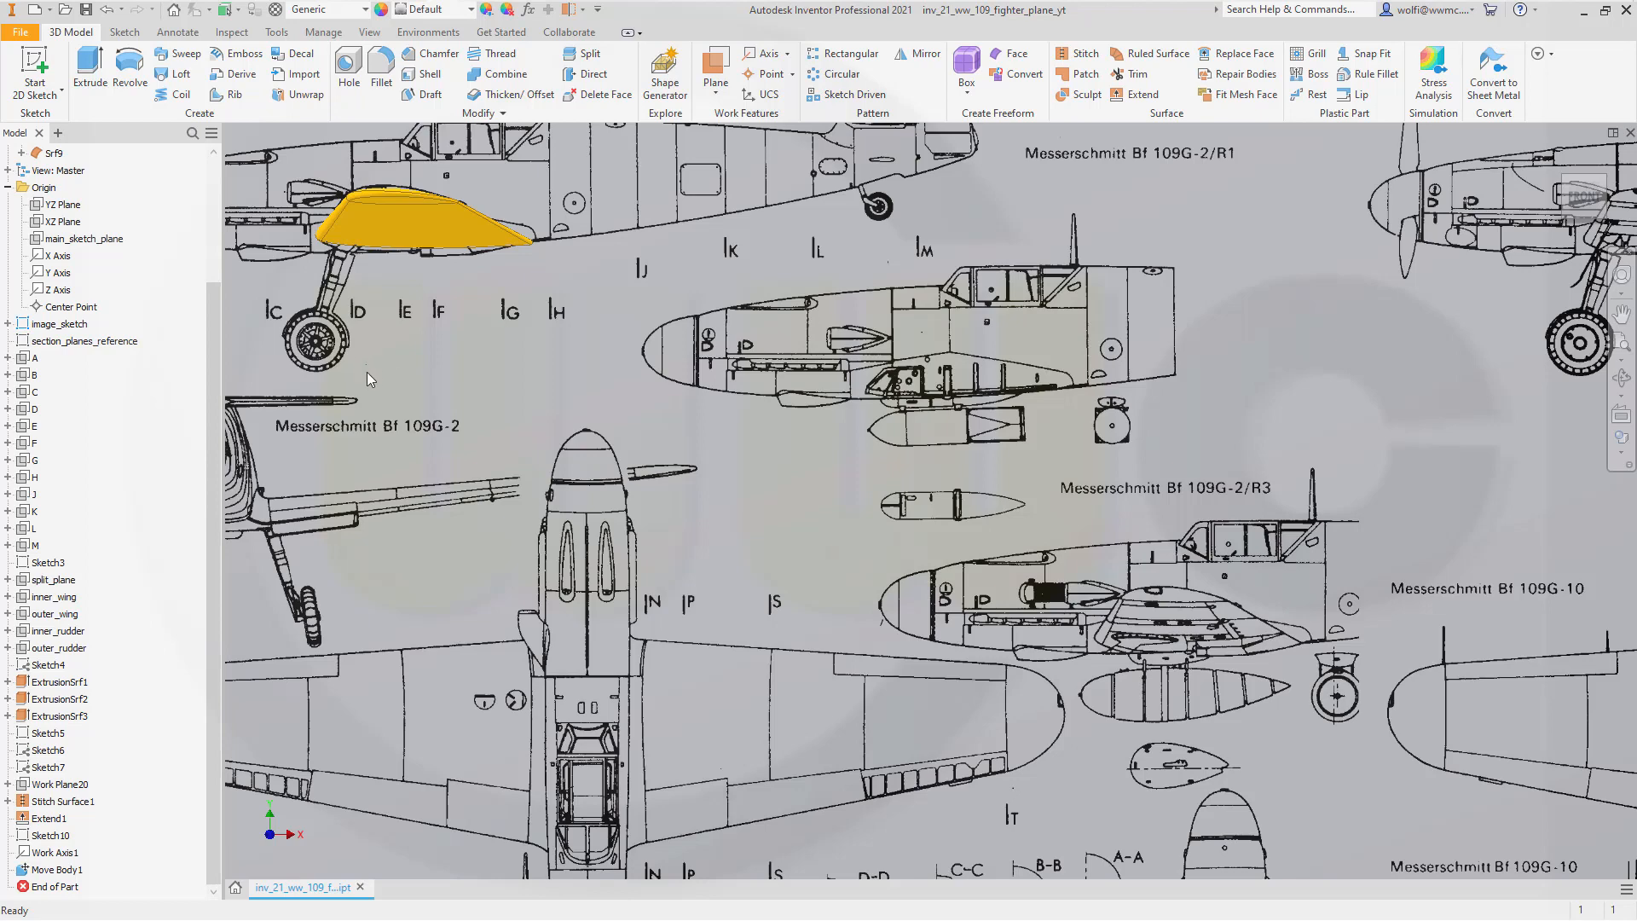
Start a 2D sketch on main_sketch_plane for the propeller spinner in the side view of the fighter.
{"action": "left_click", "coordinate": [106, 239]}
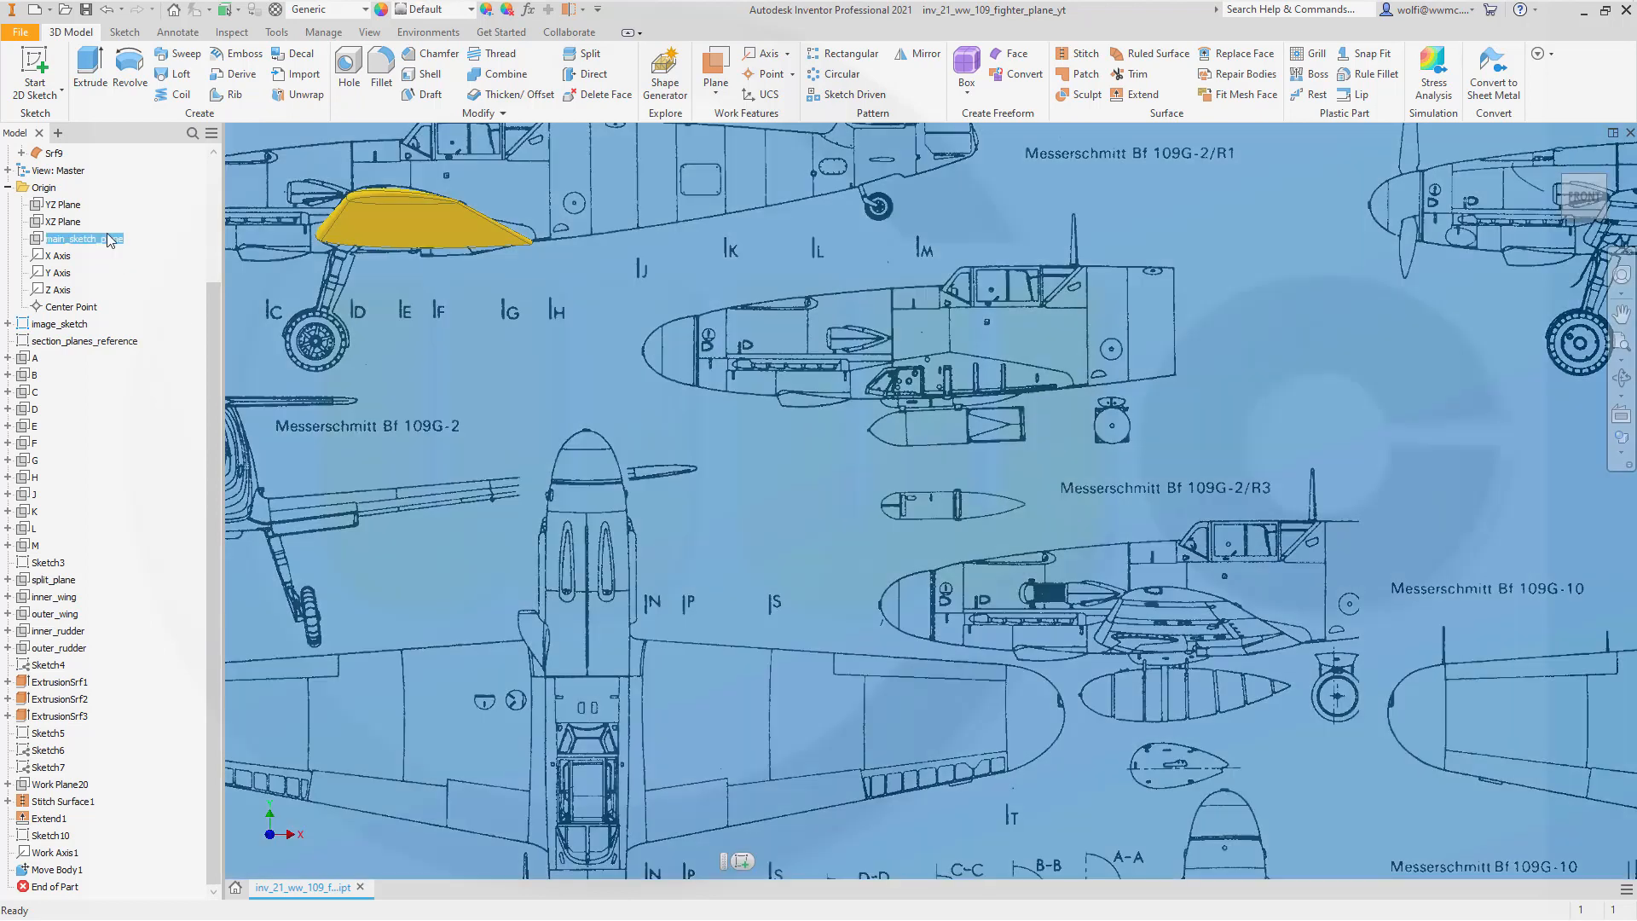
{"action": "left_click", "coordinate": [34, 72]}
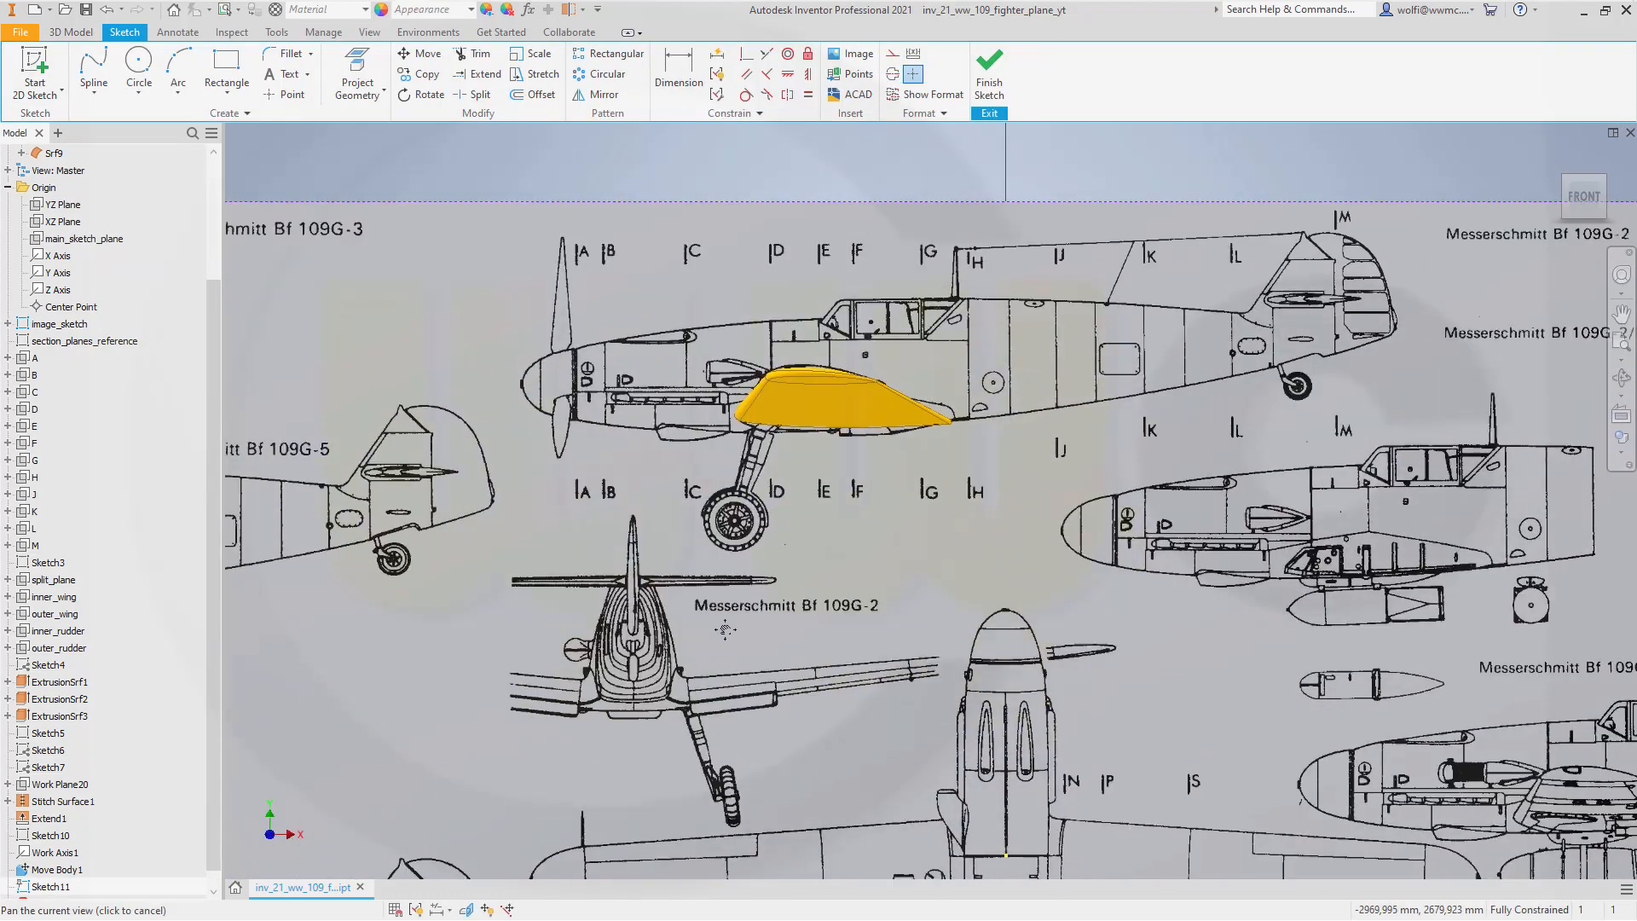
{"action": "scroll", "coordinate": [567, 482], "scroll_direction": "up", "scroll_amount": 3}
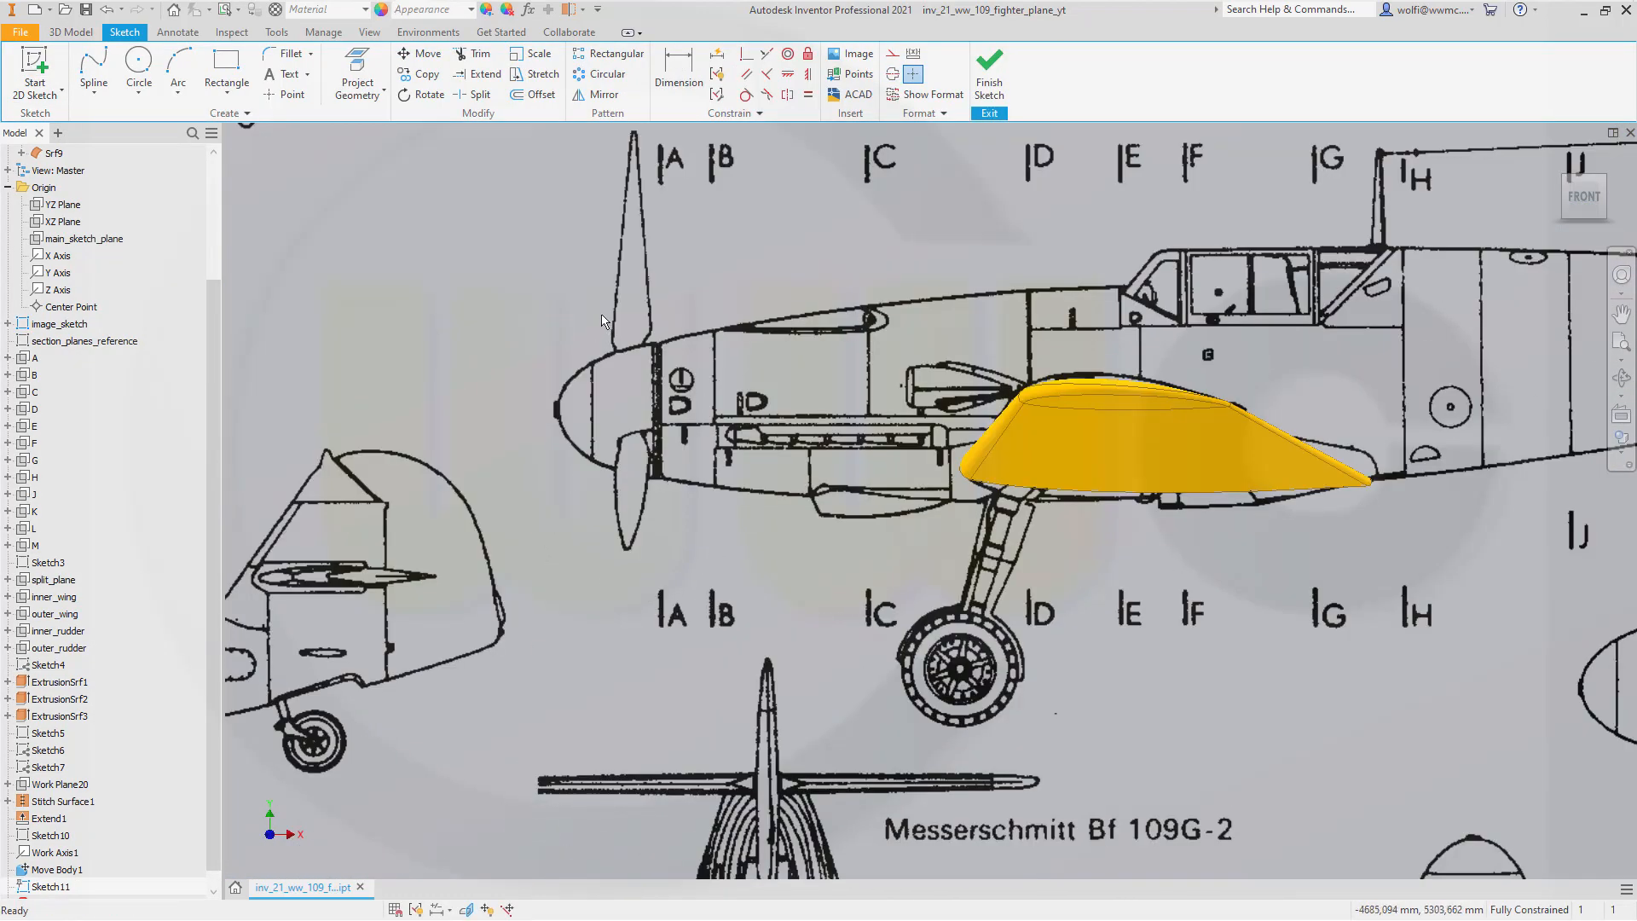
{"action": "scroll", "coordinate": [605, 324], "scroll_direction": "up", "scroll_amount": 3}
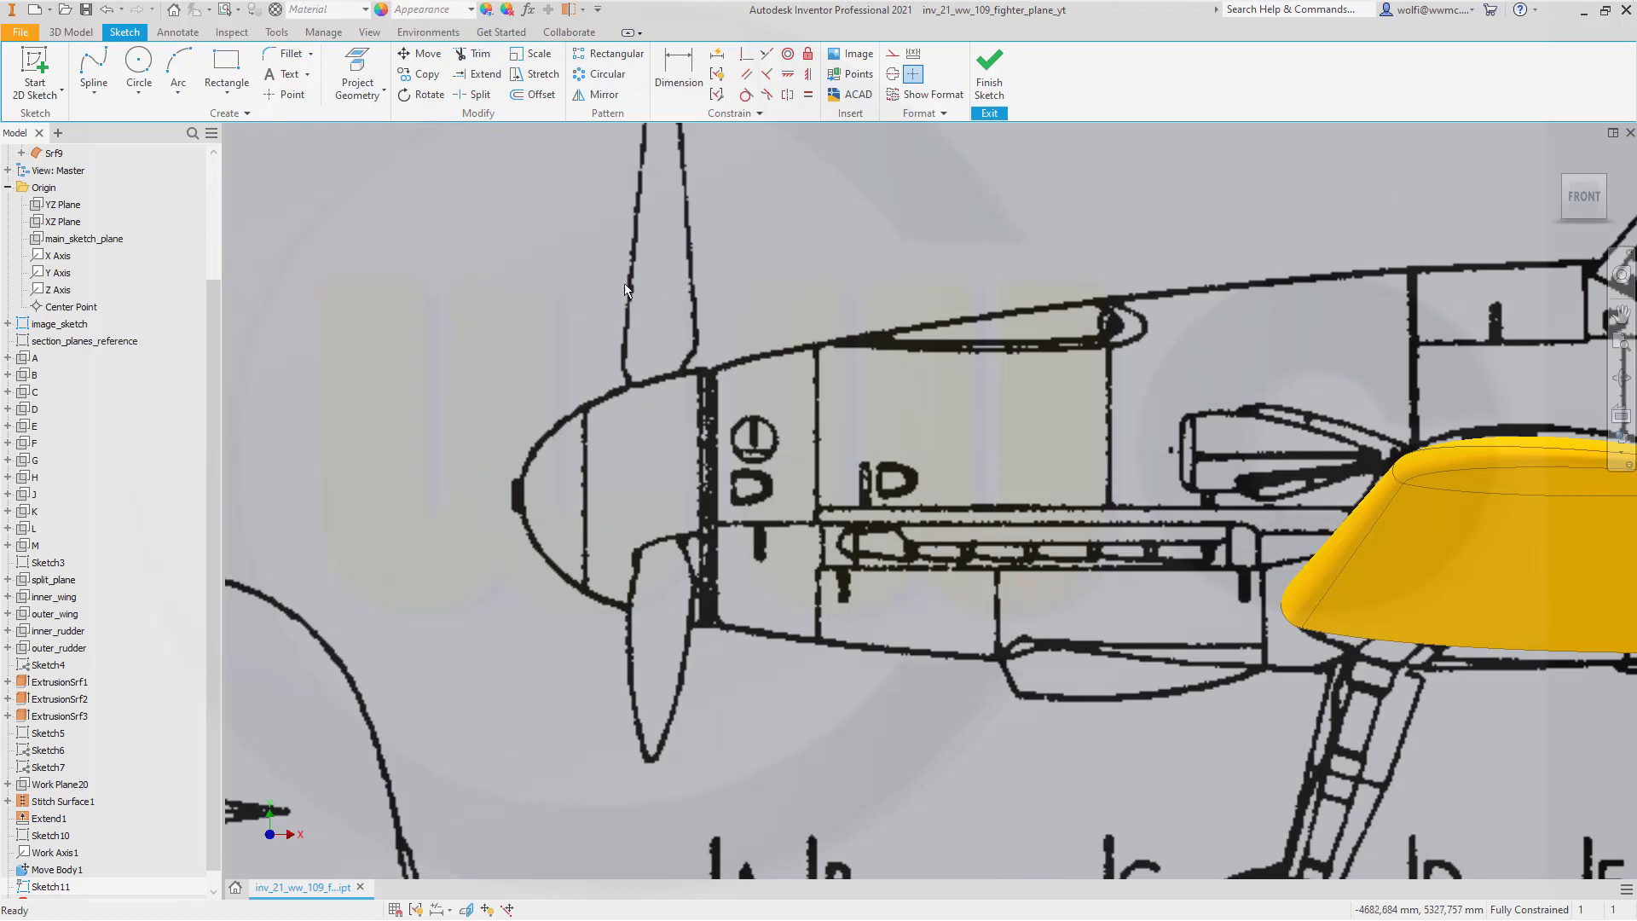
Draw a horizontal centerline from the spinner's nose tip to the thick band at its rear edge.
{"action": "left_click", "coordinate": [893, 74]}
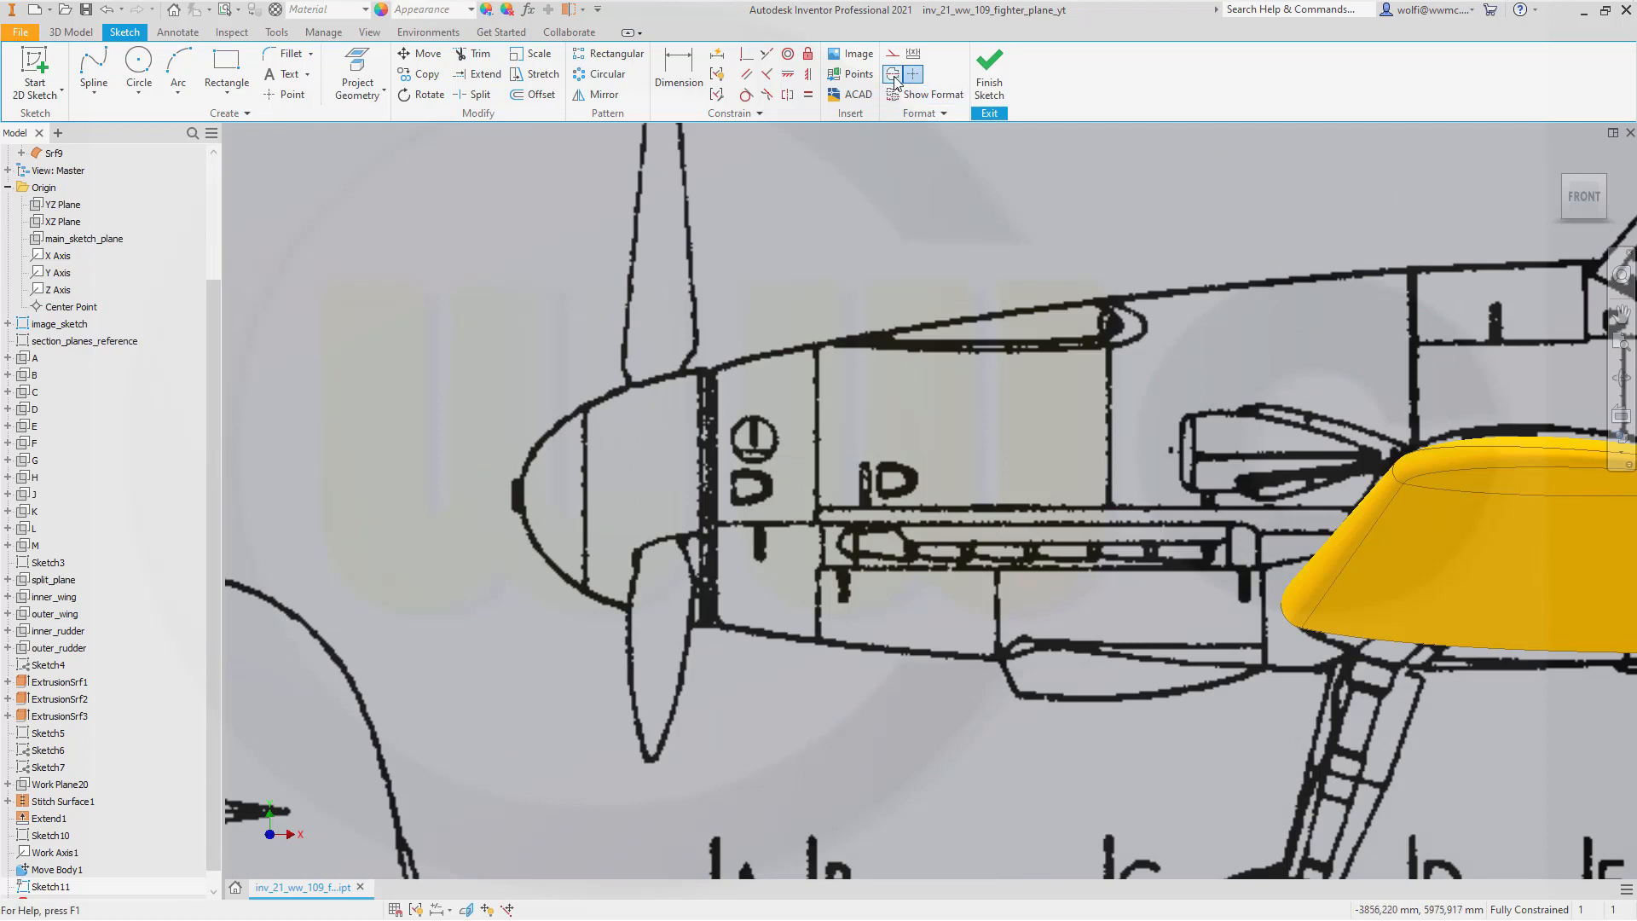
{"action": "left_click", "coordinate": [94, 92]}
{"action": "left_click", "coordinate": [118, 119]}
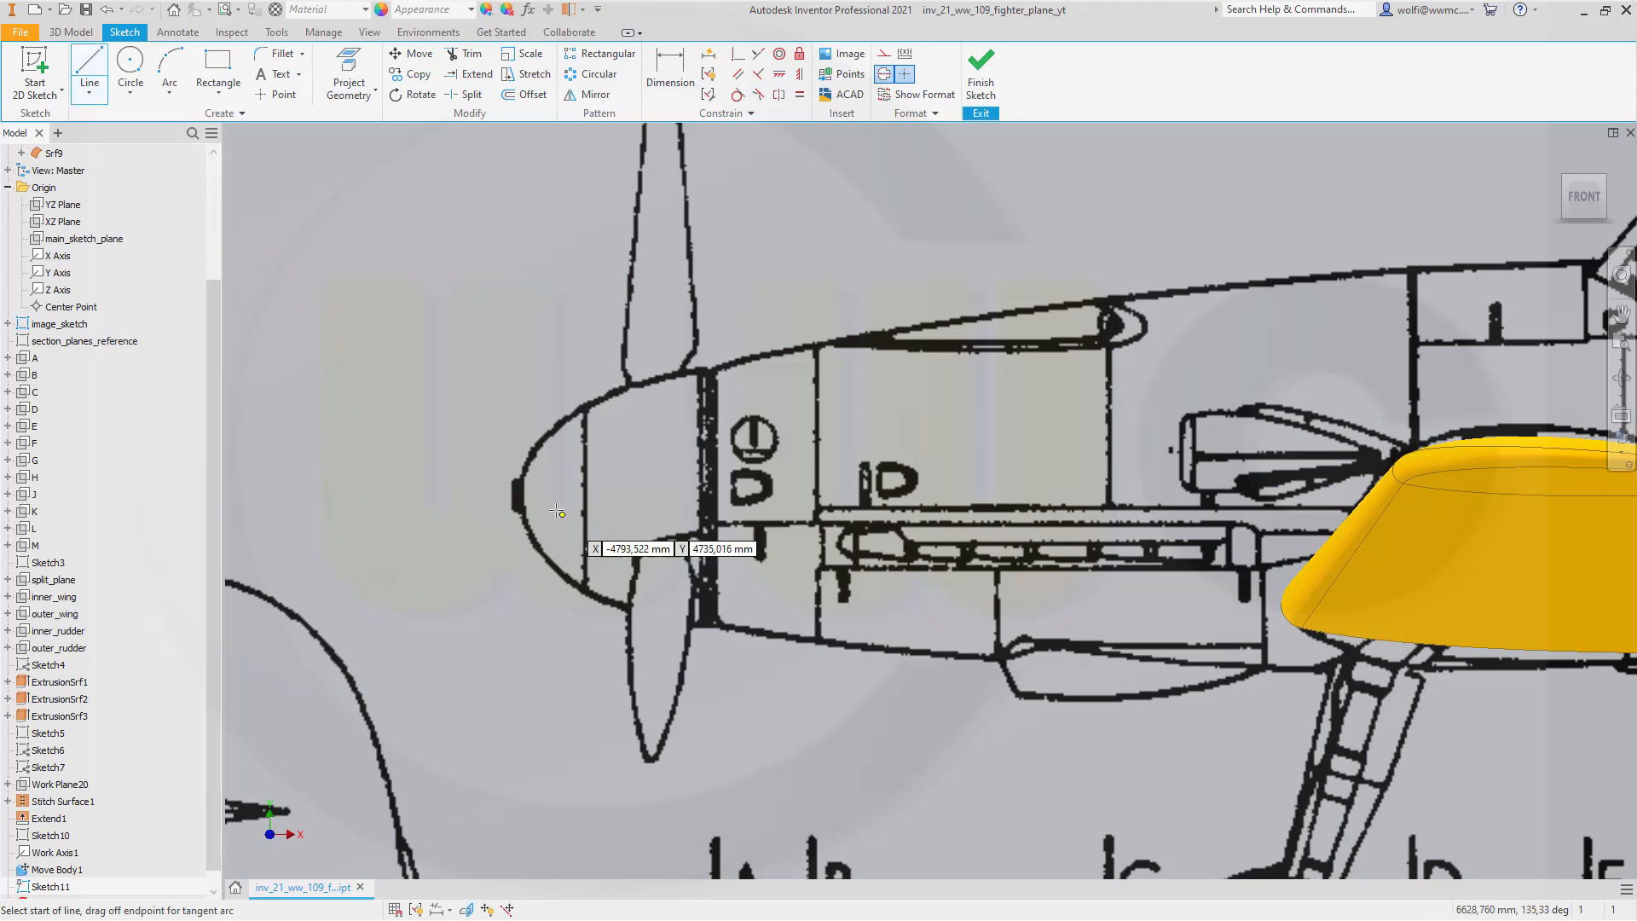
{"action": "left_click", "coordinate": [519, 494]}
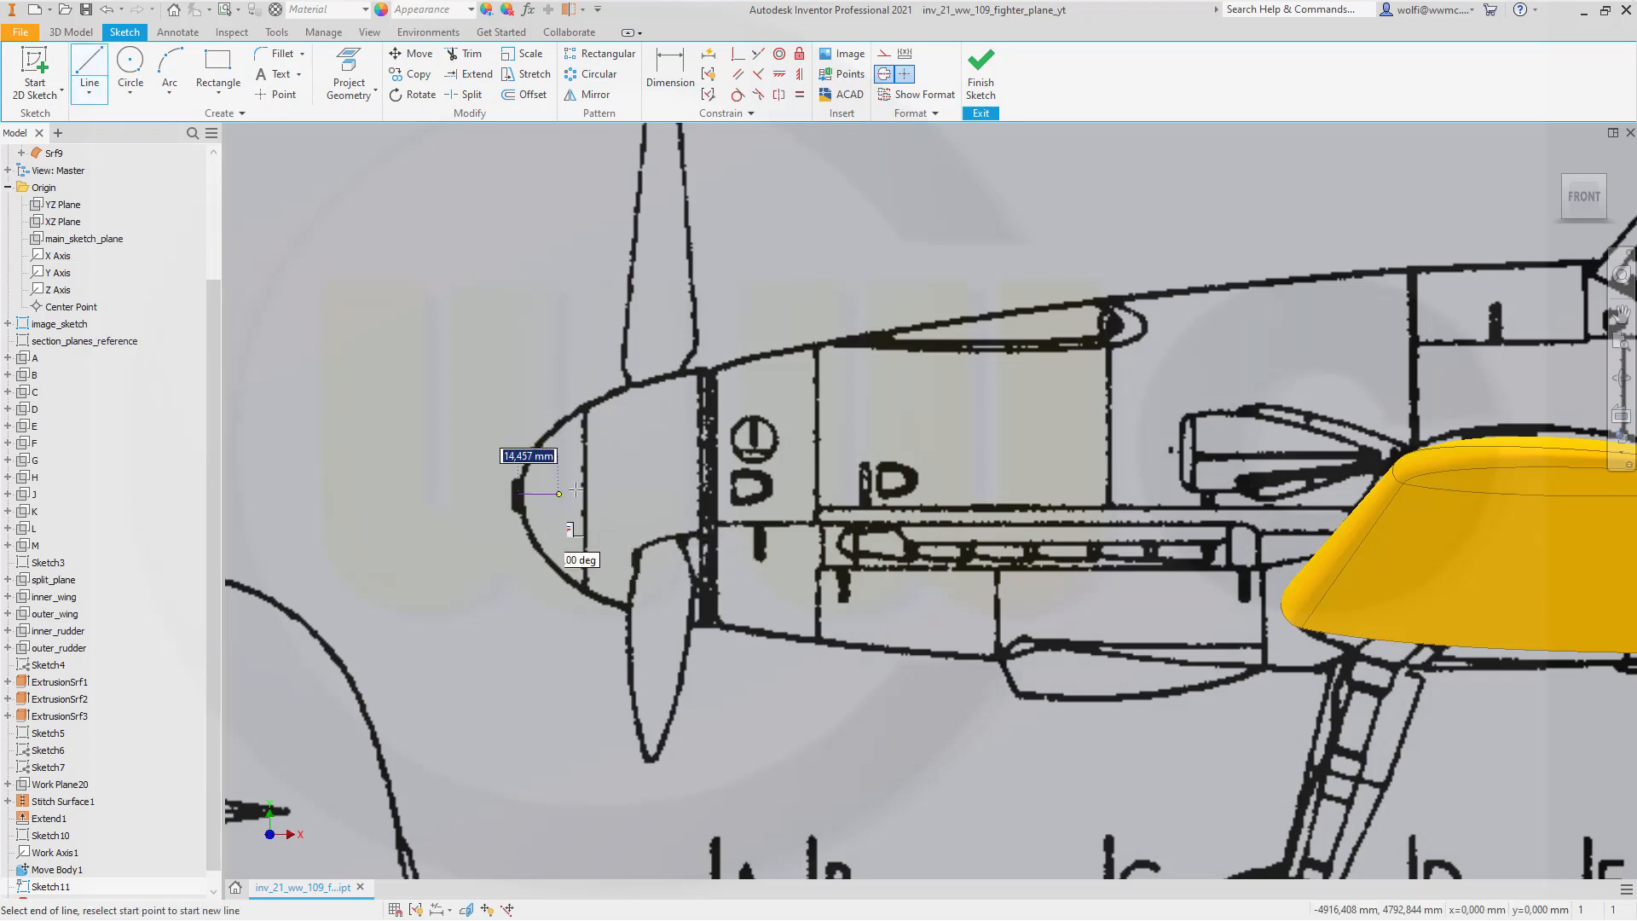
{"action": "left_click", "coordinate": [713, 495]}
{"action": "key", "text": "Escape"}
{"action": "key", "text": "Escape"}
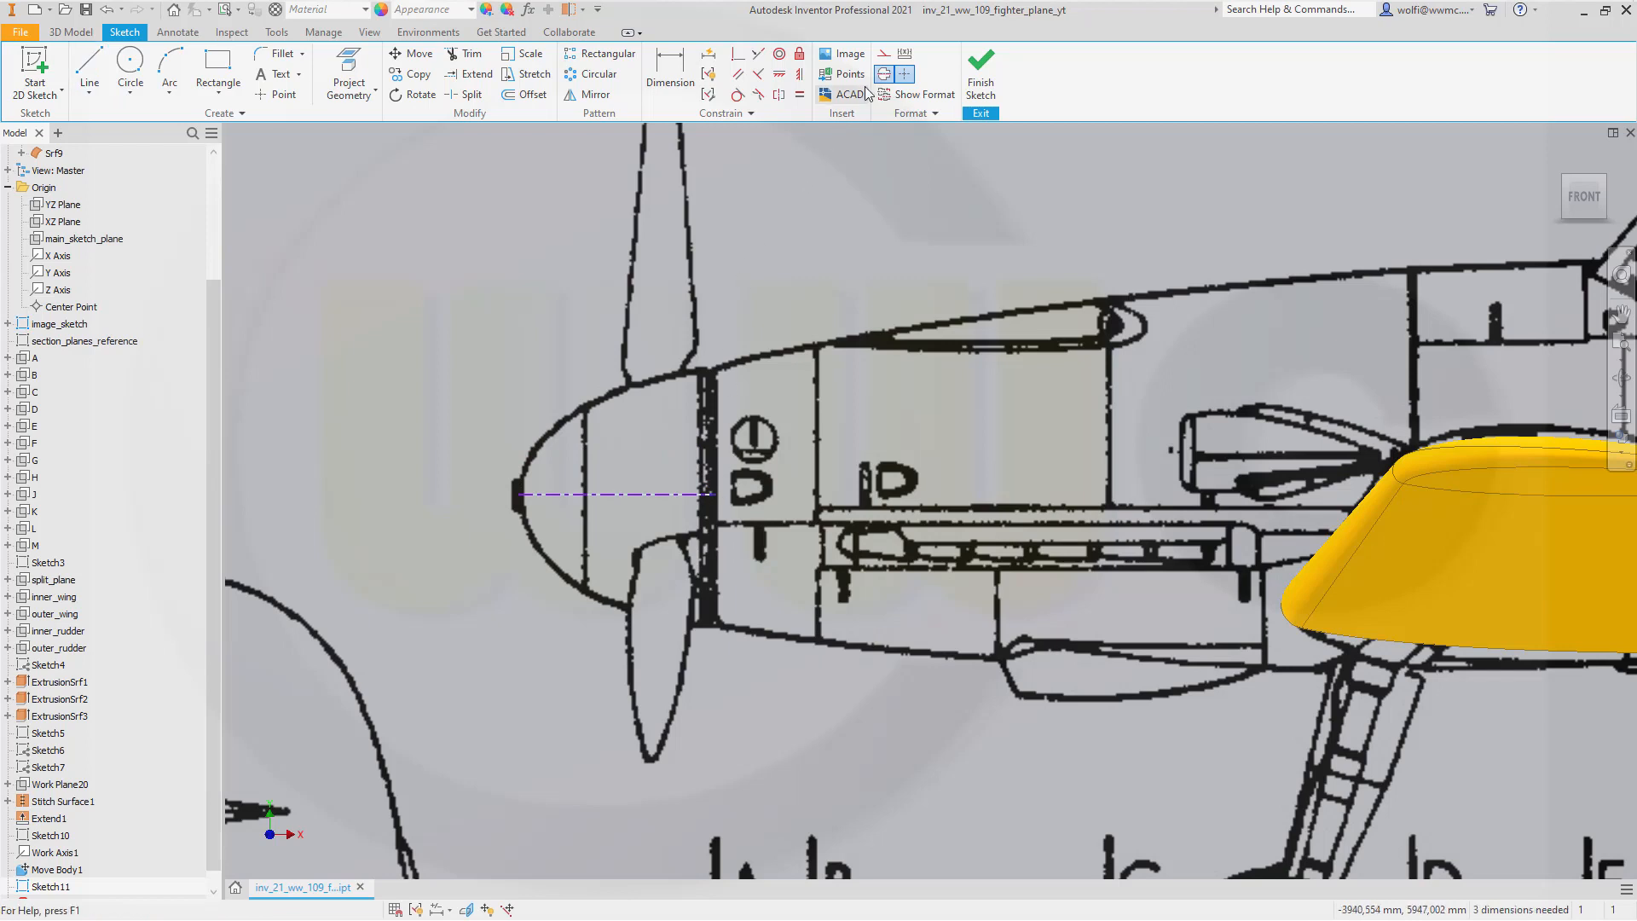
Draw a vertical construction line straight down from the centerline's start at the spinner's nose tip.
{"action": "left_click", "coordinate": [90, 68]}
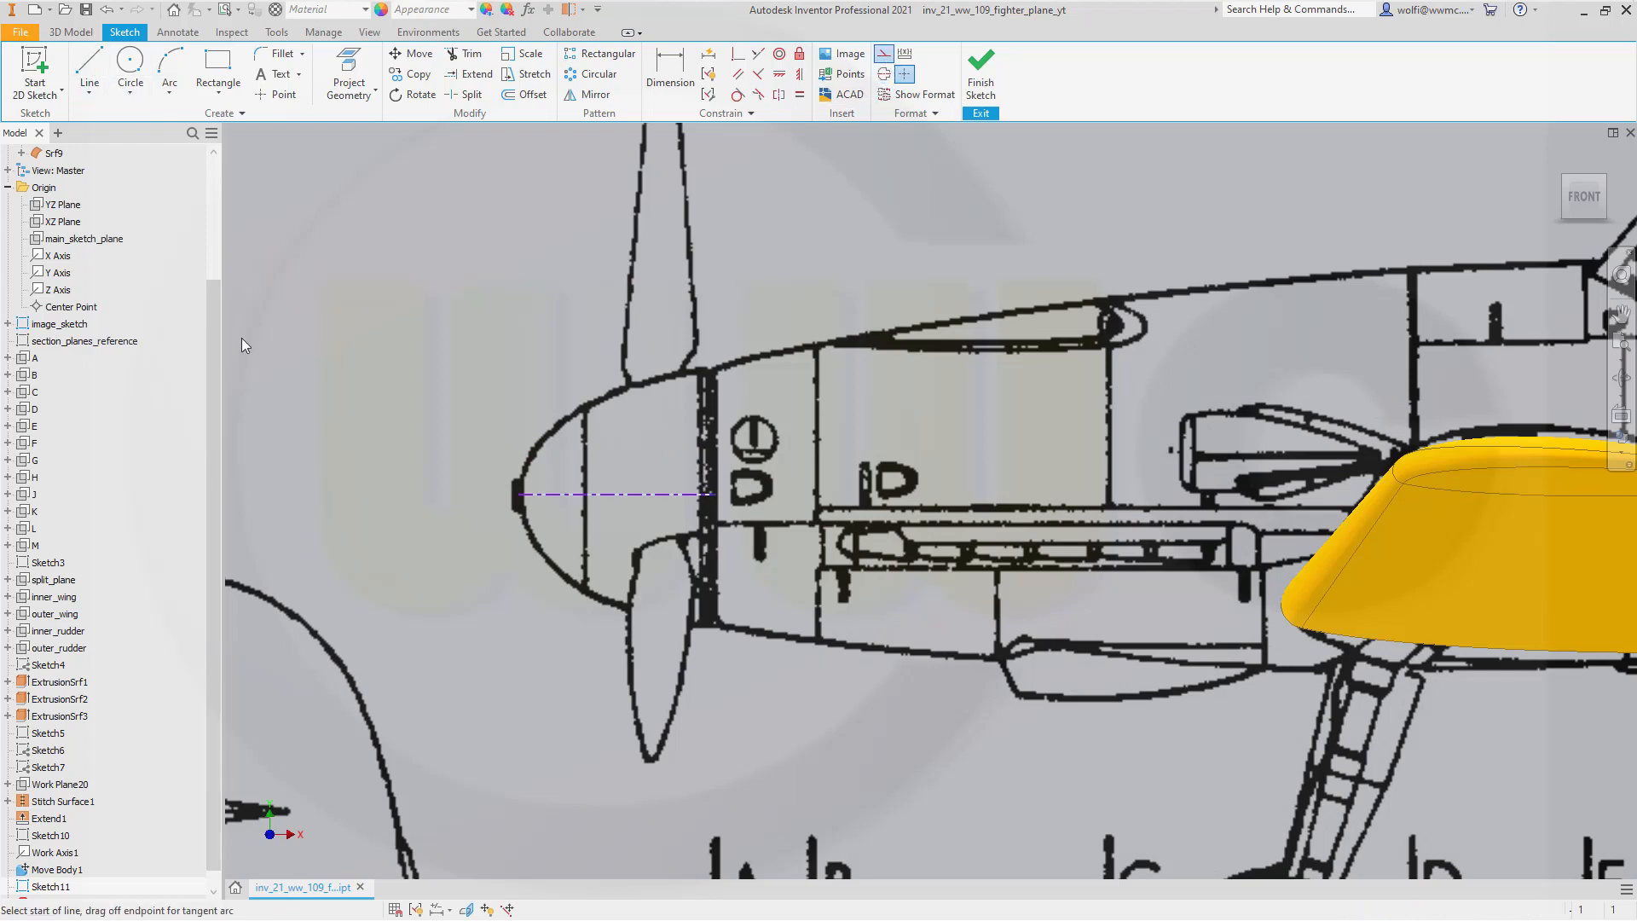
{"action": "left_click", "coordinate": [518, 494]}
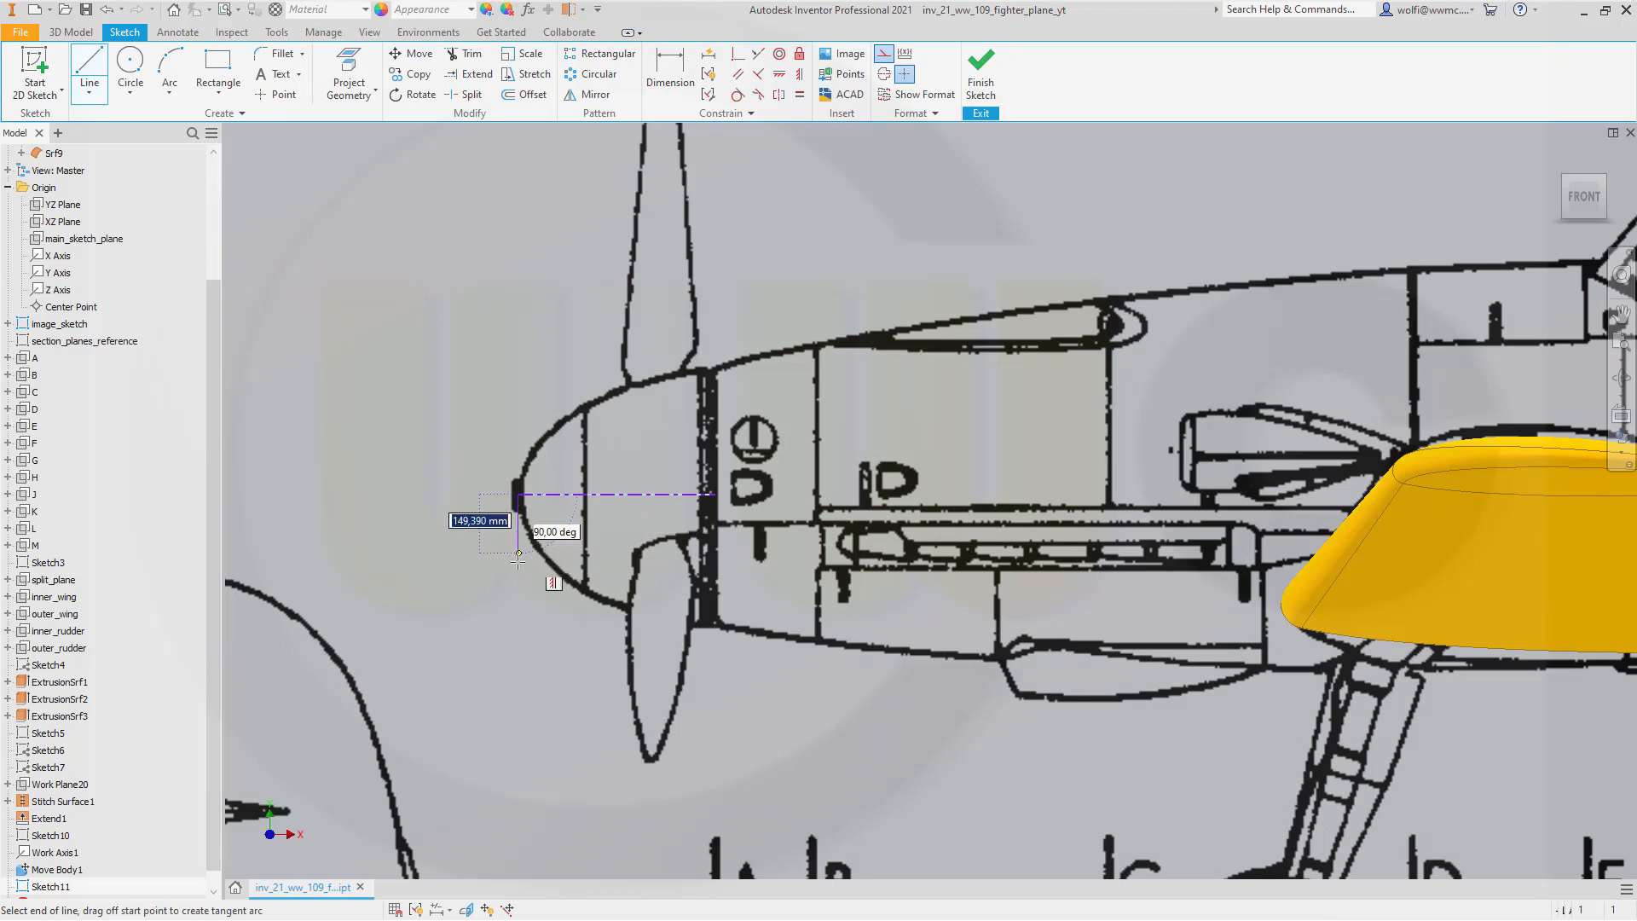
{"action": "left_click", "coordinate": [519, 656]}
{"action": "key", "text": "Escape"}
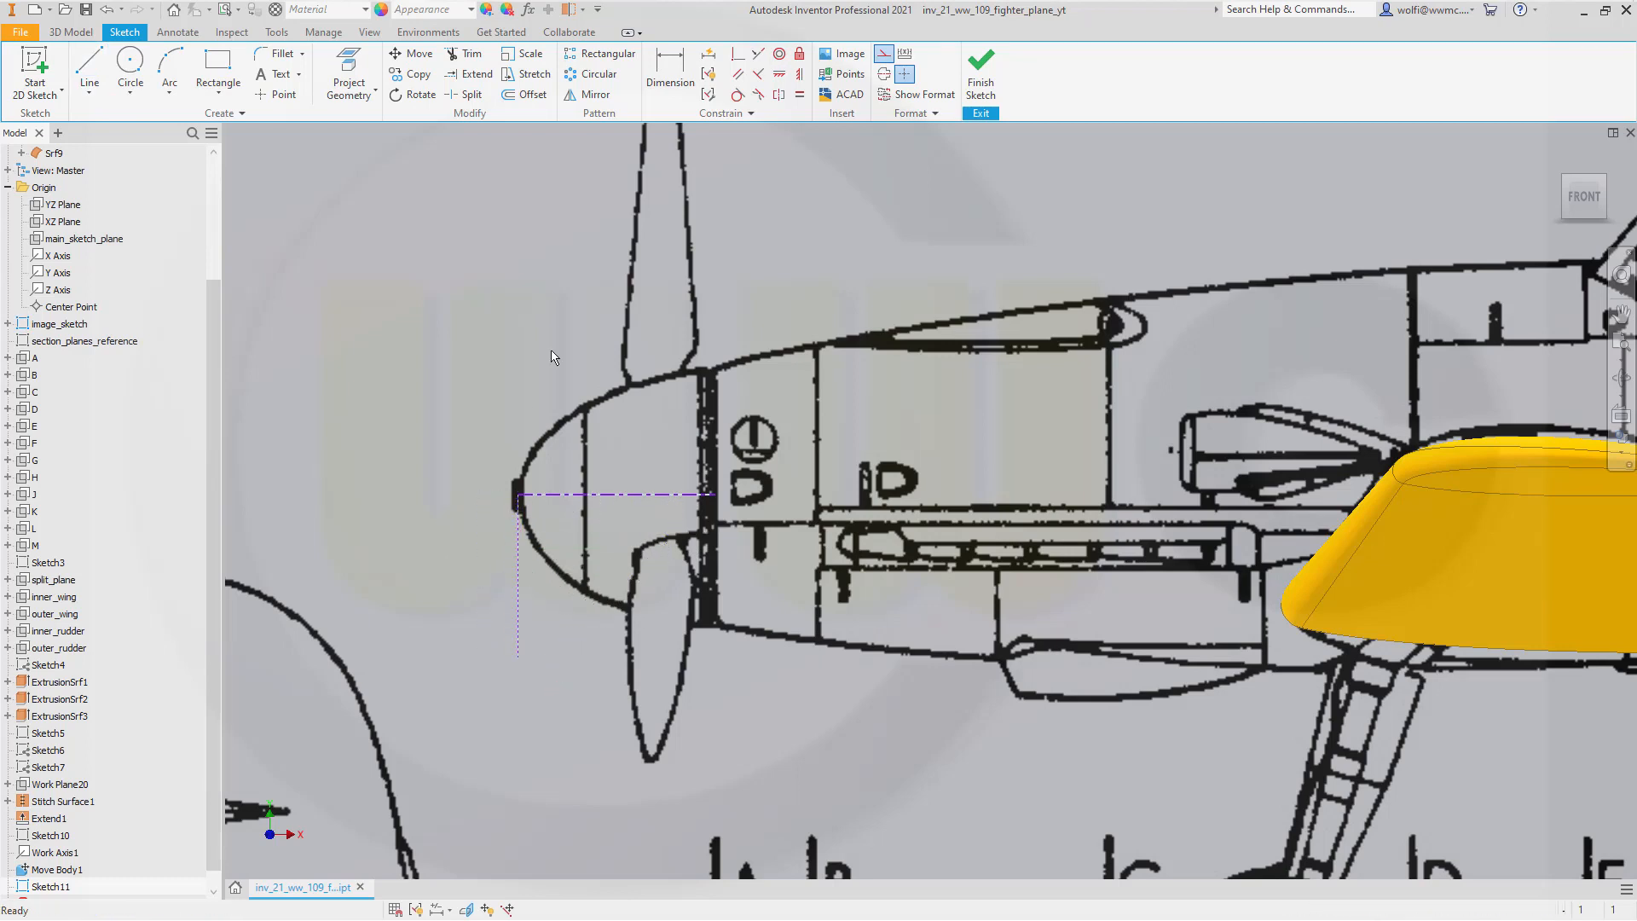
Trace the spinner's upper outline with an interpolation spline from the nose tip to the spinner's rear edge.
{"action": "left_click", "coordinate": [99, 97]}
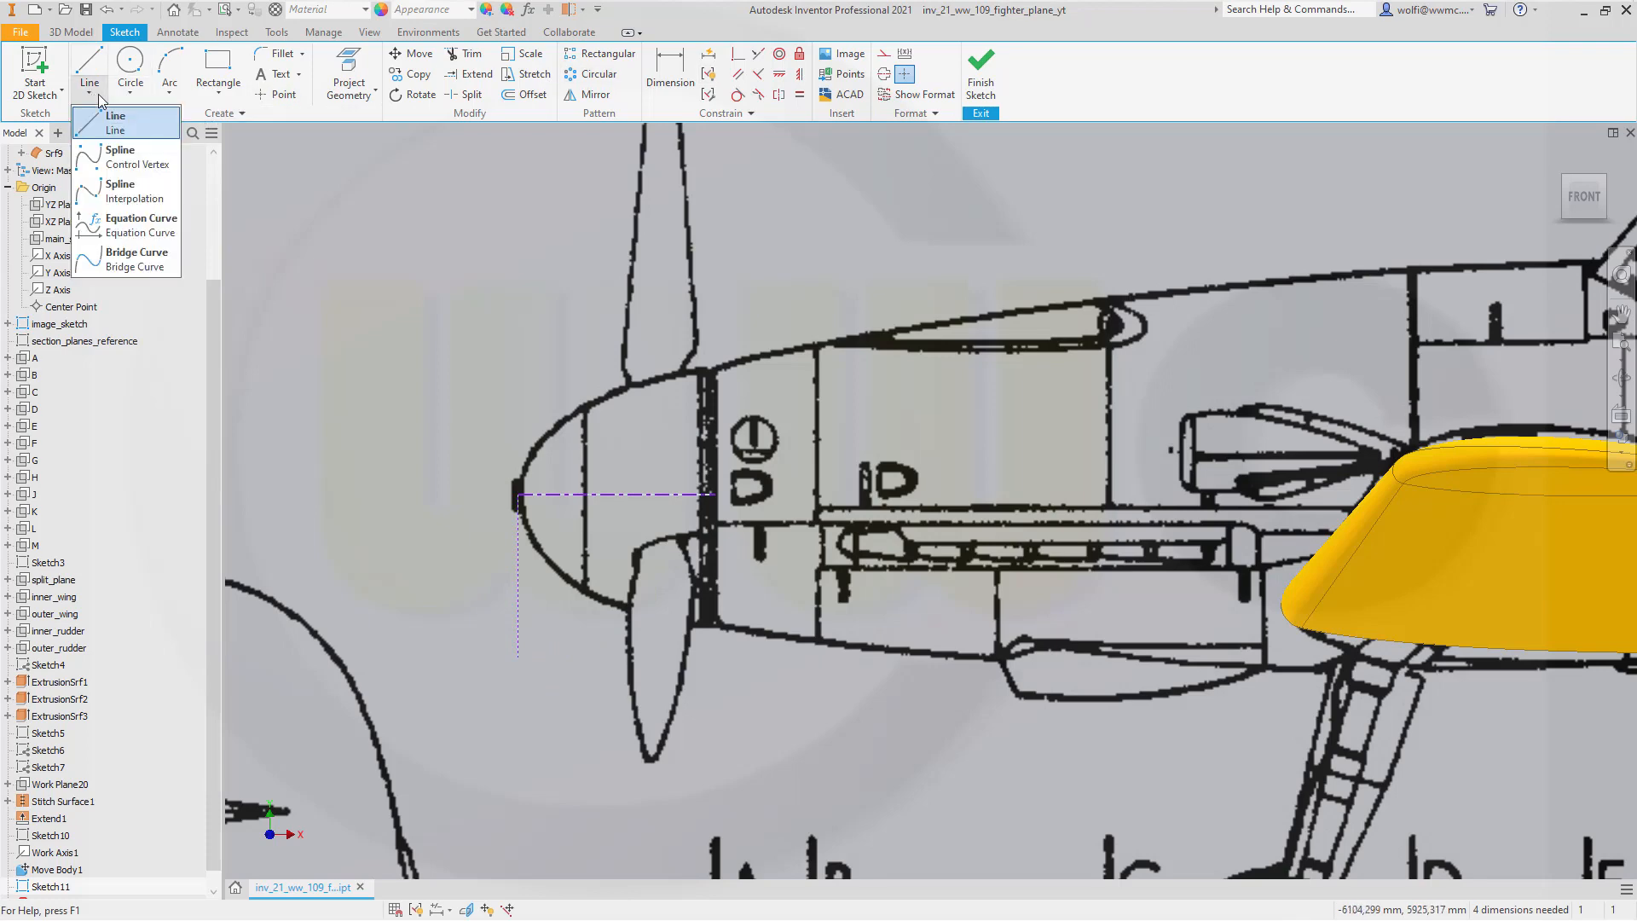
{"action": "left_click", "coordinate": [128, 191]}
{"action": "scroll", "coordinate": [503, 503], "scroll_direction": "up", "scroll_amount": 3}
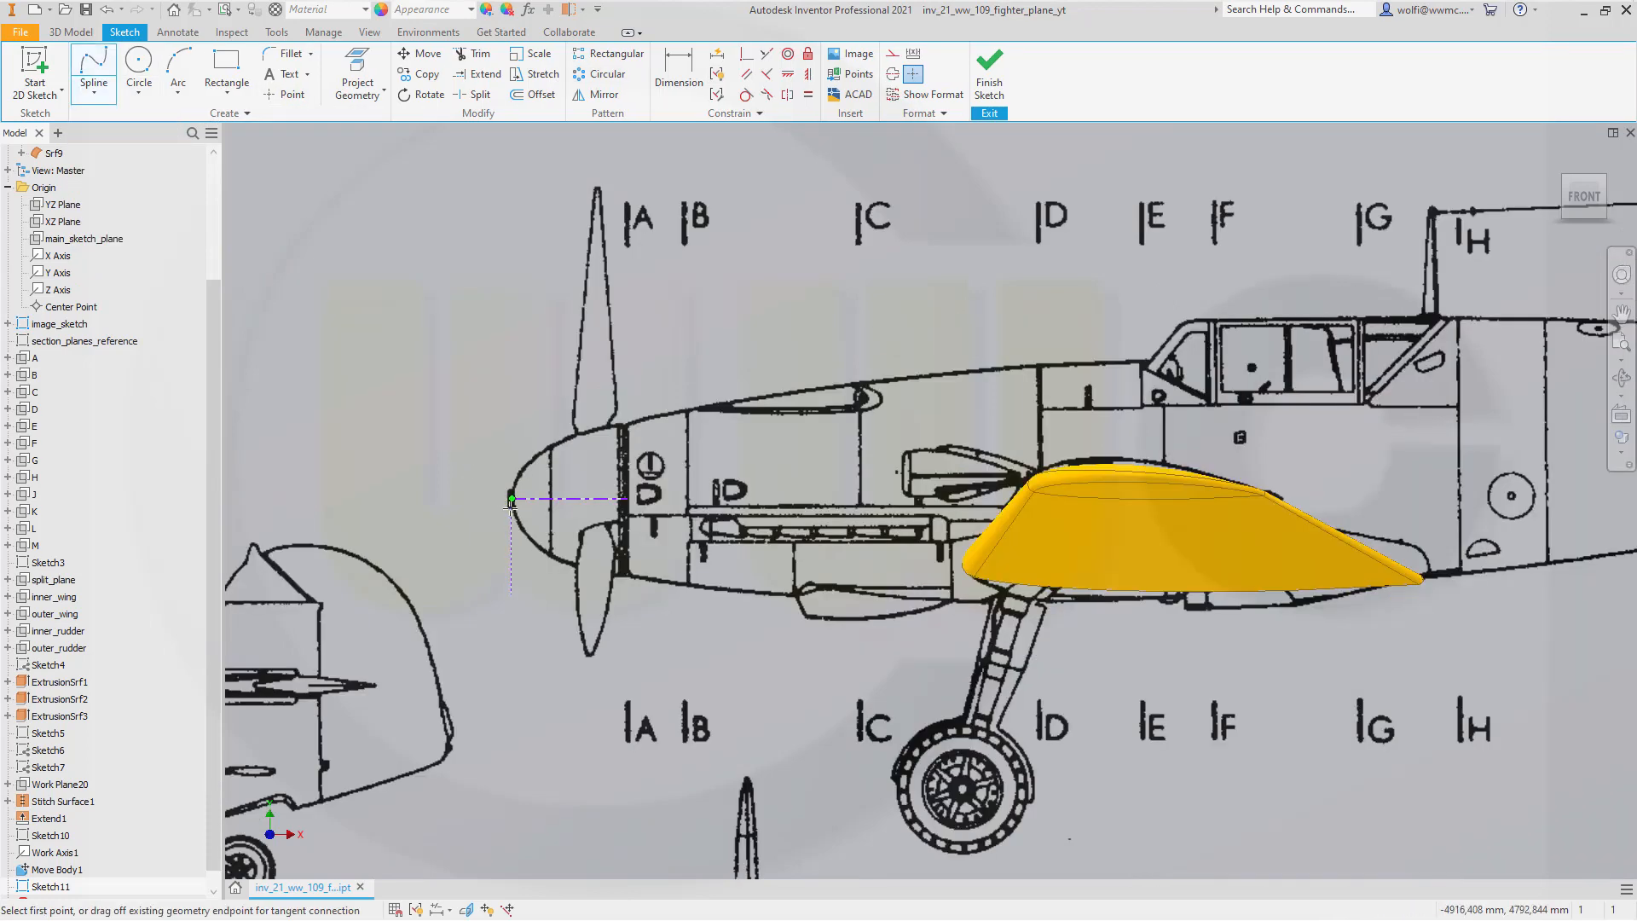
{"action": "scroll", "coordinate": [507, 505], "scroll_direction": "down", "scroll_amount": 8}
{"action": "scroll", "coordinate": [468, 377], "scroll_direction": "up", "scroll_amount": 1}
{"action": "scroll", "coordinate": [461, 348], "scroll_direction": "up", "scroll_amount": 4}
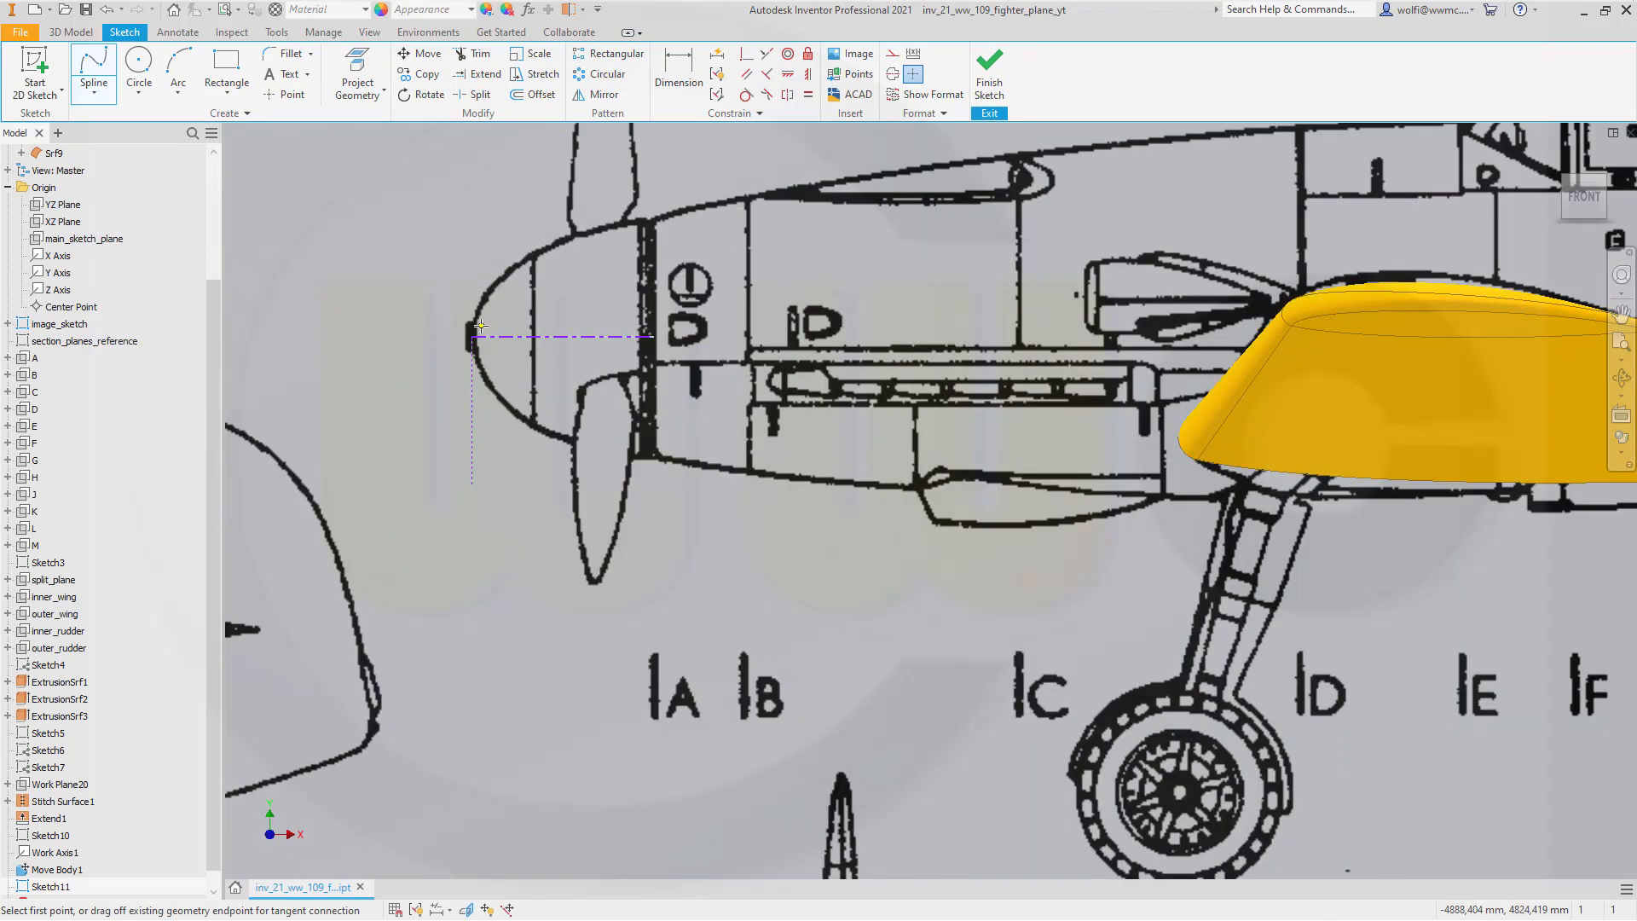
{"action": "left_click", "coordinate": [471, 335]}
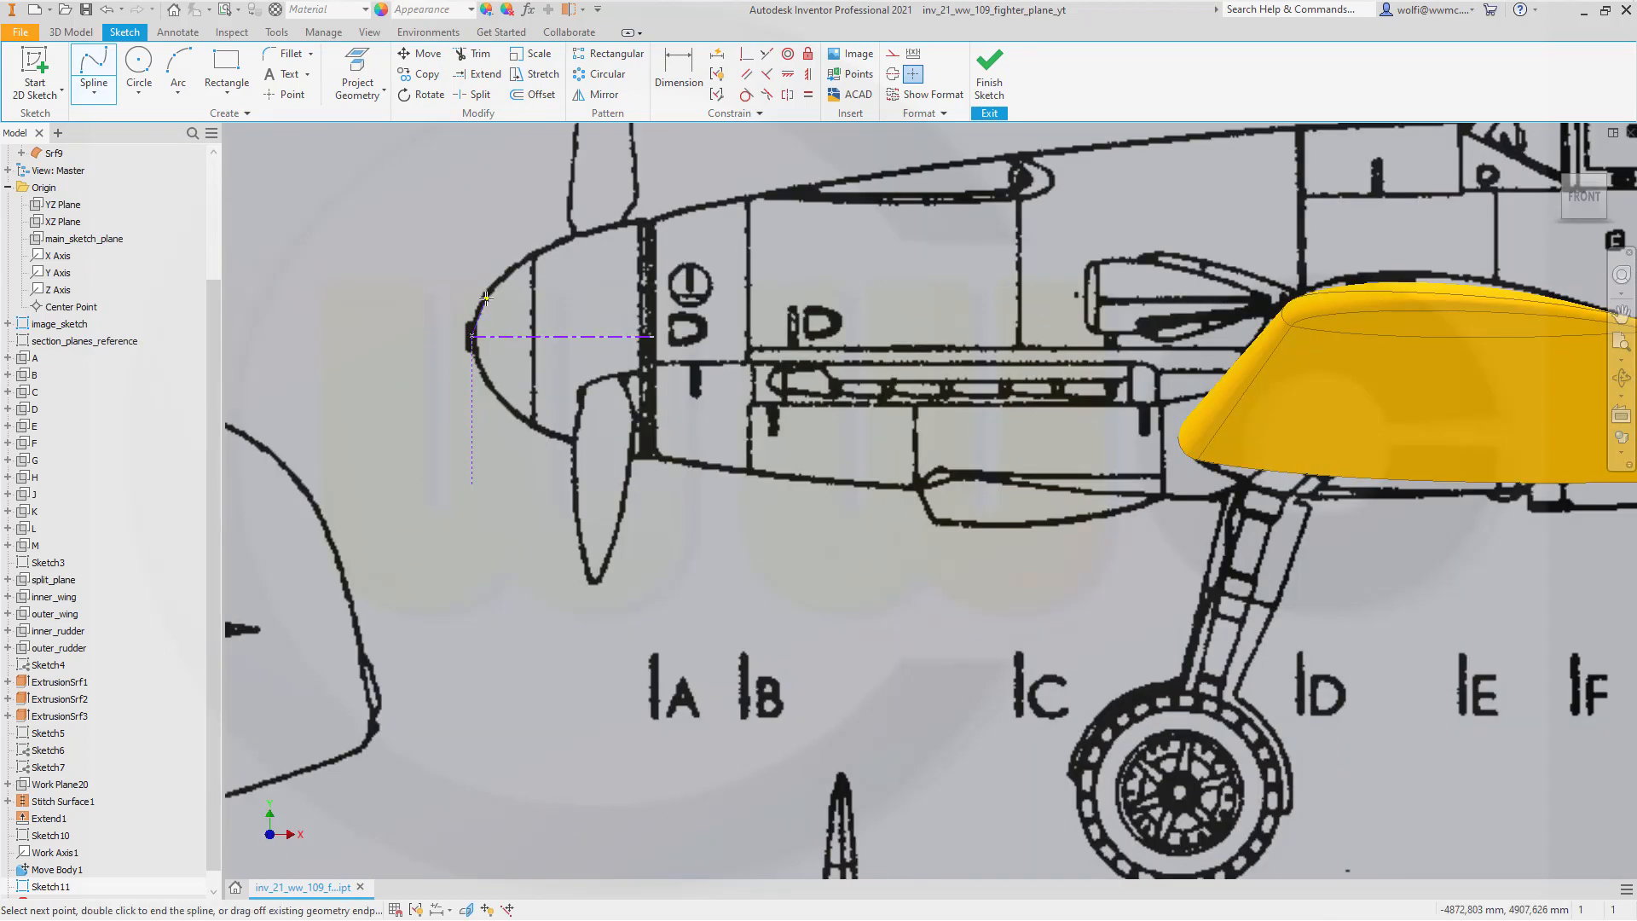
{"action": "scroll", "coordinate": [490, 300], "scroll_direction": "up", "scroll_amount": 2}
{"action": "scroll", "coordinate": [493, 300], "scroll_direction": "down", "scroll_amount": 5}
{"action": "scroll", "coordinate": [493, 301], "scroll_direction": "down", "scroll_amount": 2}
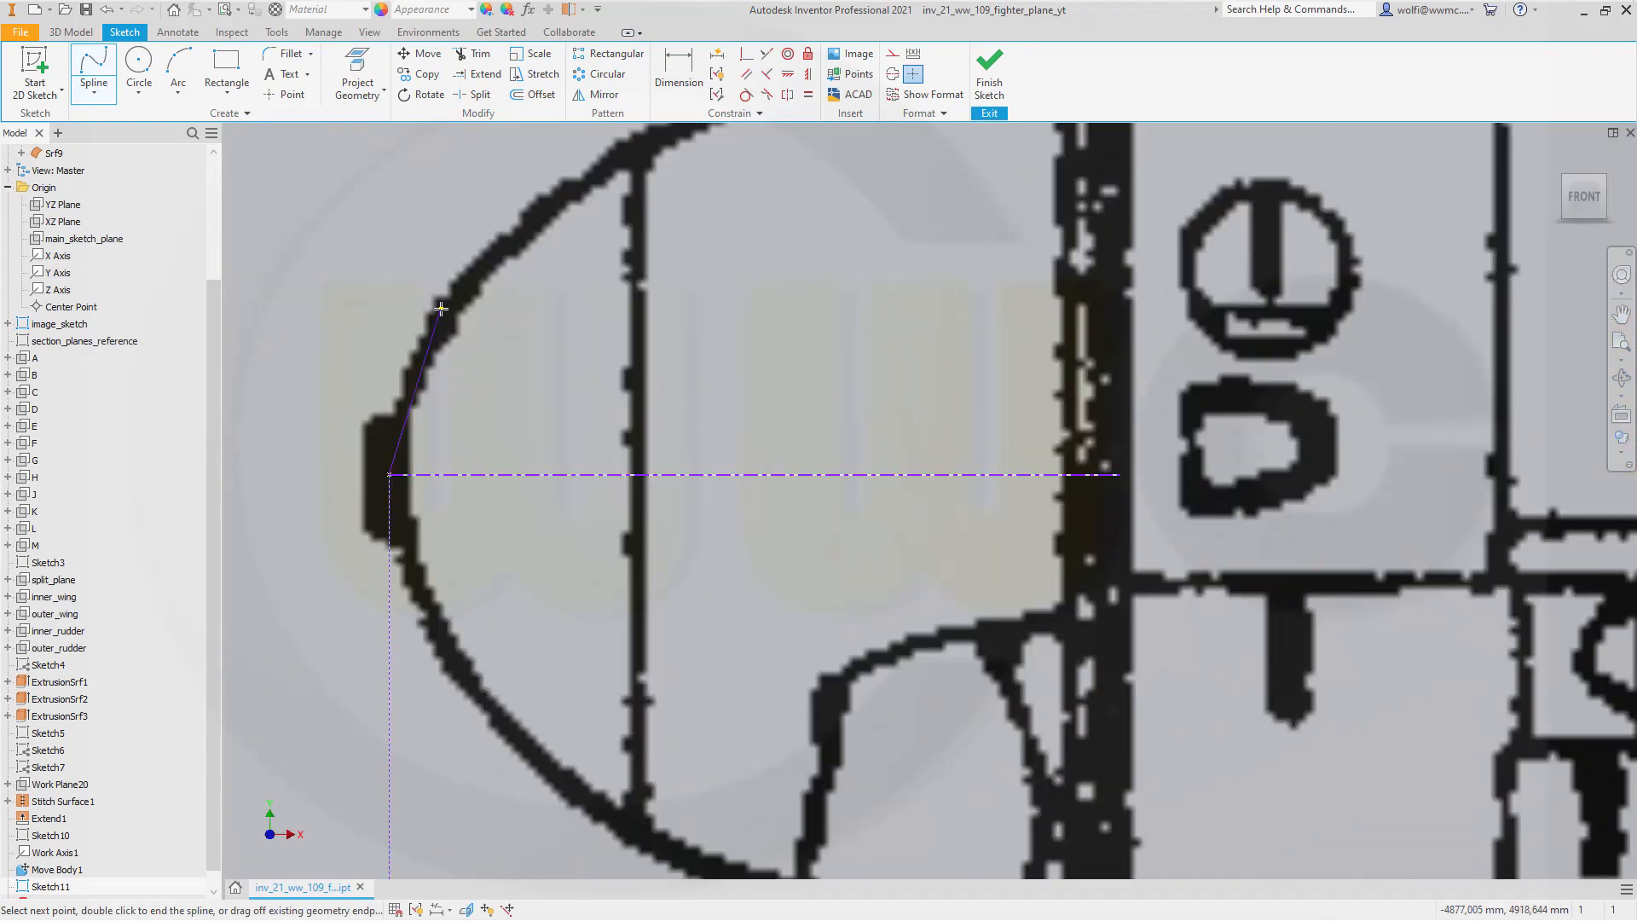
{"action": "left_click", "coordinate": [443, 307]}
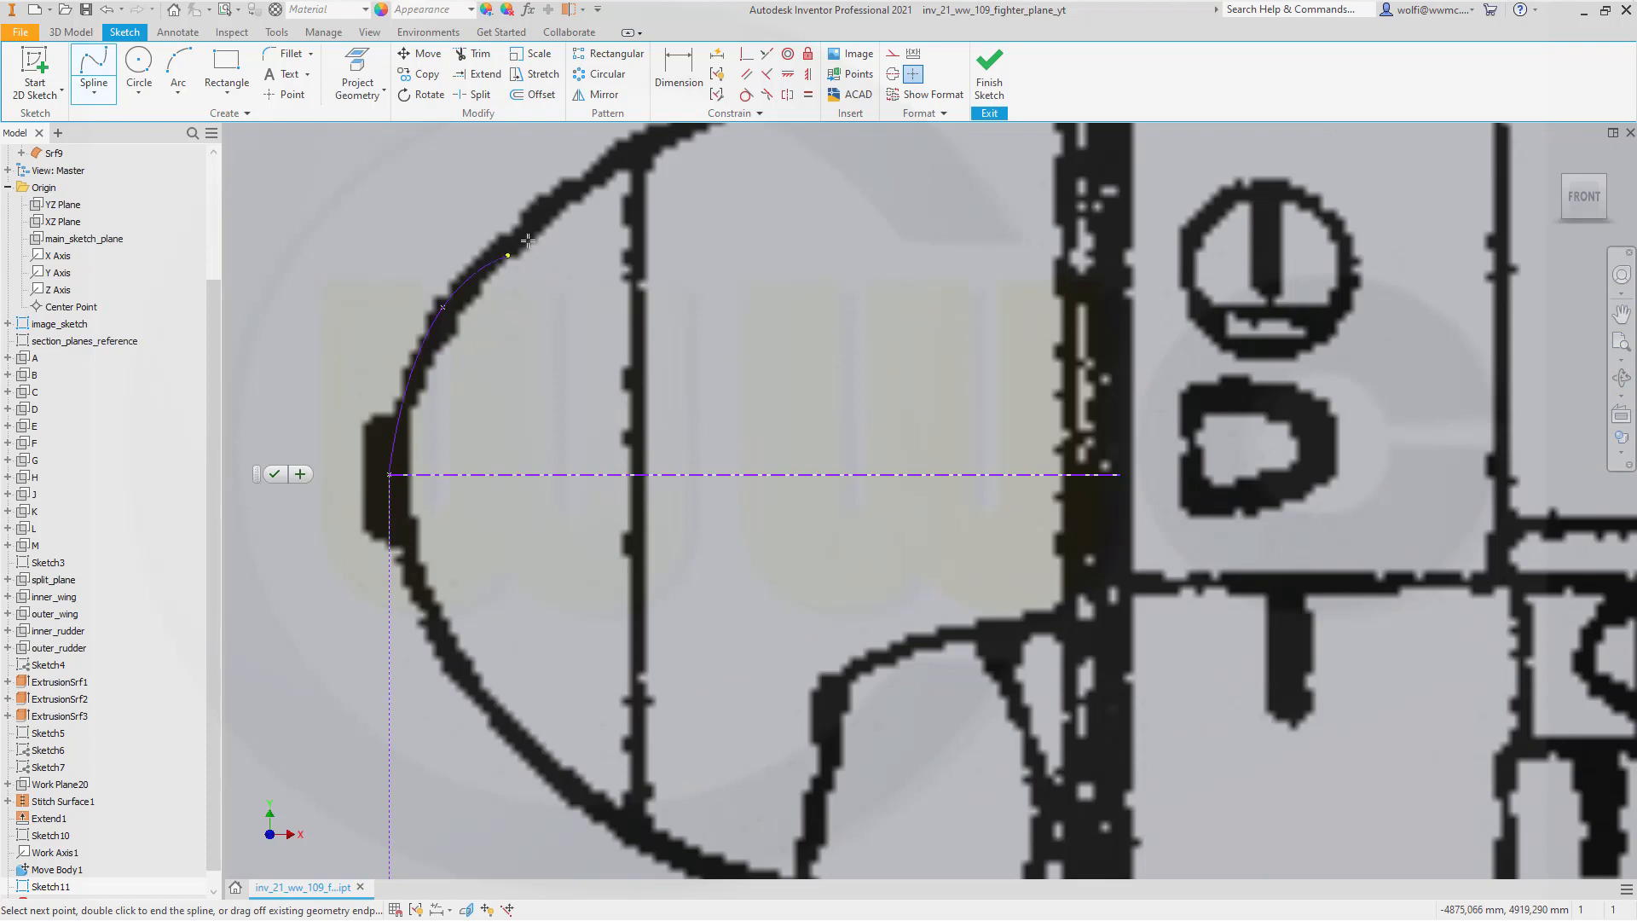
{"action": "left_click", "coordinate": [608, 170]}
{"action": "scroll", "coordinate": [691, 208], "scroll_direction": "up", "scroll_amount": 2}
{"action": "middle_click_drag", "start_coordinate": [690, 217], "coordinate": [586, 516]}
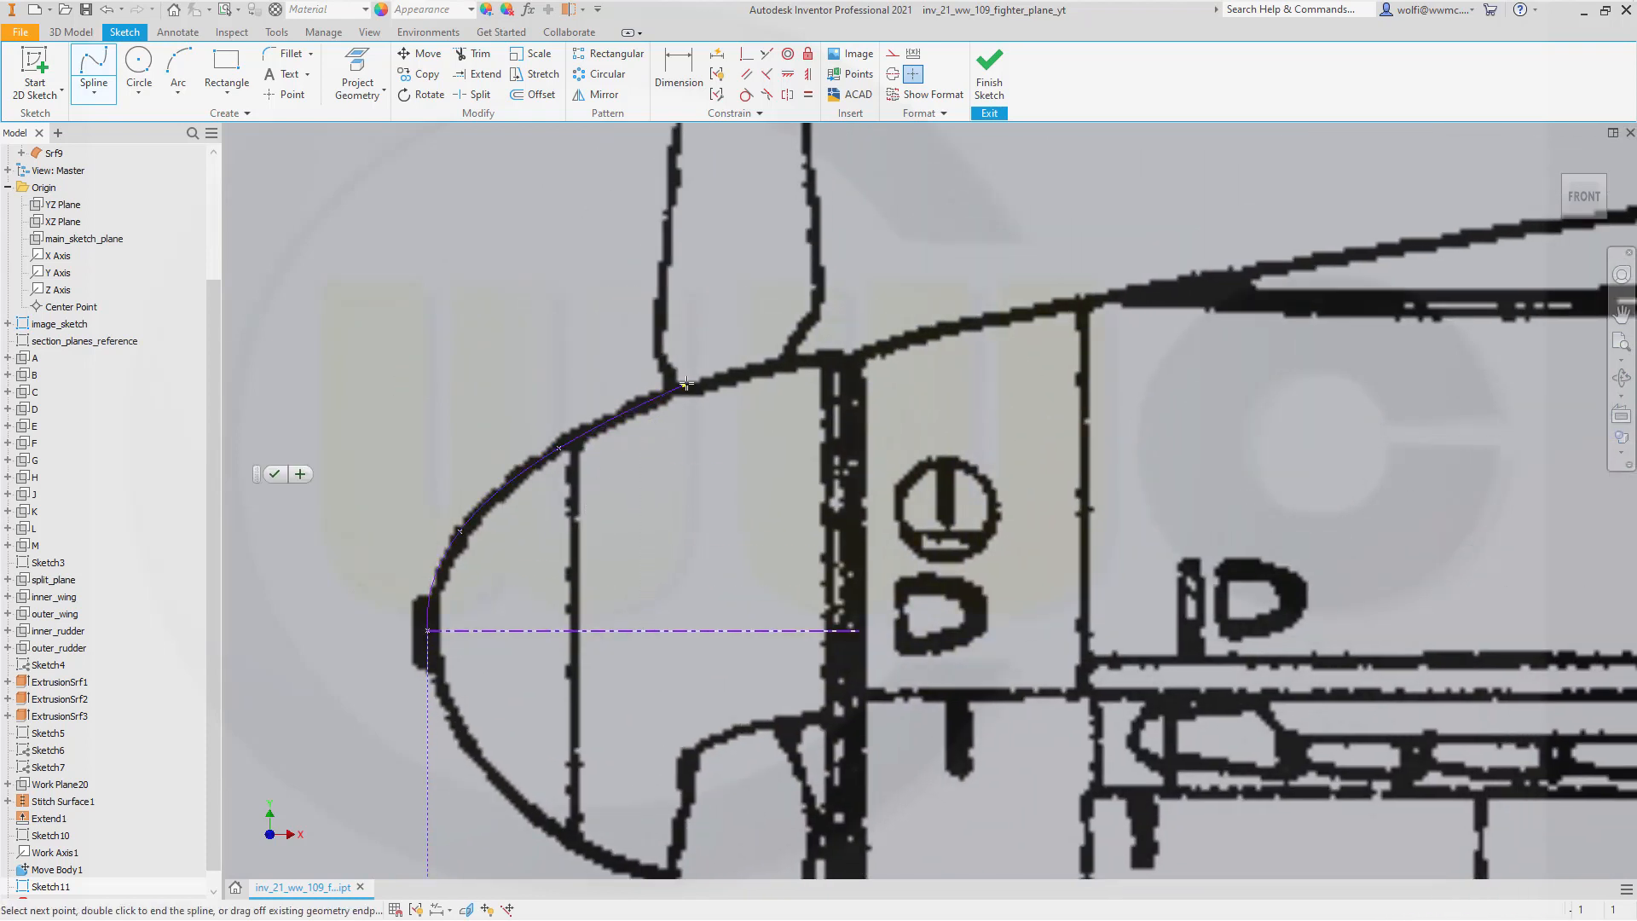
{"action": "left_click", "coordinate": [745, 370]}
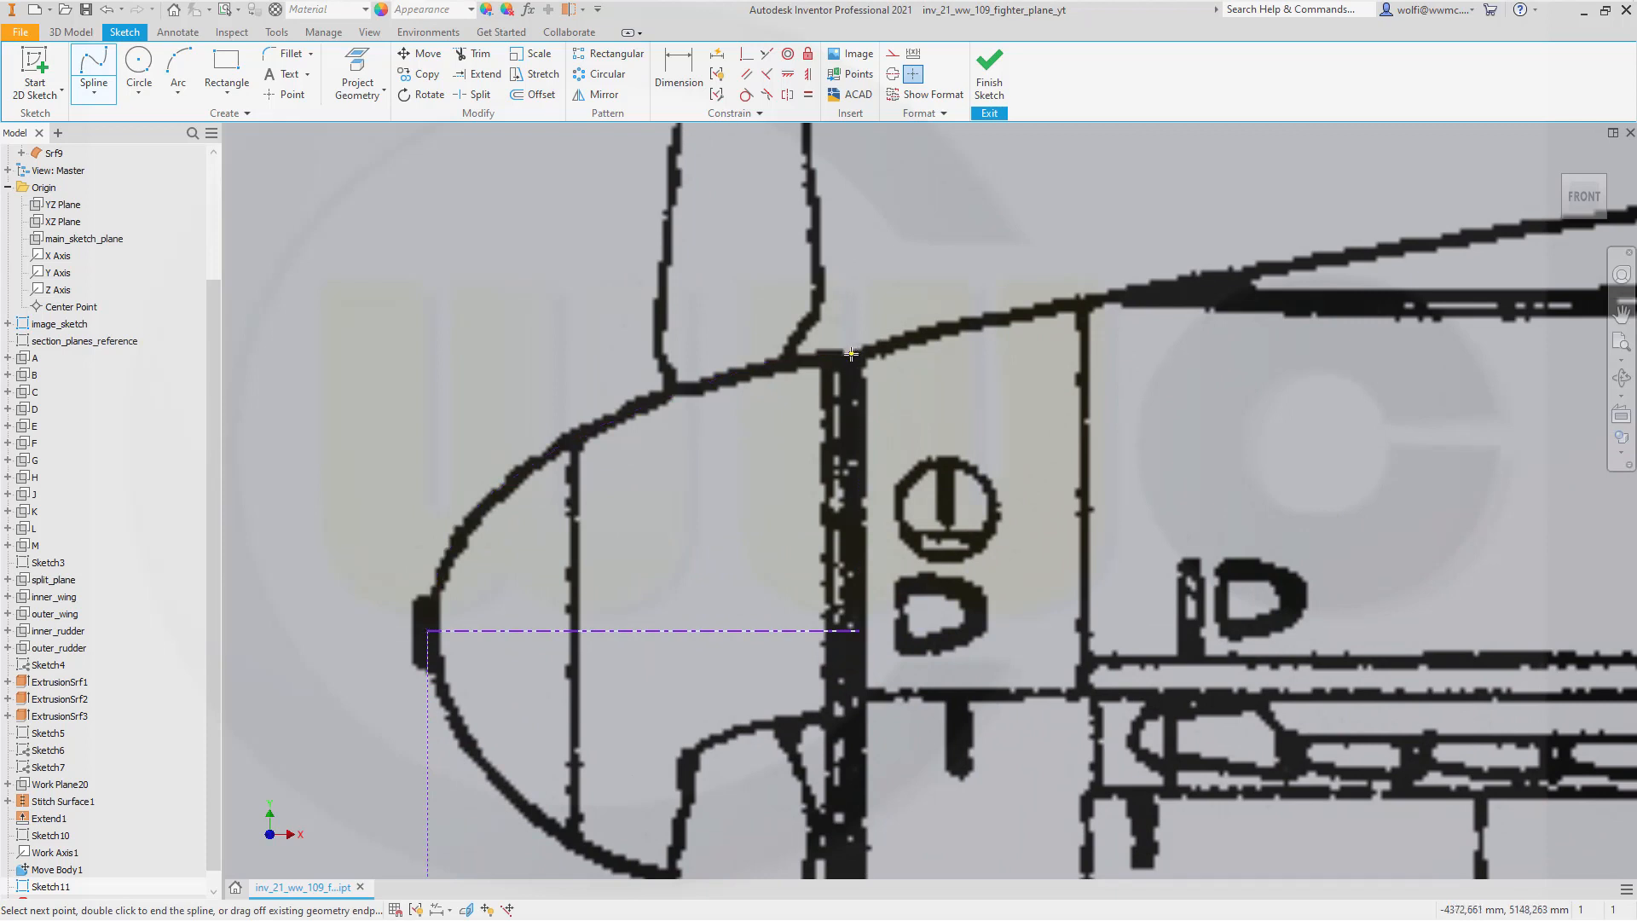
{"action": "right_click", "coordinate": [850, 355]}
{"action": "left_click", "coordinate": [902, 356]}
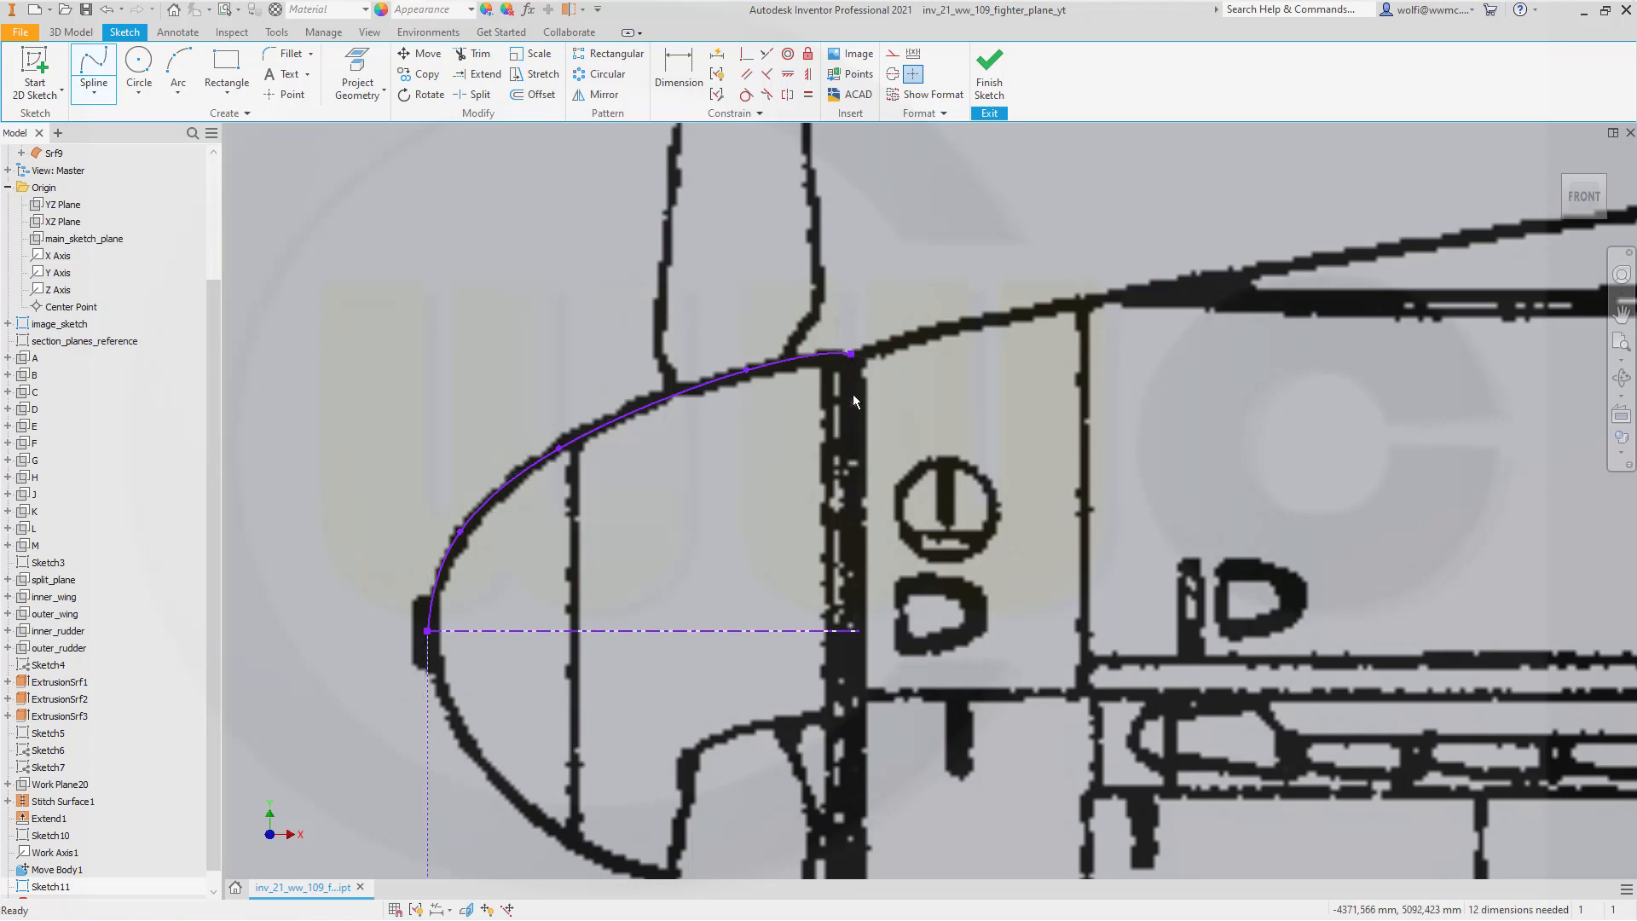
{"action": "key", "text": "Escape"}
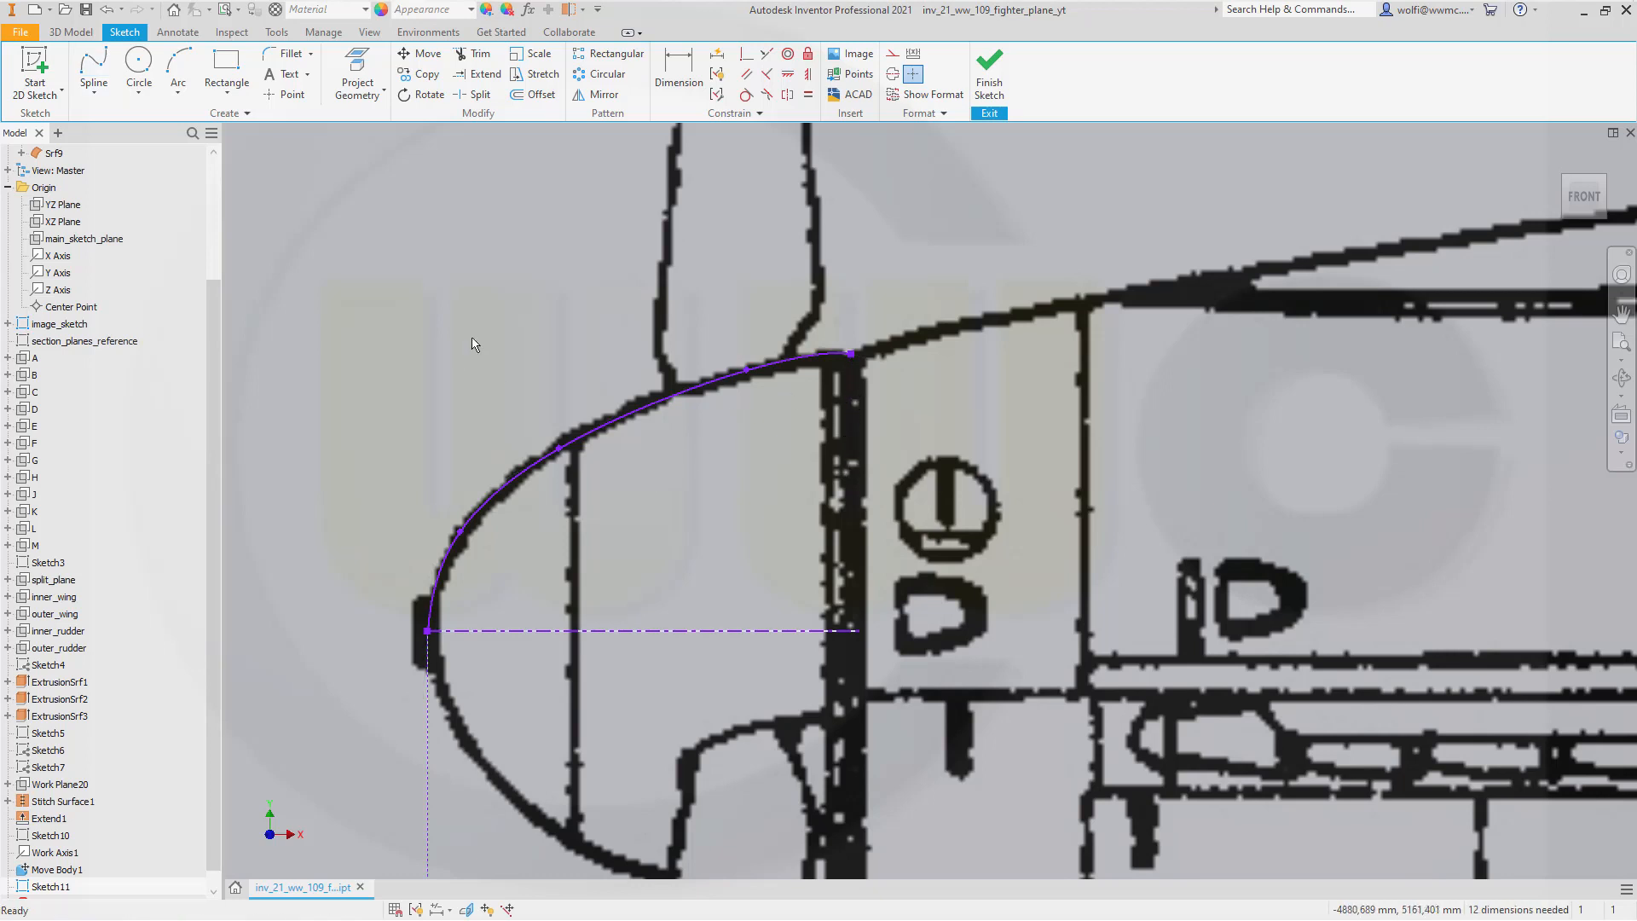
Make the spline tangent to the vertical construction line and shift its rear endpoint slightly up and rearward.
{"action": "left_click", "coordinate": [747, 96]}
{"action": "left_click", "coordinate": [427, 672]}
{"action": "left_click", "coordinate": [443, 609]}
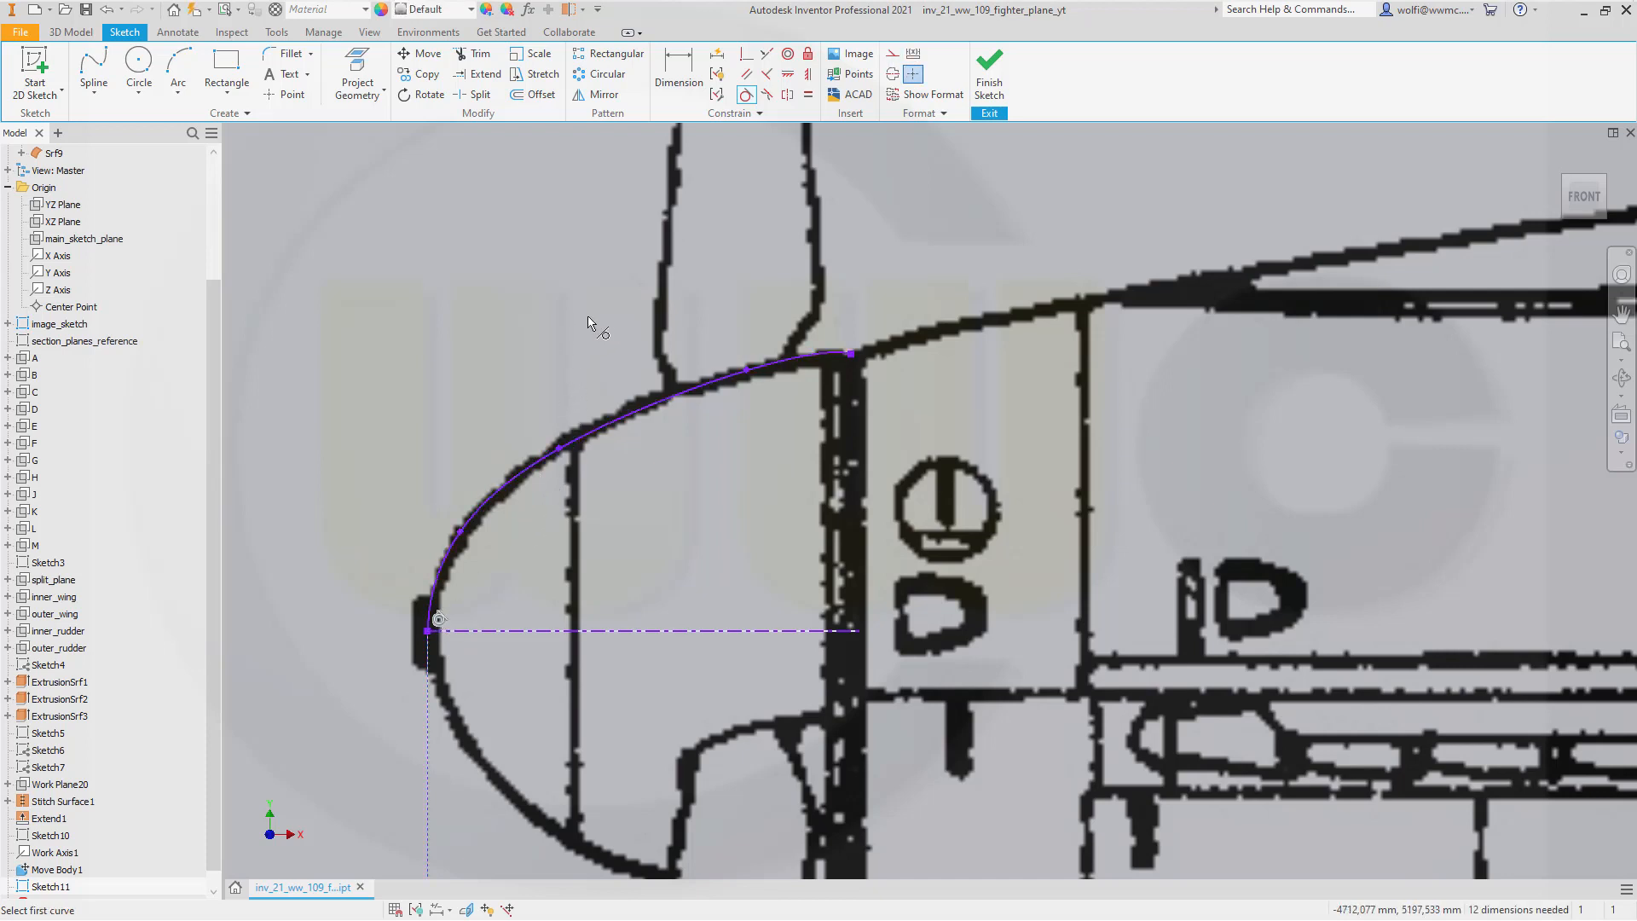
{"action": "key", "text": "Escape"}
{"action": "left_click", "coordinate": [854, 354]}
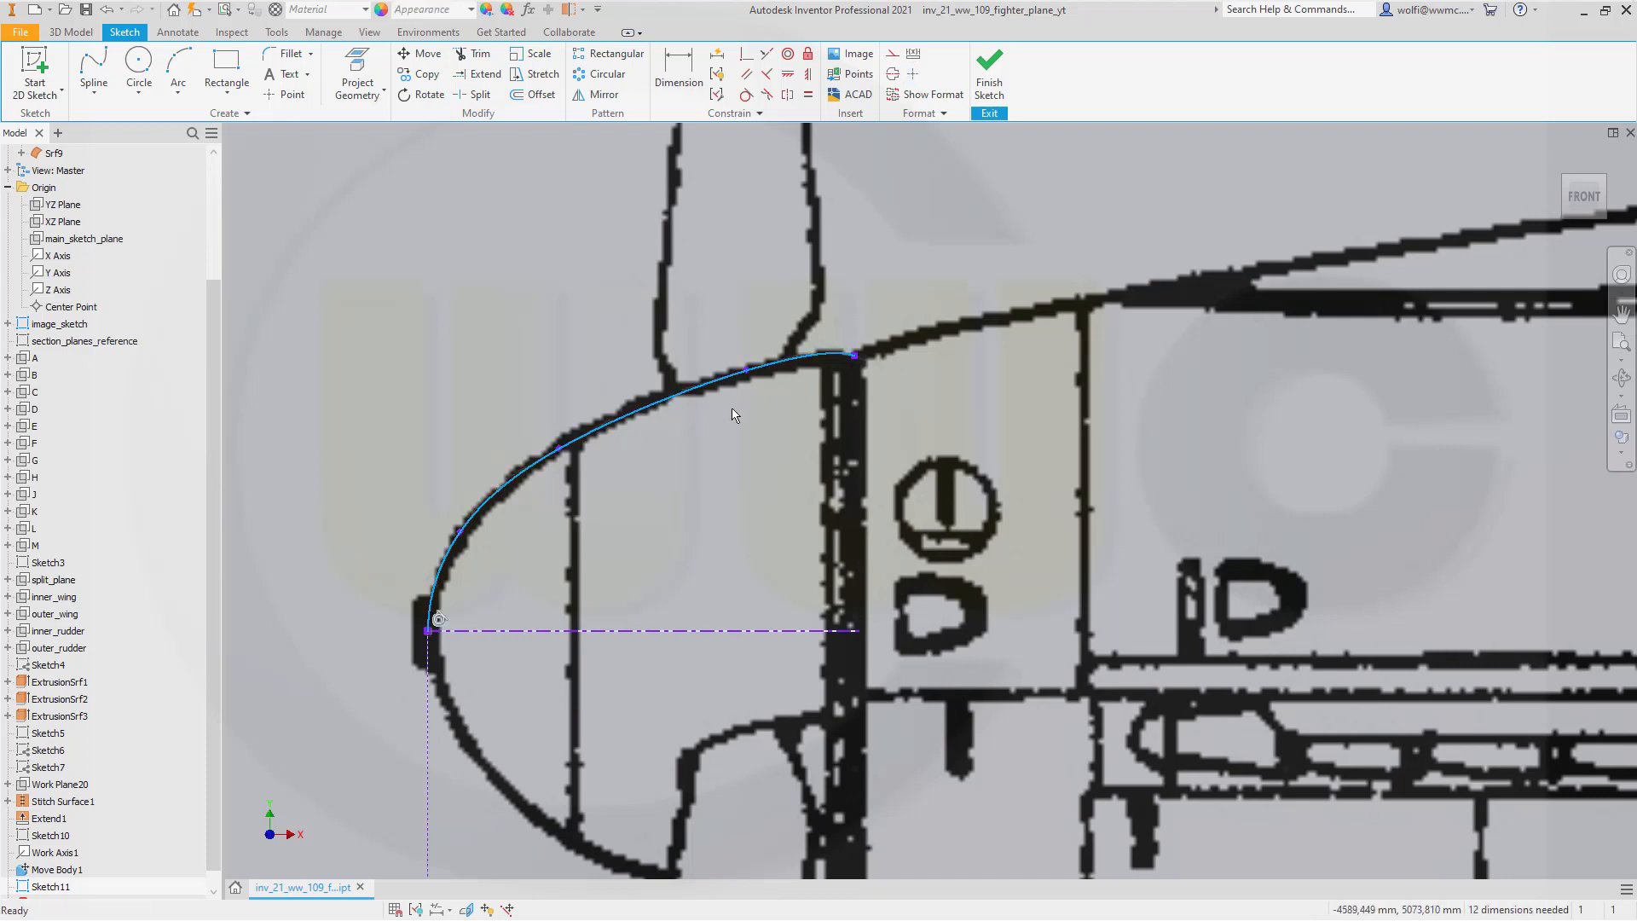
{"action": "left_click_drag", "start_coordinate": [854, 354], "coordinate": [859, 349]}
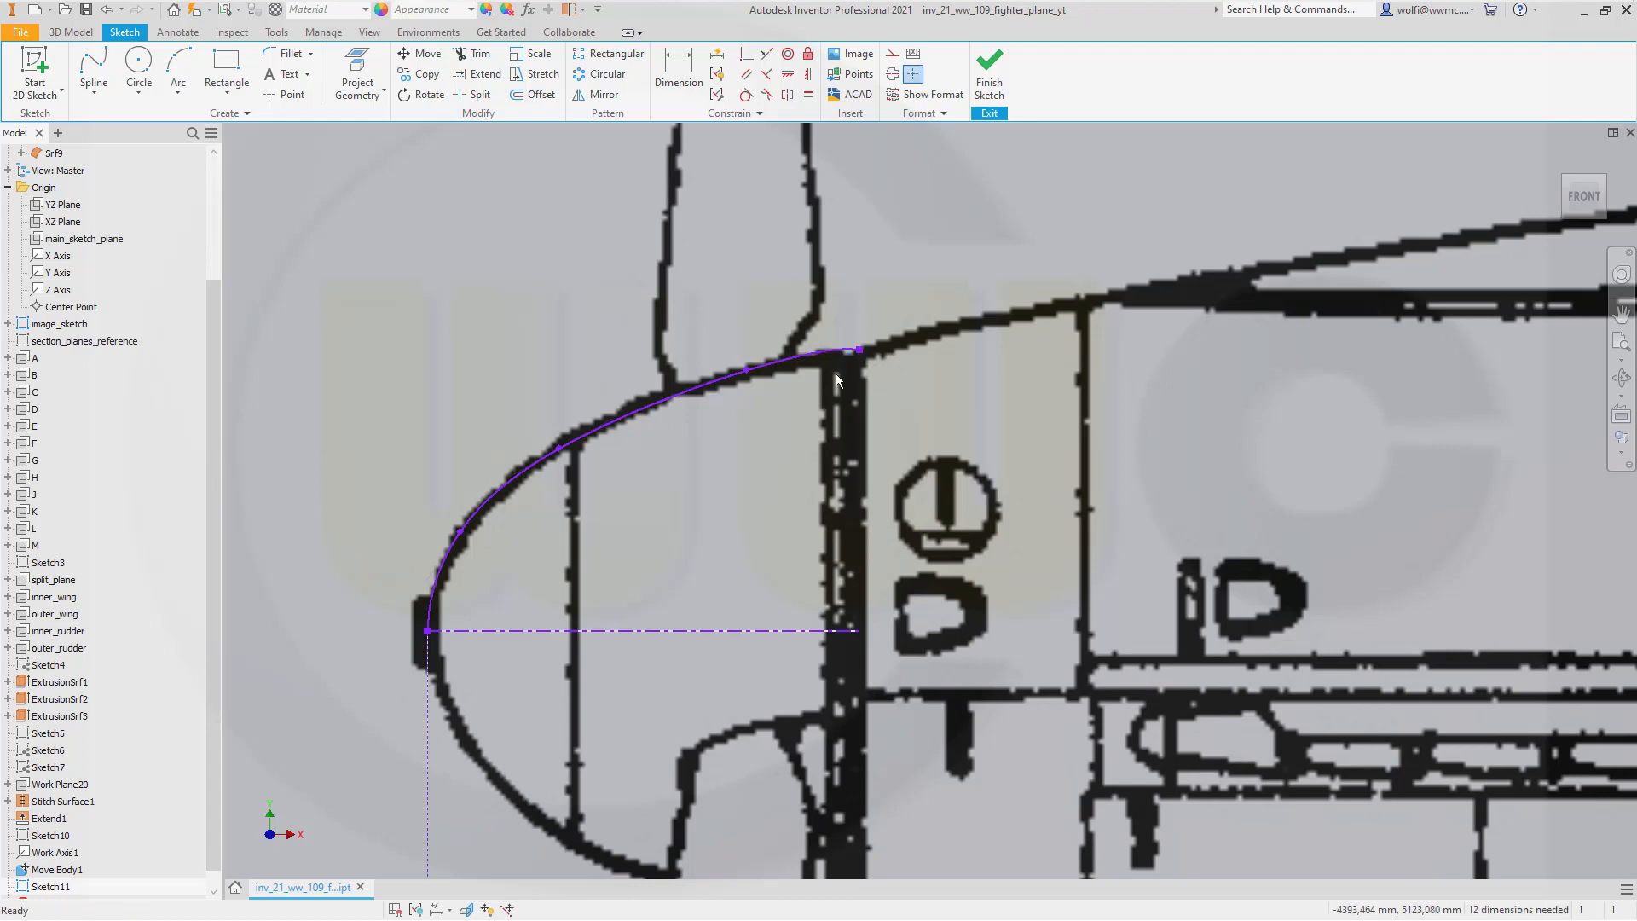
Activate the handle at the spline's rear end, level it to horizontal, and finish the sketch.
{"action": "scroll", "coordinate": [835, 373], "scroll_direction": "down", "scroll_amount": 5}
{"action": "scroll", "coordinate": [853, 367], "scroll_direction": "up", "scroll_amount": 10}
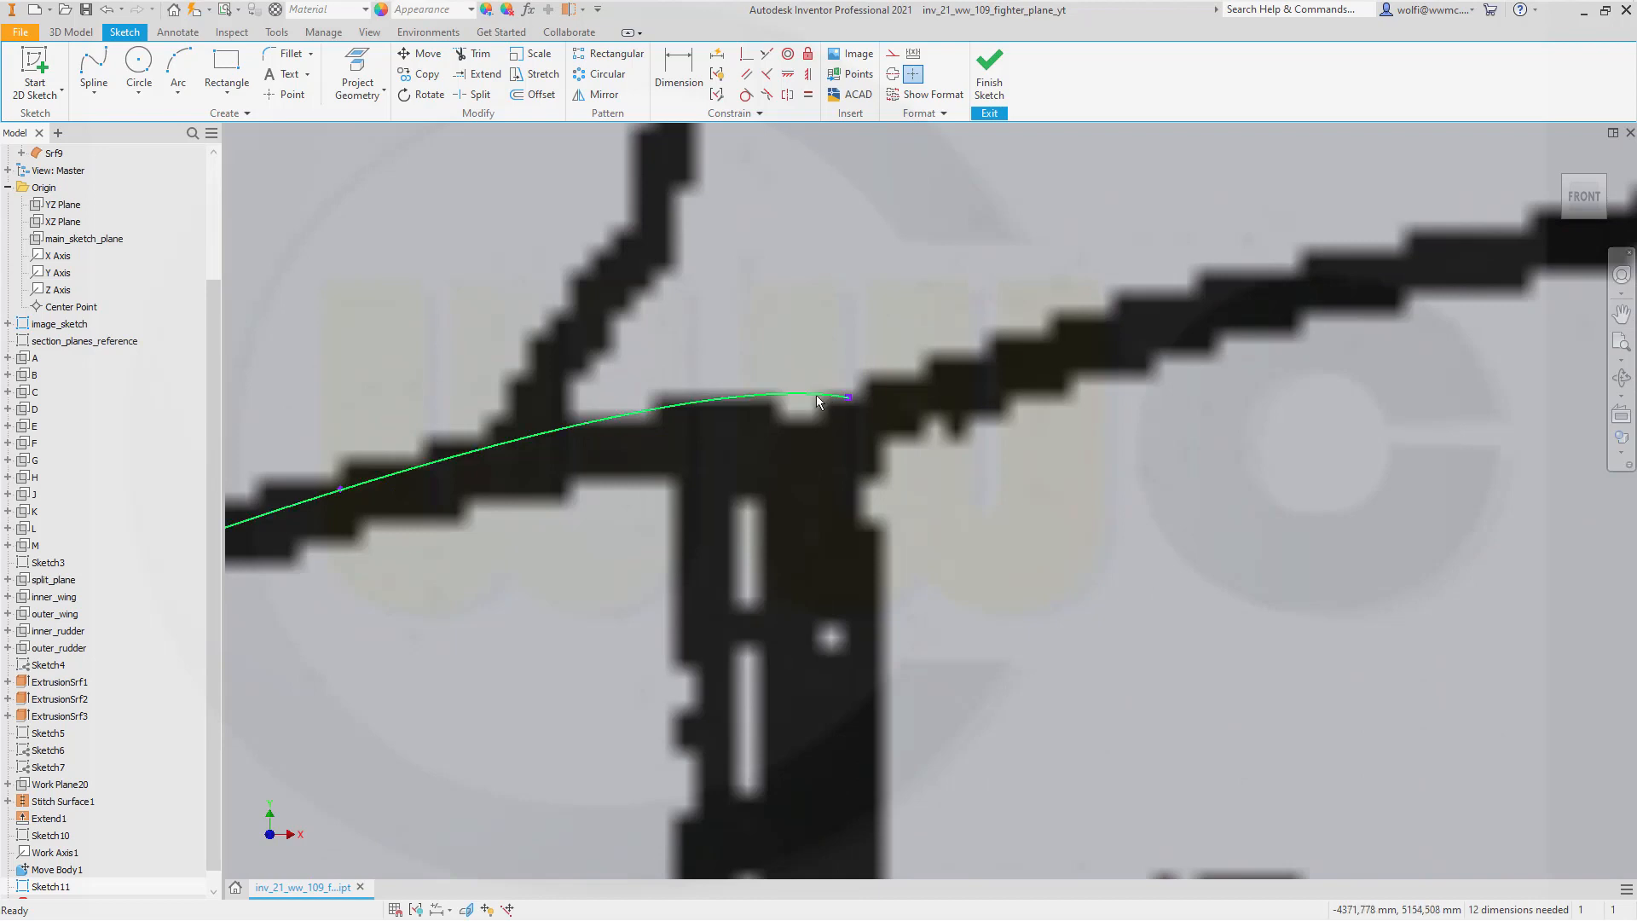
{"action": "right_click", "coordinate": [816, 397]}
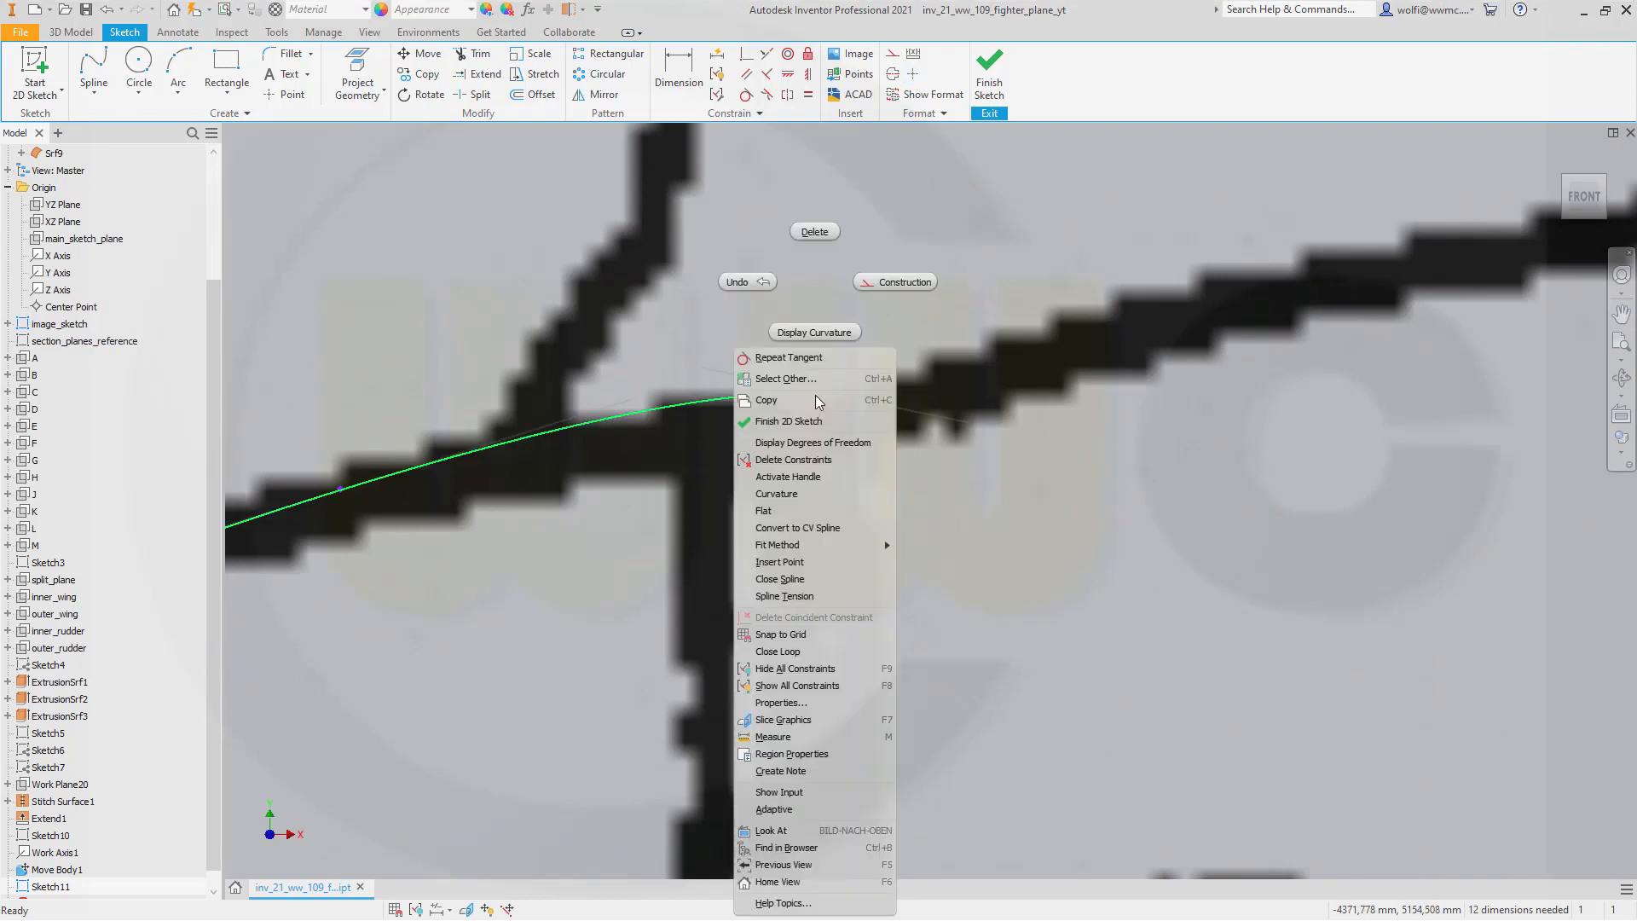
{"action": "left_click", "coordinate": [788, 477]}
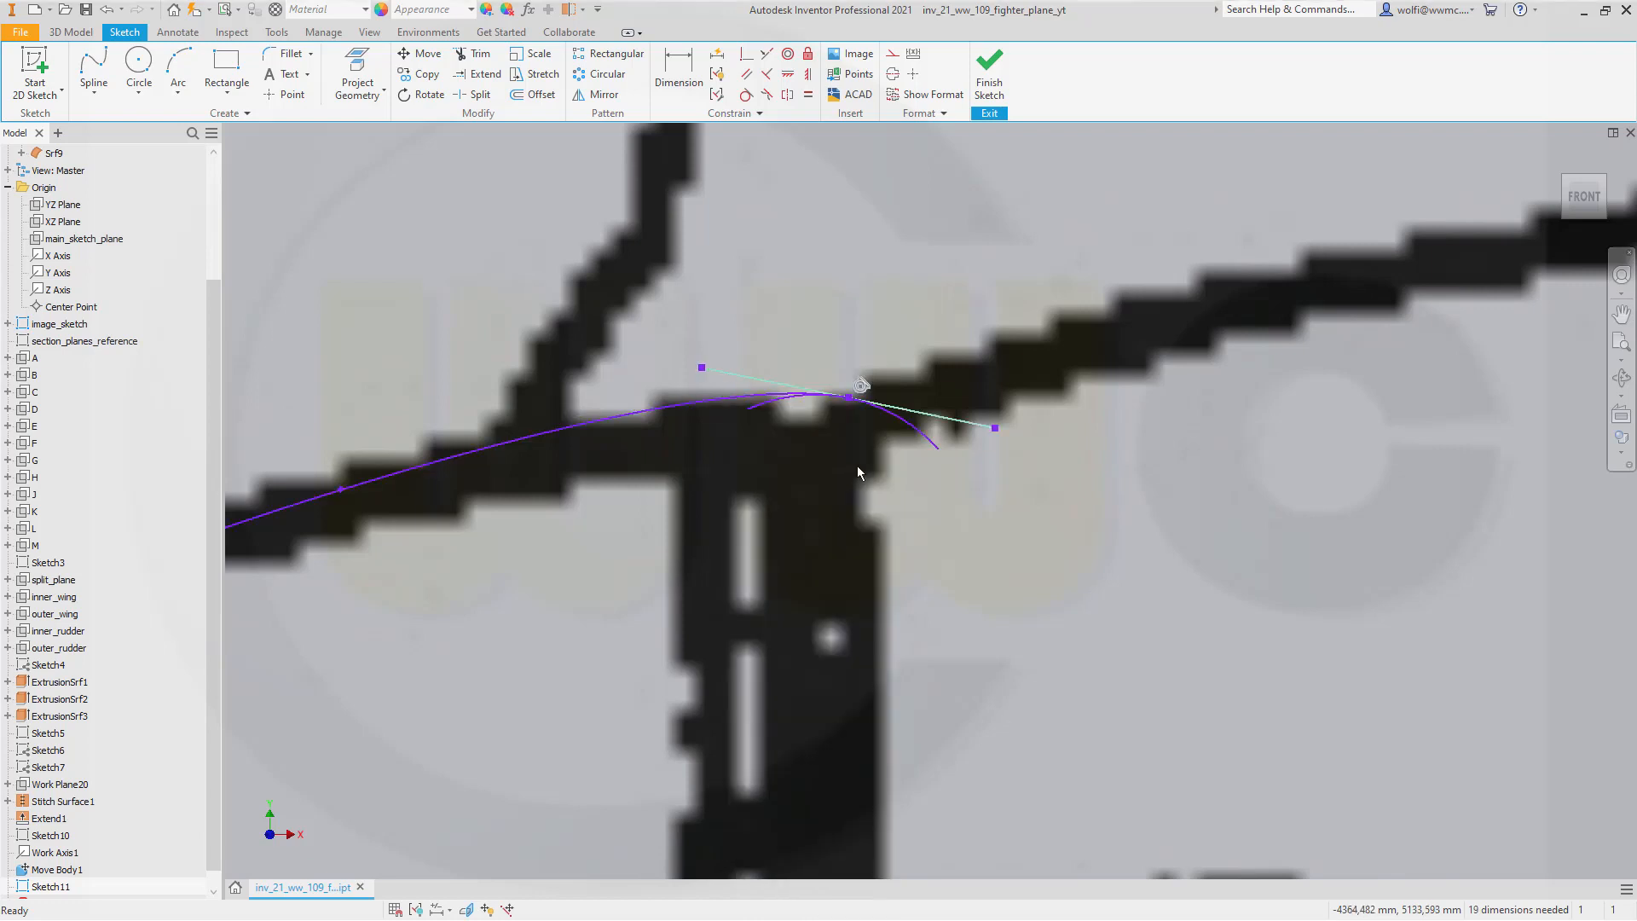
{"action": "left_click_drag", "start_coordinate": [995, 428], "coordinate": [974, 396]}
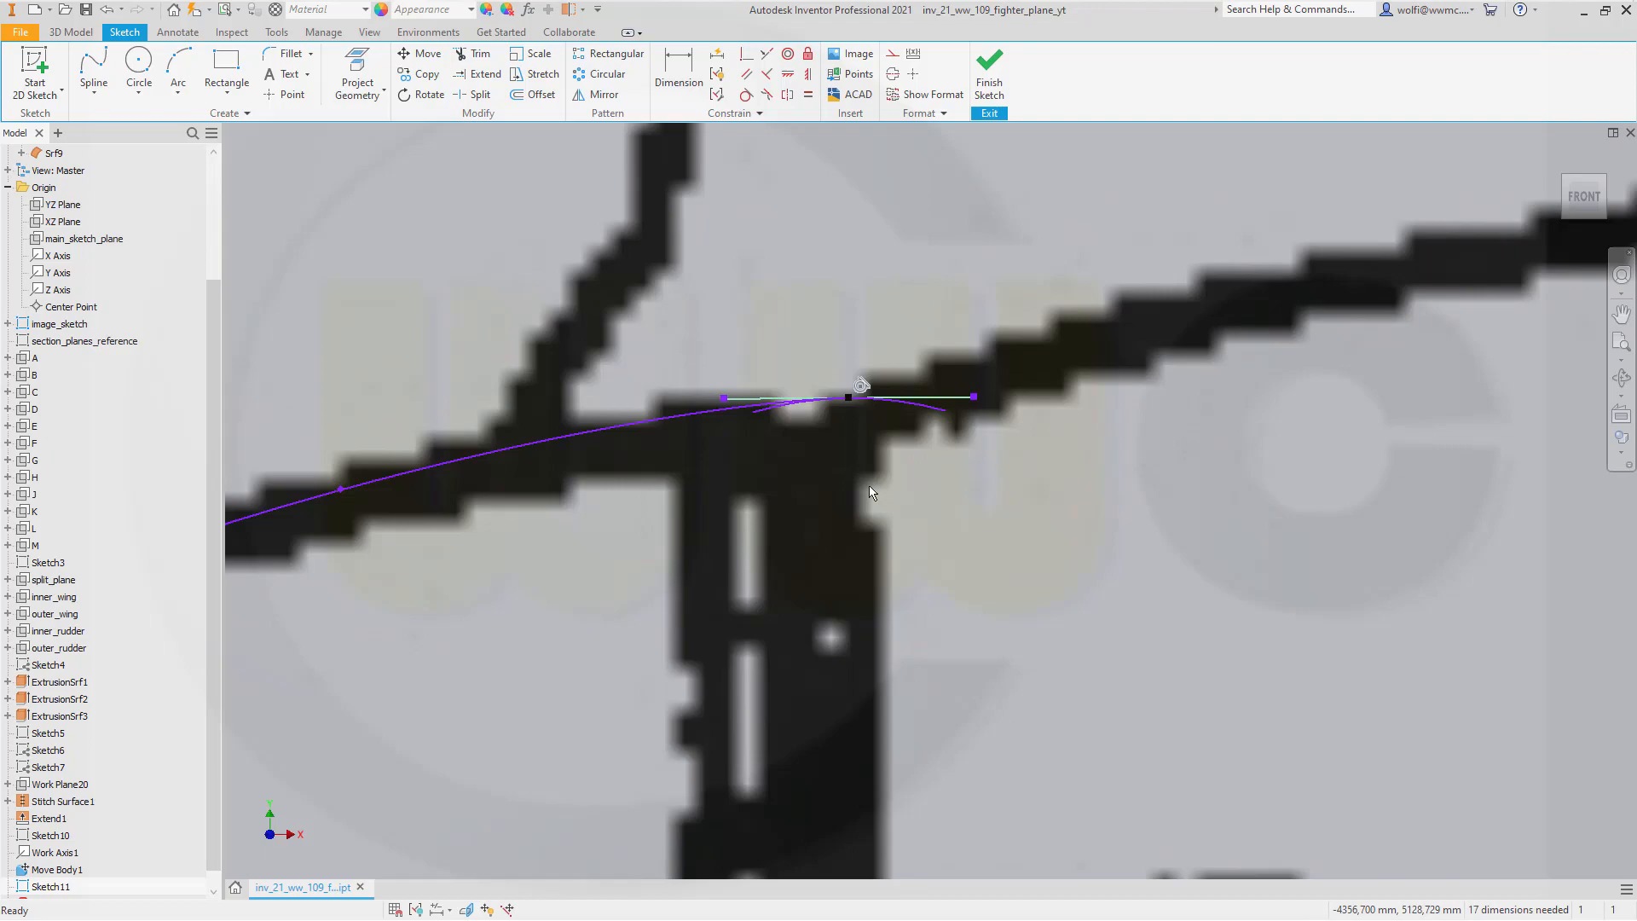
{"action": "scroll", "coordinate": [723, 510], "scroll_direction": "up", "scroll_amount": 2}
{"action": "scroll", "coordinate": [676, 543], "scroll_direction": "down", "scroll_amount": 4}
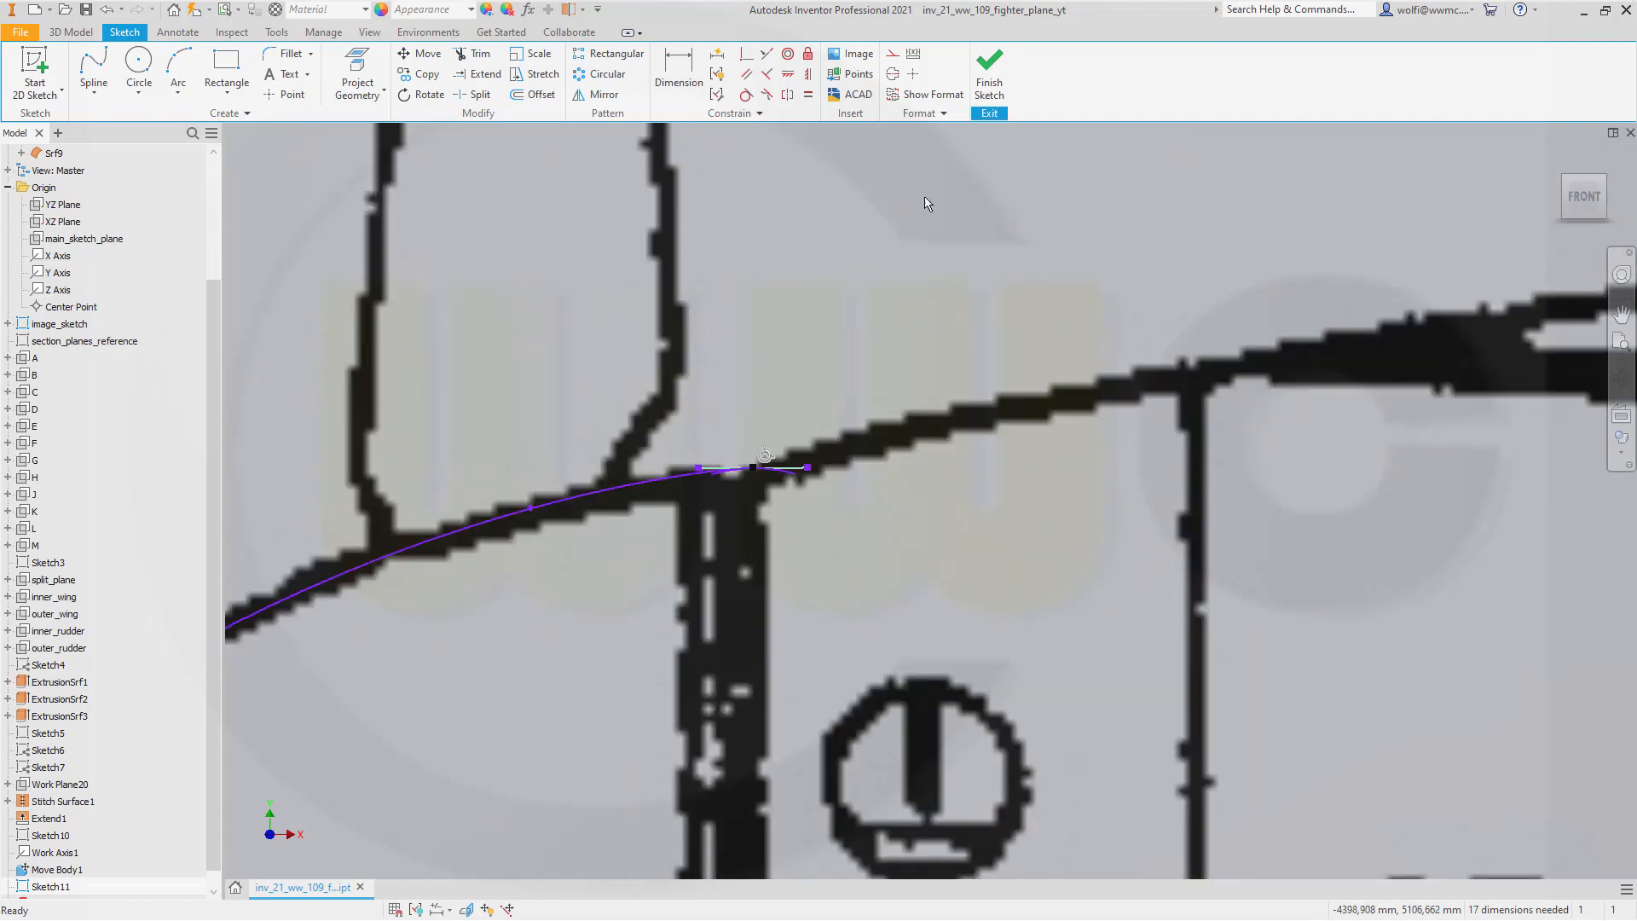
{"action": "left_click", "coordinate": [1003, 91]}
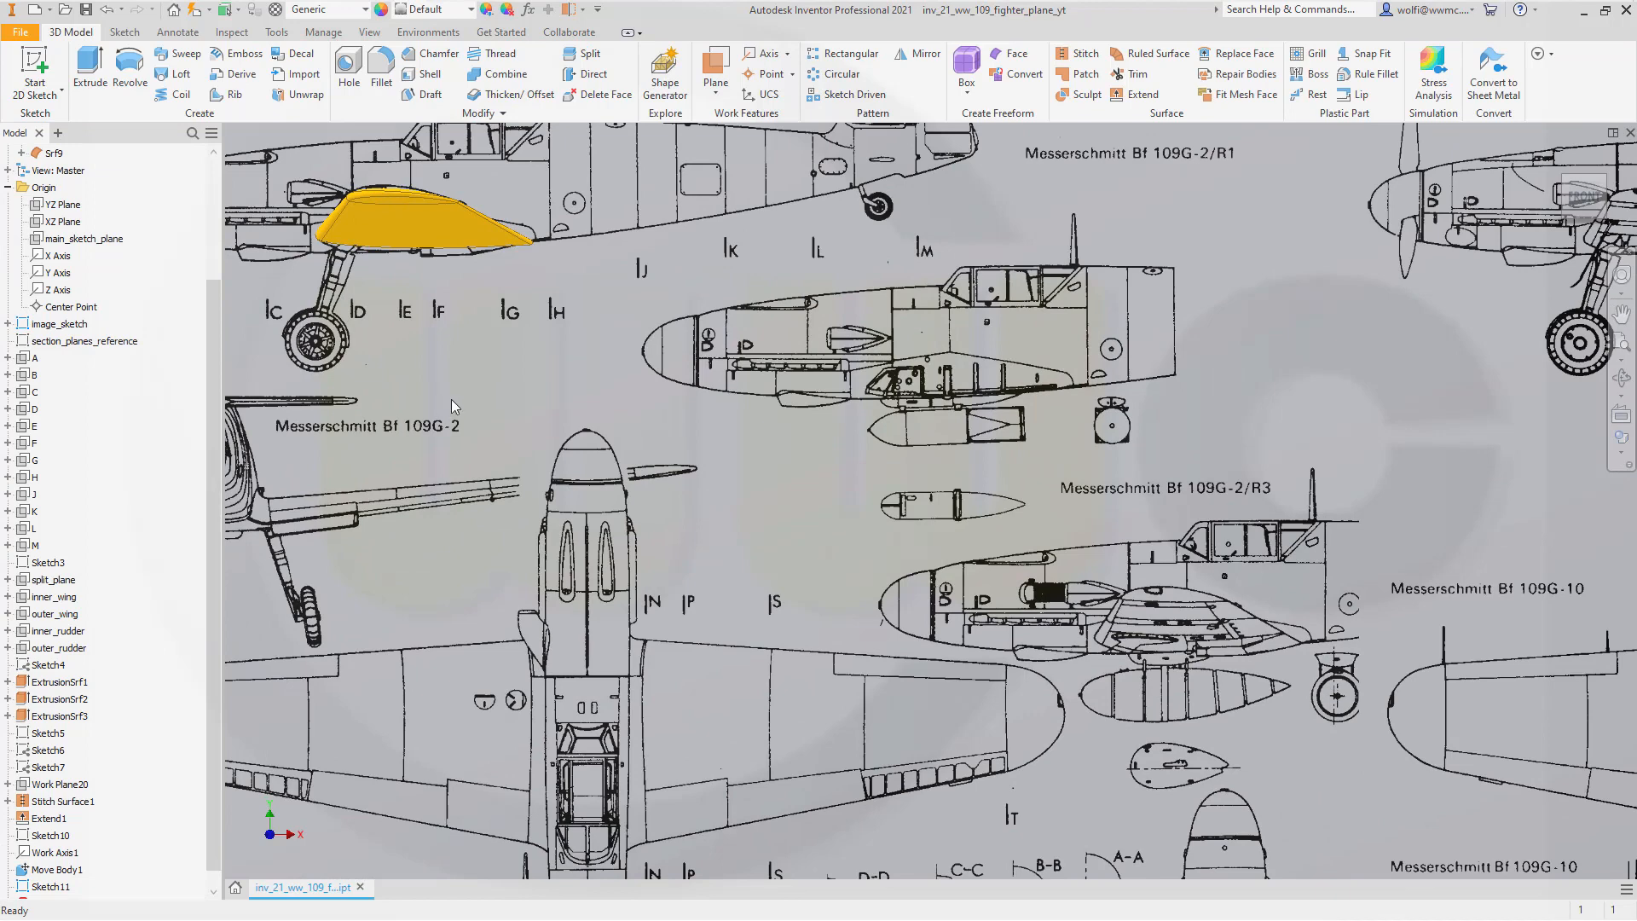
Revolve the spinner profile a full 360 degrees around the centerline as a surface.
{"action": "middle_click_drag", "start_coordinate": [453, 399], "coordinate": [1119, 574]}
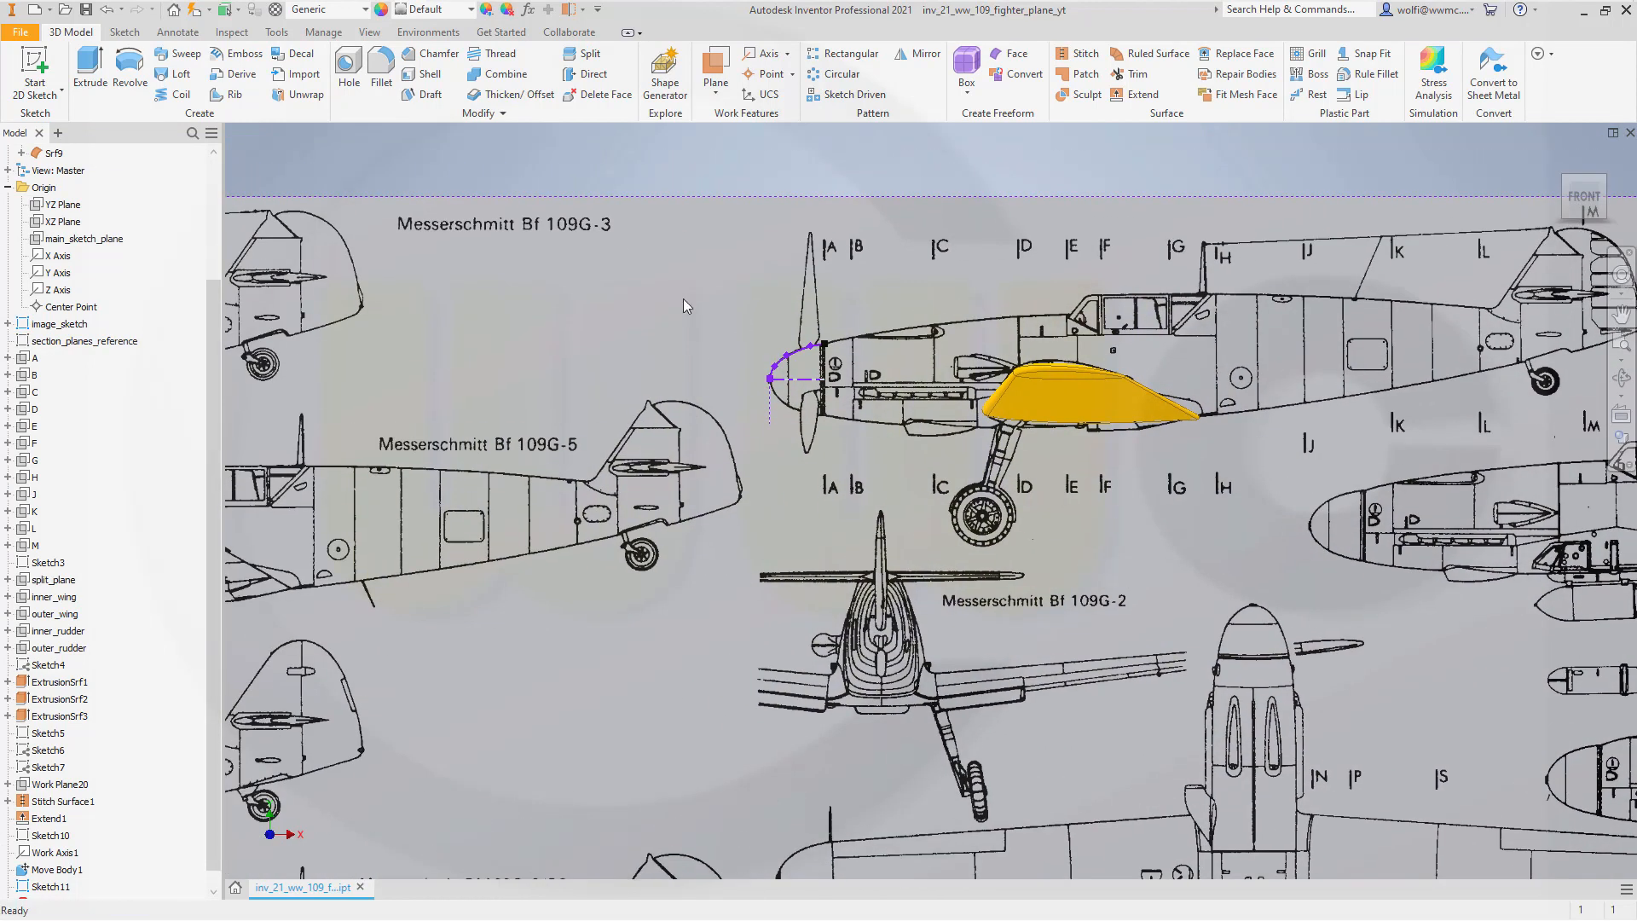
{"action": "left_click", "coordinate": [130, 68]}
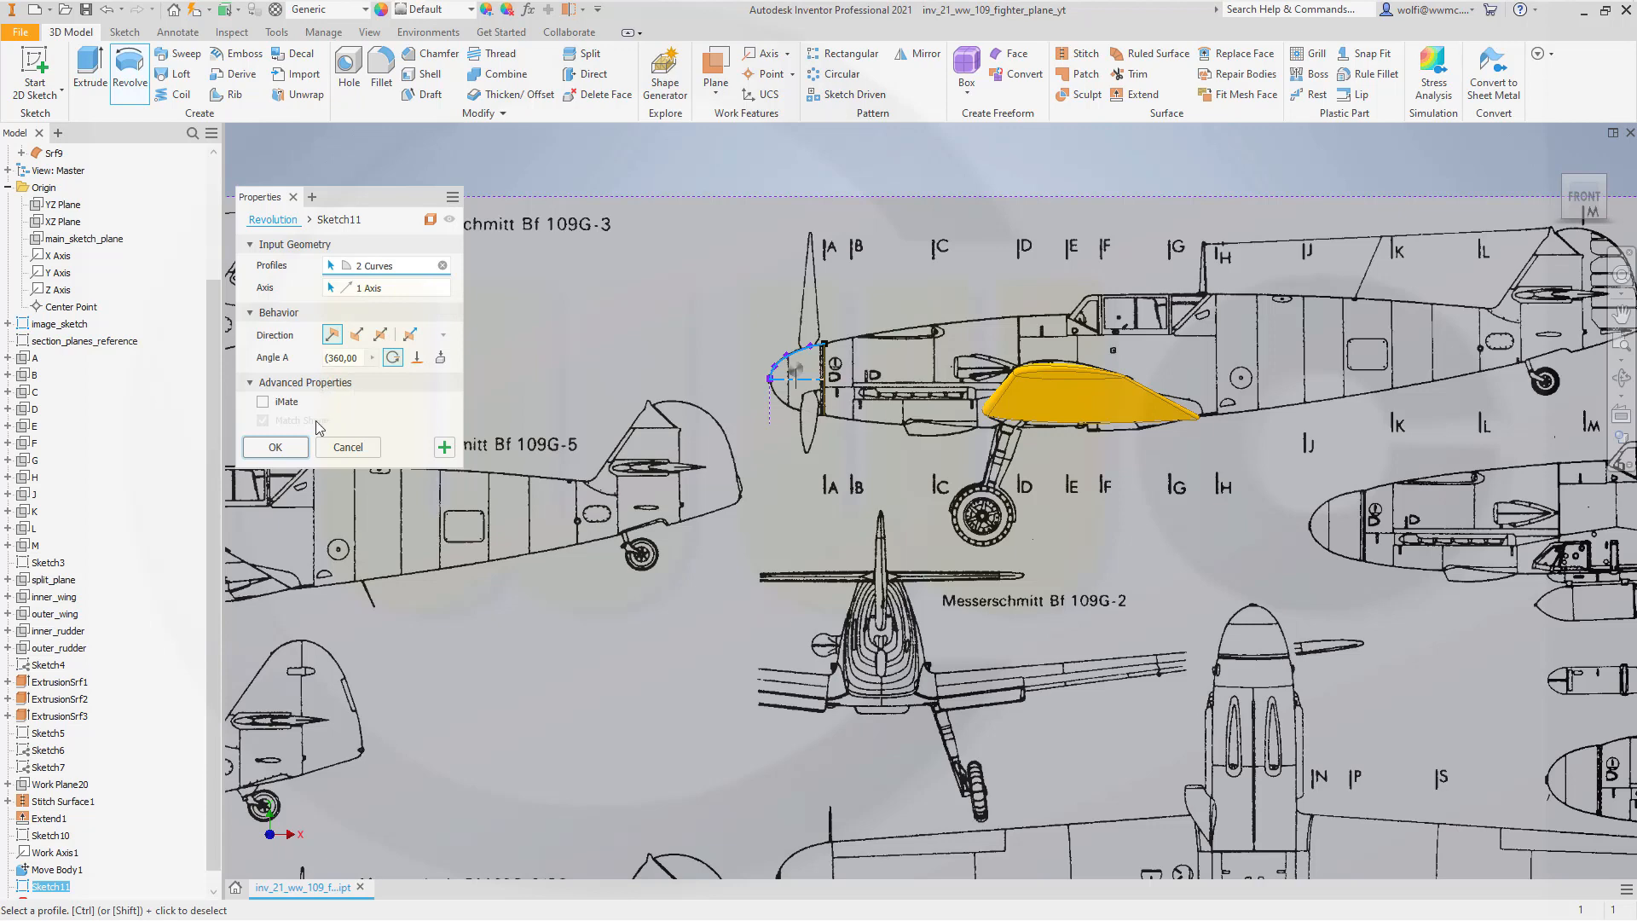
{"action": "left_click", "coordinate": [275, 447]}
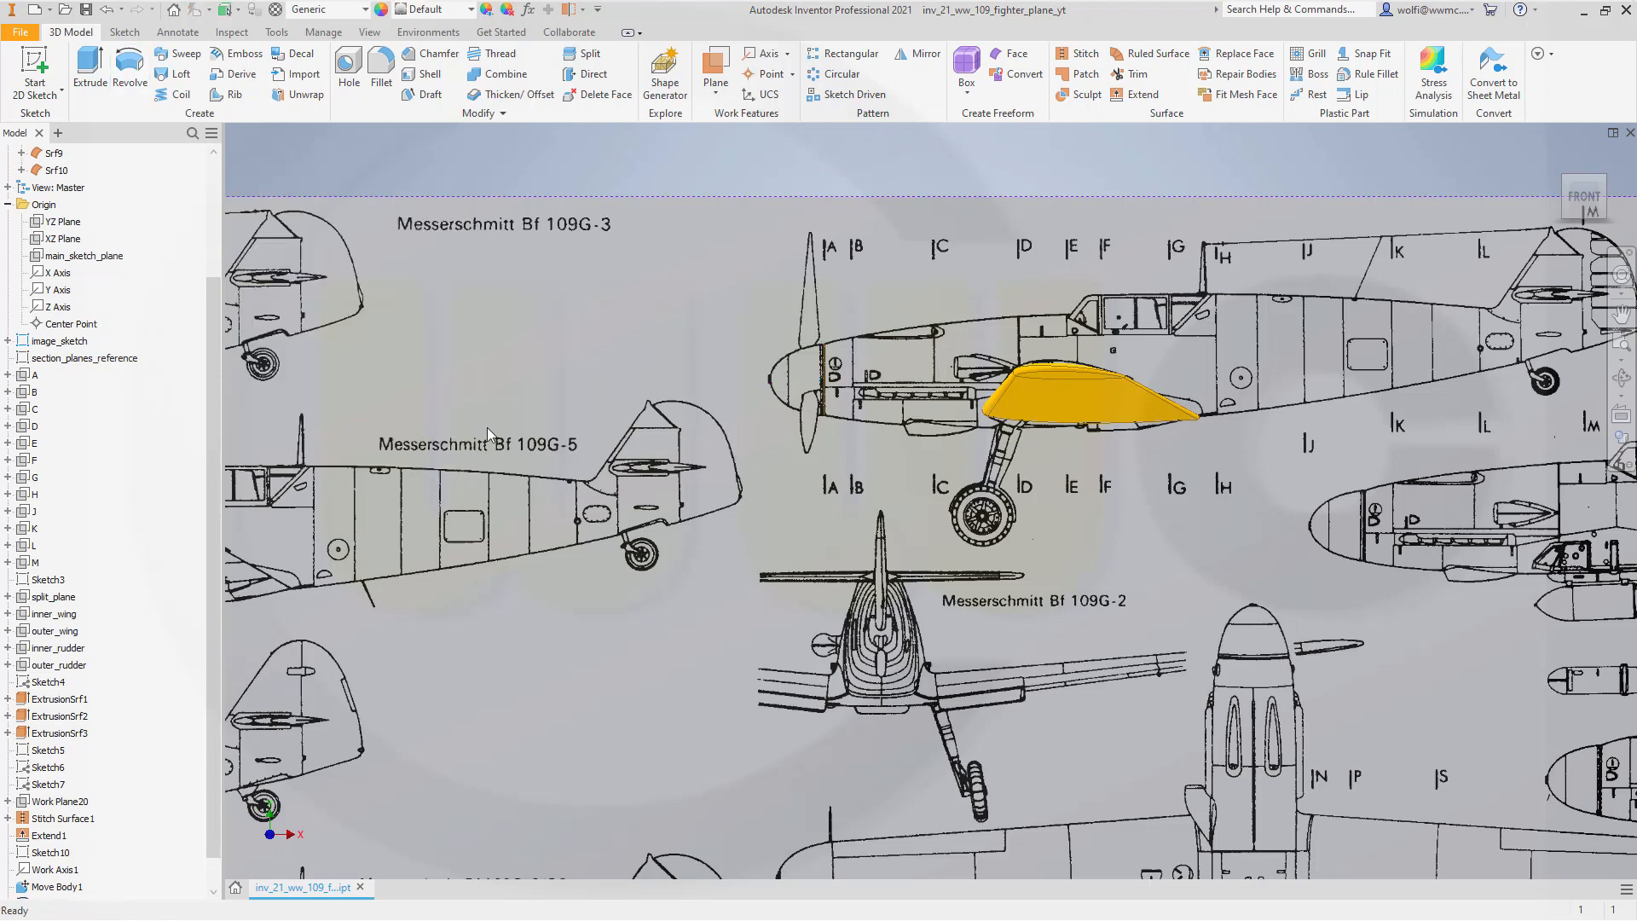
Turn off translucency for the revolved spinner surface Srf10 and check the spinner against the blueprint side view.
{"action": "middle_click_drag", "start_coordinate": [626, 402], "coordinate": [721, 410], "text": "shift"}
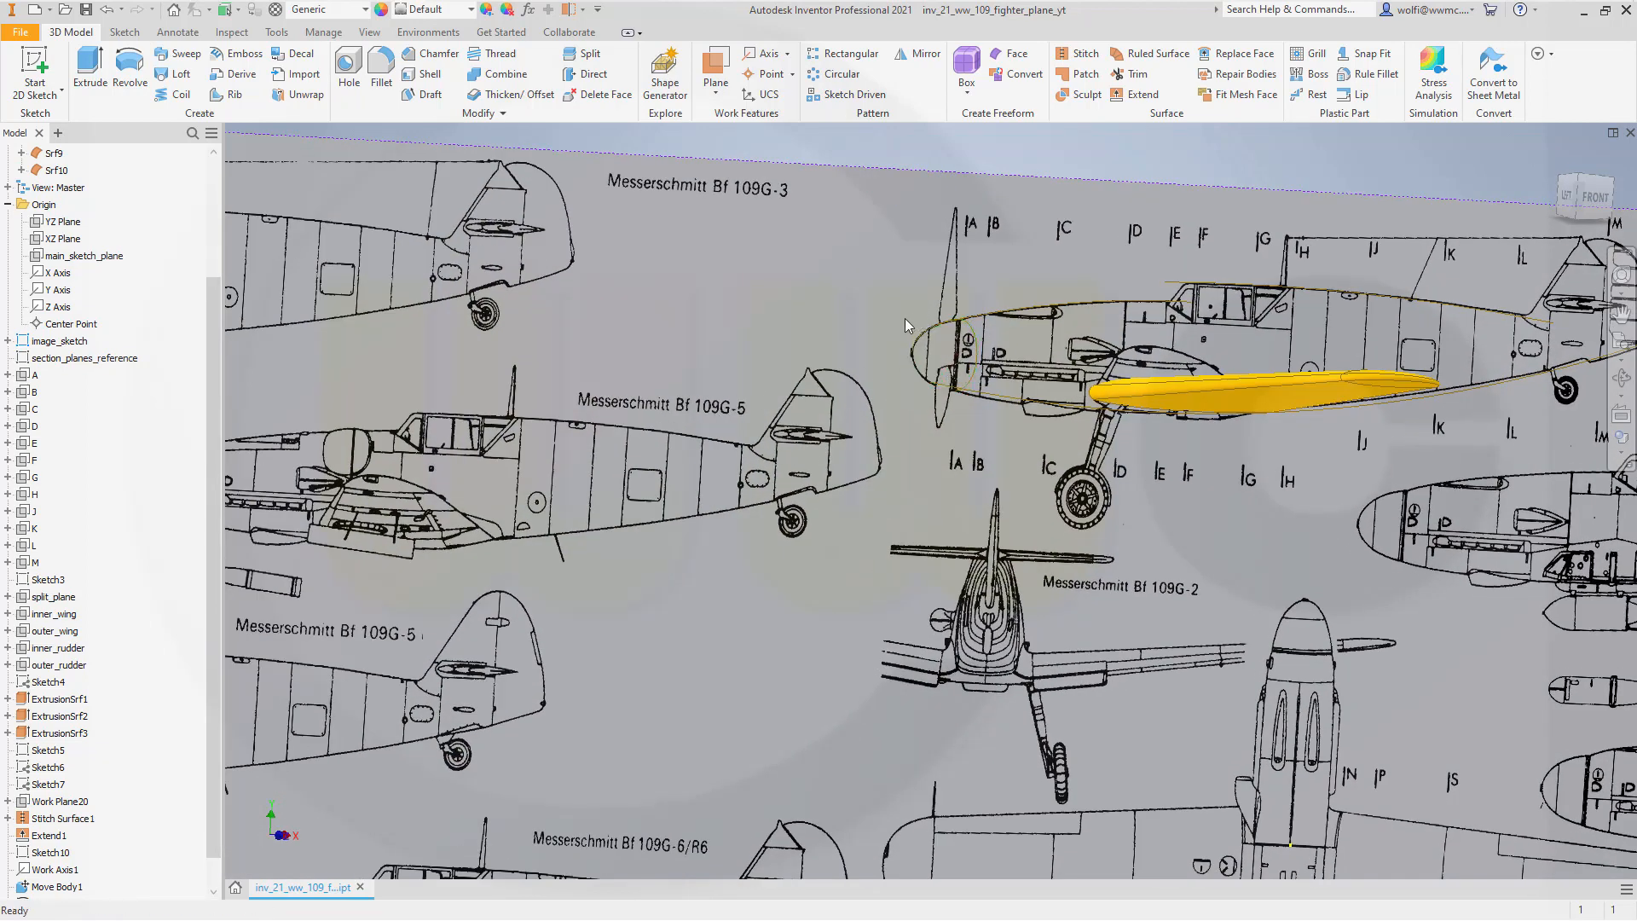
{"action": "right_click", "coordinate": [61, 174]}
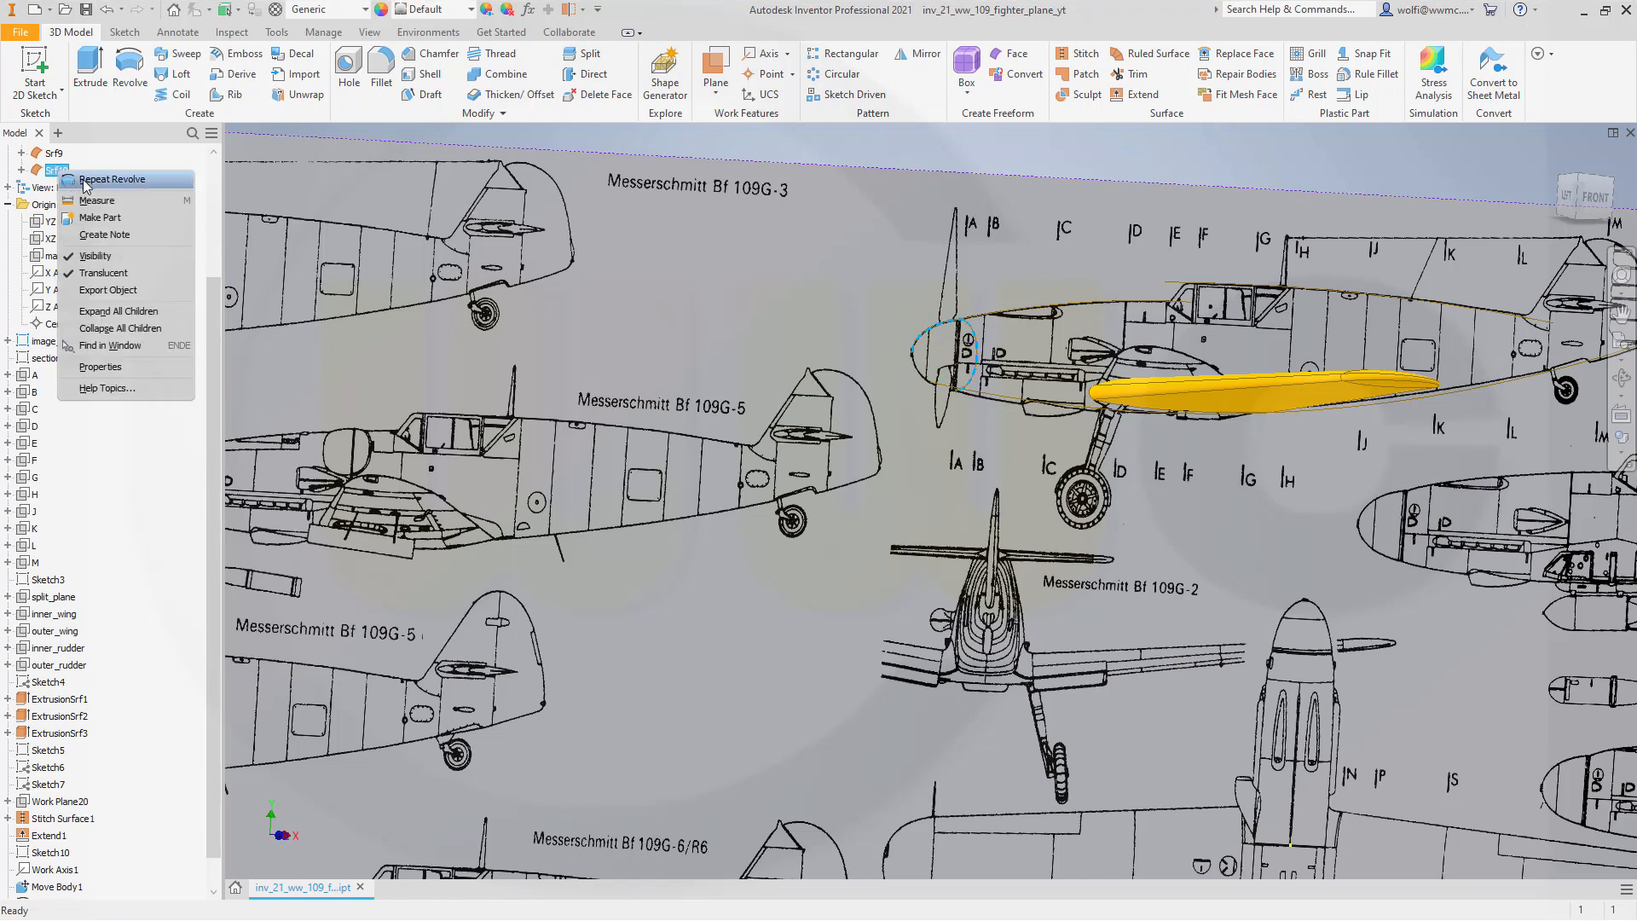
{"action": "left_click", "coordinate": [119, 273]}
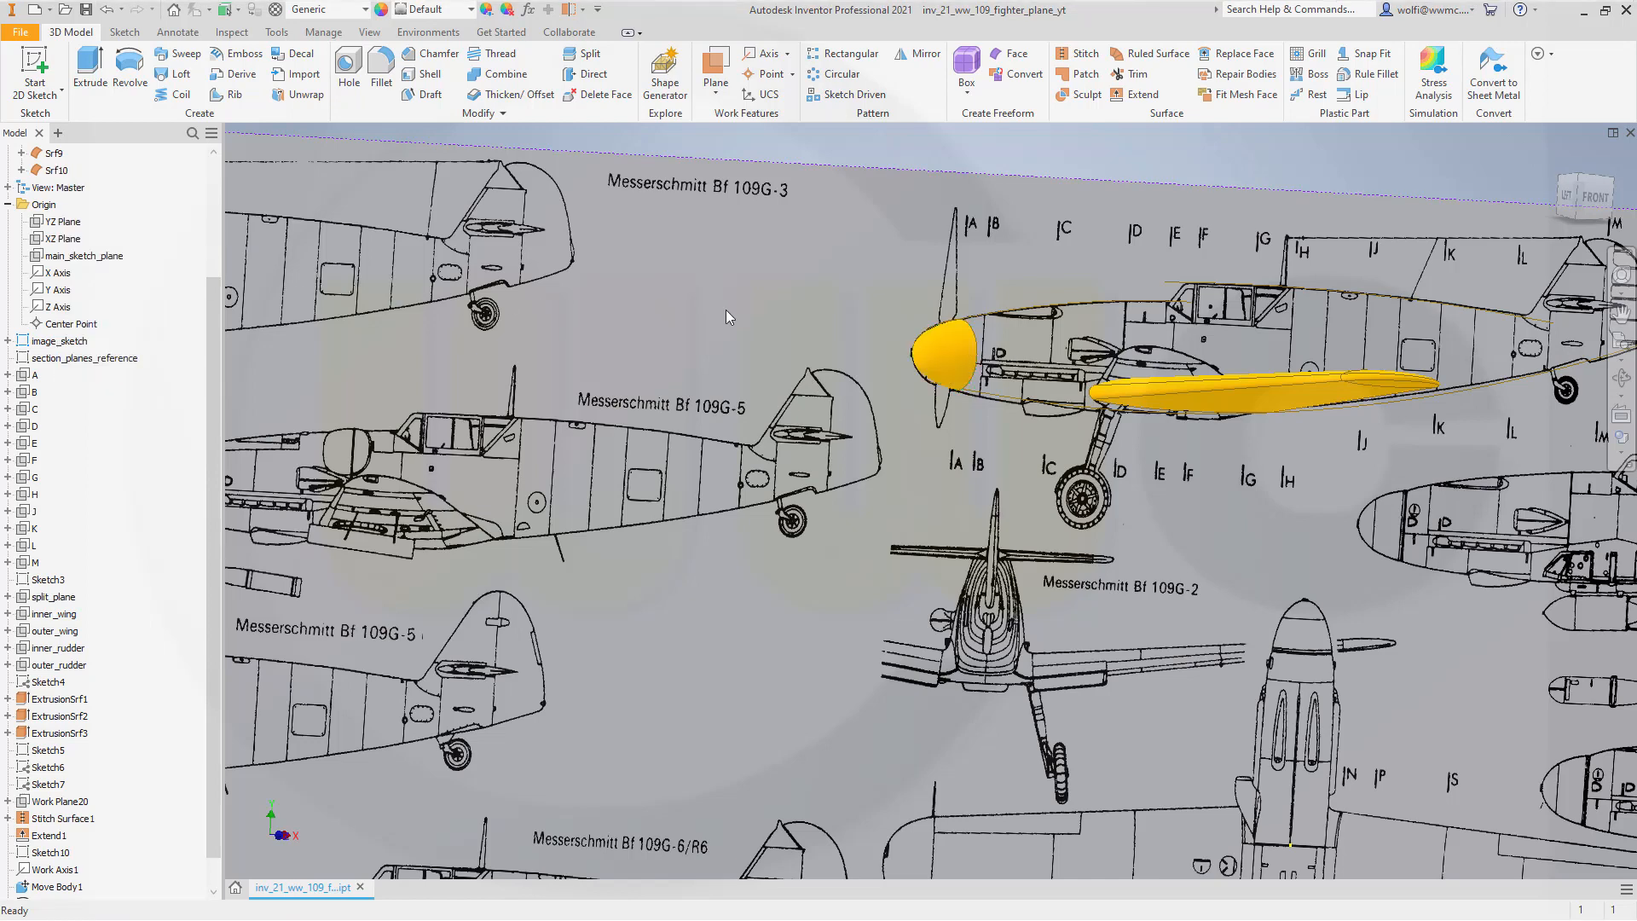
{"action": "scroll", "coordinate": [985, 302], "scroll_direction": "up", "scroll_amount": 5}
{"action": "scroll", "coordinate": [986, 303], "scroll_direction": "down", "scroll_amount": 6}
{"action": "middle_click_drag", "start_coordinate": [906, 356], "coordinate": [819, 368]}
{"action": "scroll", "coordinate": [819, 367], "scroll_direction": "up", "scroll_amount": 6}
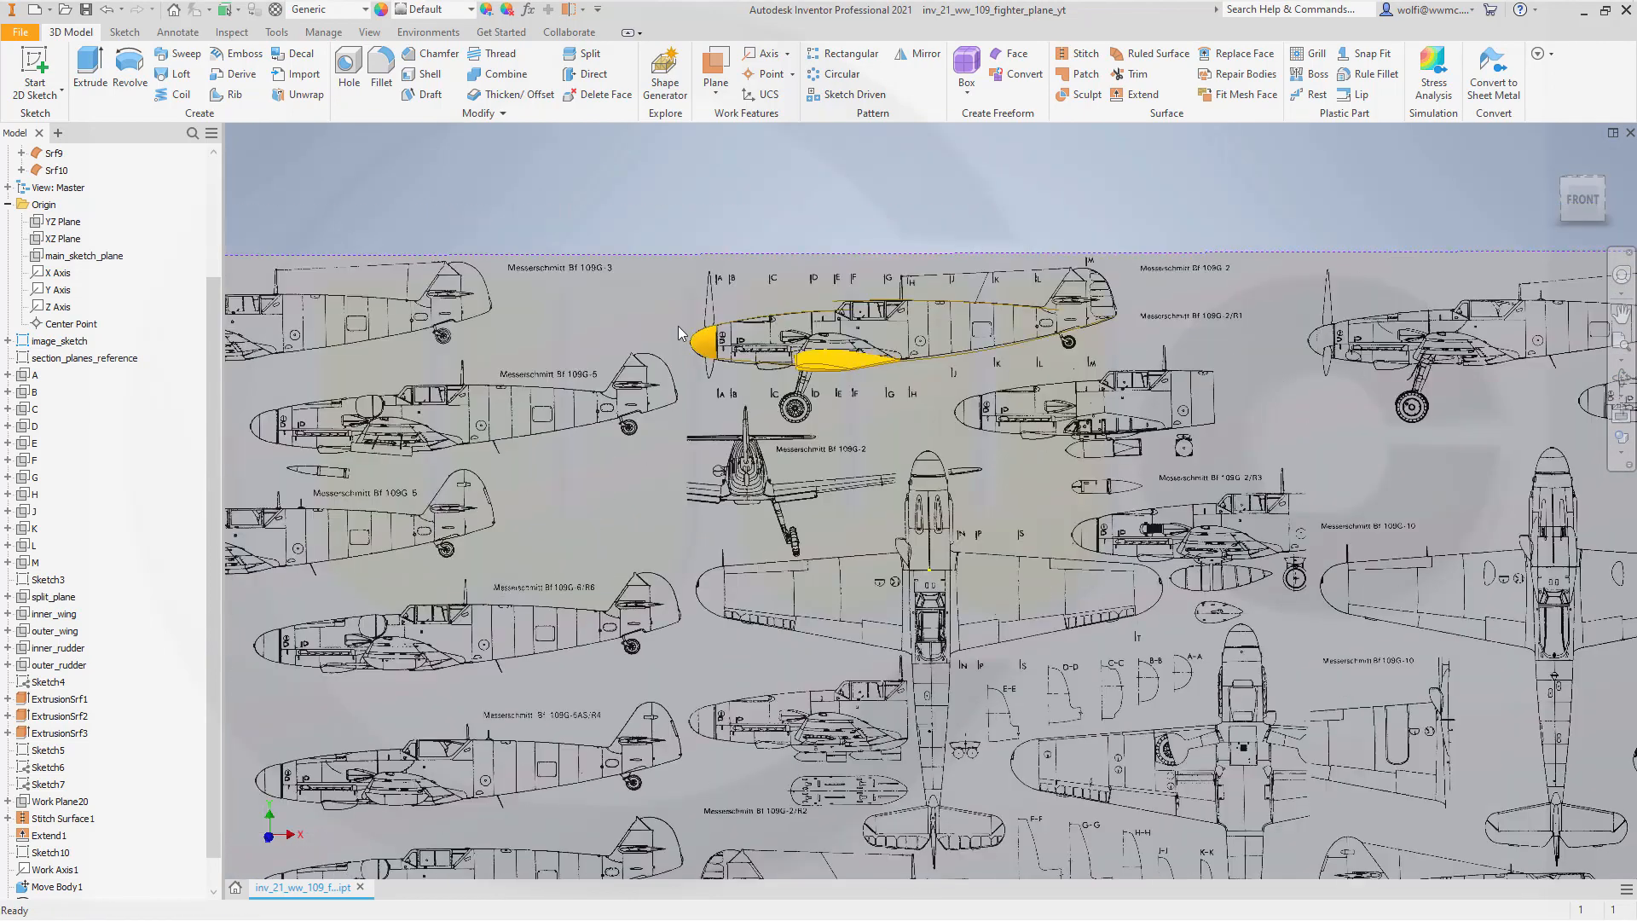
{"action": "scroll", "coordinate": [697, 335], "scroll_direction": "up", "scroll_amount": 4}
{"action": "scroll", "coordinate": [700, 475], "scroll_direction": "down", "scroll_amount": 4}
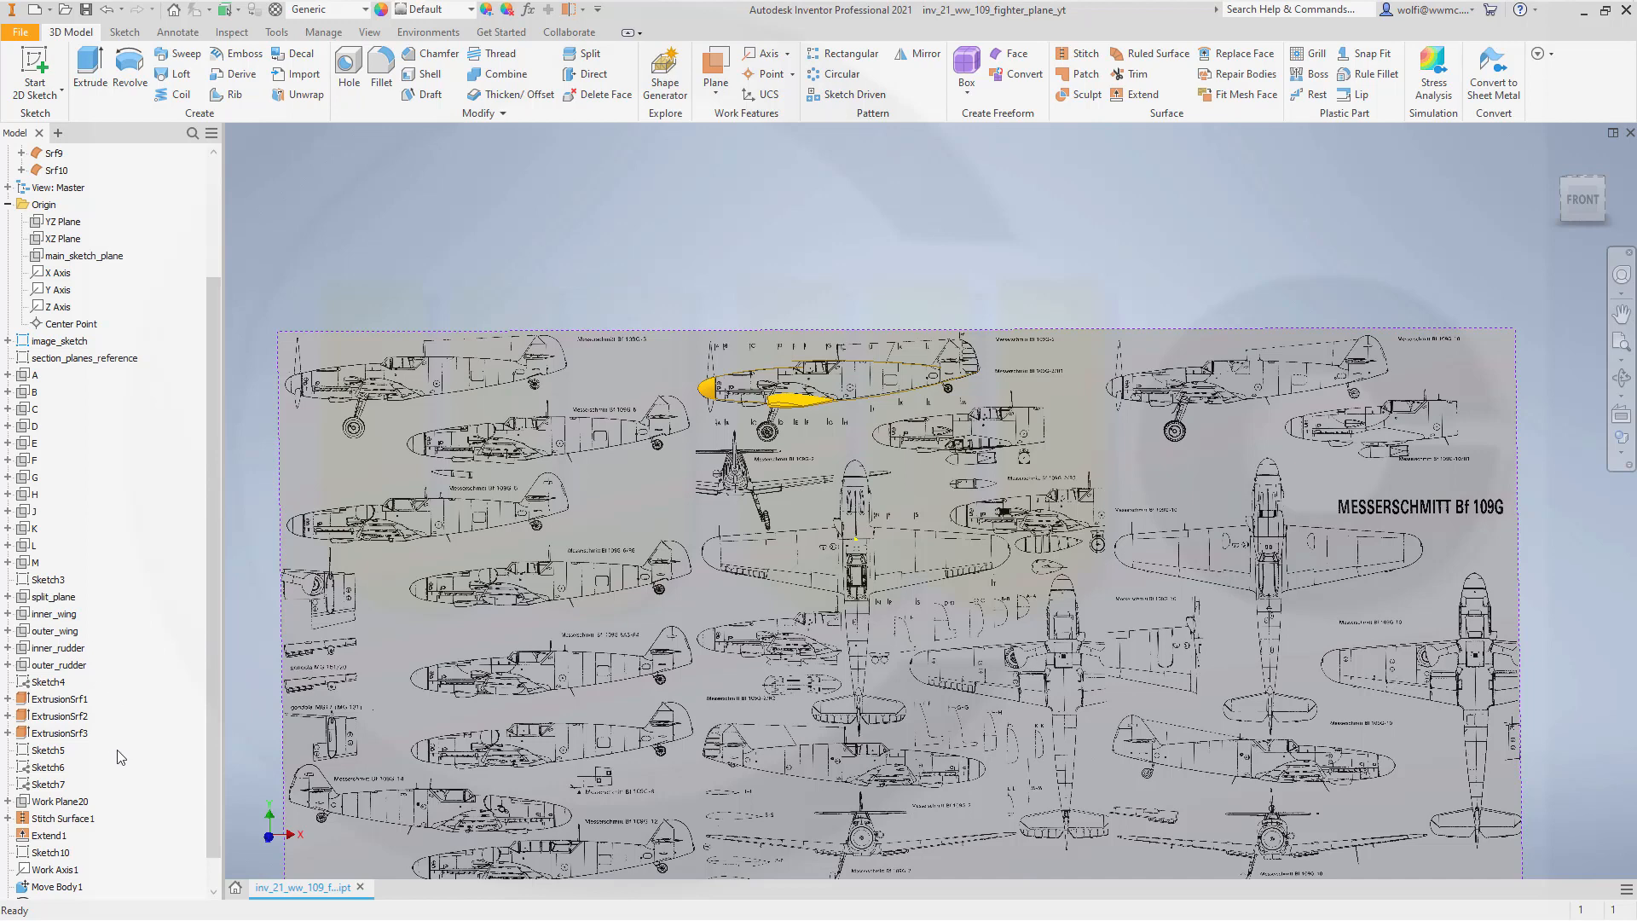
Copy the complete wing airfoil profile from Sketch6 and leave that sketch.
{"action": "left_click", "coordinate": [51, 769]}
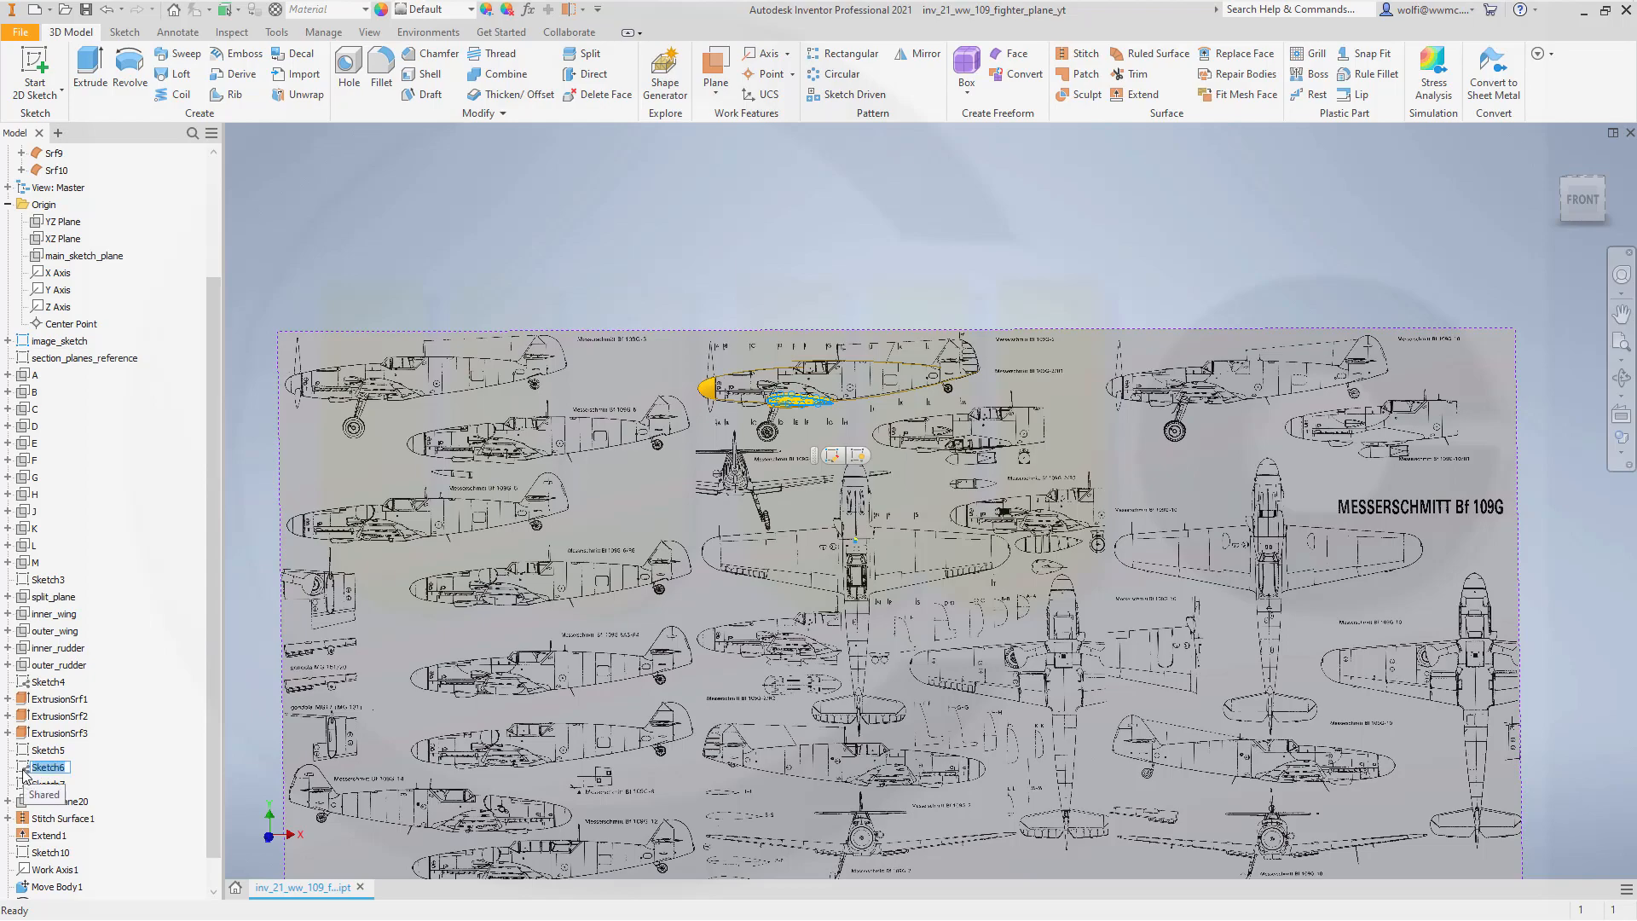
{"action": "double_click", "coordinate": [34, 769]}
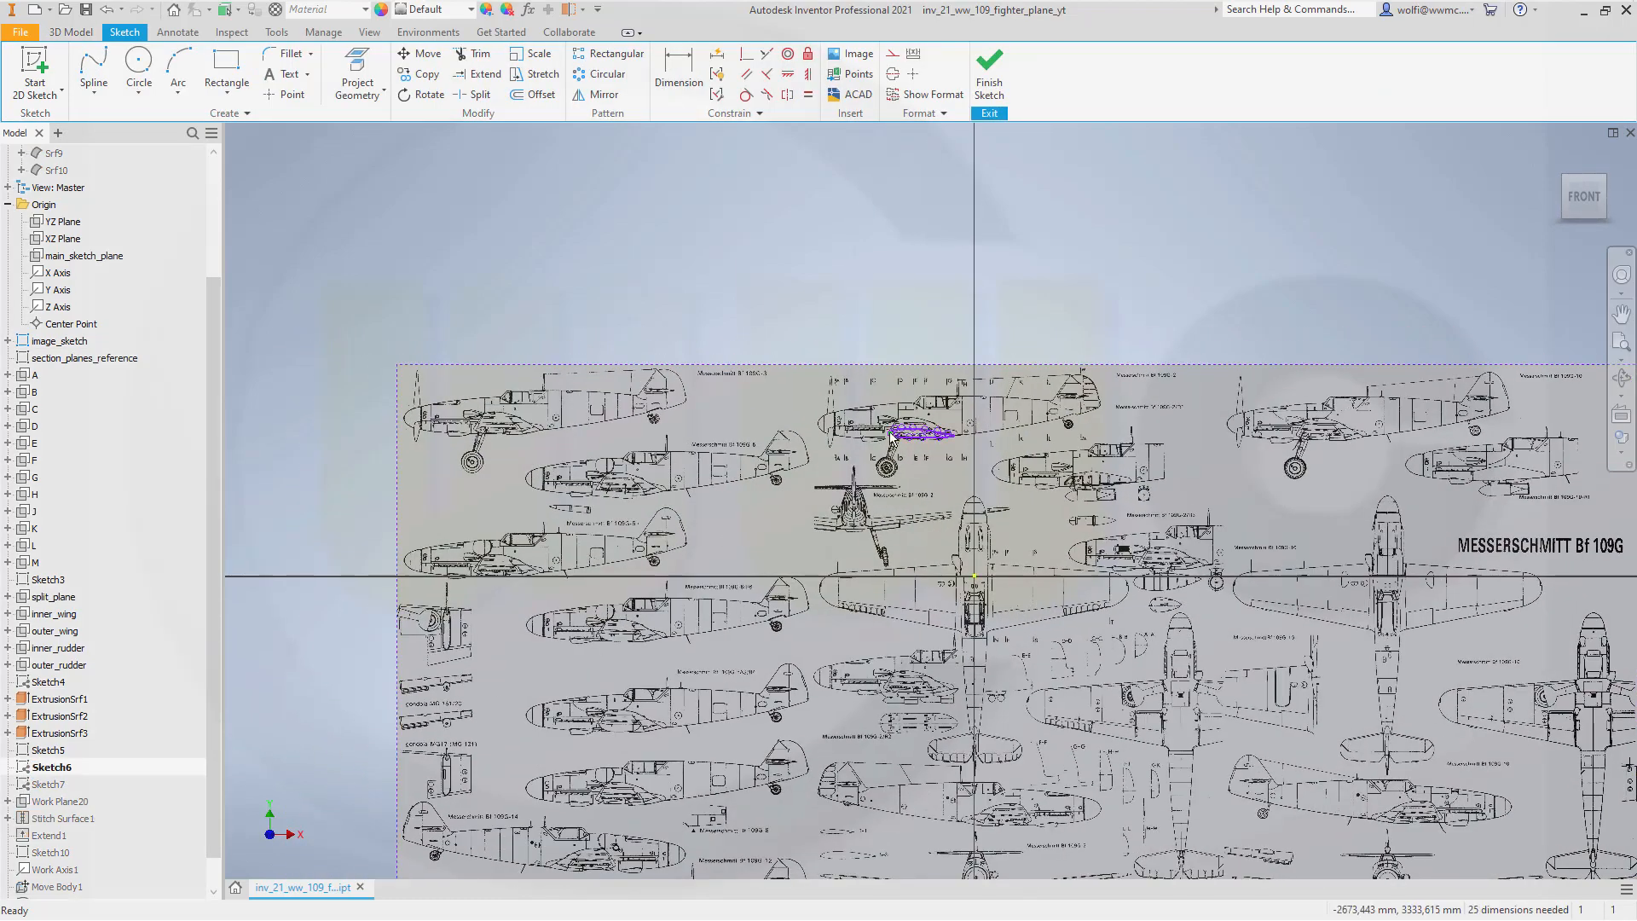
{"action": "scroll", "coordinate": [939, 441], "scroll_direction": "up", "scroll_amount": 5}
{"action": "scroll", "coordinate": [939, 441], "scroll_direction": "up", "scroll_amount": 5}
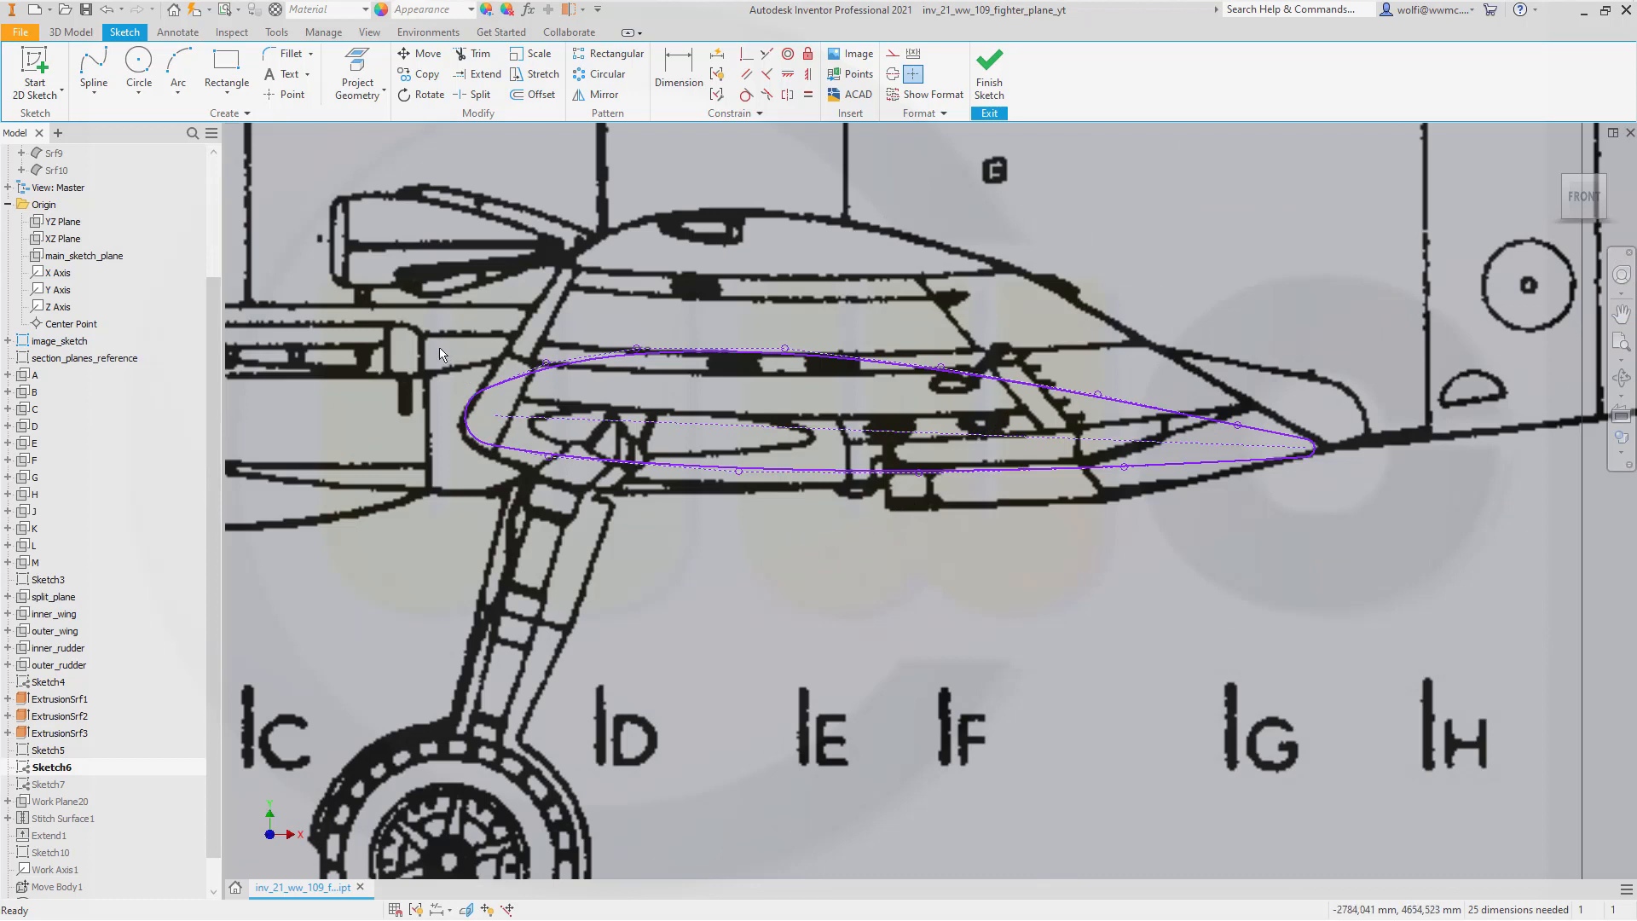
{"action": "left_click_drag", "start_coordinate": [439, 347], "coordinate": [1363, 511]}
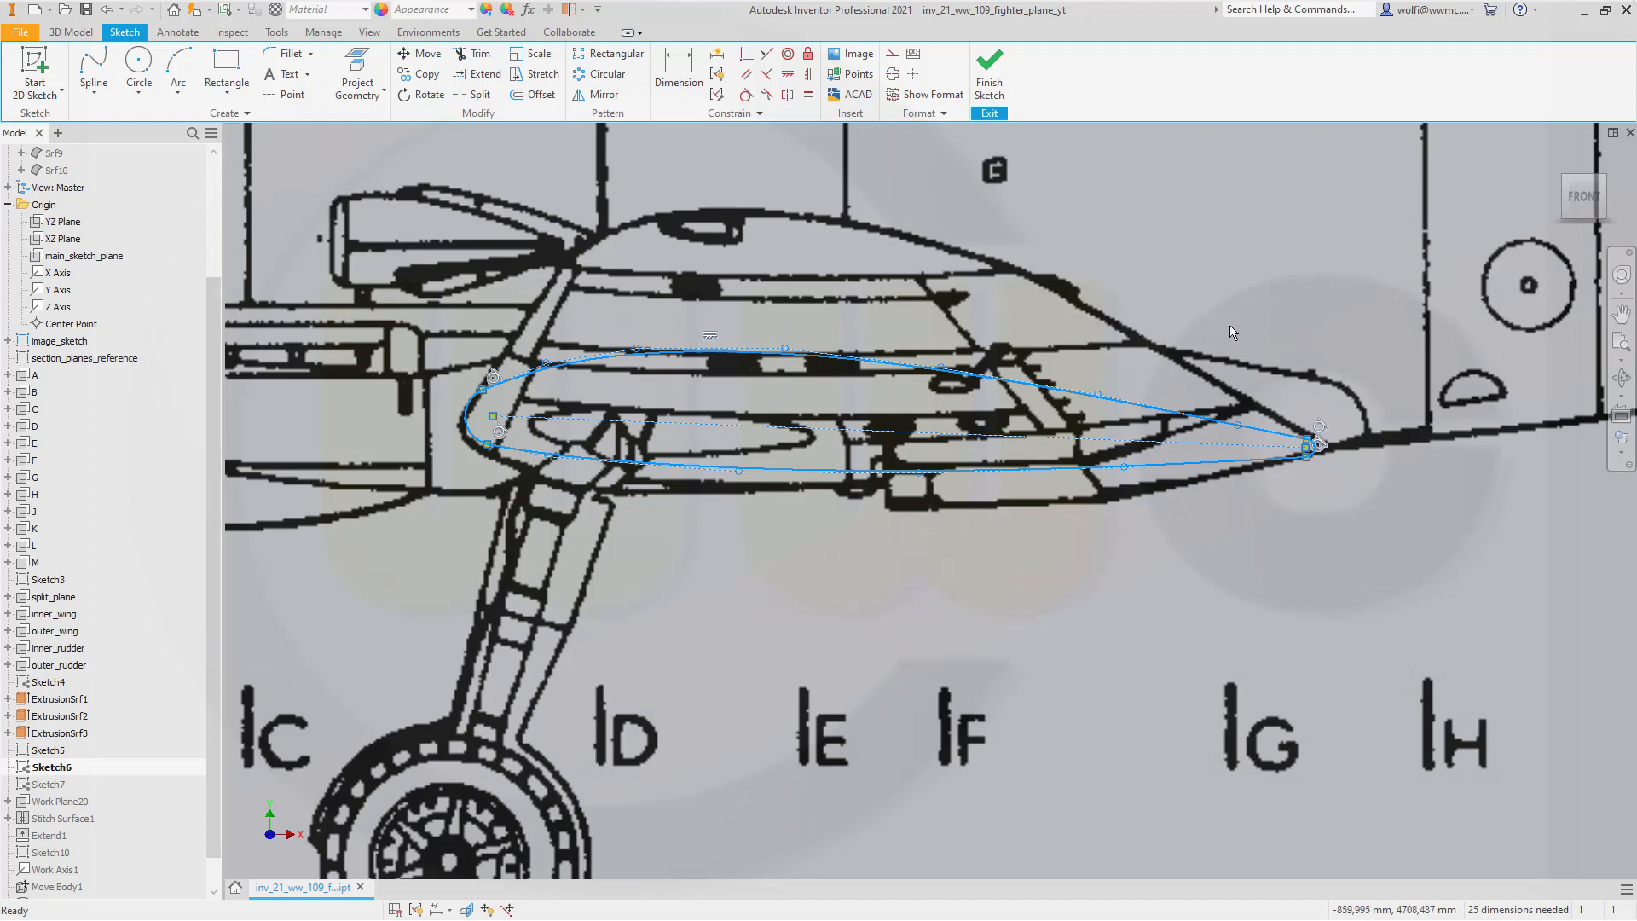
{"action": "left_click", "coordinate": [989, 72]}
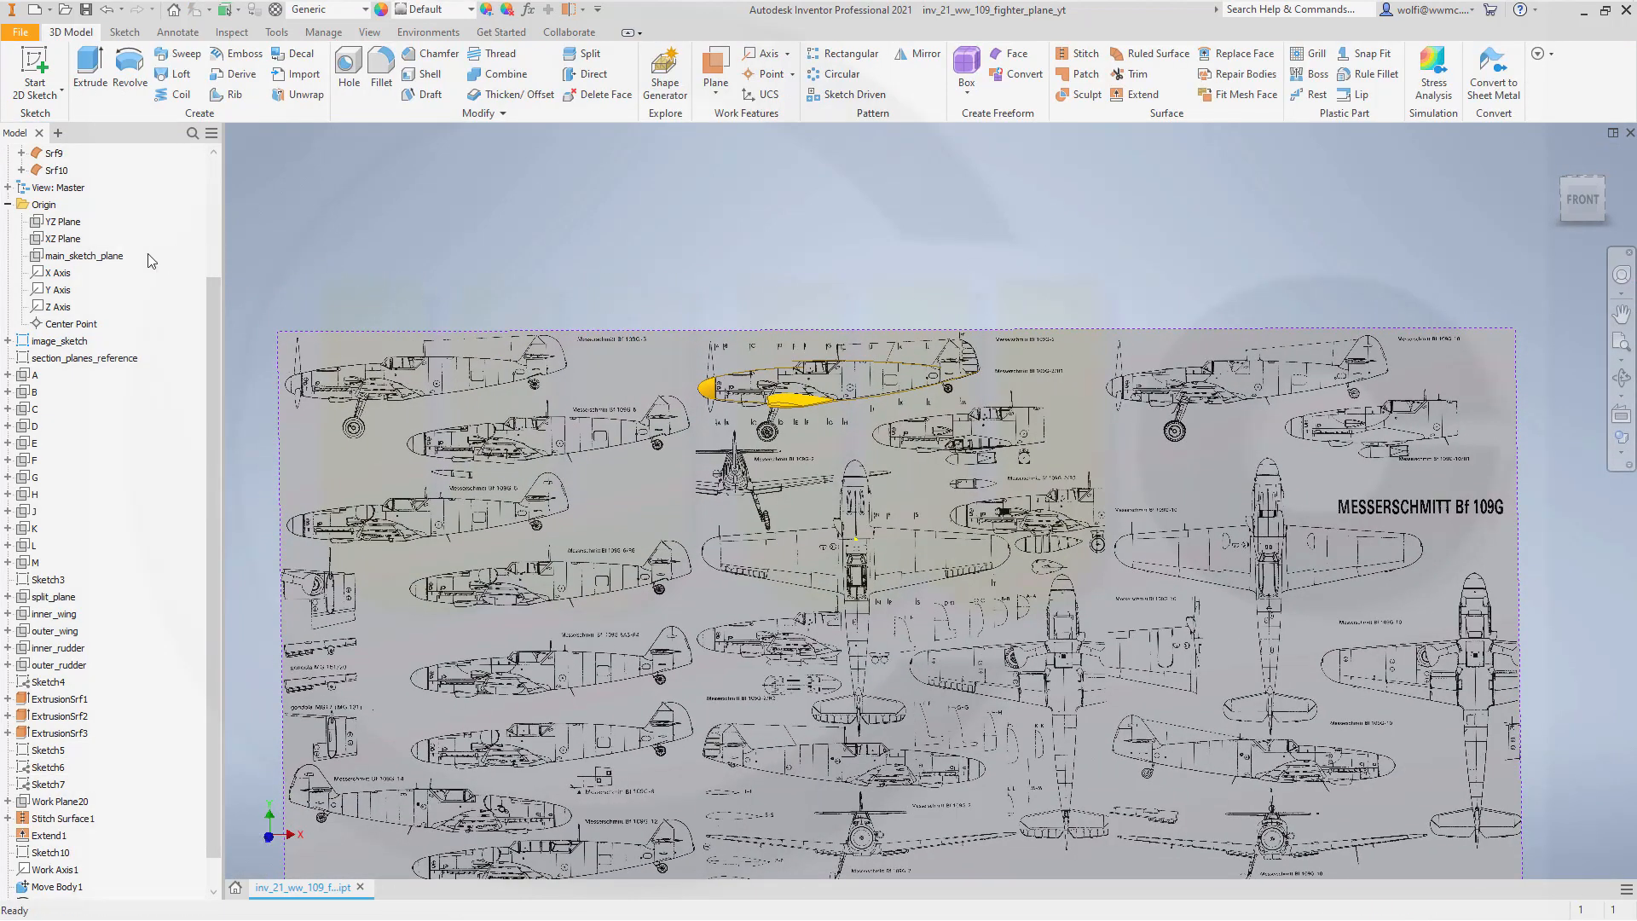
Hide image_sketch and paste the copied airfoil profile into a new sketch on main_sketch_plane.
{"action": "right_click", "coordinate": [78, 344]}
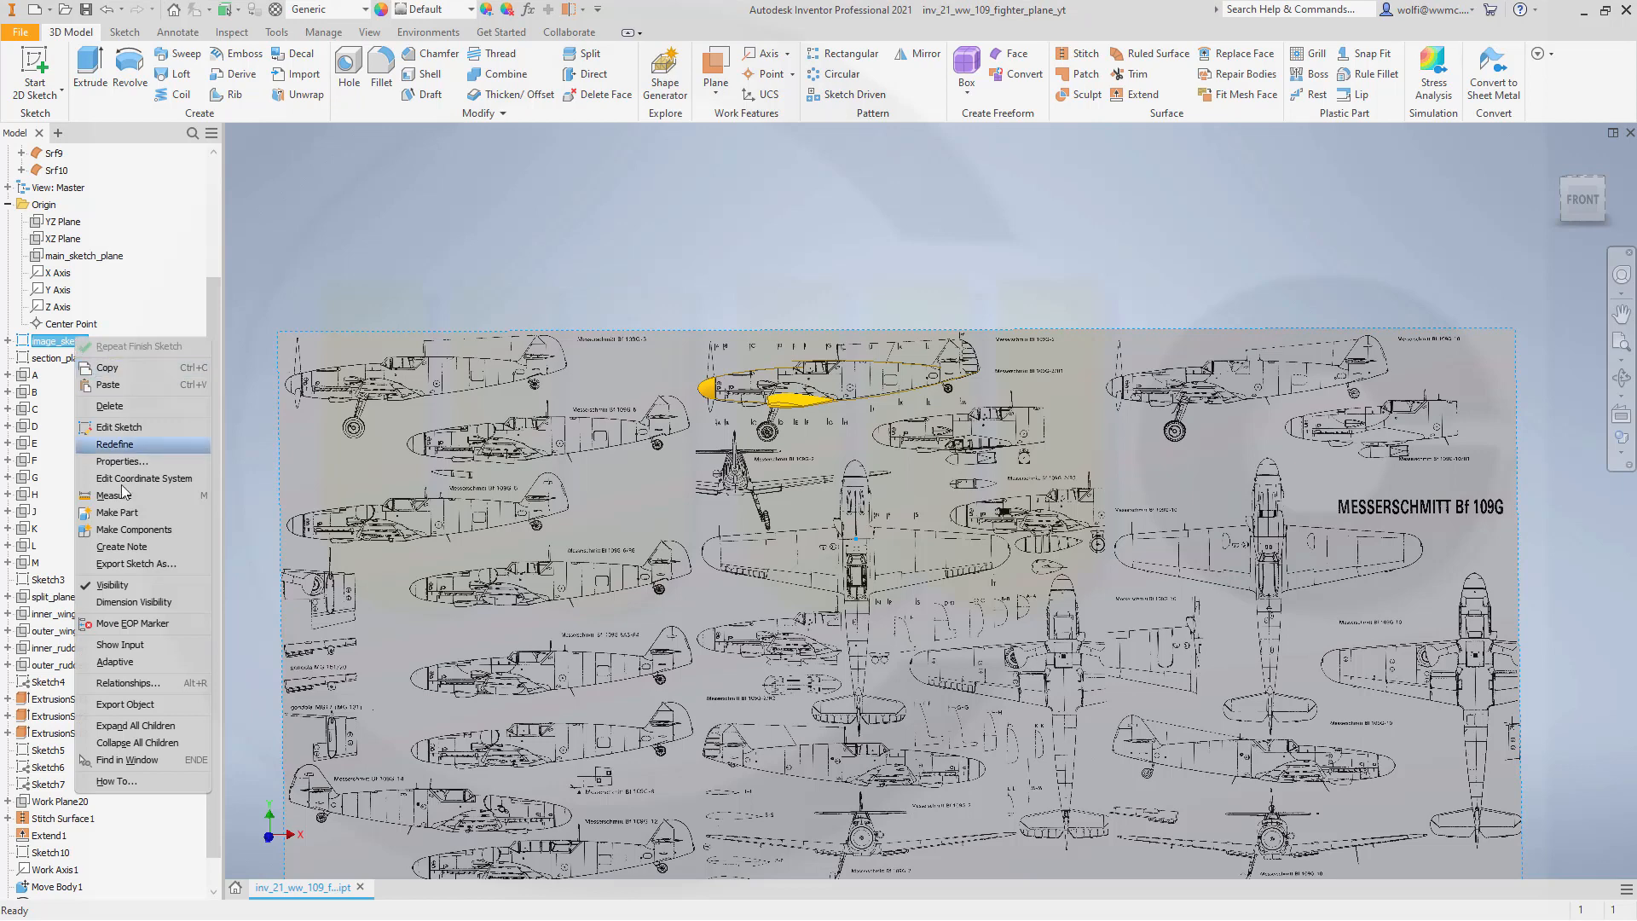
{"action": "left_click", "coordinate": [118, 596]}
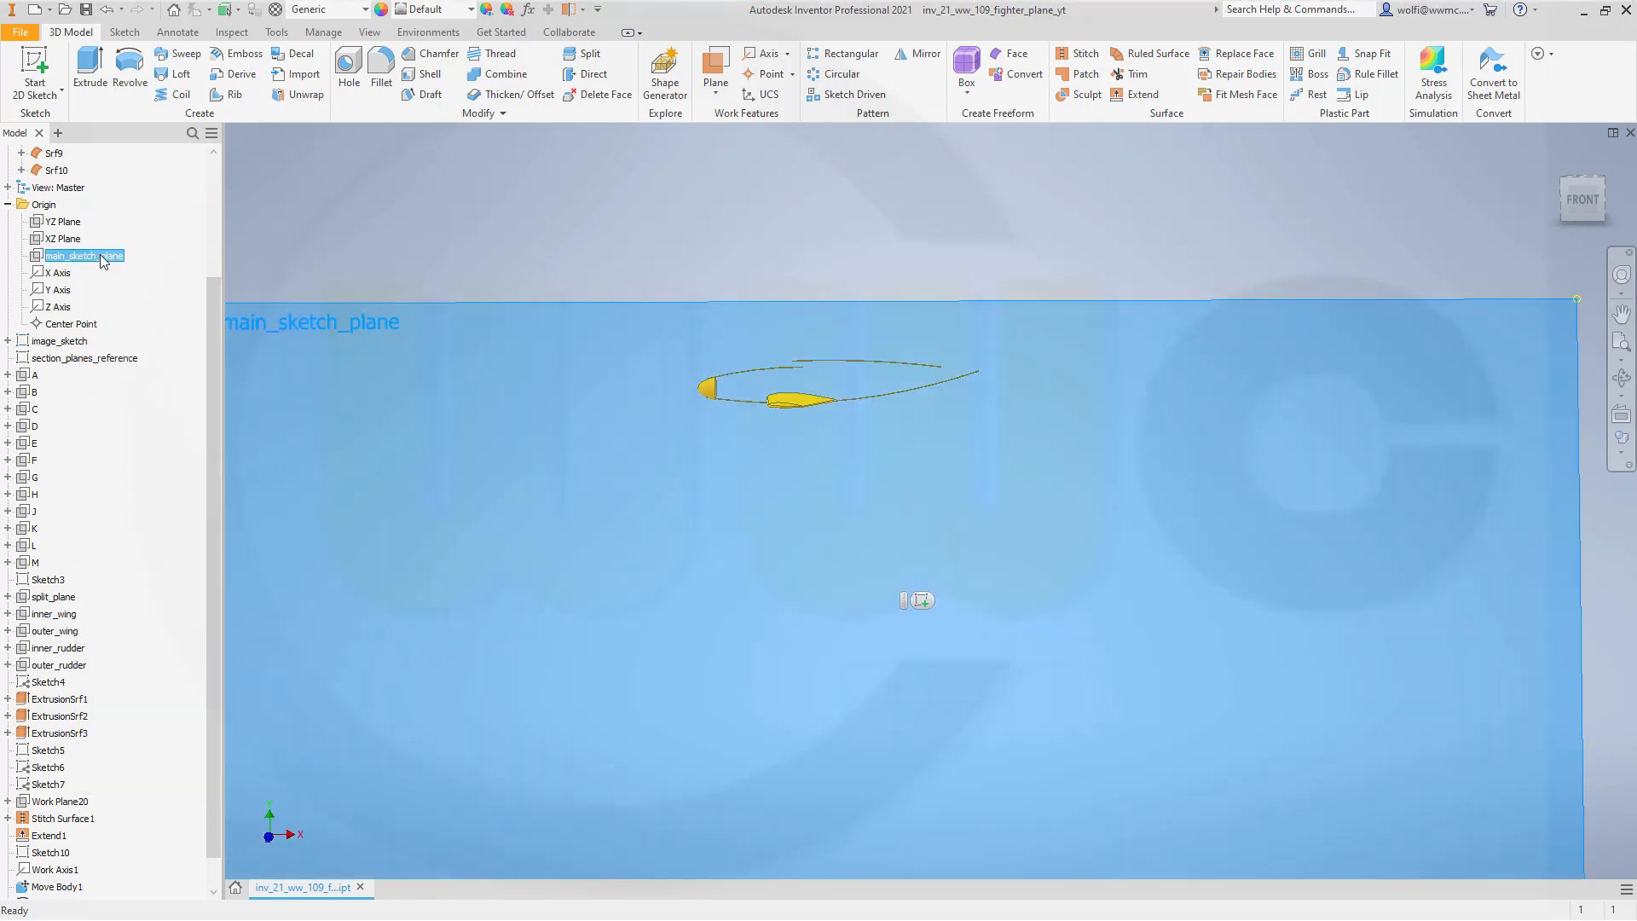
{"action": "left_click", "coordinate": [99, 256]}
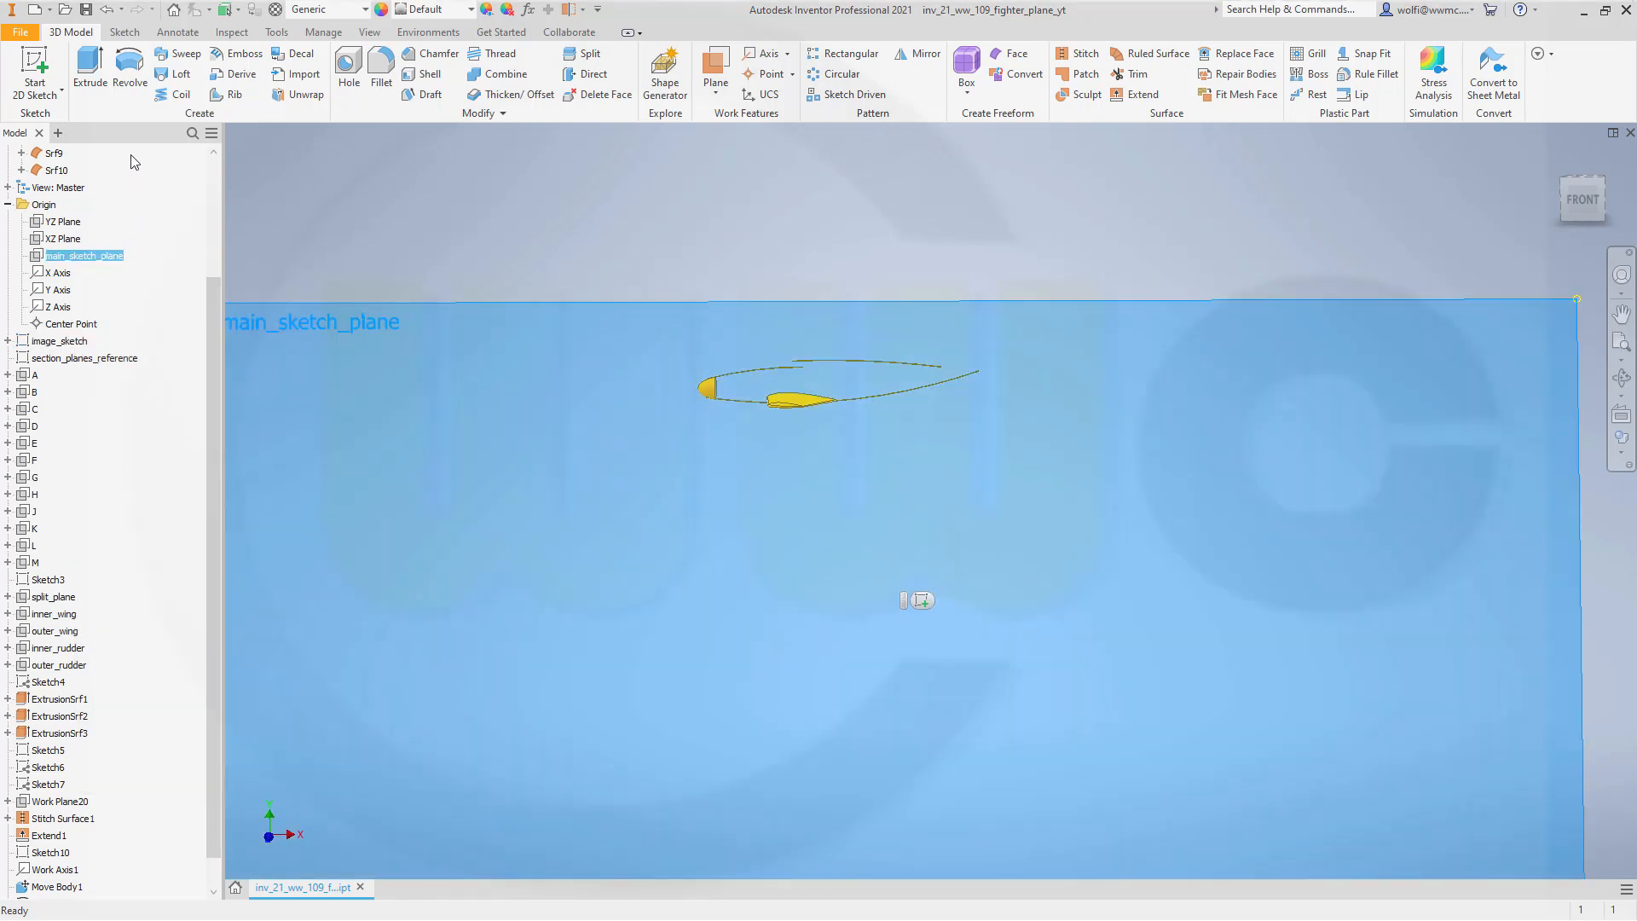
{"action": "left_click", "coordinate": [35, 68]}
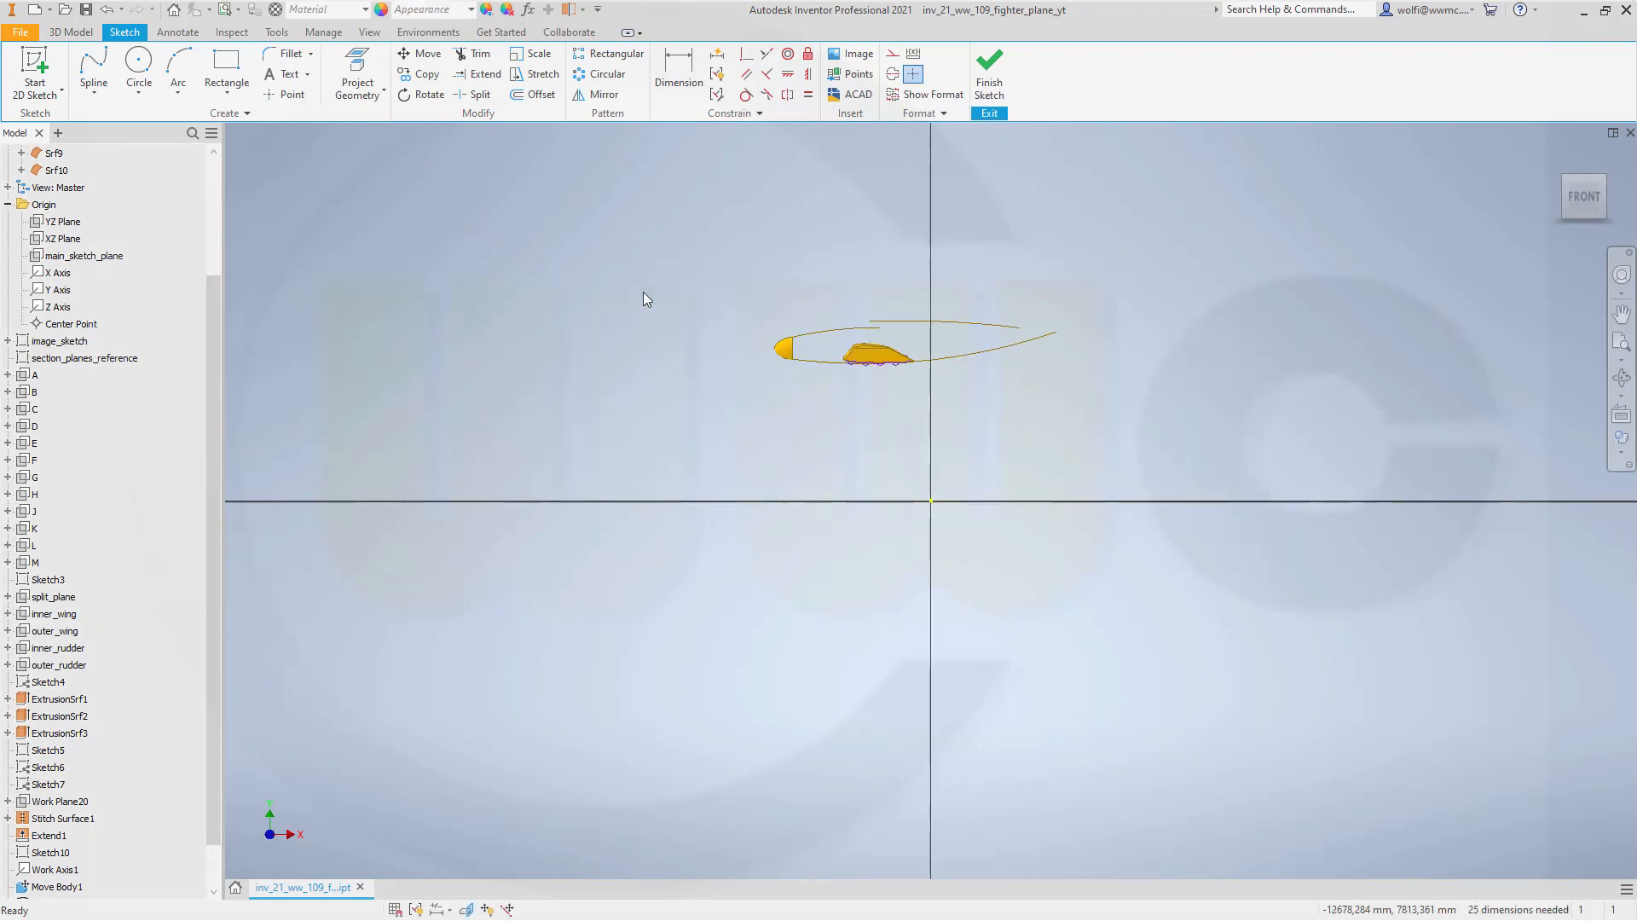
{"action": "scroll", "coordinate": [886, 370], "scroll_direction": "up", "scroll_amount": 5}
{"action": "scroll", "coordinate": [887, 383], "scroll_direction": "down", "scroll_amount": 4}
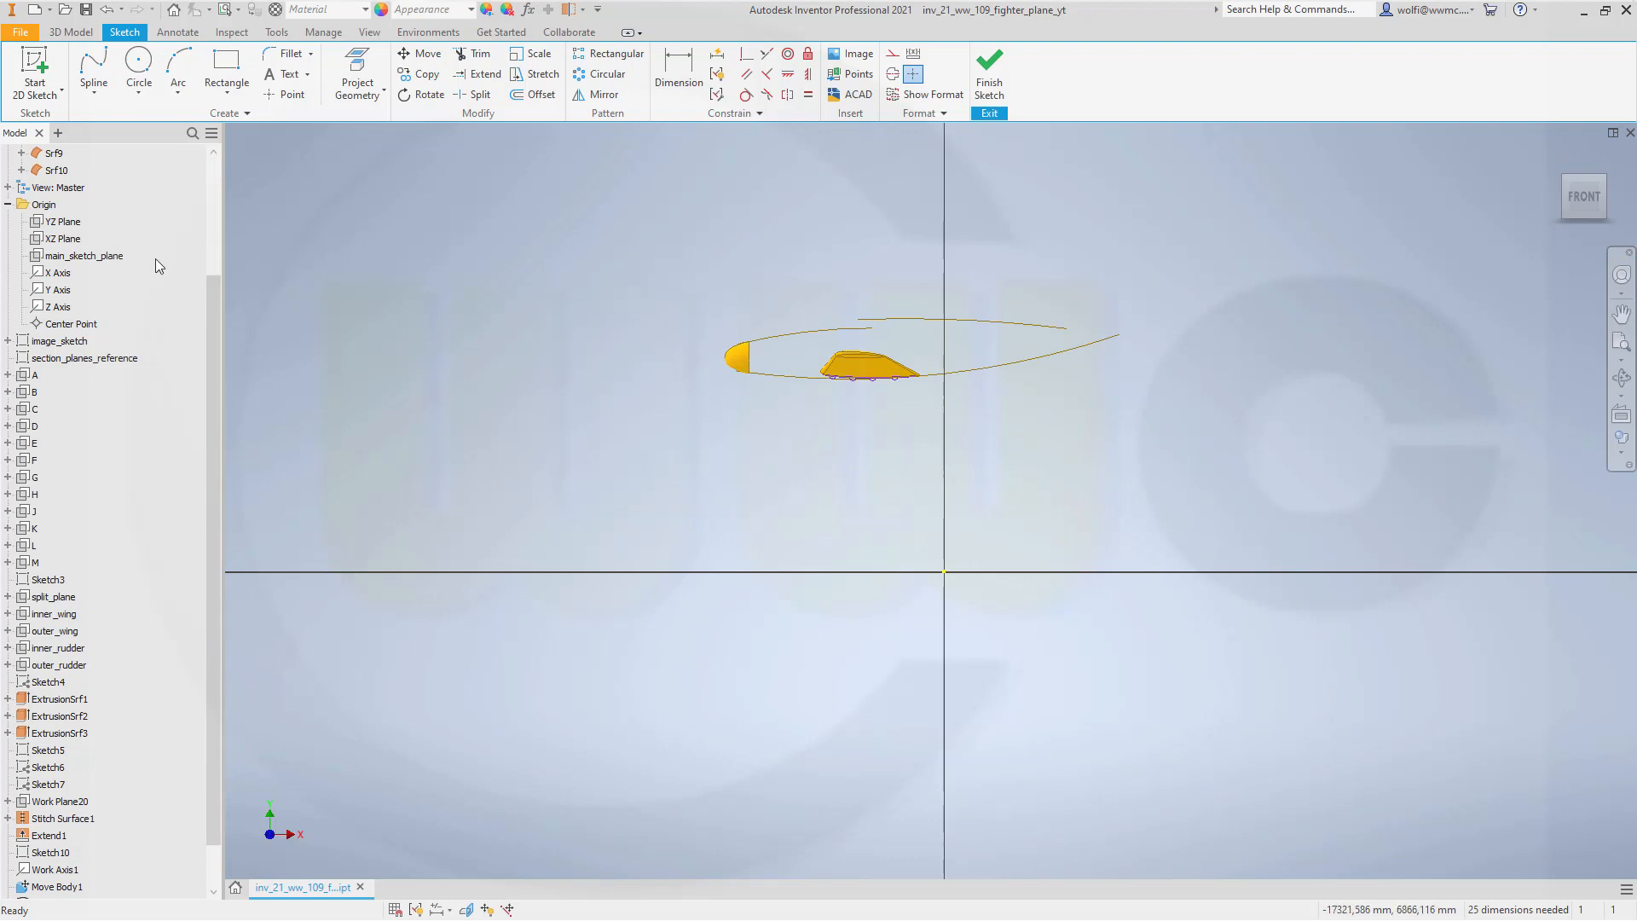
Hide the wing surface body Srf9 to expose the pasted airfoil profile.
{"action": "scroll", "coordinate": [128, 248], "scroll_direction": "up", "scroll_amount": 2}
{"action": "scroll", "coordinate": [113, 252], "scroll_direction": "up", "scroll_amount": 1}
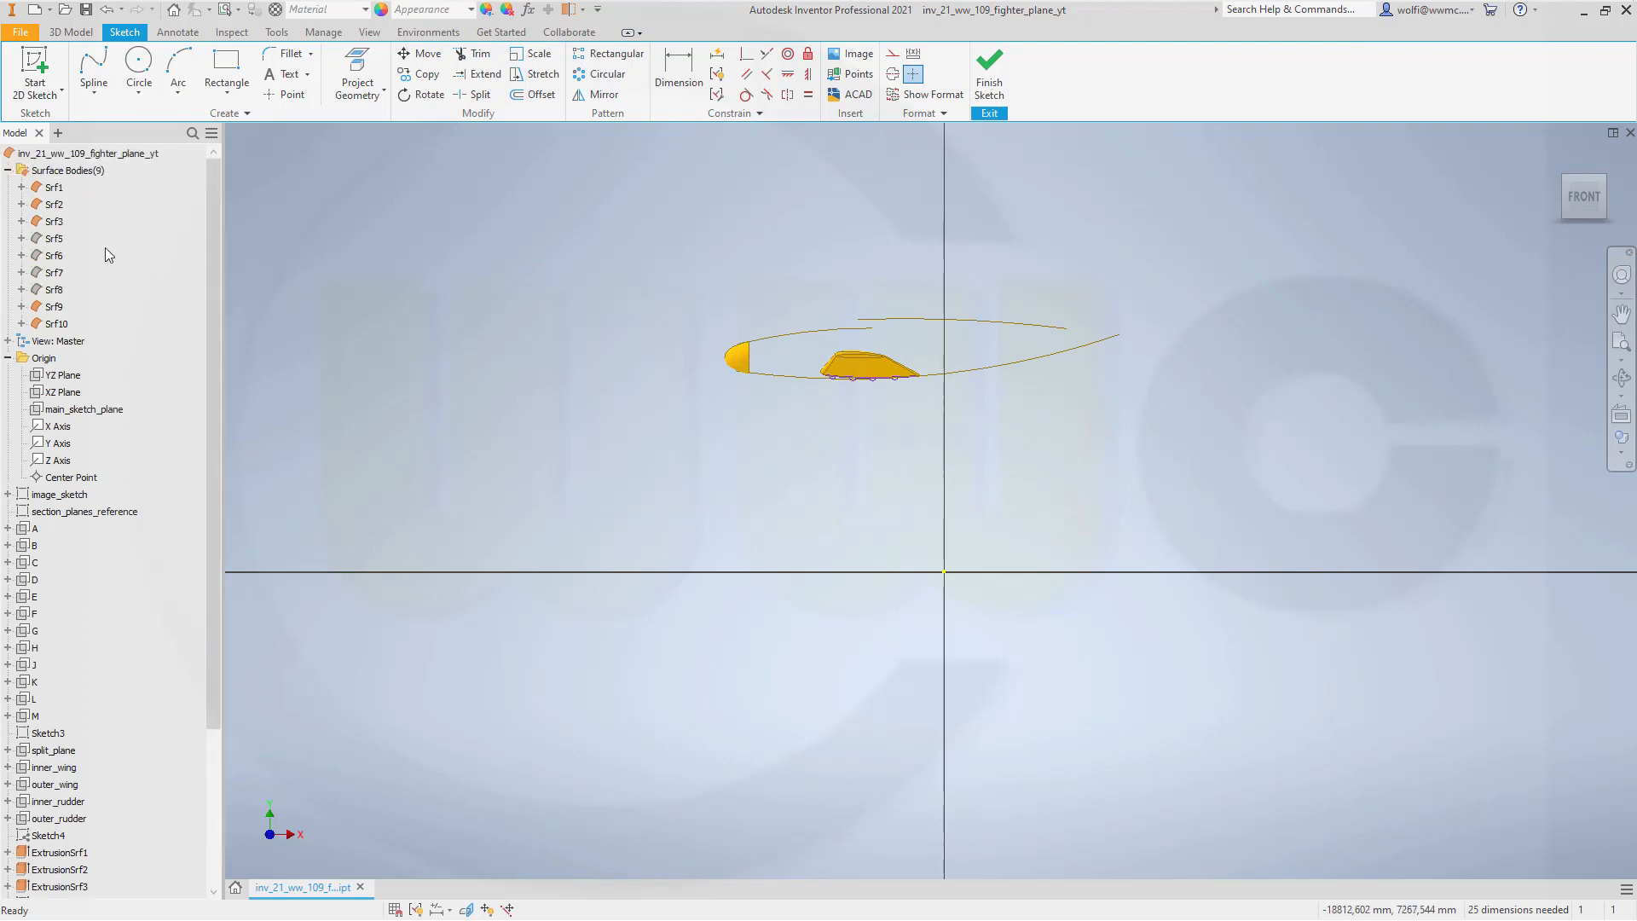
{"action": "right_click", "coordinate": [51, 308]}
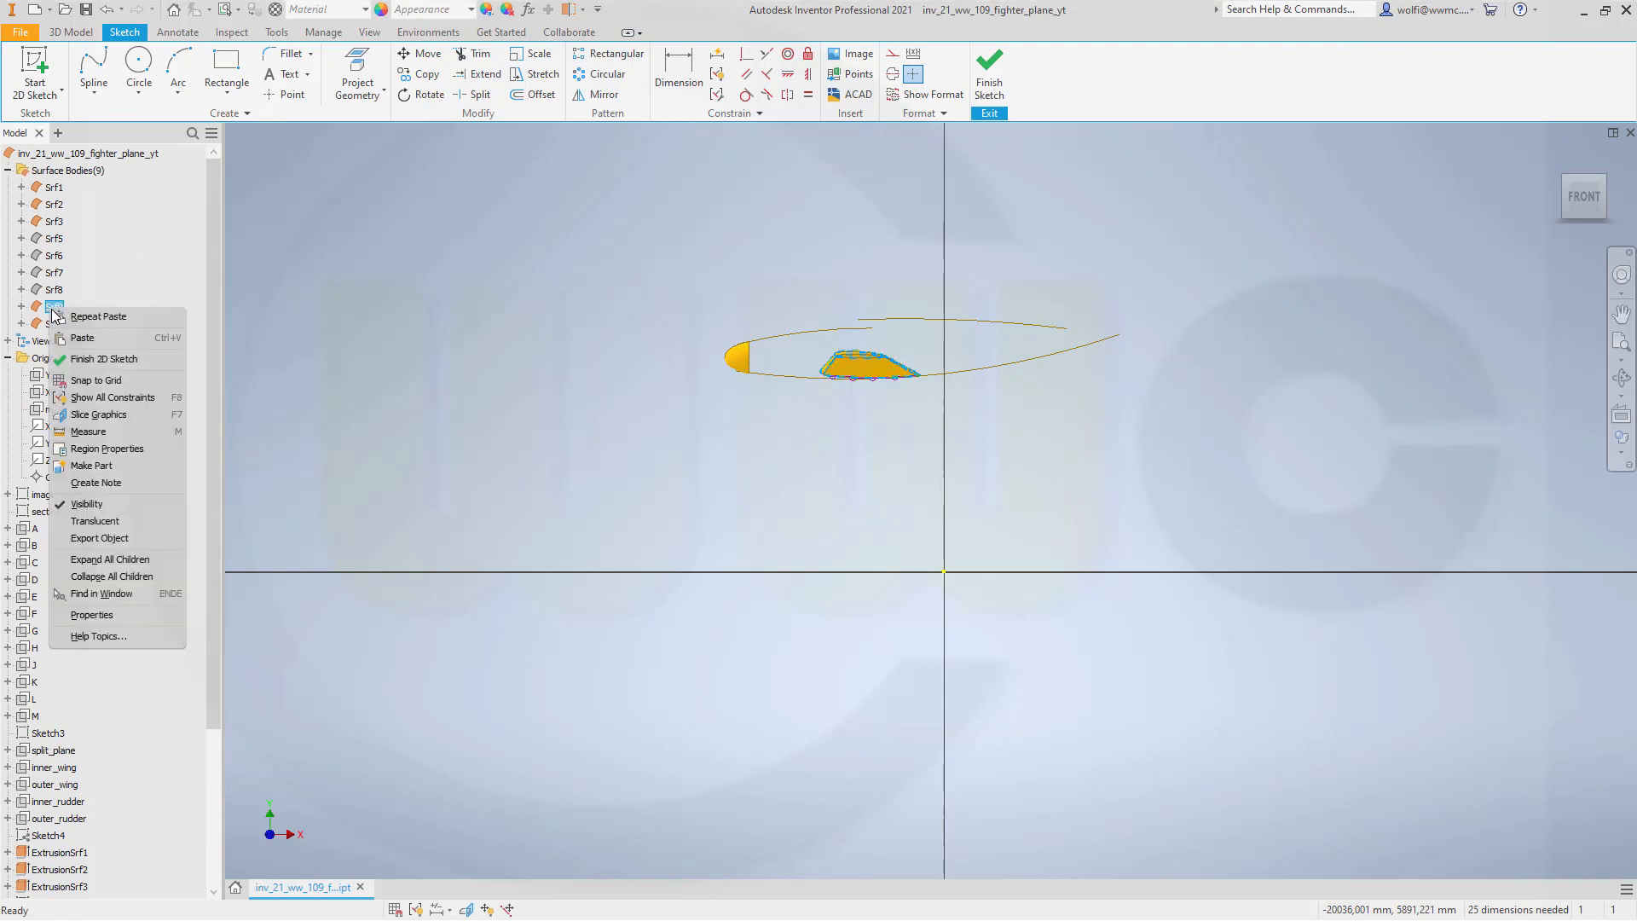
{"action": "left_click", "coordinate": [87, 503]}
{"action": "scroll", "coordinate": [785, 411], "scroll_direction": "down", "scroll_amount": 5}
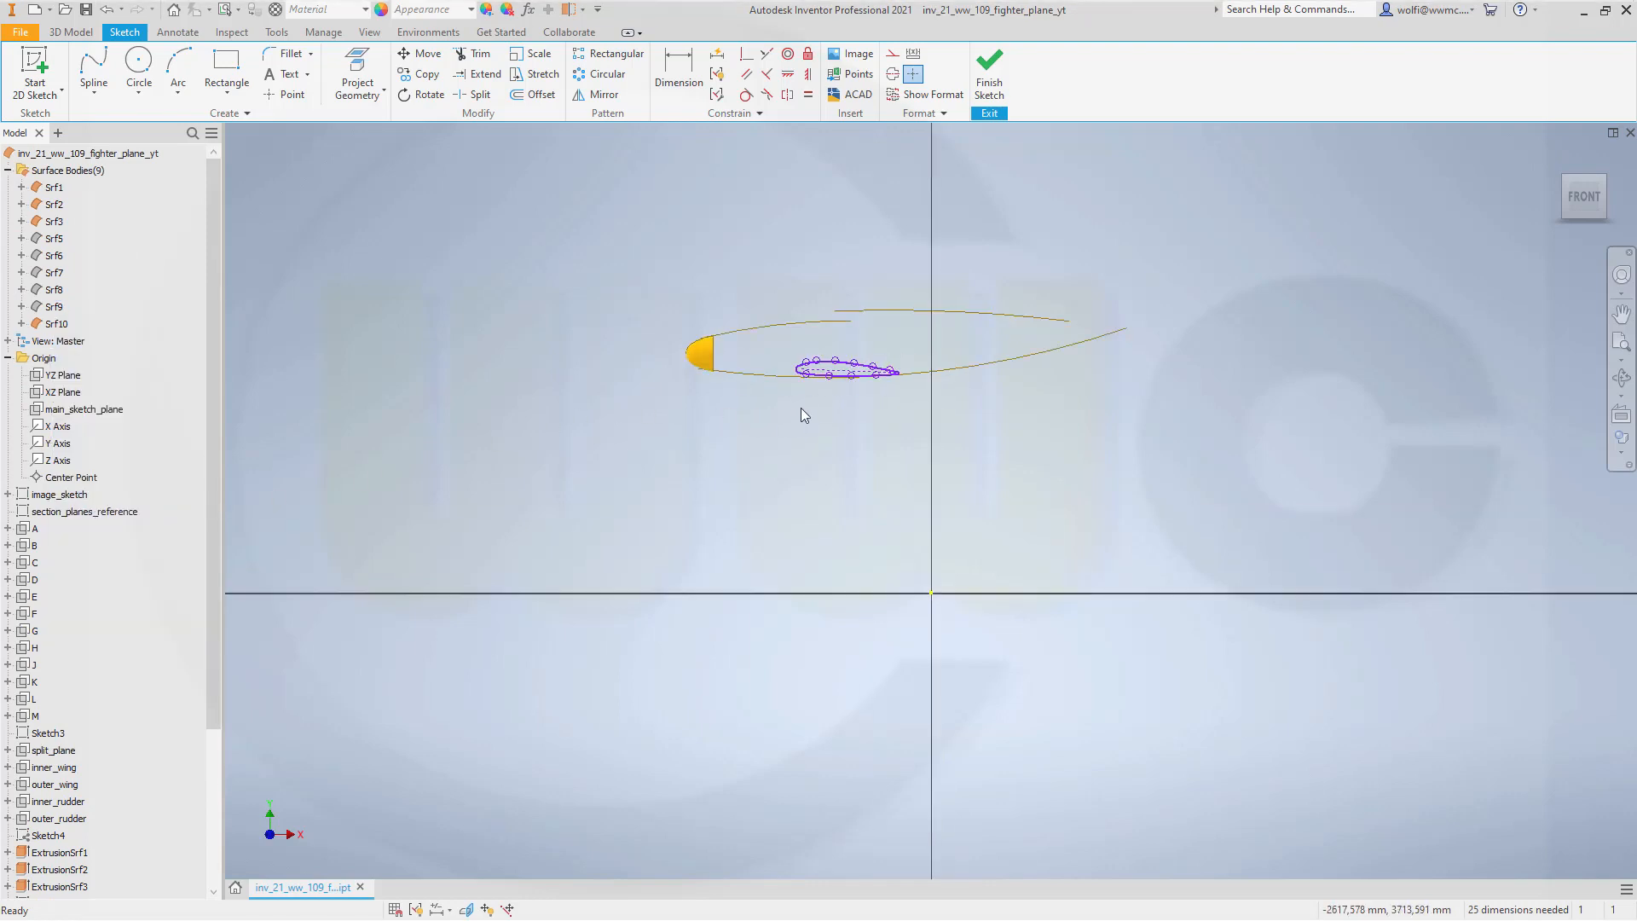
{"action": "mouse_move", "coordinate": [817, 249]}
{"action": "middle_mouse_down"}
{"action": "mouse_move", "coordinate": [851, 393]}
{"action": "mouse_move", "coordinate": [906, 408]}
{"action": "middle_mouse_up"}
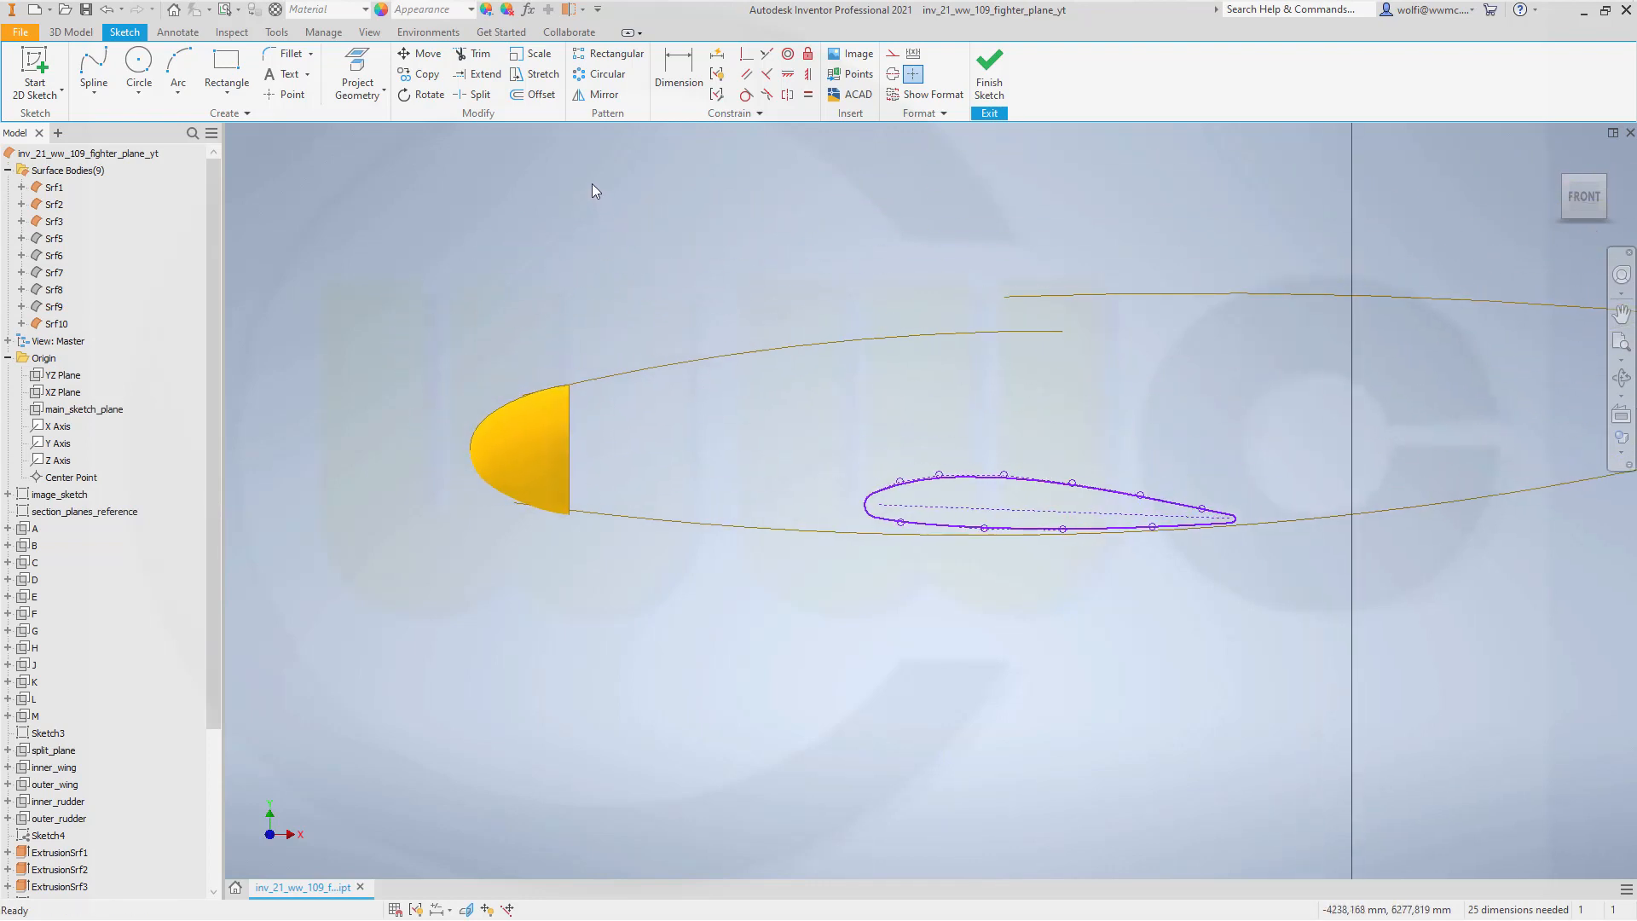
Move the whole pasted airfoil profile from its leading-edge arc center to a point inside the spinner.
{"action": "left_click", "coordinate": [419, 54]}
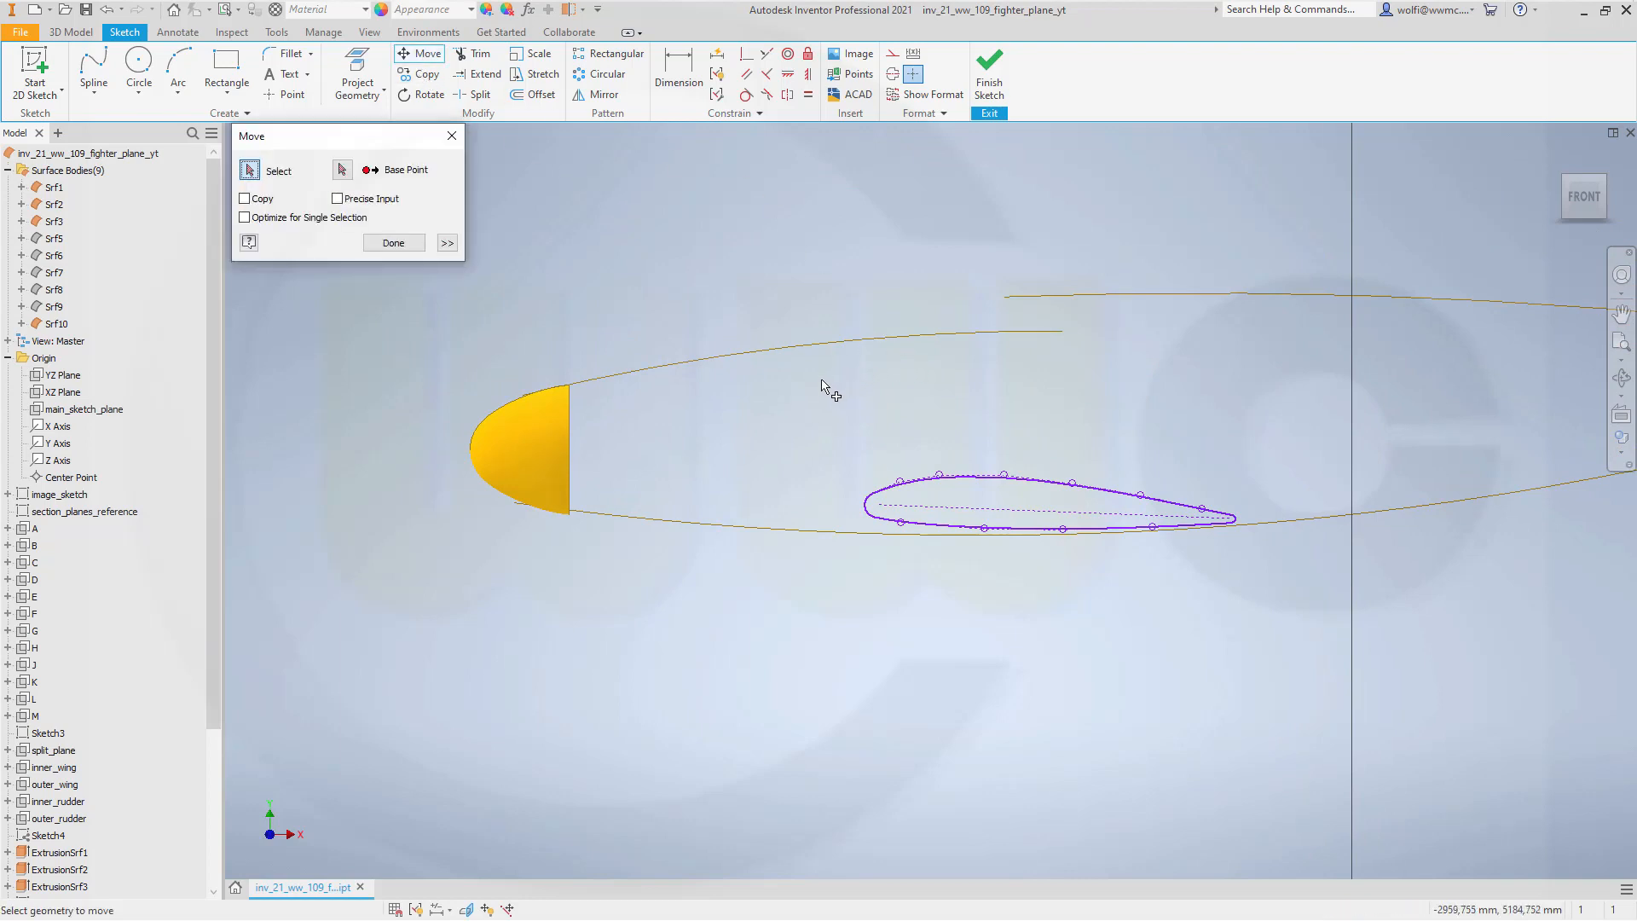
{"action": "left_click_drag", "start_coordinate": [811, 405], "coordinate": [1276, 603]}
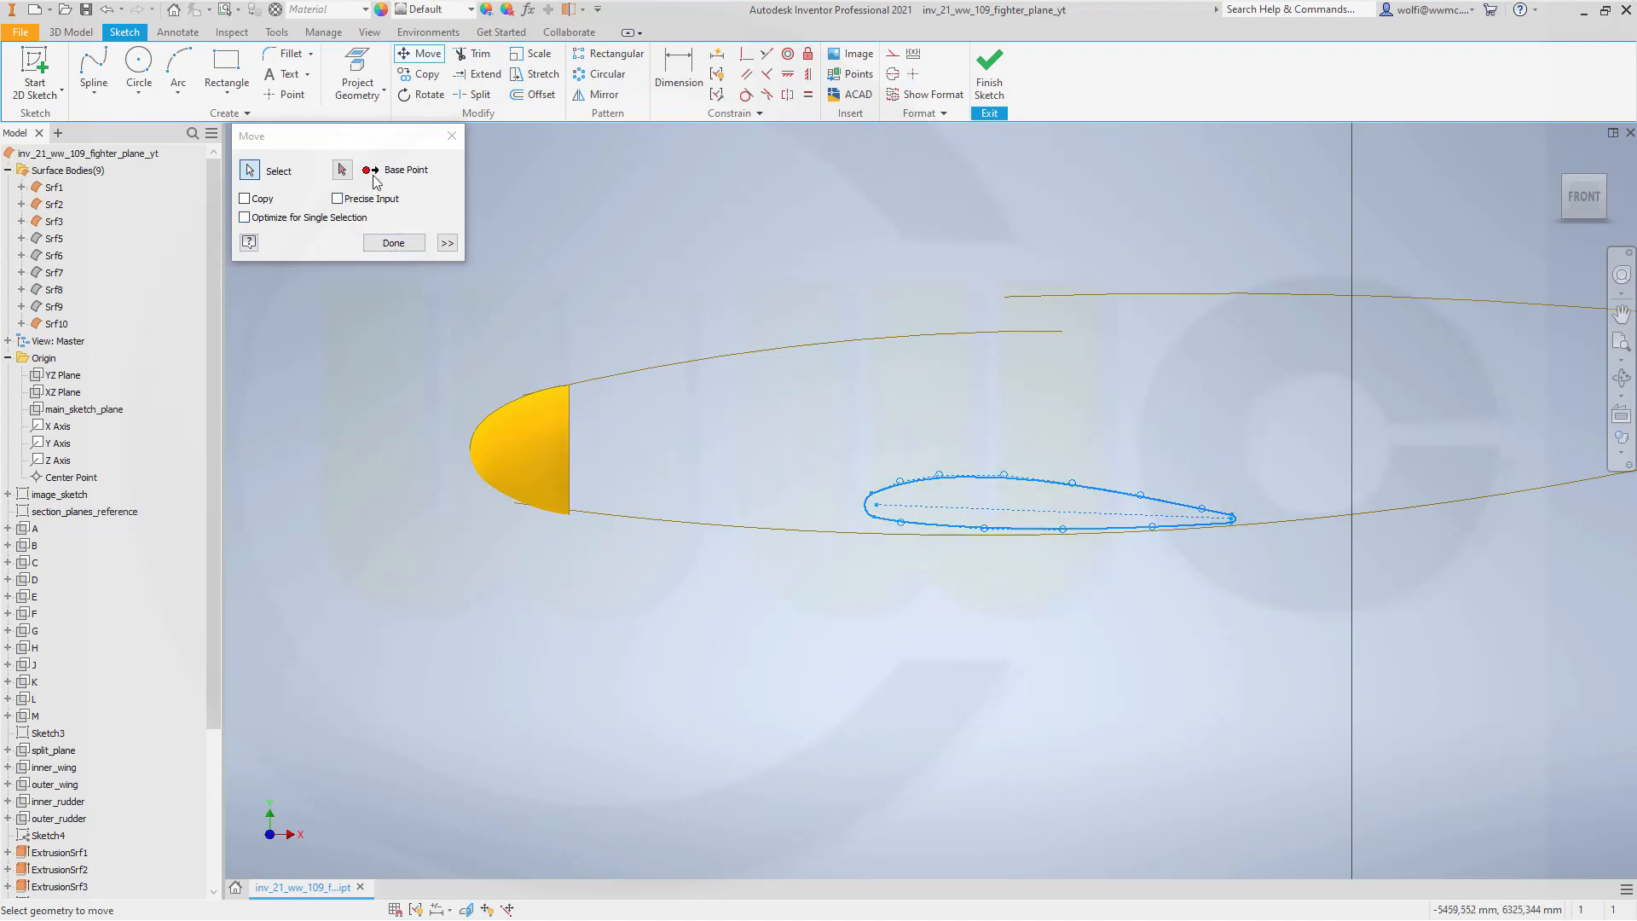
{"action": "left_click", "coordinate": [342, 169]}
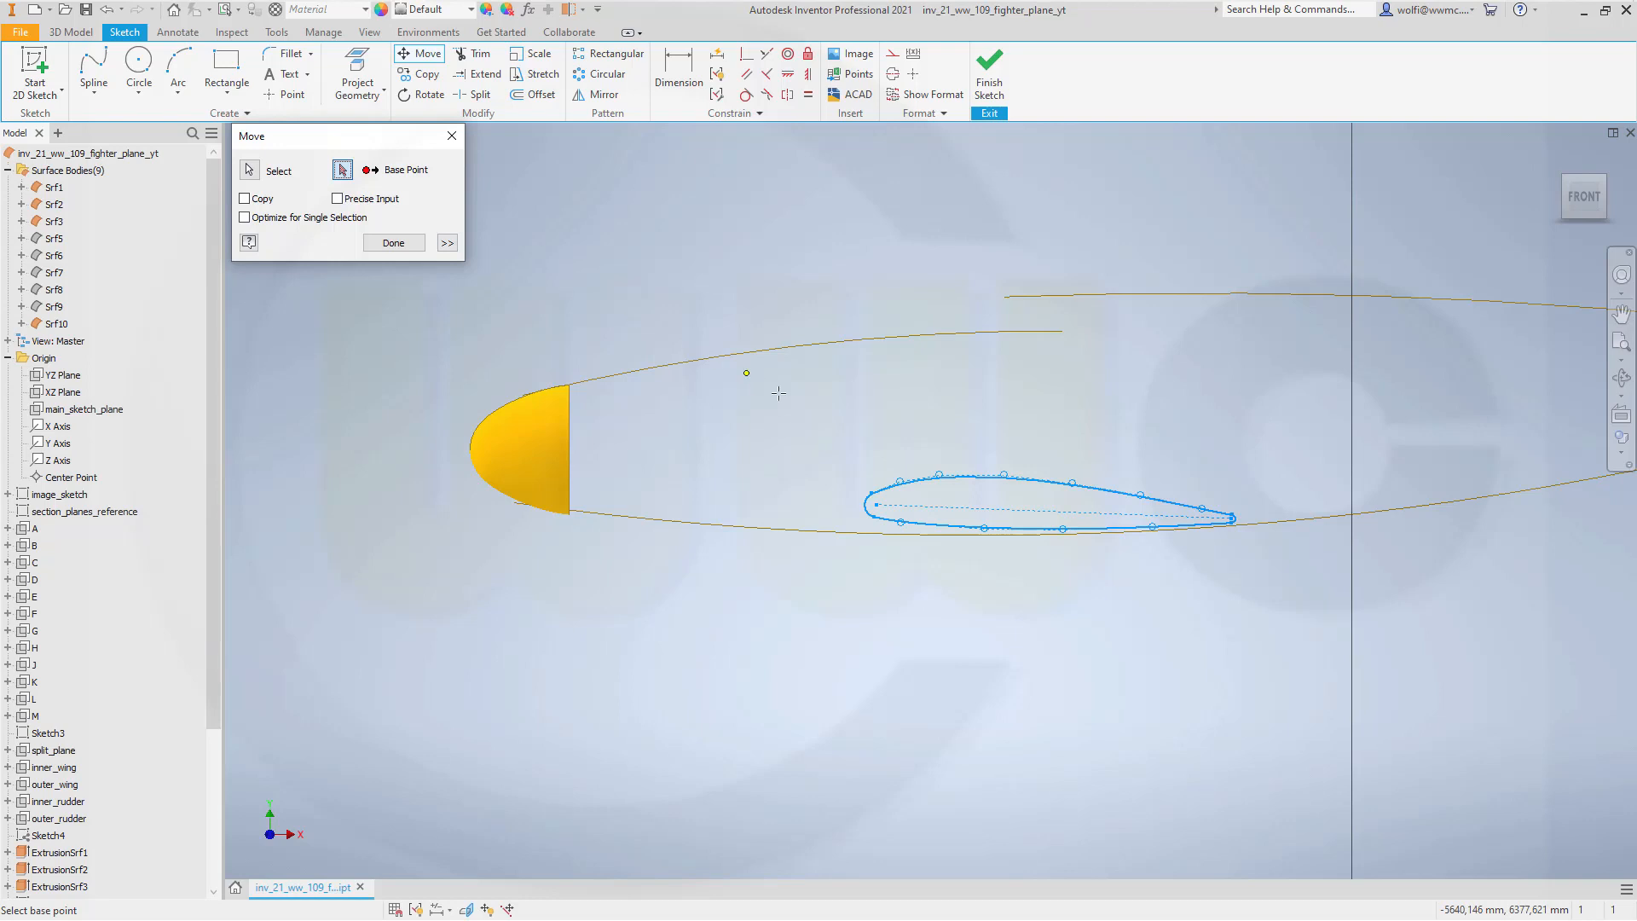
{"action": "left_click", "coordinate": [875, 504]}
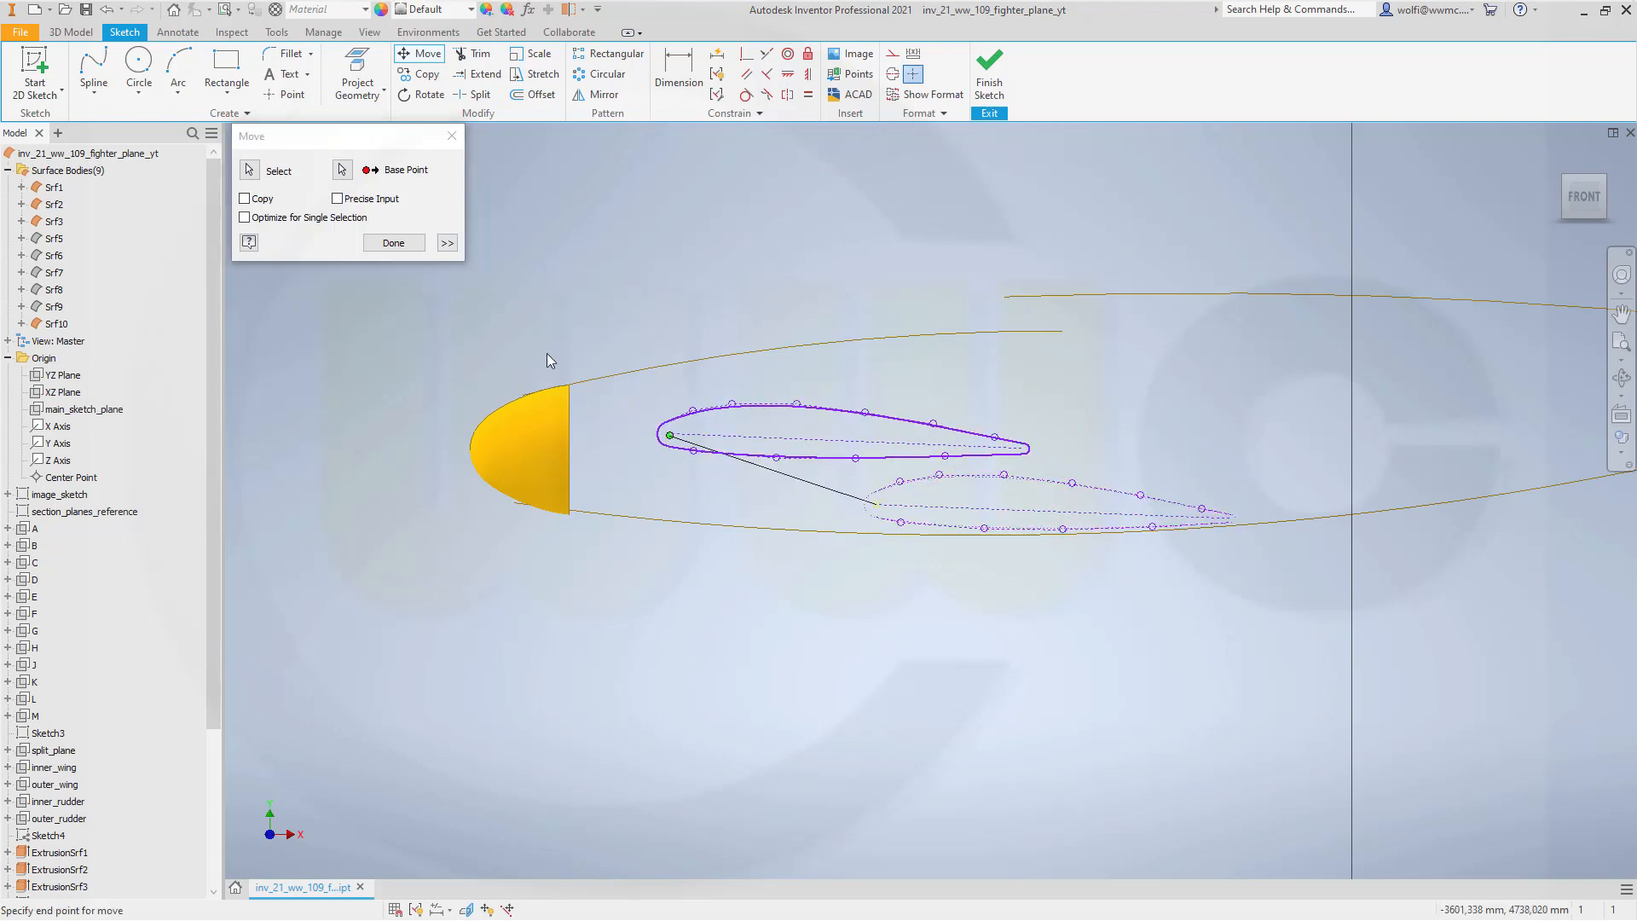
{"action": "left_click", "coordinate": [511, 457]}
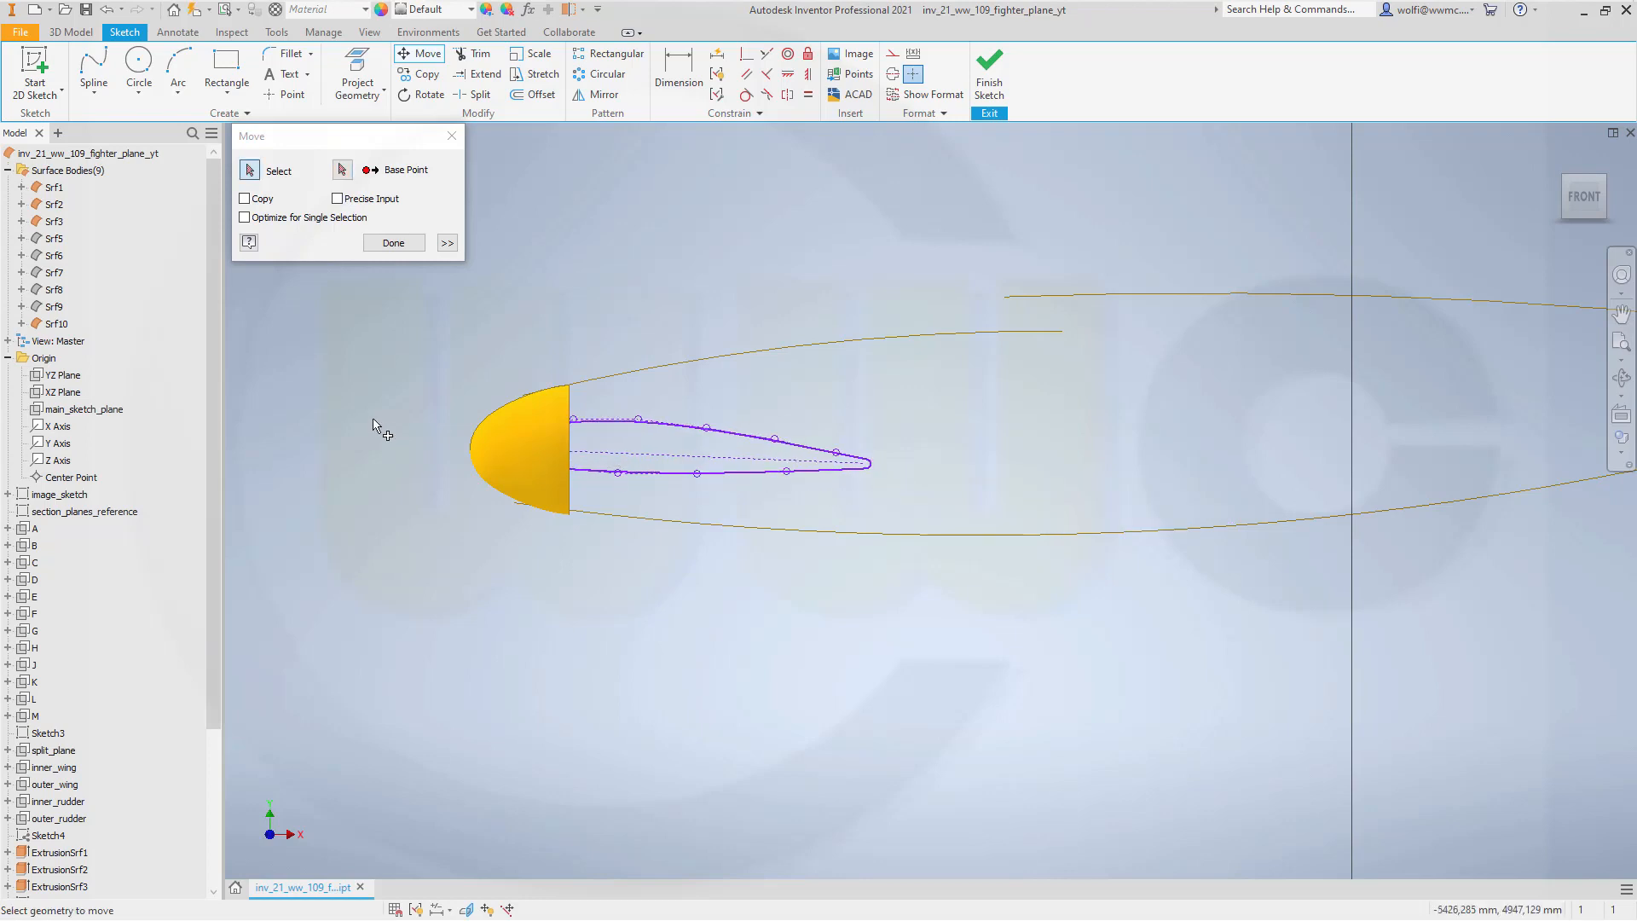
{"action": "left_click", "coordinate": [393, 243]}
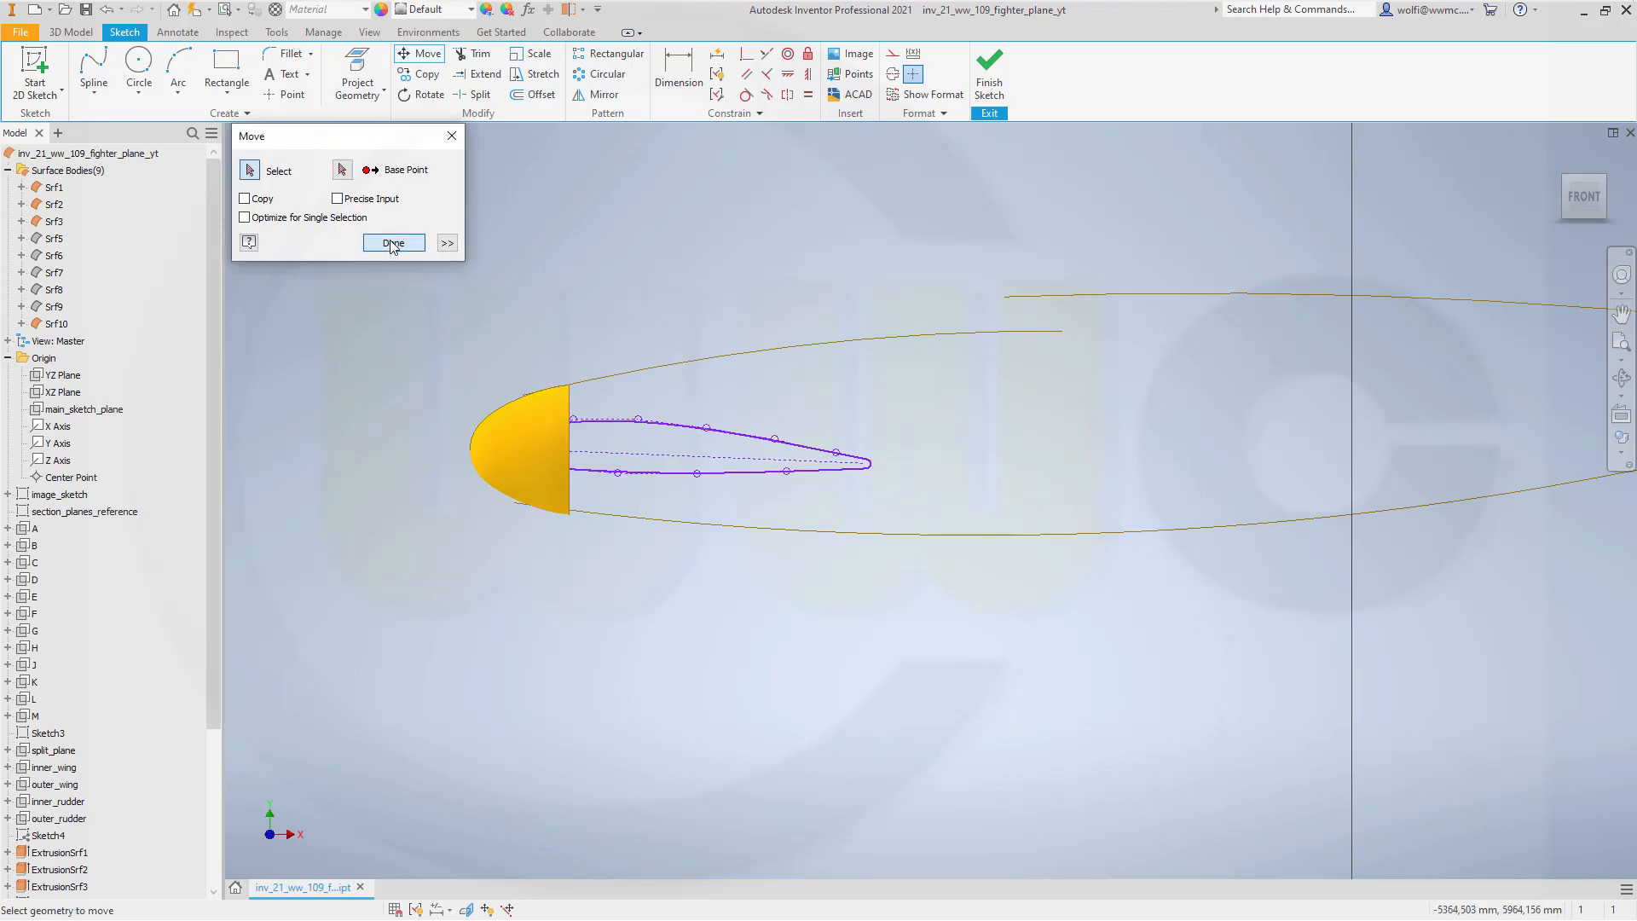
Hide the spinner surface body Srf10 so the entire airfoil profile is exposed.
{"action": "right_click", "coordinate": [51, 325]}
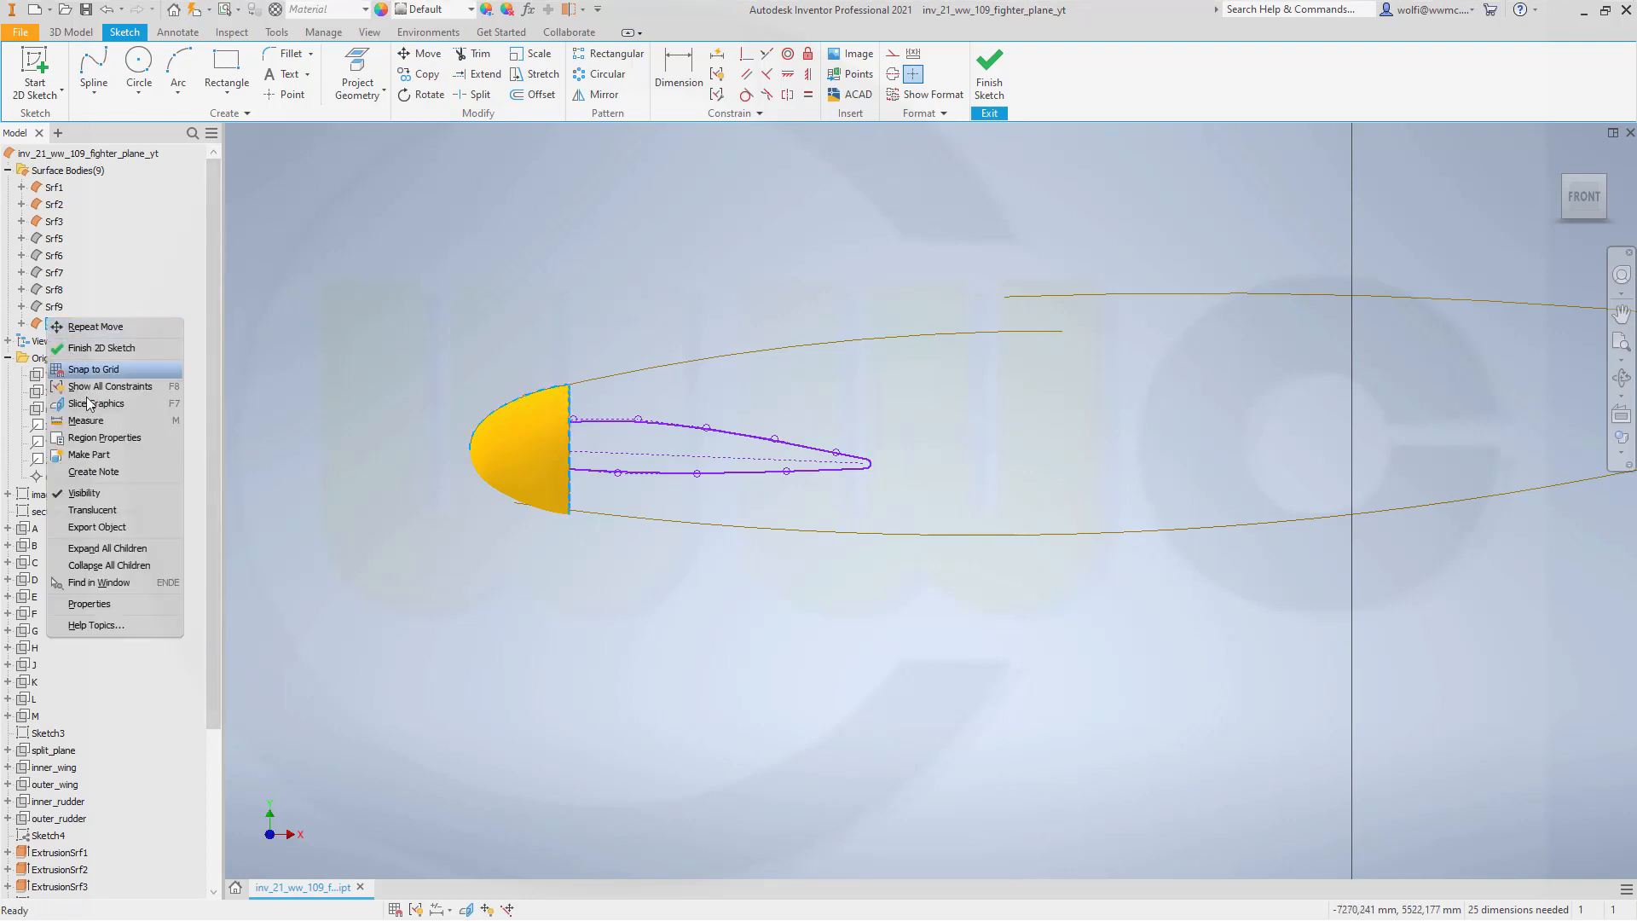
{"action": "left_click", "coordinate": [85, 493]}
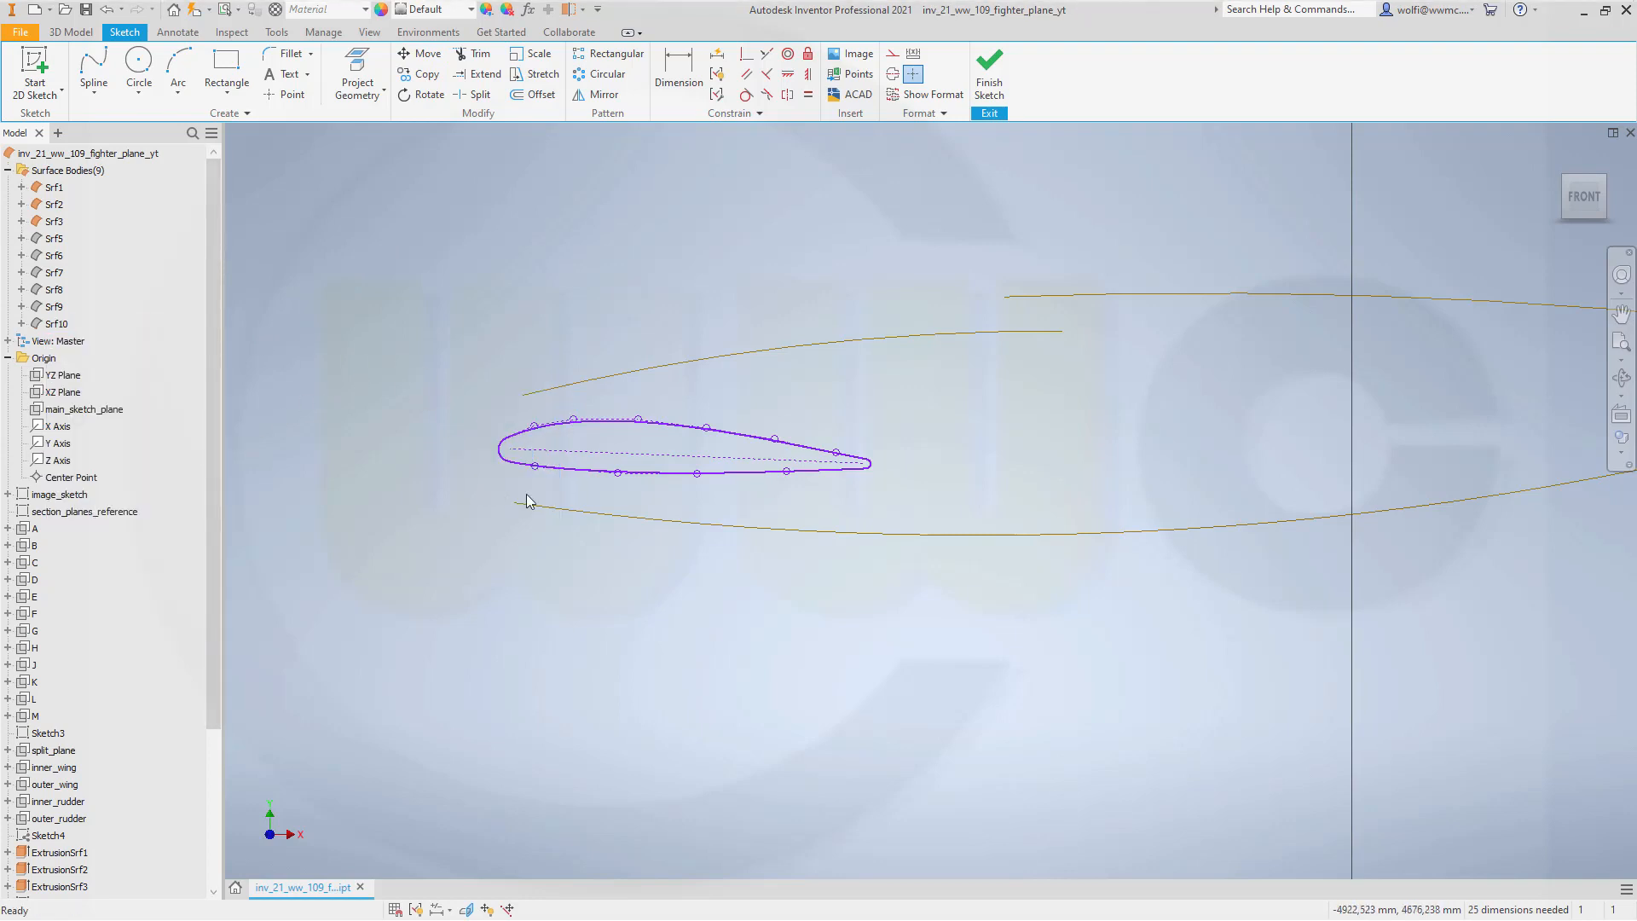
{"action": "scroll", "coordinate": [607, 447], "scroll_direction": "up", "scroll_amount": 4}
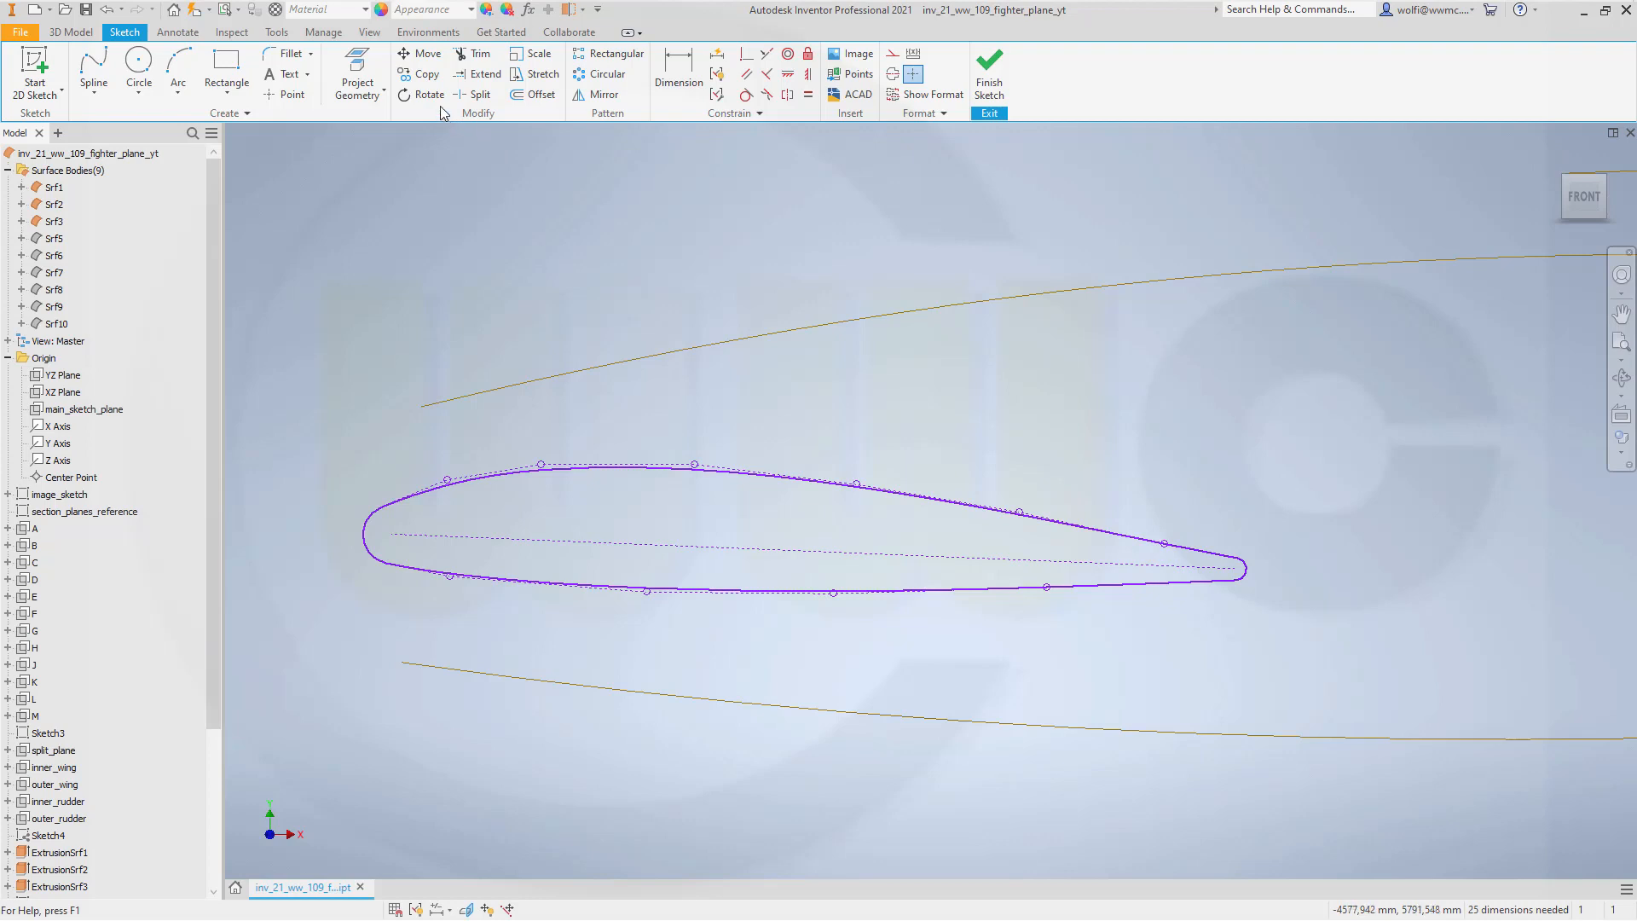
Scale the whole airfoil profile by a factor of 0,18 about its leading-edge arc center.
{"action": "left_click", "coordinate": [536, 58]}
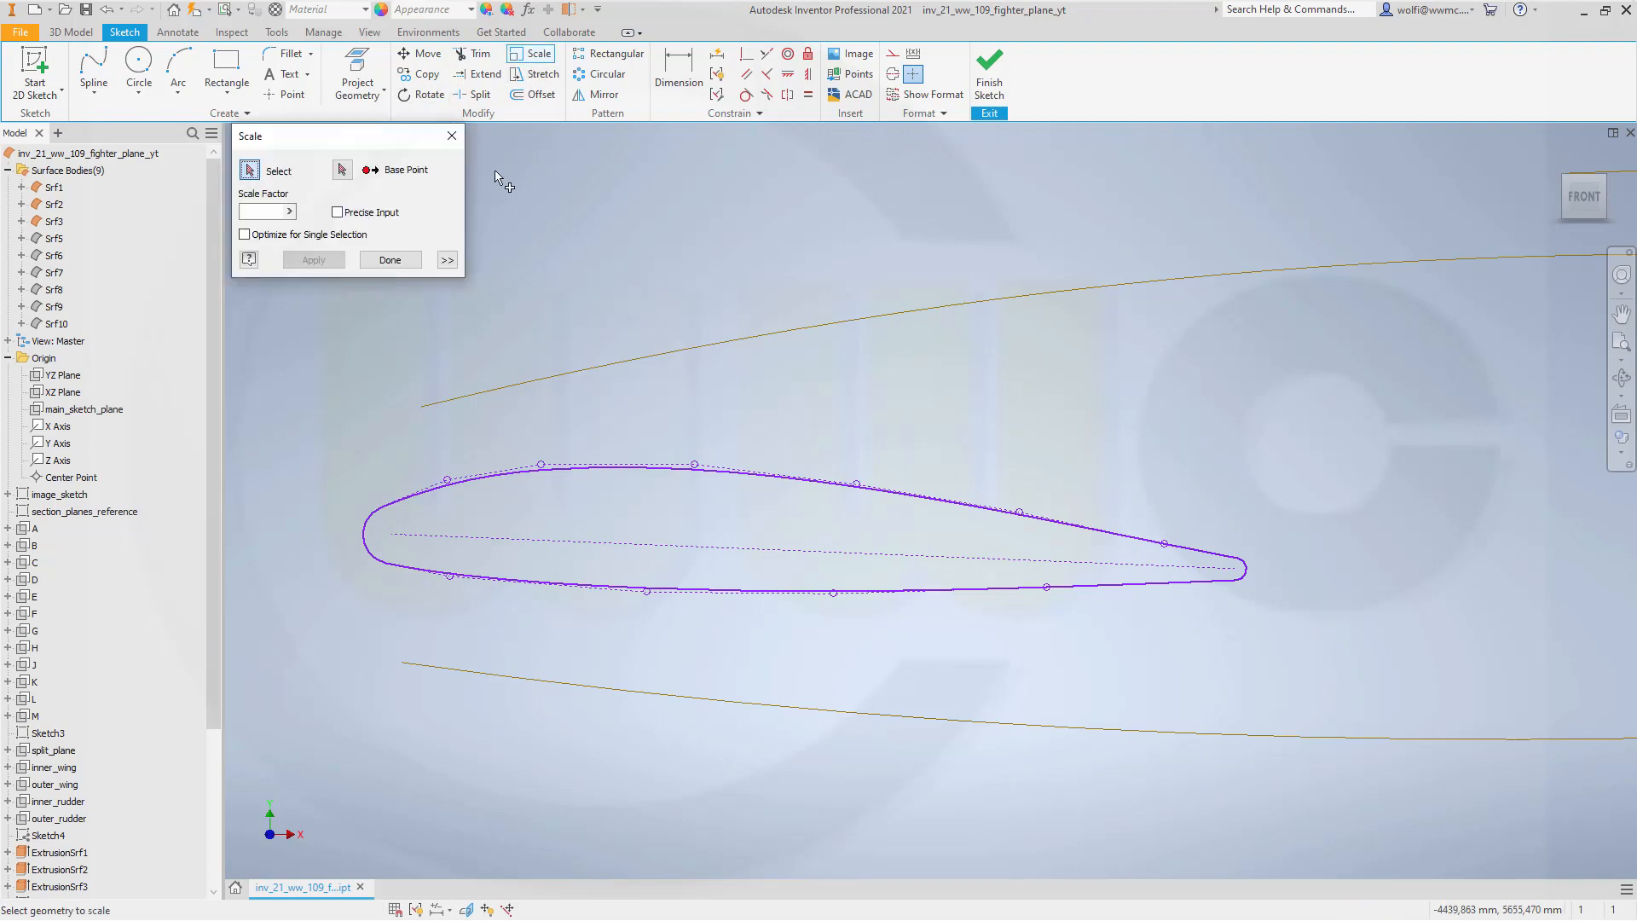
{"action": "left_click_drag", "start_coordinate": [299, 423], "coordinate": [1334, 647]}
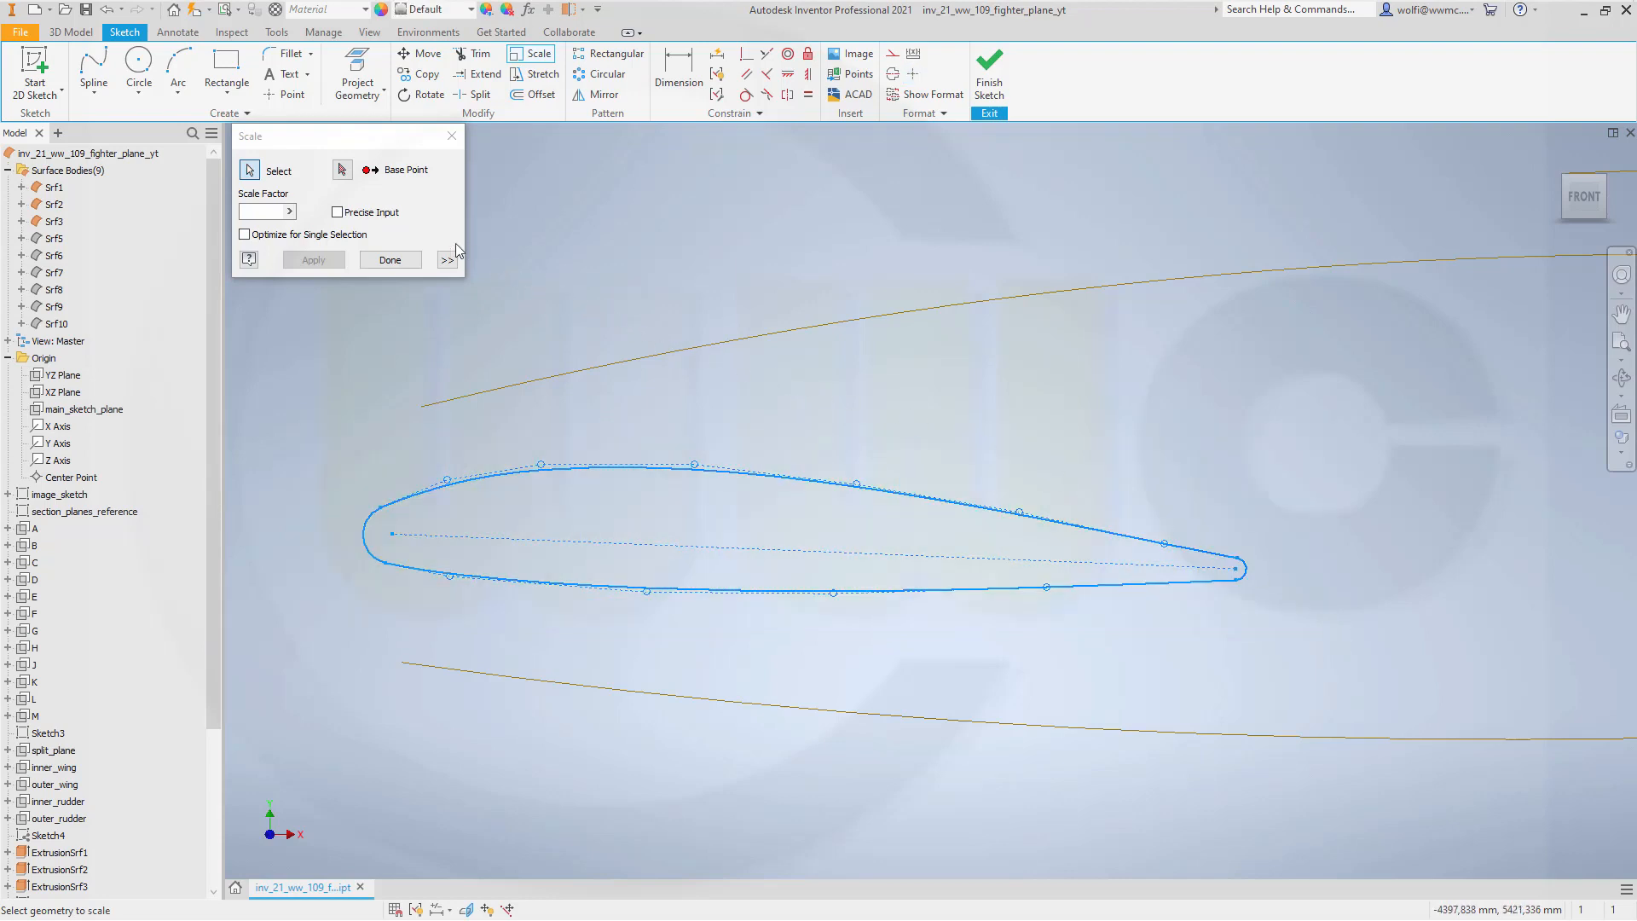
{"action": "left_click", "coordinate": [344, 171]}
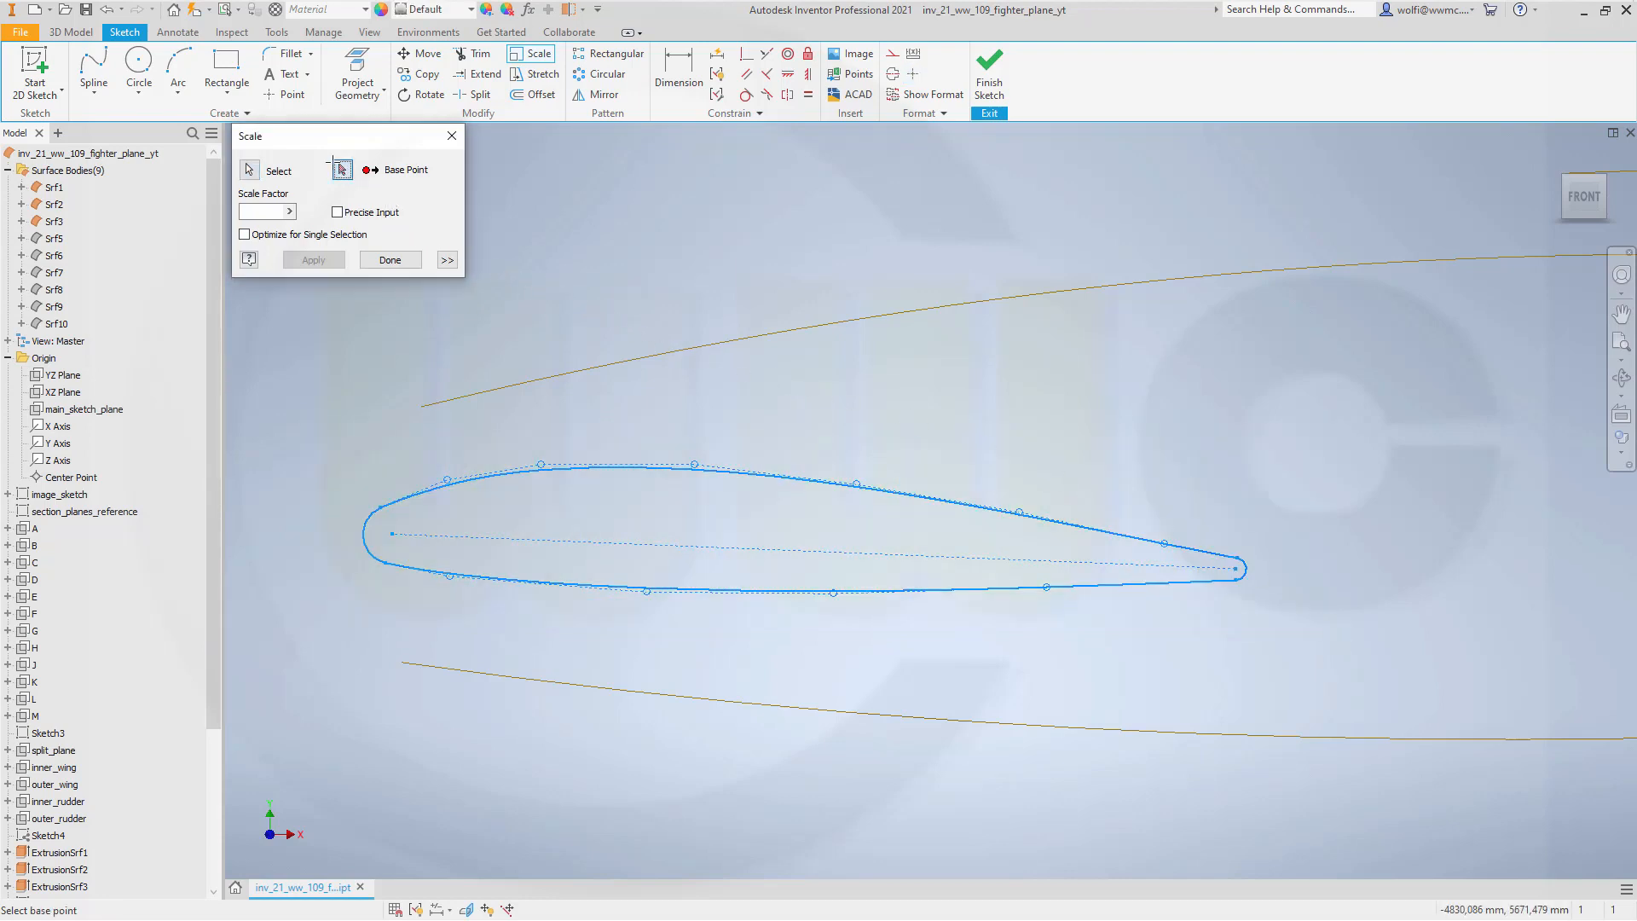
{"action": "left_click", "coordinate": [392, 535]}
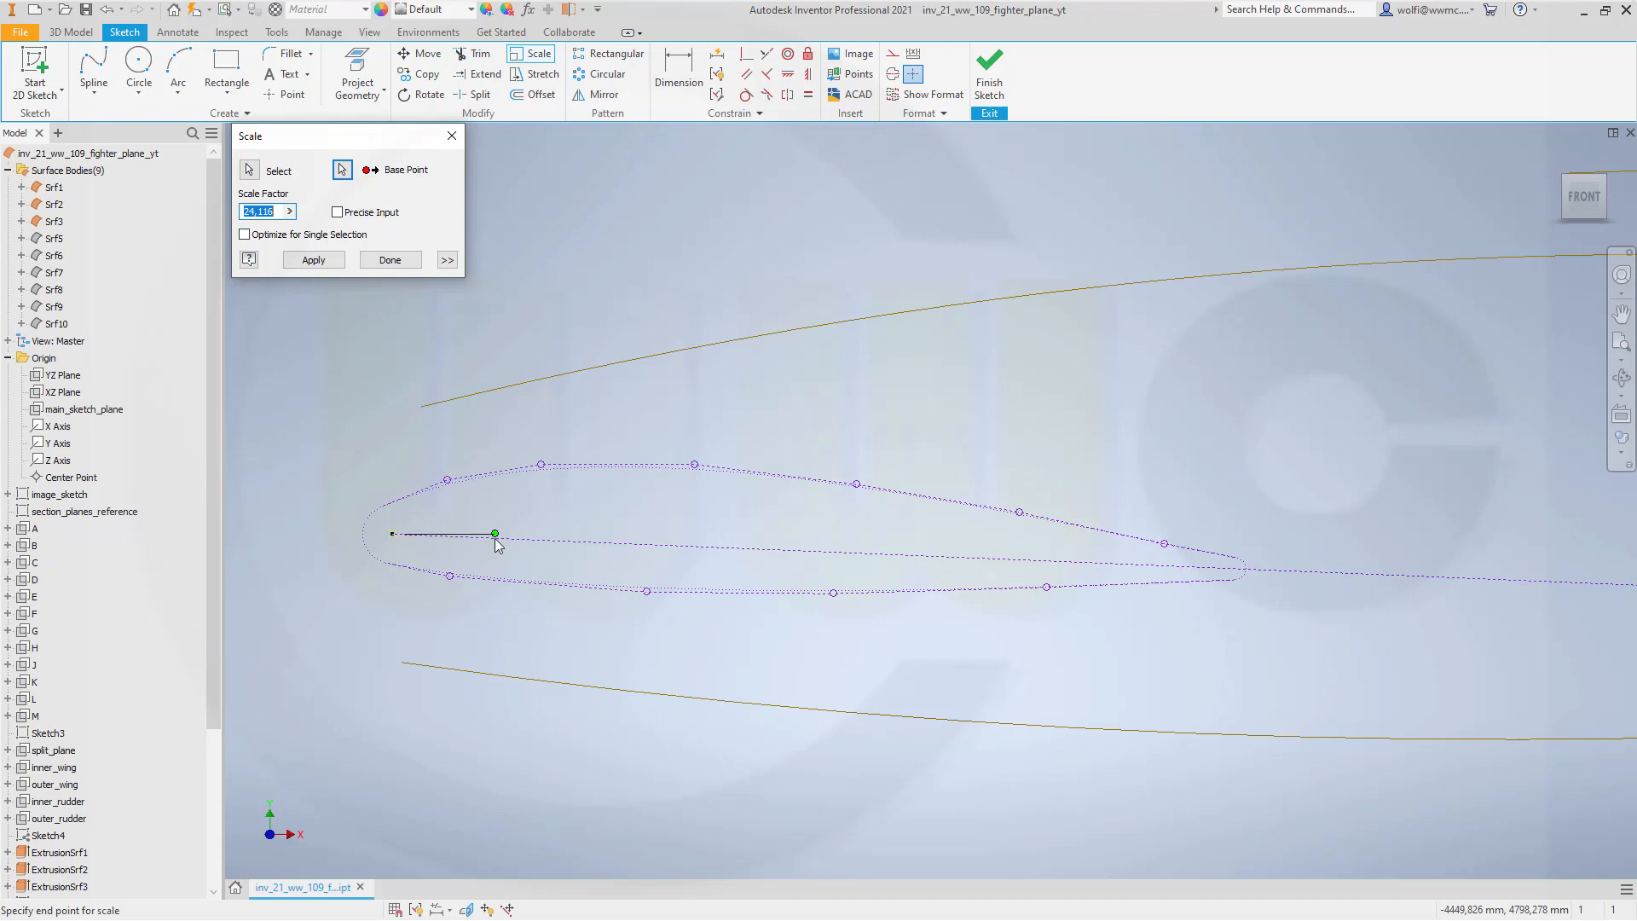
{"action": "type", "text": "0.1"}
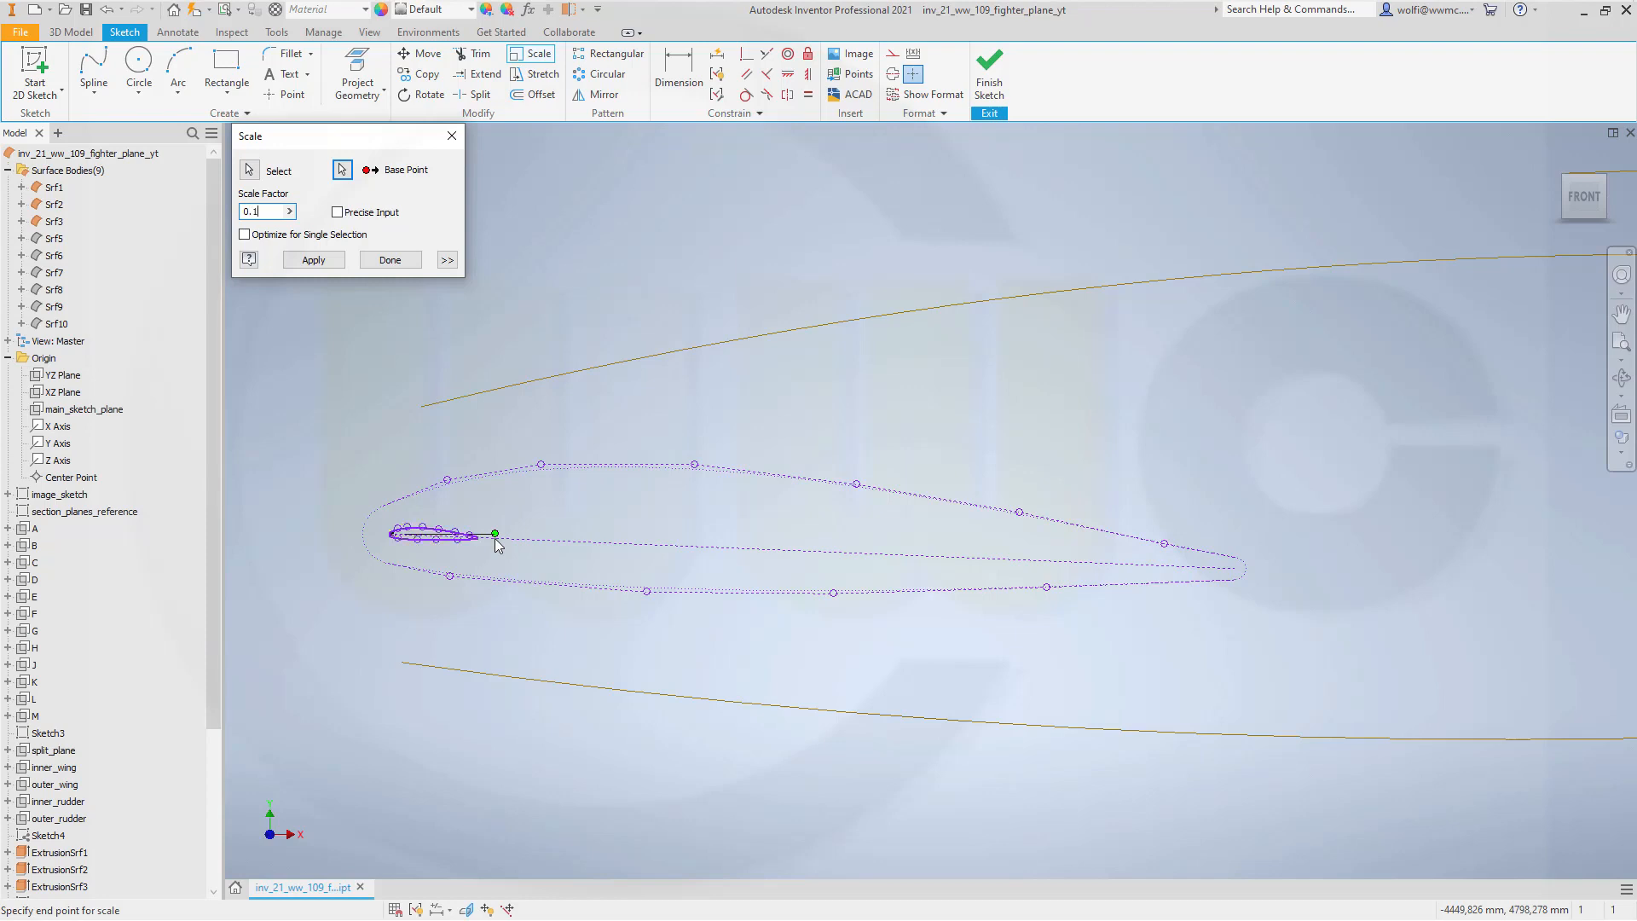
{"action": "type", "text": "8"}
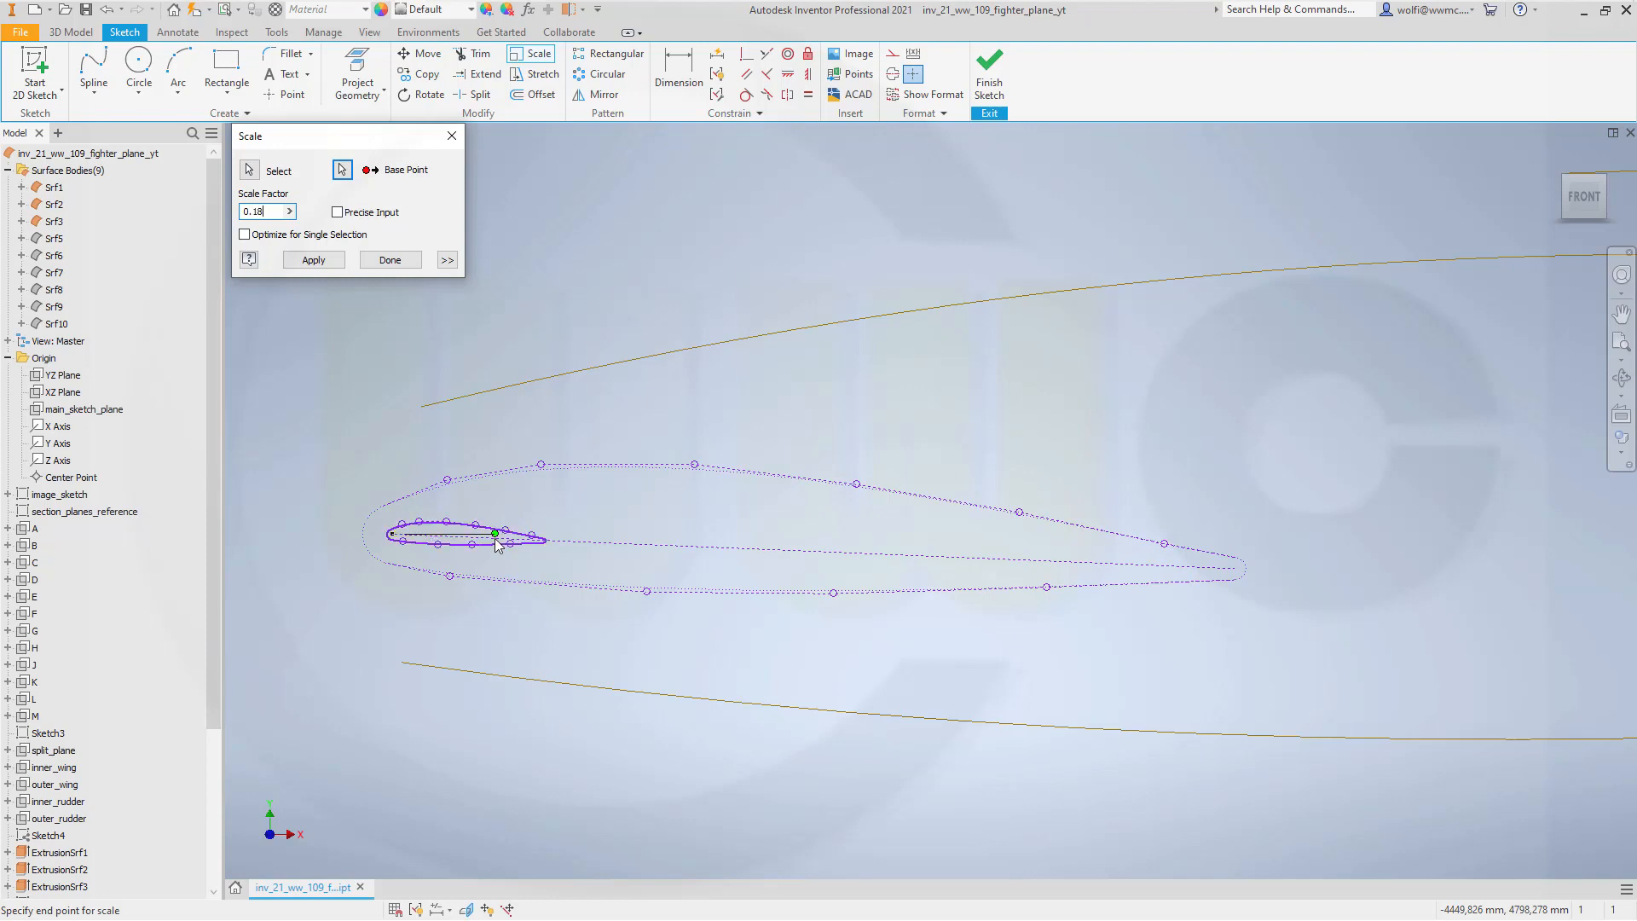
{"action": "key", "text": "BackSpace"}
{"action": "key", "text": "BackSpace"}
{"action": "key", "text": "BackSpace"}
{"action": "type", "text": ",18"}
{"action": "key", "text": "Return"}
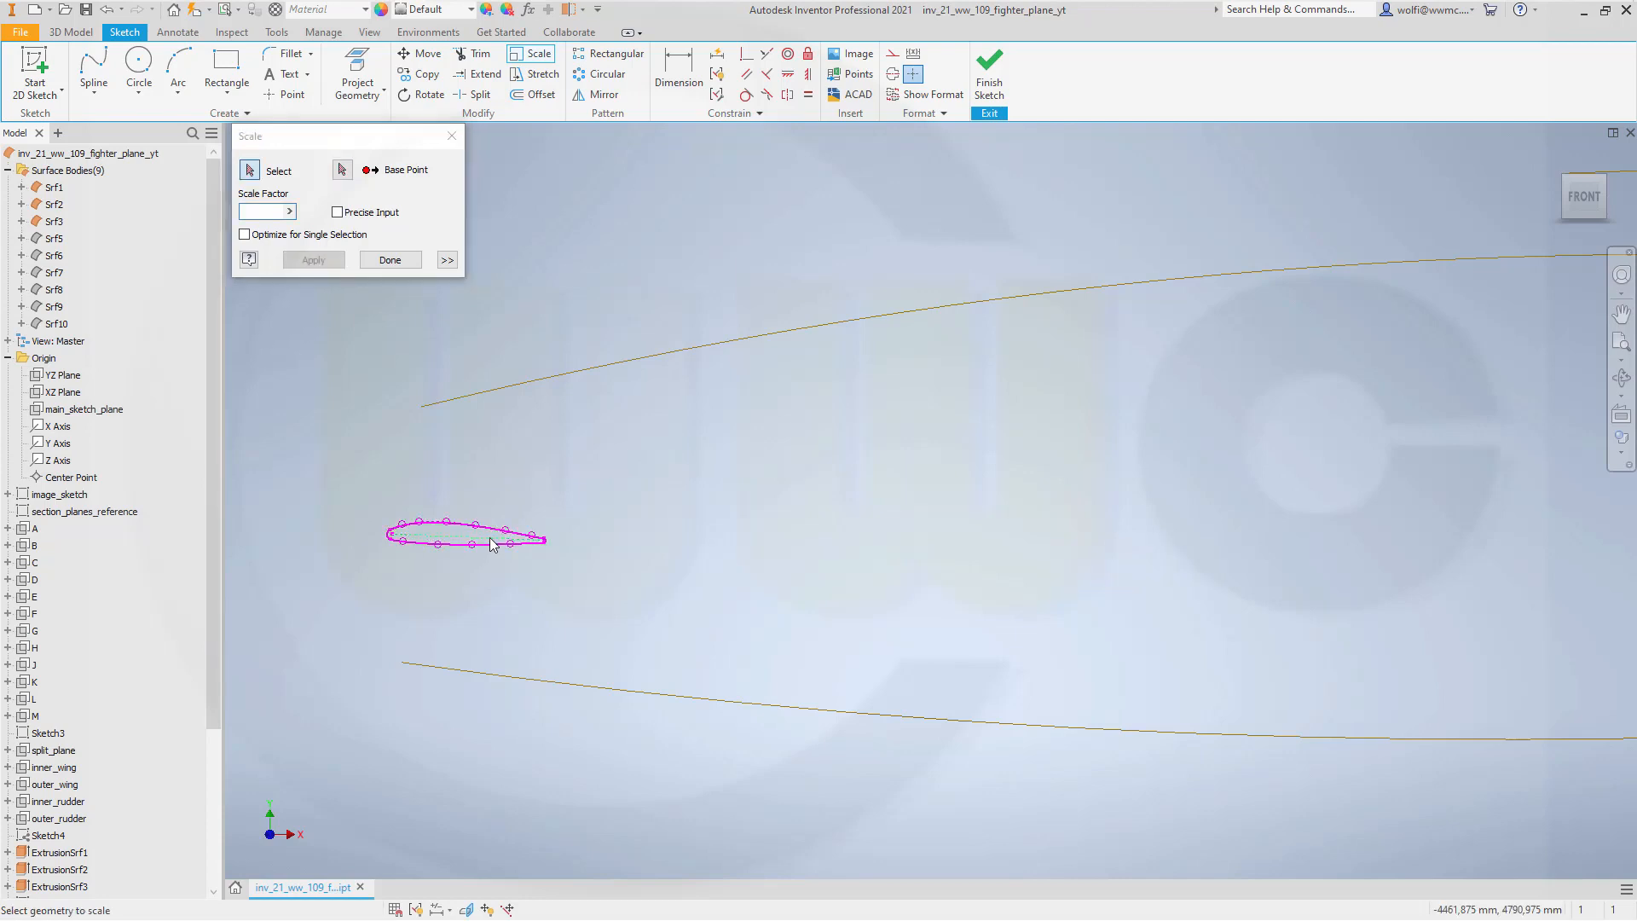
Close the Scale command, select the whole scaled airfoil profile and finish its sketch.
{"action": "left_click", "coordinate": [409, 261]}
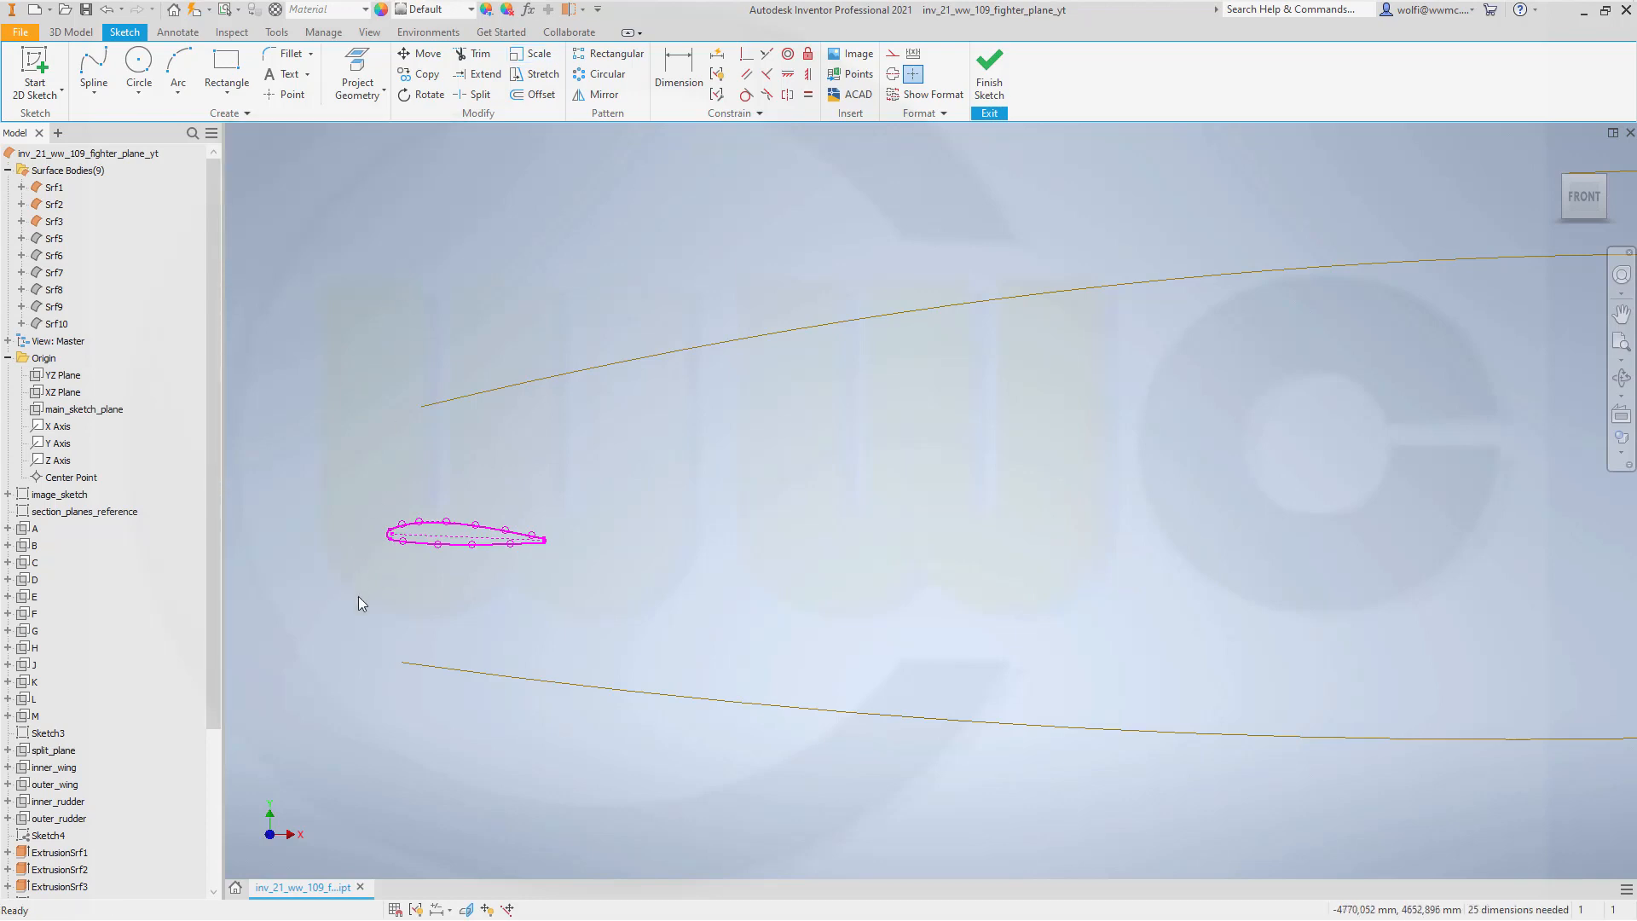
{"action": "scroll", "coordinate": [370, 594], "scroll_direction": "up", "scroll_amount": 3}
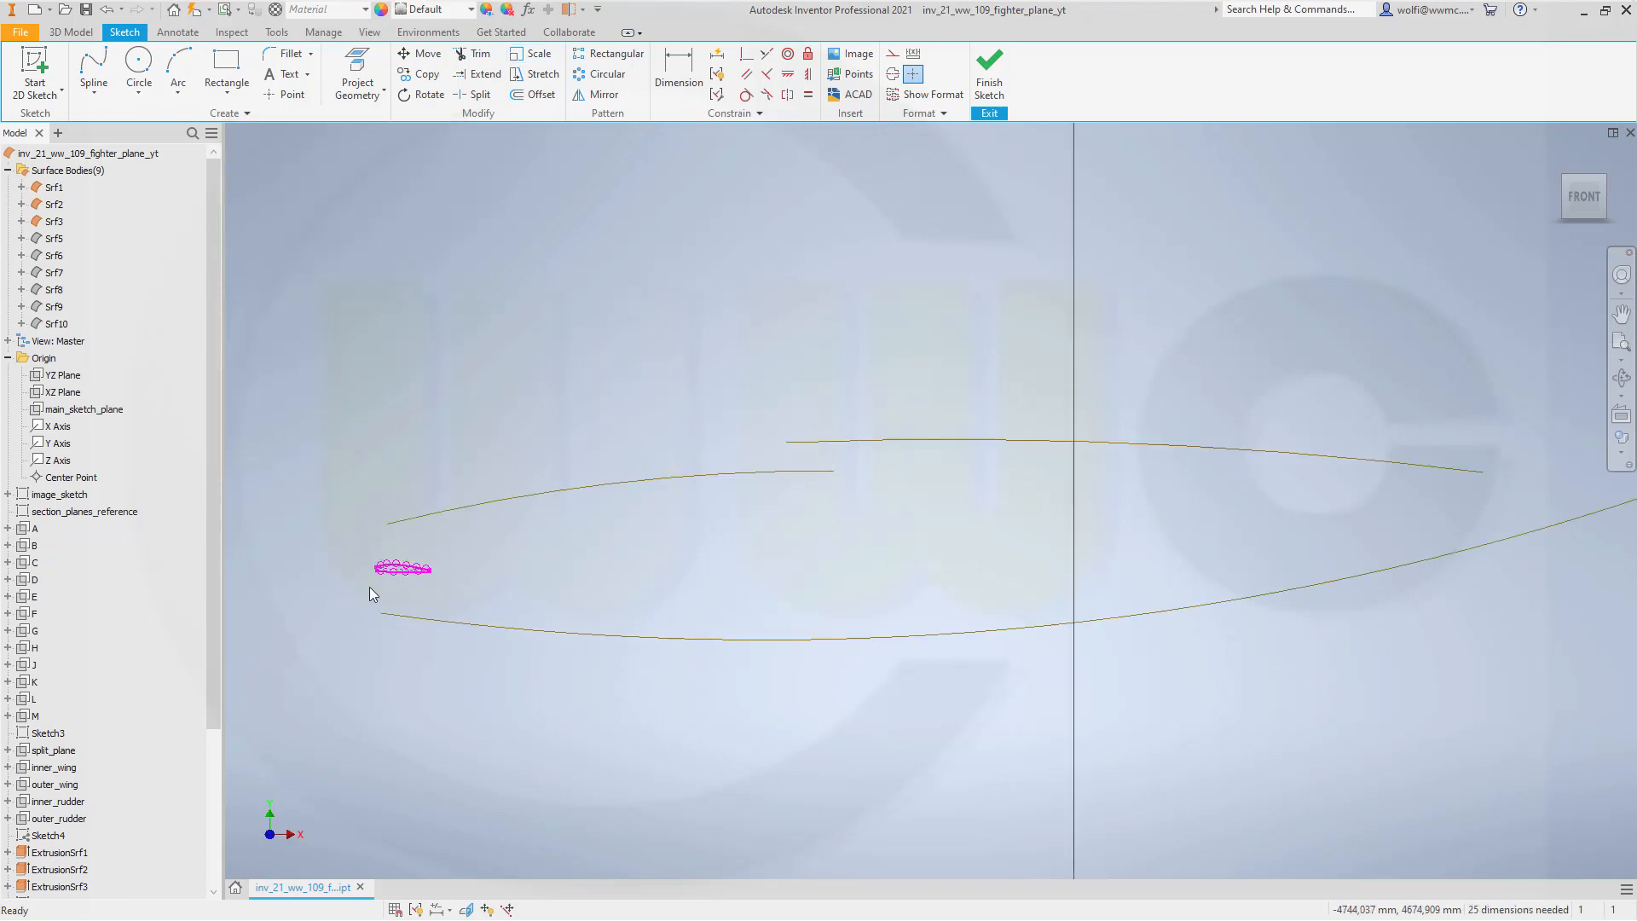
{"action": "scroll", "coordinate": [370, 587], "scroll_direction": "down", "scroll_amount": 5}
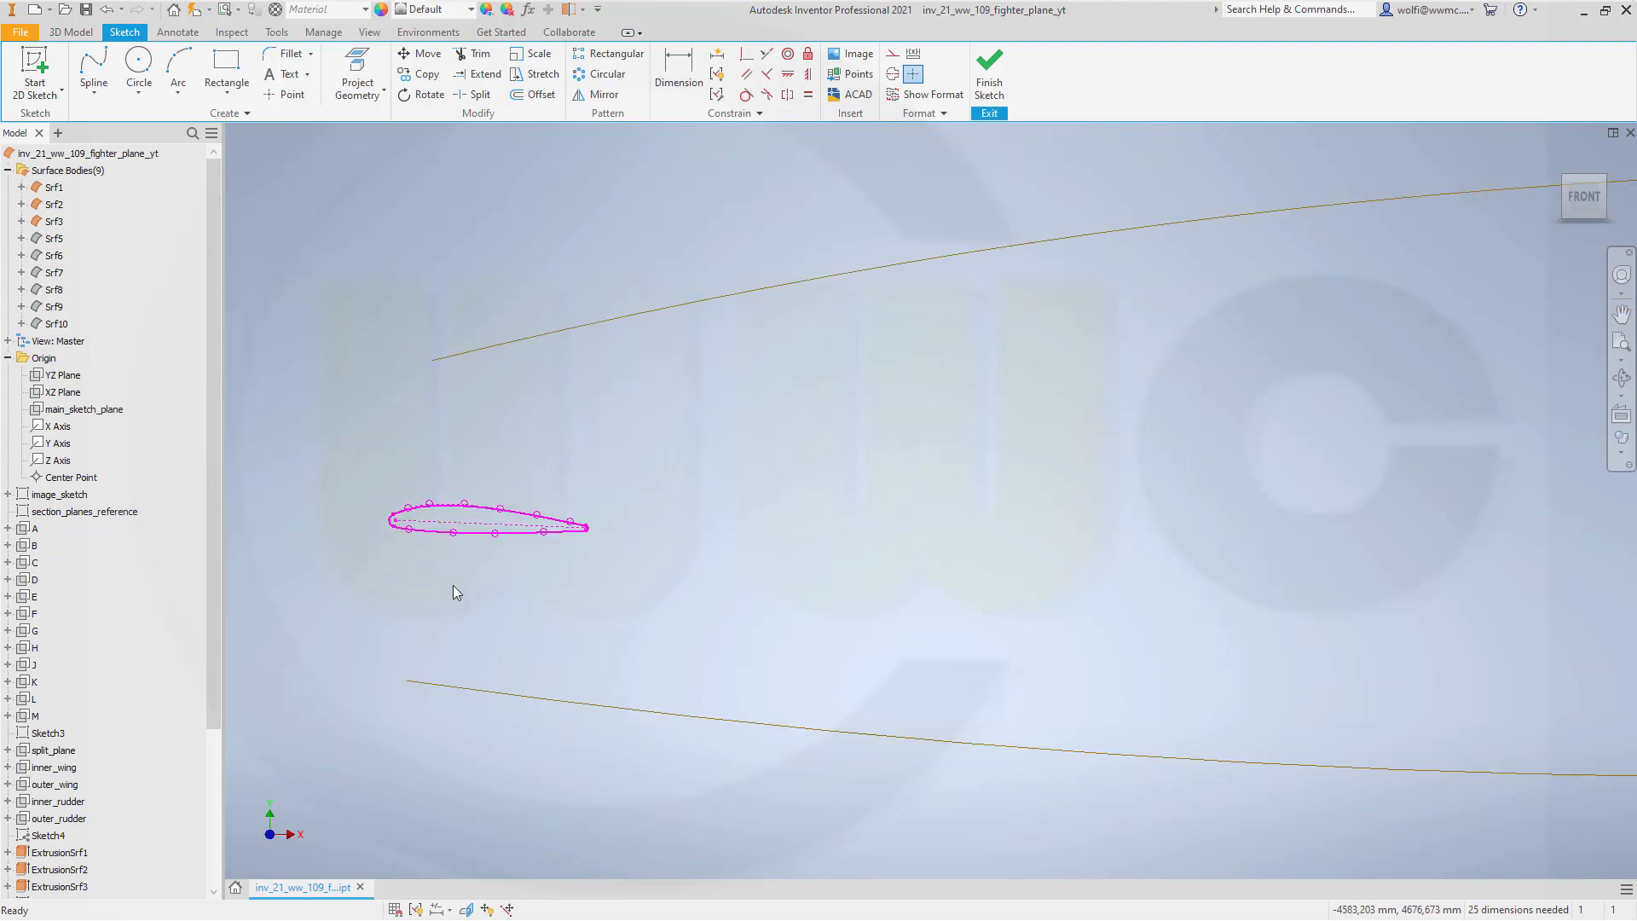
{"action": "left_click_drag", "start_coordinate": [349, 451], "coordinate": [627, 575]}
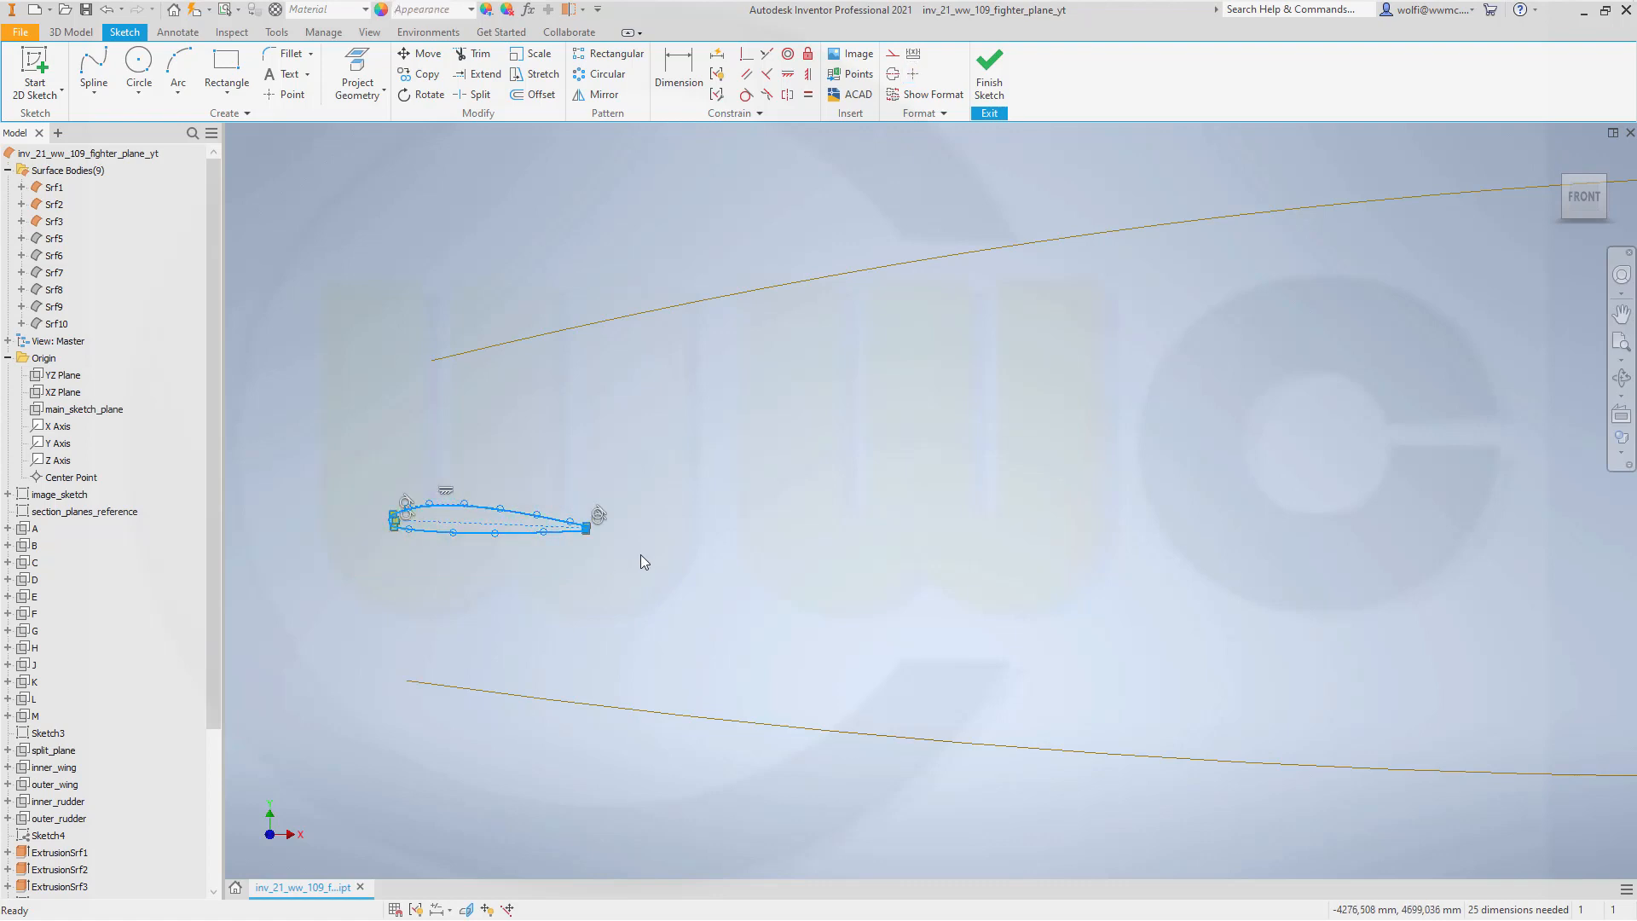
{"action": "left_click", "coordinate": [990, 85]}
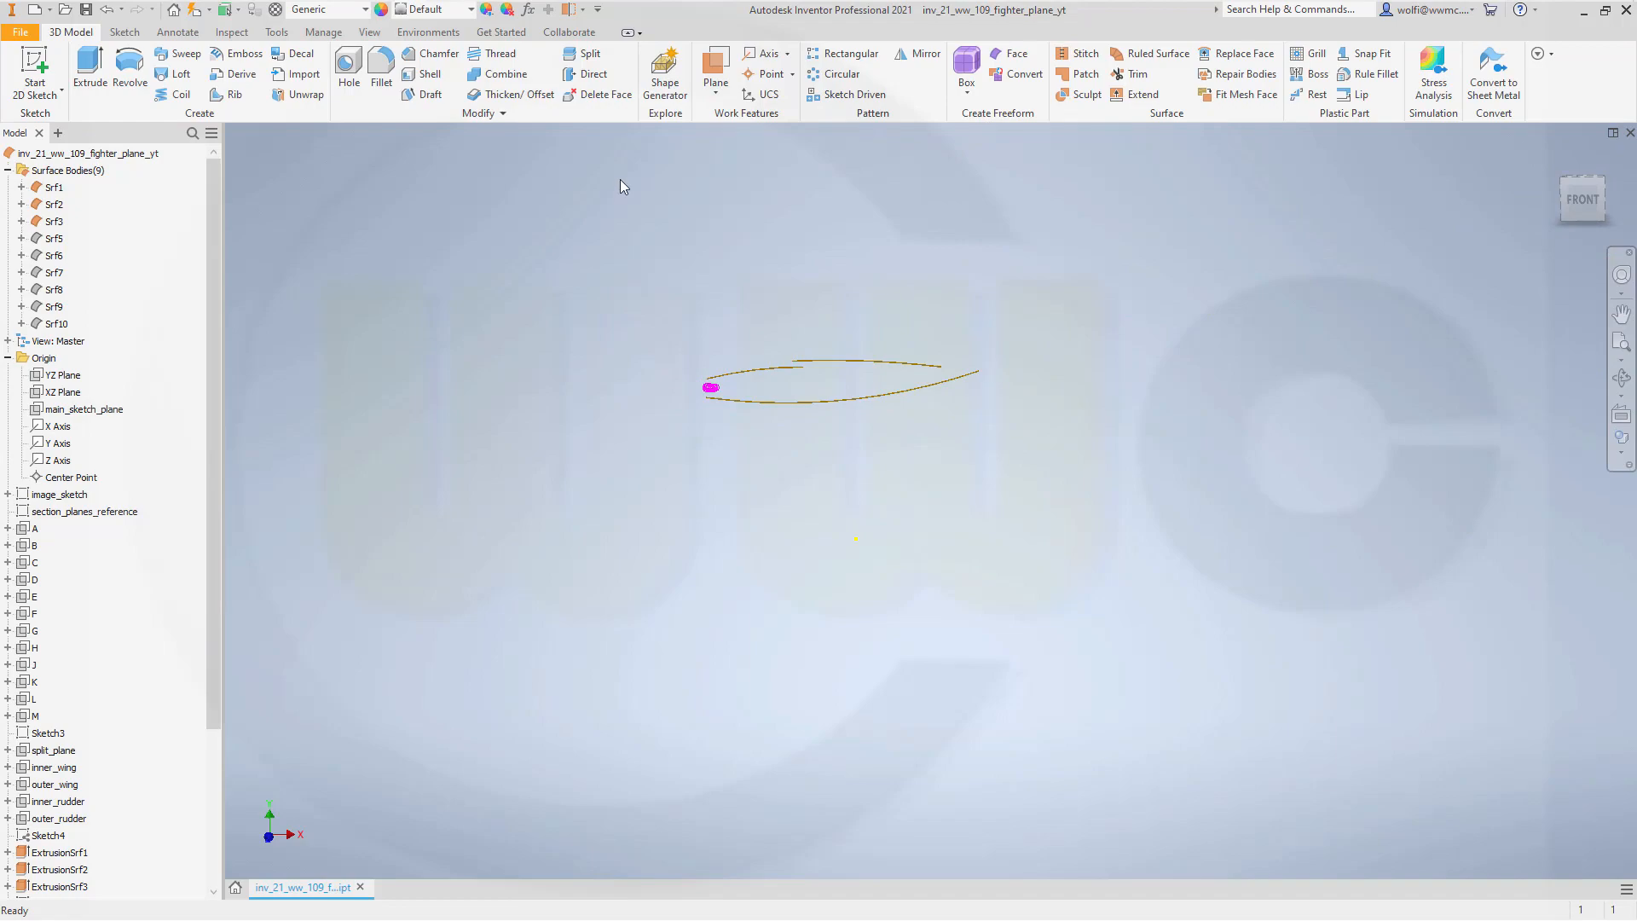
Create a work plane offset 700 mm from main_sketch_plane.
{"action": "left_click", "coordinate": [716, 66]}
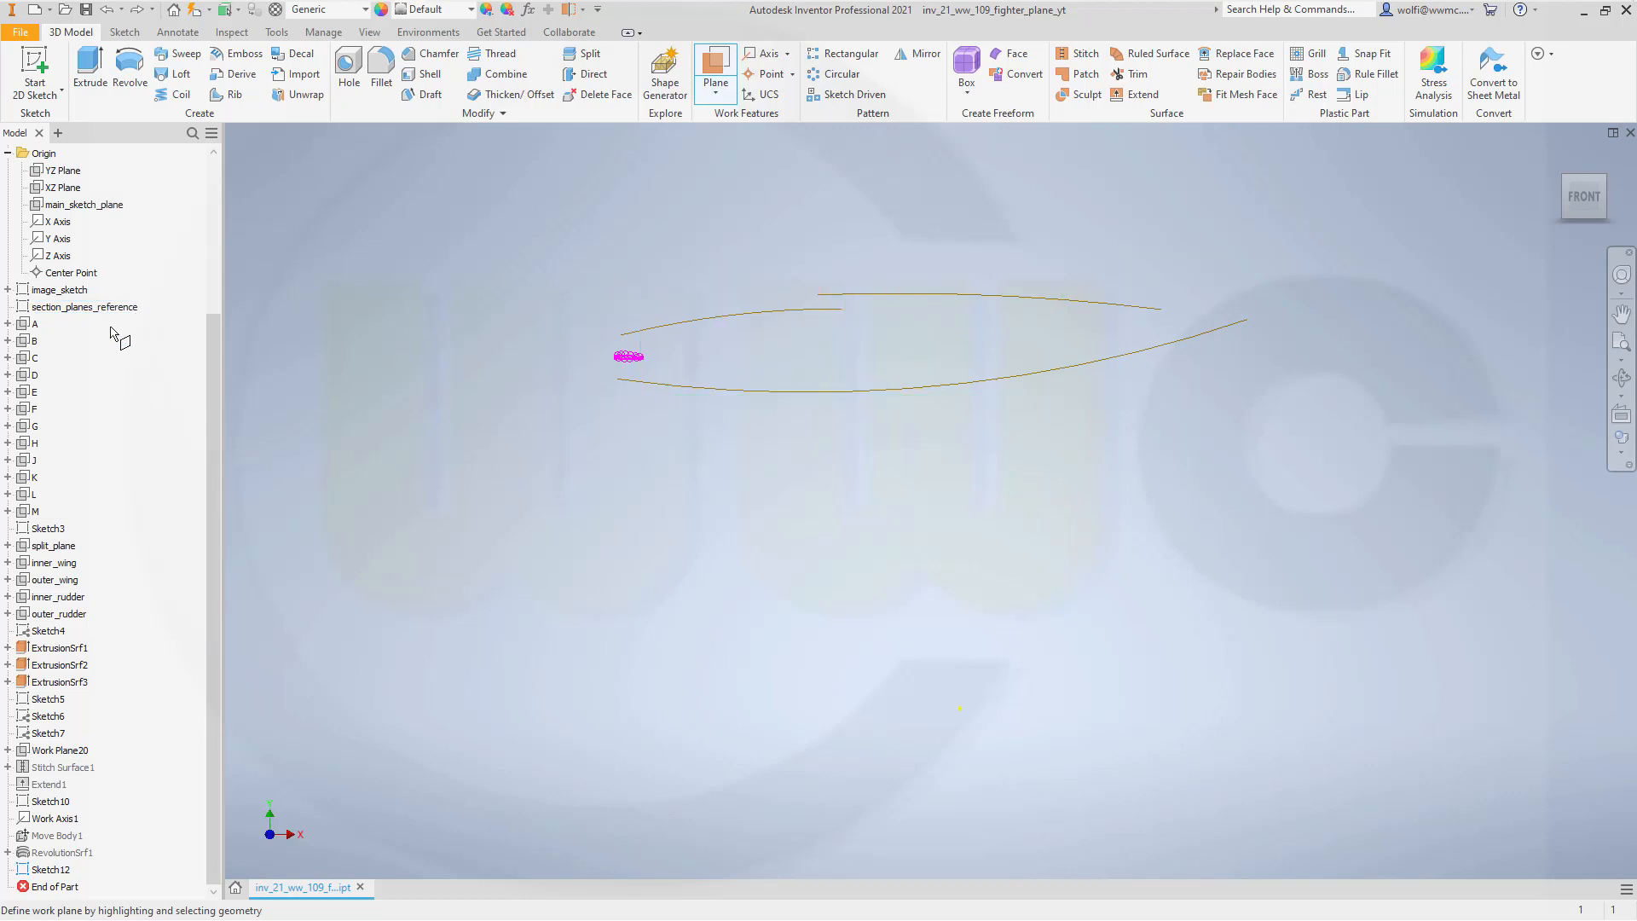
{"action": "left_click", "coordinate": [109, 206]}
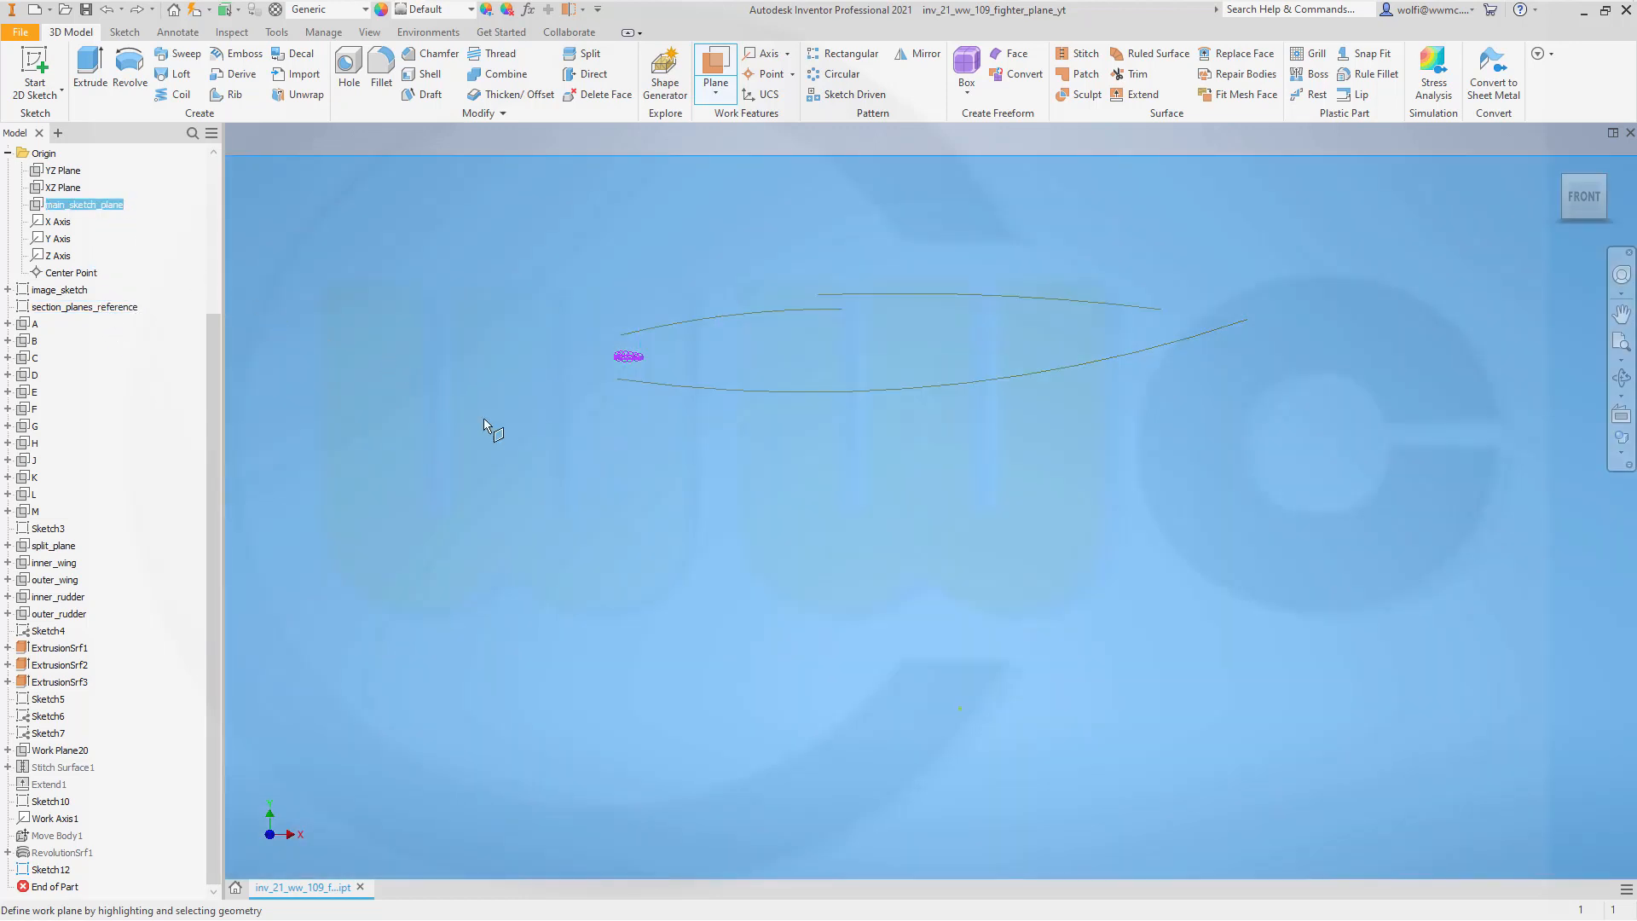
{"action": "scroll", "coordinate": [490, 419], "scroll_direction": "down", "scroll_amount": 3}
{"action": "scroll", "coordinate": [565, 433], "scroll_direction": "up", "scroll_amount": 5}
{"action": "mouse_move", "coordinate": [584, 483]}
{"action": "middle_mouse_down", "text": "shift"}
{"action": "mouse_move", "coordinate": [770, 500]}
{"action": "mouse_move", "coordinate": [751, 505]}
{"action": "middle_mouse_up", "text": "shift"}
{"action": "left_click_drag", "start_coordinate": [764, 508], "coordinate": [857, 527]}
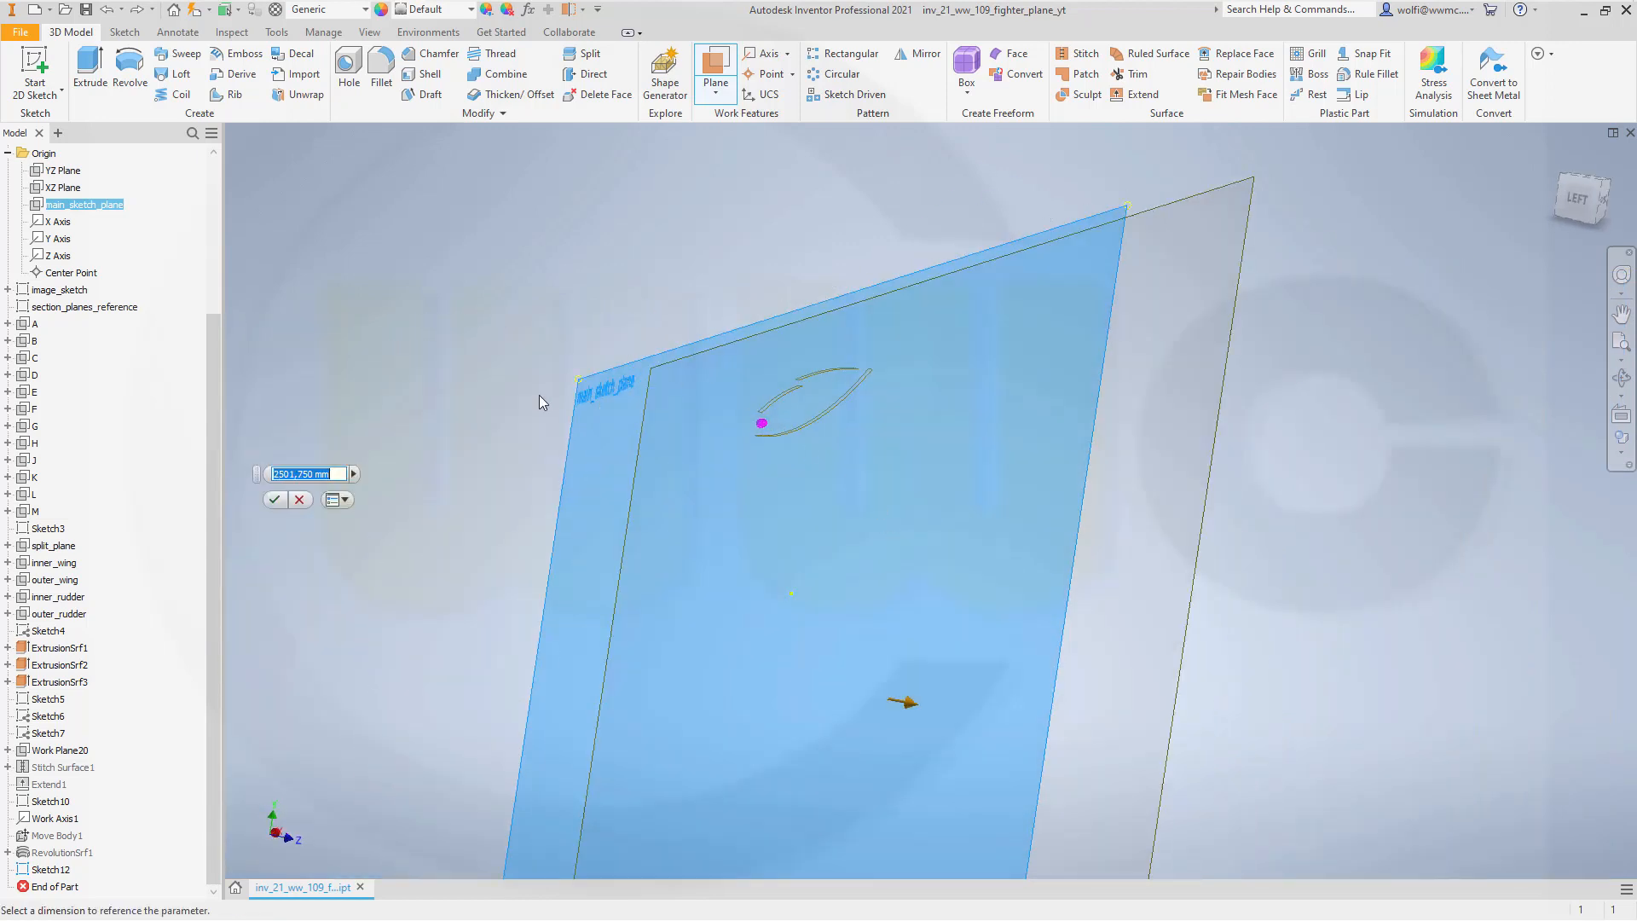
{"action": "type", "text": "700"}
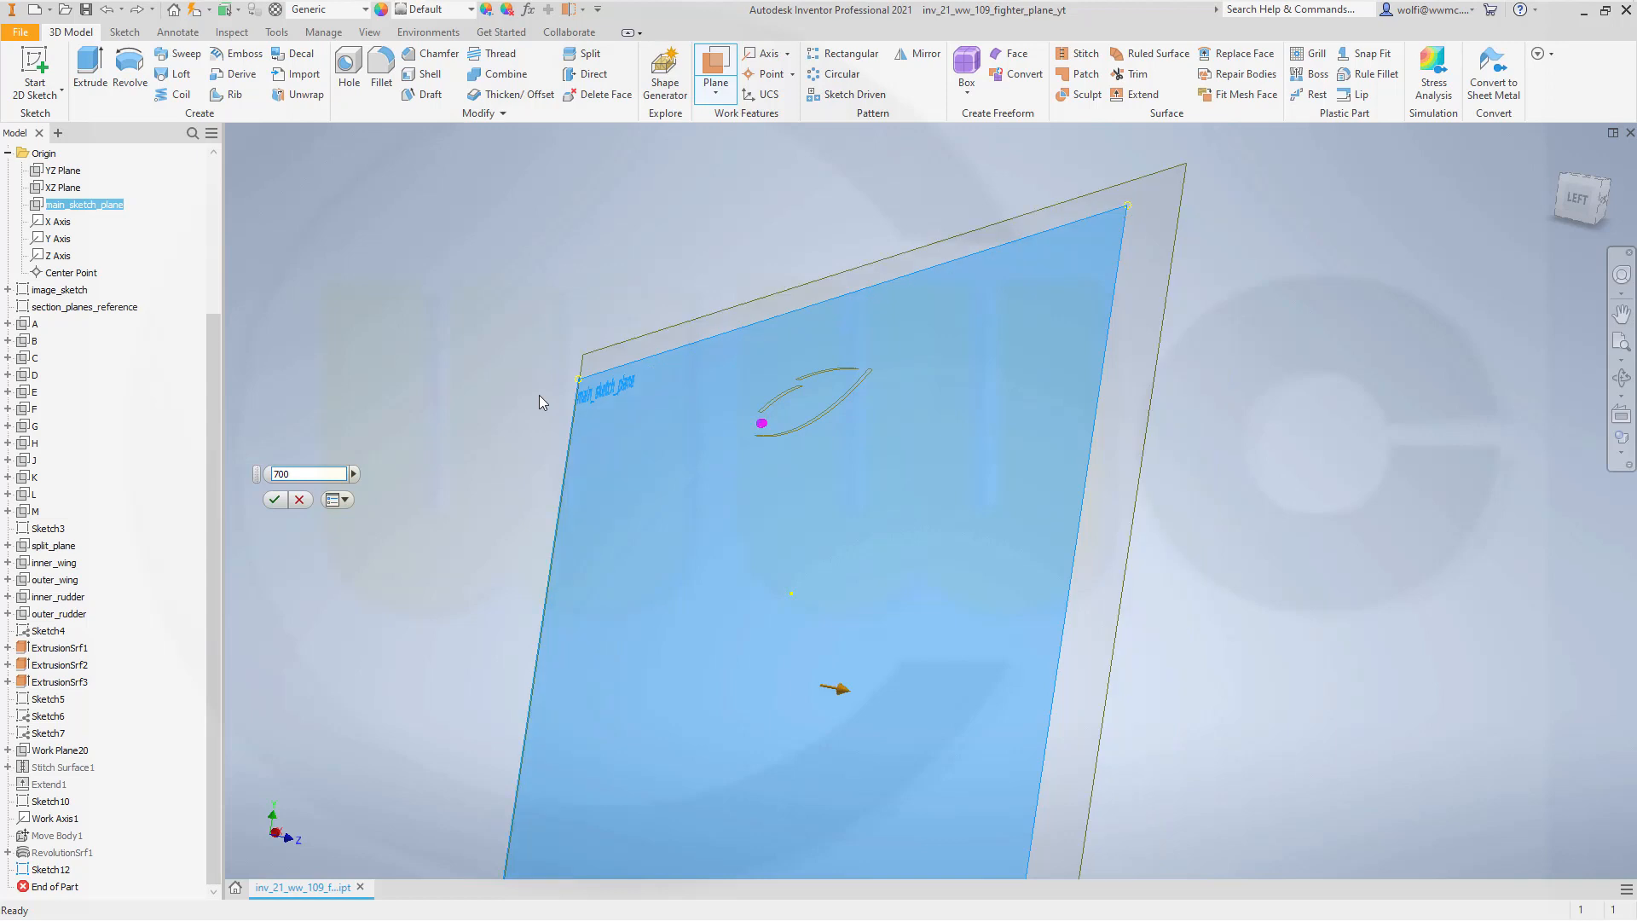
{"action": "key", "text": "Return"}
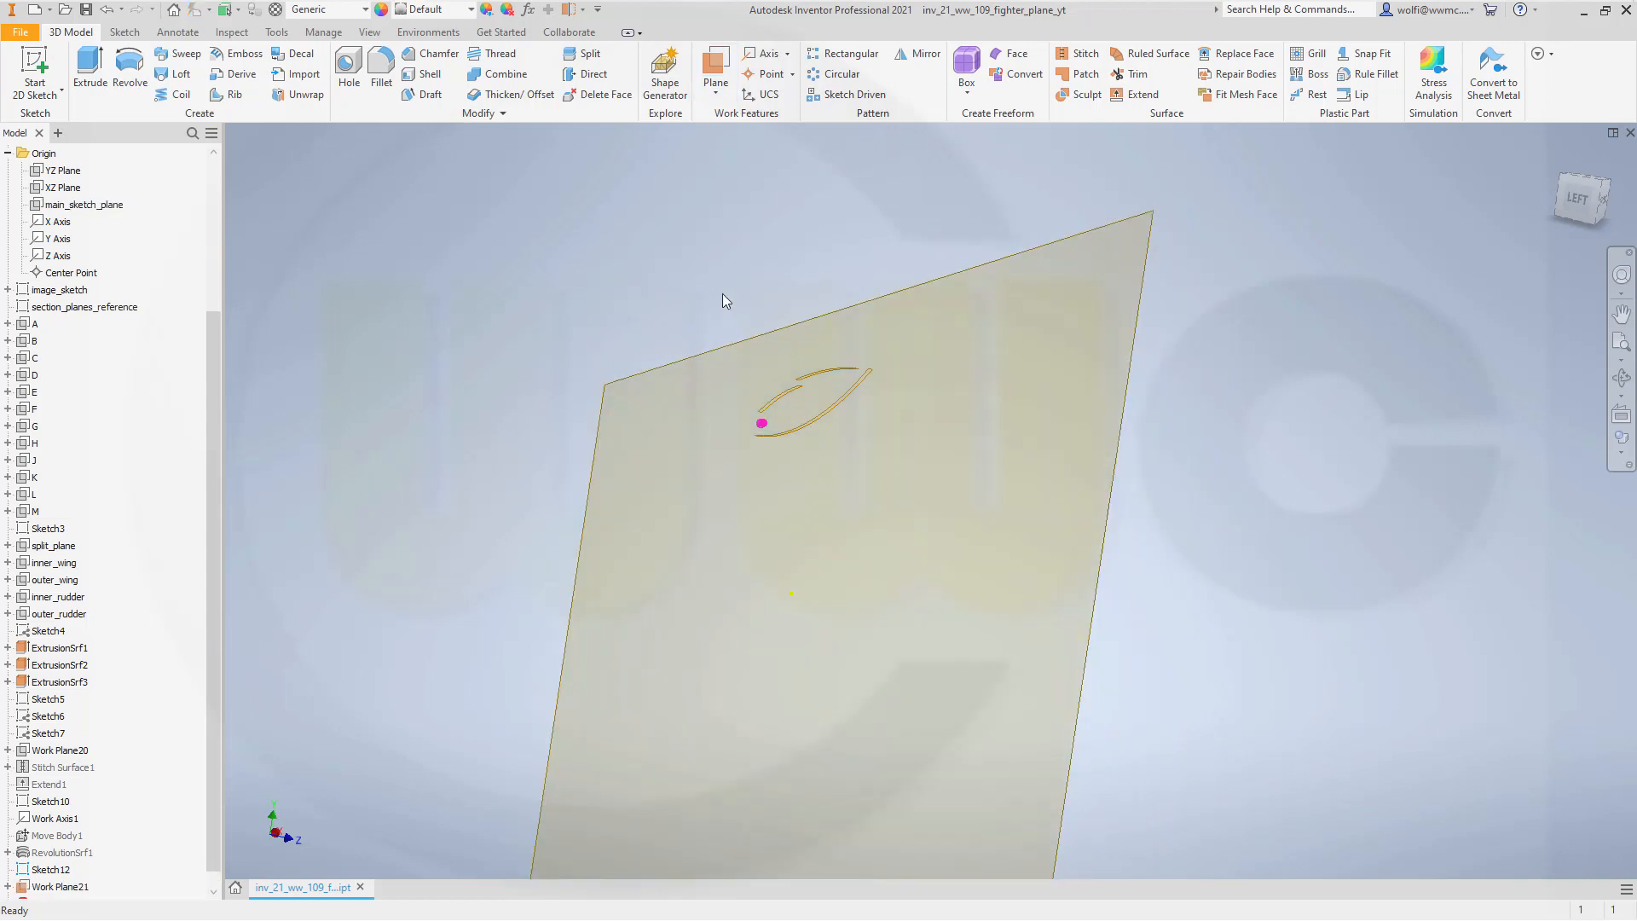
Copy the airfoil sketch Sketch12 and paste it onto the new offset work plane.
{"action": "middle_click_drag", "start_coordinate": [483, 428], "coordinate": [369, 421], "text": "shift"}
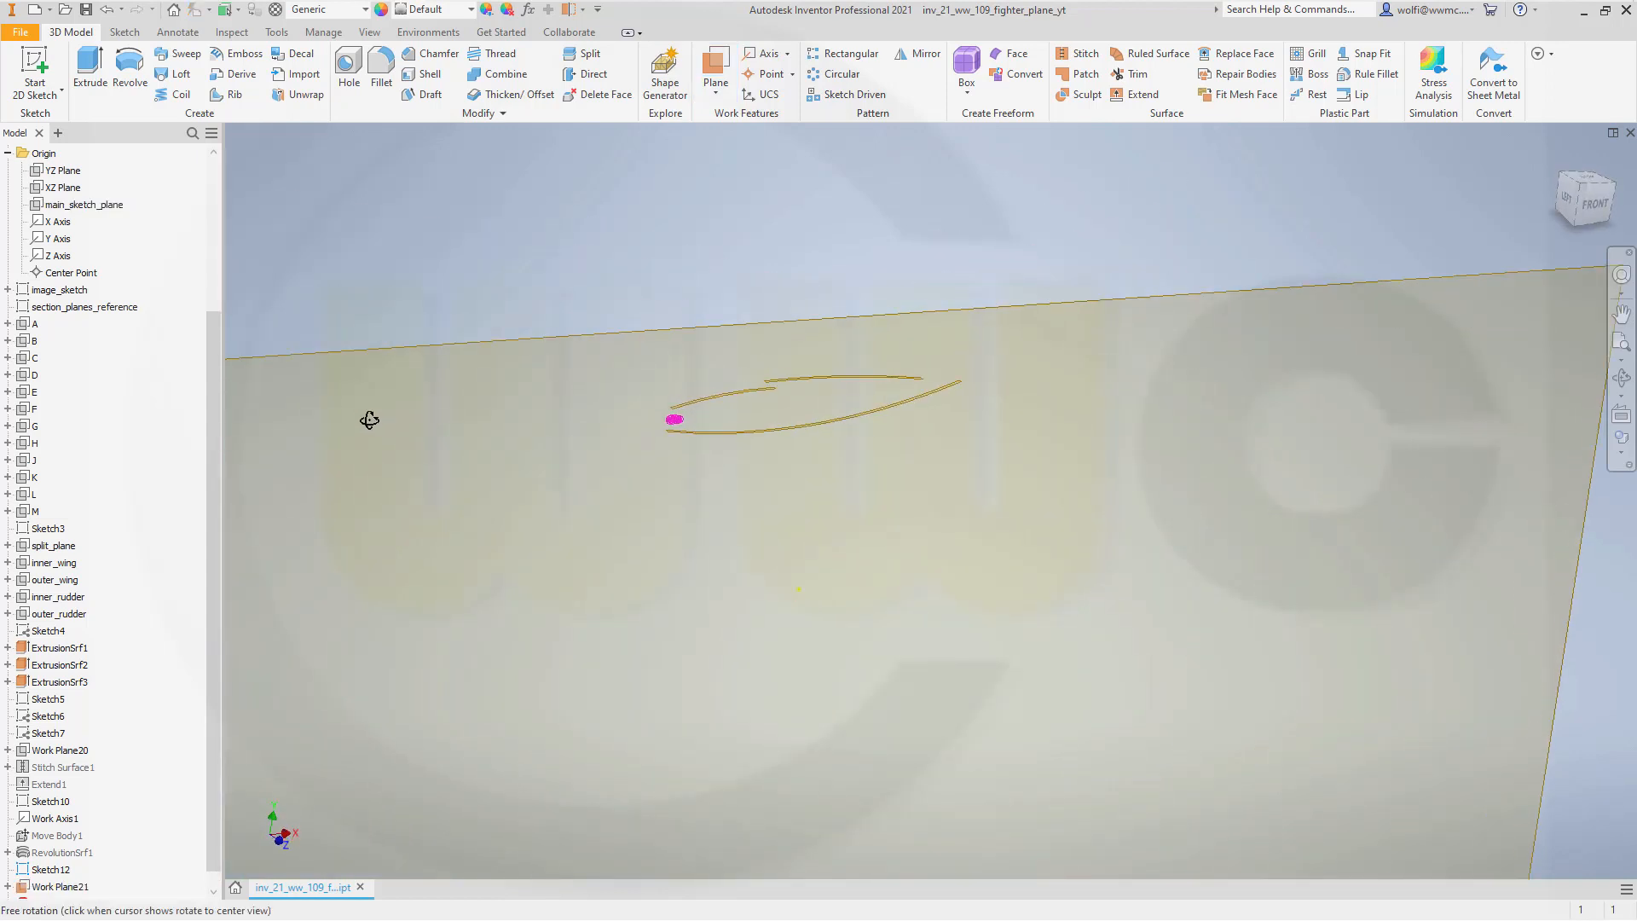
{"action": "scroll", "coordinate": [504, 462], "scroll_direction": "down", "scroll_amount": 4}
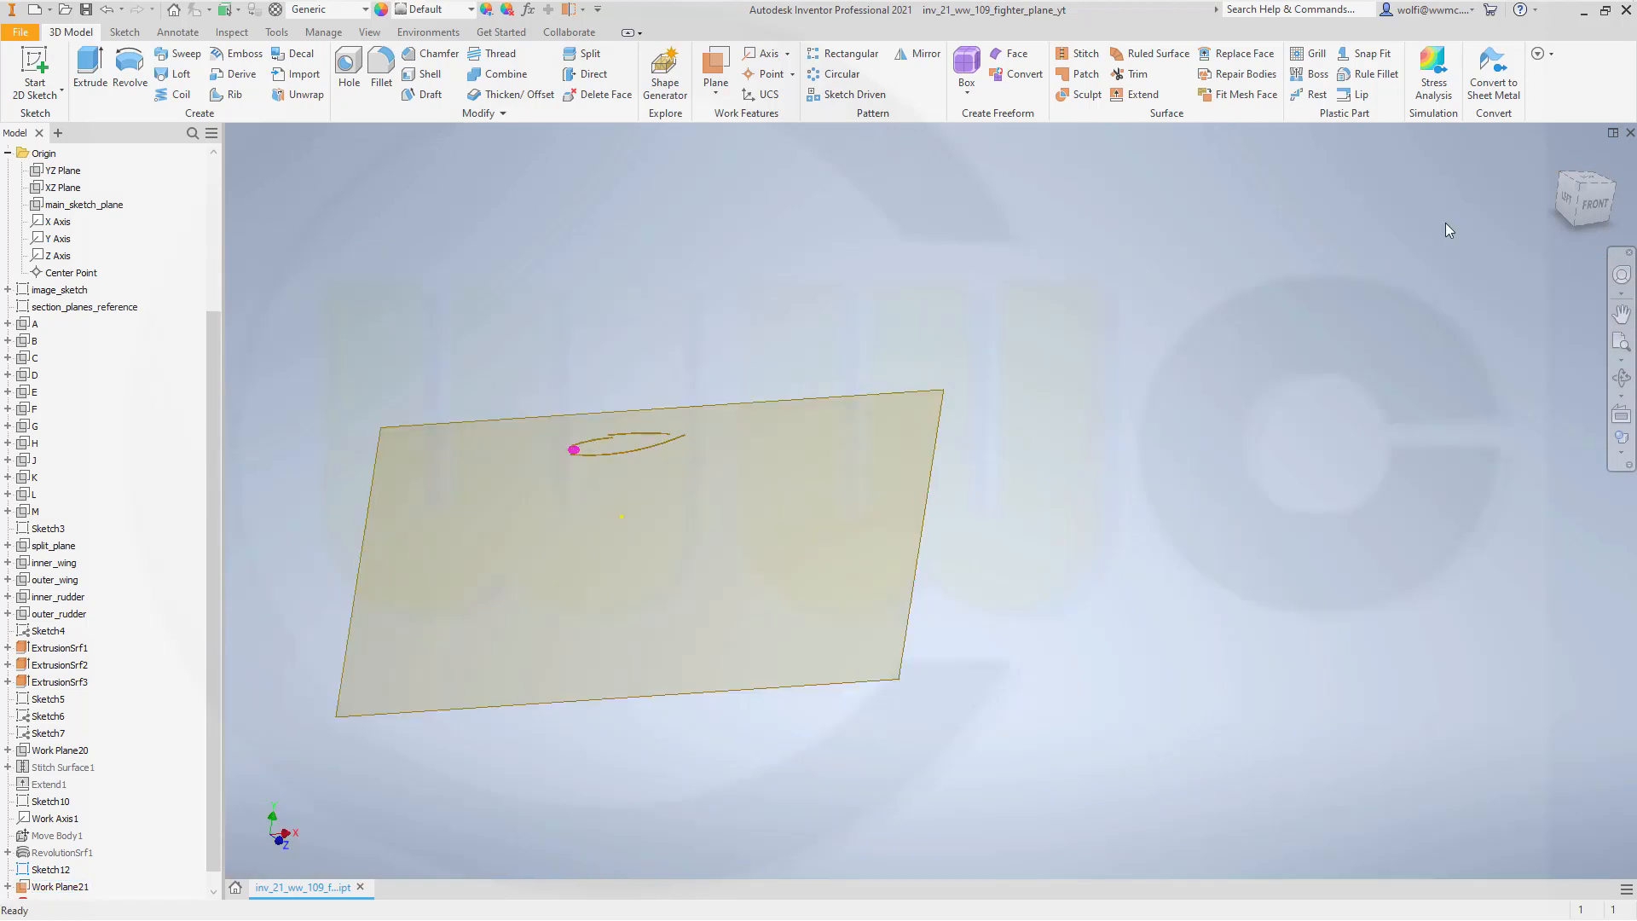
{"action": "left_click", "coordinate": [1593, 215]}
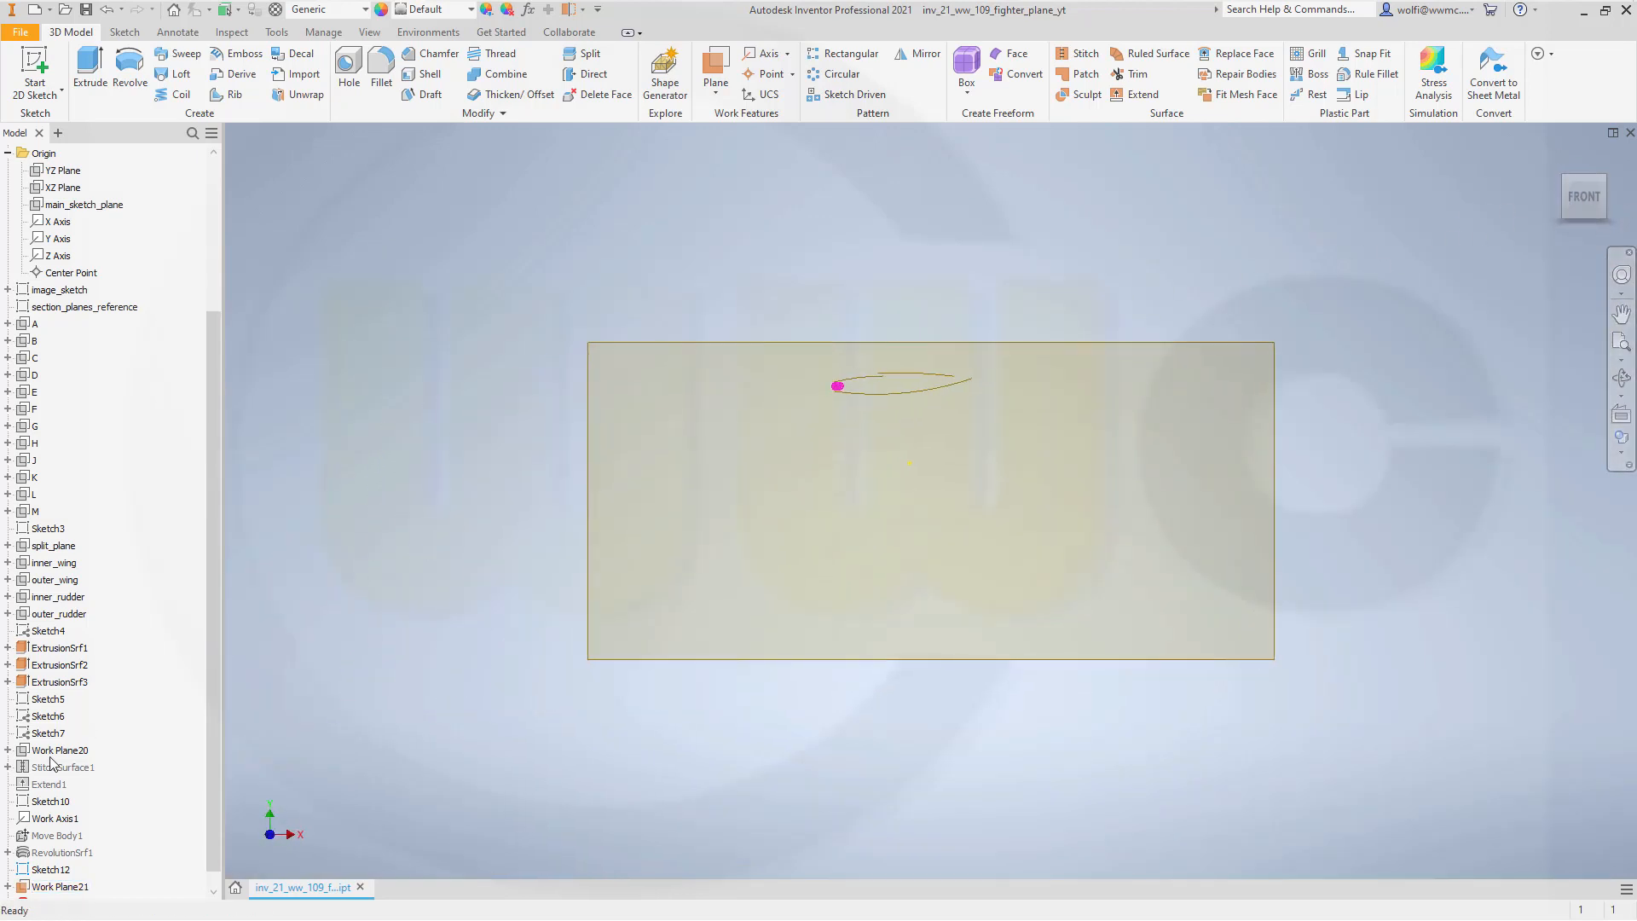
{"action": "right_click", "coordinate": [51, 870]}
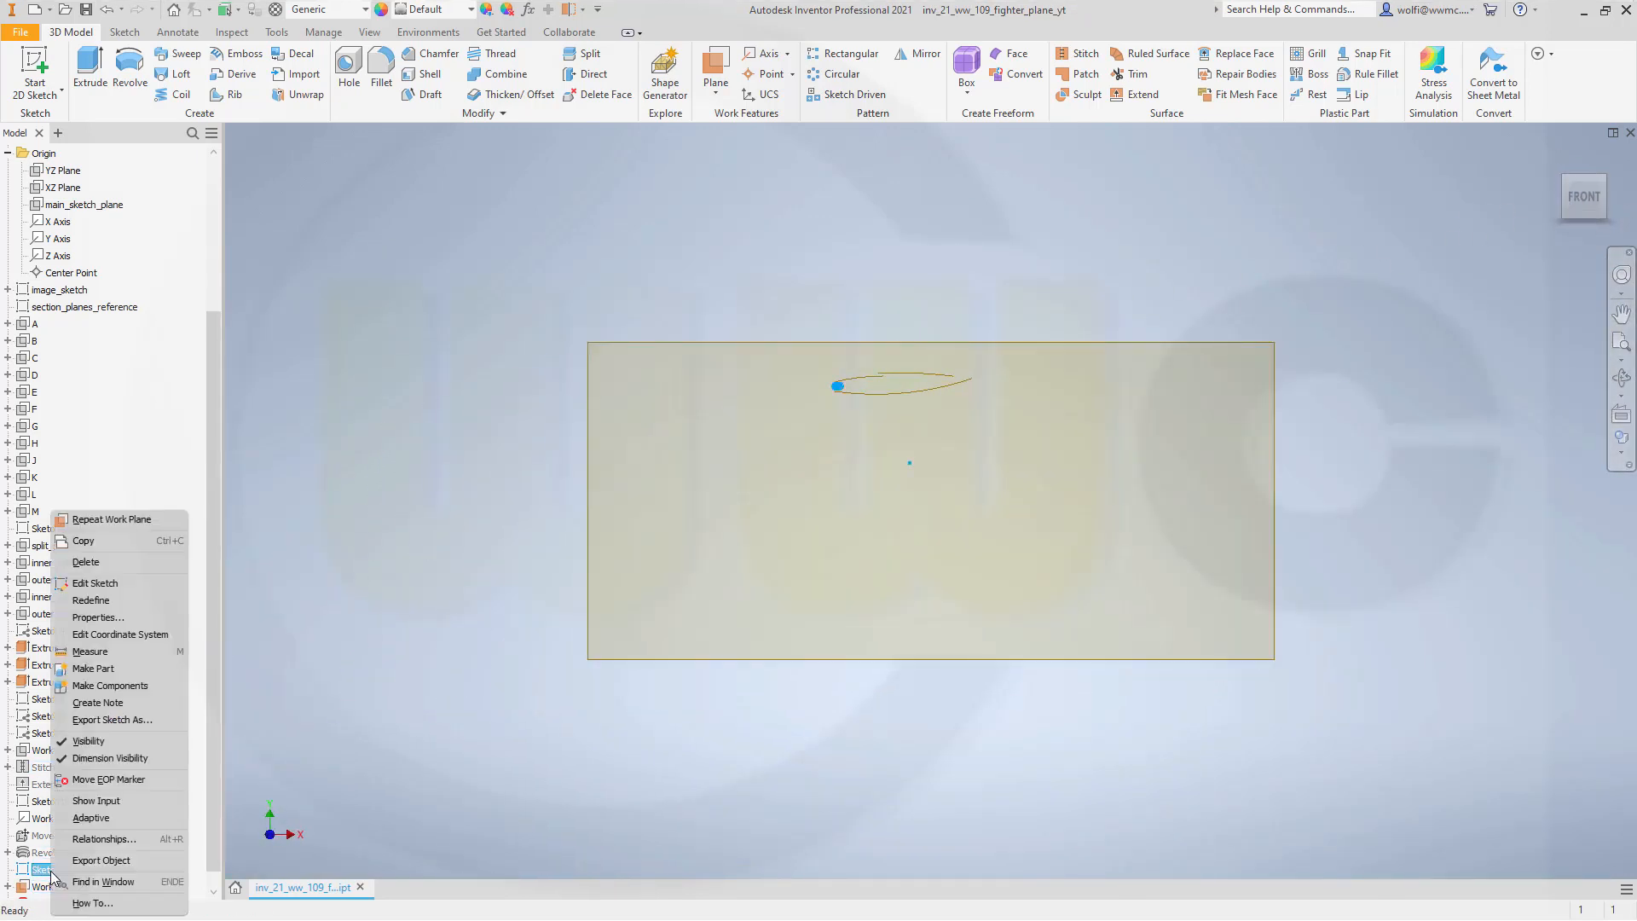
{"action": "left_click", "coordinate": [109, 542]}
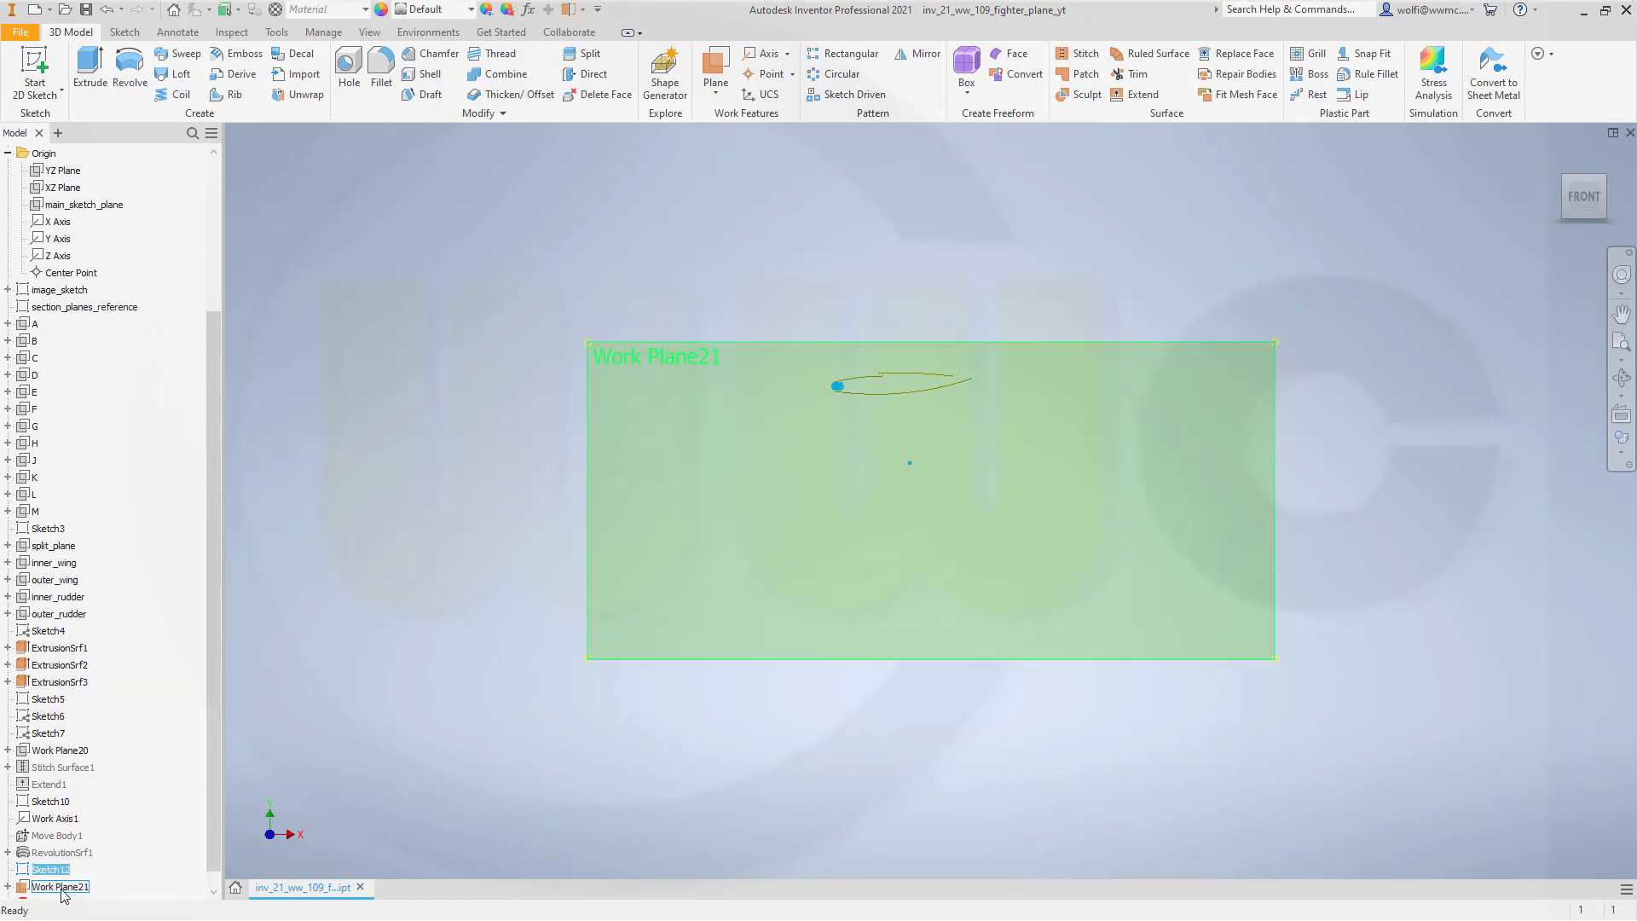
{"action": "right_click", "coordinate": [45, 871]}
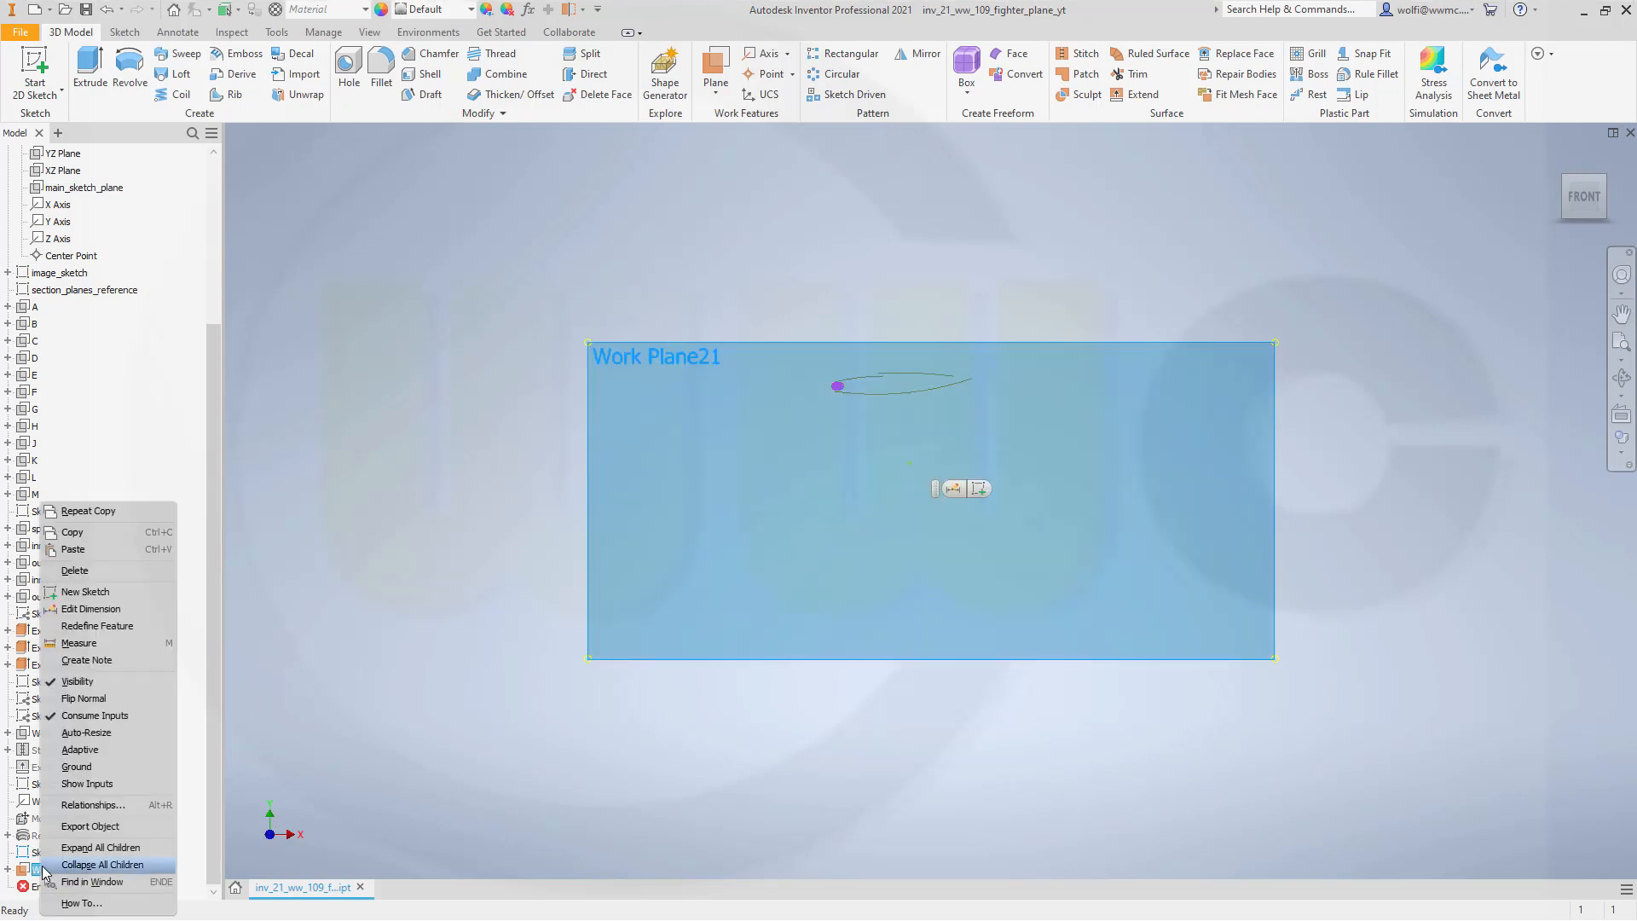
{"action": "left_click", "coordinate": [84, 549]}
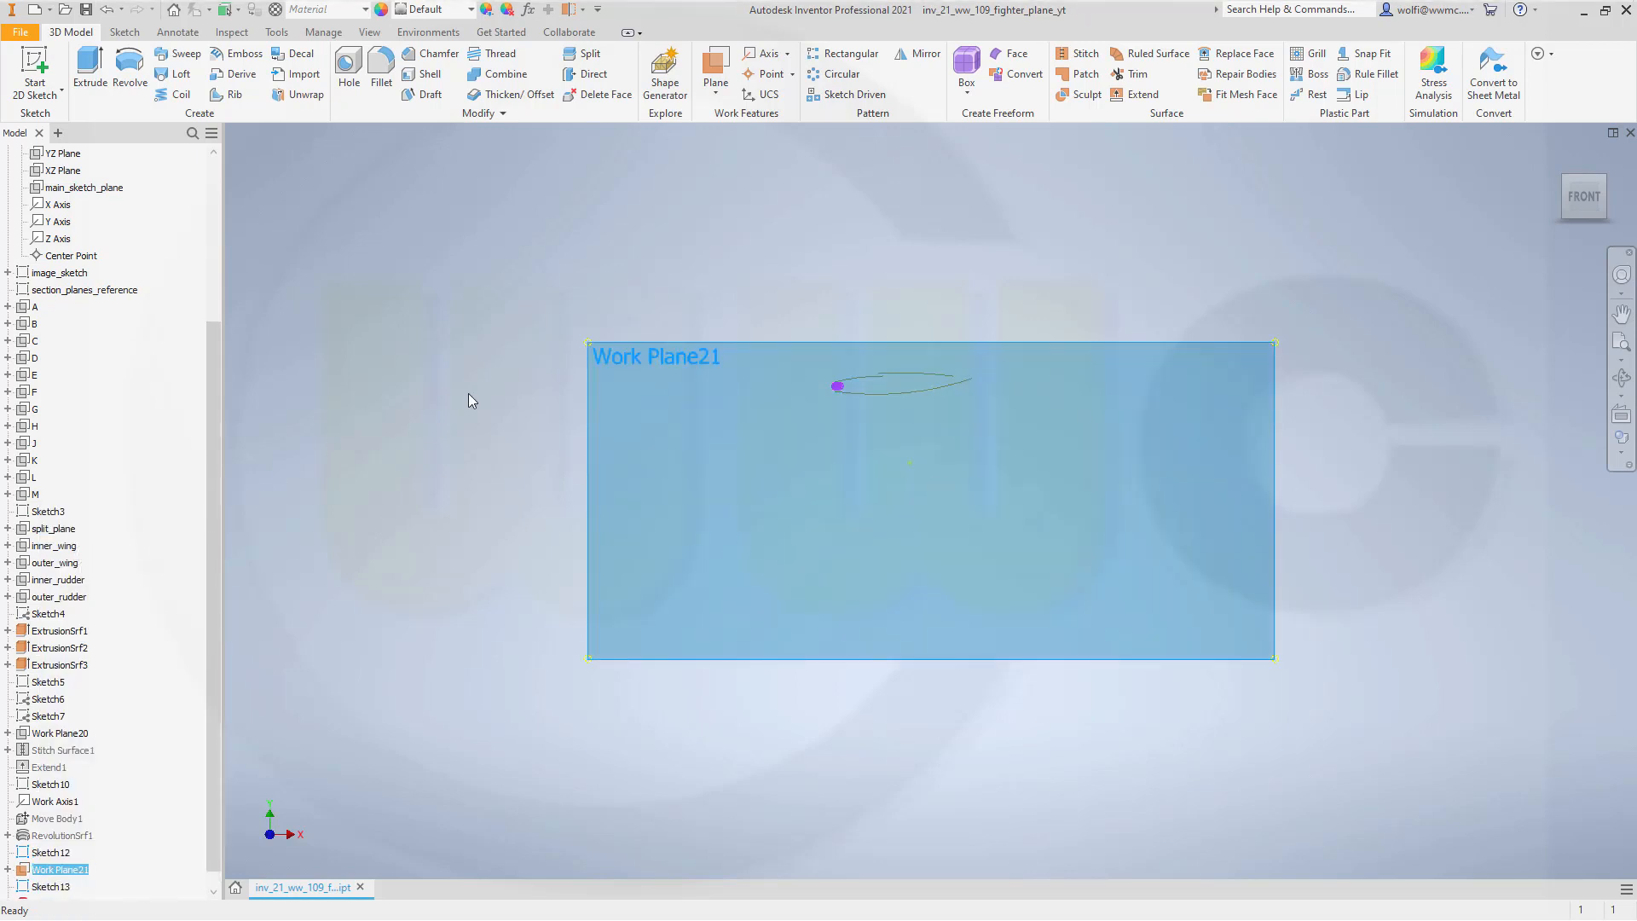
{"action": "left_click", "coordinate": [481, 399]}
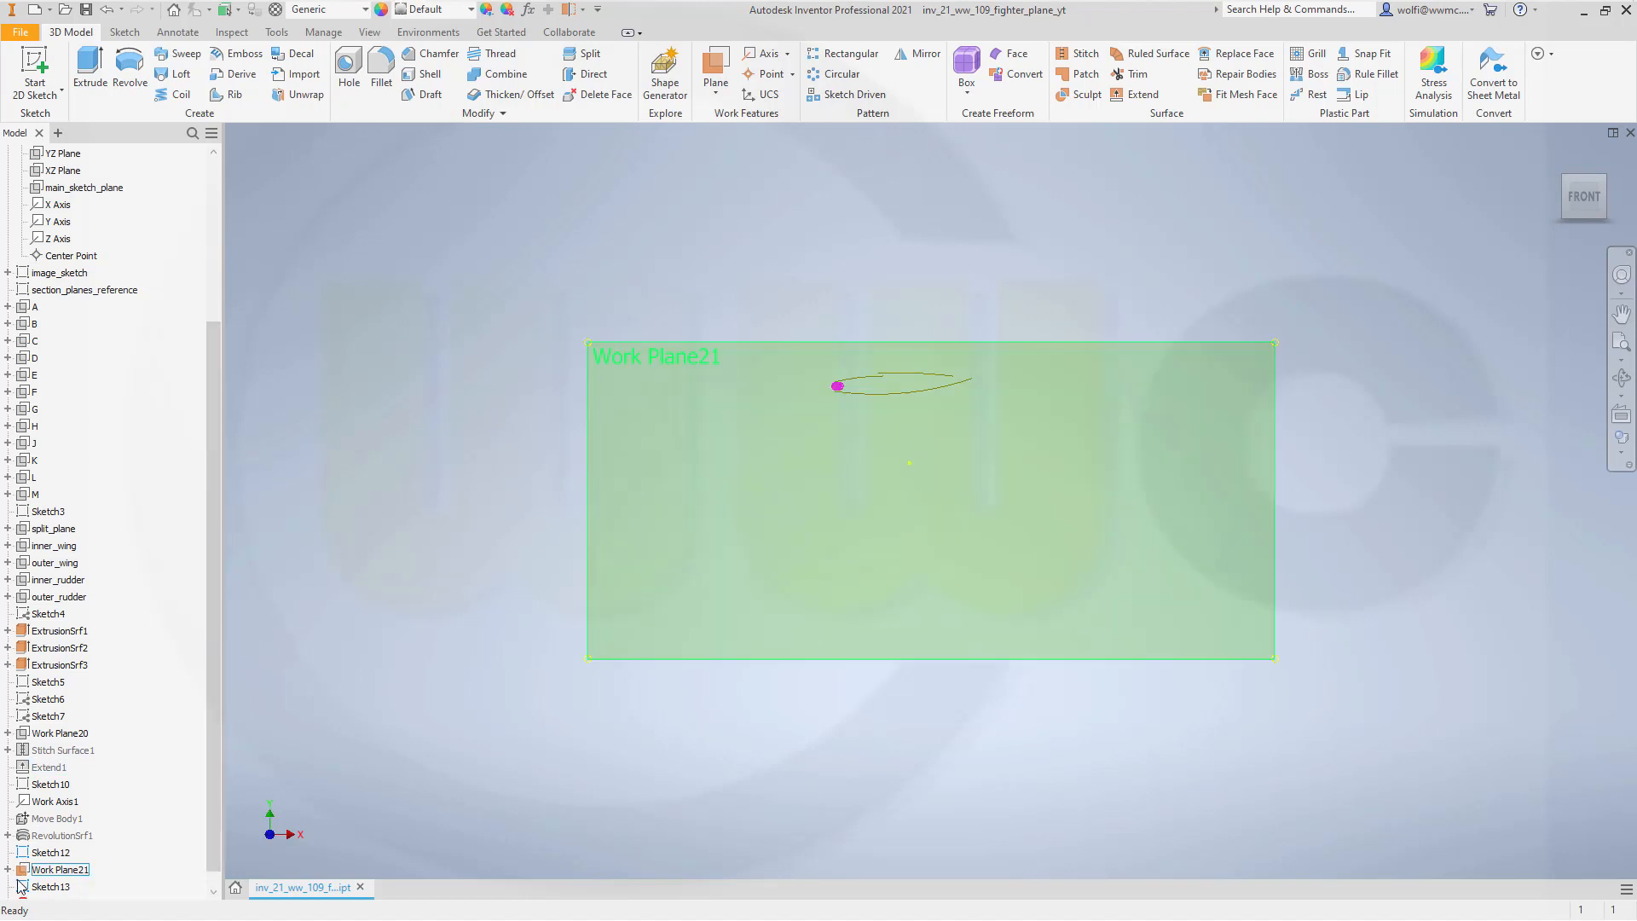
Edit the pasted Sketch13 and place a sketch point at the midpoint of the airfoil's dashed chord line.
{"action": "double_click", "coordinate": [46, 887]}
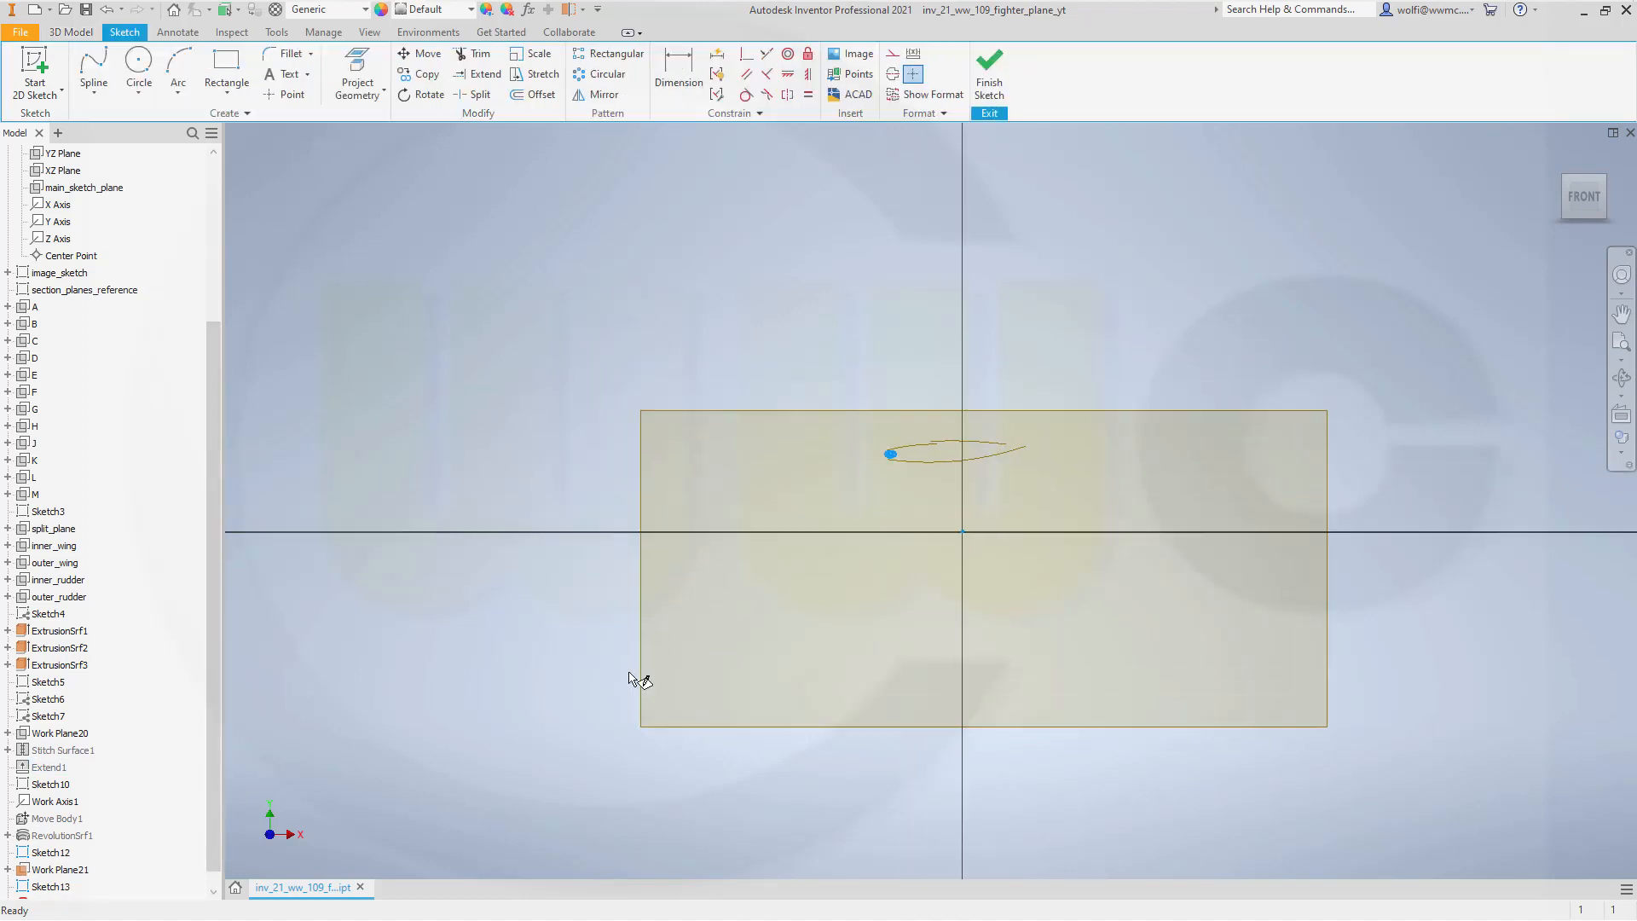
{"action": "scroll", "coordinate": [923, 460], "scroll_direction": "up", "scroll_amount": 5}
{"action": "scroll", "coordinate": [791, 505], "scroll_direction": "down", "scroll_amount": 5}
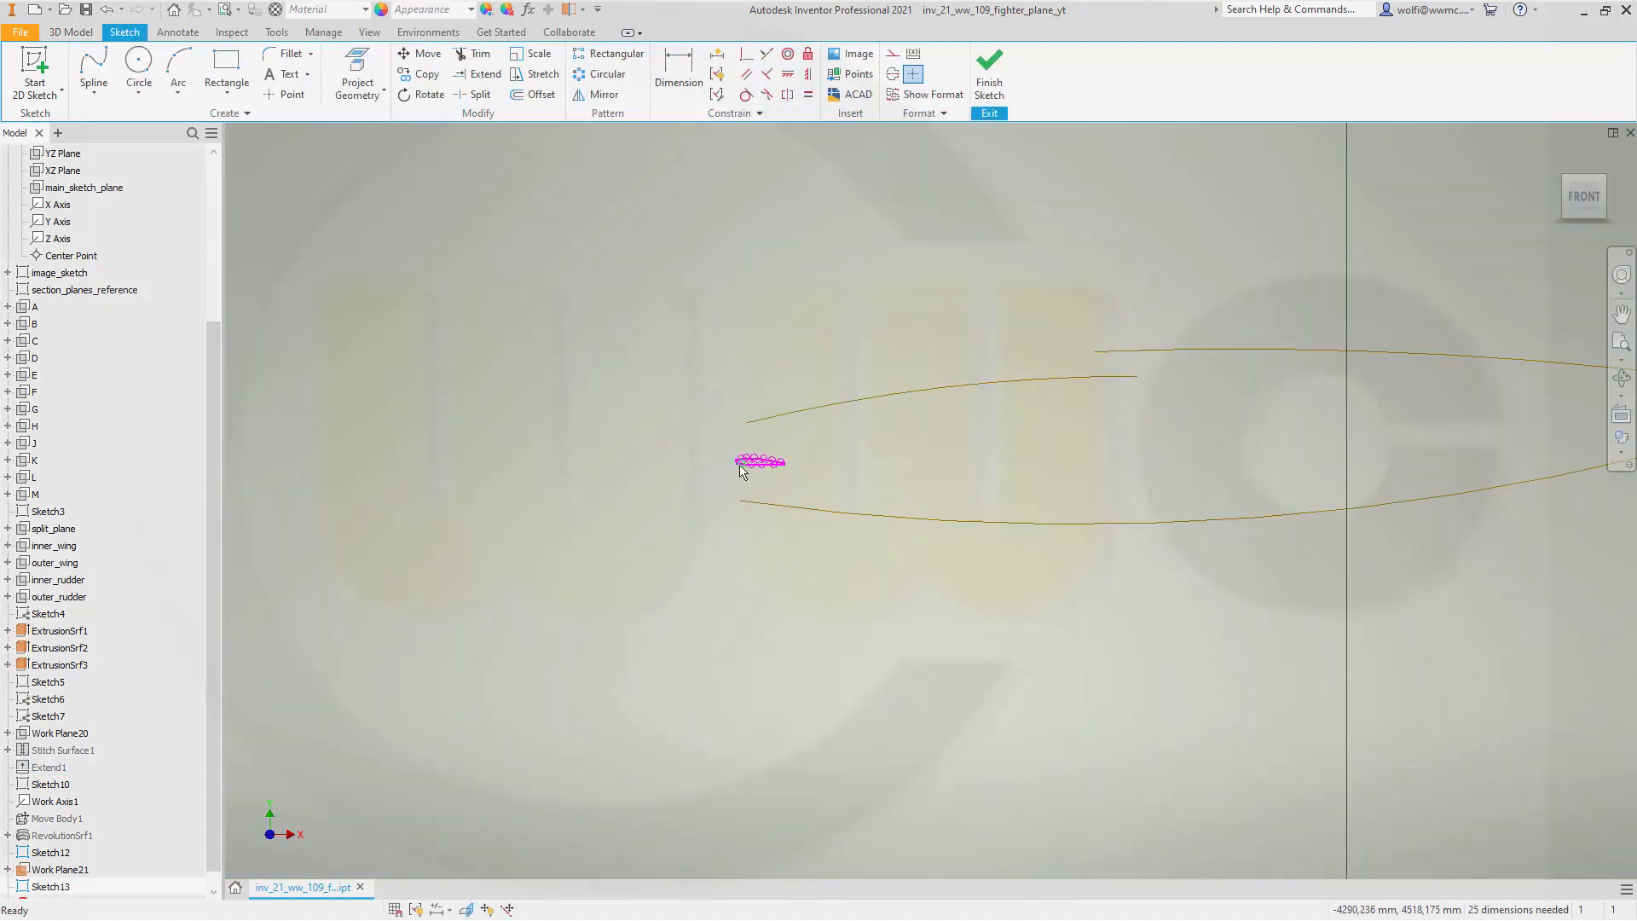
{"action": "scroll", "coordinate": [1157, 303], "scroll_direction": "up", "scroll_amount": 3}
{"action": "scroll", "coordinate": [1128, 313], "scroll_direction": "down", "scroll_amount": 3}
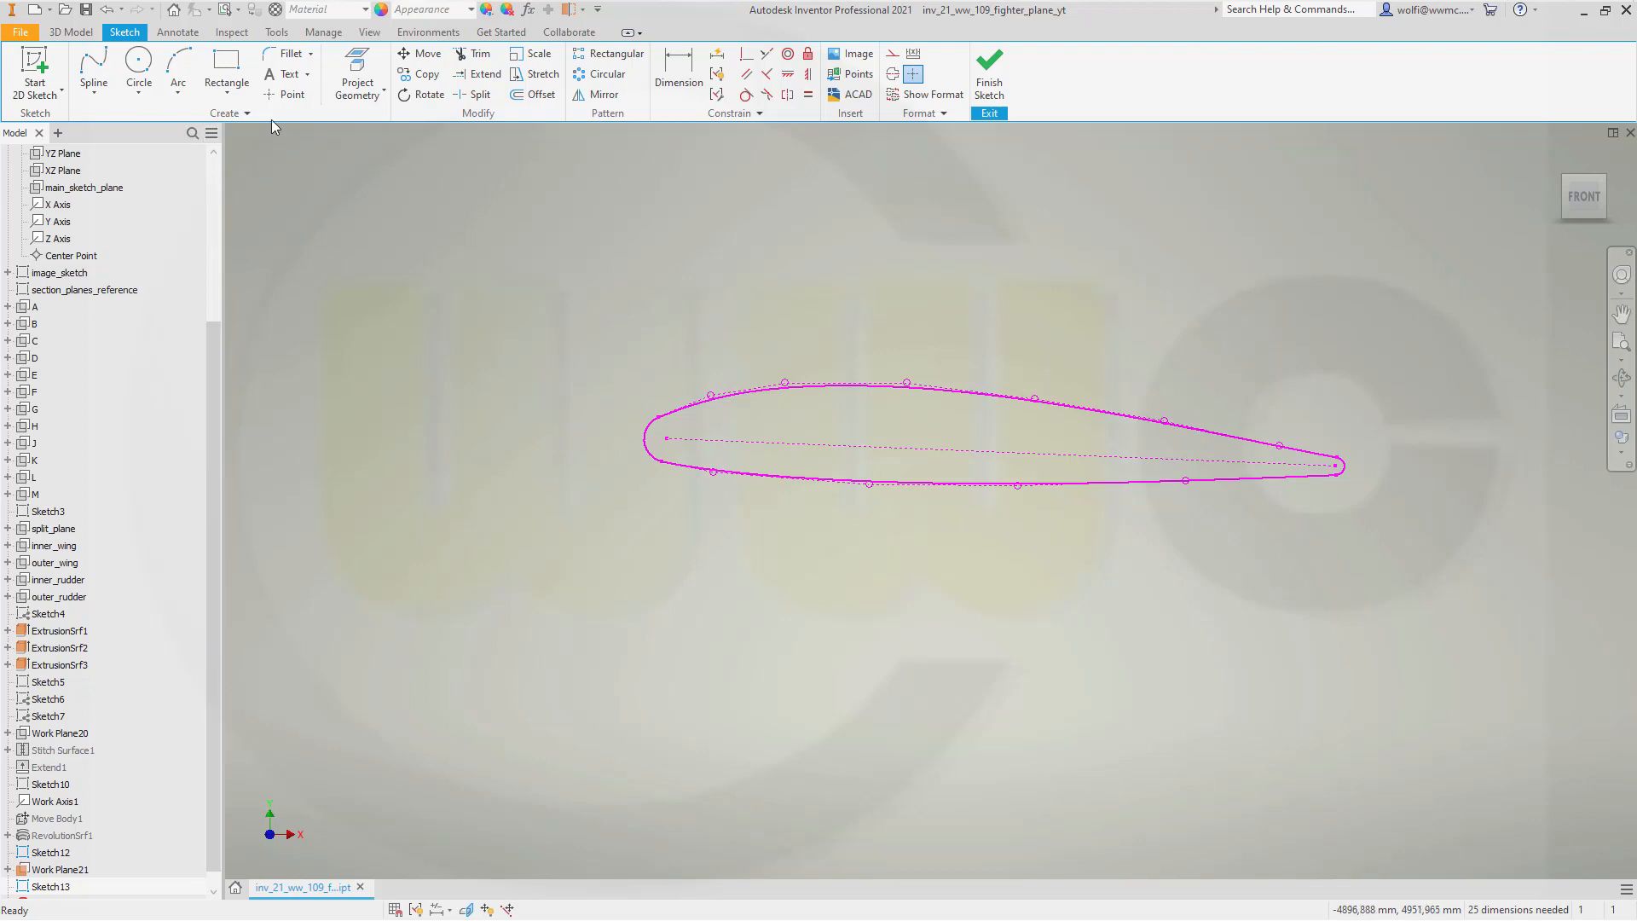
{"action": "left_click", "coordinate": [283, 94]}
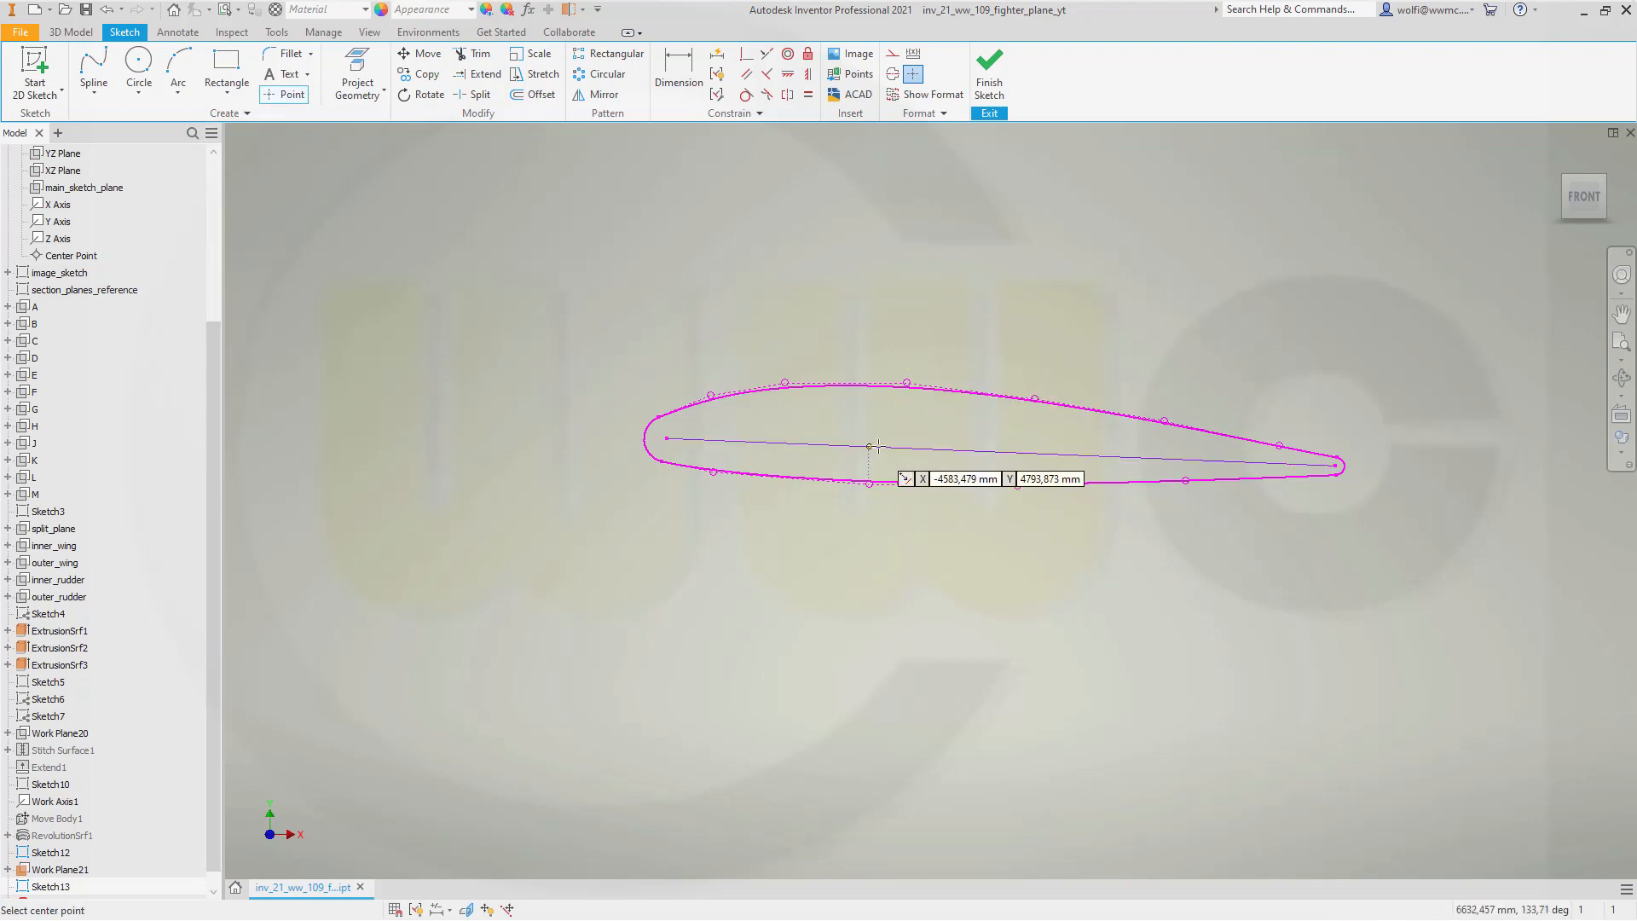
{"action": "left_click", "coordinate": [1001, 453]}
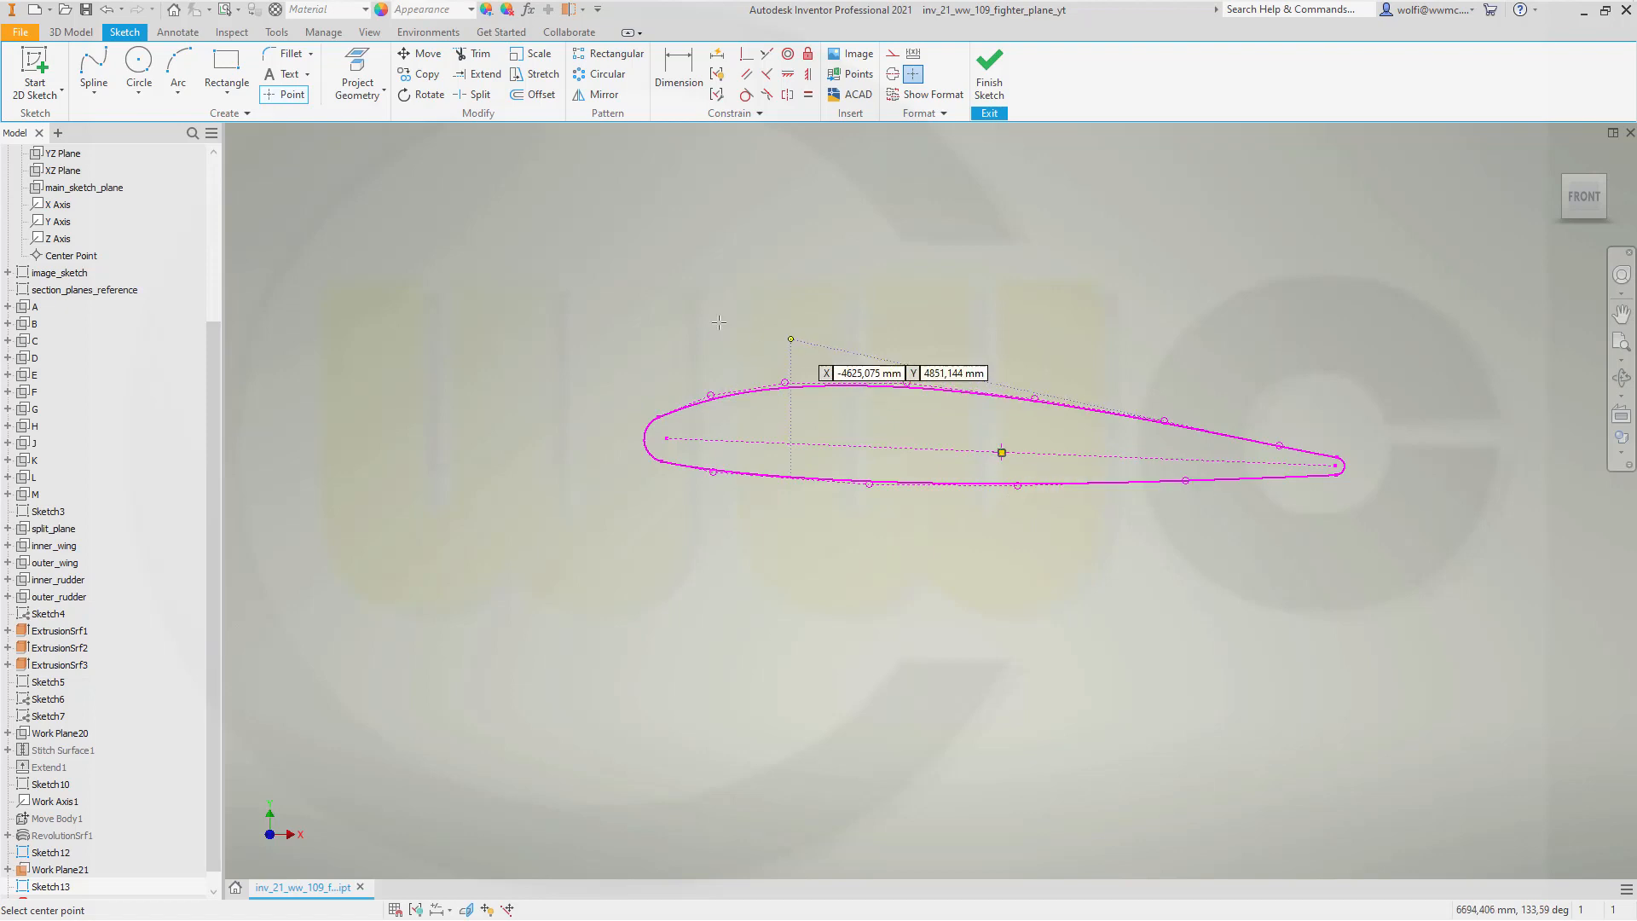
{"action": "key", "text": "Escape"}
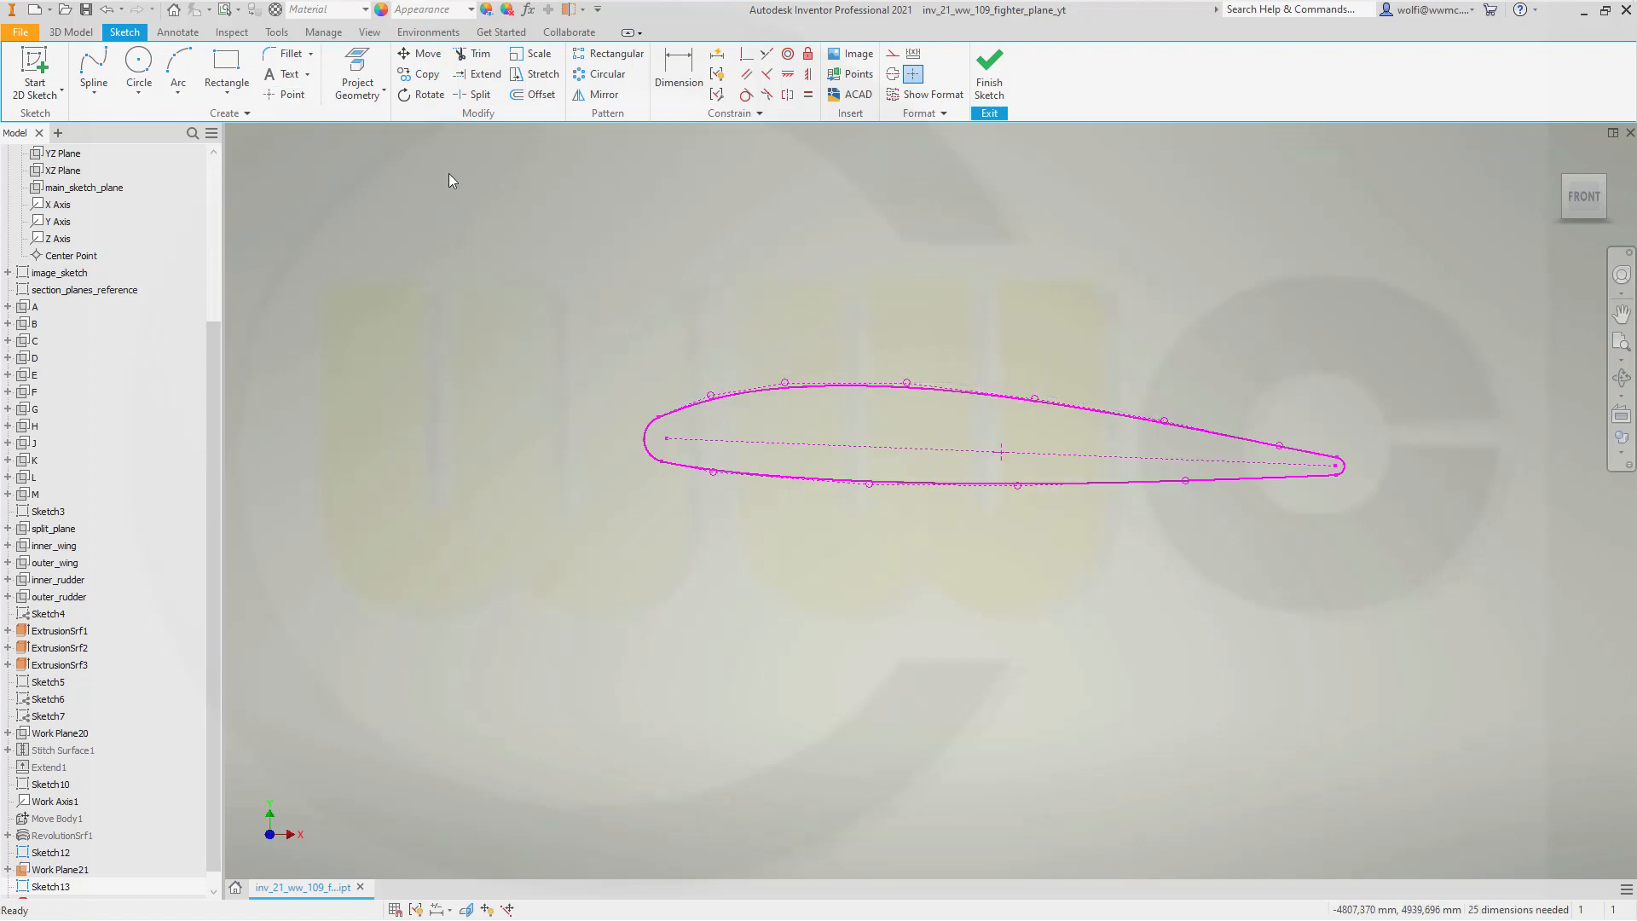
Scale the whole Sketch13 airfoil profile by a factor of 0,5 about the chord midpoint.
{"action": "left_click", "coordinate": [535, 58]}
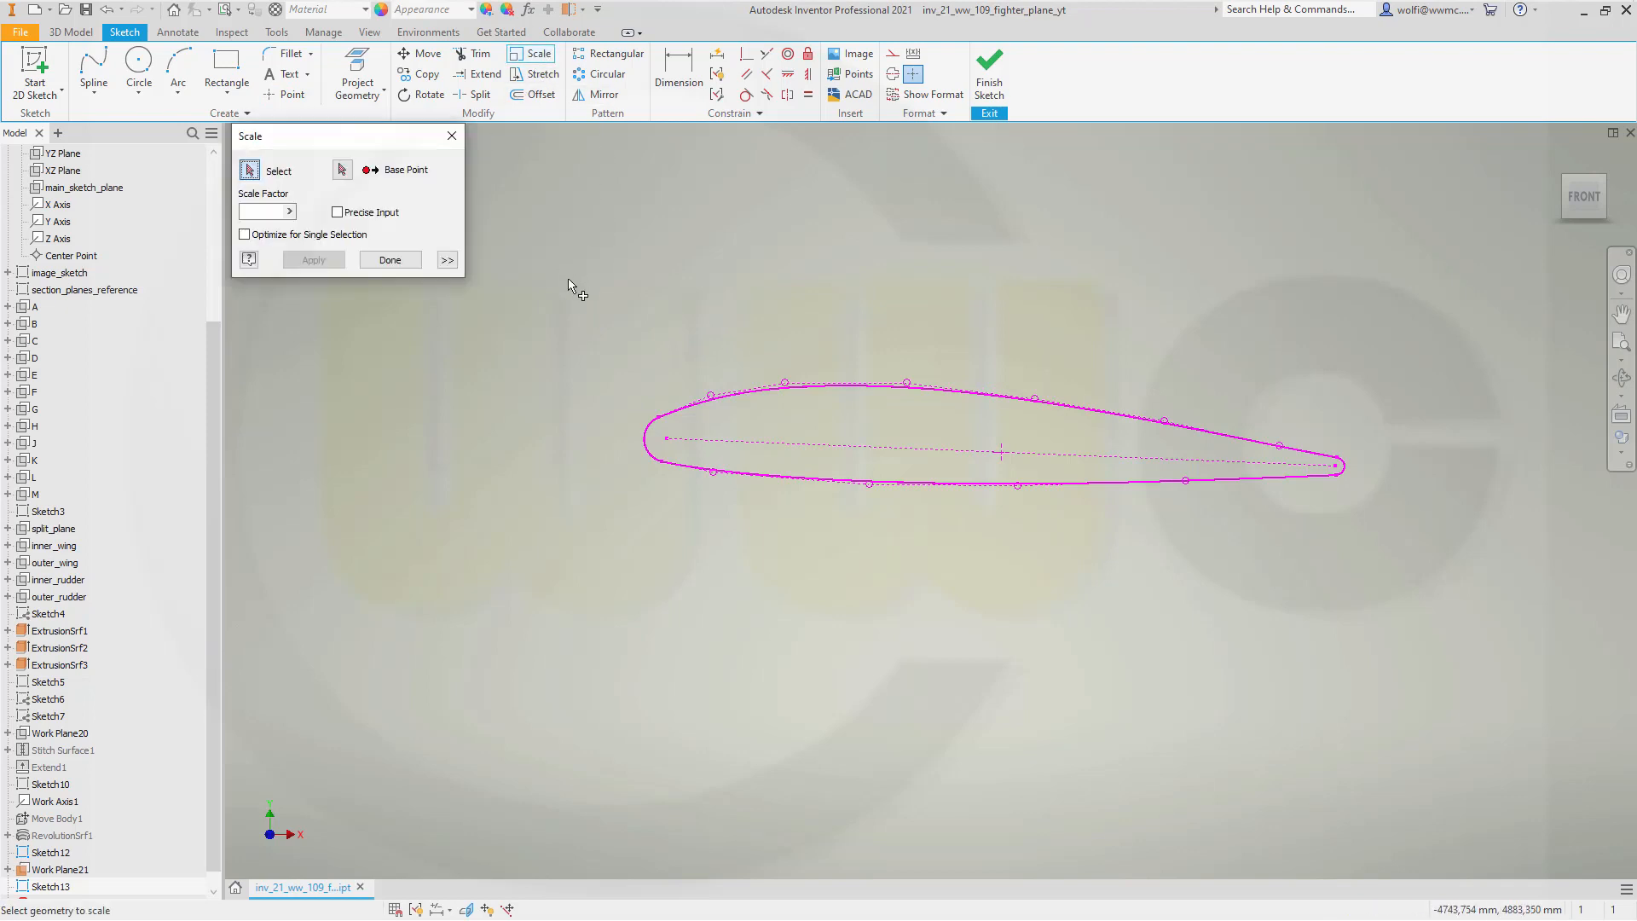
{"action": "left_click_drag", "start_coordinate": [569, 284], "coordinate": [1470, 571]}
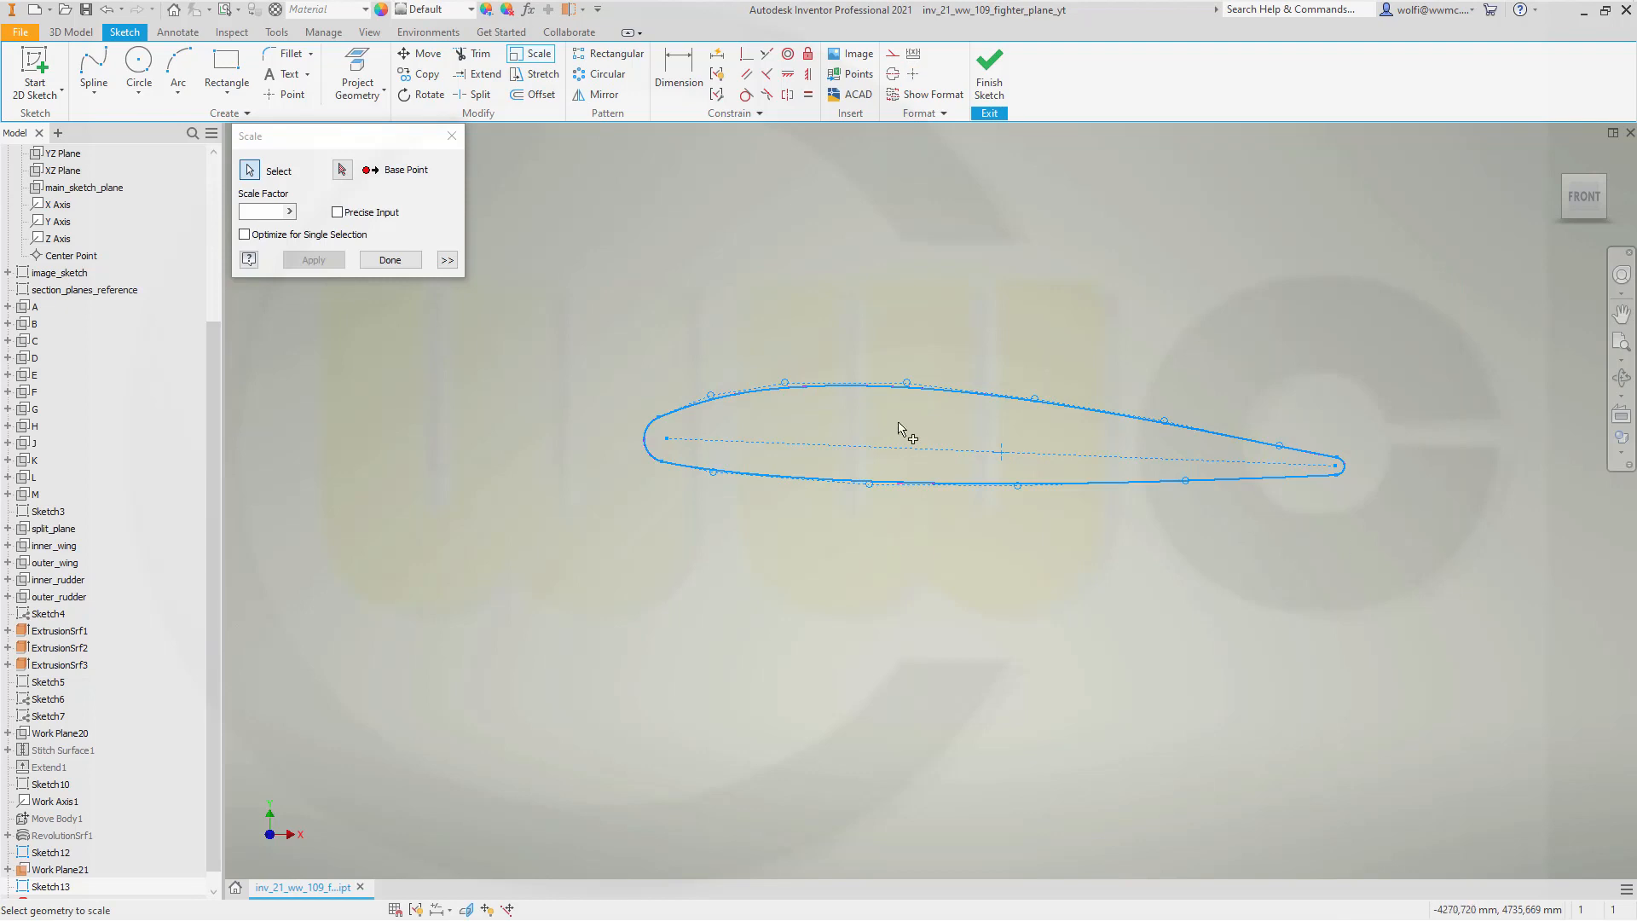
{"action": "left_click", "coordinate": [342, 170]}
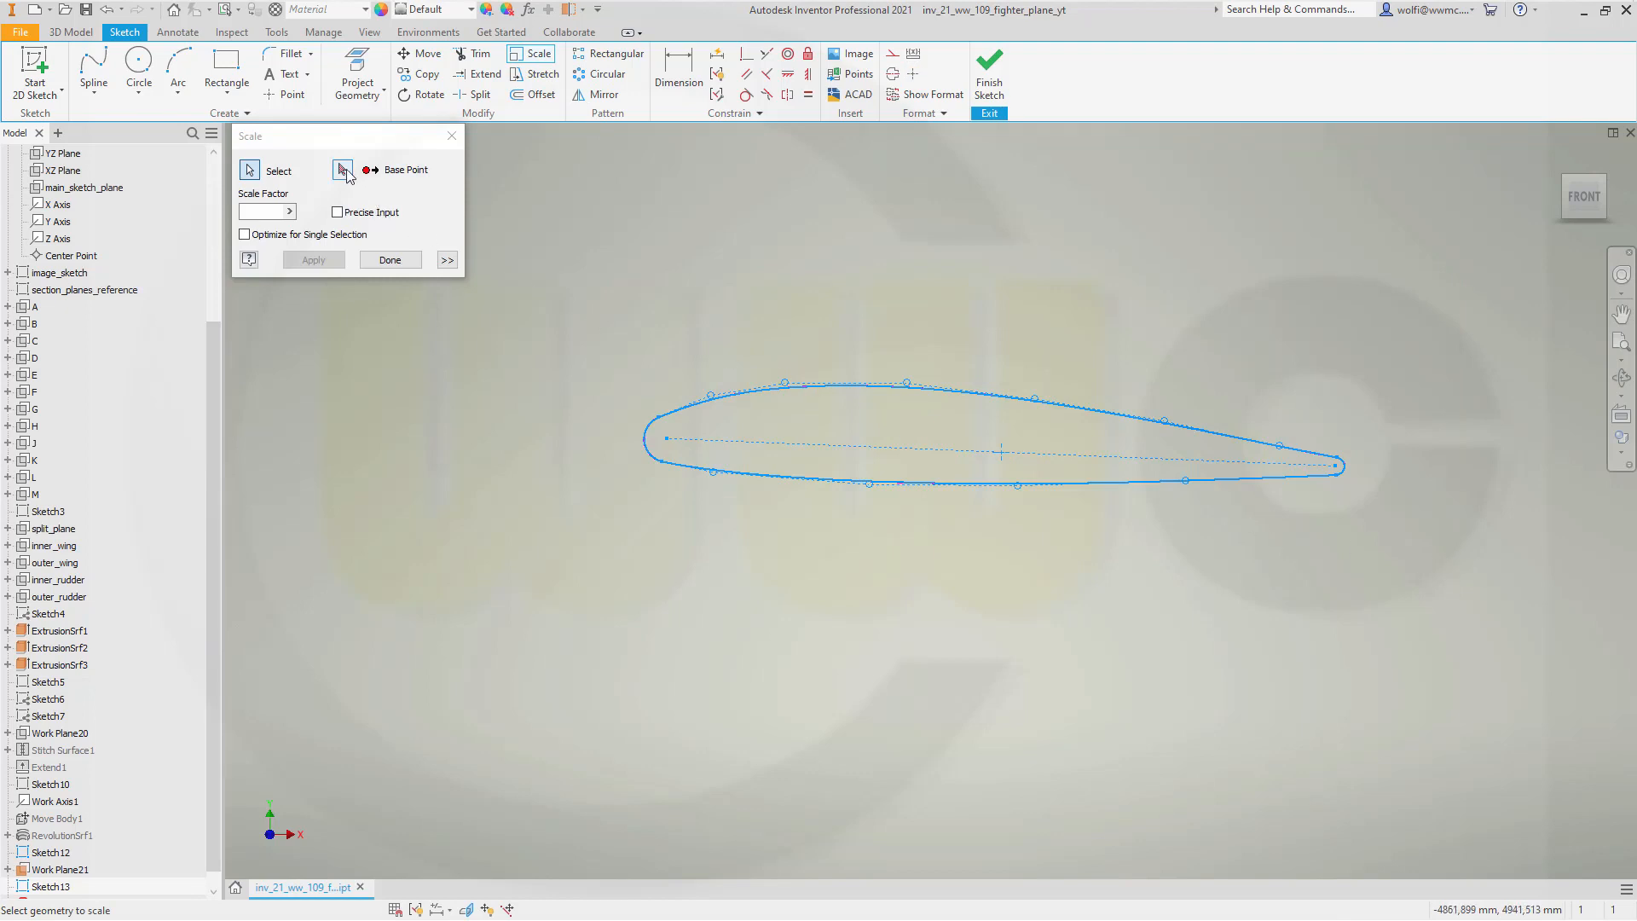
{"action": "left_click", "coordinate": [1001, 451]}
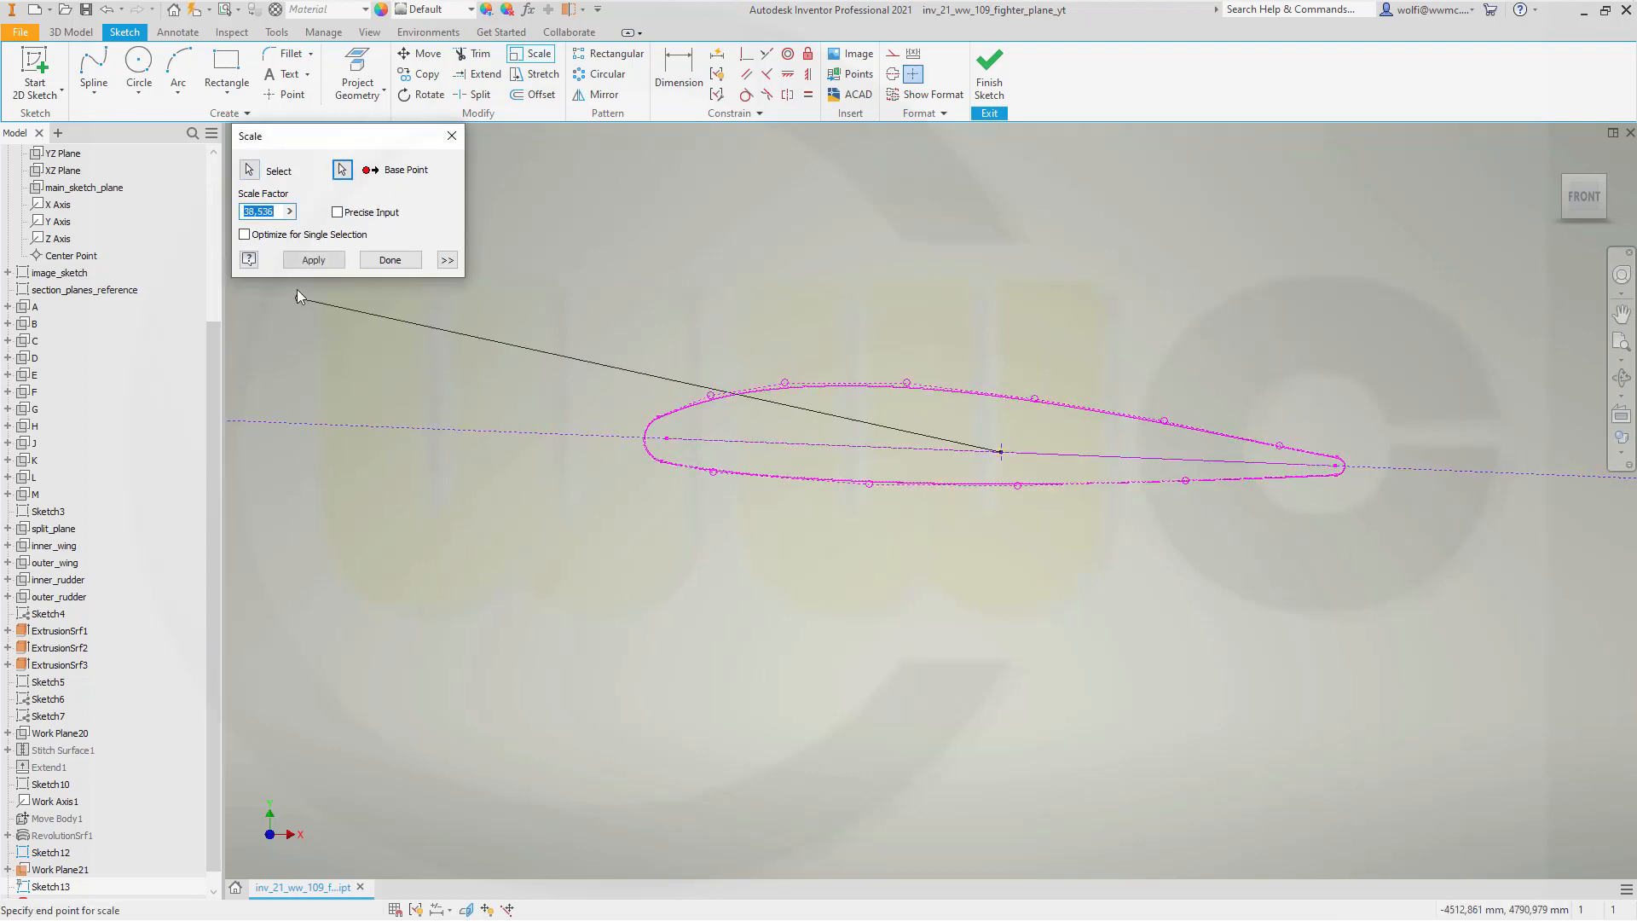
{"action": "type", "text": "0"}
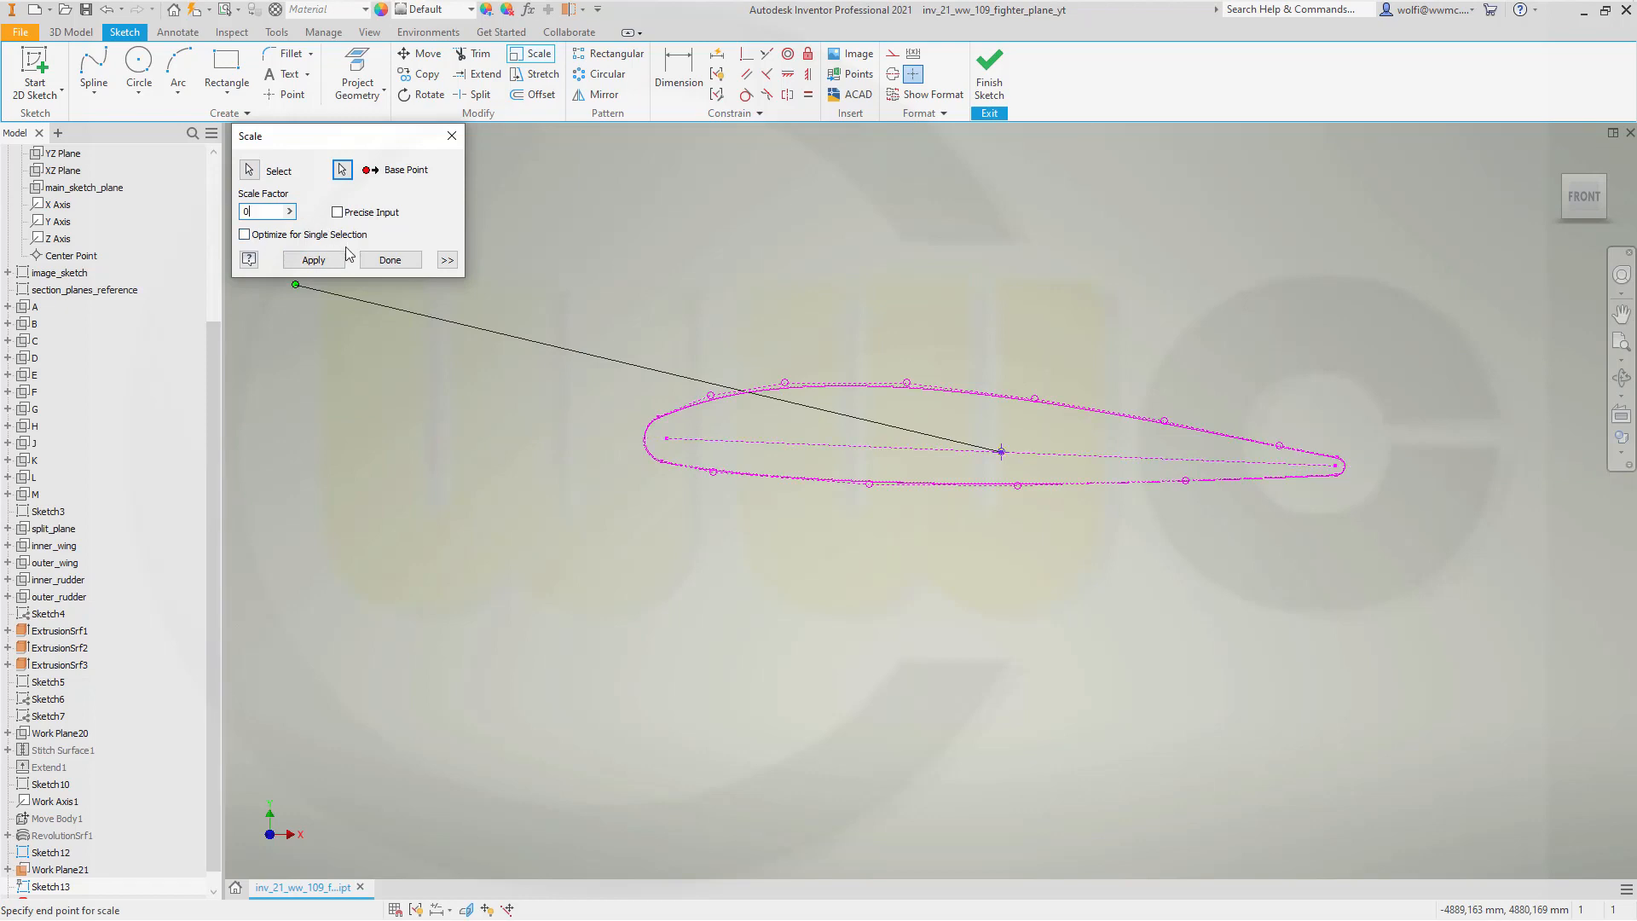
{"action": "type", "text": ",5"}
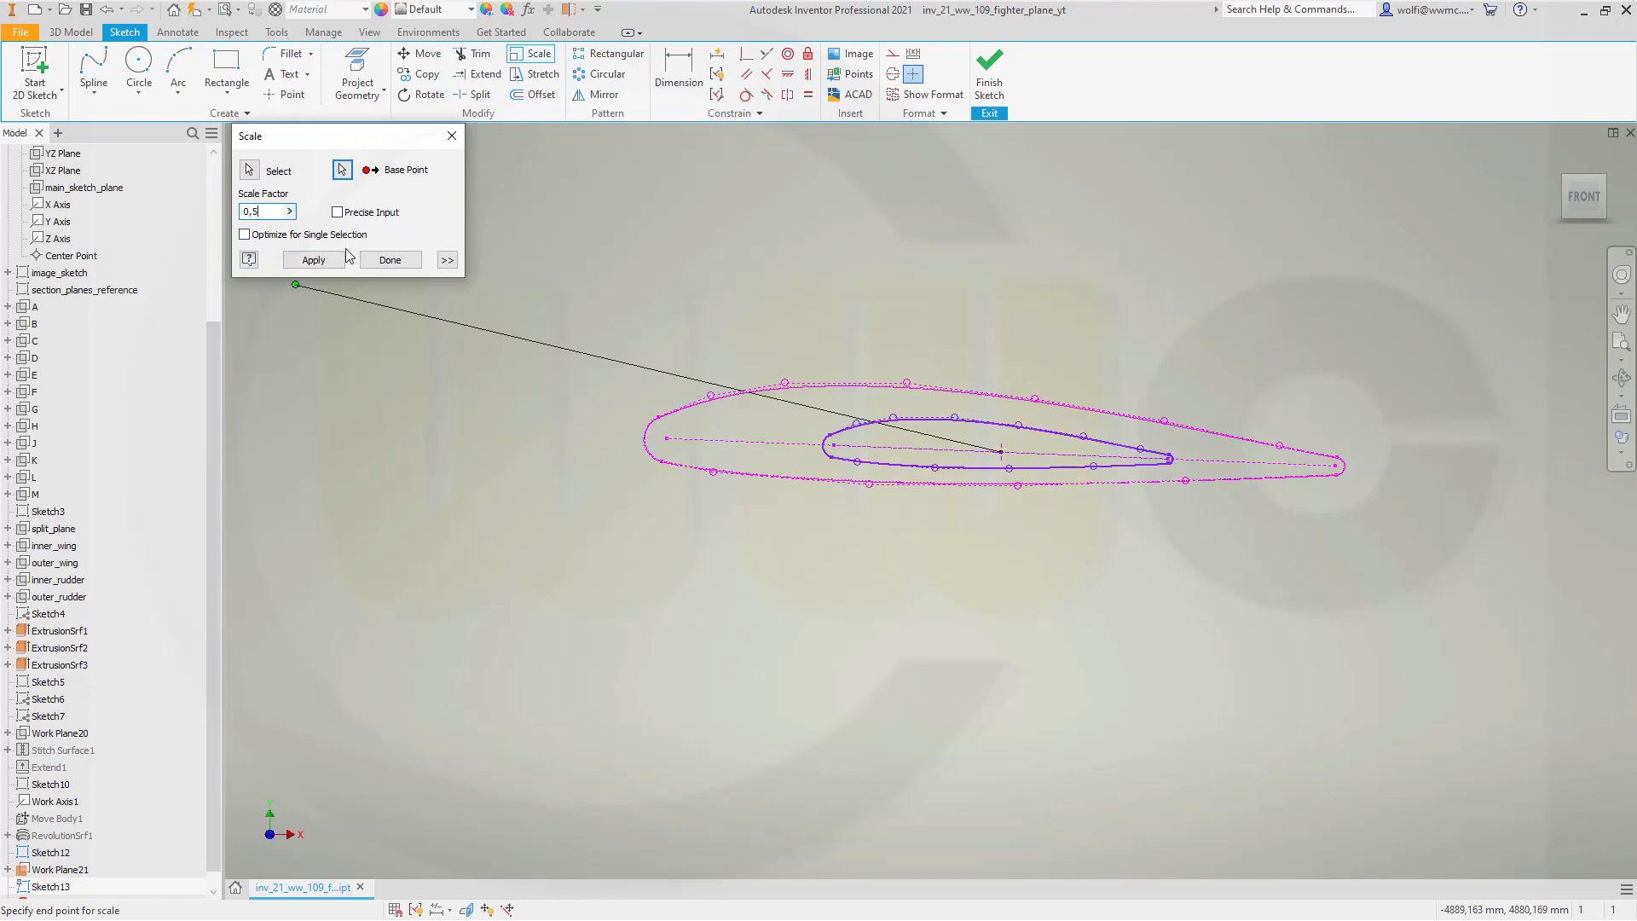
{"action": "left_click", "coordinate": [340, 259]}
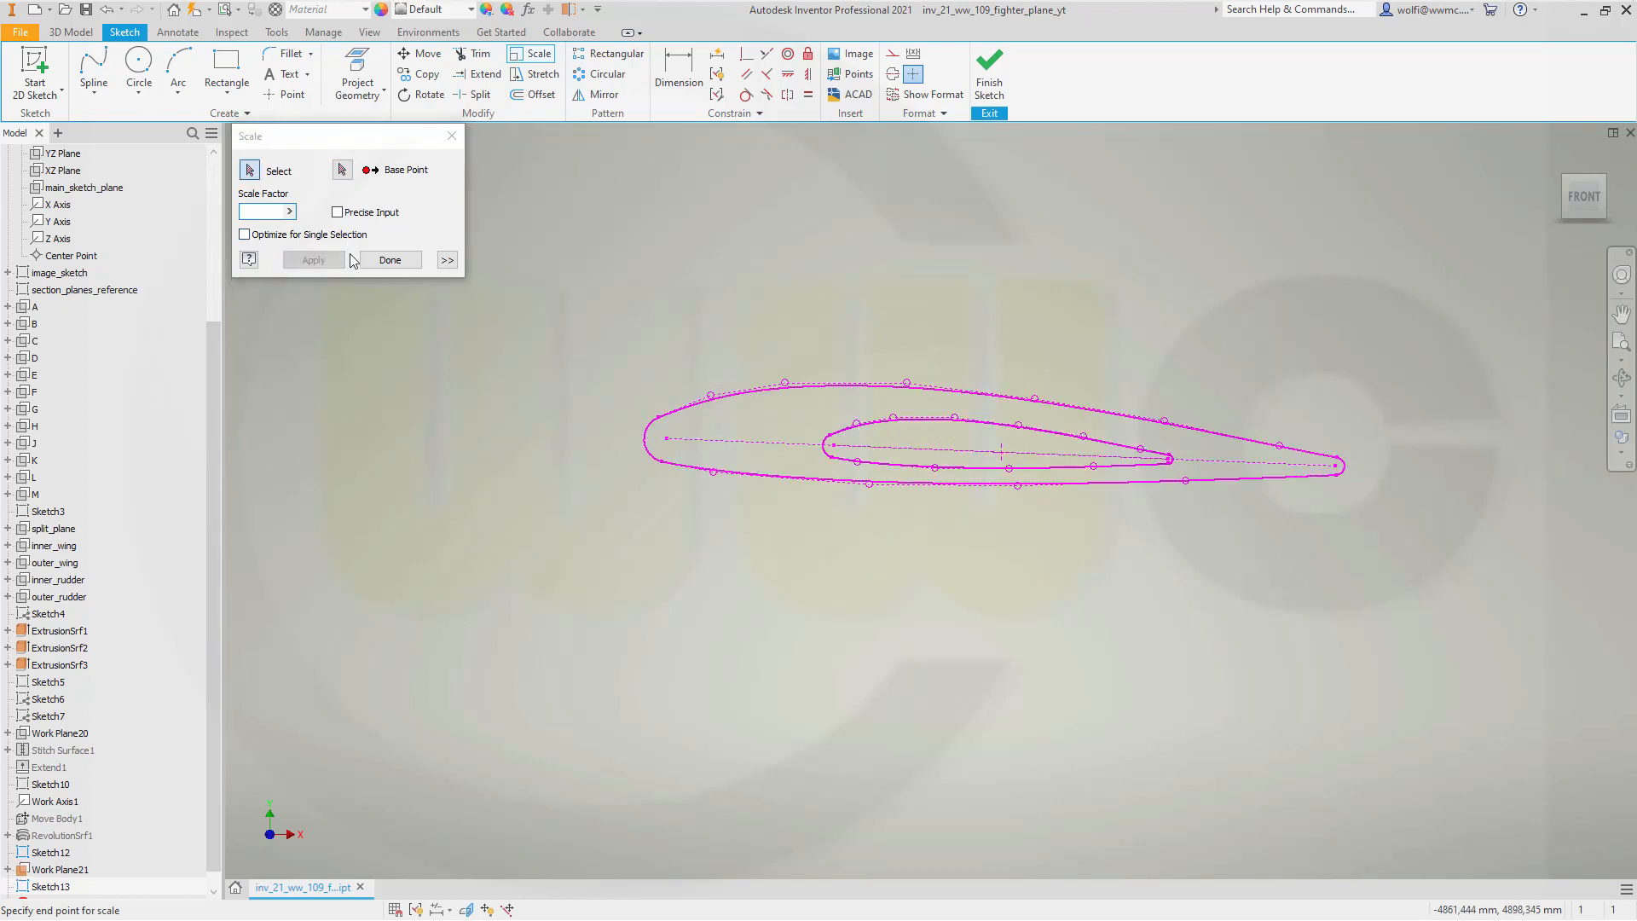
{"action": "left_click", "coordinate": [418, 263]}
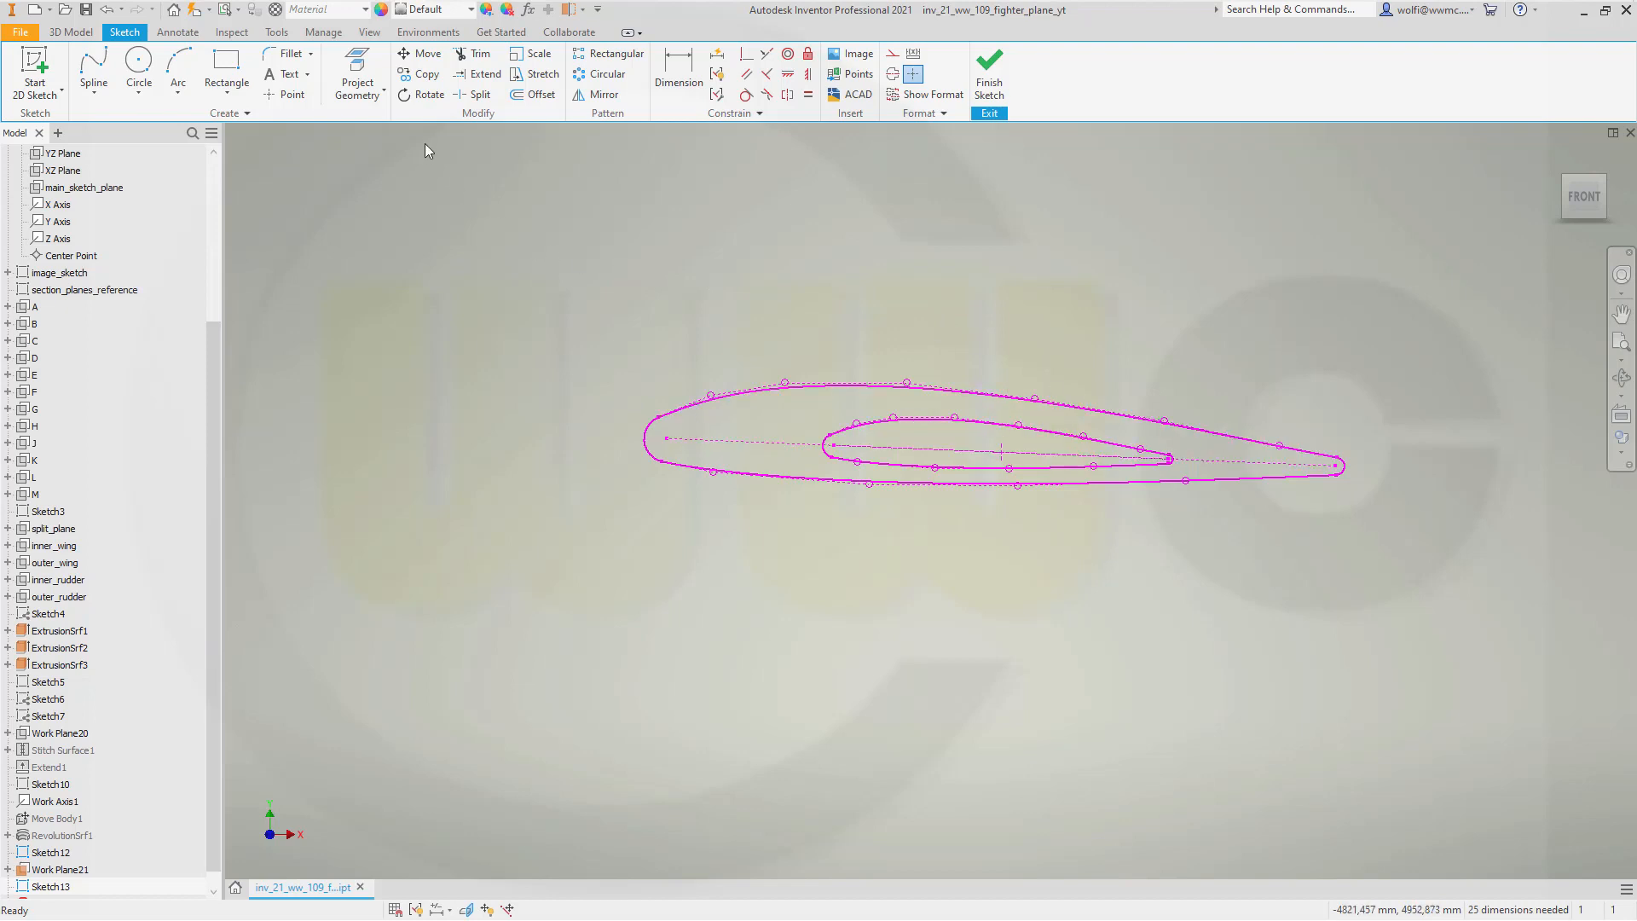
Rotate the Sketch13 airfoil profile by 350 degrees about the chord midpoint, allowing its constraints to other geometry to be removed.
{"action": "left_click", "coordinate": [422, 94]}
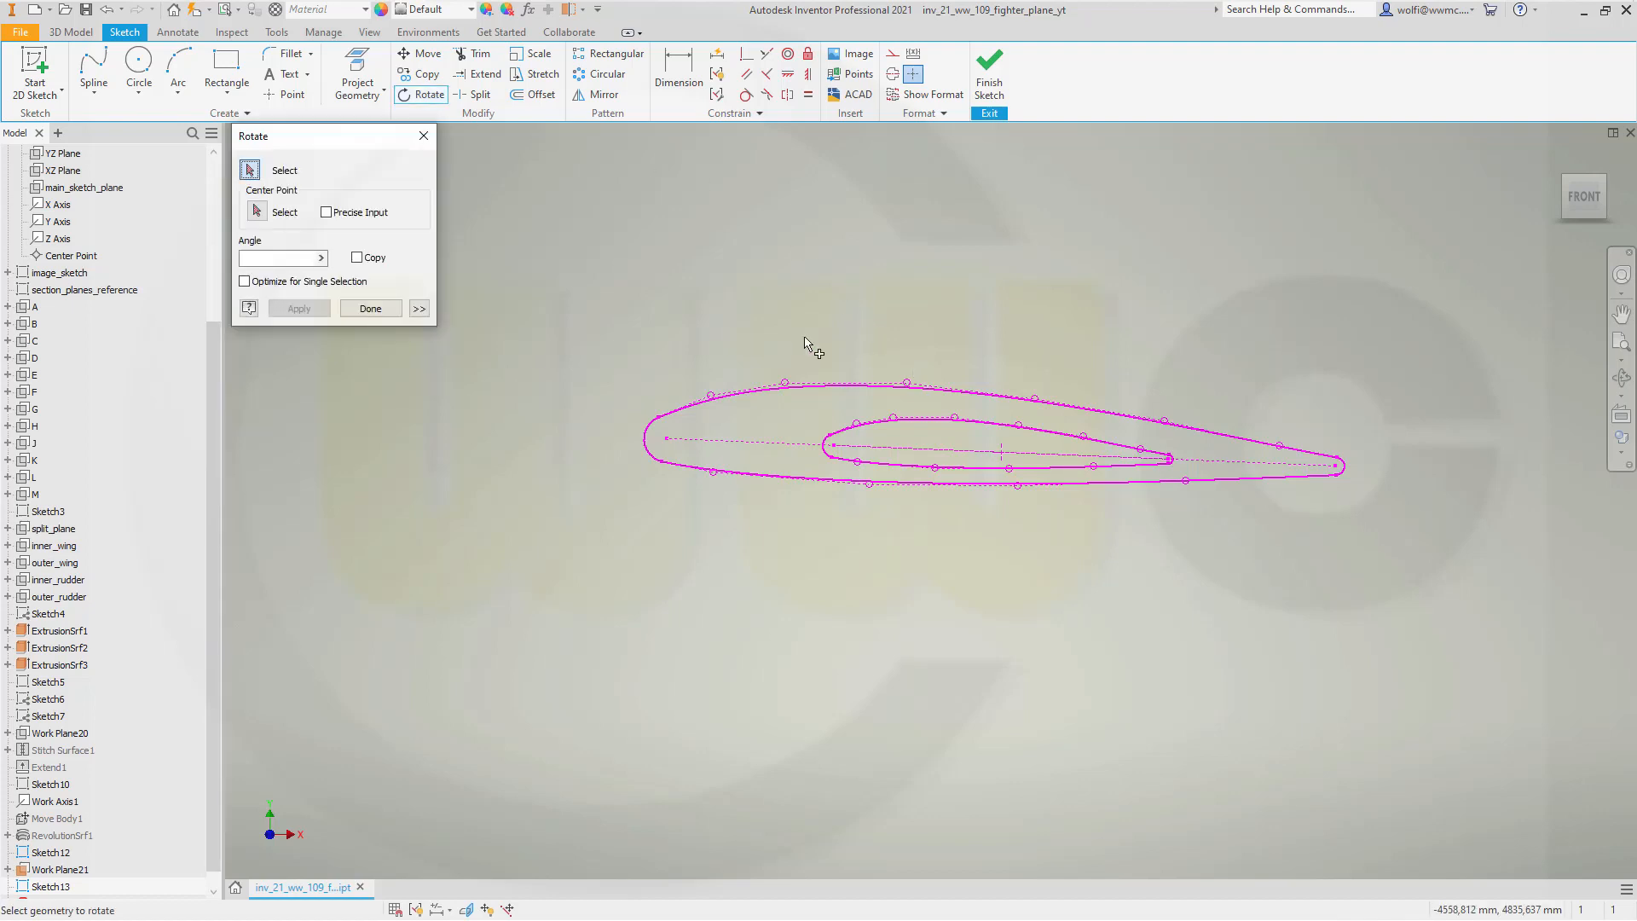
{"action": "left_click_drag", "start_coordinate": [801, 332], "coordinate": [1247, 547]}
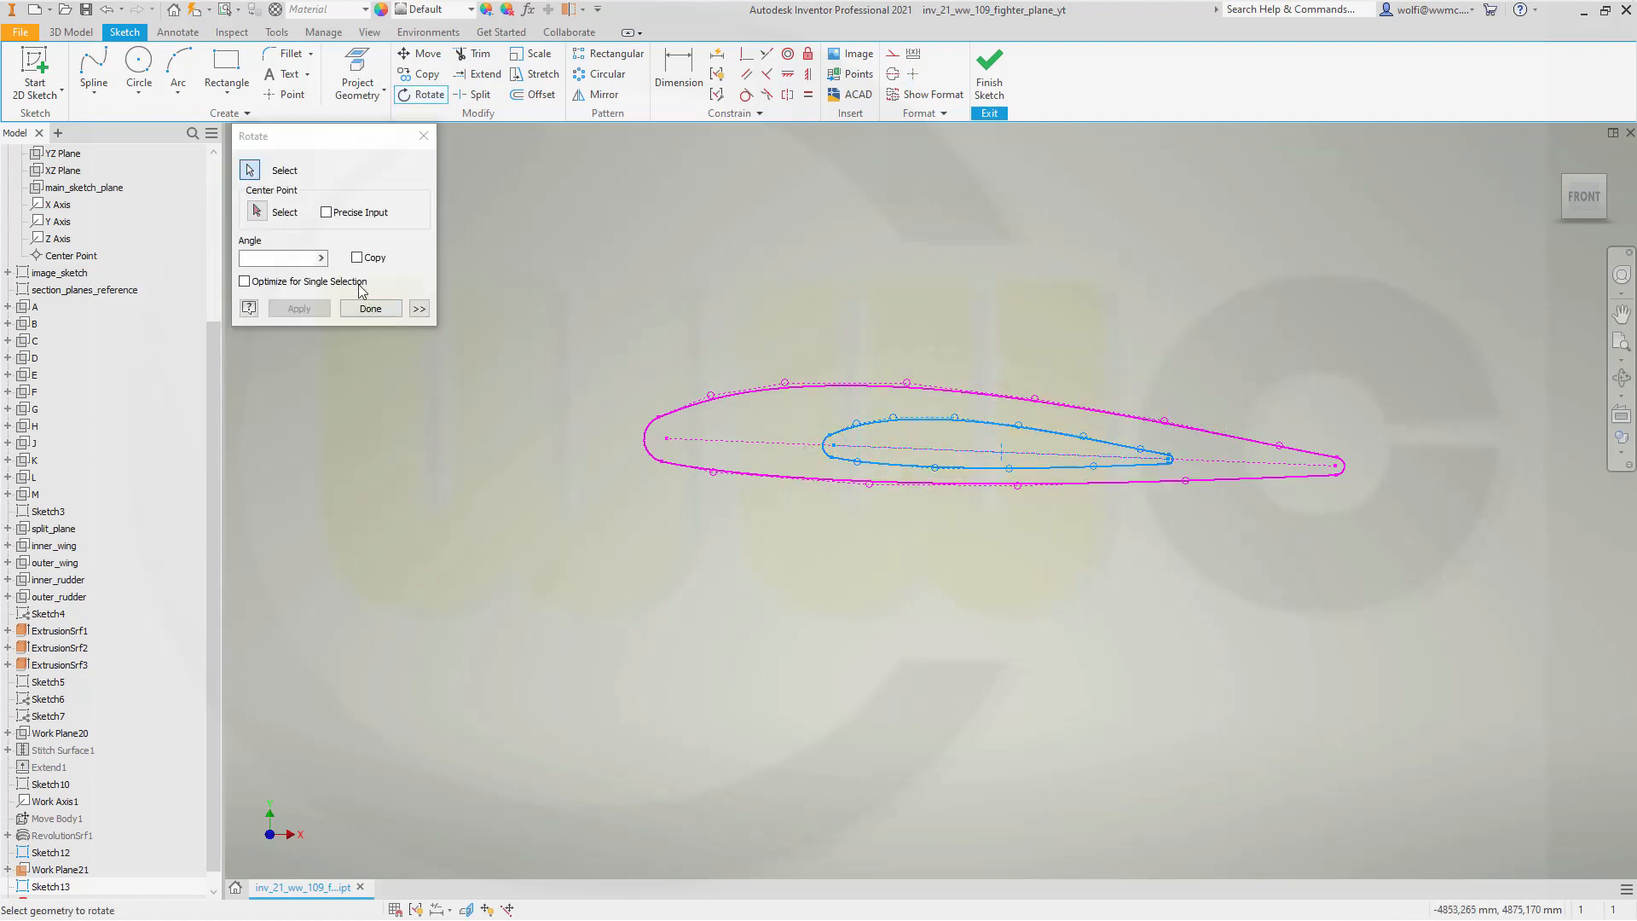
{"action": "left_click", "coordinate": [257, 211]}
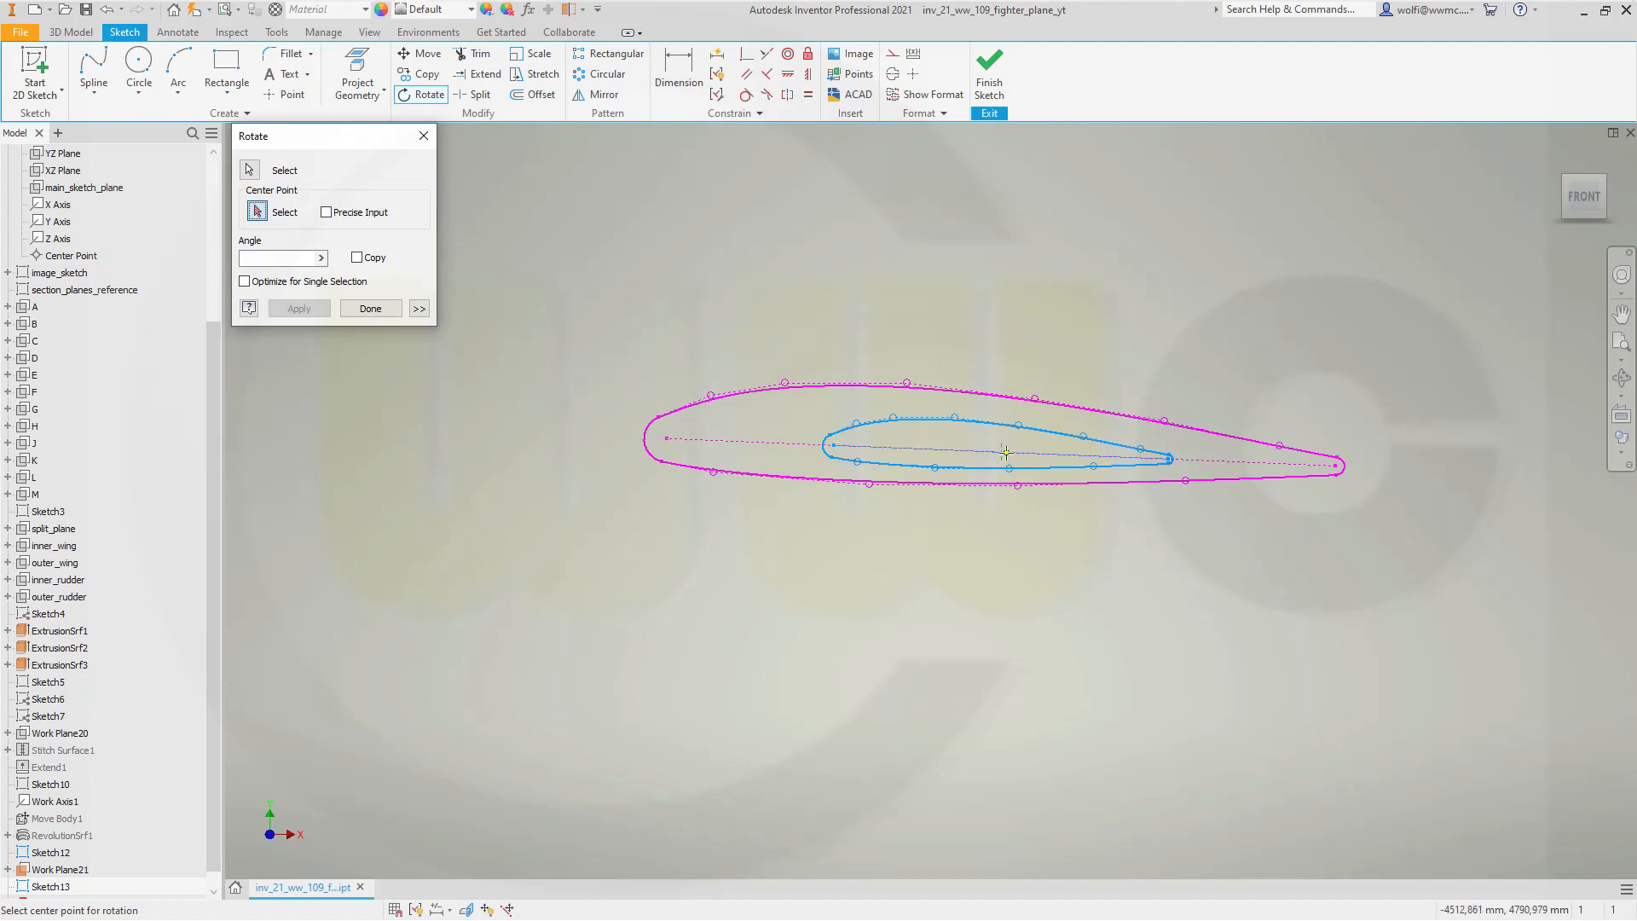
{"action": "left_click", "coordinate": [1001, 453]}
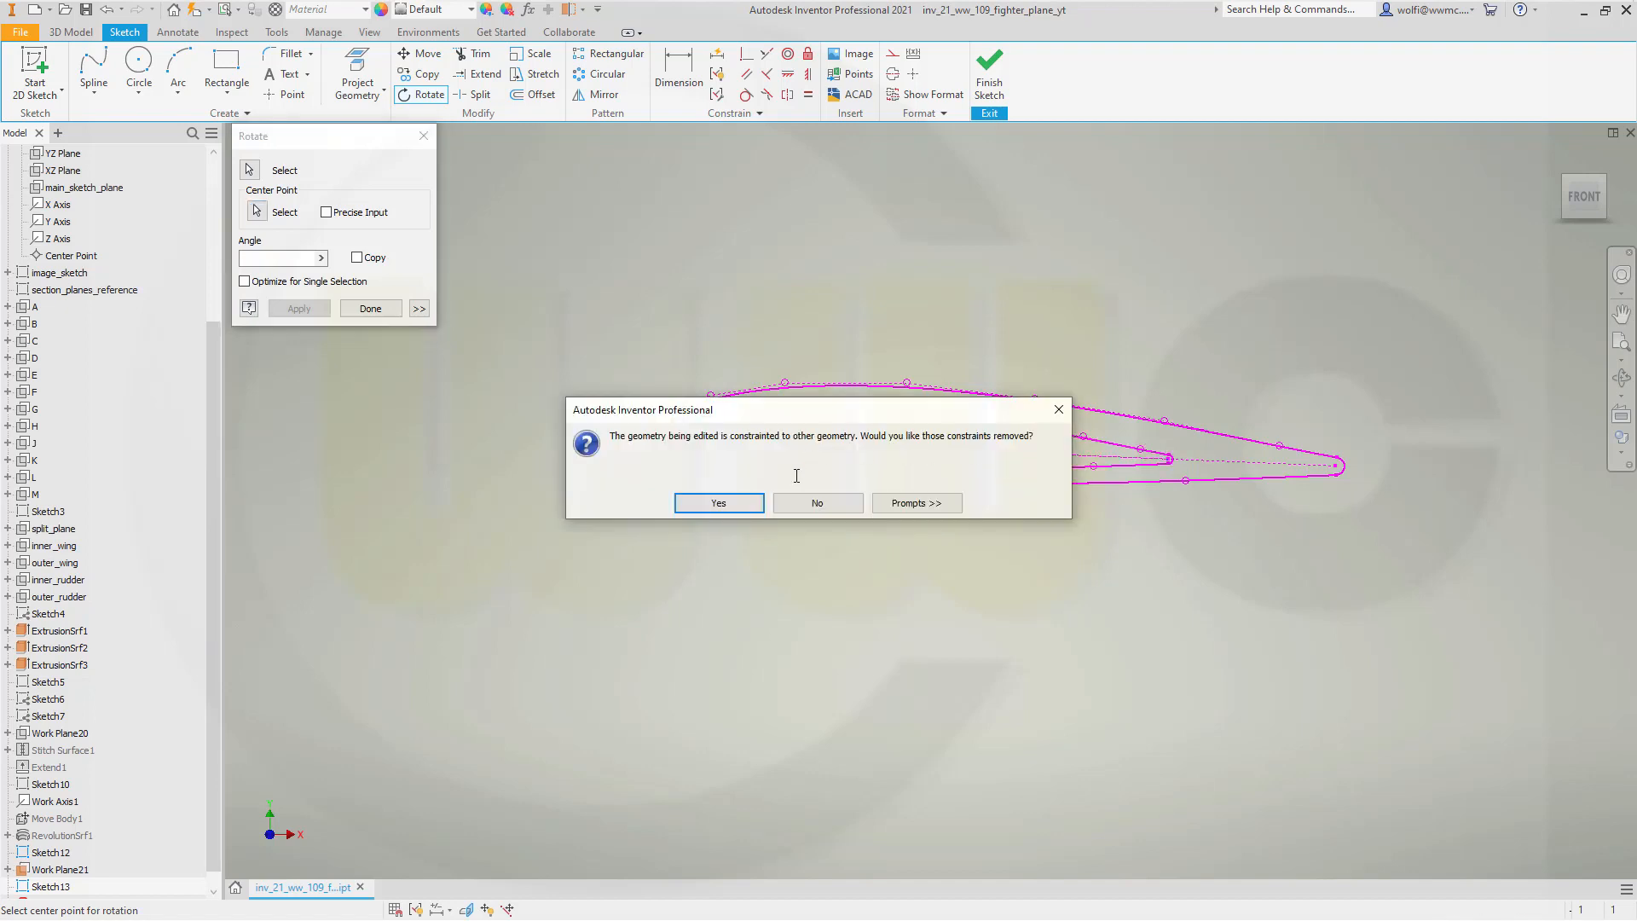
{"action": "left_click", "coordinate": [719, 503]}
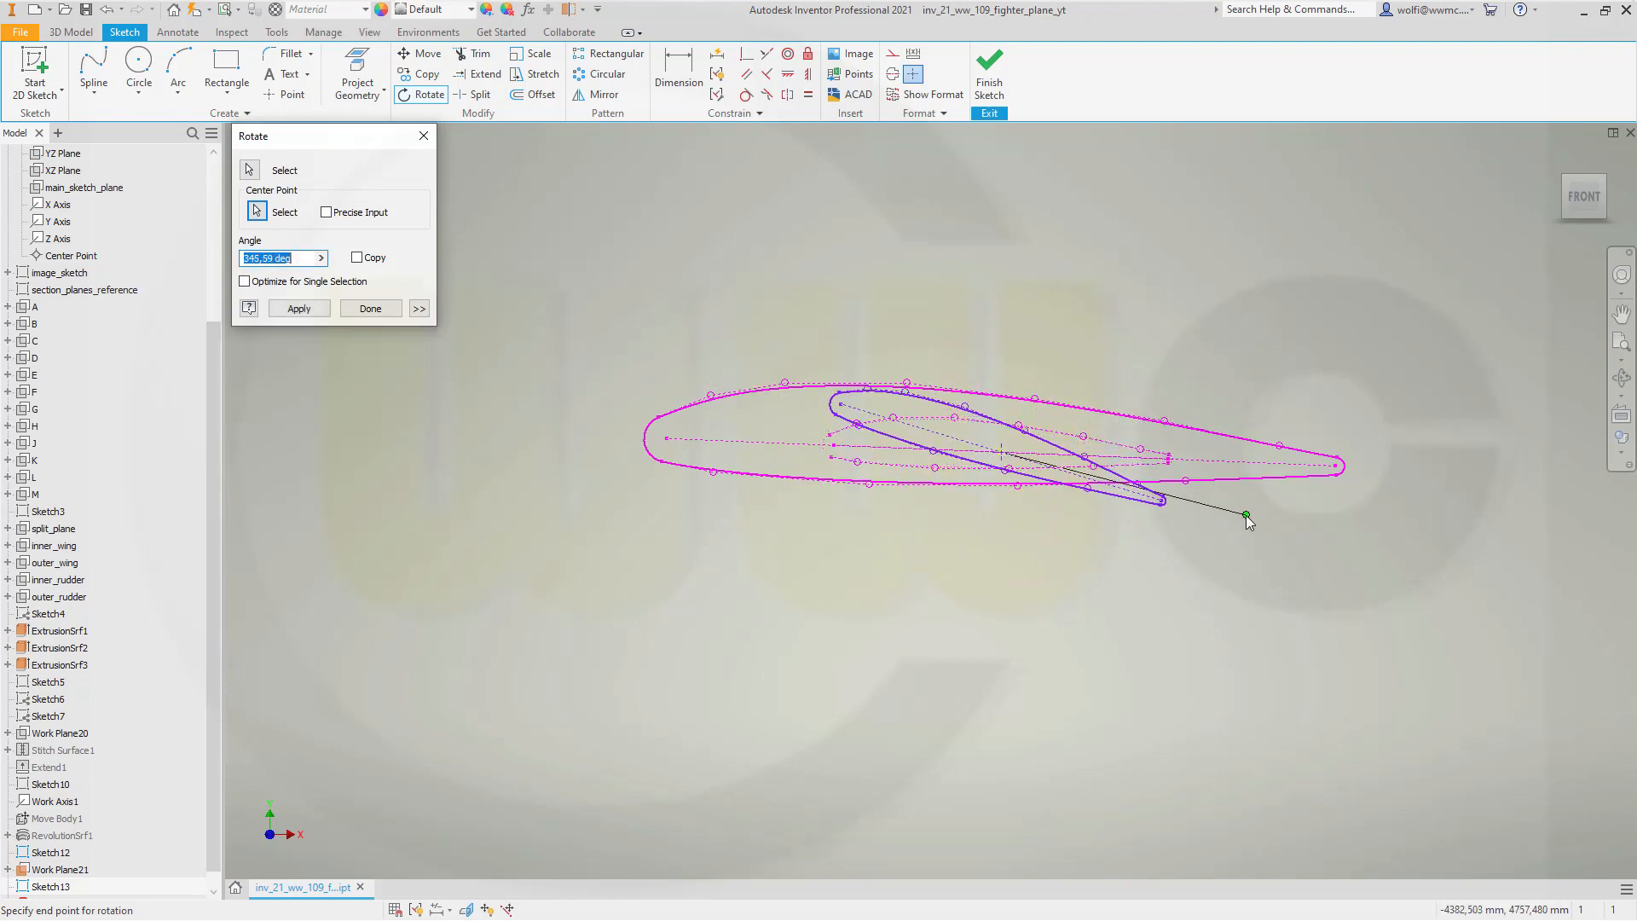
{"action": "type", "text": "350"}
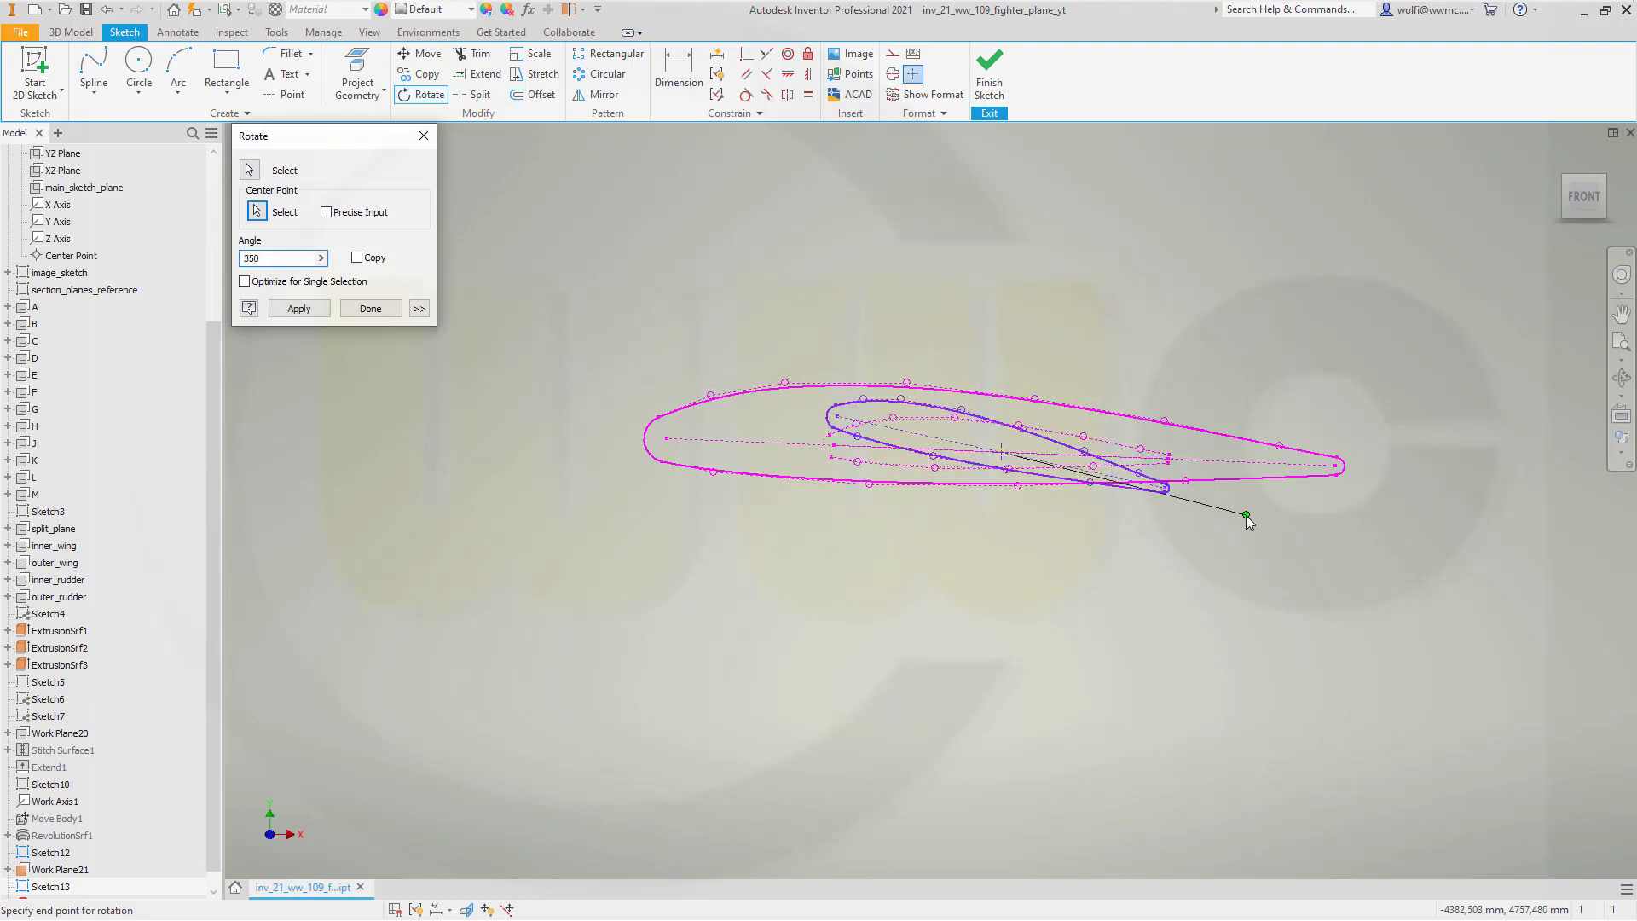
{"action": "key", "text": "Return"}
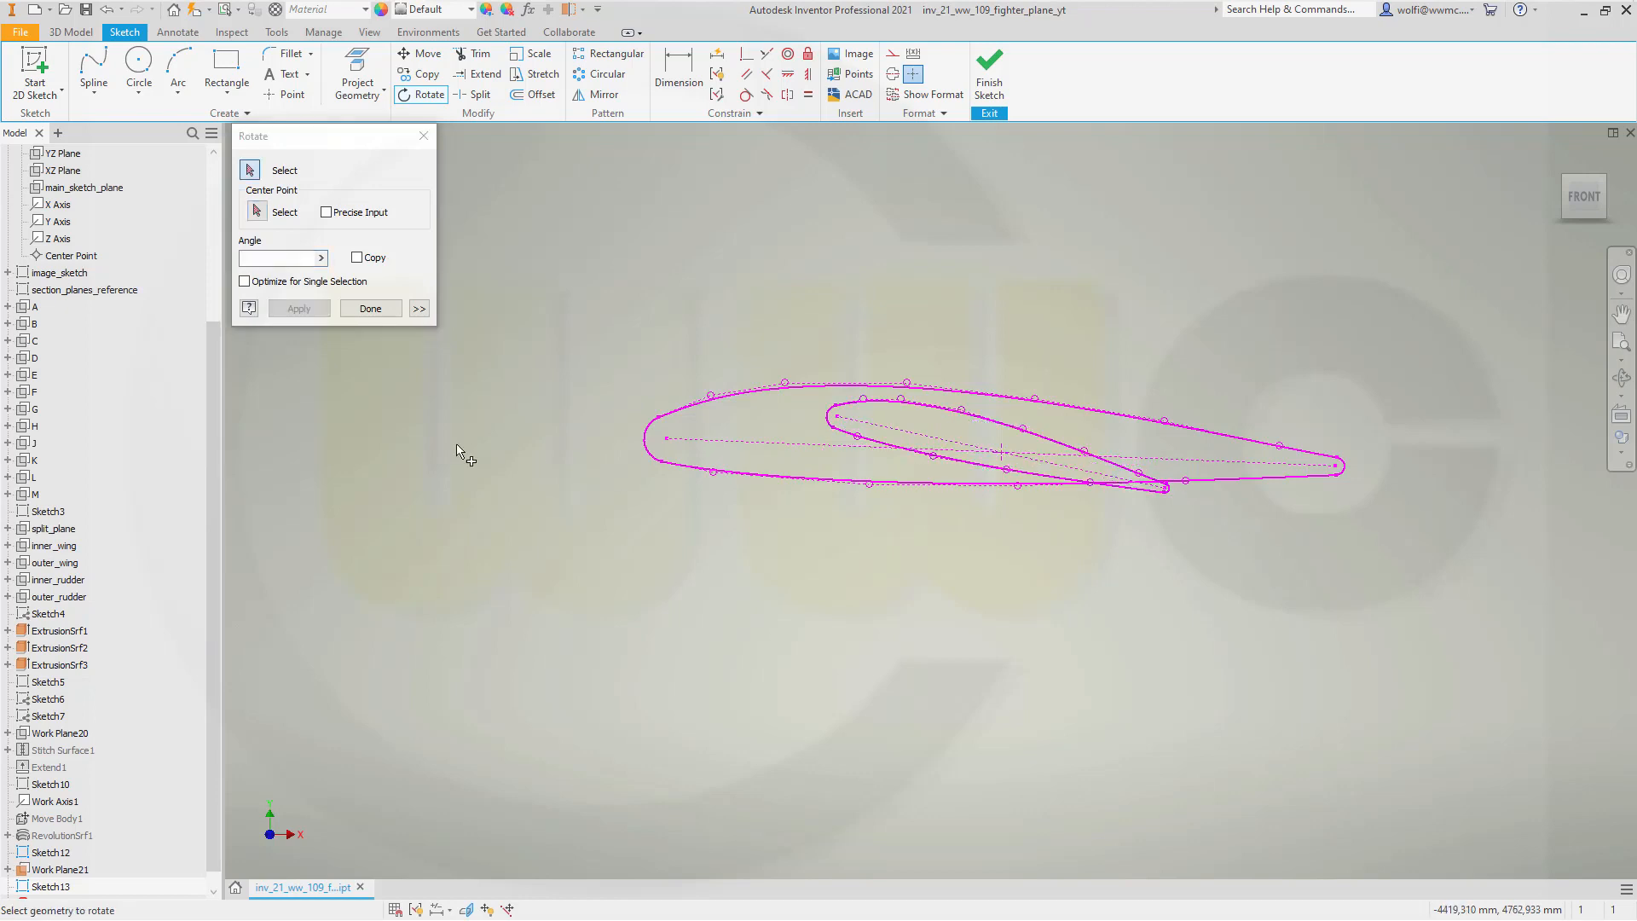
{"action": "left_click", "coordinate": [371, 309]}
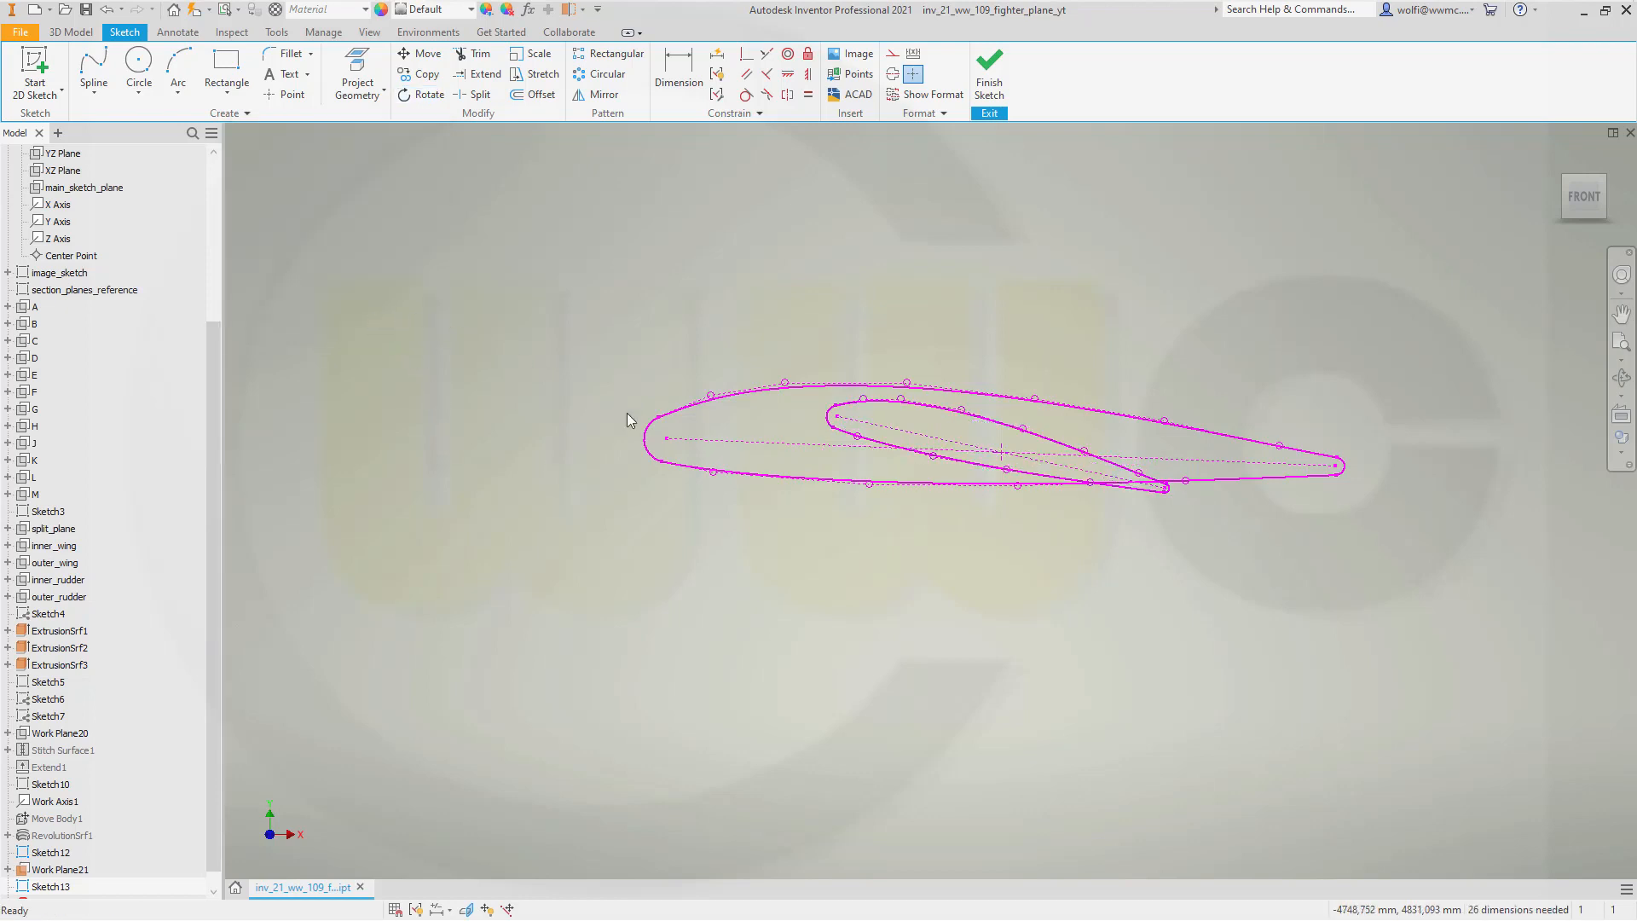
Hide the 700 mm offset work plane, Work Plane21.
{"action": "scroll", "coordinate": [767, 452], "scroll_direction": "up", "scroll_amount": 2}
{"action": "scroll", "coordinate": [810, 469], "scroll_direction": "down", "scroll_amount": 3}
{"action": "scroll", "coordinate": [870, 457], "scroll_direction": "up", "scroll_amount": 2}
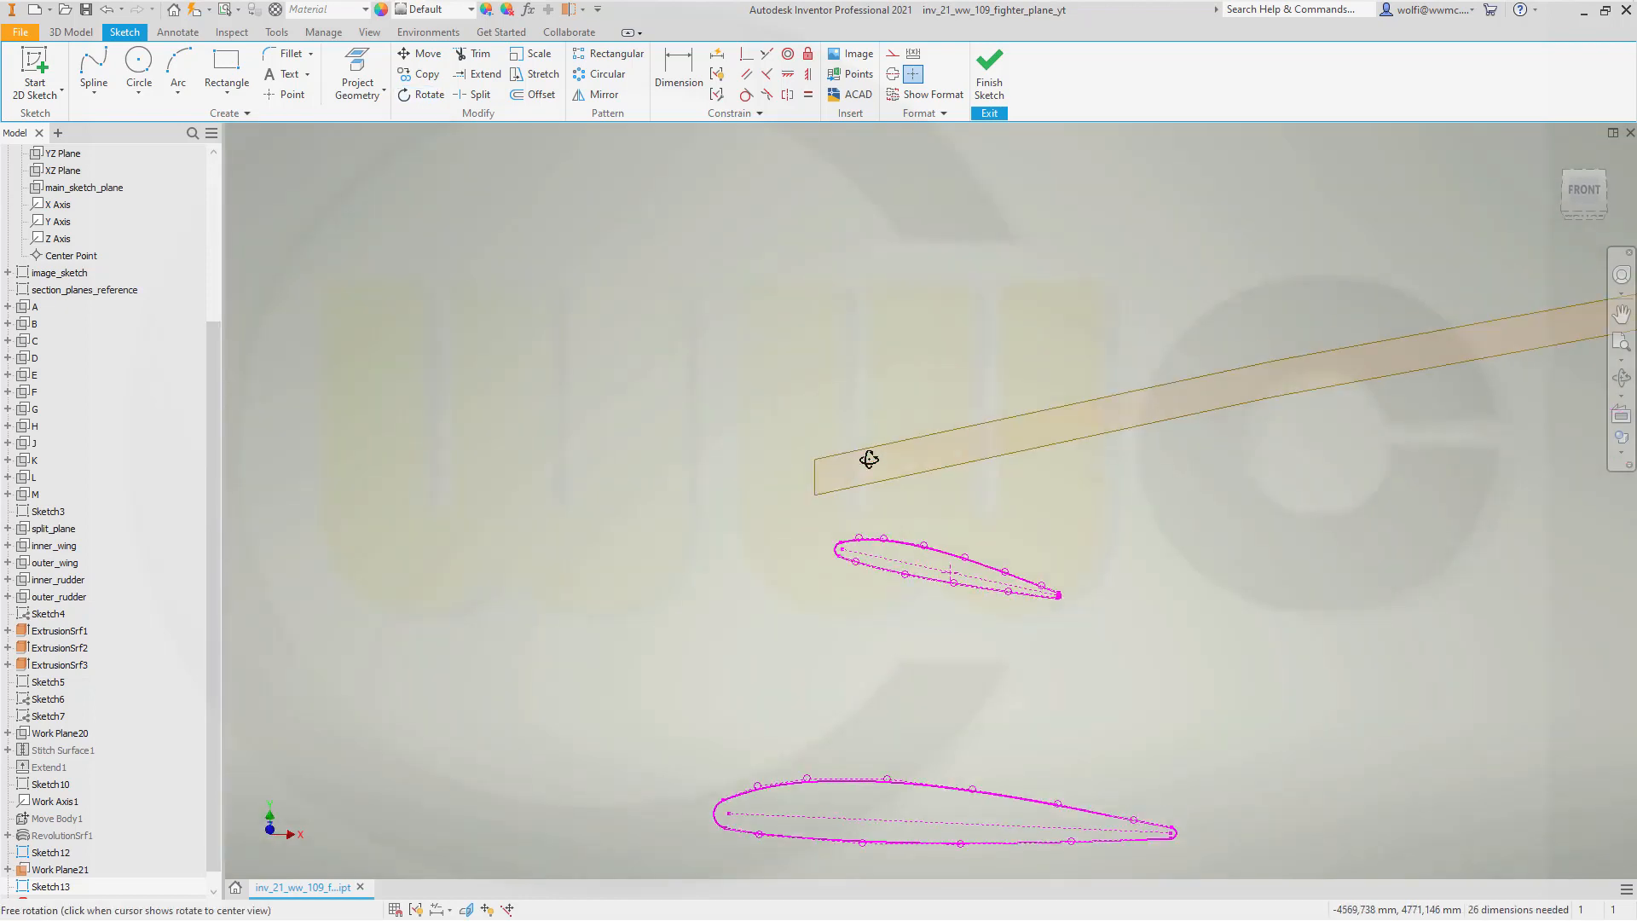
{"action": "scroll", "coordinate": [877, 474], "scroll_direction": "down", "scroll_amount": 2}
{"action": "scroll", "coordinate": [801, 540], "scroll_direction": "down", "scroll_amount": 5}
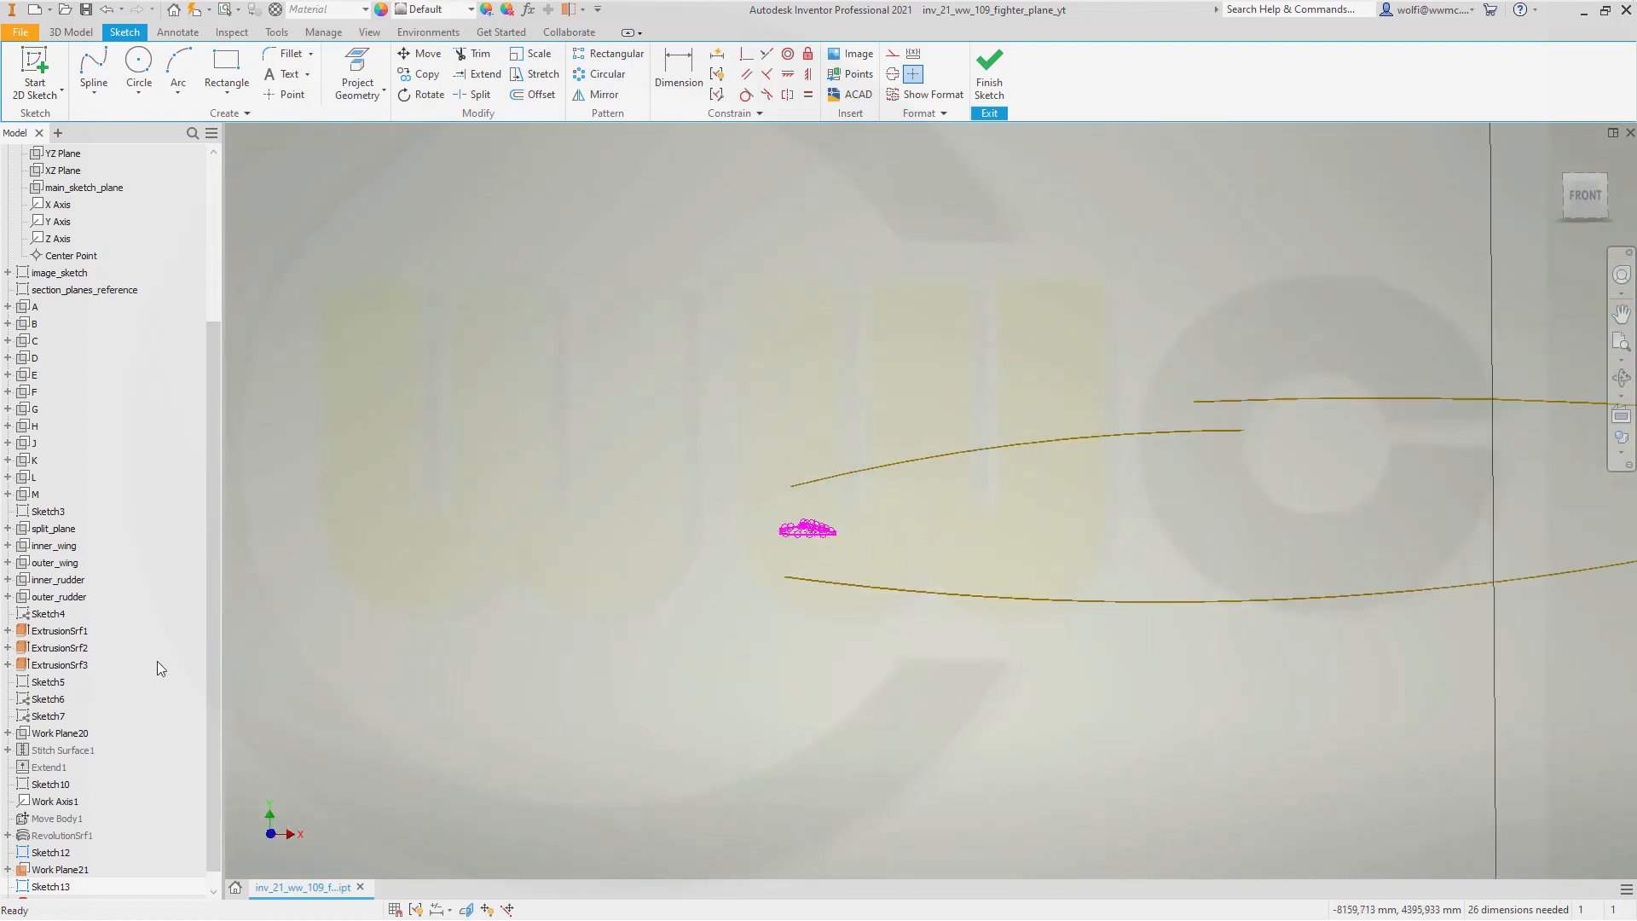
{"action": "scroll", "coordinate": [52, 852], "scroll_direction": "down", "scroll_amount": 1}
{"action": "right_click", "coordinate": [49, 857]}
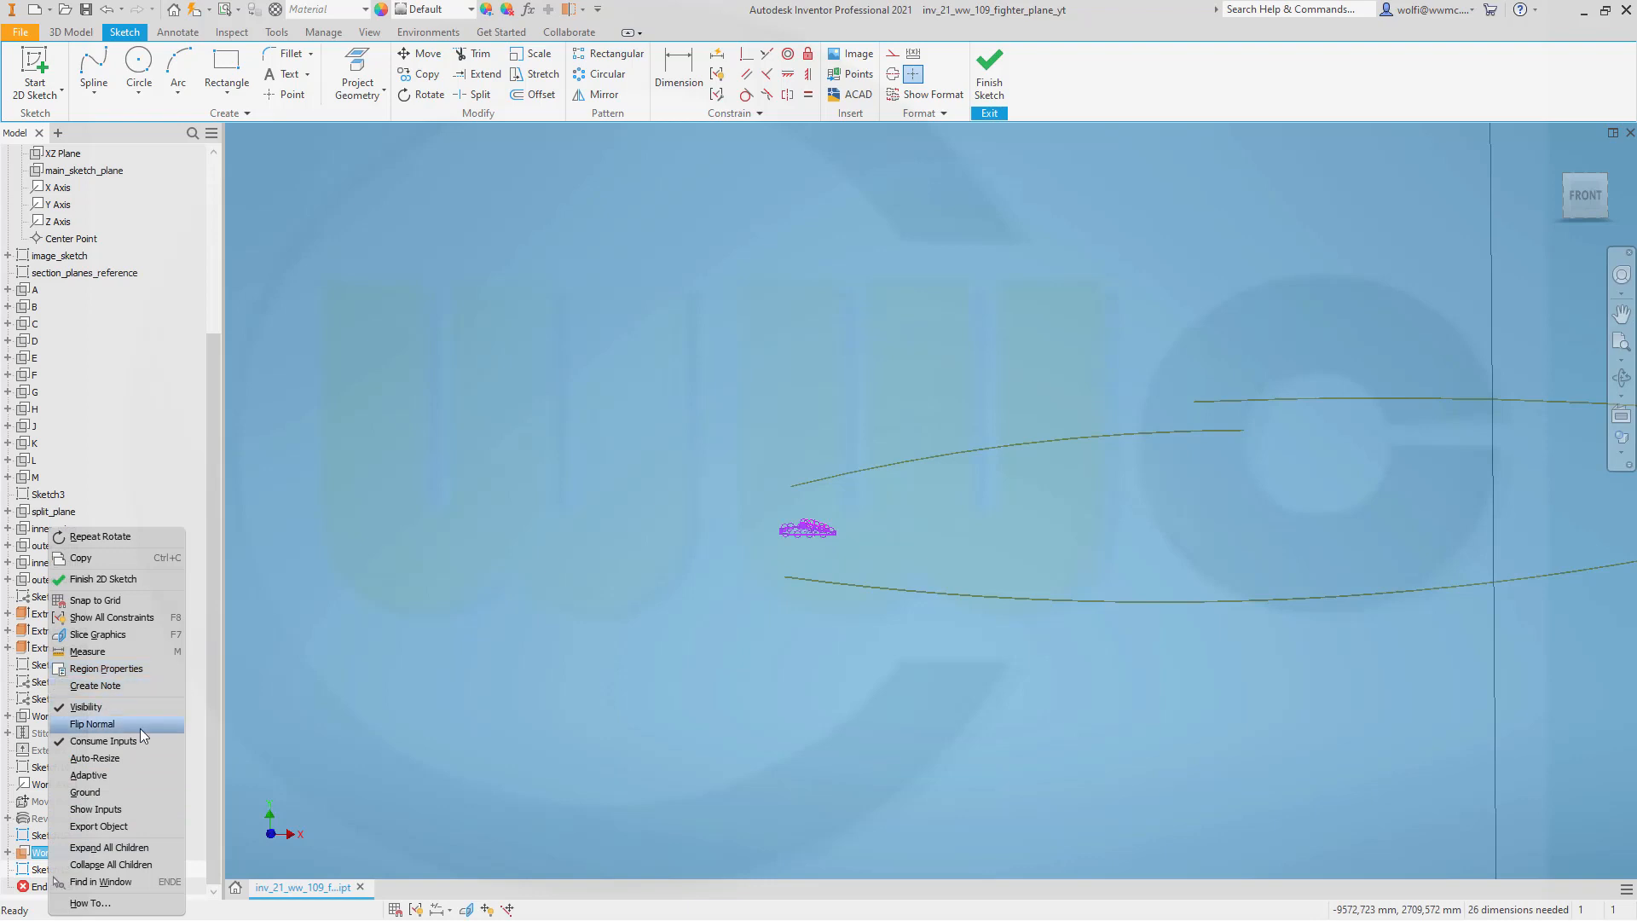
{"action": "left_click", "coordinate": [105, 707]}
{"action": "scroll", "coordinate": [633, 618], "scroll_direction": "down", "scroll_amount": 3}
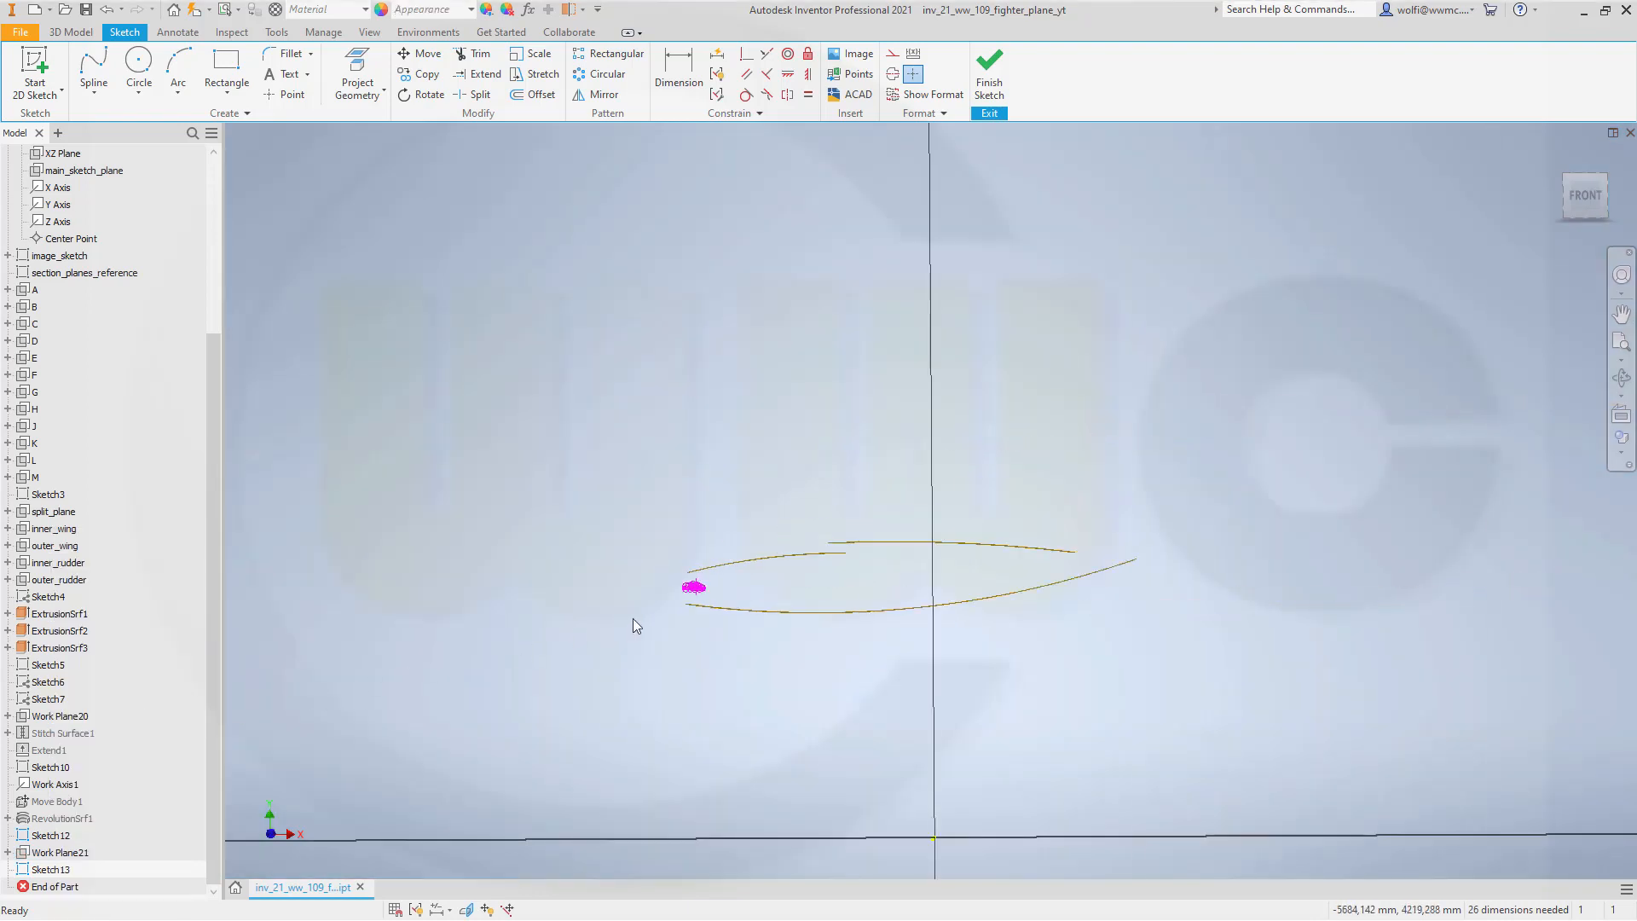
Start a Loft for the propeller blade and set its output to surface.
{"action": "scroll", "coordinate": [674, 622], "scroll_direction": "up", "scroll_amount": 3}
{"action": "scroll", "coordinate": [735, 626], "scroll_direction": "up", "scroll_amount": 3}
{"action": "scroll", "coordinate": [723, 605], "scroll_direction": "down", "scroll_amount": 2}
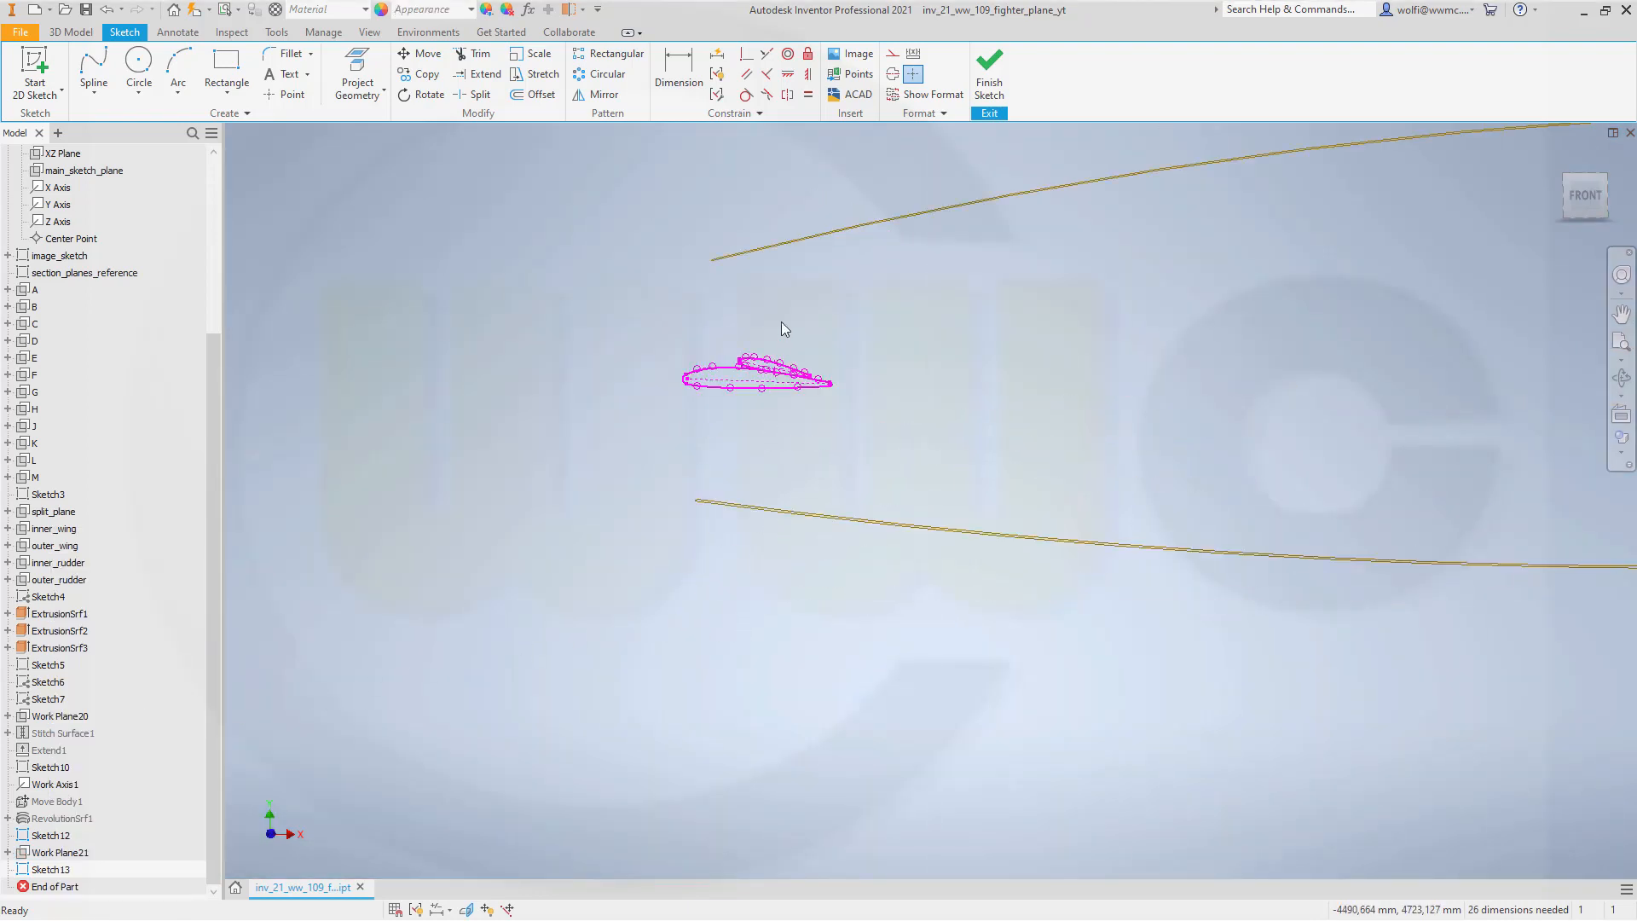
{"action": "scroll", "coordinate": [785, 321], "scroll_direction": "up", "scroll_amount": 3}
{"action": "scroll", "coordinate": [750, 519], "scroll_direction": "up", "scroll_amount": 3}
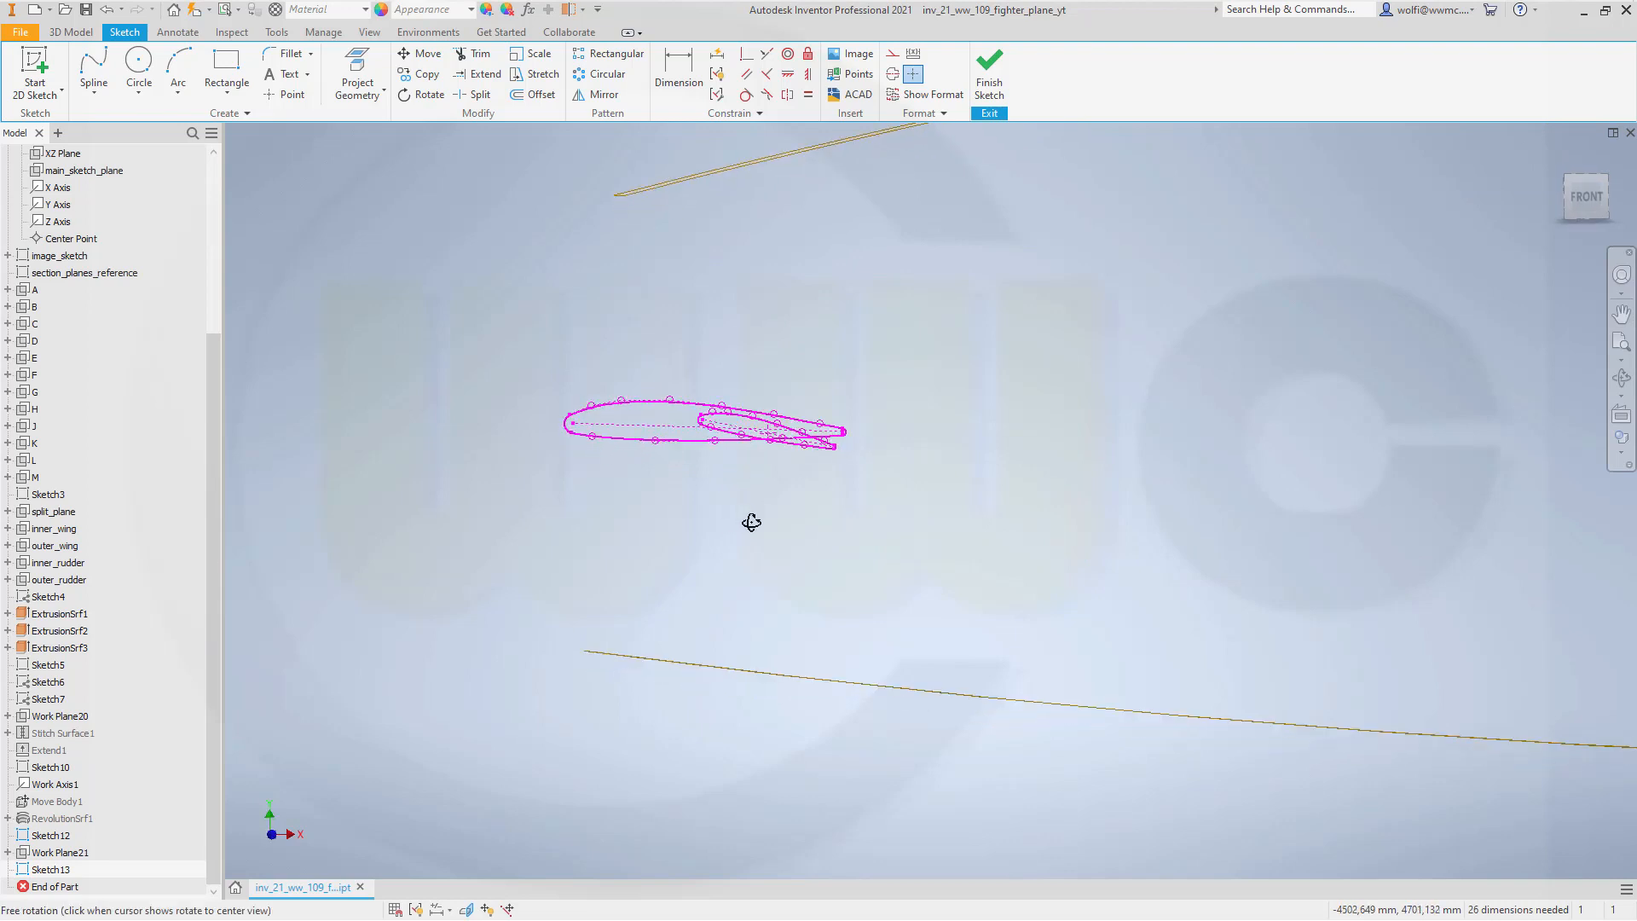
{"action": "left_click", "coordinate": [69, 32]}
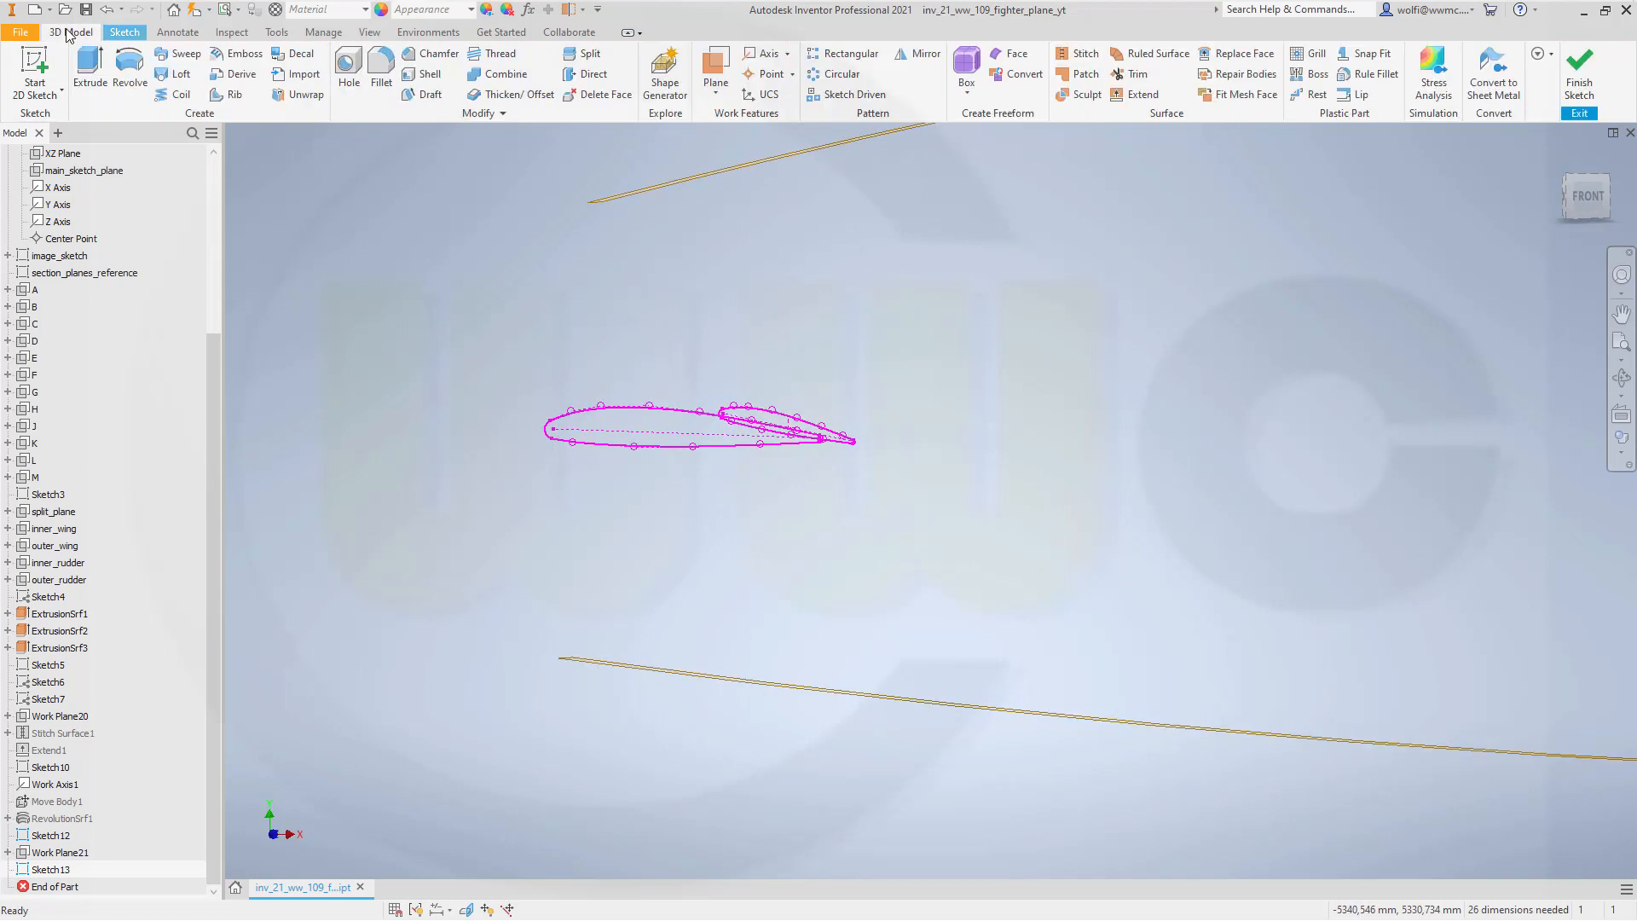
{"action": "left_click", "coordinate": [172, 75]}
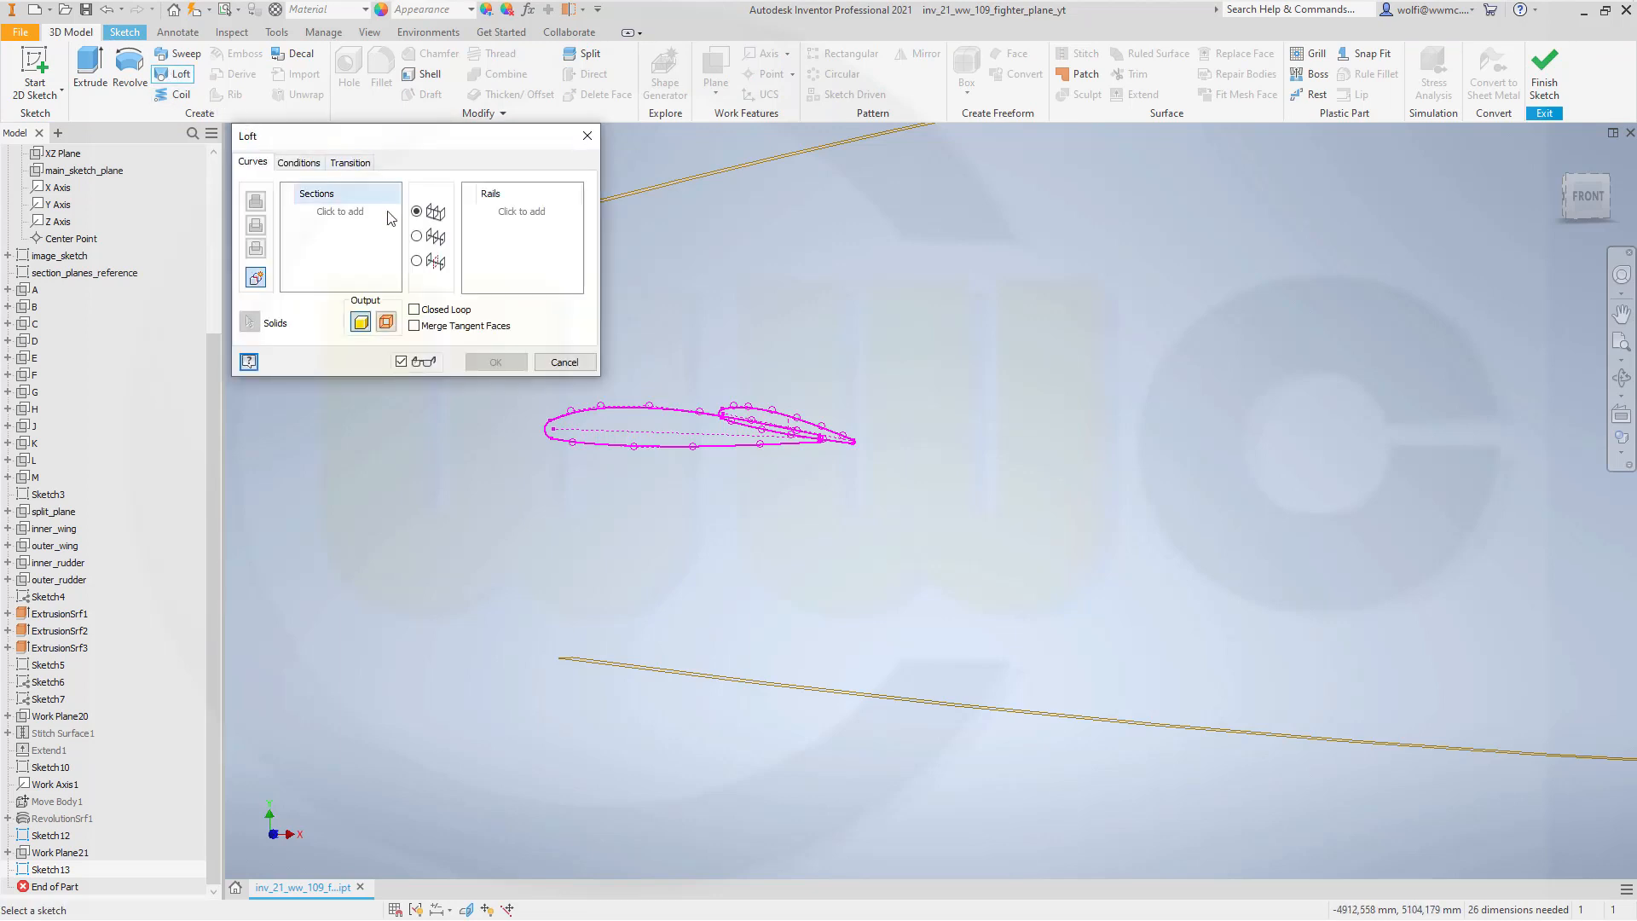
{"action": "left_click", "coordinate": [340, 213]}
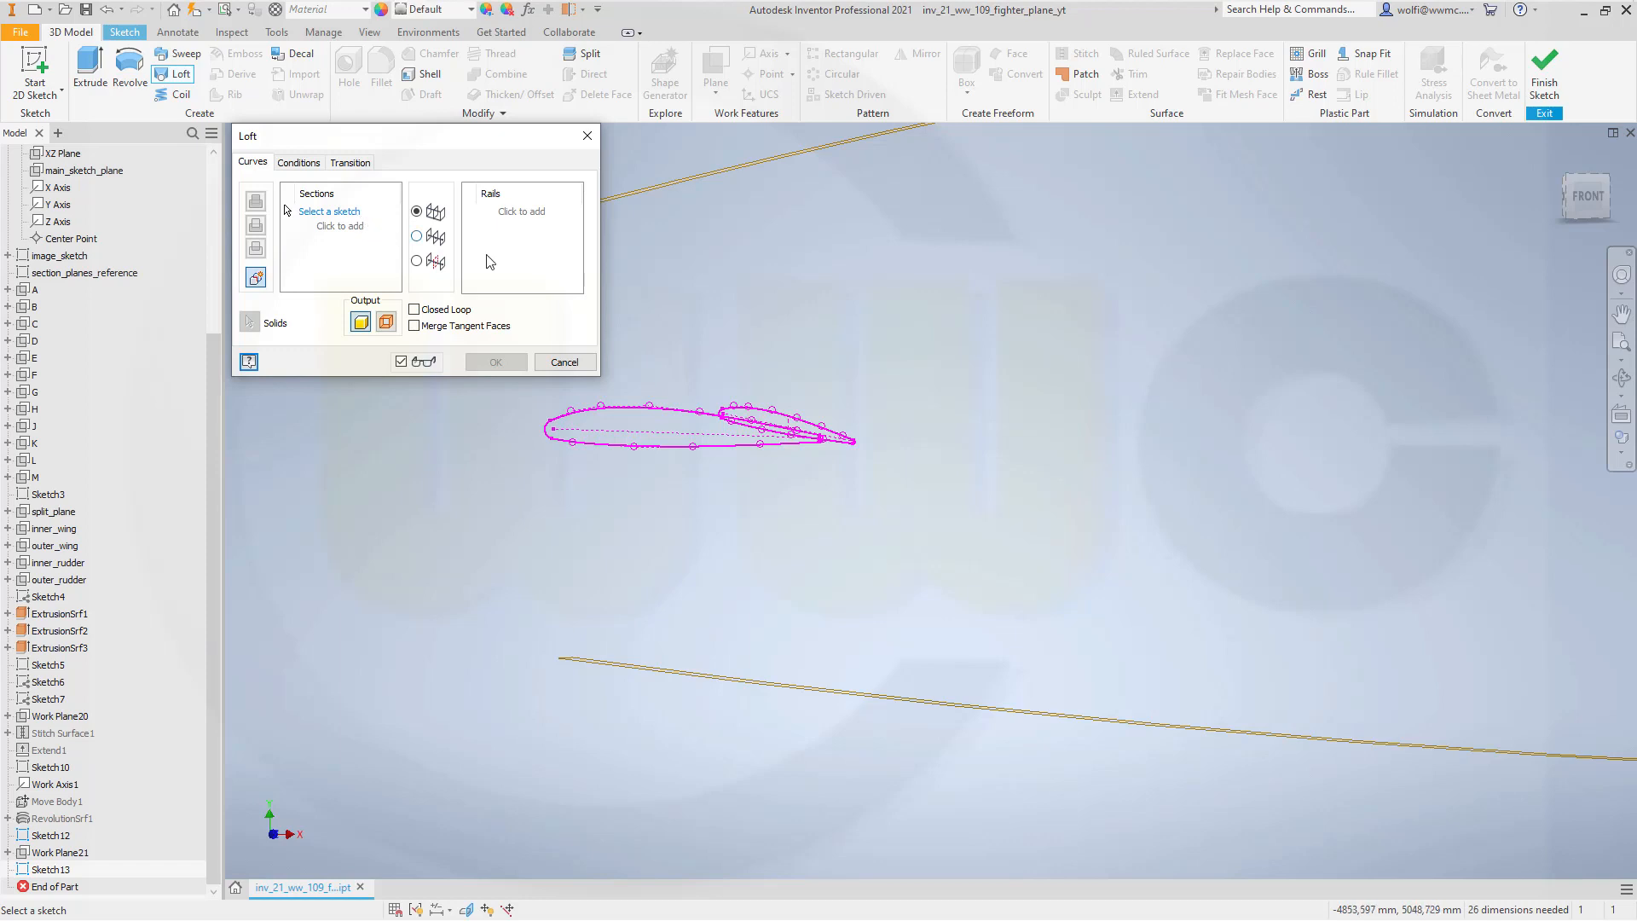
{"action": "left_click", "coordinate": [388, 322]}
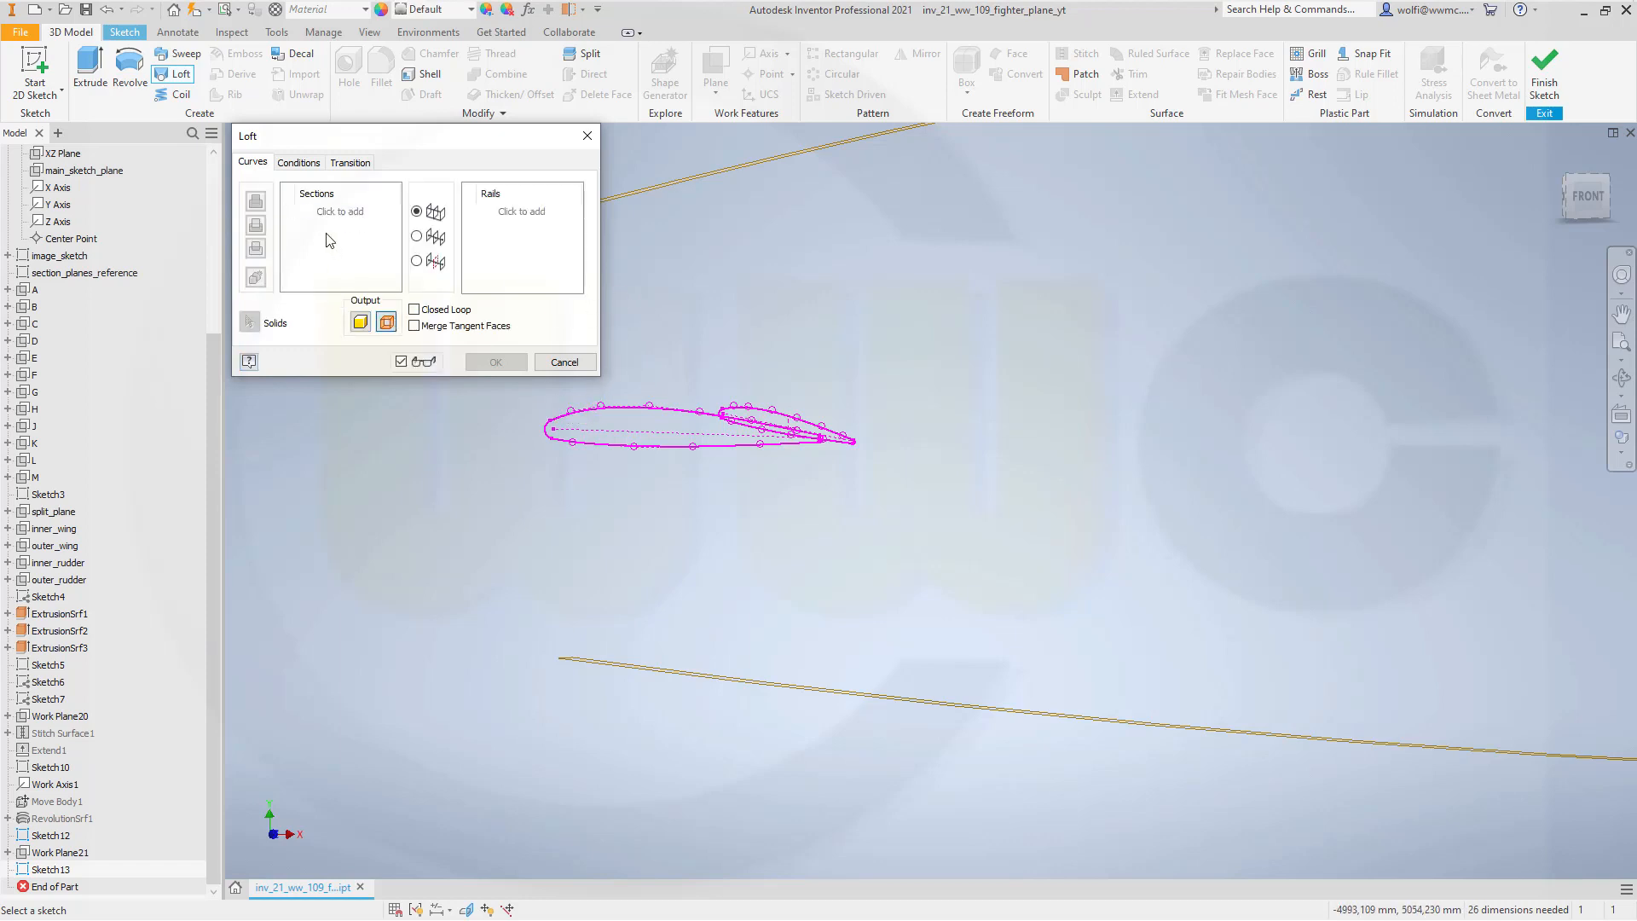
Add the complete outline of the small rotated airfoil in Sketch13 as the loft's first section.
{"action": "left_click", "coordinate": [349, 214]}
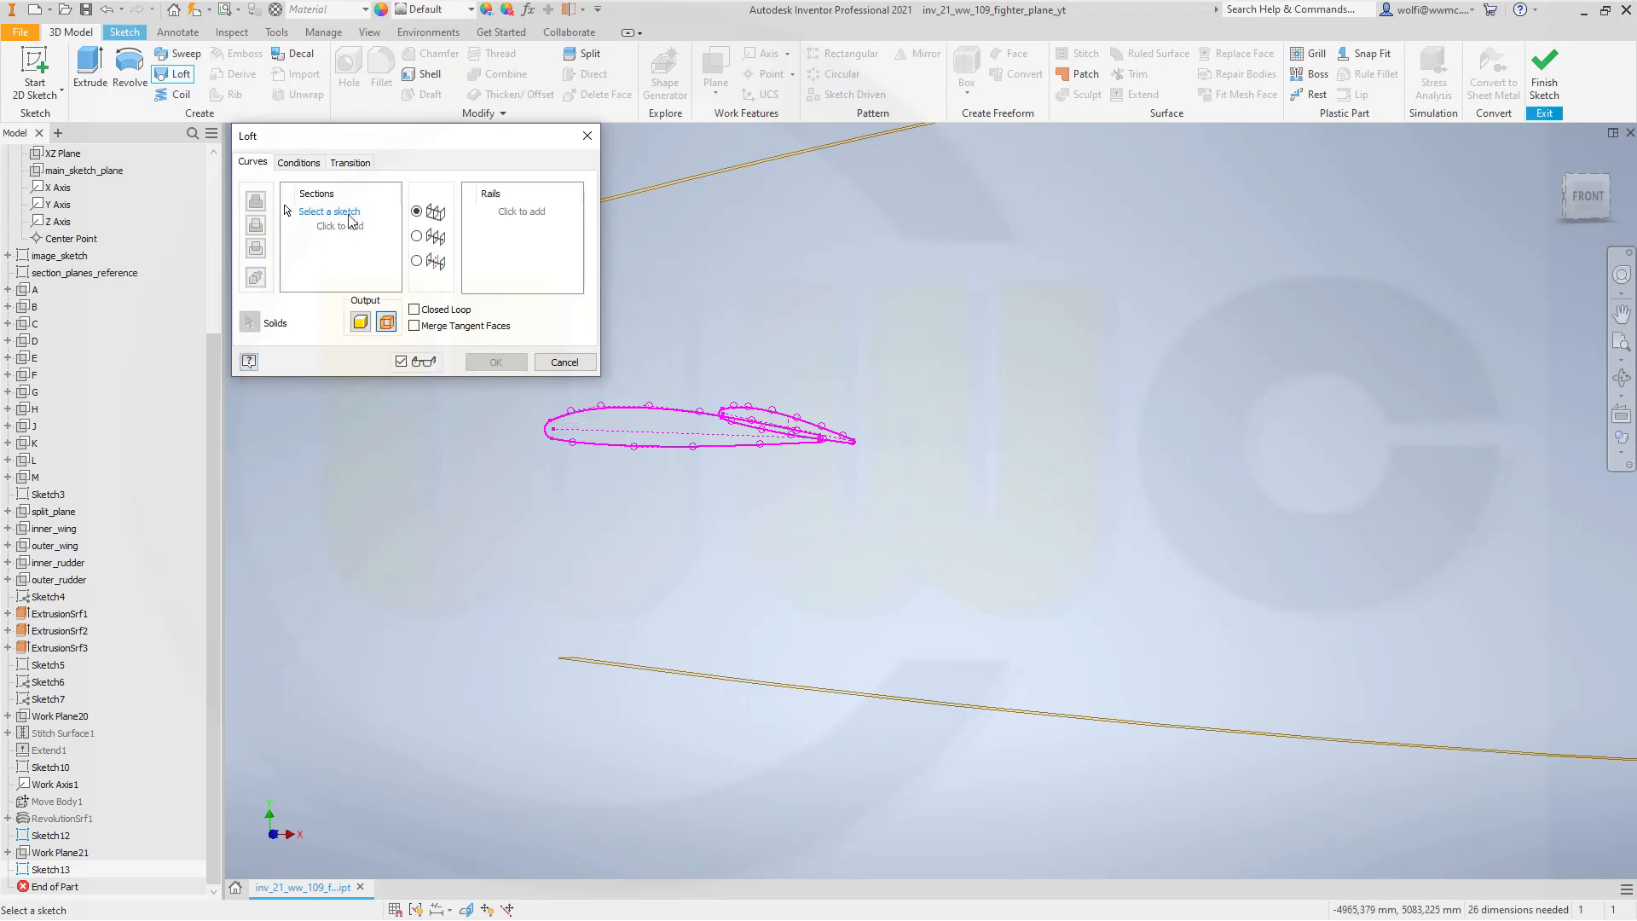
{"action": "left_click", "coordinate": [766, 413]}
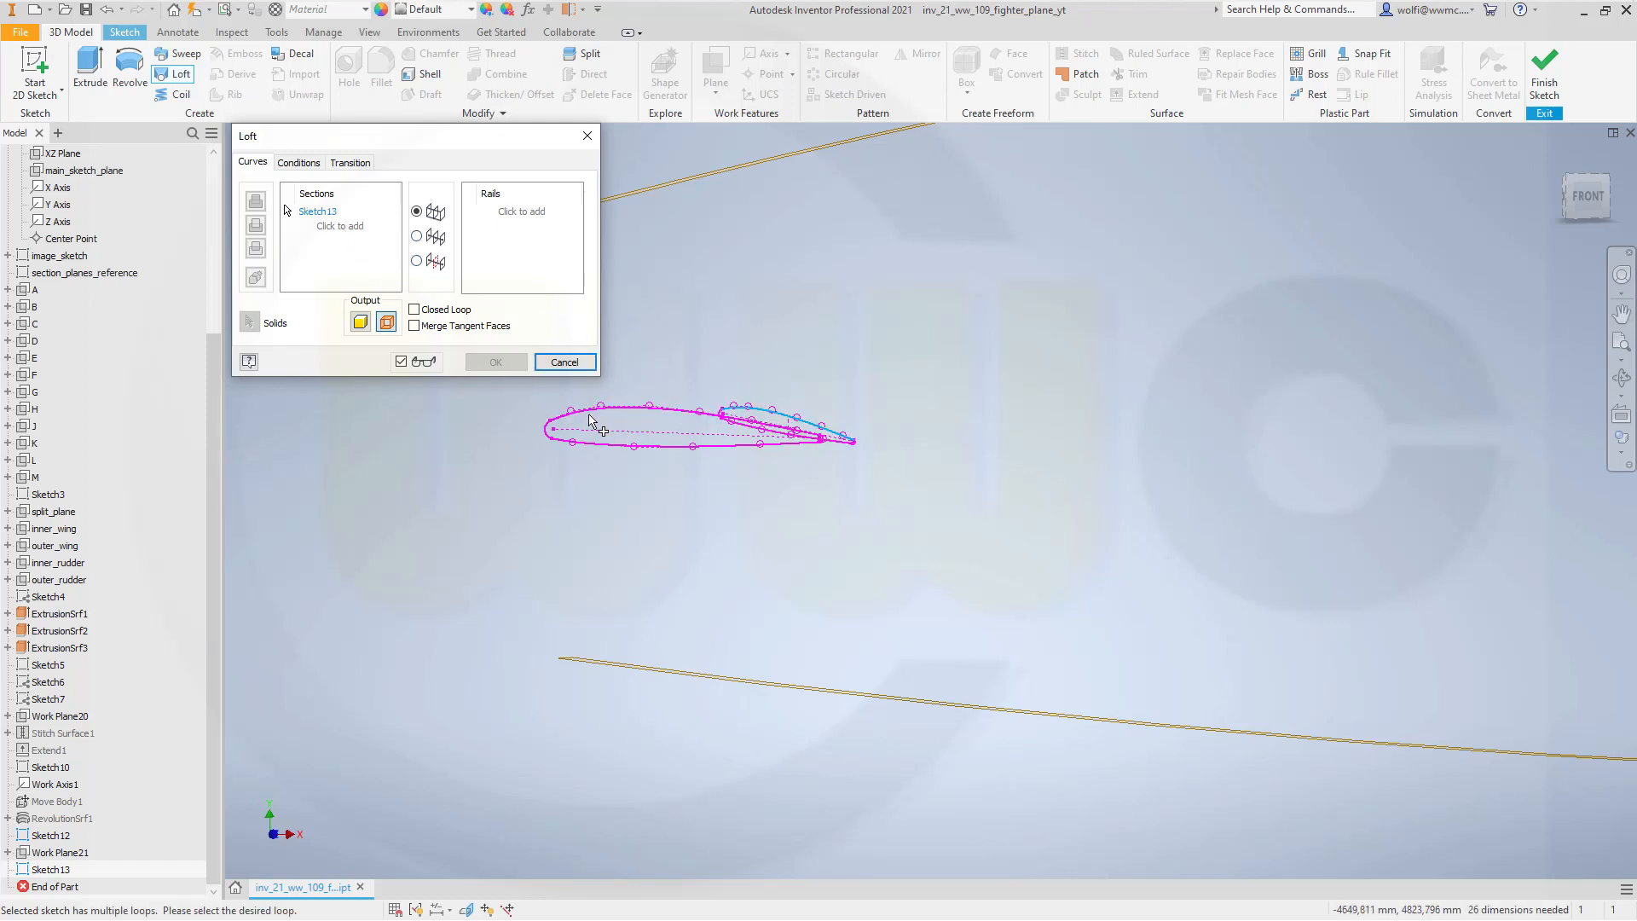
{"action": "left_click", "coordinate": [351, 232]}
{"action": "left_click", "coordinate": [341, 215]}
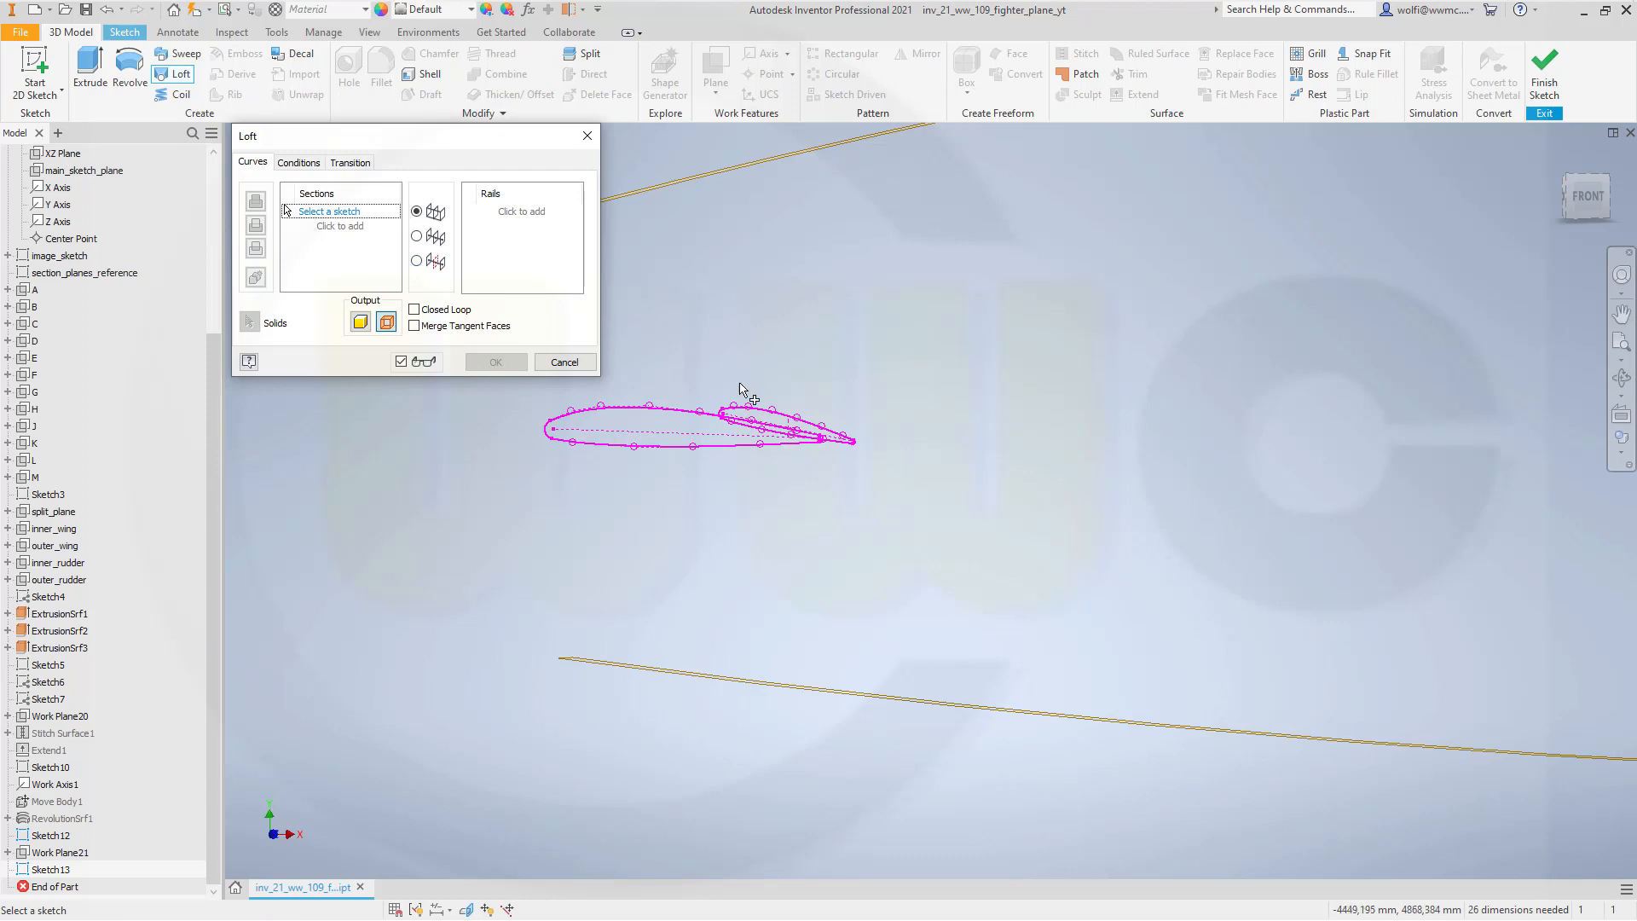
{"action": "left_click", "coordinate": [758, 415]}
{"action": "scroll", "coordinate": [648, 478], "scroll_direction": "up", "scroll_amount": 3}
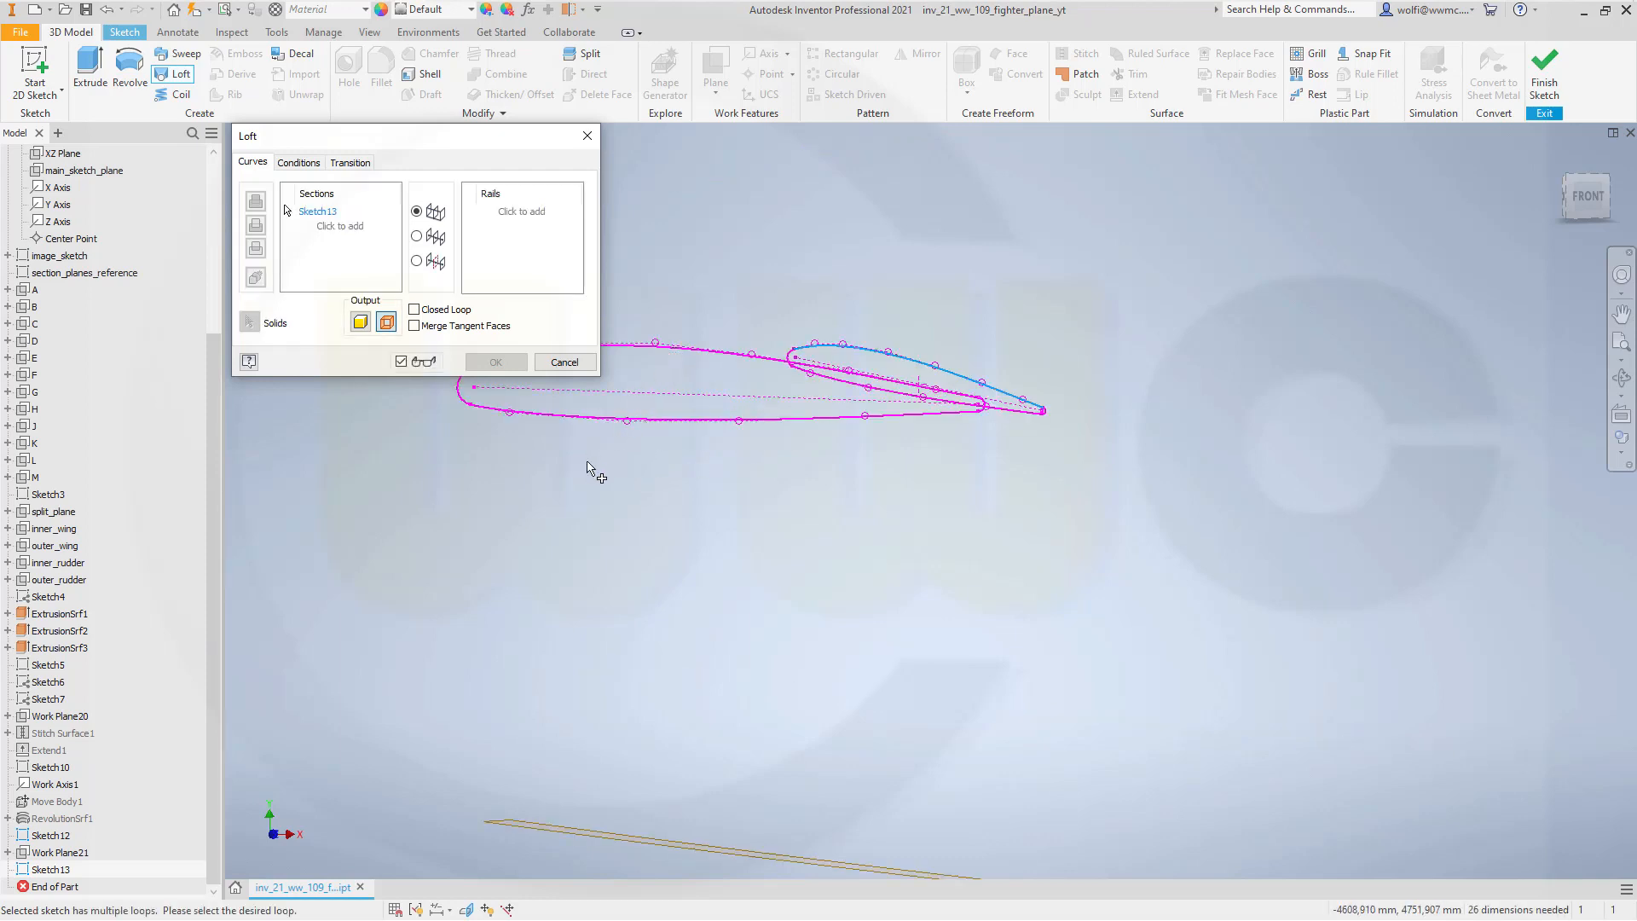
{"action": "middle_click_drag", "start_coordinate": [590, 467], "coordinate": [703, 487]}
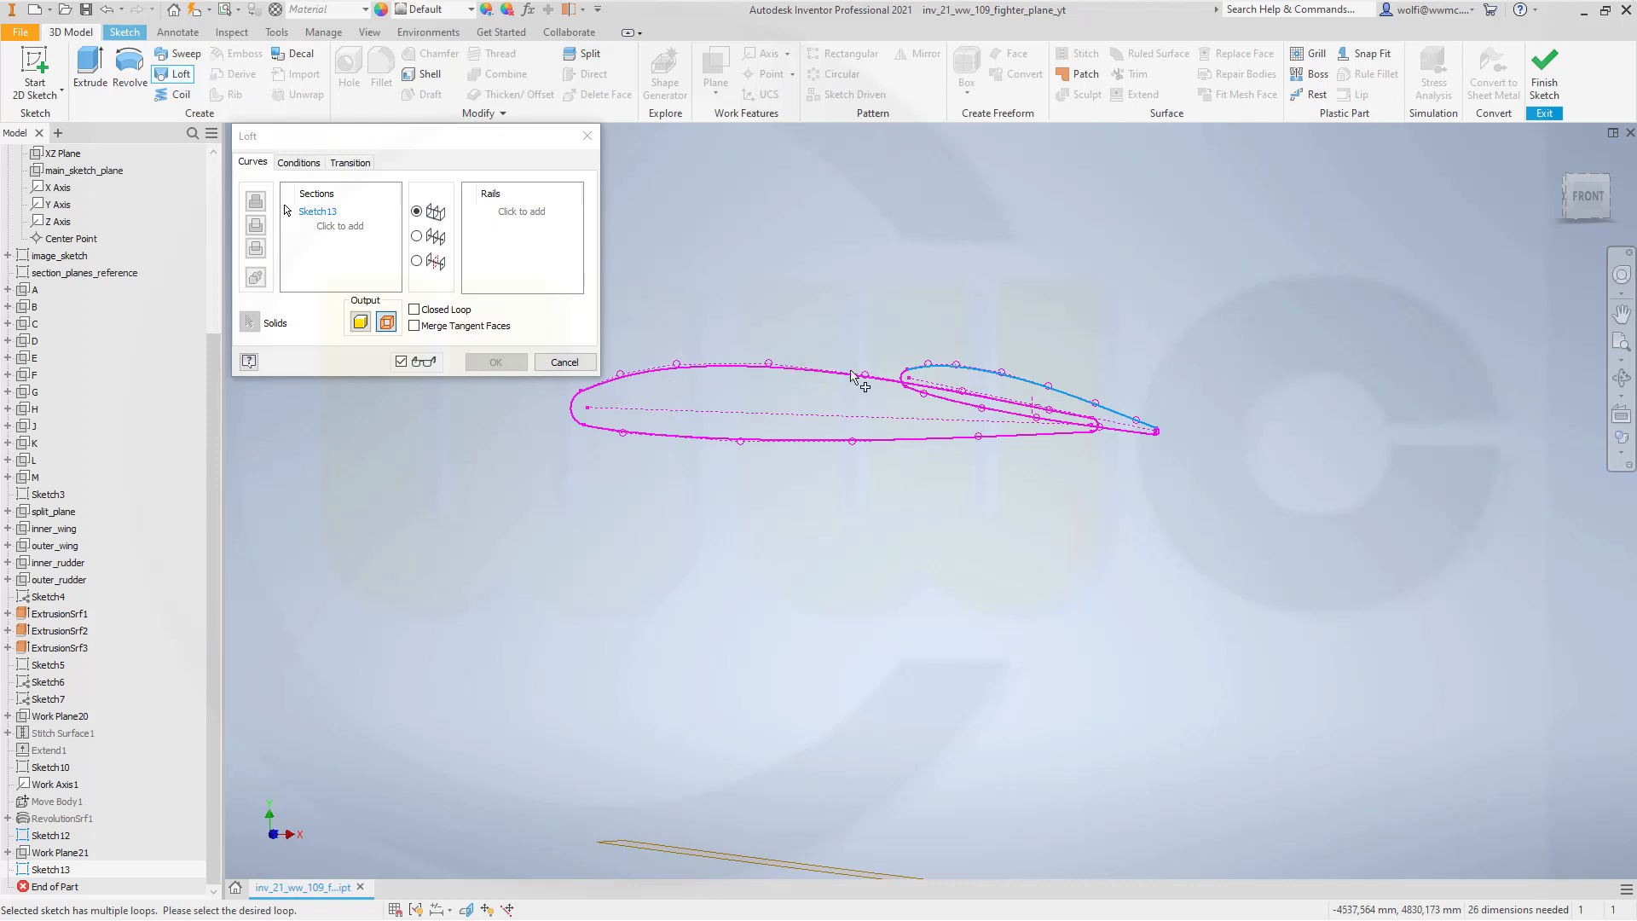
{"action": "scroll", "coordinate": [963, 401], "scroll_direction": "up", "scroll_amount": 4}
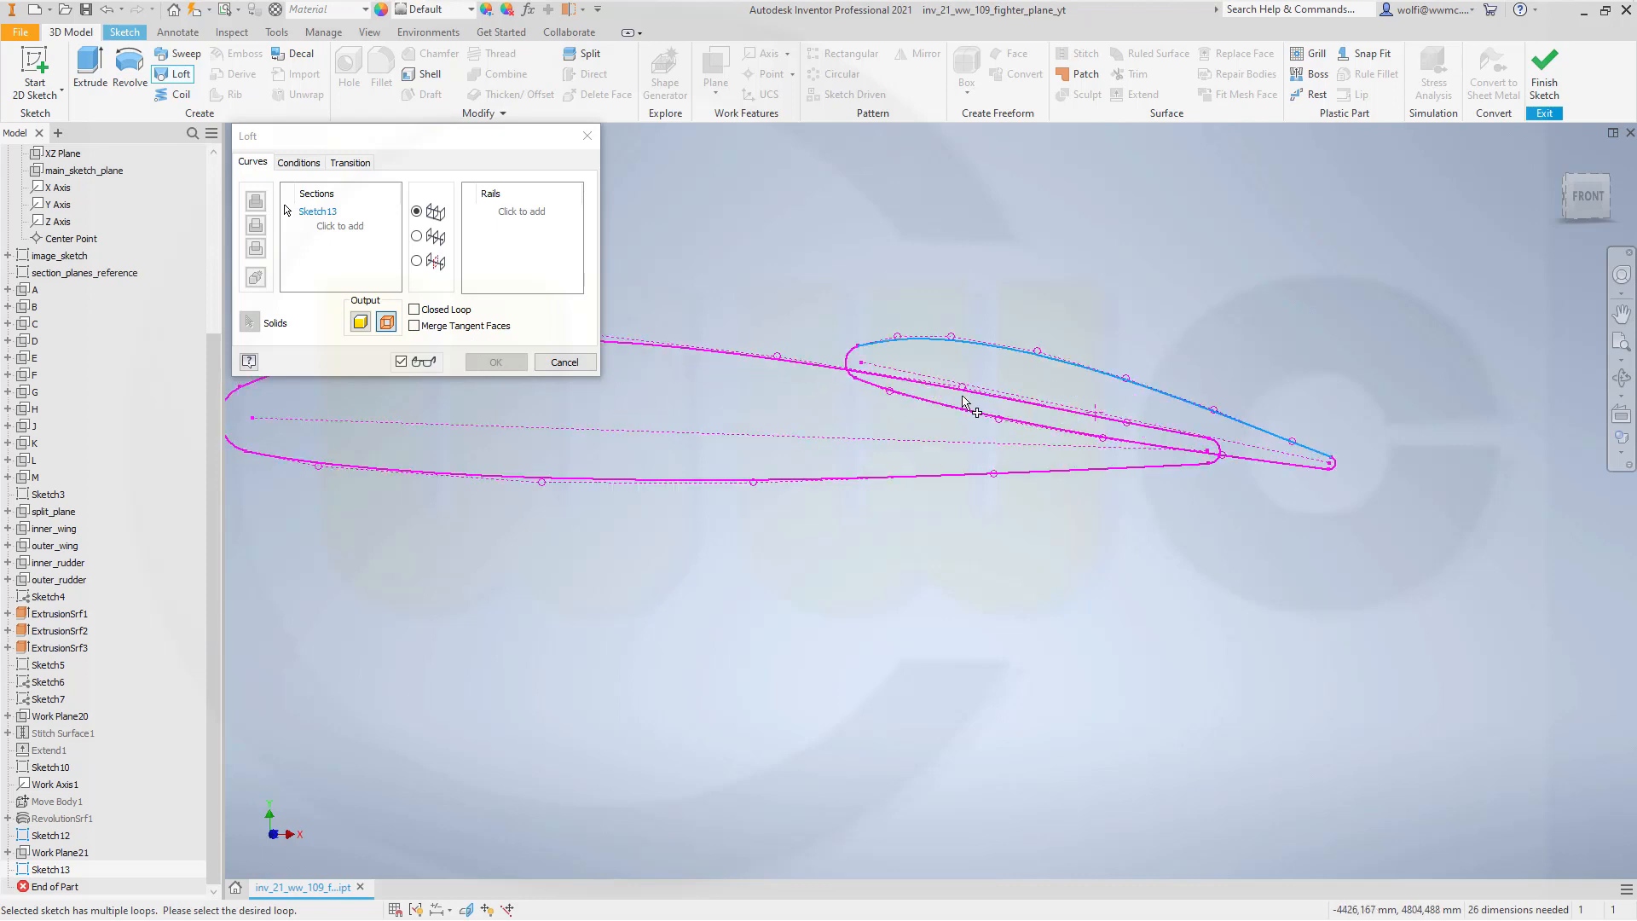
{"action": "left_click", "coordinate": [899, 343]}
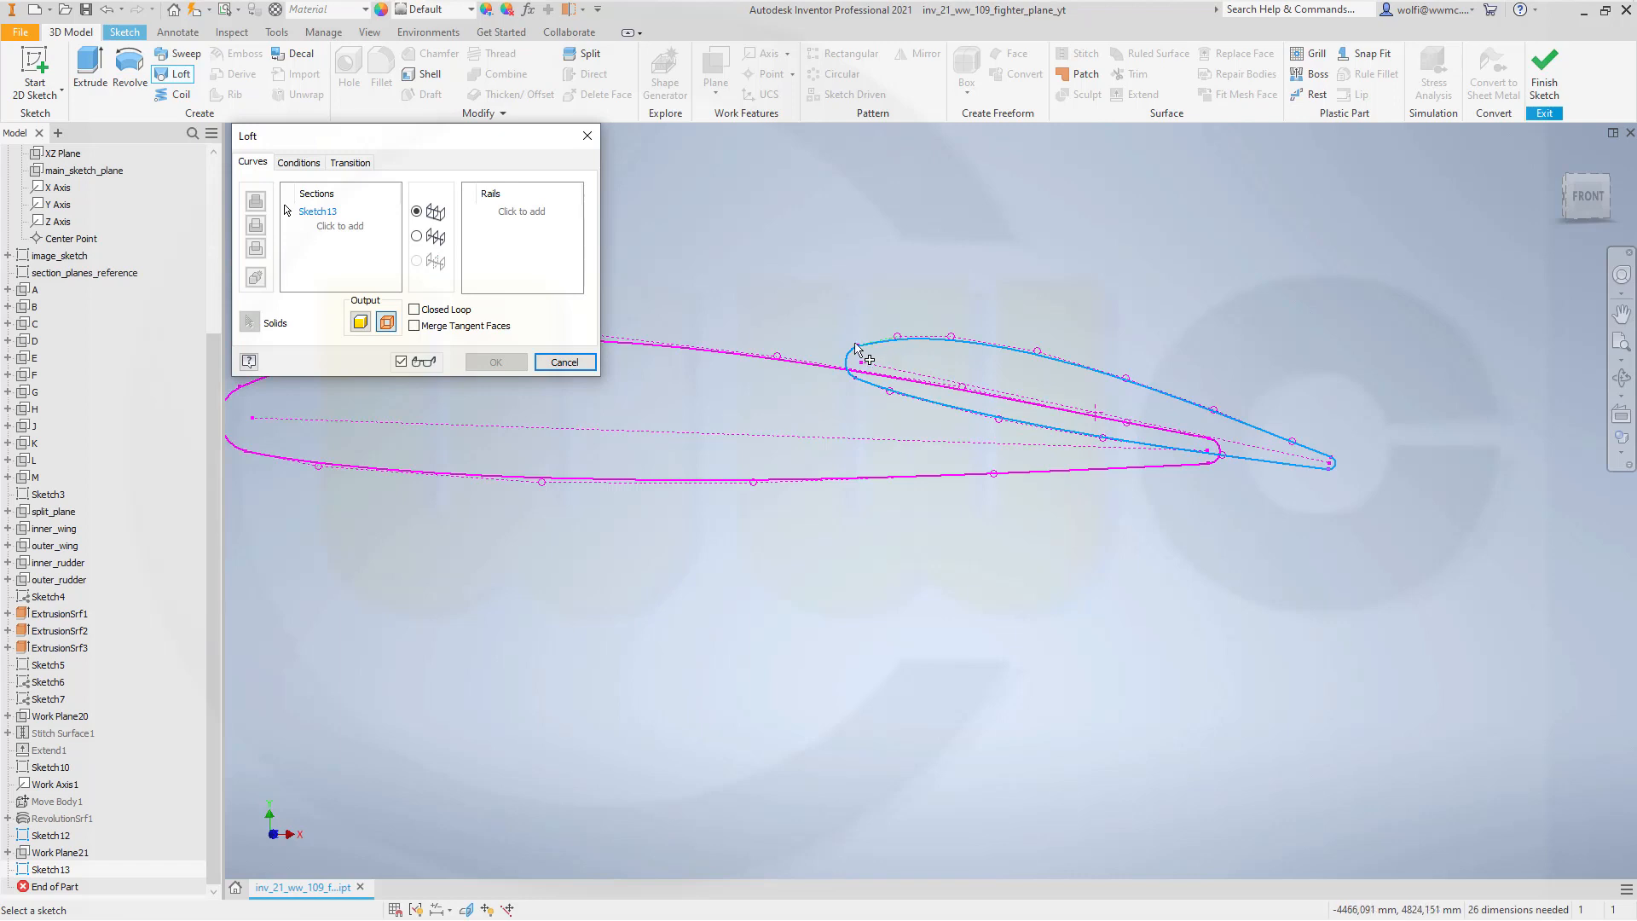
Add the complete outline of the large airfoil in Sketch12 as the loft's second section.
{"action": "left_click", "coordinate": [722, 359]}
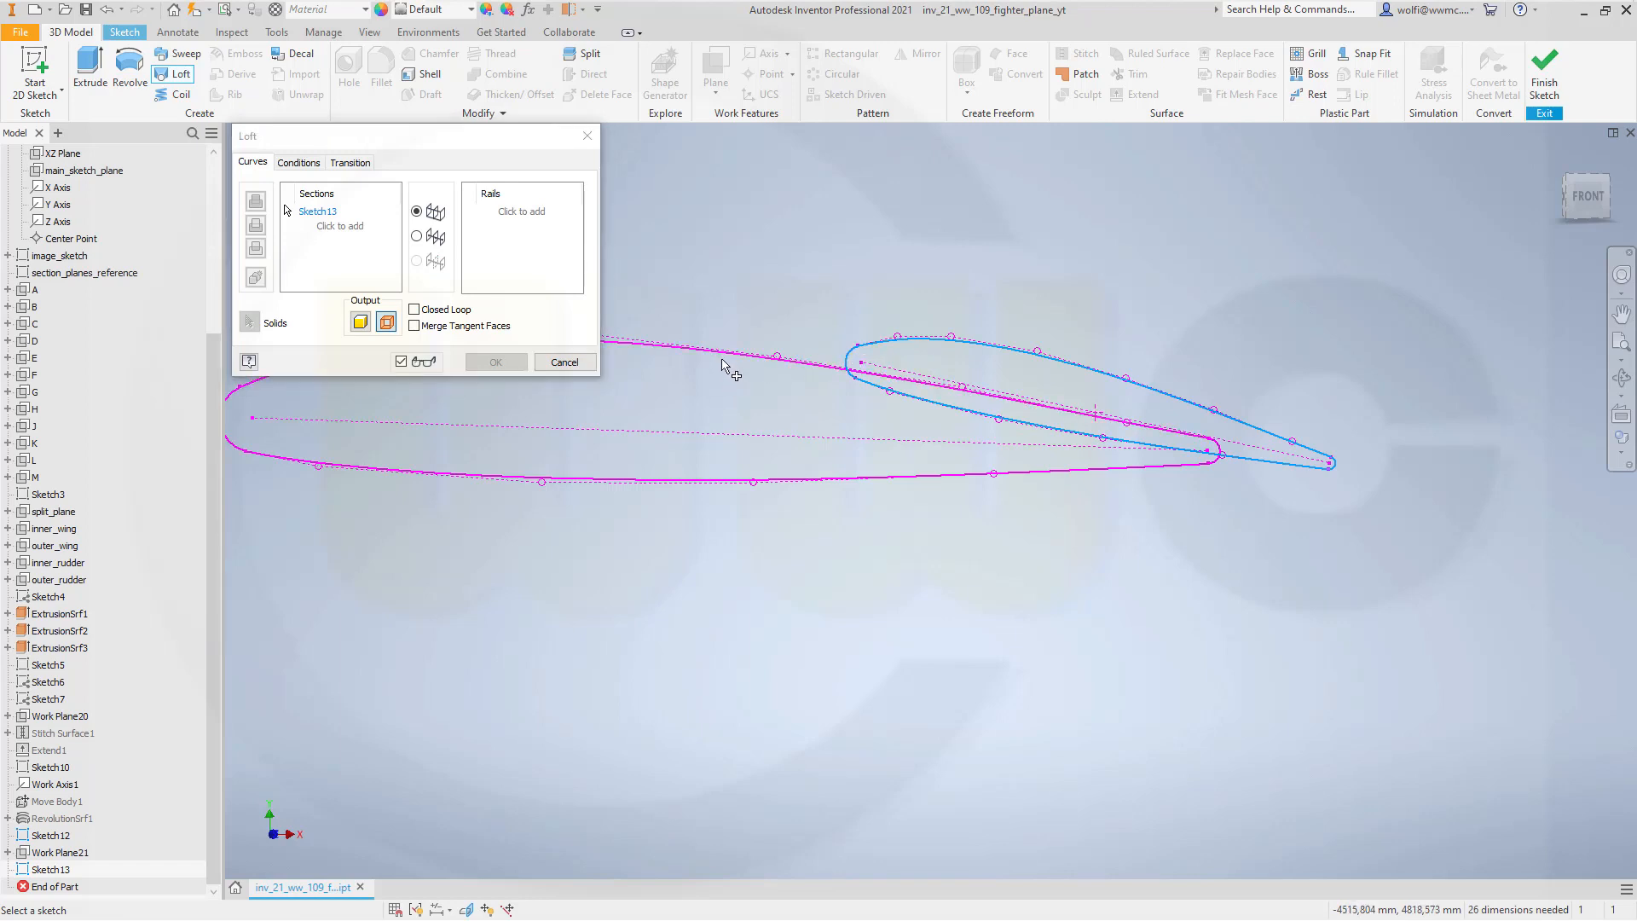
{"action": "left_click", "coordinate": [330, 228]}
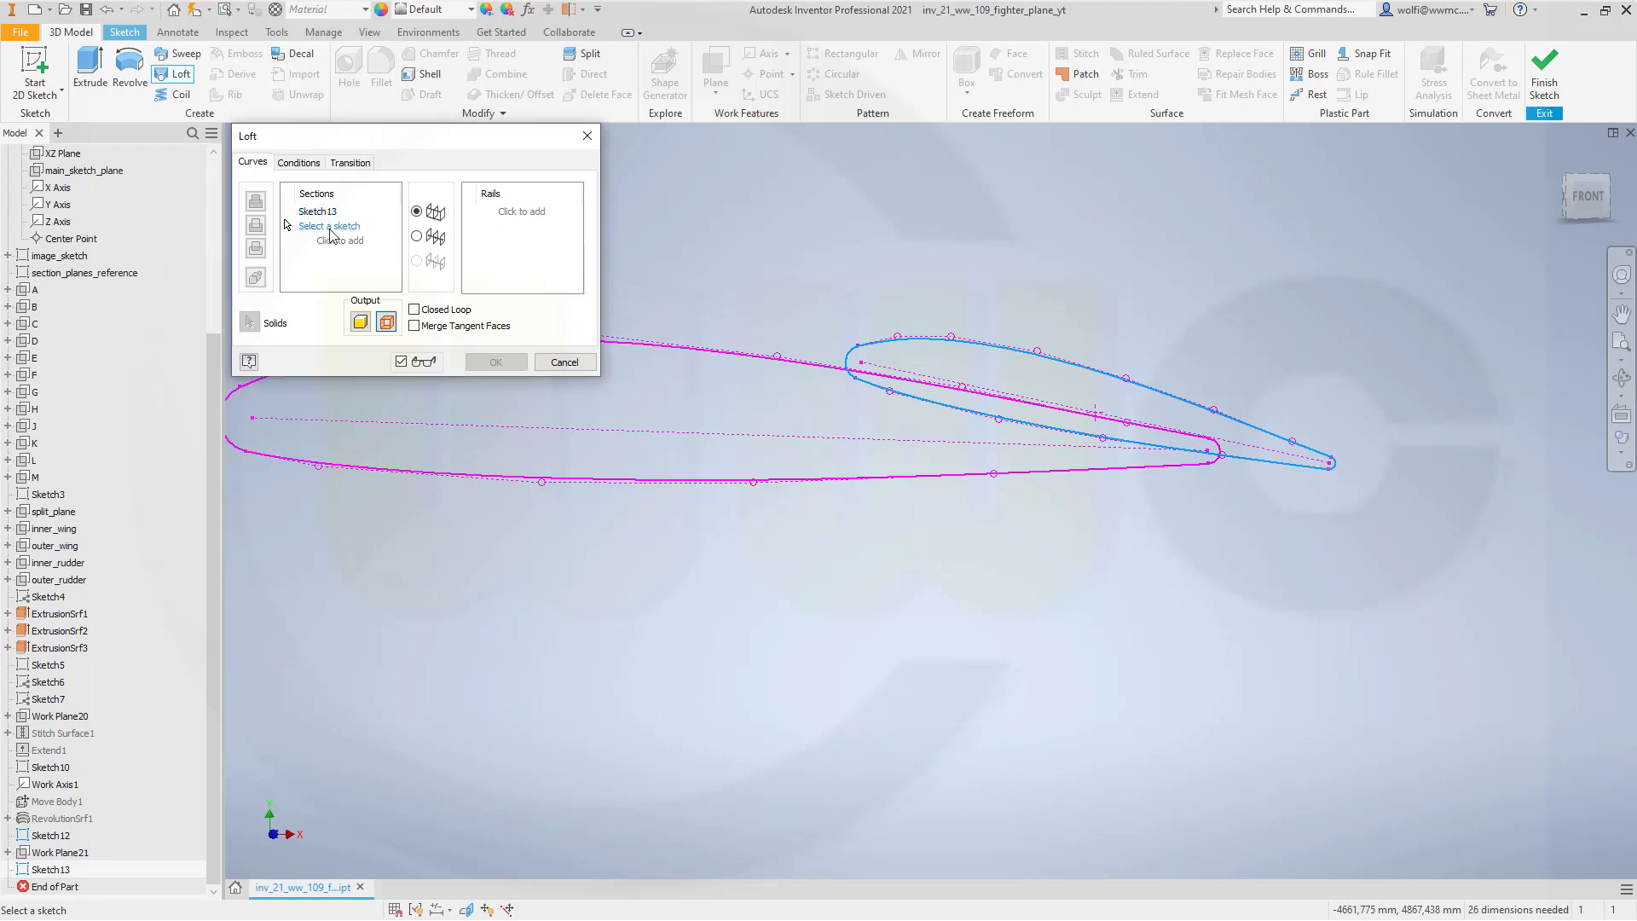
{"action": "left_click", "coordinate": [669, 352]}
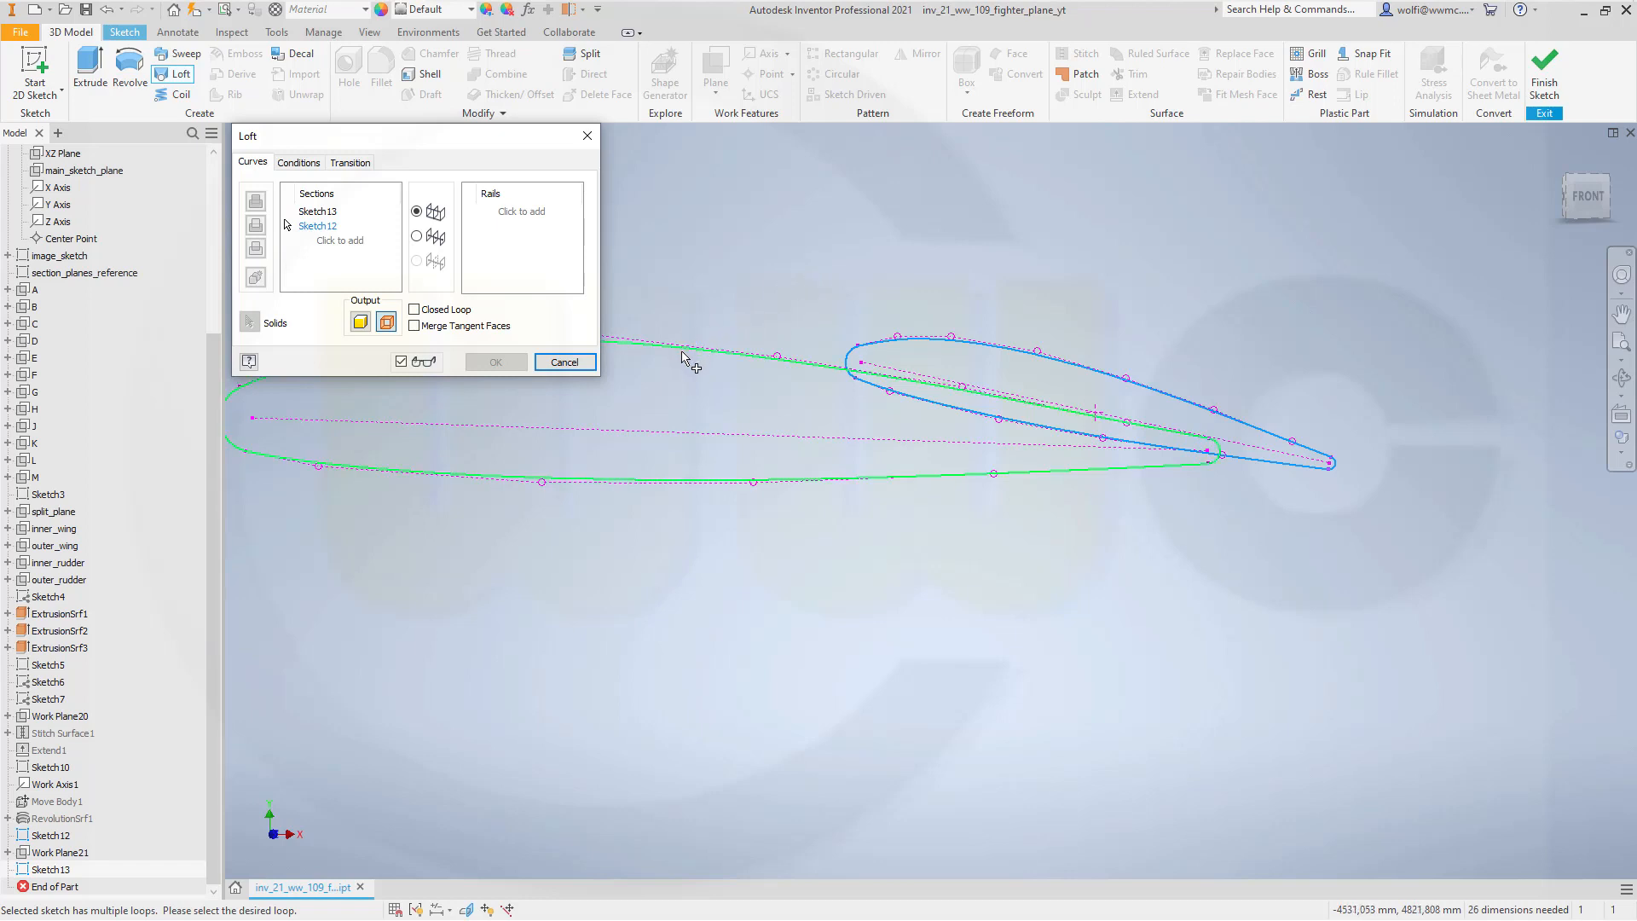
{"action": "left_click", "coordinate": [682, 359]}
{"action": "scroll", "coordinate": [719, 495], "scroll_direction": "up", "scroll_amount": 3}
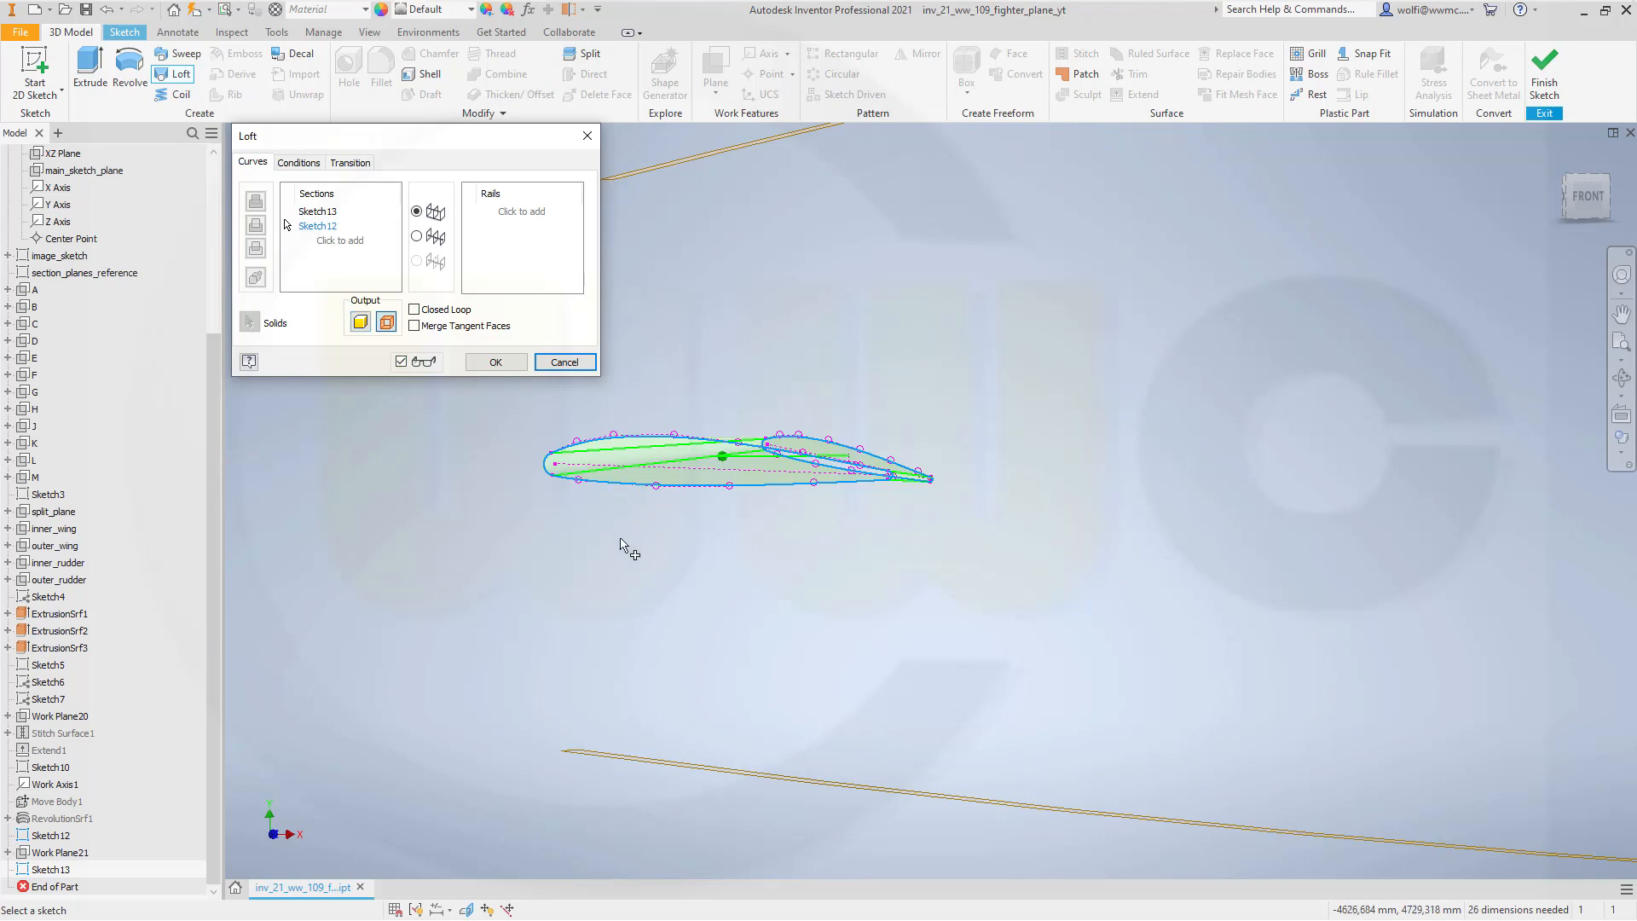
Apply a Direction Condition to both the Sketch13 and Sketch12 sections and create the lofted blade surface.
{"action": "middle_click_drag", "start_coordinate": [622, 541], "coordinate": [633, 556], "text": "shift"}
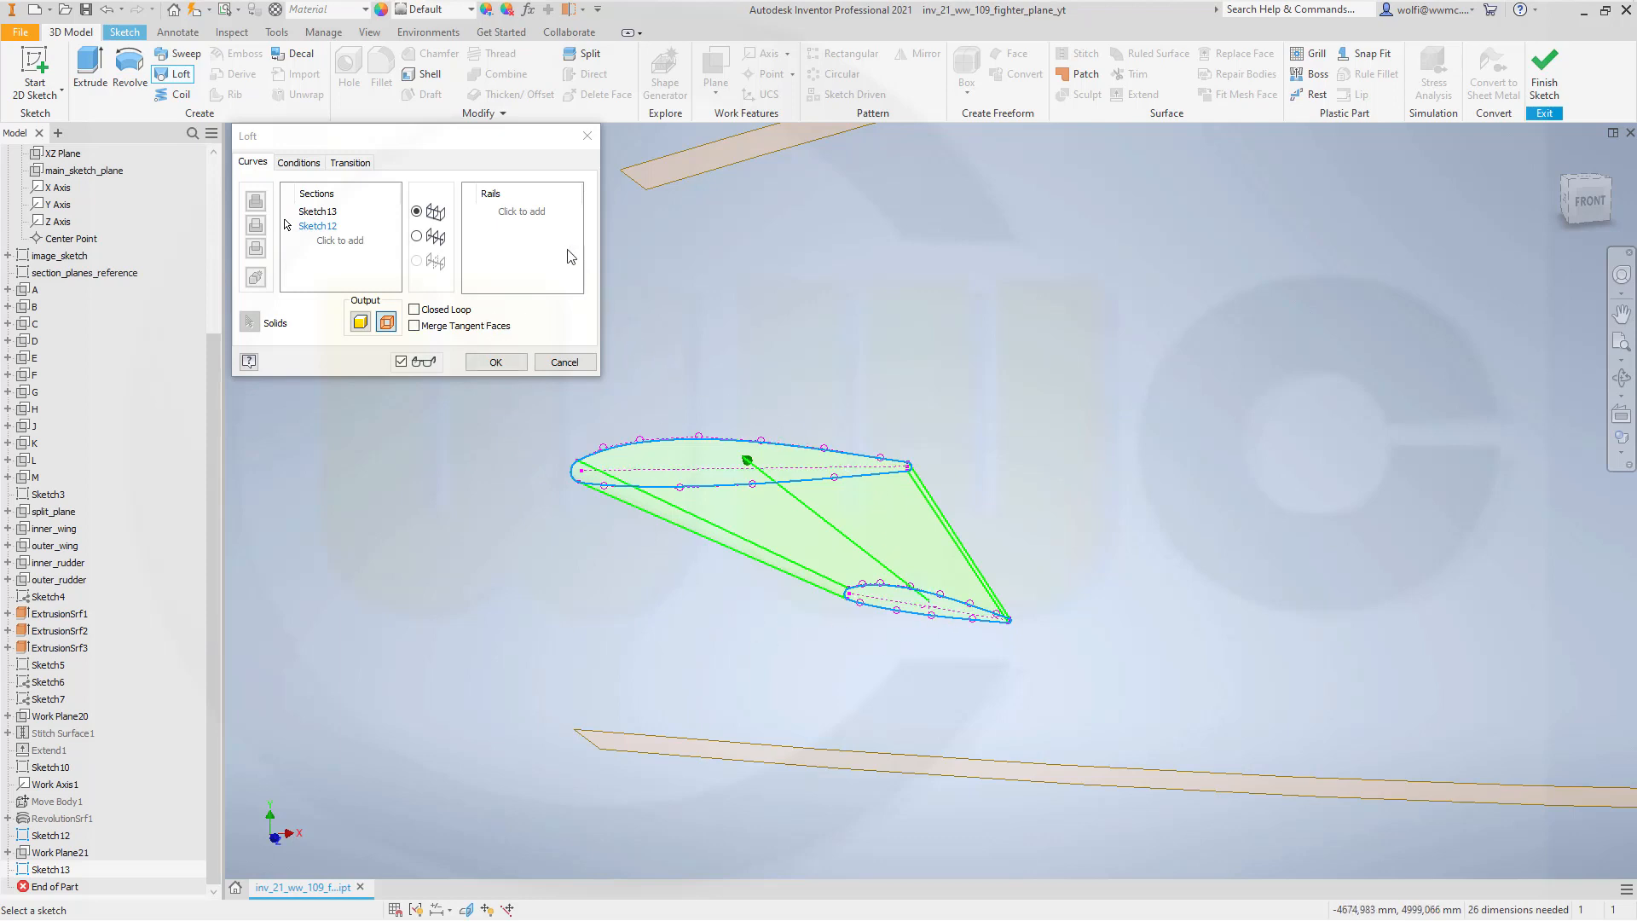
{"action": "left_click", "coordinate": [300, 162]}
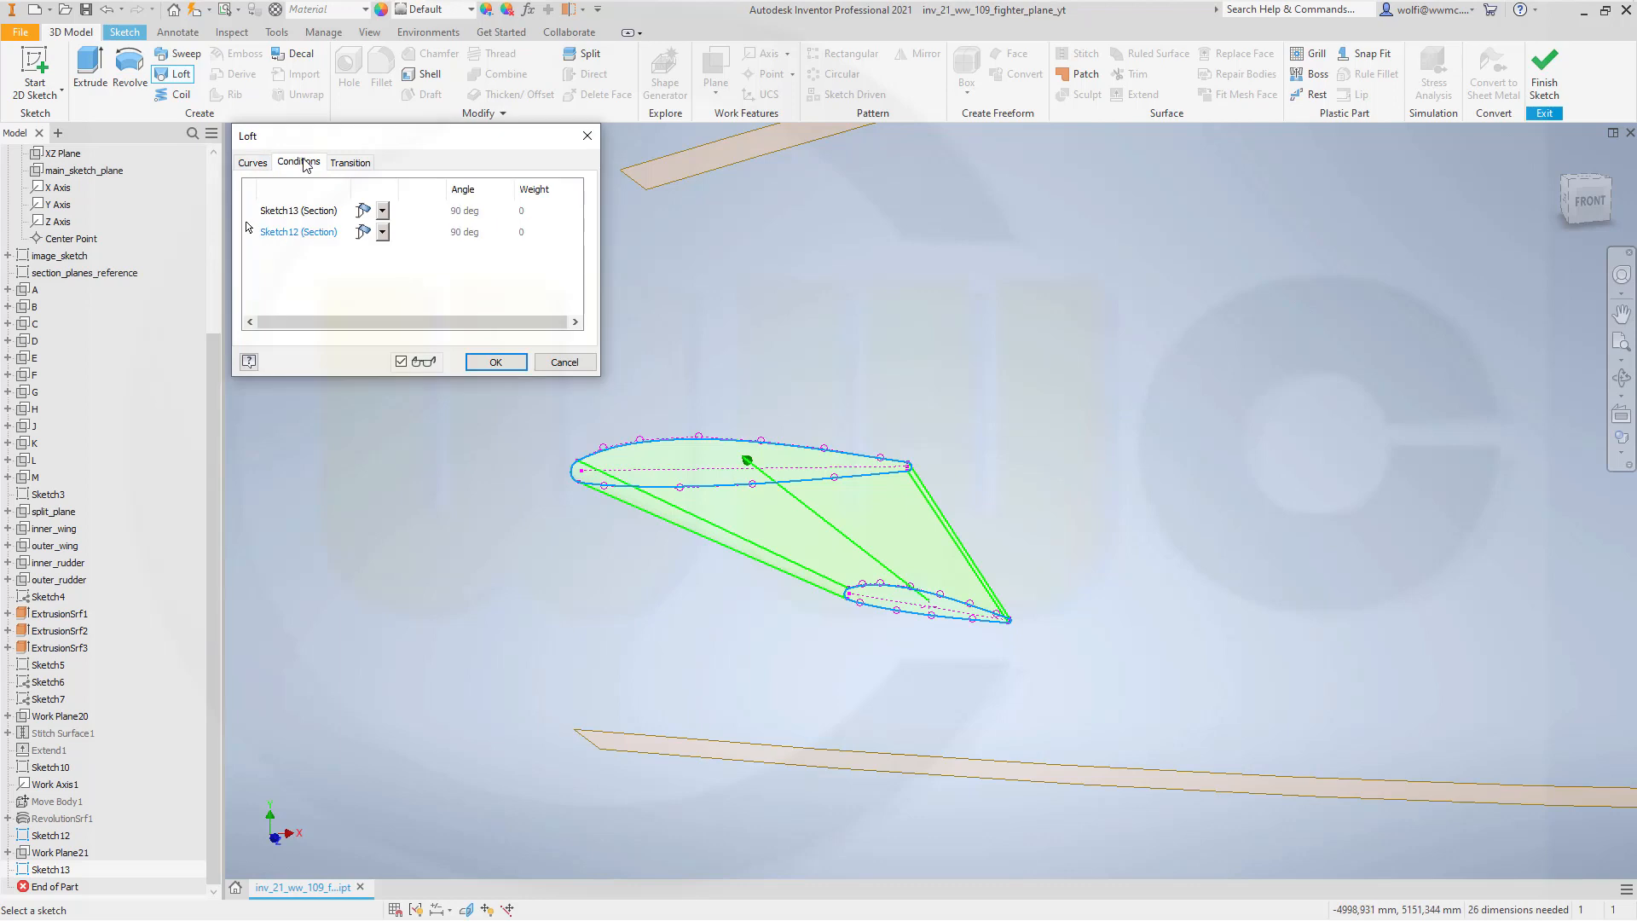
{"action": "left_click", "coordinate": [386, 211]}
{"action": "left_click", "coordinate": [367, 248]}
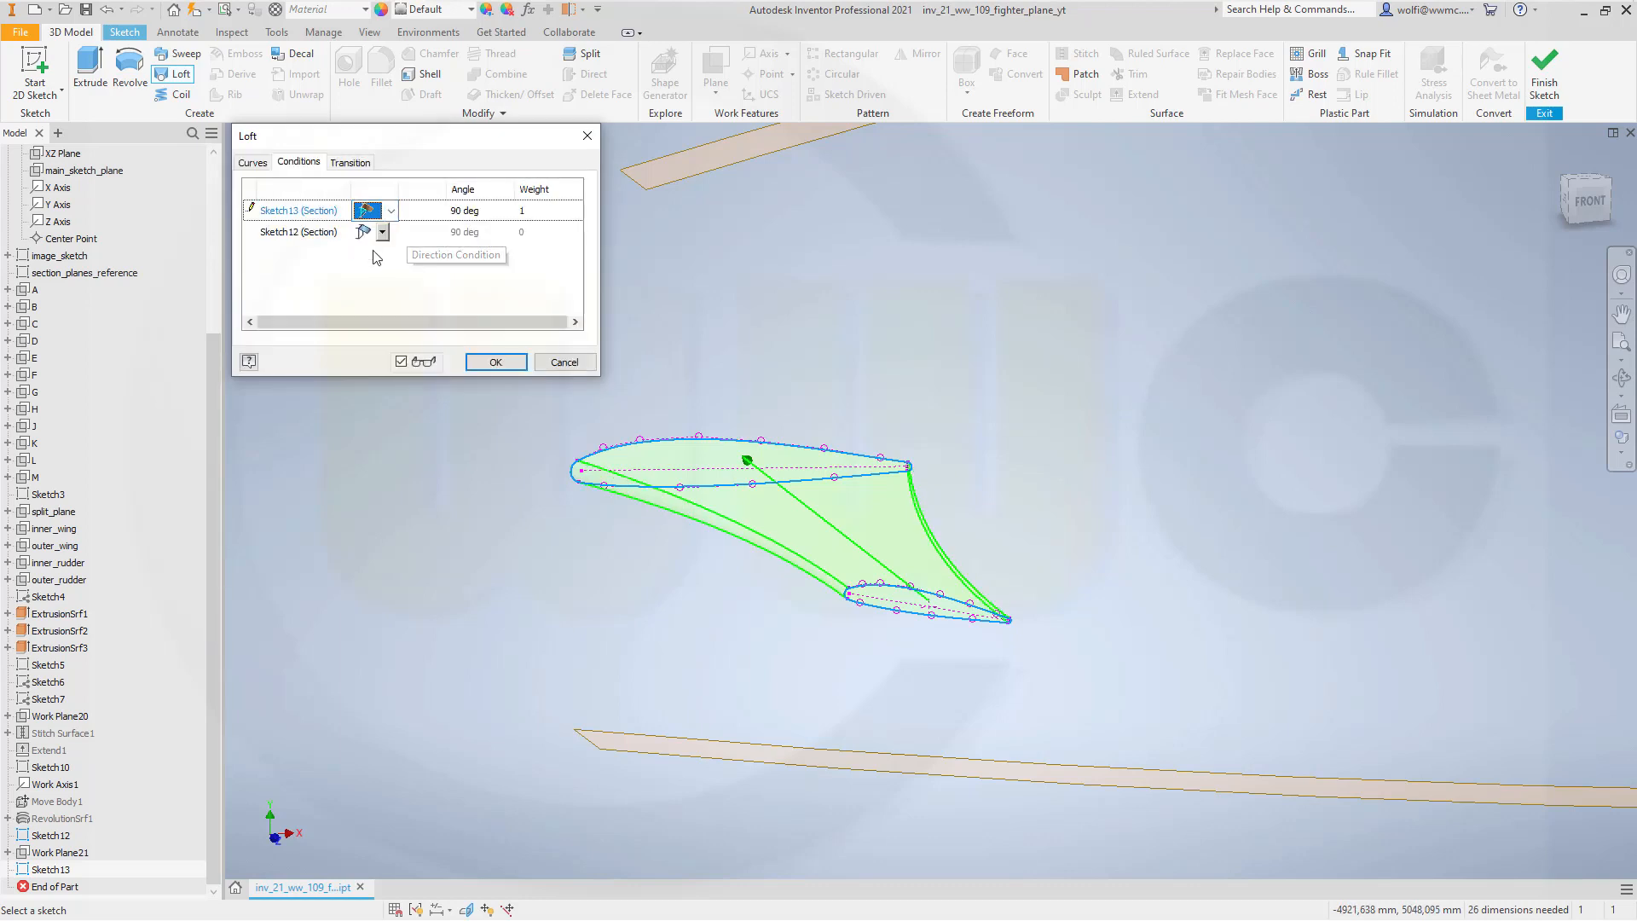
{"action": "left_click", "coordinate": [383, 235]}
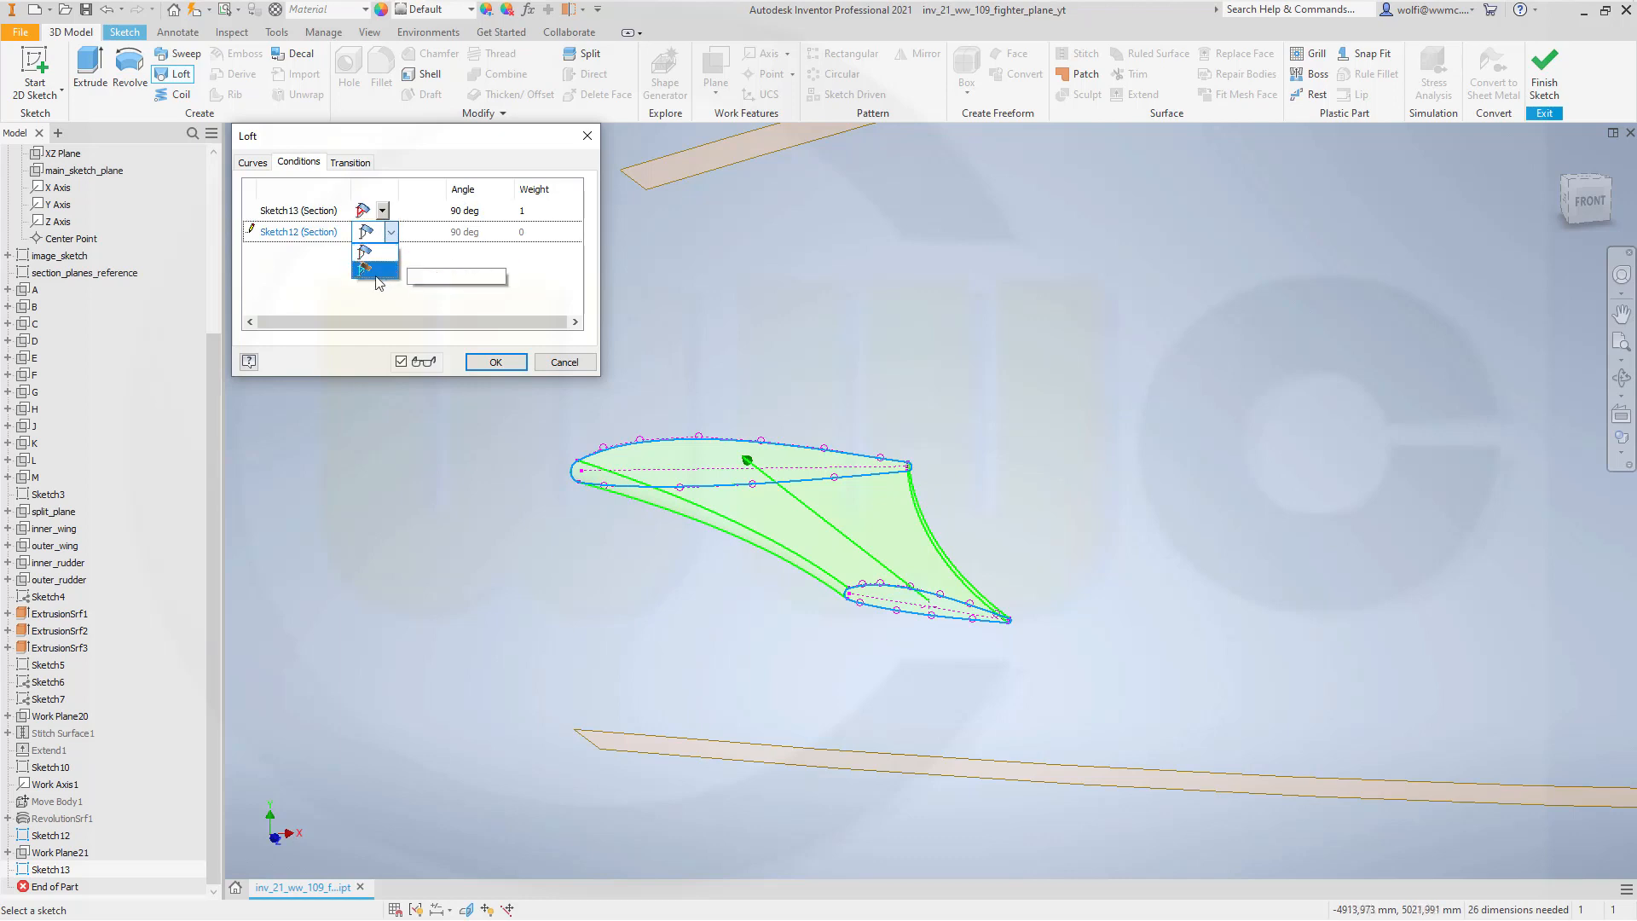
{"action": "left_click", "coordinate": [381, 272]}
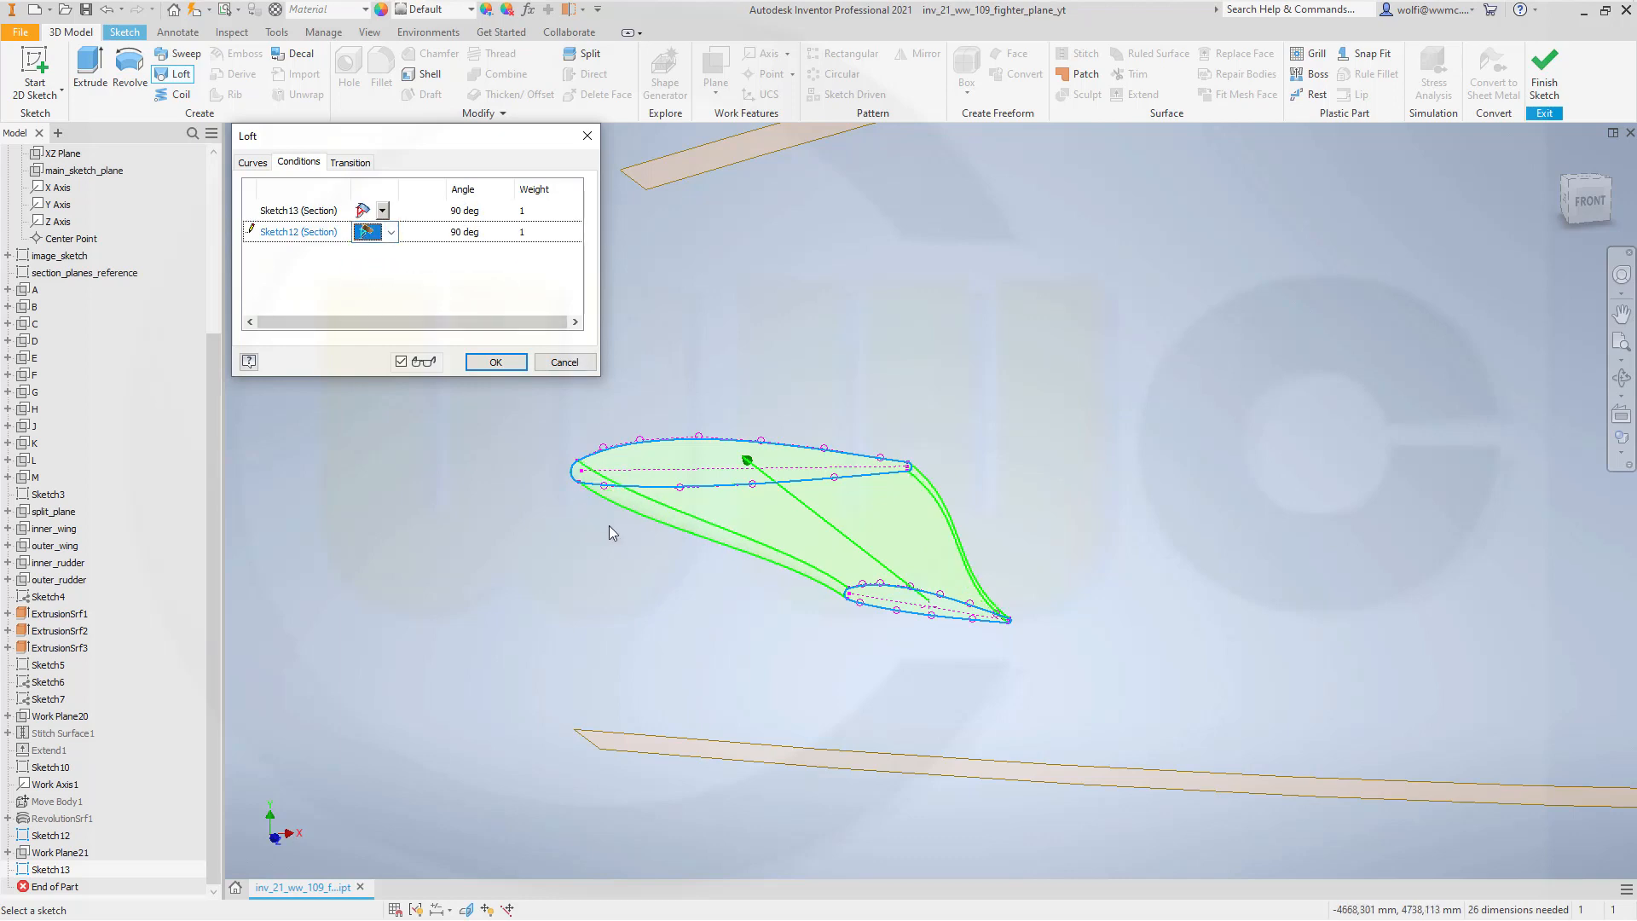
{"action": "left_click", "coordinate": [496, 362]}
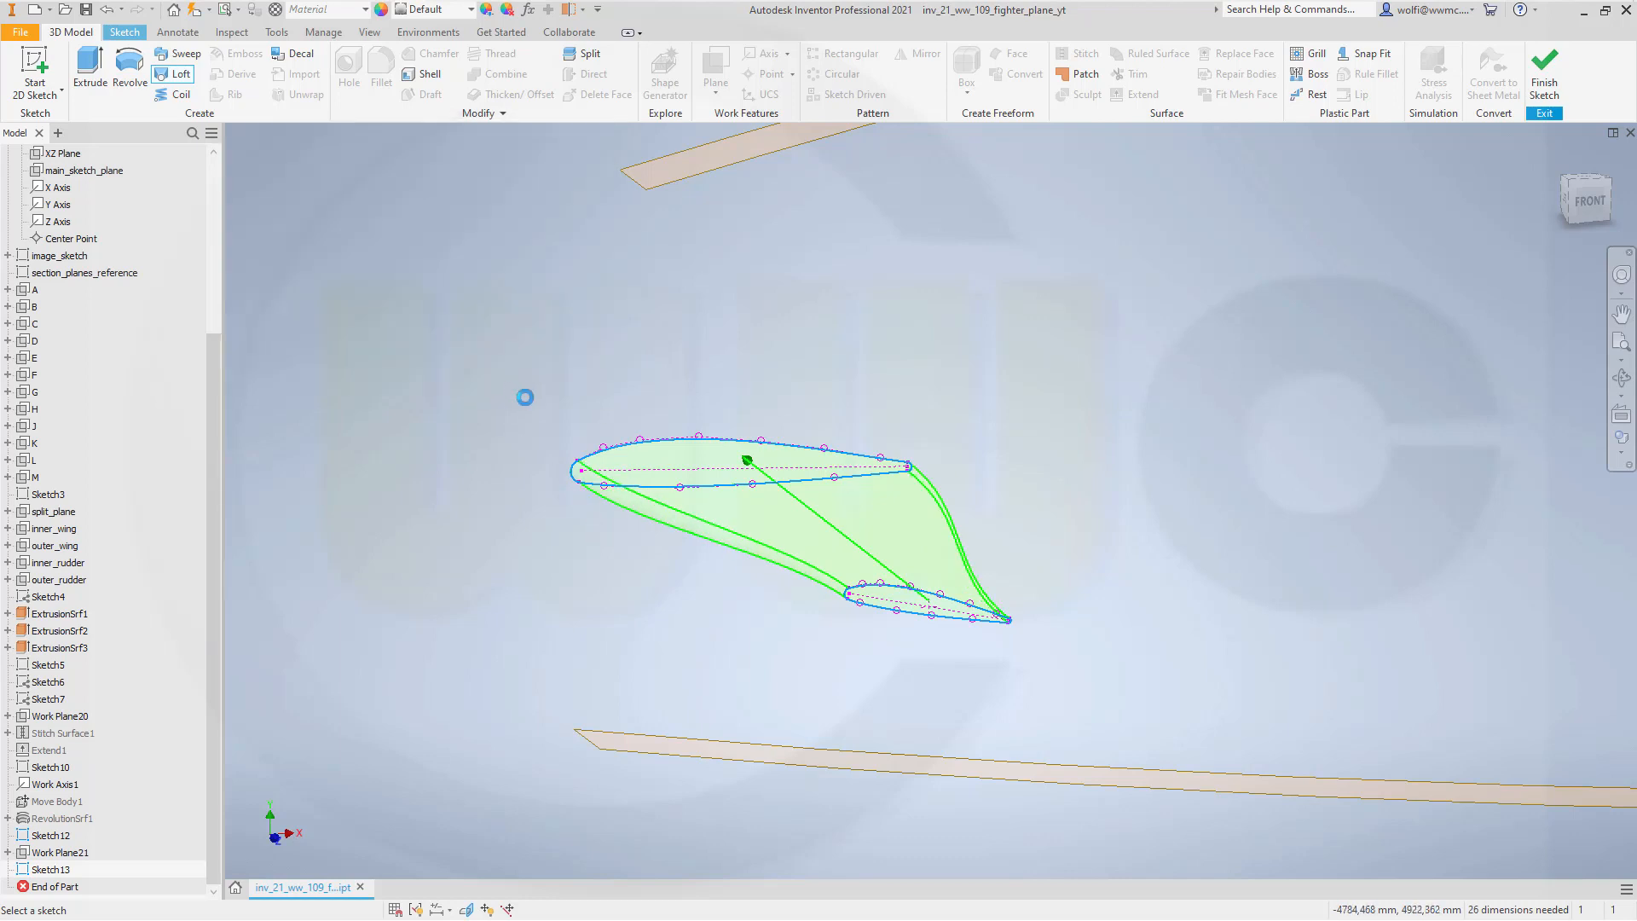
Turn off translucency for Srf11, the lofted propeller blade surface, so it displays as opaque.
{"action": "middle_click_drag", "start_coordinate": [571, 487], "coordinate": [599, 430]}
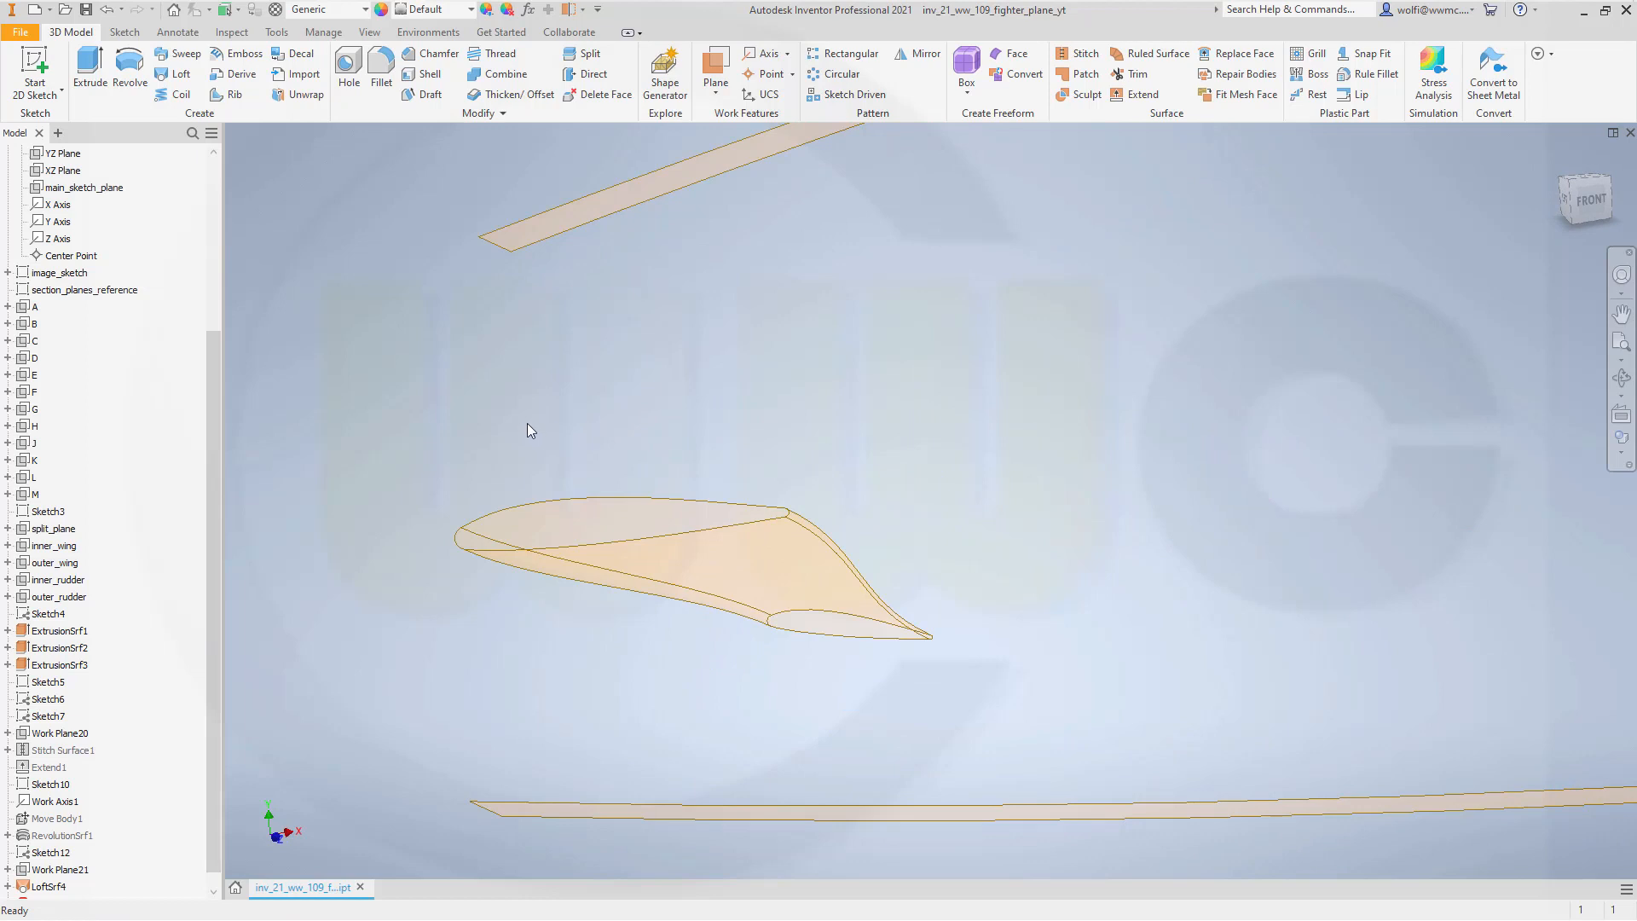
{"action": "scroll", "coordinate": [114, 312], "scroll_direction": "up", "scroll_amount": 5}
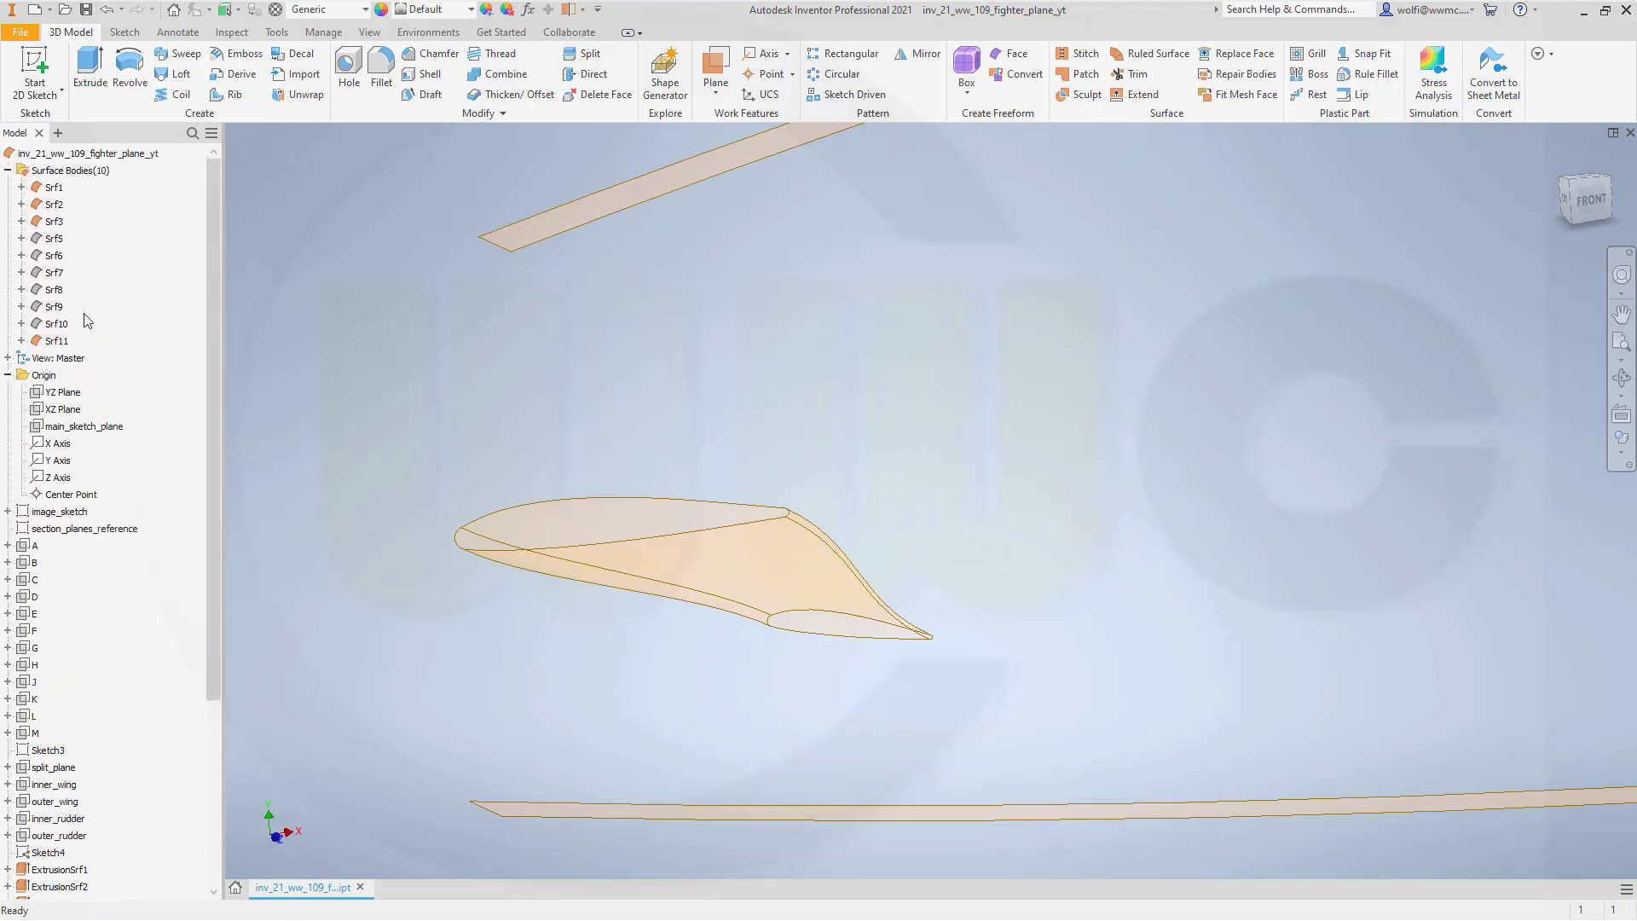
{"action": "right_click", "coordinate": [56, 342]}
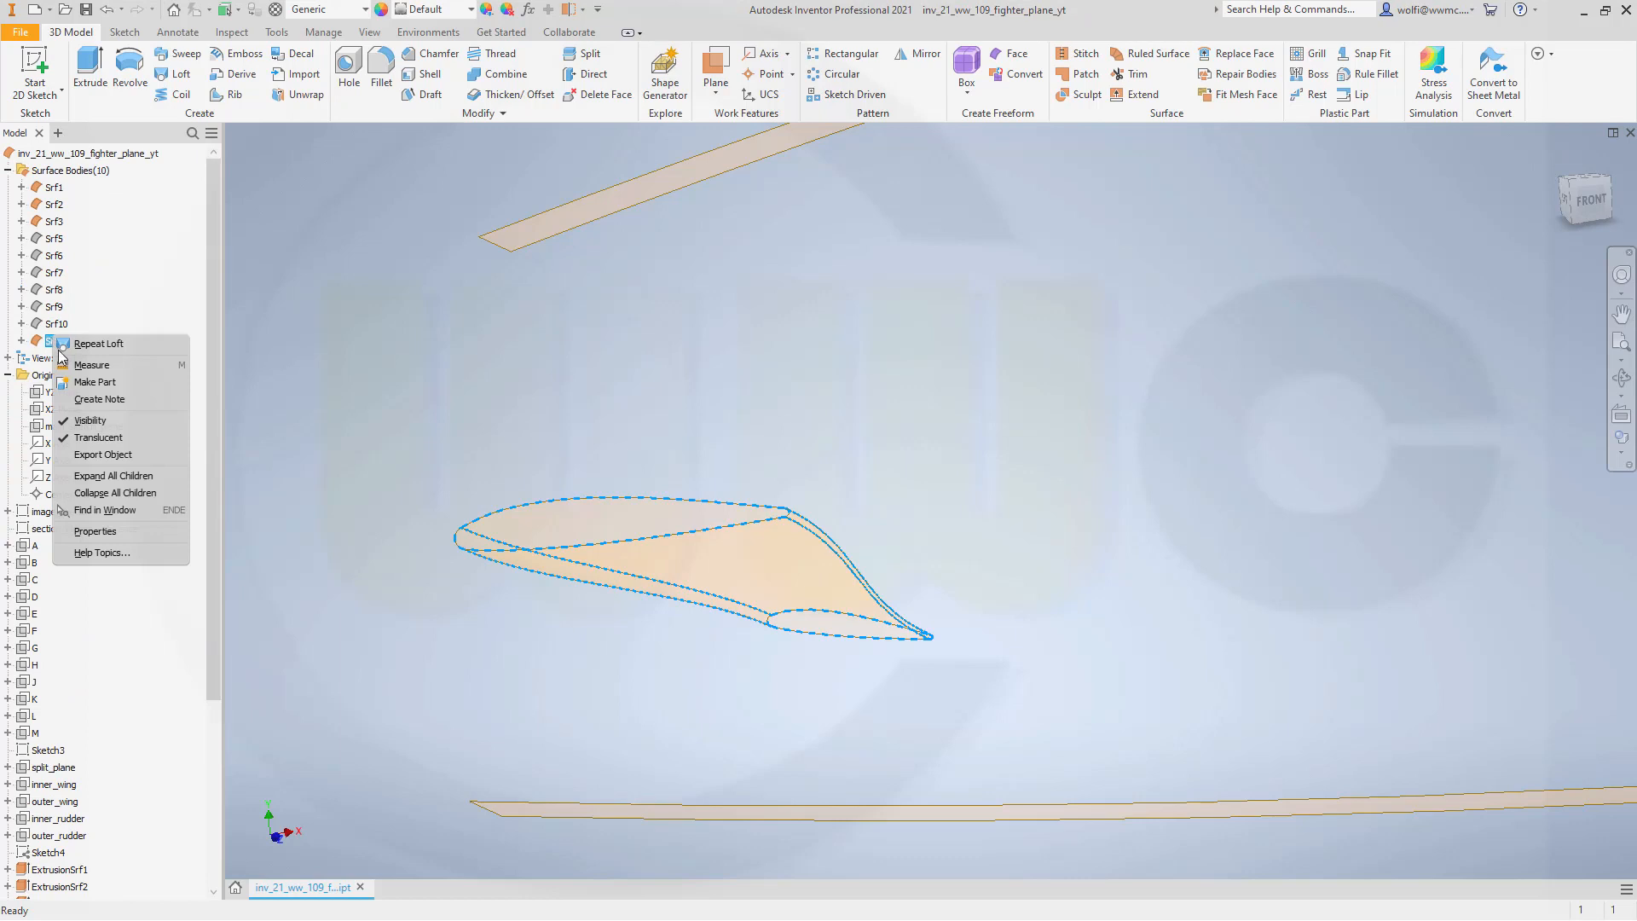
{"action": "left_click", "coordinate": [96, 438]}
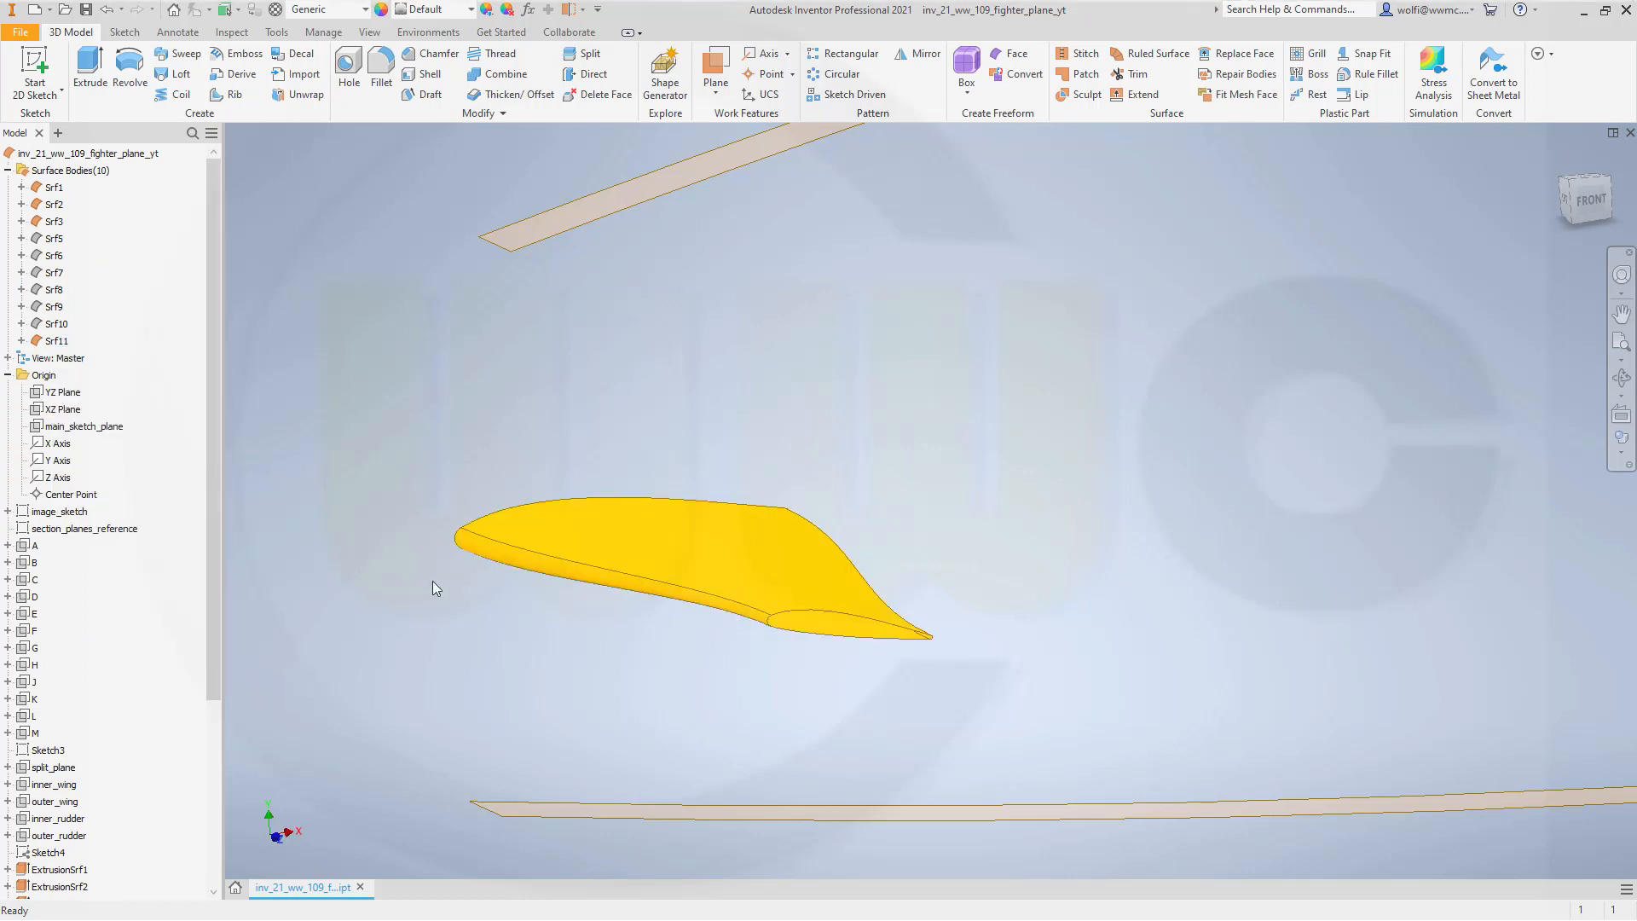
Examine the lofted blade surface and its shape between the large and small airfoil ends.
{"action": "scroll", "coordinate": [480, 607], "scroll_direction": "up", "scroll_amount": 4}
{"action": "scroll", "coordinate": [573, 612], "scroll_direction": "down", "scroll_amount": 5}
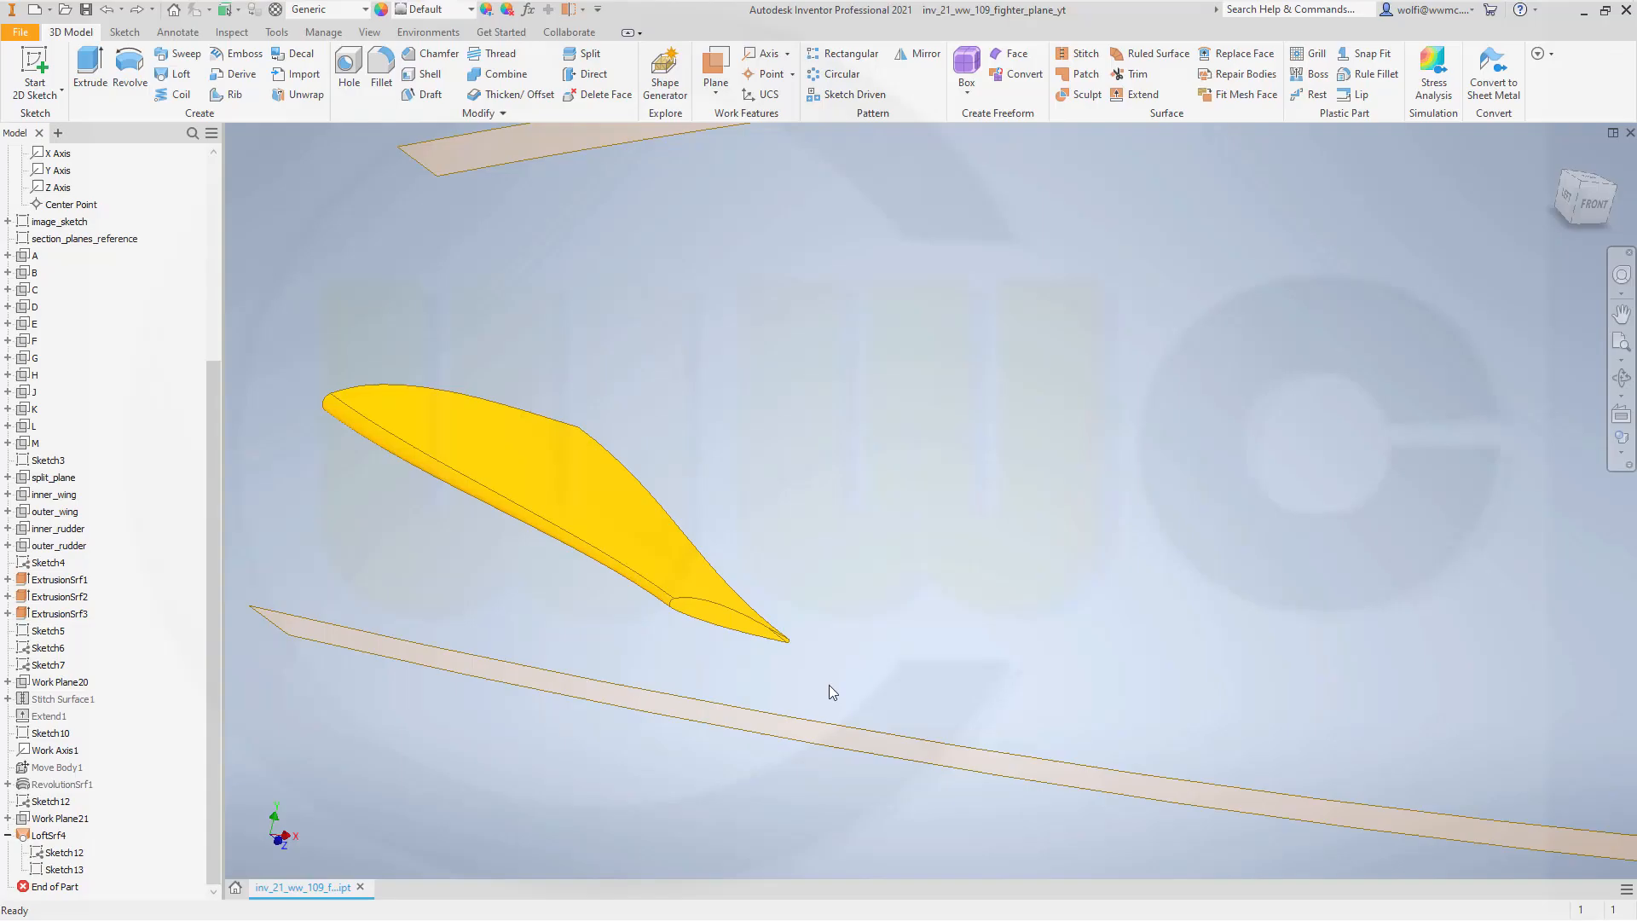
{"action": "middle_click_drag", "start_coordinate": [829, 684], "coordinate": [1072, 678]}
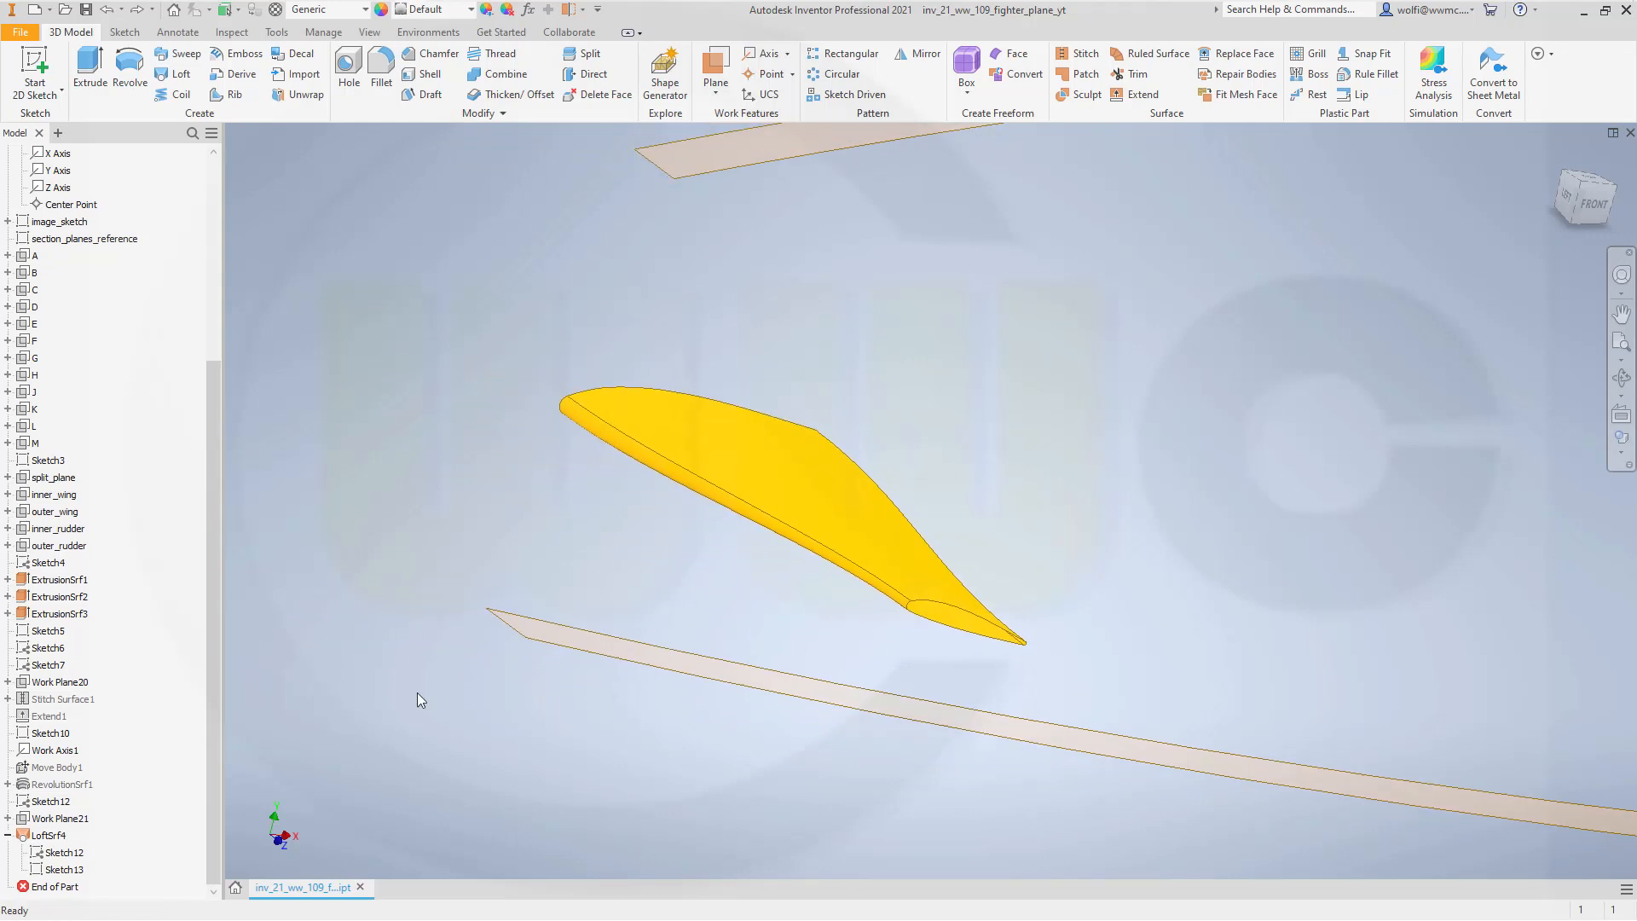
{"action": "left_click", "coordinate": [66, 869]}
{"action": "scroll", "coordinate": [685, 722], "scroll_direction": "down", "scroll_amount": 3}
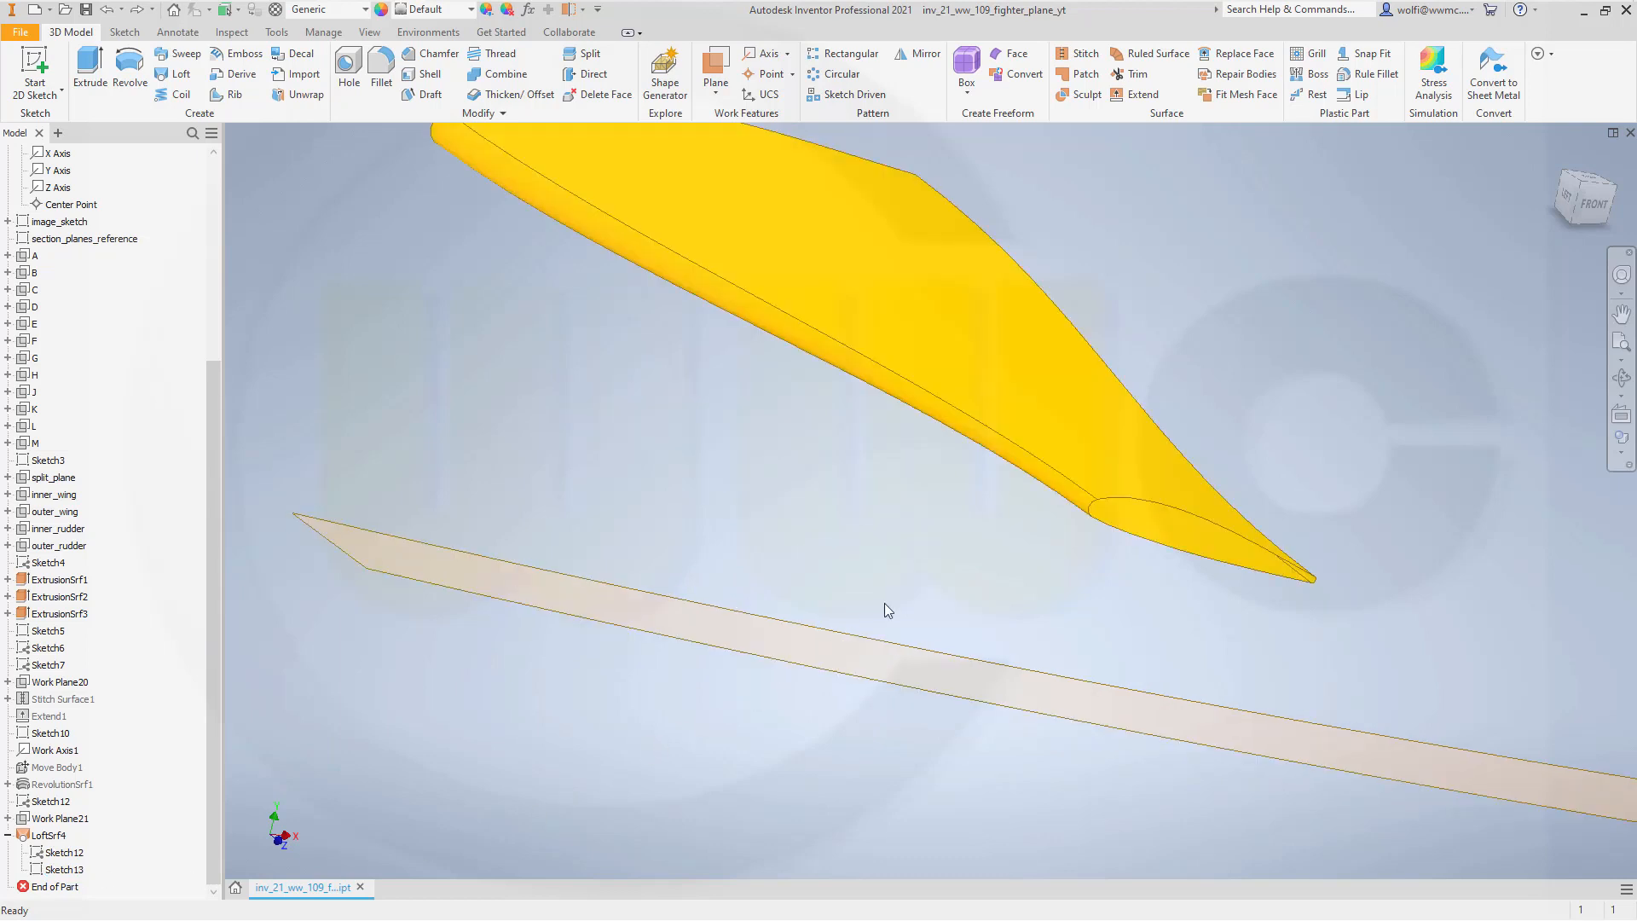
{"action": "scroll", "coordinate": [1076, 394], "scroll_direction": "down", "scroll_amount": 2}
{"action": "scroll", "coordinate": [1071, 373], "scroll_direction": "up", "scroll_amount": 5}
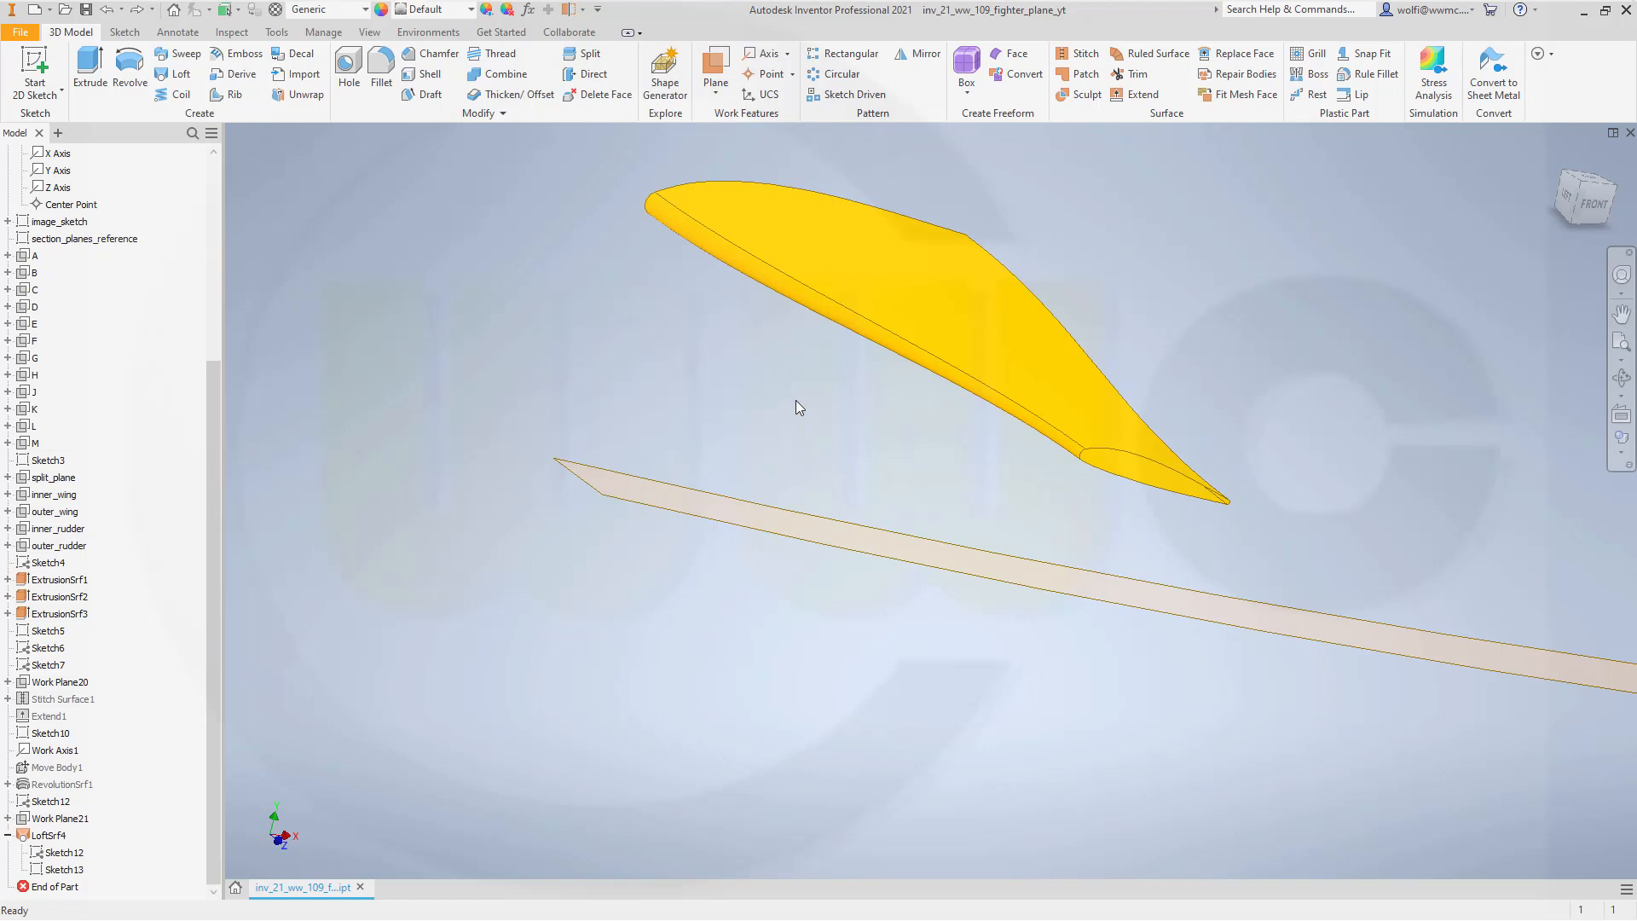
{"action": "scroll", "coordinate": [729, 391], "scroll_direction": "down", "scroll_amount": 2}
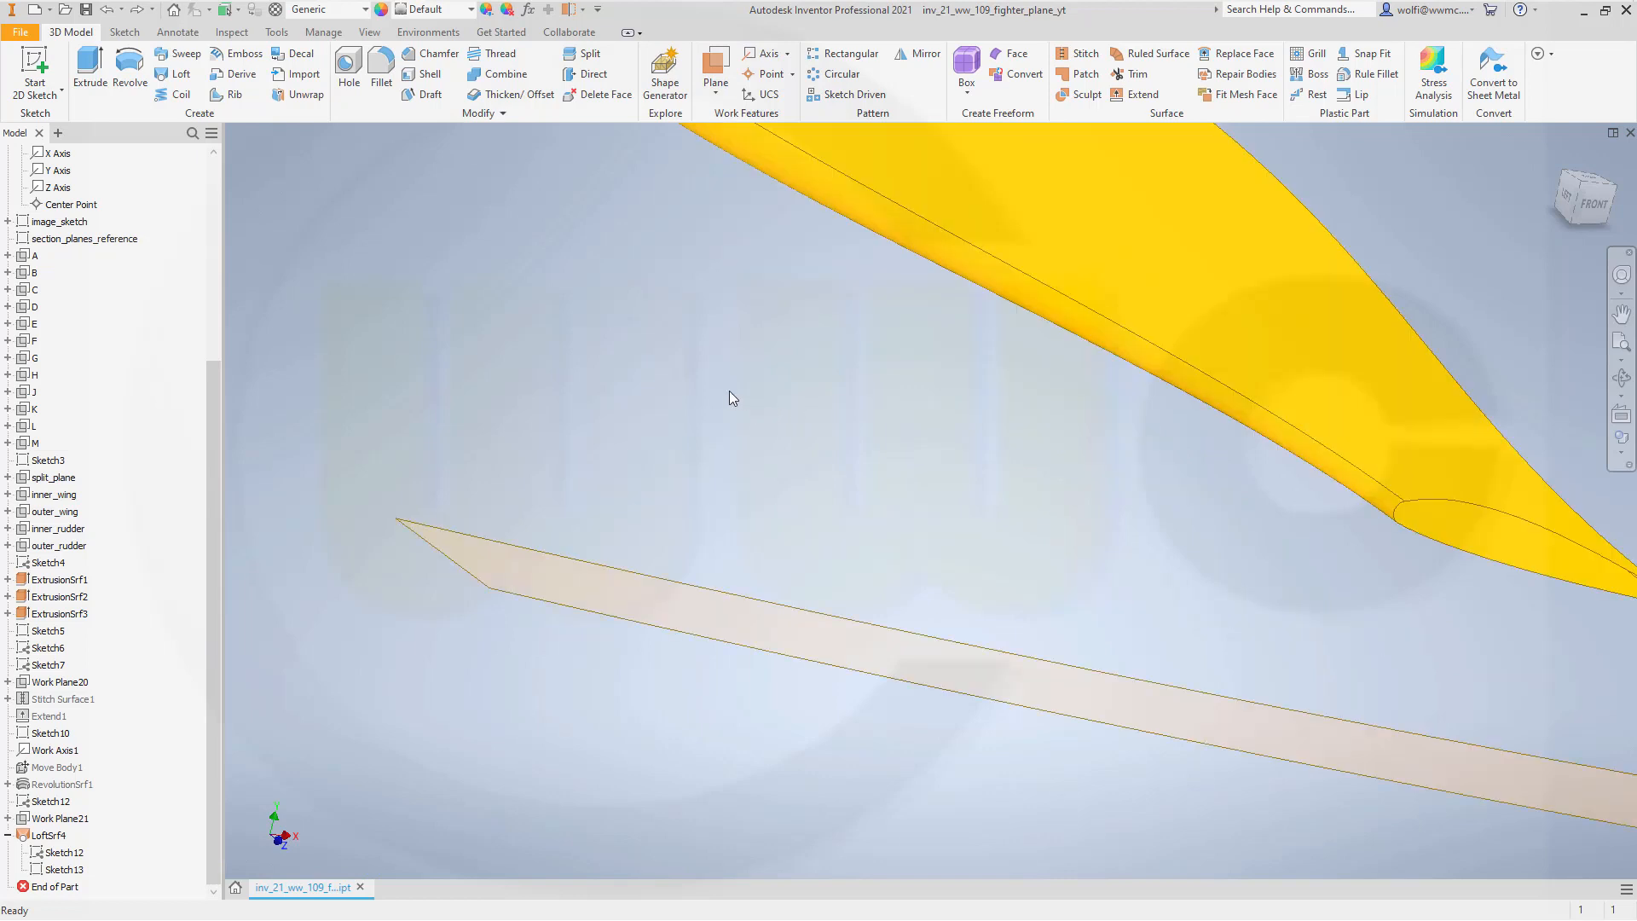
{"action": "scroll", "coordinate": [727, 390], "scroll_direction": "up", "scroll_amount": 3}
{"action": "scroll", "coordinate": [695, 358], "scroll_direction": "down", "scroll_amount": 2}
{"action": "scroll", "coordinate": [696, 366], "scroll_direction": "up", "scroll_amount": 2}
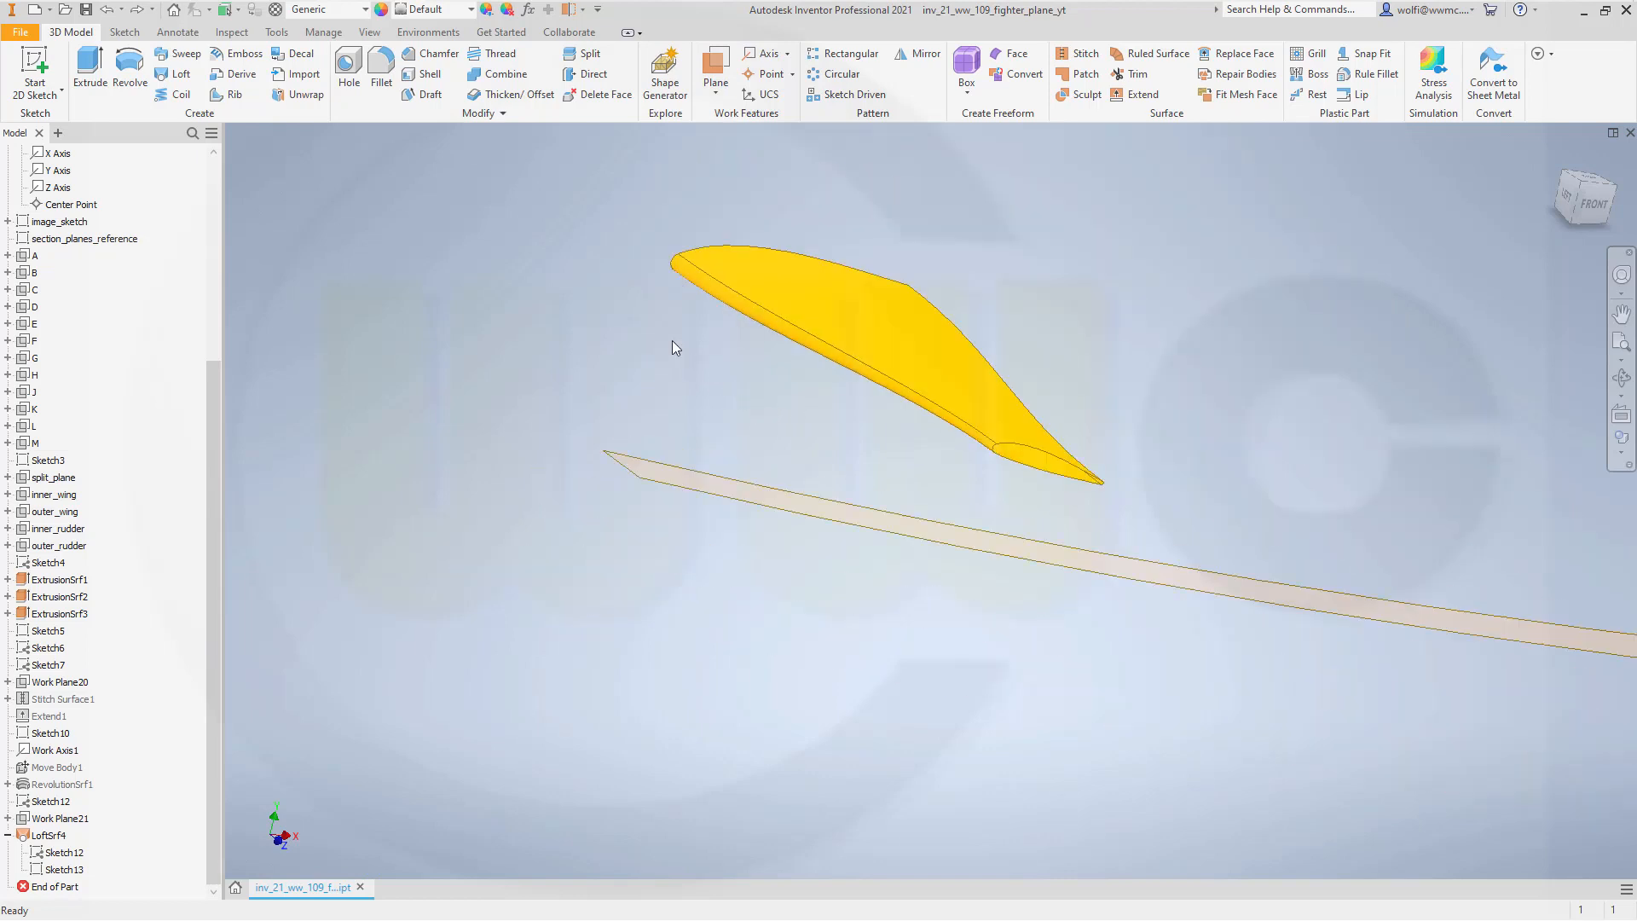
{"action": "middle_click_drag", "start_coordinate": [648, 353], "coordinate": [606, 426]}
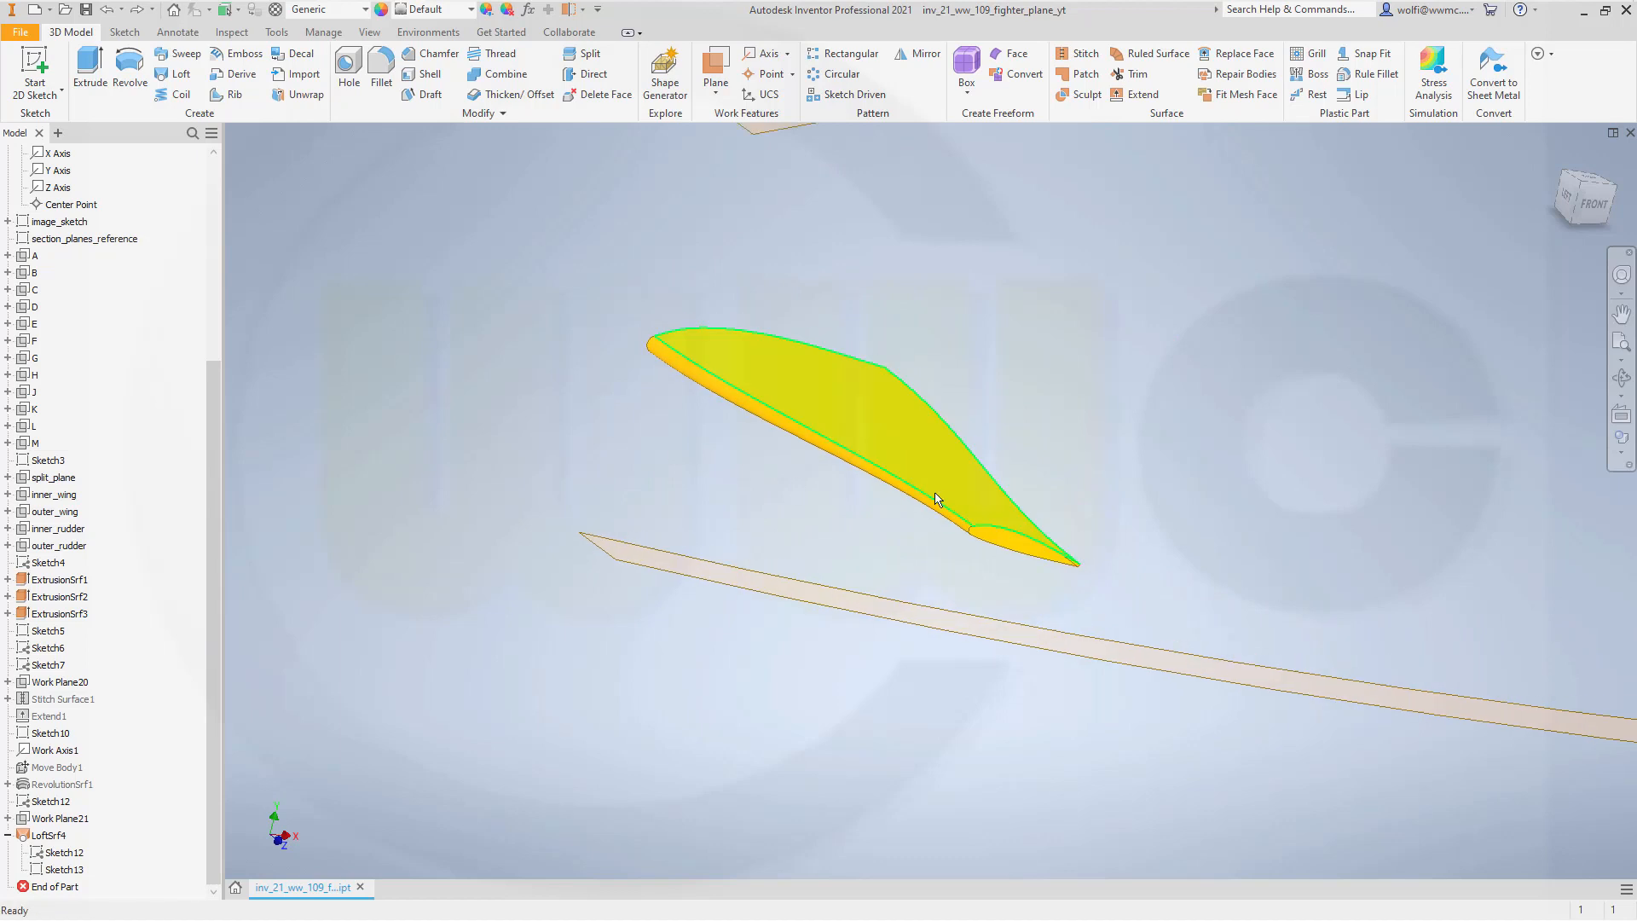
Start a new 2D sketch on Work Plane21 at the blade's small airfoil end.
{"action": "left_click", "coordinate": [36, 68]}
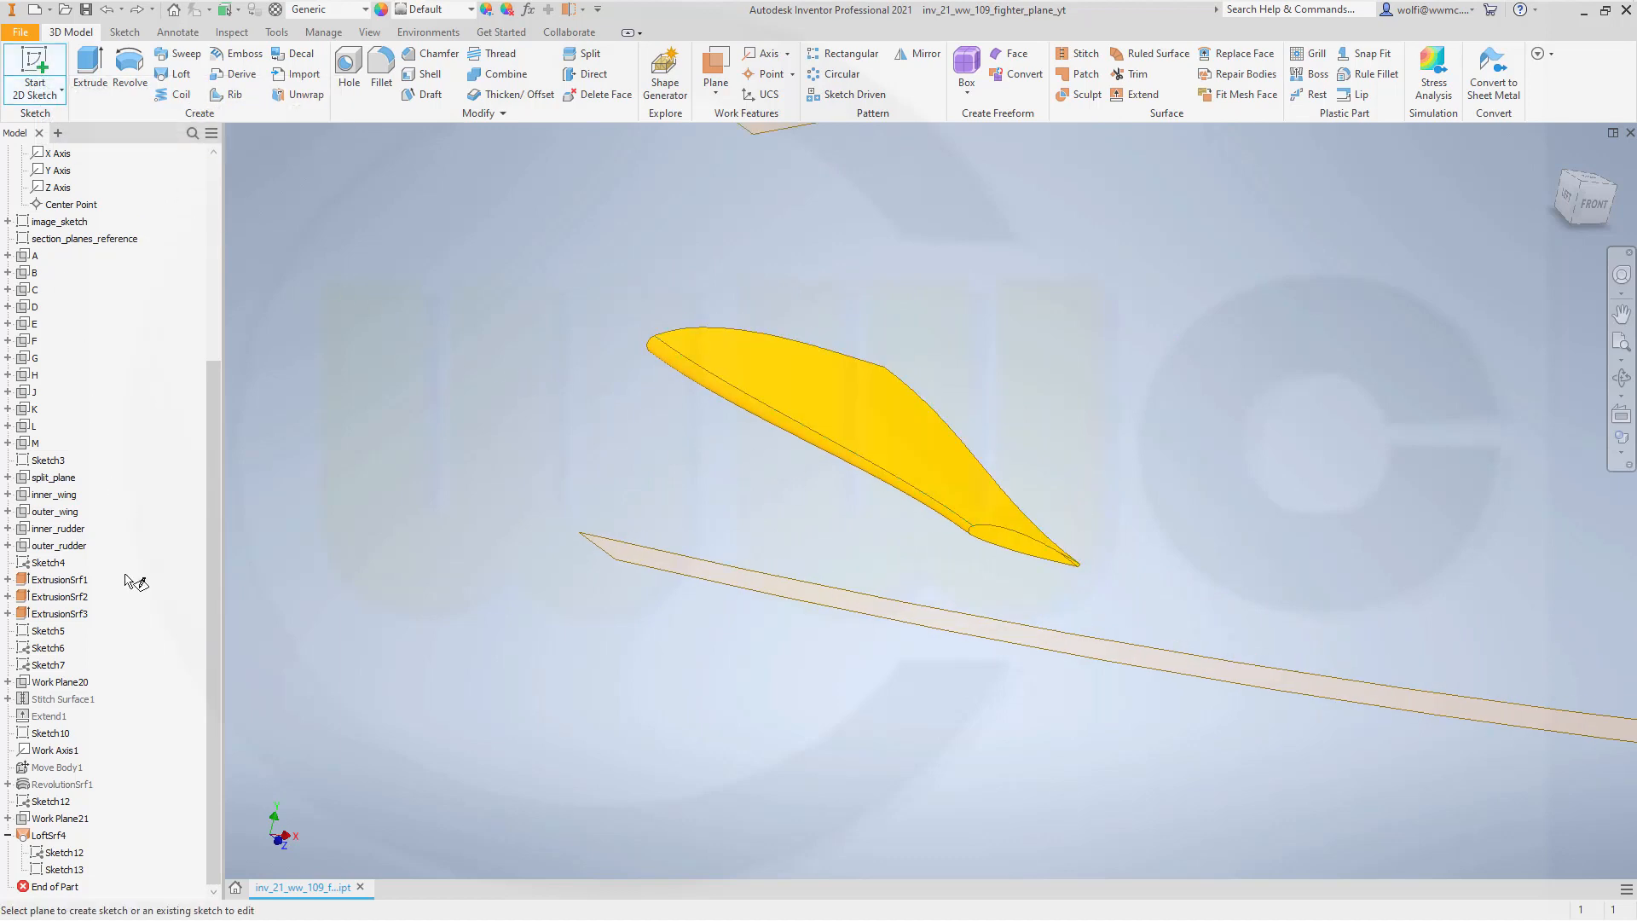
{"action": "left_click", "coordinate": [78, 820]}
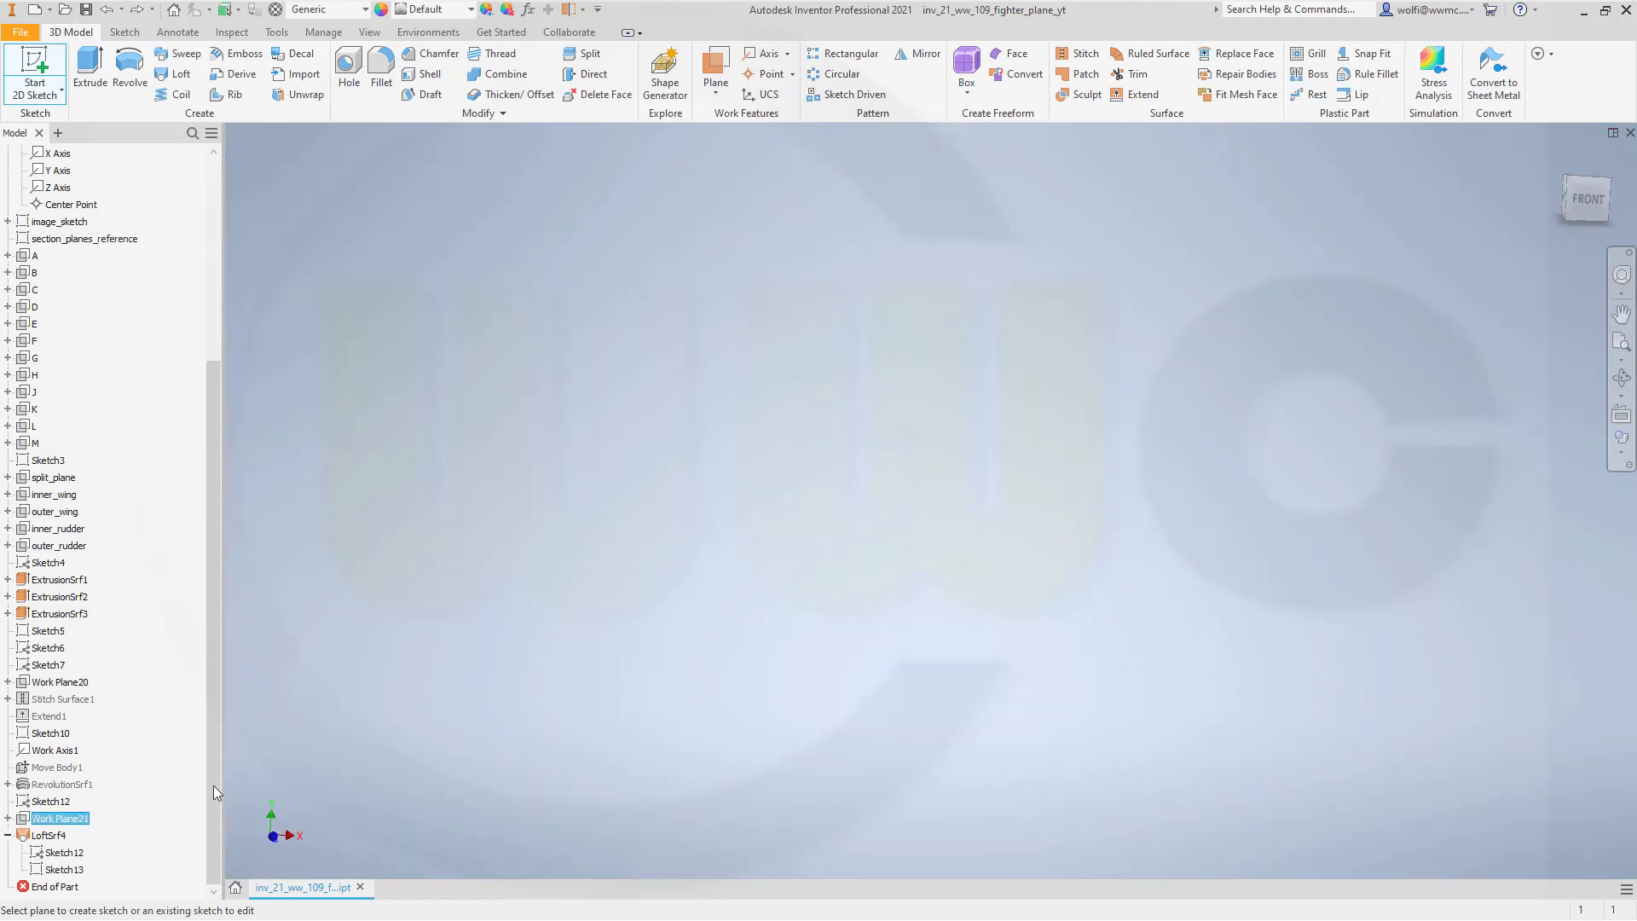
{"action": "mouse_move", "coordinate": [505, 361]}
{"action": "middle_mouse_down"}
{"action": "mouse_move", "coordinate": [409, 234]}
{"action": "mouse_move", "coordinate": [1147, 873]}
{"action": "mouse_move", "coordinate": [1279, 917]}
{"action": "middle_mouse_up"}
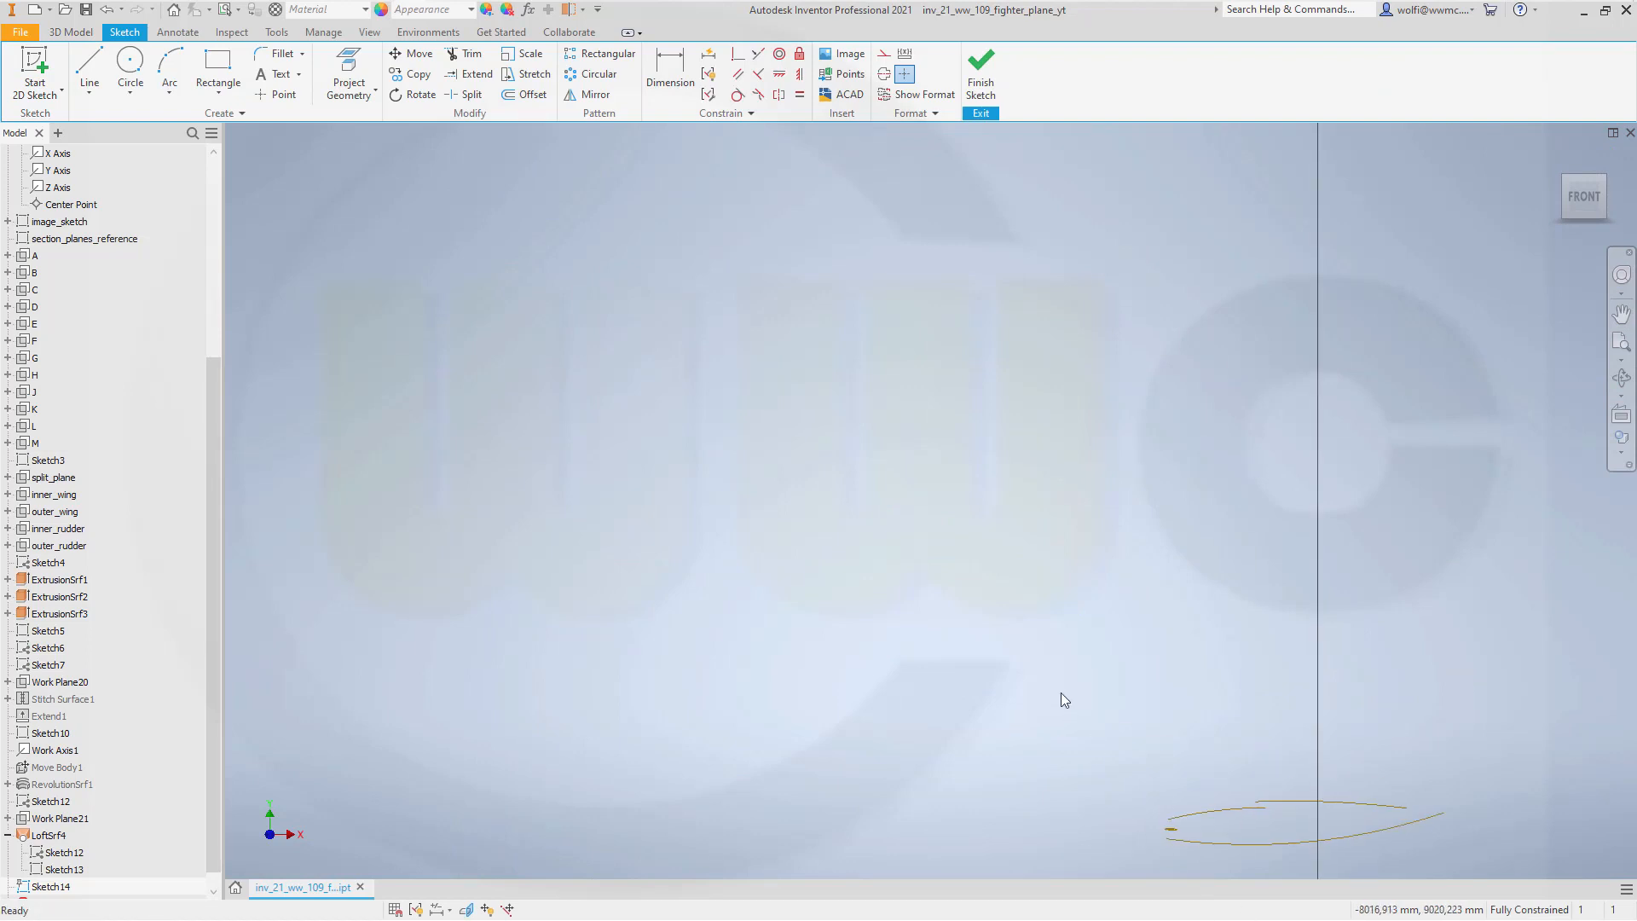
{"action": "scroll", "coordinate": [1251, 852], "scroll_direction": "up", "scroll_amount": 6}
{"action": "scroll", "coordinate": [979, 806], "scroll_direction": "up", "scroll_amount": 5}
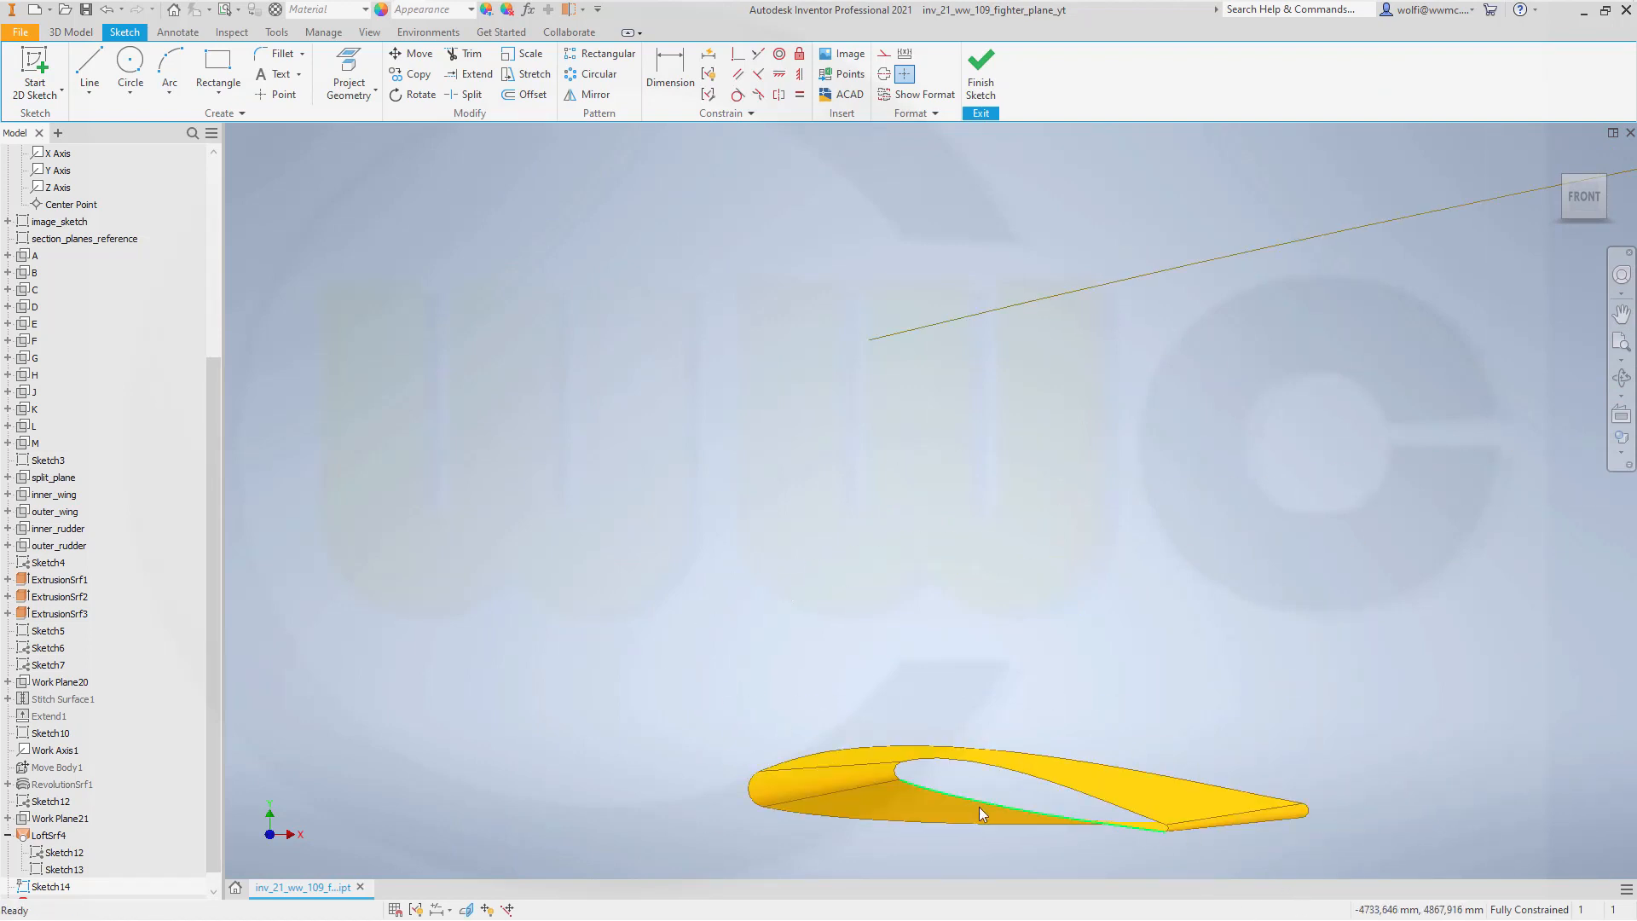
{"action": "scroll", "coordinate": [961, 725], "scroll_direction": "up", "scroll_amount": 2}
{"action": "middle_click_drag", "start_coordinate": [1117, 614], "coordinate": [946, 450]}
{"action": "scroll", "coordinate": [901, 204], "scroll_direction": "down", "scroll_amount": 1}
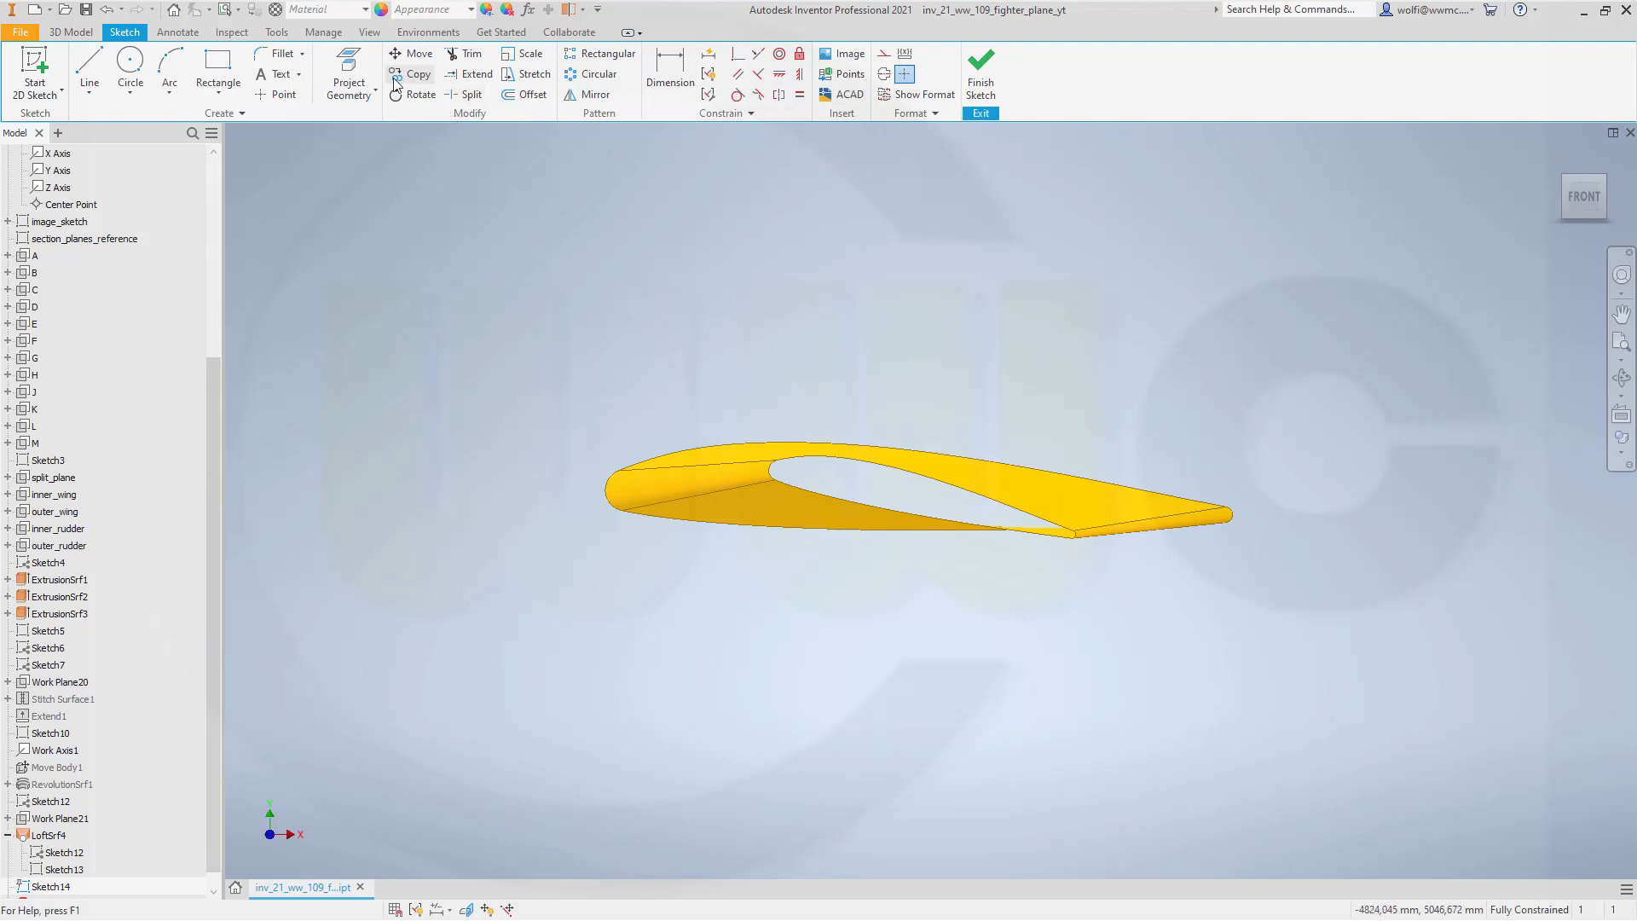
Project the rounded leading-edge and trailing-edge arcs of the small airfoil into the sketch.
{"action": "left_click", "coordinate": [349, 69]}
{"action": "scroll", "coordinate": [779, 559], "scroll_direction": "up", "scroll_amount": 4}
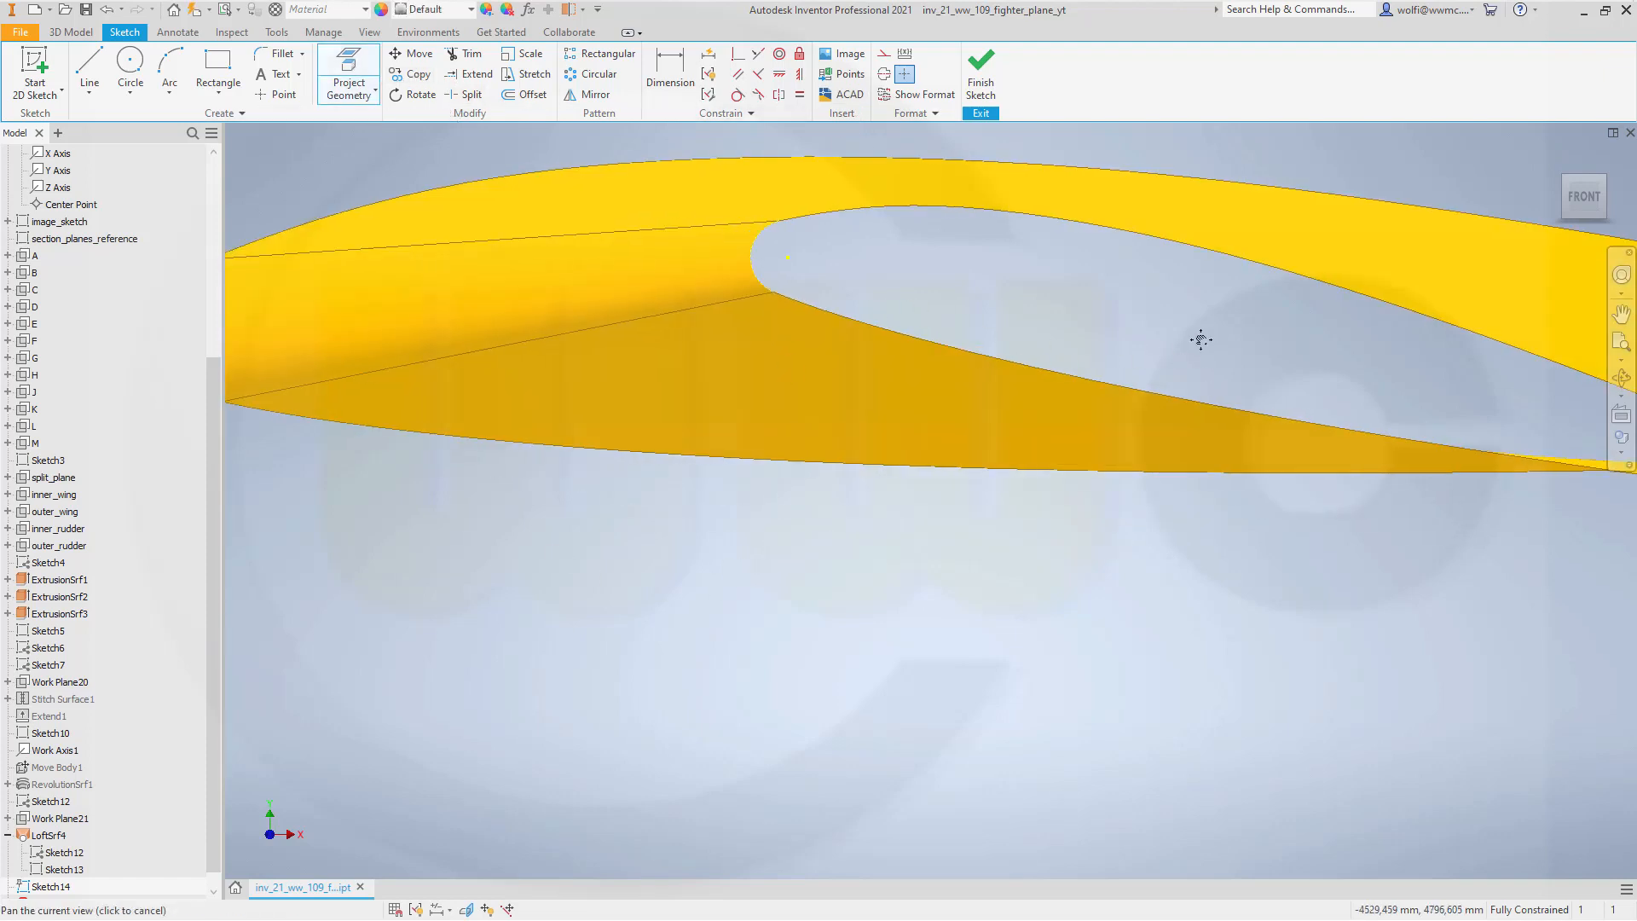
{"action": "middle_click_drag", "start_coordinate": [1198, 340], "coordinate": [749, 362]}
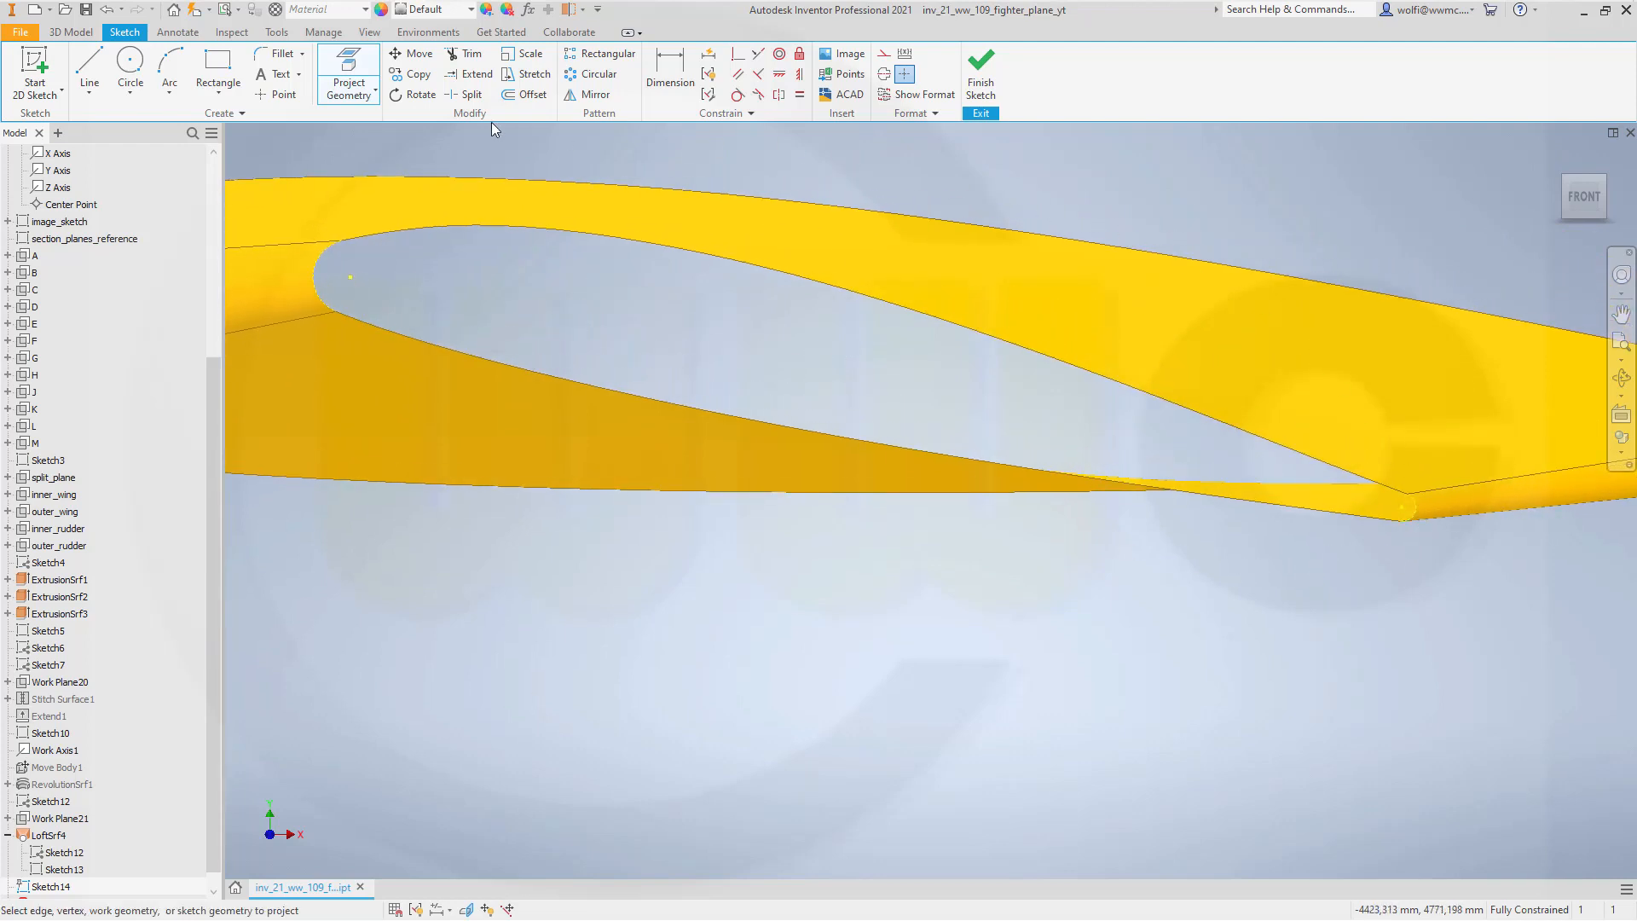
Draw a line connecting the centre points of the small airfoil's two end arcs and finish the sketch.
{"action": "left_click", "coordinate": [84, 63]}
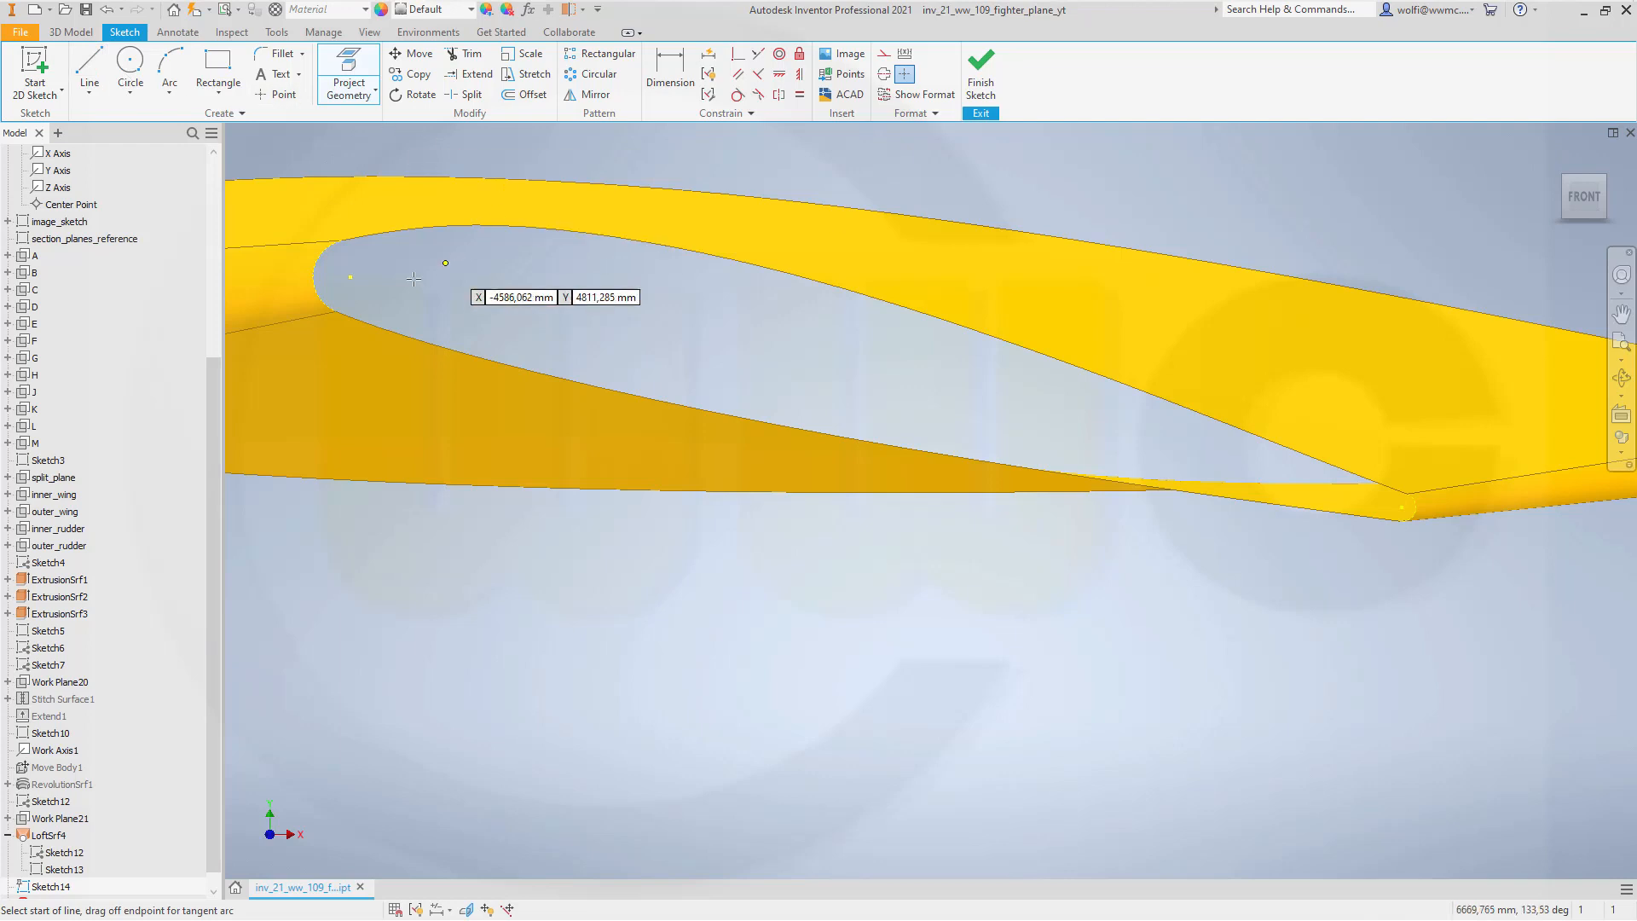
{"action": "left_click", "coordinate": [350, 277]}
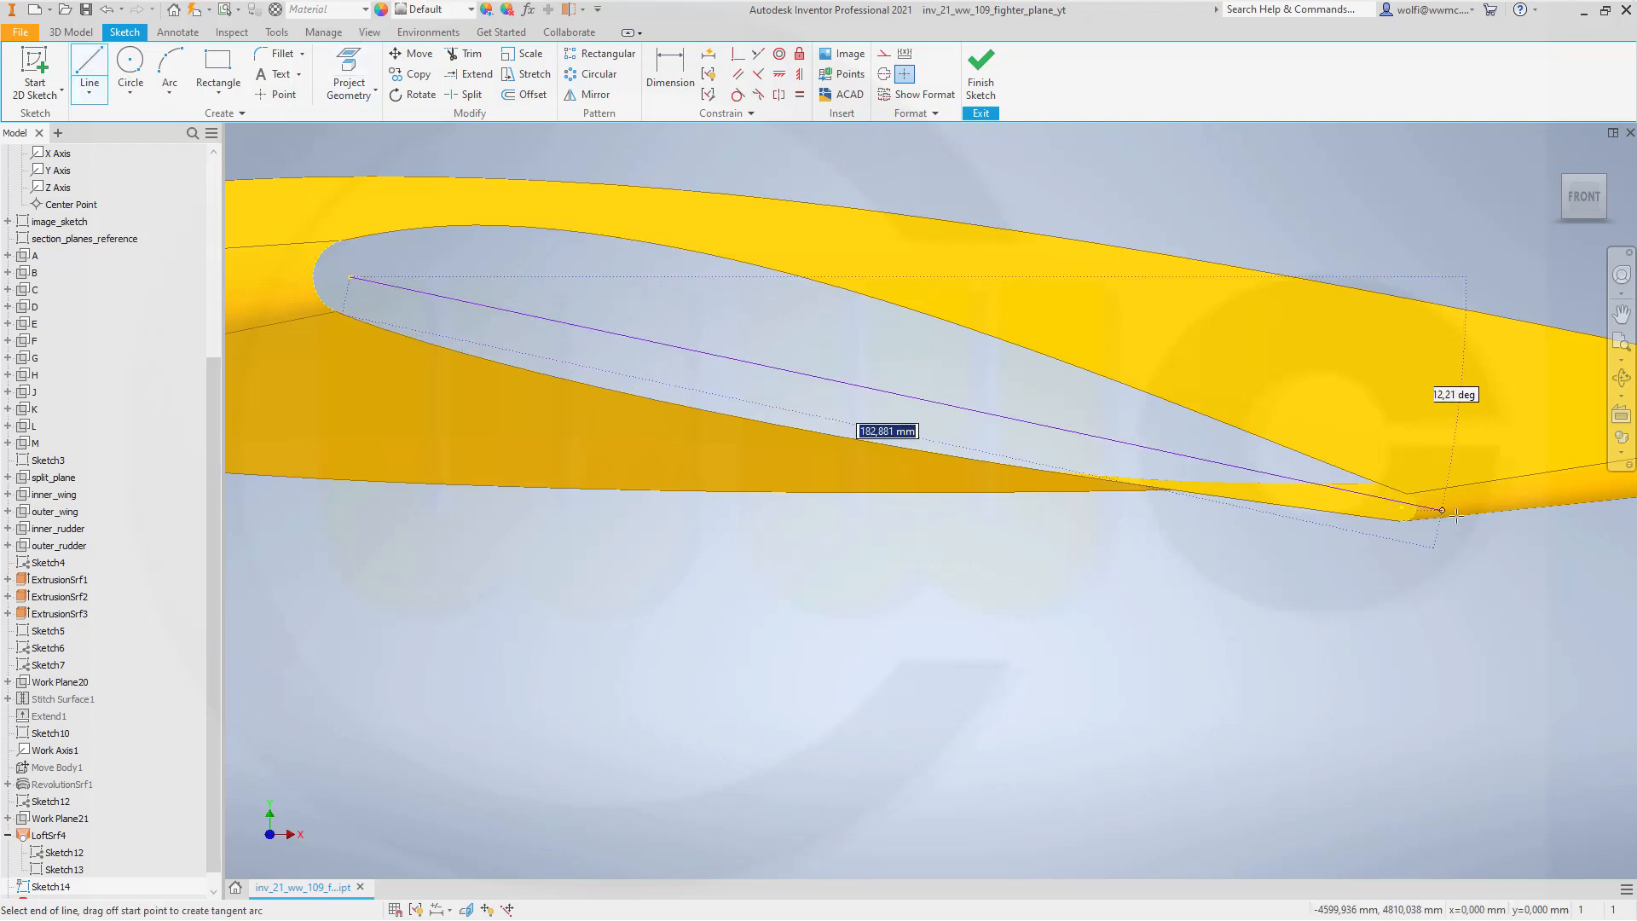
{"action": "left_click", "coordinate": [1402, 507]}
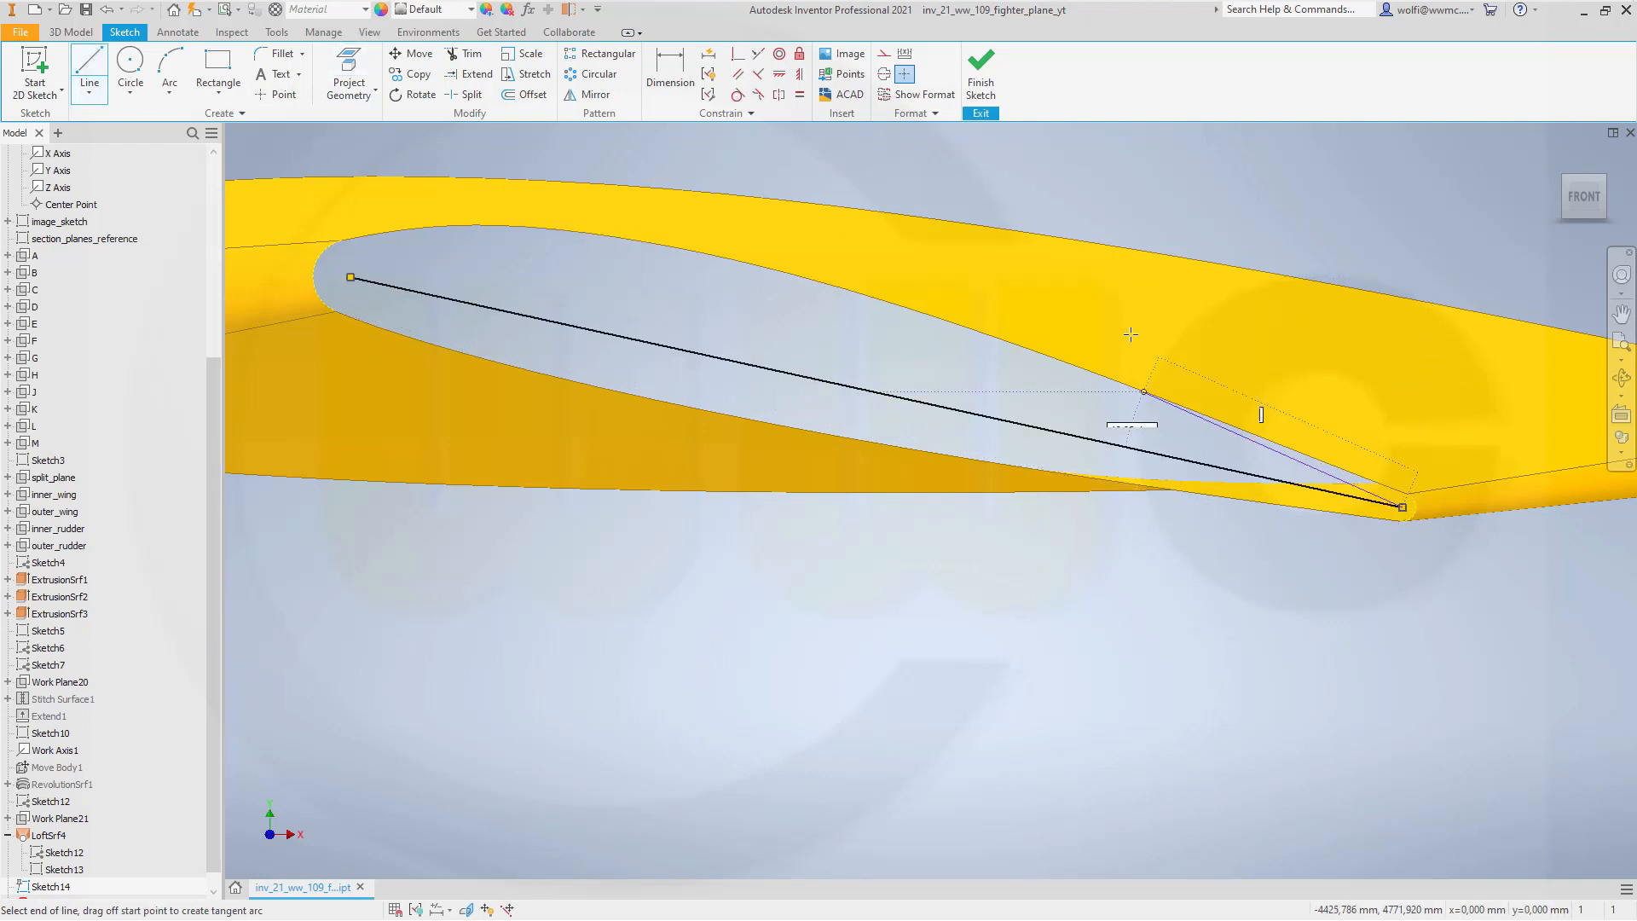
{"action": "right_click", "coordinate": [1178, 195]}
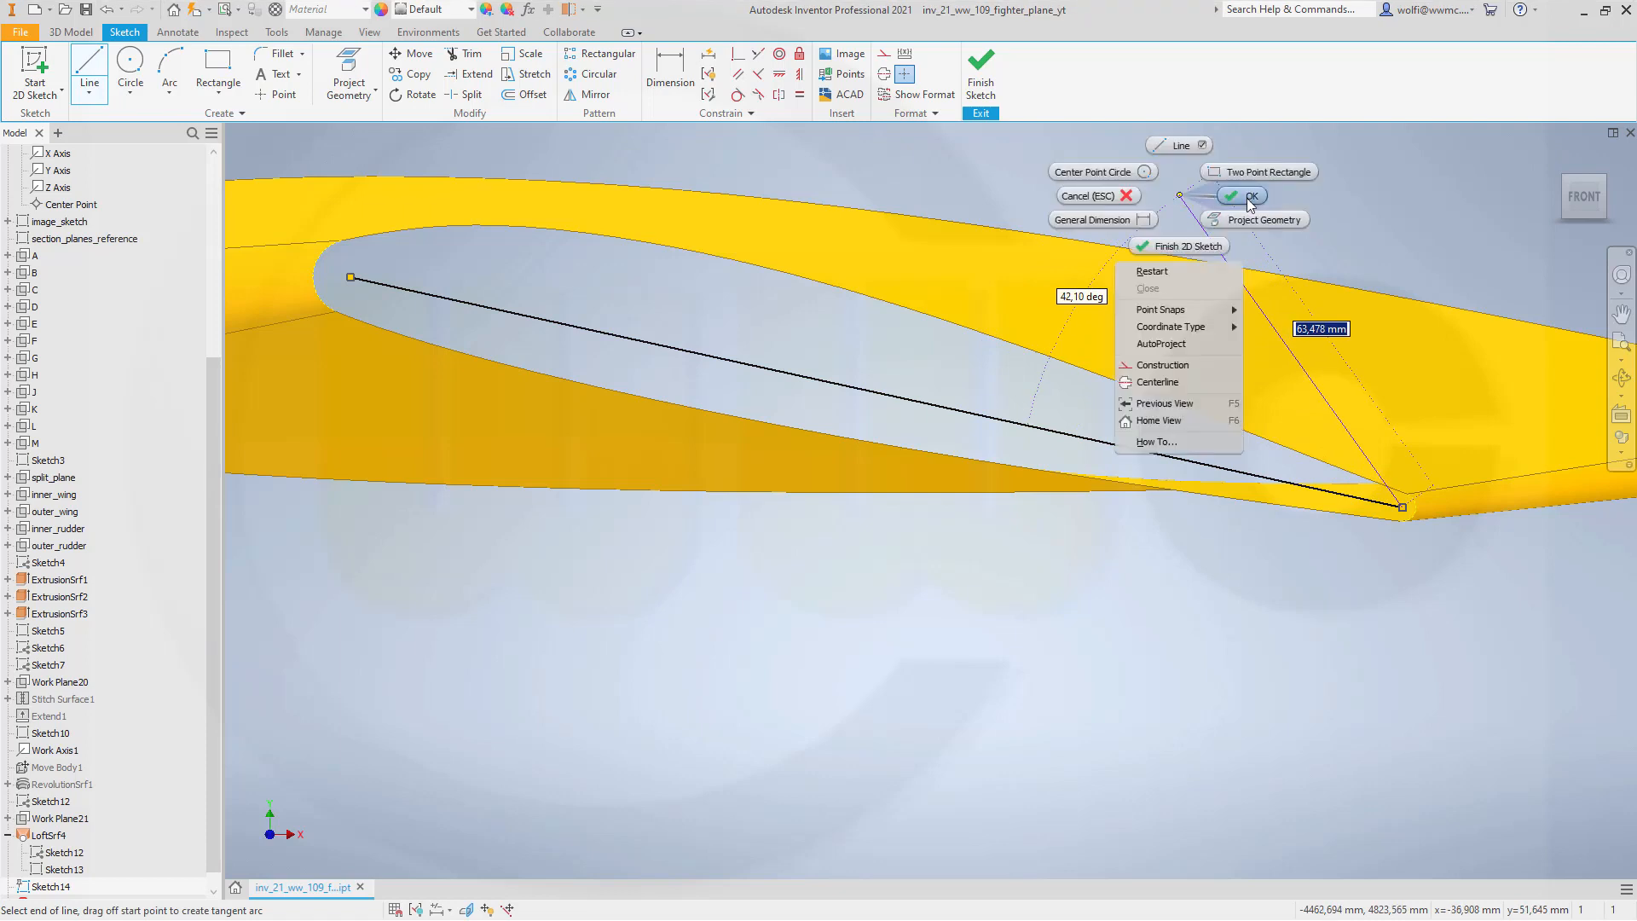
{"action": "left_click", "coordinate": [1247, 198]}
{"action": "left_click", "coordinate": [978, 89]}
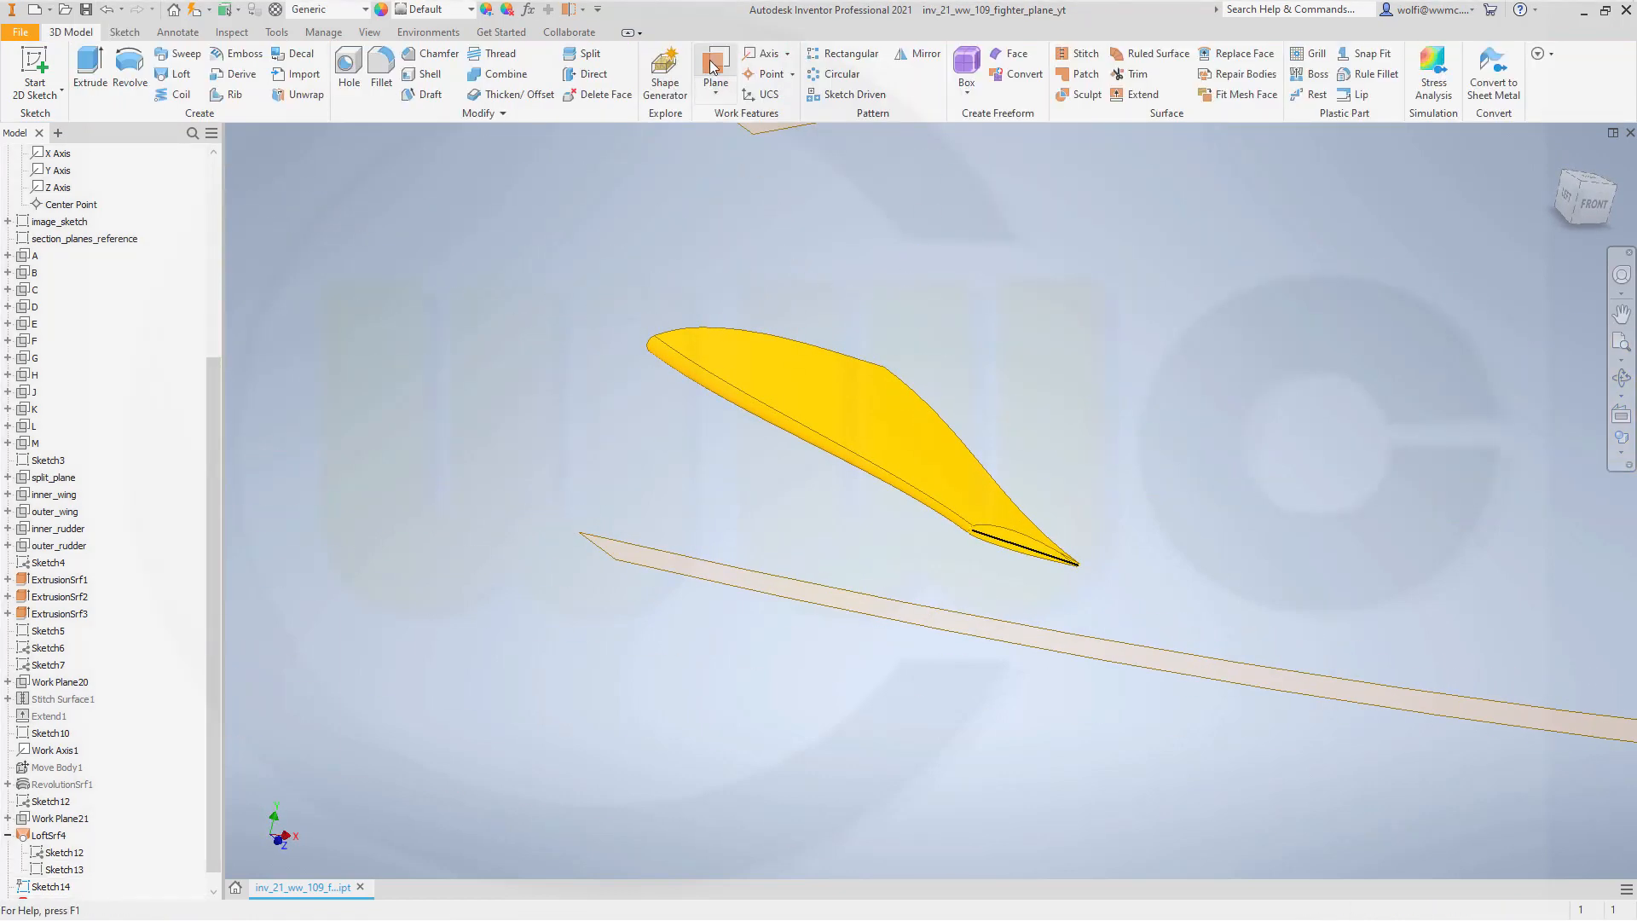
Create a work plane through the small airfoil's sketched line at 90 degrees to main_sketch_plane.
{"action": "left_click", "coordinate": [713, 67]}
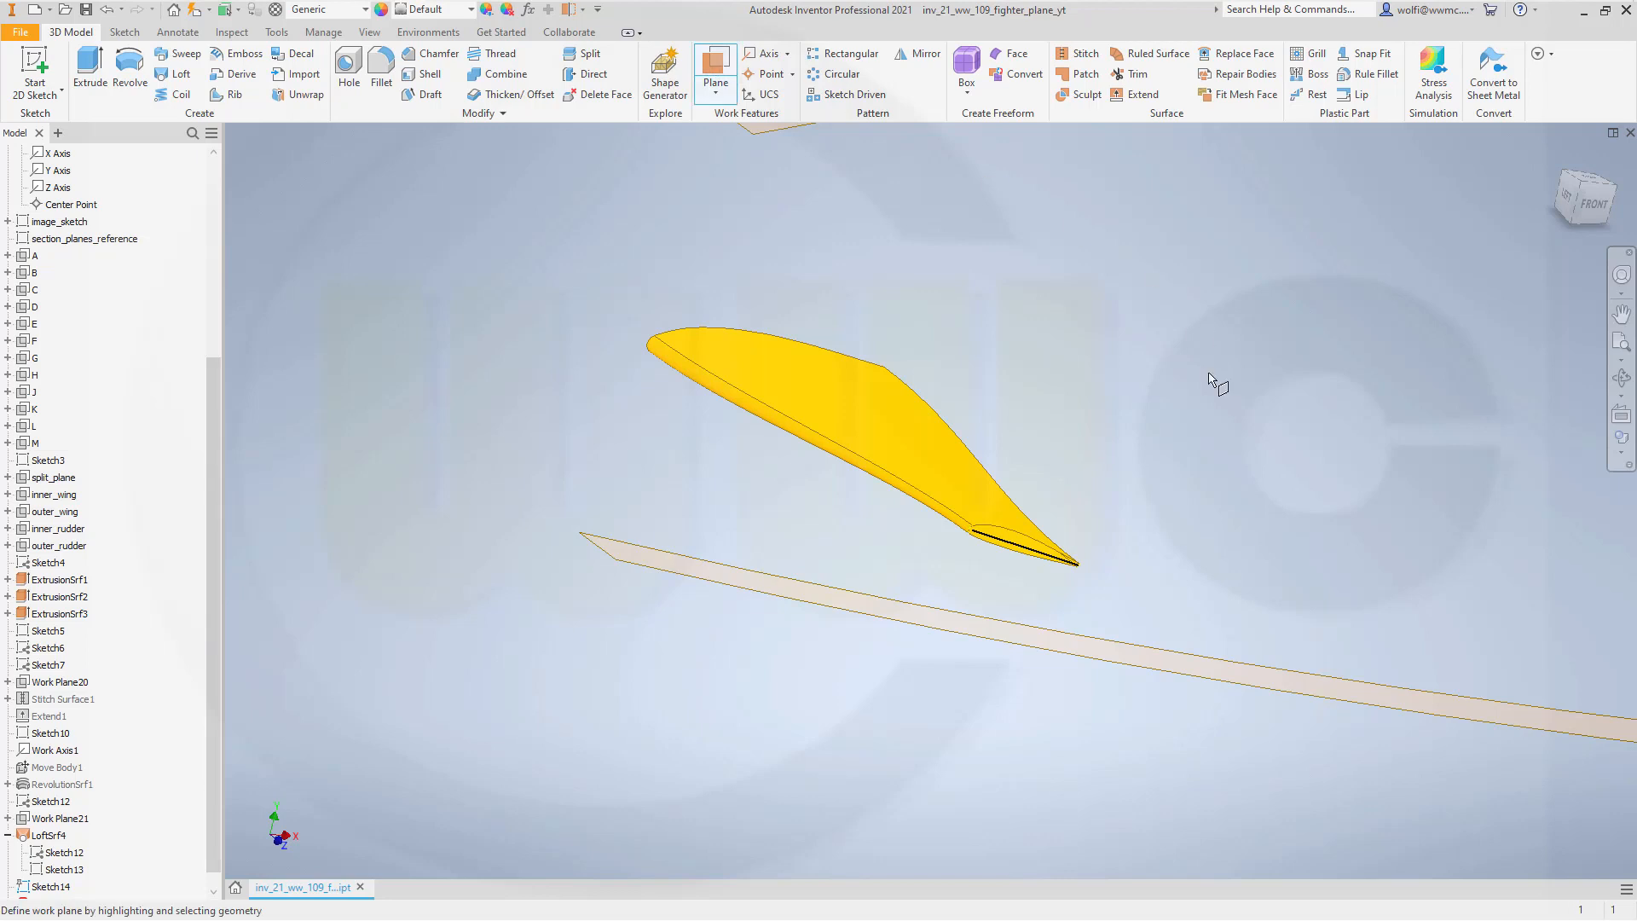
{"action": "left_click", "coordinate": [1026, 550]}
{"action": "scroll", "coordinate": [128, 246], "scroll_direction": "up", "scroll_amount": 2}
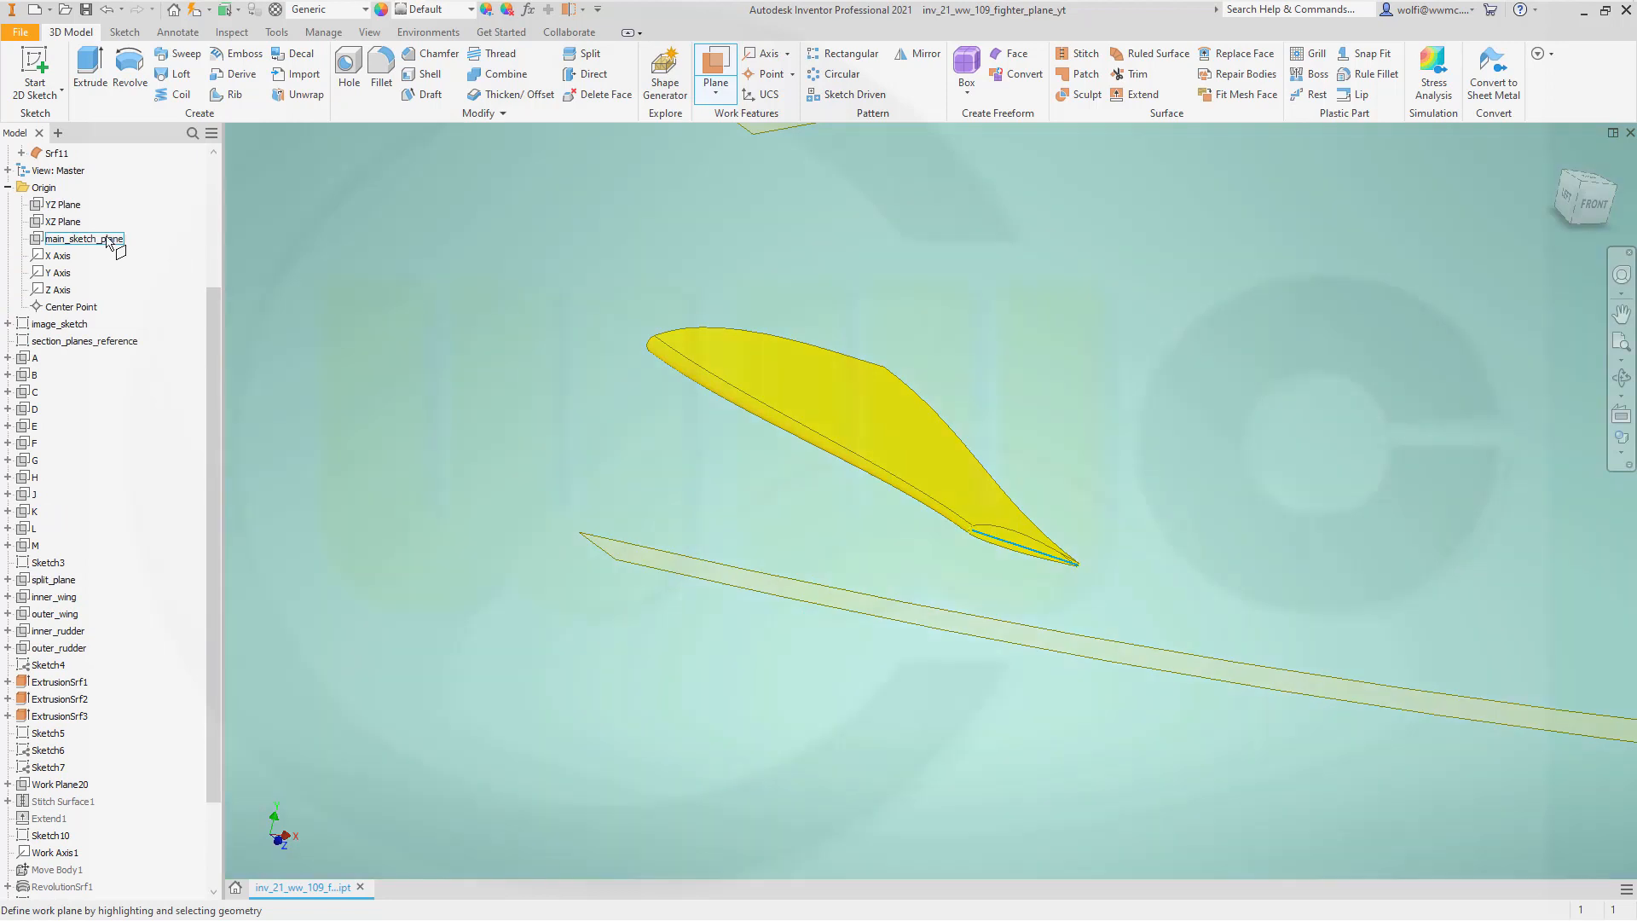
{"action": "left_click", "coordinate": [107, 241]}
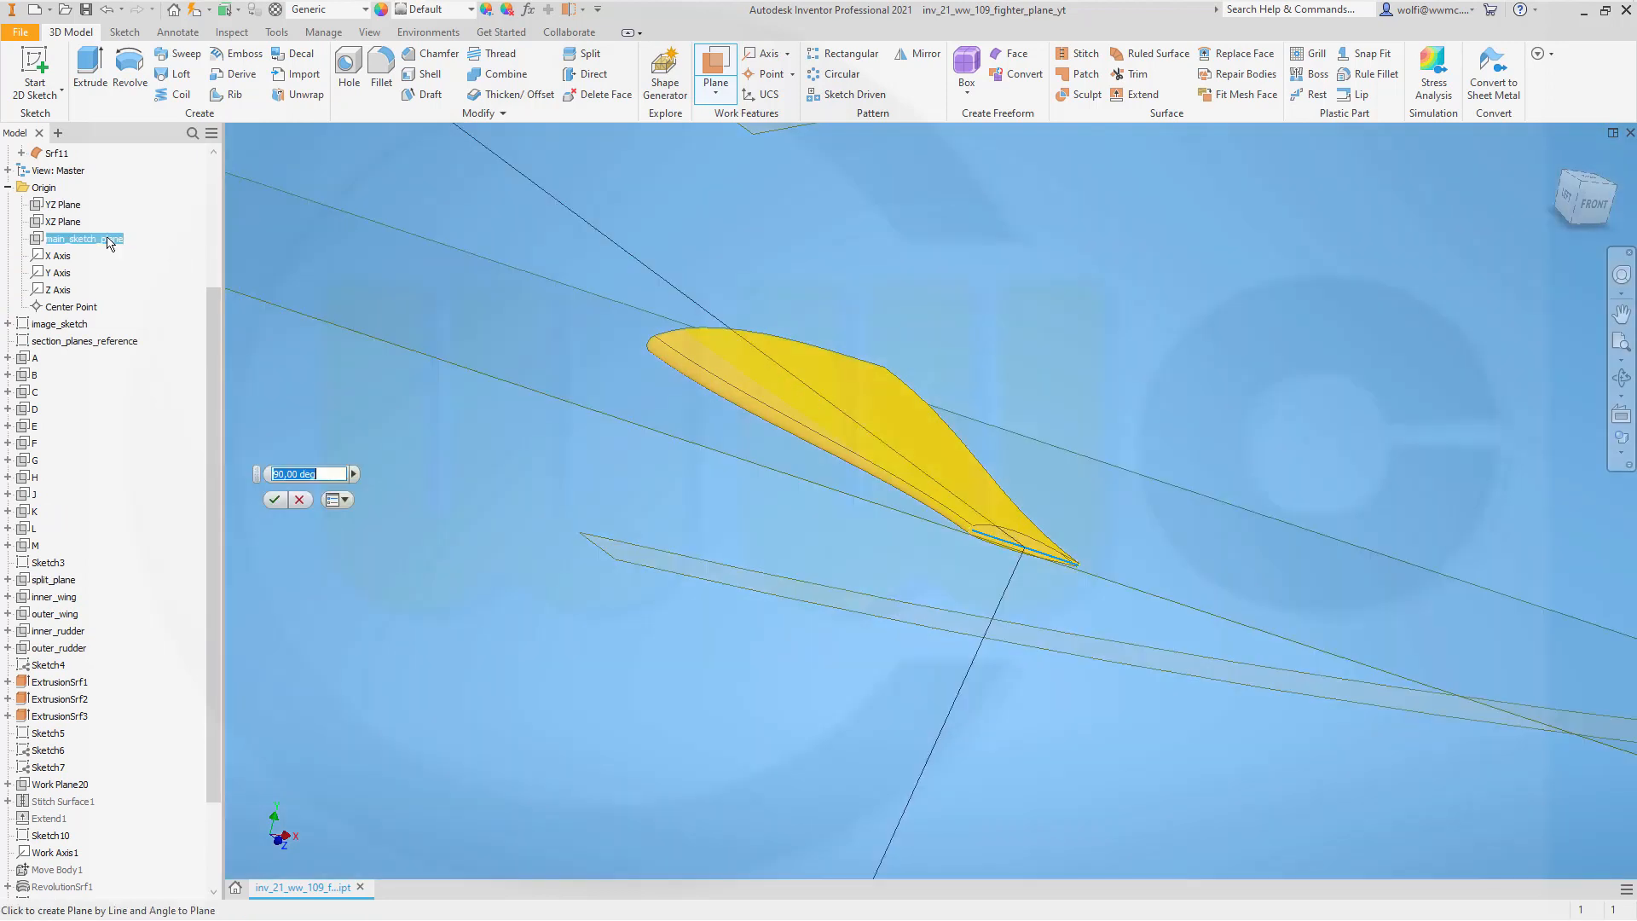
{"action": "left_click", "coordinate": [274, 500]}
Start a new 2D sketch on the work plane that runs lengthwise through the blade.
{"action": "scroll", "coordinate": [995, 701], "scroll_direction": "down", "scroll_amount": 5}
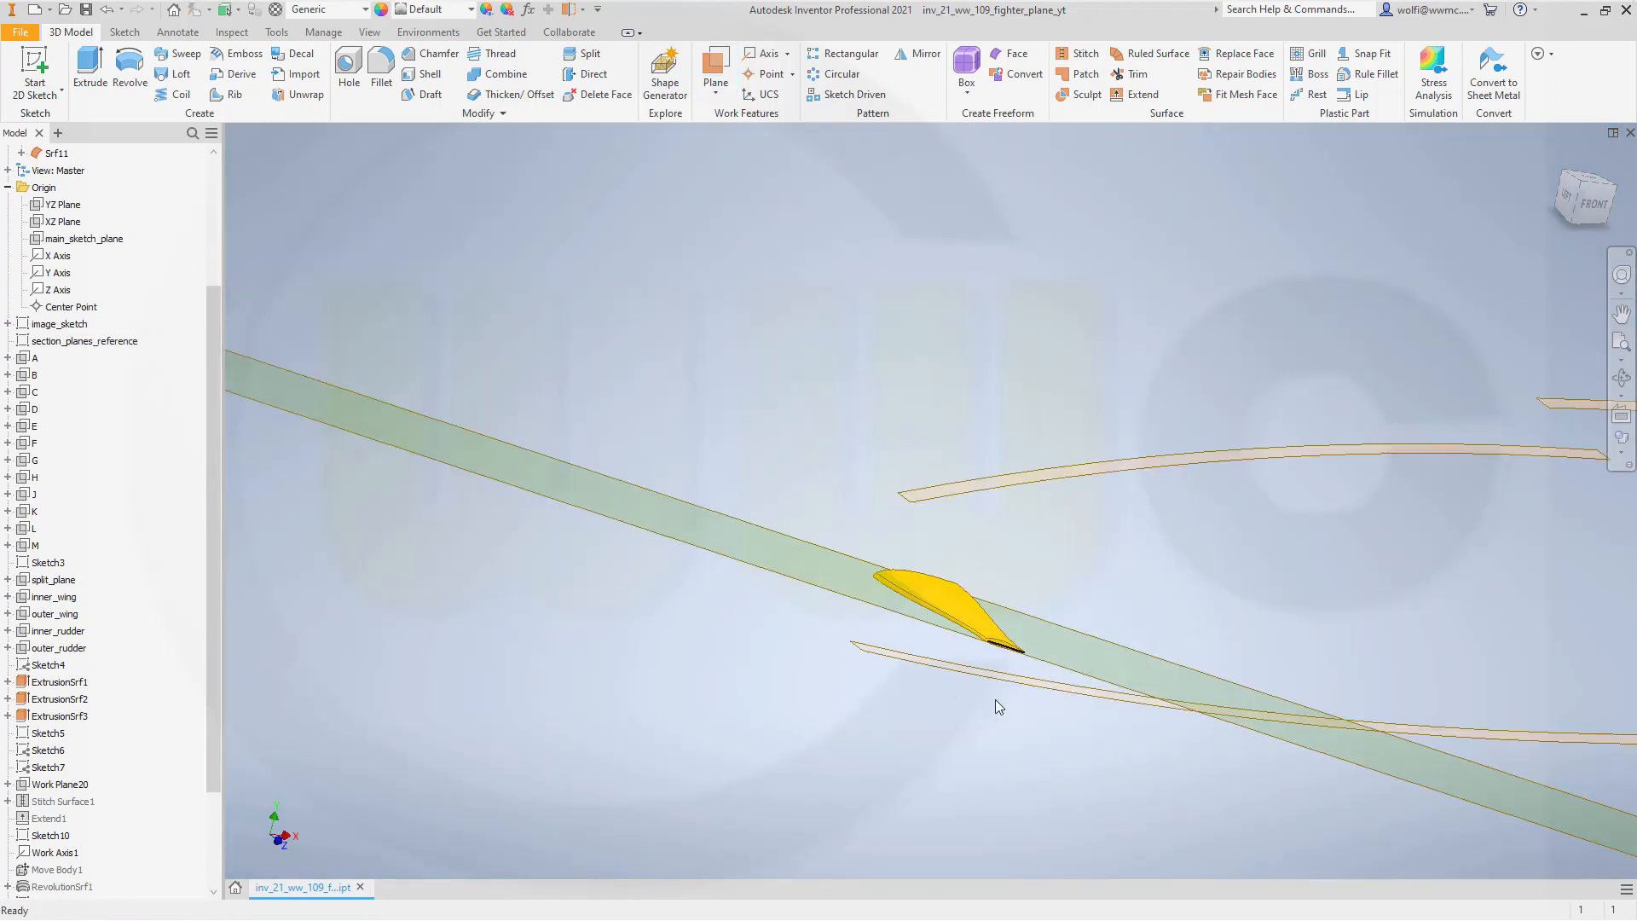
{"action": "middle_click_drag", "start_coordinate": [1028, 708], "coordinate": [959, 685], "text": "shift"}
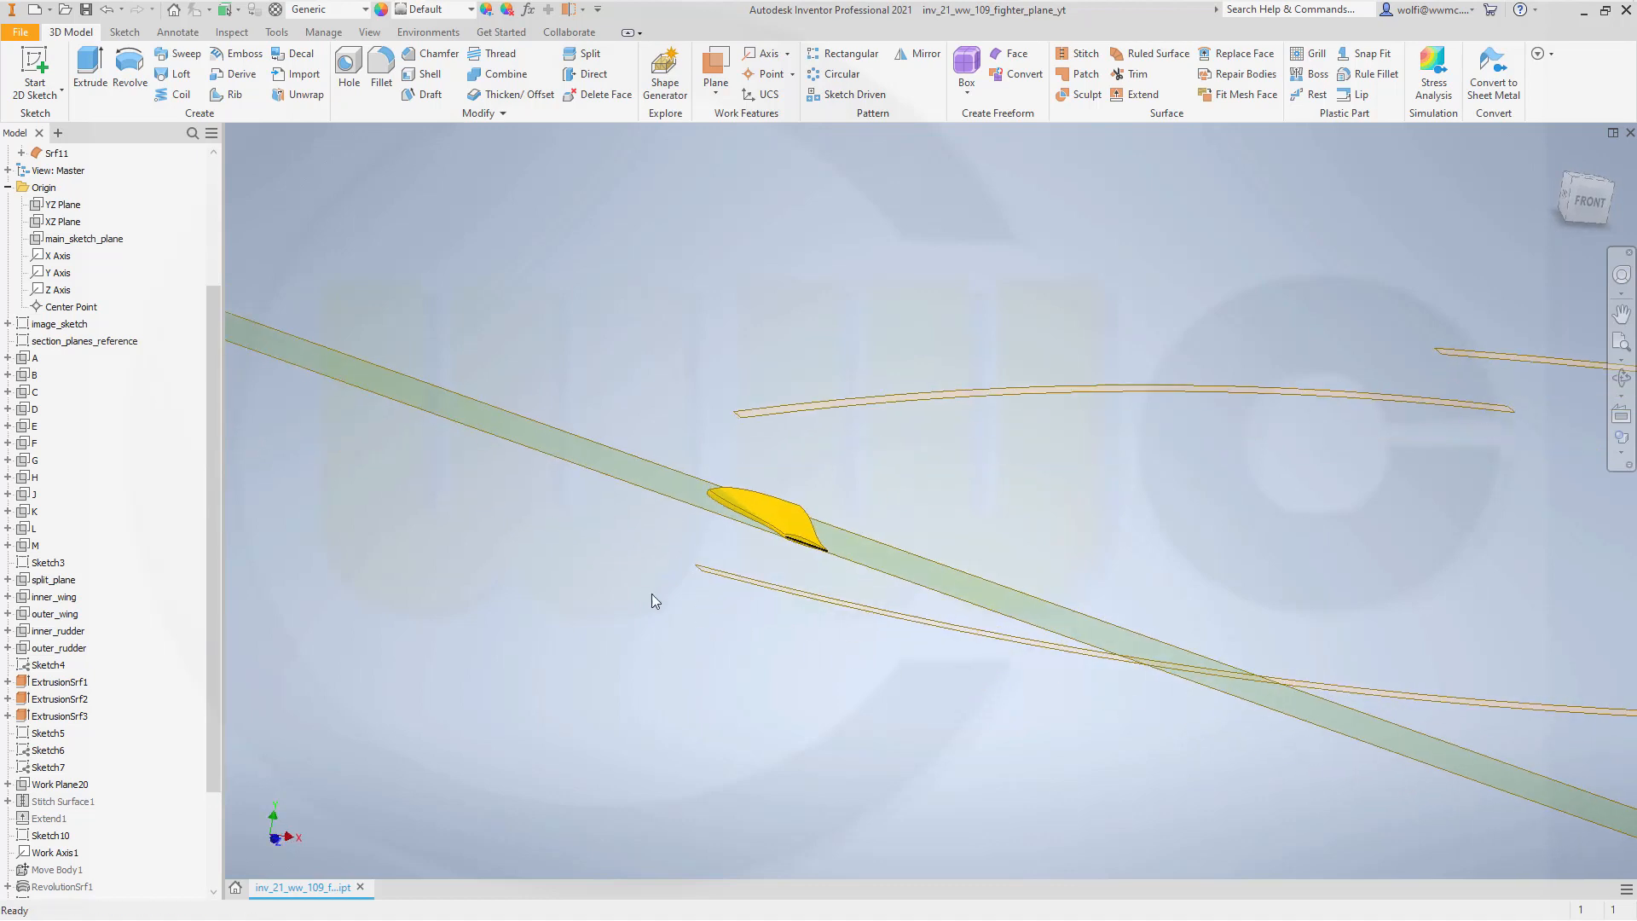
{"action": "scroll", "coordinate": [653, 595], "scroll_direction": "up", "scroll_amount": 3}
{"action": "scroll", "coordinate": [653, 596], "scroll_direction": "down", "scroll_amount": 2}
{"action": "scroll", "coordinate": [800, 608], "scroll_direction": "up", "scroll_amount": 2}
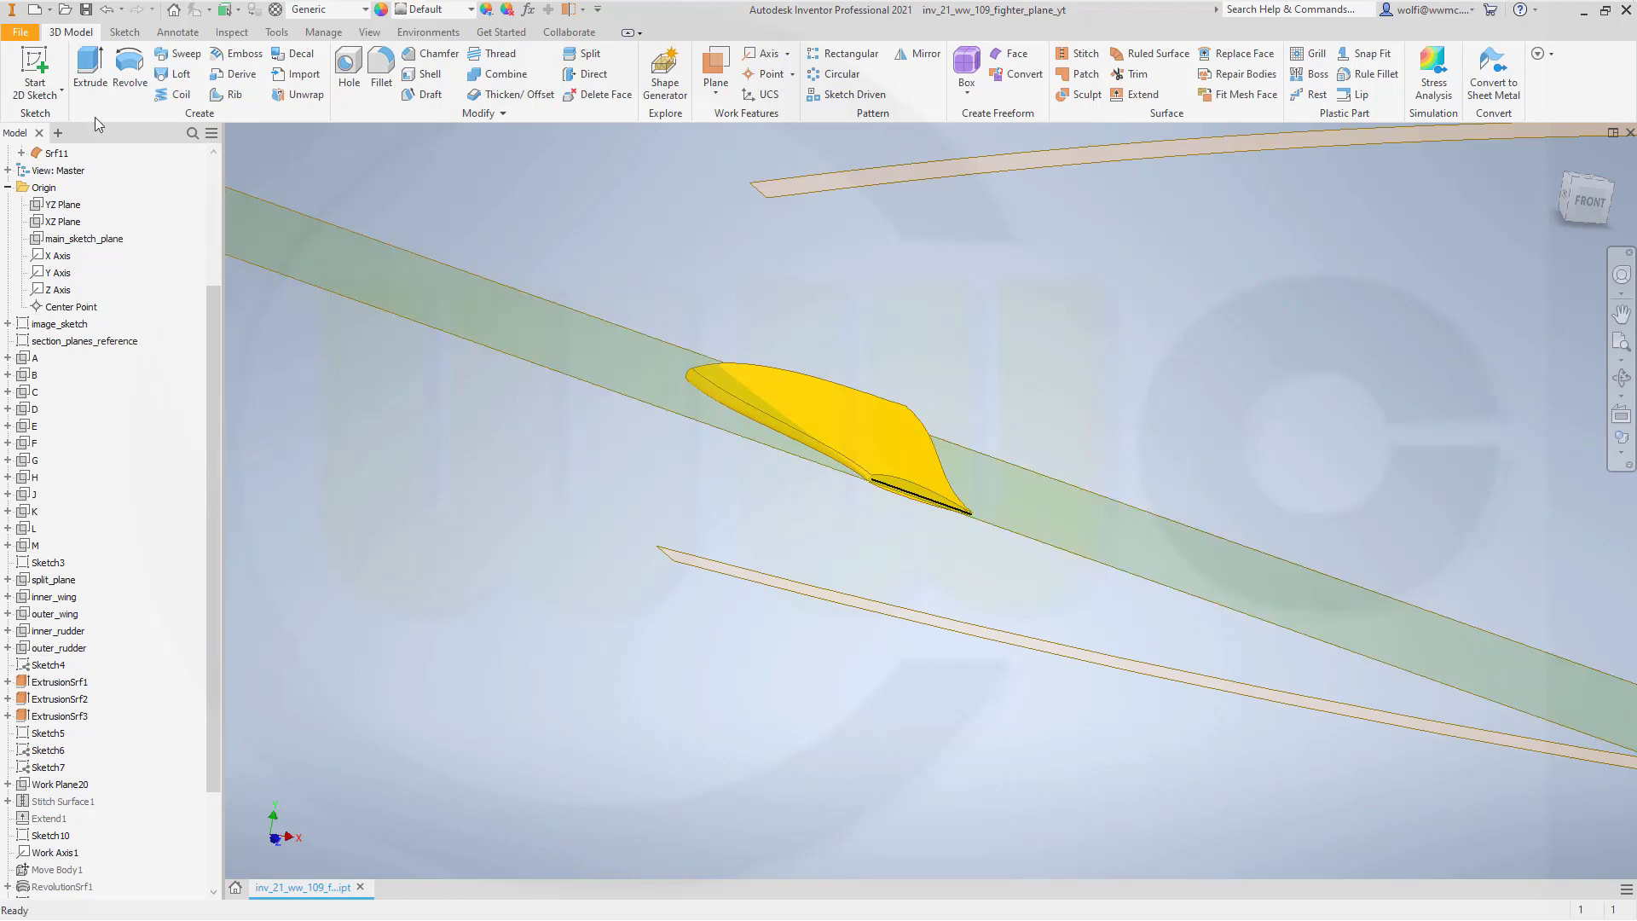
{"action": "left_click", "coordinate": [34, 77]}
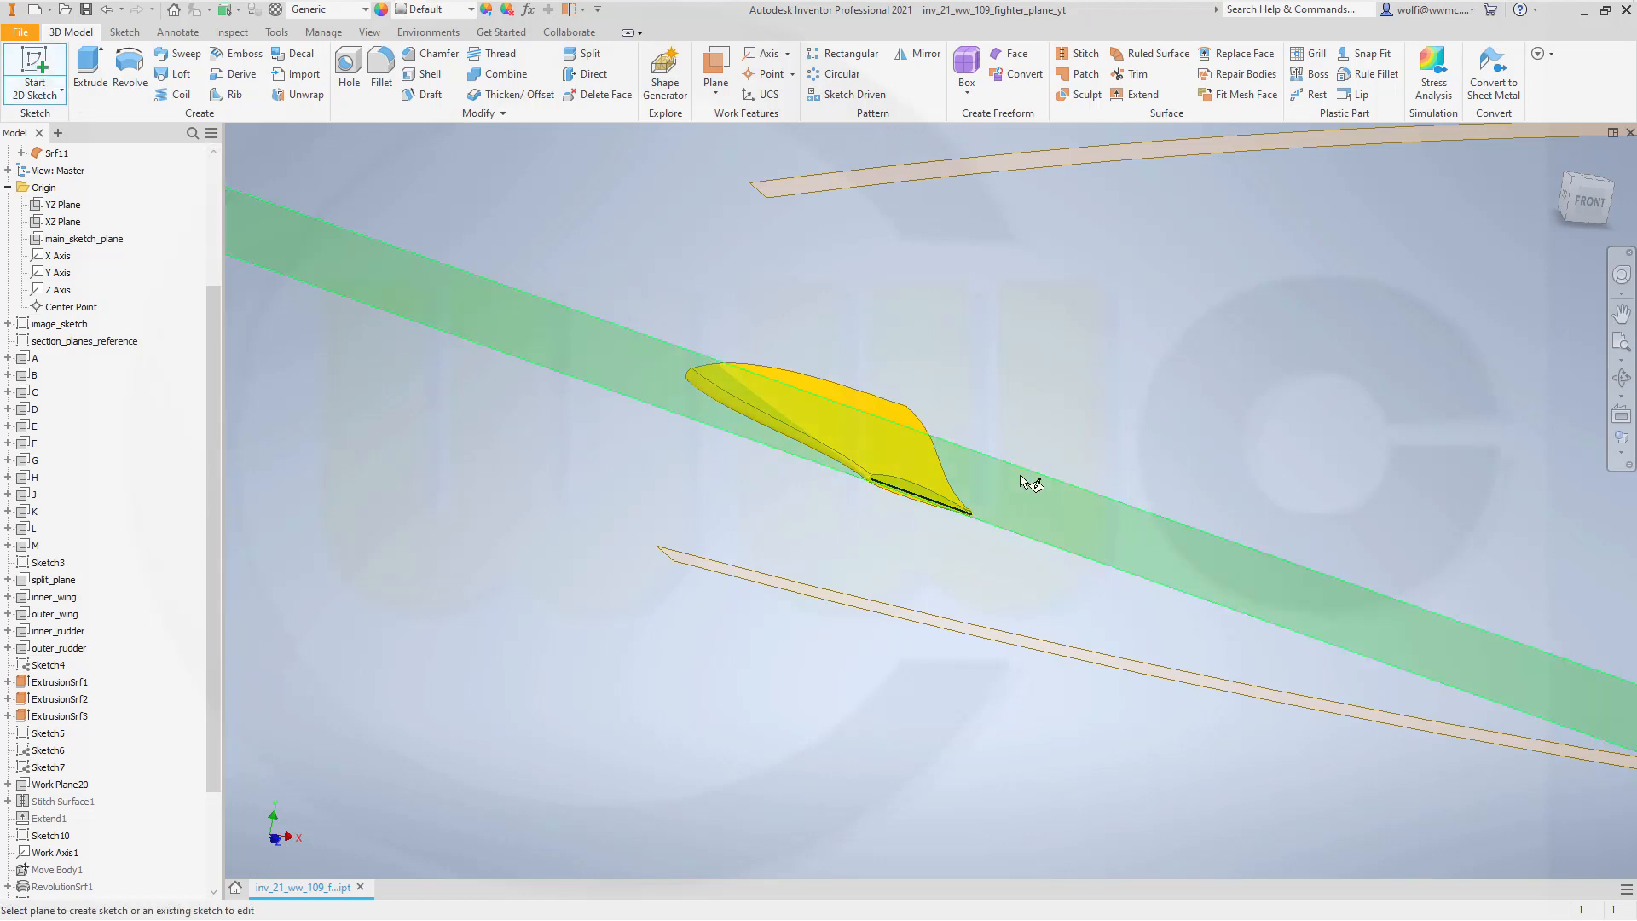
{"action": "left_click", "coordinate": [1038, 537]}
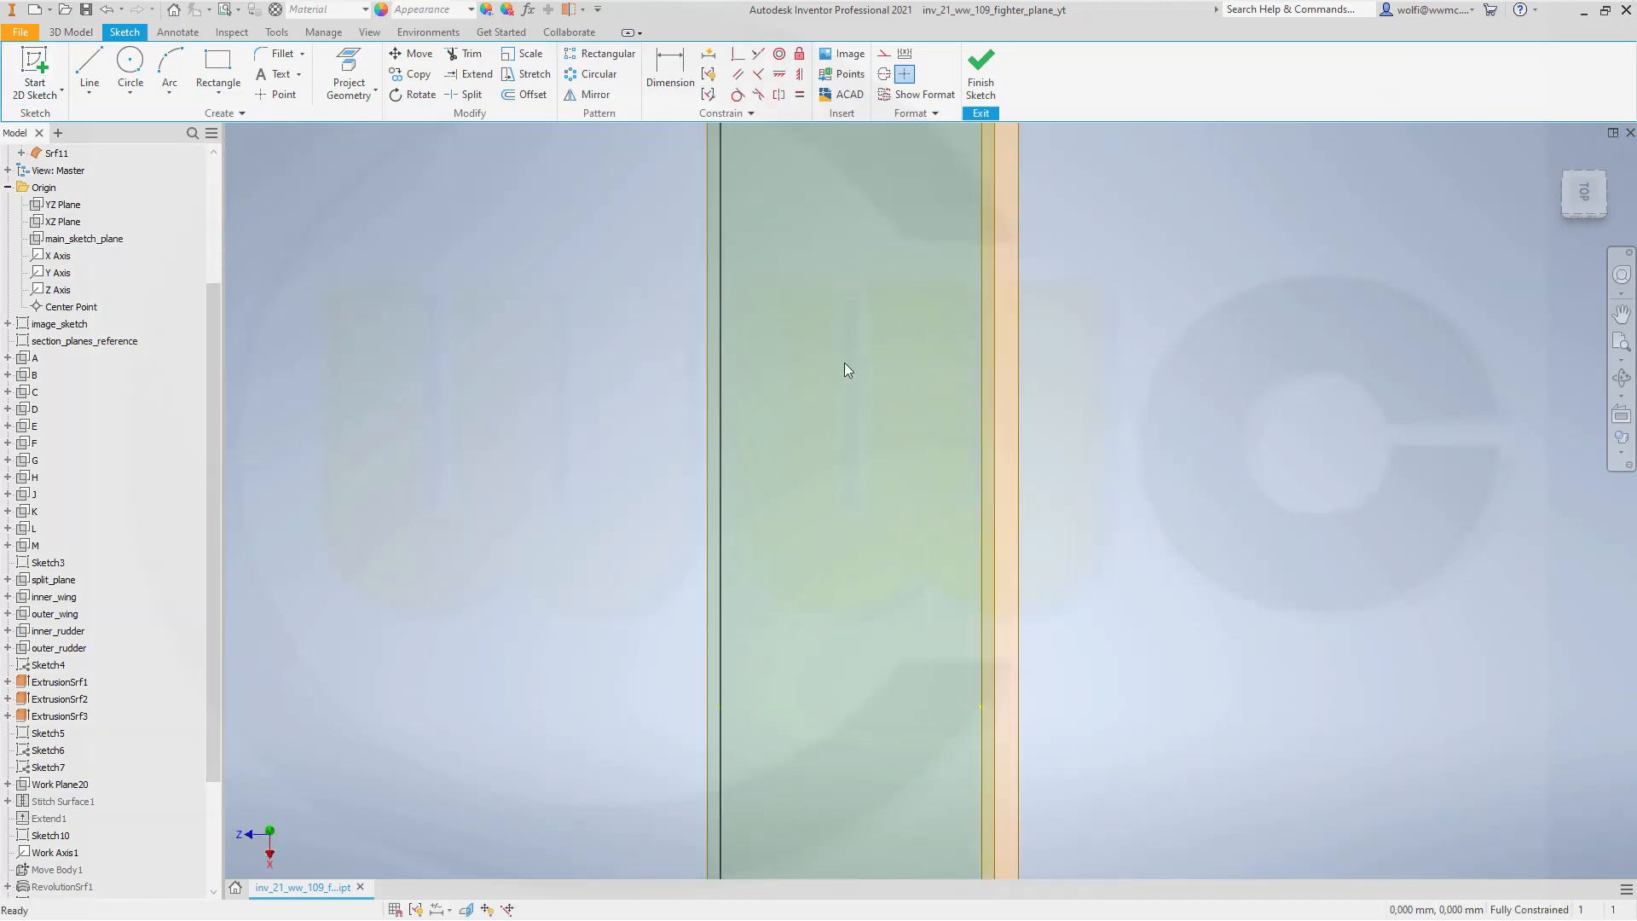
Project the cut edges where the sketch plane intersects the blade surface into the sketch.
{"action": "scroll", "coordinate": [845, 361], "scroll_direction": "down", "scroll_amount": 4}
{"action": "scroll", "coordinate": [793, 298], "scroll_direction": "down", "scroll_amount": 2}
{"action": "mouse_move", "coordinate": [818, 295]}
{"action": "middle_mouse_down"}
{"action": "mouse_move", "coordinate": [836, 274]}
{"action": "mouse_move", "coordinate": [853, 714]}
{"action": "middle_mouse_up"}
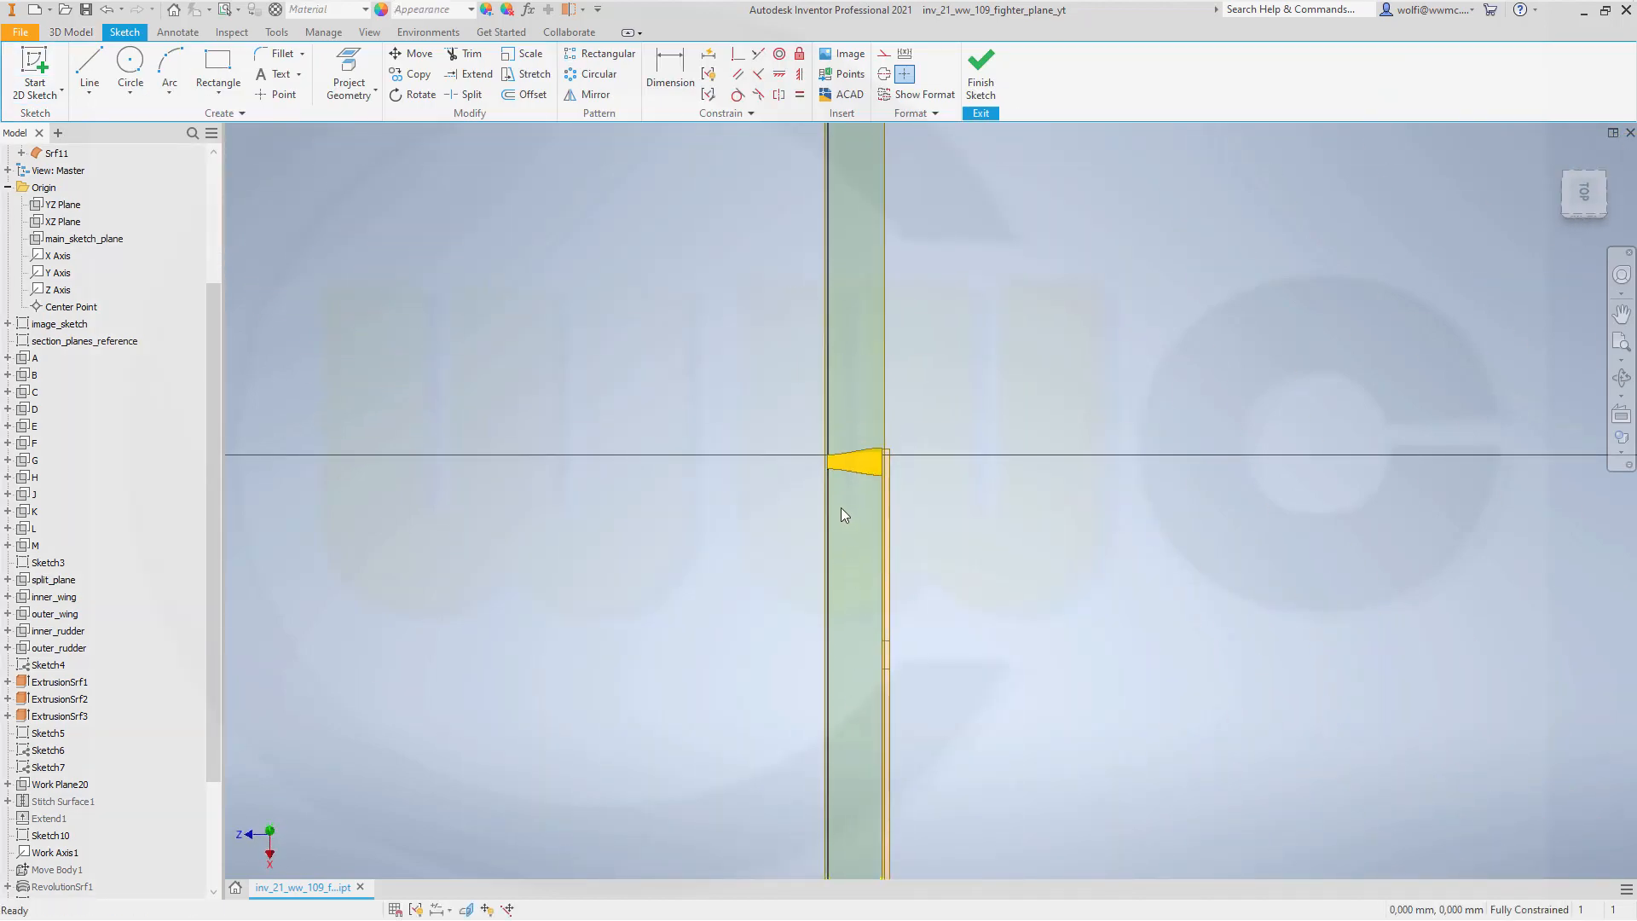
{"action": "scroll", "coordinate": [841, 508], "scroll_direction": "up", "scroll_amount": 4}
{"action": "middle_click_drag", "start_coordinate": [845, 413], "coordinate": [690, 574]}
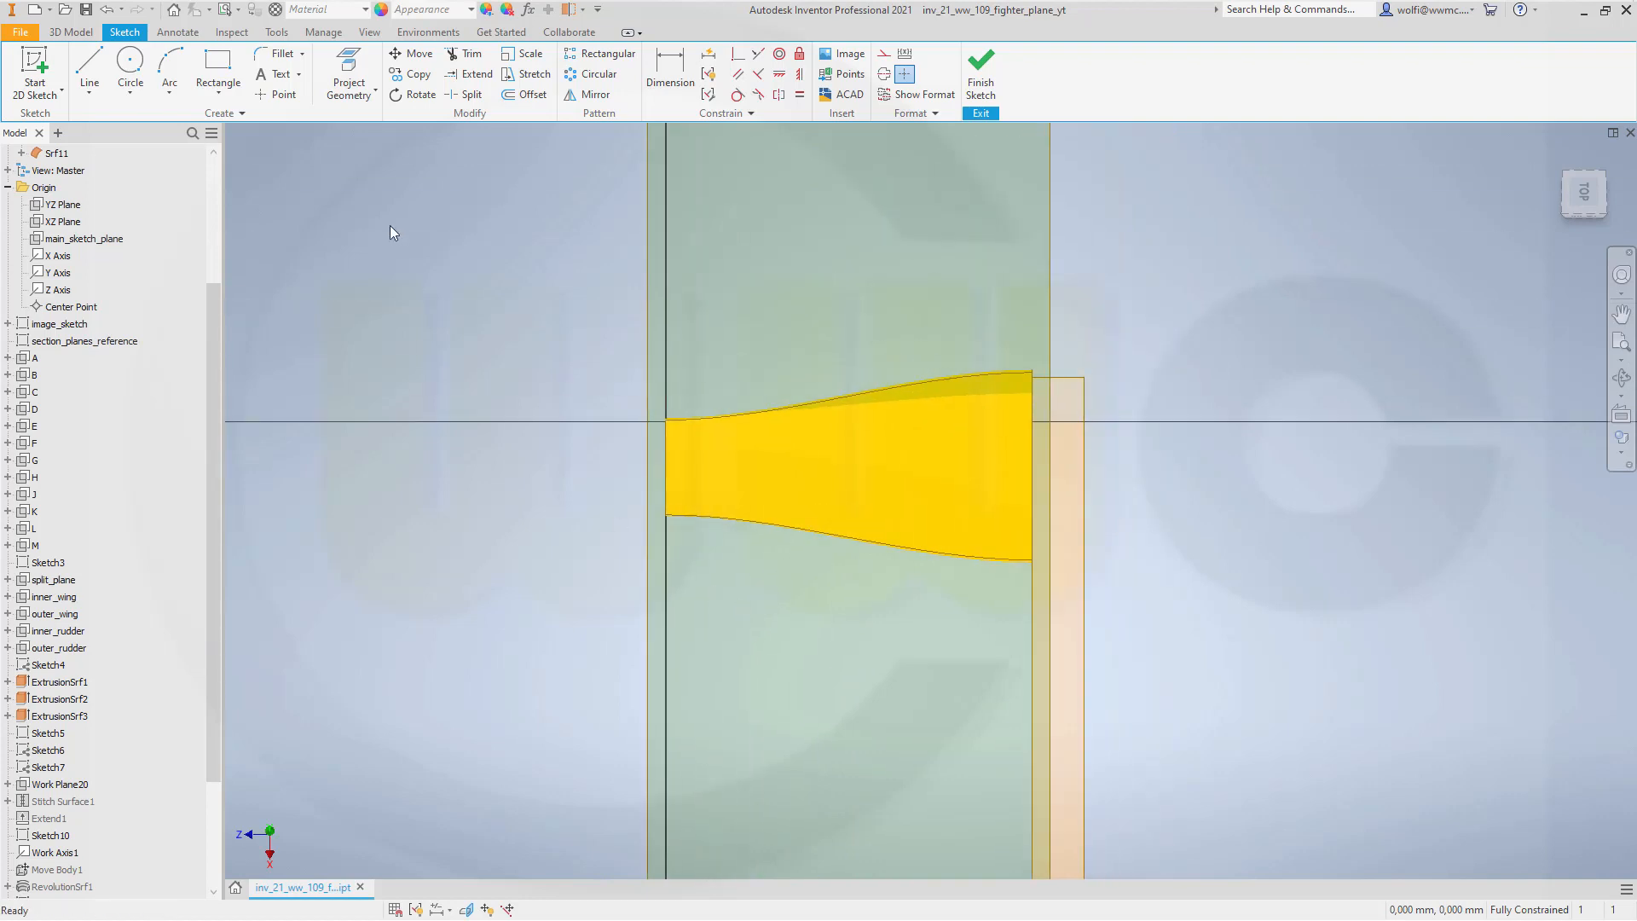
{"action": "left_click", "coordinate": [377, 90]}
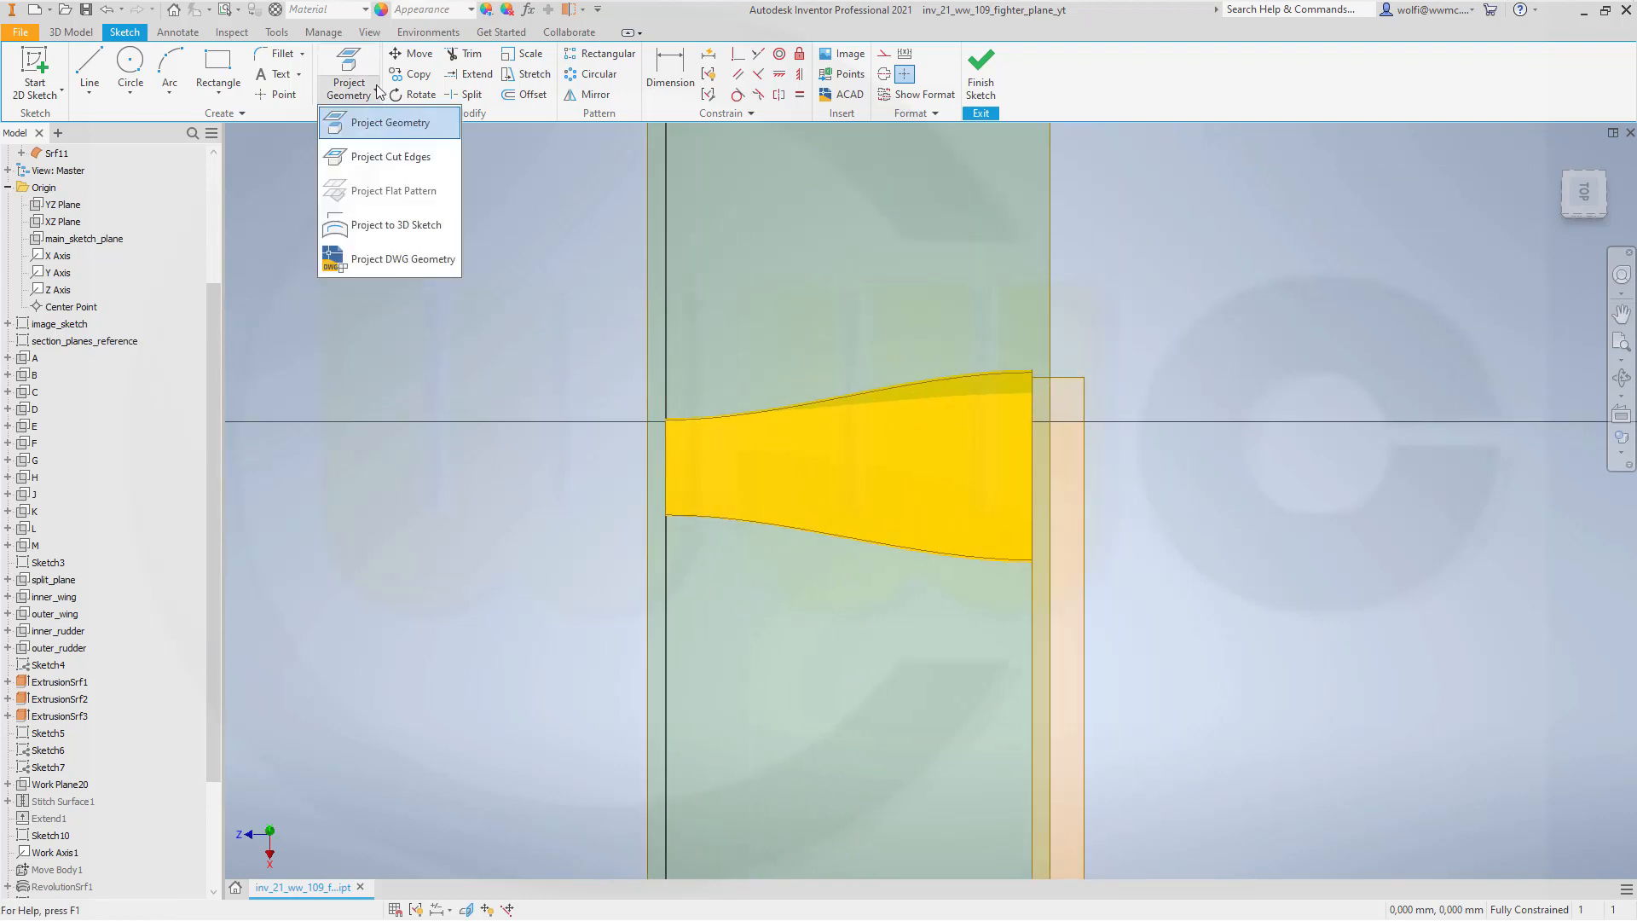
{"action": "left_click", "coordinate": [380, 159]}
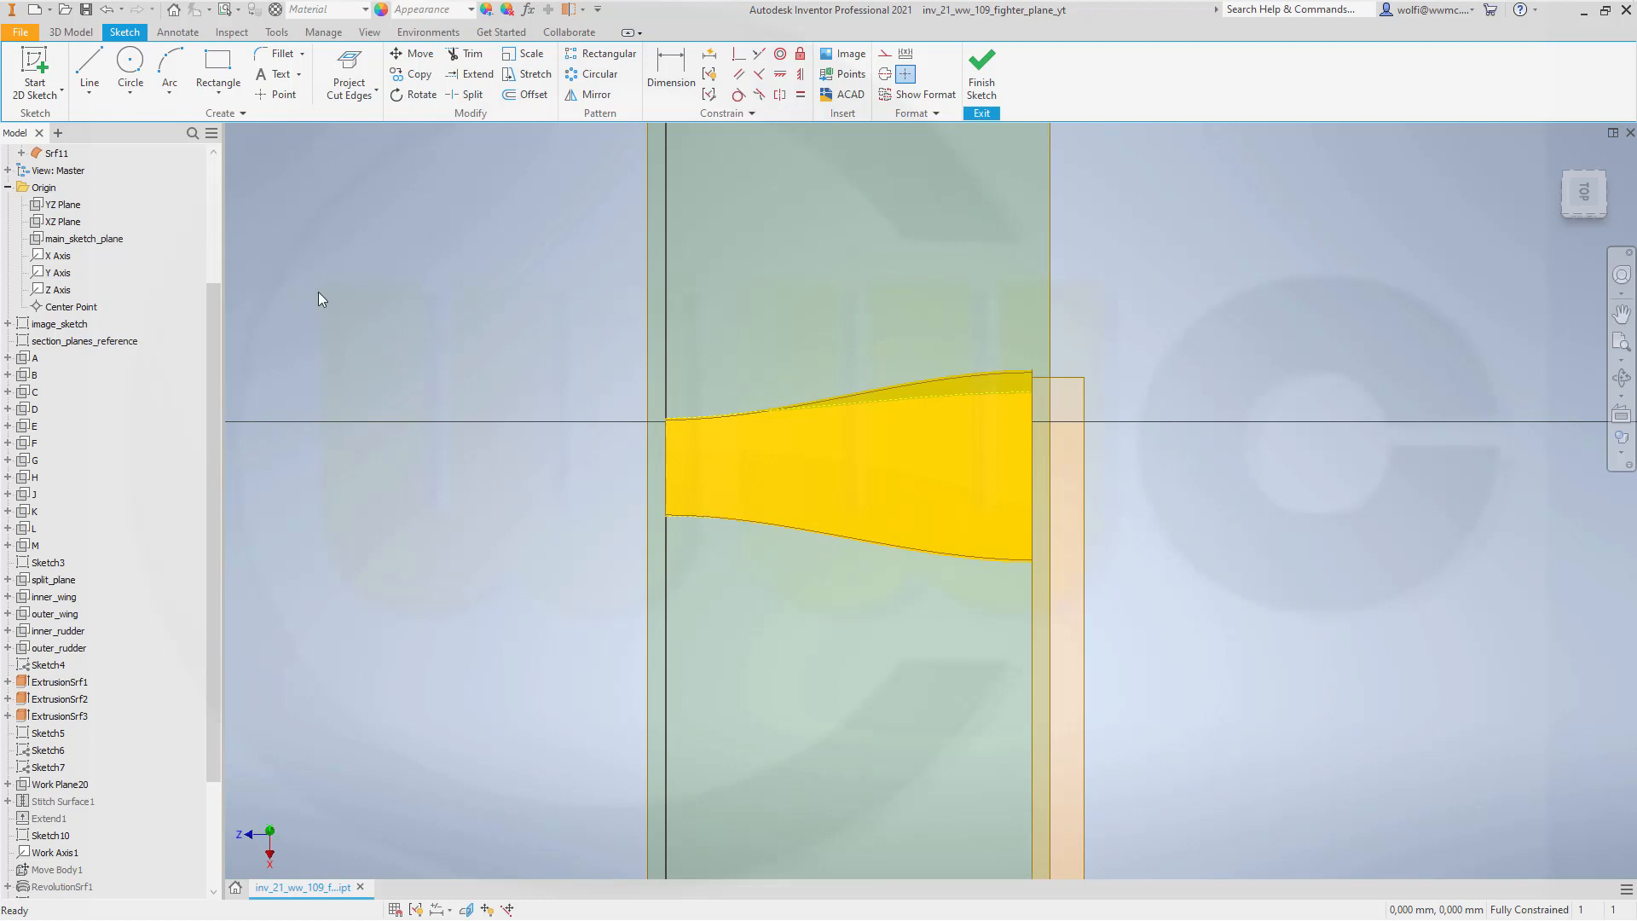
Draw an interpolation spline bulging outward beyond the blade's narrow end, joining the two projected edge endpoints through three intermediate fit points.
{"action": "left_click", "coordinate": [91, 98]}
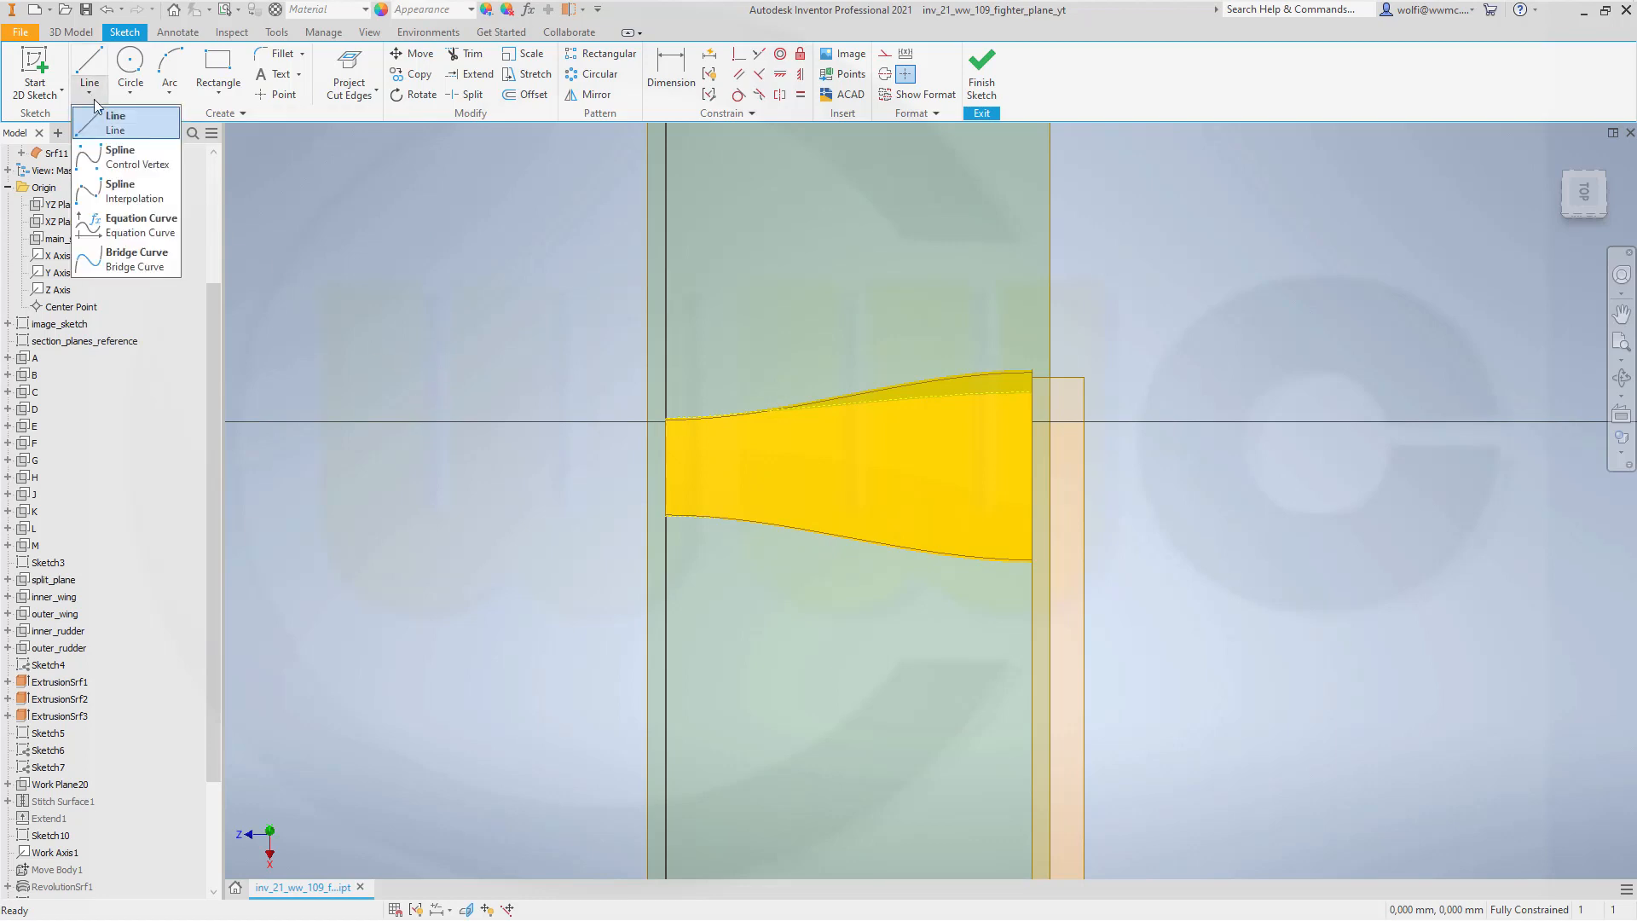
{"action": "left_click", "coordinate": [128, 179]}
{"action": "scroll", "coordinate": [443, 472], "scroll_direction": "up", "scroll_amount": 5}
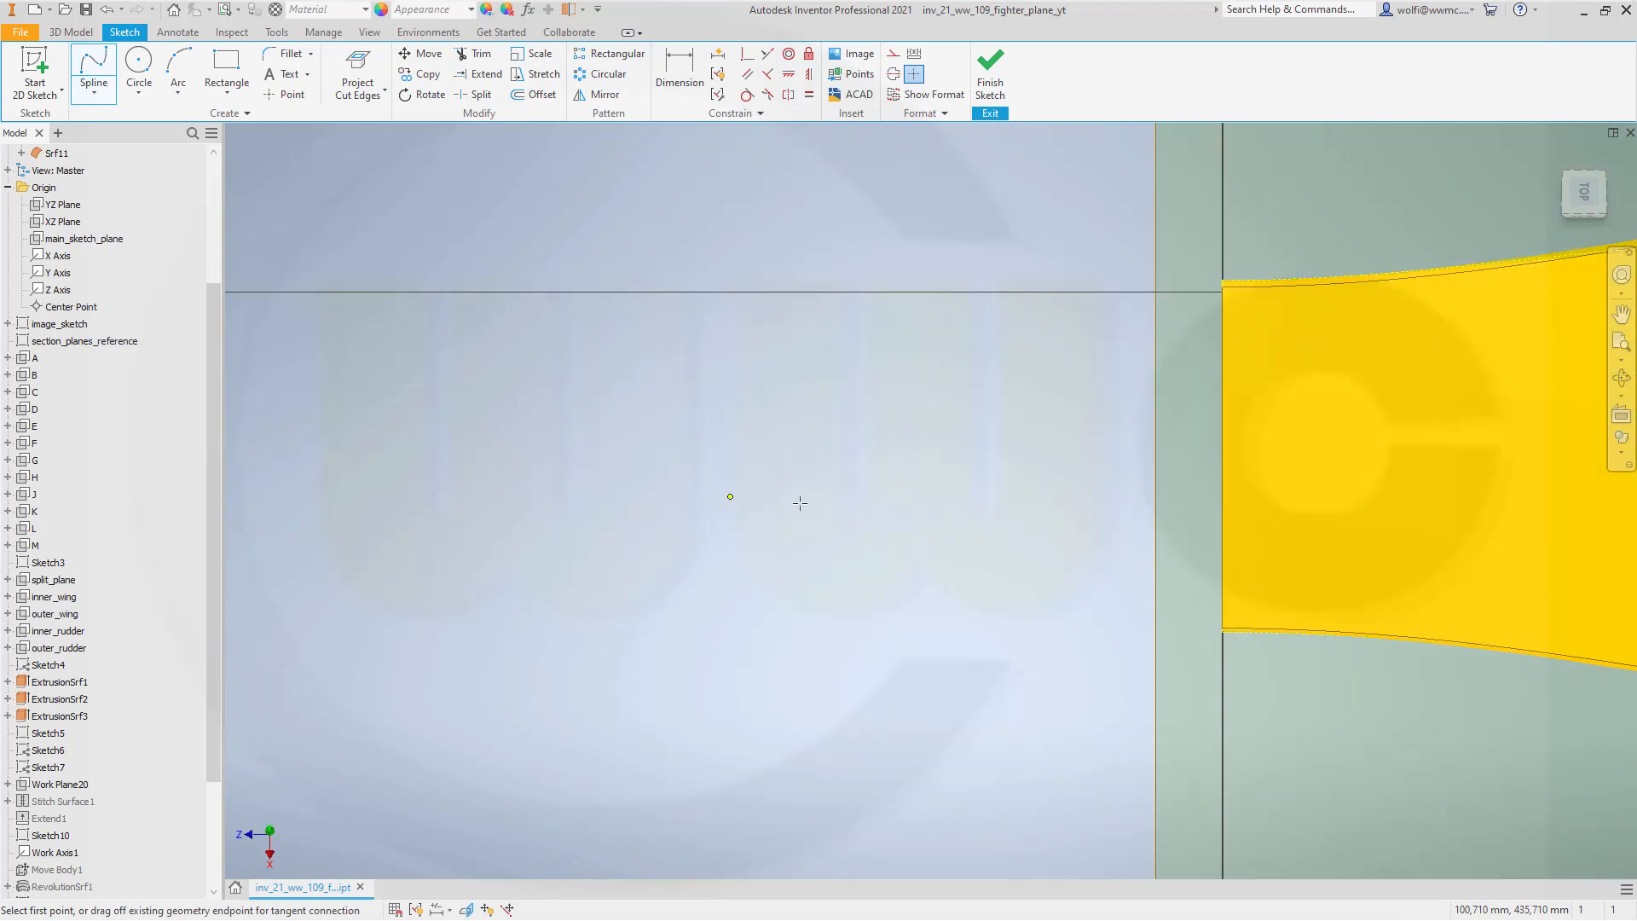
{"action": "scroll", "coordinate": [1331, 336], "scroll_direction": "up", "scroll_amount": 3}
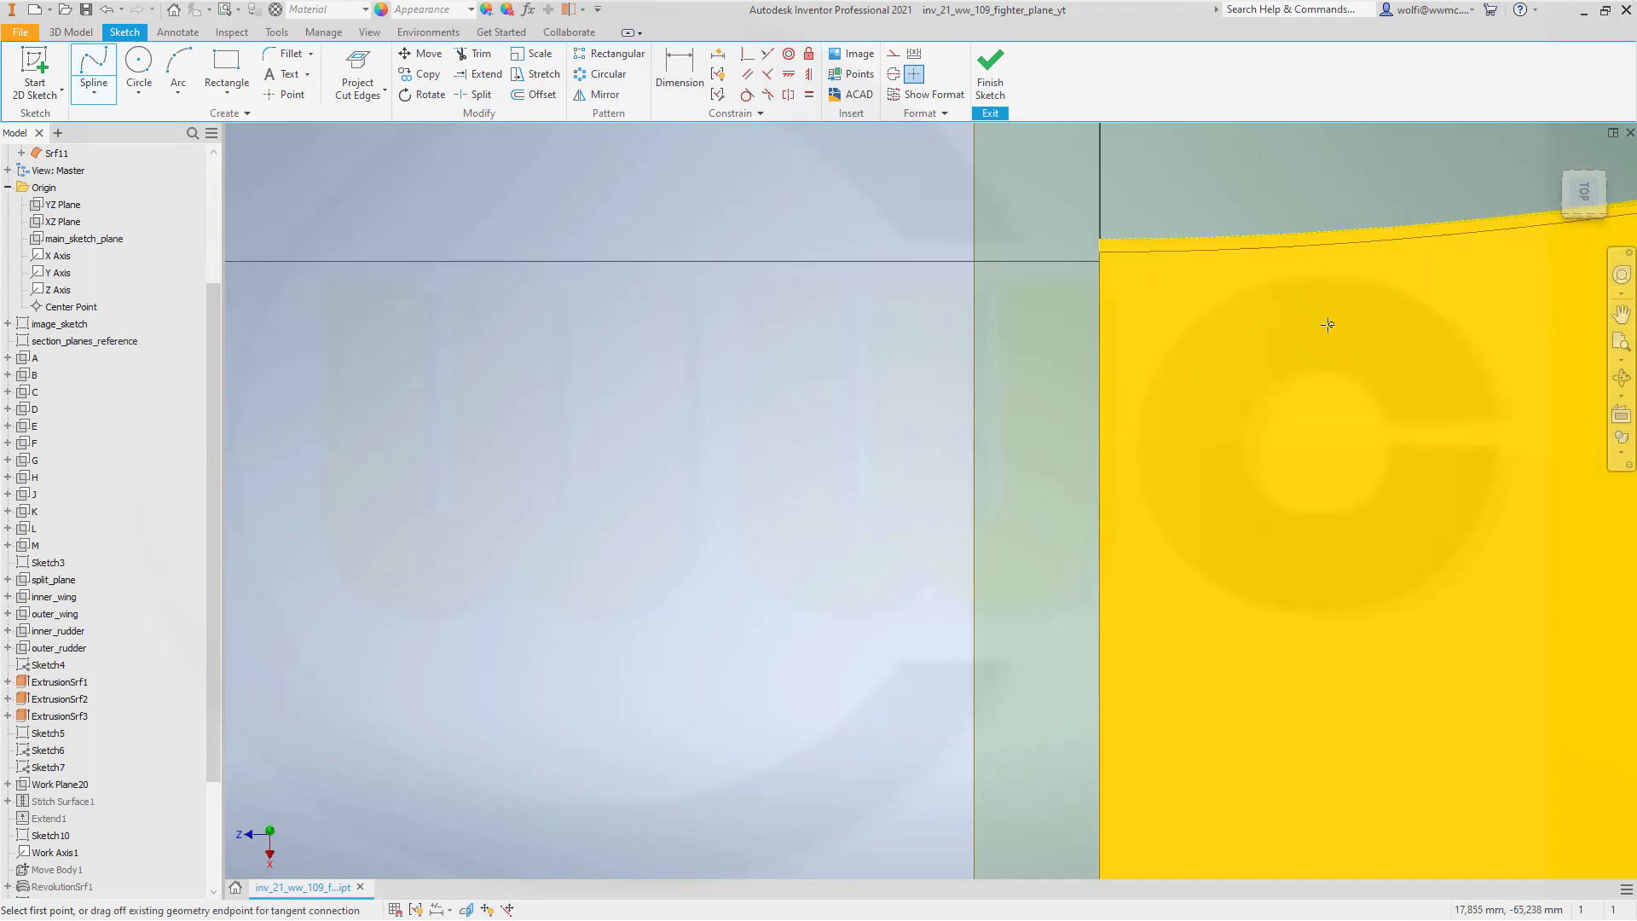
{"action": "left_click", "coordinate": [1098, 237]}
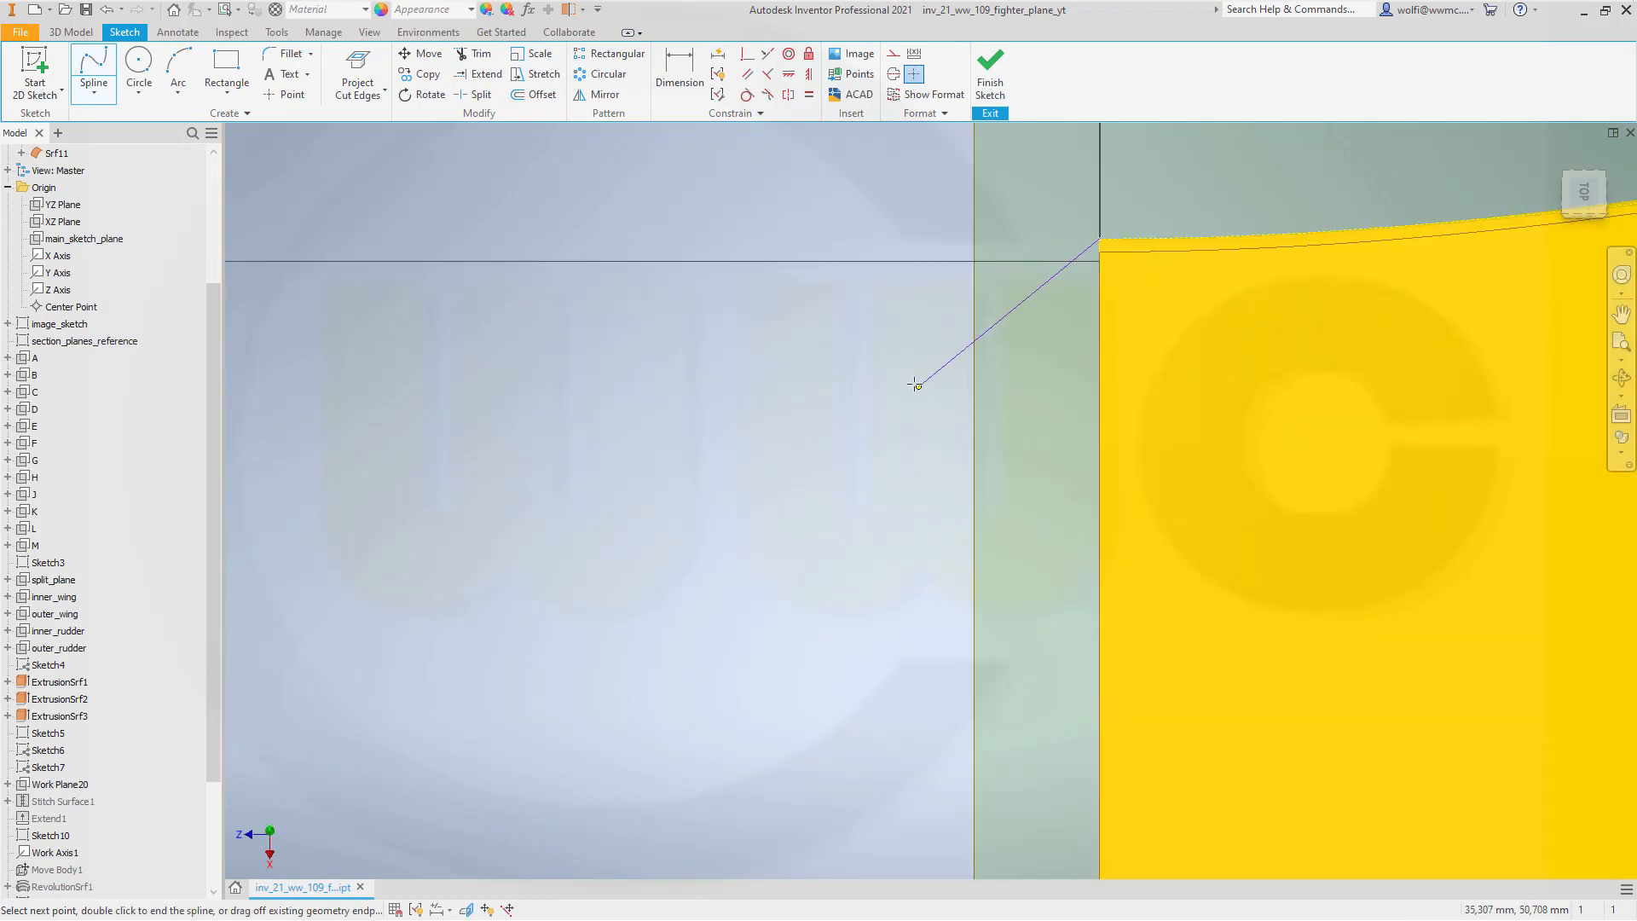
{"action": "scroll", "coordinate": [905, 377], "scroll_direction": "up", "scroll_amount": 1}
{"action": "scroll", "coordinate": [905, 378], "scroll_direction": "down", "scroll_amount": 7}
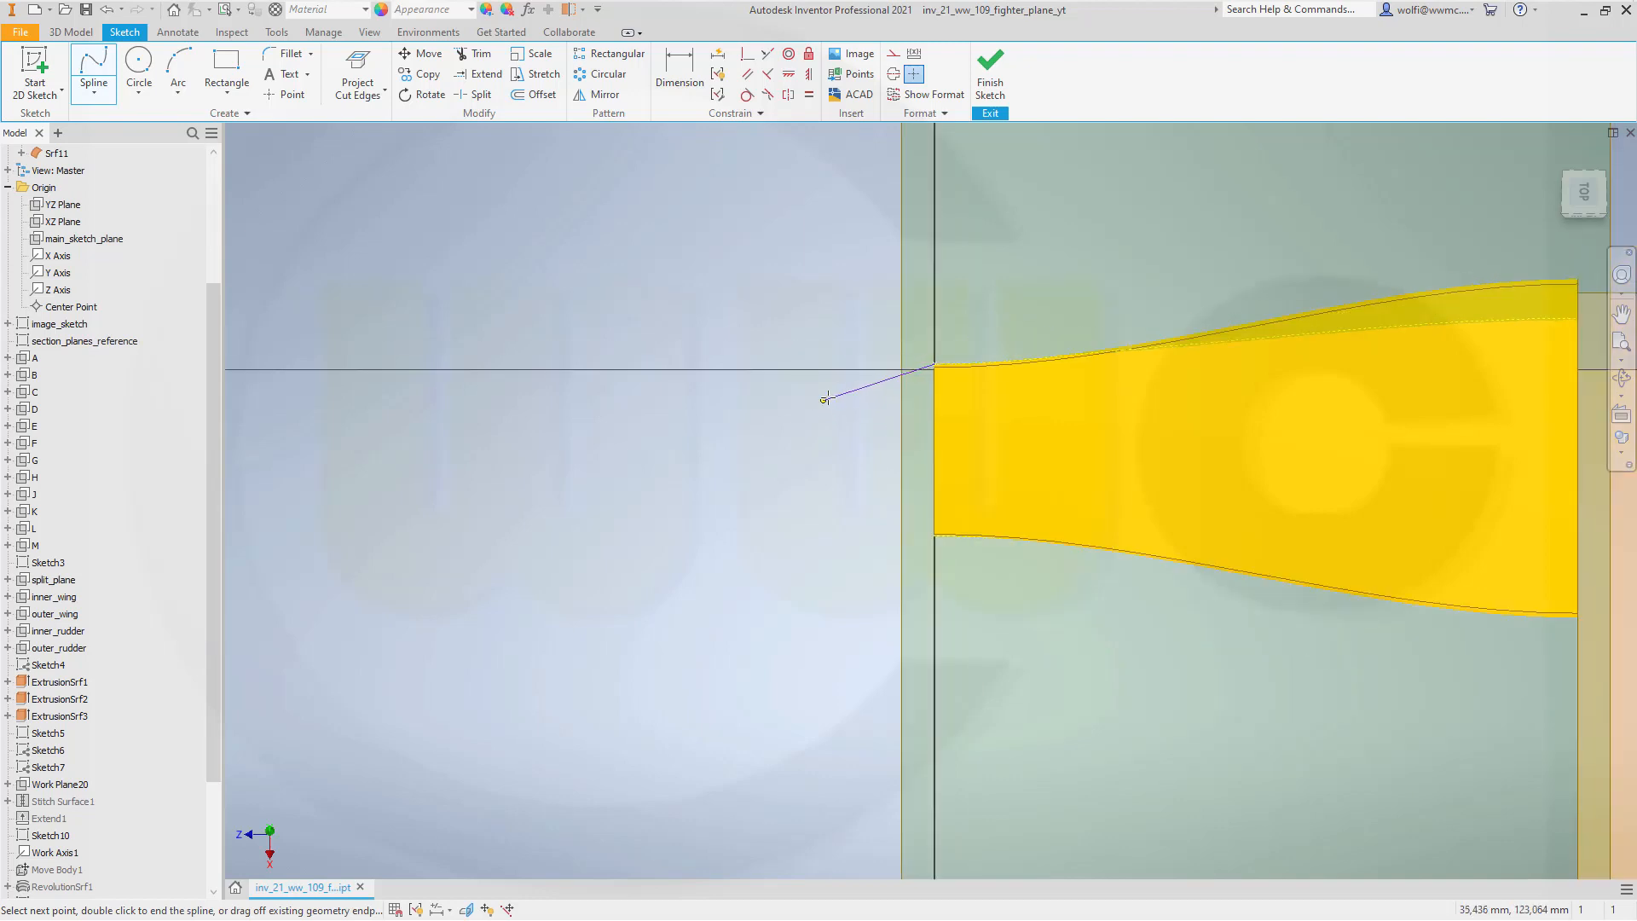
{"action": "left_click", "coordinate": [825, 381]}
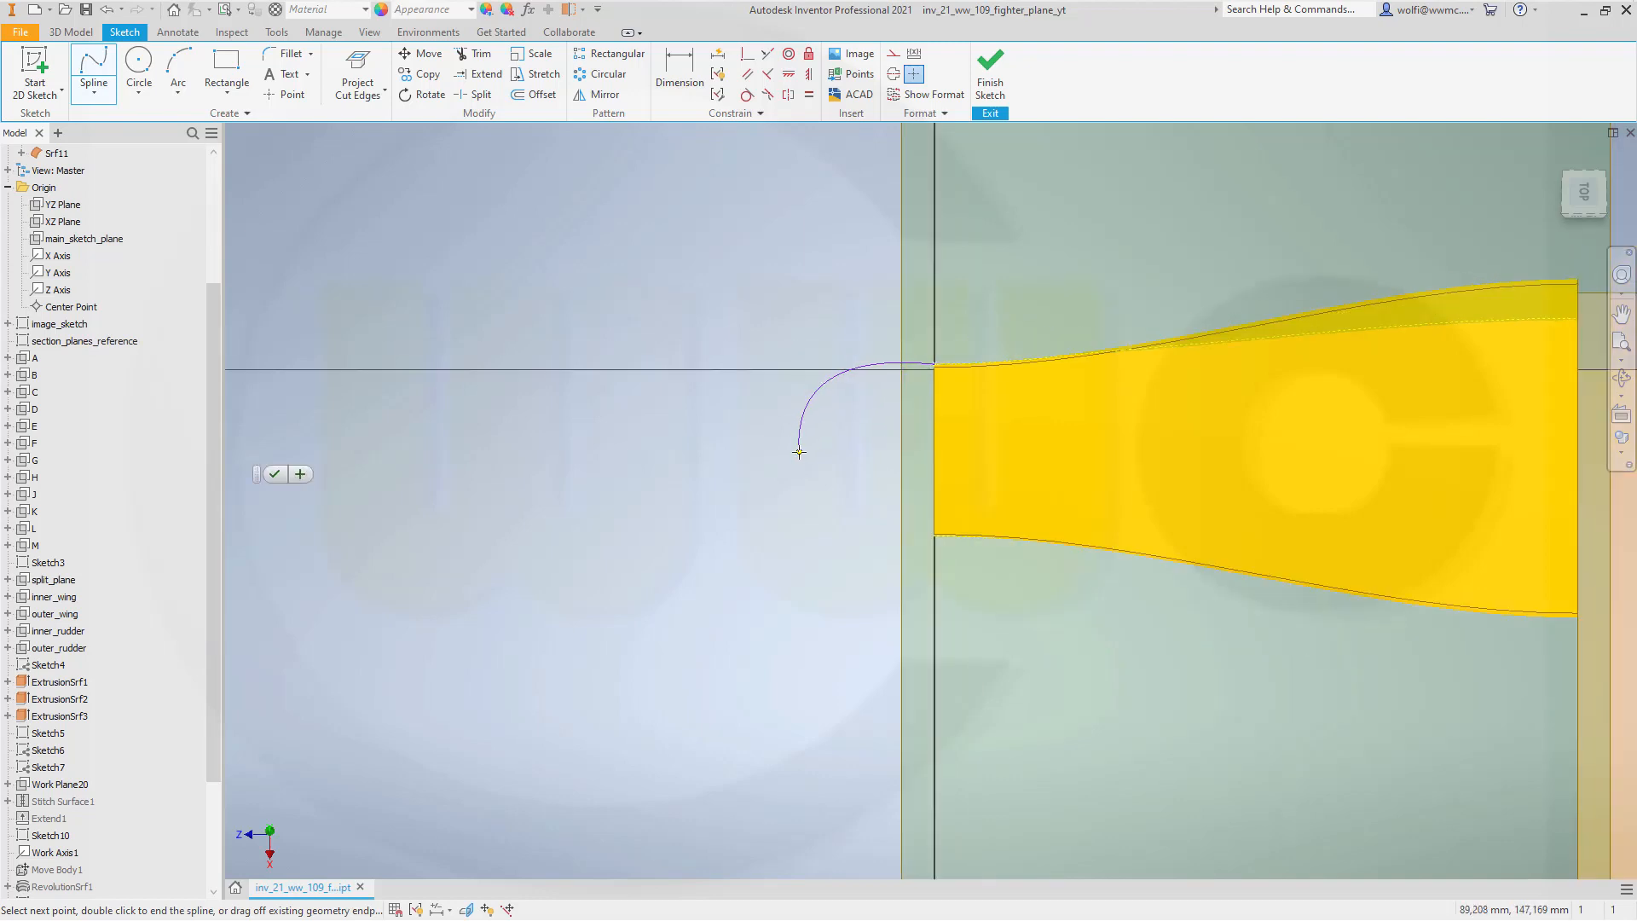
{"action": "left_click", "coordinate": [798, 451]}
{"action": "left_click", "coordinate": [851, 522]}
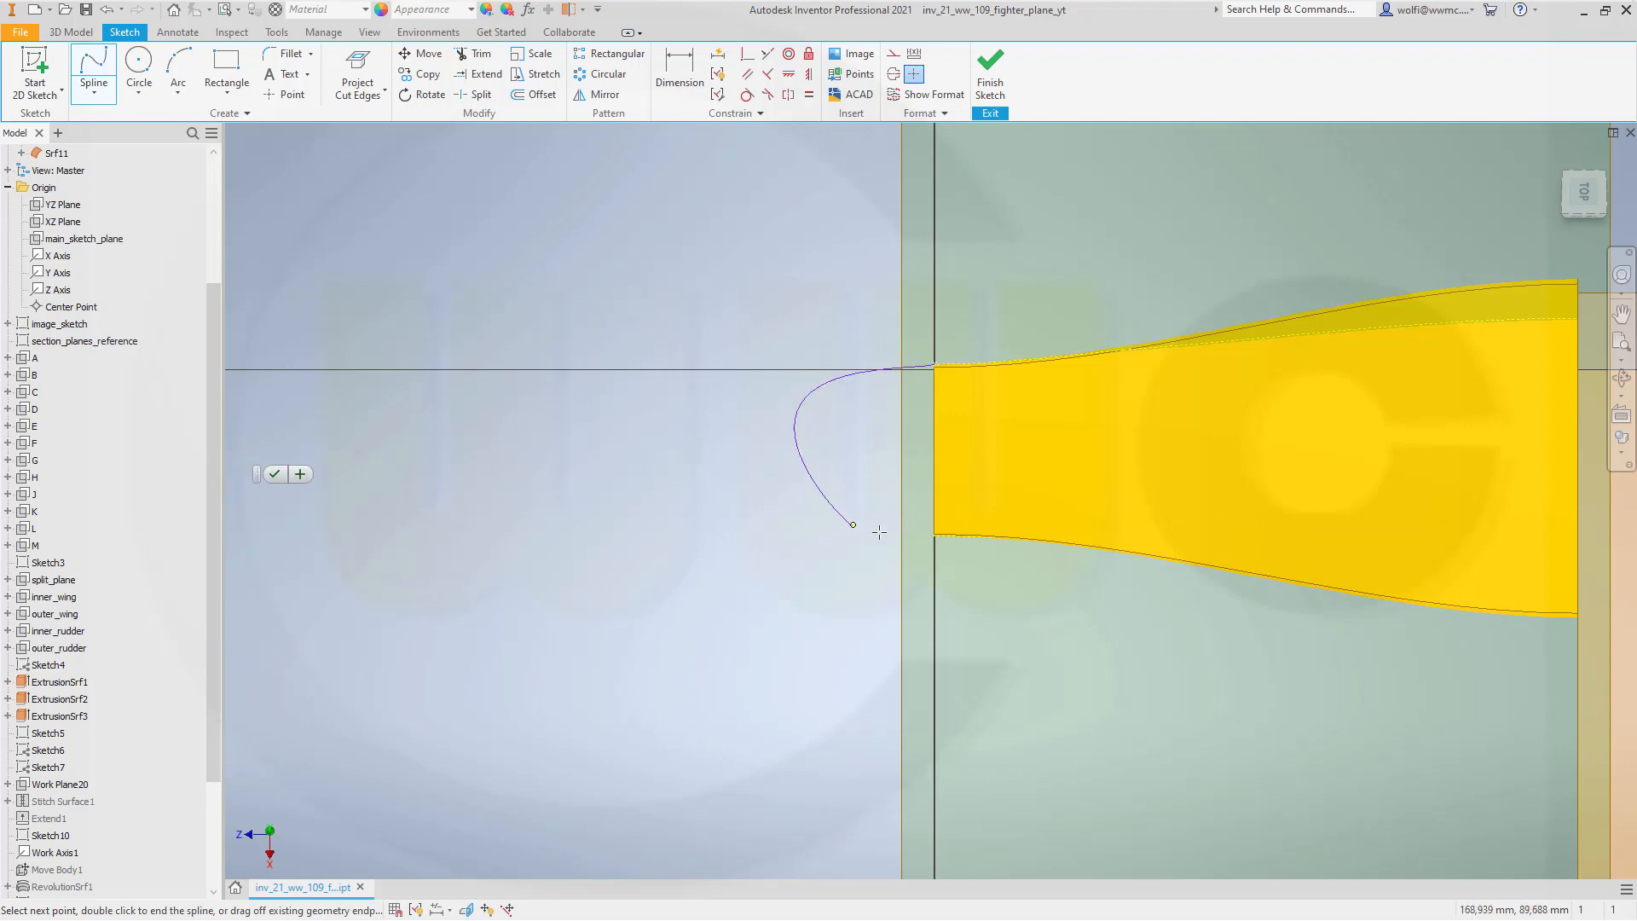
{"action": "left_click", "coordinate": [935, 536]}
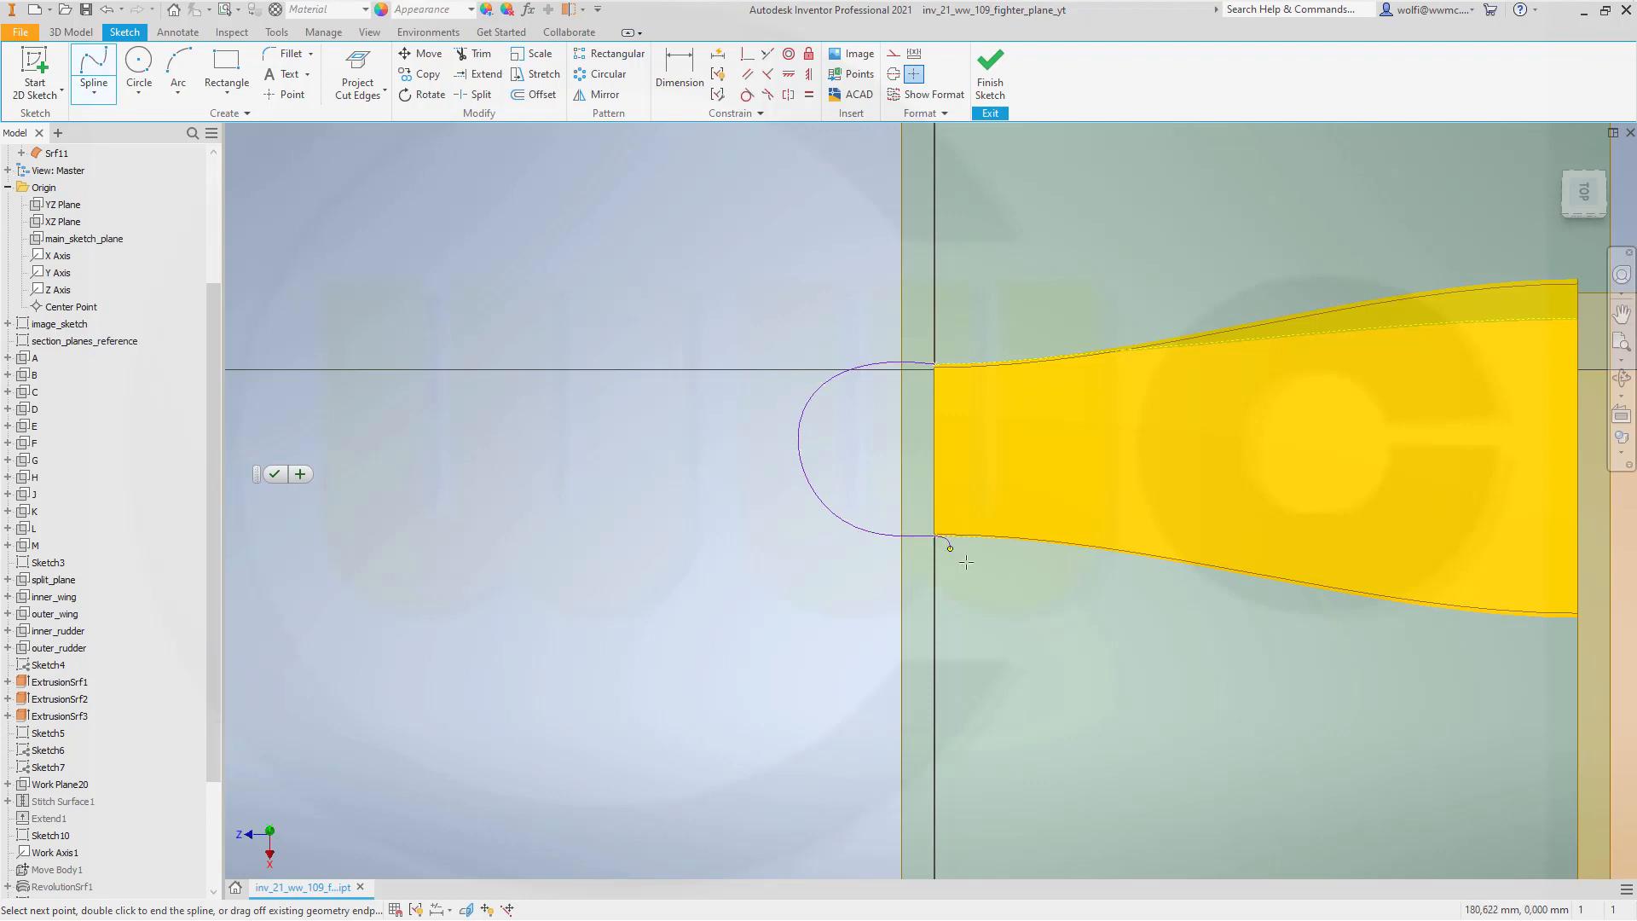
{"action": "right_click", "coordinate": [978, 569]}
{"action": "left_click", "coordinate": [1027, 574]}
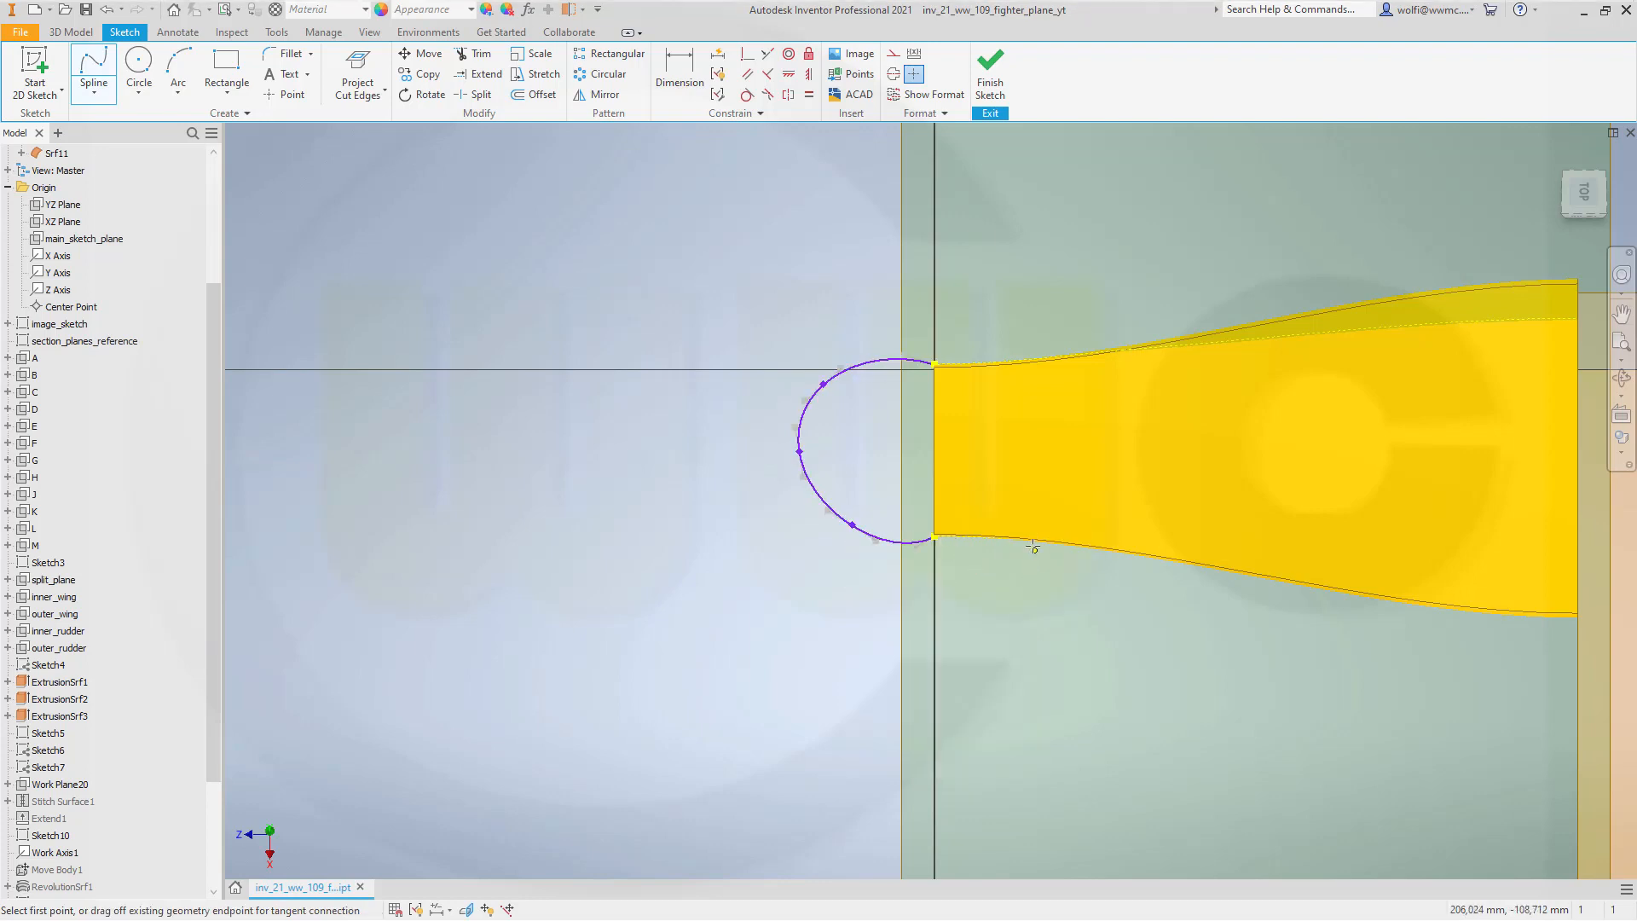
Make the spline's lower end tangent to the blade's lower projected edge.
{"action": "scroll", "coordinate": [975, 511], "scroll_direction": "up", "scroll_amount": 5}
{"action": "scroll", "coordinate": [847, 632], "scroll_direction": "up", "scroll_amount": 4}
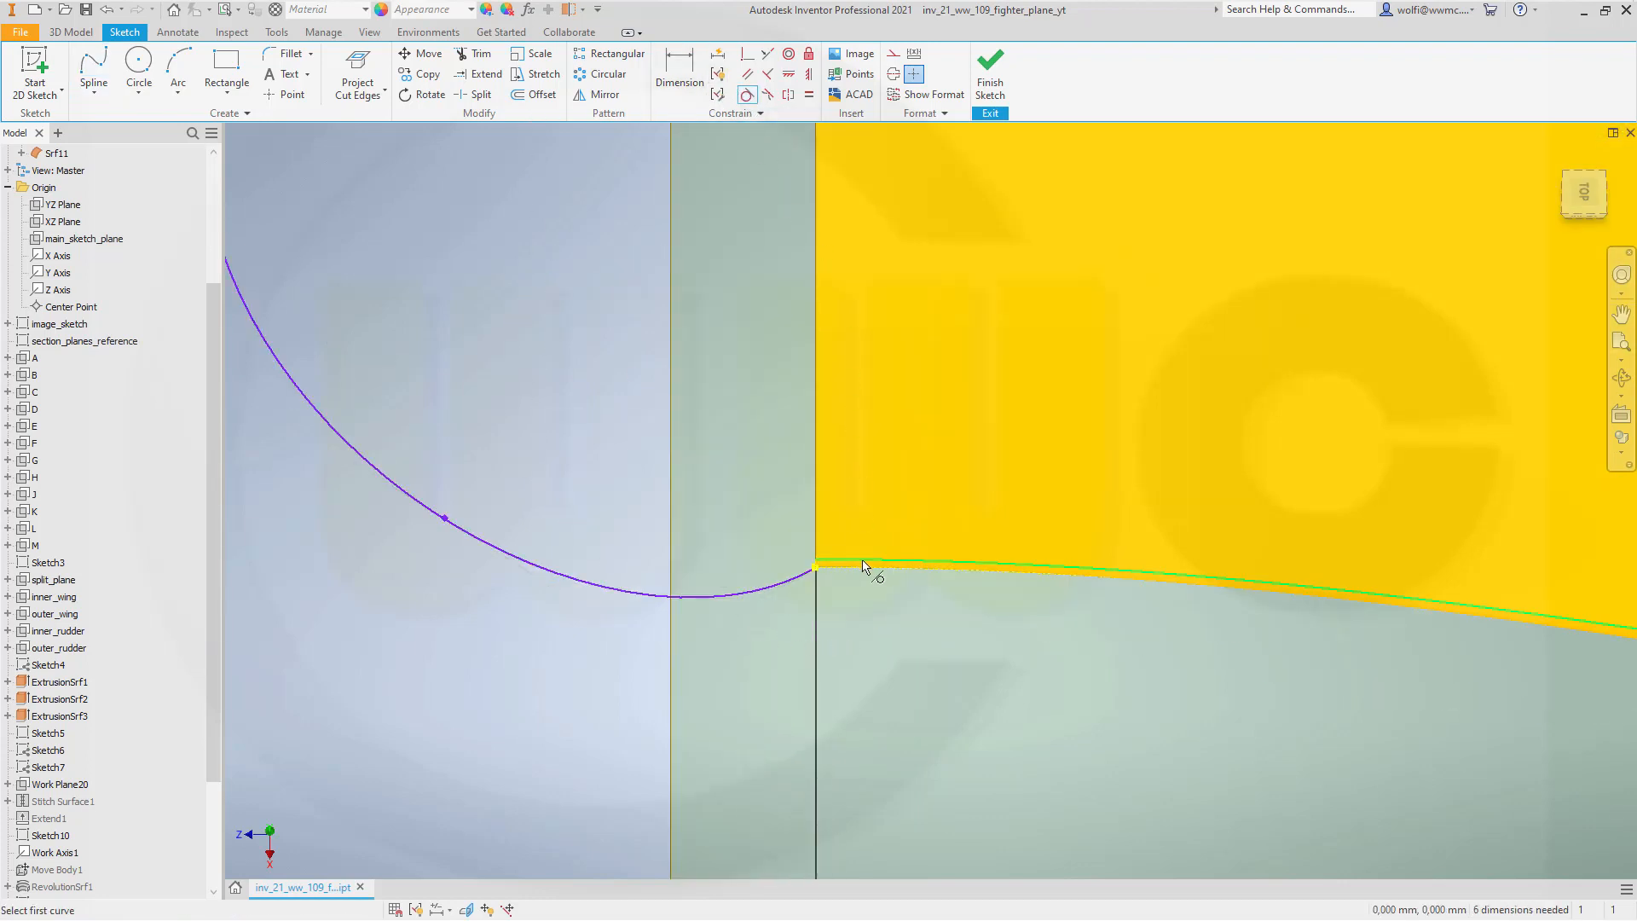
{"action": "scroll", "coordinate": [844, 578], "scroll_direction": "up", "scroll_amount": 3}
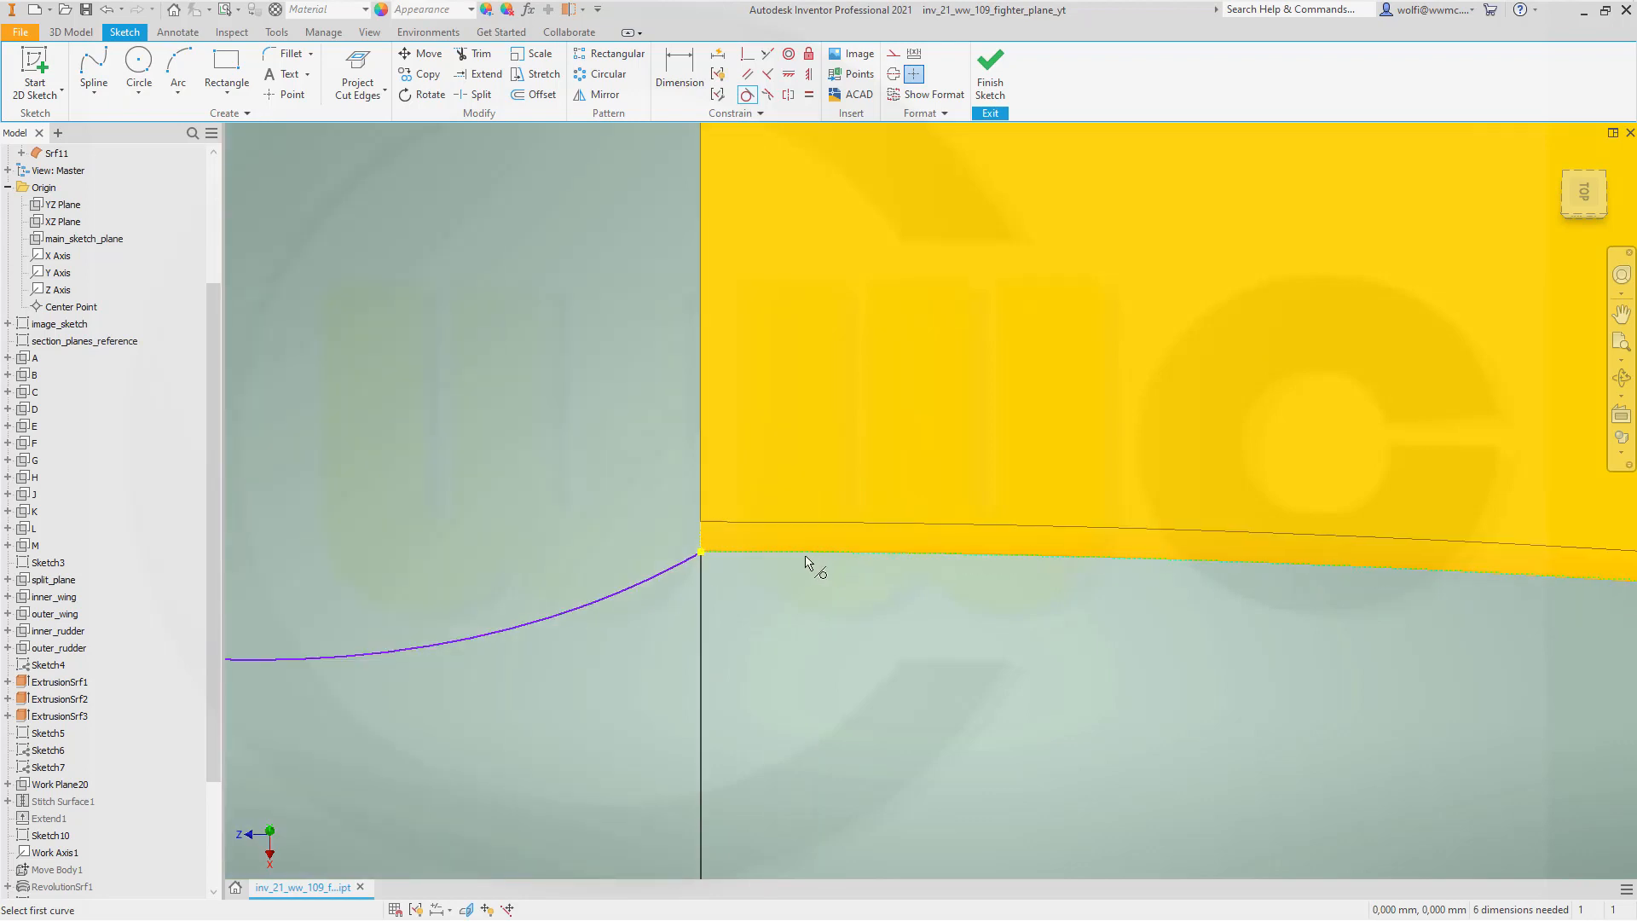
{"action": "left_click", "coordinate": [685, 563]}
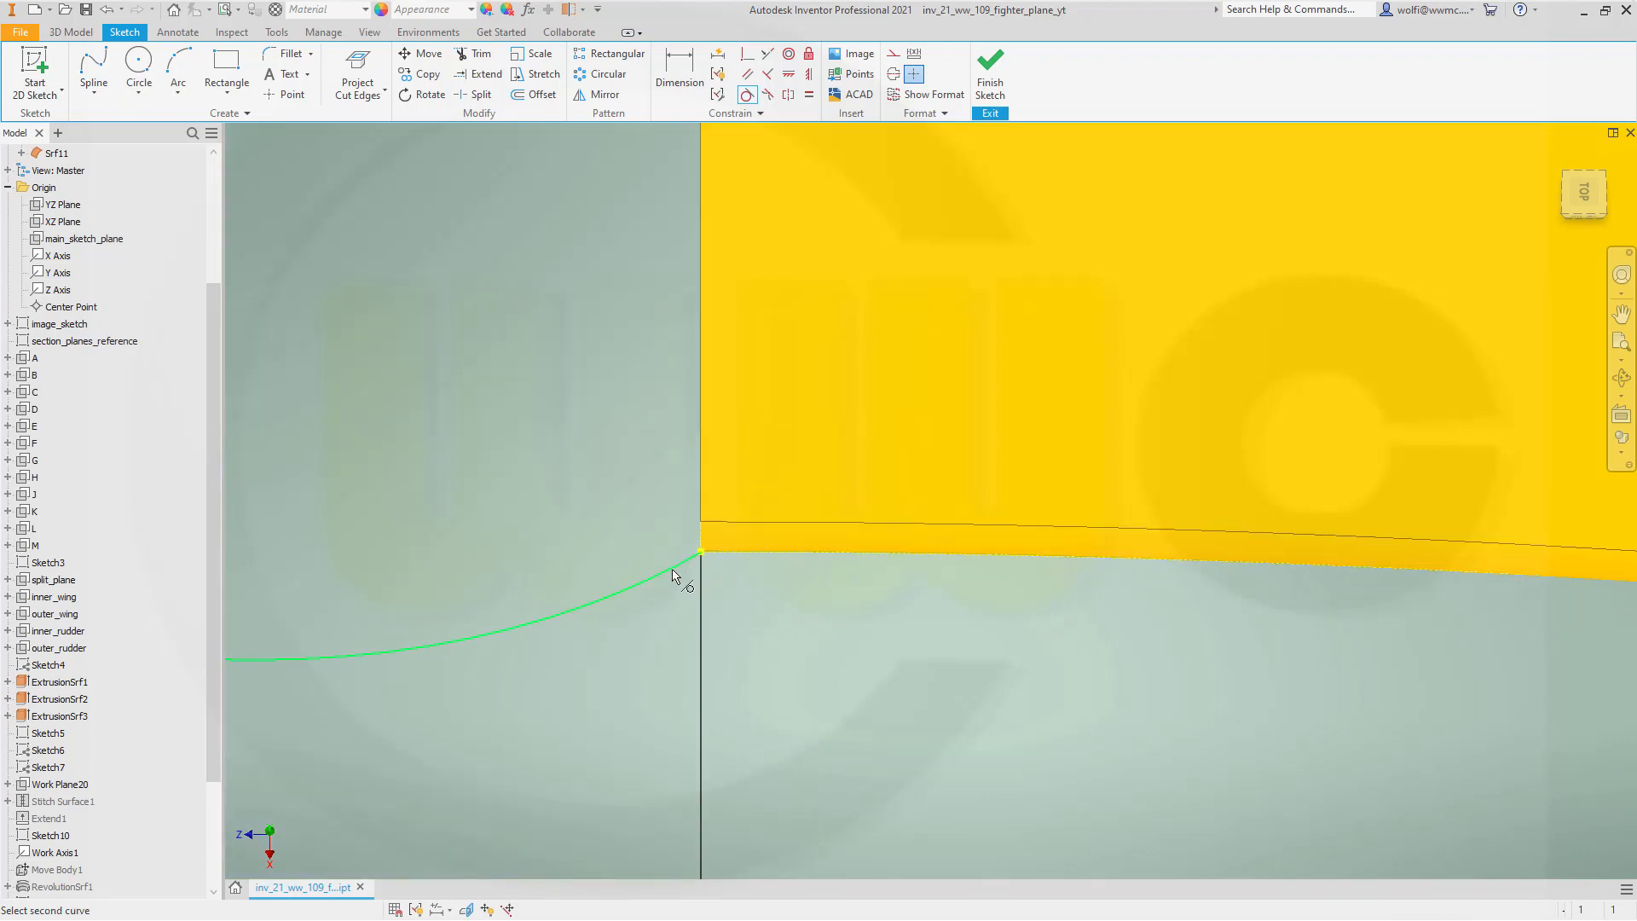
{"action": "left_click", "coordinate": [730, 558]}
Make the spline's upper end tangent to the blade's upper projected edge.
{"action": "scroll", "coordinate": [657, 503], "scroll_direction": "down", "scroll_amount": 2}
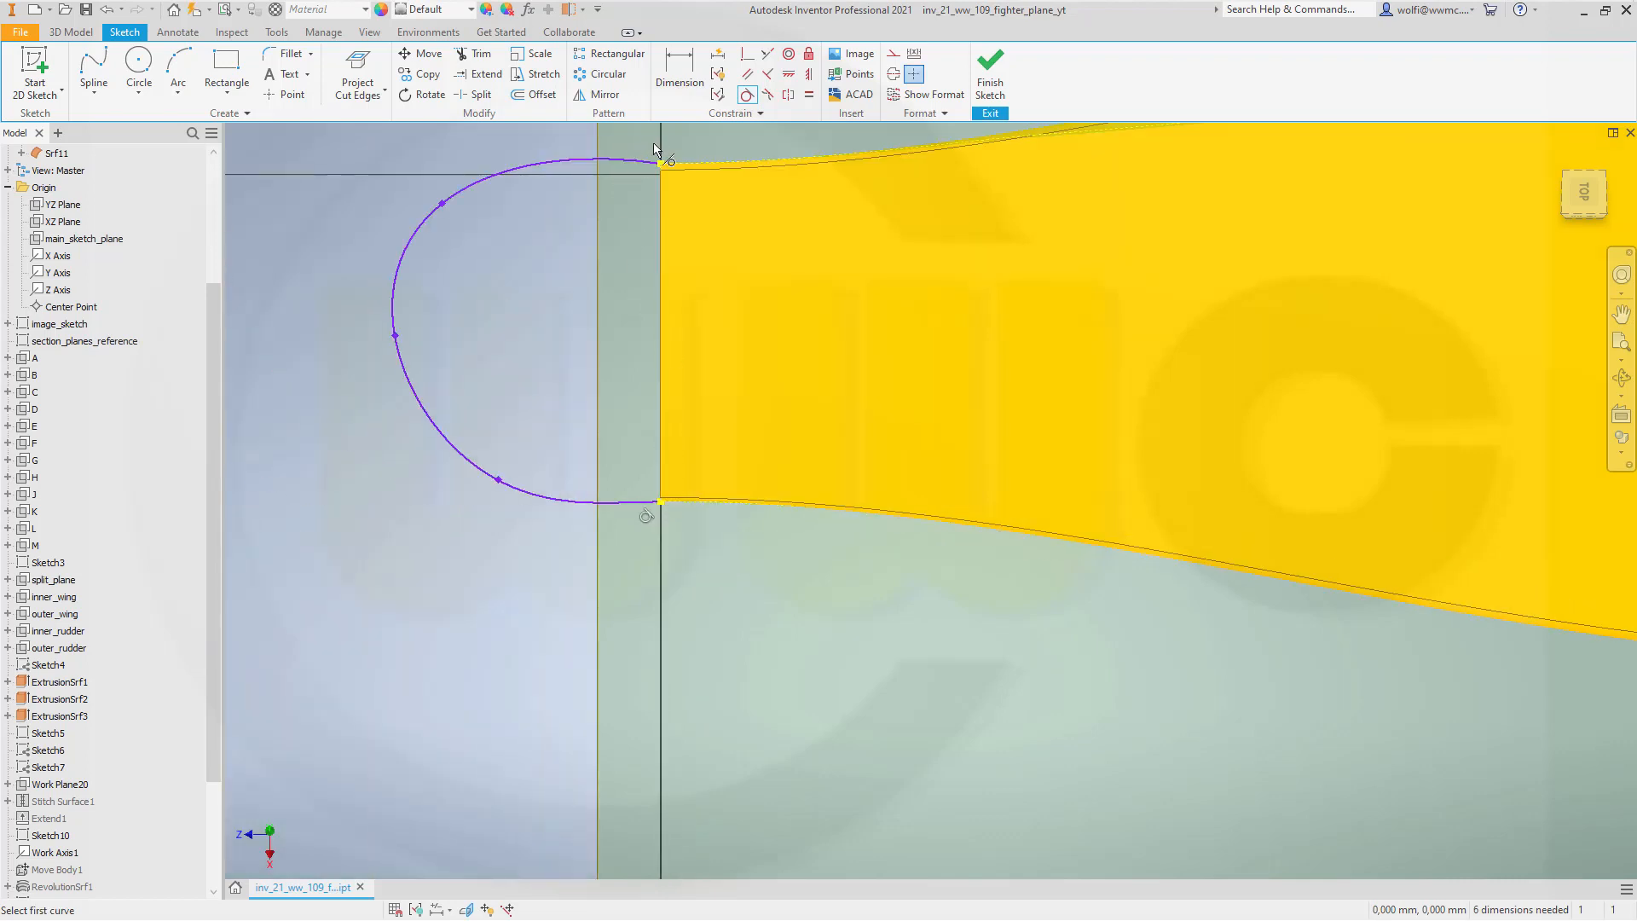
{"action": "scroll", "coordinate": [656, 153], "scroll_direction": "up", "scroll_amount": 3}
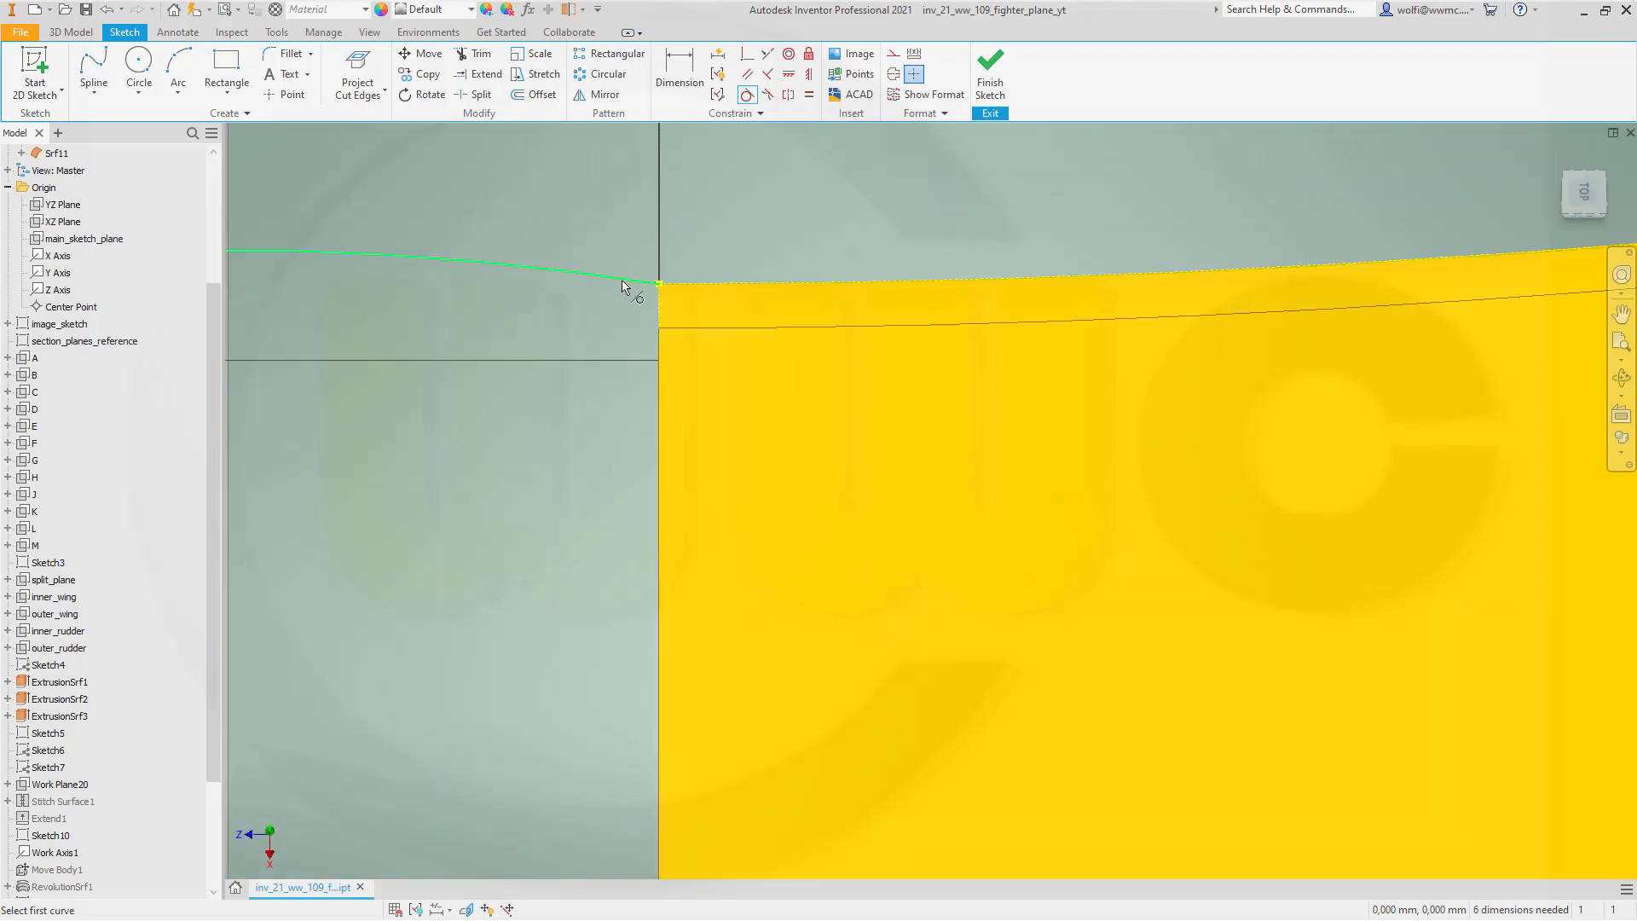
{"action": "left_click", "coordinate": [622, 281]}
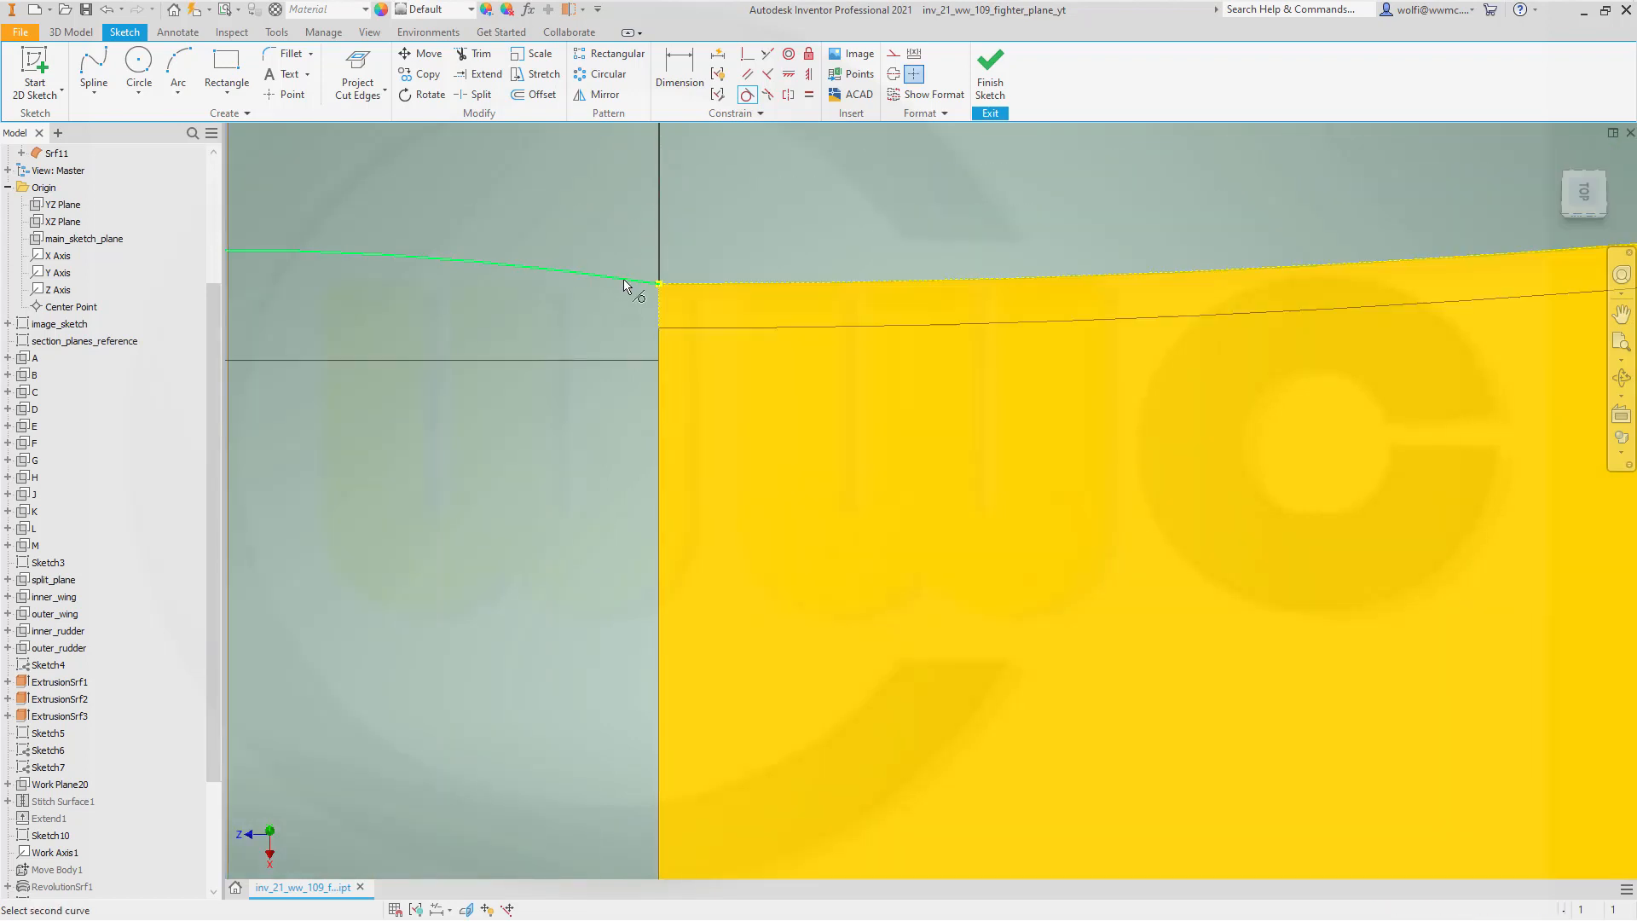
{"action": "left_click", "coordinate": [695, 290]}
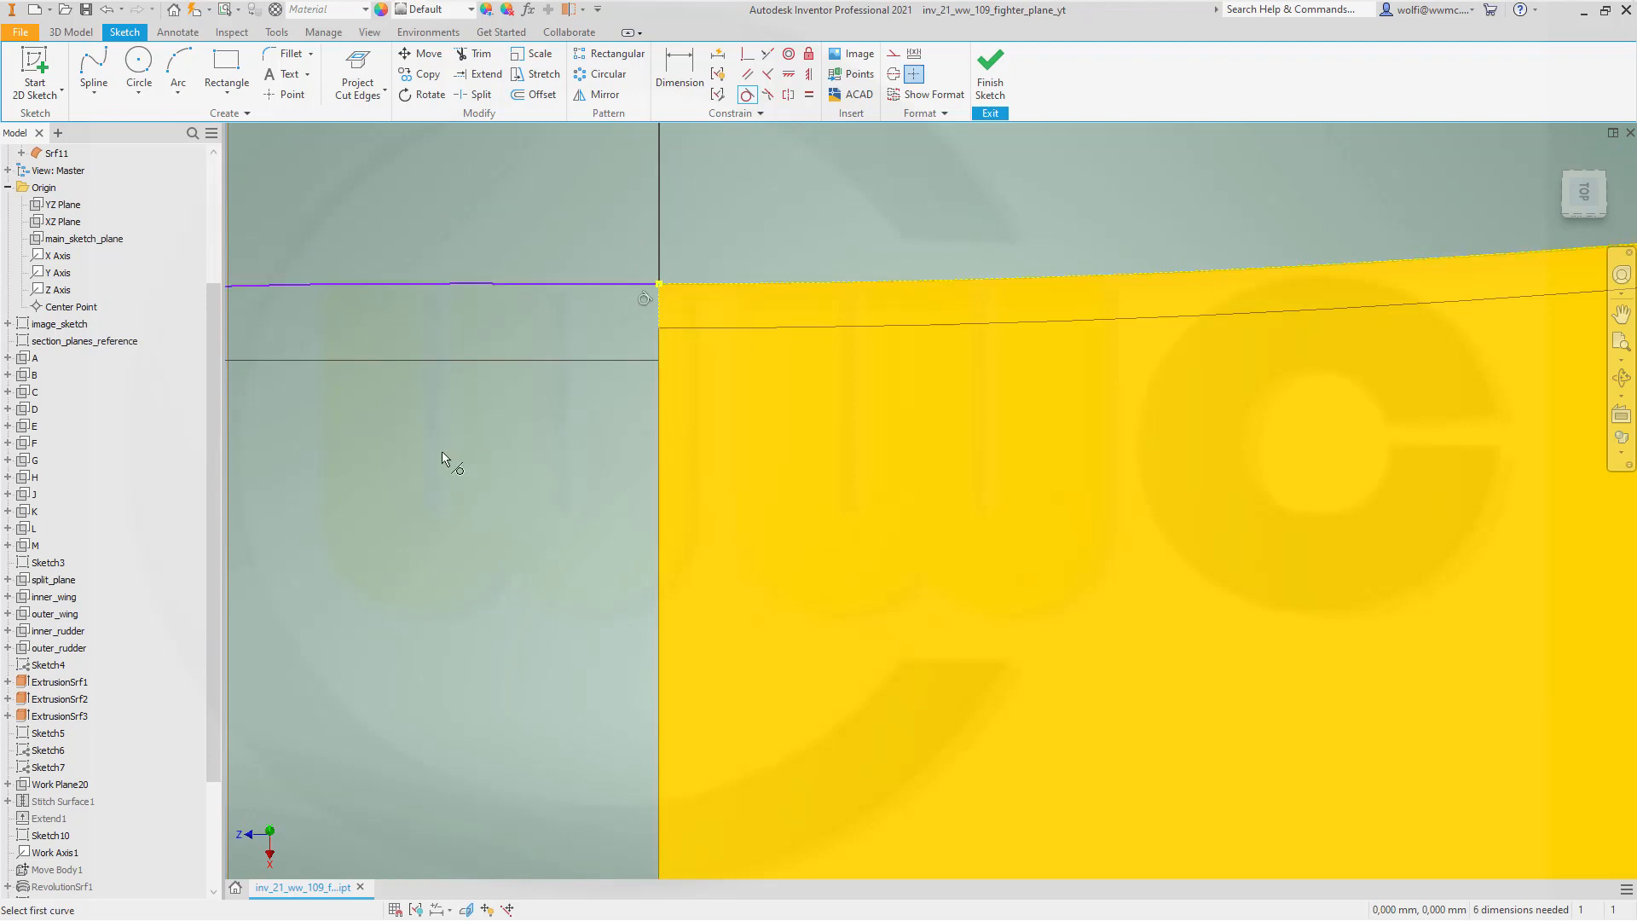
{"action": "scroll", "coordinate": [449, 462], "scroll_direction": "down", "scroll_amount": 4}
{"action": "scroll", "coordinate": [334, 649], "scroll_direction": "up", "scroll_amount": 3}
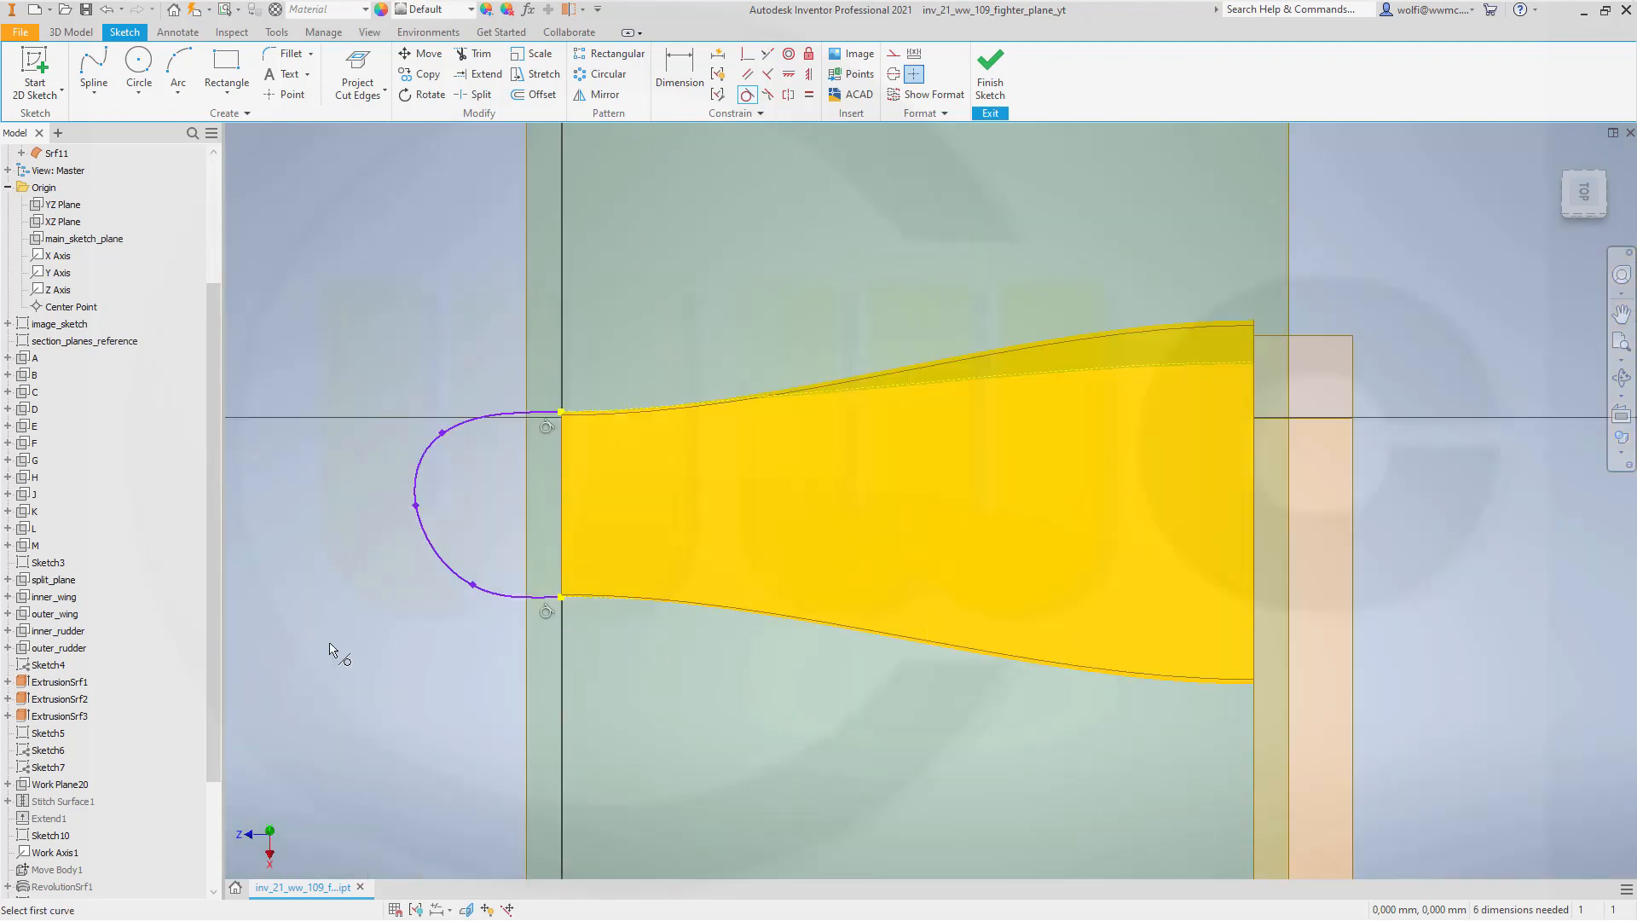
{"action": "key", "text": "Escape"}
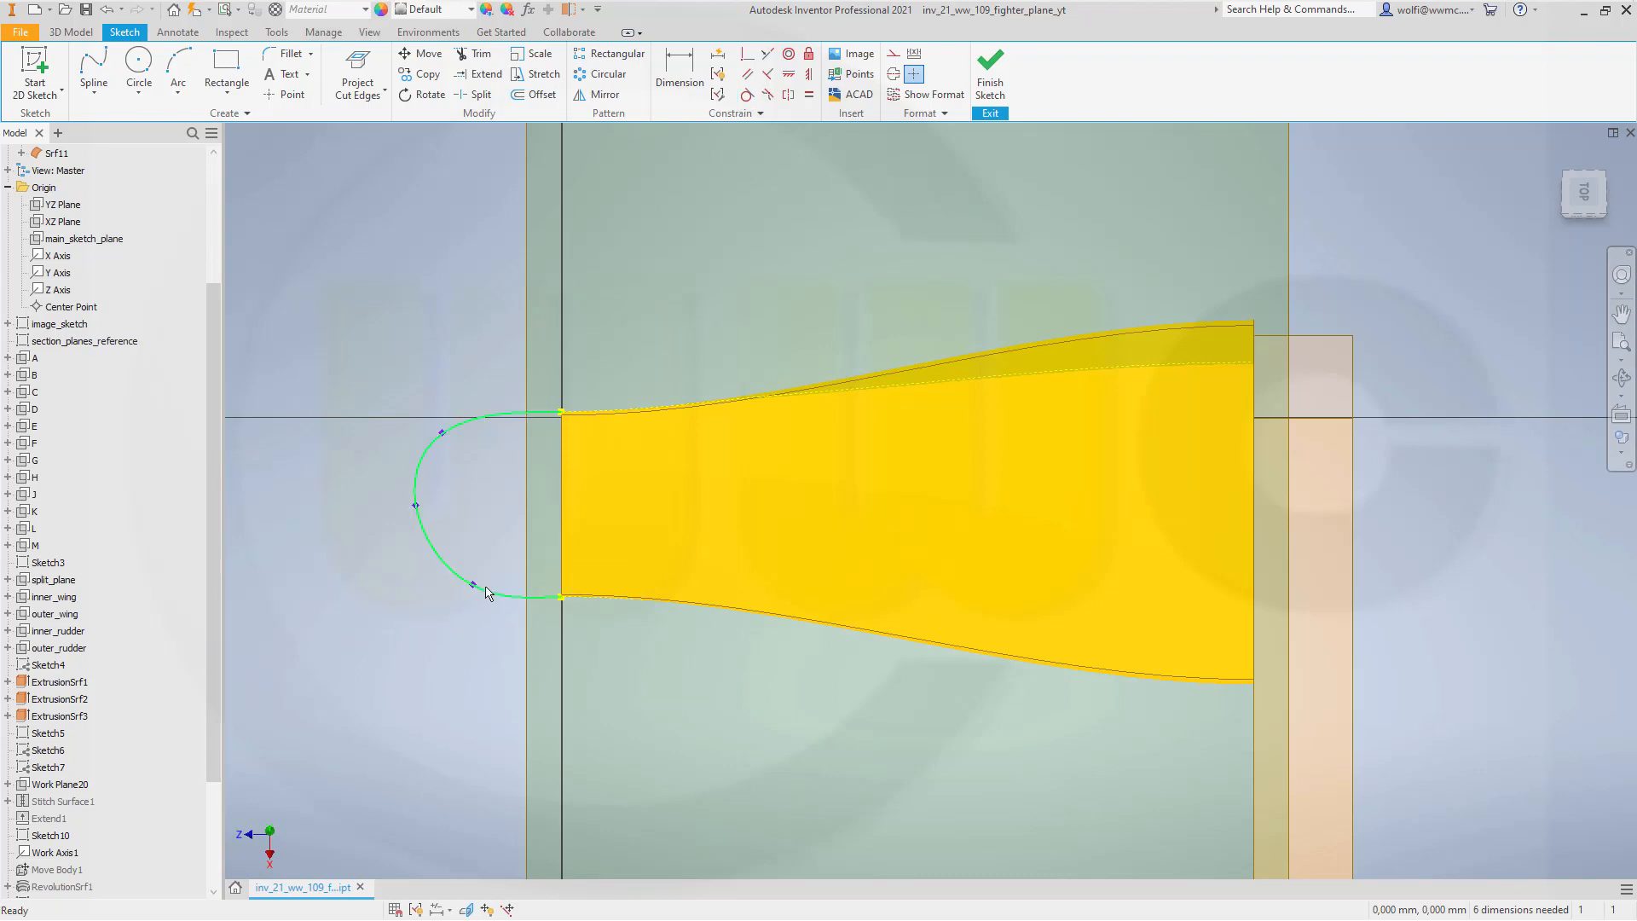
Shift the spline's lower and upper intermediate fit points slightly to round the tip evenly, and finish the sketch.
{"action": "left_click_drag", "start_coordinate": [473, 586], "coordinate": [460, 571]}
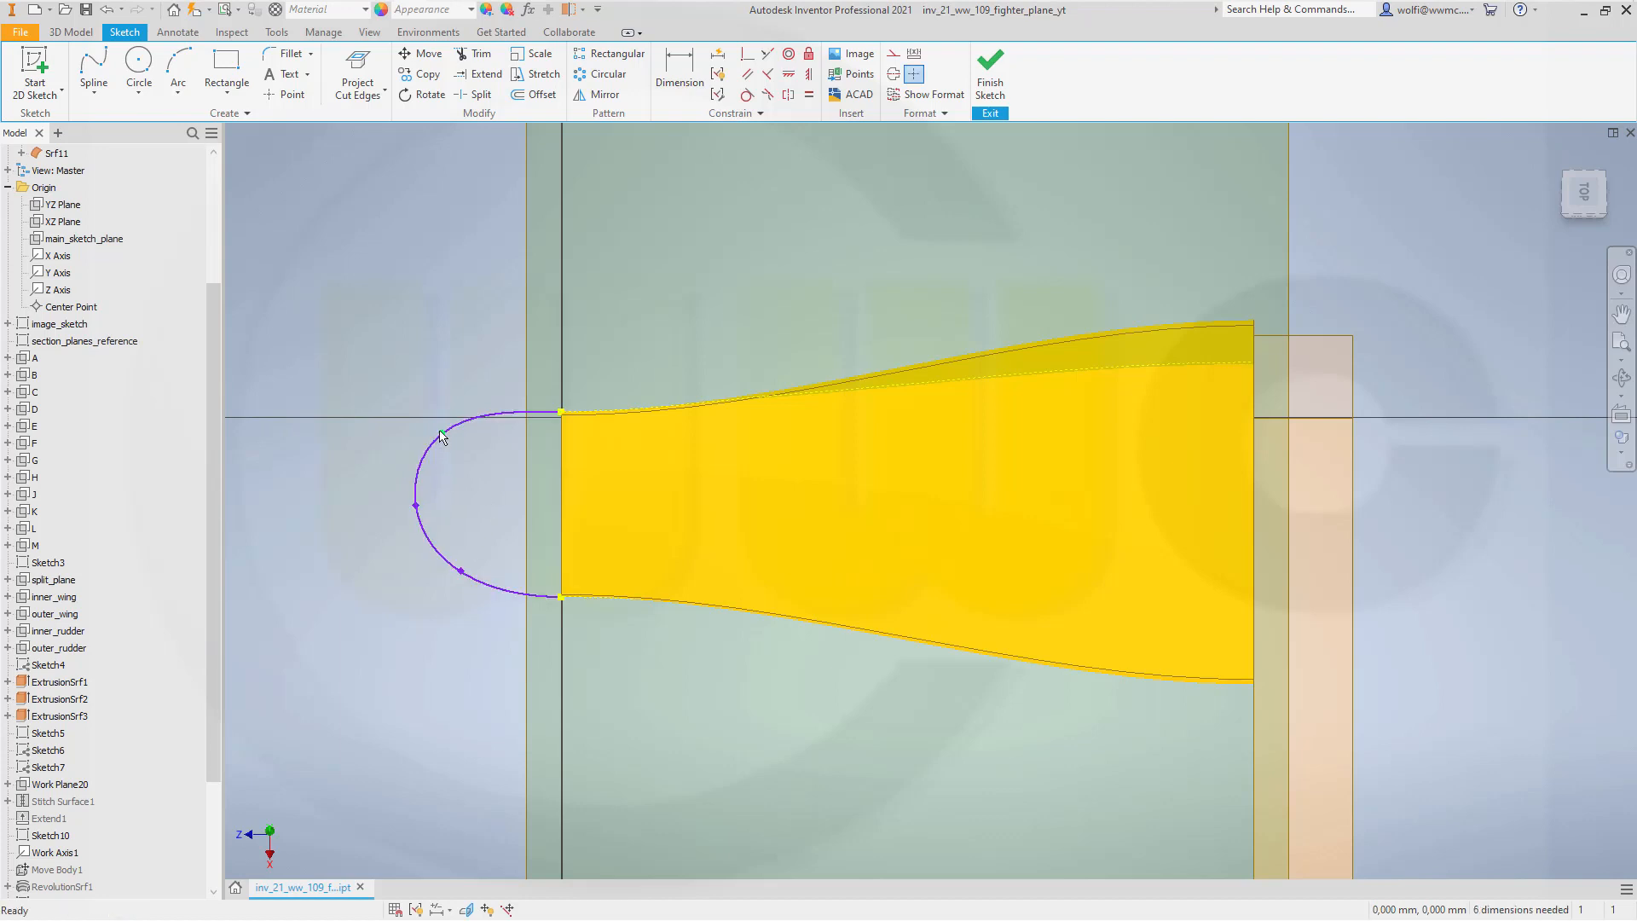
{"action": "left_click_drag", "start_coordinate": [440, 434], "coordinate": [452, 444]}
{"action": "left_click", "coordinate": [1000, 94]}
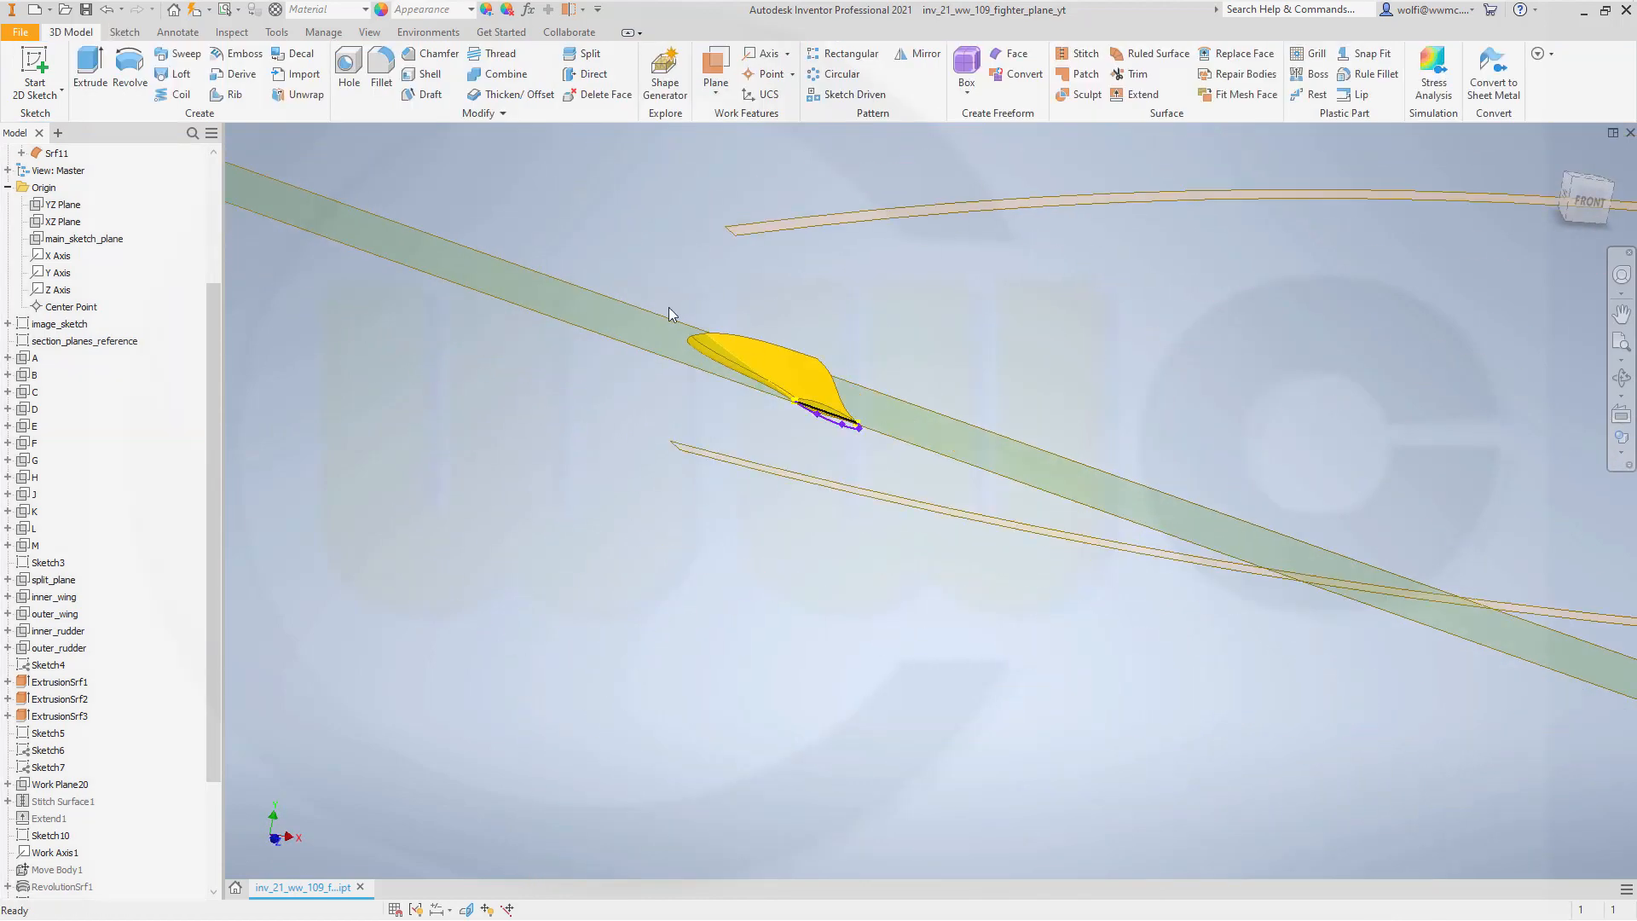
Hide Work Plane23, the lengthwise plane through the blade.
{"action": "left_click_drag", "start_coordinate": [217, 770], "coordinate": [218, 872]}
{"action": "left_click", "coordinate": [70, 855]}
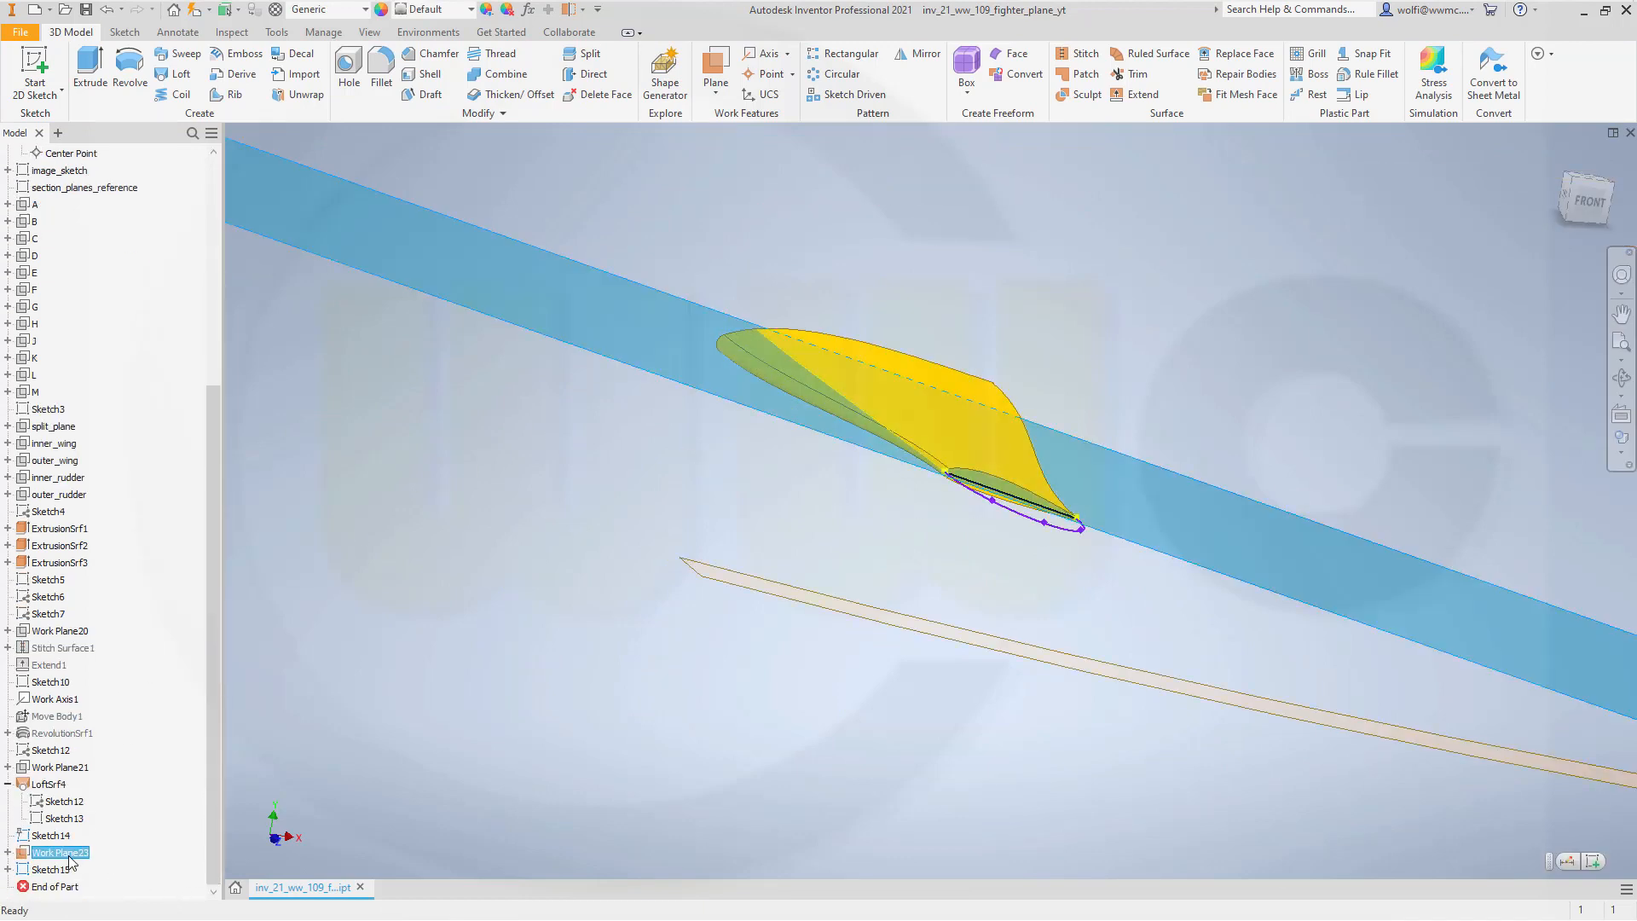
{"action": "right_click", "coordinate": [70, 855]}
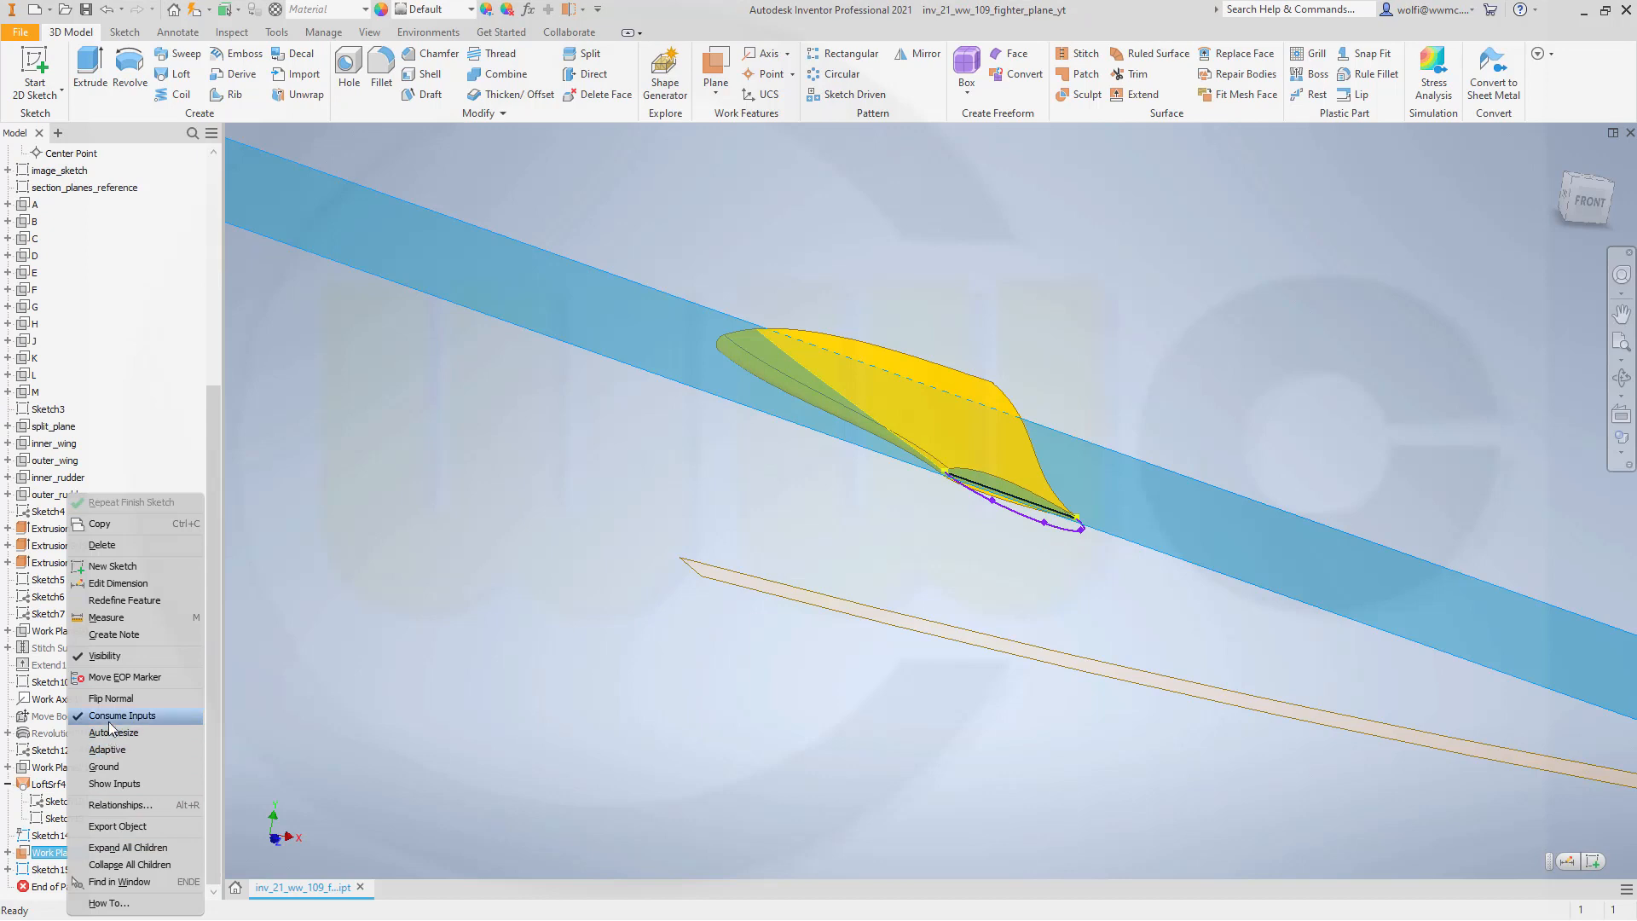
{"action": "left_click", "coordinate": [128, 654]}
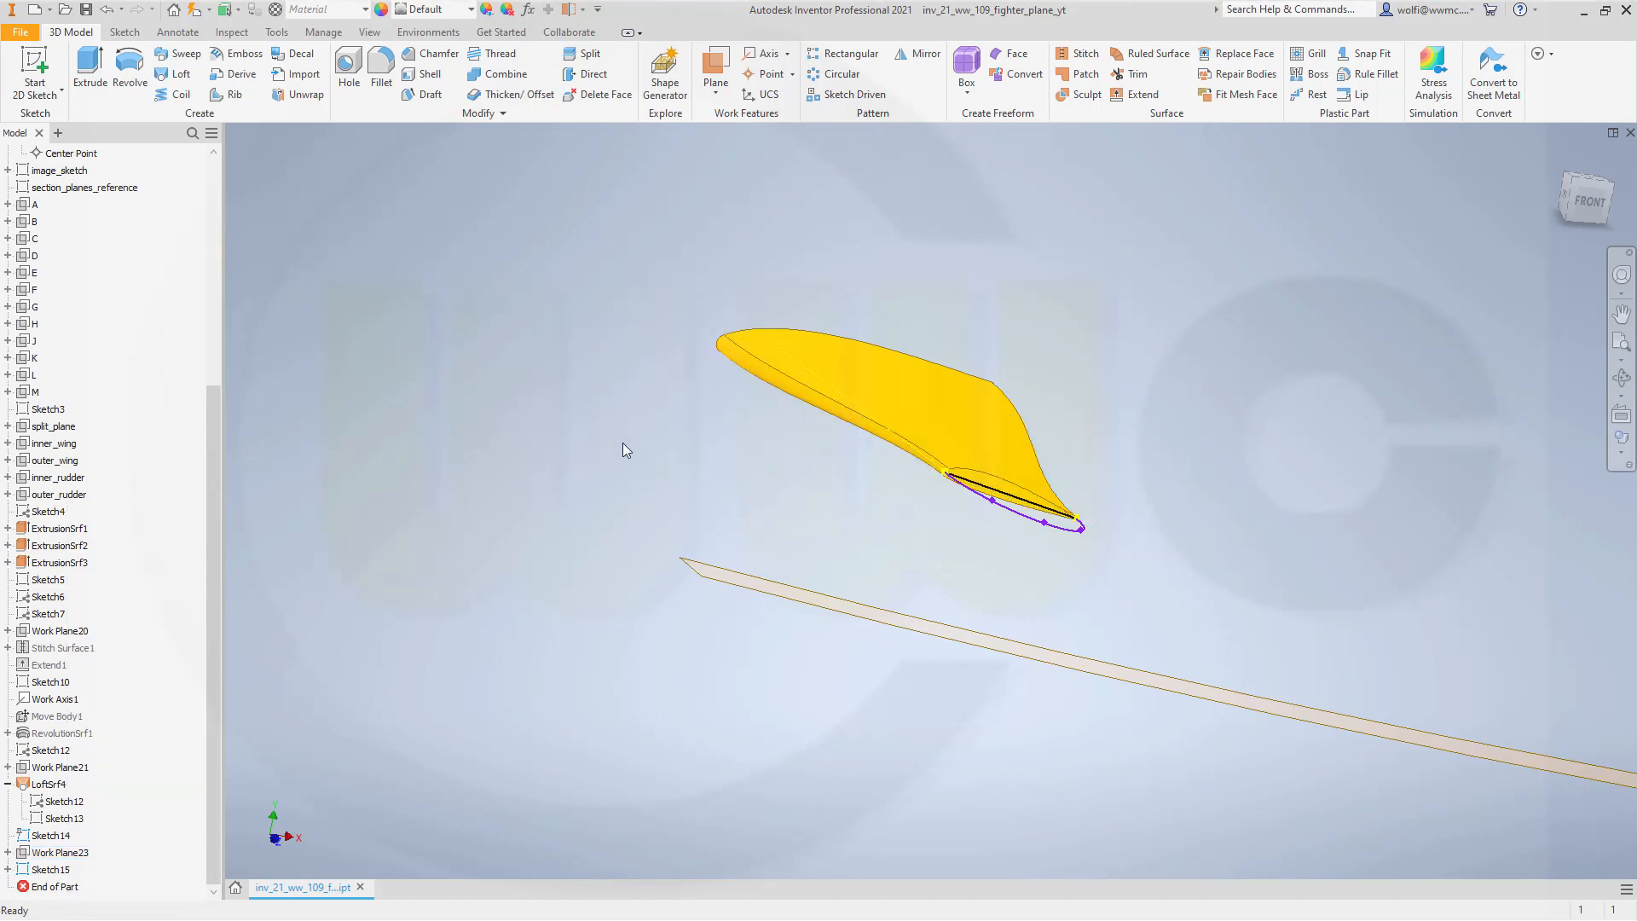
Examine how the tip spline meets the end arcs at the blade's small airfoil end.
{"action": "middle_click_drag", "start_coordinate": [632, 456], "coordinate": [617, 489]}
{"action": "middle_click_drag", "start_coordinate": [1026, 570], "coordinate": [991, 544], "text": "shift"}
{"action": "scroll", "coordinate": [927, 487], "scroll_direction": "down", "scroll_amount": 4}
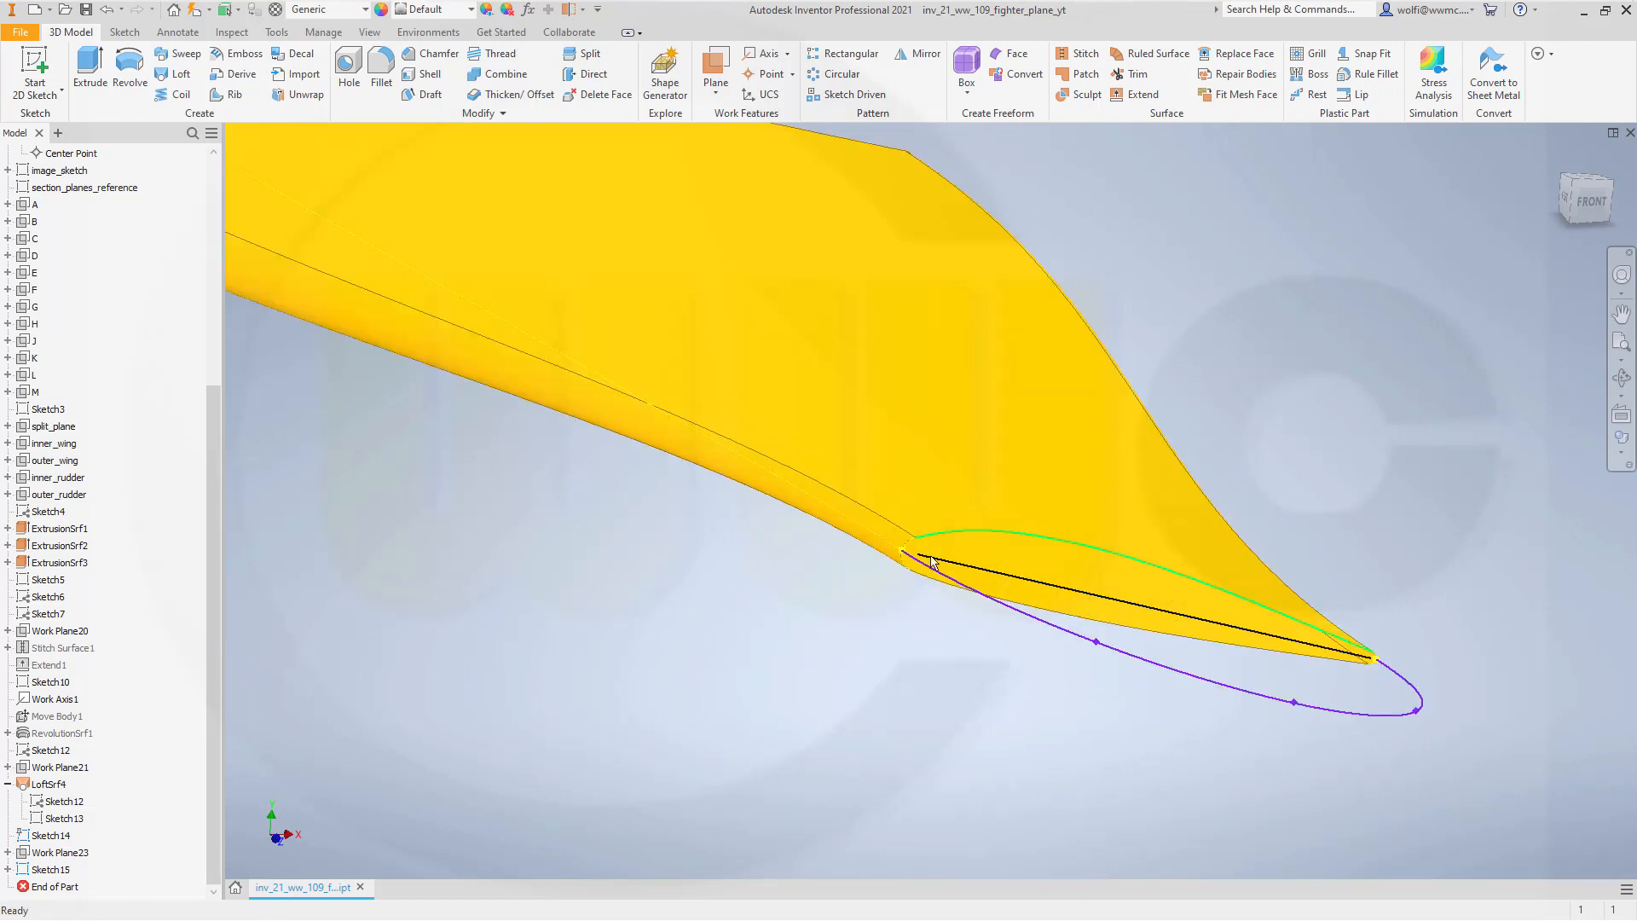
{"action": "scroll", "coordinate": [918, 602], "scroll_direction": "down", "scroll_amount": 3}
{"action": "scroll", "coordinate": [840, 567], "scroll_direction": "up", "scroll_amount": 4}
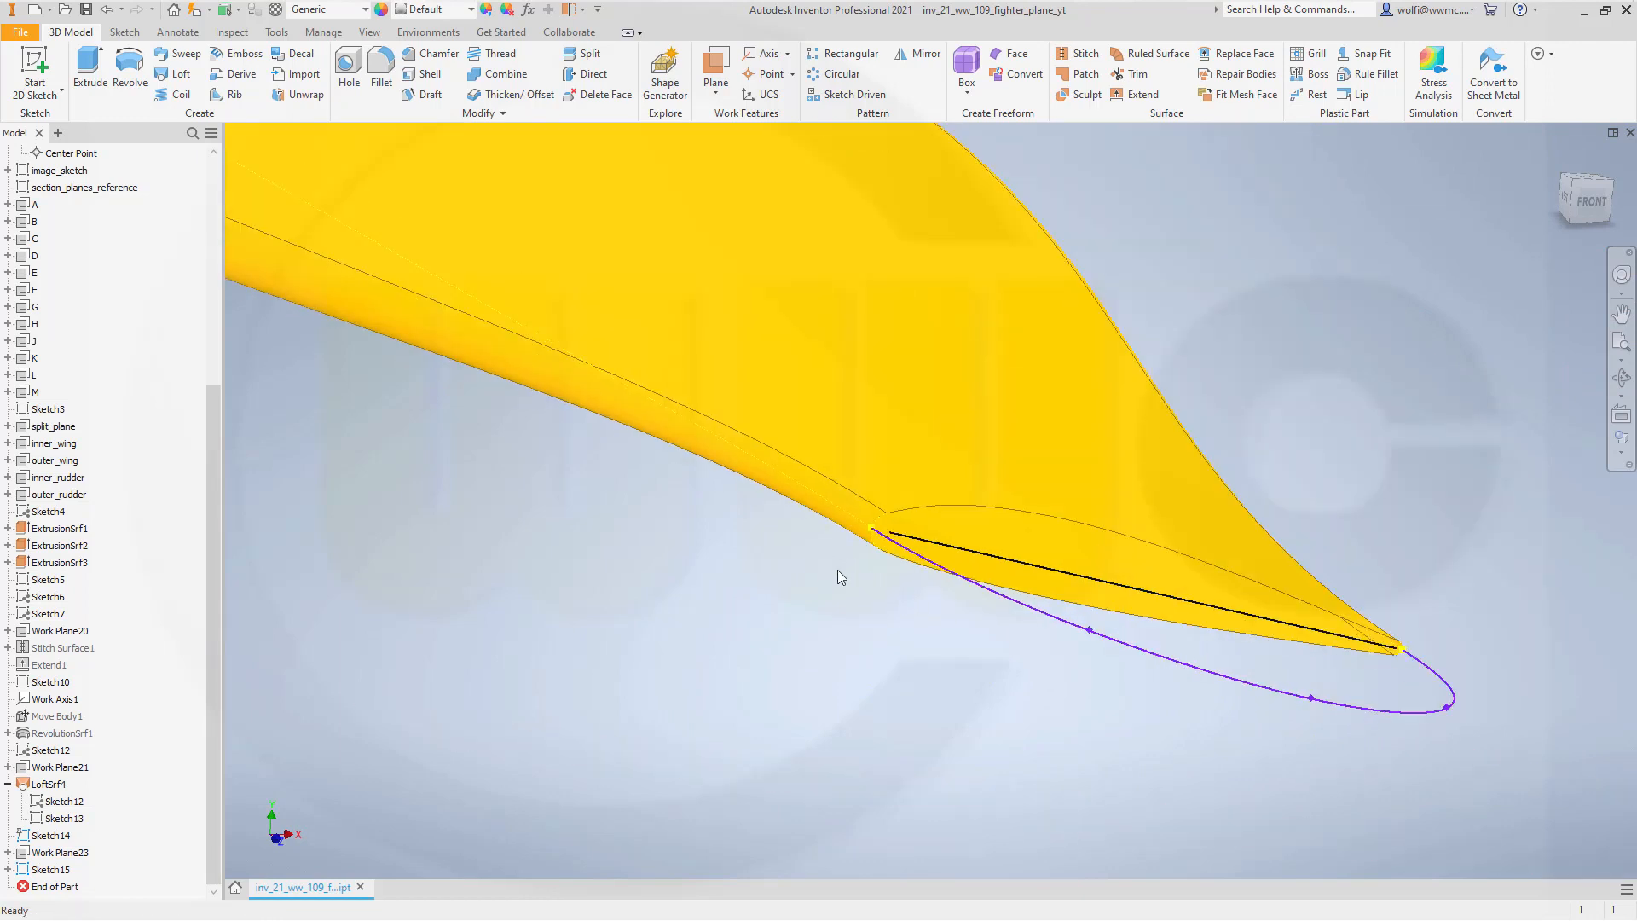
{"action": "scroll", "coordinate": [792, 558], "scroll_direction": "up", "scroll_amount": 1}
{"action": "middle_click_drag", "start_coordinate": [744, 549], "coordinate": [730, 541], "text": "shift"}
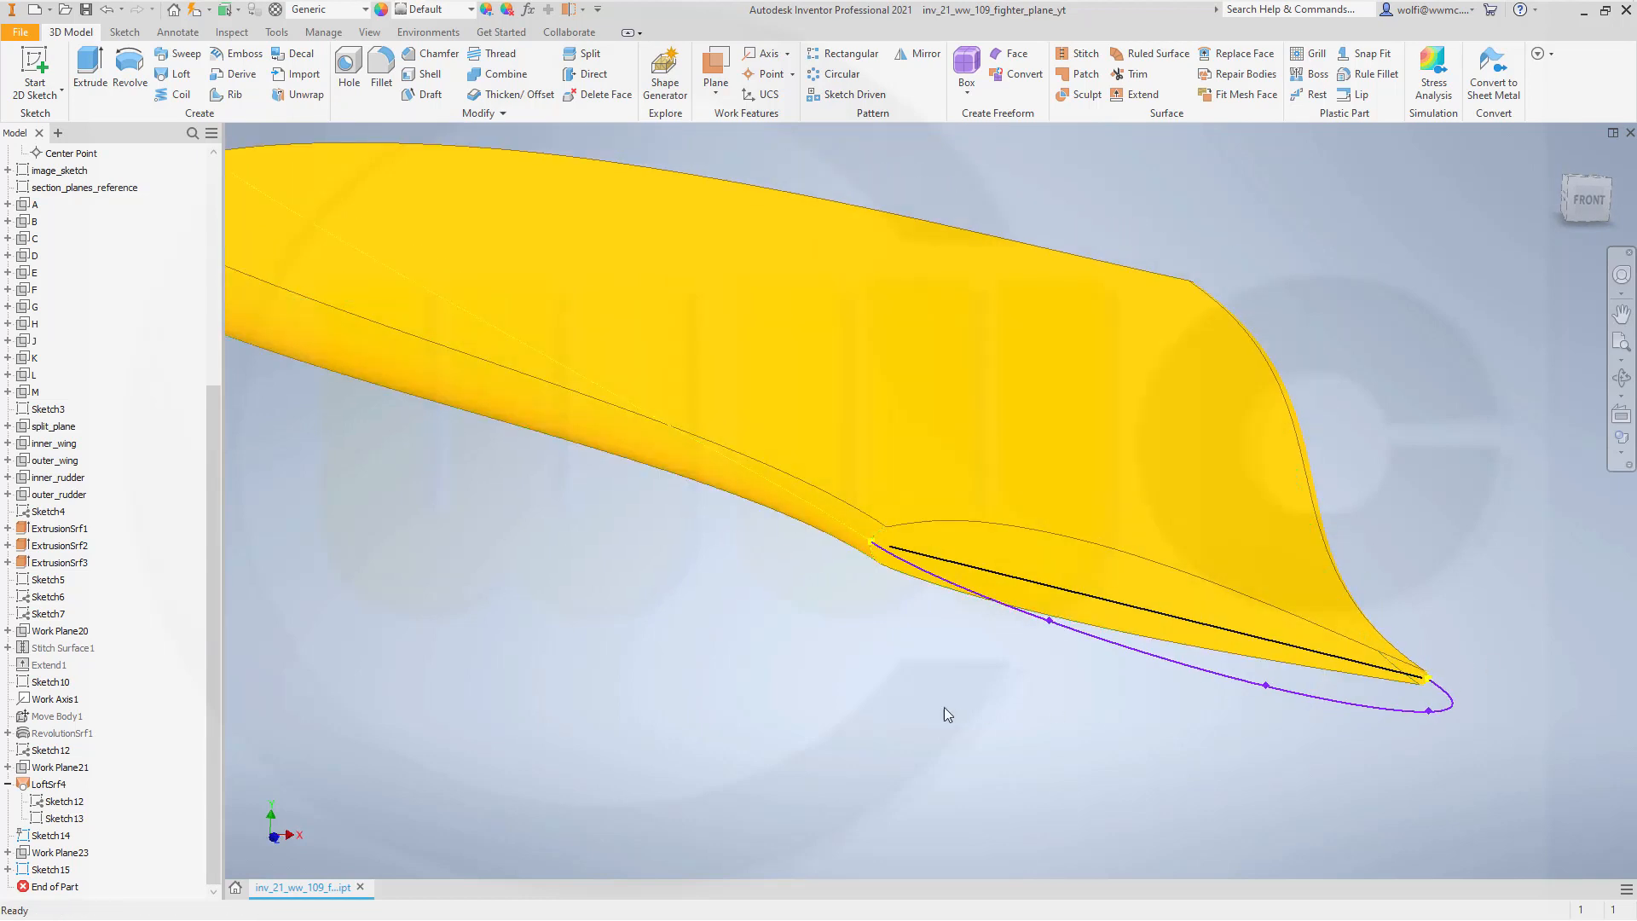
{"action": "scroll", "coordinate": [943, 707], "scroll_direction": "up", "scroll_amount": 2}
{"action": "scroll", "coordinate": [934, 703], "scroll_direction": "down", "scroll_amount": 4}
{"action": "scroll", "coordinate": [934, 704], "scroll_direction": "up", "scroll_amount": 3}
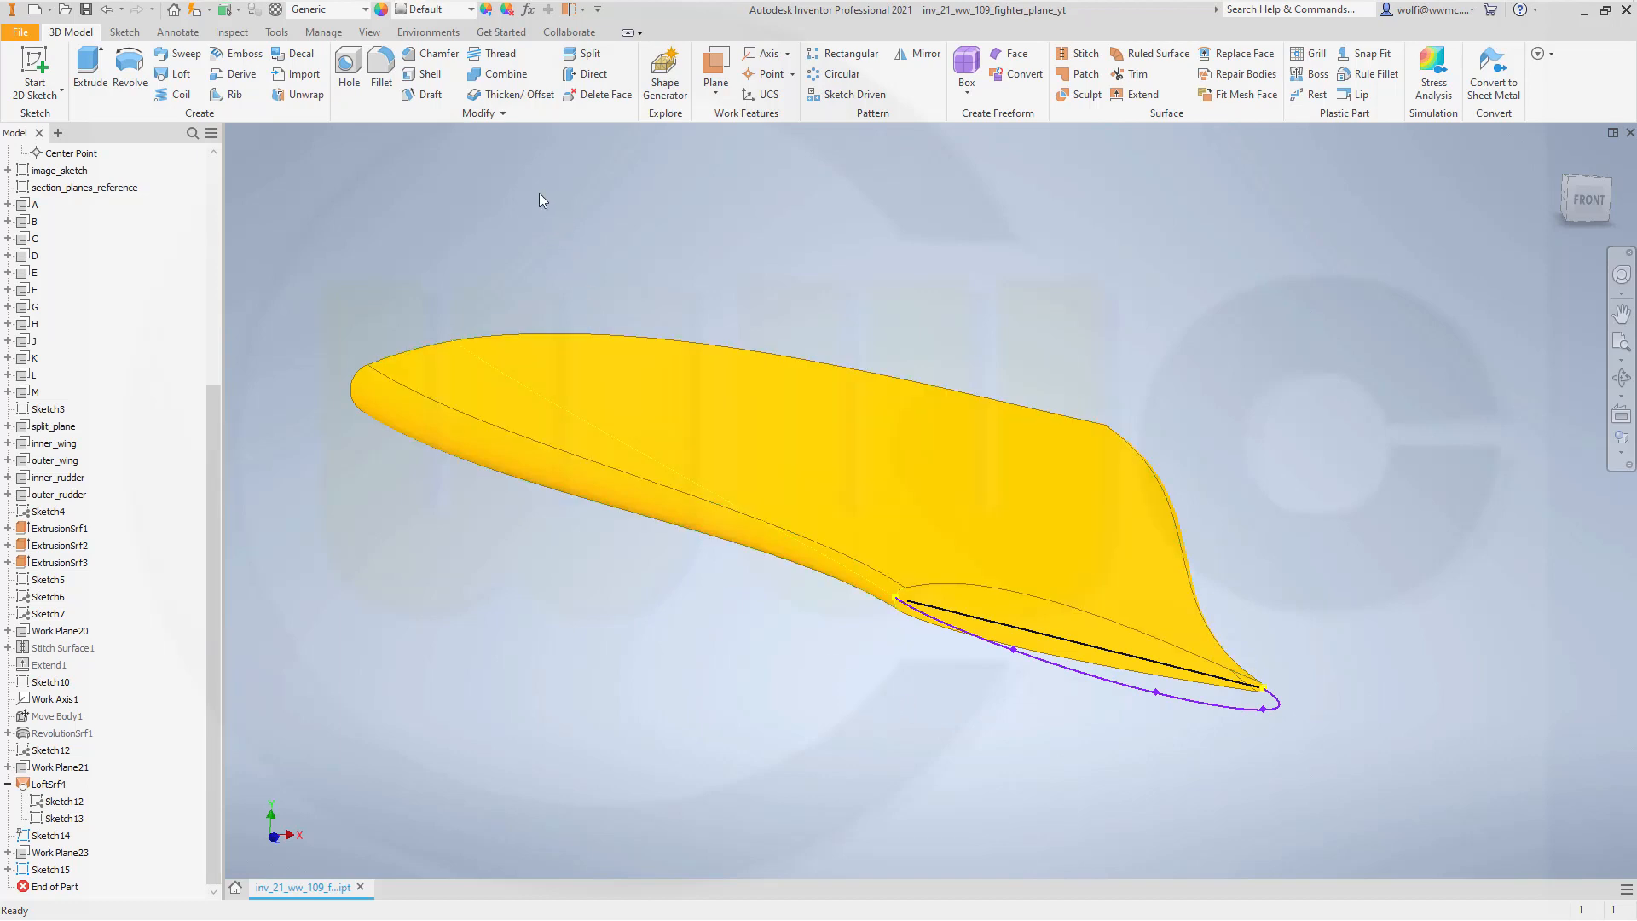
Start a surface loft using the edges of the small airfoil's two end arcs as its sections.
{"action": "left_click", "coordinate": [177, 74]}
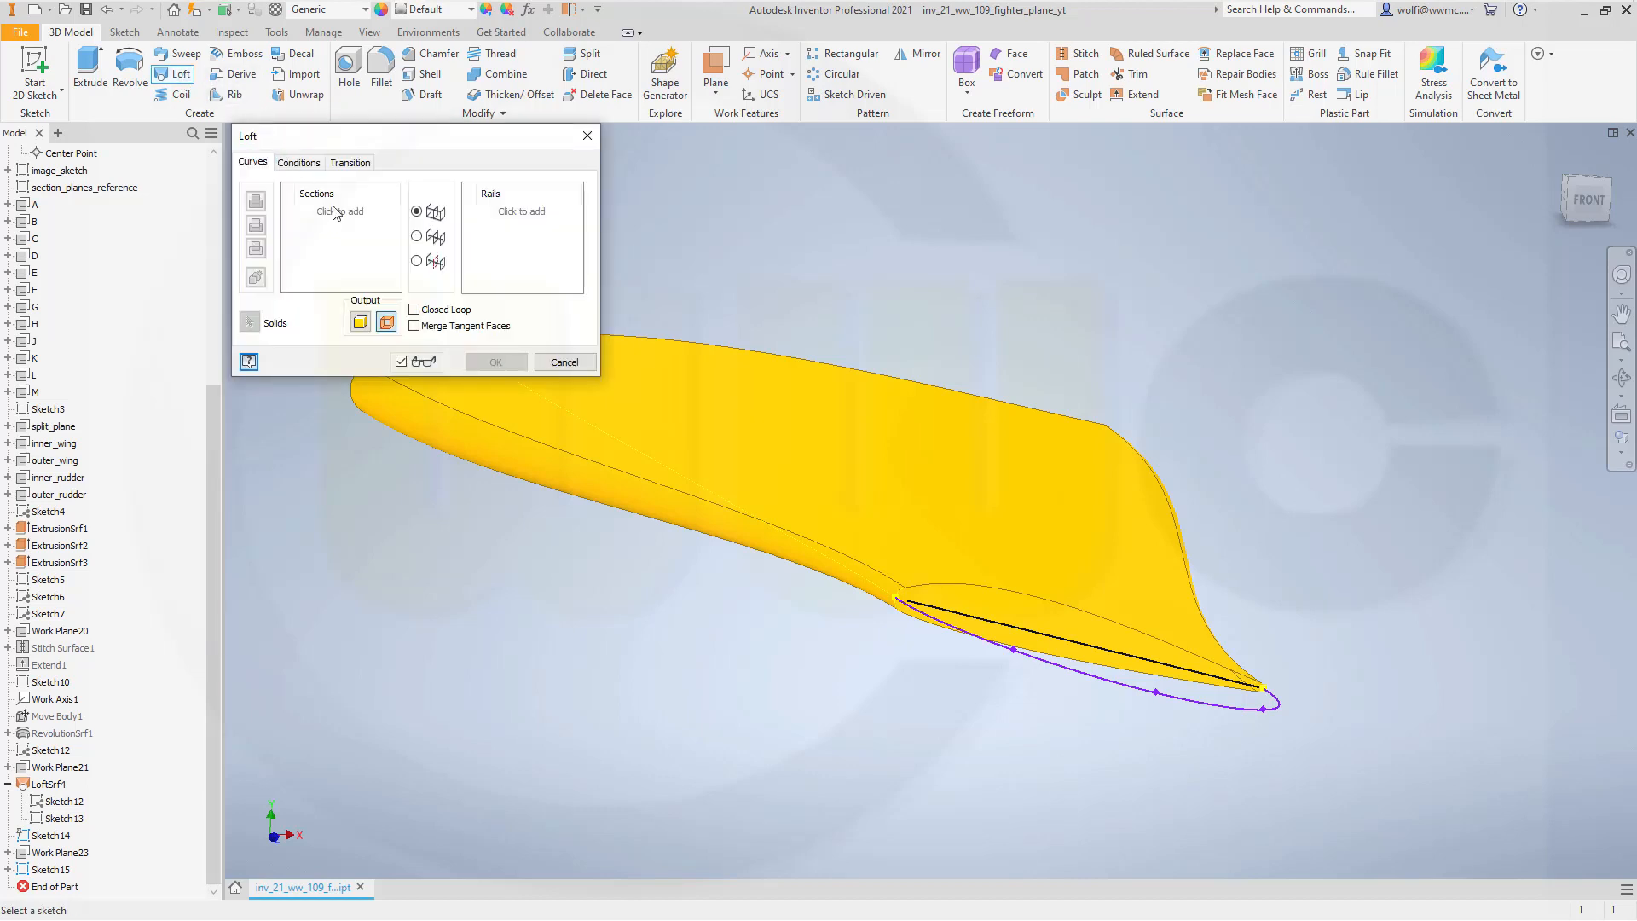
{"action": "left_click", "coordinate": [336, 212]}
{"action": "scroll", "coordinate": [888, 676], "scroll_direction": "down", "scroll_amount": 5}
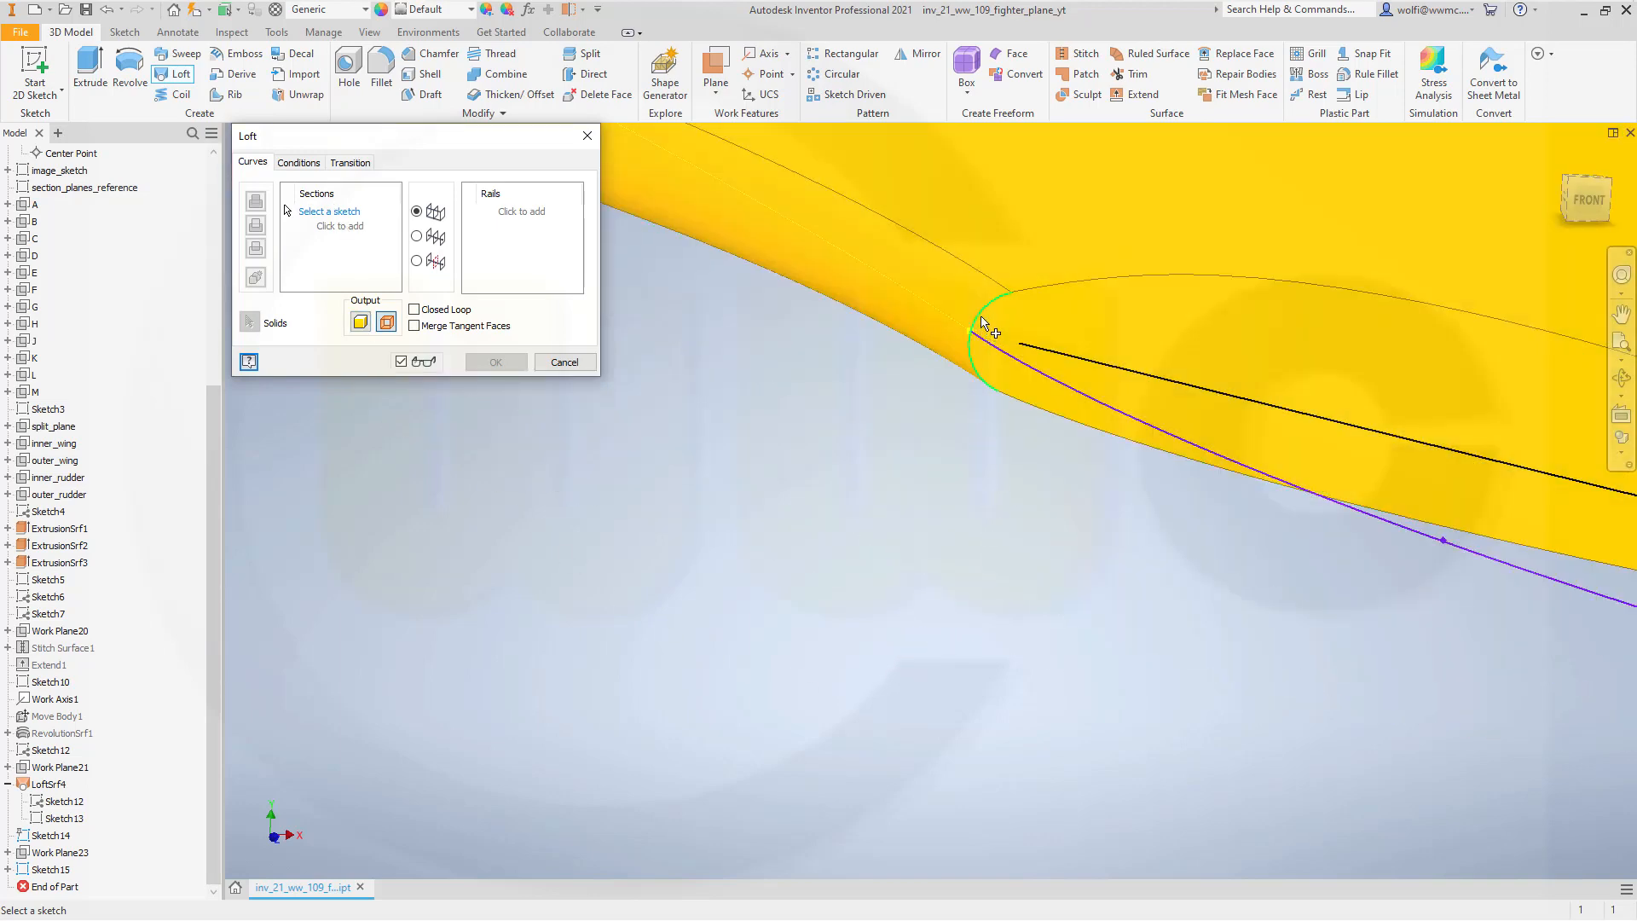
{"action": "left_click", "coordinate": [981, 318]}
{"action": "scroll", "coordinate": [980, 485], "scroll_direction": "up", "scroll_amount": 4}
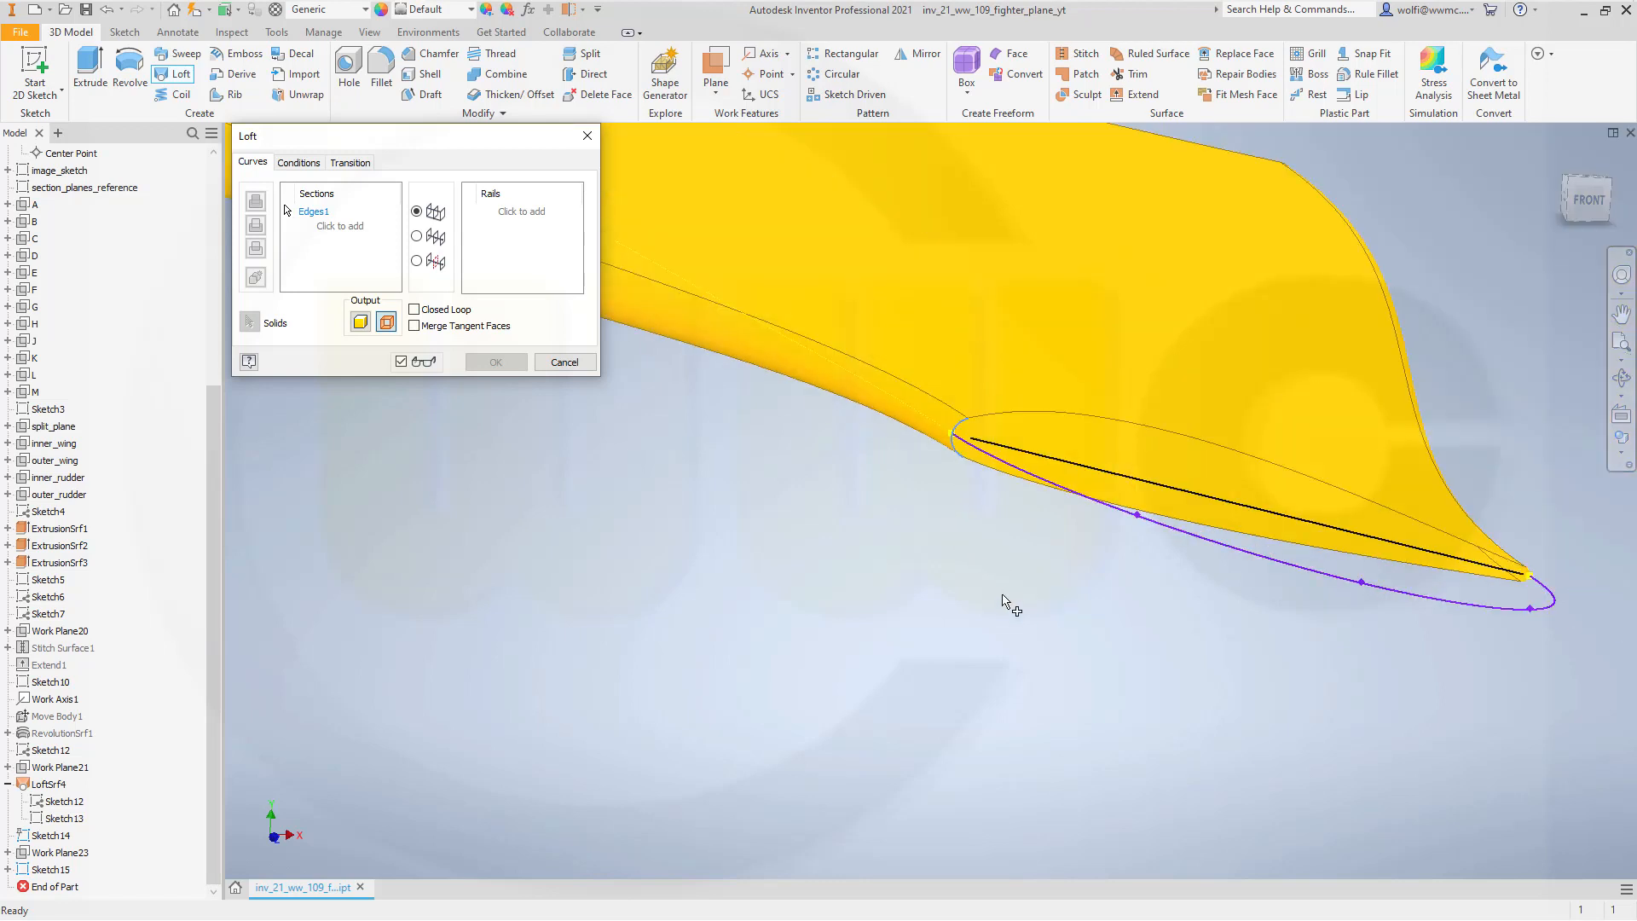
{"action": "scroll", "coordinate": [1581, 589], "scroll_direction": "down", "scroll_amount": 4}
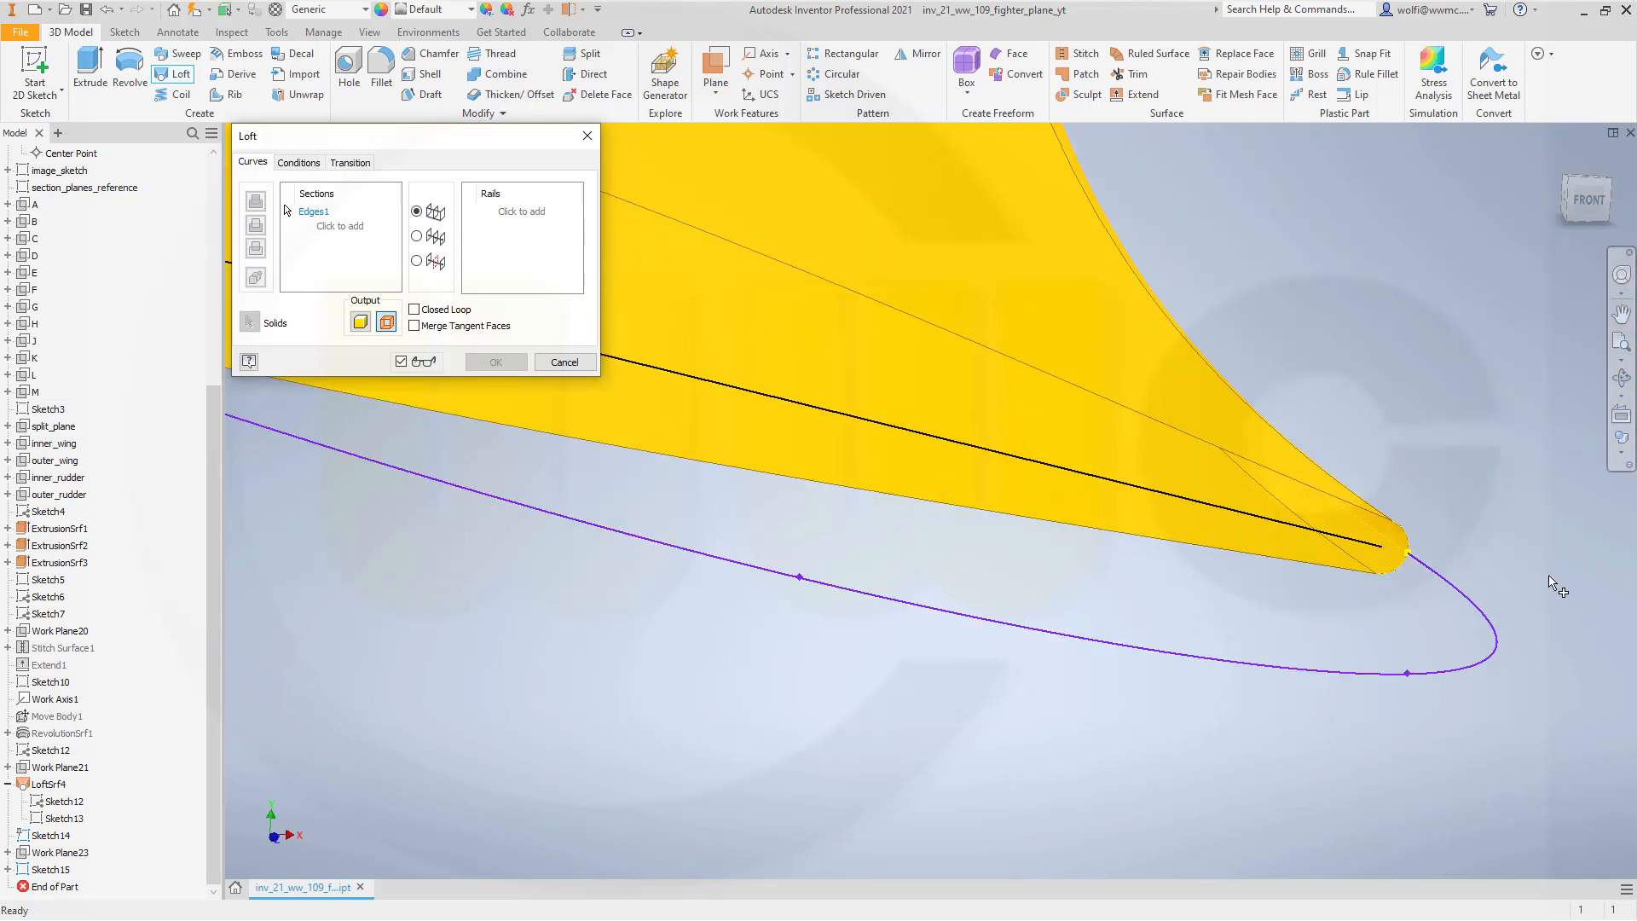
{"action": "scroll", "coordinate": [1498, 567], "scroll_direction": "down", "scroll_amount": 4}
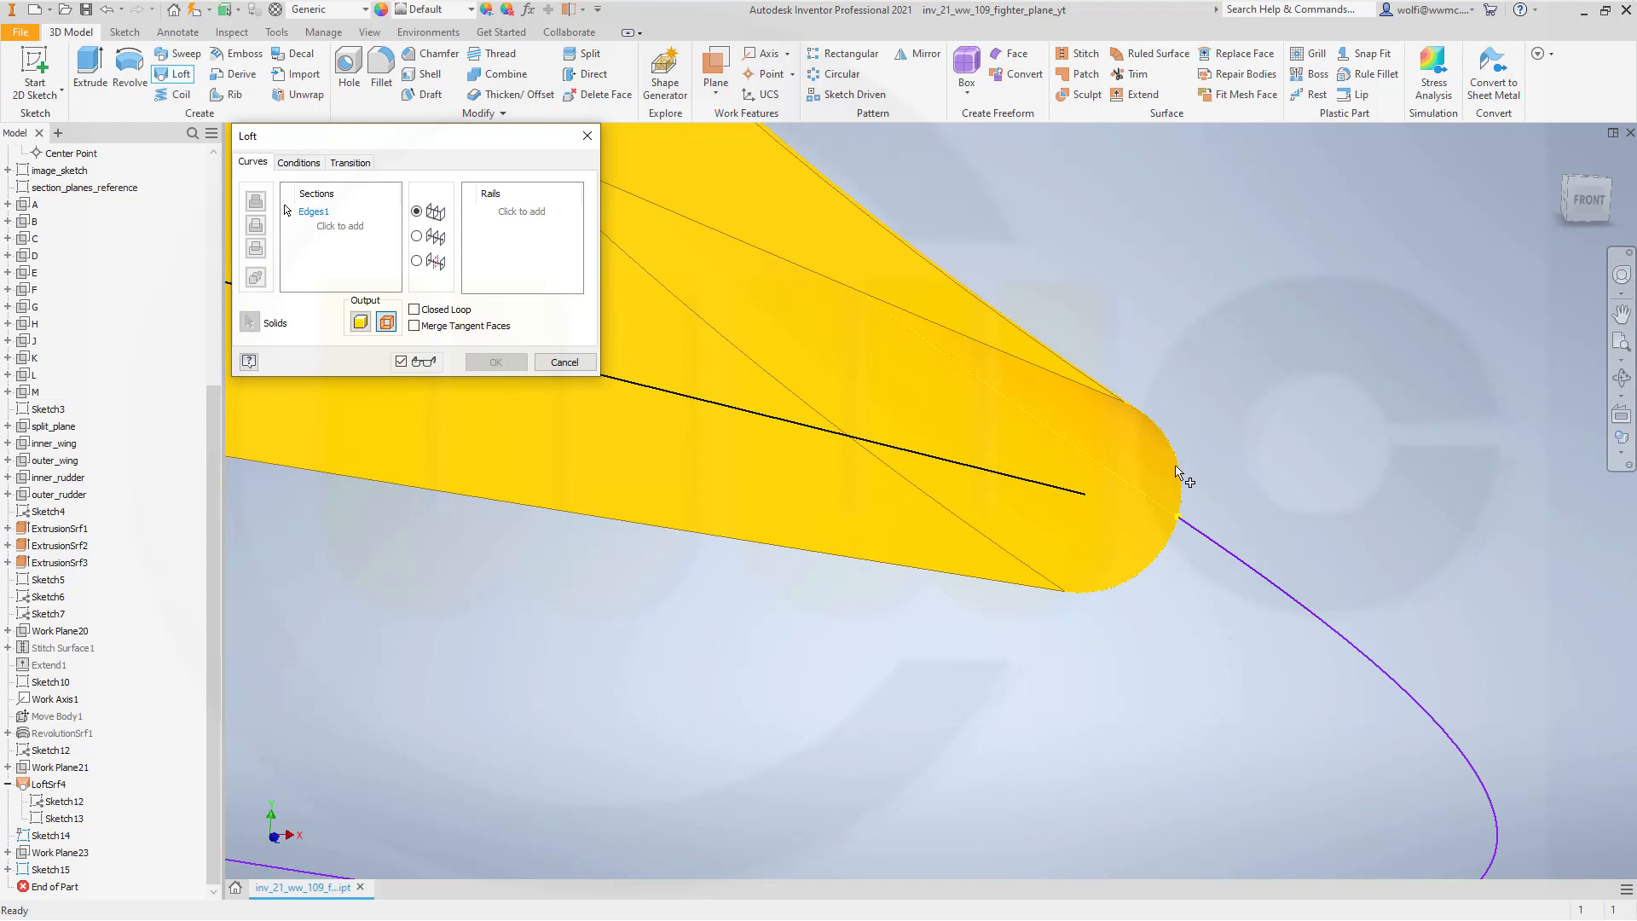
{"action": "left_click", "coordinate": [324, 227]}
{"action": "left_click", "coordinate": [1182, 471]}
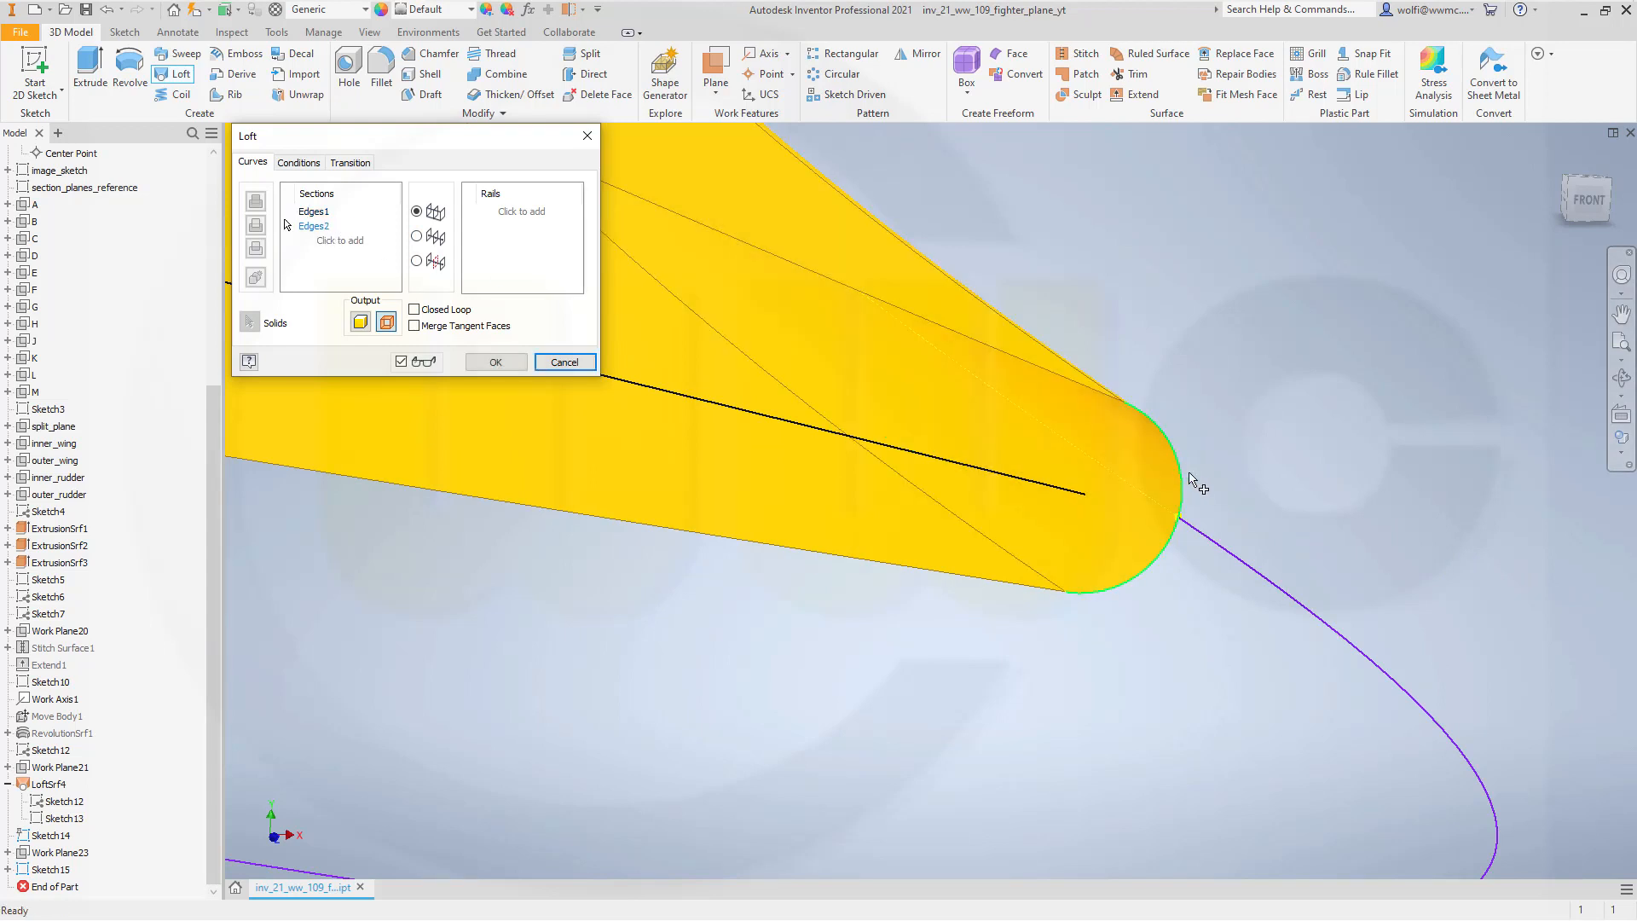
Add the tip spline of Sketch15 as the rail of the surface loft between the two end arcs.
{"action": "scroll", "coordinate": [589, 755], "scroll_direction": "up", "scroll_amount": 3}
{"action": "scroll", "coordinate": [684, 728], "scroll_direction": "up", "scroll_amount": 3}
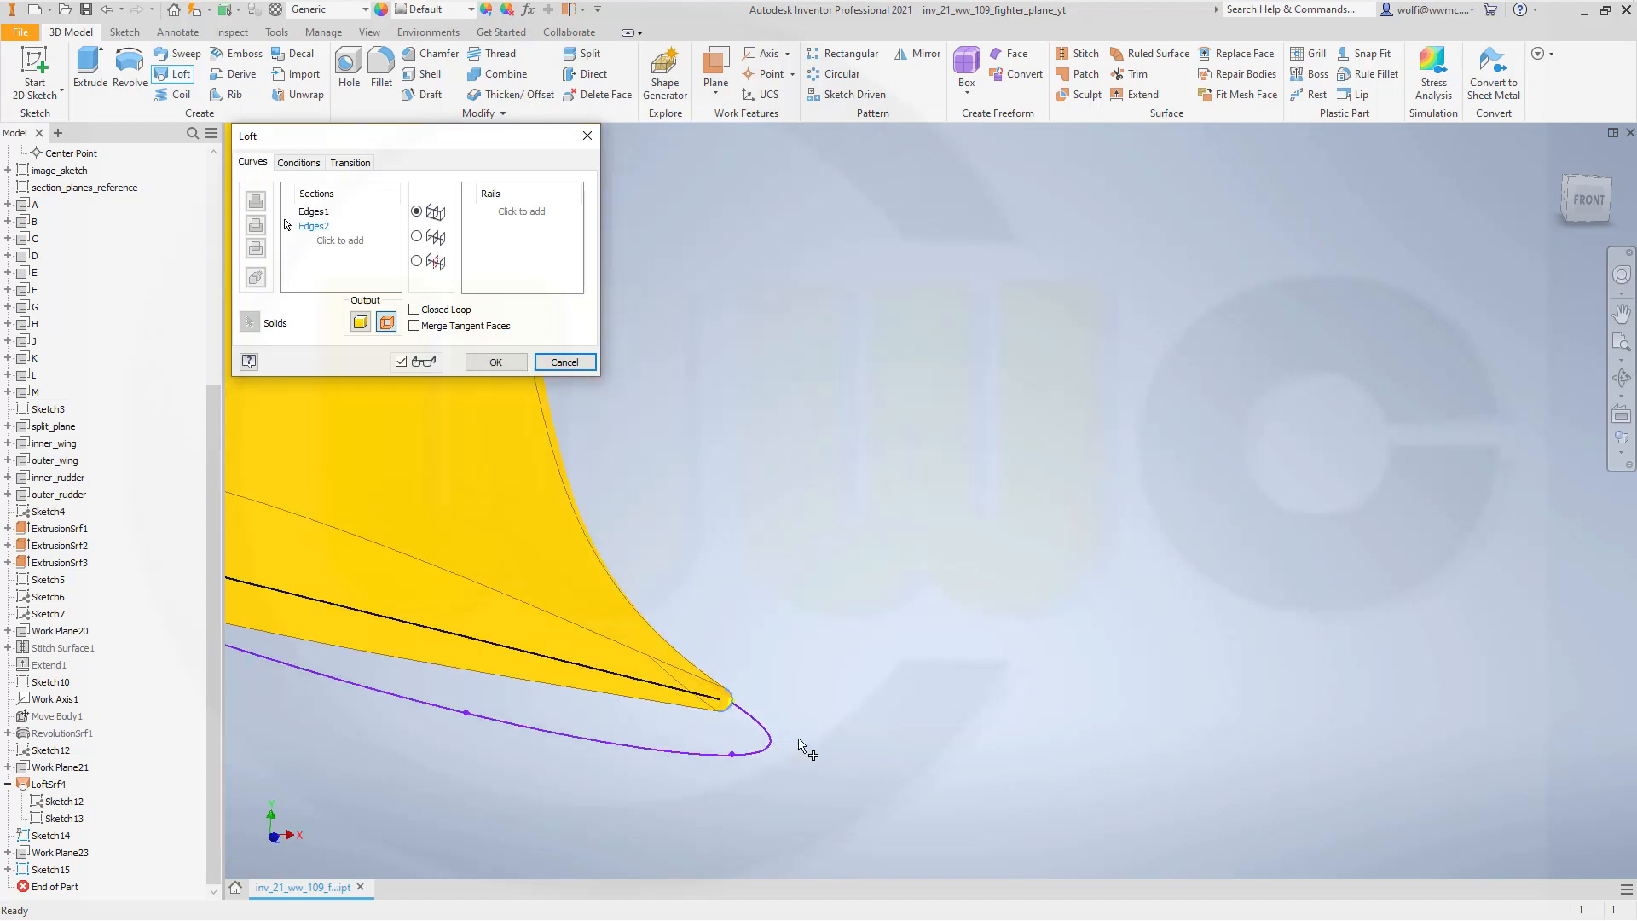
{"action": "left_click", "coordinate": [520, 213]}
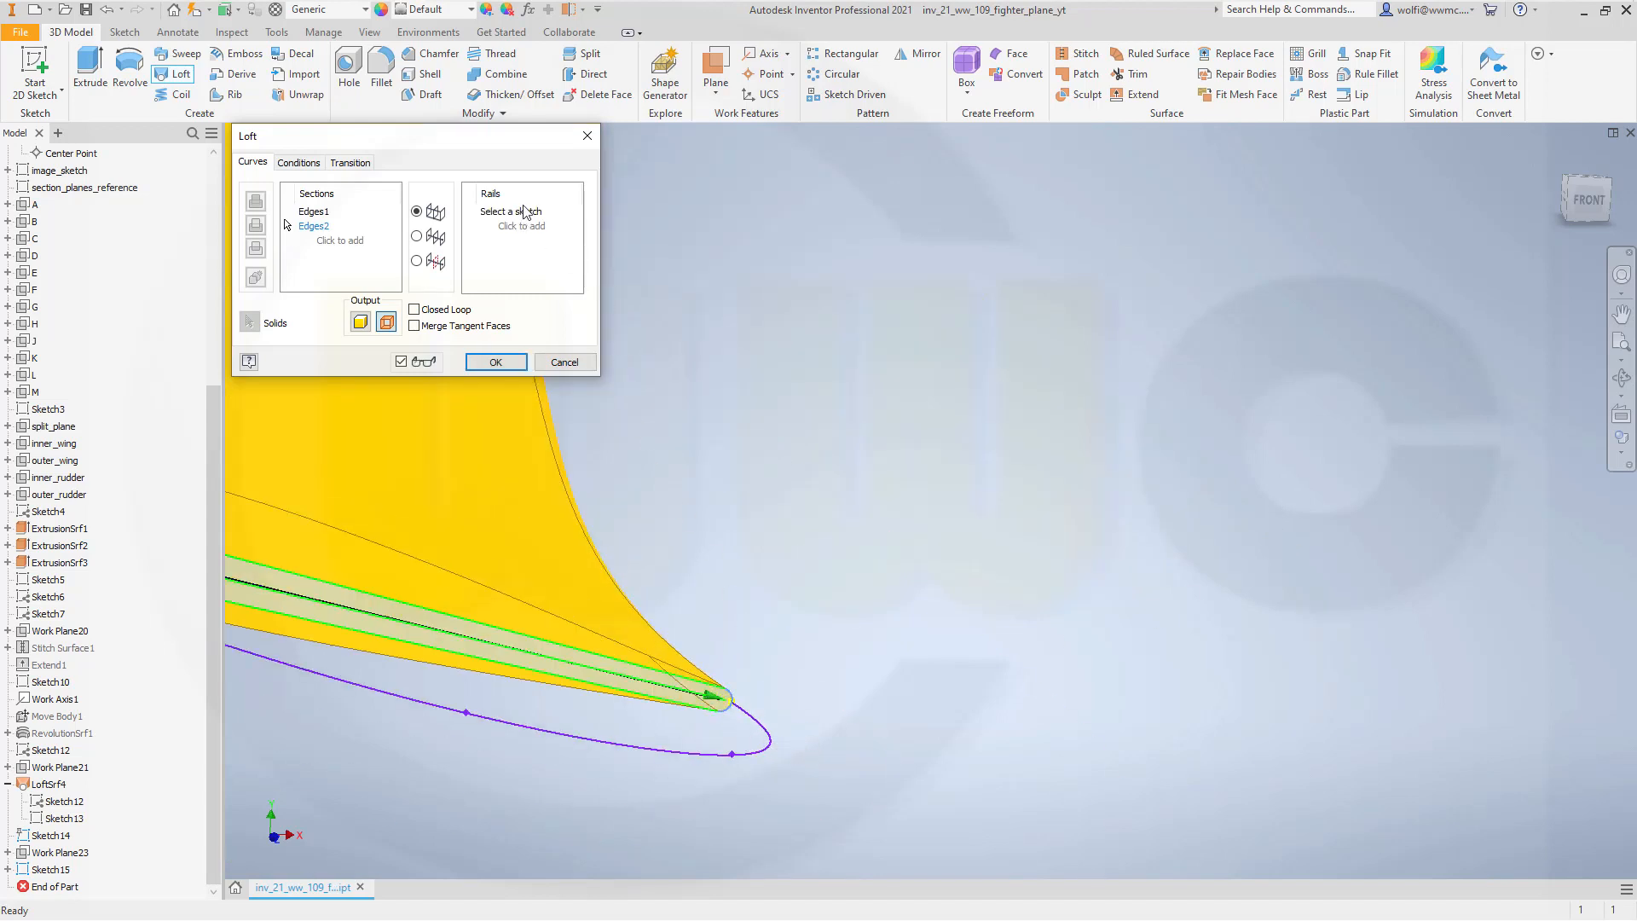
{"action": "left_click", "coordinate": [522, 728]}
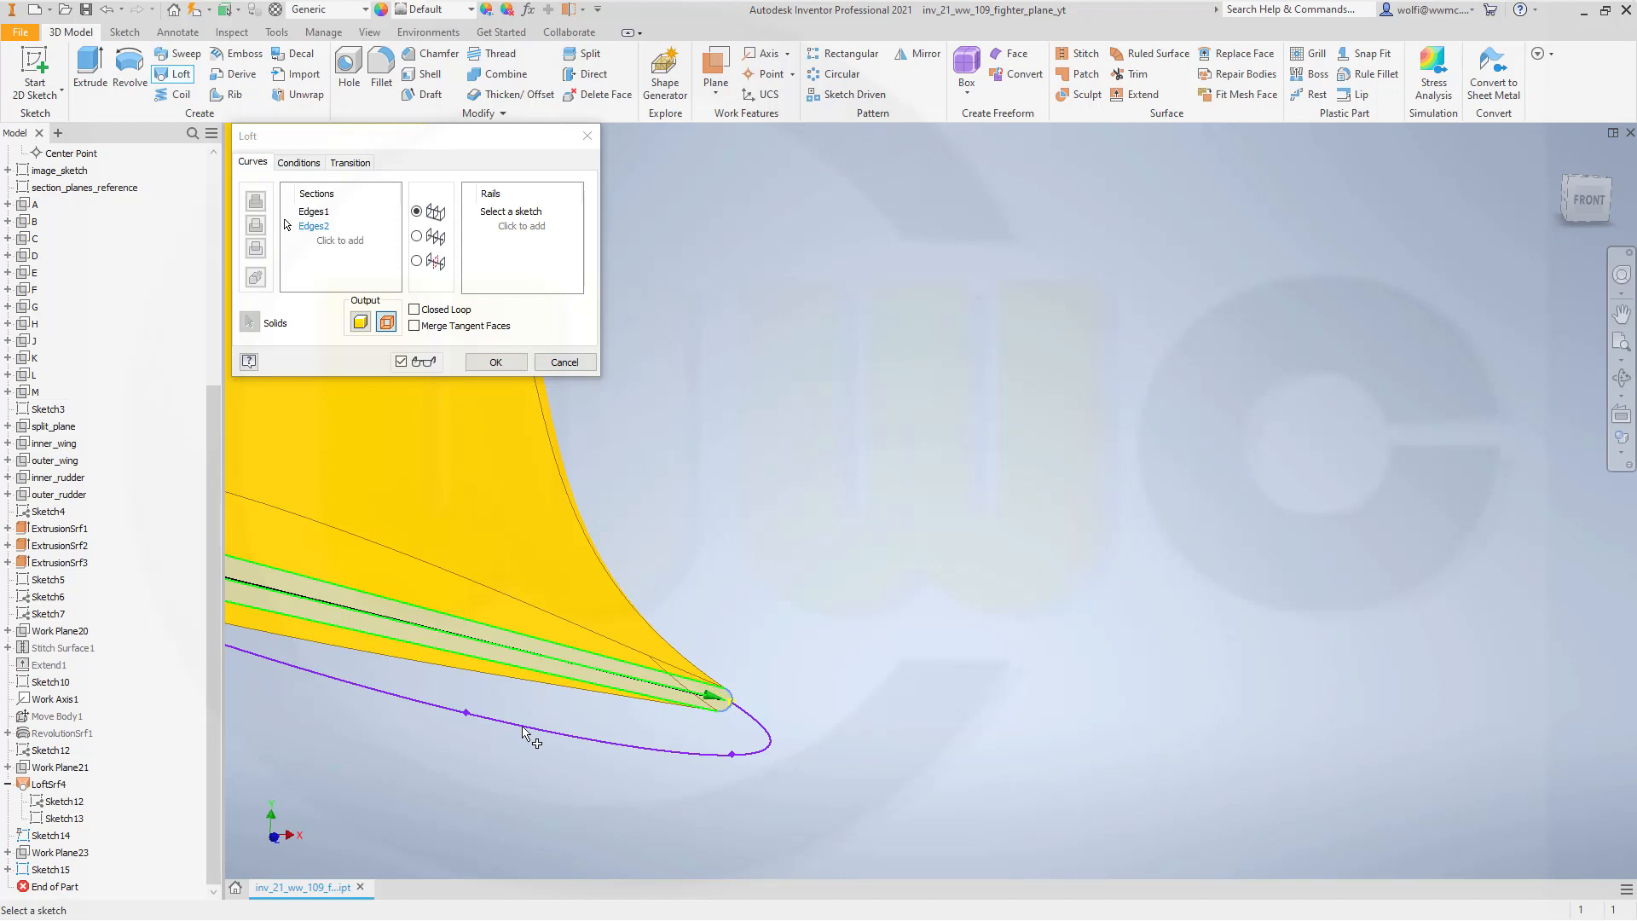
{"action": "mouse_move", "coordinate": [686, 520]}
{"action": "middle_mouse_down", "text": "shift"}
{"action": "mouse_move", "coordinate": [735, 512]}
{"action": "mouse_move", "coordinate": [719, 523]}
{"action": "middle_mouse_up", "text": "shift"}
{"action": "left_click", "coordinate": [526, 228]}
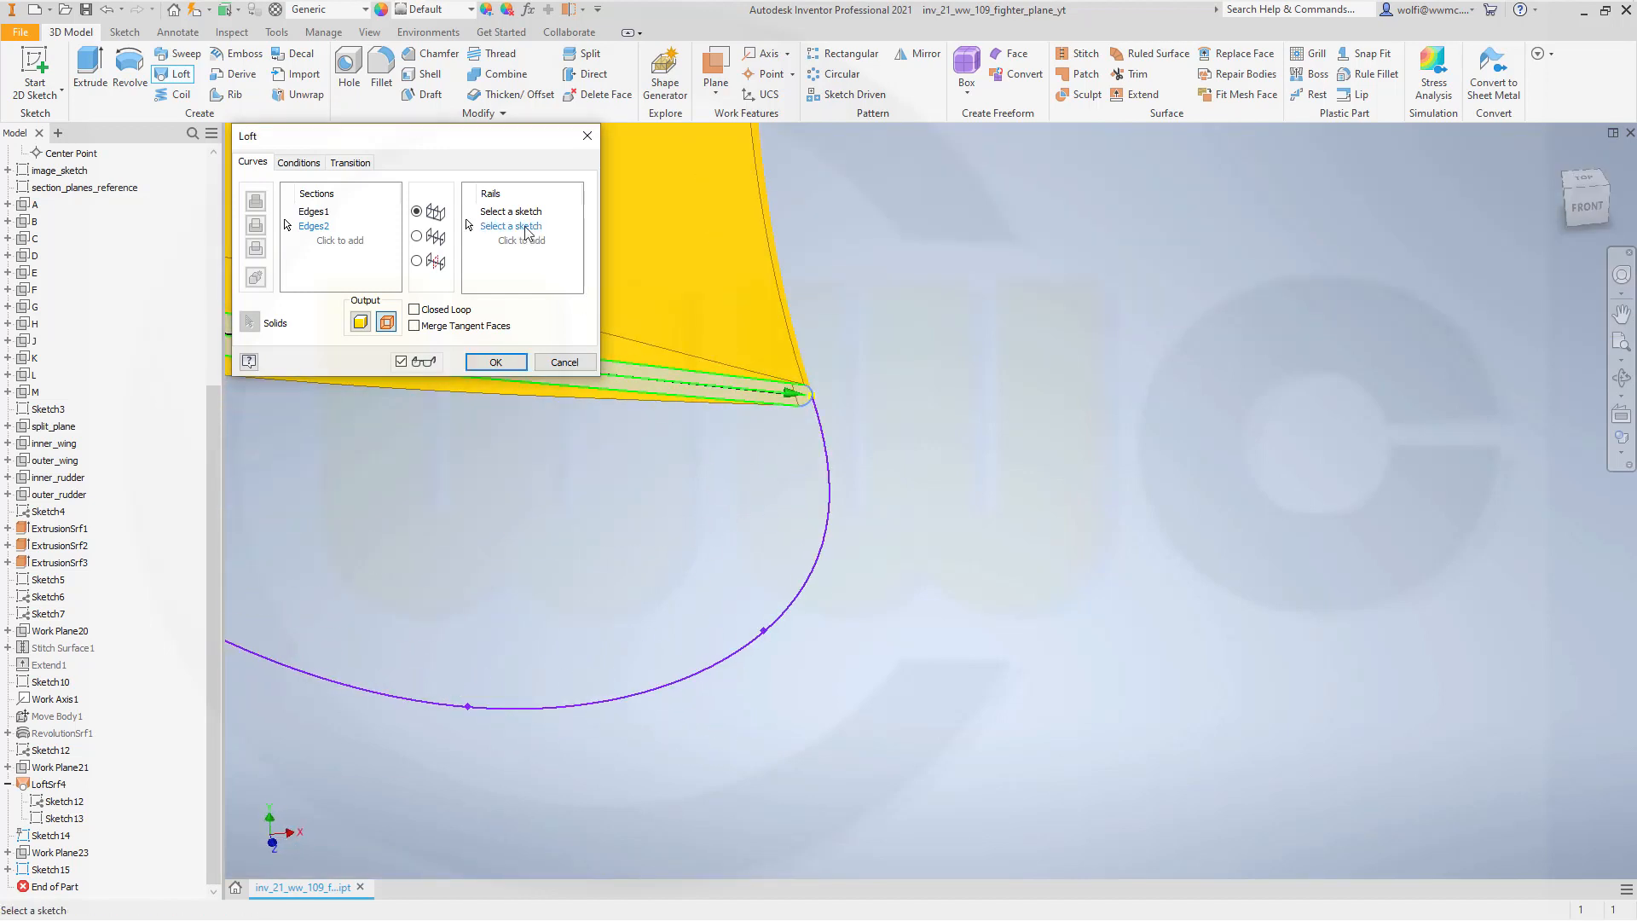
{"action": "left_click", "coordinate": [514, 214]}
{"action": "left_click", "coordinate": [516, 224]}
{"action": "left_click", "coordinate": [635, 690]}
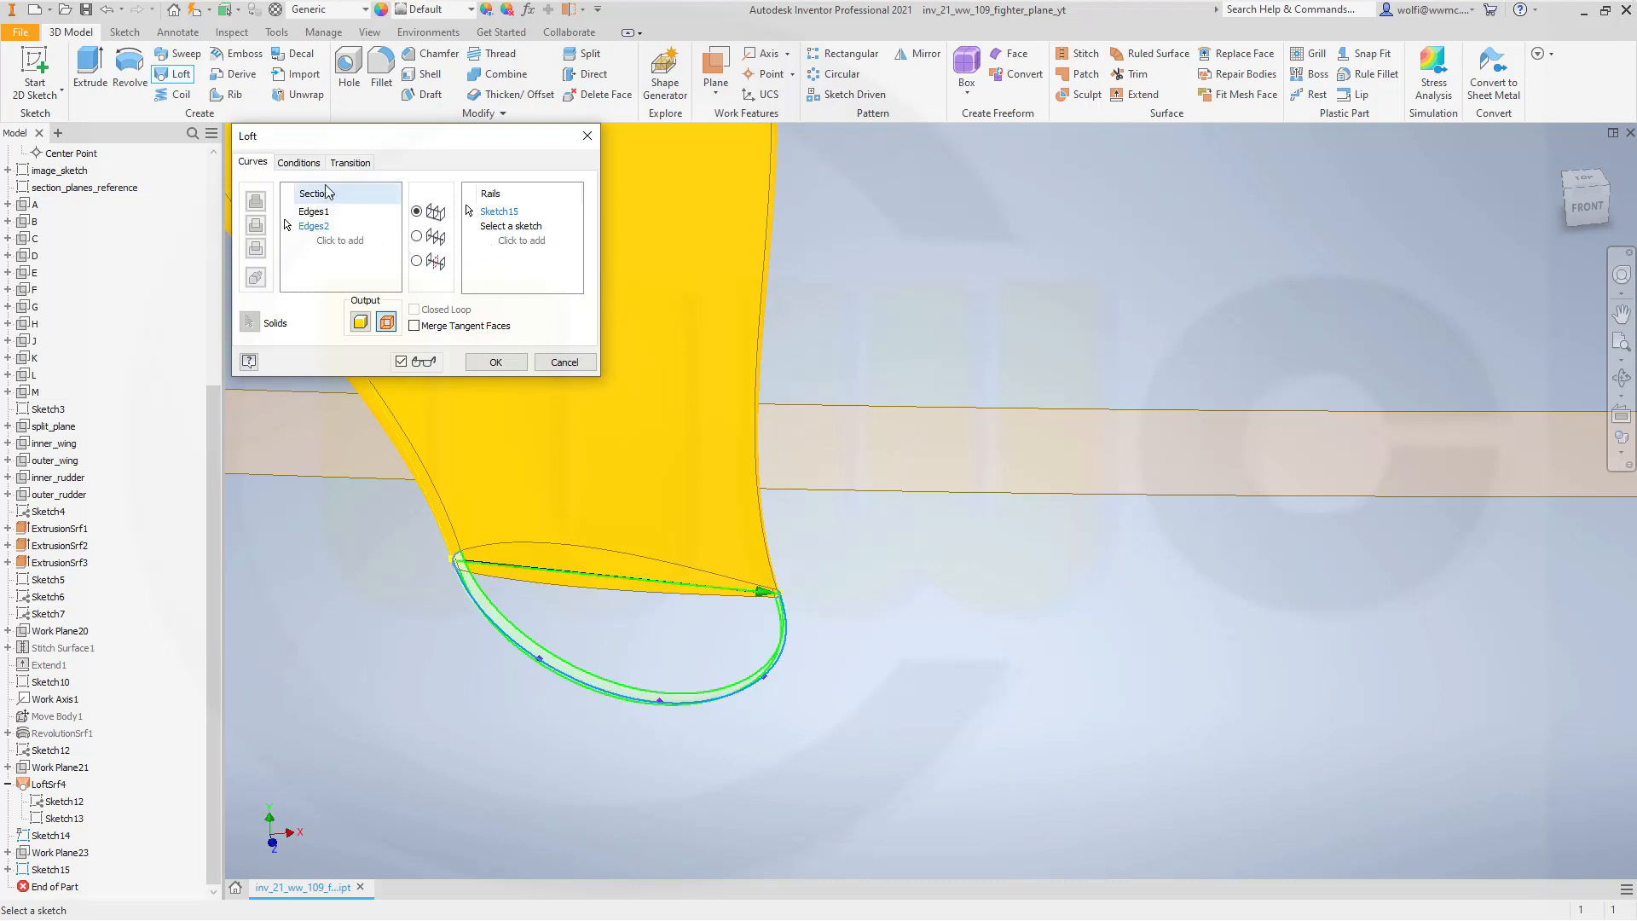
Set both loft sections, Edges1 and Edges2, to the Tangent Condition and create the tip loft surface.
{"action": "left_click", "coordinate": [304, 166]}
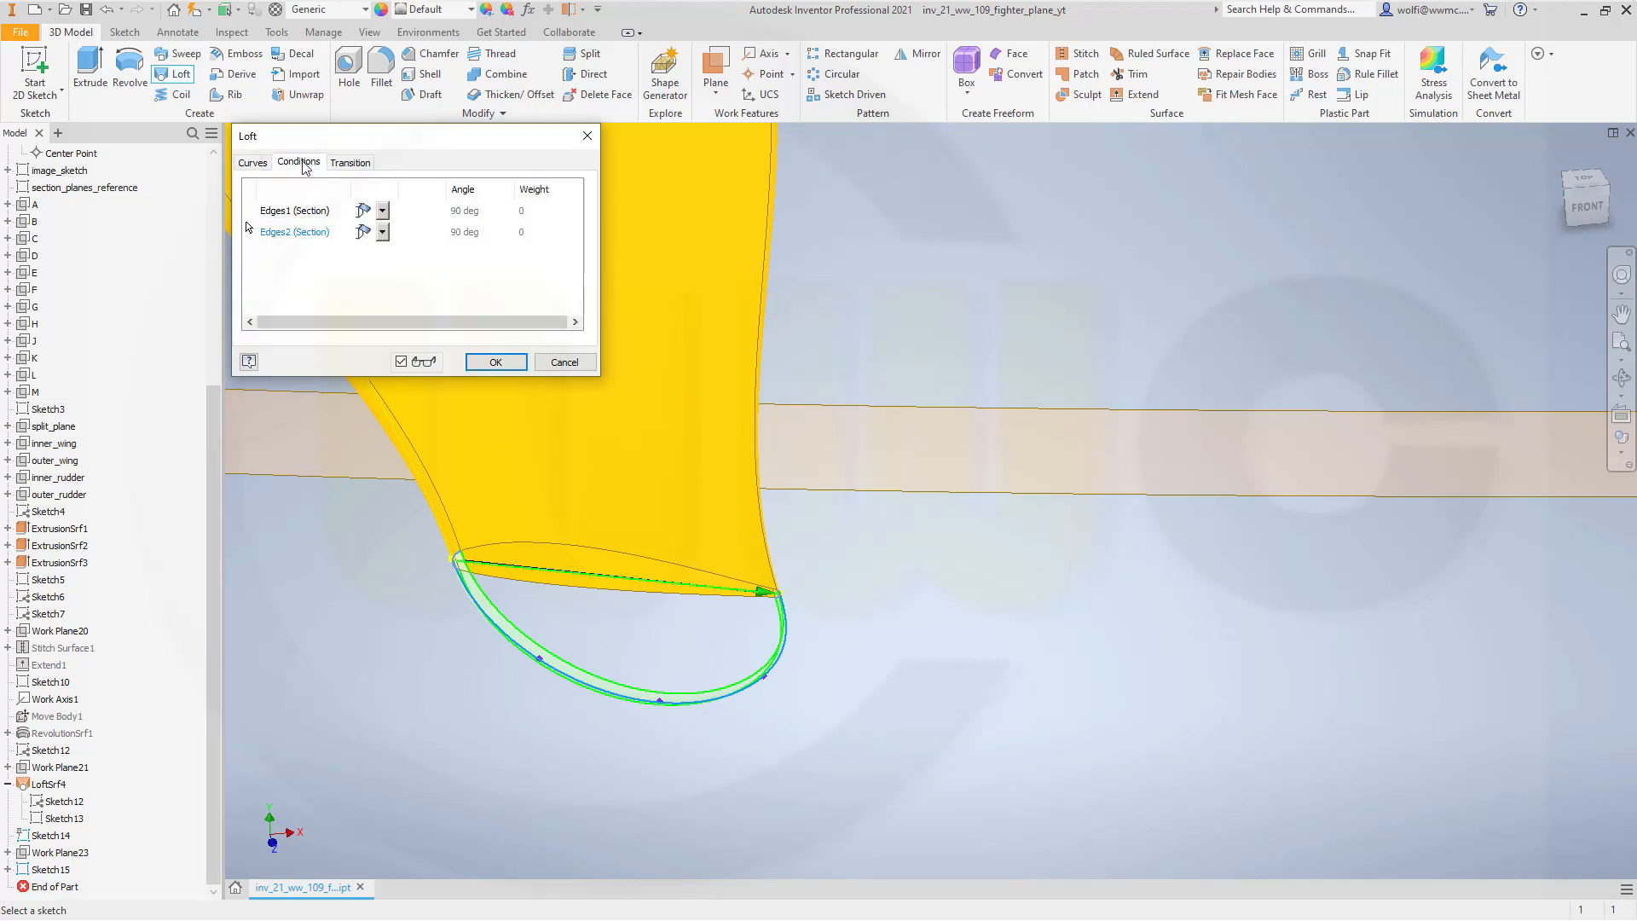
{"action": "left_click", "coordinate": [383, 212]}
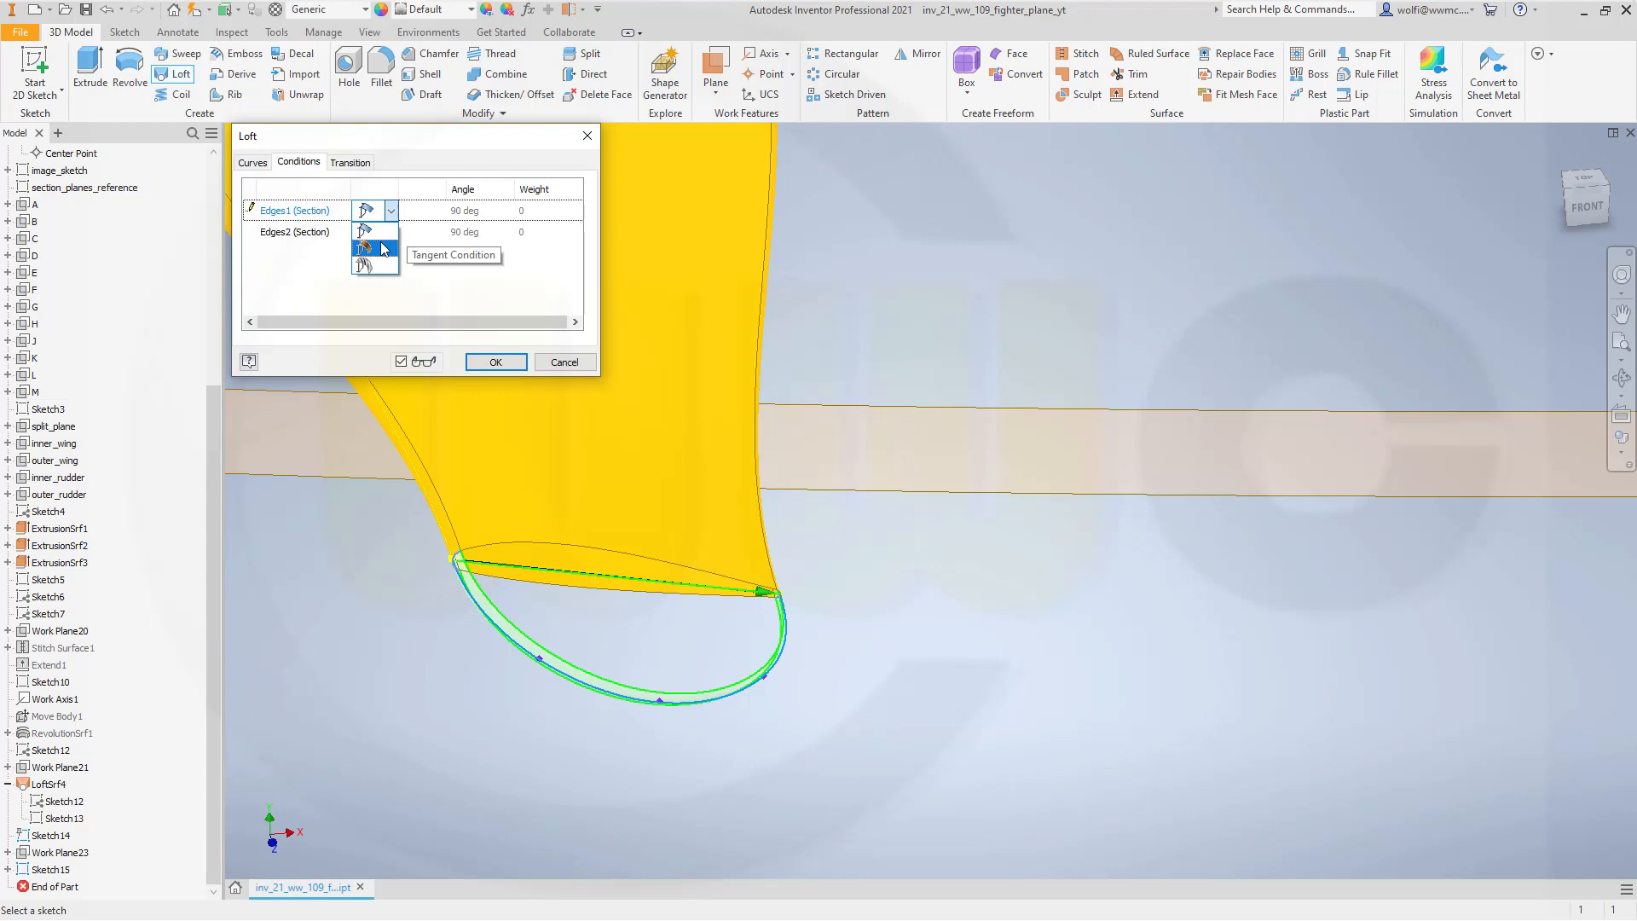
{"action": "left_click", "coordinate": [383, 248]}
{"action": "left_click", "coordinate": [389, 232]}
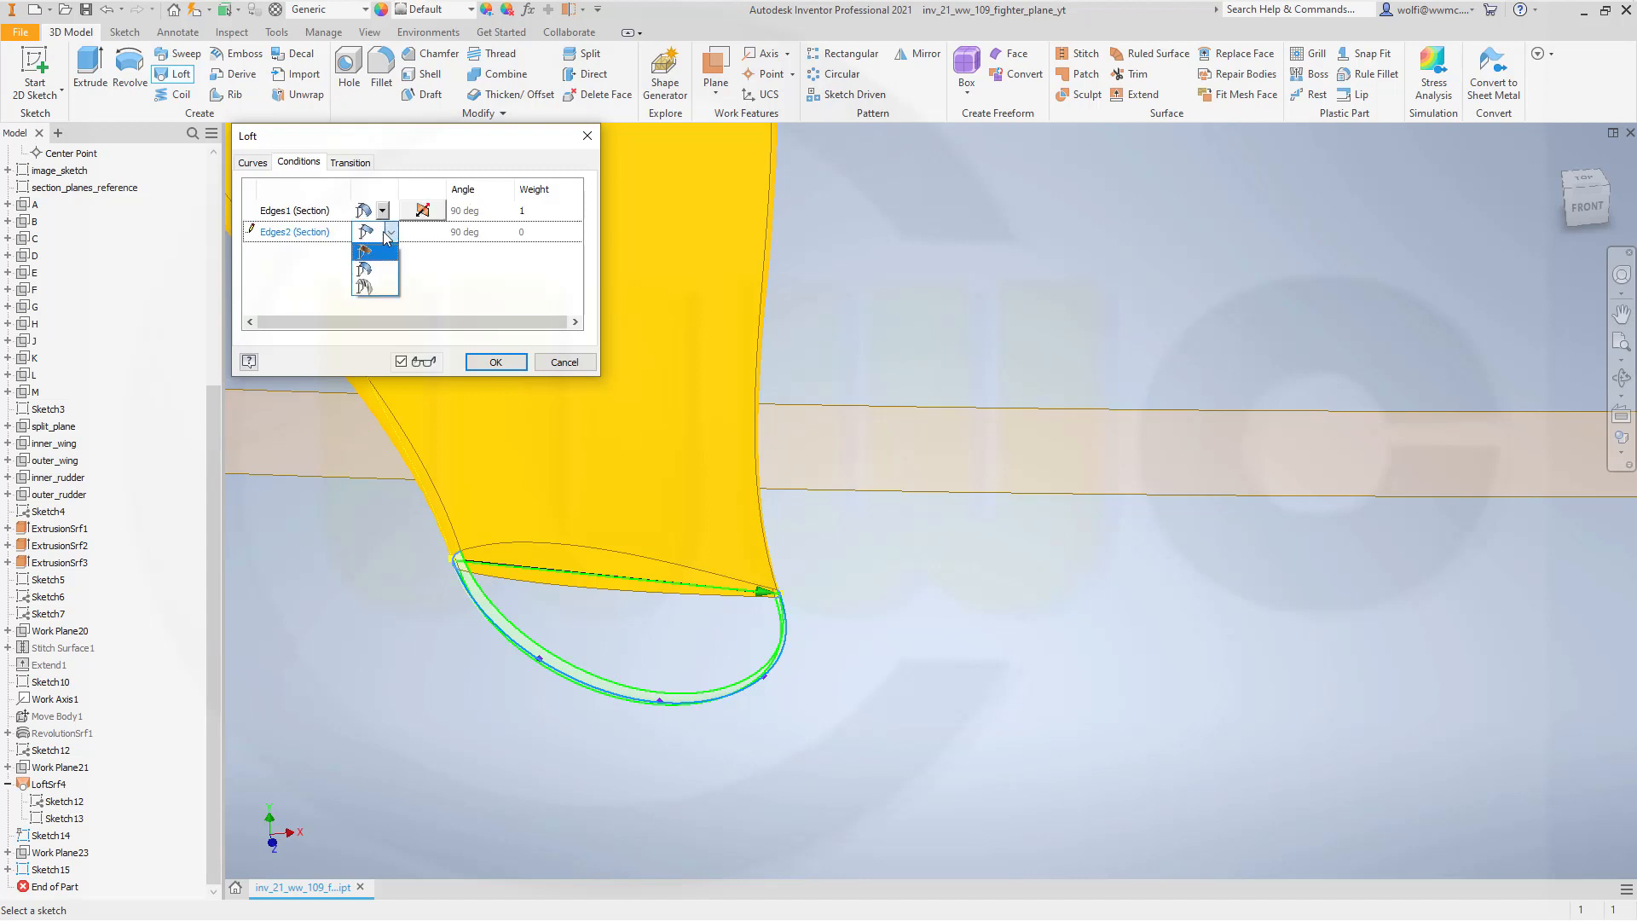
{"action": "left_click", "coordinate": [383, 277]}
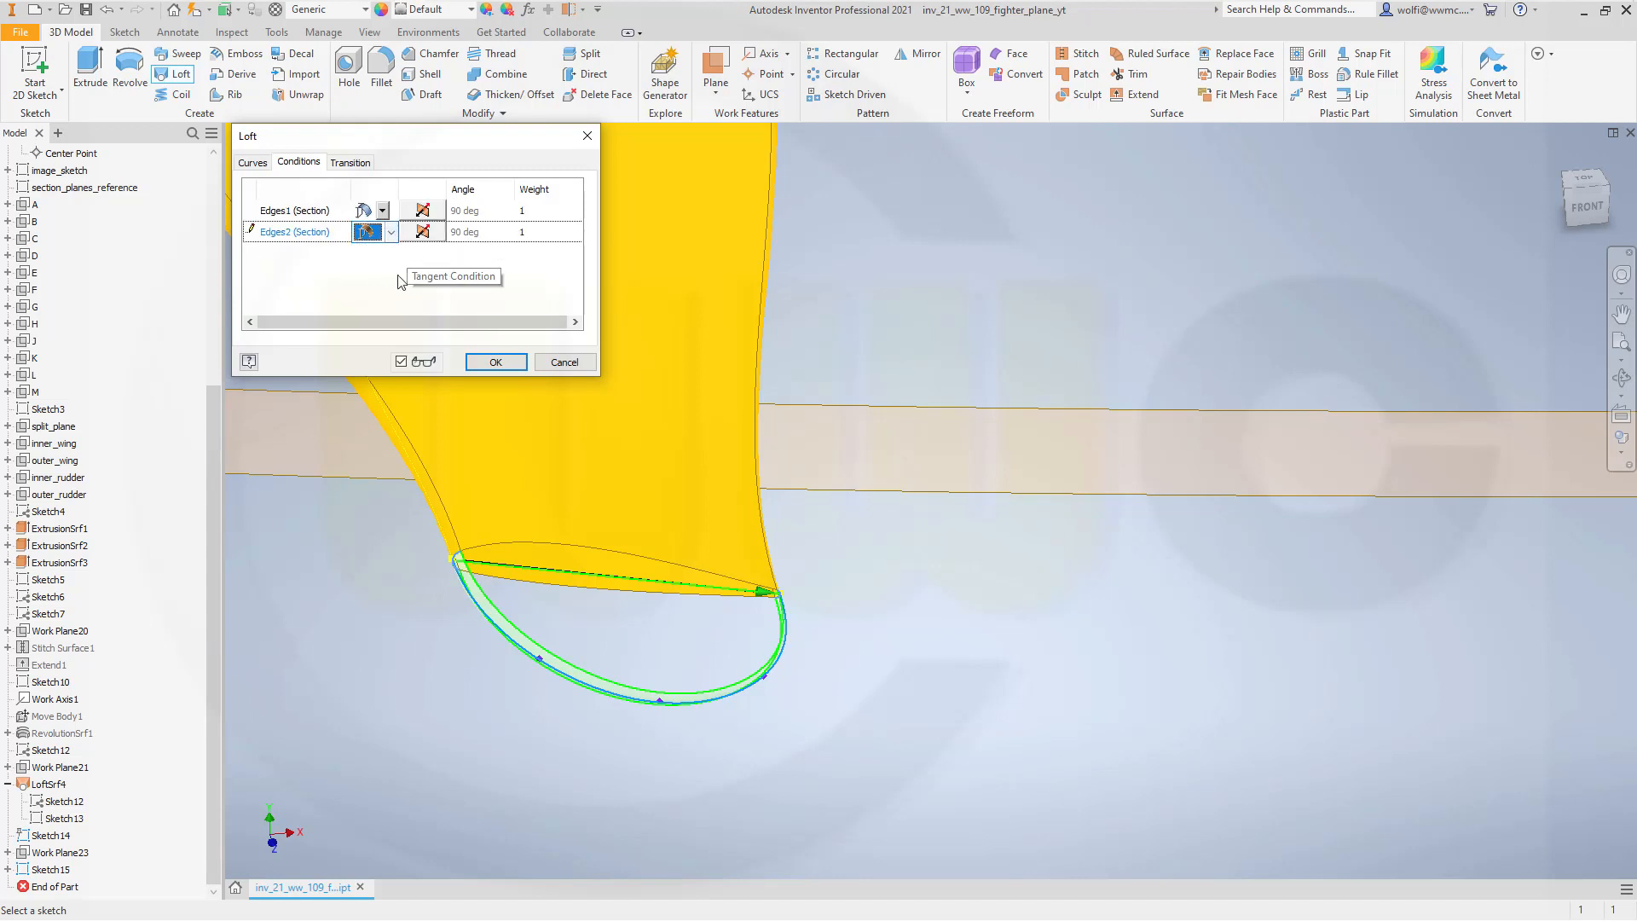
{"action": "left_click", "coordinate": [494, 362]}
Turn off translucency for the new tip loft surface body, Srf12.
{"action": "scroll", "coordinate": [508, 635], "scroll_direction": "up", "scroll_amount": 3}
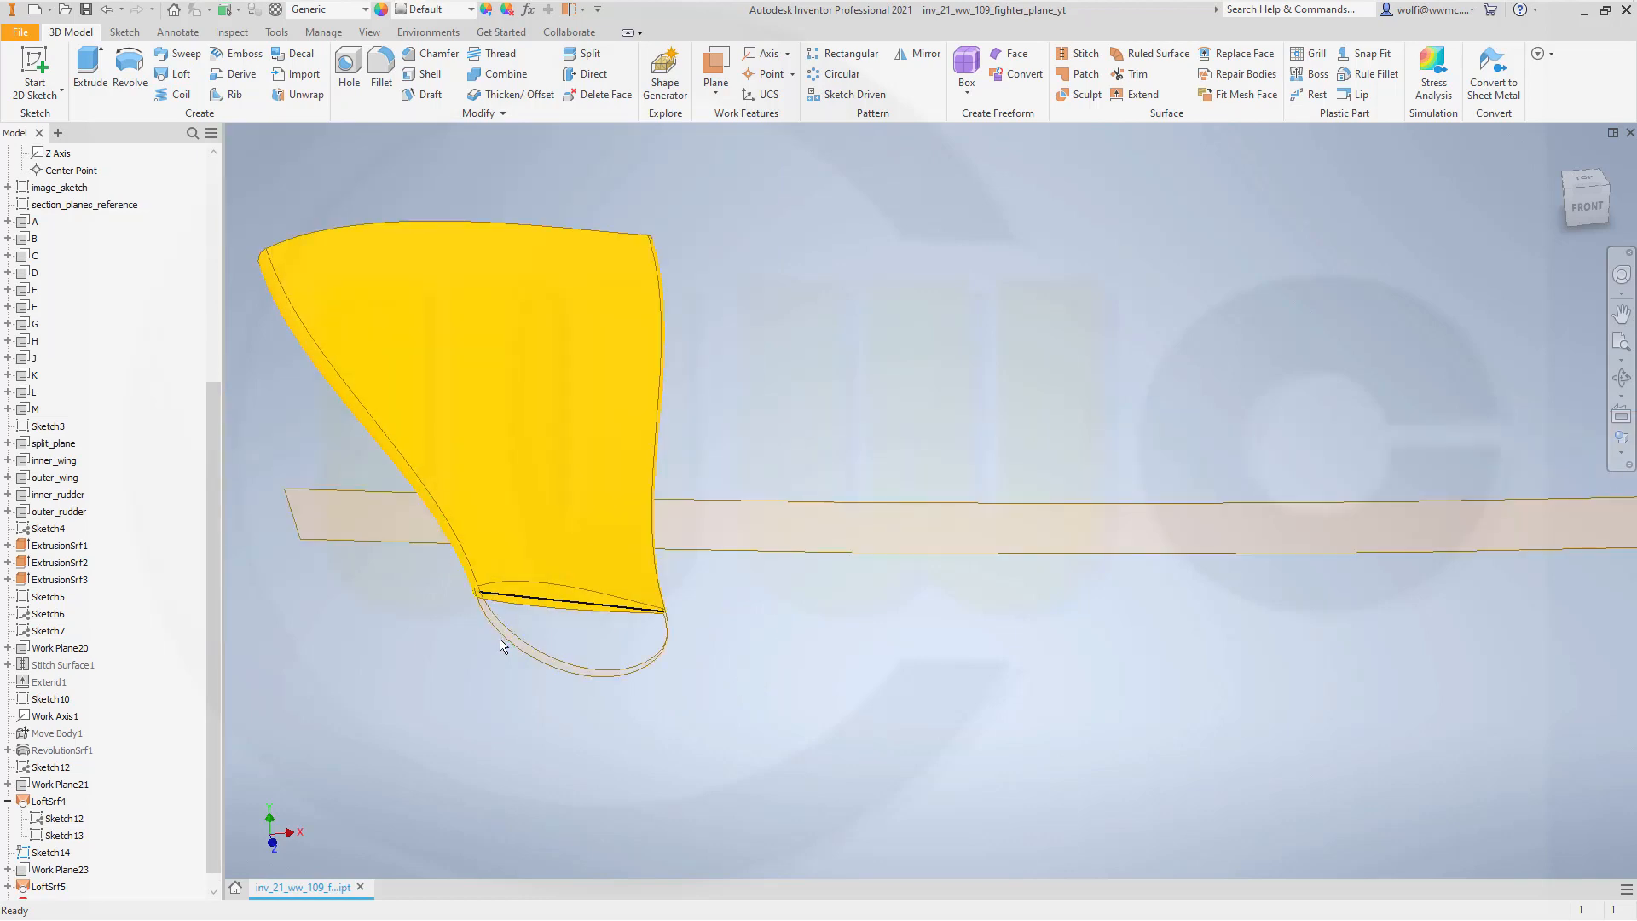
{"action": "scroll", "coordinate": [503, 645], "scroll_direction": "down", "scroll_amount": 2}
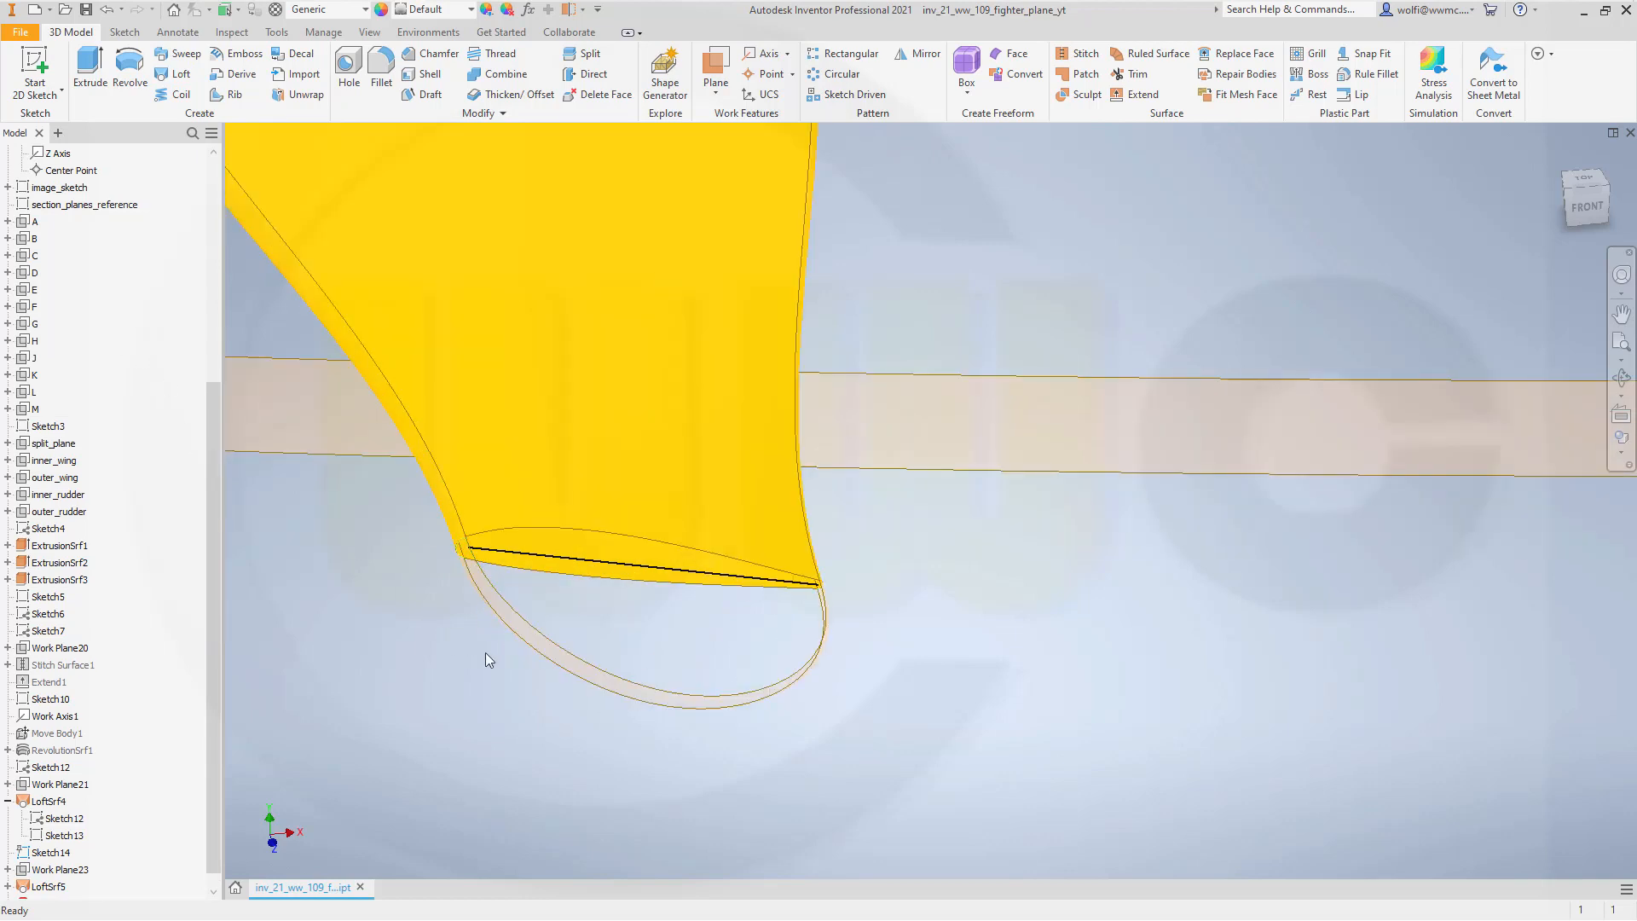
{"action": "right_click", "coordinate": [549, 656]}
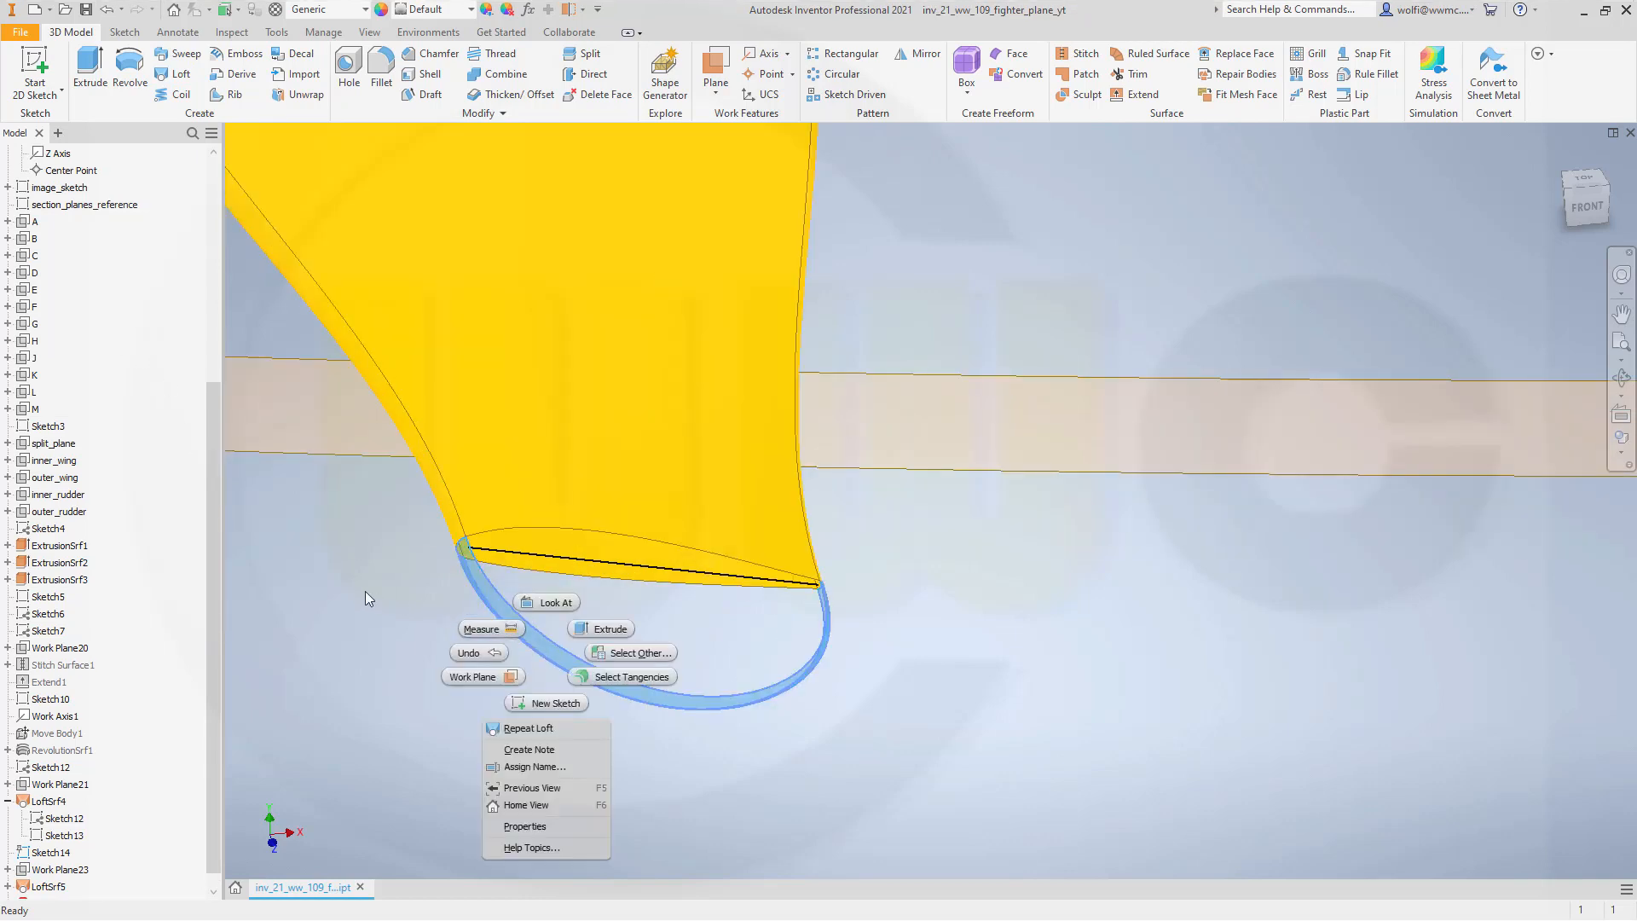
{"action": "left_click", "coordinate": [335, 581]}
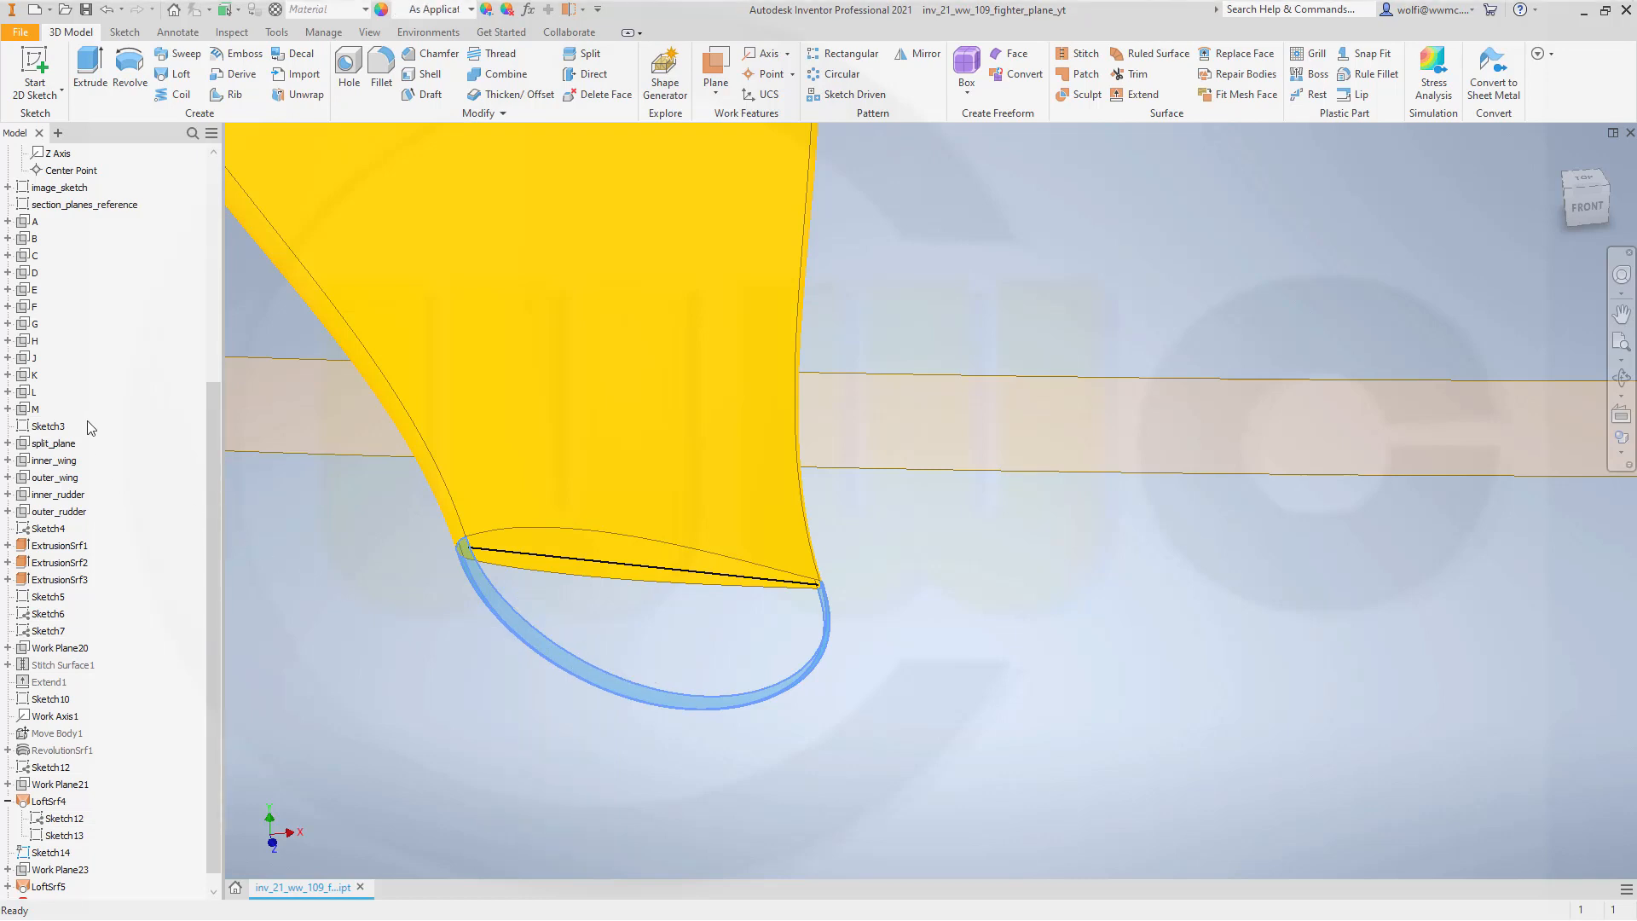
{"action": "scroll", "coordinate": [92, 478], "scroll_direction": "up", "scroll_amount": 6}
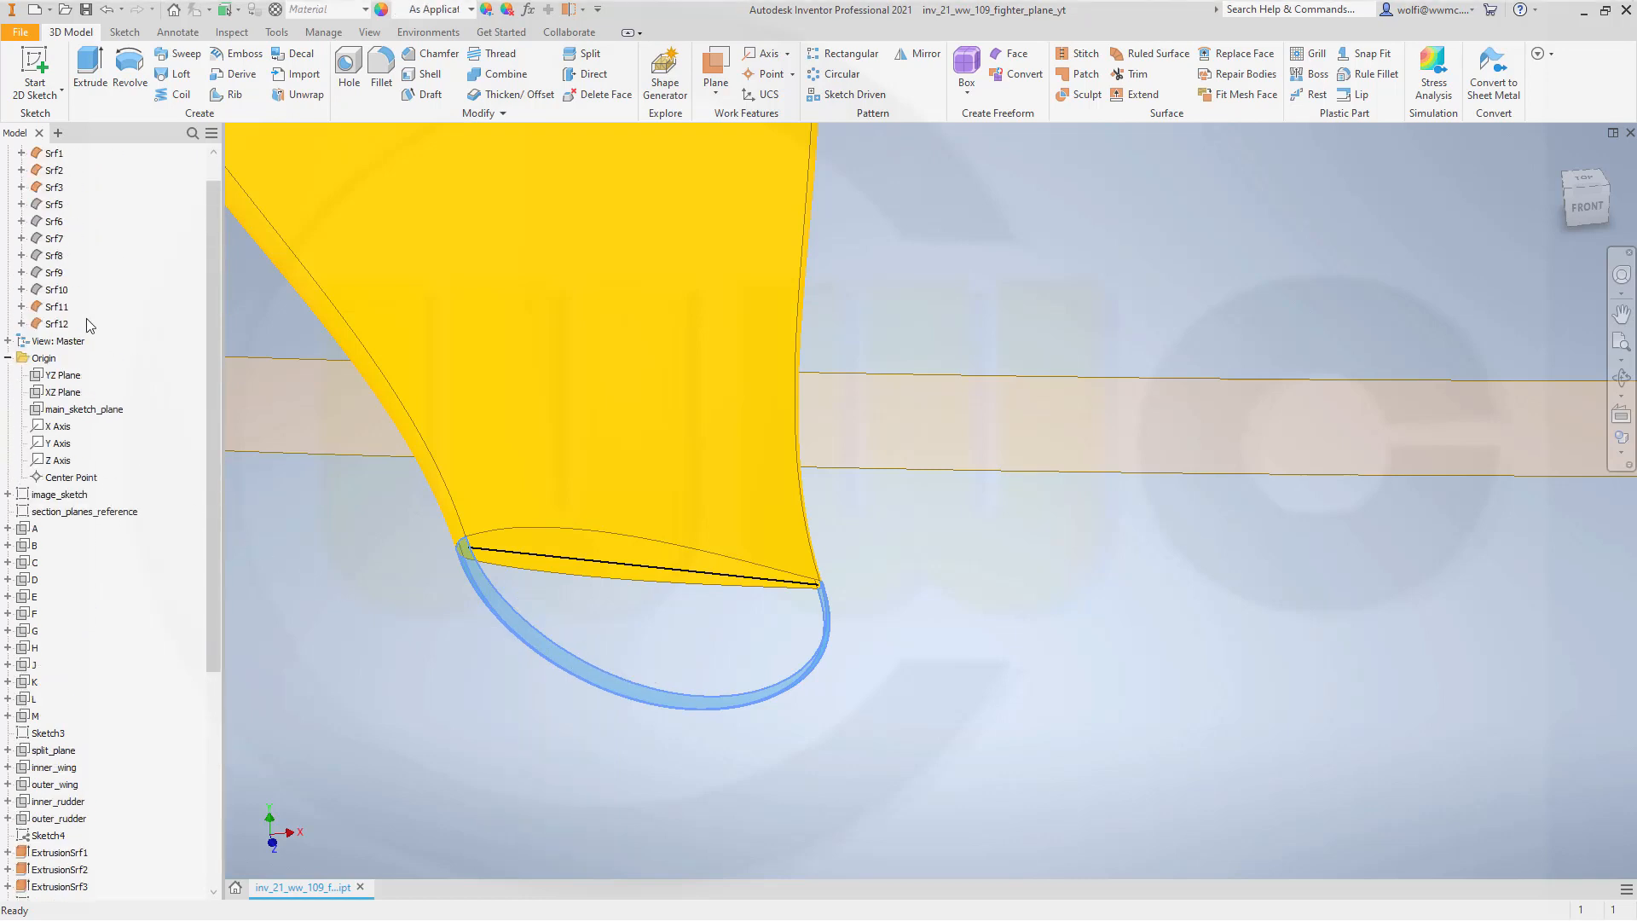
{"action": "right_click", "coordinate": [62, 328]}
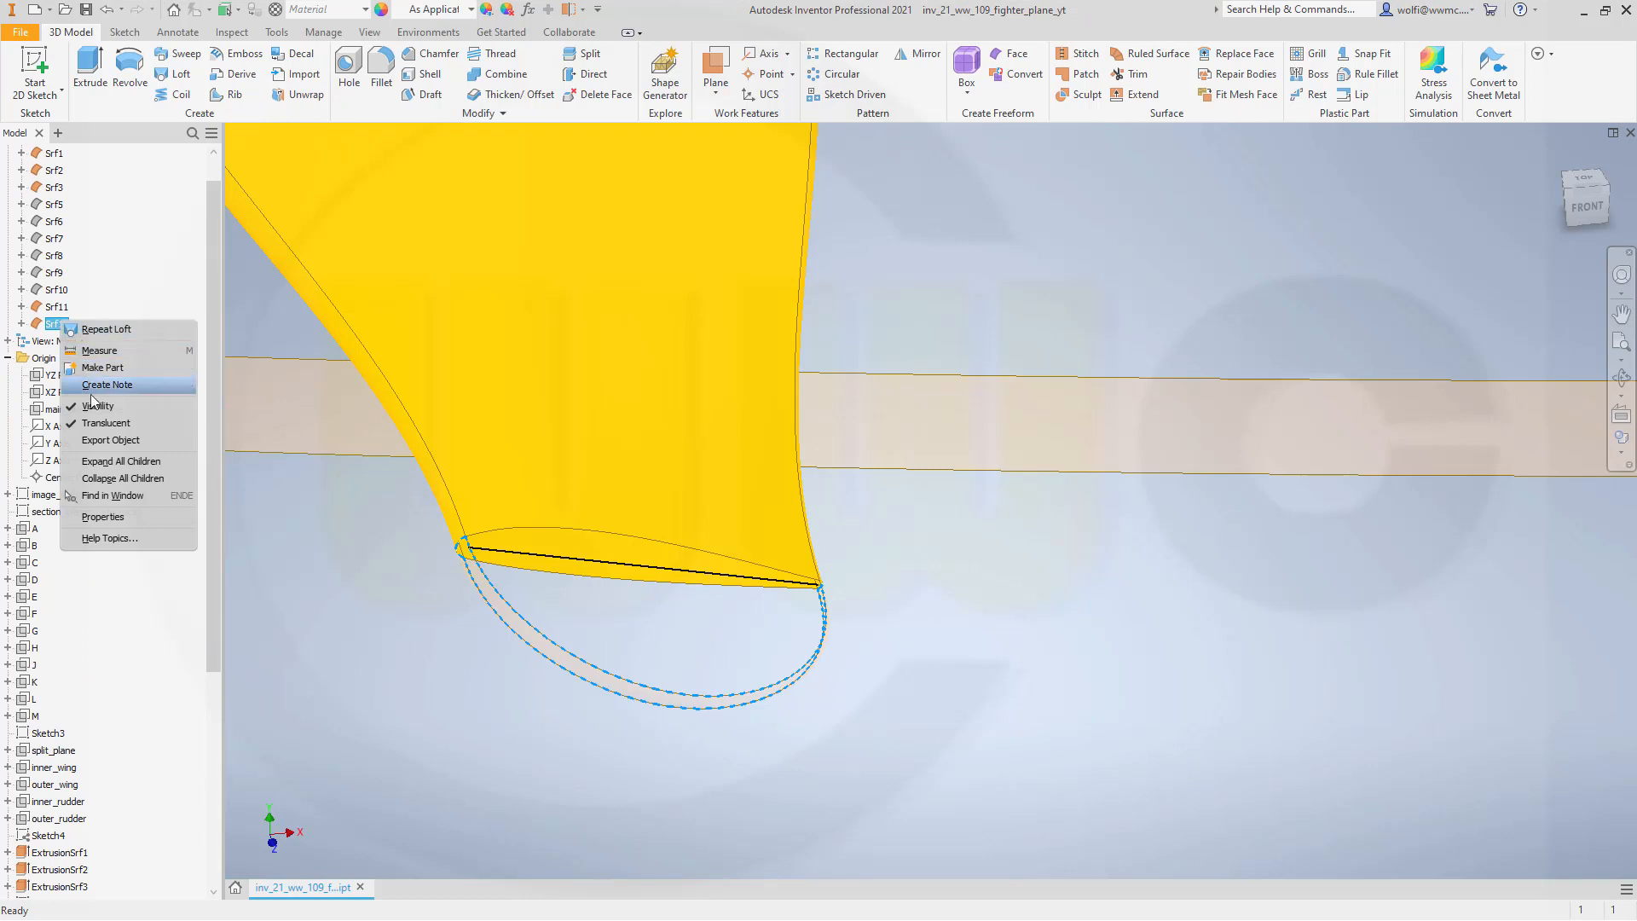
{"action": "left_click", "coordinate": [108, 417]}
Start a boundary patch without automatic edge chaining, bounded by the small airfoil's upper edge and the tip loft's upper edge.
{"action": "scroll", "coordinate": [523, 651], "scroll_direction": "up", "scroll_amount": 4}
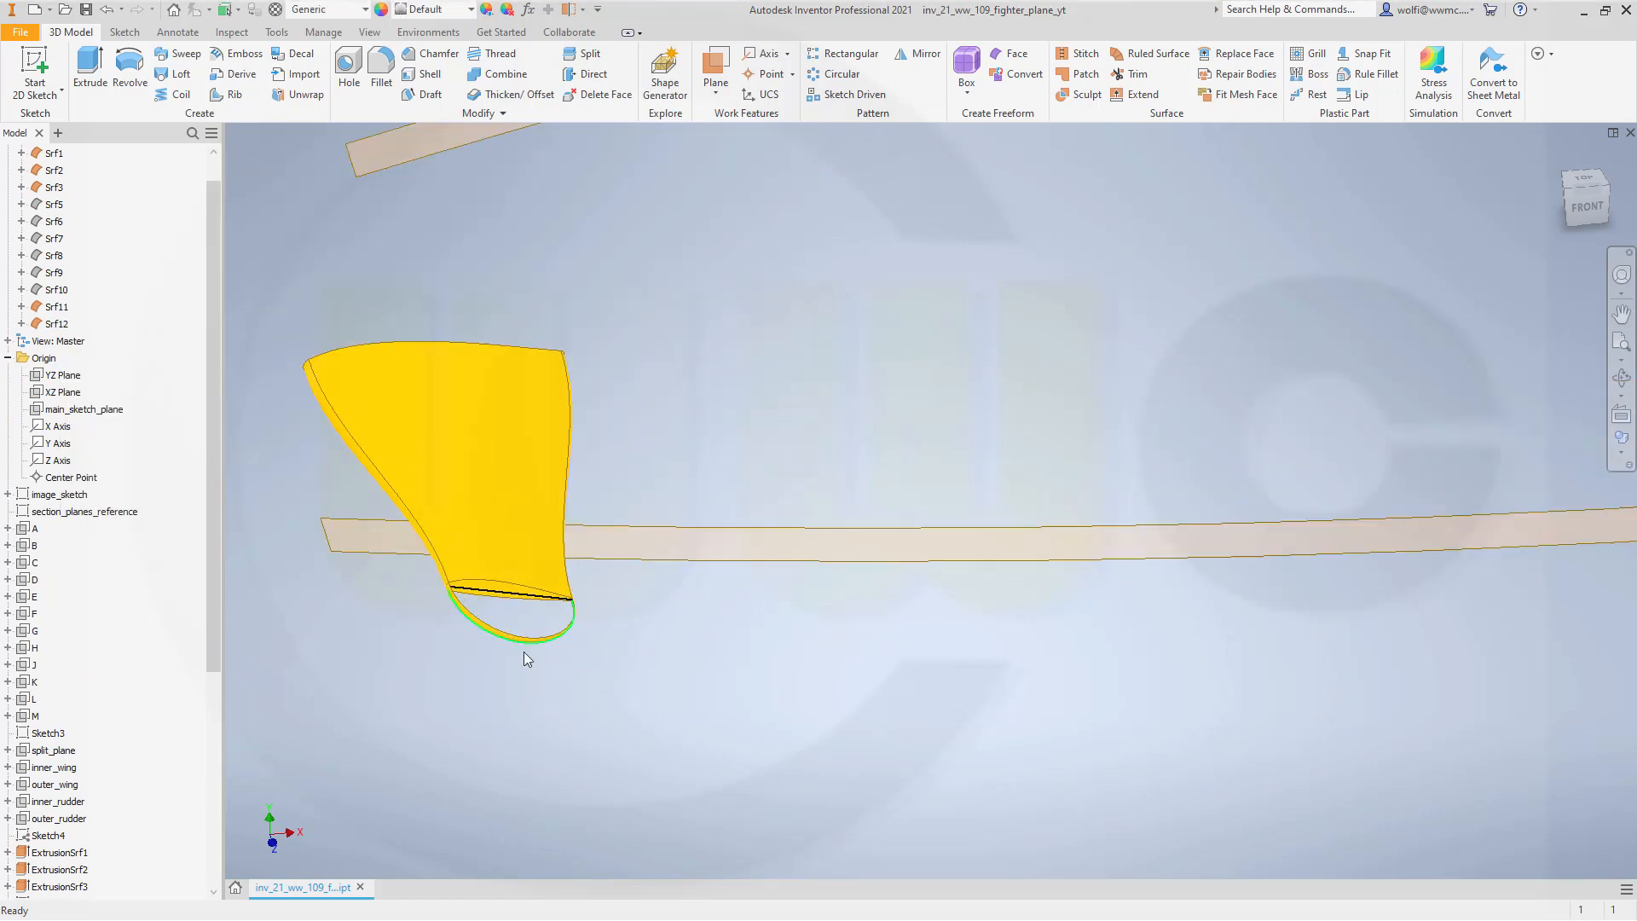
{"action": "middle_click_drag", "start_coordinate": [691, 697], "coordinate": [738, 700], "text": "shift"}
{"action": "scroll", "coordinate": [343, 735], "scroll_direction": "up", "scroll_amount": 3}
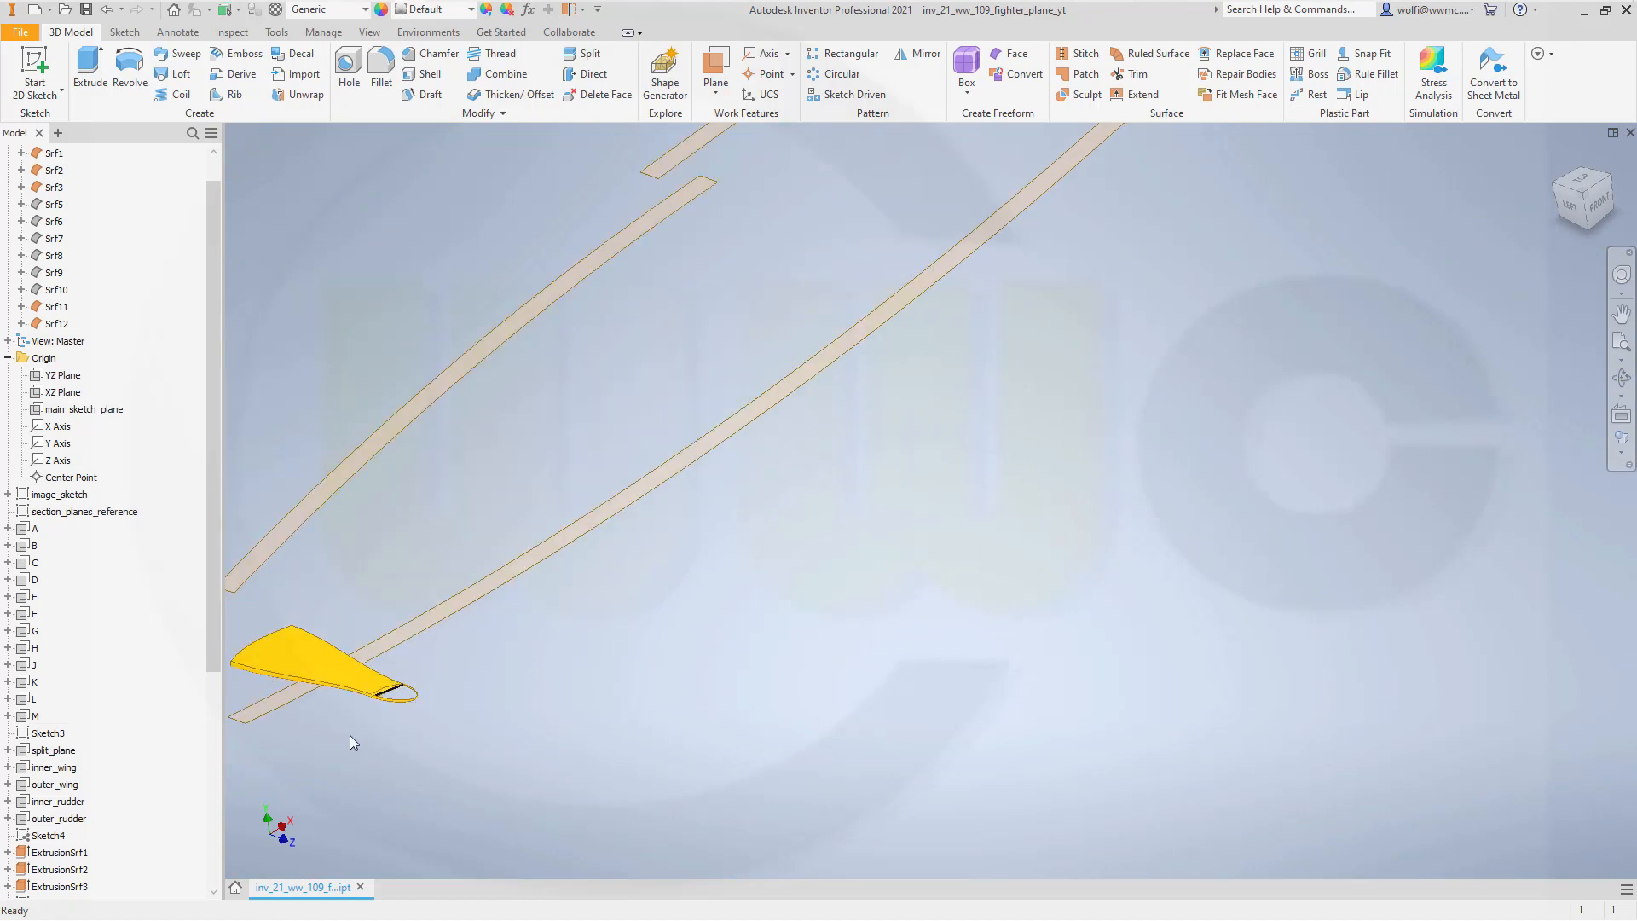
{"action": "scroll", "coordinate": [349, 735], "scroll_direction": "down", "scroll_amount": 3}
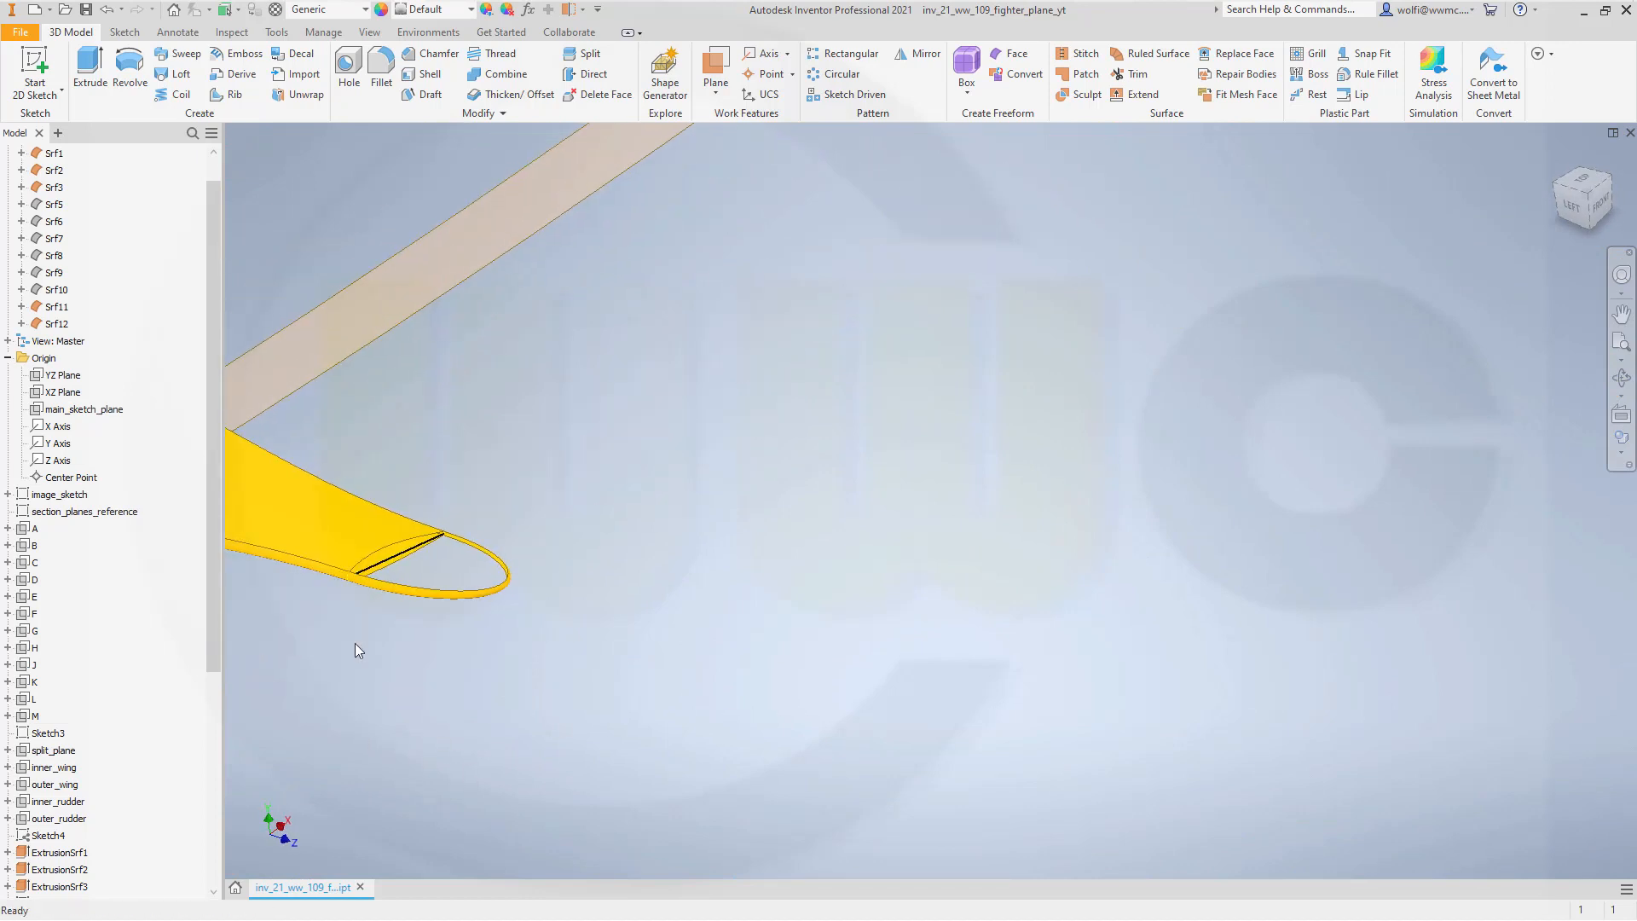
{"action": "middle_click_drag", "start_coordinate": [355, 651], "coordinate": [740, 687]}
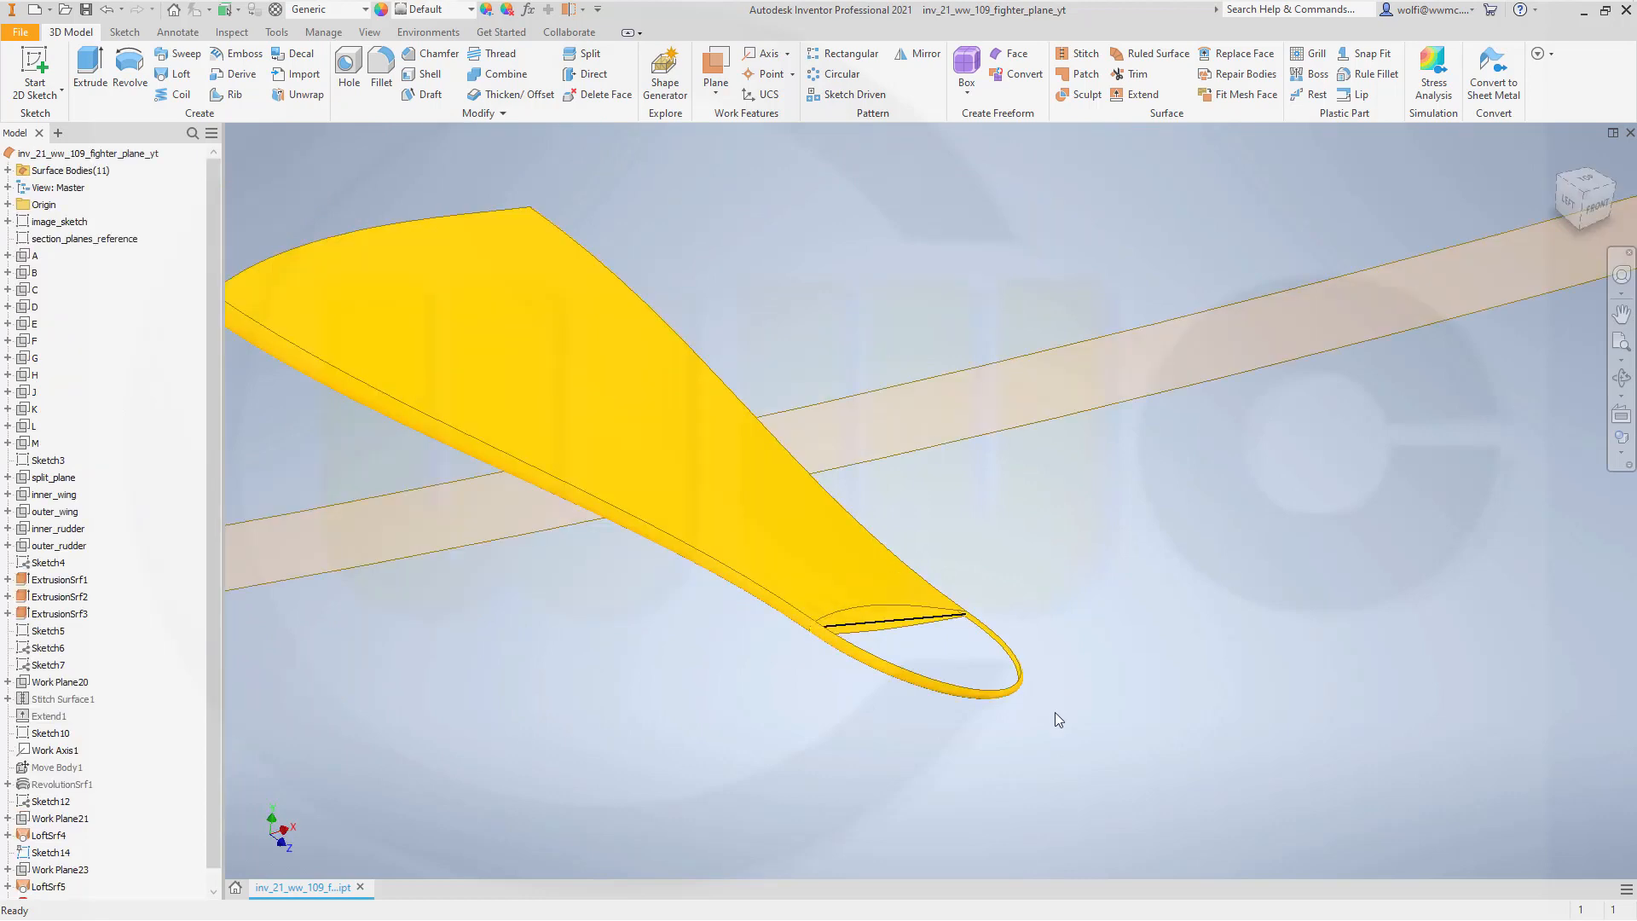
{"action": "middle_click_drag", "start_coordinate": [1055, 716], "coordinate": [1034, 682]}
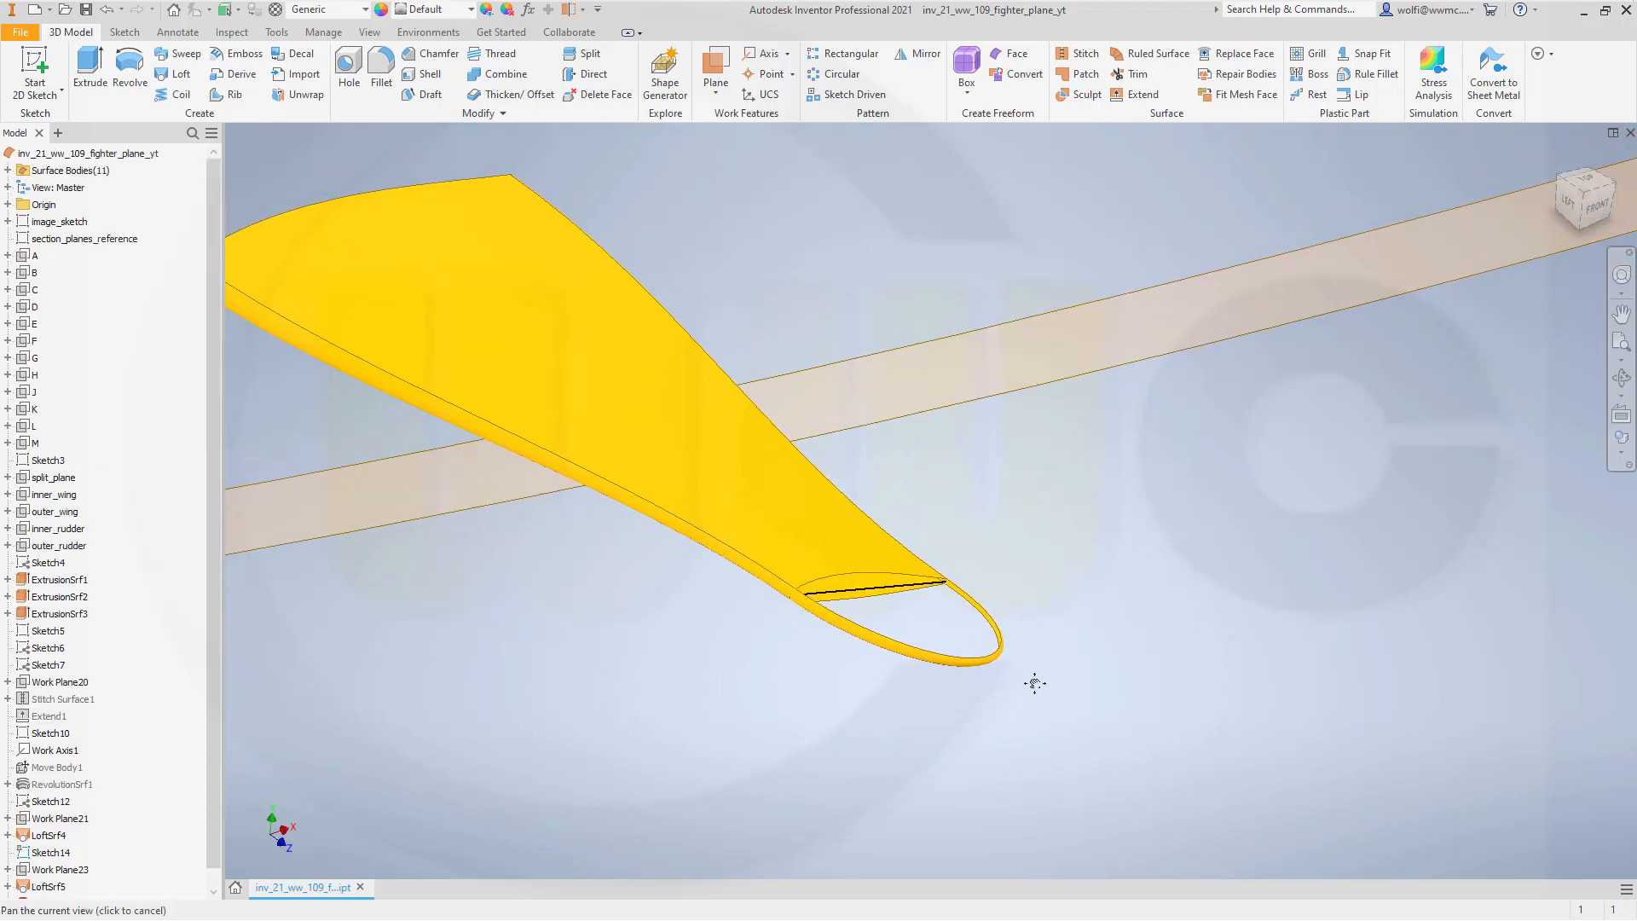
{"action": "left_click", "coordinate": [1083, 75]}
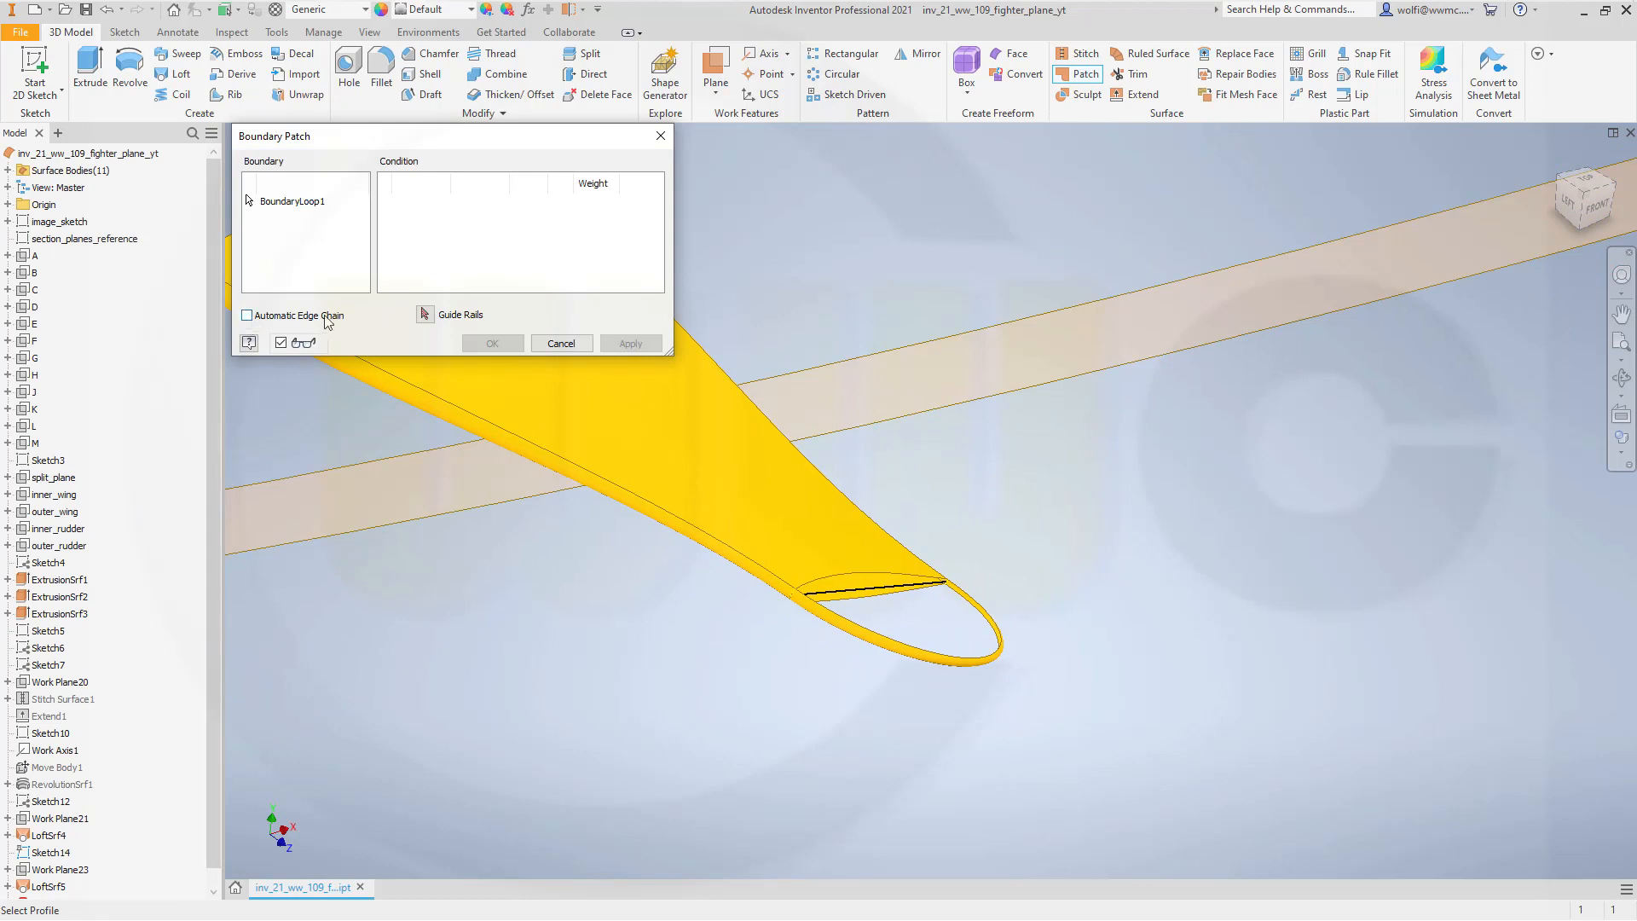
{"action": "scroll", "coordinate": [610, 593], "scroll_direction": "up", "scroll_amount": 3}
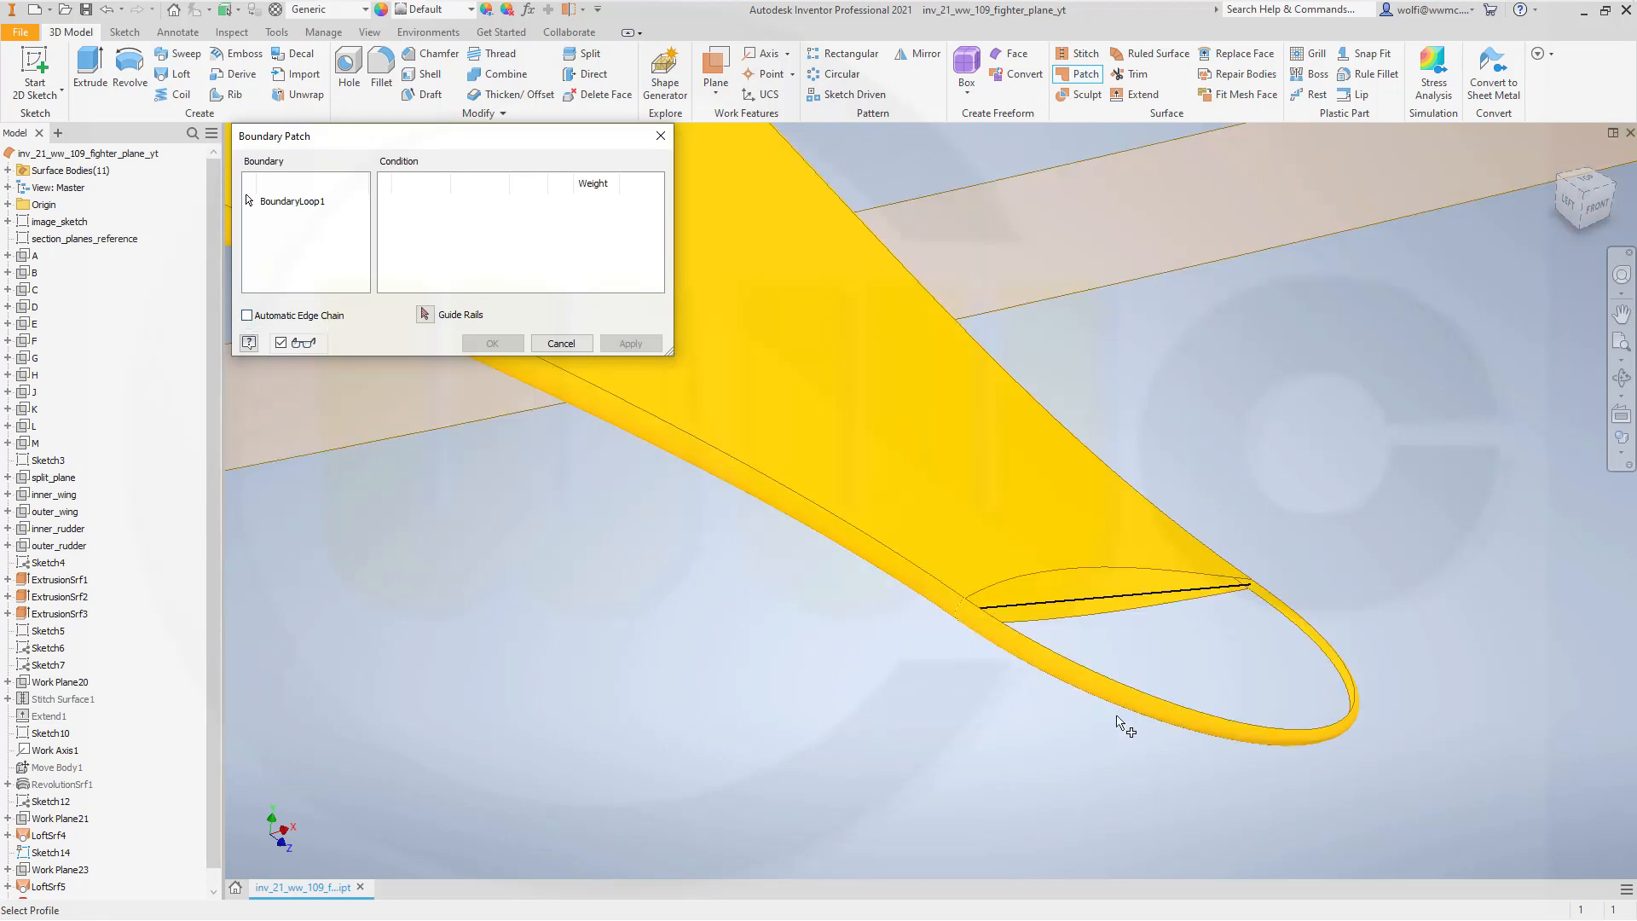
{"action": "scroll", "coordinate": [1397, 670], "scroll_direction": "up", "scroll_amount": 3}
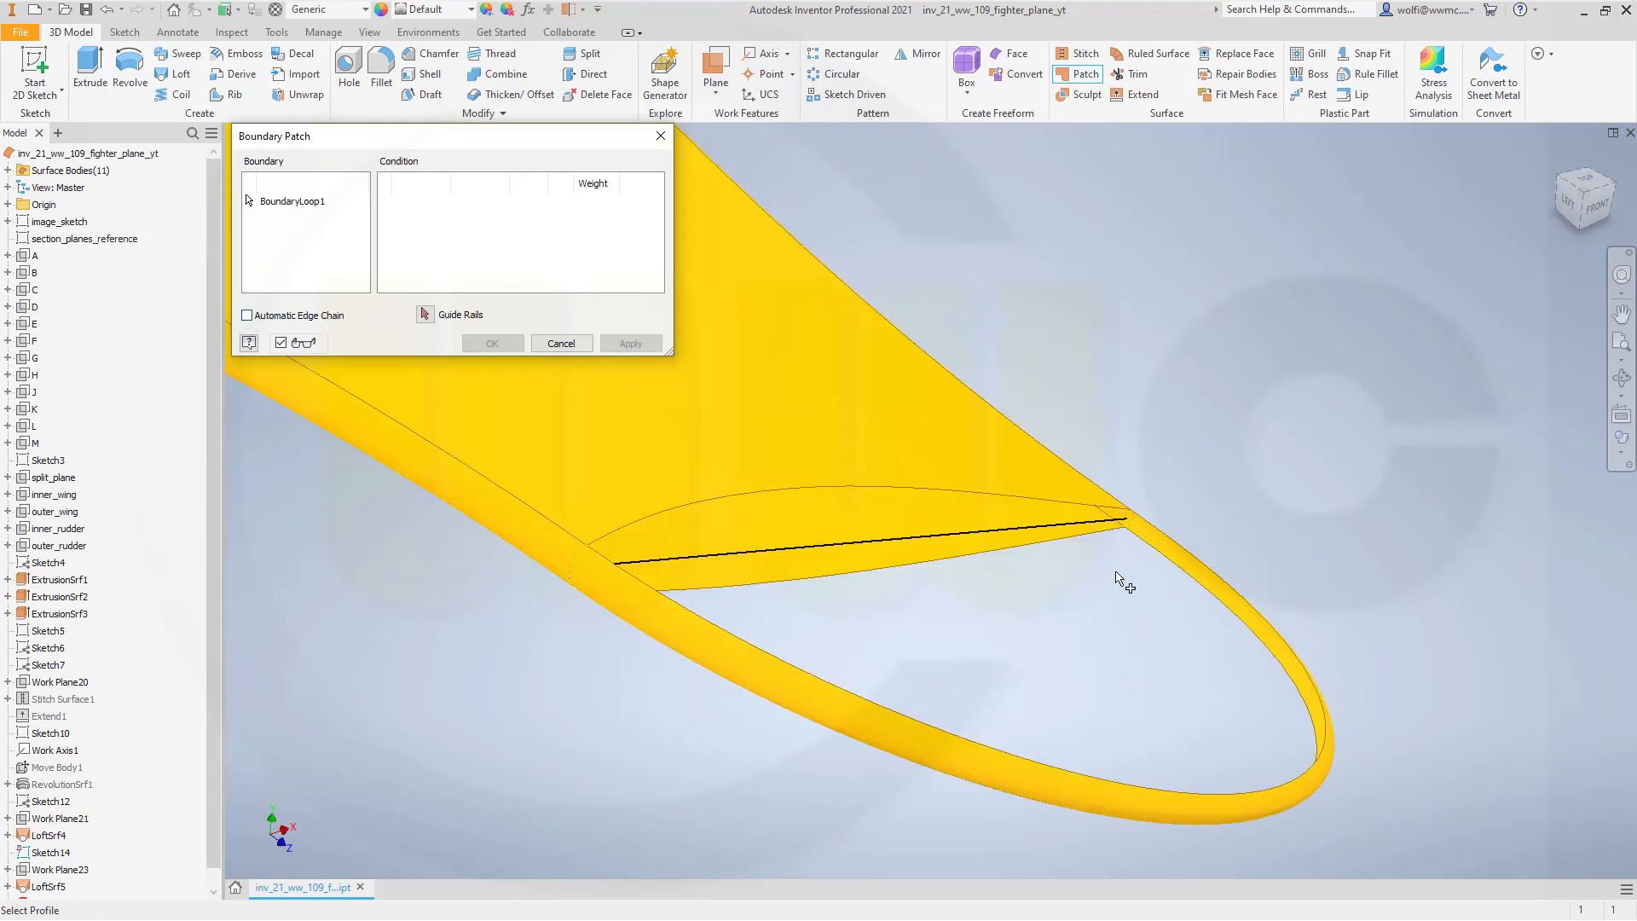
{"action": "left_click", "coordinate": [891, 492]}
{"action": "left_click", "coordinate": [876, 709]}
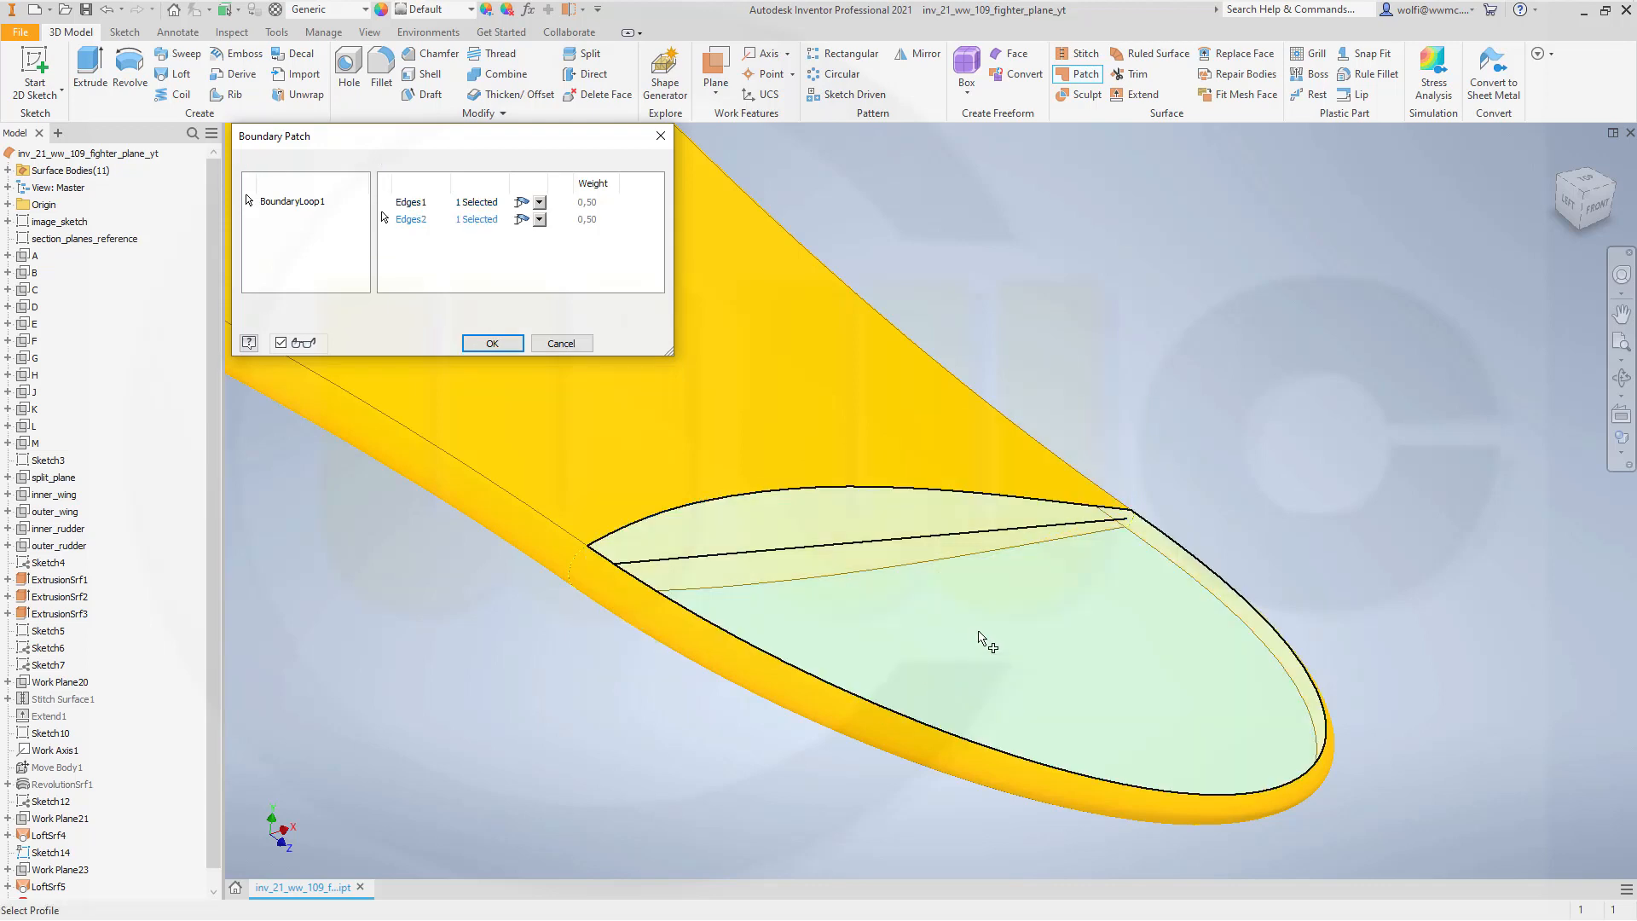
Set both boundary edges to the Tangent Condition with weight 0.50 and create the patch over the blade tip's upper side.
{"action": "left_click", "coordinate": [541, 205]}
{"action": "left_click", "coordinate": [543, 236]}
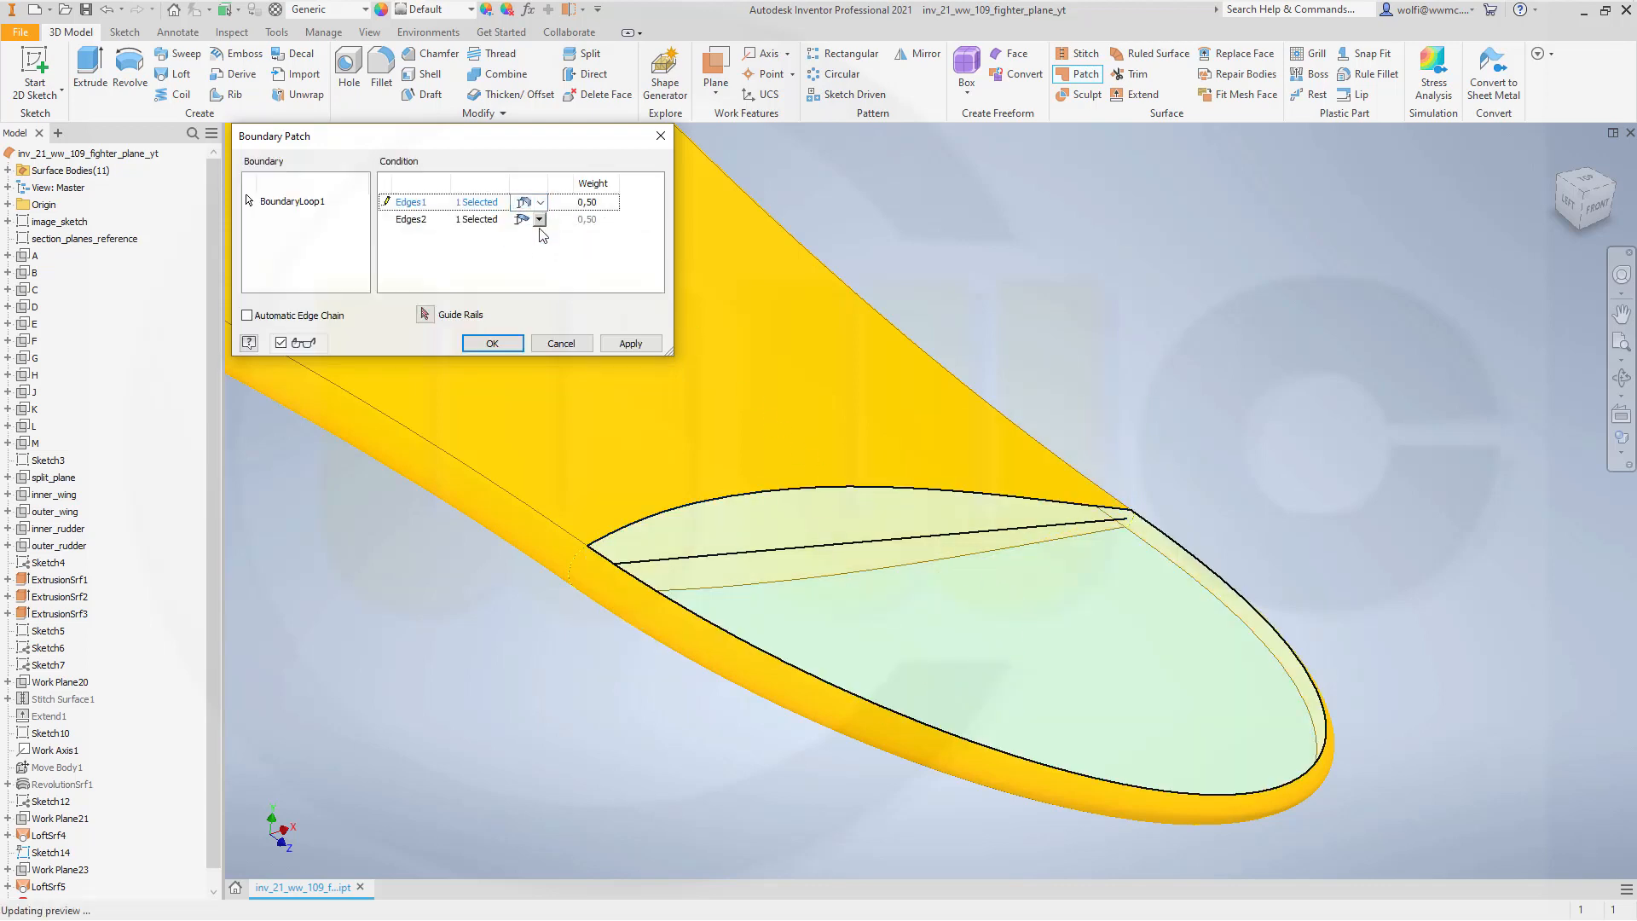
{"action": "left_click", "coordinate": [539, 220]}
{"action": "left_click", "coordinate": [543, 253]}
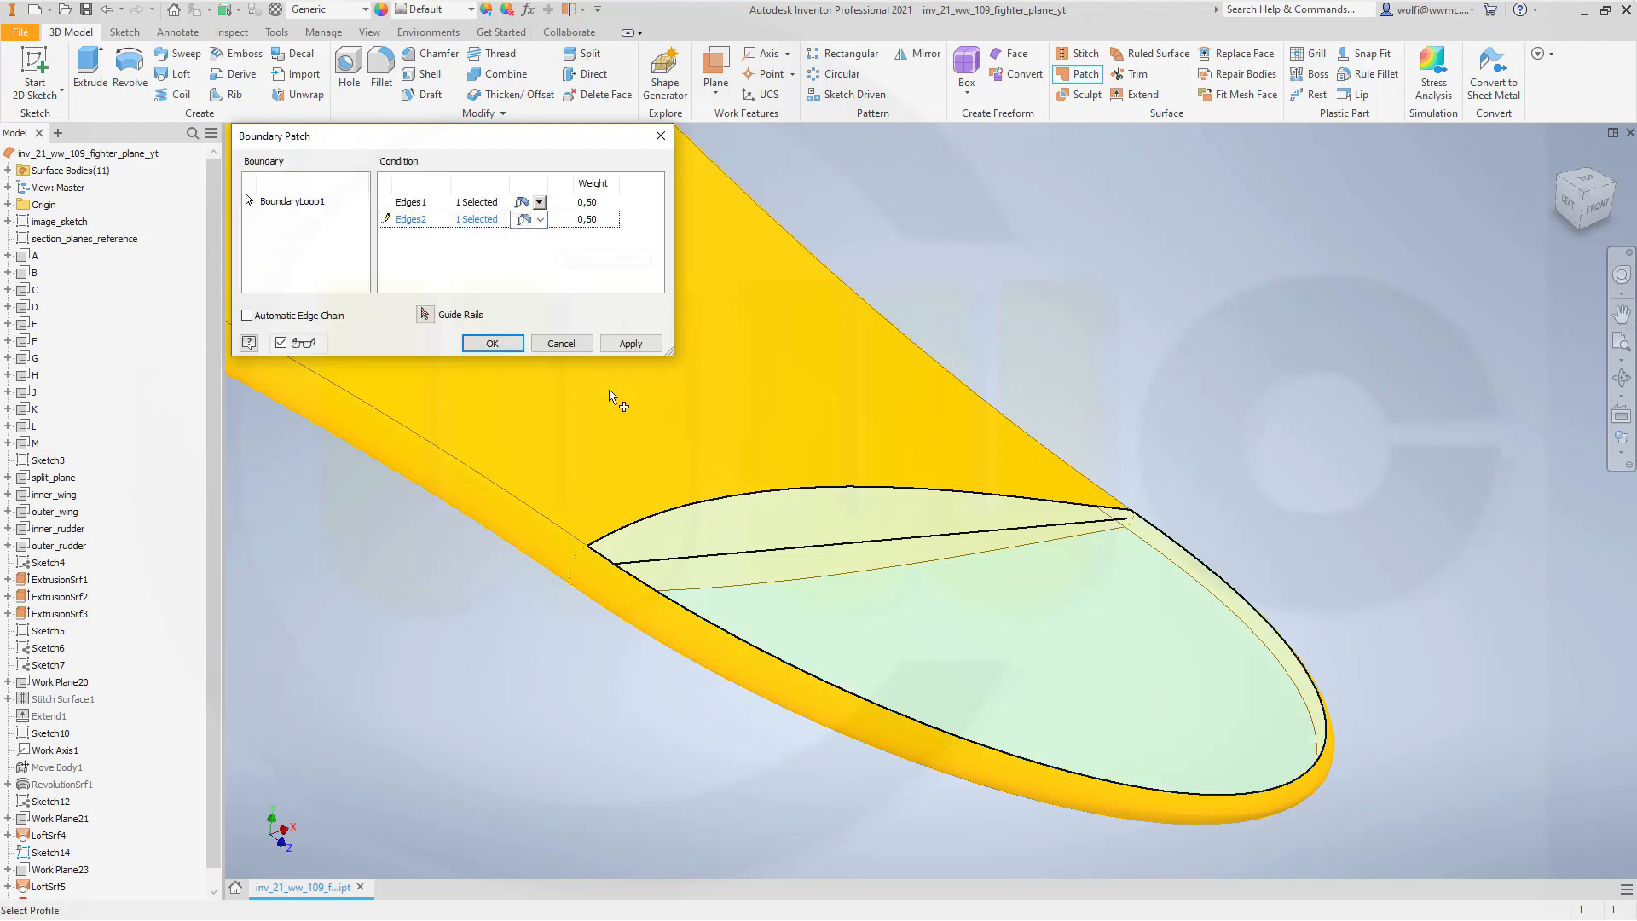
{"action": "middle_click_drag", "start_coordinate": [1398, 608], "coordinate": [1247, 647], "text": "shift"}
{"action": "scroll", "coordinate": [1276, 686], "scroll_direction": "down", "scroll_amount": 5}
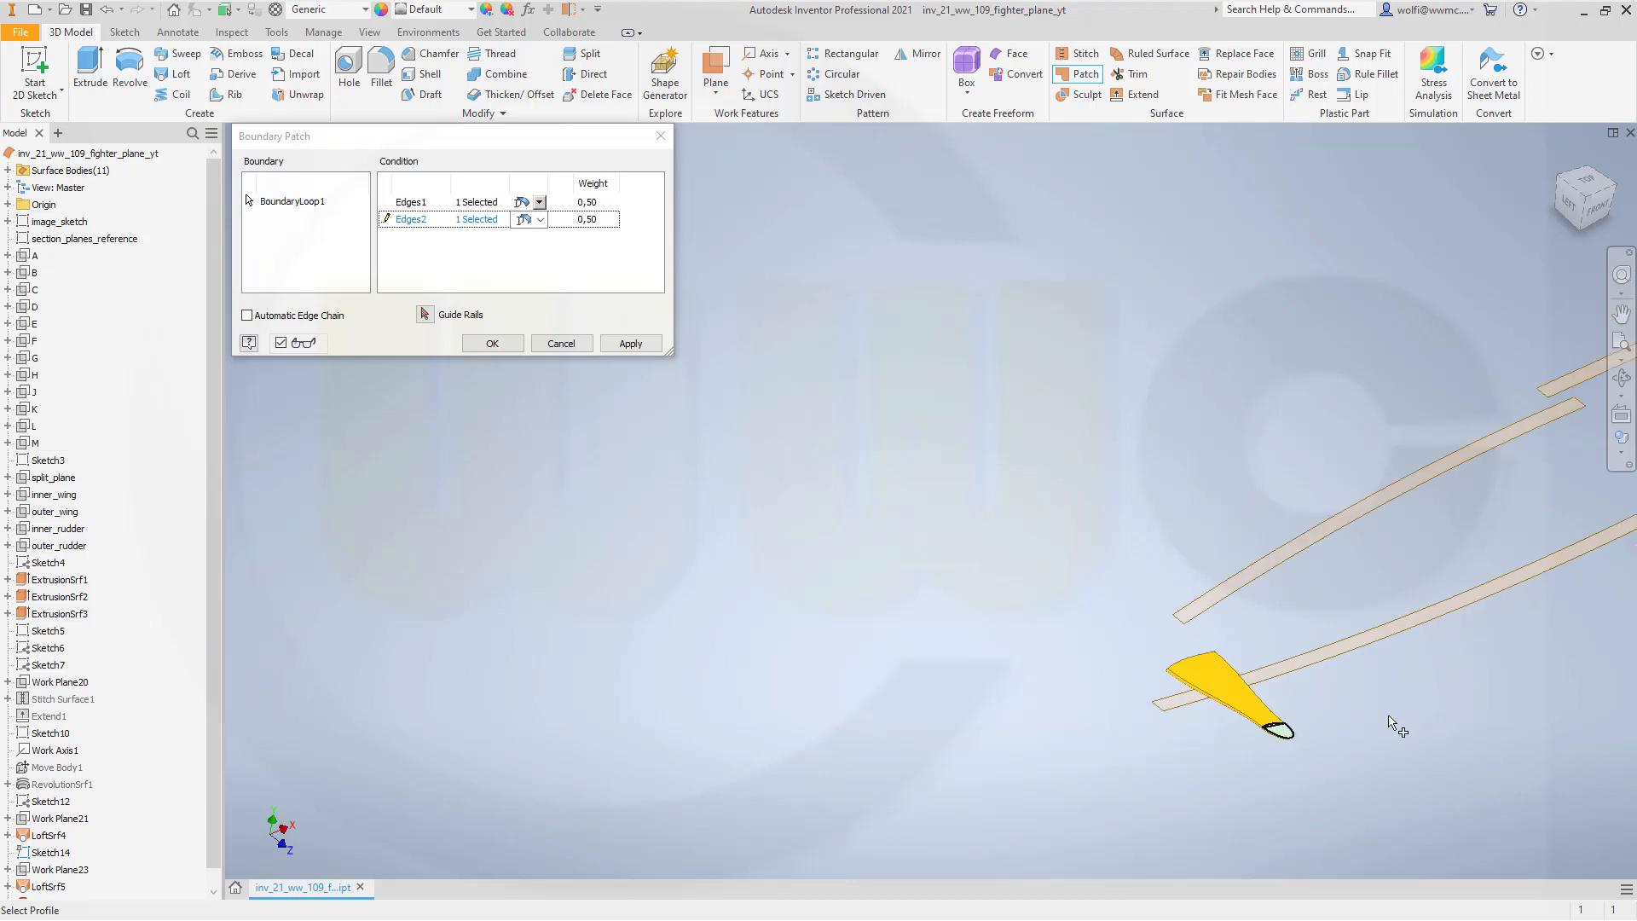
{"action": "scroll", "coordinate": [1168, 639], "scroll_direction": "up", "scroll_amount": 6}
{"action": "scroll", "coordinate": [1117, 628], "scroll_direction": "up", "scroll_amount": 3}
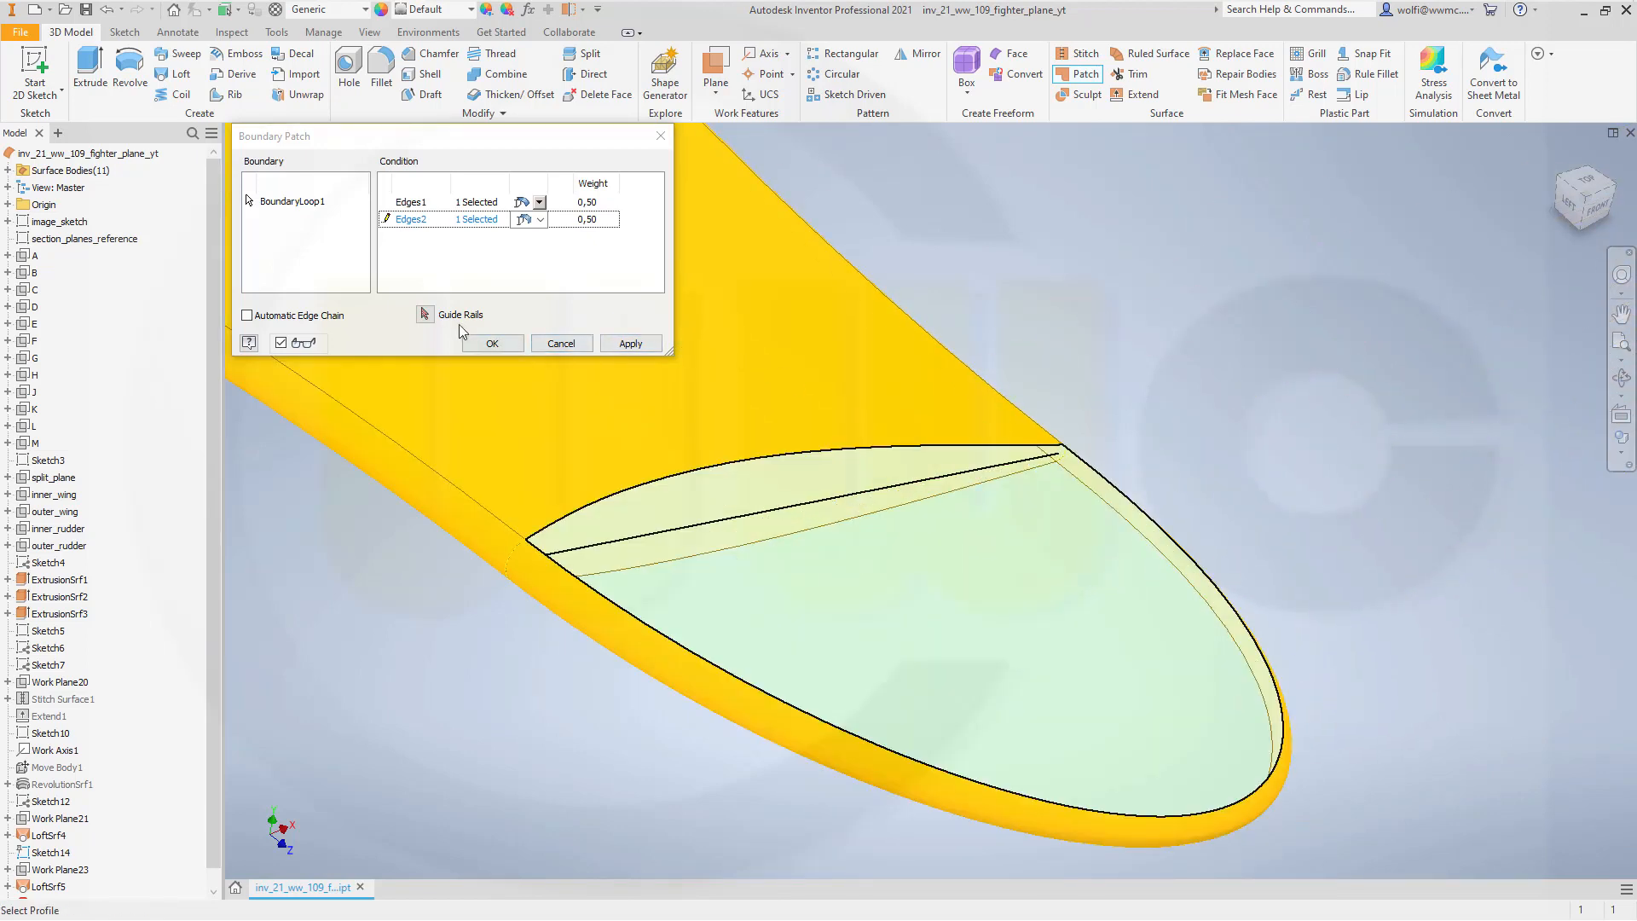
{"action": "left_click", "coordinate": [630, 342]}
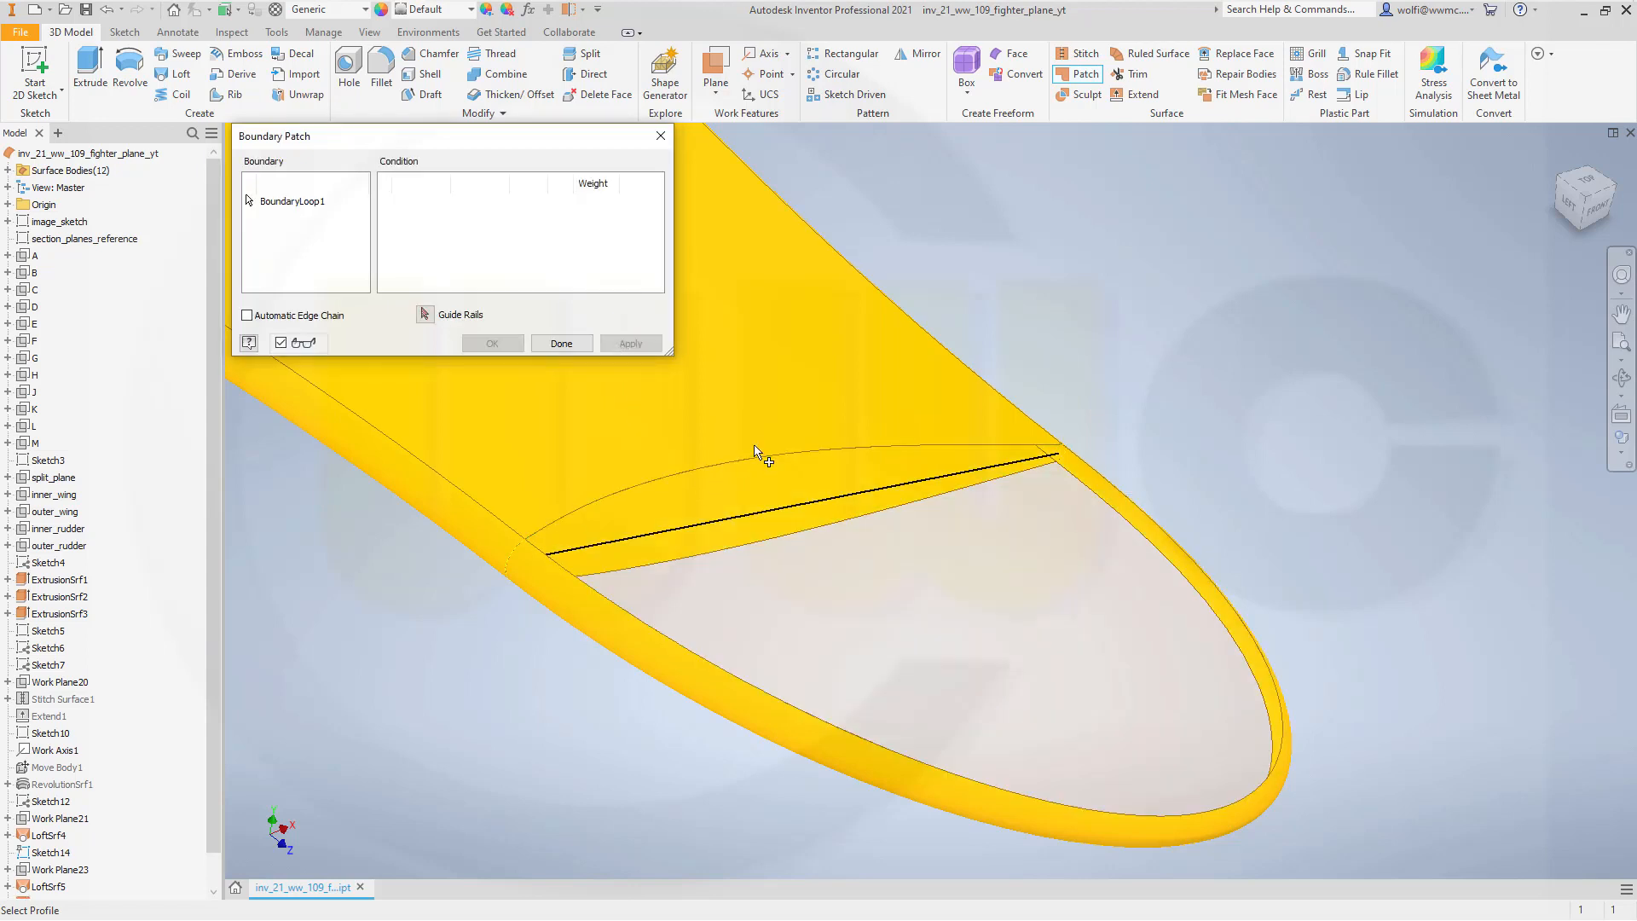
{"action": "scroll", "coordinate": [738, 454], "scroll_direction": "up", "scroll_amount": 5}
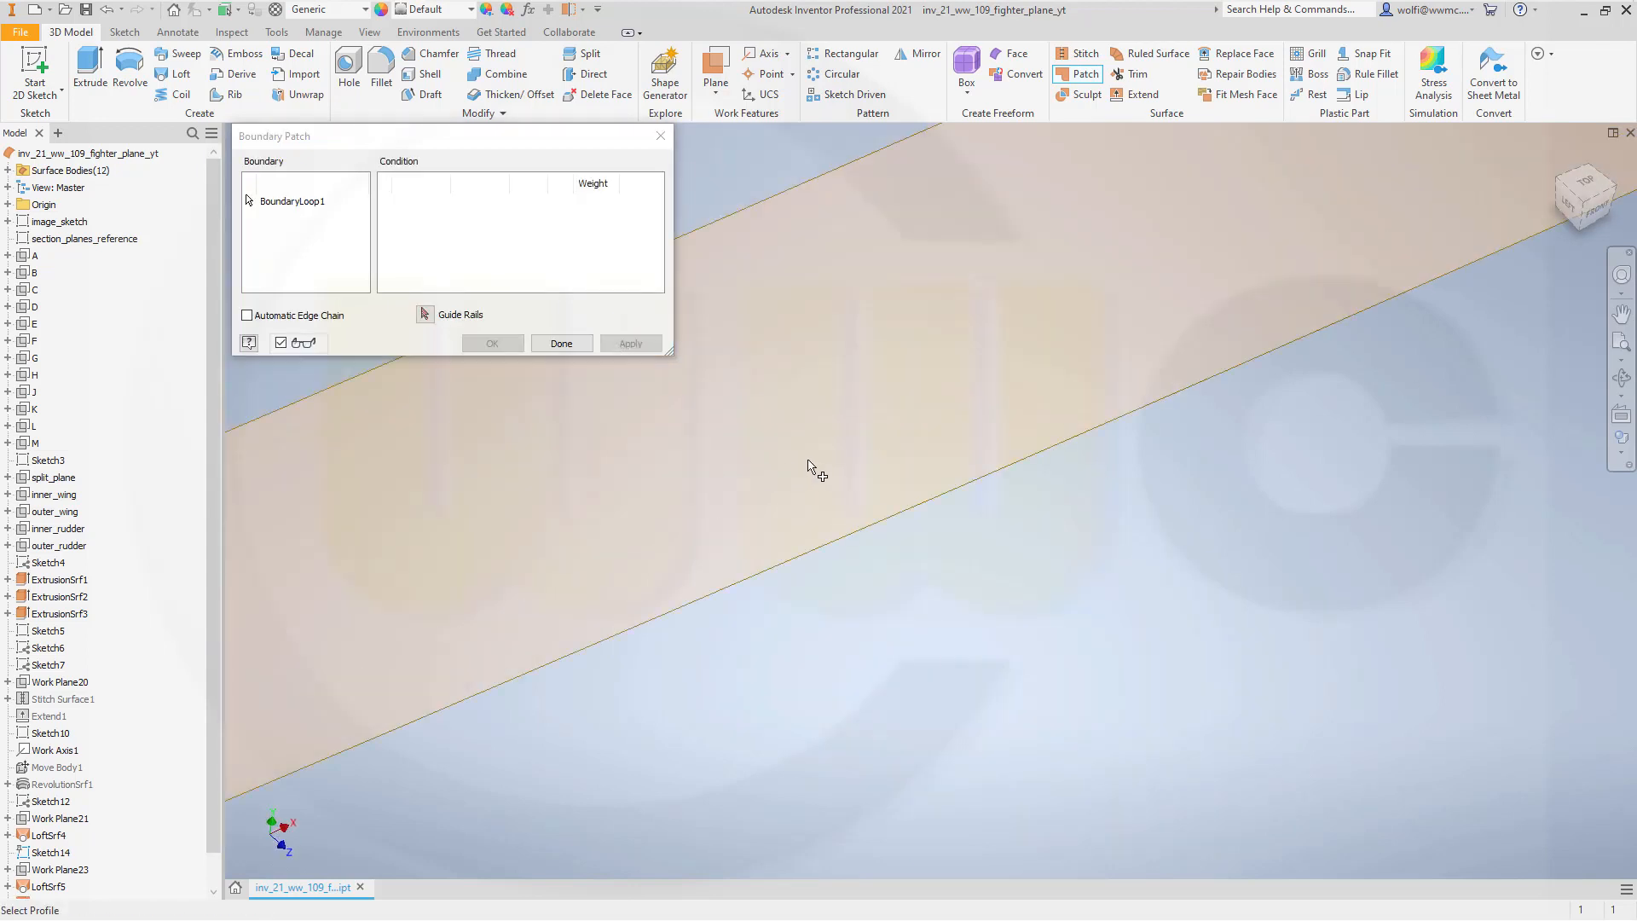
{"action": "scroll", "coordinate": [809, 469], "scroll_direction": "up", "scroll_amount": 3}
{"action": "left_click", "coordinate": [563, 344]}
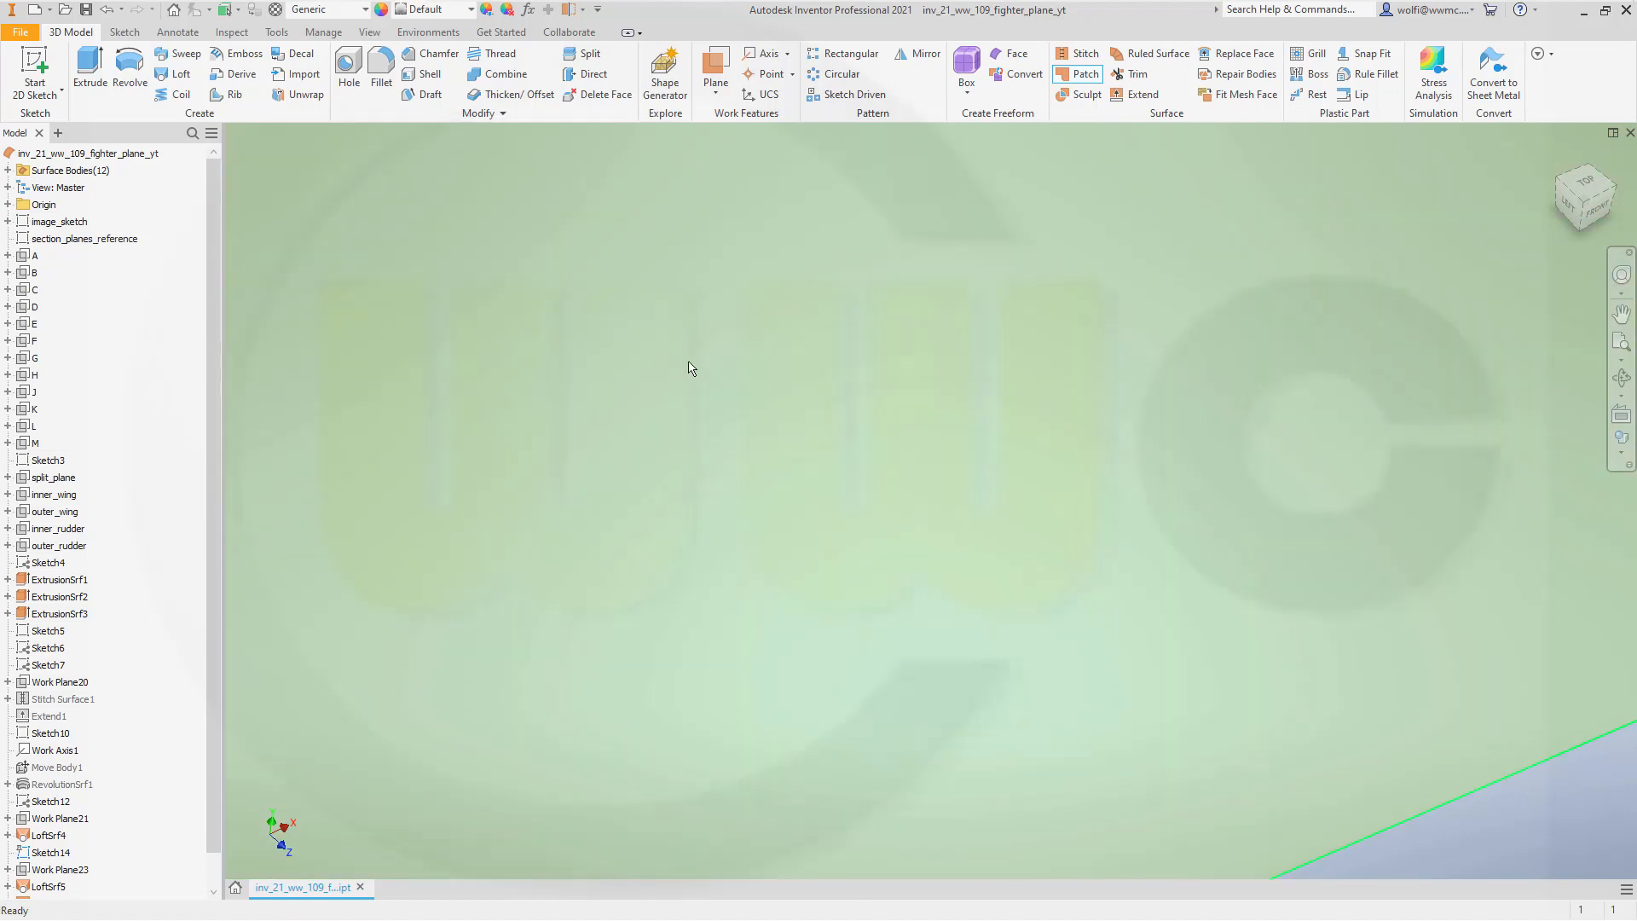
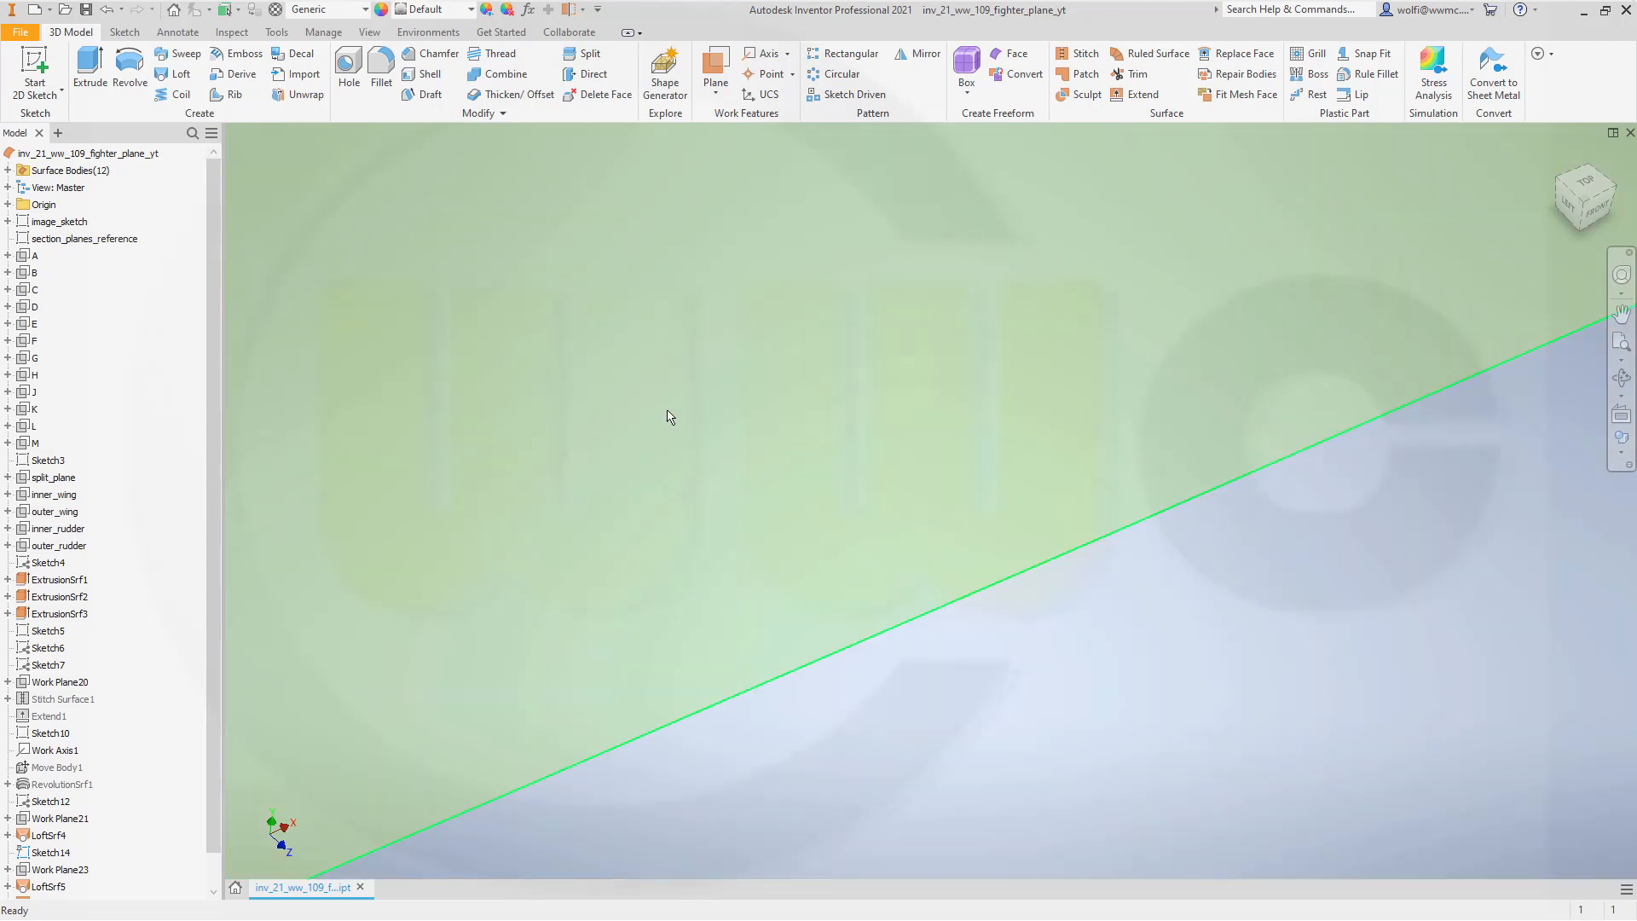
Hide the three extruded surface bodies Srf1, Srf2 and Srf3.
{"action": "left_click", "coordinate": [8, 171]}
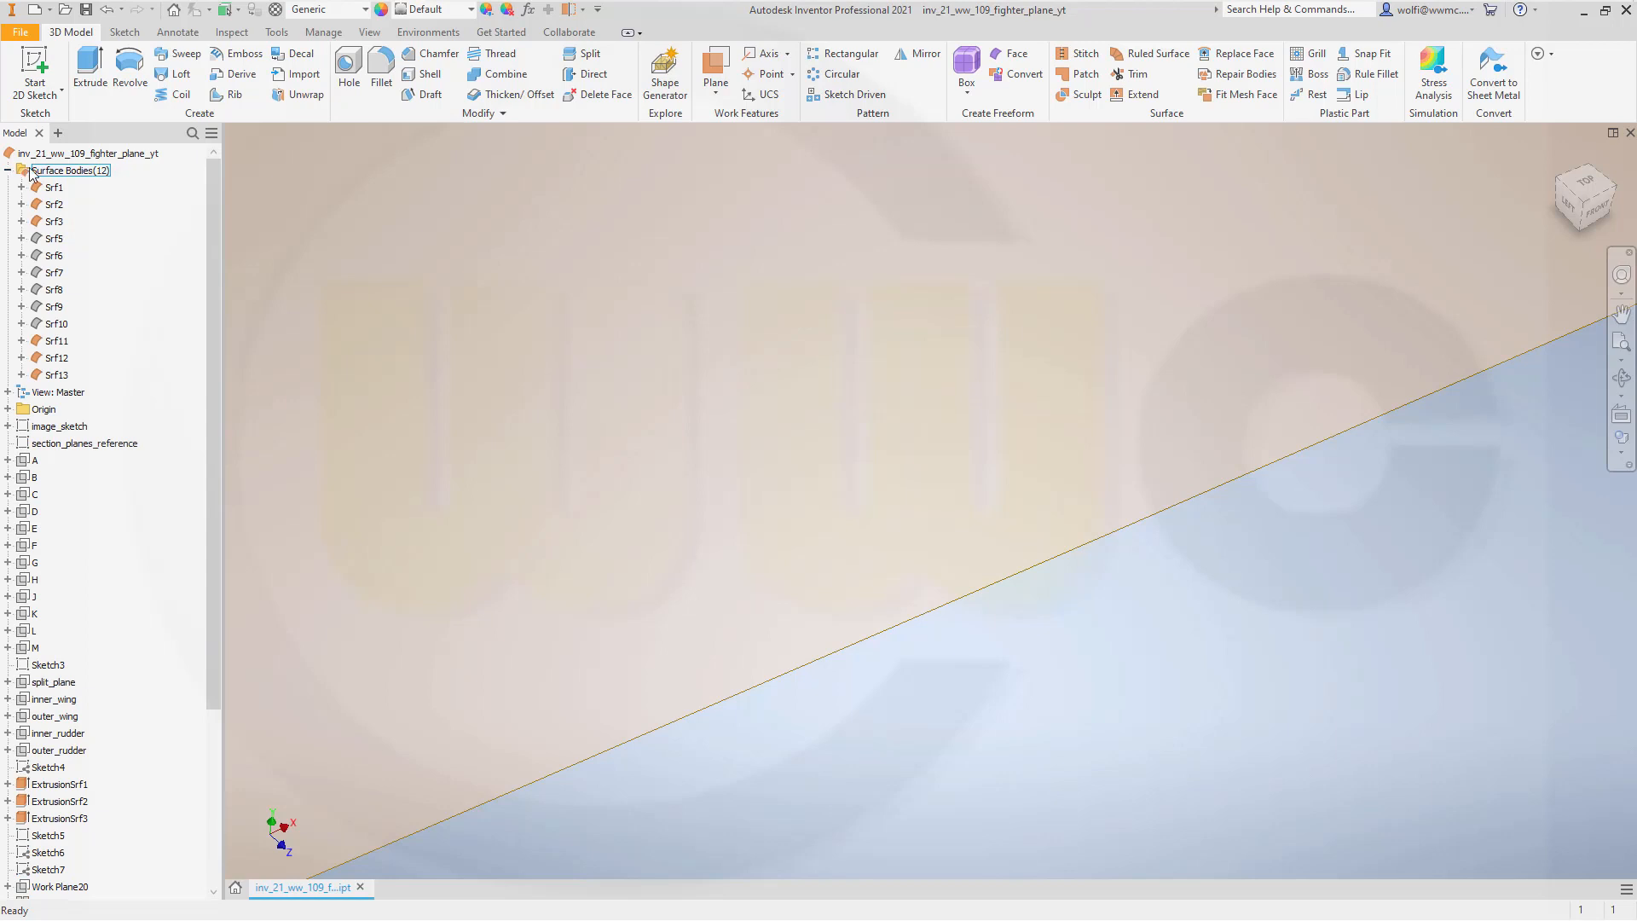
{"action": "right_click", "coordinate": [63, 224]}
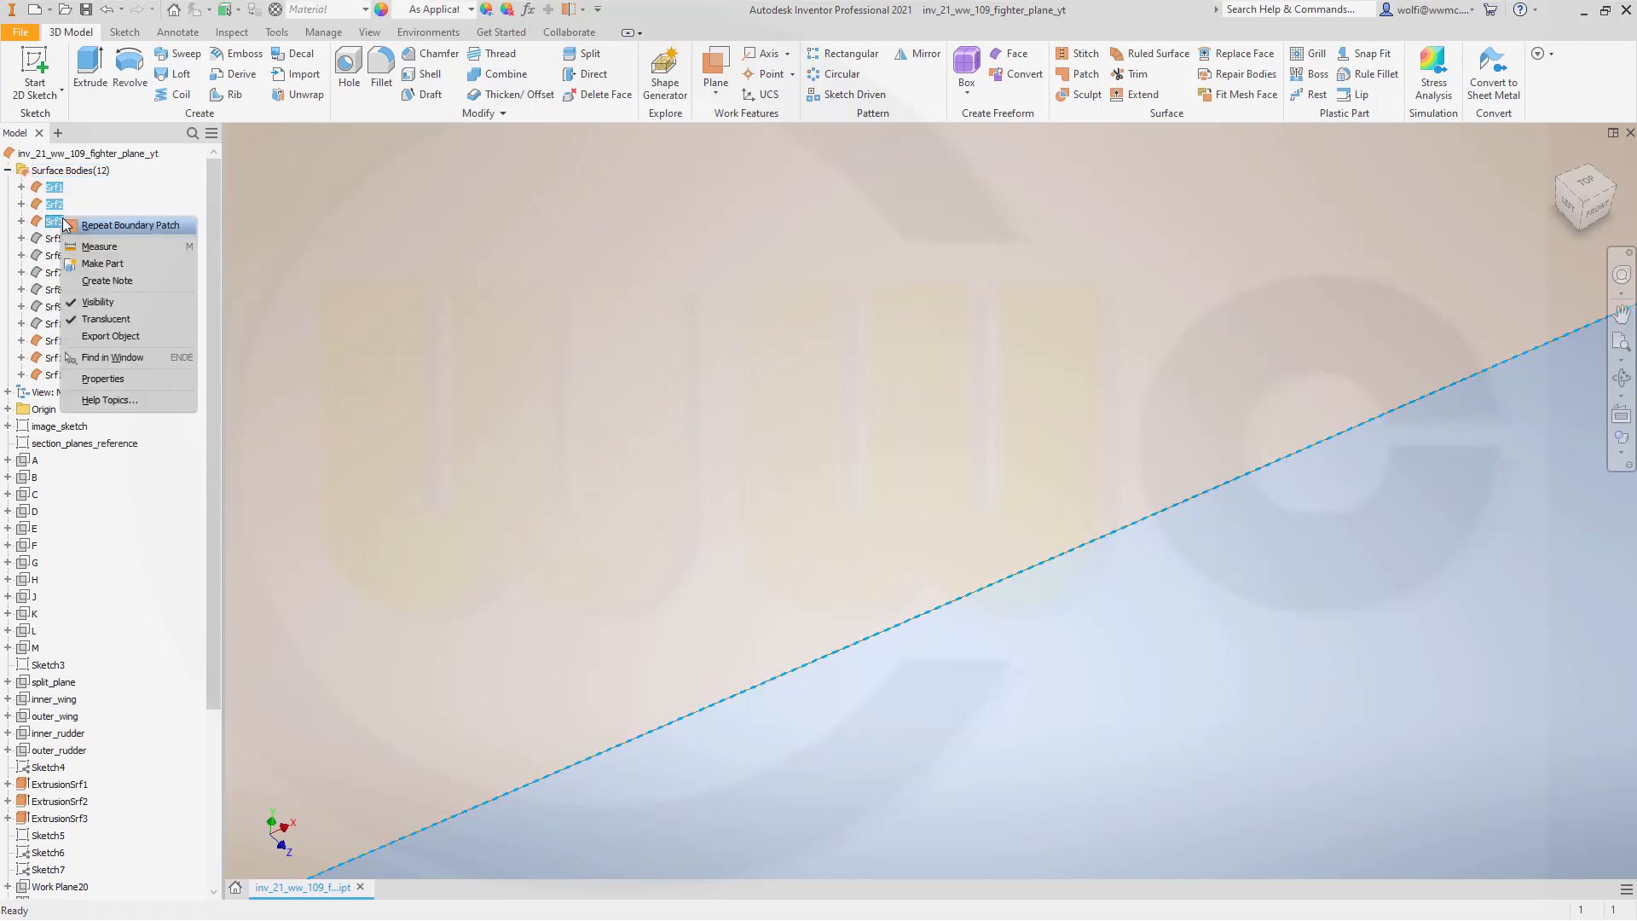
{"action": "left_click", "coordinate": [98, 301]}
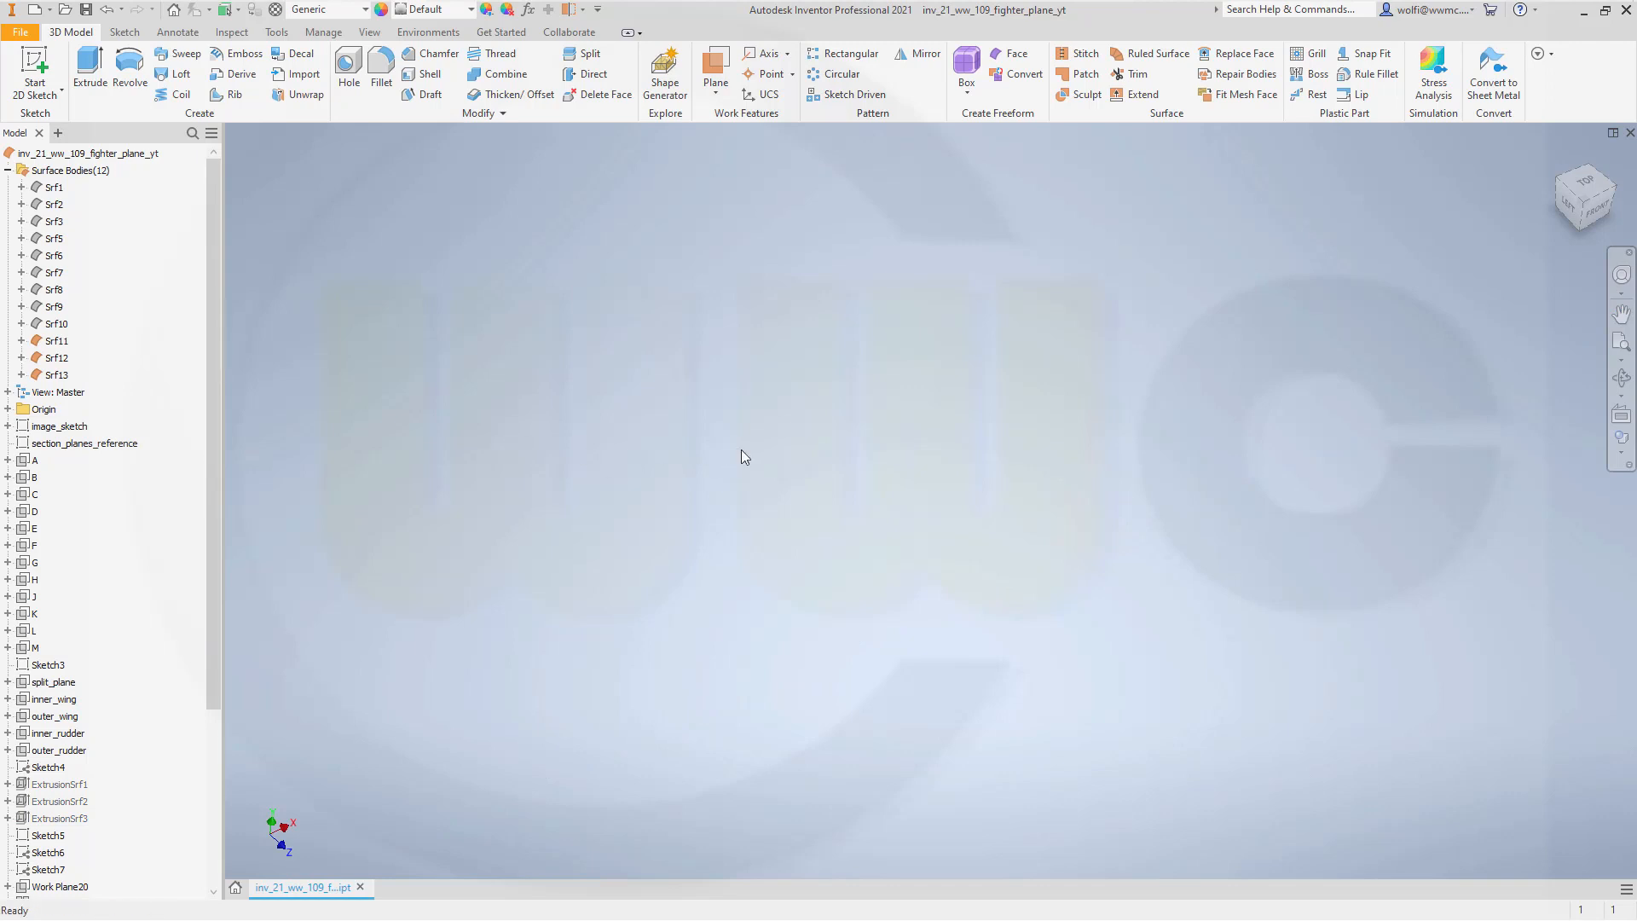
Turn off translucency for the blade tip's upper boundary patch body, Srf13.
{"action": "scroll", "coordinate": [740, 449], "scroll_direction": "up", "scroll_amount": 5}
{"action": "scroll", "coordinate": [762, 395], "scroll_direction": "down", "scroll_amount": 5}
{"action": "scroll", "coordinate": [815, 412], "scroll_direction": "down", "scroll_amount": 5}
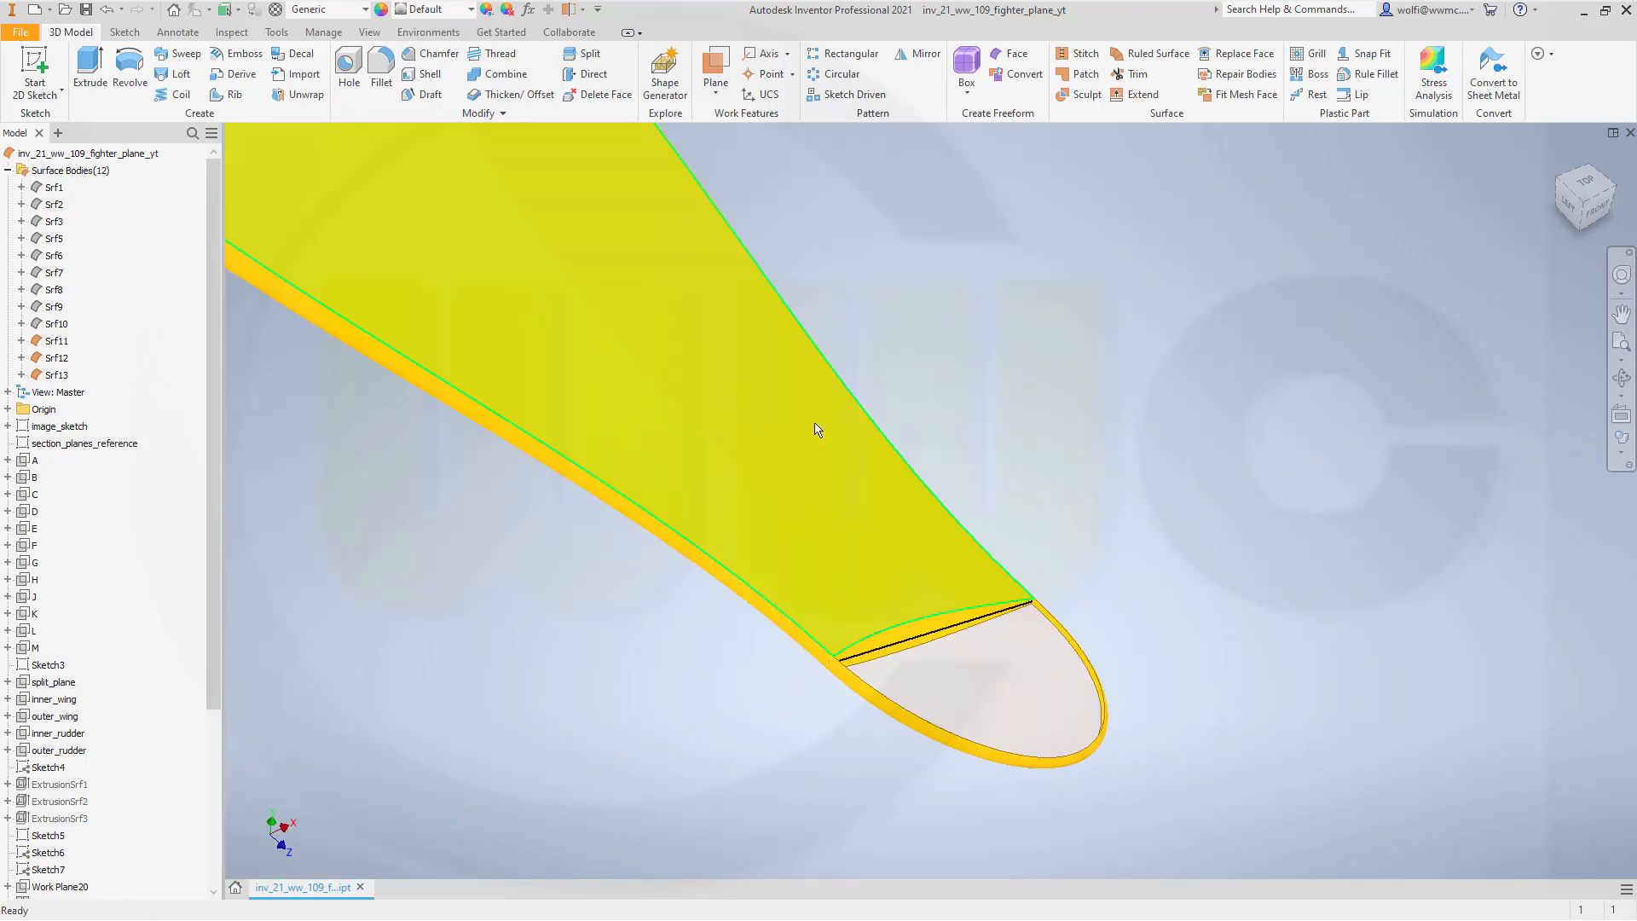
{"action": "scroll", "coordinate": [811, 441], "scroll_direction": "up", "scroll_amount": 2}
{"action": "mouse_move", "coordinate": [676, 482]}
{"action": "middle_mouse_down", "text": "shift"}
{"action": "mouse_move", "coordinate": [685, 463]}
{"action": "mouse_move", "coordinate": [699, 474]}
{"action": "middle_mouse_up", "text": "shift"}
{"action": "middle_click_drag", "start_coordinate": [885, 457], "coordinate": [1029, 517]}
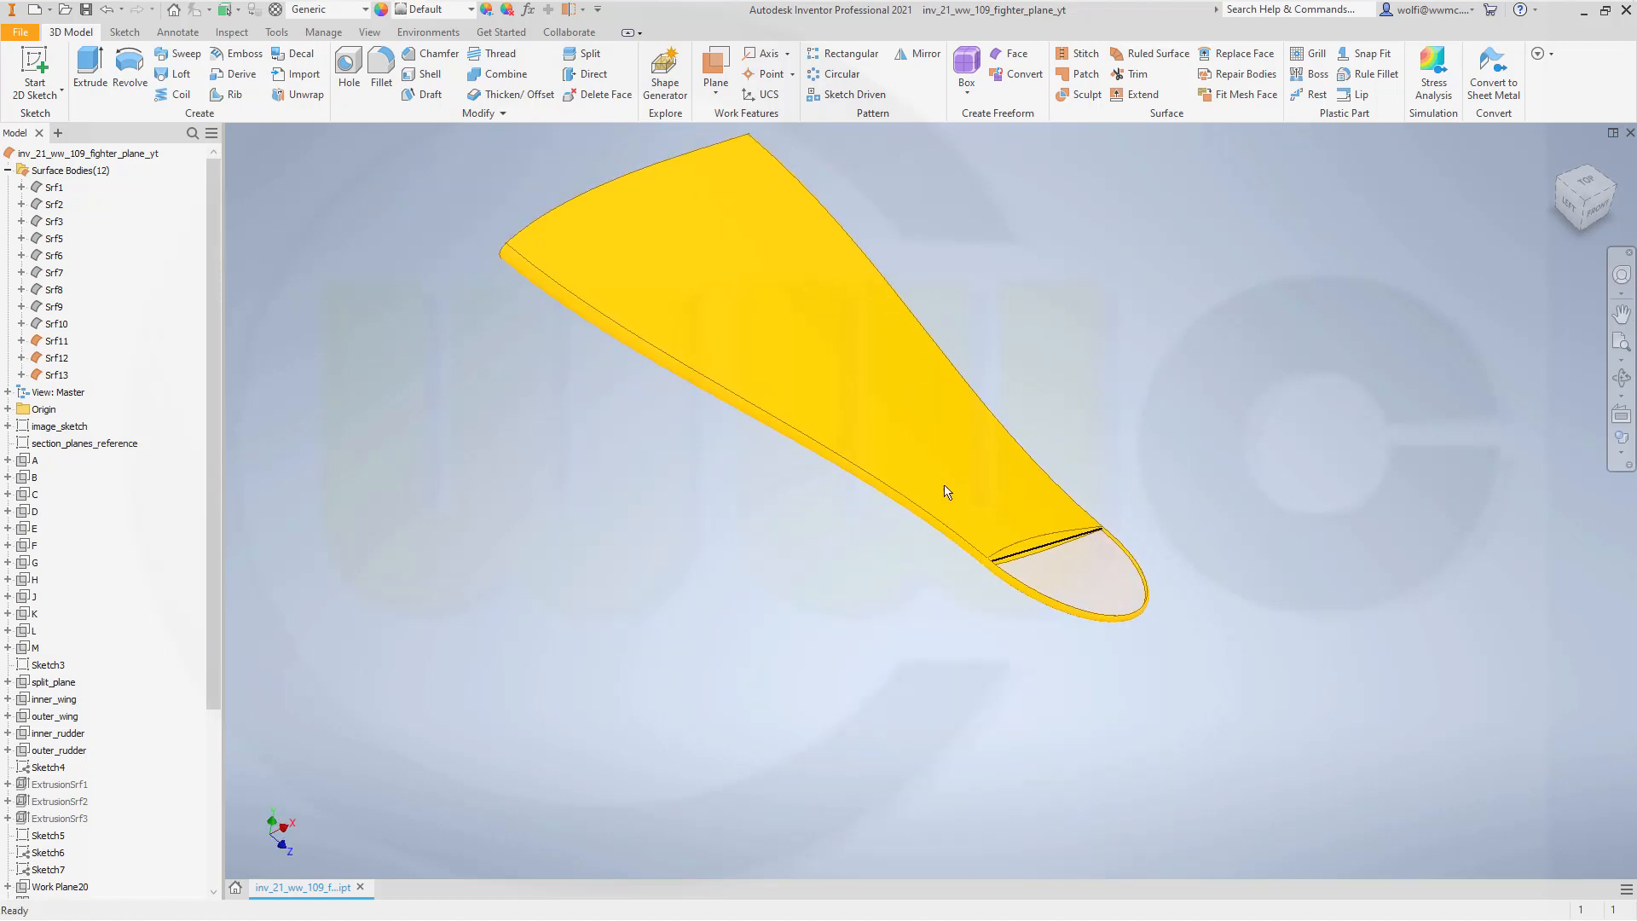
{"action": "middle_click_drag", "start_coordinate": [901, 485], "coordinate": [1099, 562], "text": "shift"}
{"action": "scroll", "coordinate": [793, 537], "scroll_direction": "up", "scroll_amount": 2}
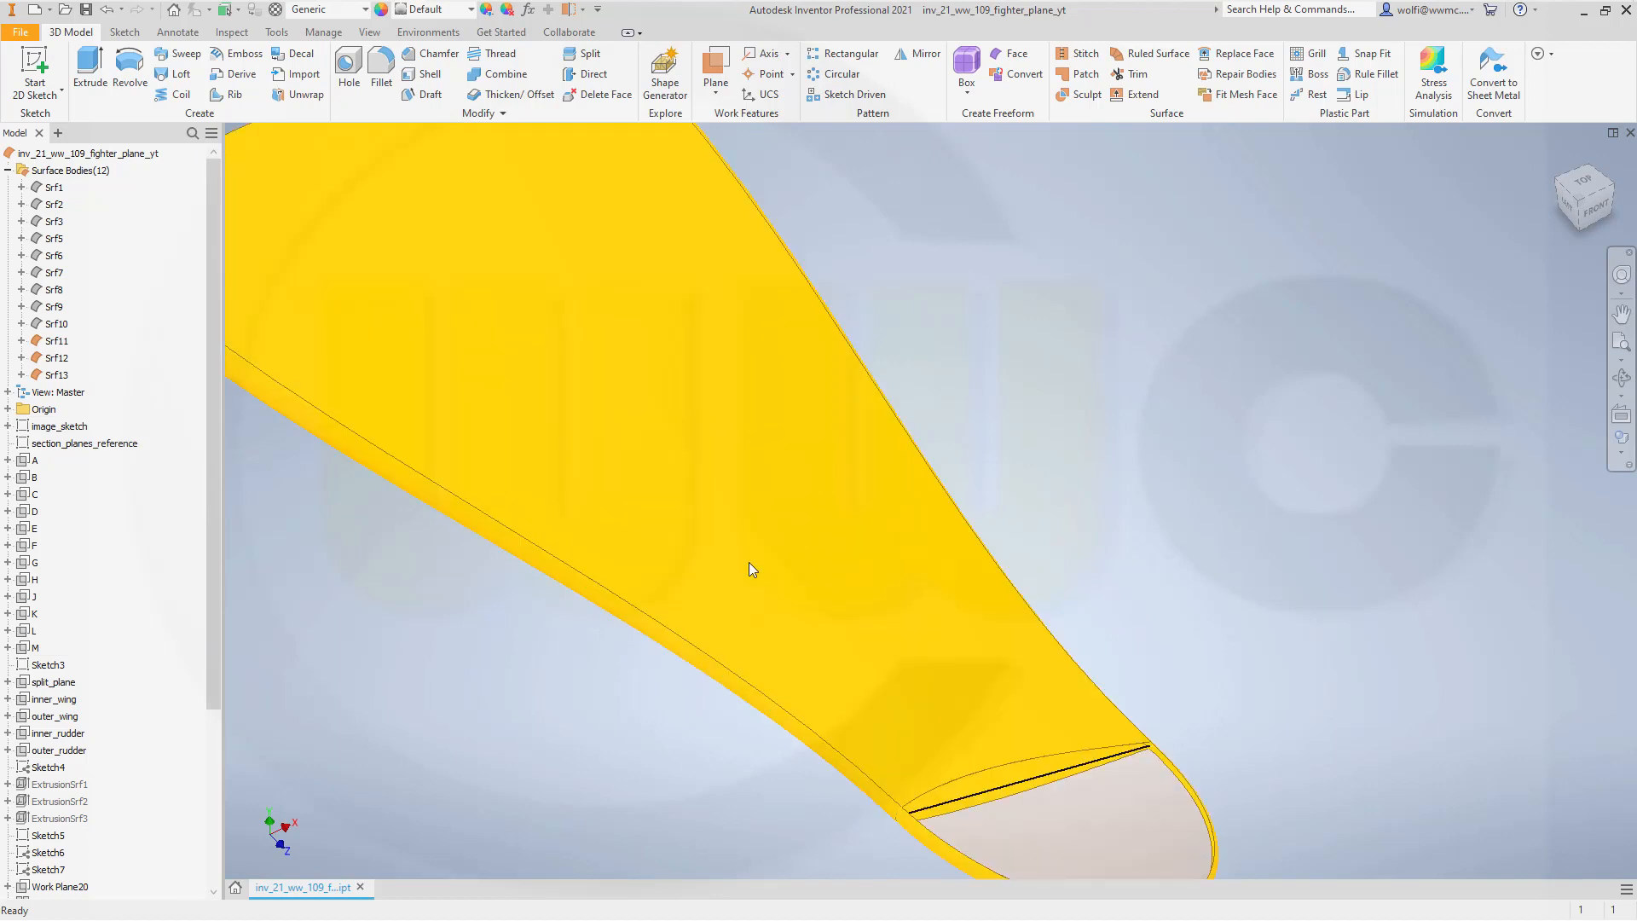
{"action": "scroll", "coordinate": [754, 566], "scroll_direction": "down", "scroll_amount": 4}
{"action": "scroll", "coordinate": [622, 593], "scroll_direction": "down", "scroll_amount": 2}
{"action": "scroll", "coordinate": [648, 595], "scroll_direction": "up", "scroll_amount": 1}
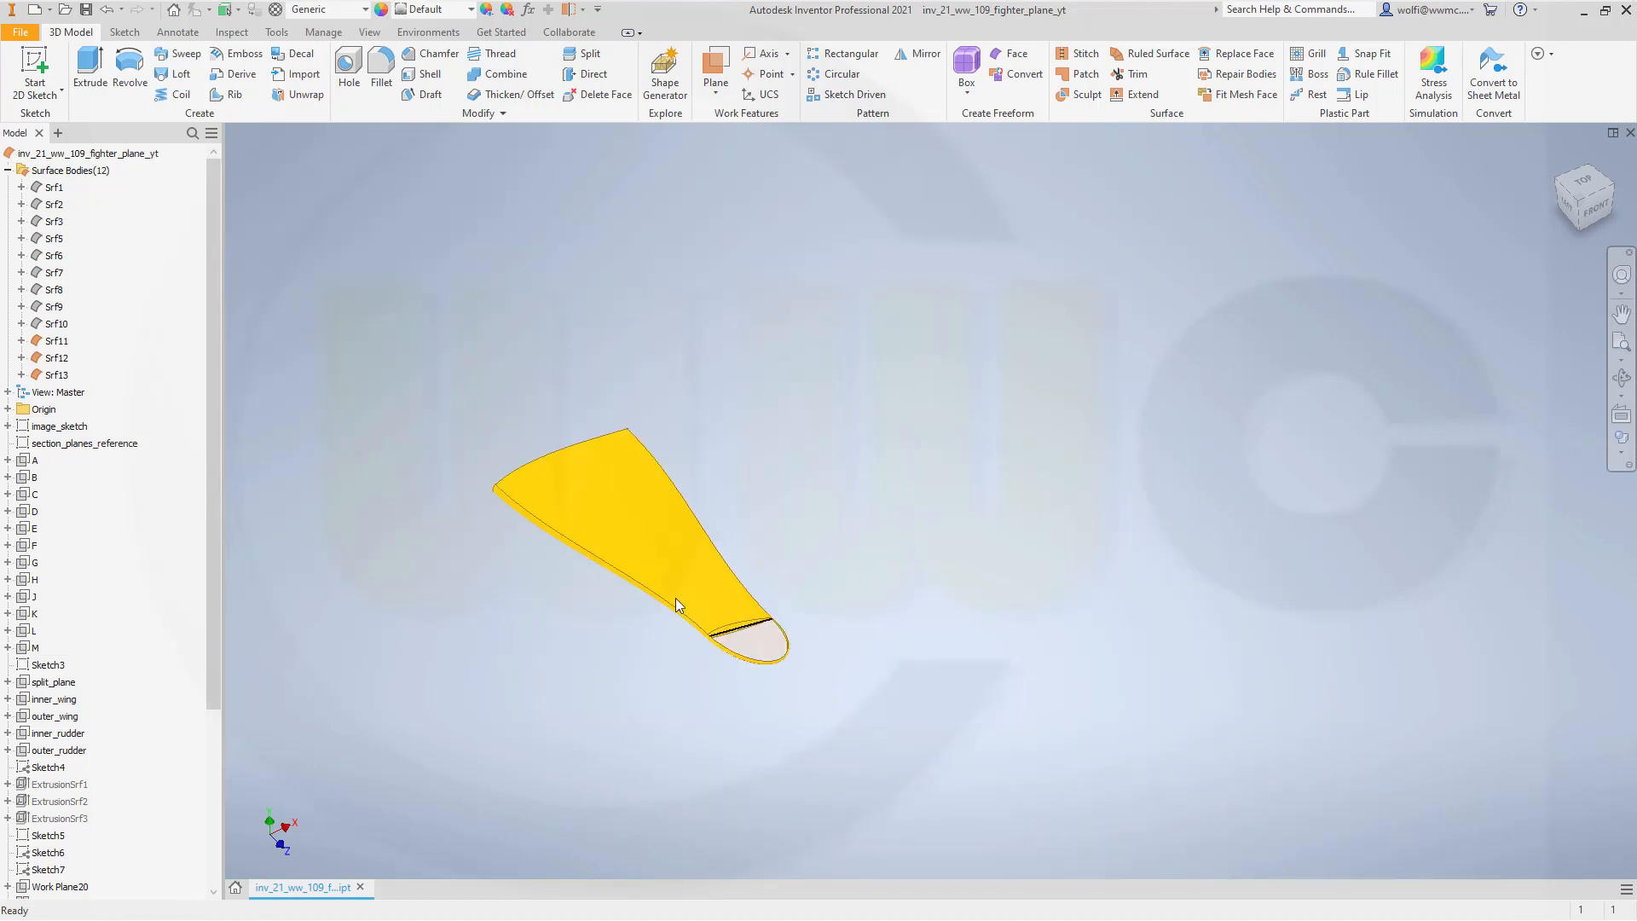
{"action": "left_click", "coordinate": [52, 378]}
{"action": "right_click", "coordinate": [54, 375]}
{"action": "left_click", "coordinate": [119, 476]}
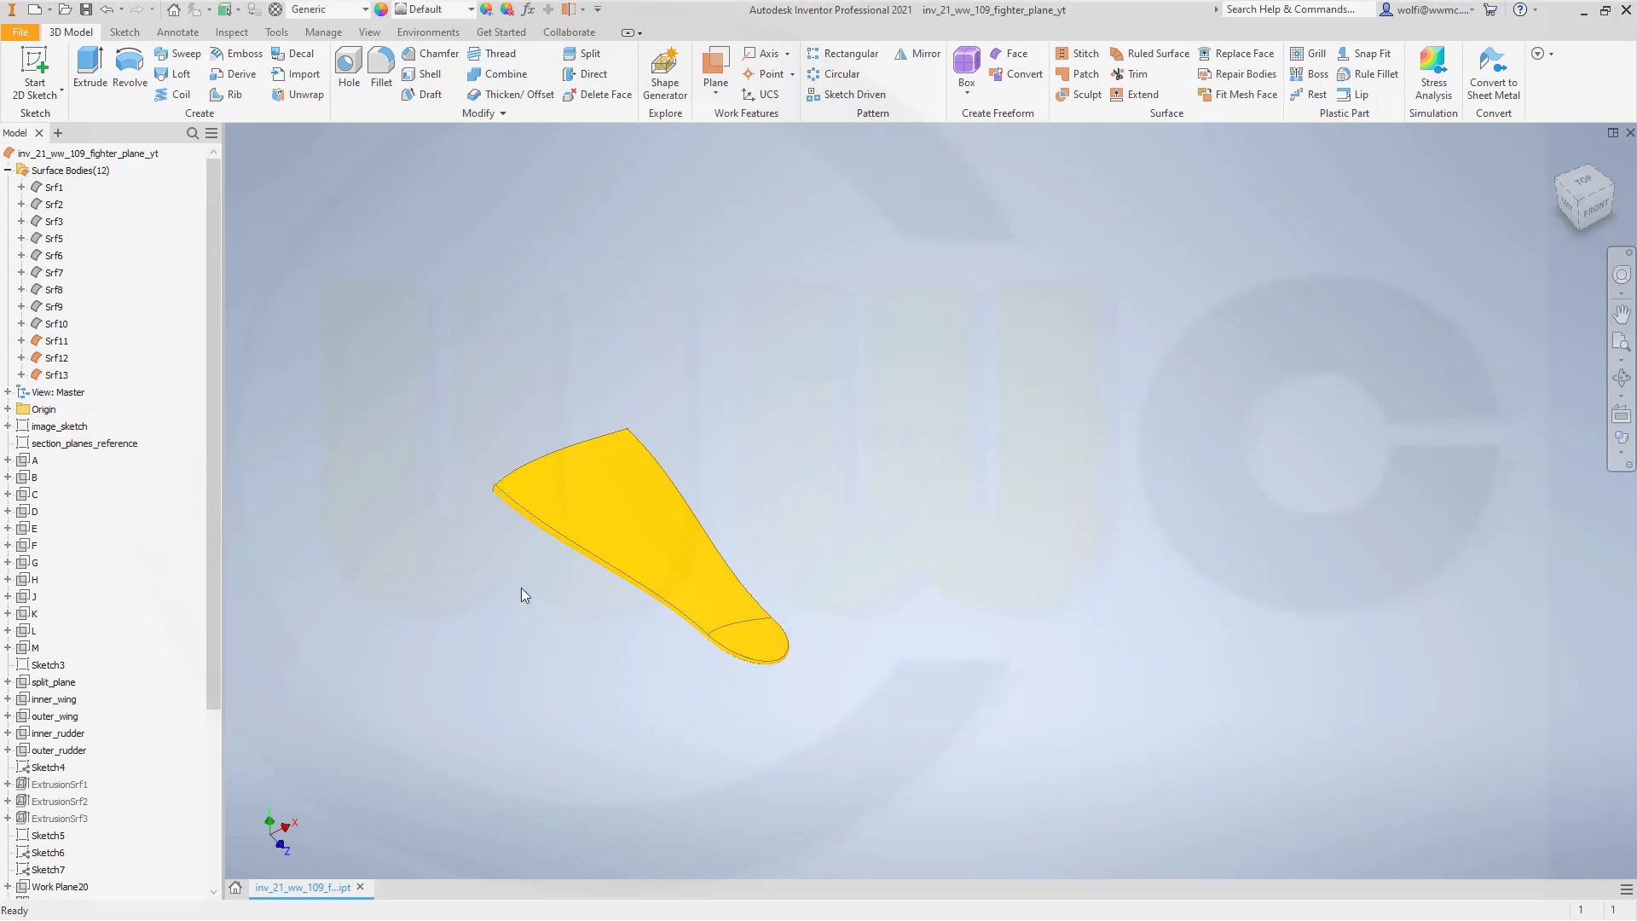
Start a boundary patch on the blade tip's underside, bounded by the small airfoil's lower edge and the tip loft's lower edge.
{"action": "middle_click_drag", "start_coordinate": [468, 504], "coordinate": [570, 451], "text": "shift"}
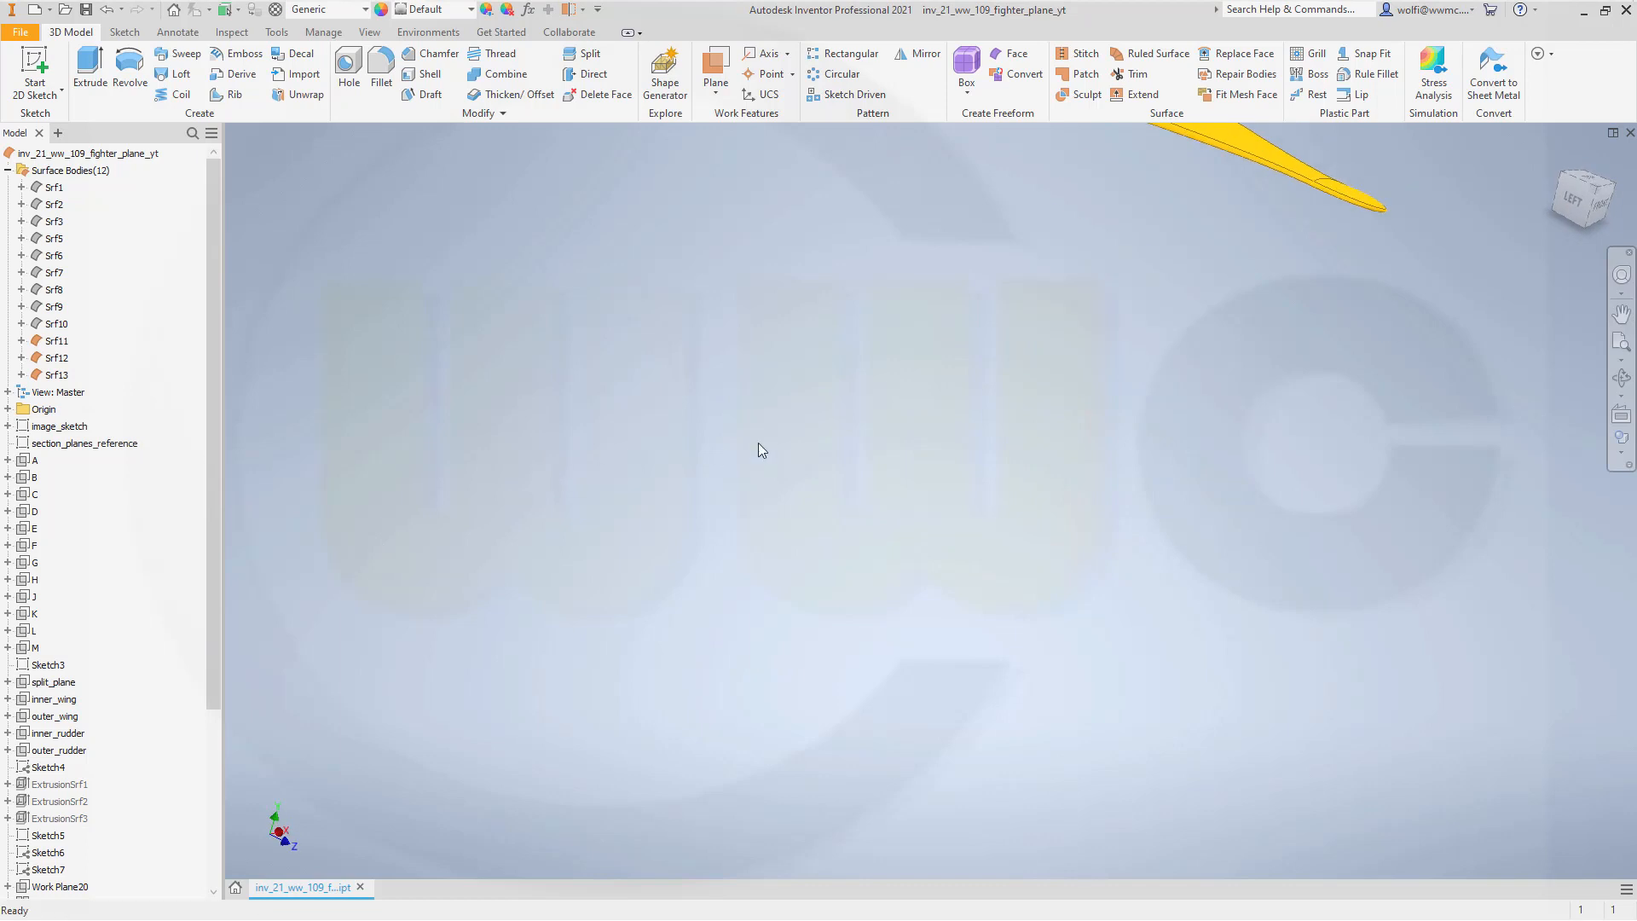
{"action": "middle_click_drag", "start_coordinate": [1092, 275], "coordinate": [615, 629], "text": "shift"}
{"action": "scroll", "coordinate": [810, 510], "scroll_direction": "up", "scroll_amount": 5}
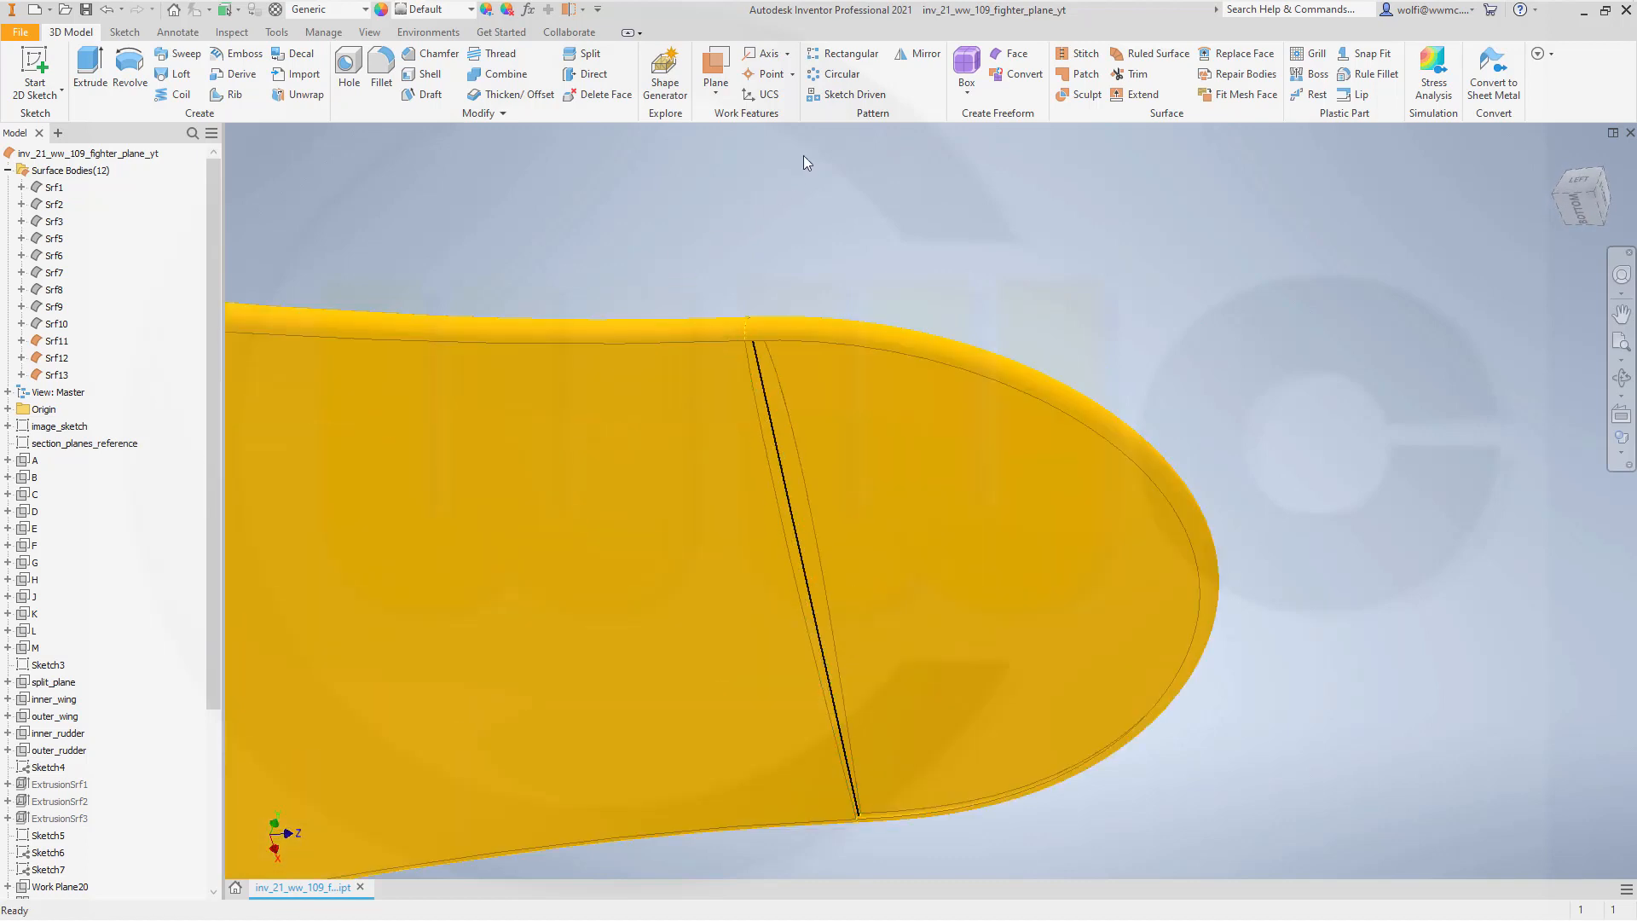
{"action": "left_click", "coordinate": [1079, 74]}
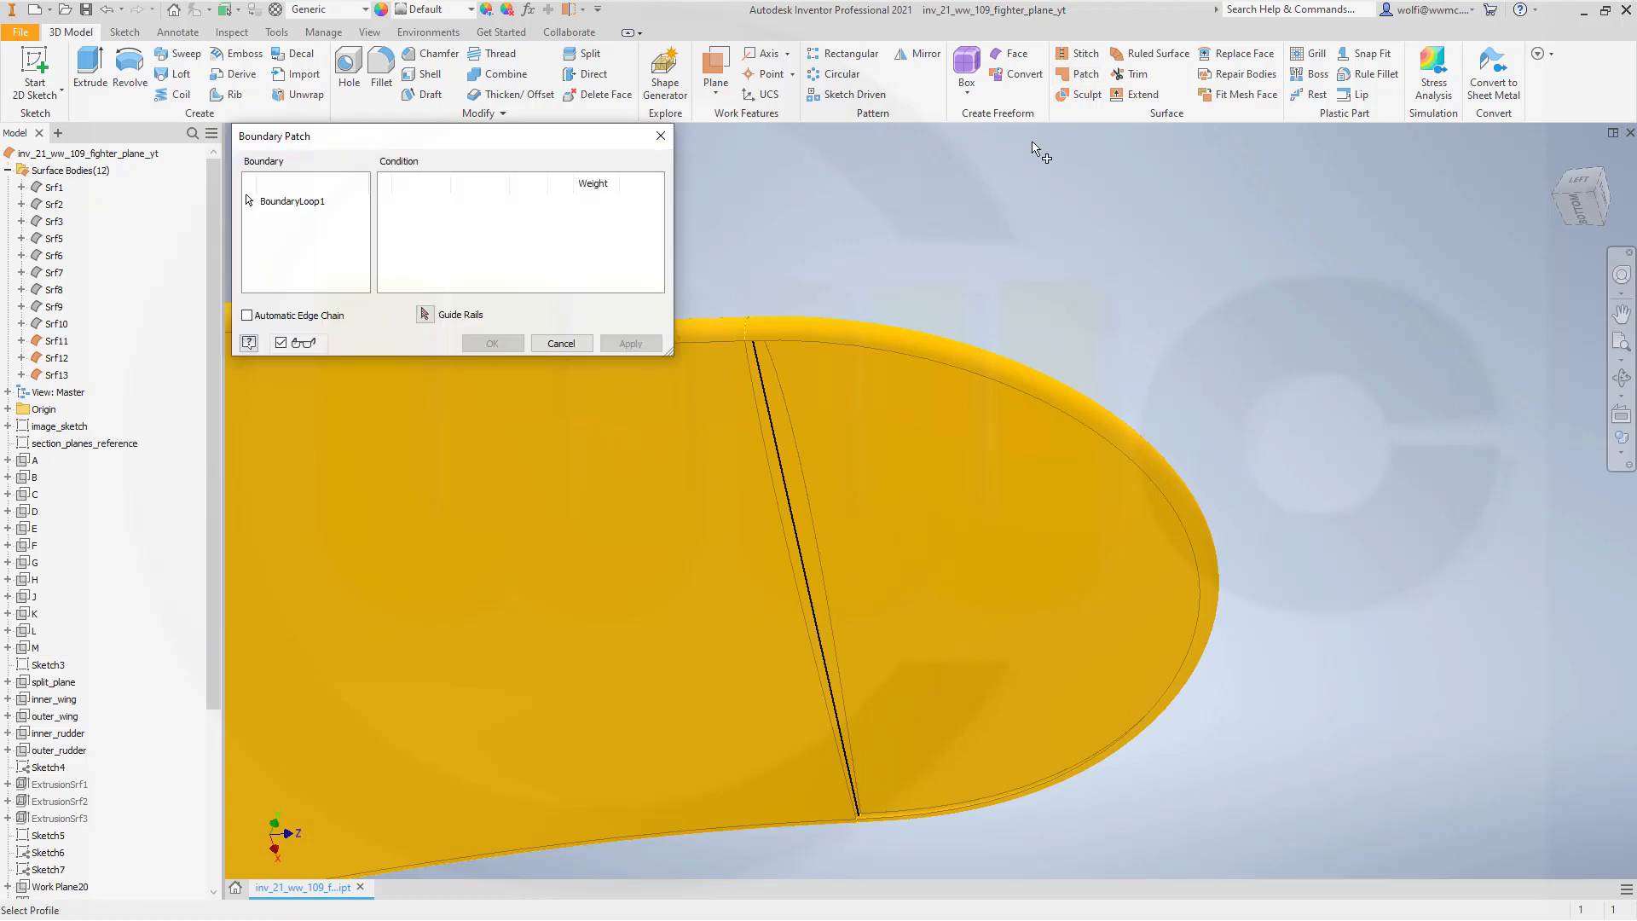
{"action": "left_click", "coordinate": [766, 450]}
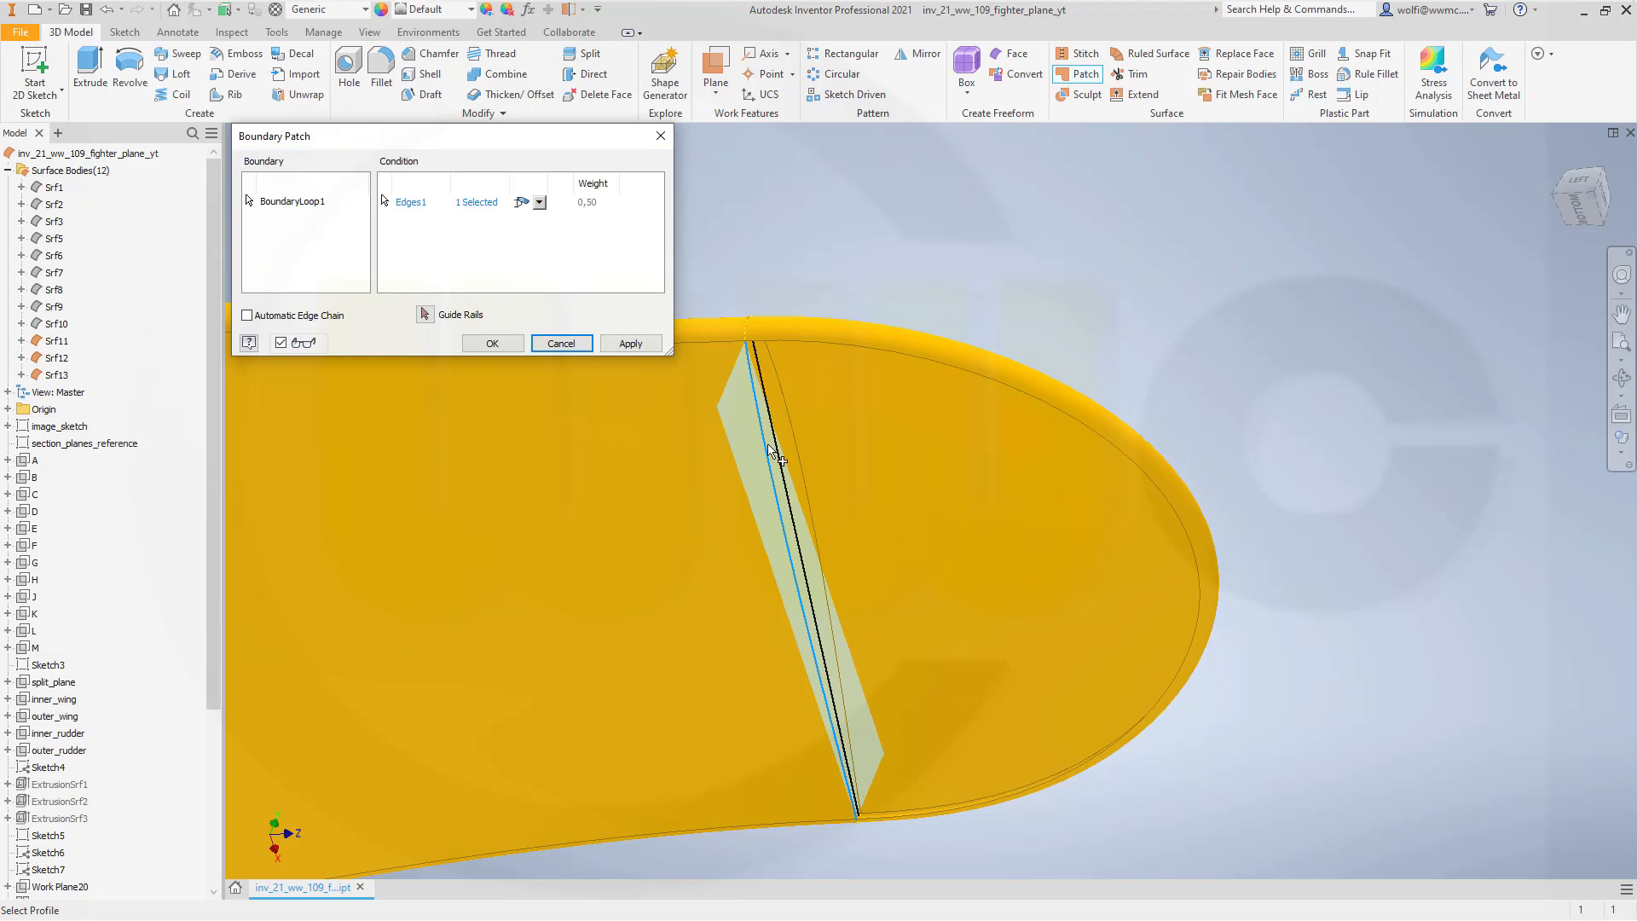
{"action": "left_click", "coordinate": [840, 345]}
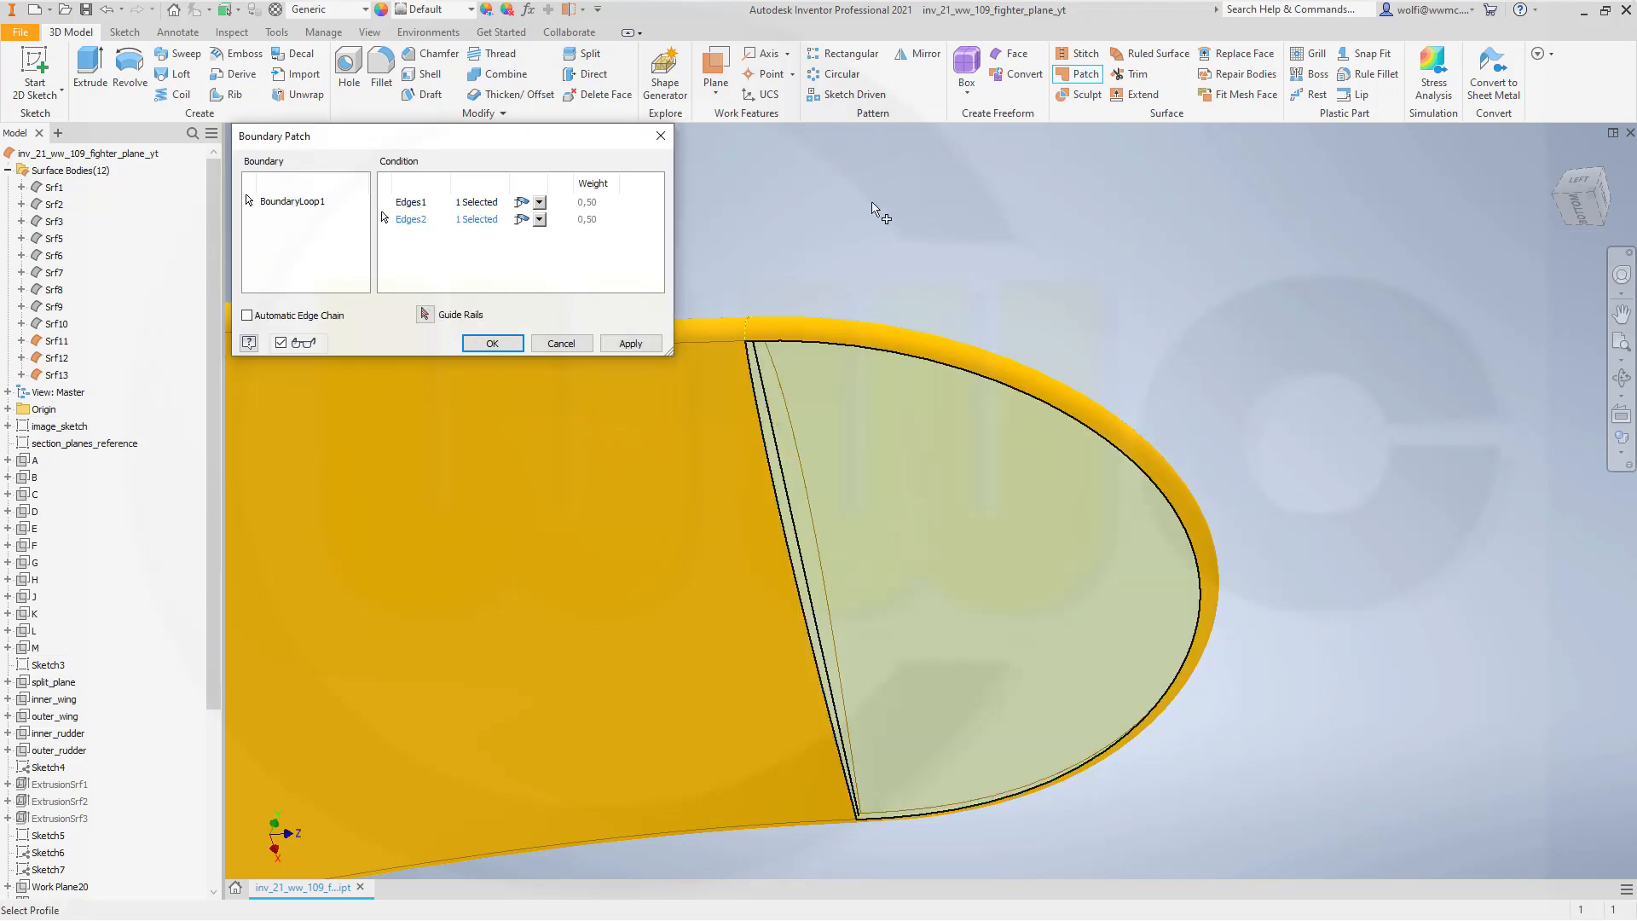
Set both lower boundary edges to the Tangent Condition with weight 0.50 and create the patch over the blade tip's underside.
{"action": "left_click", "coordinate": [538, 202]}
{"action": "left_click", "coordinate": [538, 238]}
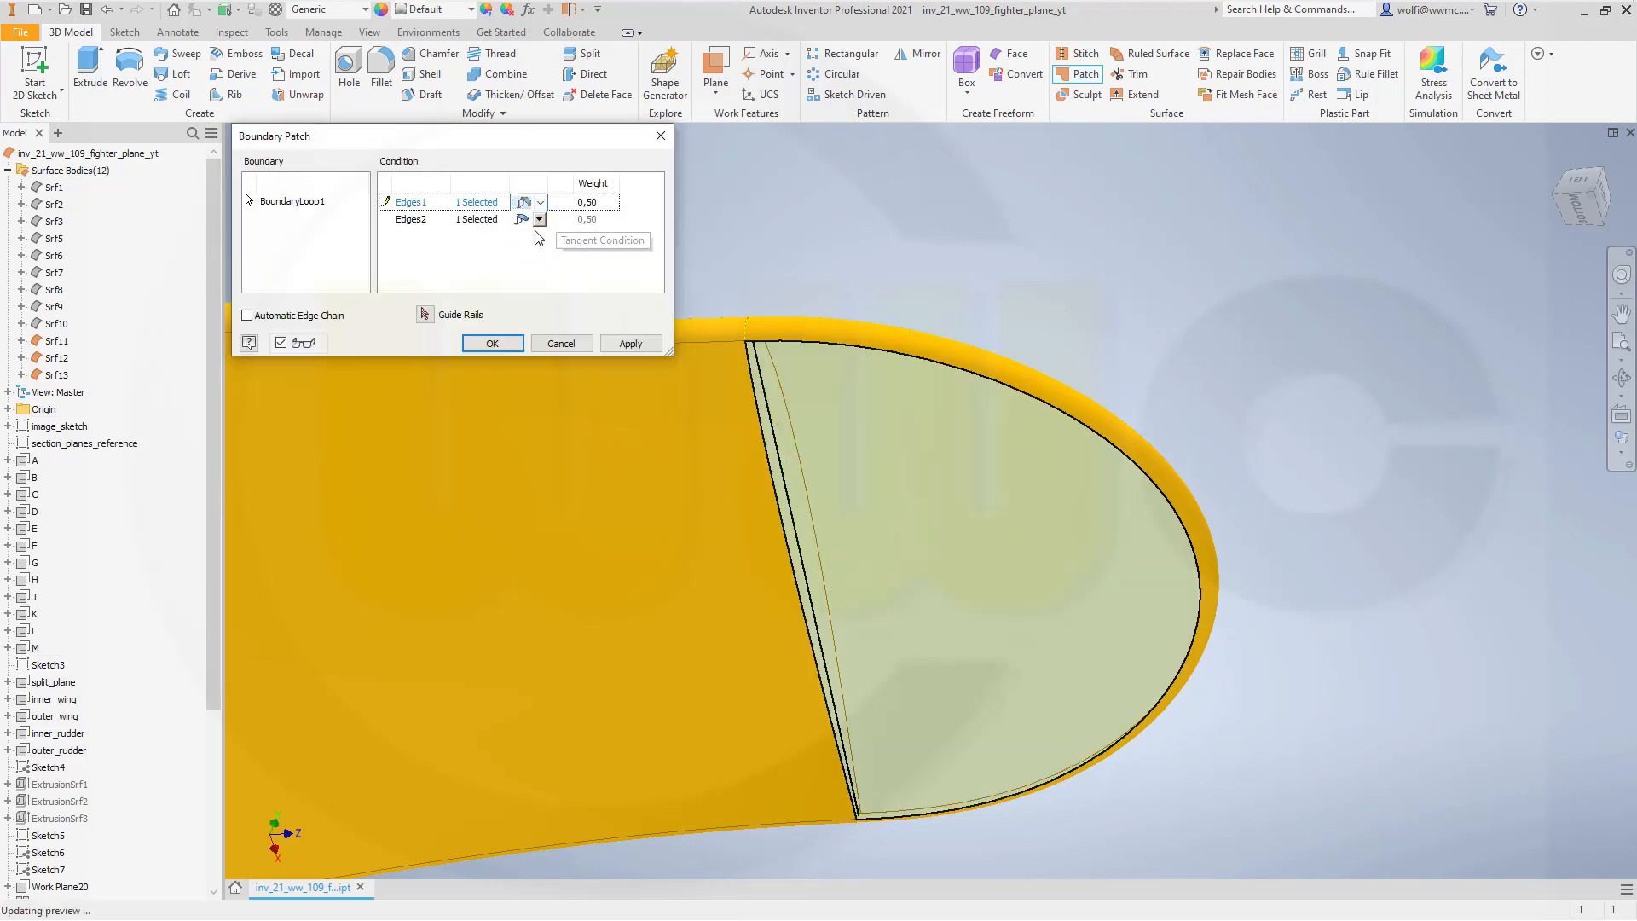
{"action": "left_click", "coordinate": [539, 219]}
{"action": "left_click", "coordinate": [525, 255]}
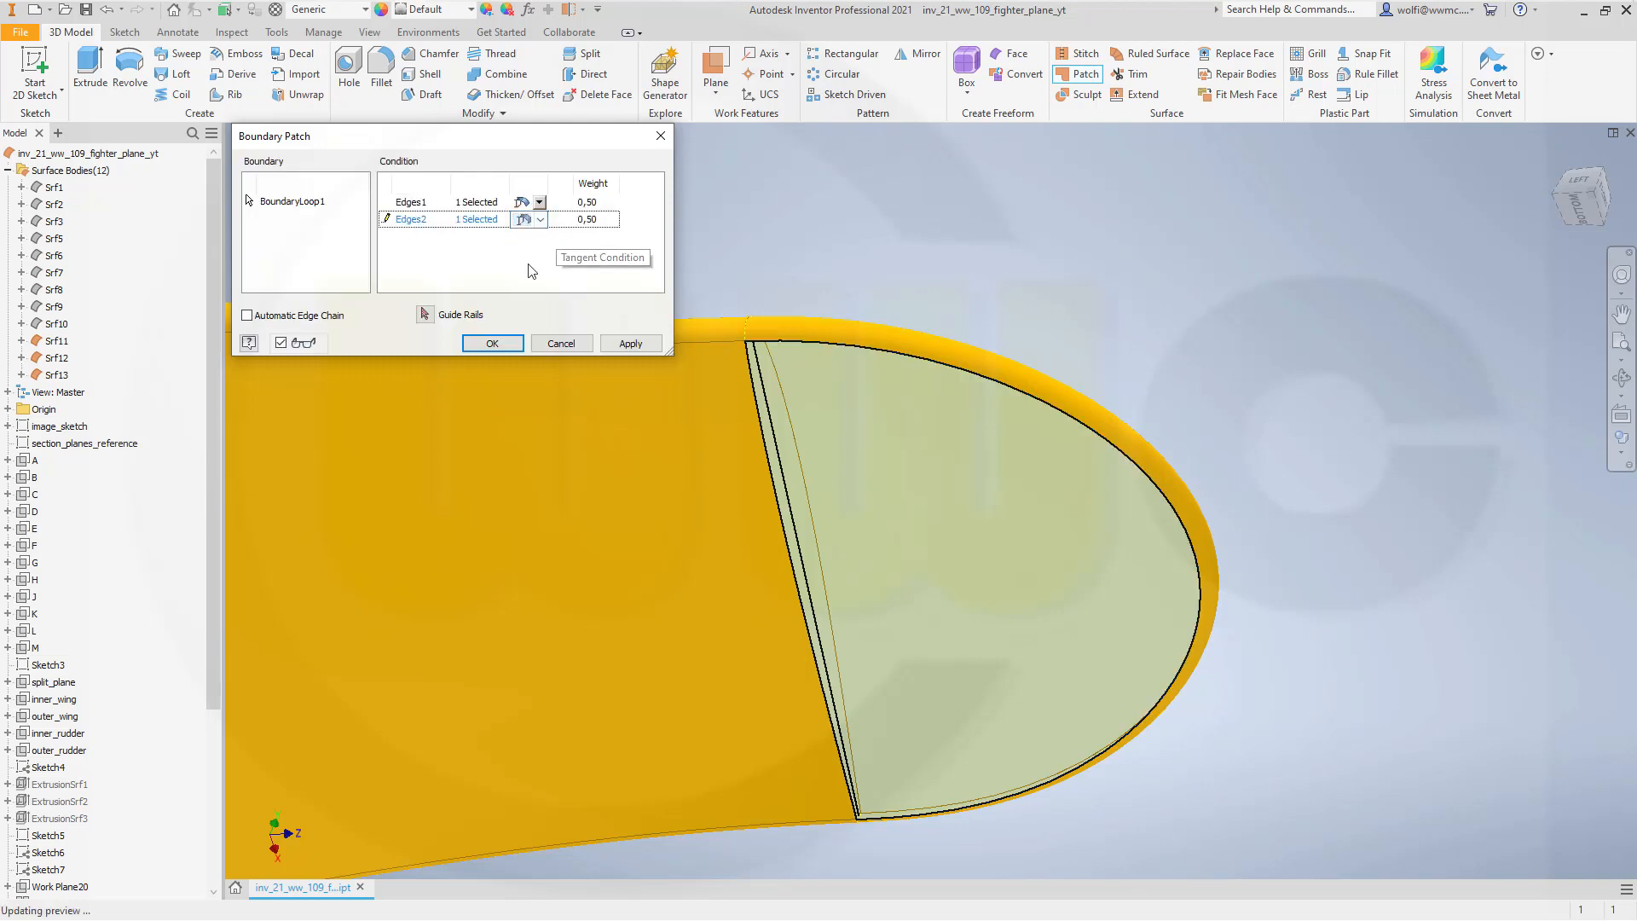
{"action": "left_click", "coordinate": [489, 342]}
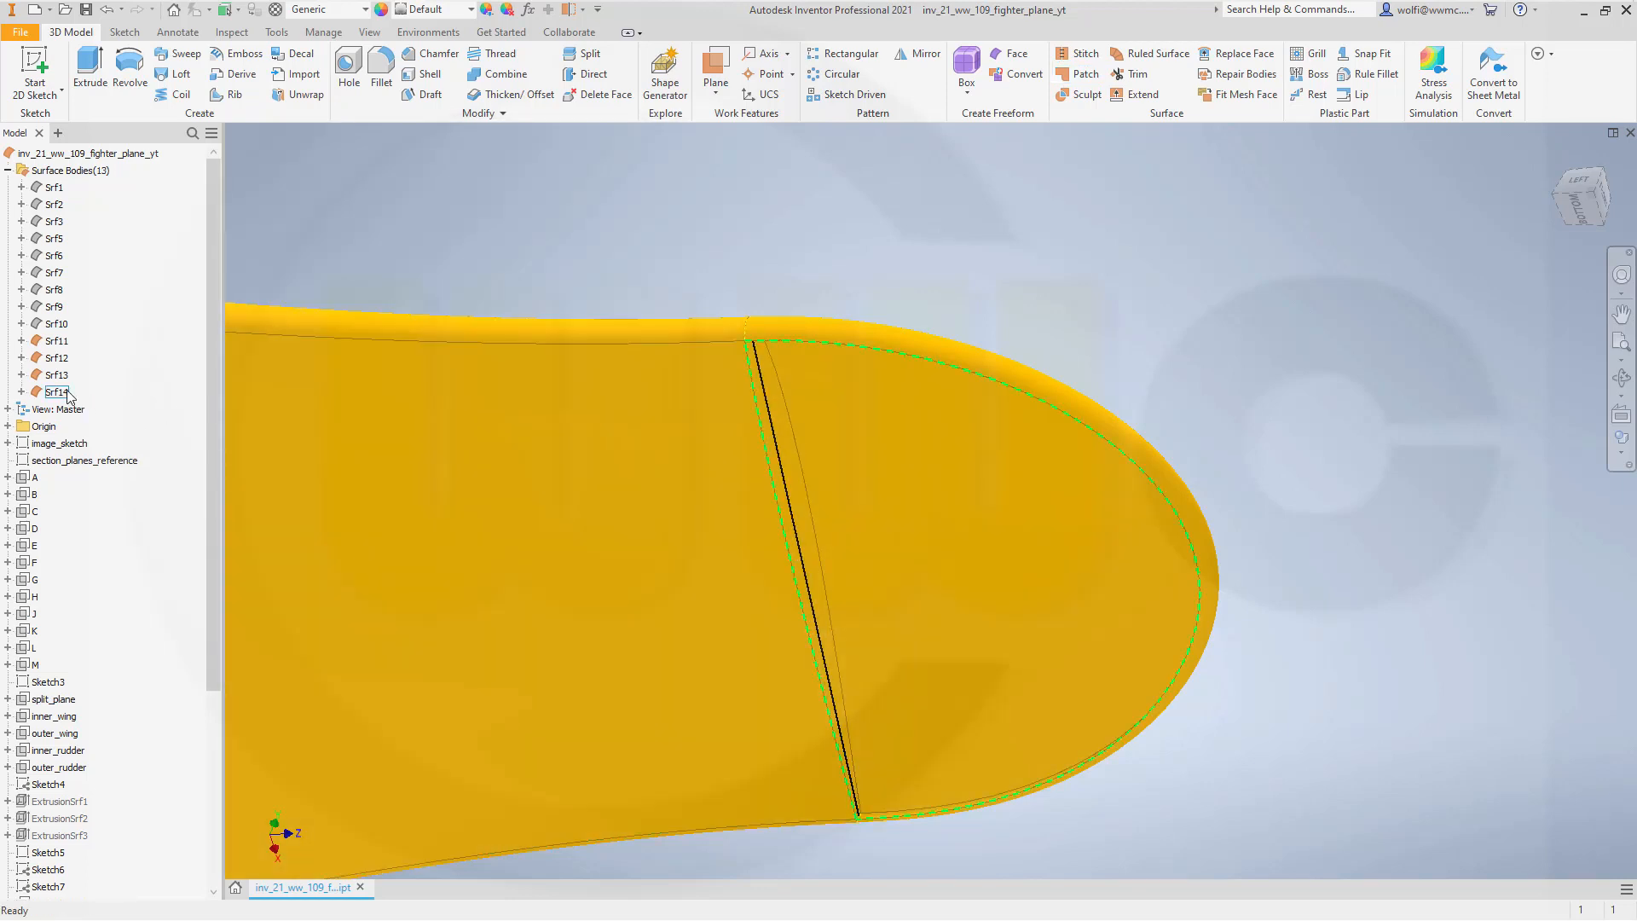
Turn off translucency for the new underside patch body, Srf14.
{"action": "right_click", "coordinate": [50, 392]}
{"action": "left_click", "coordinate": [114, 486]}
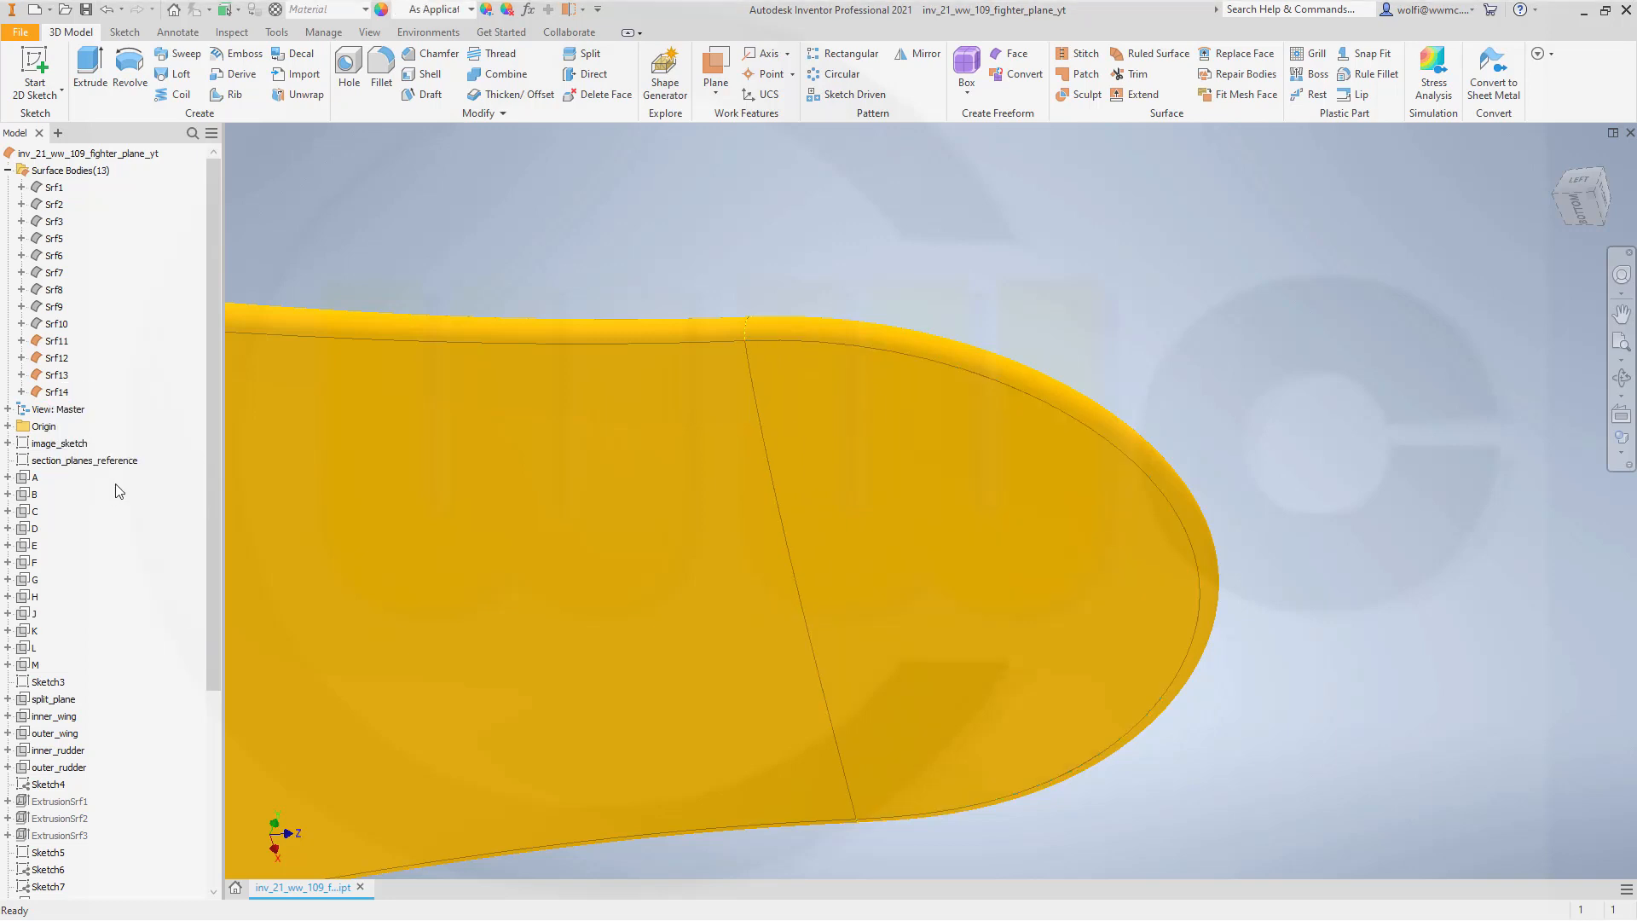
Examine the underside and edges of the propeller blade, including the transition to the patched tip.
{"action": "scroll", "coordinate": [529, 320], "scroll_direction": "down", "scroll_amount": 3}
{"action": "middle_click_drag", "start_coordinate": [395, 412], "coordinate": [366, 361], "text": "shift"}
{"action": "middle_click_drag", "start_coordinate": [673, 578], "coordinate": [780, 278]}
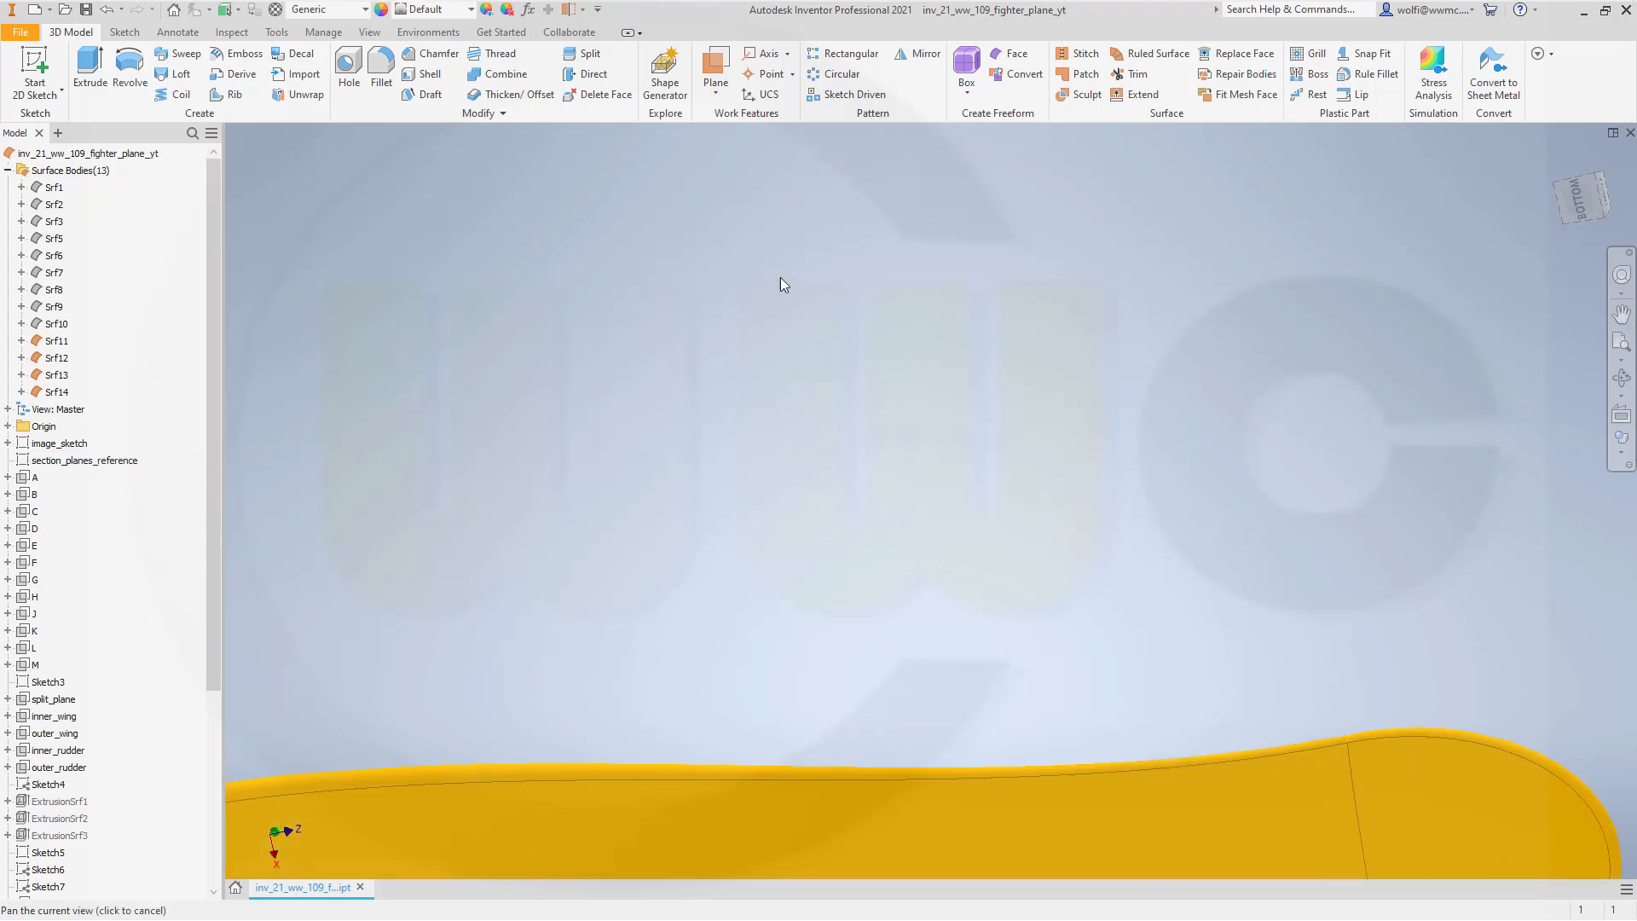
{"action": "middle_click_drag", "start_coordinate": [625, 537], "coordinate": [514, 157]}
{"action": "middle_click_drag", "start_coordinate": [587, 398], "coordinate": [665, 204], "text": "shift"}
{"action": "middle_click_drag", "start_coordinate": [732, 519], "coordinate": [611, 348]}
{"action": "middle_click_drag", "start_coordinate": [636, 436], "coordinate": [991, 154], "text": "shift"}
{"action": "scroll", "coordinate": [938, 162], "scroll_direction": "down", "scroll_amount": 3}
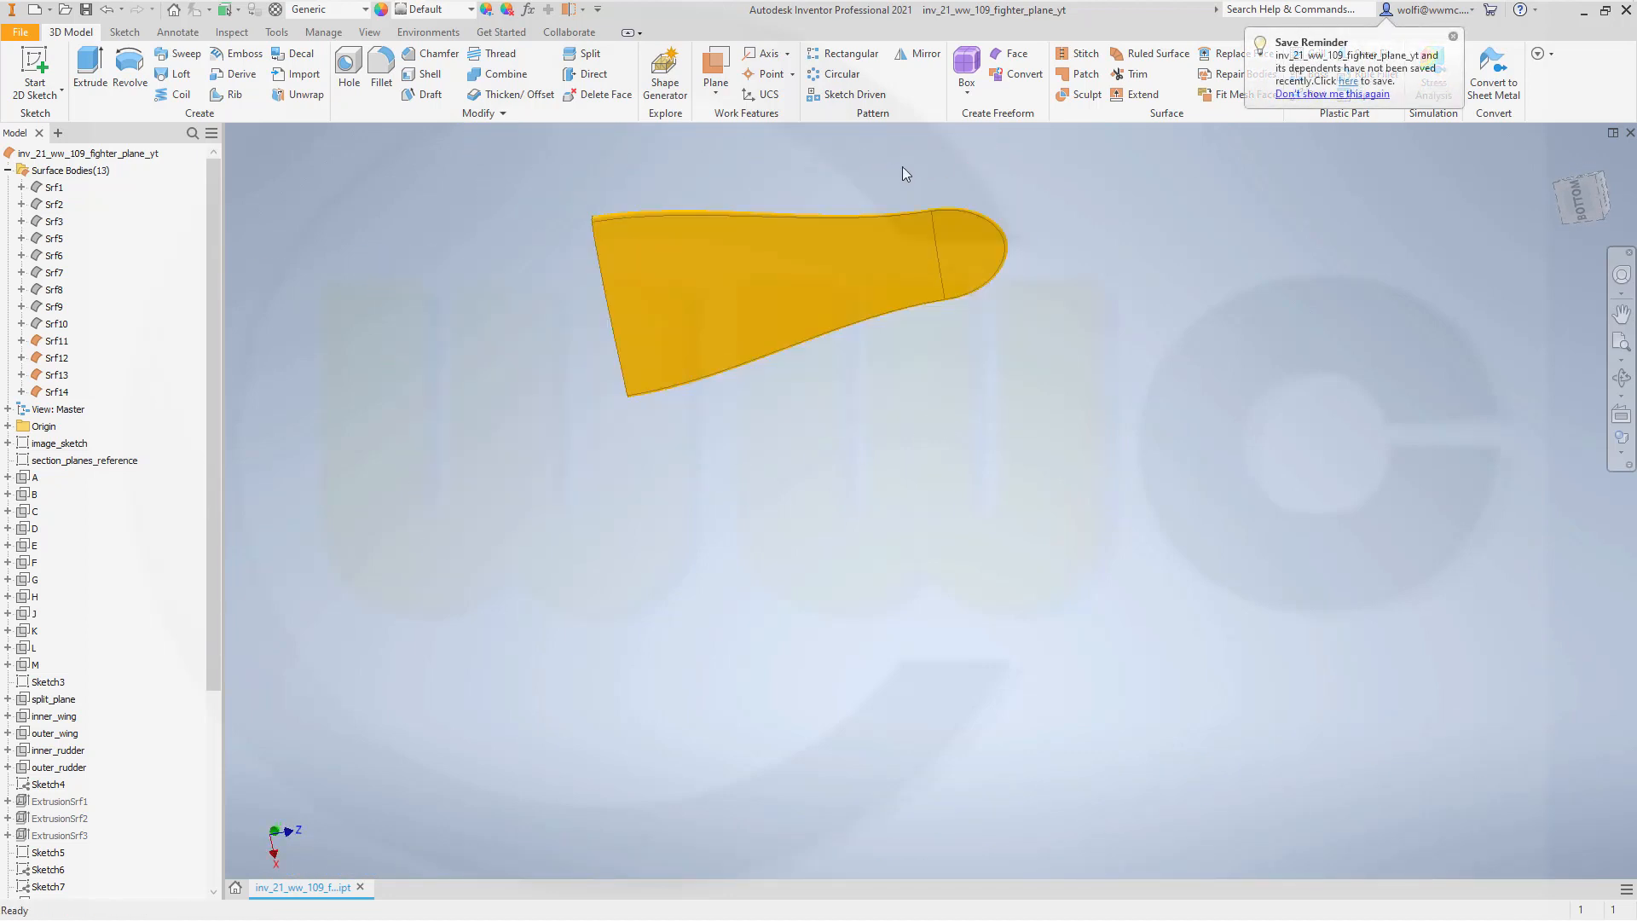
{"action": "scroll", "coordinate": [878, 179], "scroll_direction": "up", "scroll_amount": 2}
{"action": "scroll", "coordinate": [848, 200], "scroll_direction": "down", "scroll_amount": 3}
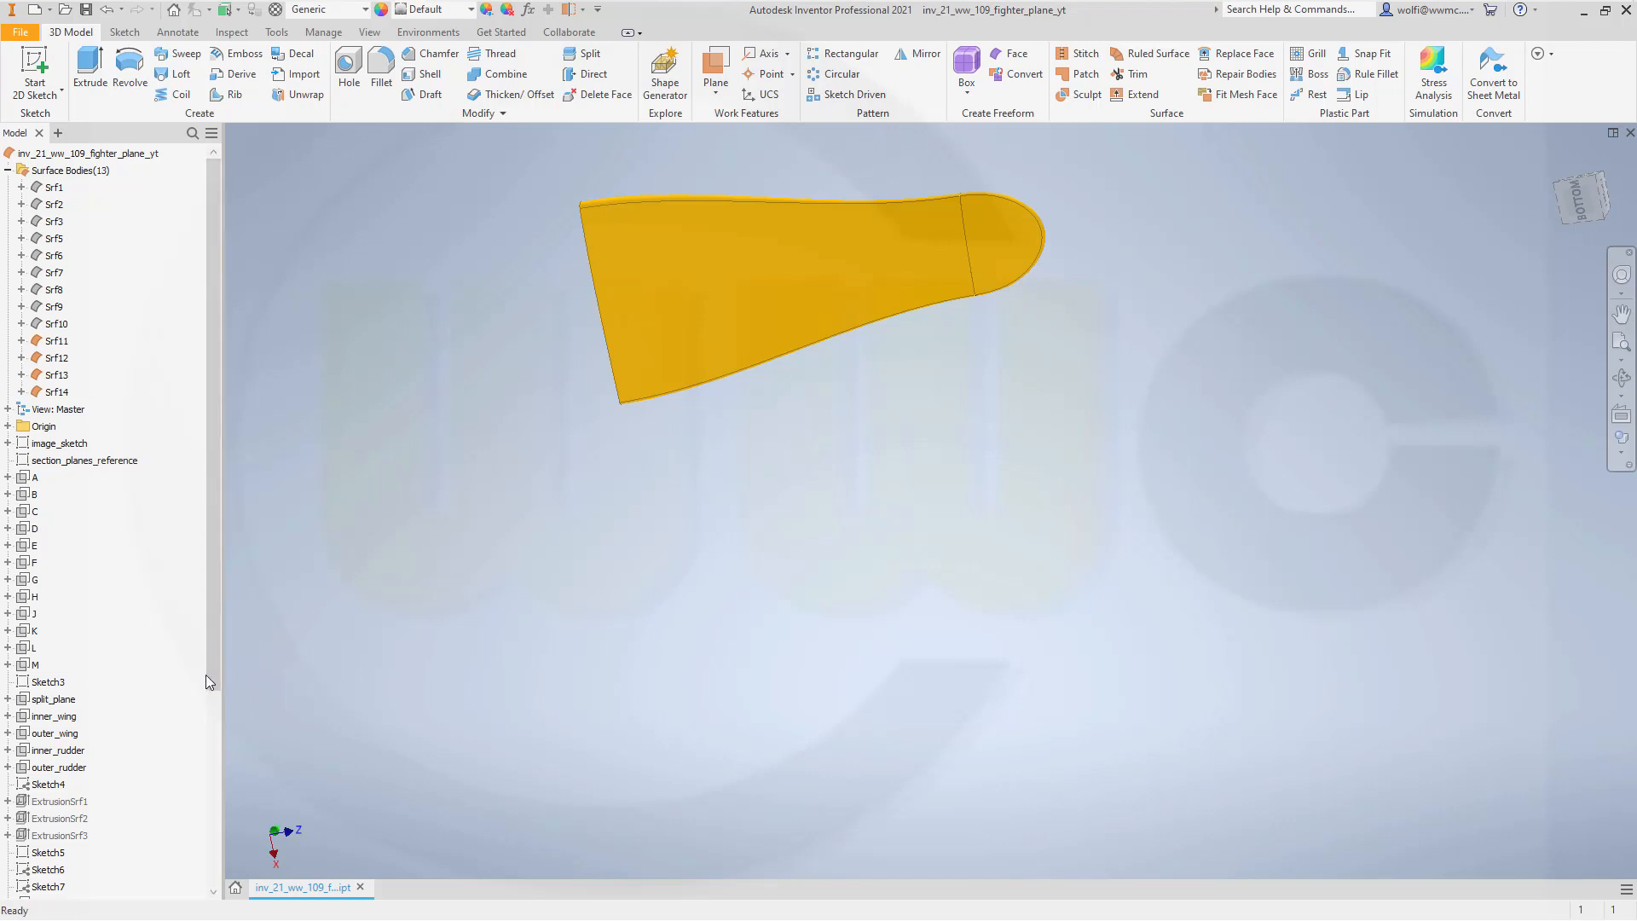
Start defining a new work plane for the propeller blade.
{"action": "left_click_drag", "start_coordinate": [206, 674], "coordinate": [224, 846]}
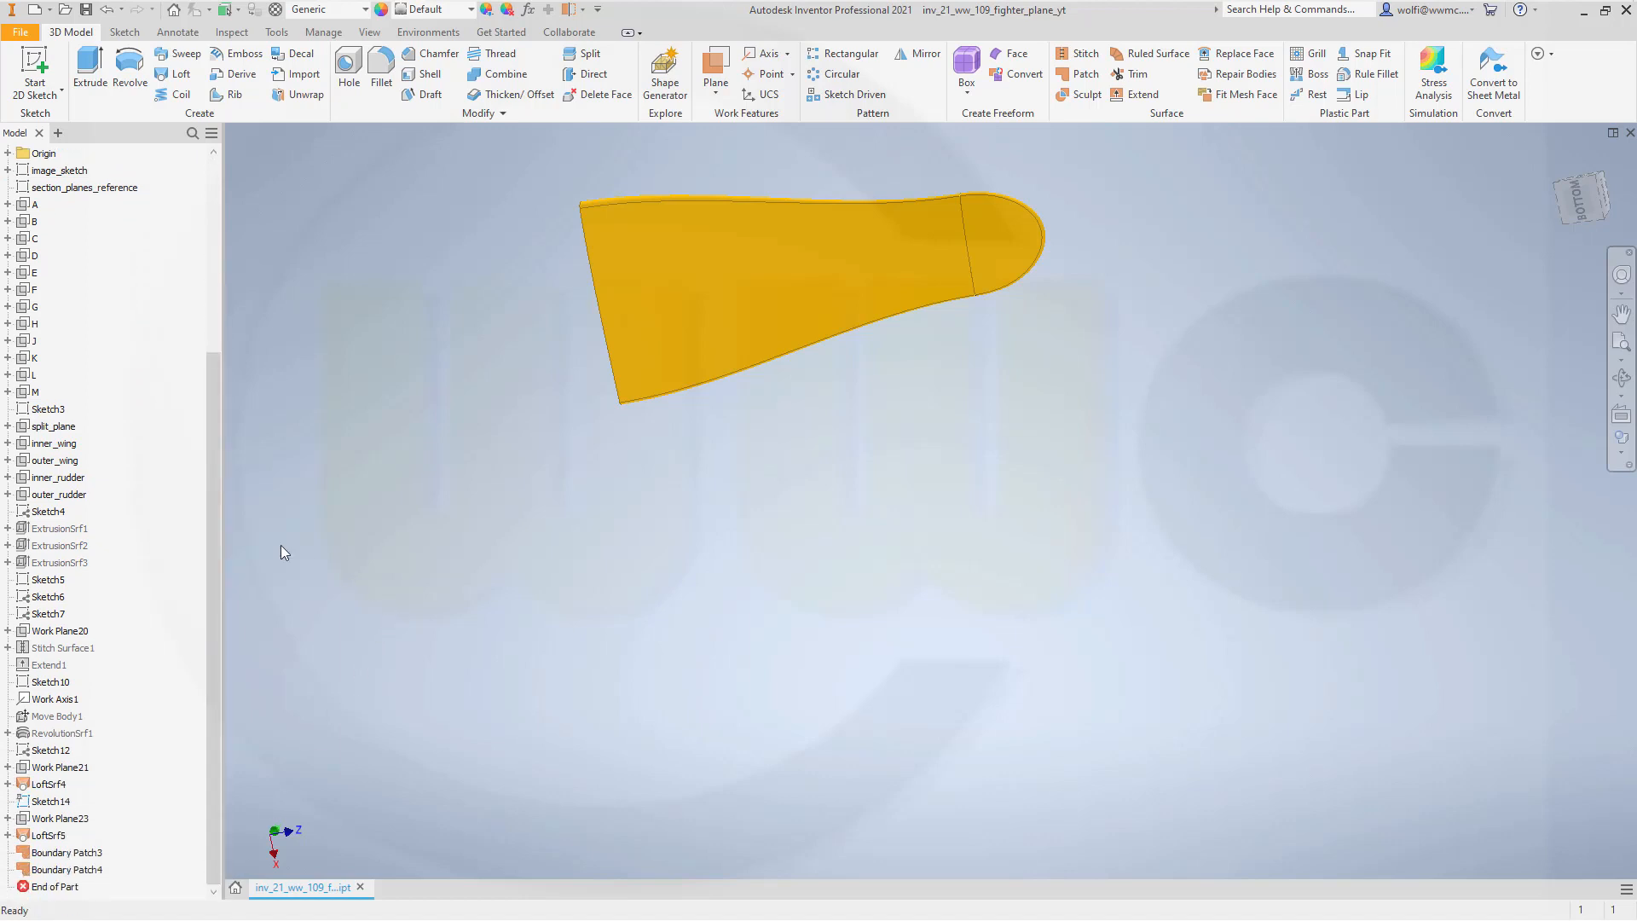
{"action": "left_click_drag", "start_coordinate": [215, 428], "coordinate": [274, 203]}
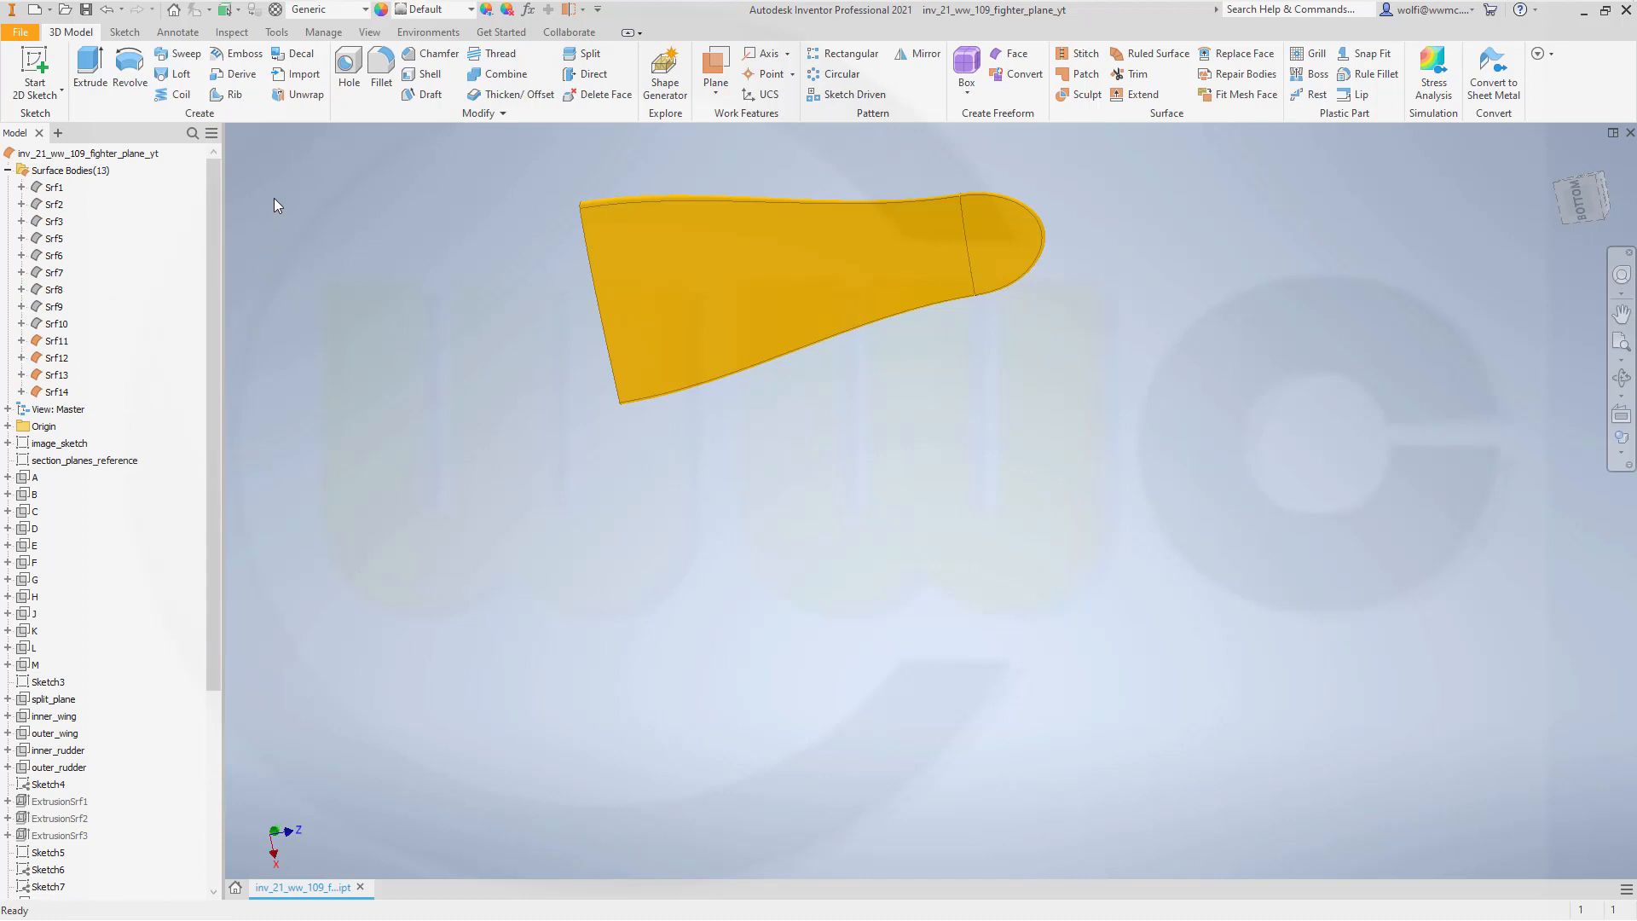
{"action": "left_click", "coordinate": [716, 65]}
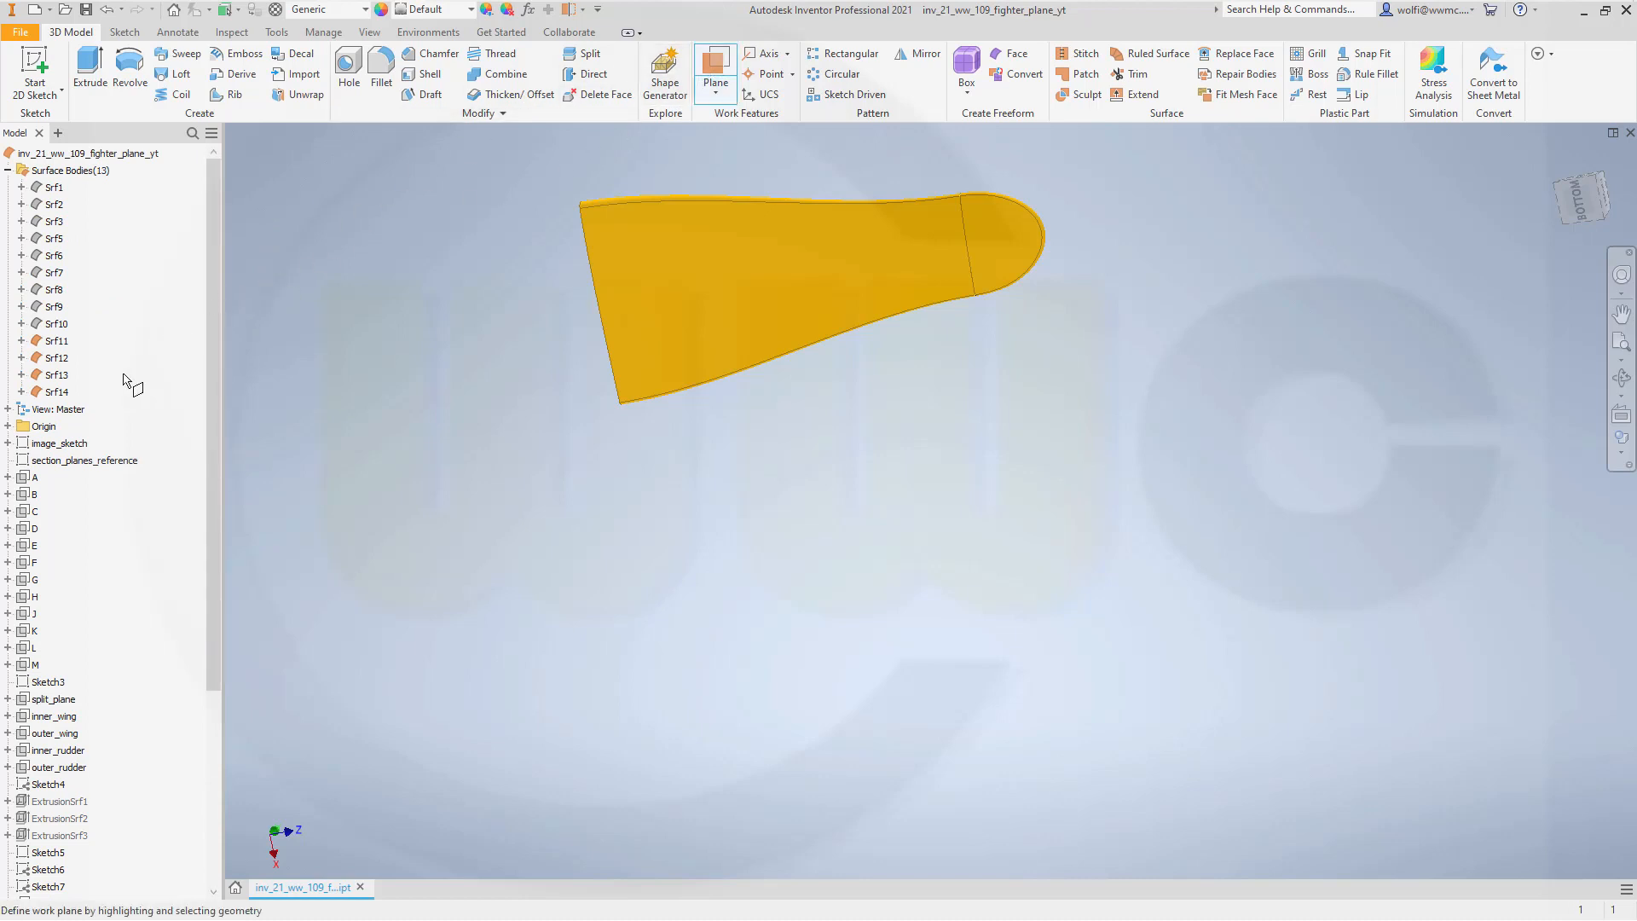
Create a work plane offset -700 mm from main_sketch_plane.
{"action": "left_click", "coordinate": [9, 426]}
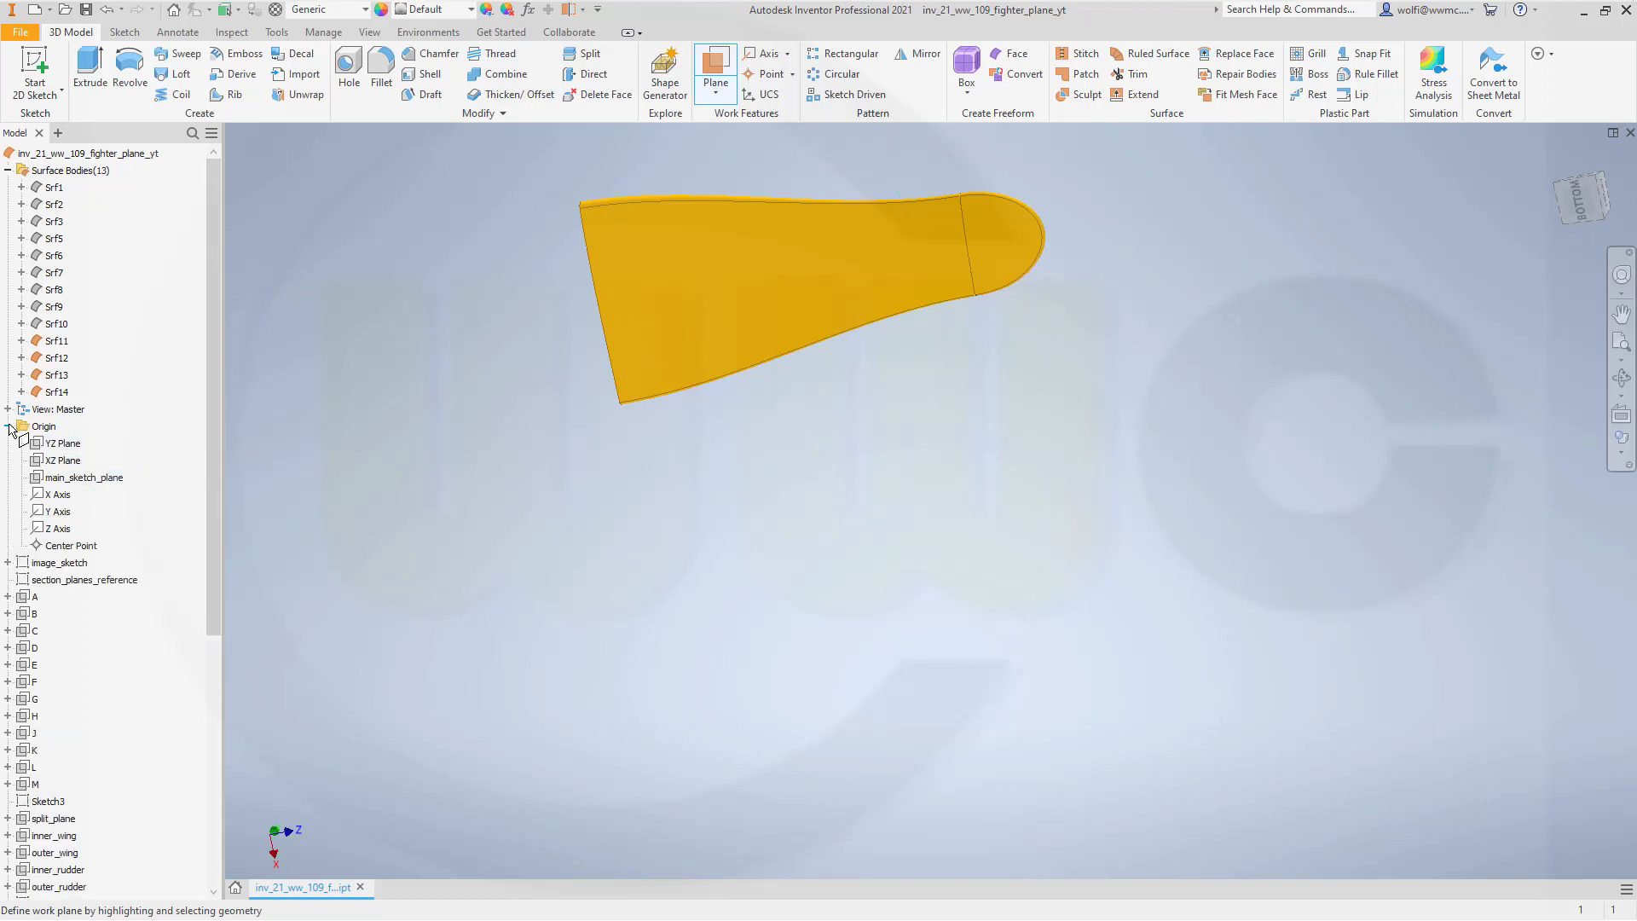
{"action": "left_click", "coordinate": [98, 480]}
{"action": "scroll", "coordinate": [545, 524], "scroll_direction": "down", "scroll_amount": 5}
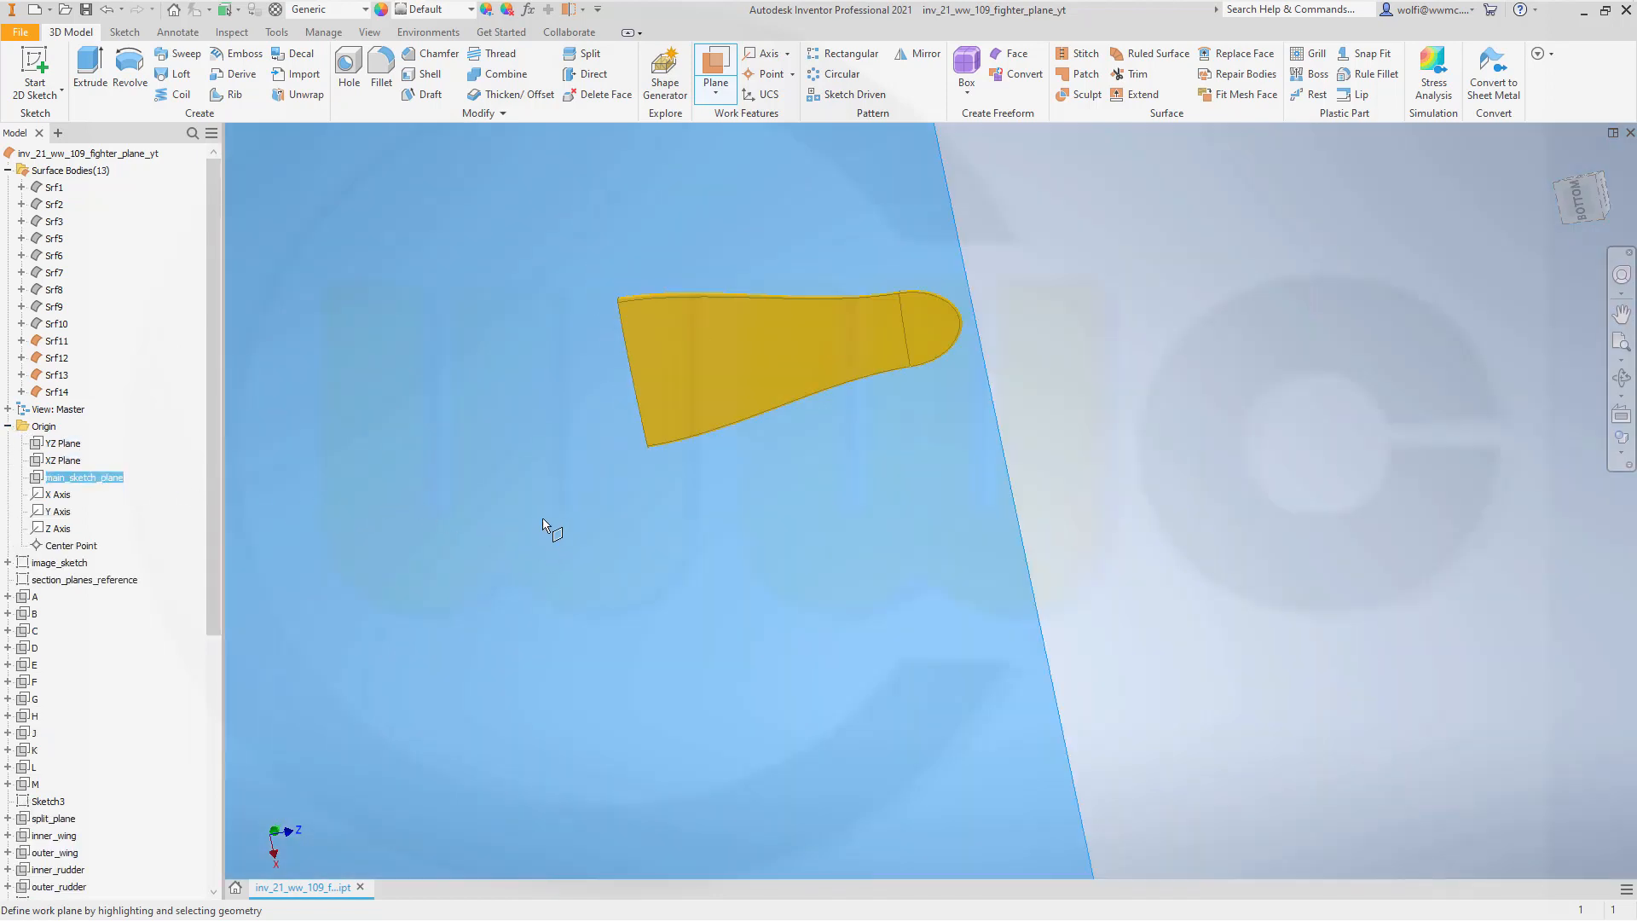
{"action": "scroll", "coordinate": [682, 567], "scroll_direction": "down", "scroll_amount": 4}
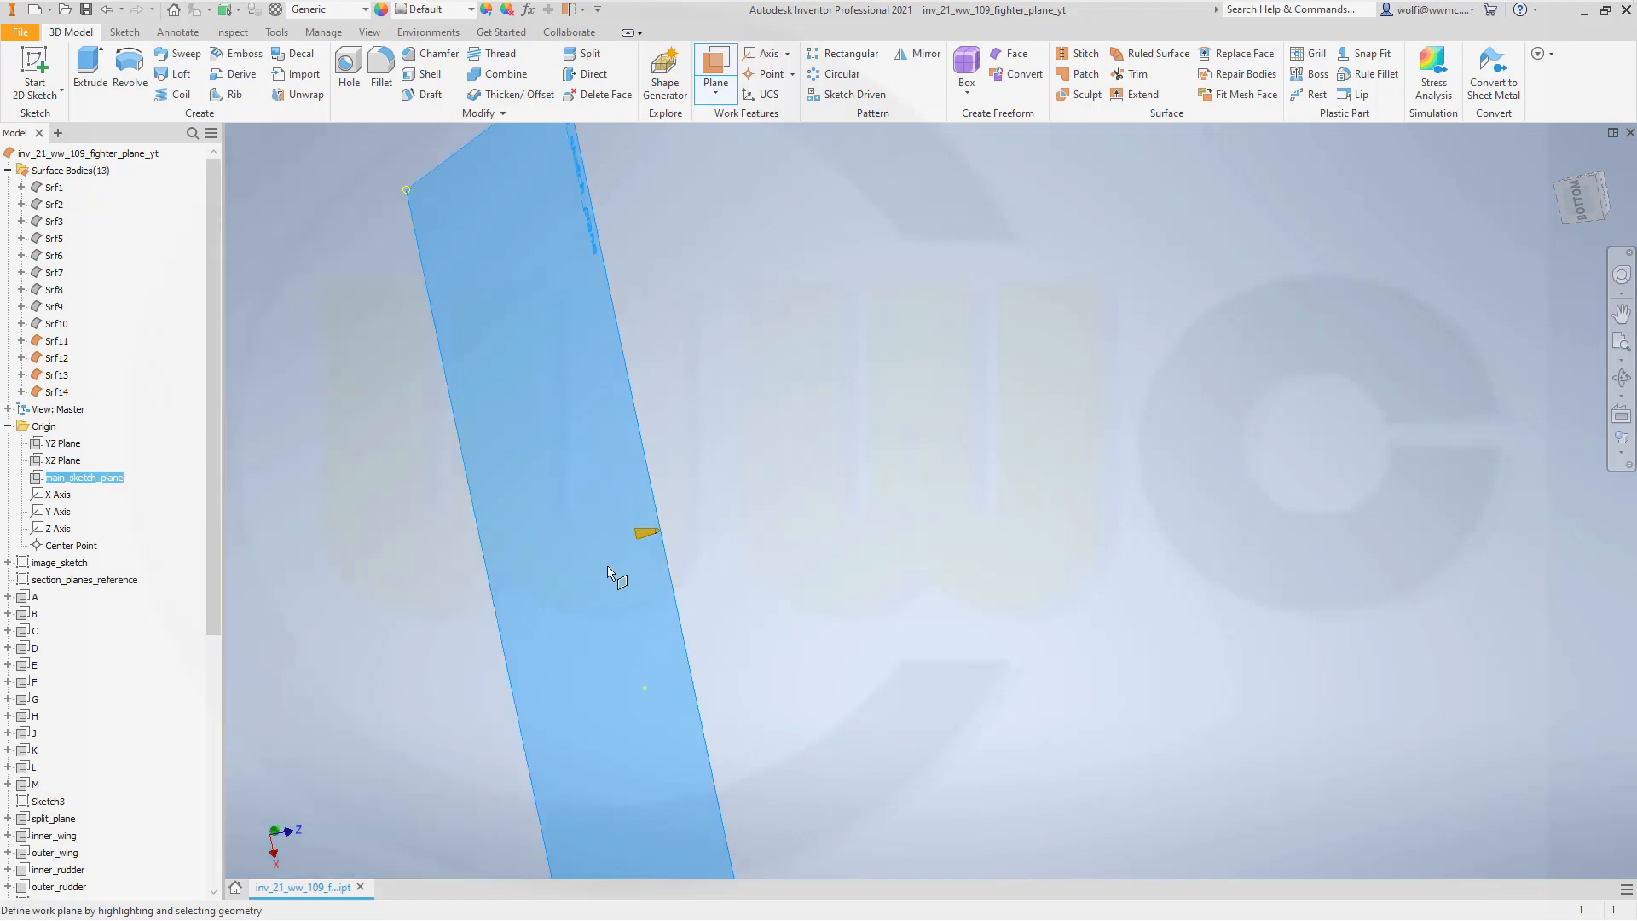
{"action": "left_click_drag", "start_coordinate": [565, 580], "coordinate": [424, 577]}
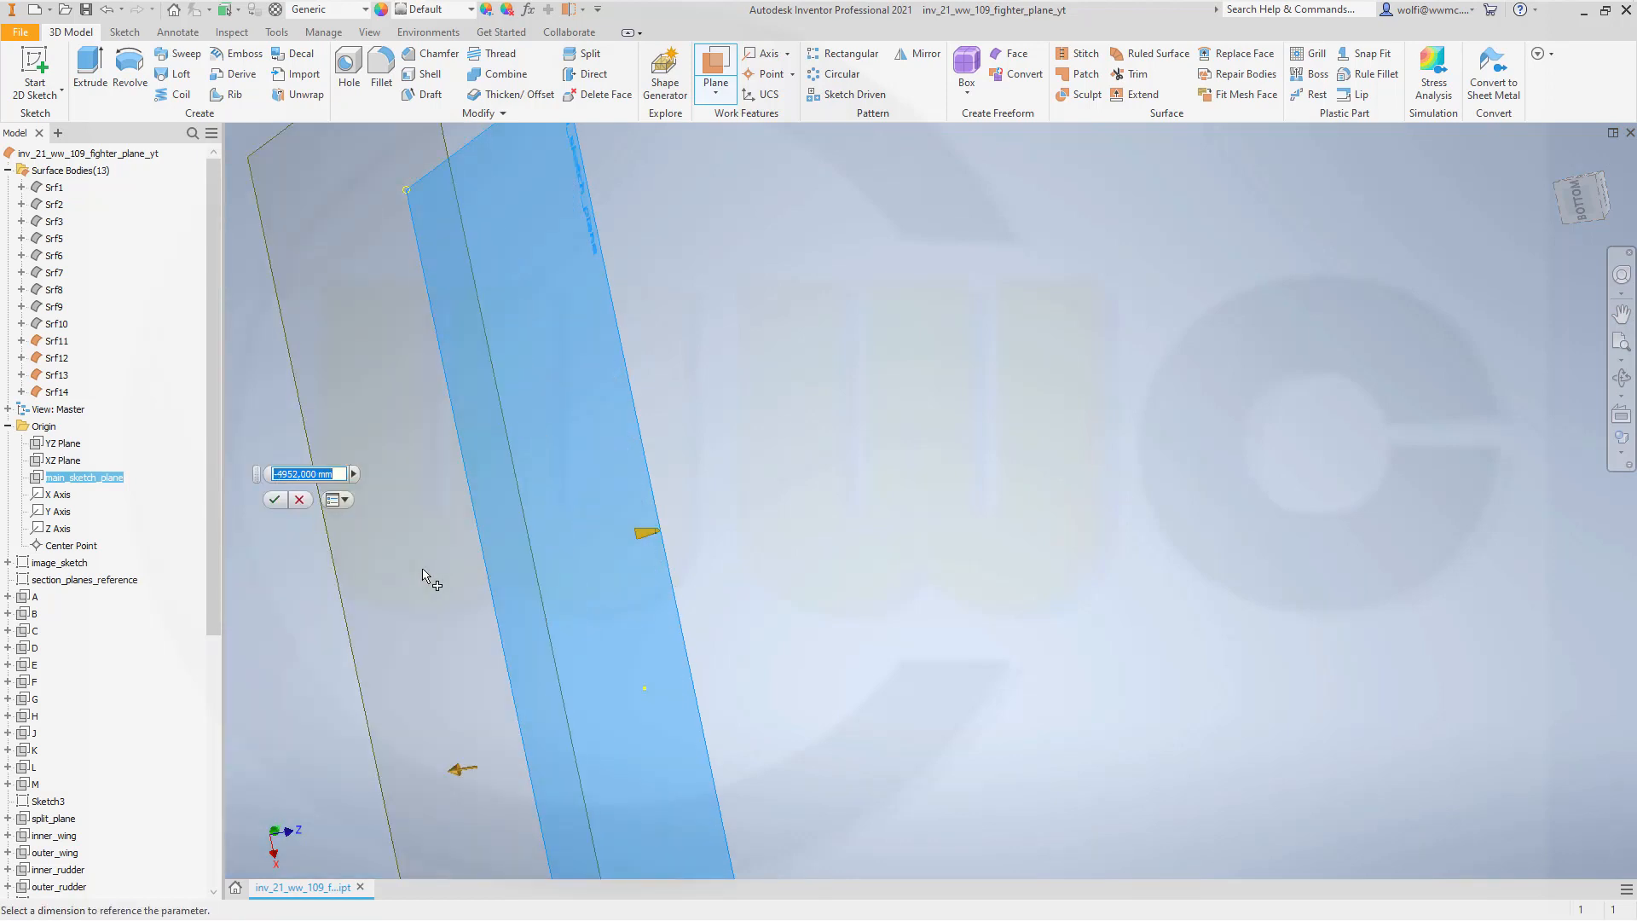
{"action": "type", "text": "-700"}
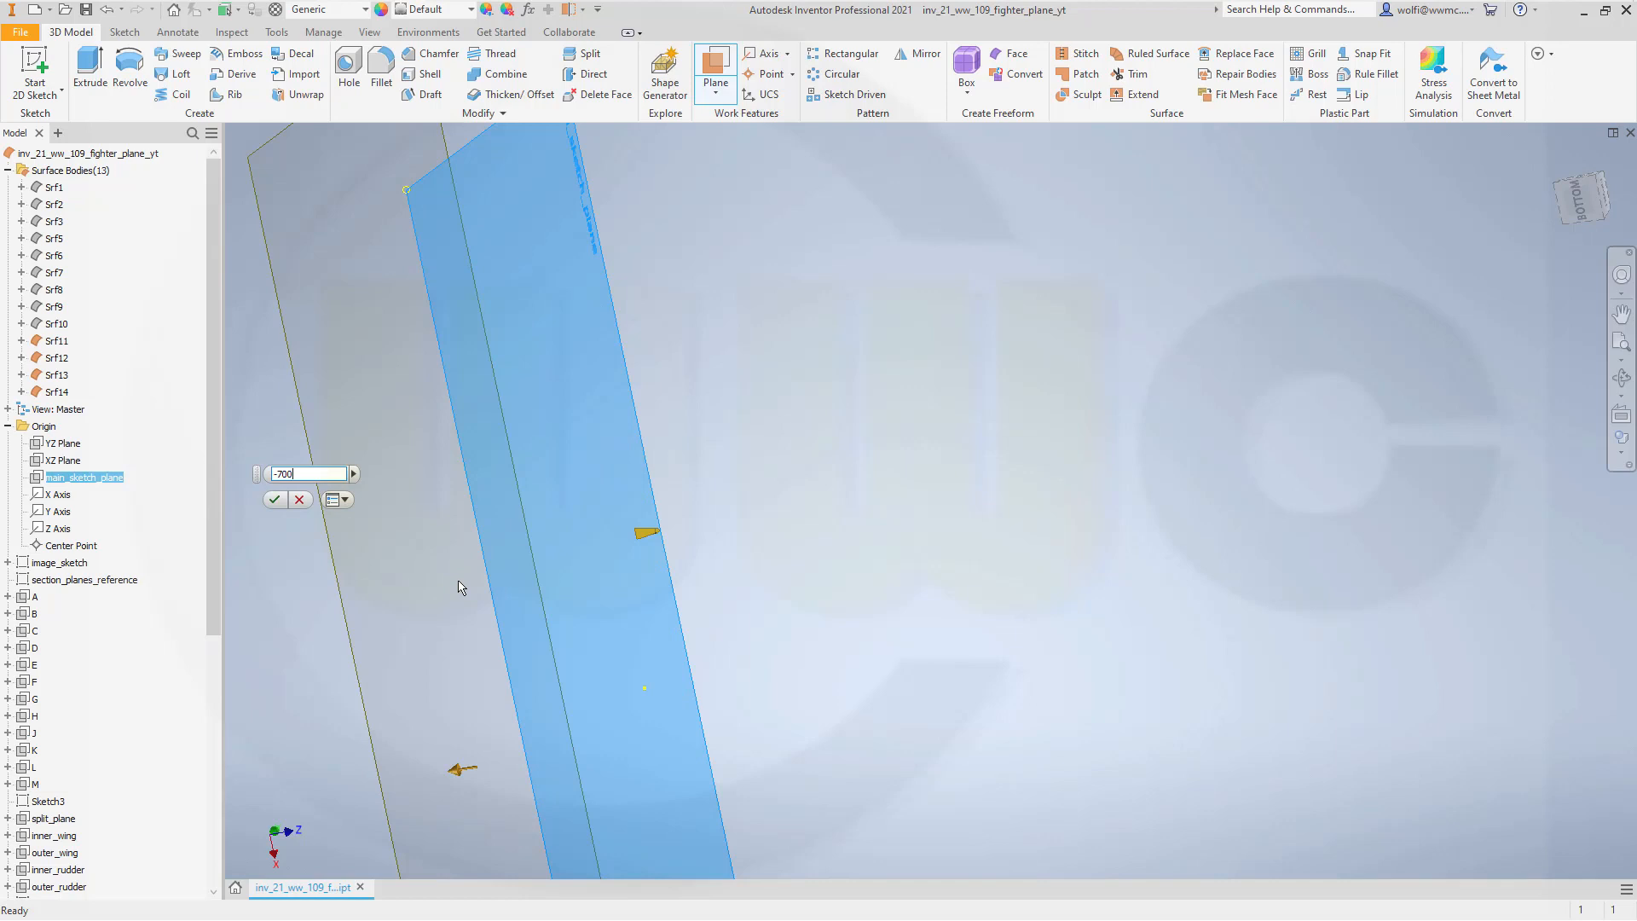
{"action": "key", "text": "Return"}
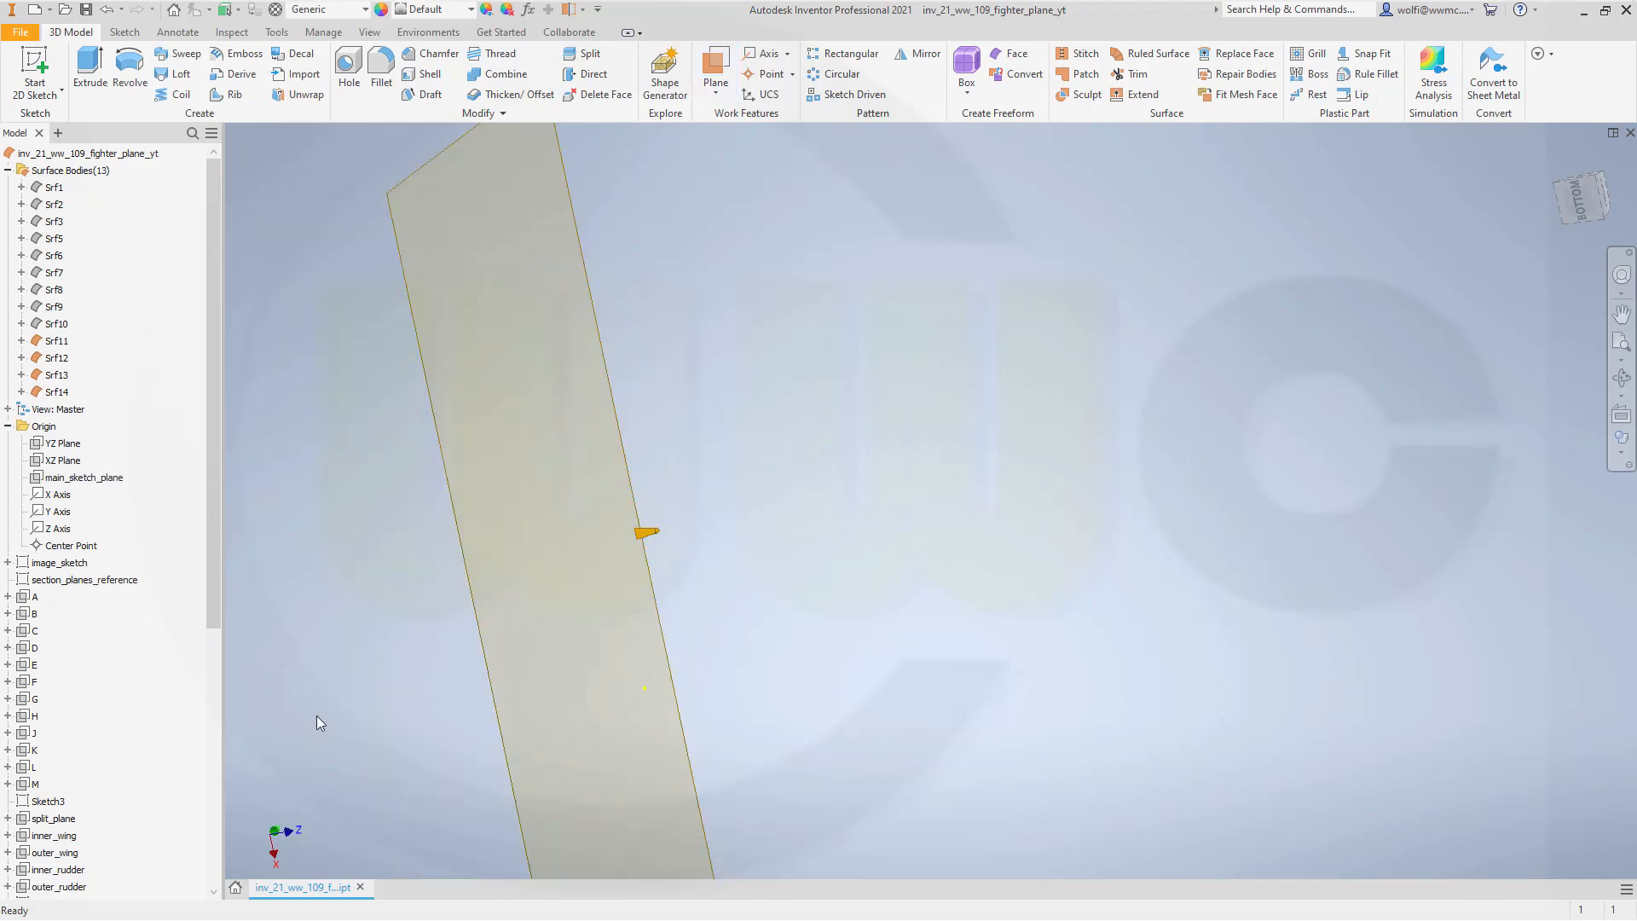
Copy Sketch13 from the LoftSrf4 feature and paste it onto the new offset work plane.
{"action": "left_click_drag", "start_coordinate": [215, 653], "coordinate": [215, 878]}
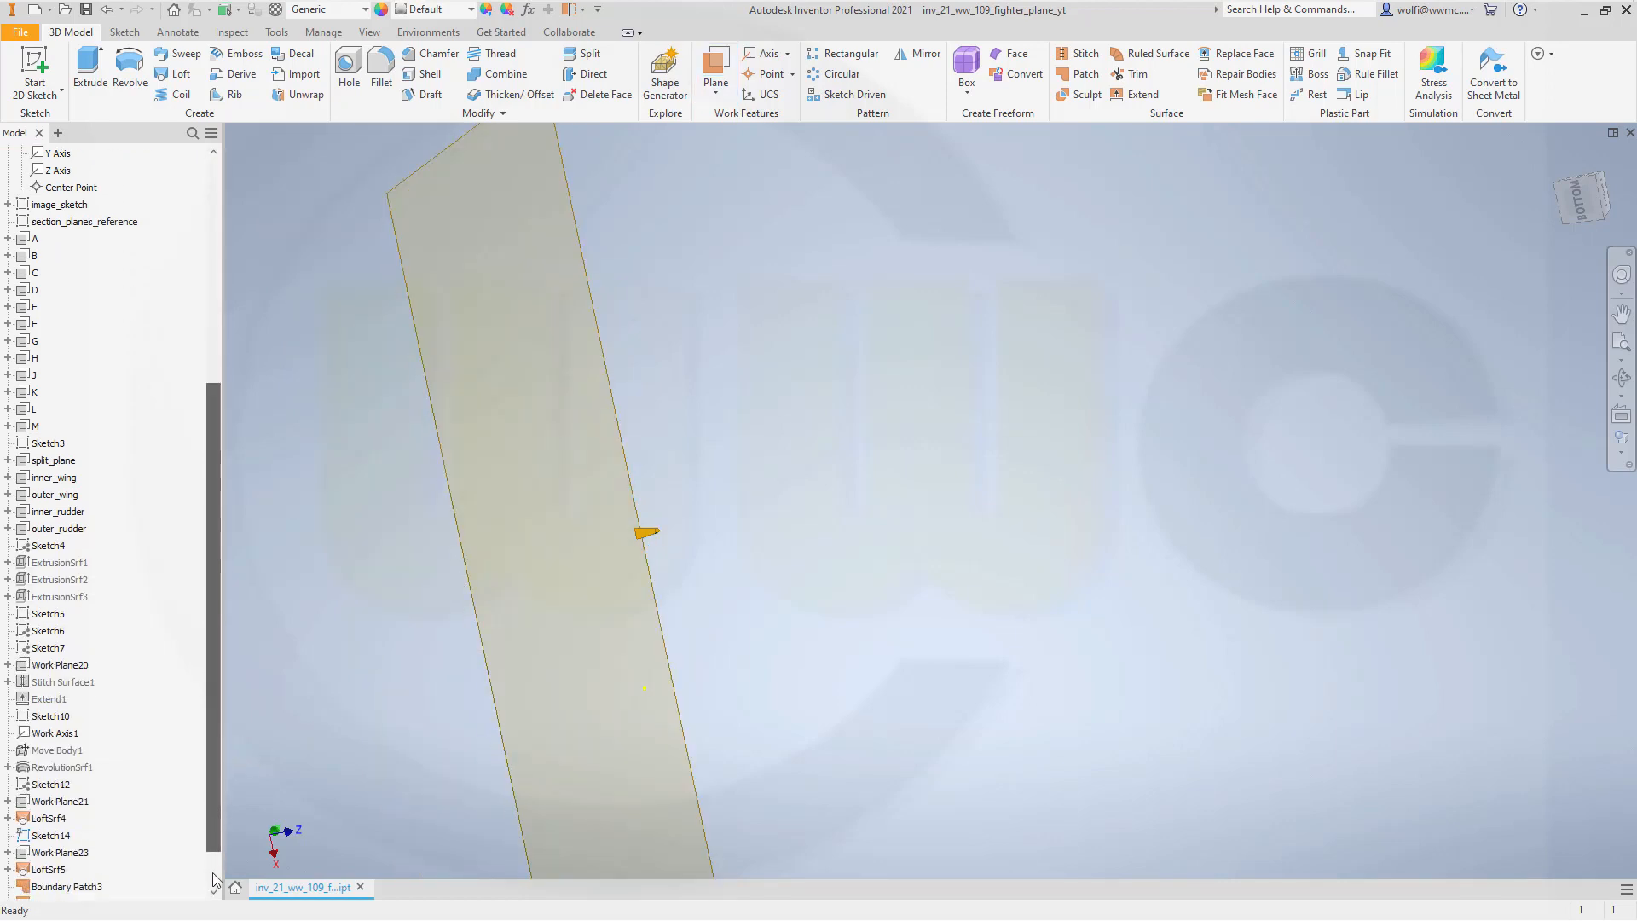
{"action": "scroll", "coordinate": [215, 880], "scroll_direction": "down", "scroll_amount": 1}
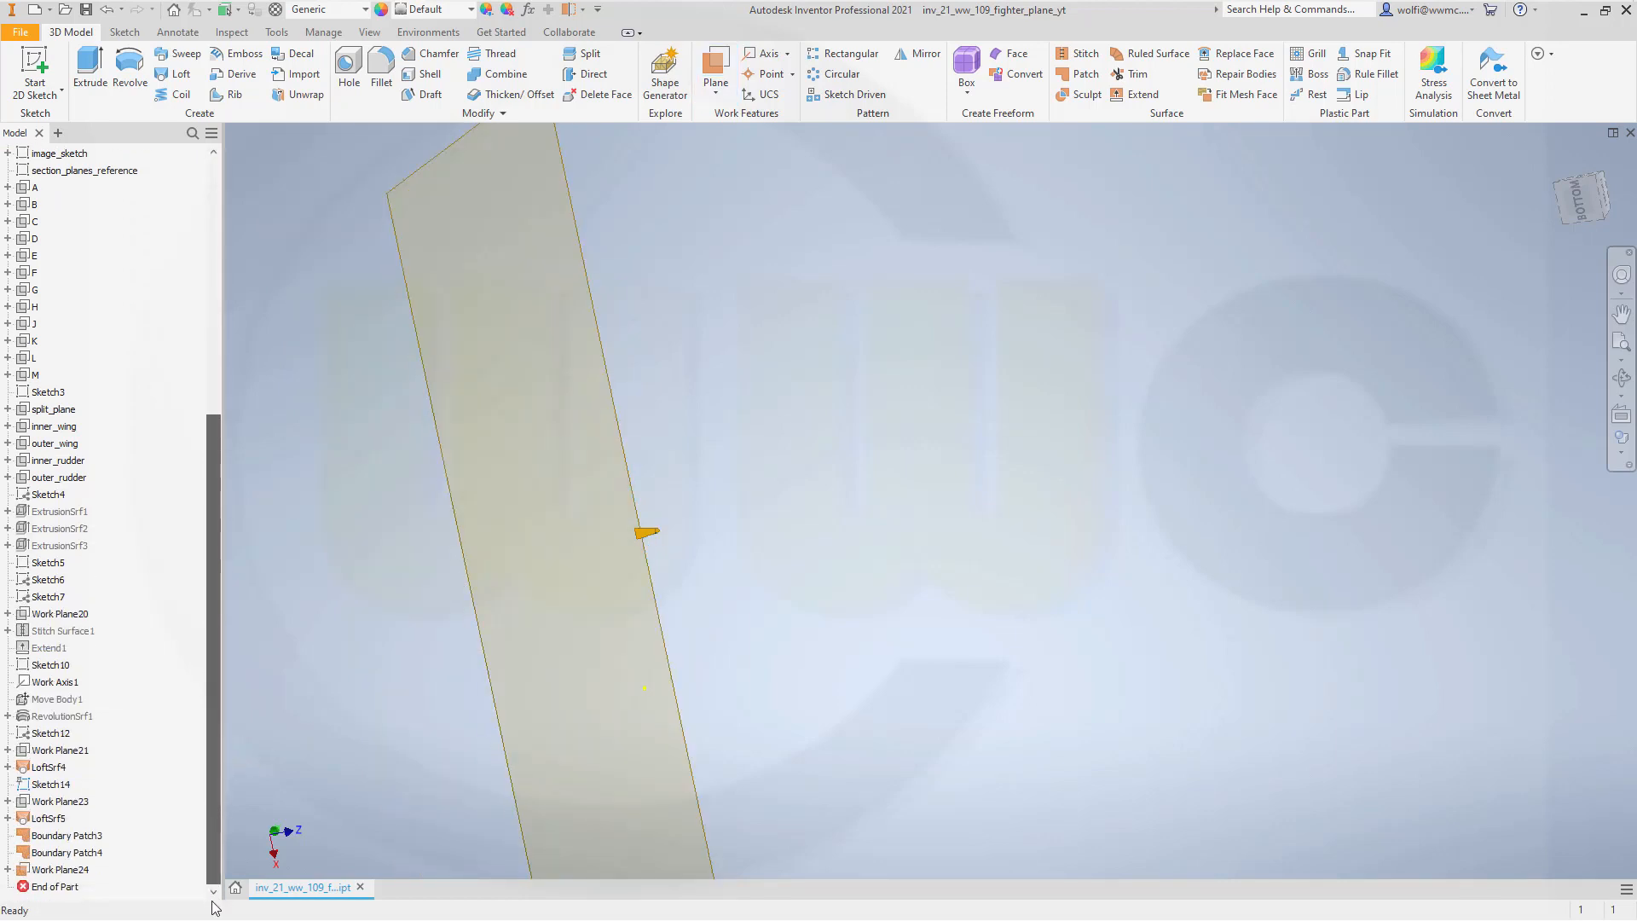
{"action": "left_click", "coordinate": [9, 818]}
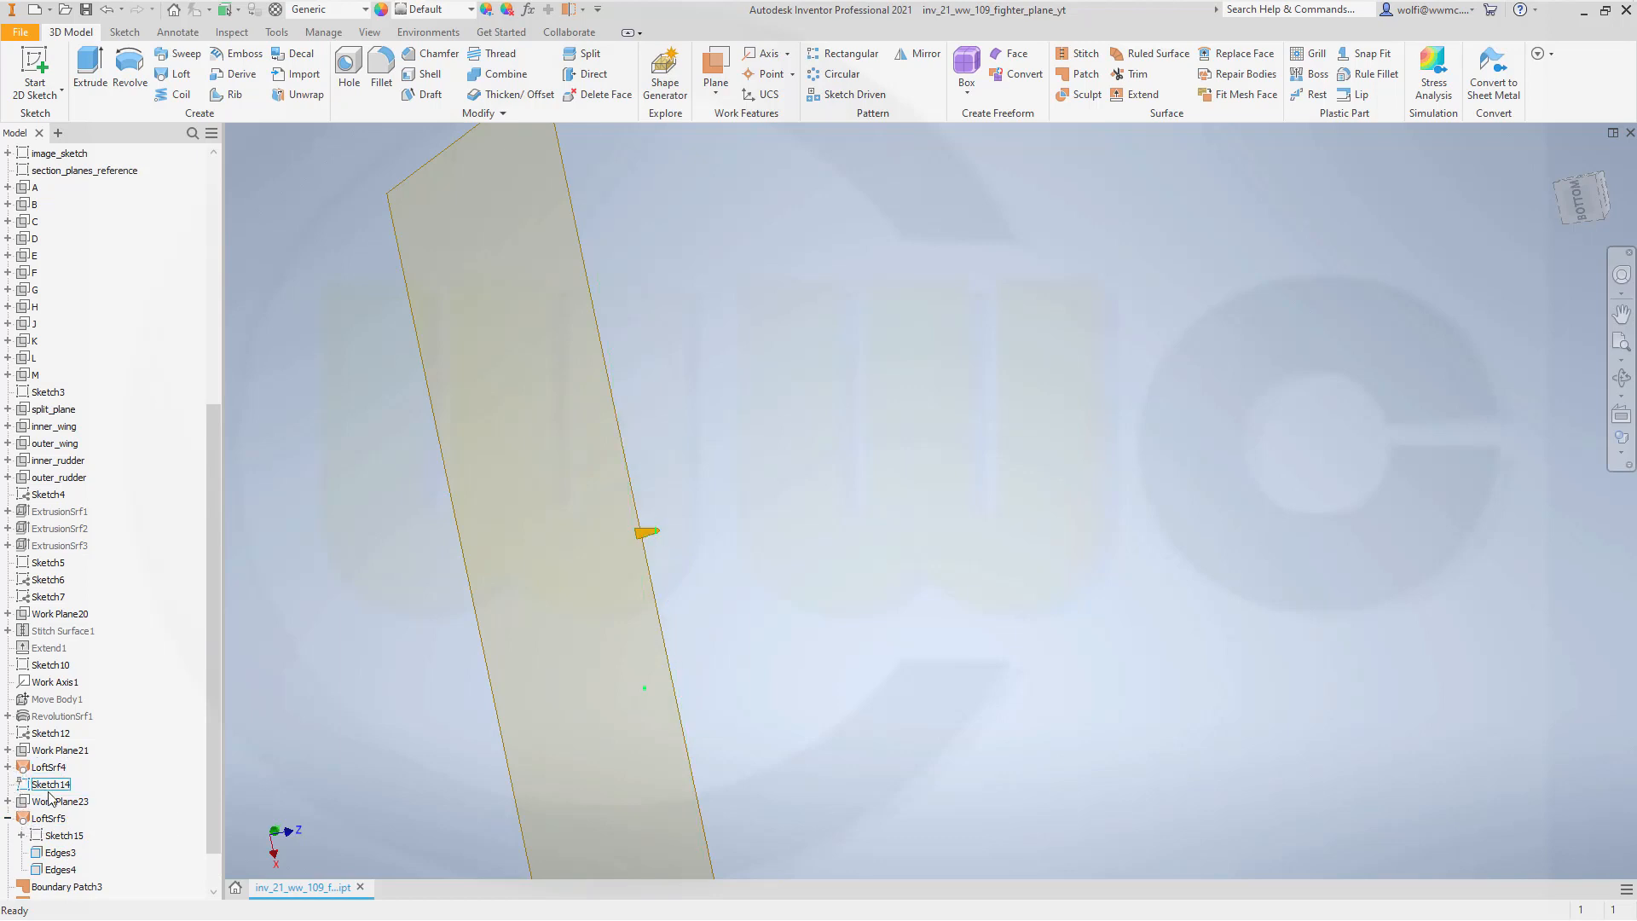
{"action": "left_click", "coordinate": [9, 766]}
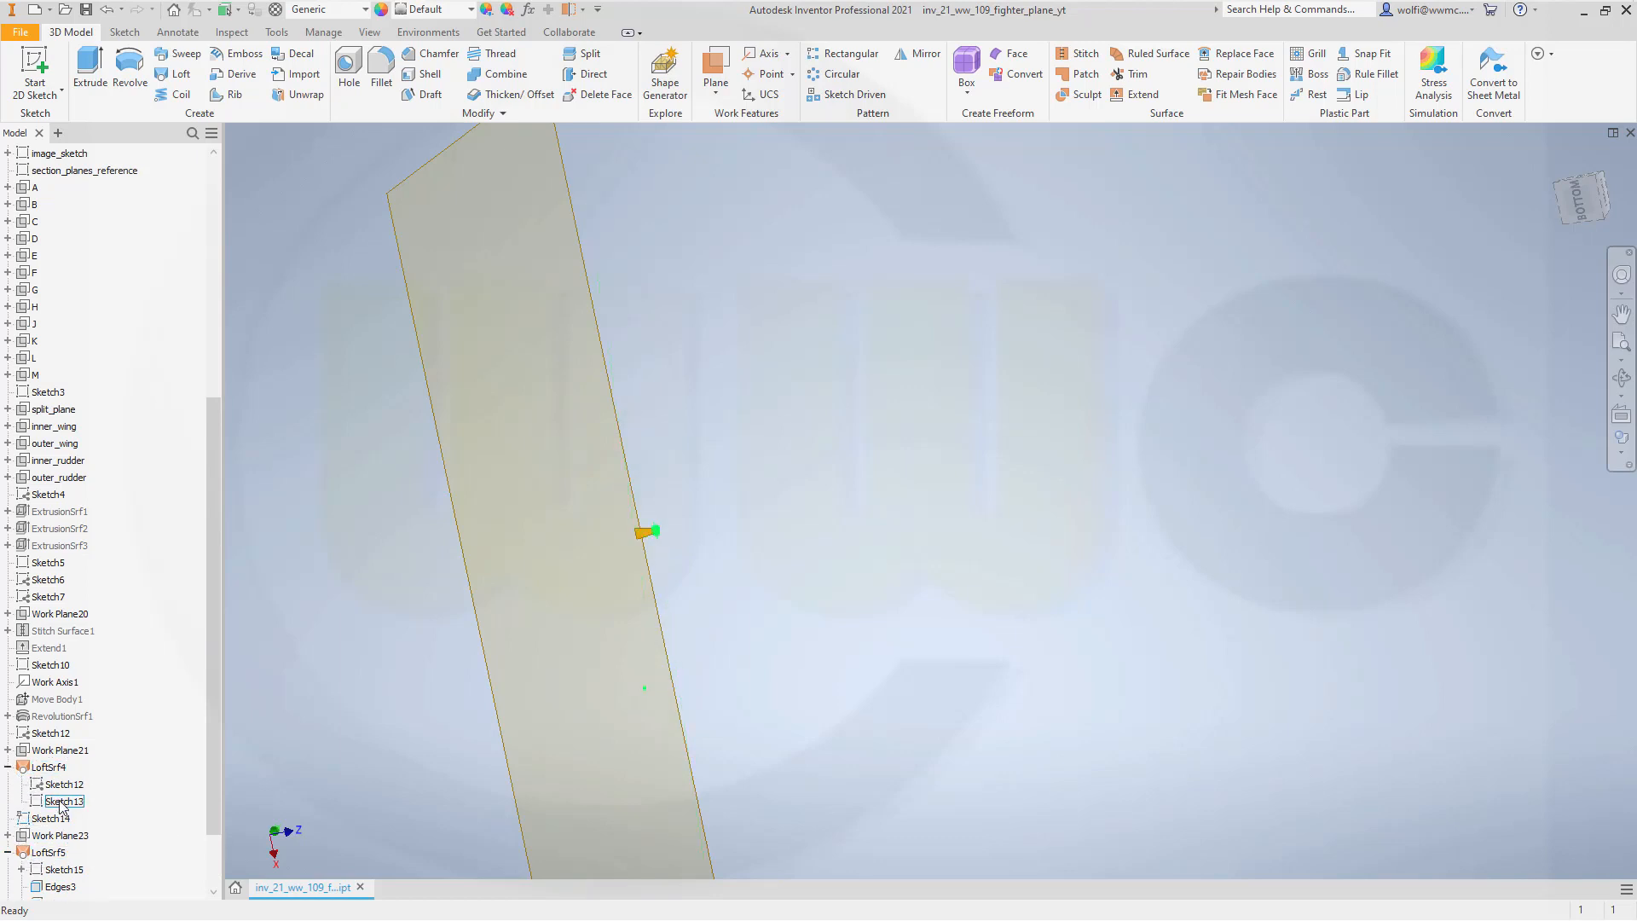
{"action": "left_click", "coordinate": [67, 803]}
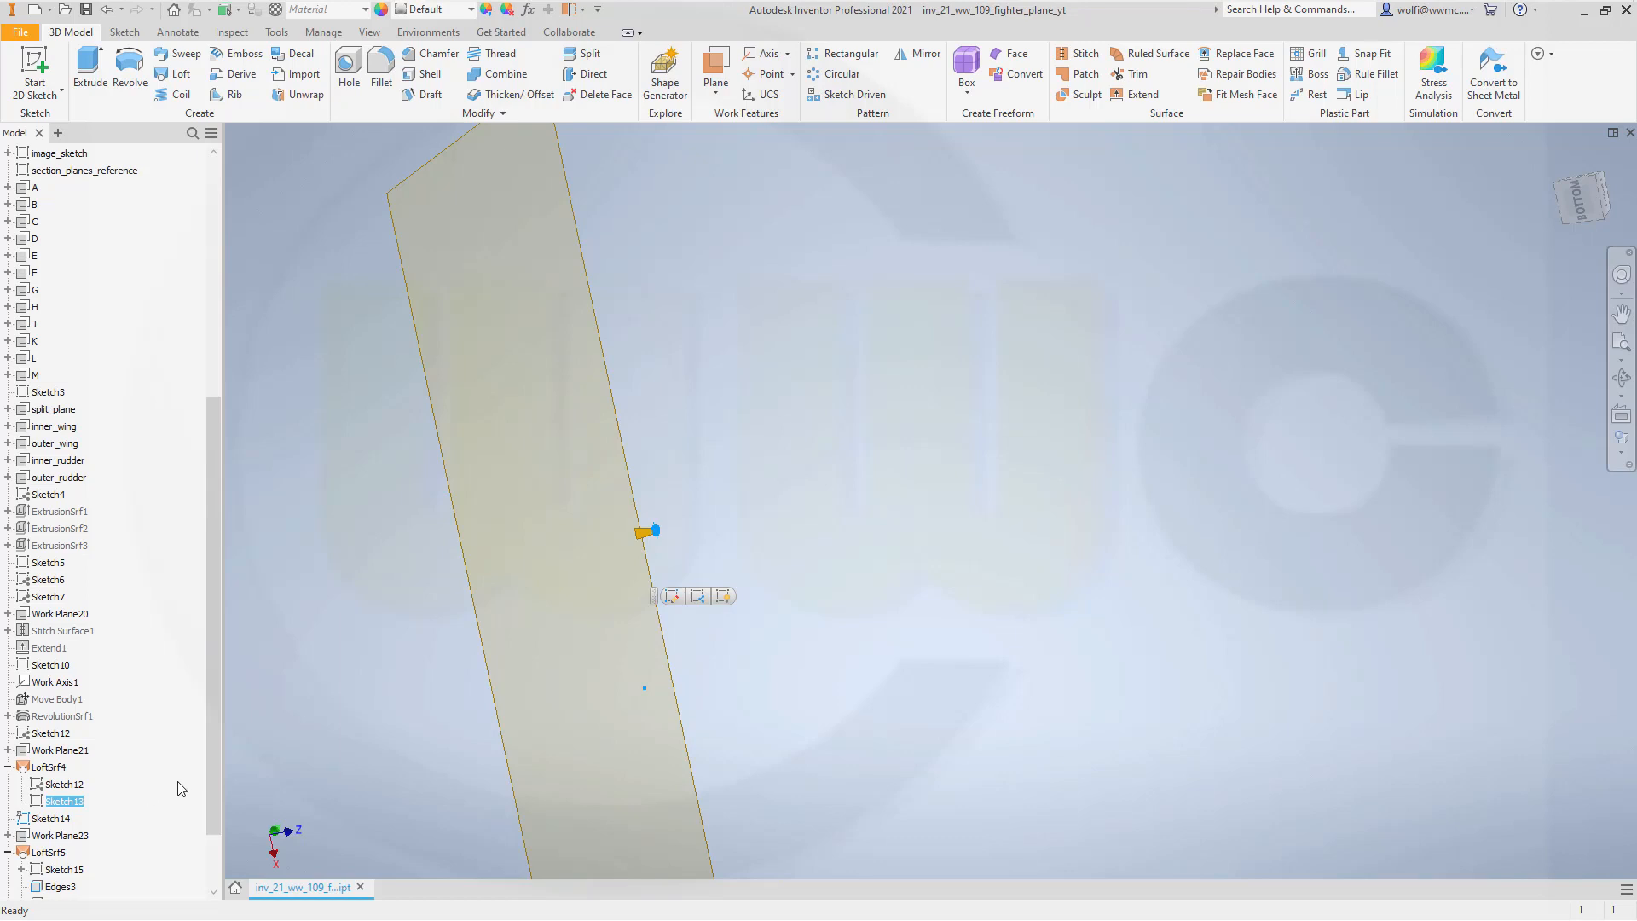
{"action": "scroll", "coordinate": [205, 889], "scroll_direction": "down", "scroll_amount": 2}
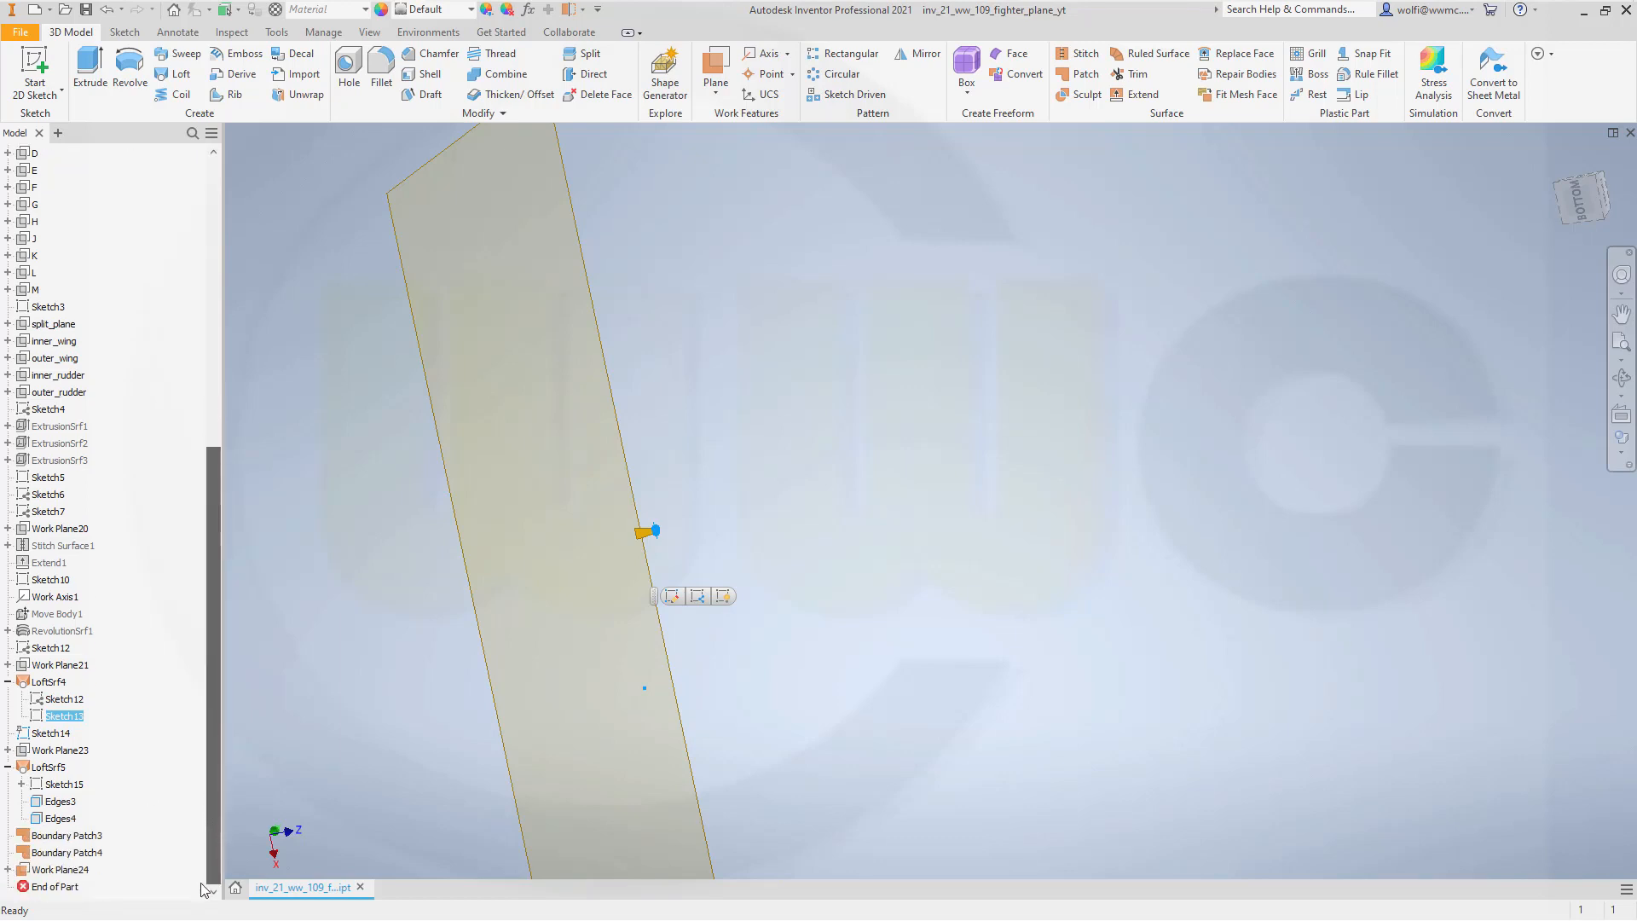
{"action": "left_click", "coordinate": [68, 869]}
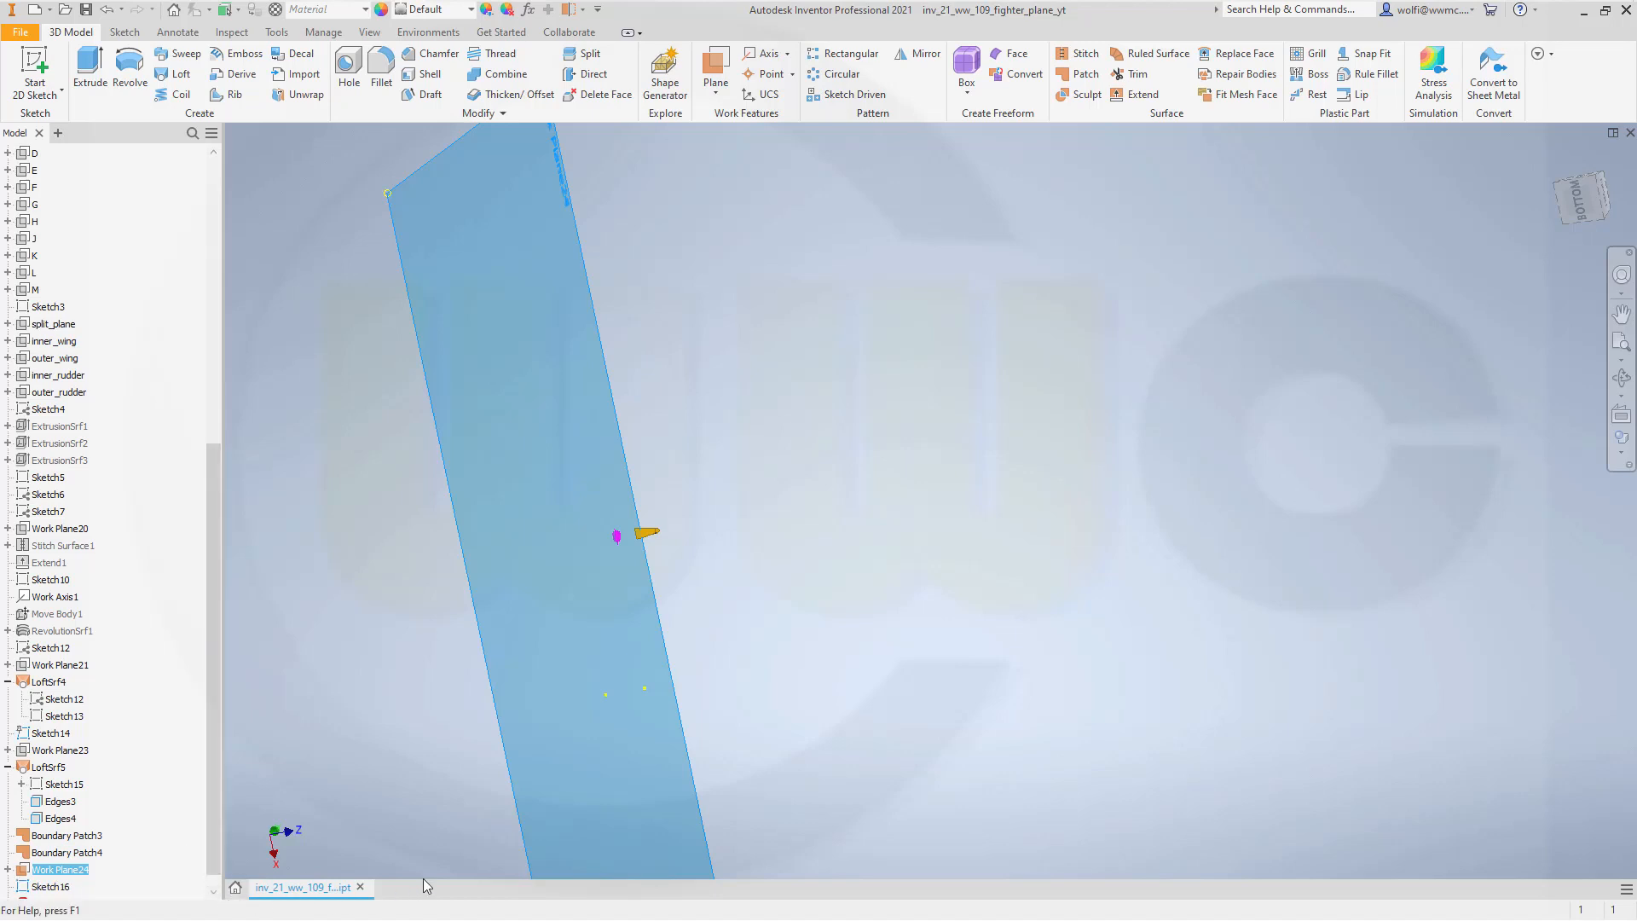
Turn off the visibility of the new offset work plane.
{"action": "scroll", "coordinate": [477, 823], "scroll_direction": "up", "scroll_amount": 3}
{"action": "scroll", "coordinate": [526, 701], "scroll_direction": "down", "scroll_amount": 3}
{"action": "scroll", "coordinate": [525, 701], "scroll_direction": "down", "scroll_amount": 3}
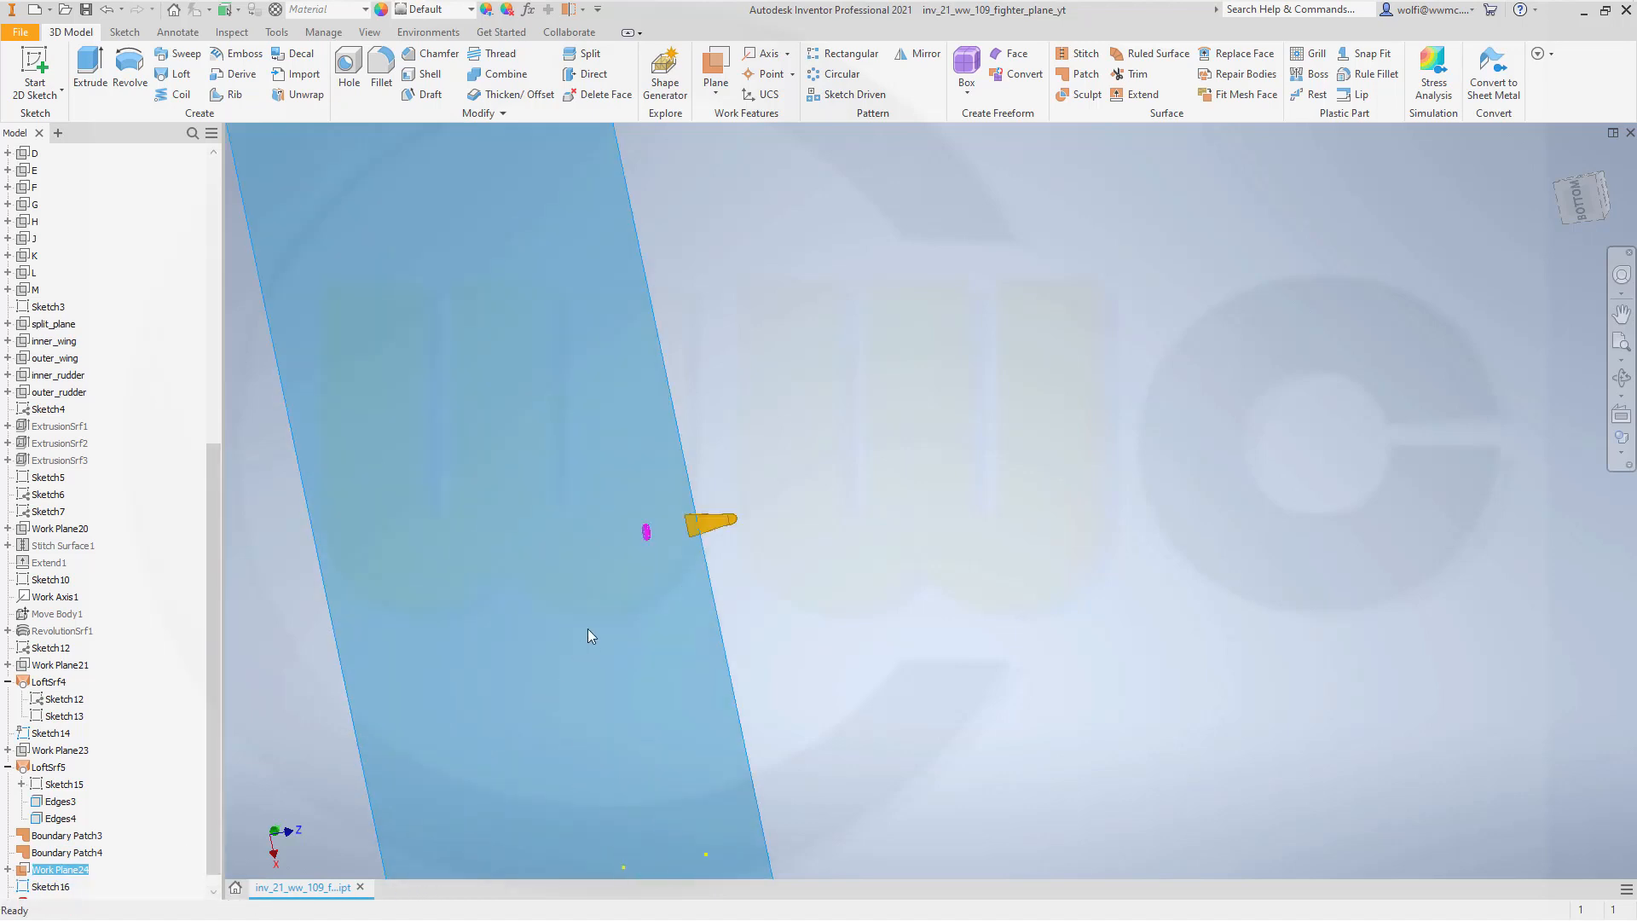
{"action": "right_click", "coordinate": [61, 869]}
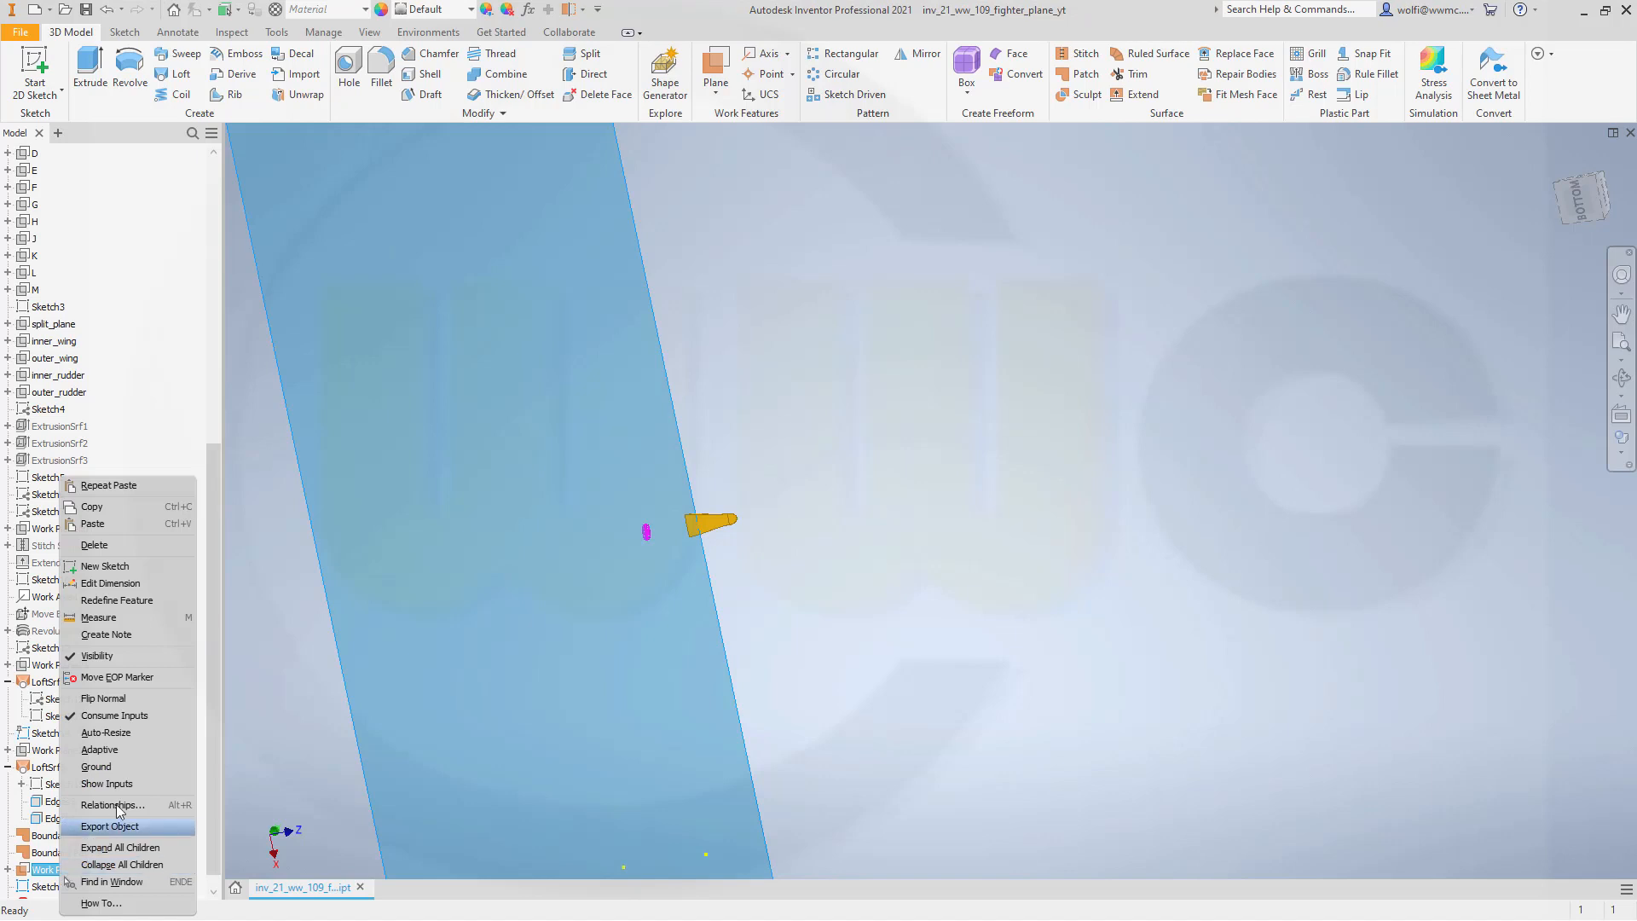
{"action": "left_click", "coordinate": [119, 656]}
{"action": "scroll", "coordinate": [638, 541], "scroll_direction": "down", "scroll_amount": 5}
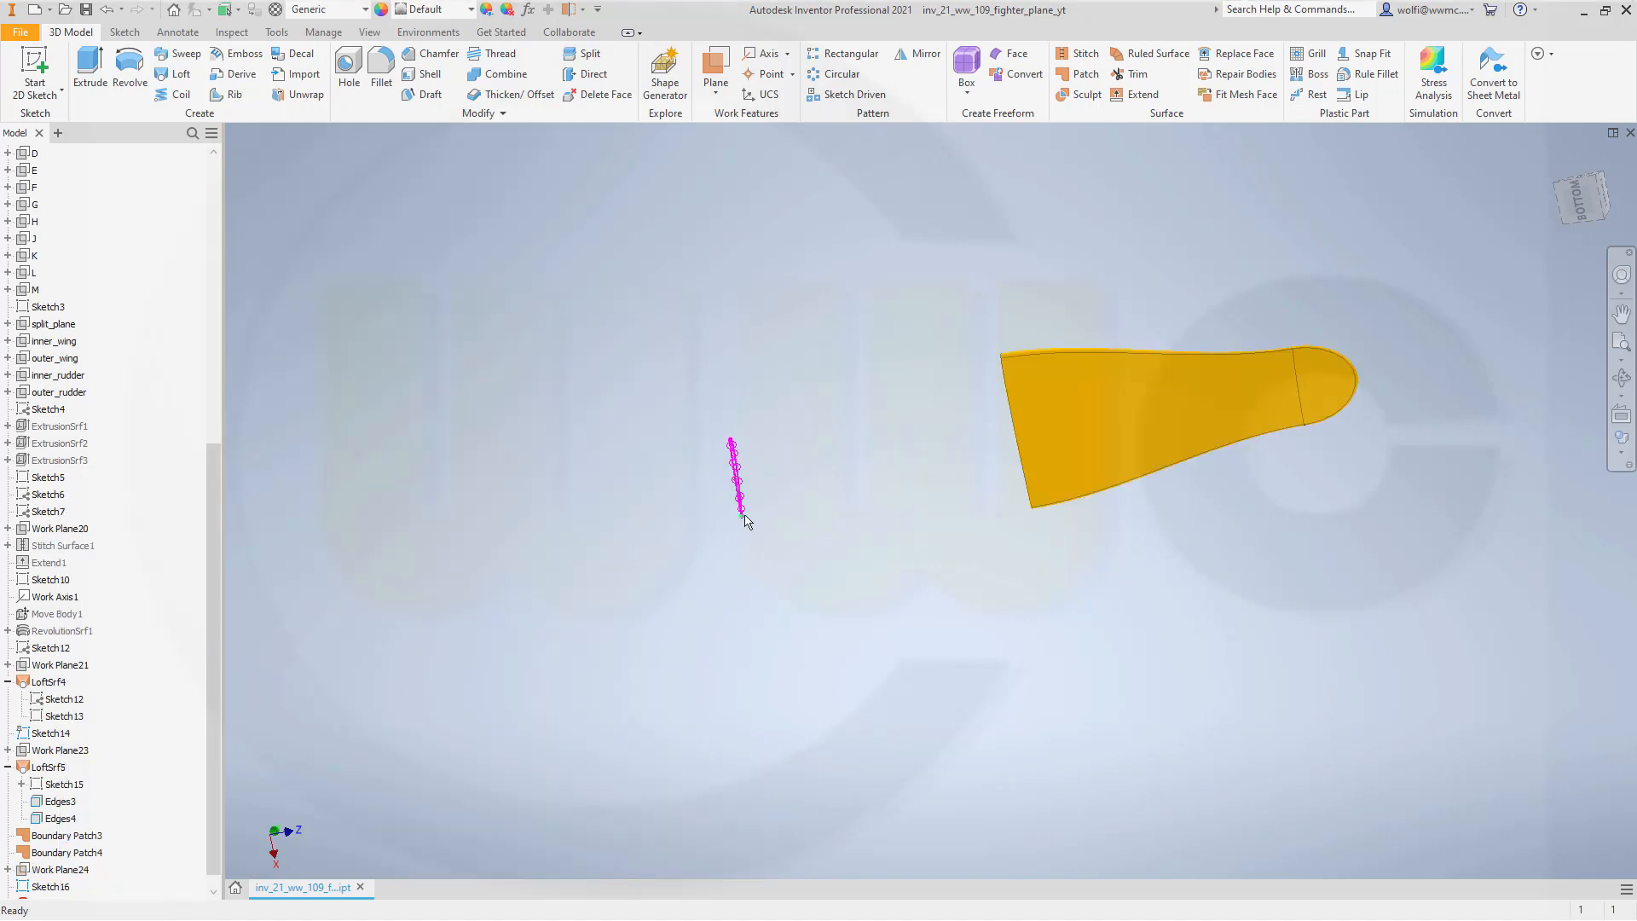
Open the pasted profile sketch for editing and orient it to the back view.
{"action": "double_click", "coordinate": [48, 888]}
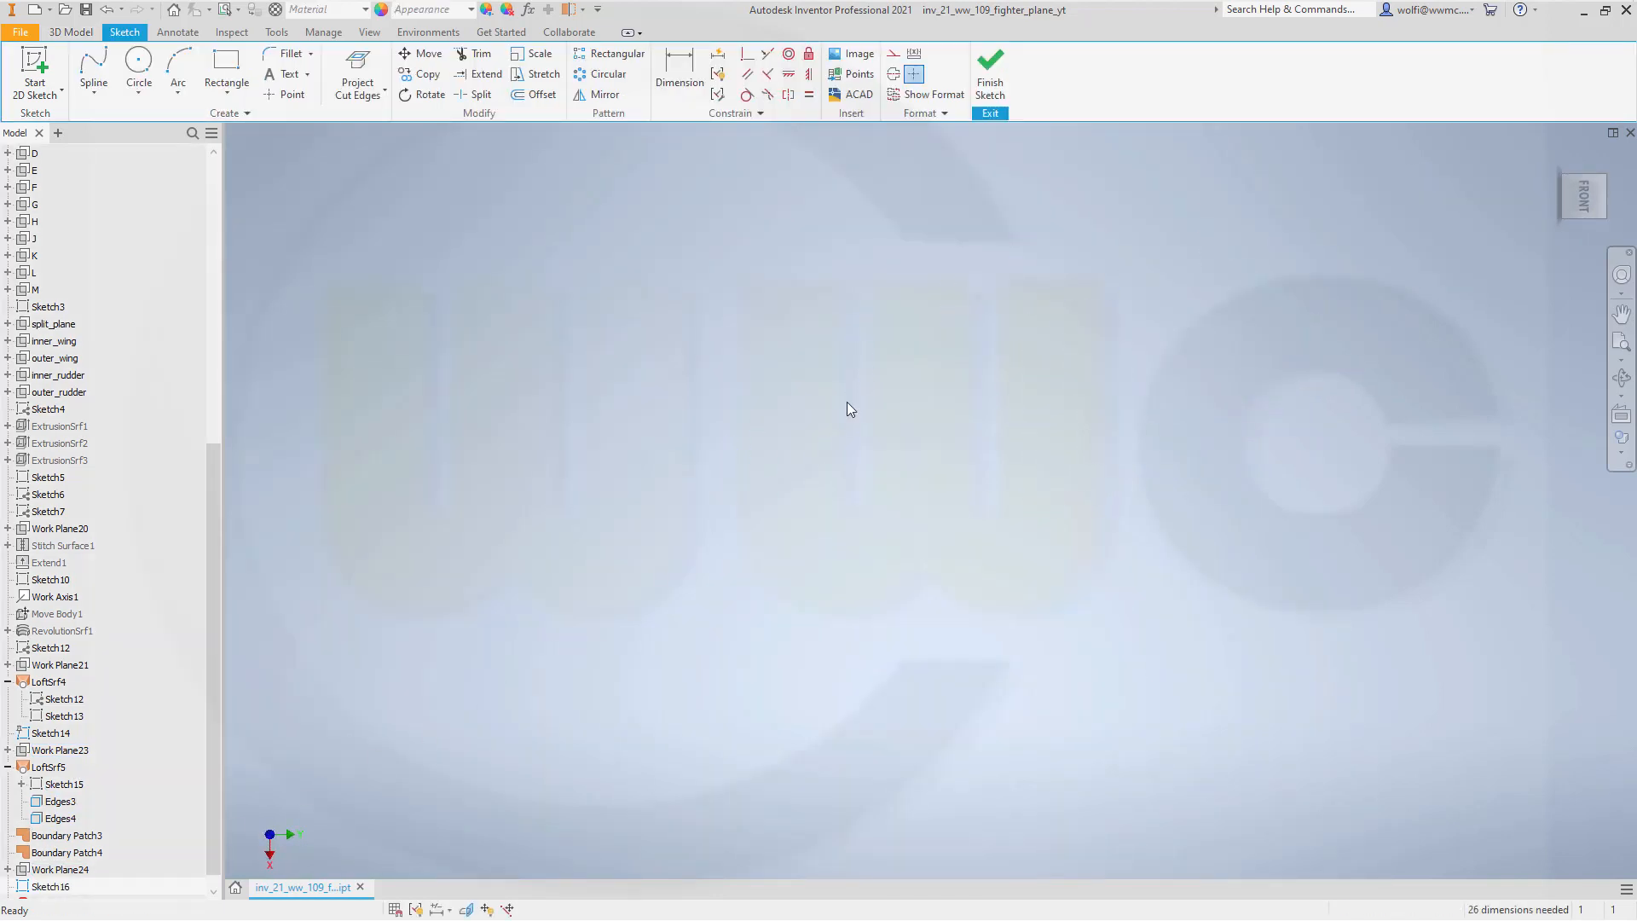
{"action": "middle_click_drag", "start_coordinate": [837, 406], "coordinate": [836, 408]}
{"action": "key", "text": "l"}
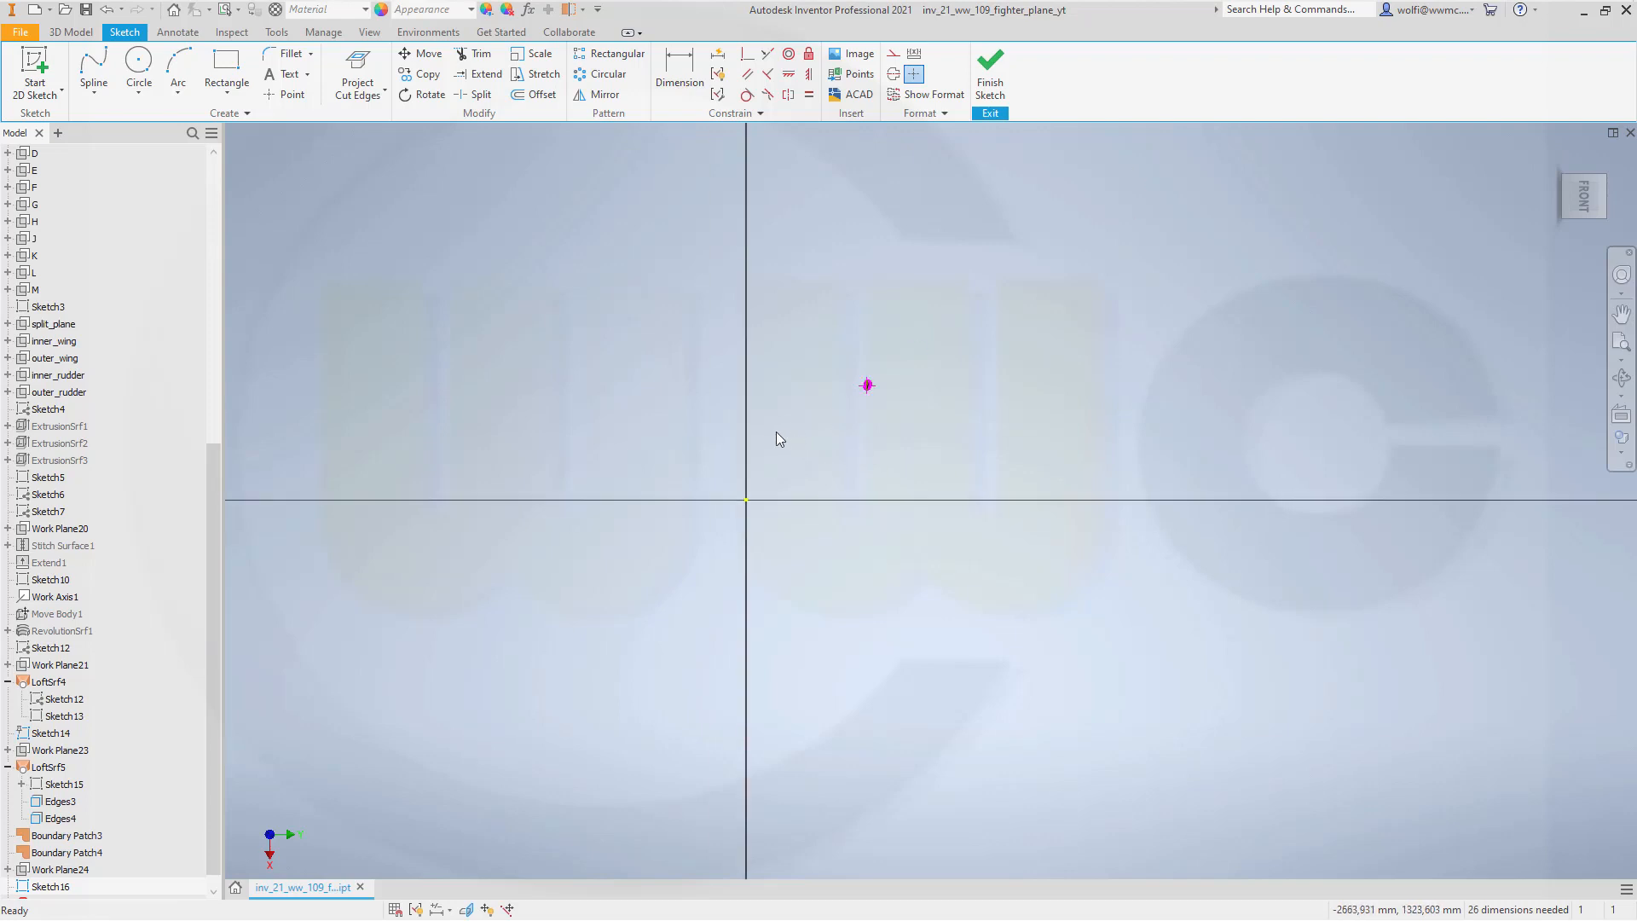
{"action": "scroll", "coordinate": [785, 415], "scroll_direction": "up", "scroll_amount": 3}
{"action": "scroll", "coordinate": [612, 538], "scroll_direction": "up", "scroll_amount": 3}
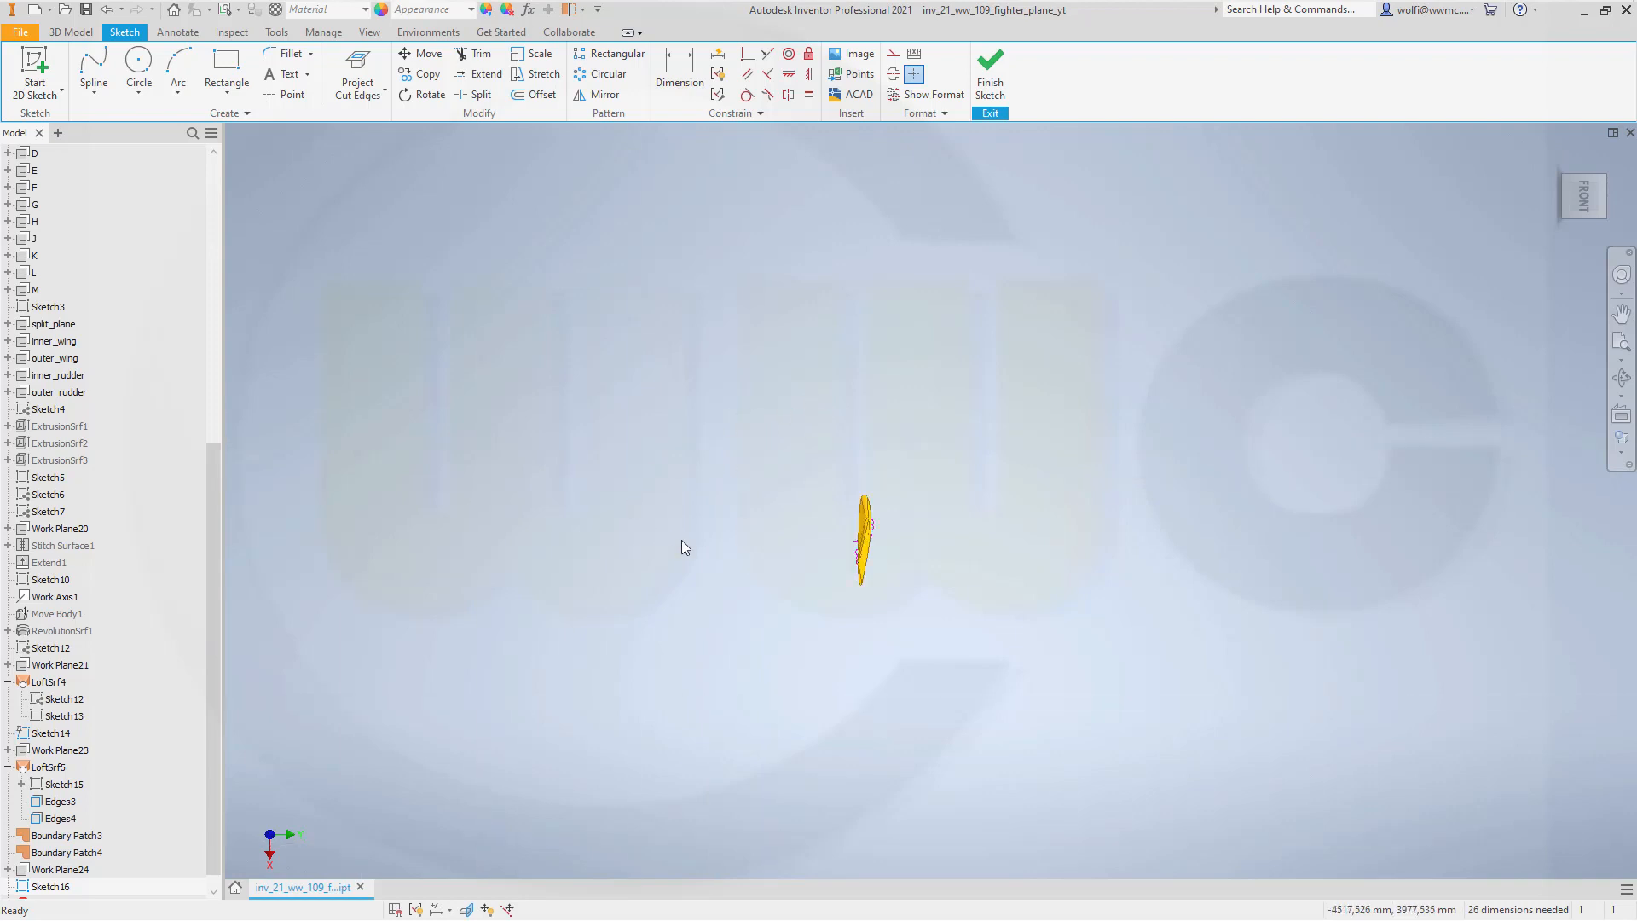
{"action": "scroll", "coordinate": [719, 541], "scroll_direction": "up", "scroll_amount": 1}
{"action": "scroll", "coordinate": [804, 549], "scroll_direction": "down", "scroll_amount": 2}
{"action": "scroll", "coordinate": [804, 549], "scroll_direction": "up", "scroll_amount": 3}
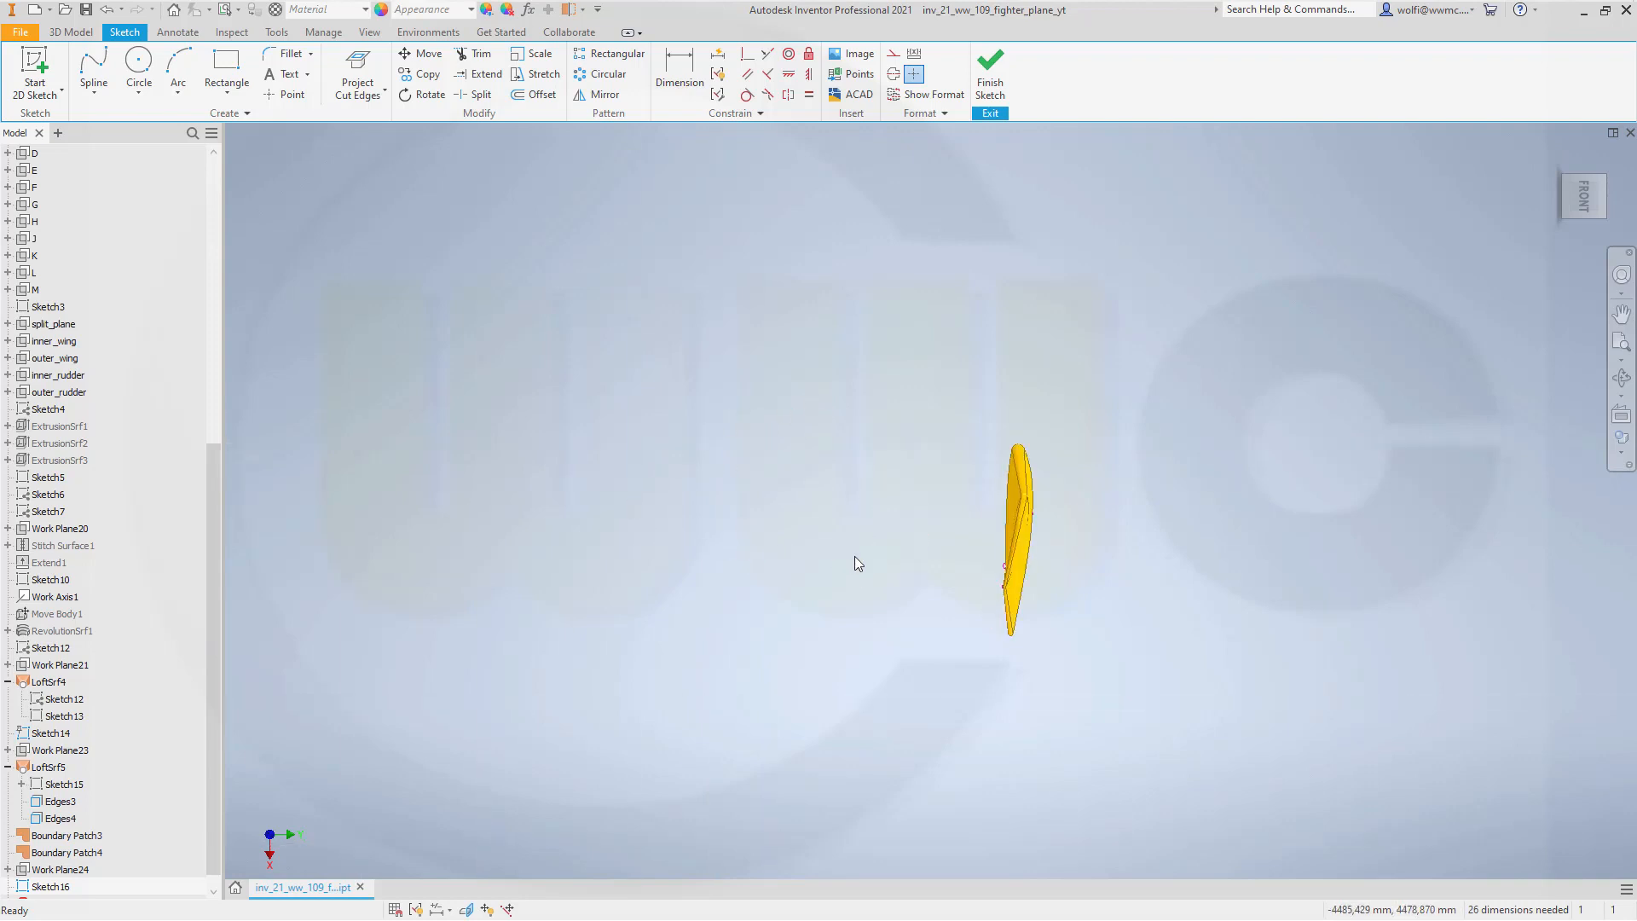
{"action": "scroll", "coordinate": [850, 563], "scroll_direction": "up", "scroll_amount": 2}
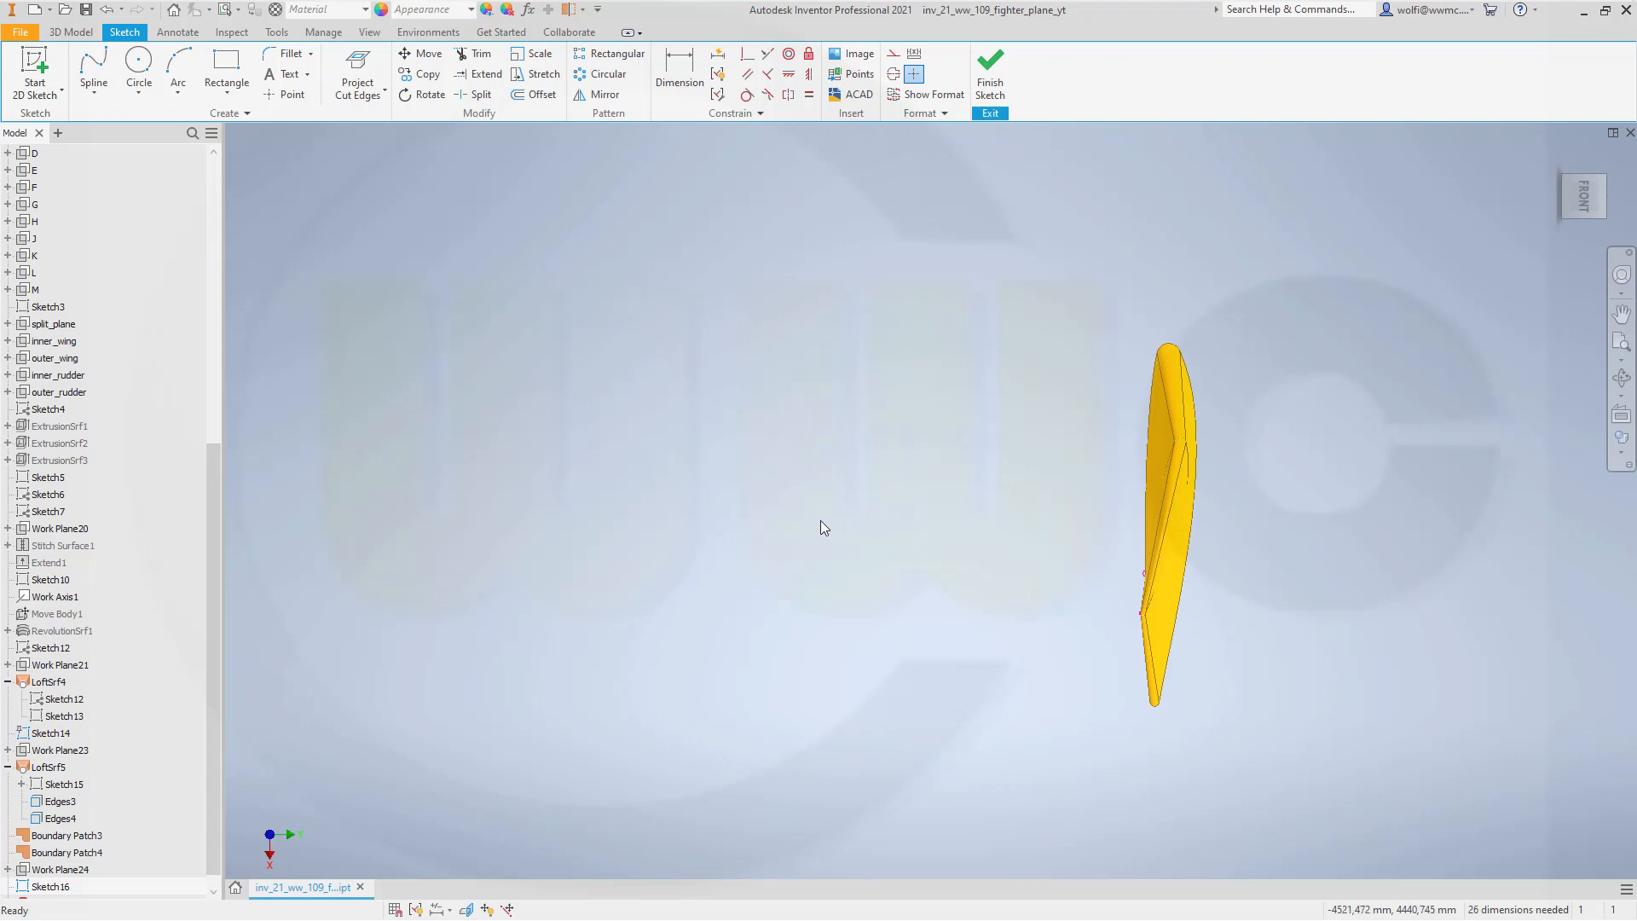
{"action": "mouse_move", "coordinate": [820, 521]}
{"action": "middle_mouse_down", "text": "shift"}
{"action": "mouse_move", "coordinate": [699, 488]}
{"action": "mouse_move", "coordinate": [837, 468]}
{"action": "mouse_move", "coordinate": [764, 687]}
{"action": "mouse_move", "coordinate": [698, 606]}
{"action": "mouse_move", "coordinate": [583, 566]}
{"action": "mouse_move", "coordinate": [608, 552]}
{"action": "middle_mouse_up", "text": "shift"}
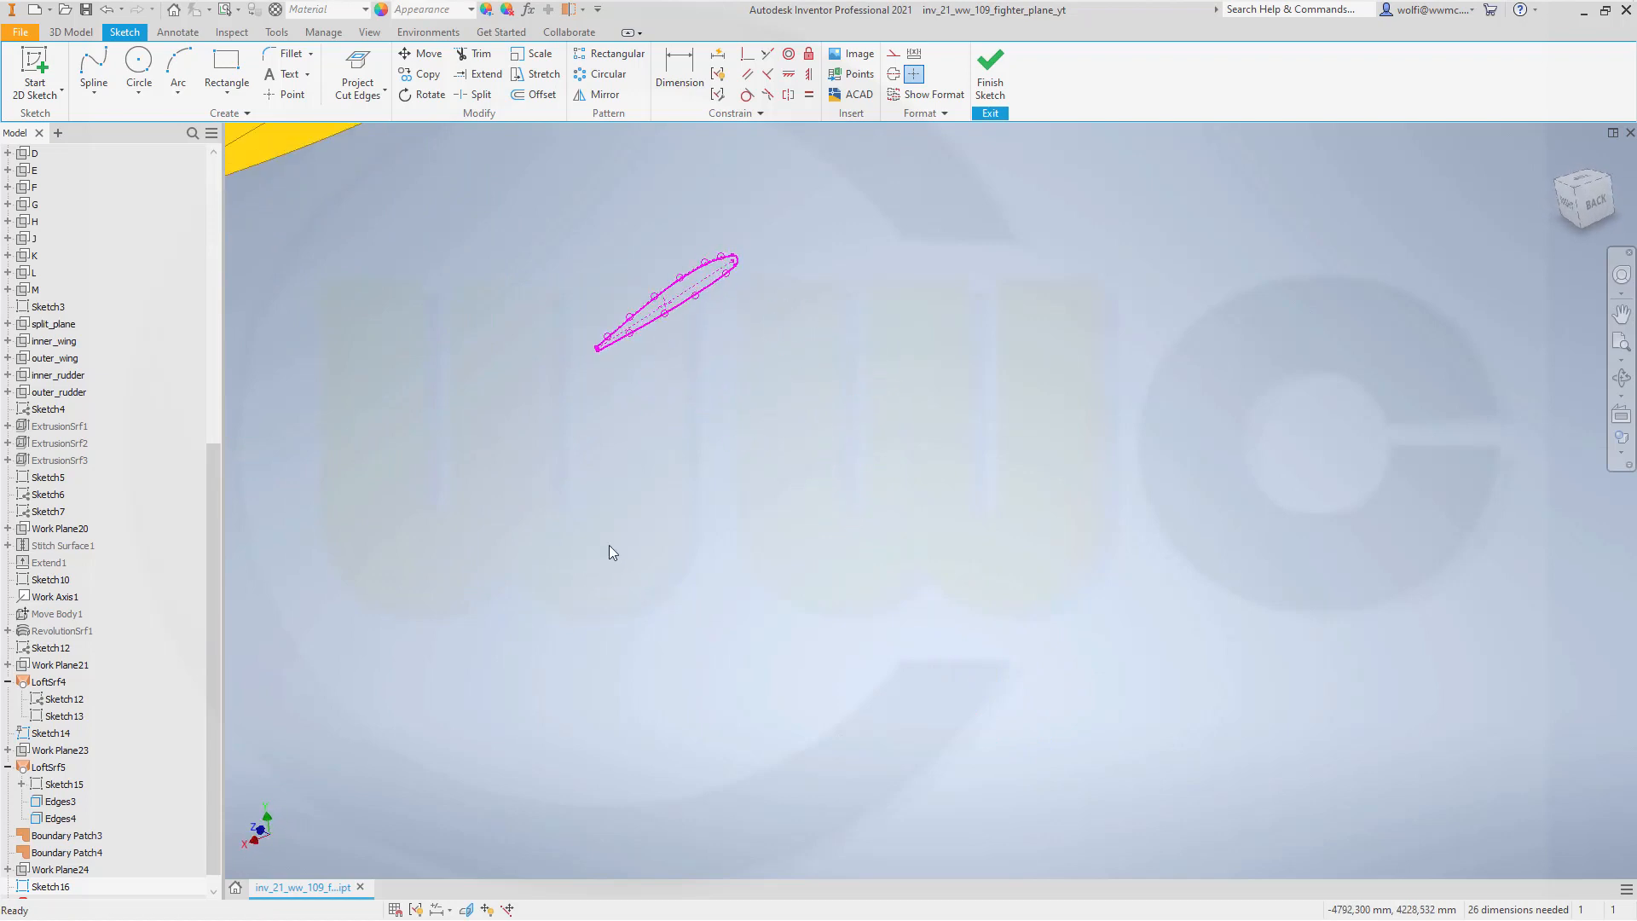
{"action": "left_click", "coordinate": [1592, 206]}
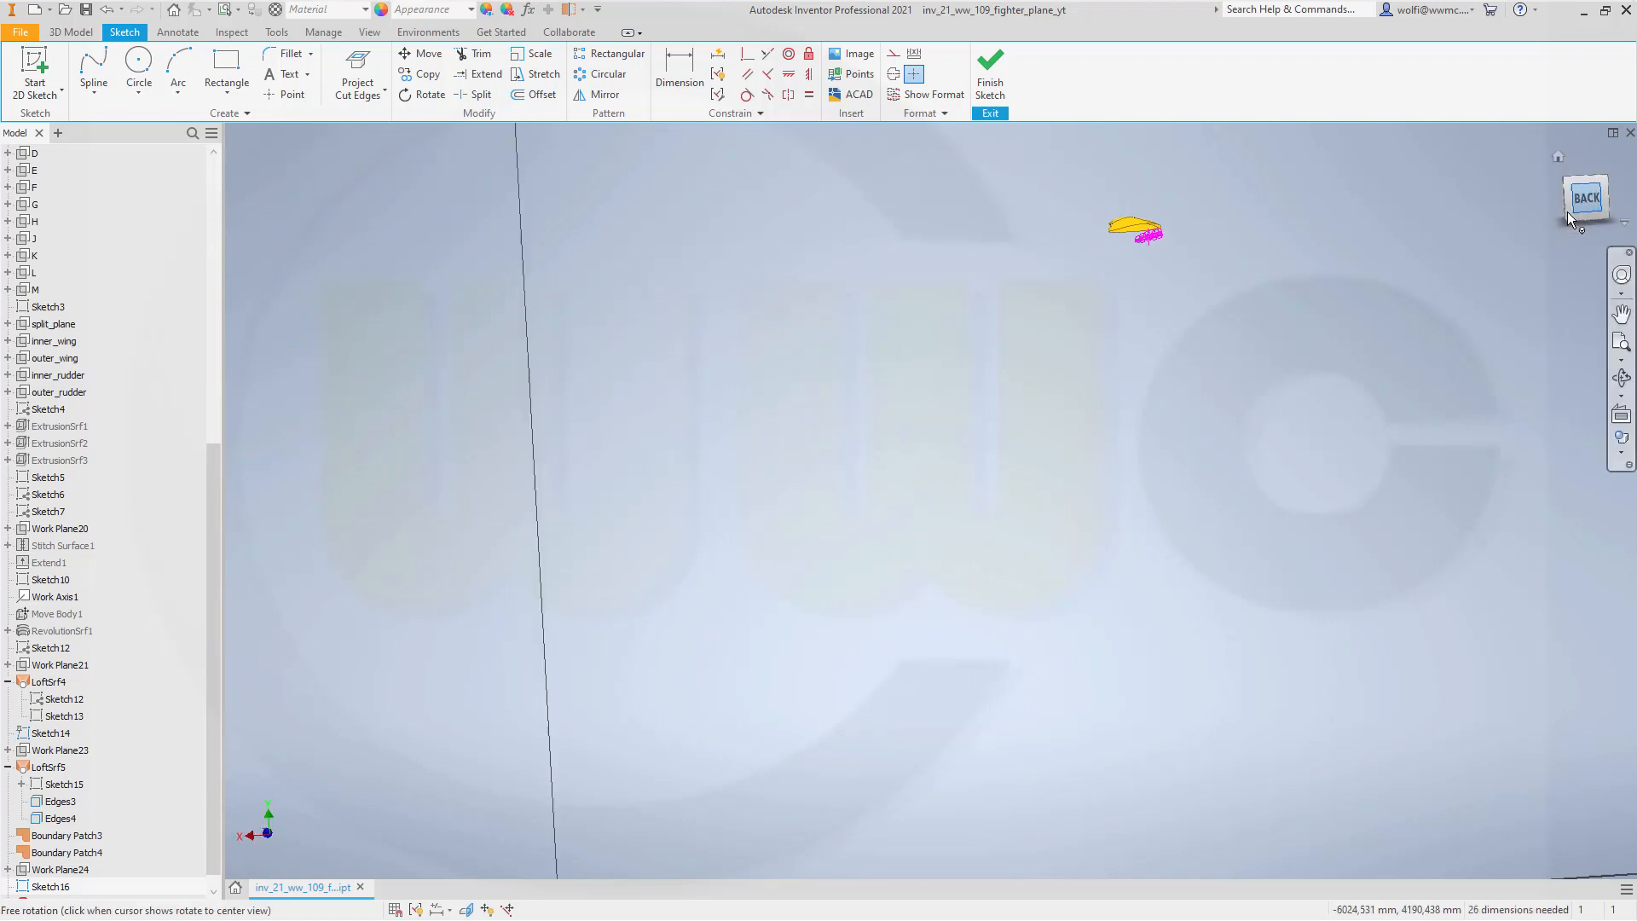
{"action": "scroll", "coordinate": [1087, 249], "scroll_direction": "down", "scroll_amount": 10}
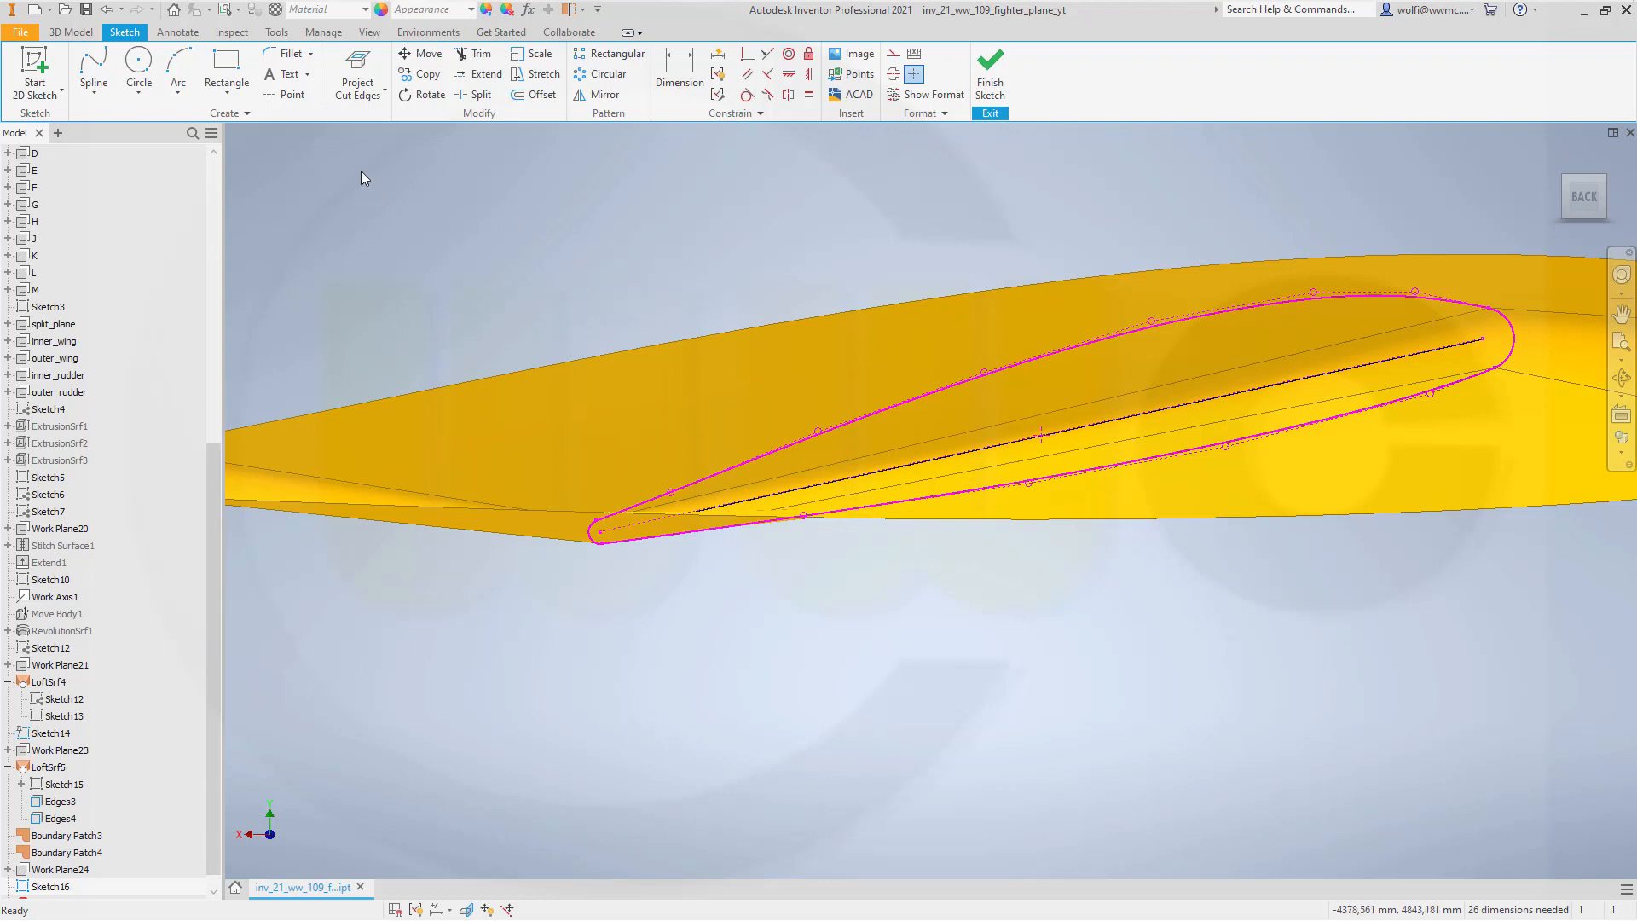
Rotate the whole pasted profile by 20 degrees about the point at the middle of its centerline.
{"action": "left_click", "coordinate": [426, 95]}
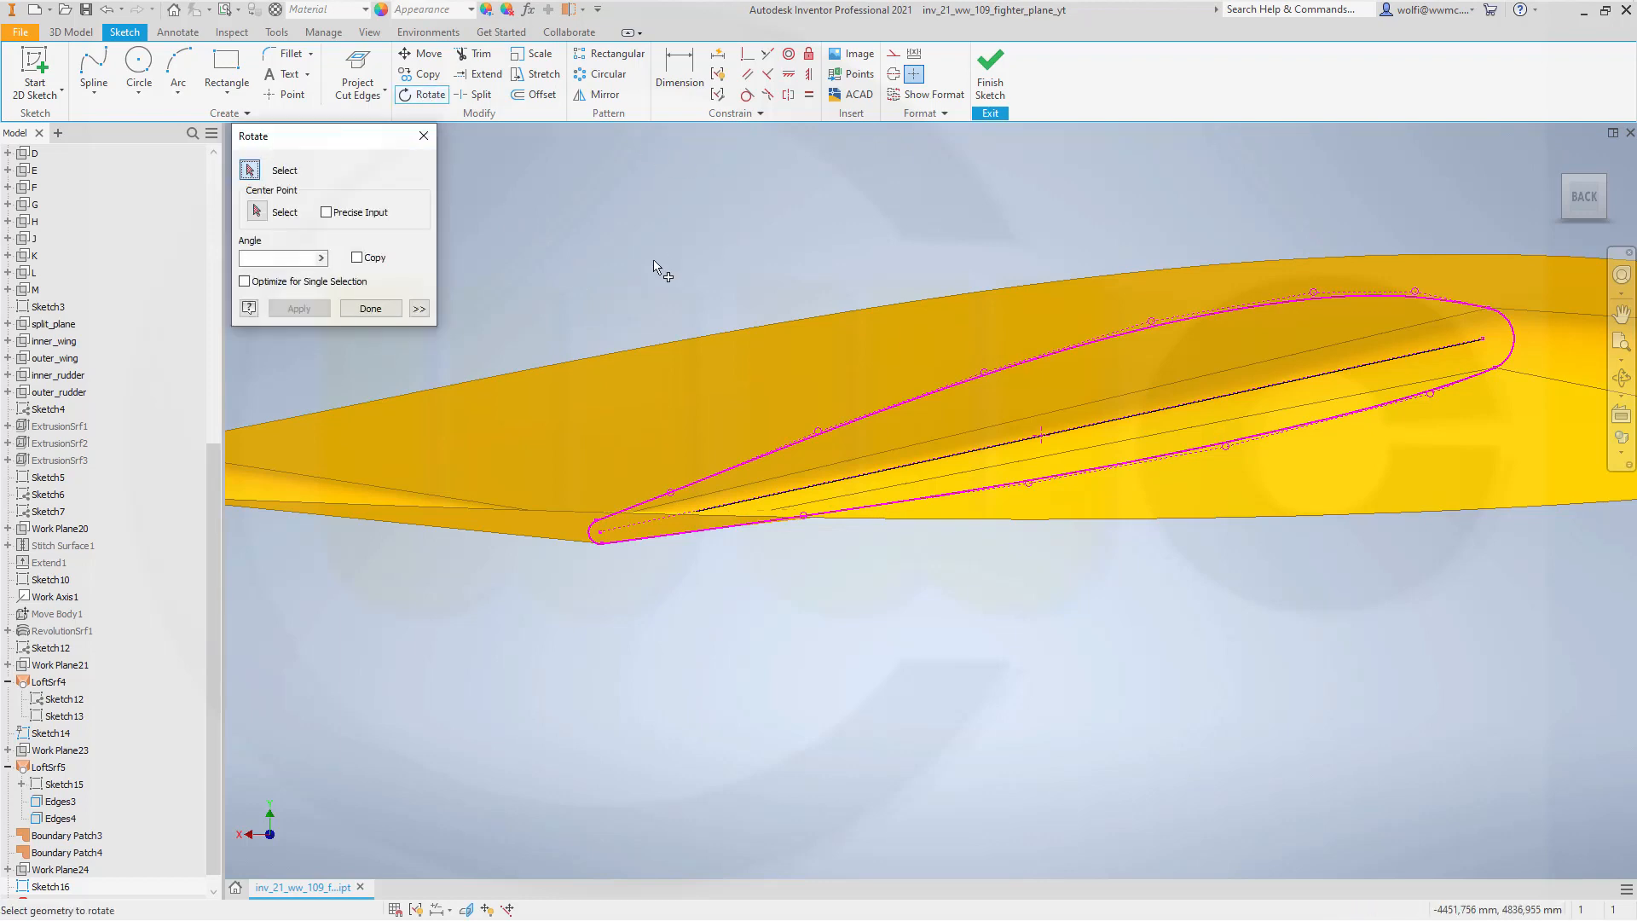
{"action": "left_click_drag", "start_coordinate": [510, 257], "coordinate": [1550, 615]}
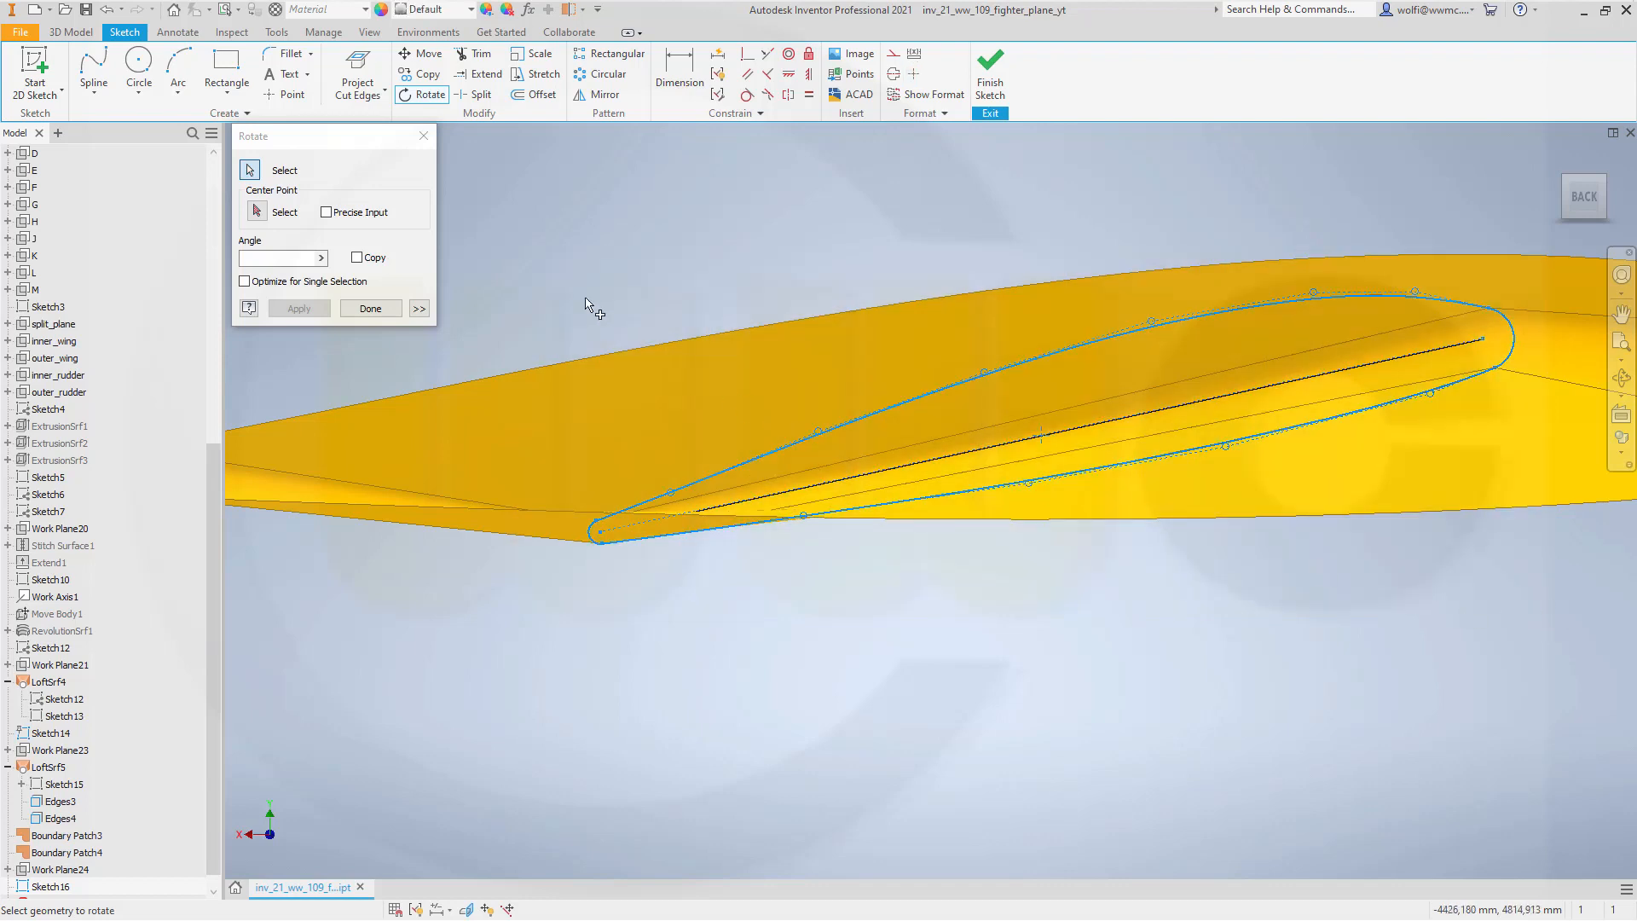
{"action": "left_click", "coordinate": [256, 211]}
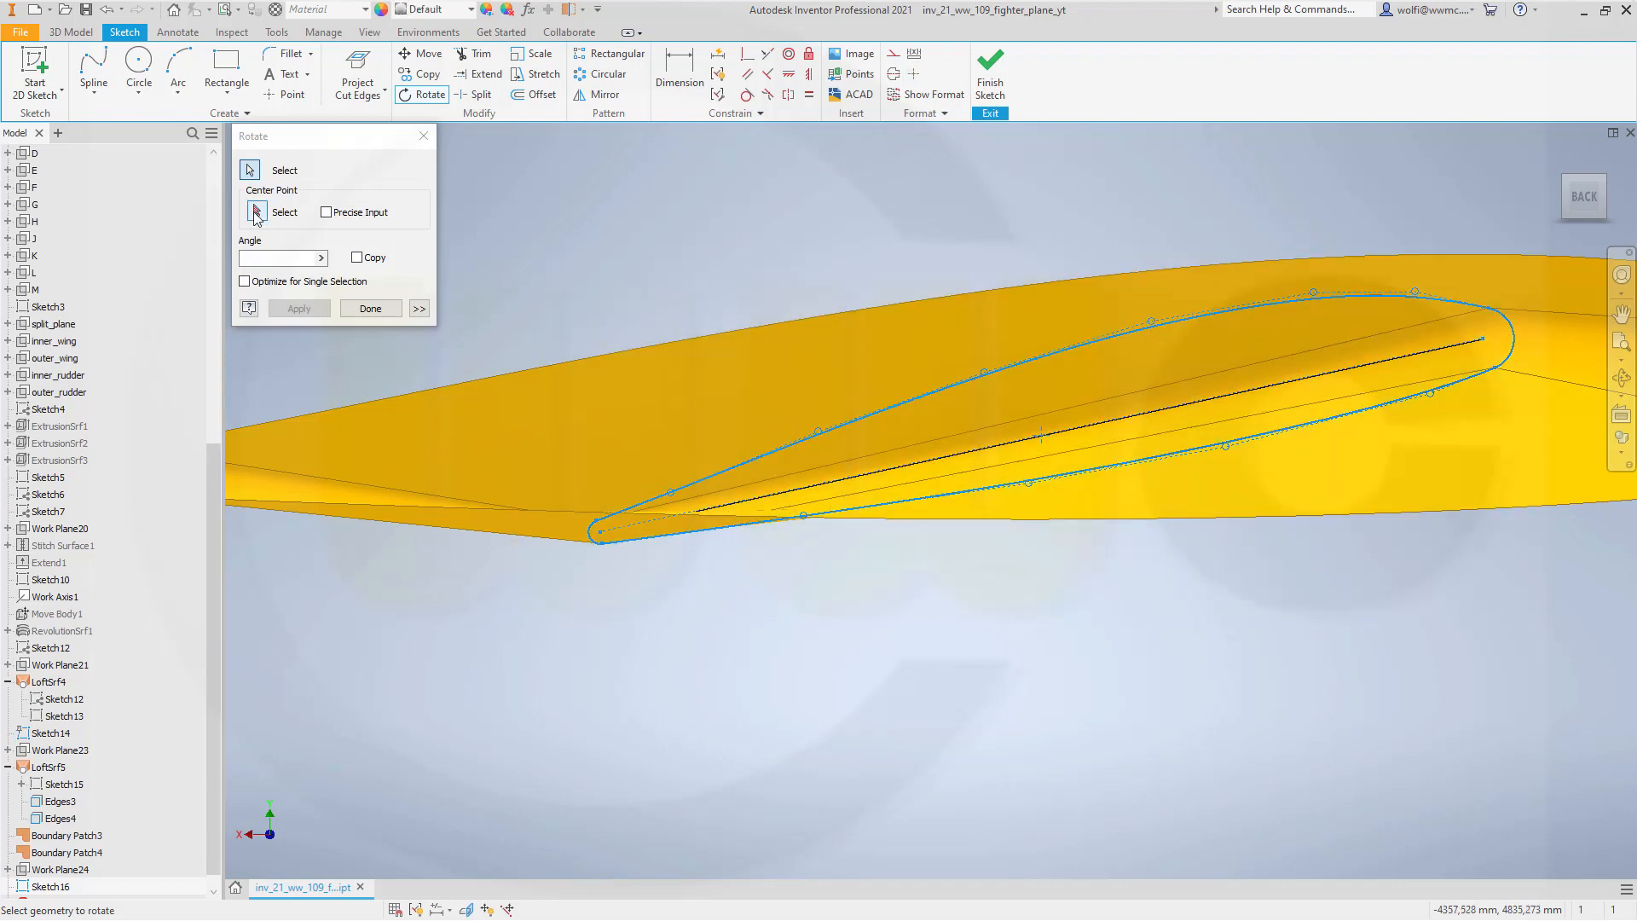
{"action": "left_click", "coordinate": [1041, 434]}
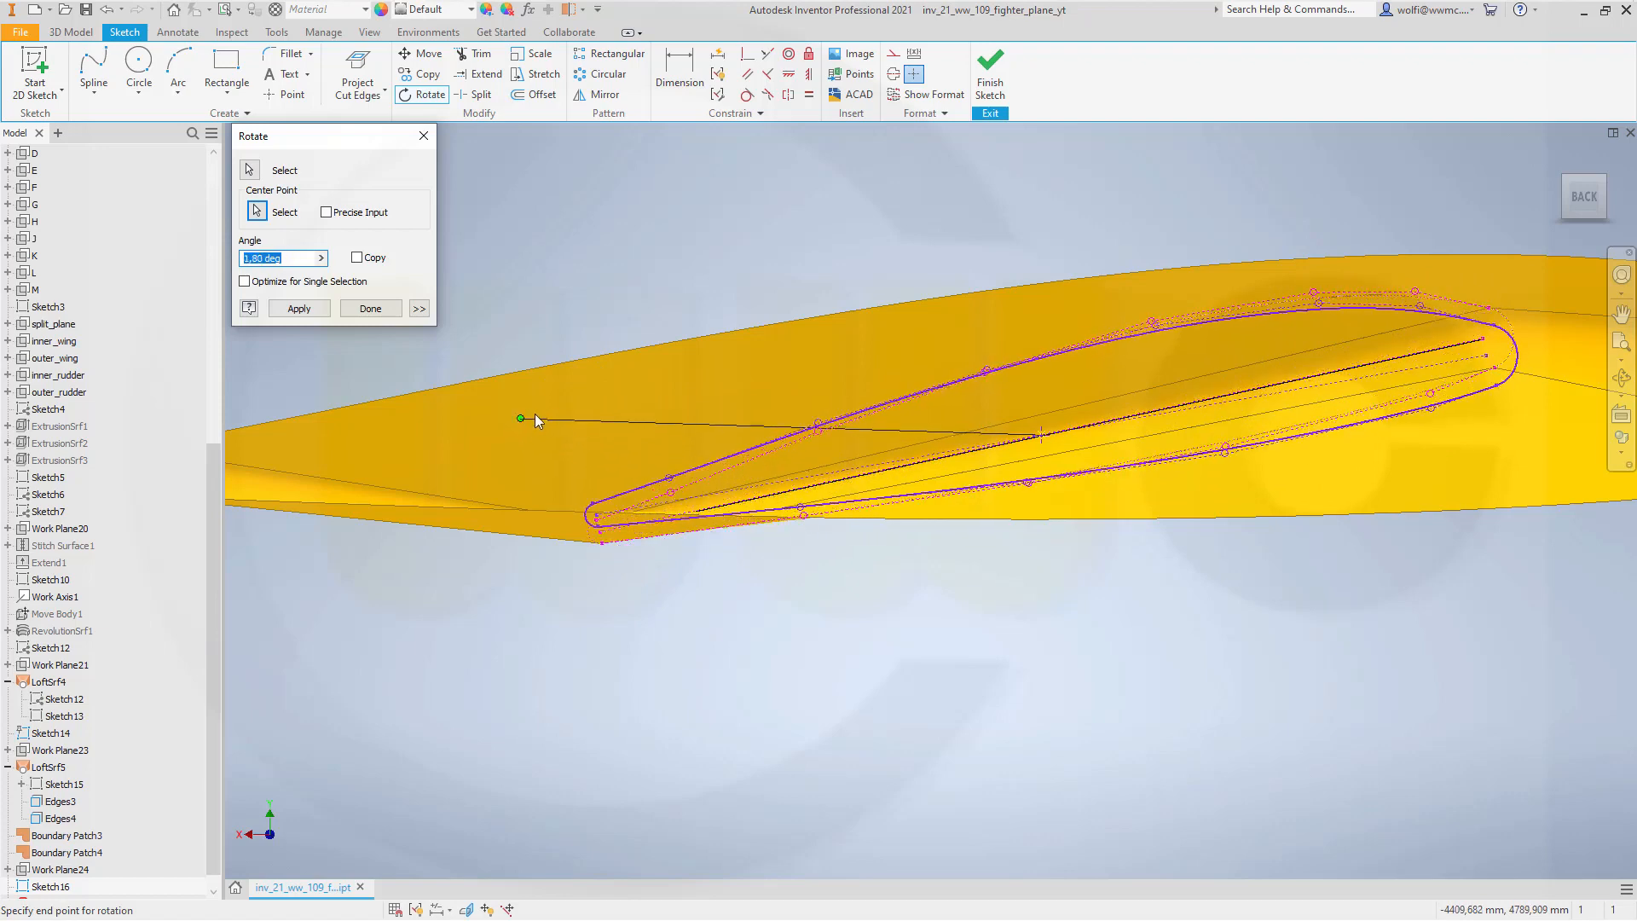
{"action": "scroll", "coordinate": [580, 411], "scroll_direction": "up", "scroll_amount": 3}
{"action": "scroll", "coordinate": [585, 410], "scroll_direction": "down", "scroll_amount": 3}
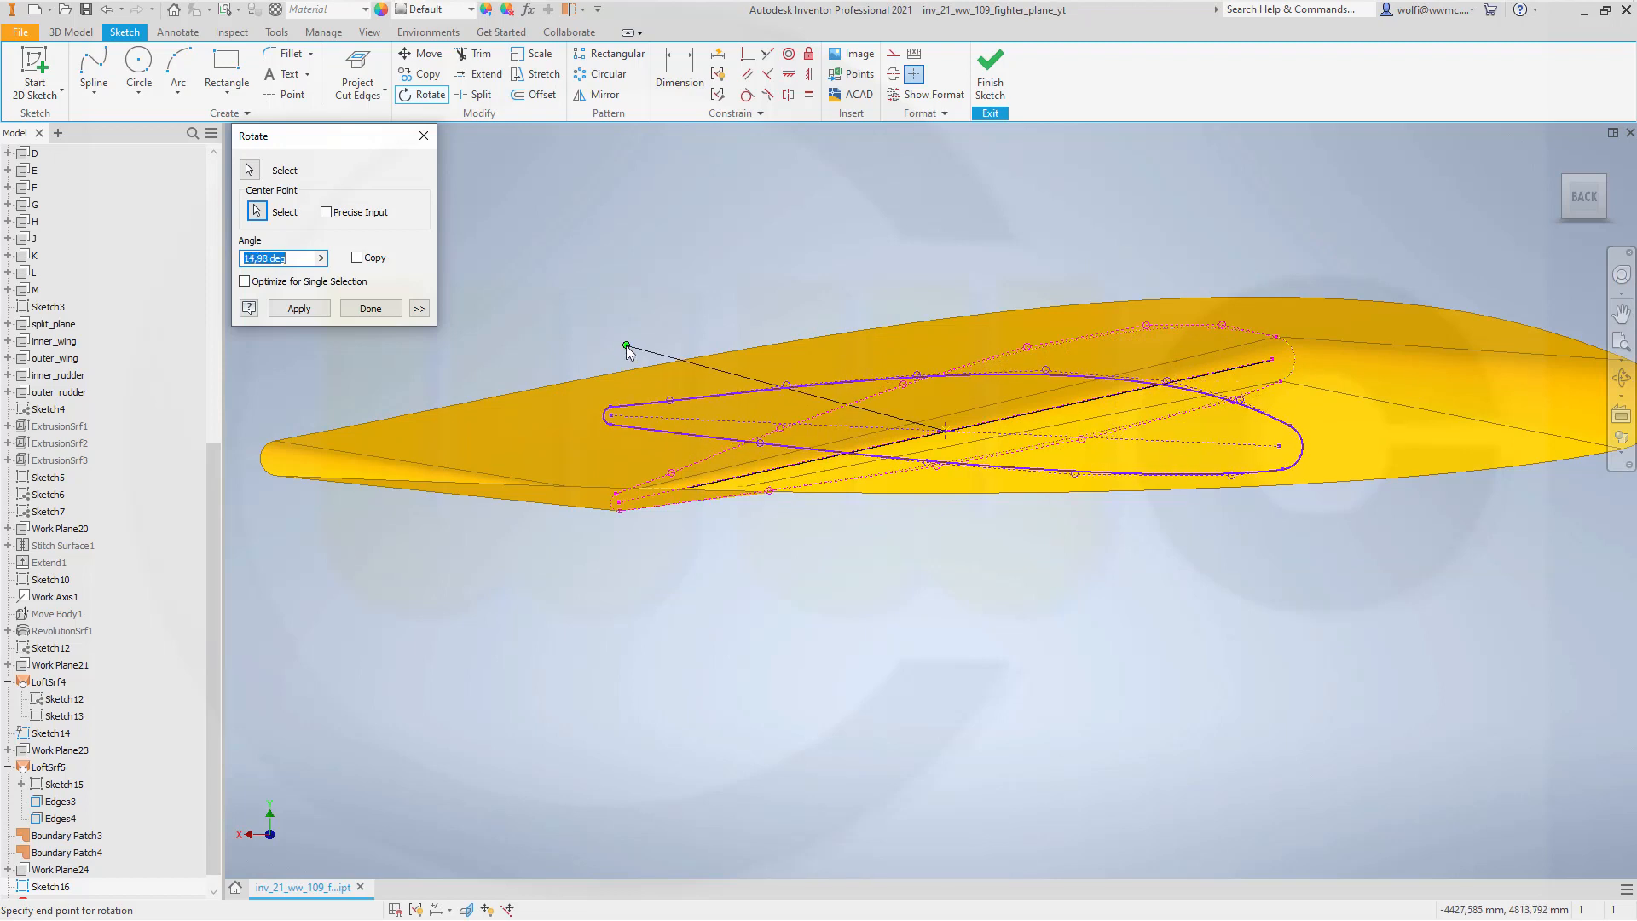
{"action": "type", "text": "10"}
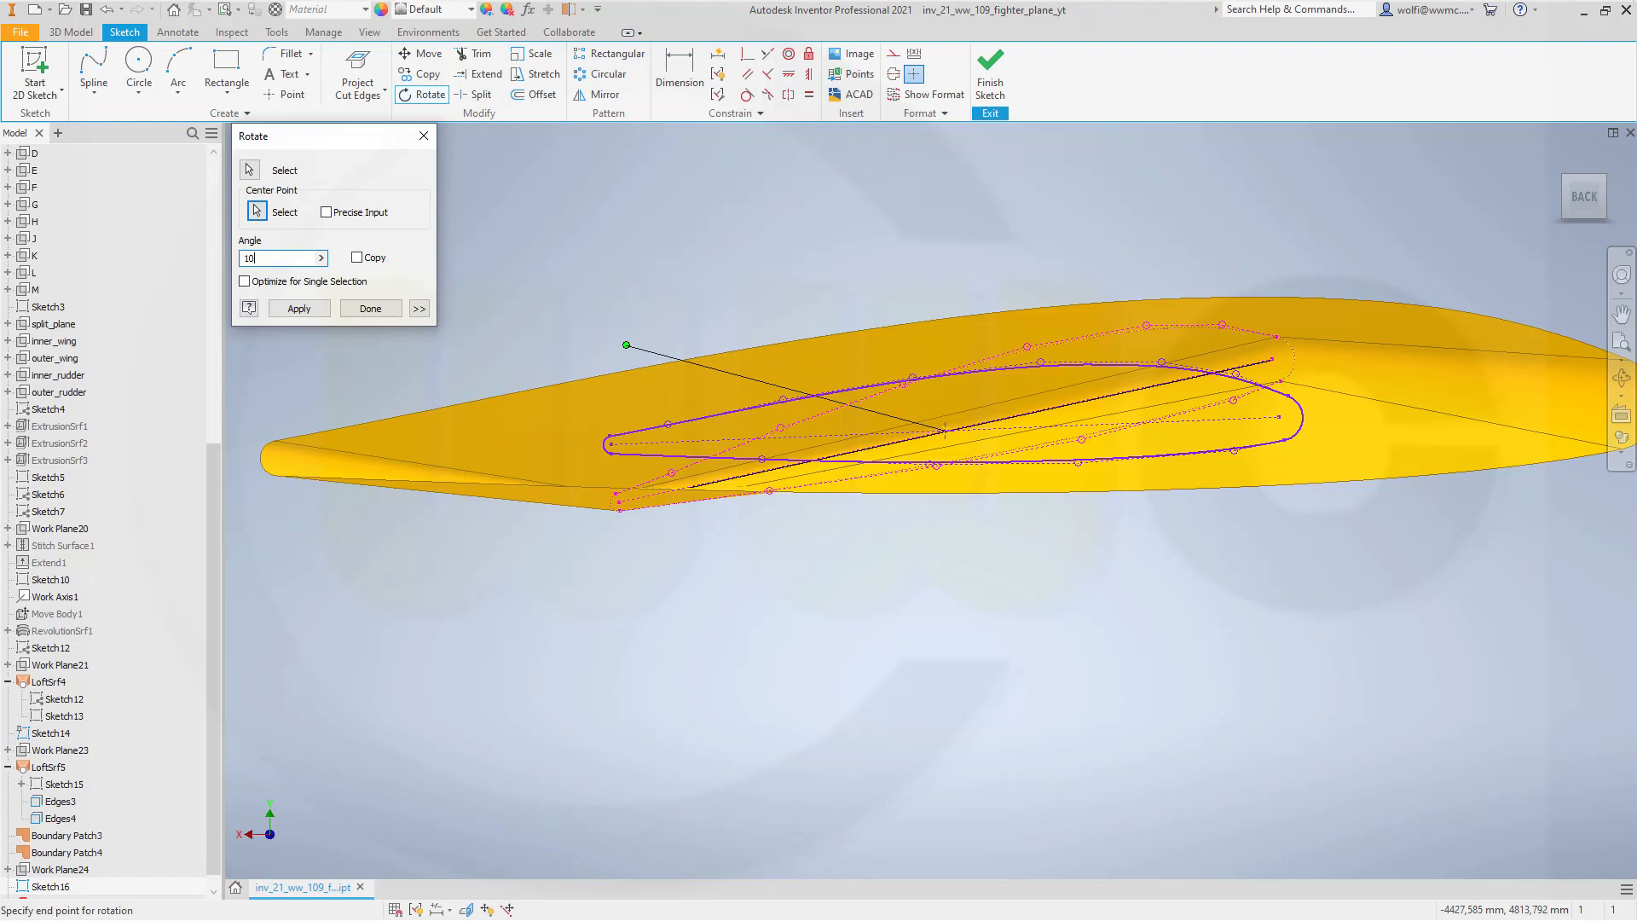
{"action": "key", "text": "Return"}
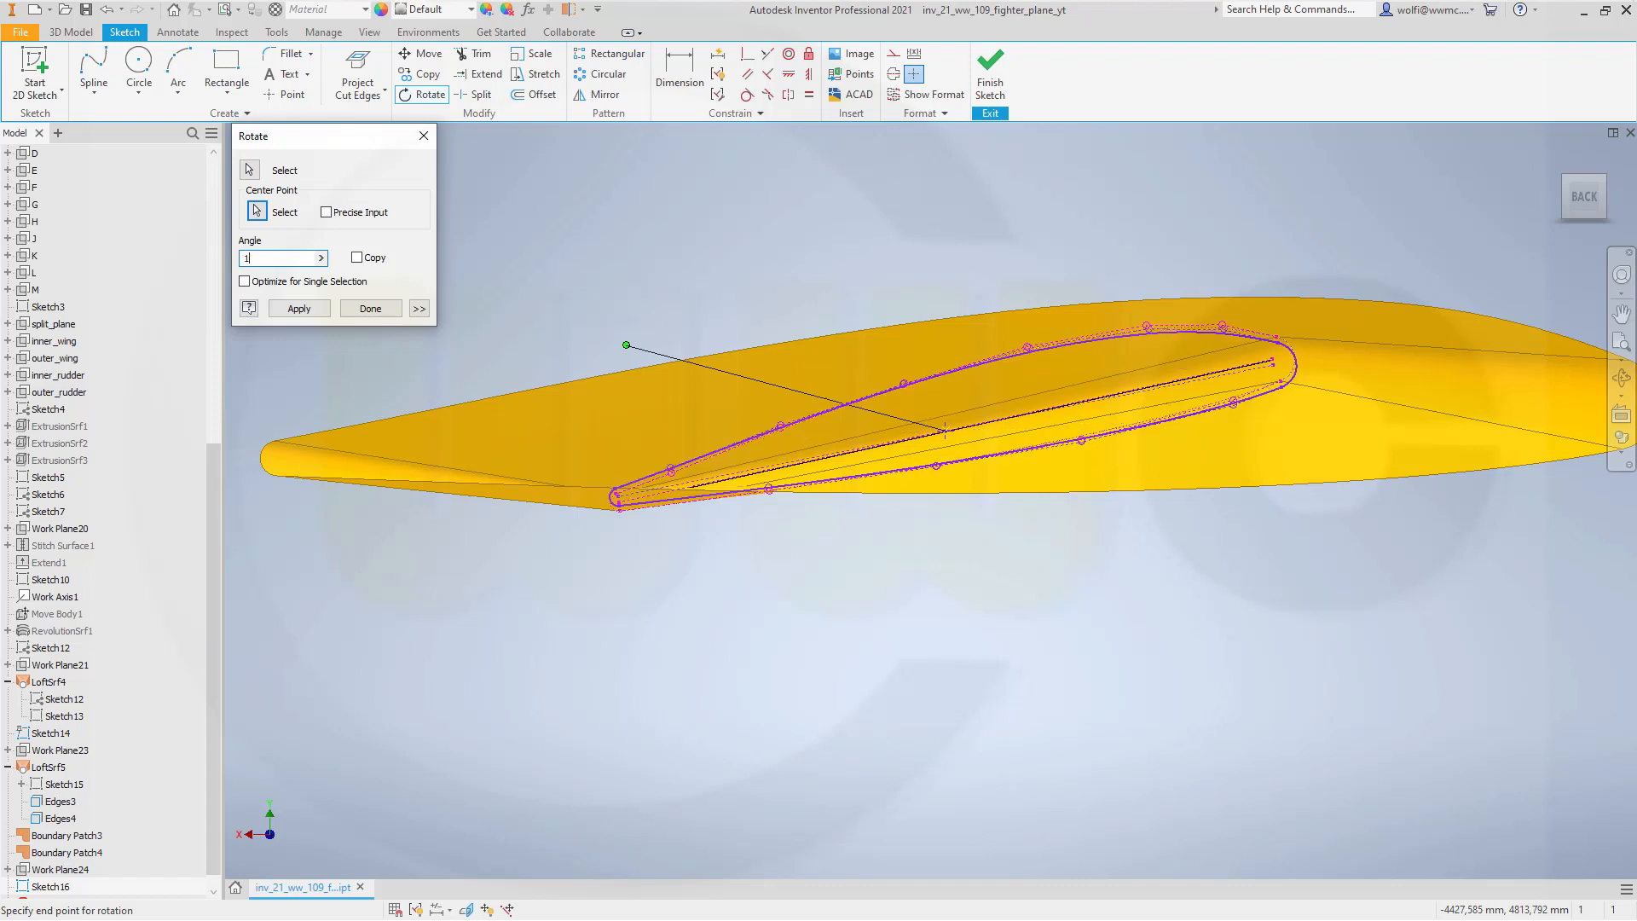
{"action": "type", "text": "20"}
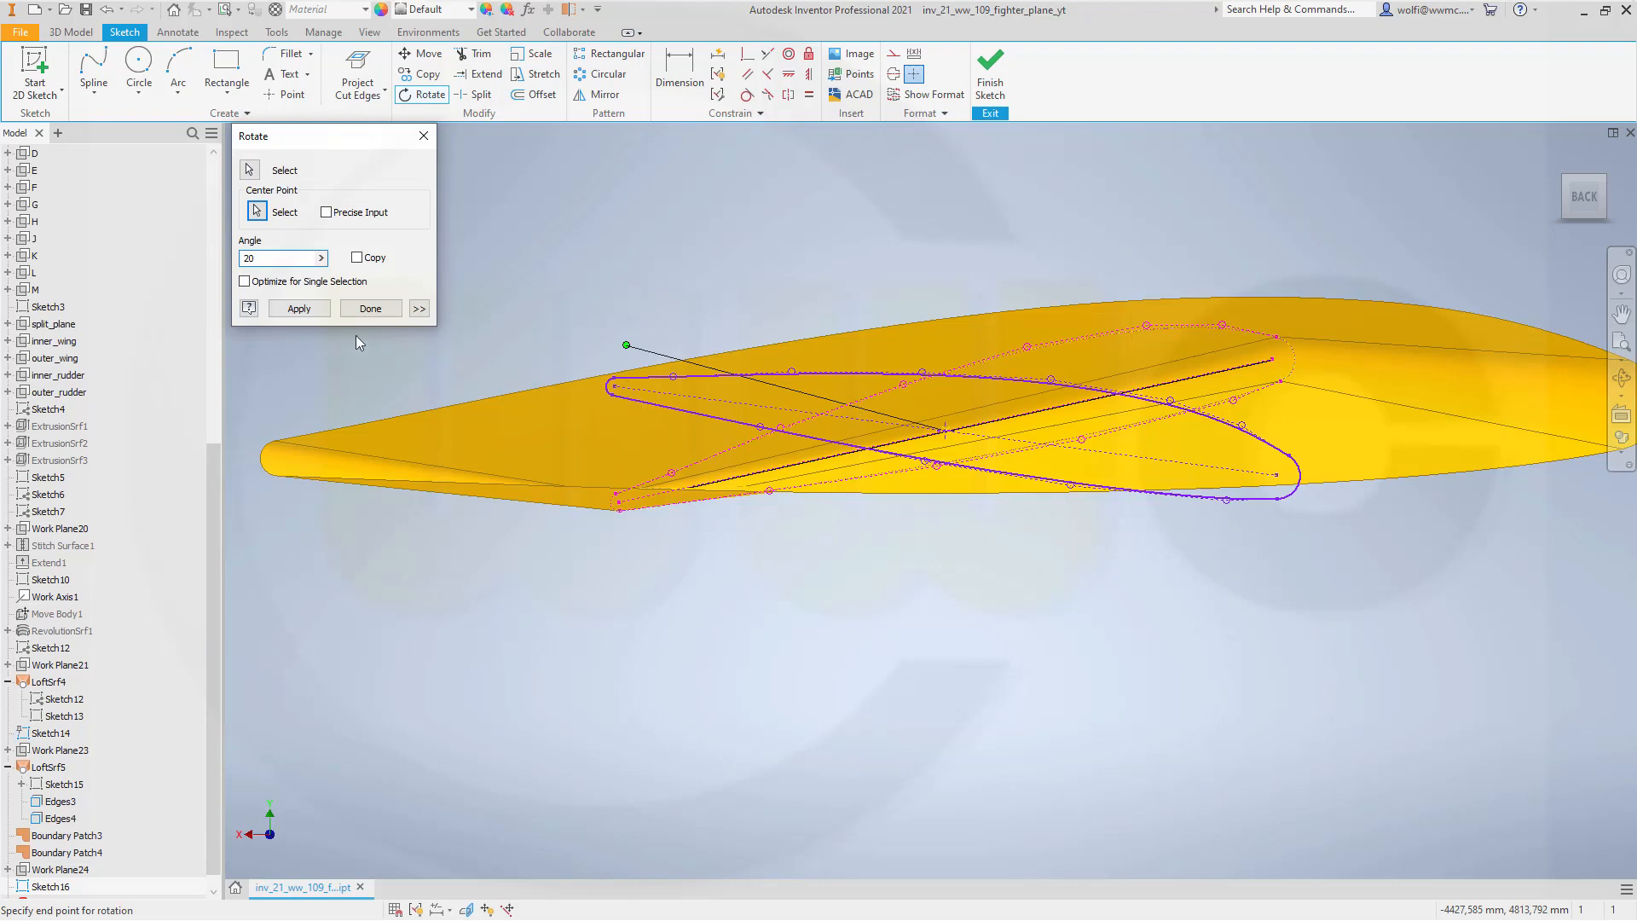
{"action": "left_click", "coordinate": [299, 309]}
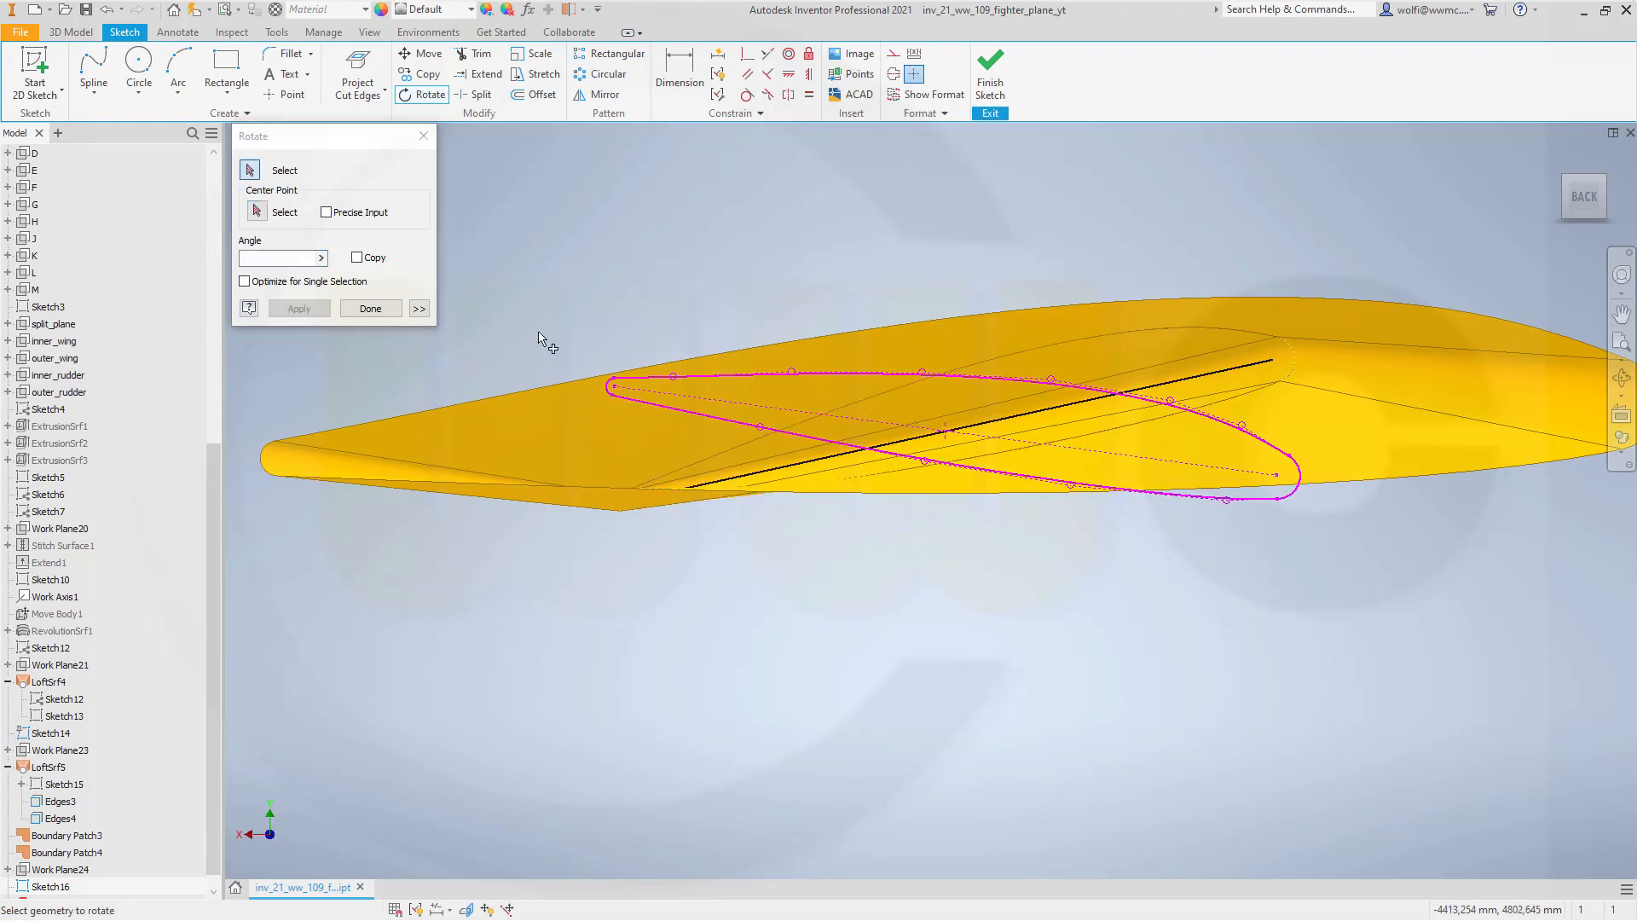
{"action": "left_click", "coordinate": [370, 308]}
{"action": "scroll", "coordinate": [847, 525], "scroll_direction": "down", "scroll_amount": 5}
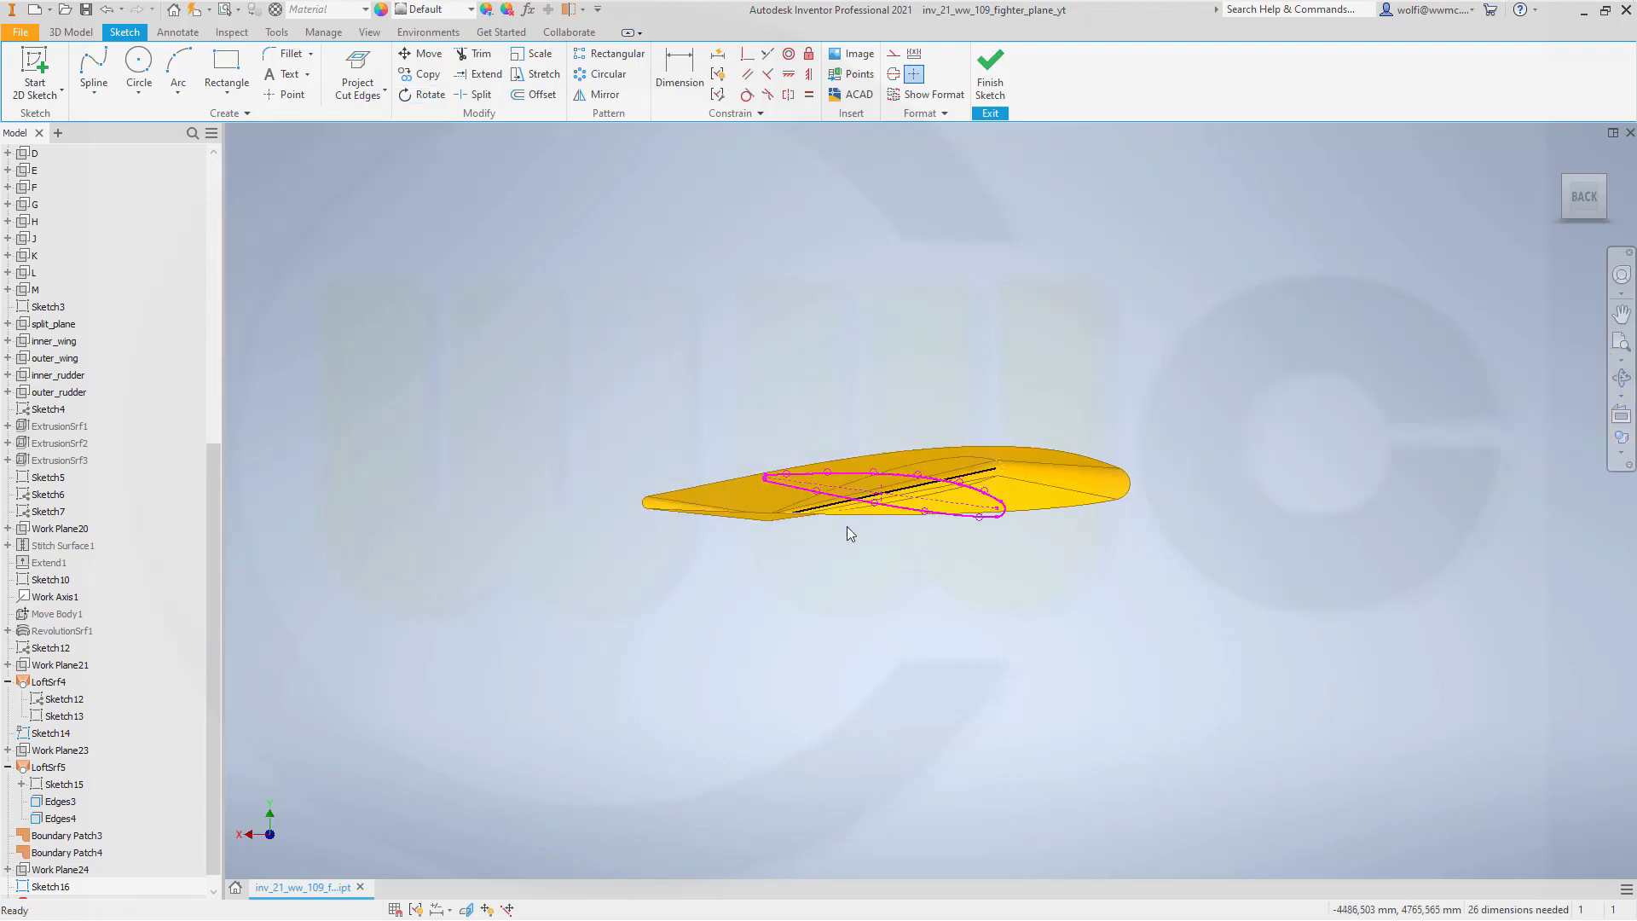
{"action": "middle_click_drag", "start_coordinate": [825, 581], "coordinate": [847, 600], "text": "shift"}
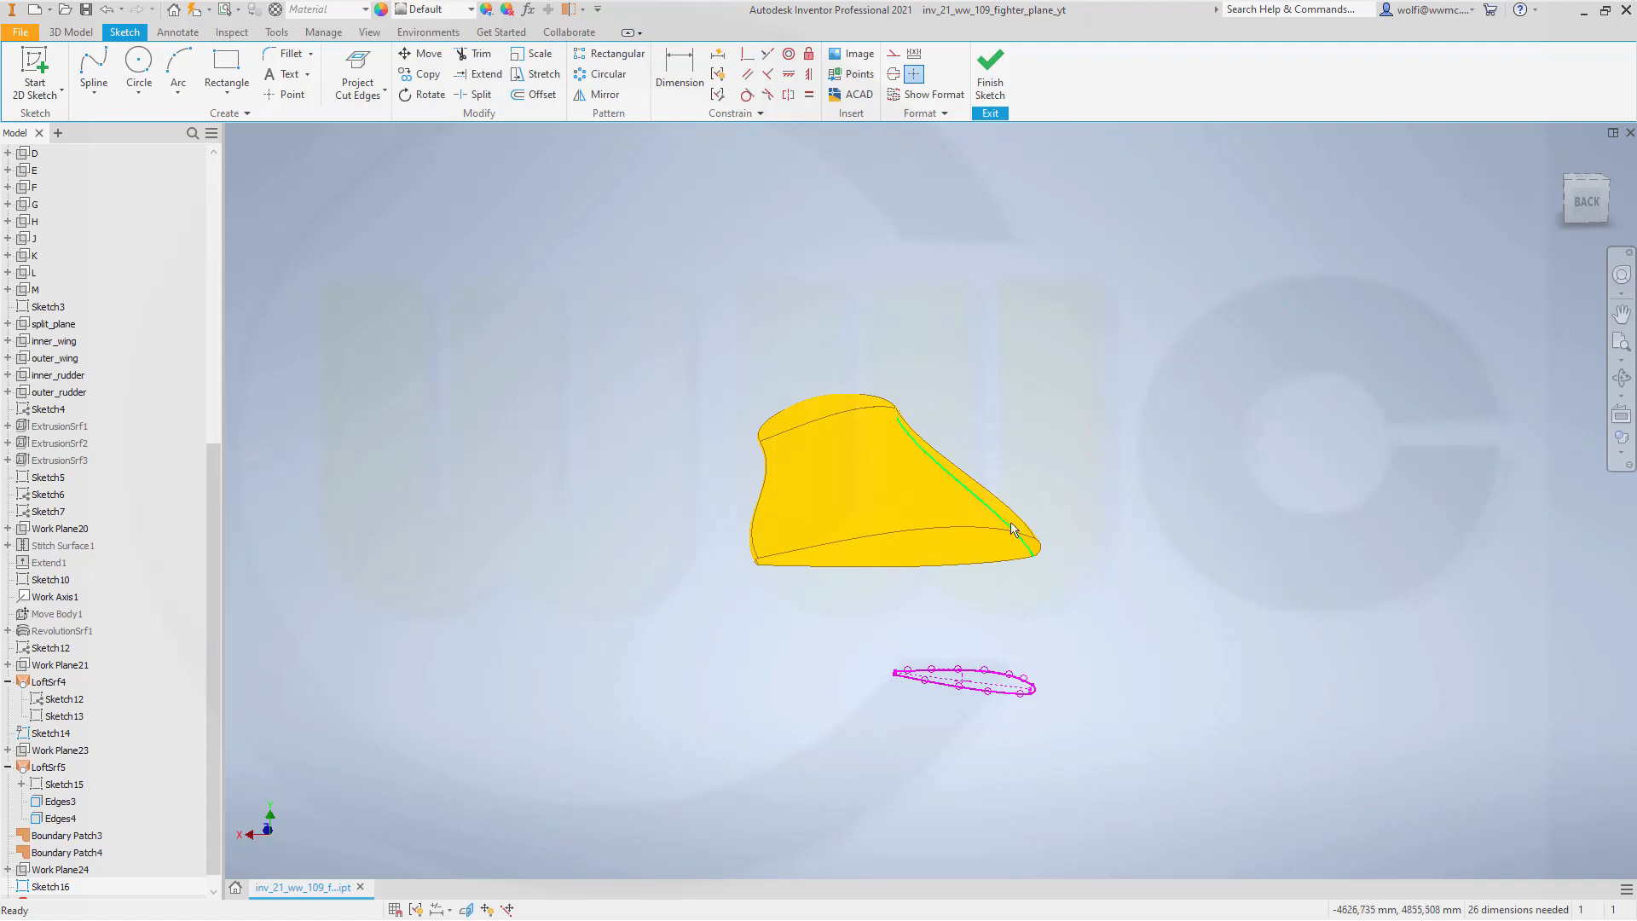
Start a loft of the rotated profile with surface output instead of a solid.
{"action": "scroll", "coordinate": [882, 676], "scroll_direction": "up", "scroll_amount": 5}
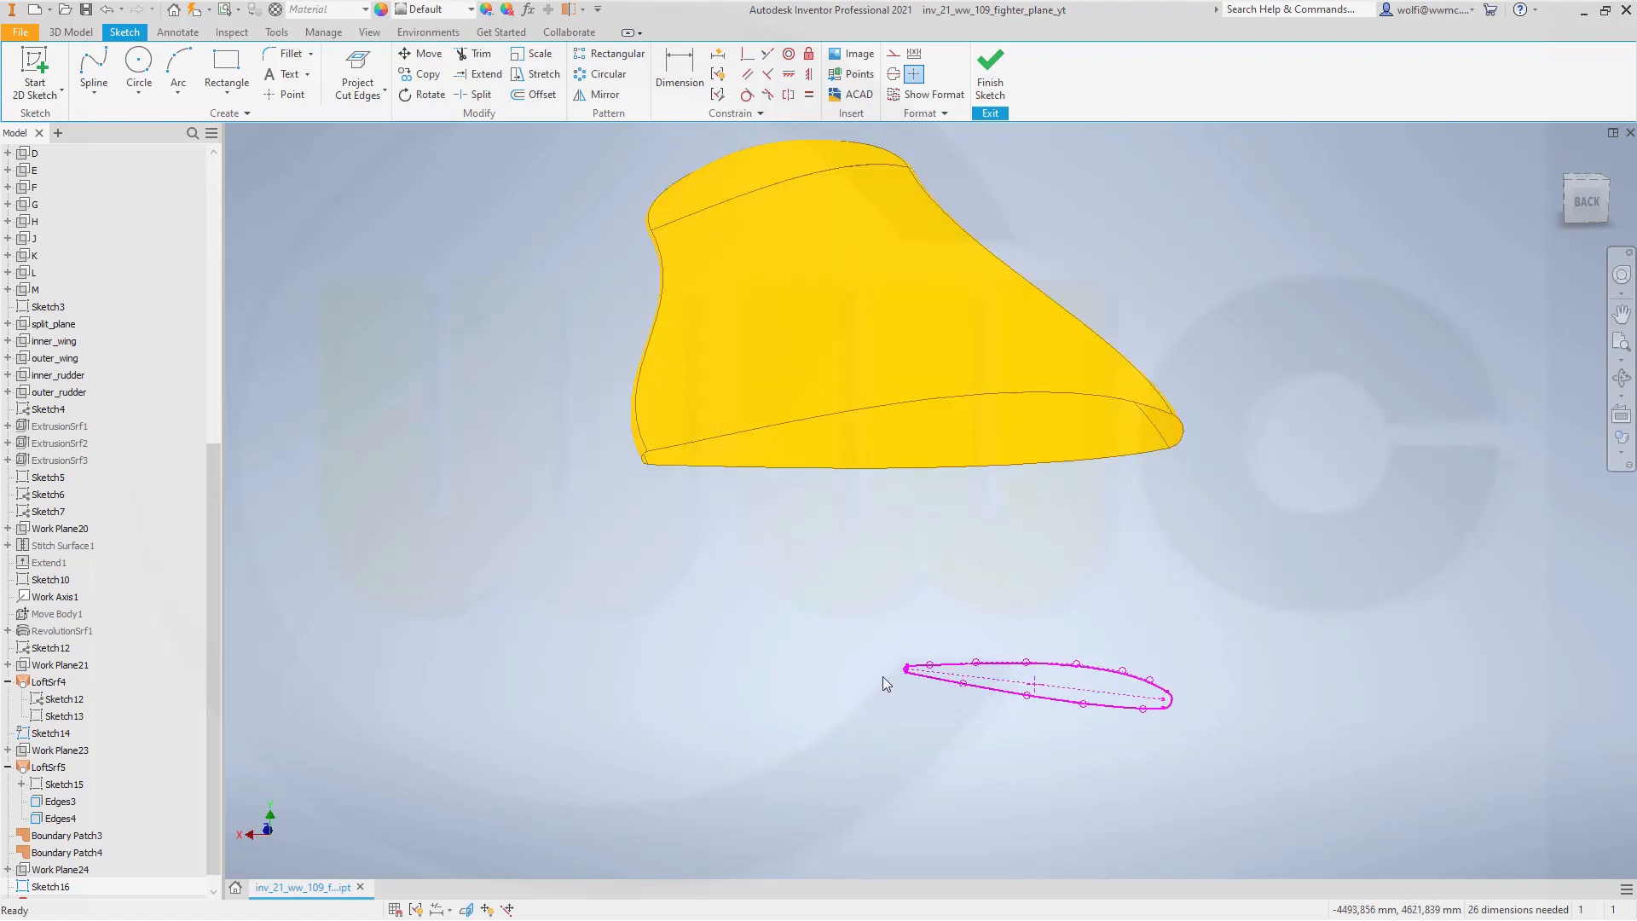
{"action": "scroll", "coordinate": [950, 679], "scroll_direction": "down", "scroll_amount": 5}
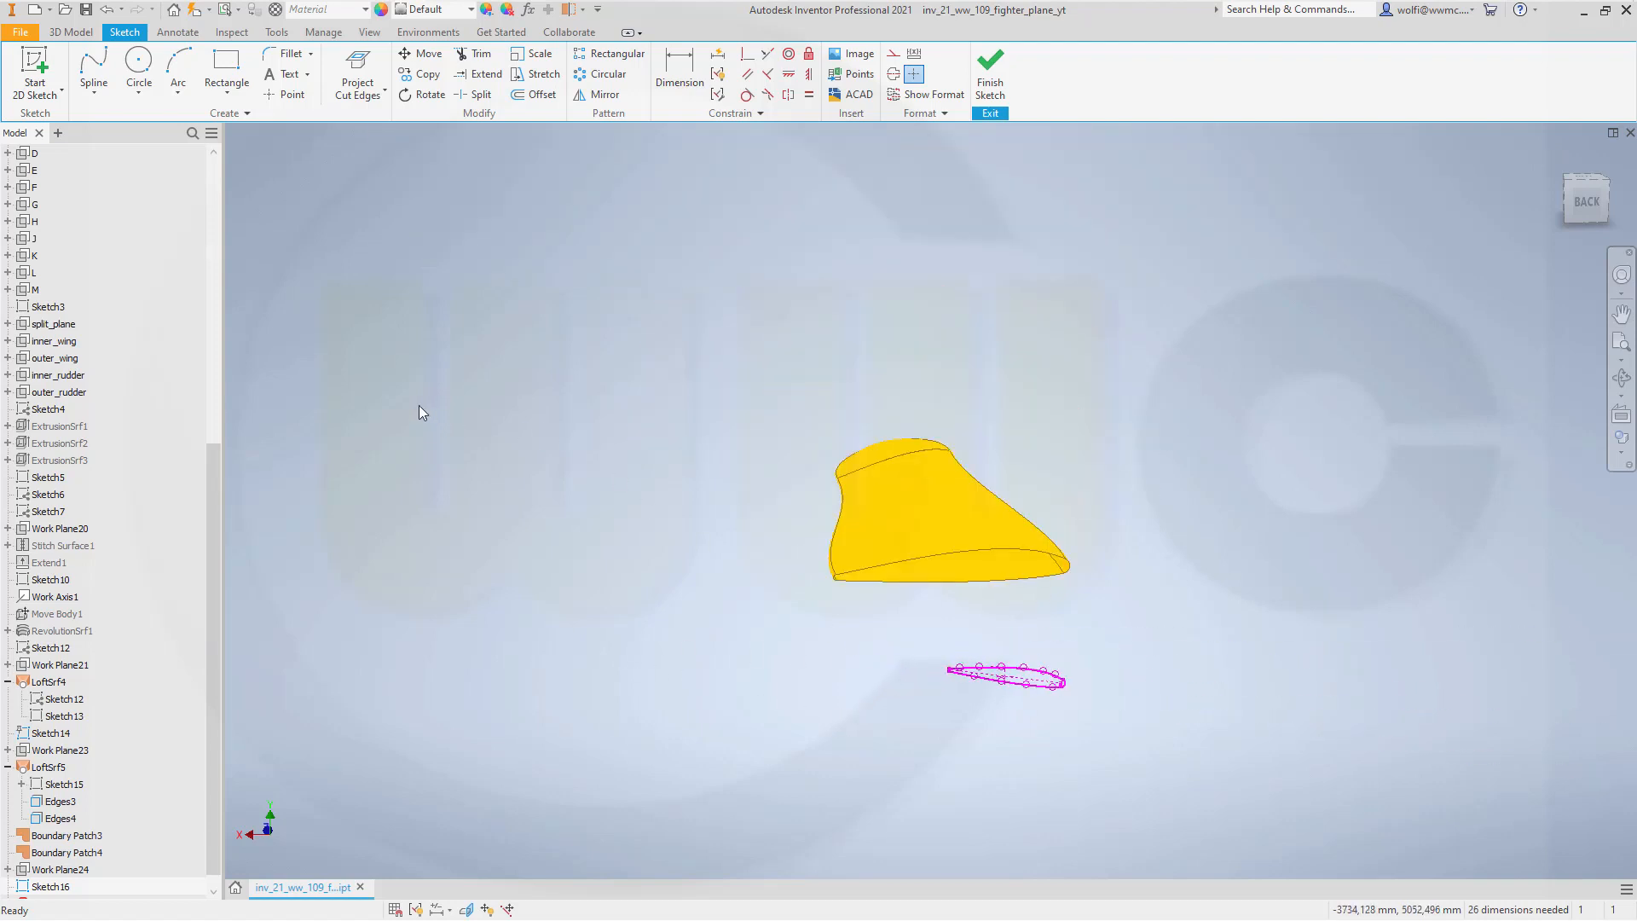
{"action": "left_click", "coordinate": [70, 32]}
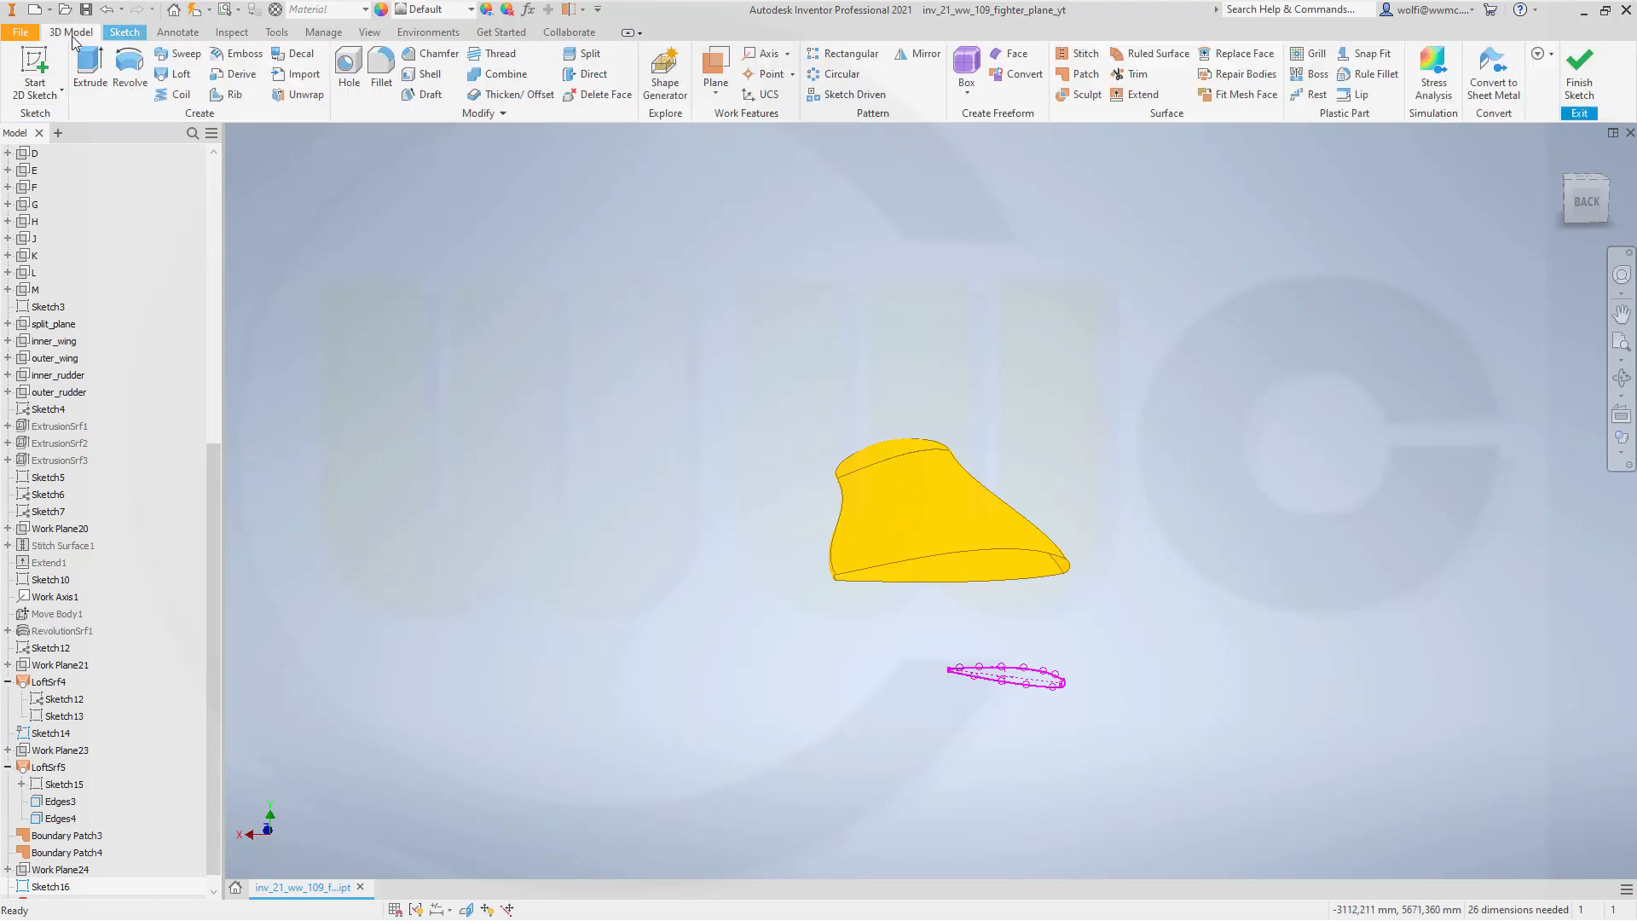
{"action": "left_click", "coordinate": [174, 75]}
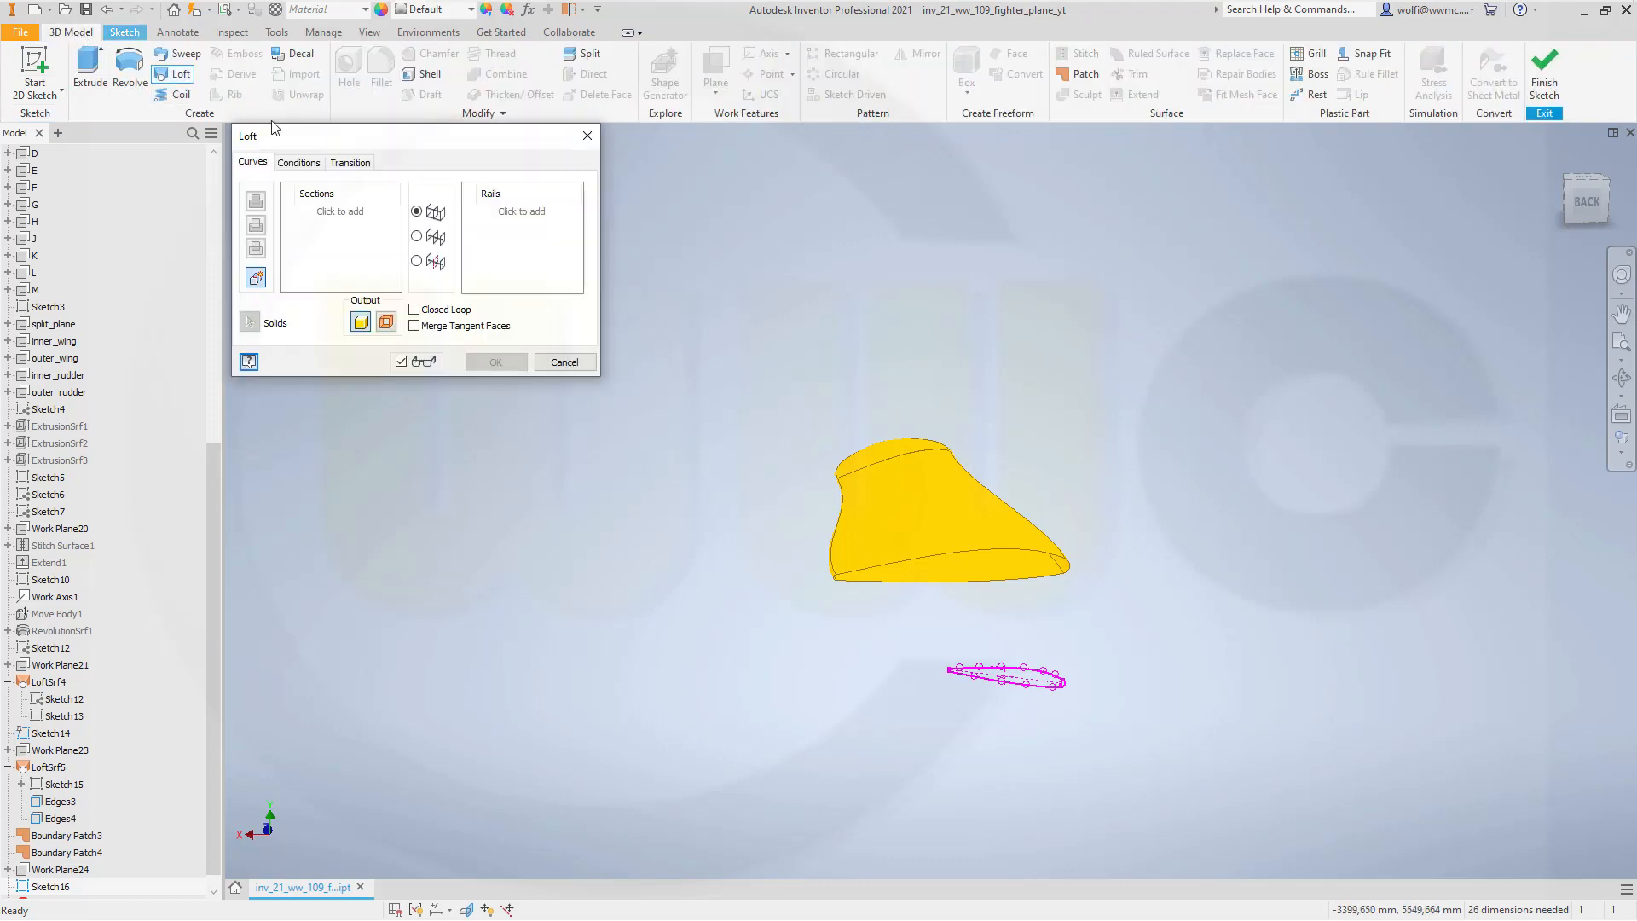
{"action": "left_click", "coordinate": [387, 320]}
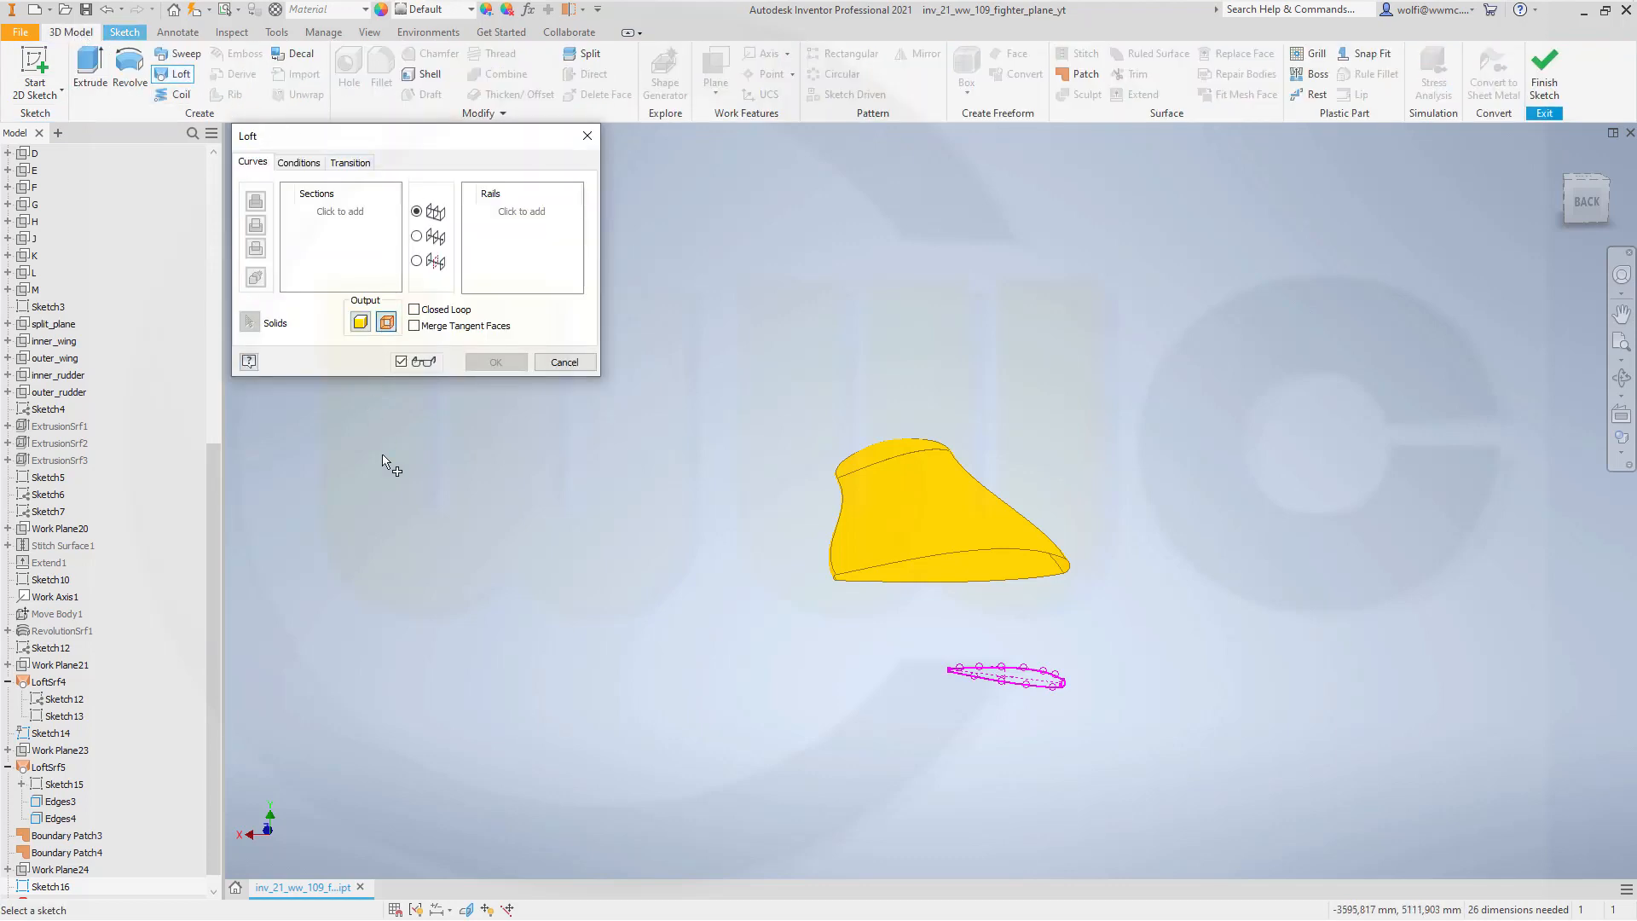
{"action": "scroll", "coordinate": [952, 713], "scroll_direction": "up", "scroll_amount": 3}
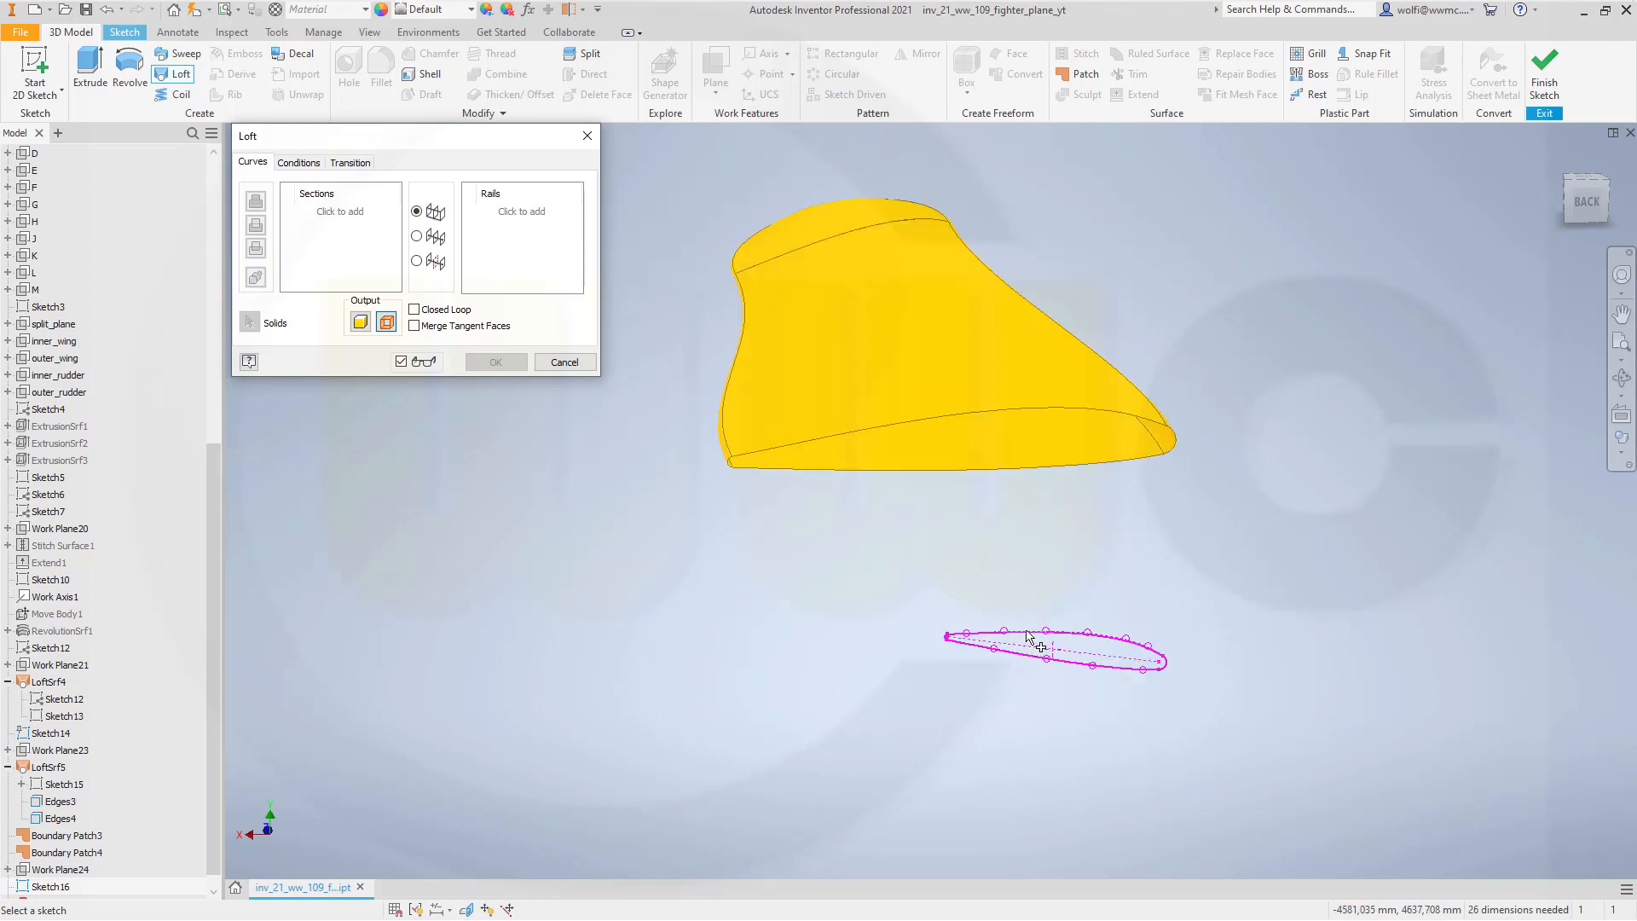
{"action": "scroll", "coordinate": [1019, 639], "scroll_direction": "up", "scroll_amount": 5}
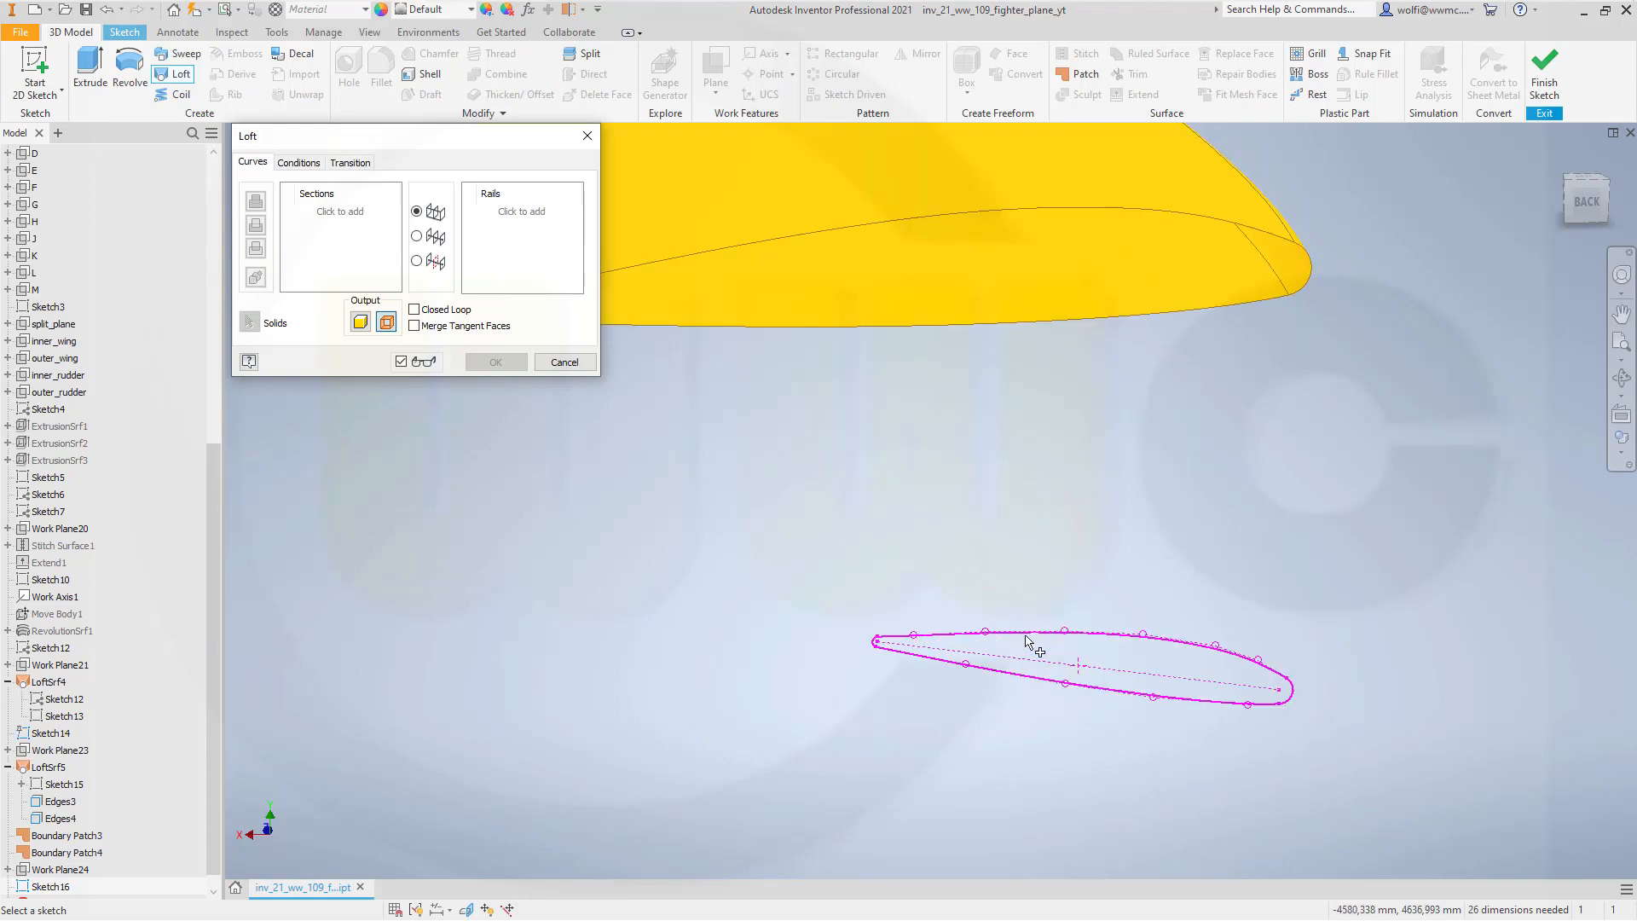
{"action": "left_click", "coordinate": [970, 637]}
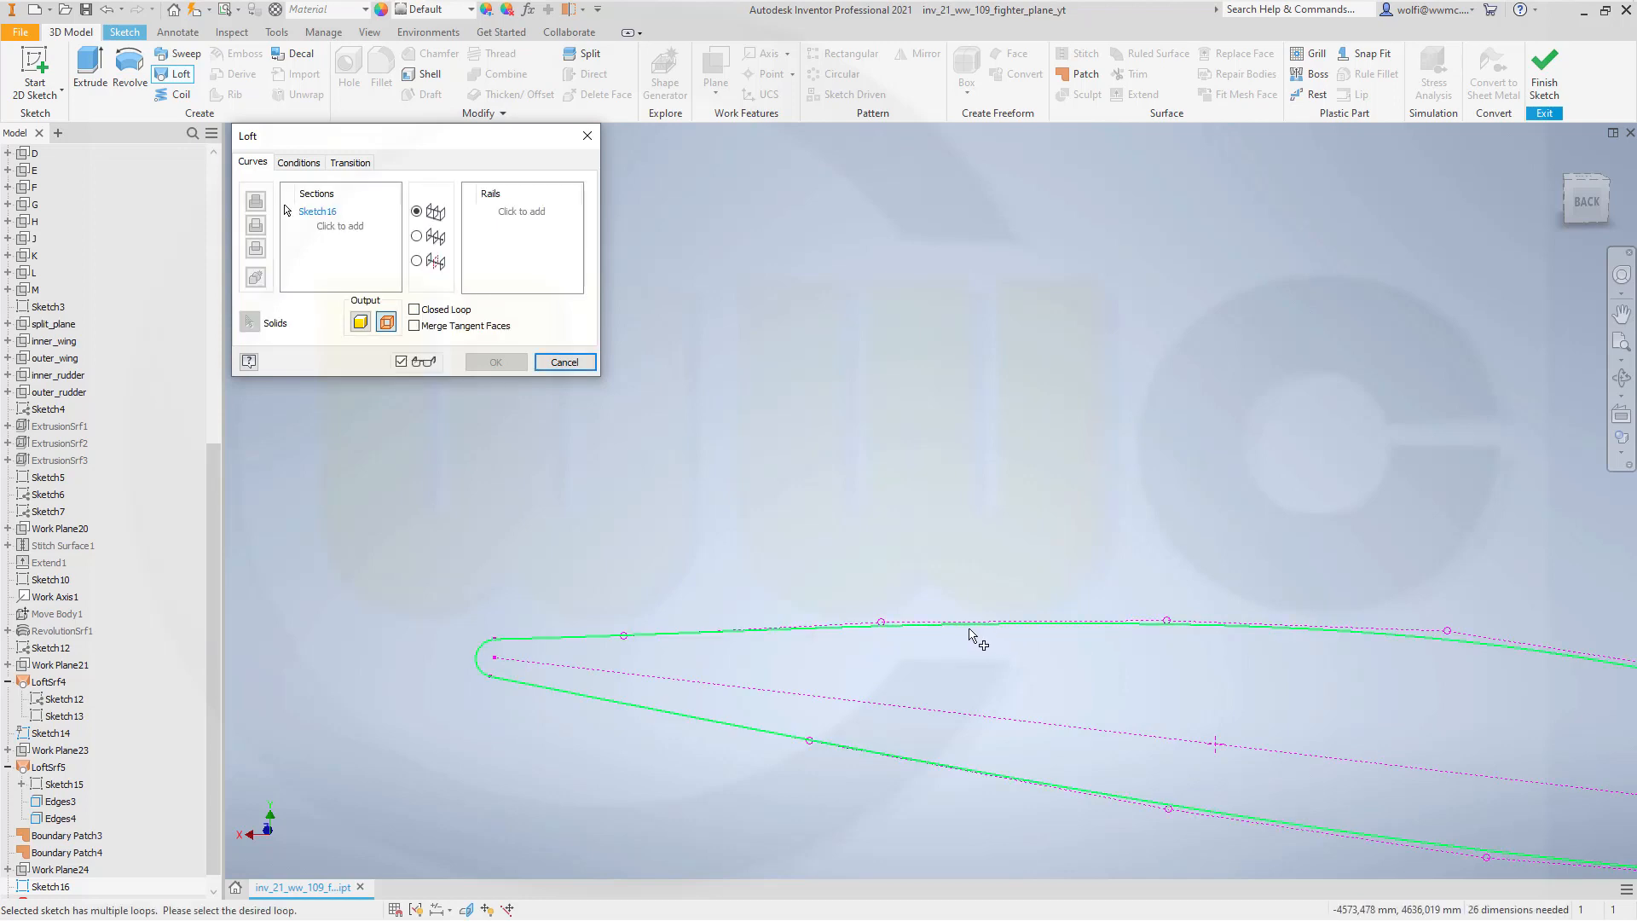
{"action": "scroll", "coordinate": [738, 539], "scroll_direction": "down", "scroll_amount": 5}
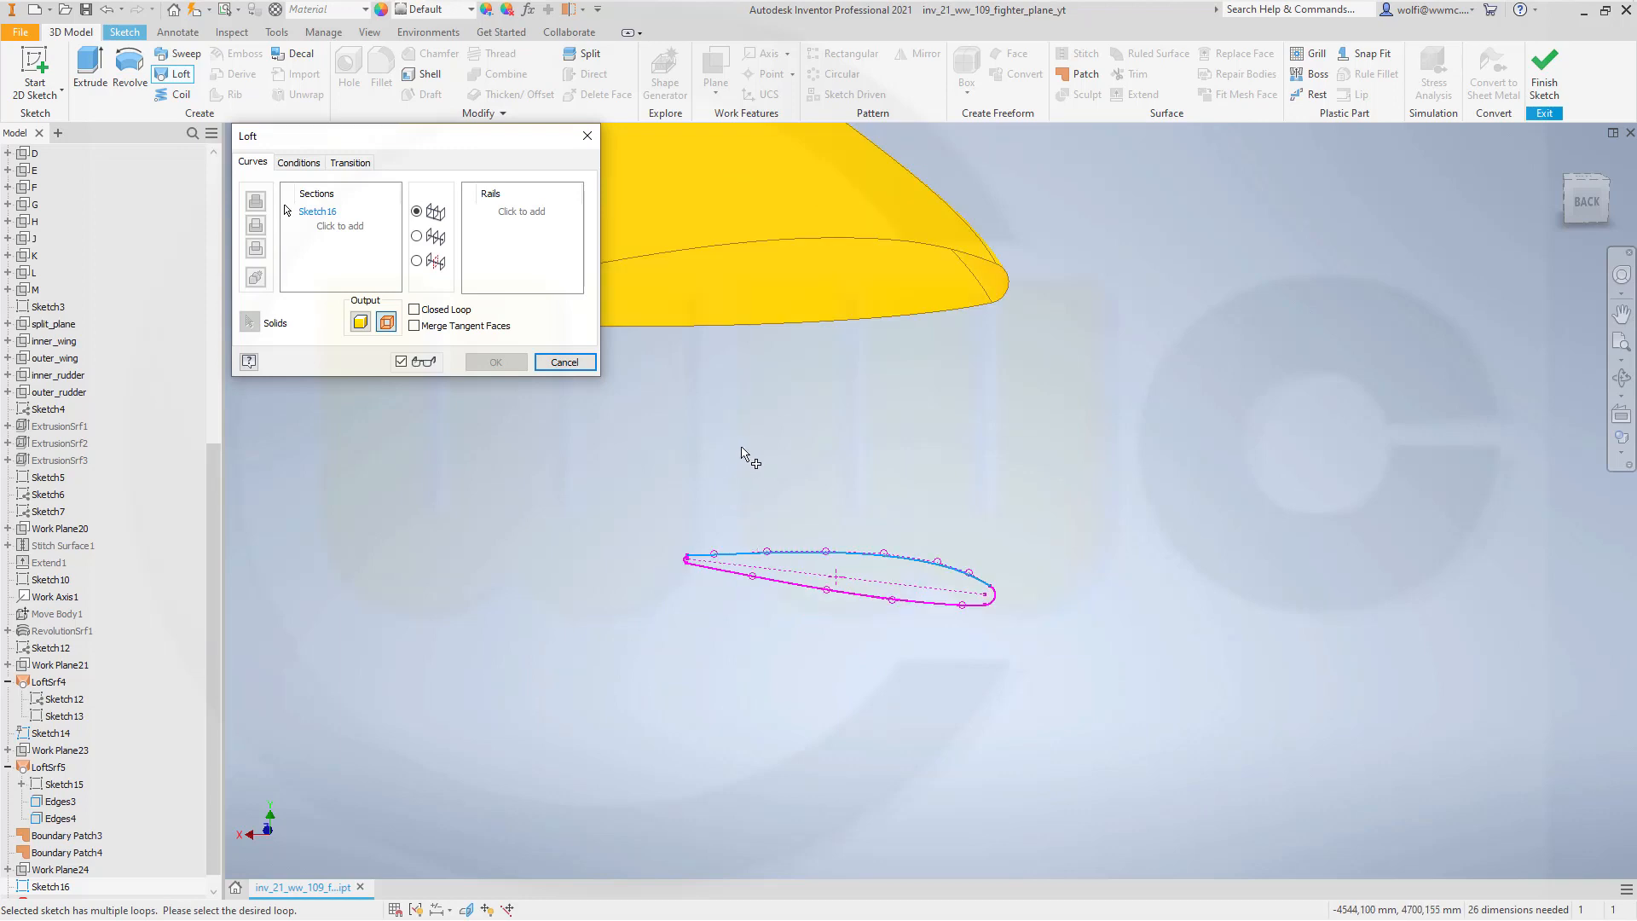
{"action": "middle_click_drag", "start_coordinate": [778, 468], "coordinate": [943, 621]}
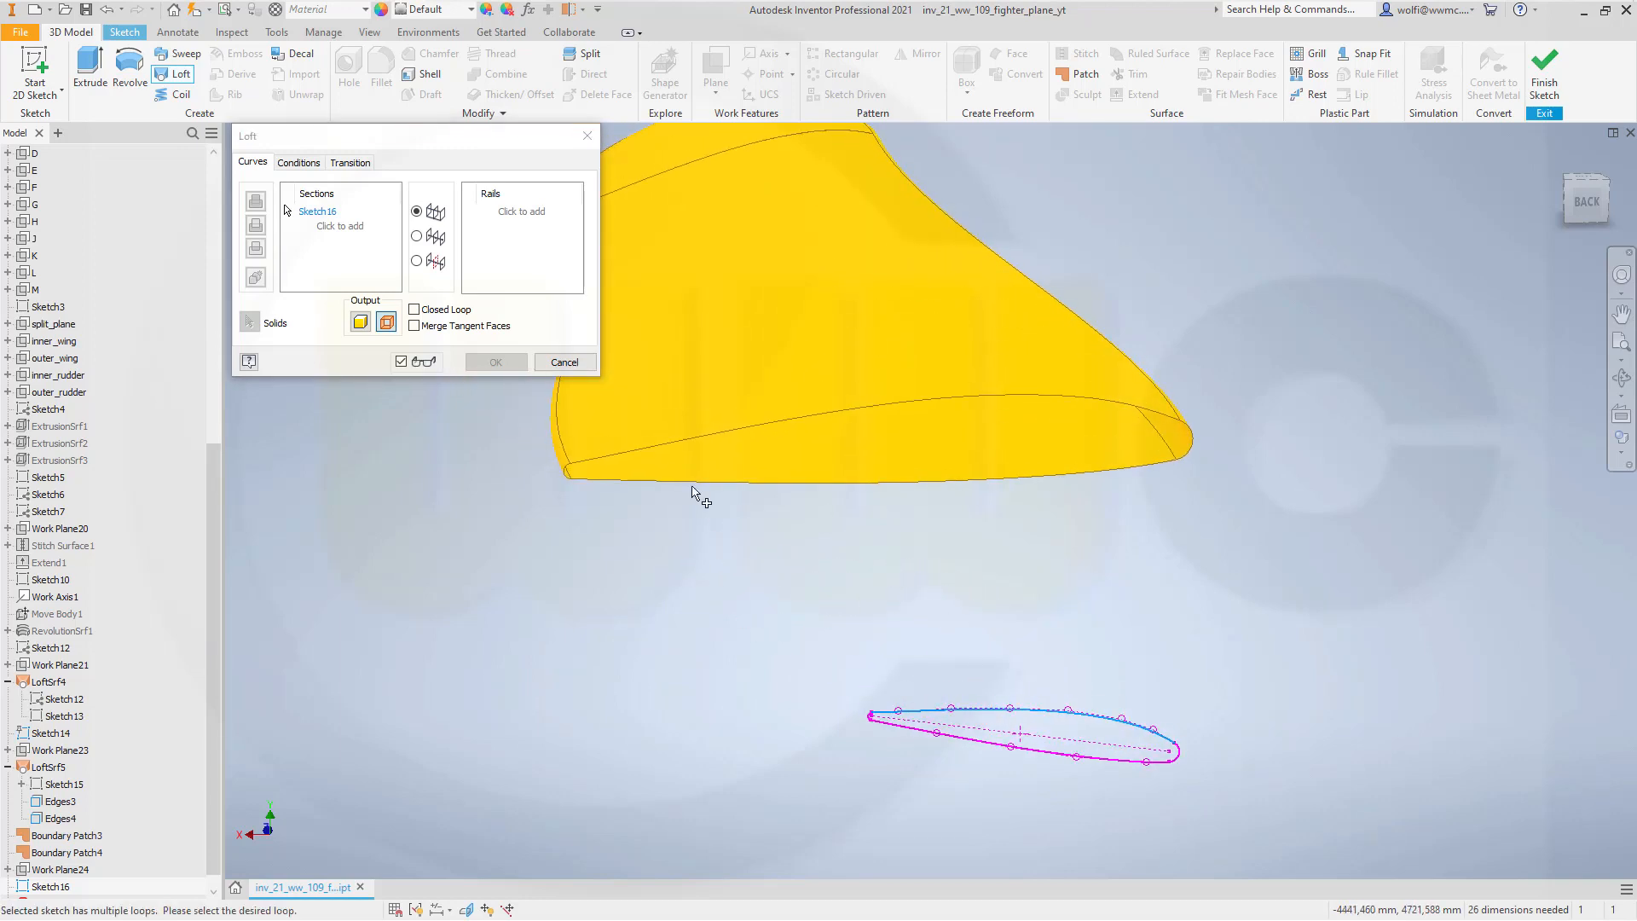
{"action": "left_click", "coordinate": [332, 234]}
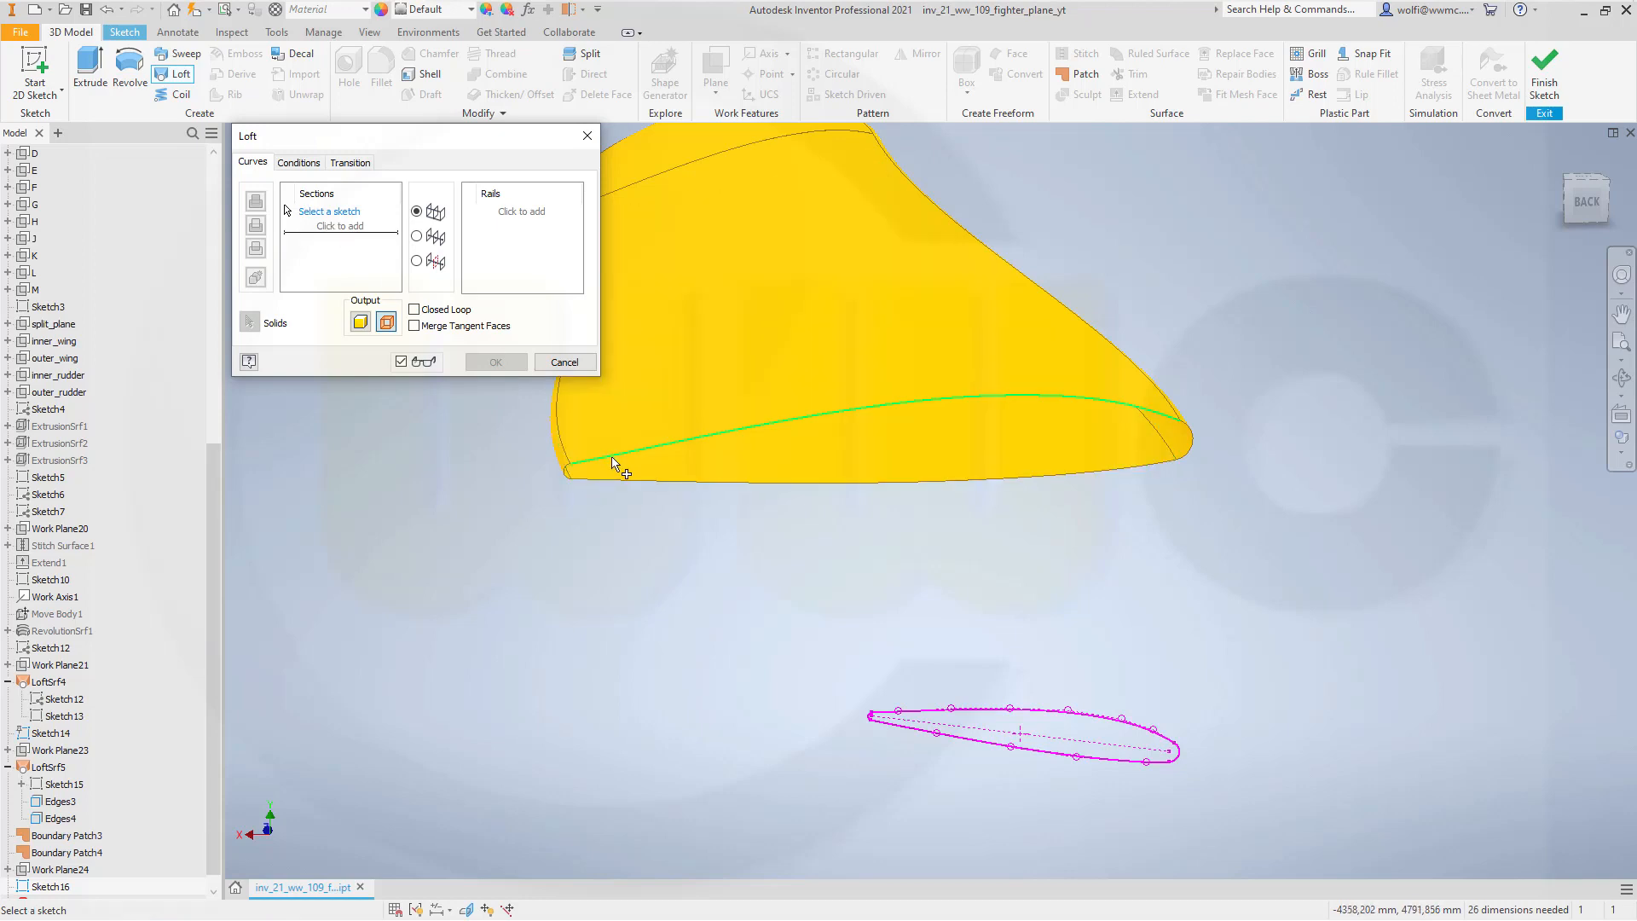
{"action": "left_click", "coordinate": [332, 213]}
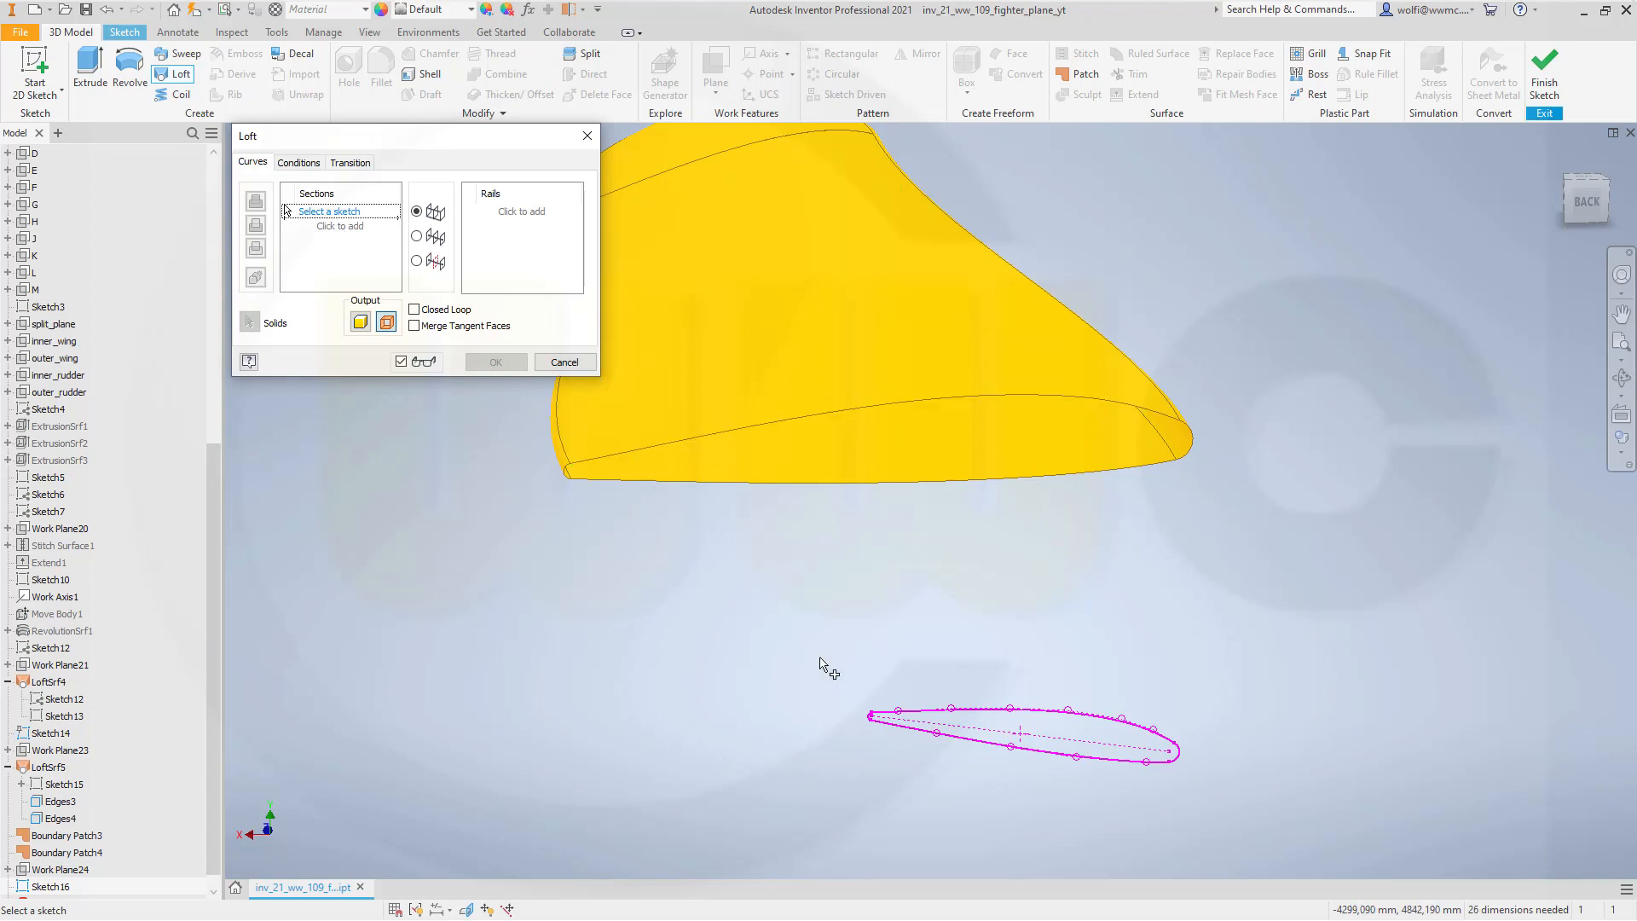
Define the loft sections from the closed outline of the rotated profile and the facing open edge loop of the existing blade surface.
{"action": "left_click", "coordinate": [909, 712]}
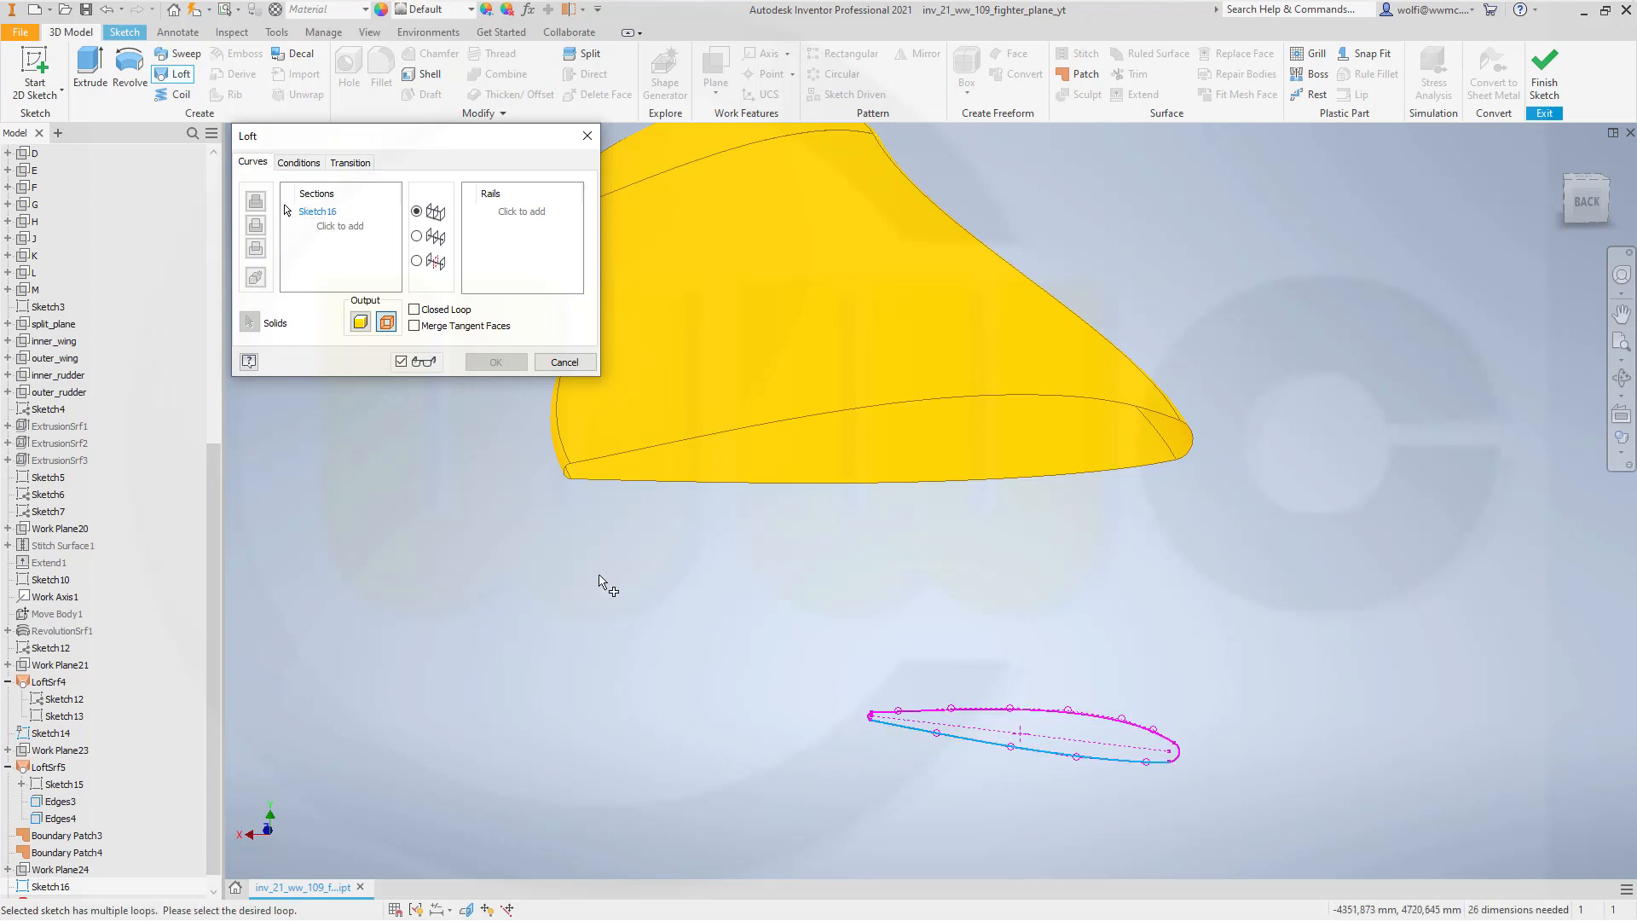
{"action": "left_click", "coordinate": [908, 729]}
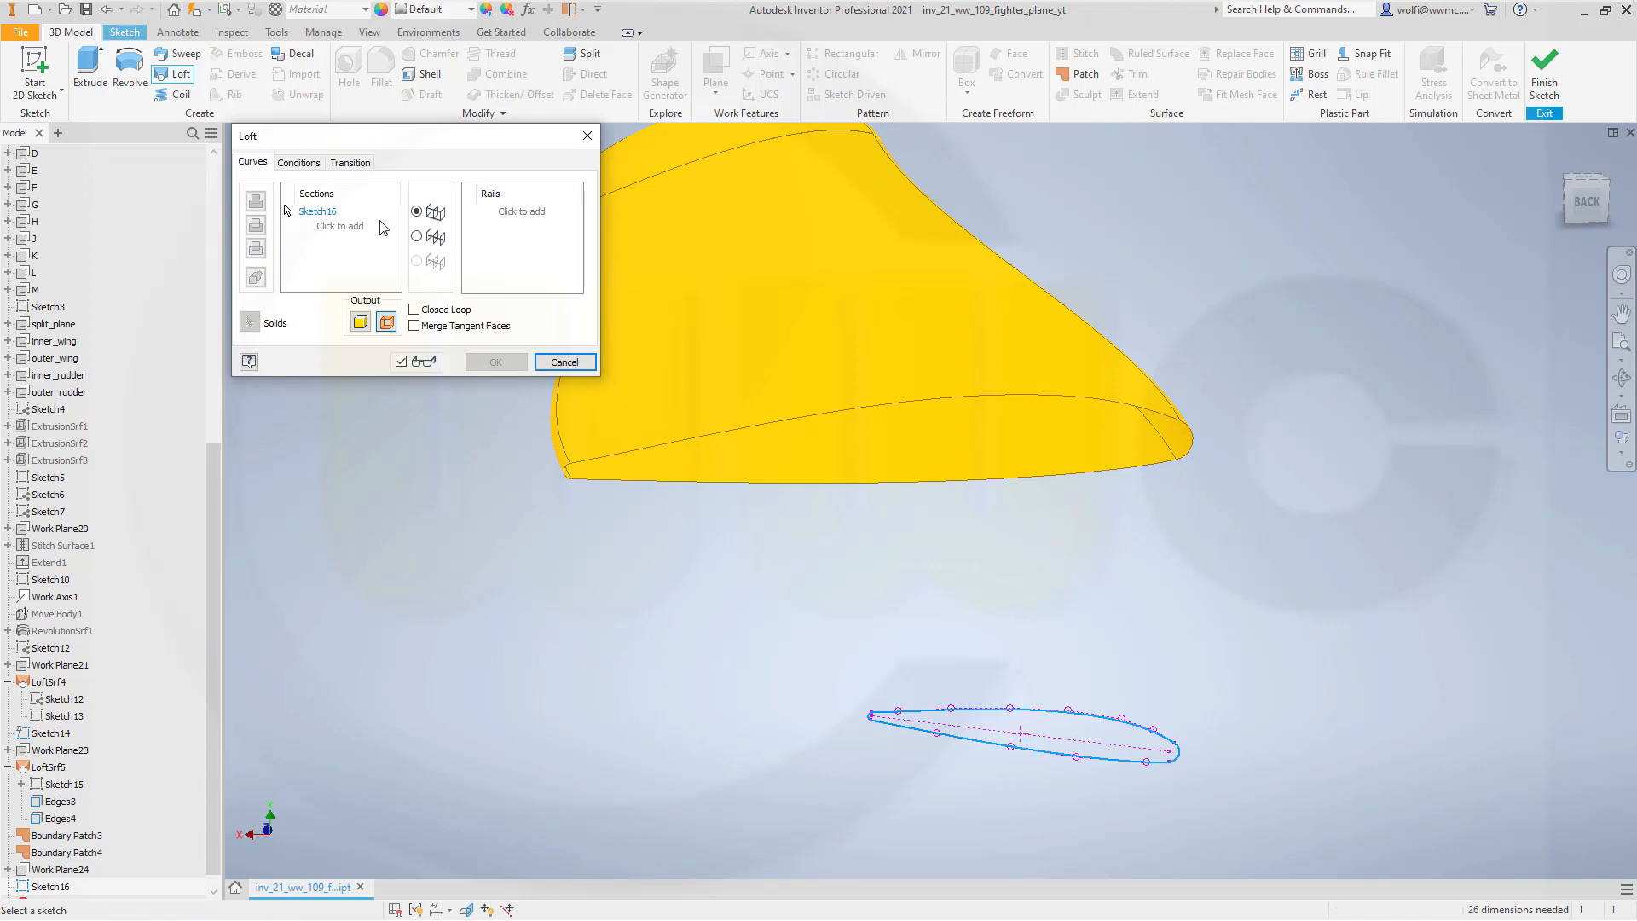
{"action": "left_click", "coordinate": [345, 227]}
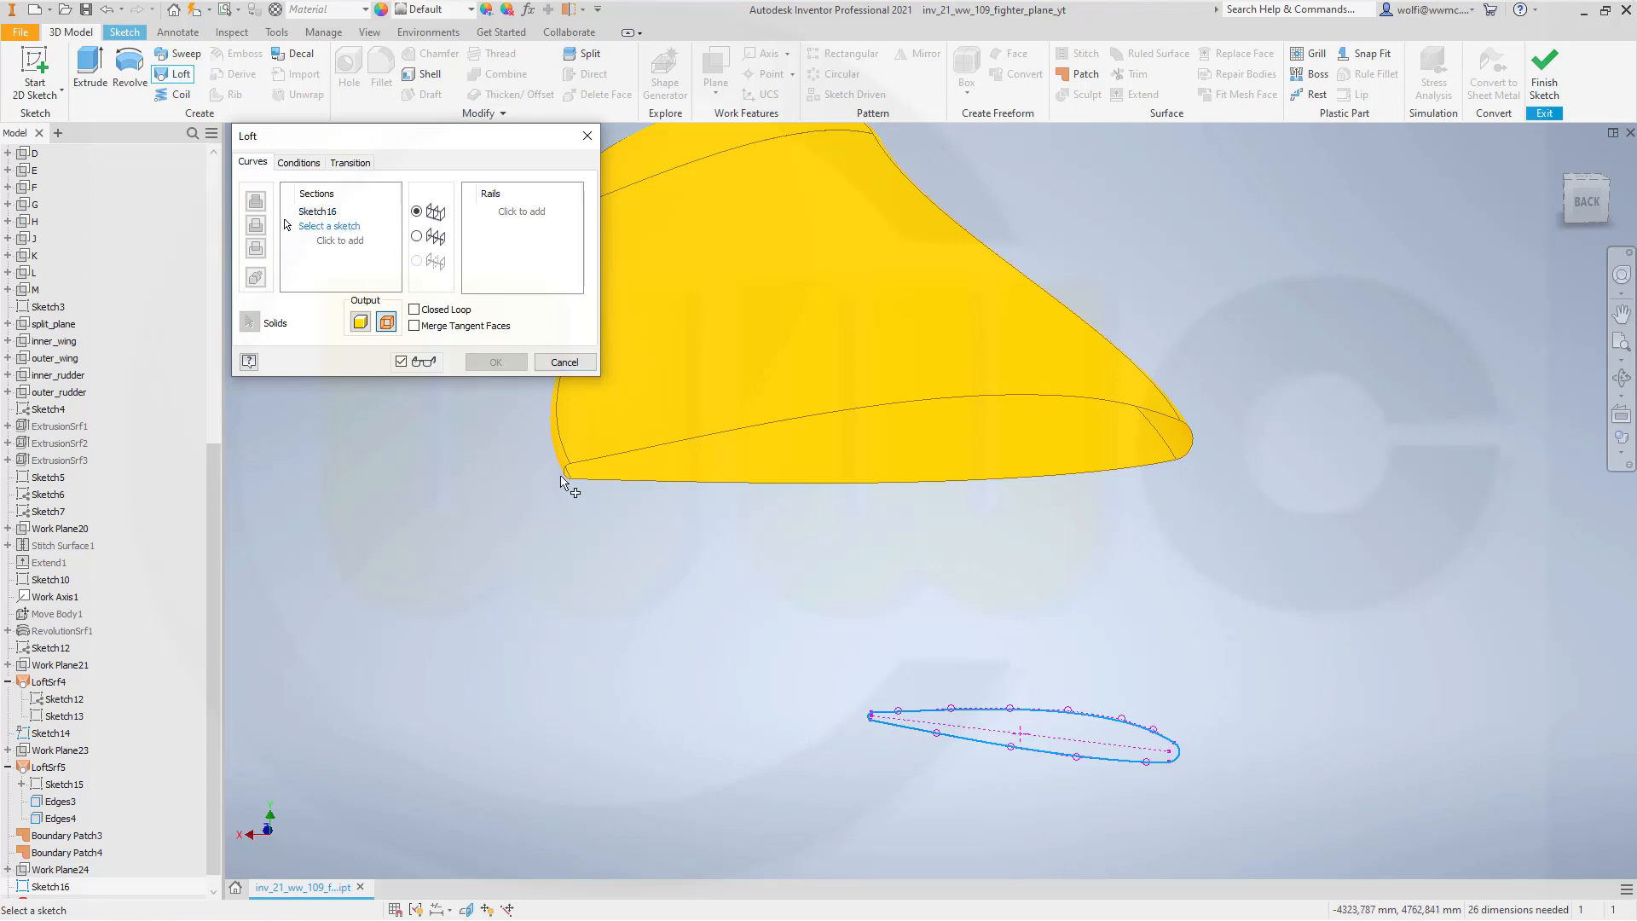
{"action": "left_click", "coordinate": [601, 463]}
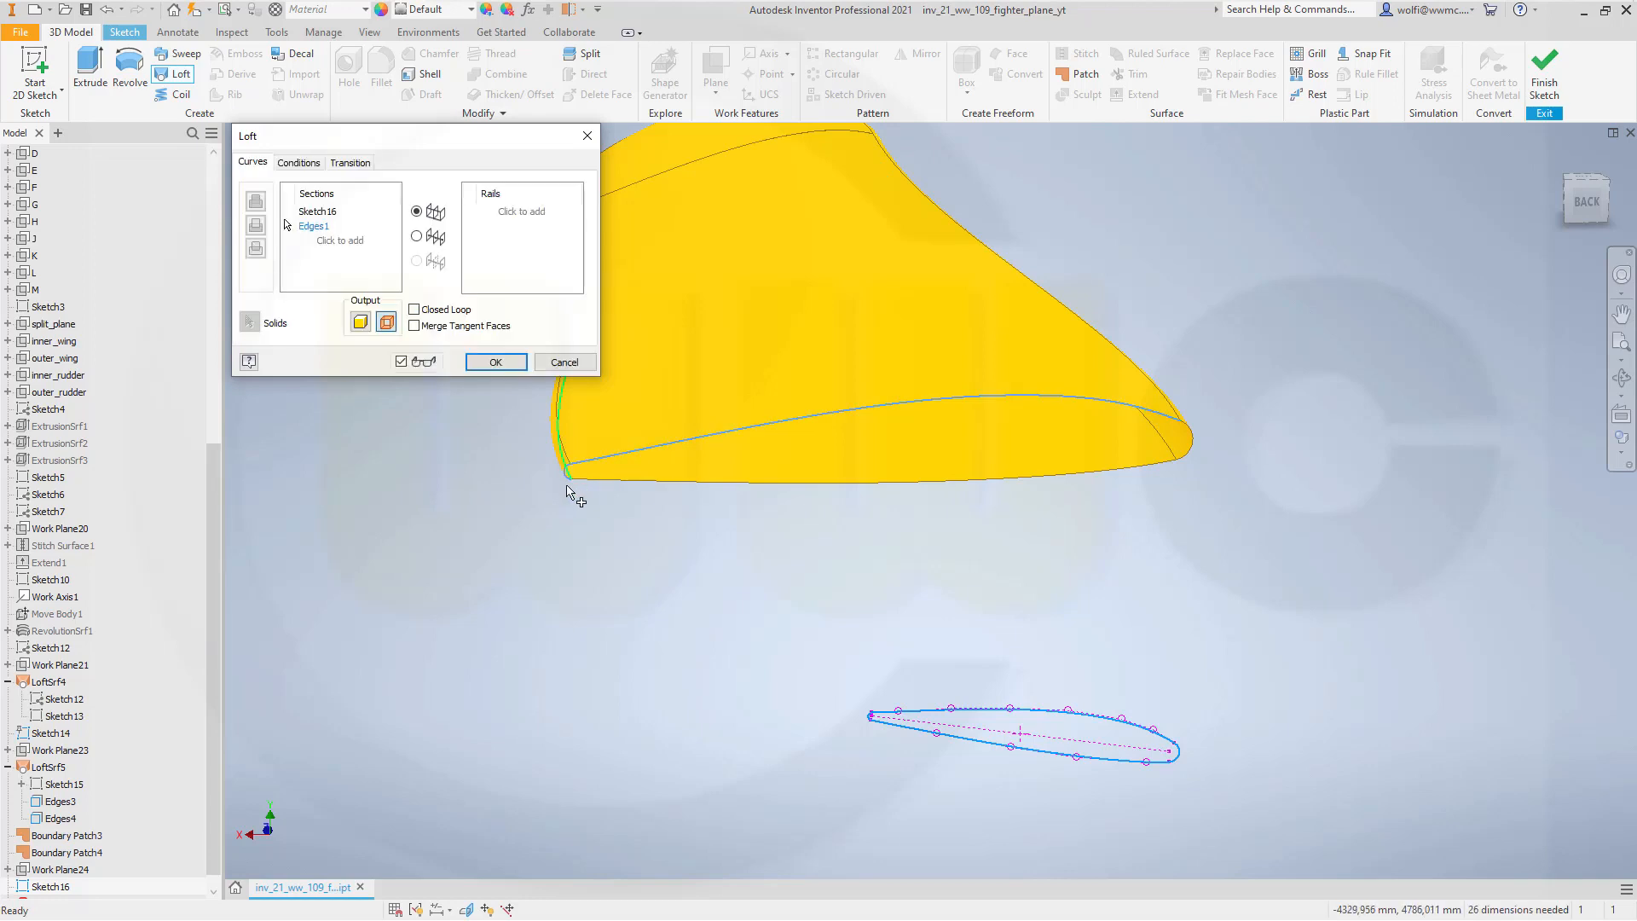
{"action": "left_click", "coordinate": [639, 482]}
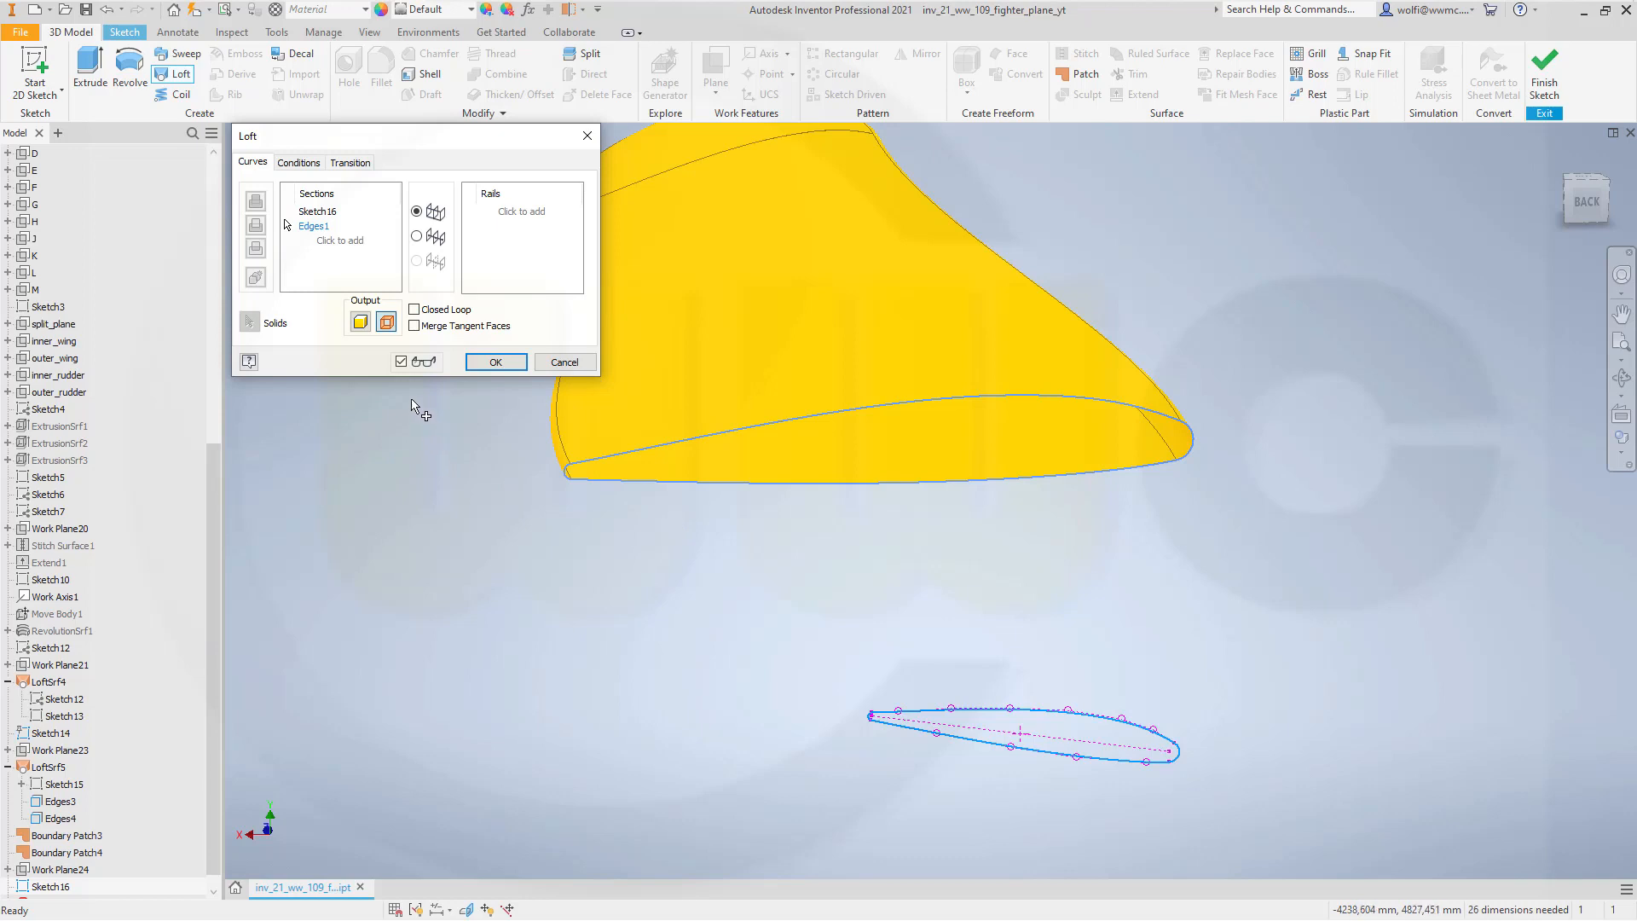
{"action": "left_click", "coordinate": [347, 244]}
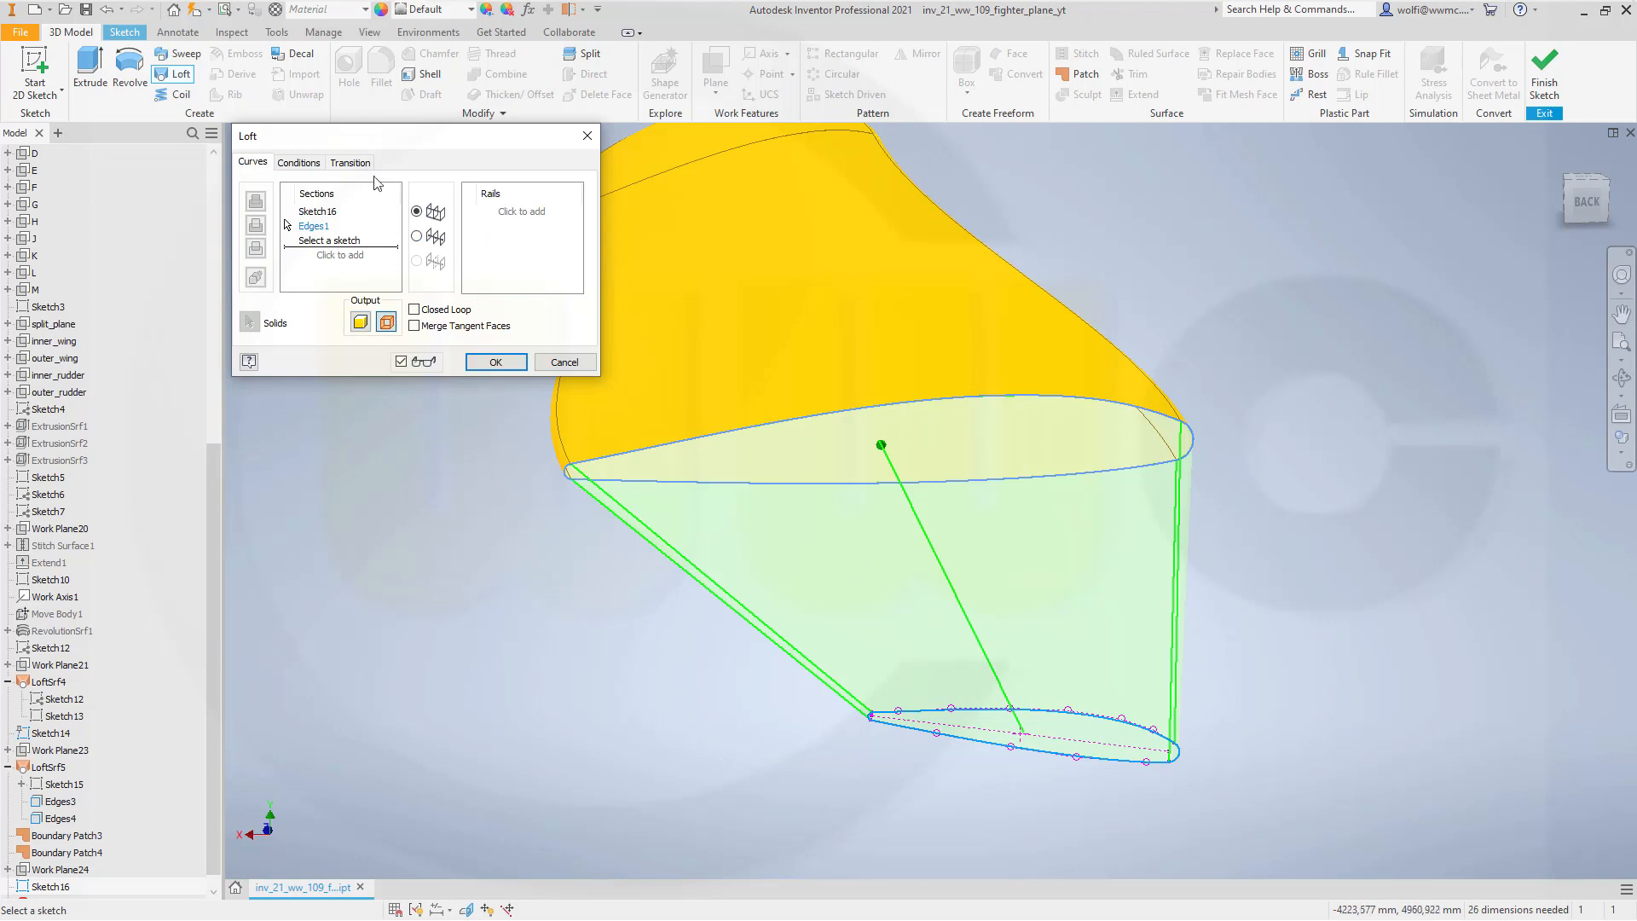
Apply a Direction Condition to the sketch section and a Tangent Condition to the edge section, and create the loft.
{"action": "left_click", "coordinate": [311, 165]}
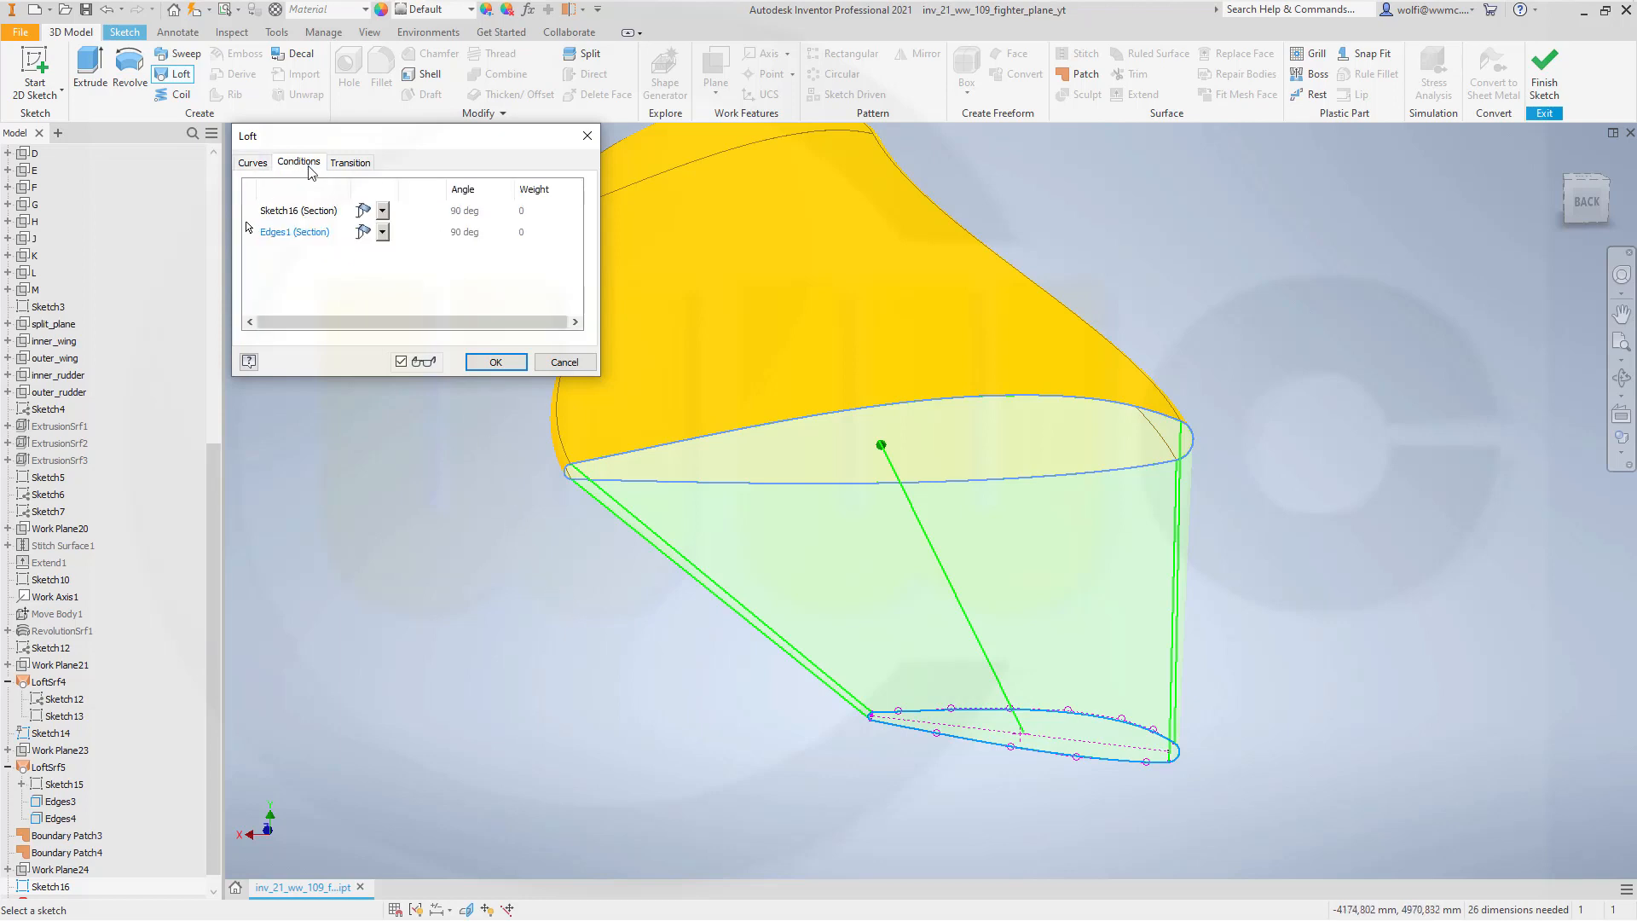
{"action": "left_click", "coordinate": [383, 211]}
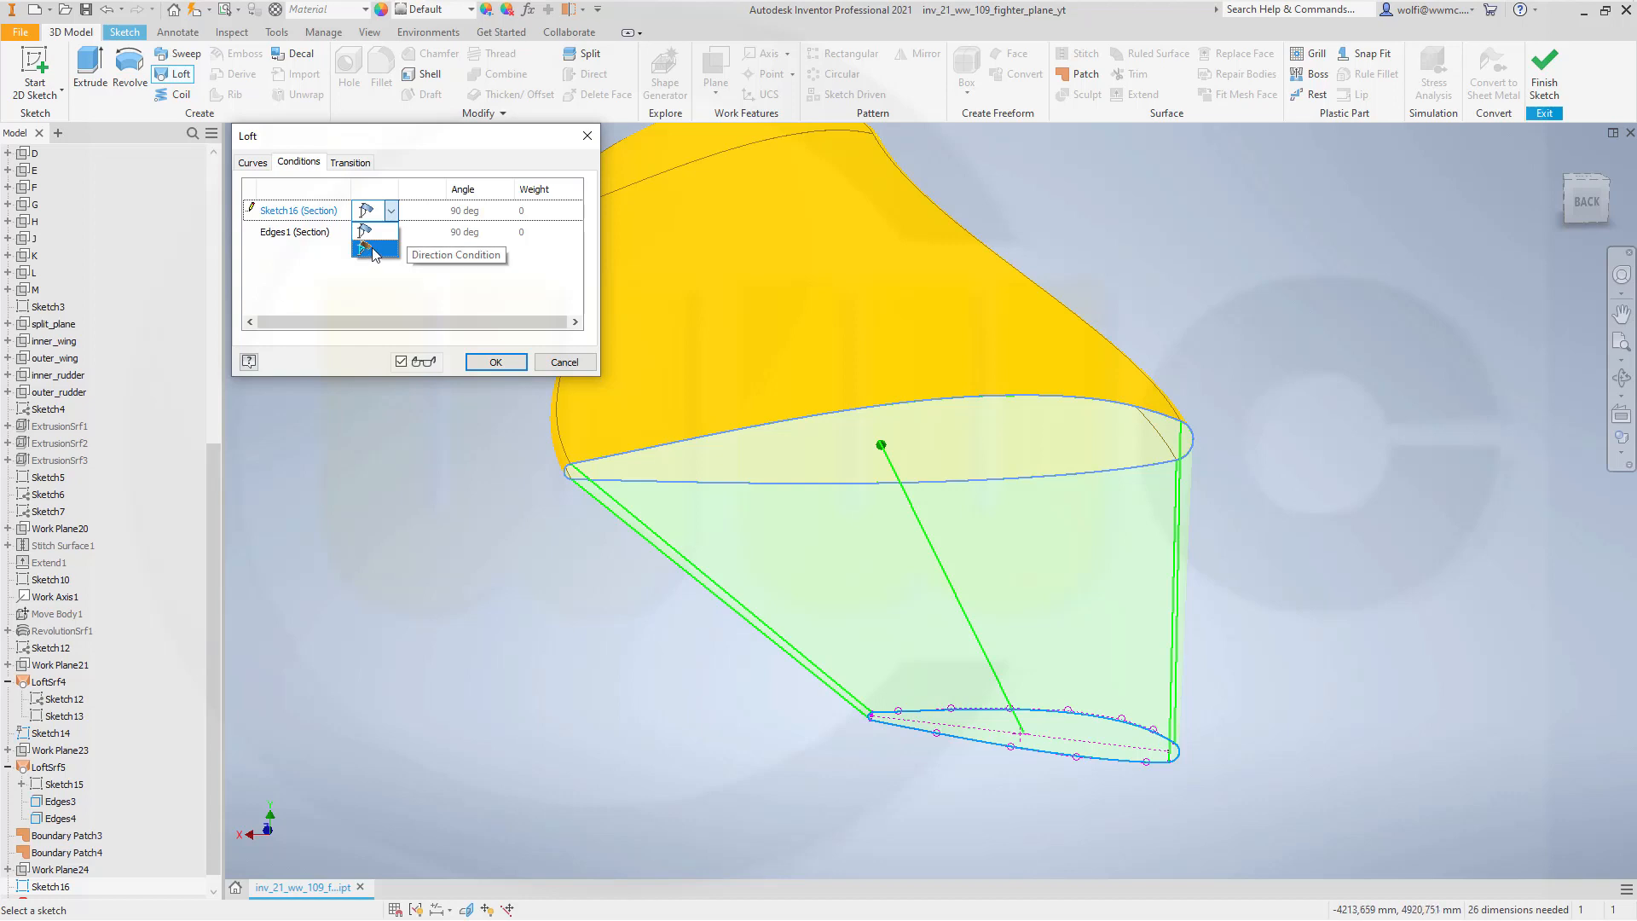
{"action": "left_click", "coordinate": [373, 248]}
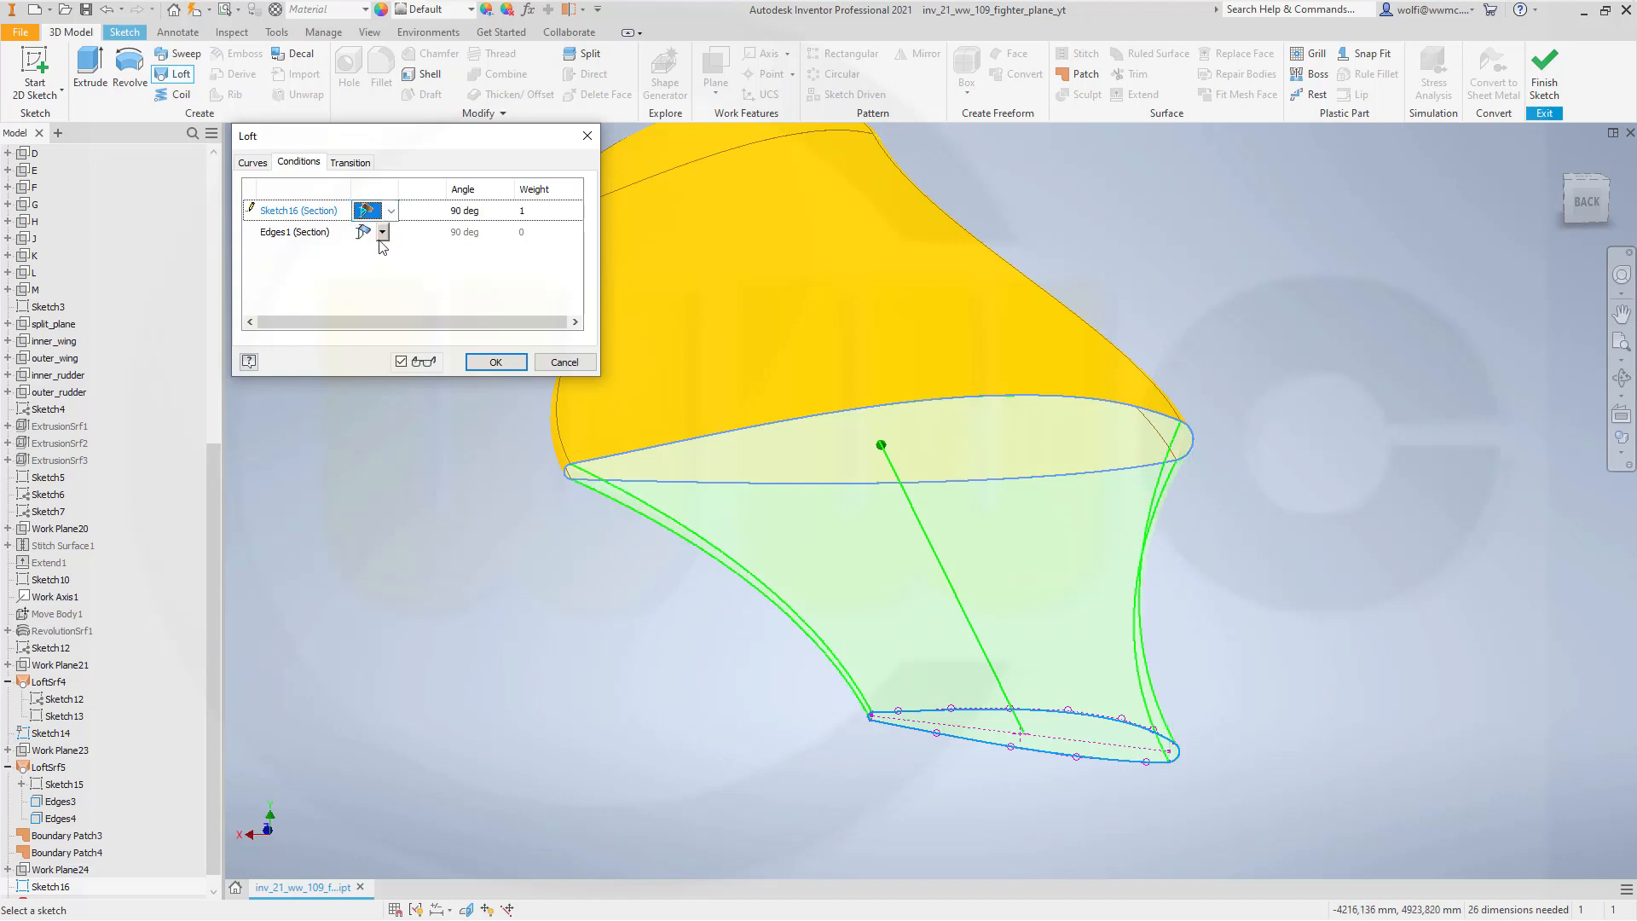
{"action": "left_click", "coordinate": [389, 233]}
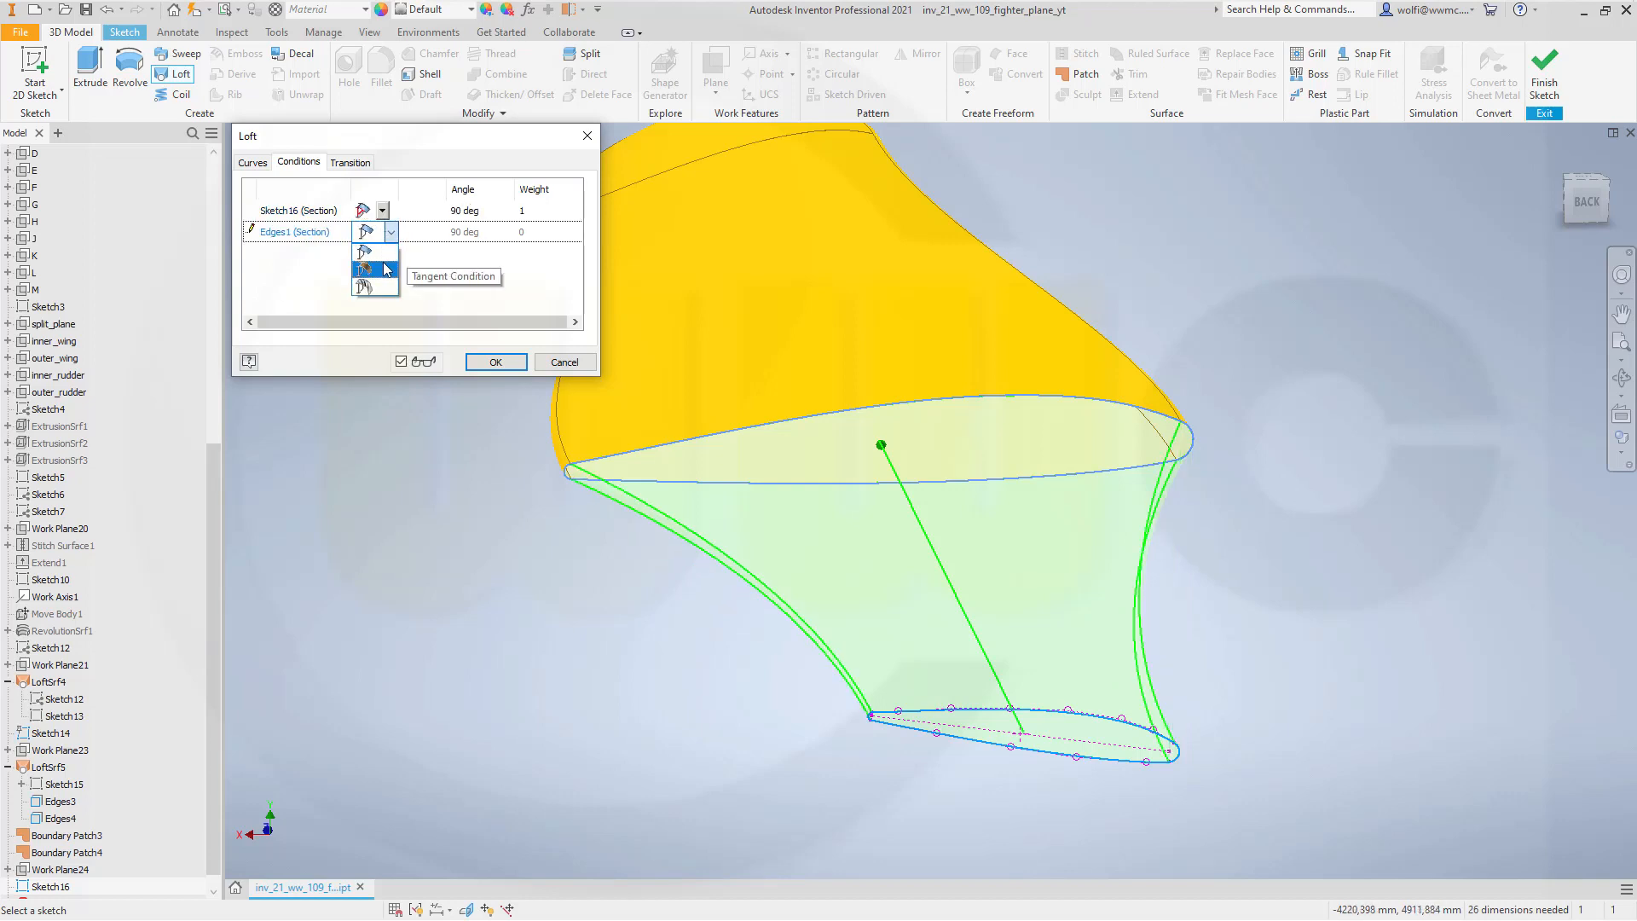
{"action": "left_click", "coordinate": [386, 269]}
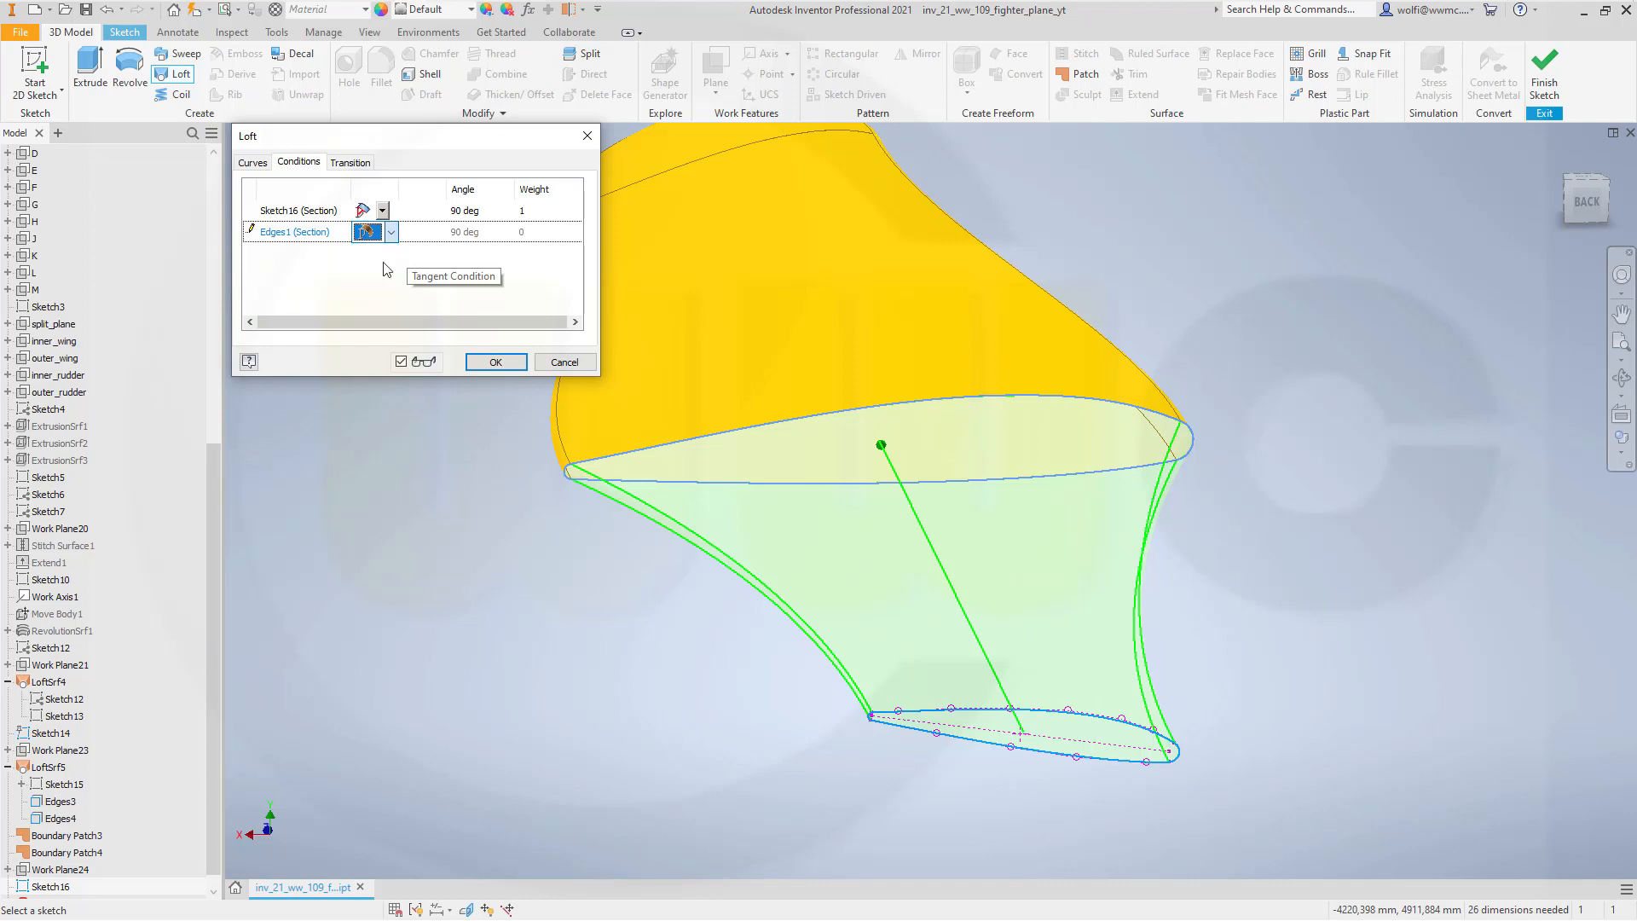
{"action": "left_click", "coordinate": [490, 361]}
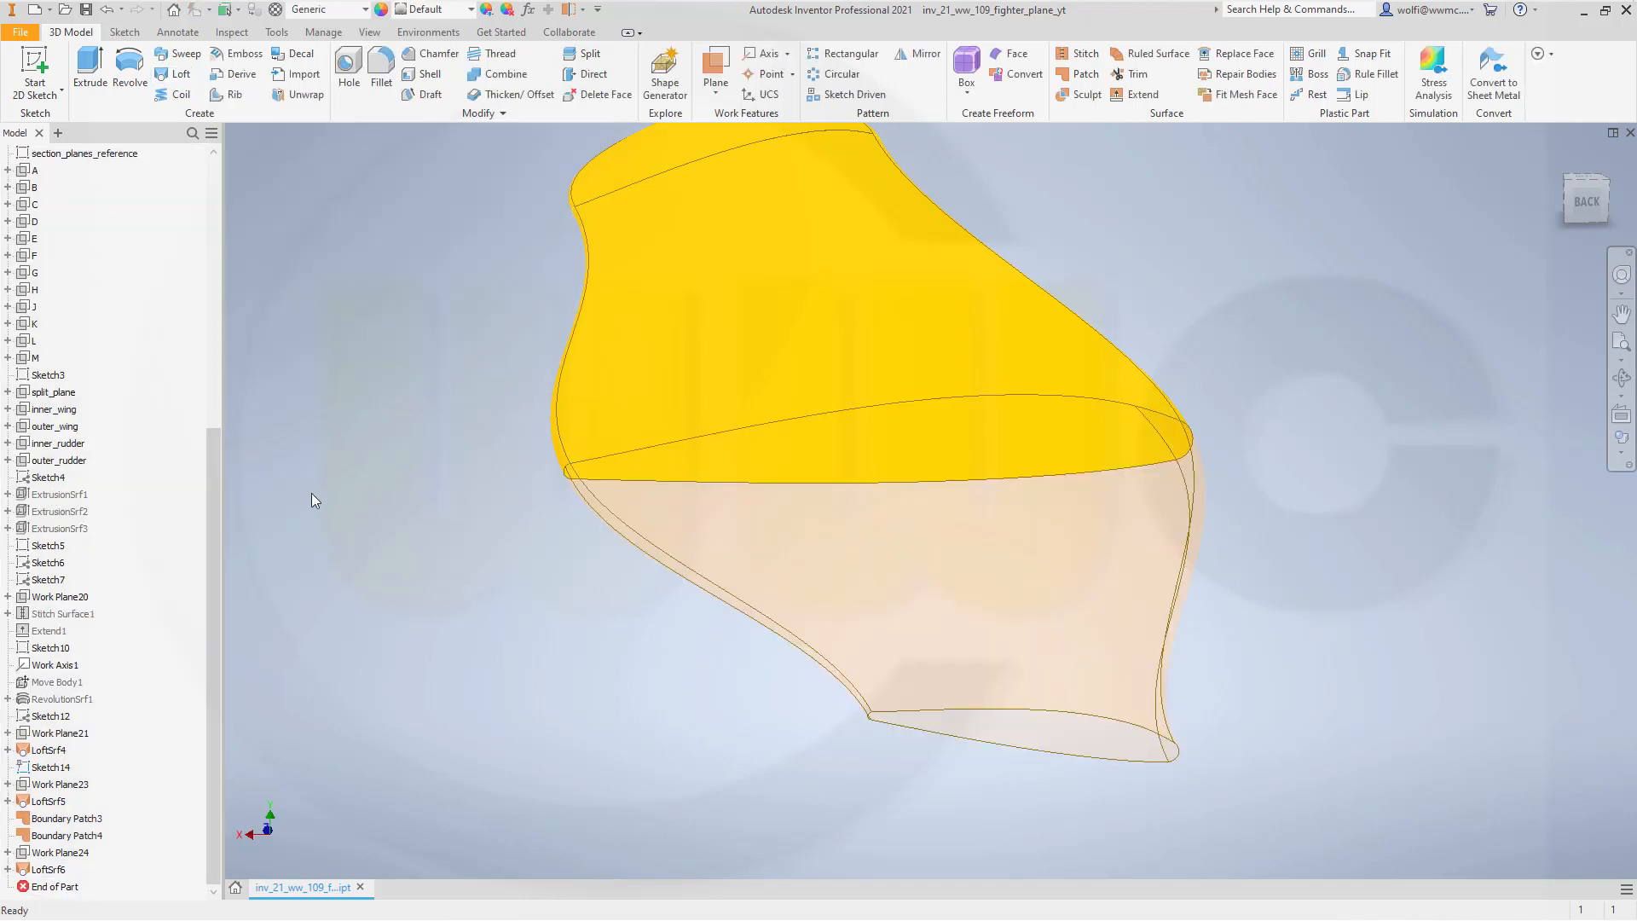
Turn off translucency for the new lofted surface body.
{"action": "scroll", "coordinate": [151, 419], "scroll_direction": "up", "scroll_amount": 4}
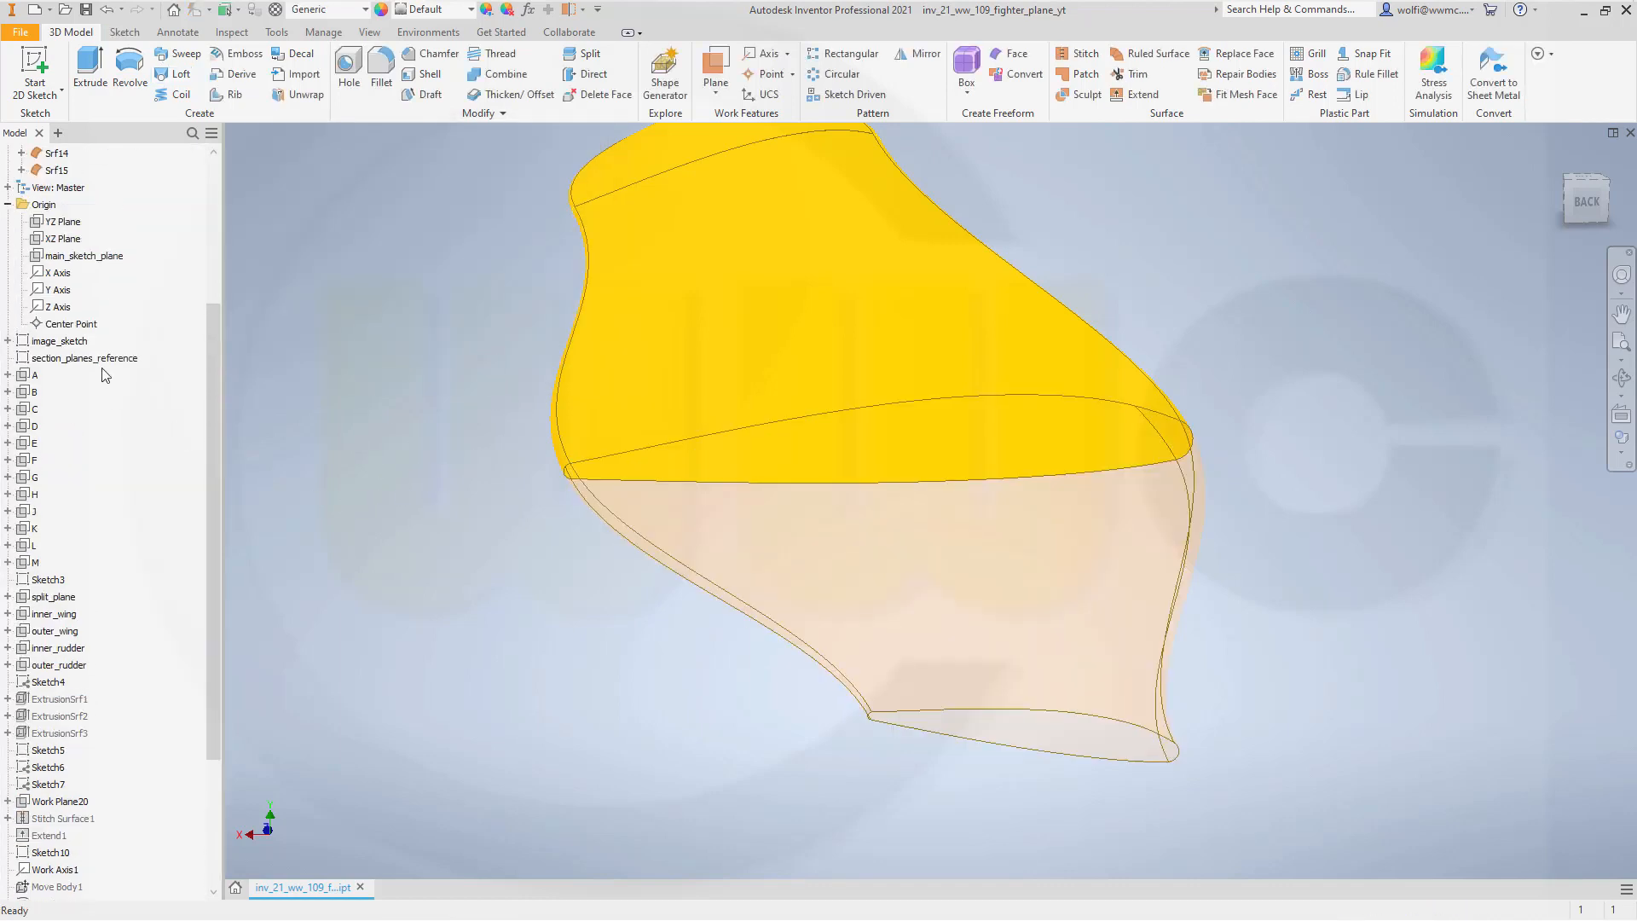
{"action": "right_click", "coordinate": [64, 174]}
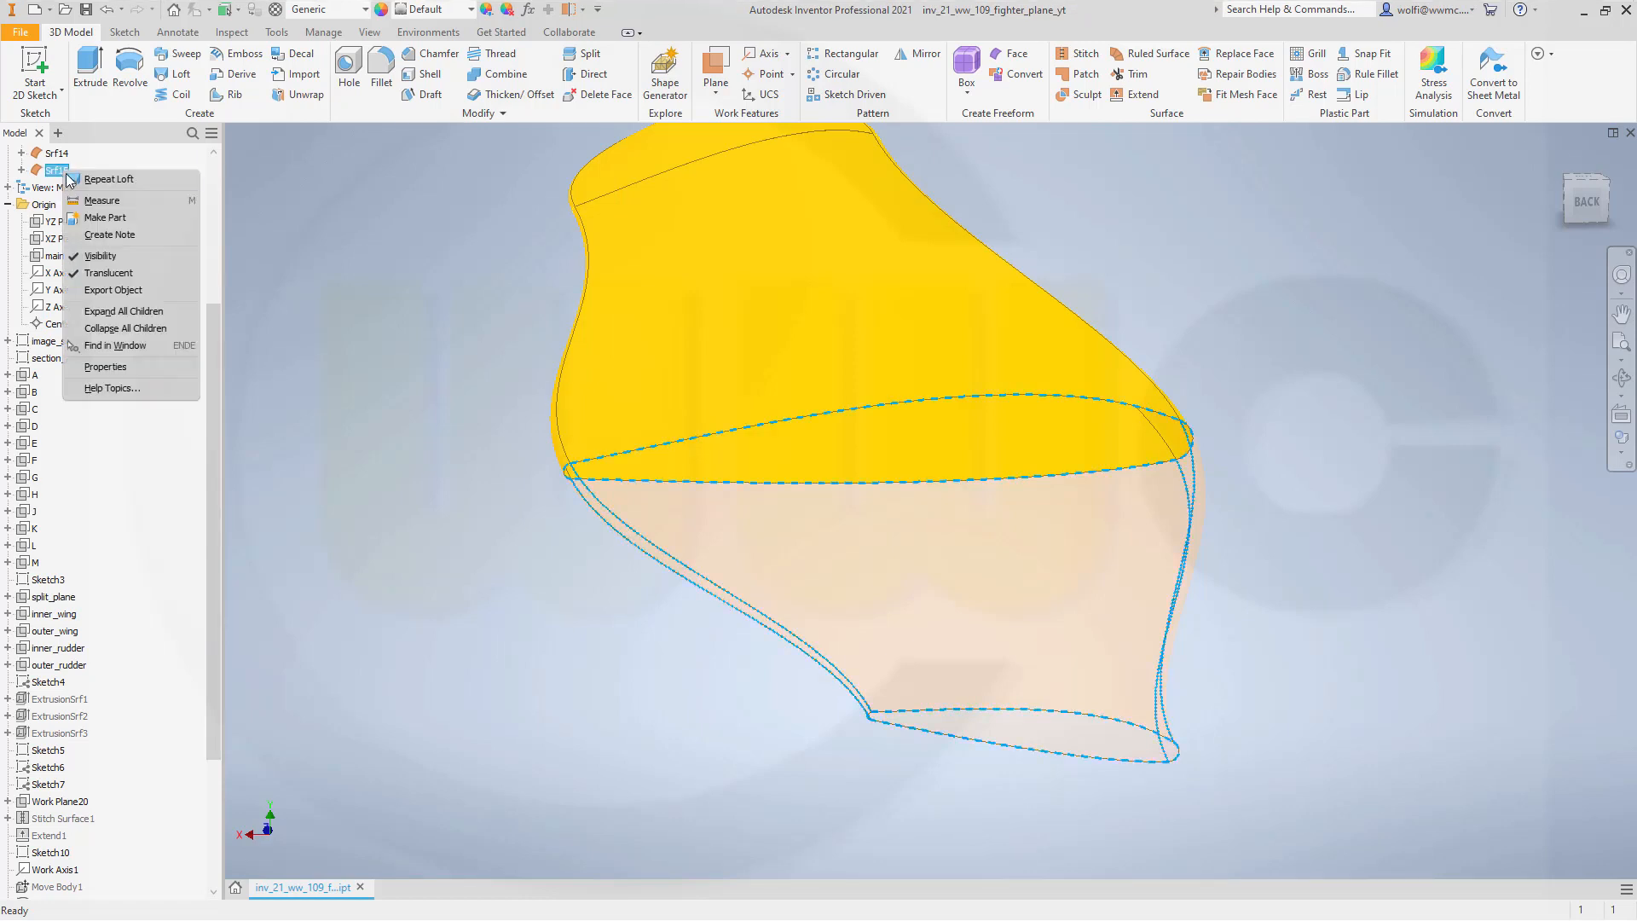
{"action": "left_click", "coordinate": [105, 274]}
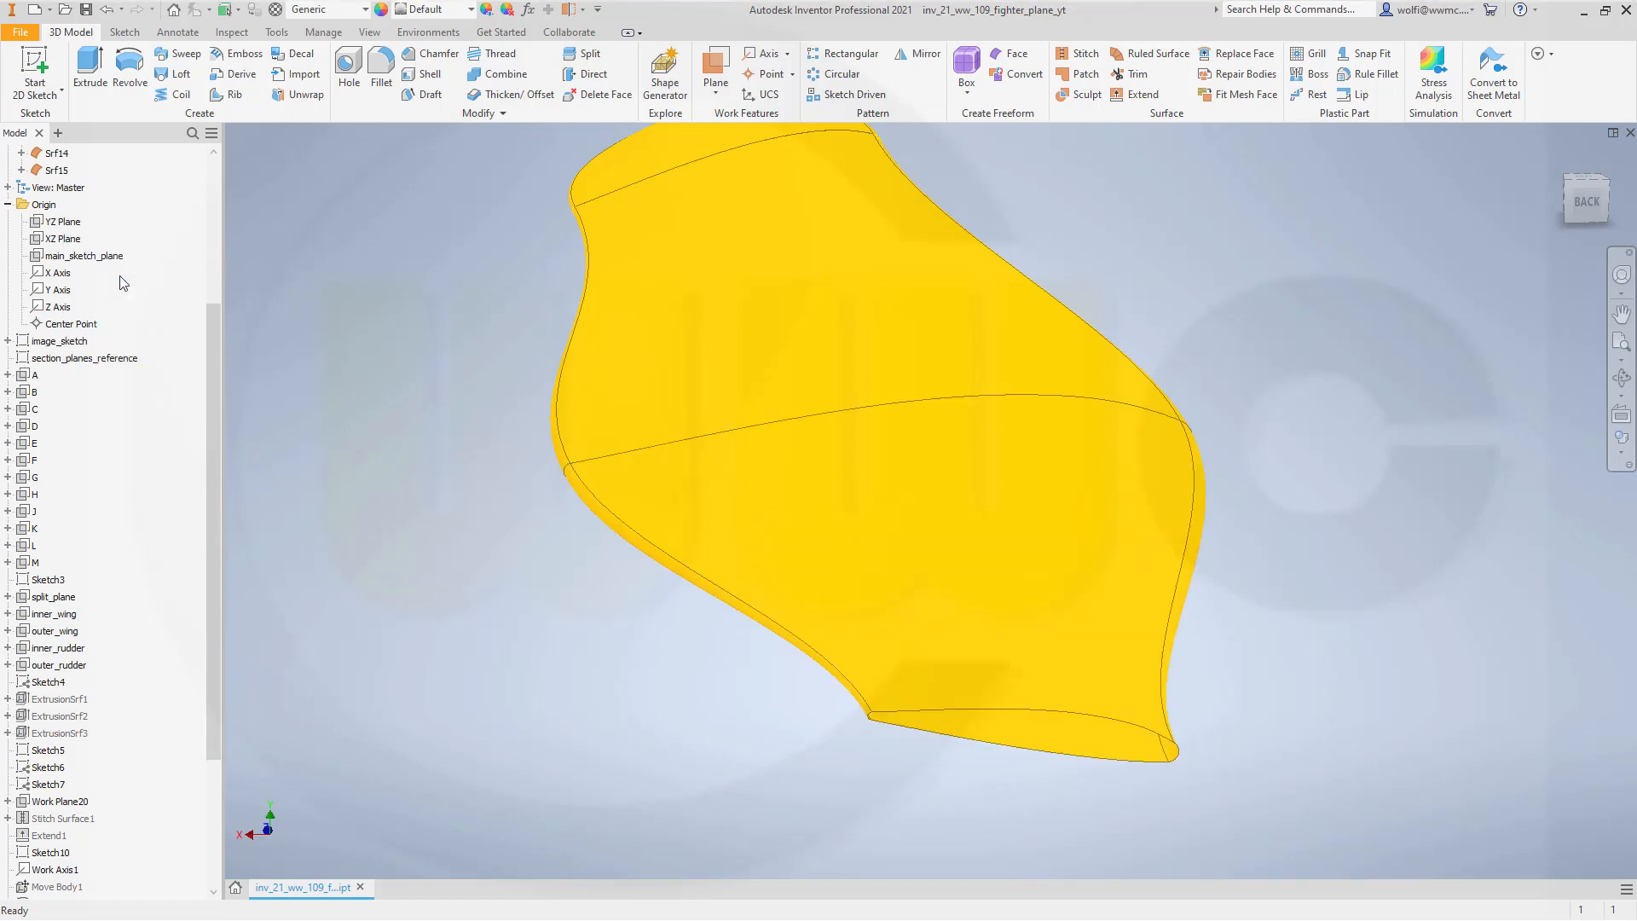
Start a stitch and select the two large lofted blade surfaces and the upper face of the rounded blade tip.
{"action": "scroll", "coordinate": [565, 417], "scroll_direction": "down", "scroll_amount": 5}
{"action": "scroll", "coordinate": [580, 452], "scroll_direction": "up", "scroll_amount": 2}
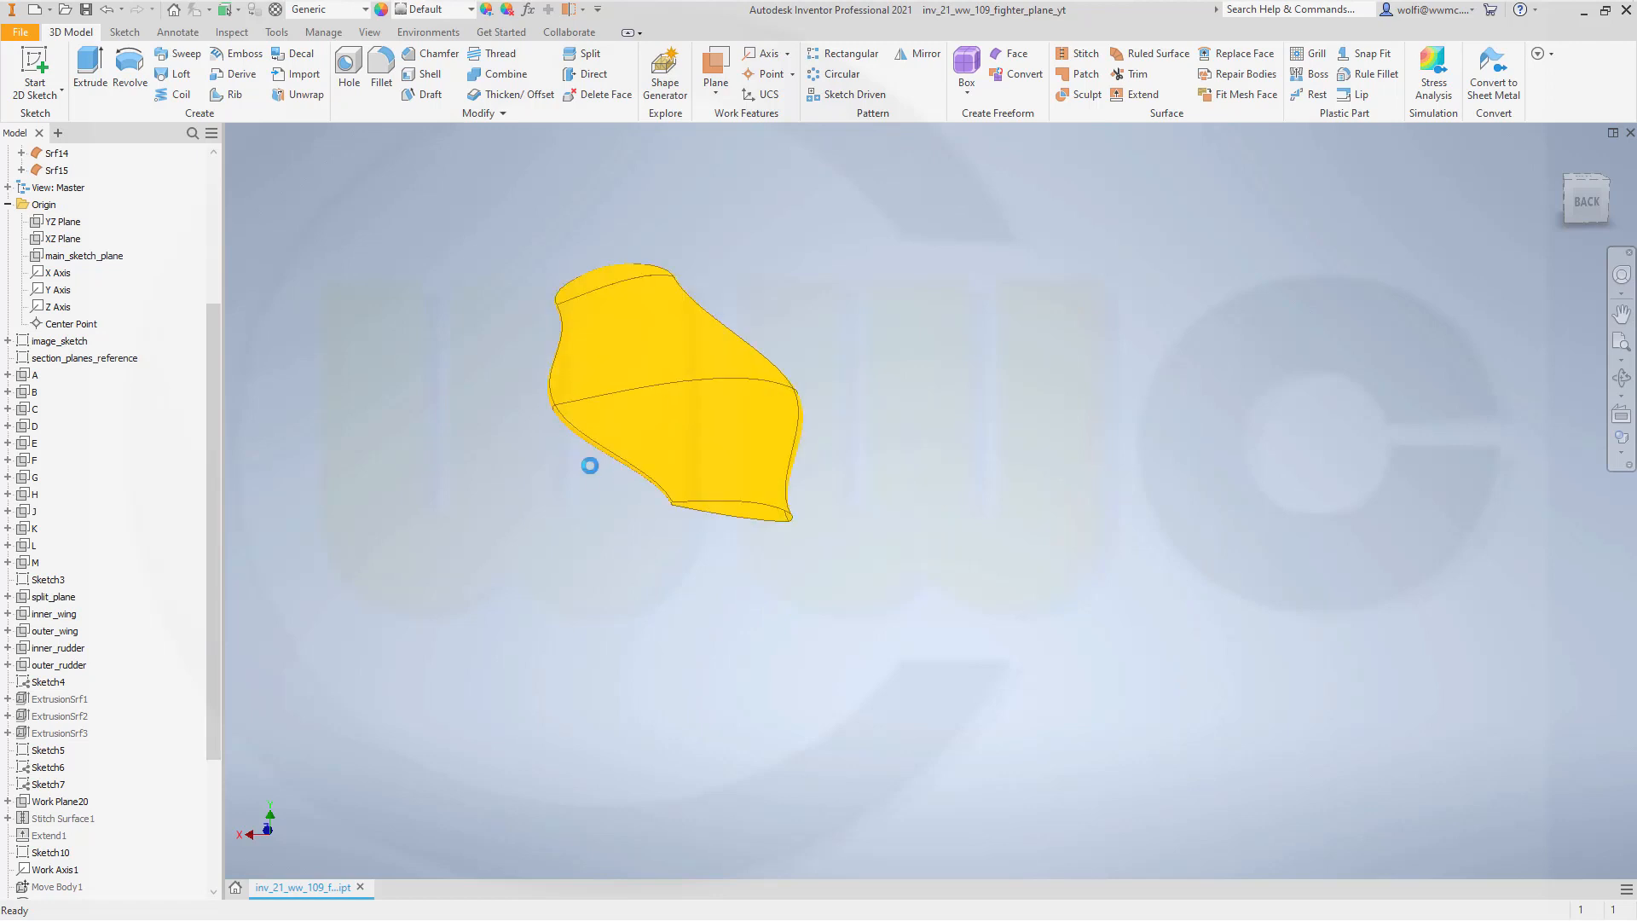
{"action": "middle_click_drag", "start_coordinate": [524, 498], "coordinate": [449, 515], "text": "shift"}
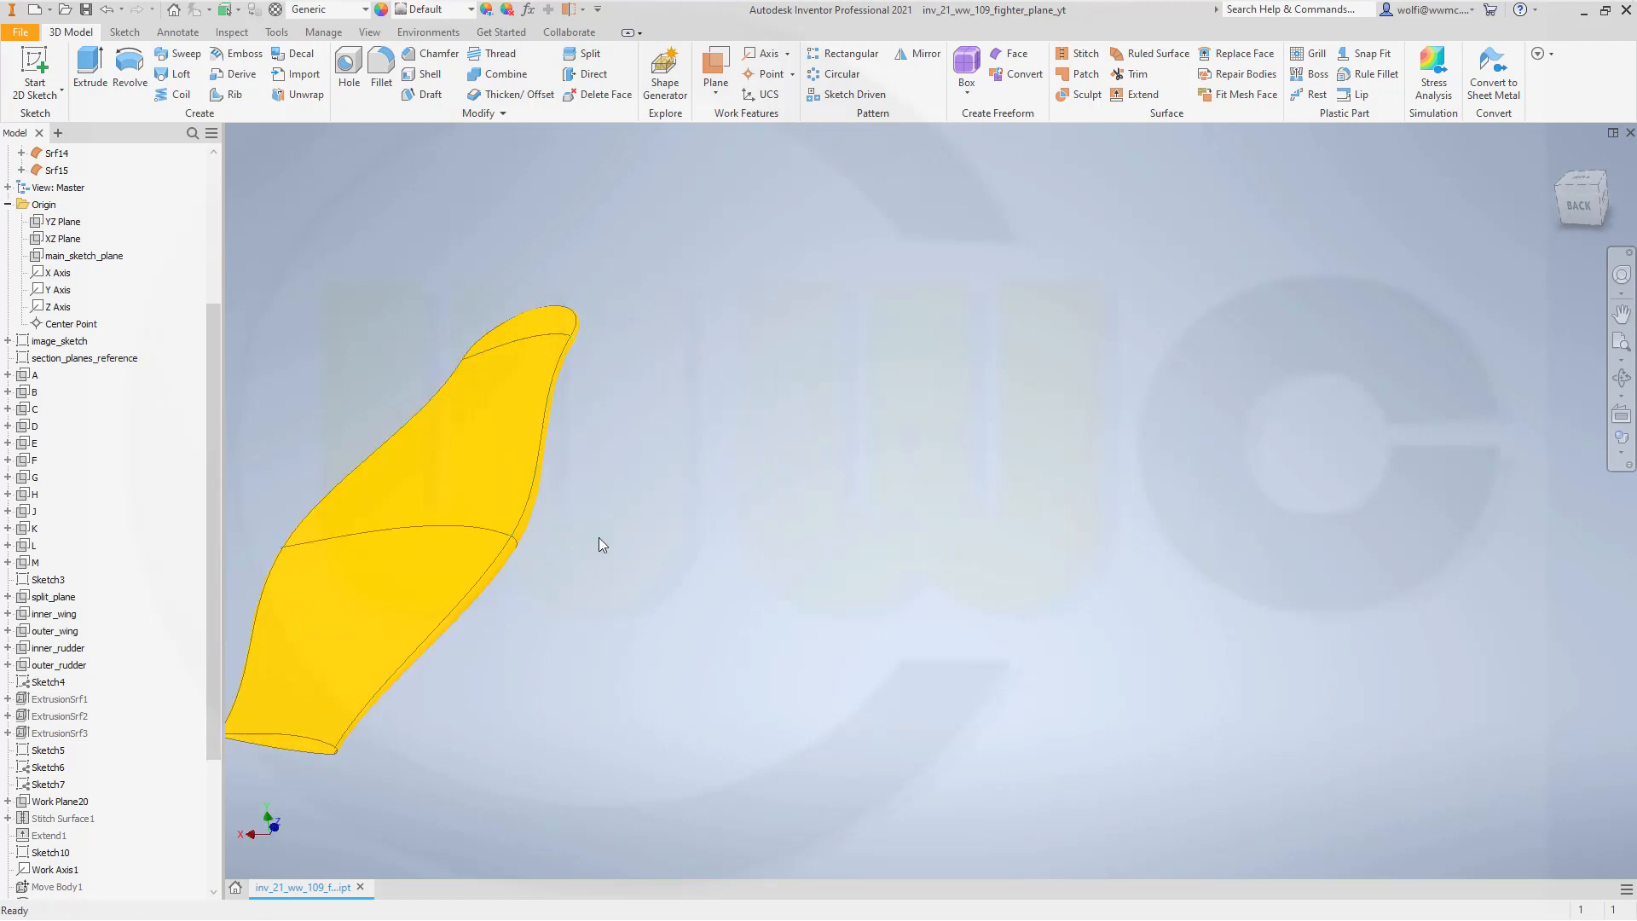
{"action": "middle_click_drag", "start_coordinate": [642, 539], "coordinate": [1038, 546]}
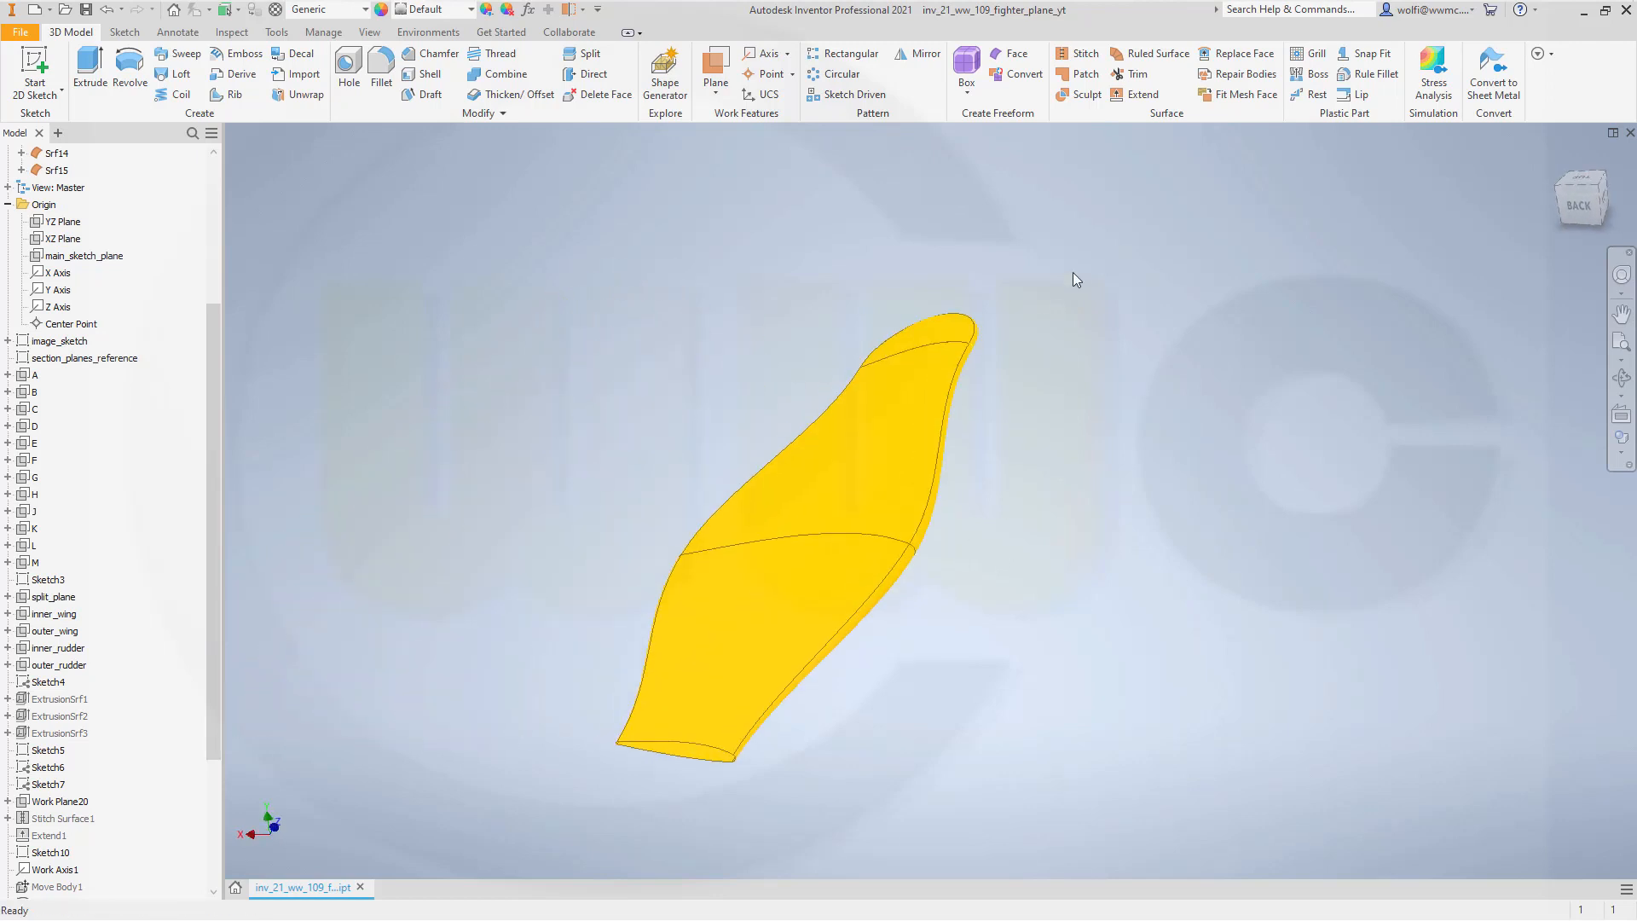
{"action": "left_click", "coordinate": [1083, 54]}
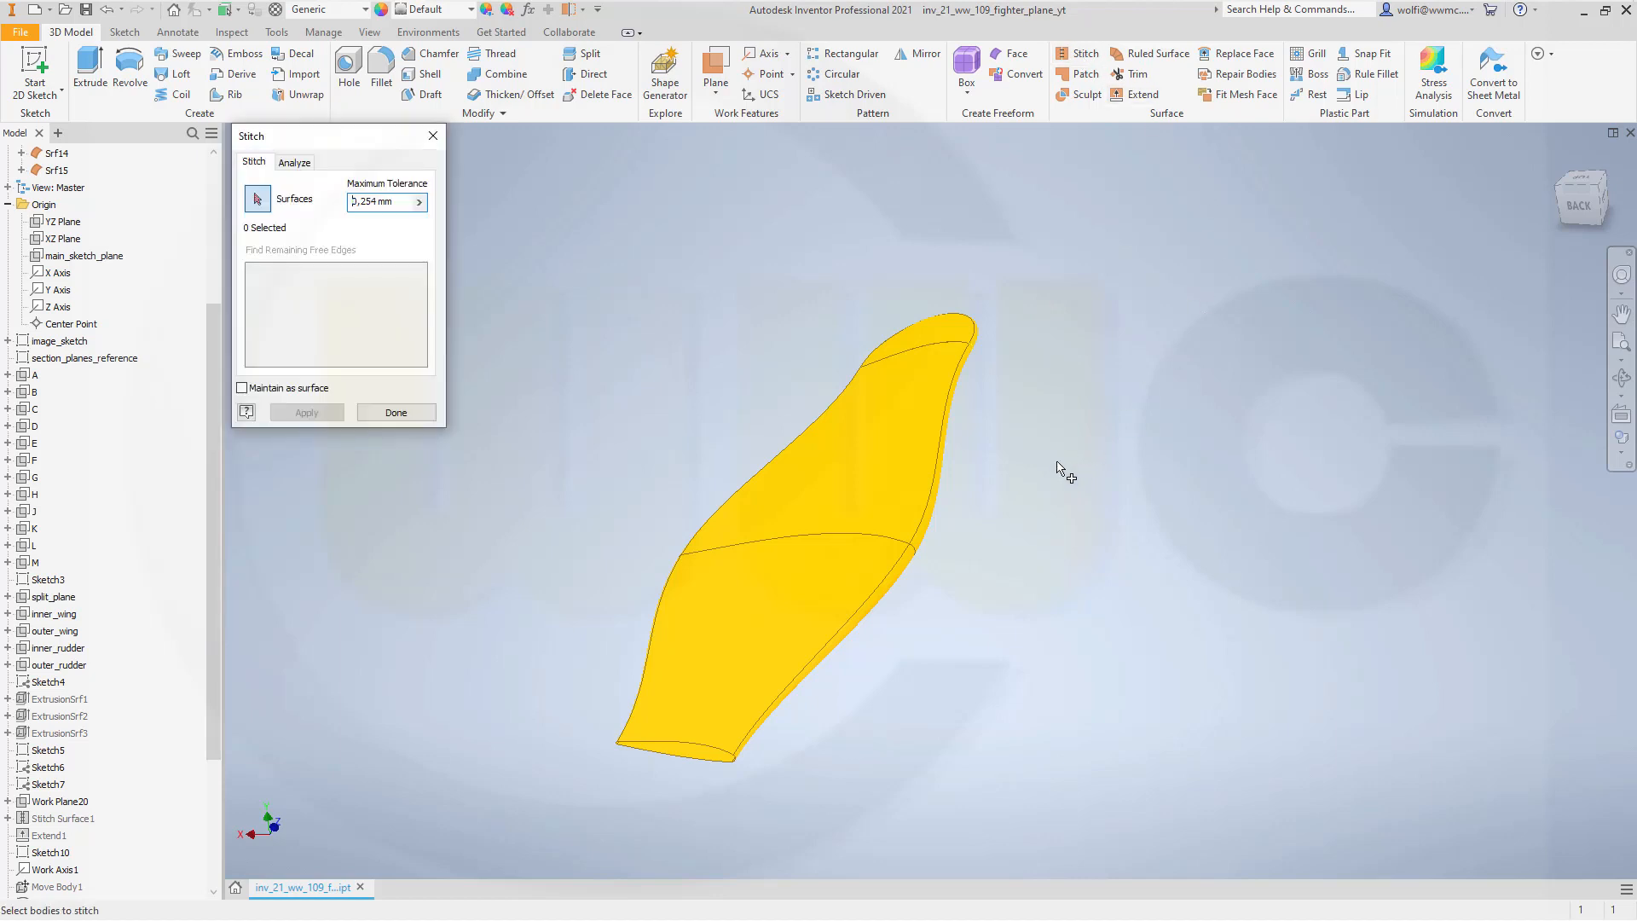
{"action": "left_click", "coordinate": [710, 615]}
{"action": "left_click", "coordinate": [859, 433]}
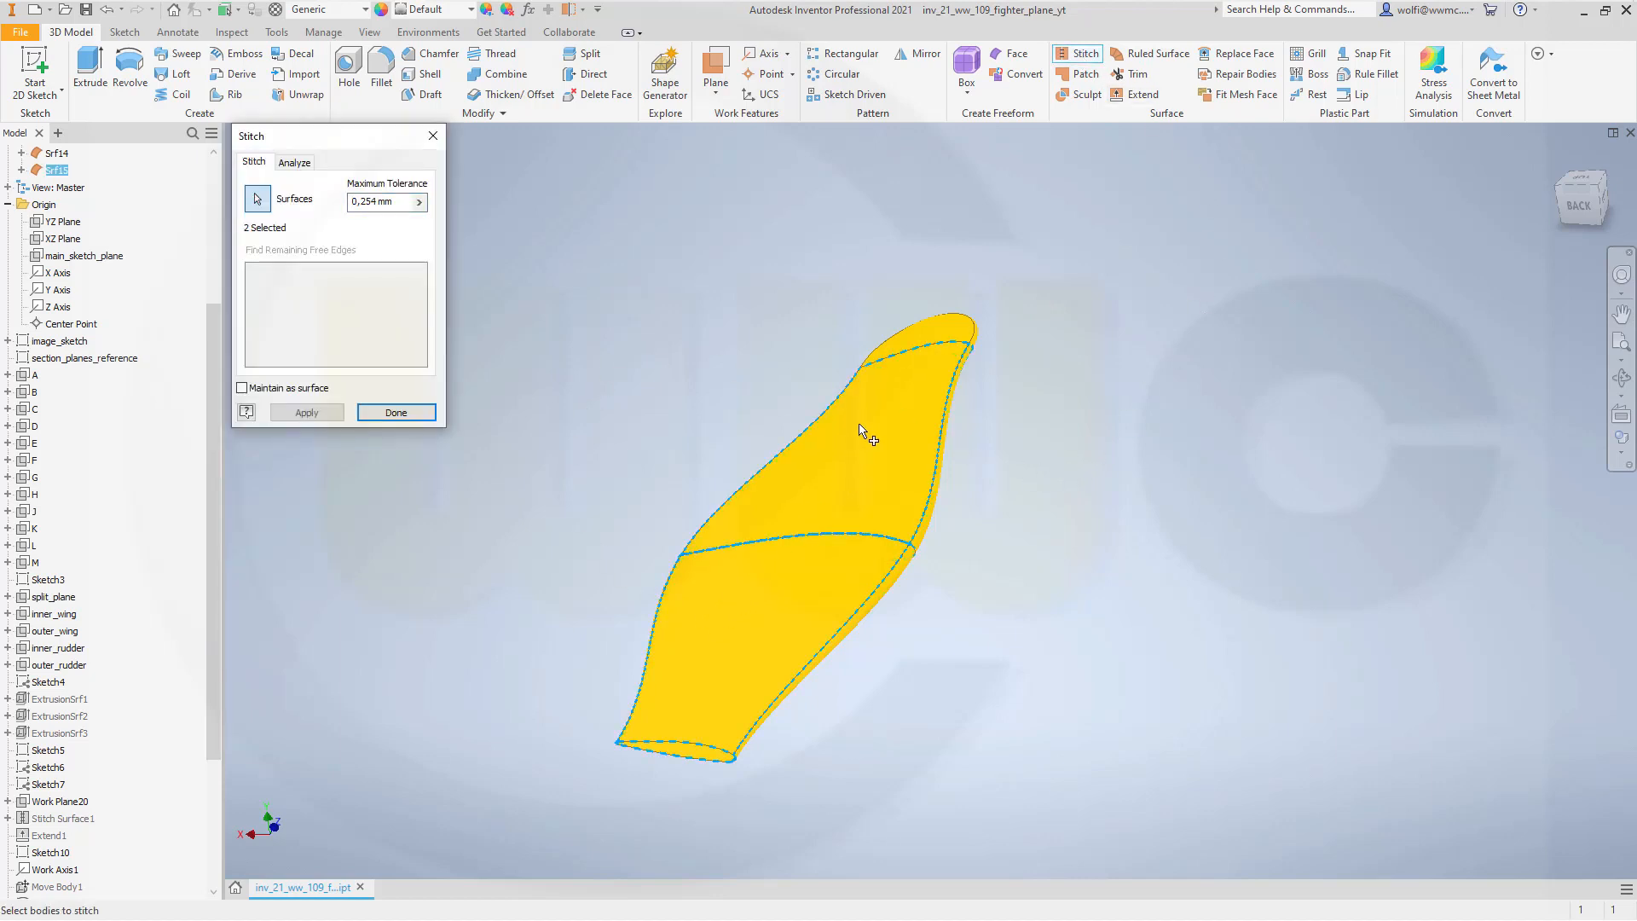
{"action": "left_click", "coordinate": [923, 338]}
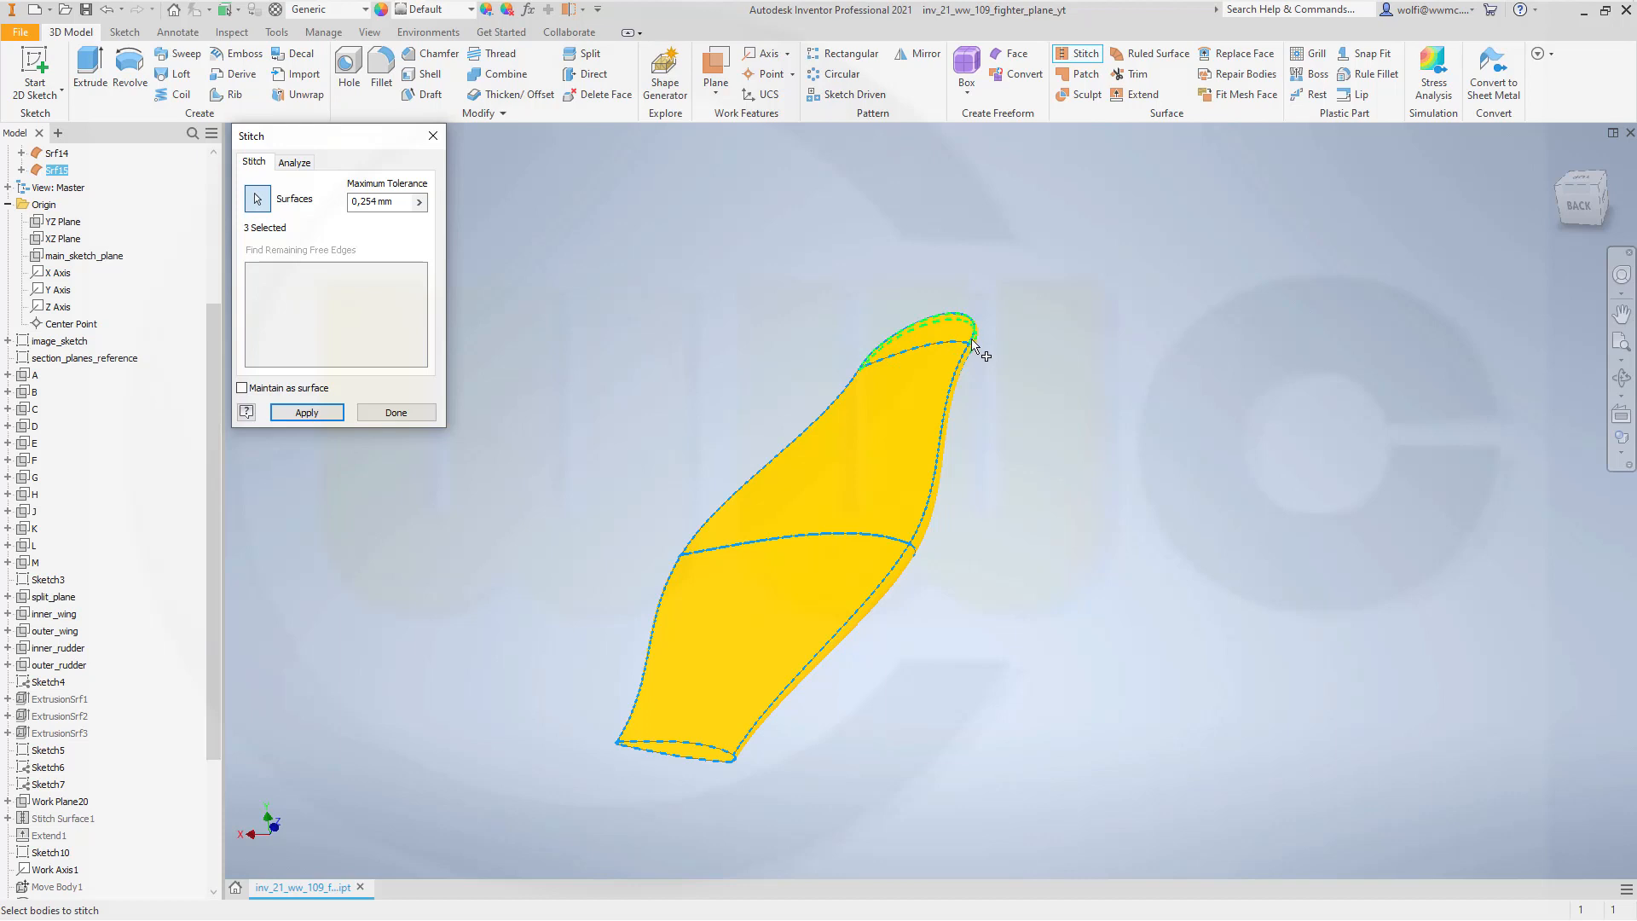
Add the tip's narrow edge surface and its underside face to the selection, and stitch all five blade surfaces together.
{"action": "scroll", "coordinate": [974, 345], "scroll_direction": "down", "scroll_amount": 5}
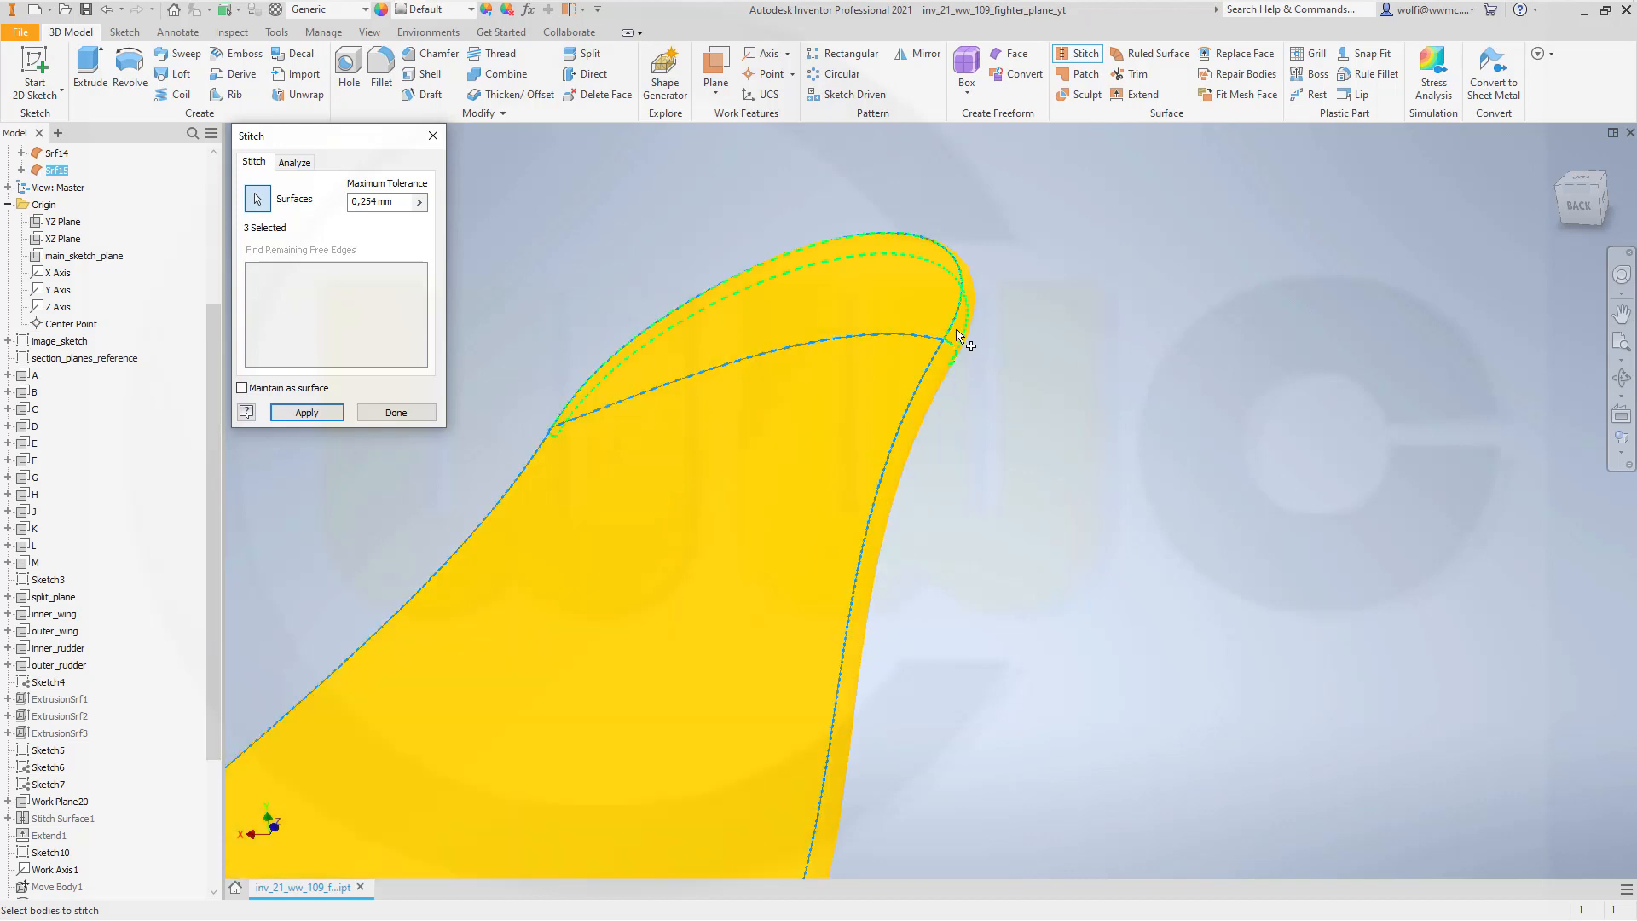
{"action": "left_click", "coordinate": [964, 334]}
{"action": "middle_click_drag", "start_coordinate": [949, 475], "coordinate": [926, 454], "text": "shift"}
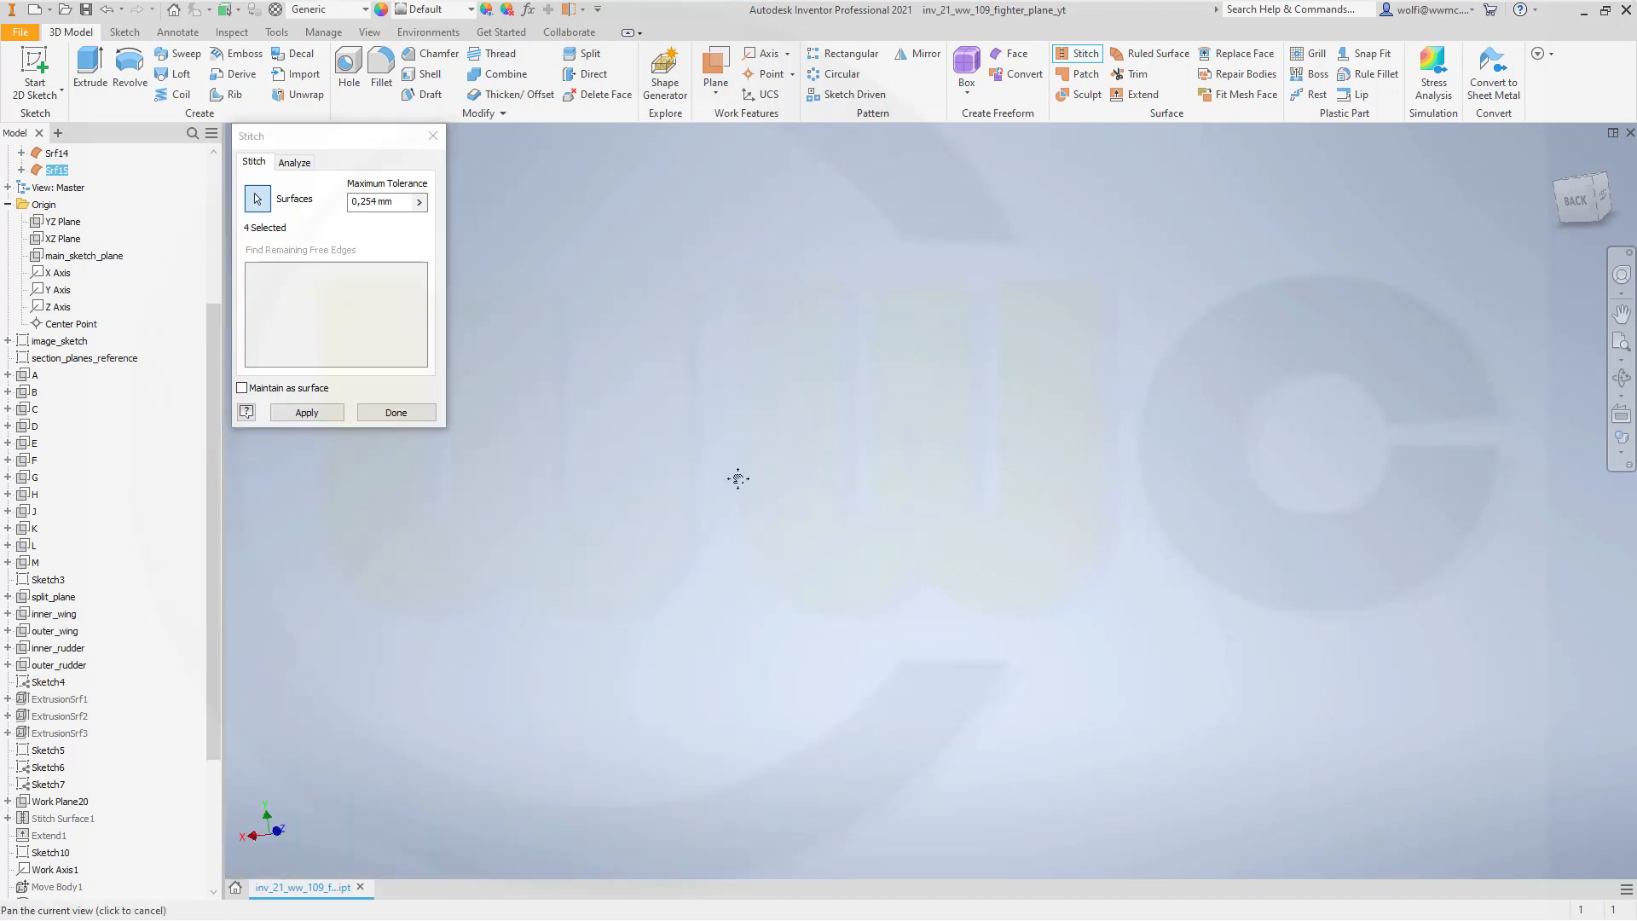
{"action": "middle_click_drag", "start_coordinate": [734, 479], "coordinate": [1034, 676], "text": "shift"}
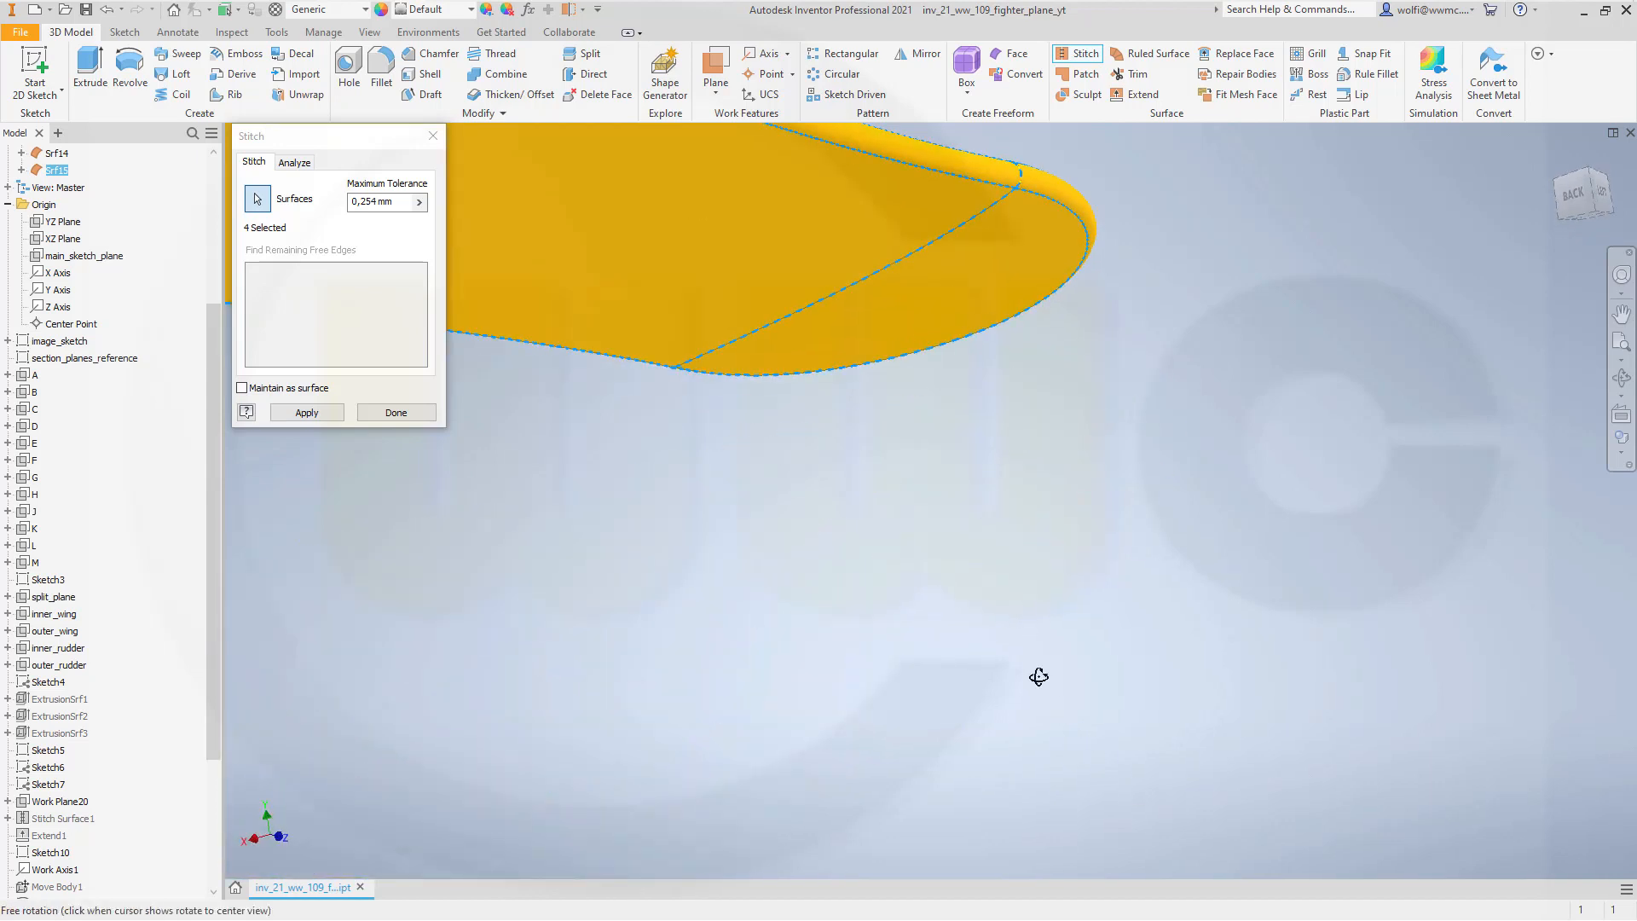
{"action": "left_click", "coordinate": [982, 280]}
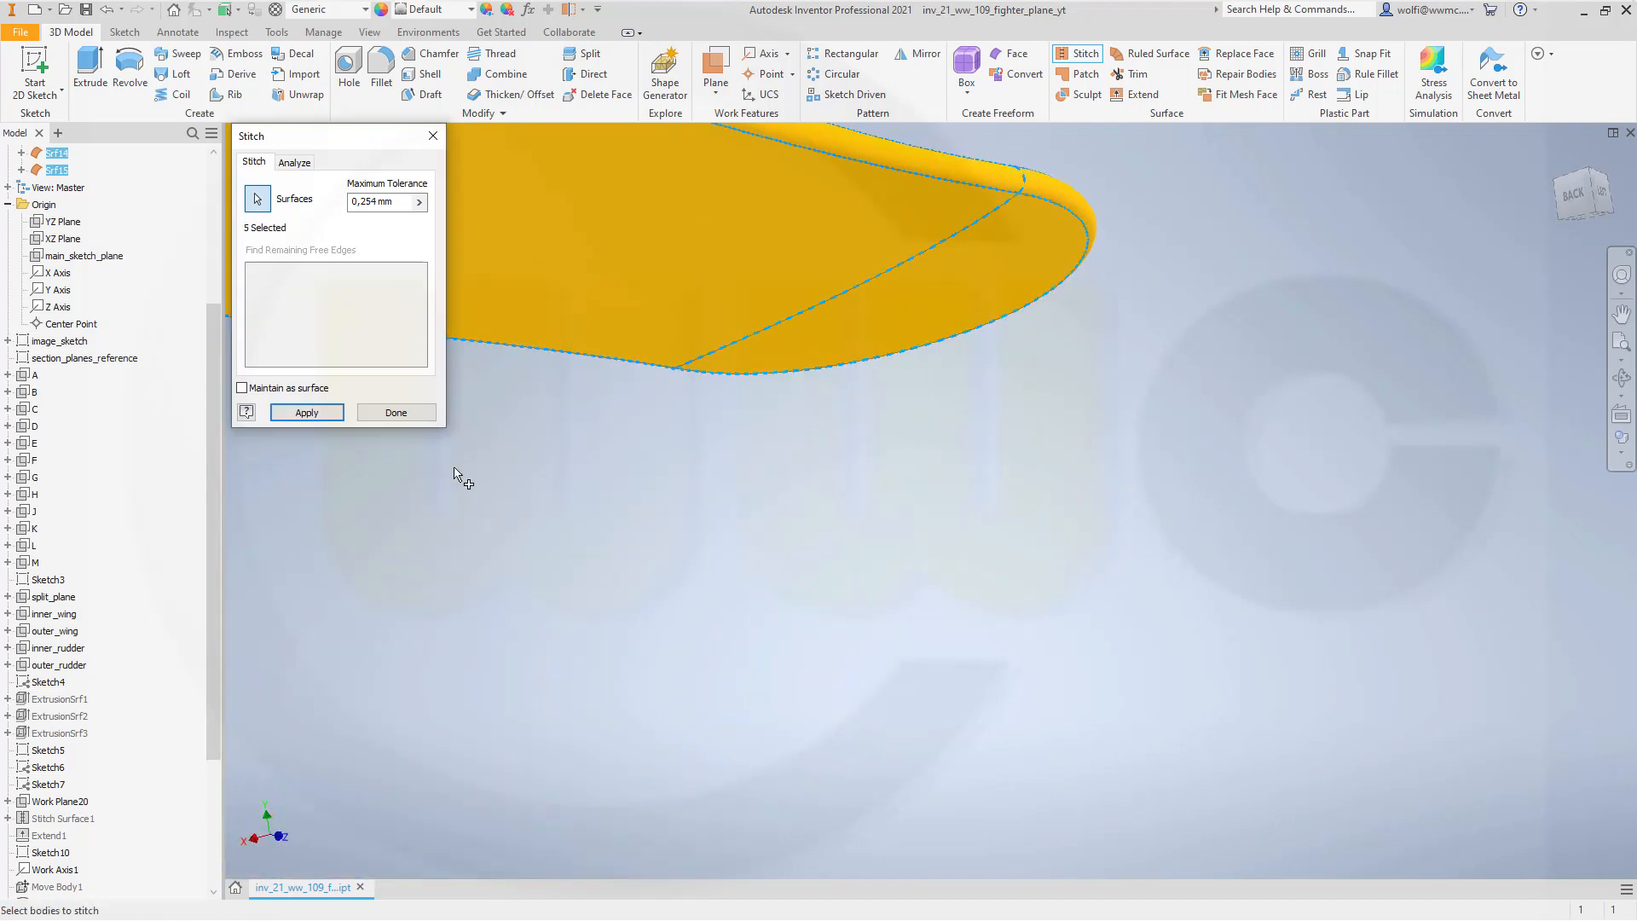
{"action": "left_click", "coordinate": [306, 413]}
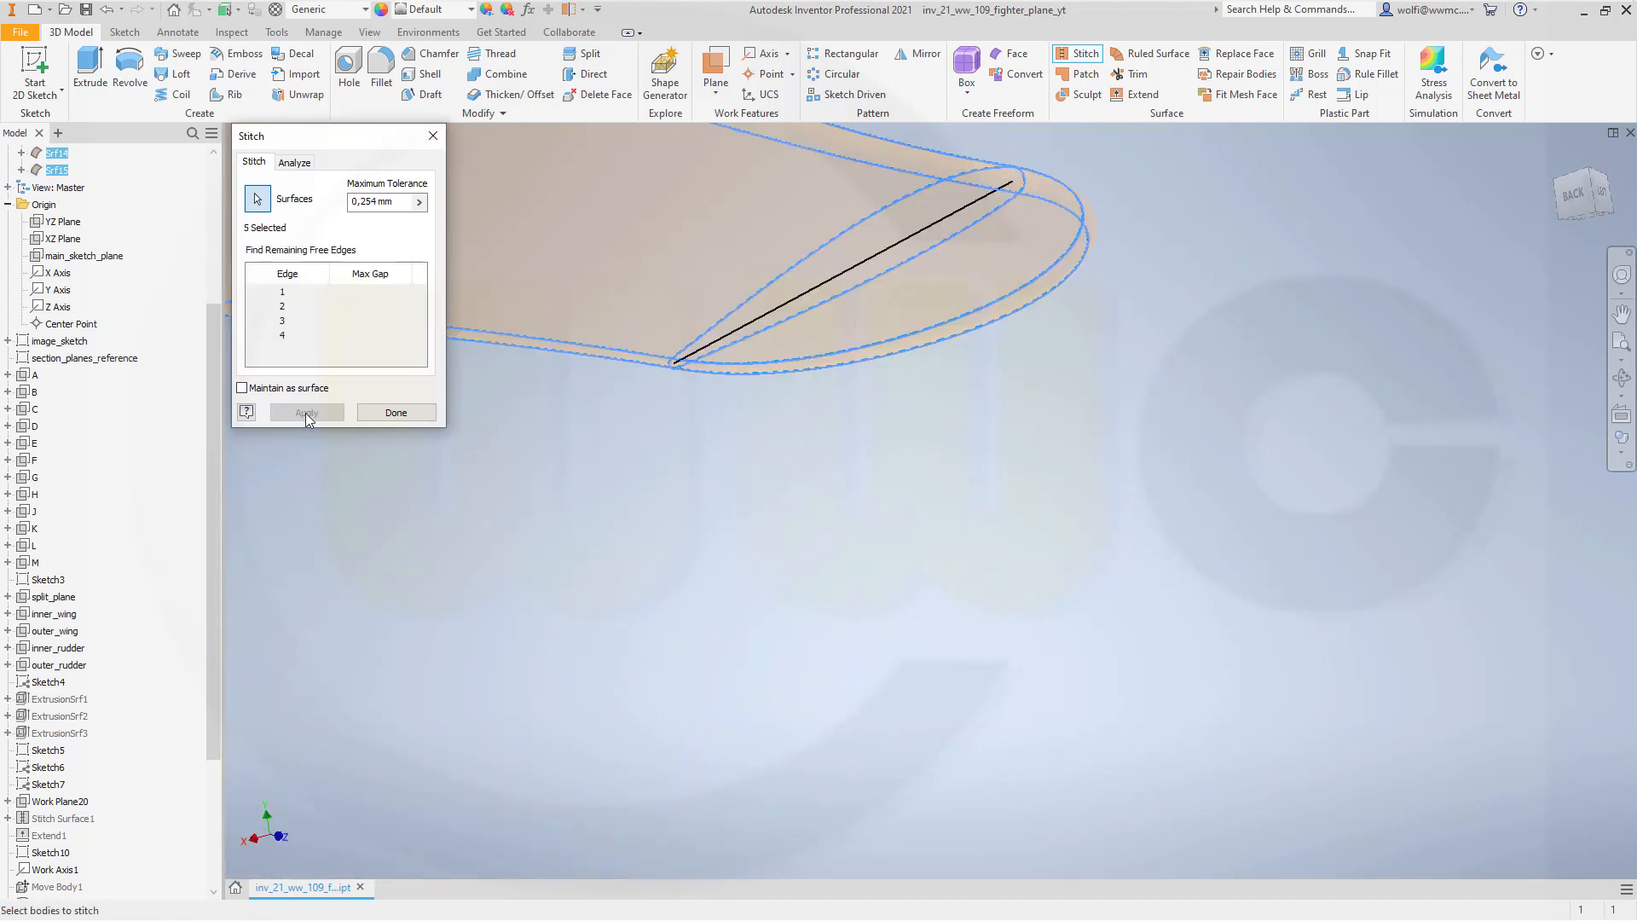
{"action": "left_click", "coordinate": [393, 412]}
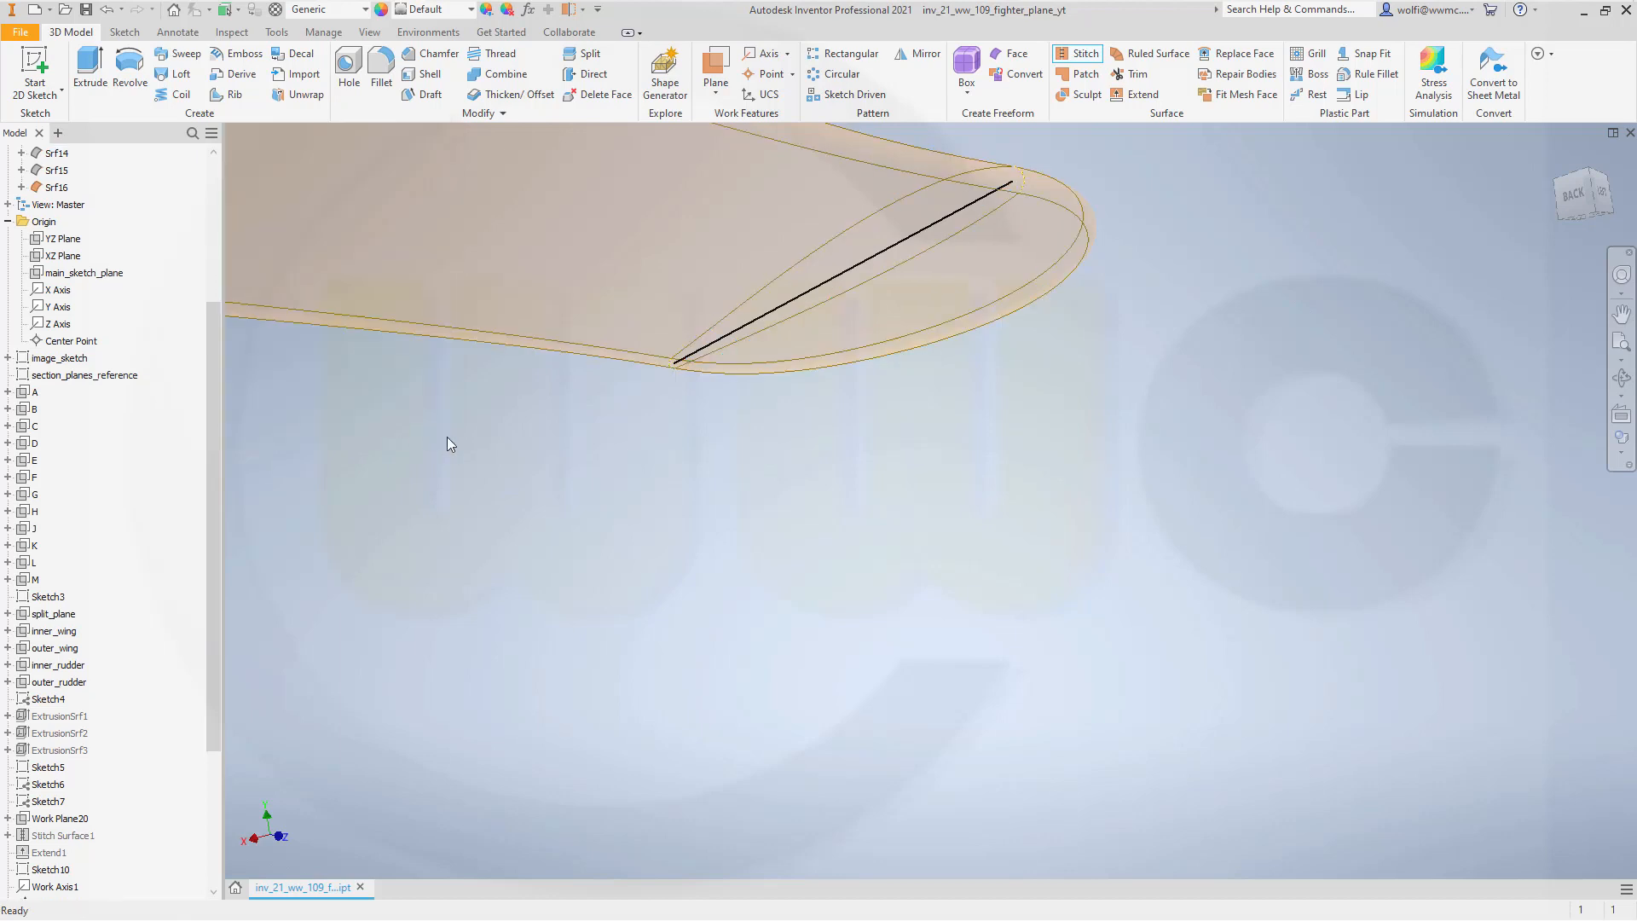
Turn off translucency for the stitched blade surface body.
{"action": "middle_click_drag", "start_coordinate": [601, 454], "coordinate": [535, 549], "text": "shift"}
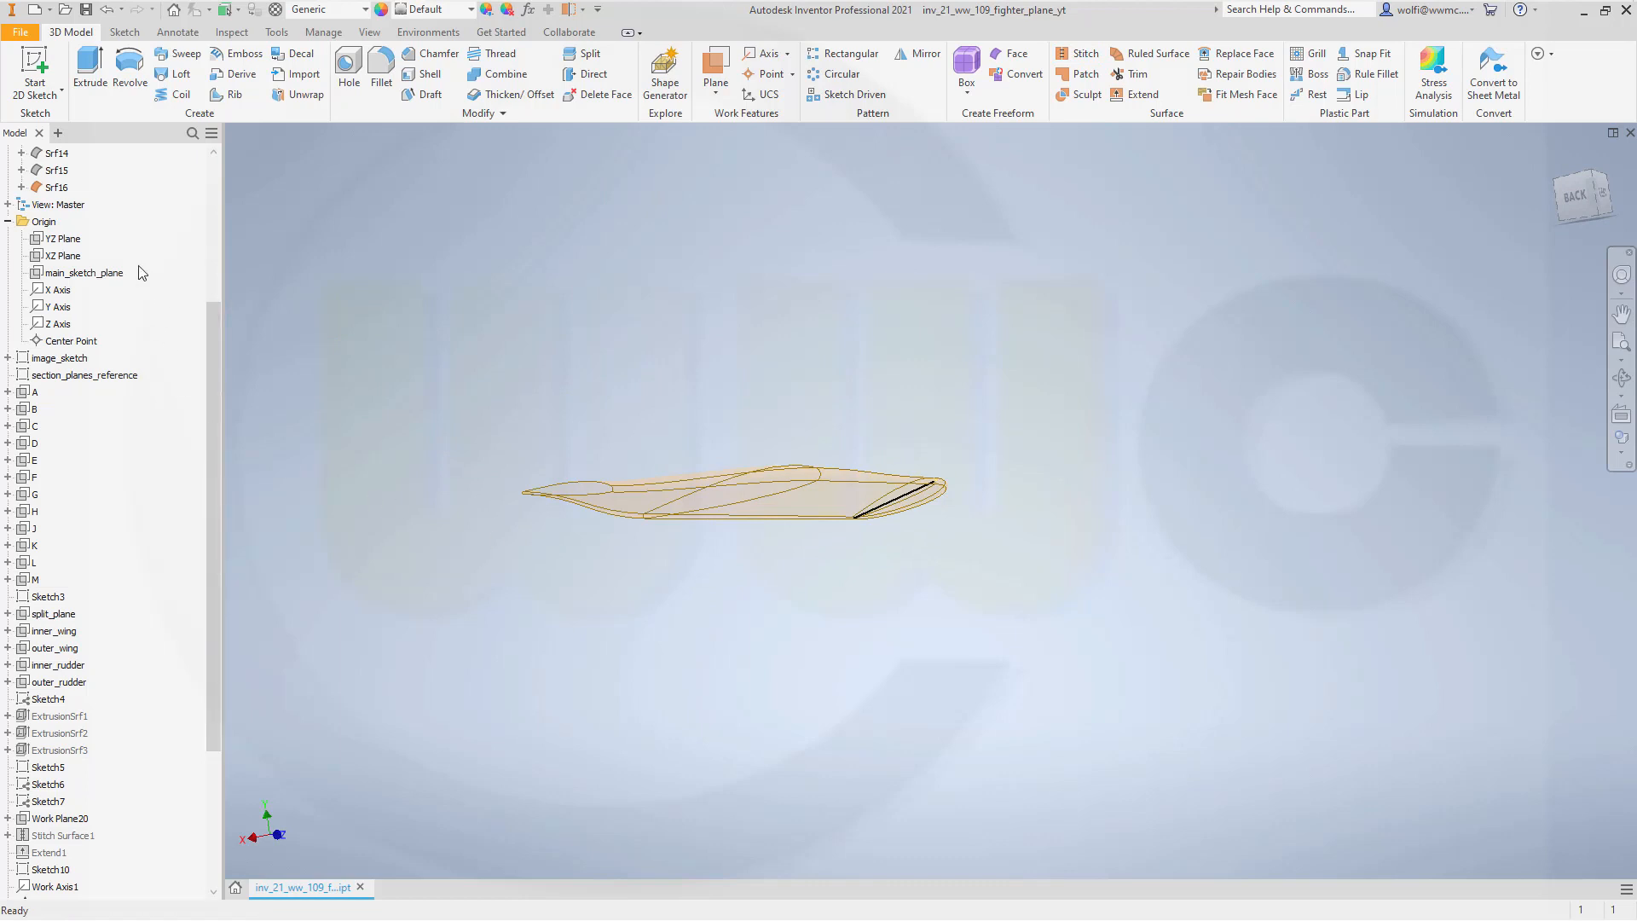
{"action": "left_click", "coordinate": [56, 188]}
{"action": "right_click", "coordinate": [56, 187]}
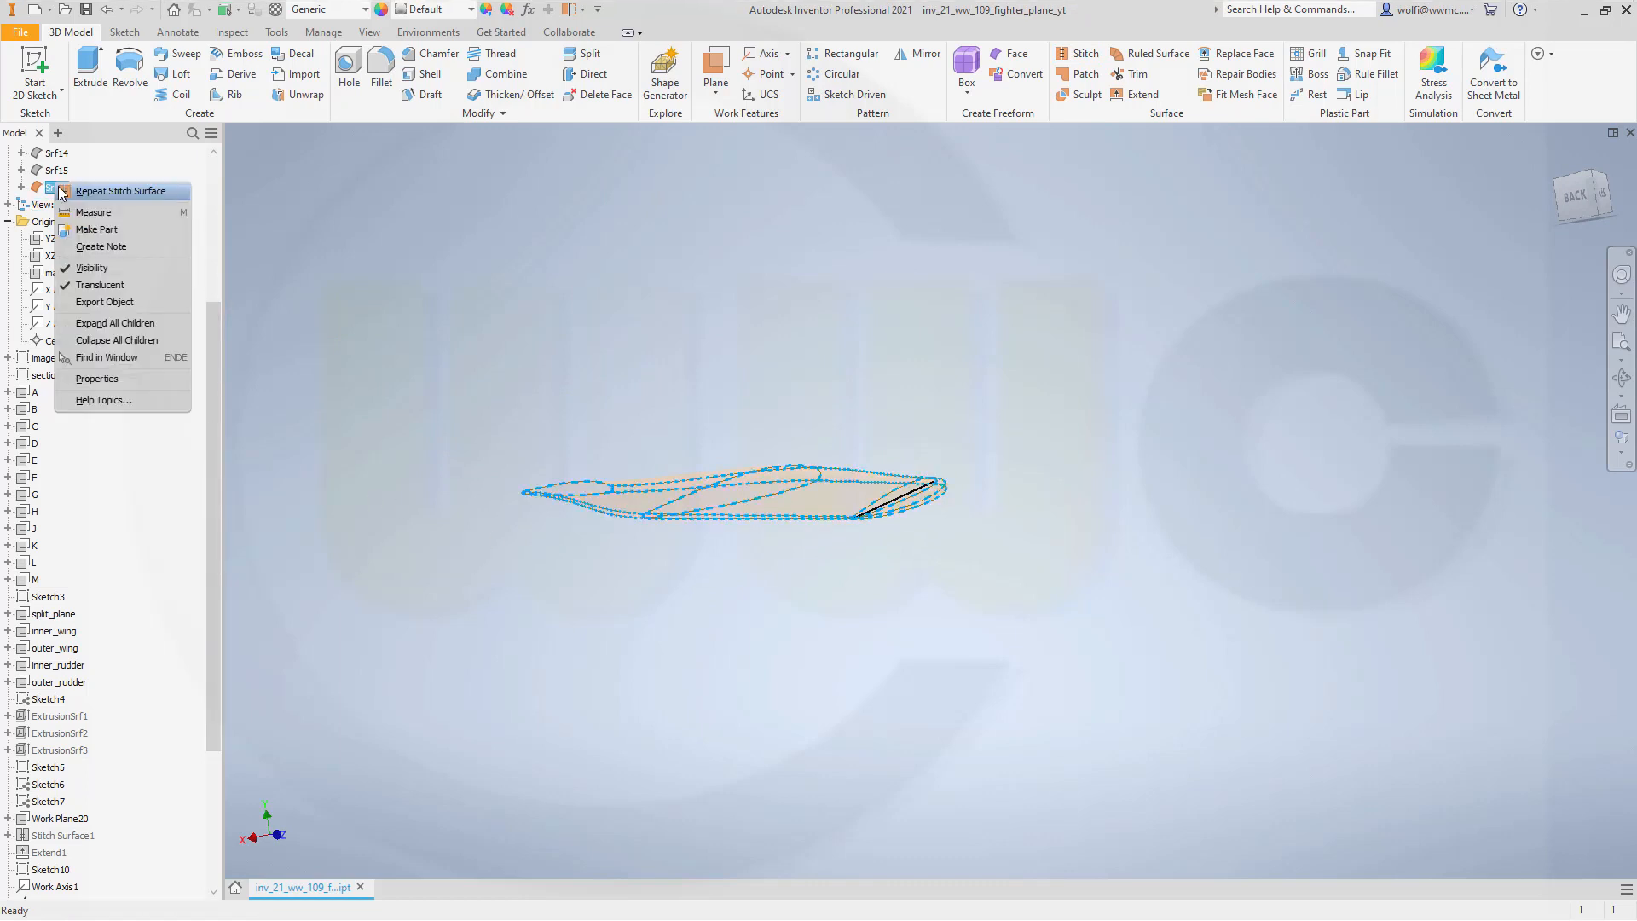
{"action": "left_click", "coordinate": [100, 284]}
Show image_sketch with the aircraft blueprint behind the propeller blade.
{"action": "scroll", "coordinate": [571, 443], "scroll_direction": "up", "scroll_amount": 3}
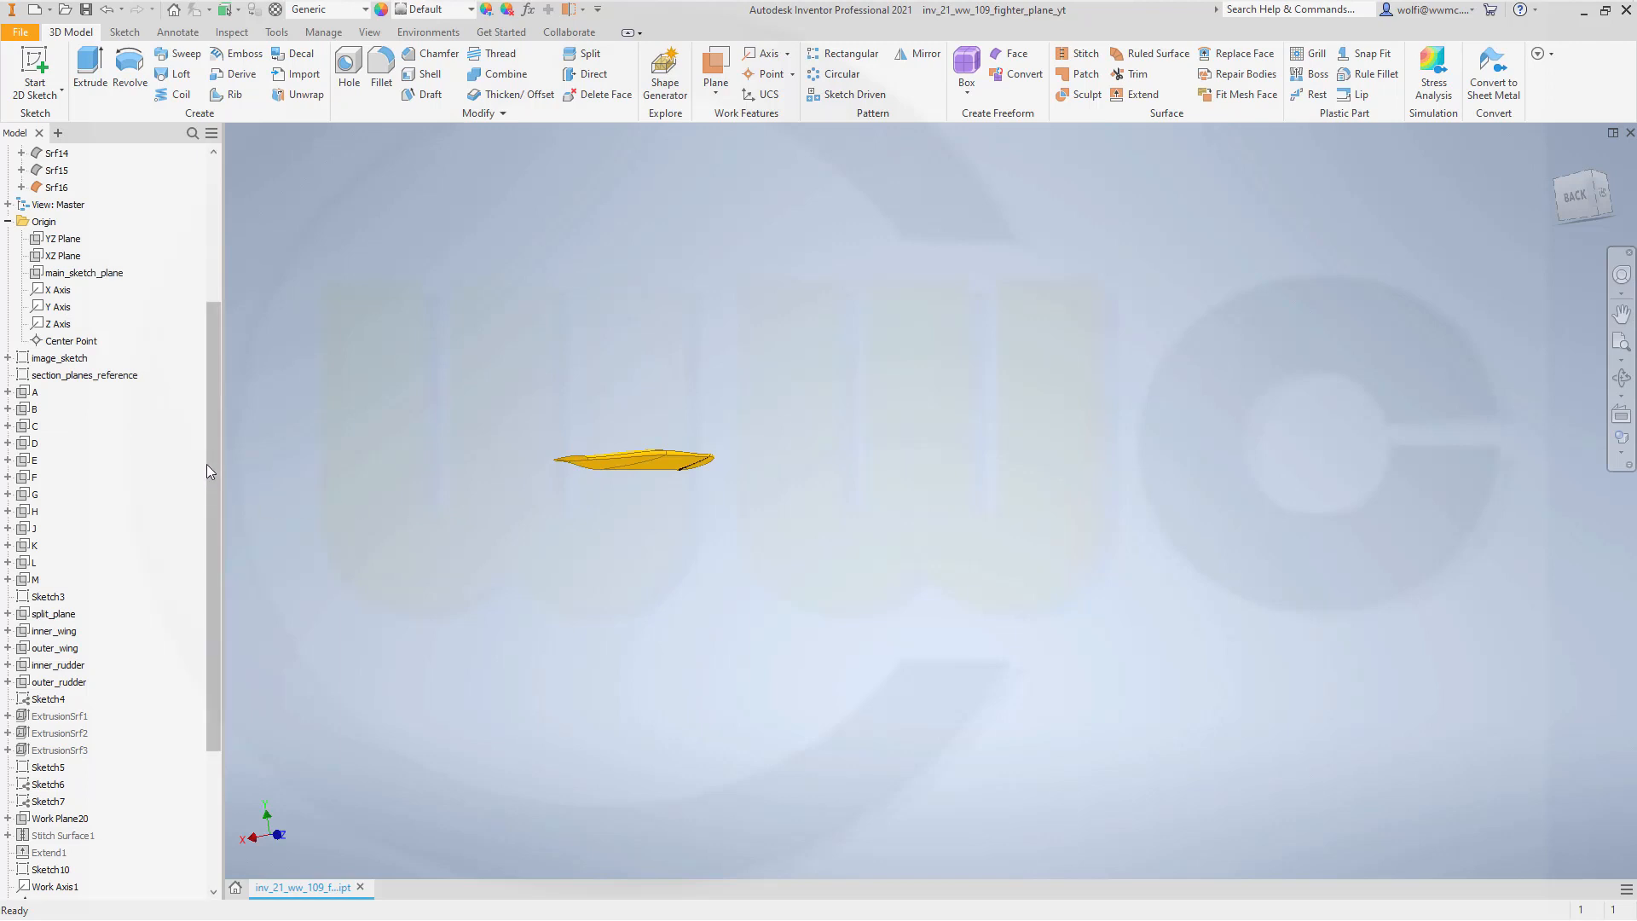
{"action": "left_click_drag", "start_coordinate": [207, 456], "coordinate": [188, 310]}
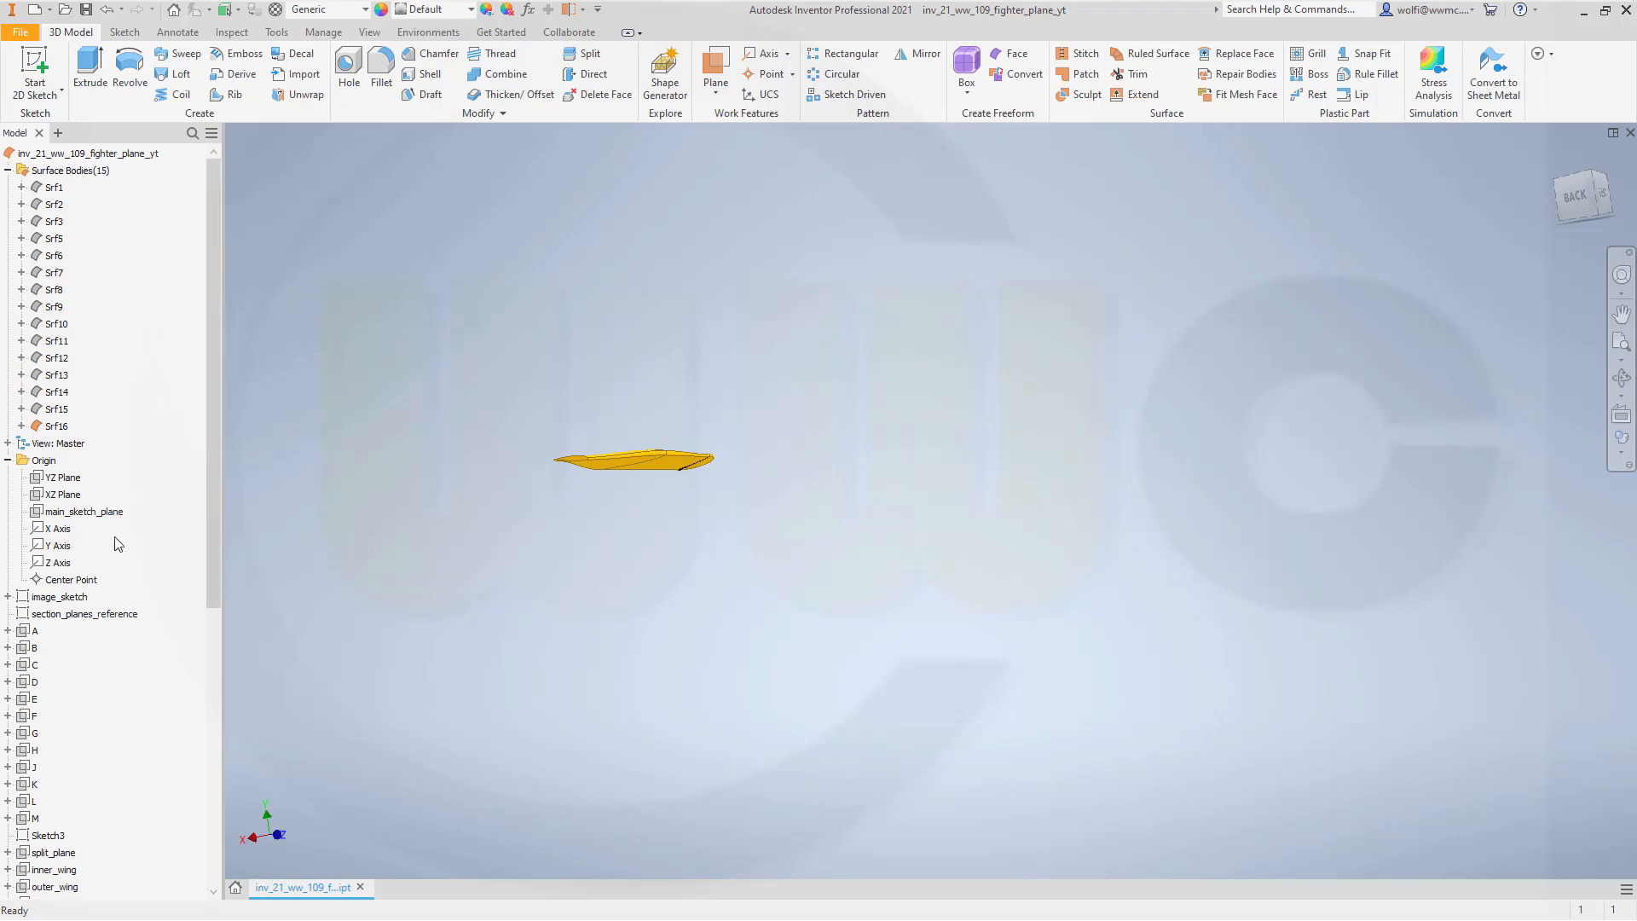
{"action": "right_click", "coordinate": [81, 607]}
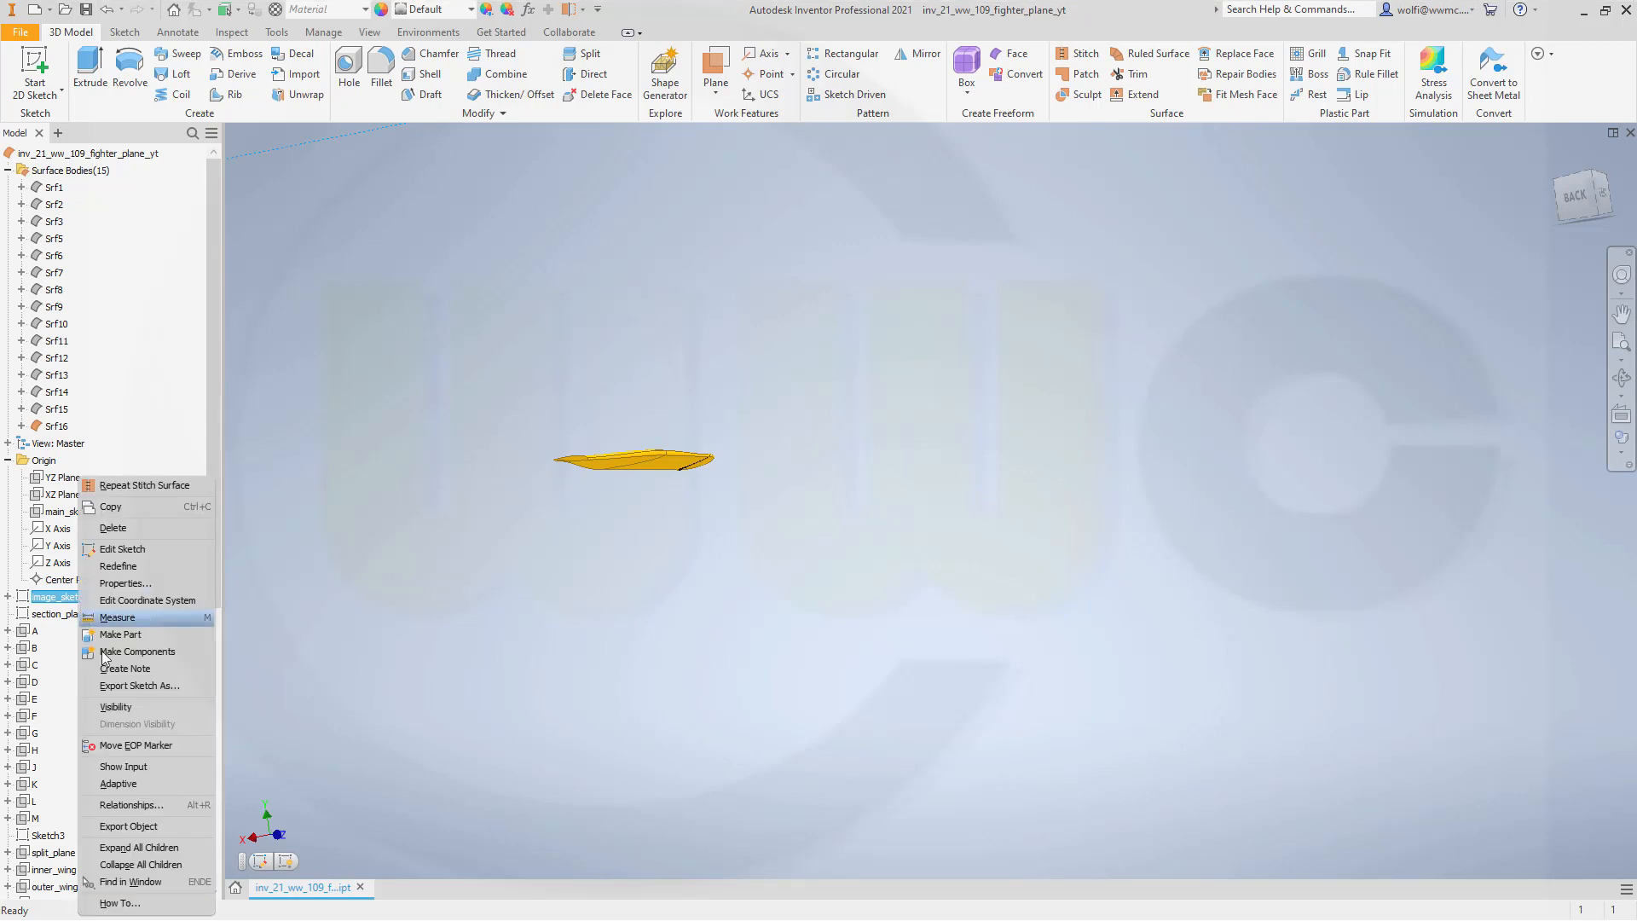
{"action": "left_click", "coordinate": [112, 706]}
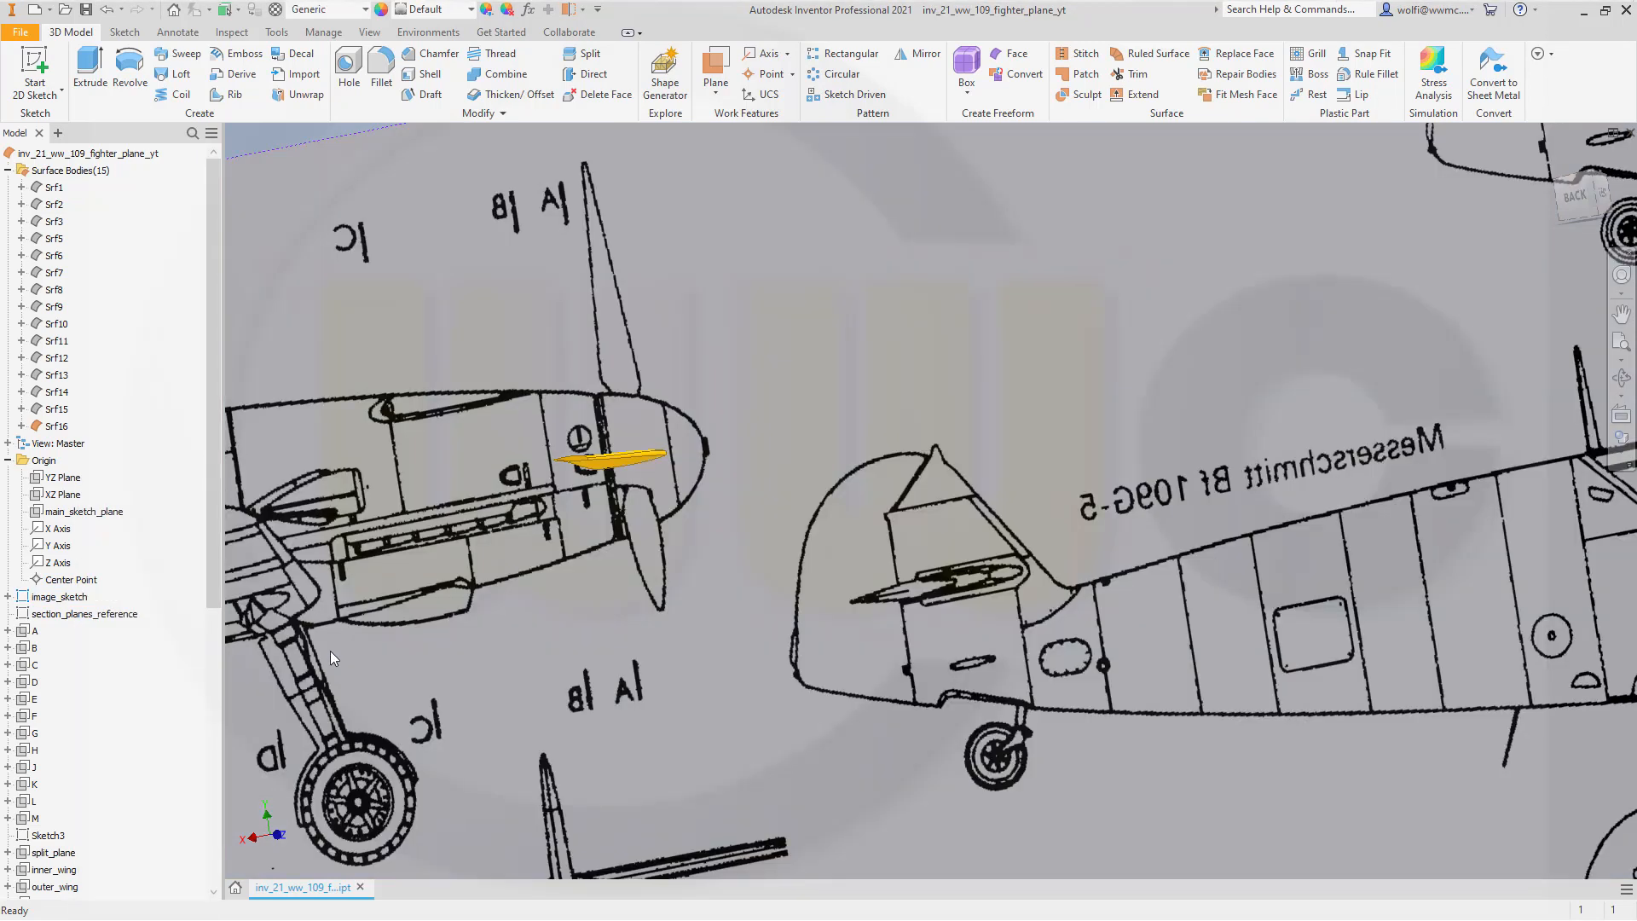
{"action": "scroll", "coordinate": [316, 609], "scroll_direction": "down", "scroll_amount": 5}
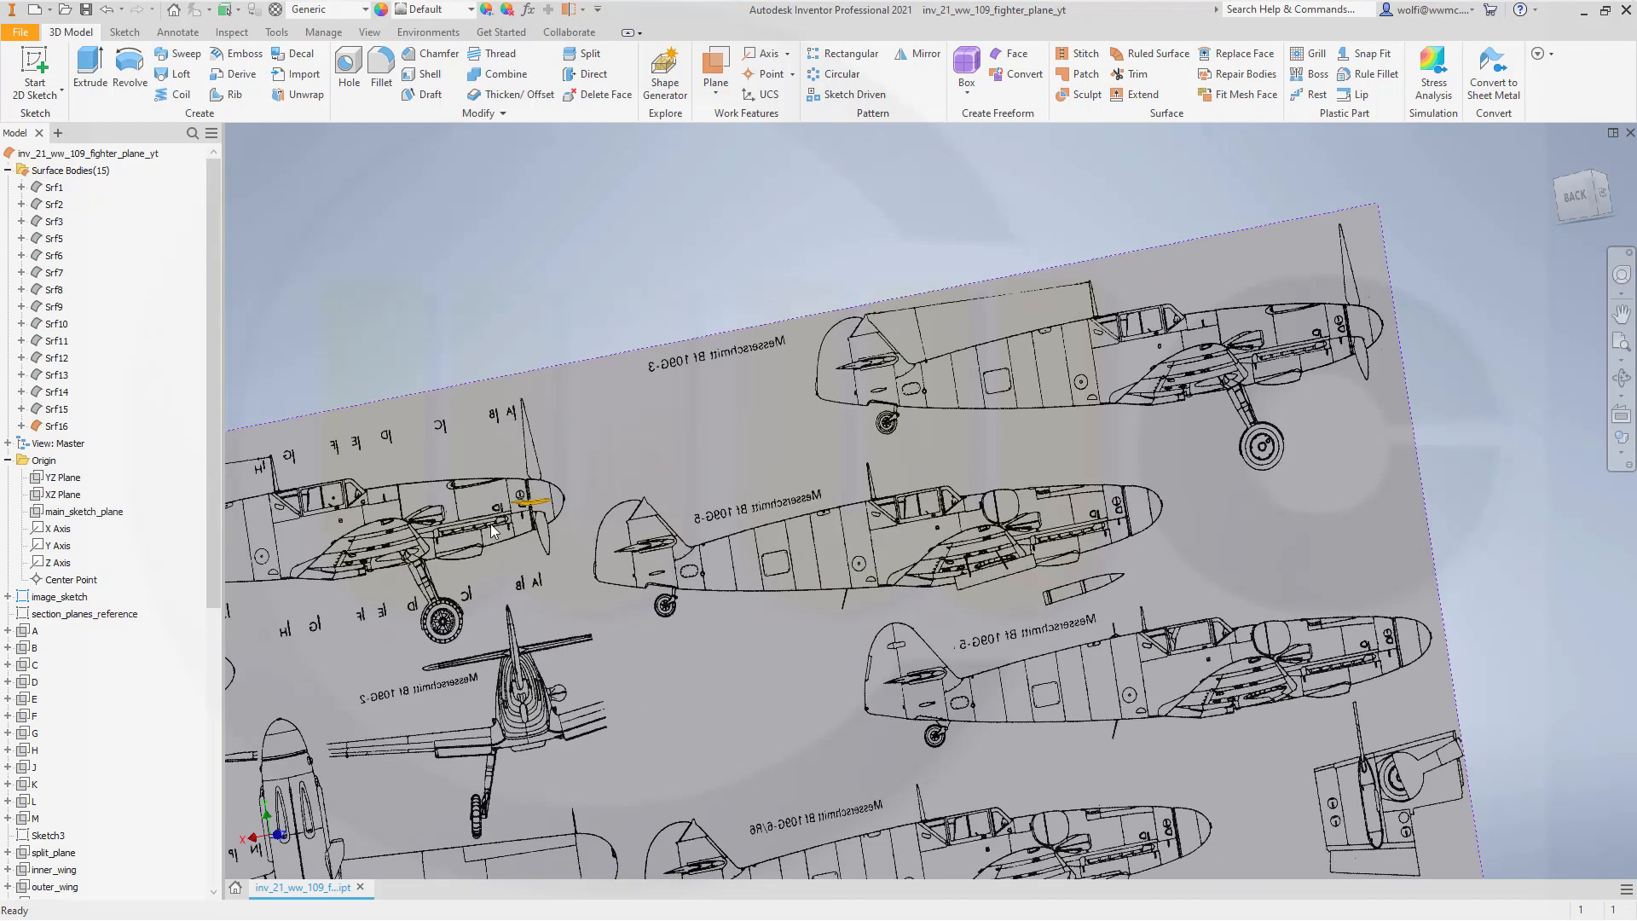
{"action": "scroll", "coordinate": [489, 523], "scroll_direction": "up", "scroll_amount": 5}
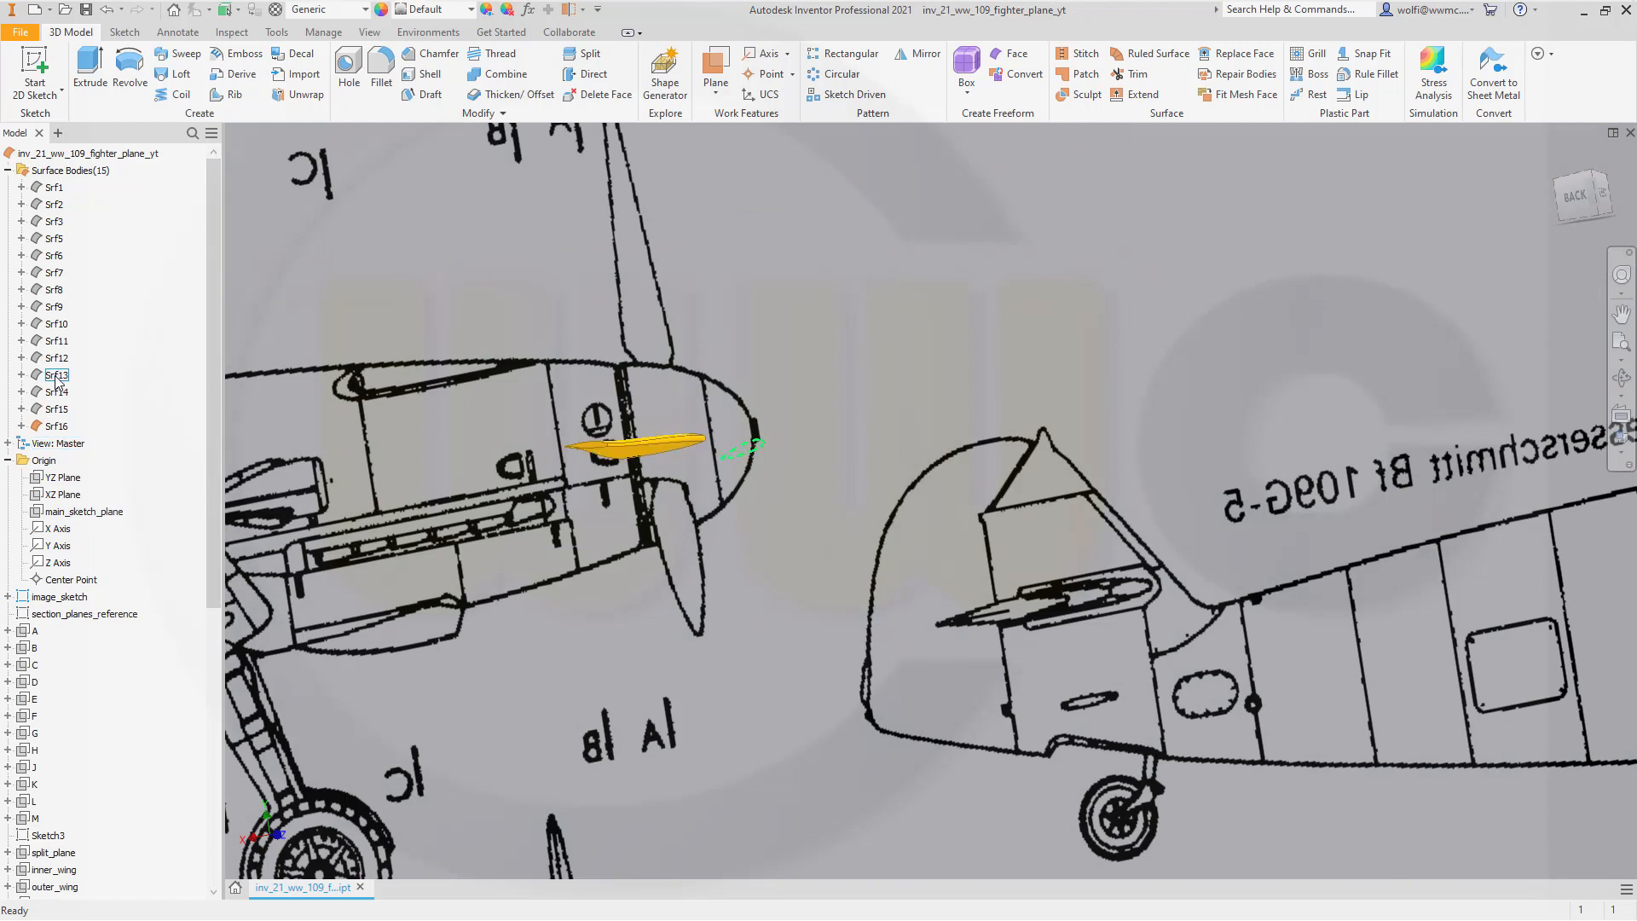
Make the propeller spinner surface body Srf10 visible.
{"action": "left_click", "coordinate": [58, 325]}
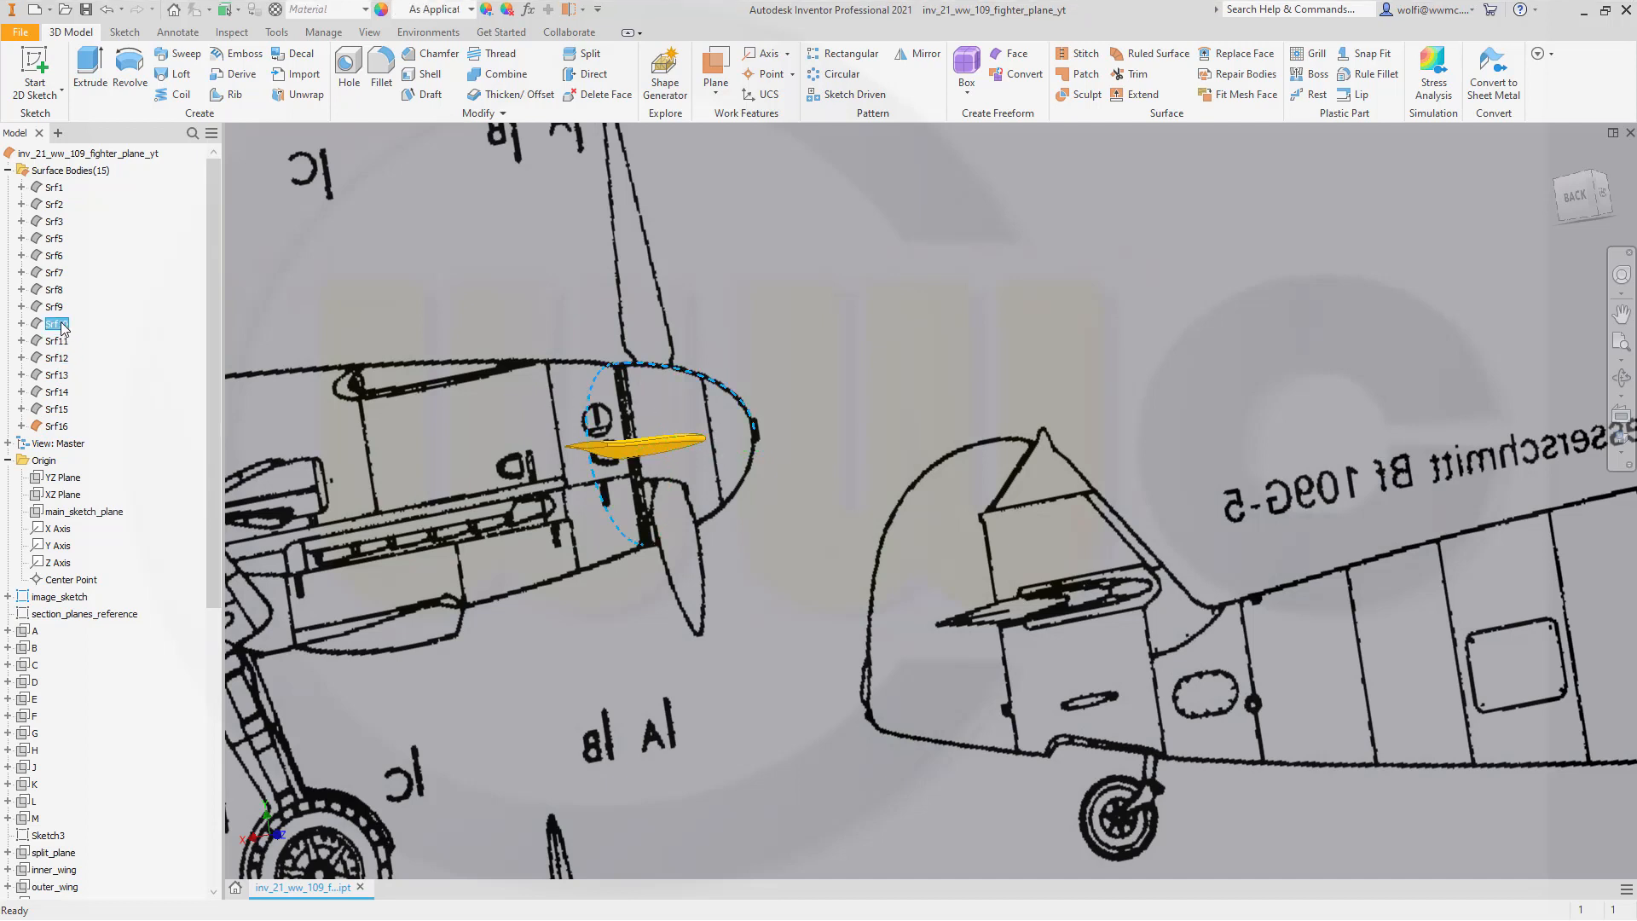
{"action": "right_click", "coordinate": [59, 325]}
{"action": "left_click", "coordinate": [97, 405]}
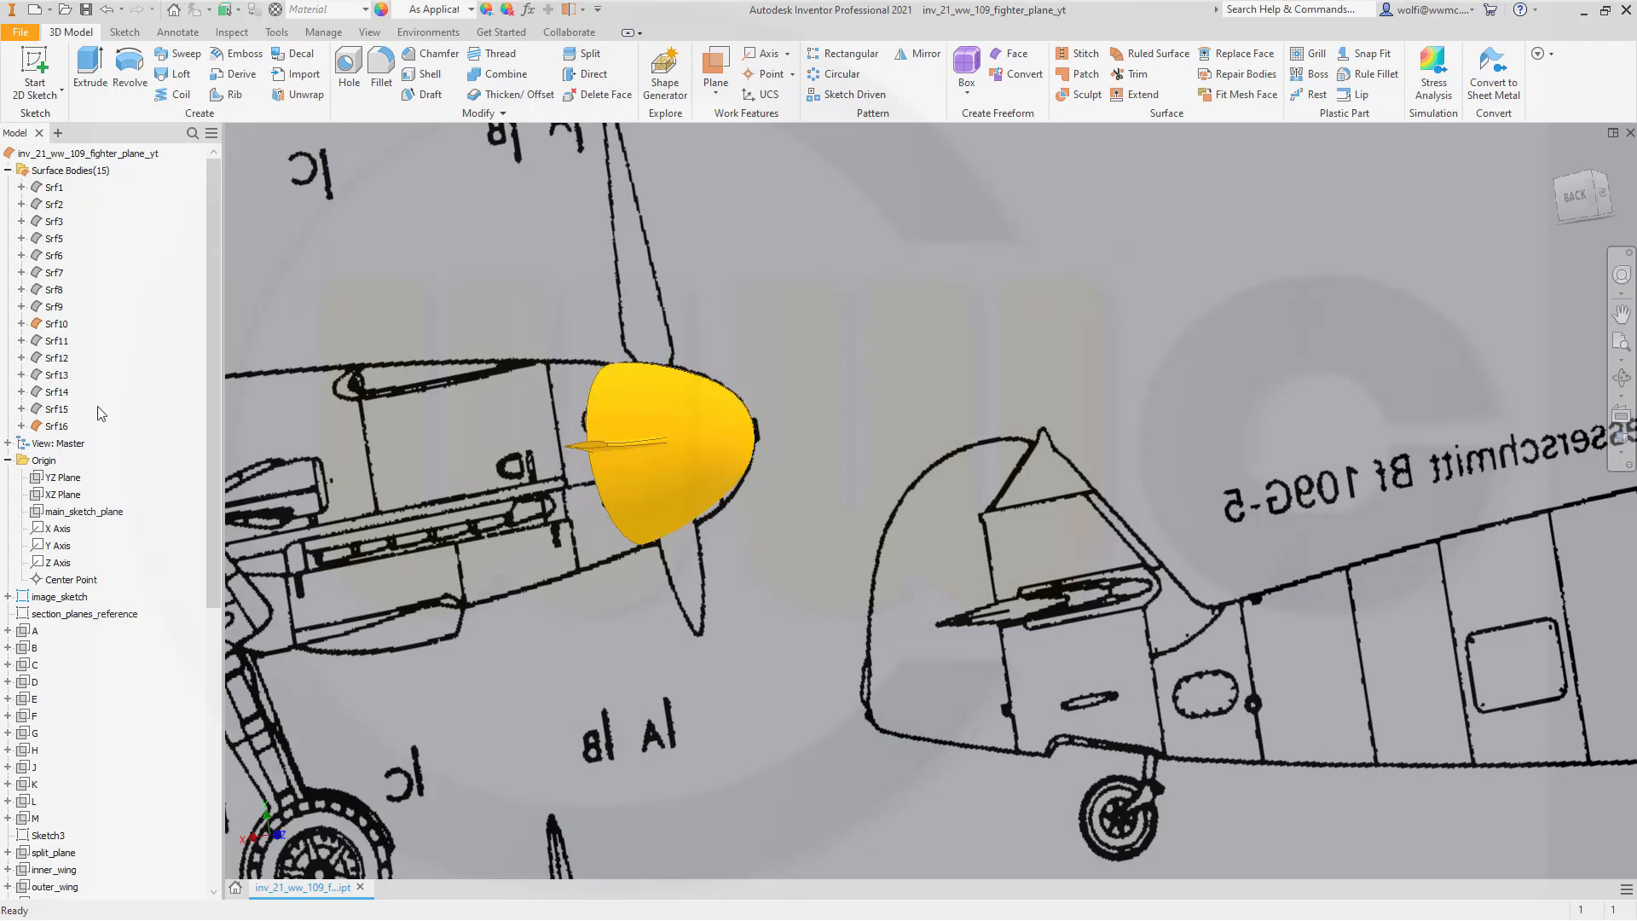
Examine the blade's position and shape relative to the spinner and the blueprint from several sides.
{"action": "middle_click_drag", "start_coordinate": [512, 466], "coordinate": [562, 471], "text": "shift"}
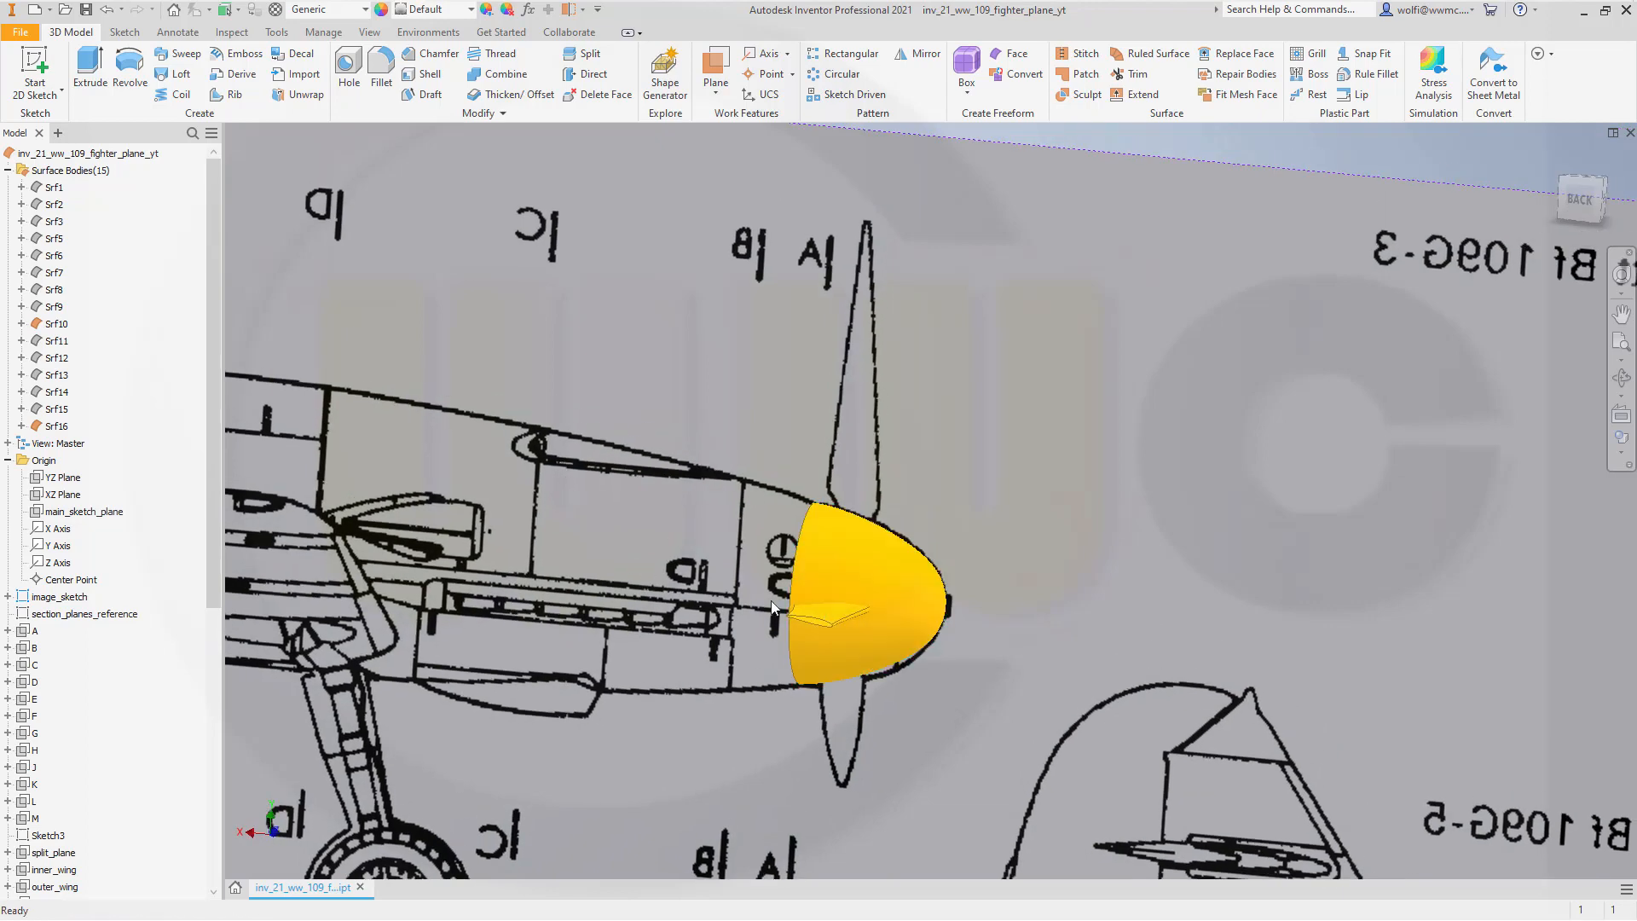
{"action": "scroll", "coordinate": [658, 629], "scroll_direction": "up", "scroll_amount": 5}
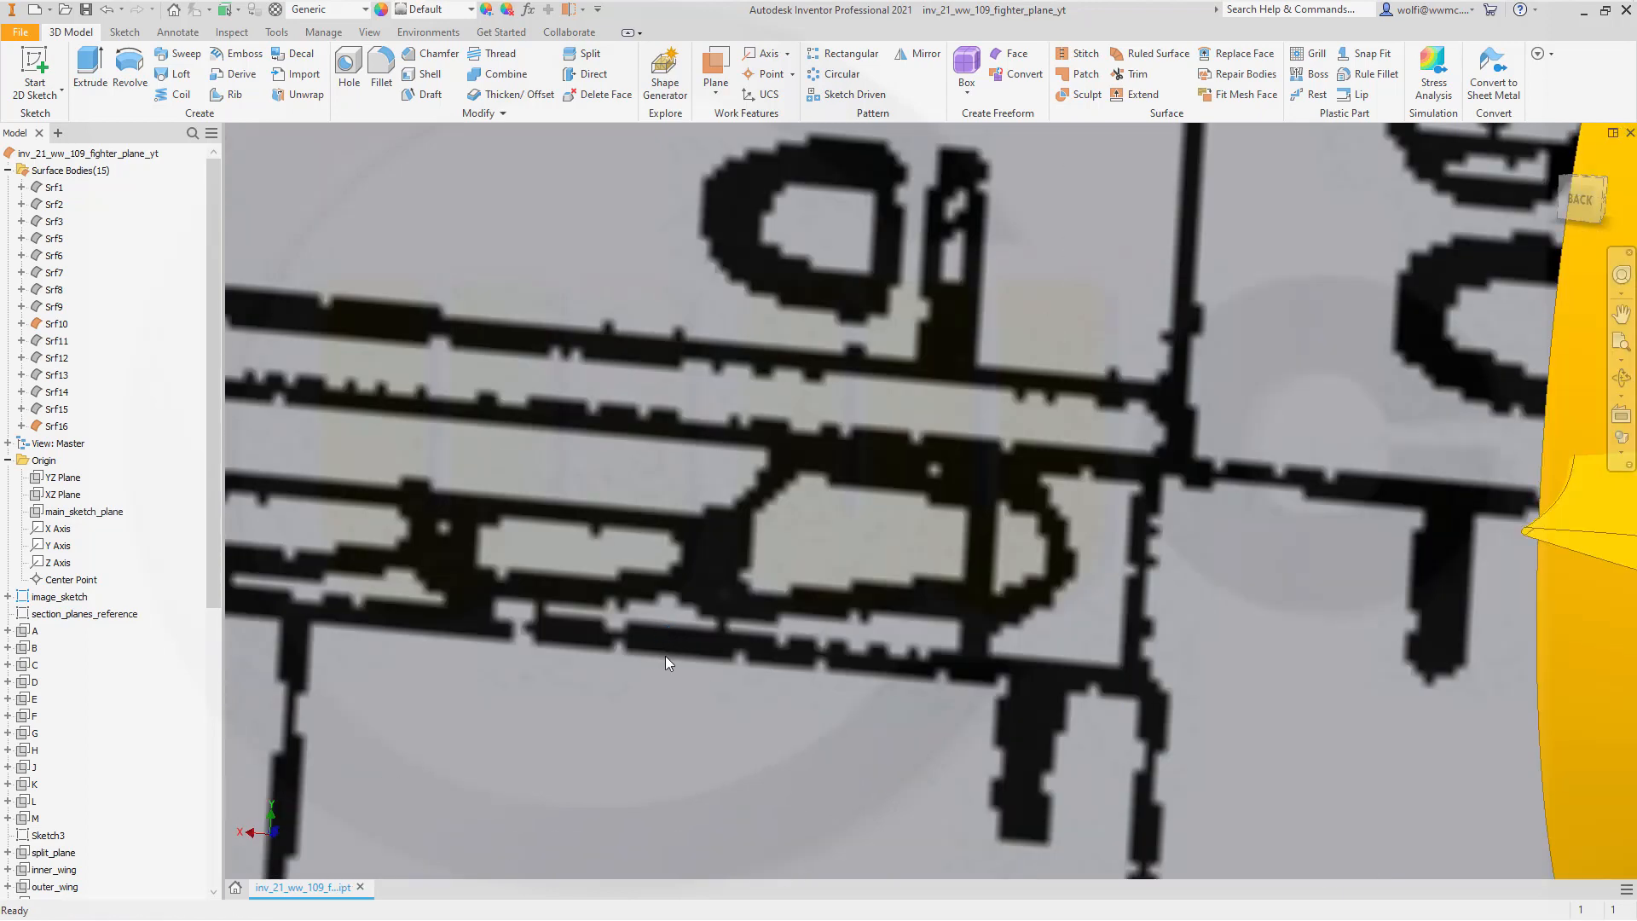
{"action": "scroll", "coordinate": [666, 657], "scroll_direction": "down", "scroll_amount": 5}
{"action": "middle_click_drag", "start_coordinate": [740, 636], "coordinate": [1113, 550], "text": "shift"}
{"action": "scroll", "coordinate": [1108, 554], "scroll_direction": "up", "scroll_amount": 4}
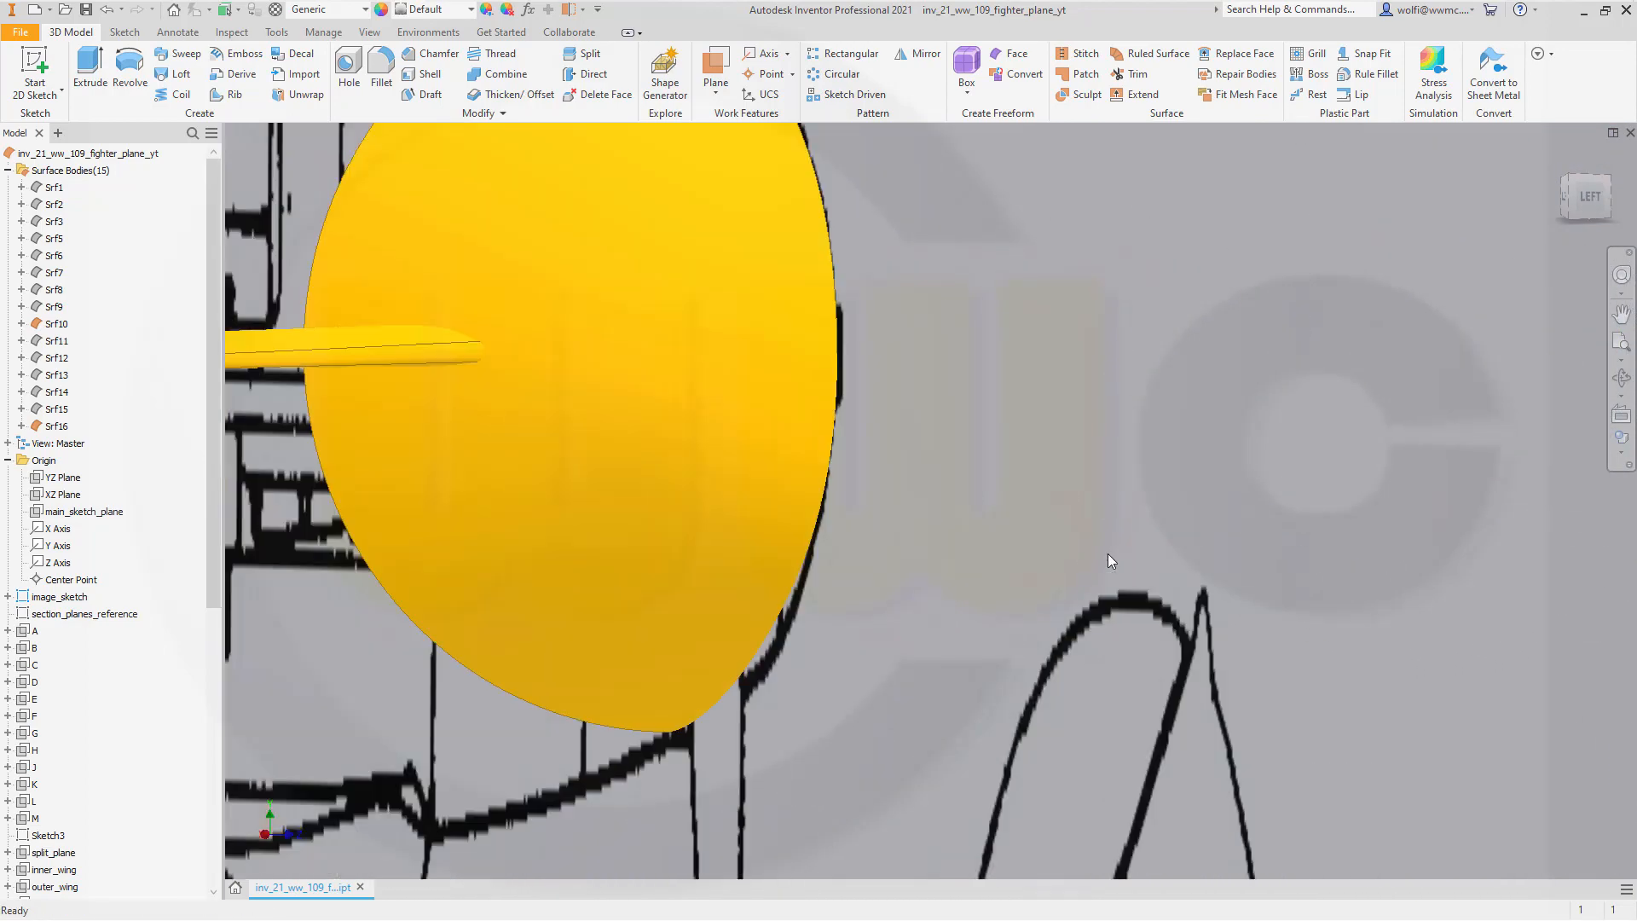
{"action": "scroll", "coordinate": [1104, 558], "scroll_direction": "down", "scroll_amount": 8}
{"action": "middle_click_drag", "start_coordinate": [1014, 586], "coordinate": [862, 575], "text": "shift"}
{"action": "scroll", "coordinate": [980, 586], "scroll_direction": "up", "scroll_amount": 3}
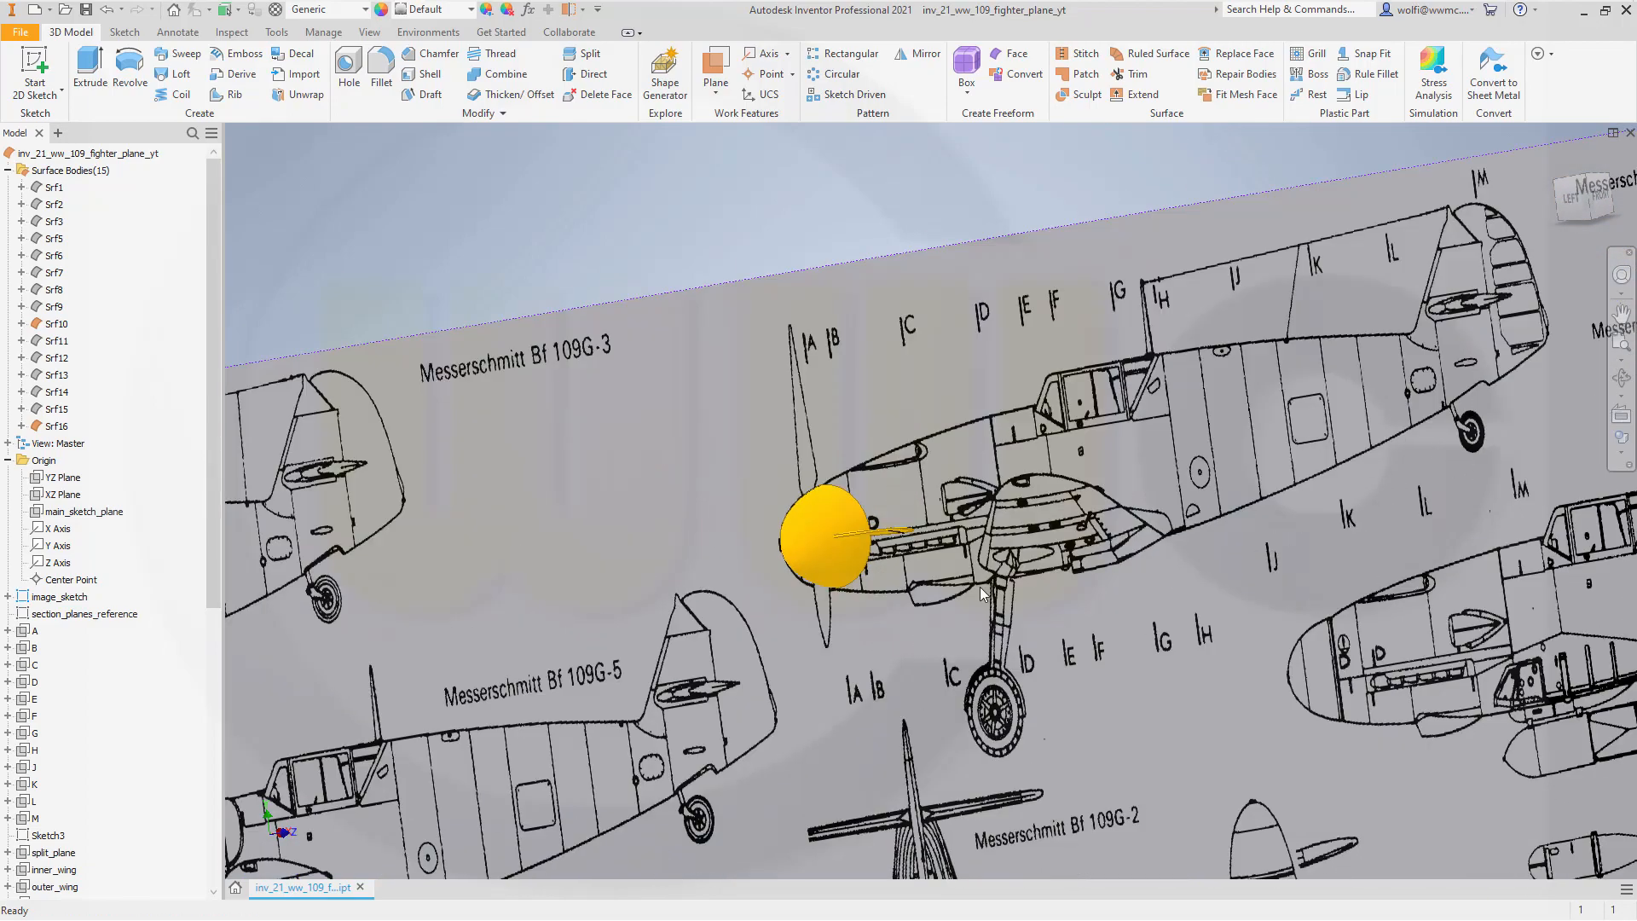
{"action": "scroll", "coordinate": [950, 590], "scroll_direction": "down", "scroll_amount": 2}
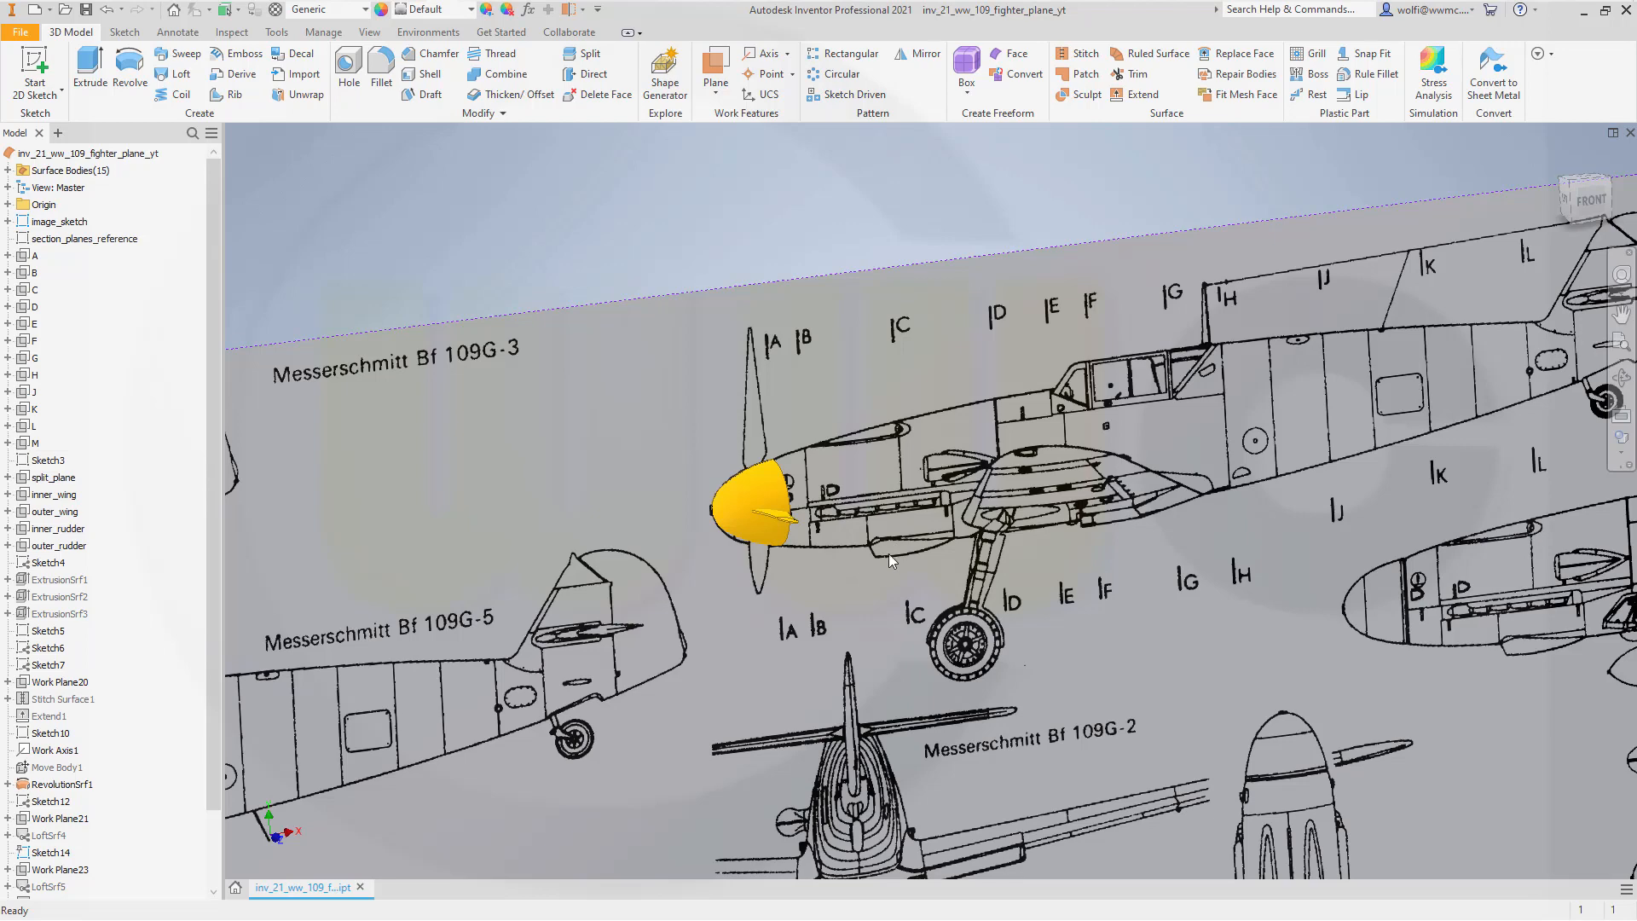
{"action": "middle_click_drag", "start_coordinate": [888, 554], "coordinate": [934, 556], "text": "shift"}
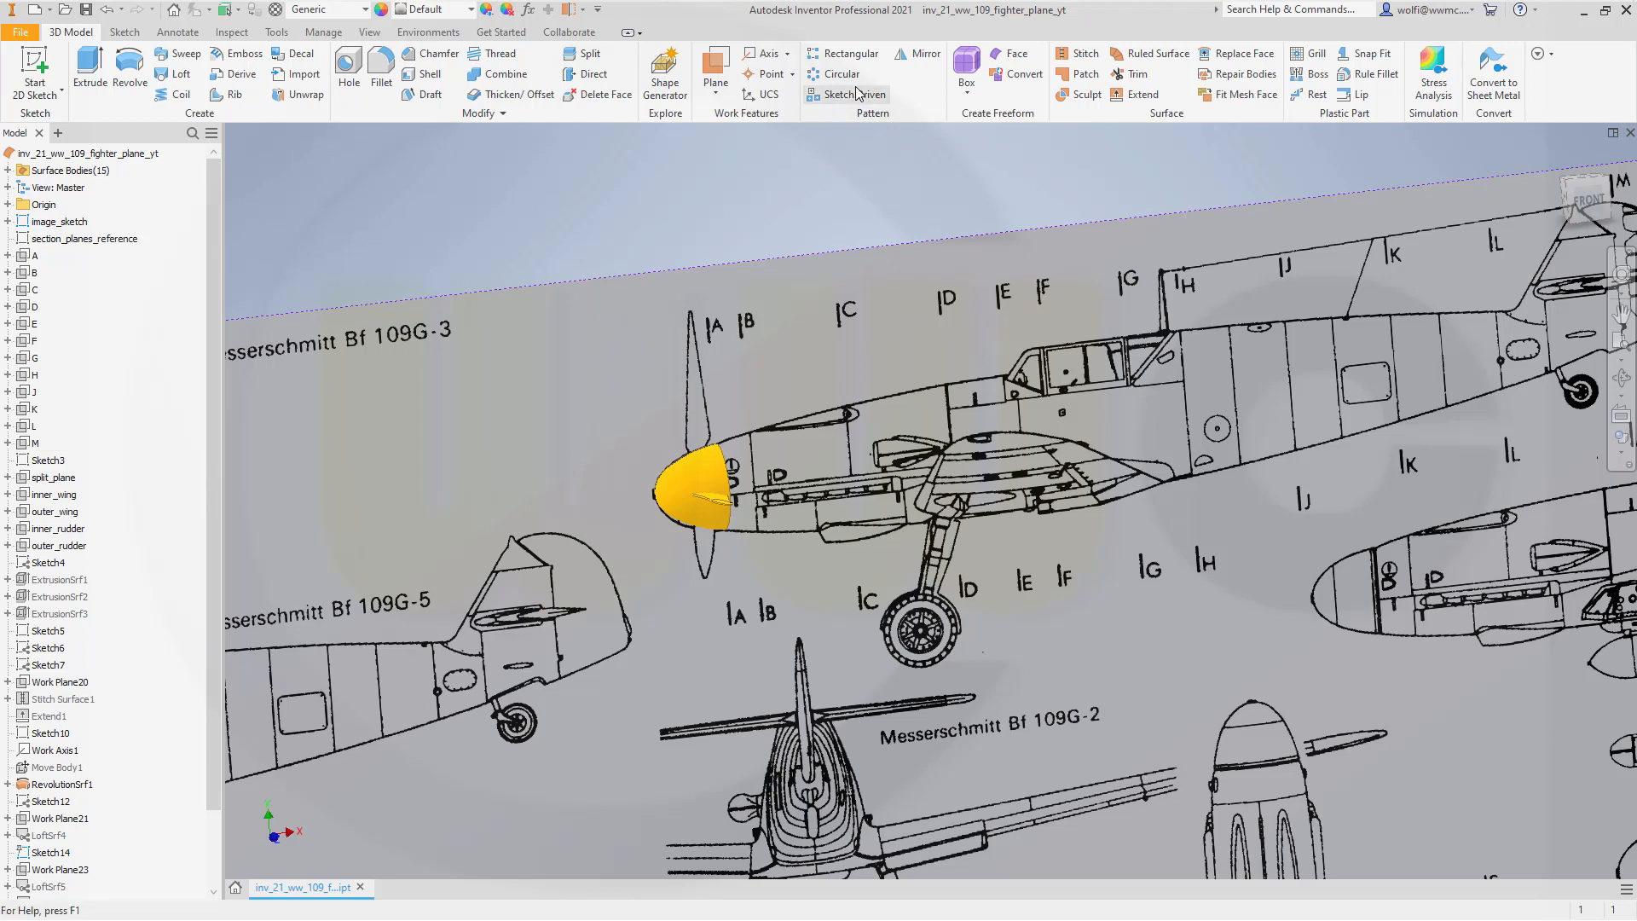
{"action": "scroll", "coordinate": [827, 399], "scroll_direction": "down", "scroll_amount": 3}
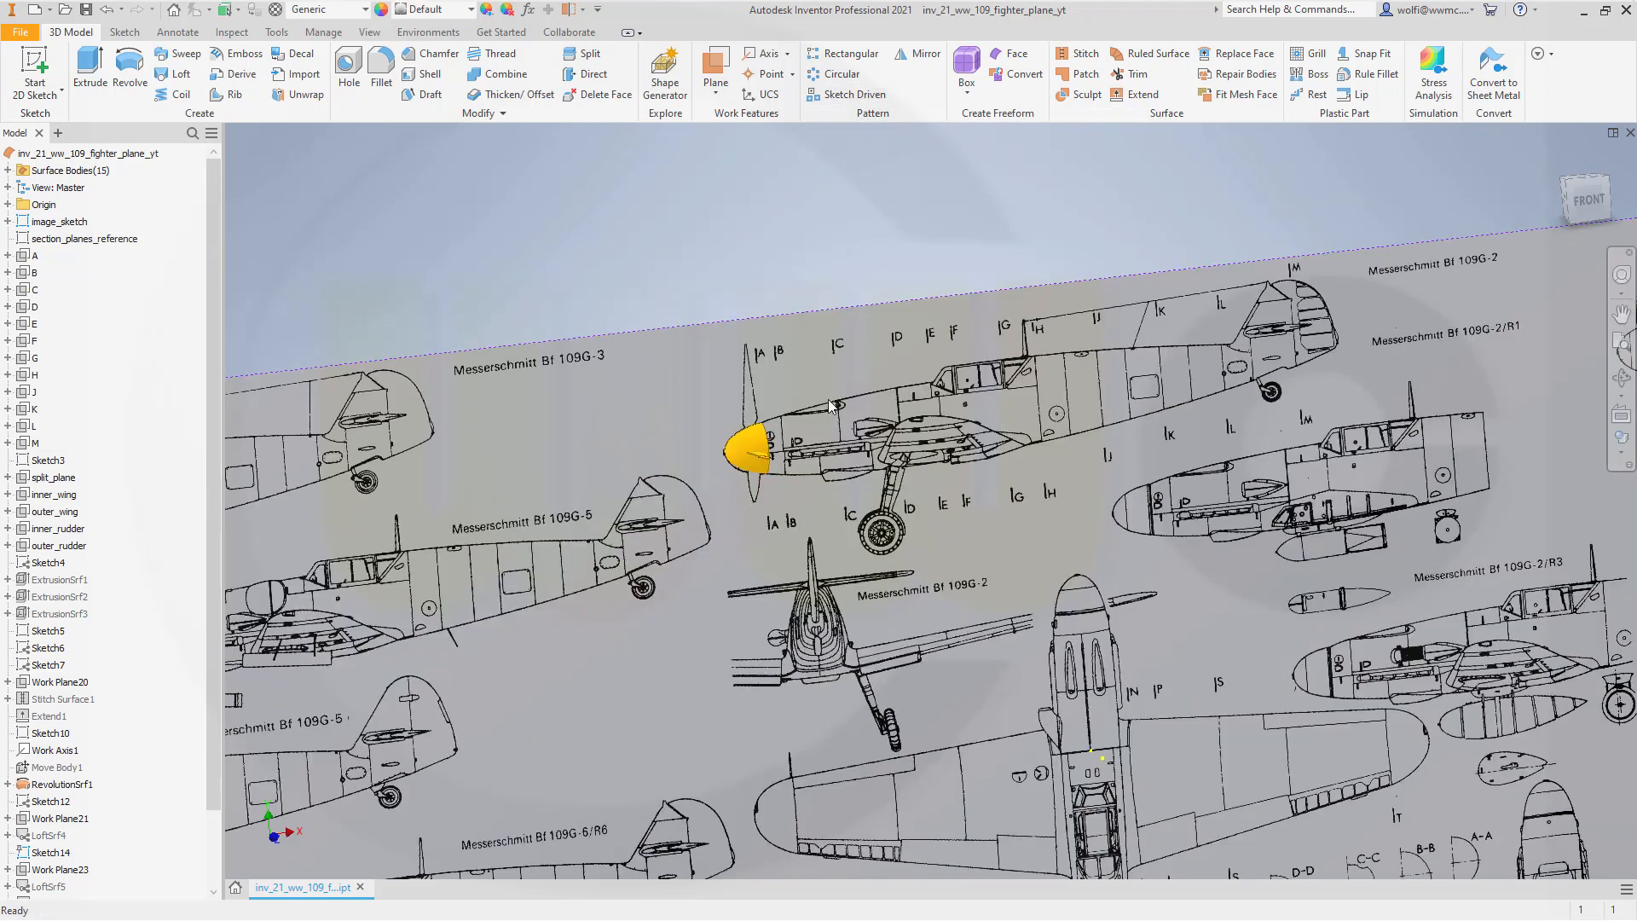
{"action": "scroll", "coordinate": [836, 453], "scroll_direction": "up", "scroll_amount": 4}
{"action": "scroll", "coordinate": [788, 581], "scroll_direction": "down", "scroll_amount": 2}
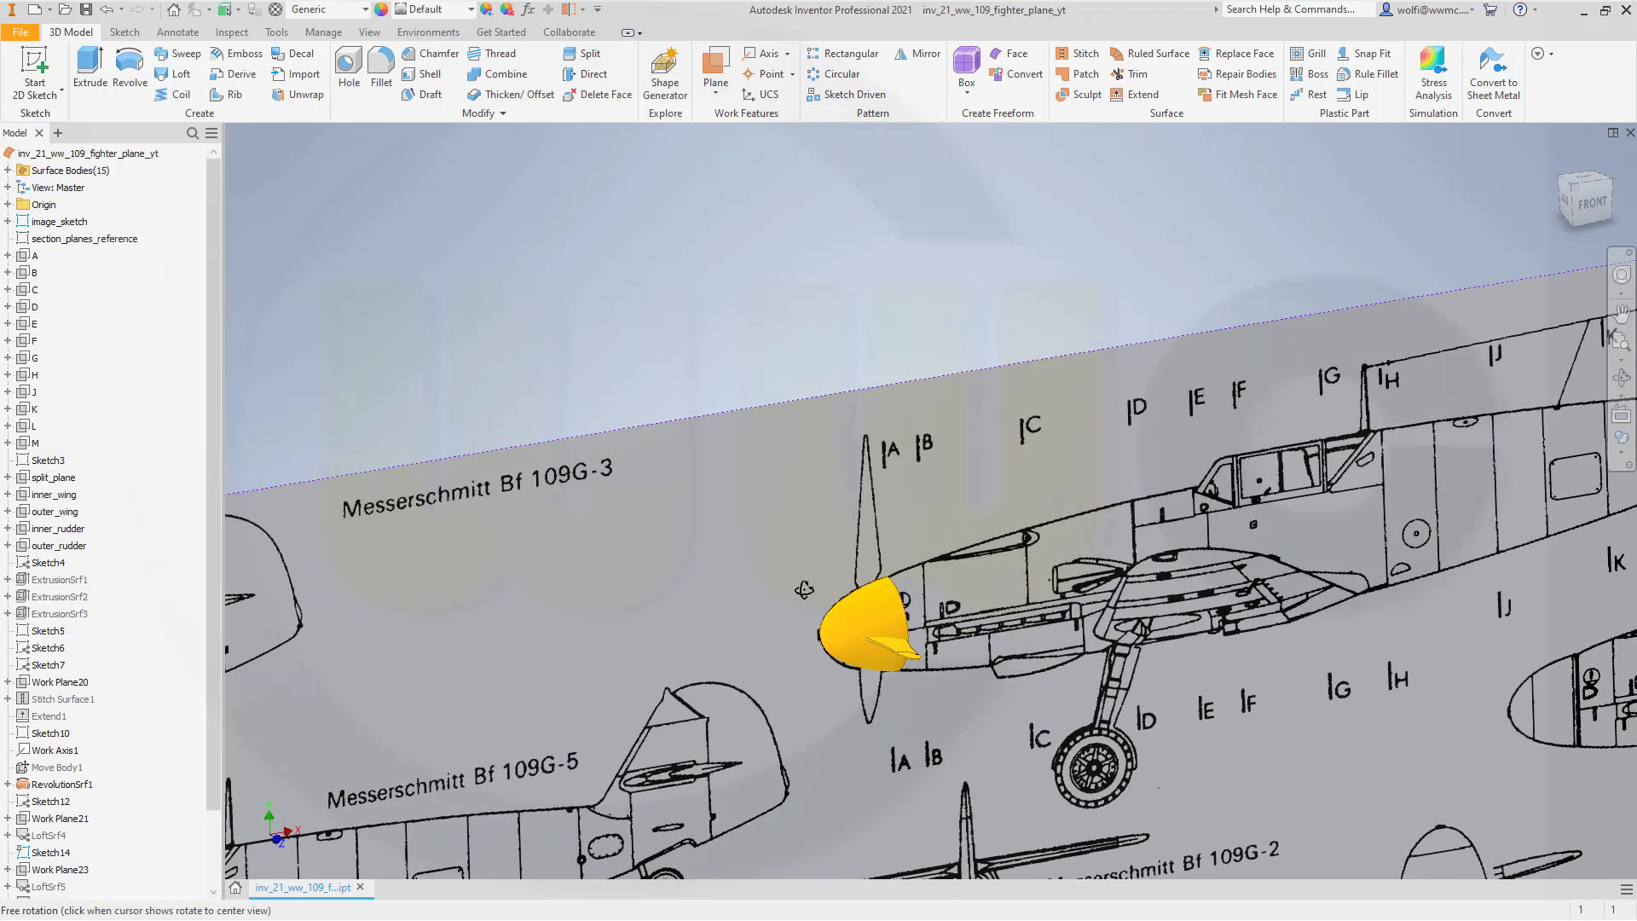
{"action": "scroll", "coordinate": [907, 585], "scroll_direction": "down", "scroll_amount": 1}
{"action": "scroll", "coordinate": [907, 585], "scroll_direction": "up", "scroll_amount": 4}
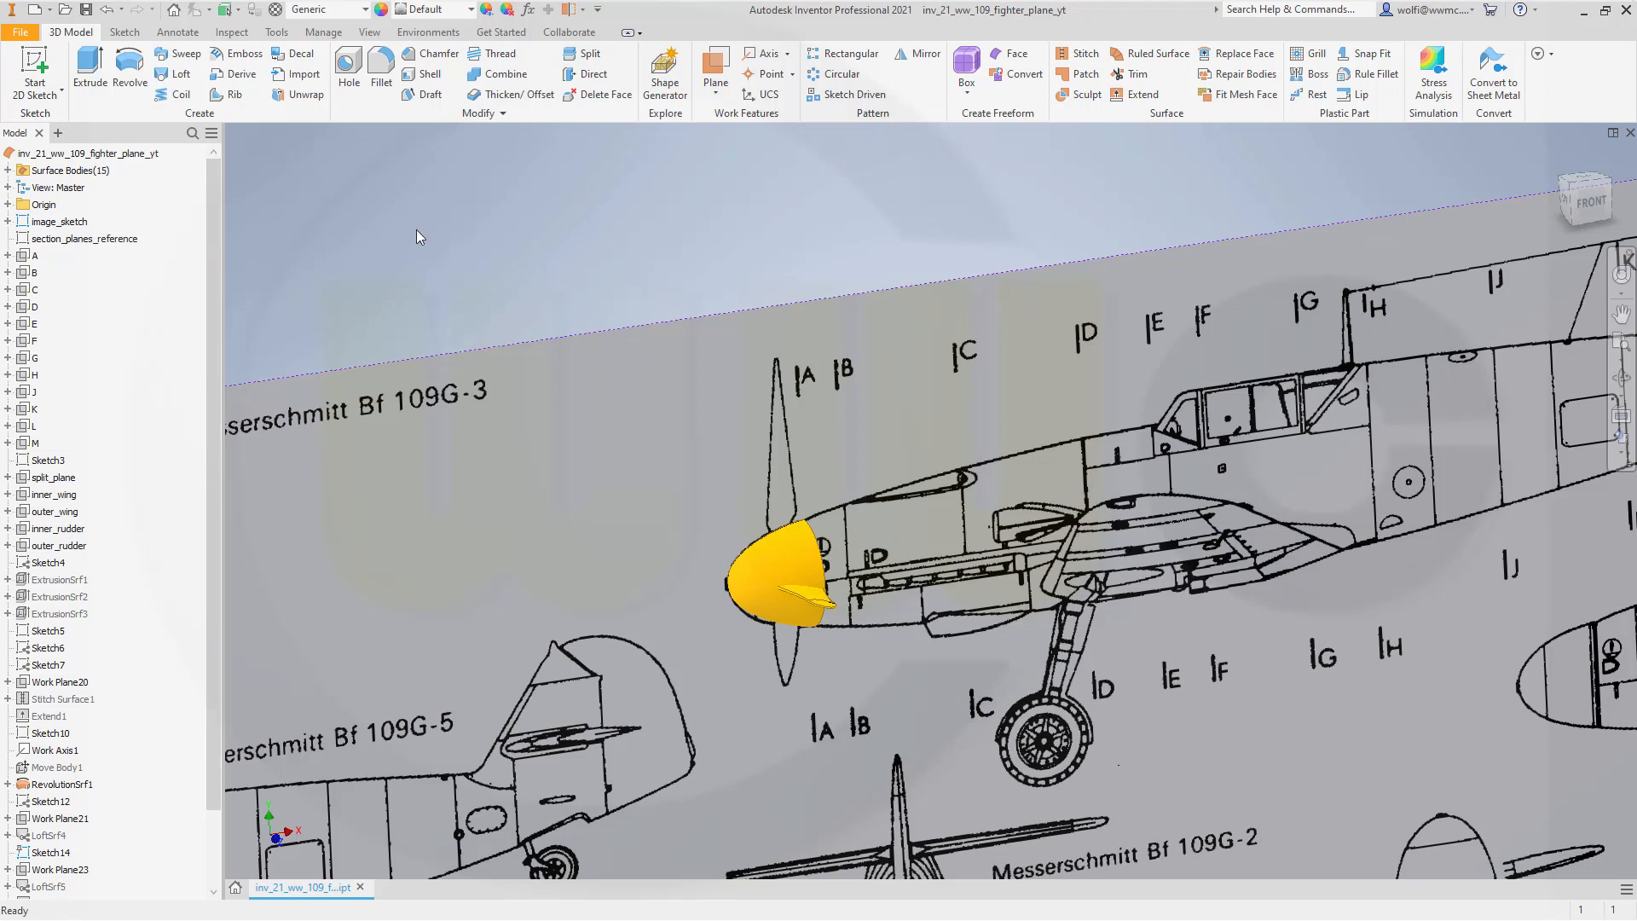
{"action": "scroll", "coordinate": [716, 520], "scroll_direction": "down", "scroll_amount": 3}
{"action": "scroll", "coordinate": [767, 554], "scroll_direction": "up", "scroll_amount": 4}
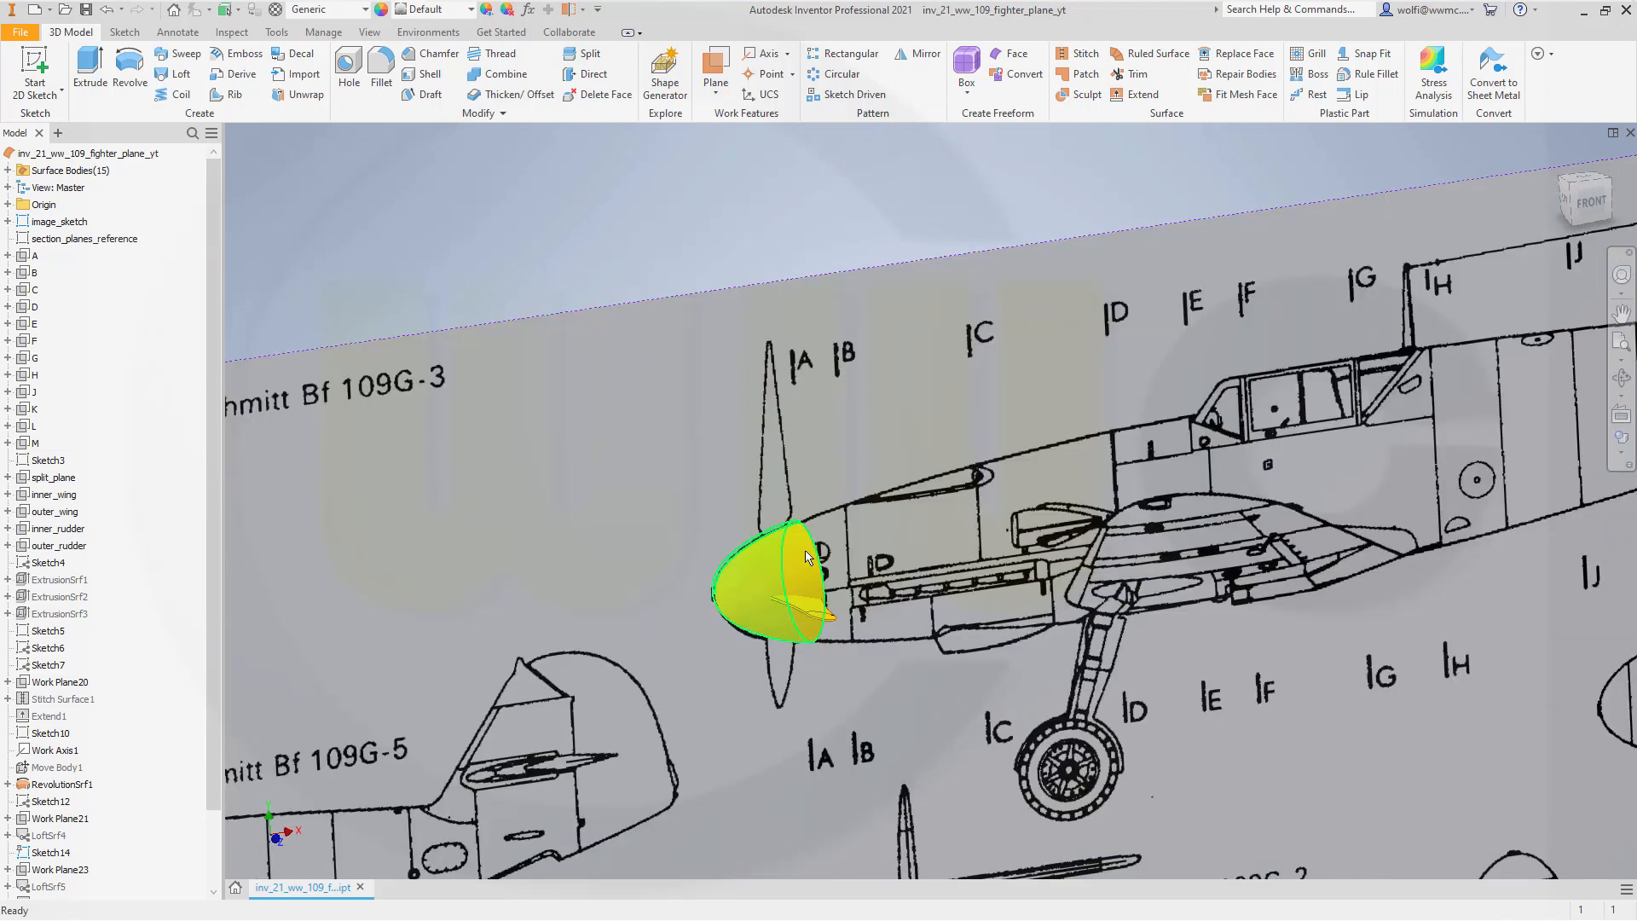
{"action": "scroll", "coordinate": [807, 556], "scroll_direction": "down", "scroll_amount": 2}
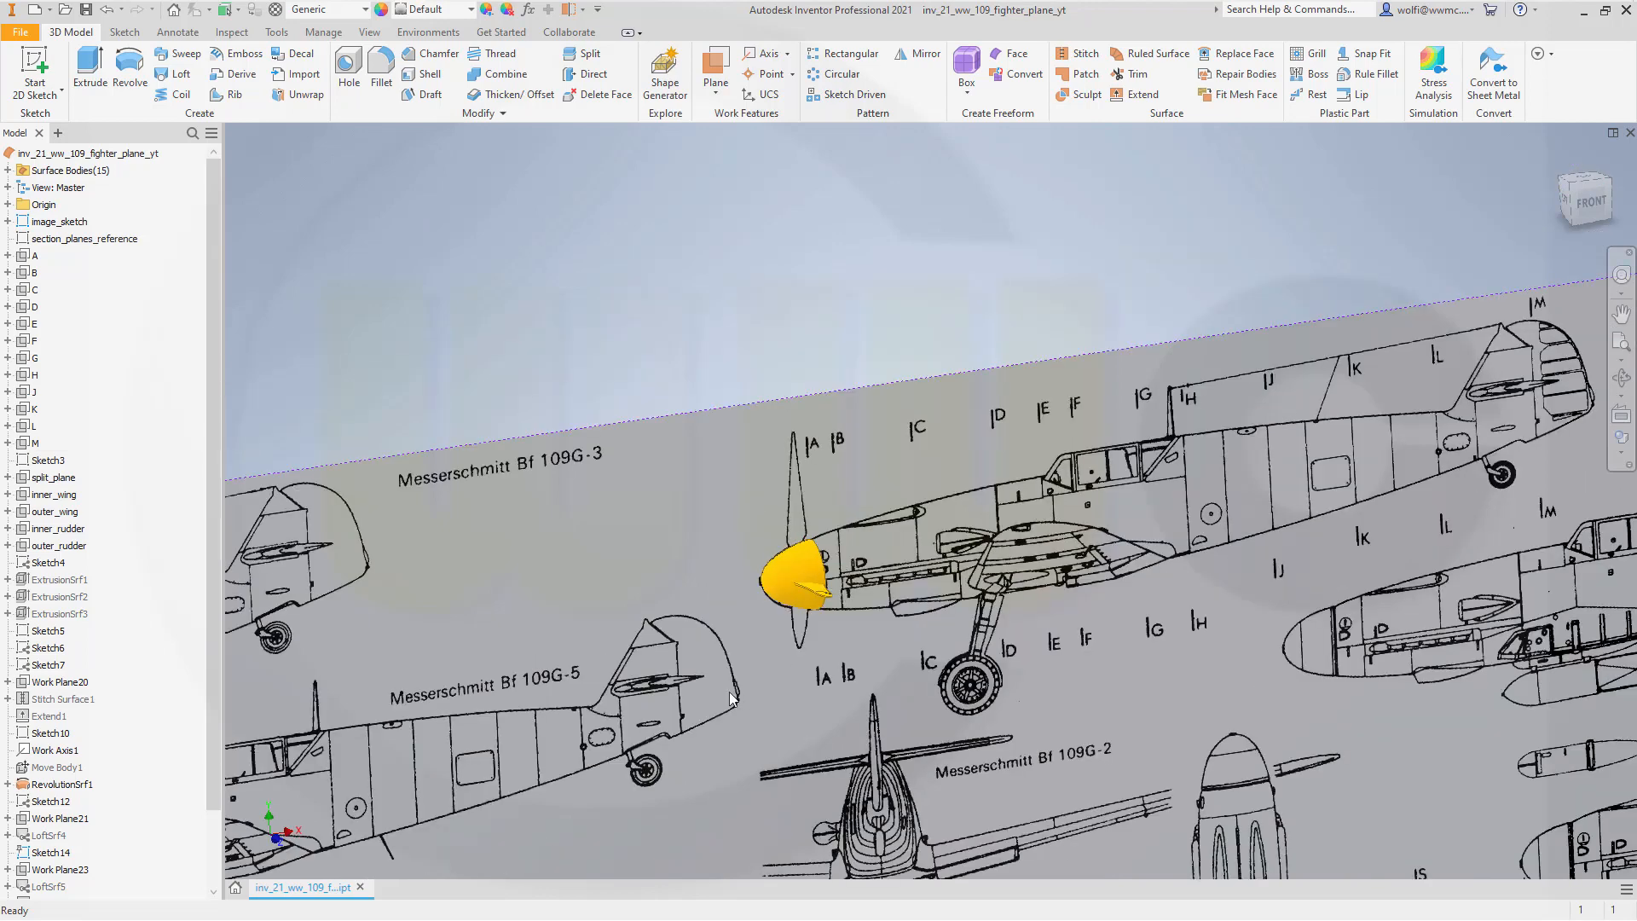
{"action": "scroll", "coordinate": [796, 602], "scroll_direction": "up", "scroll_amount": 3}
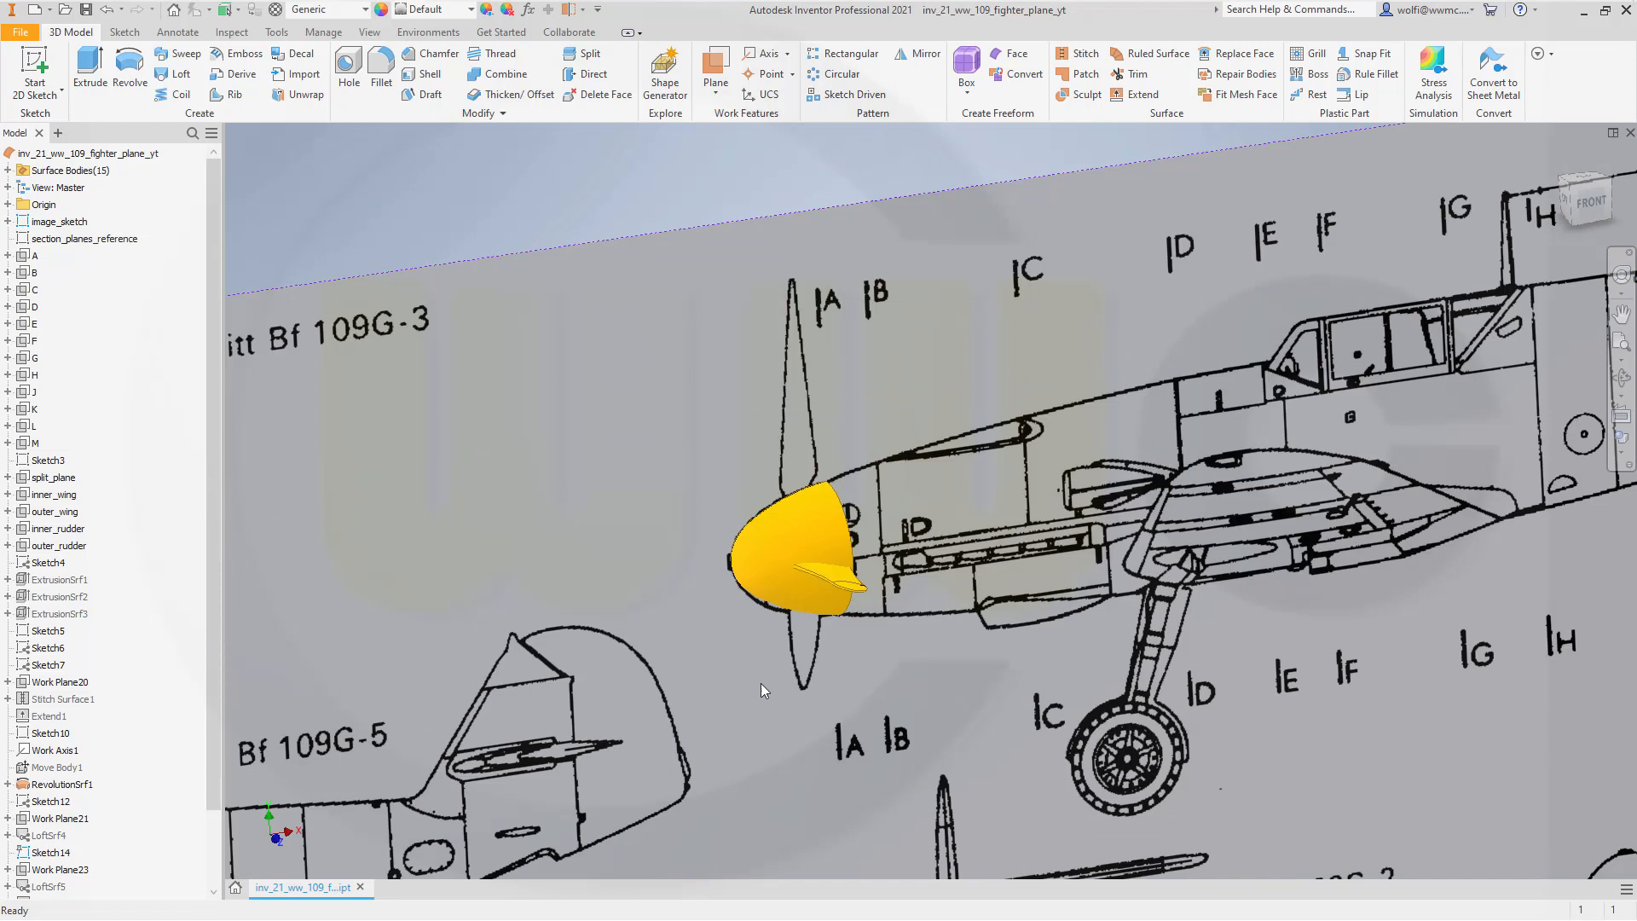
{"action": "scroll", "coordinate": [830, 675], "scroll_direction": "up", "scroll_amount": 3}
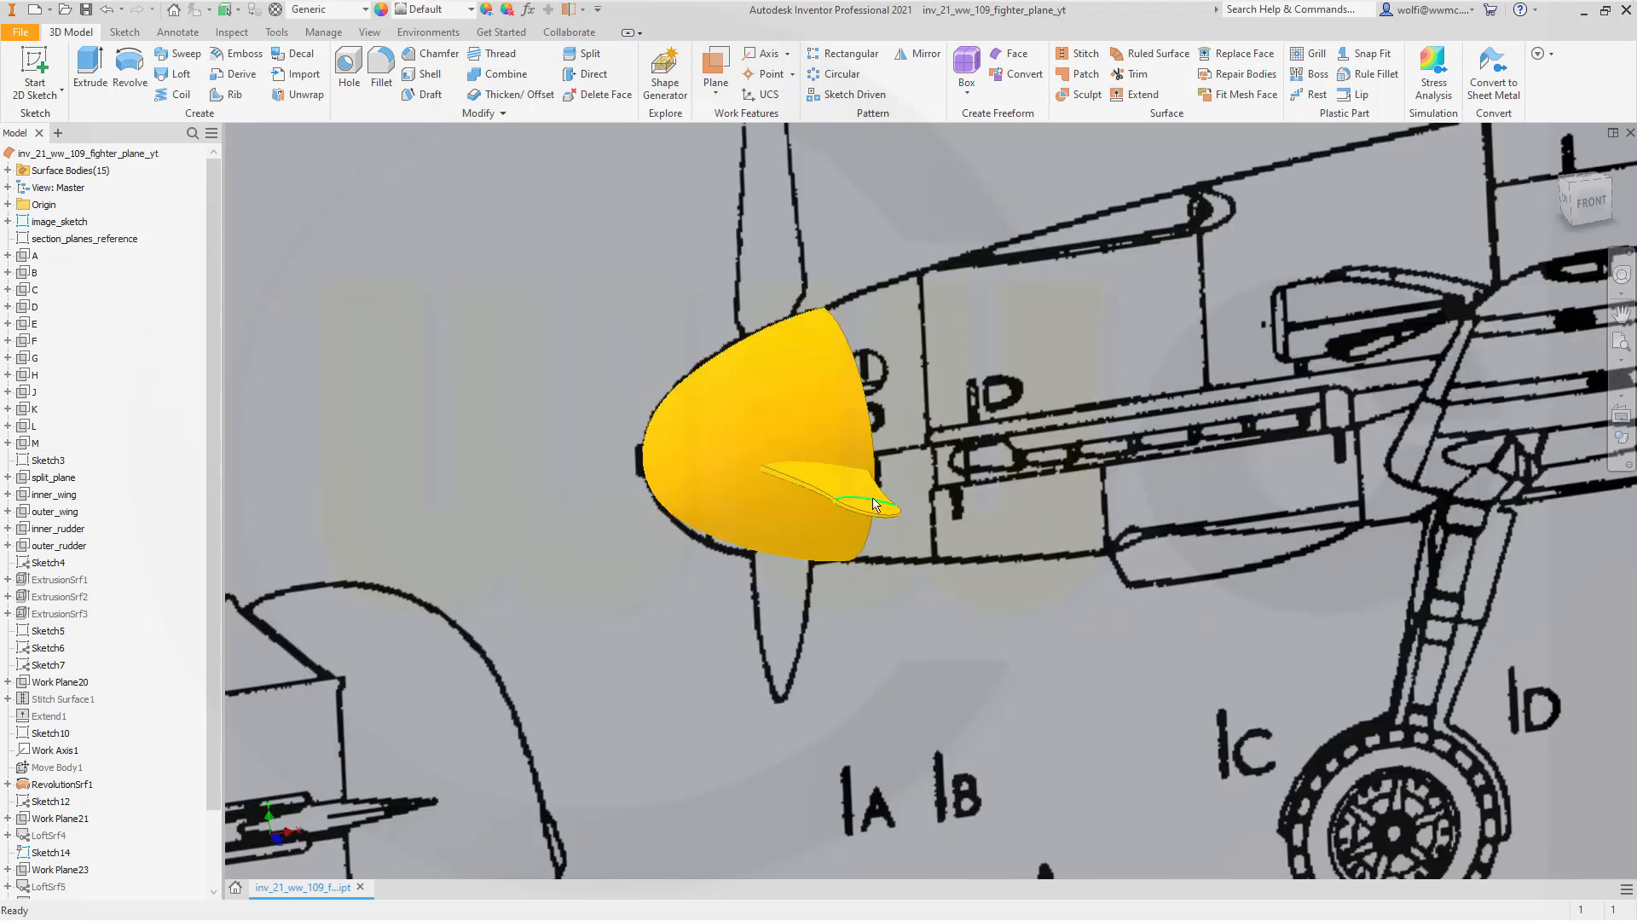
Start a 2D sketch on Work Plane23, which runs through the propeller blade.
{"action": "scroll", "coordinate": [823, 562], "scroll_direction": "up", "scroll_amount": 3}
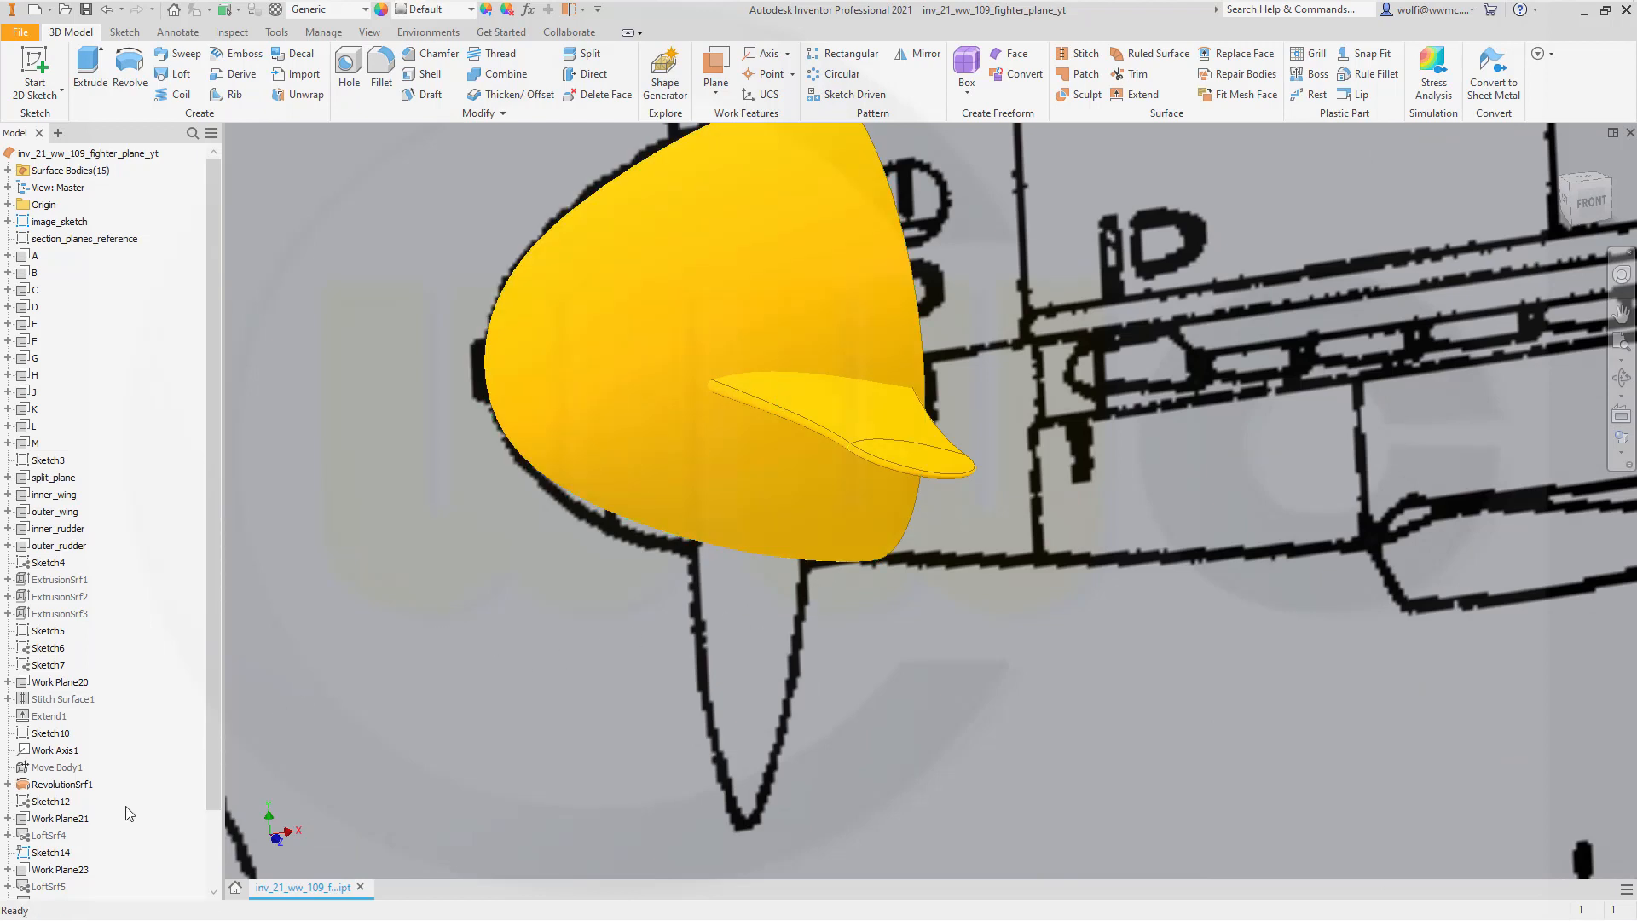
{"action": "scroll", "coordinate": [126, 812], "scroll_direction": "down", "scroll_amount": 2}
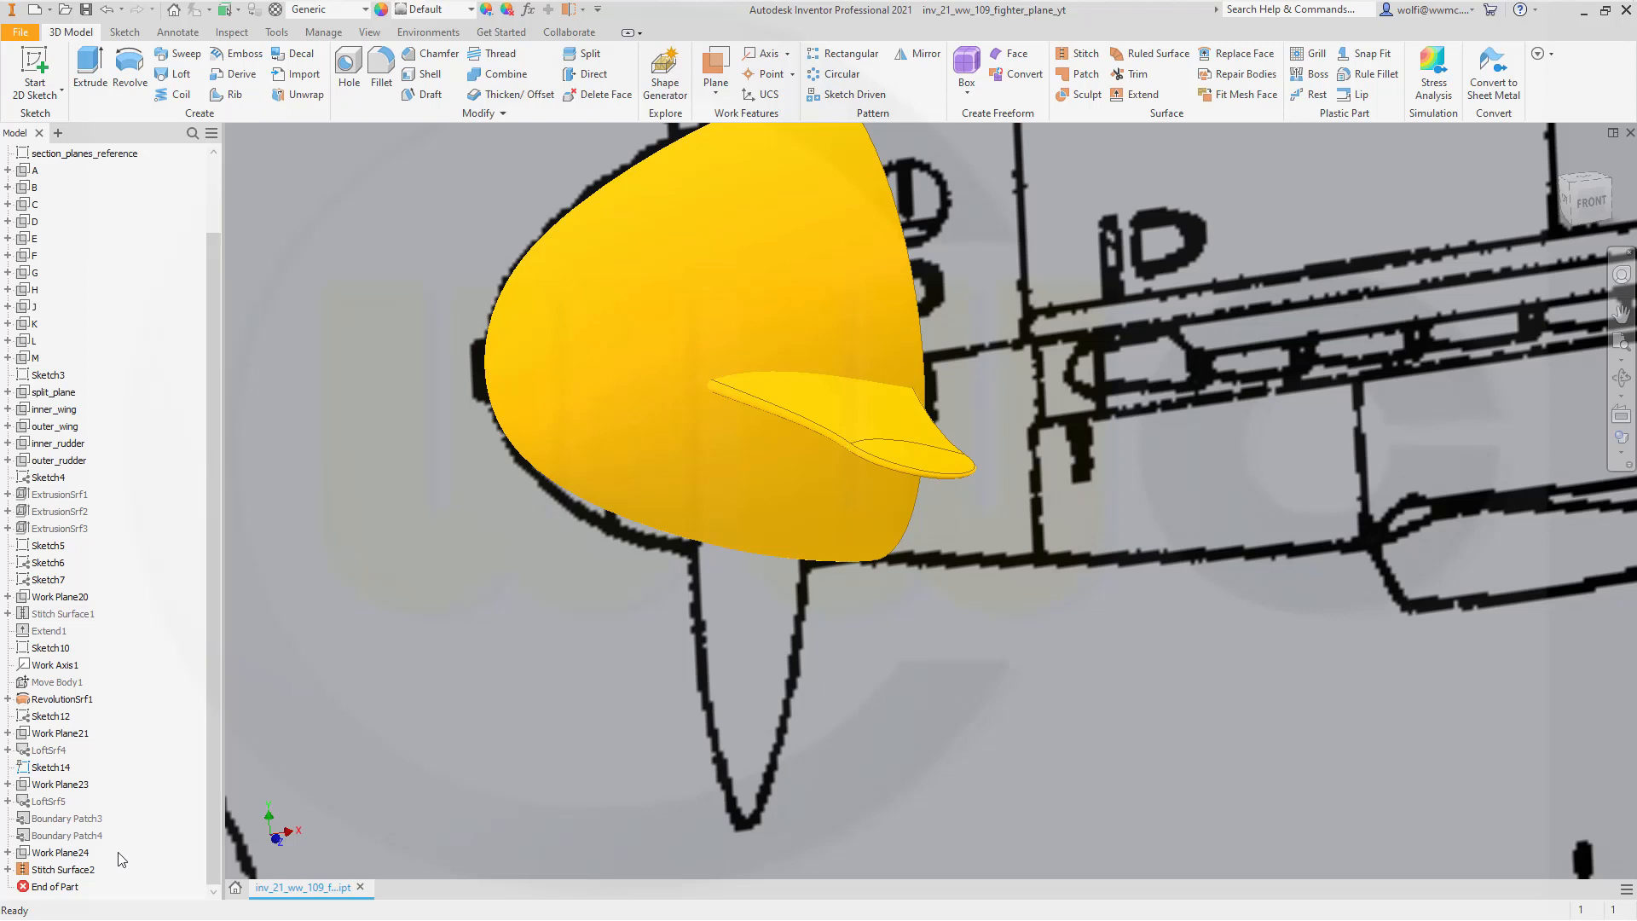
{"action": "right_click", "coordinate": [72, 785]}
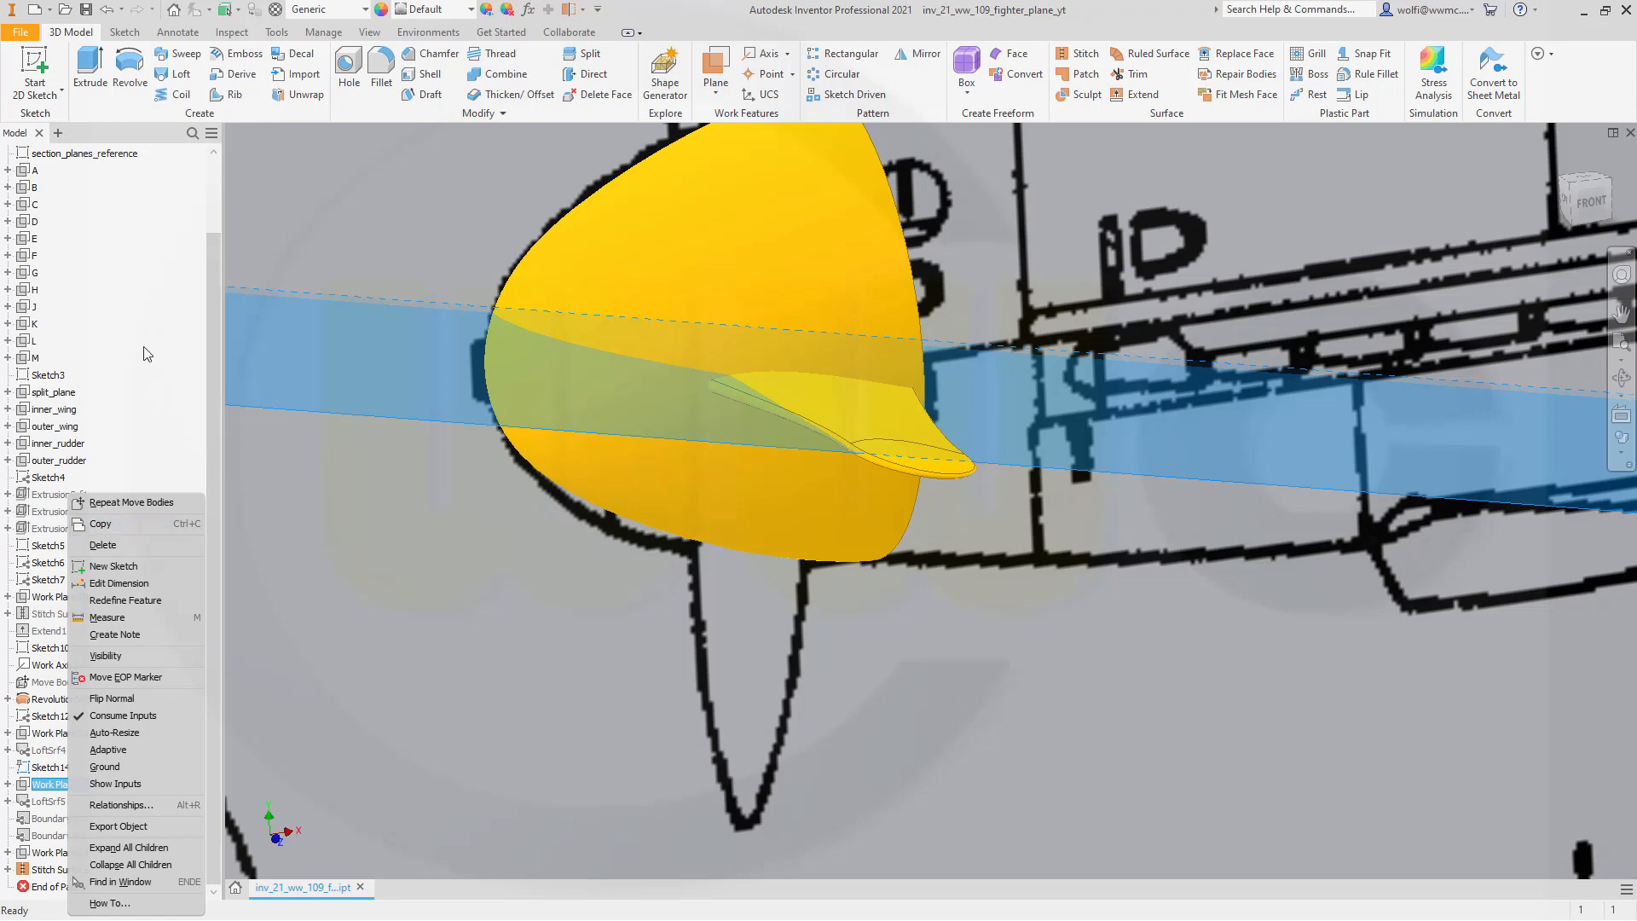
{"action": "left_click", "coordinate": [36, 67]}
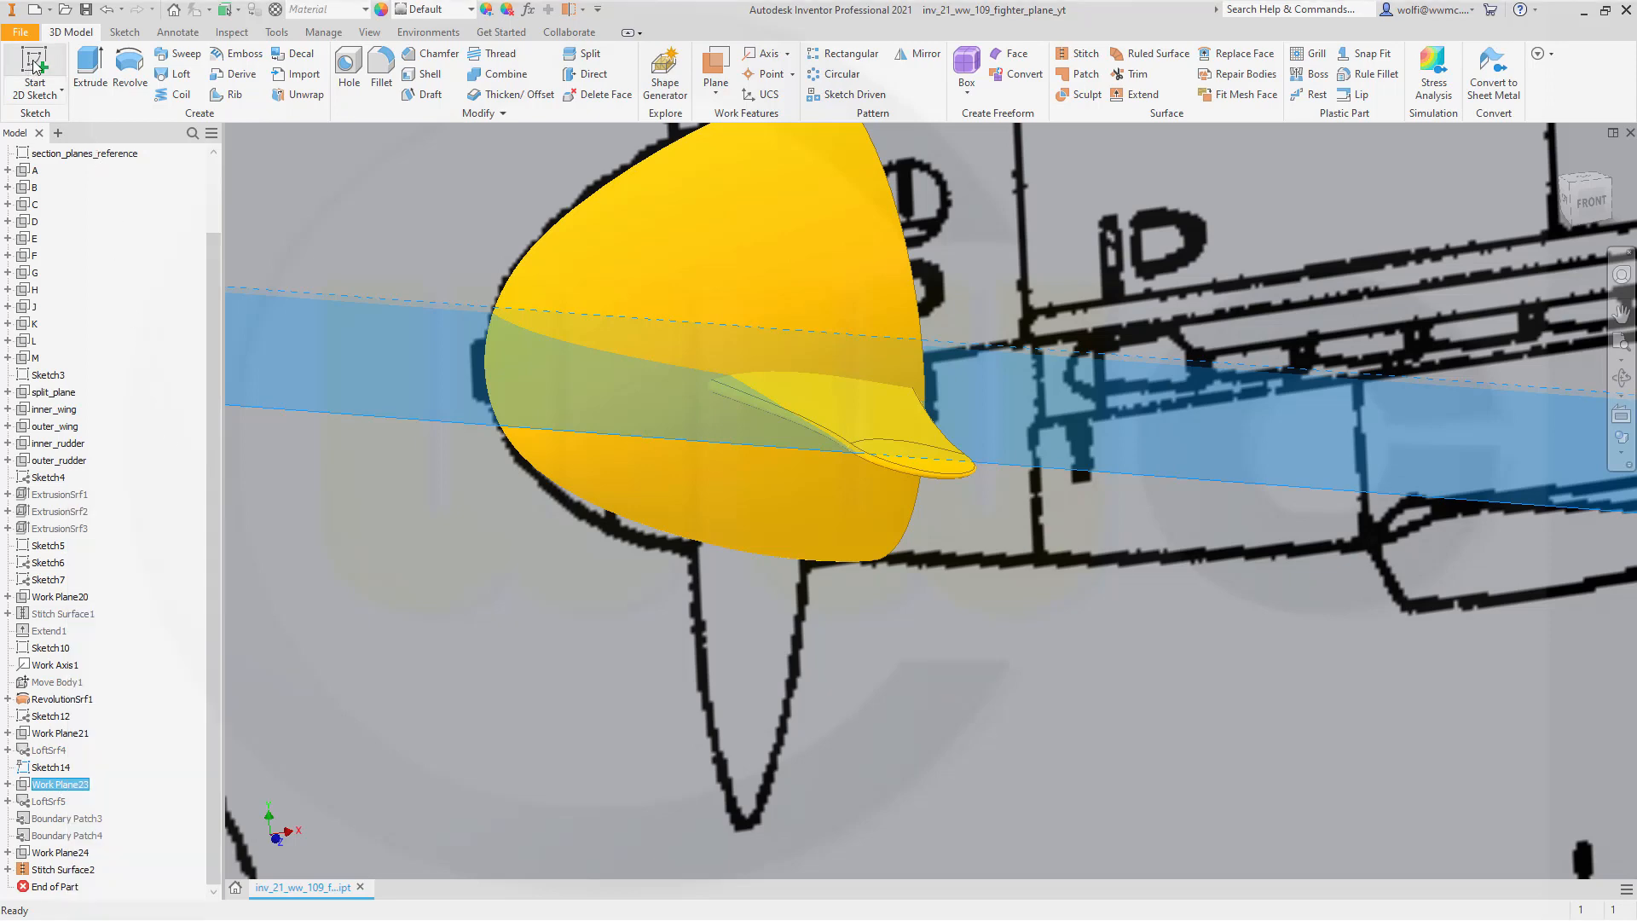
{"action": "left_click", "coordinate": [36, 67]}
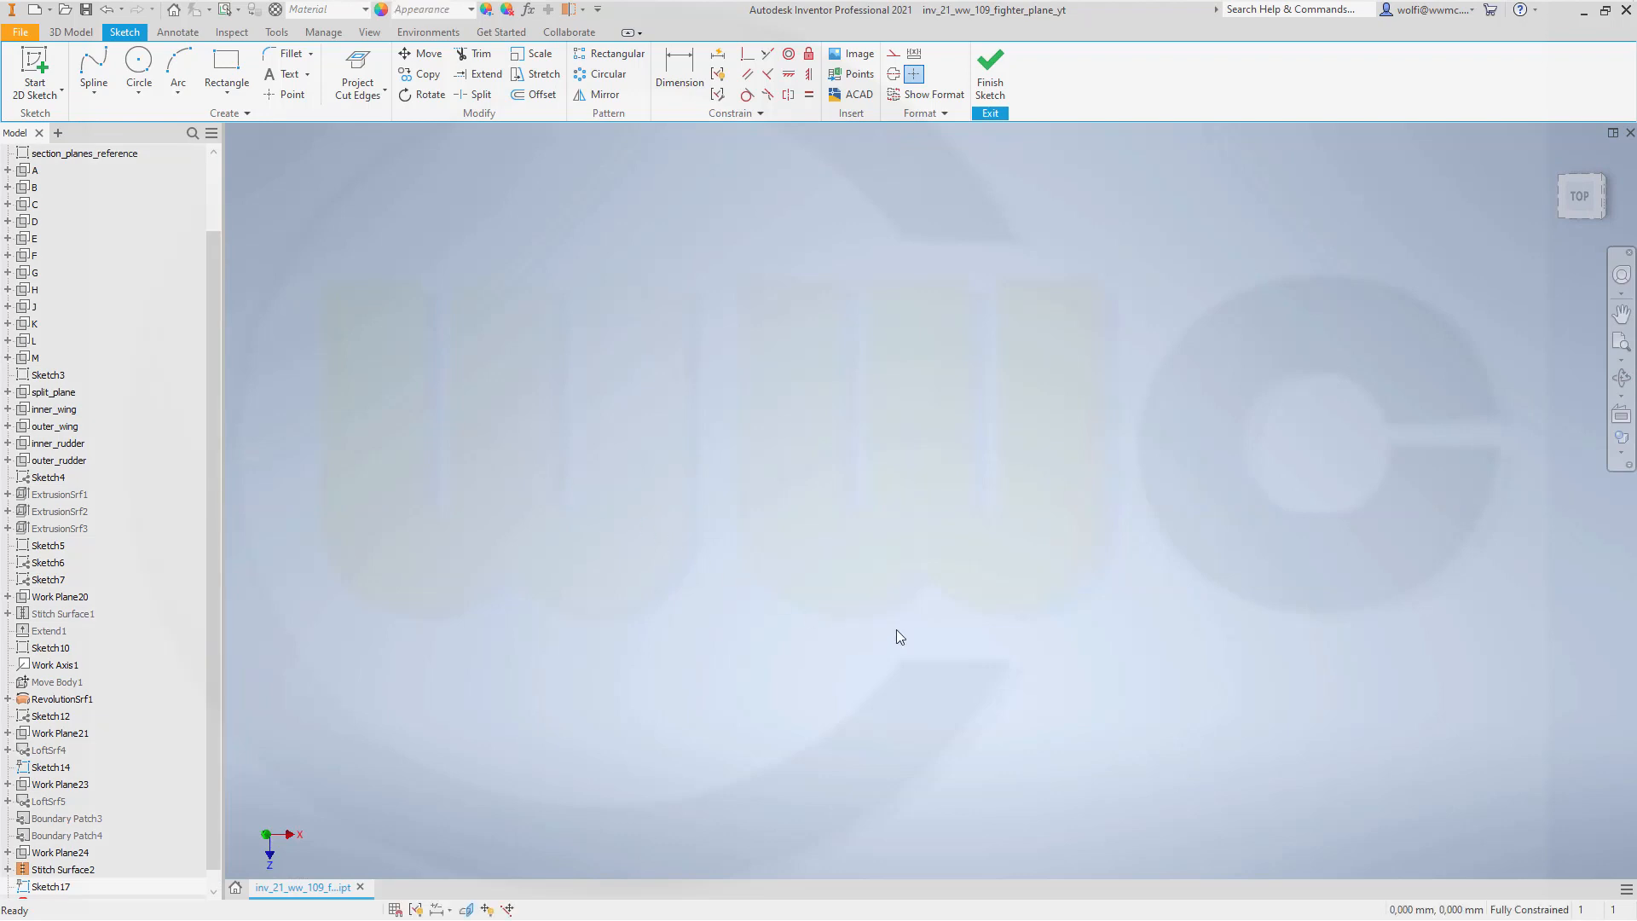
Sketch a line about 308 mm long along the blade's middle, from the straight line near its tip towards the spinner, and finish the sketch.
{"action": "scroll", "coordinate": [923, 742], "scroll_direction": "down", "scroll_amount": 10}
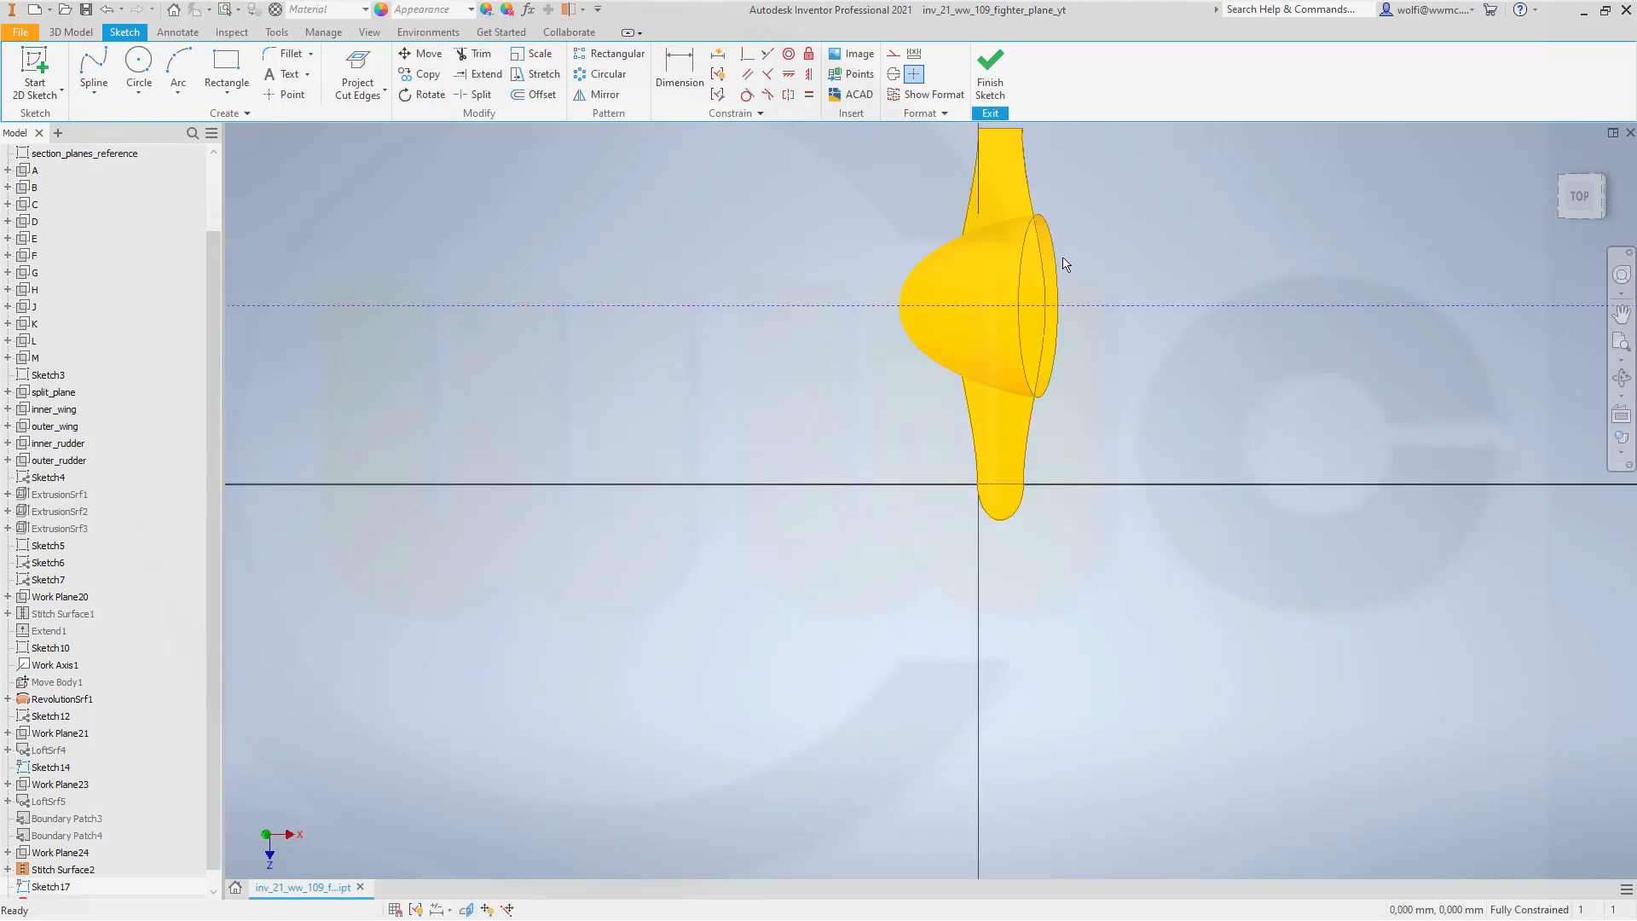
{"action": "scroll", "coordinate": [1061, 262], "scroll_direction": "down", "scroll_amount": 3}
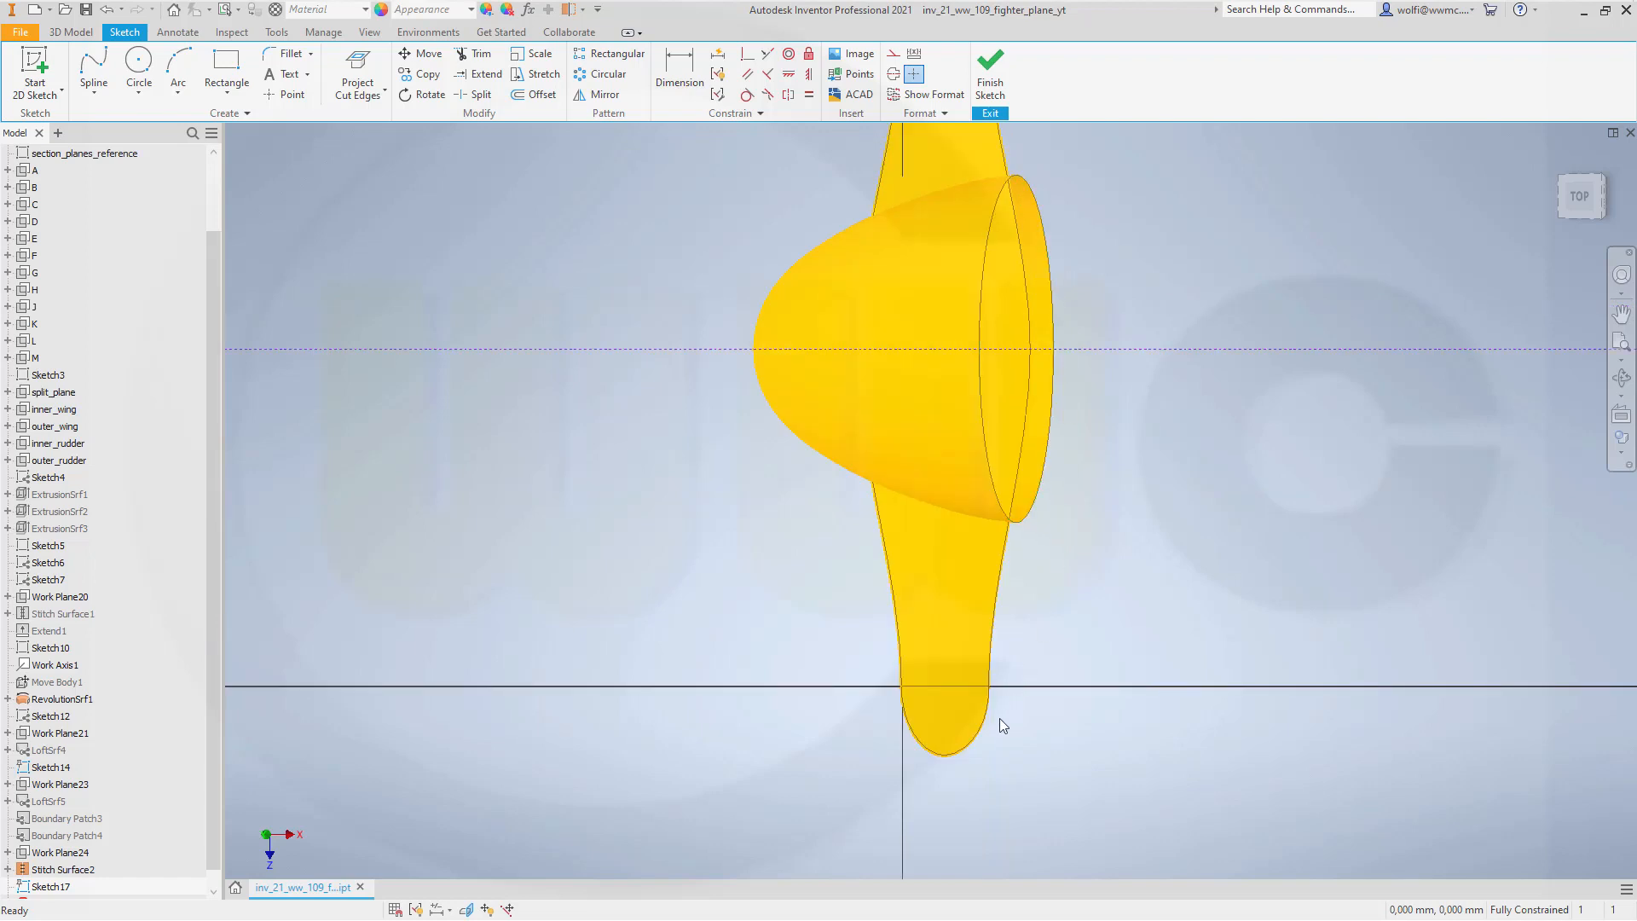
{"action": "scroll", "coordinate": [999, 718], "scroll_direction": "down", "scroll_amount": 3}
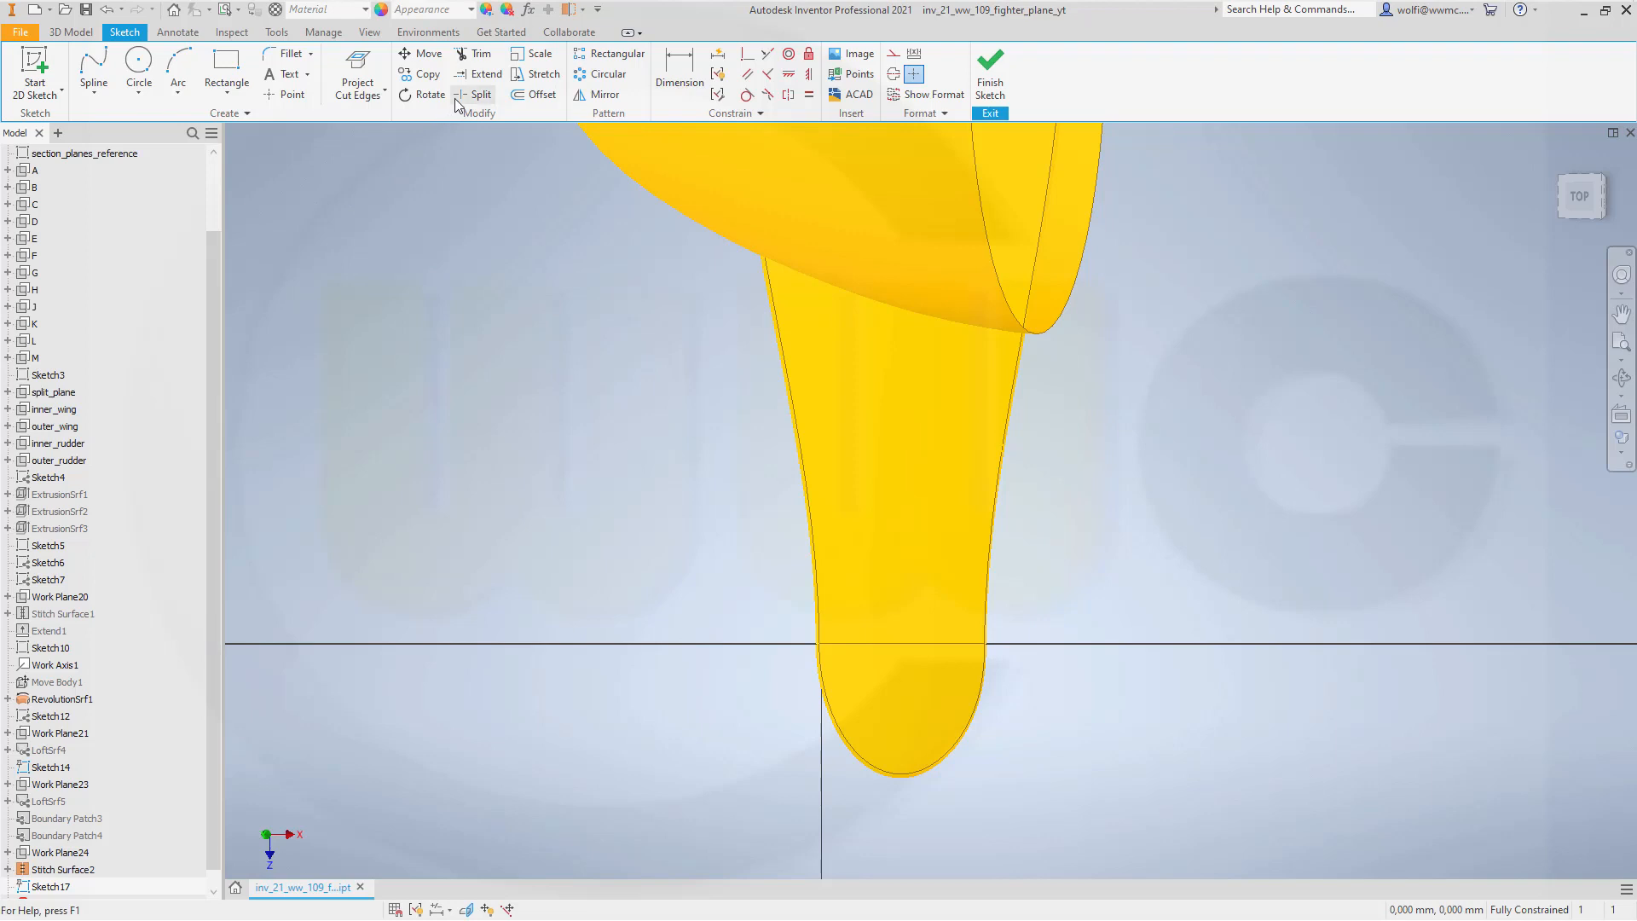
{"action": "left_click", "coordinate": [62, 90]}
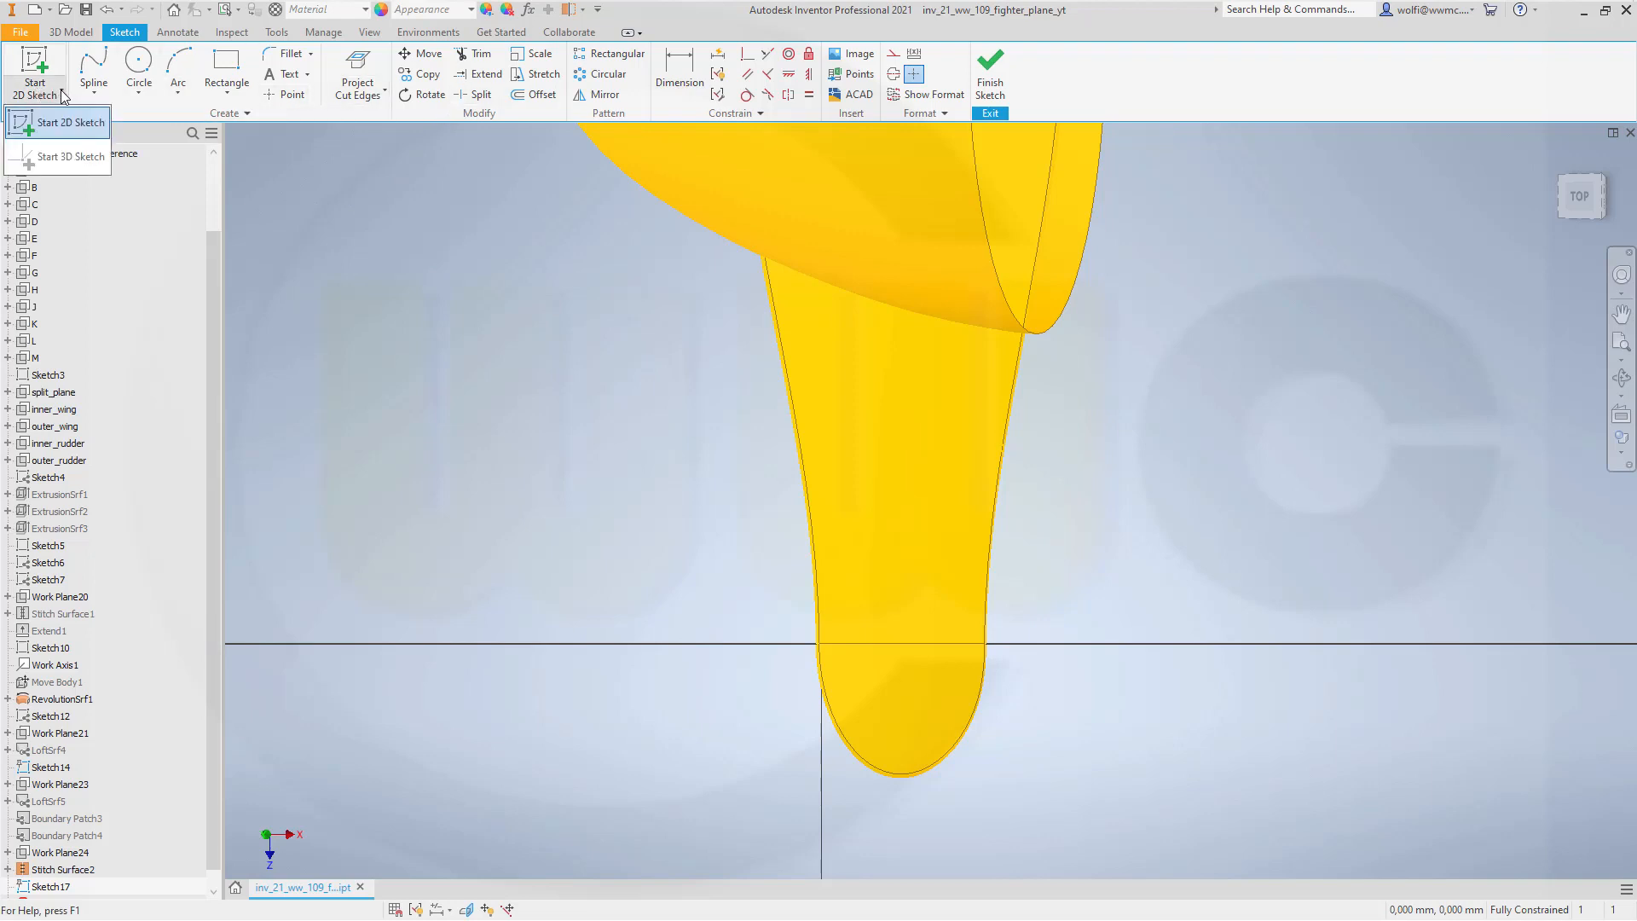
{"action": "left_click", "coordinate": [88, 97]}
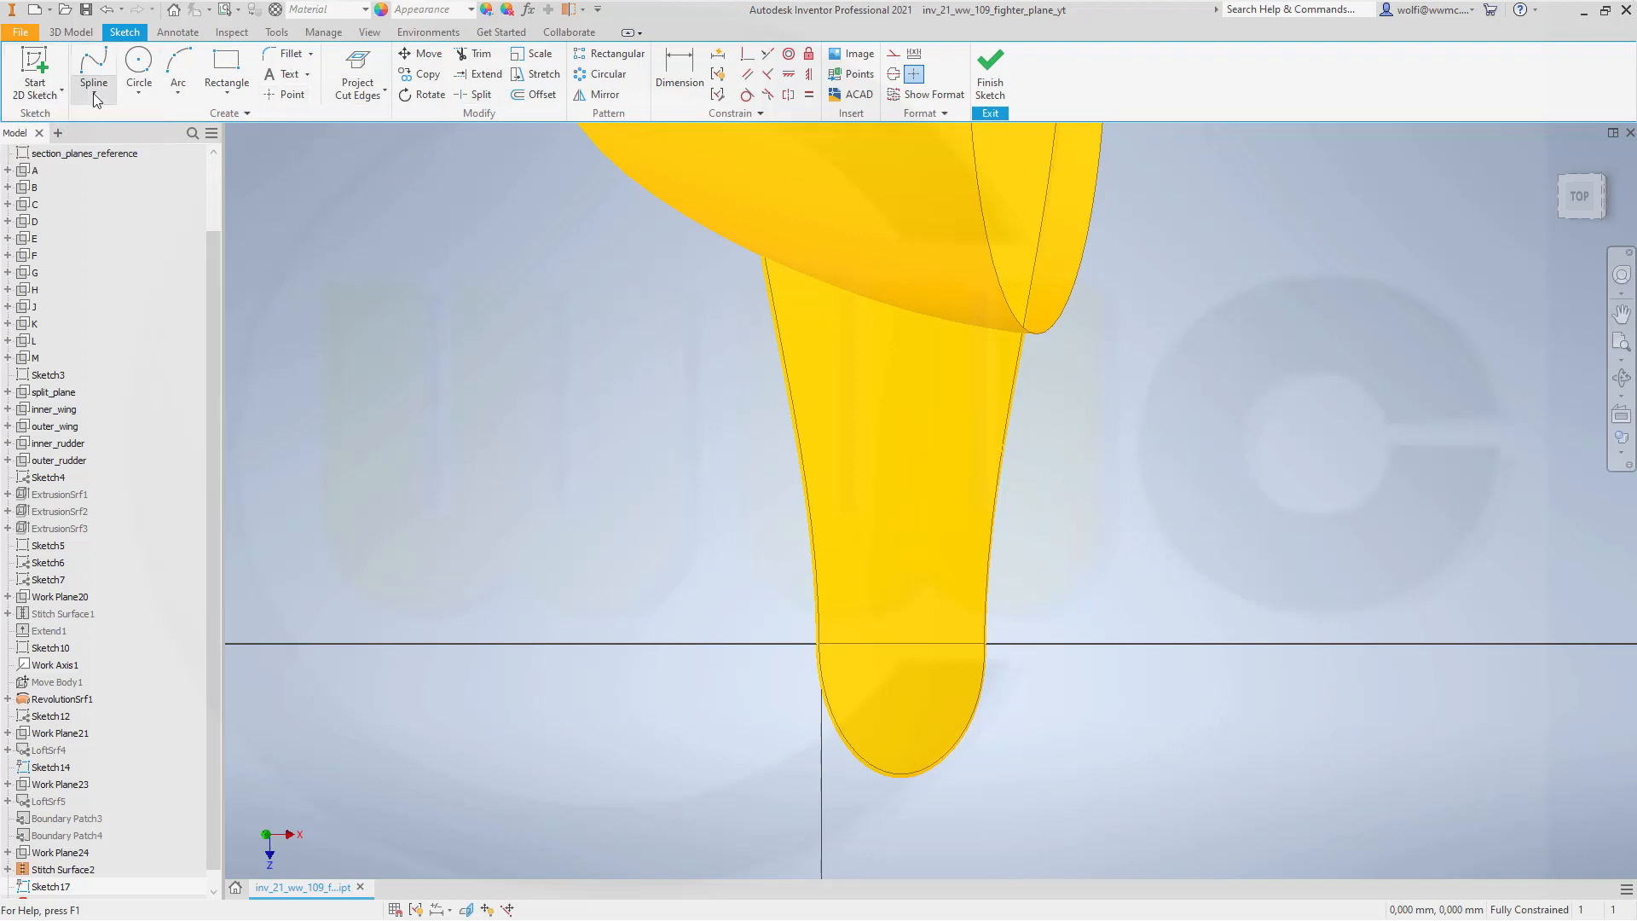
{"action": "left_click", "coordinate": [89, 97]}
{"action": "left_click", "coordinate": [110, 120]}
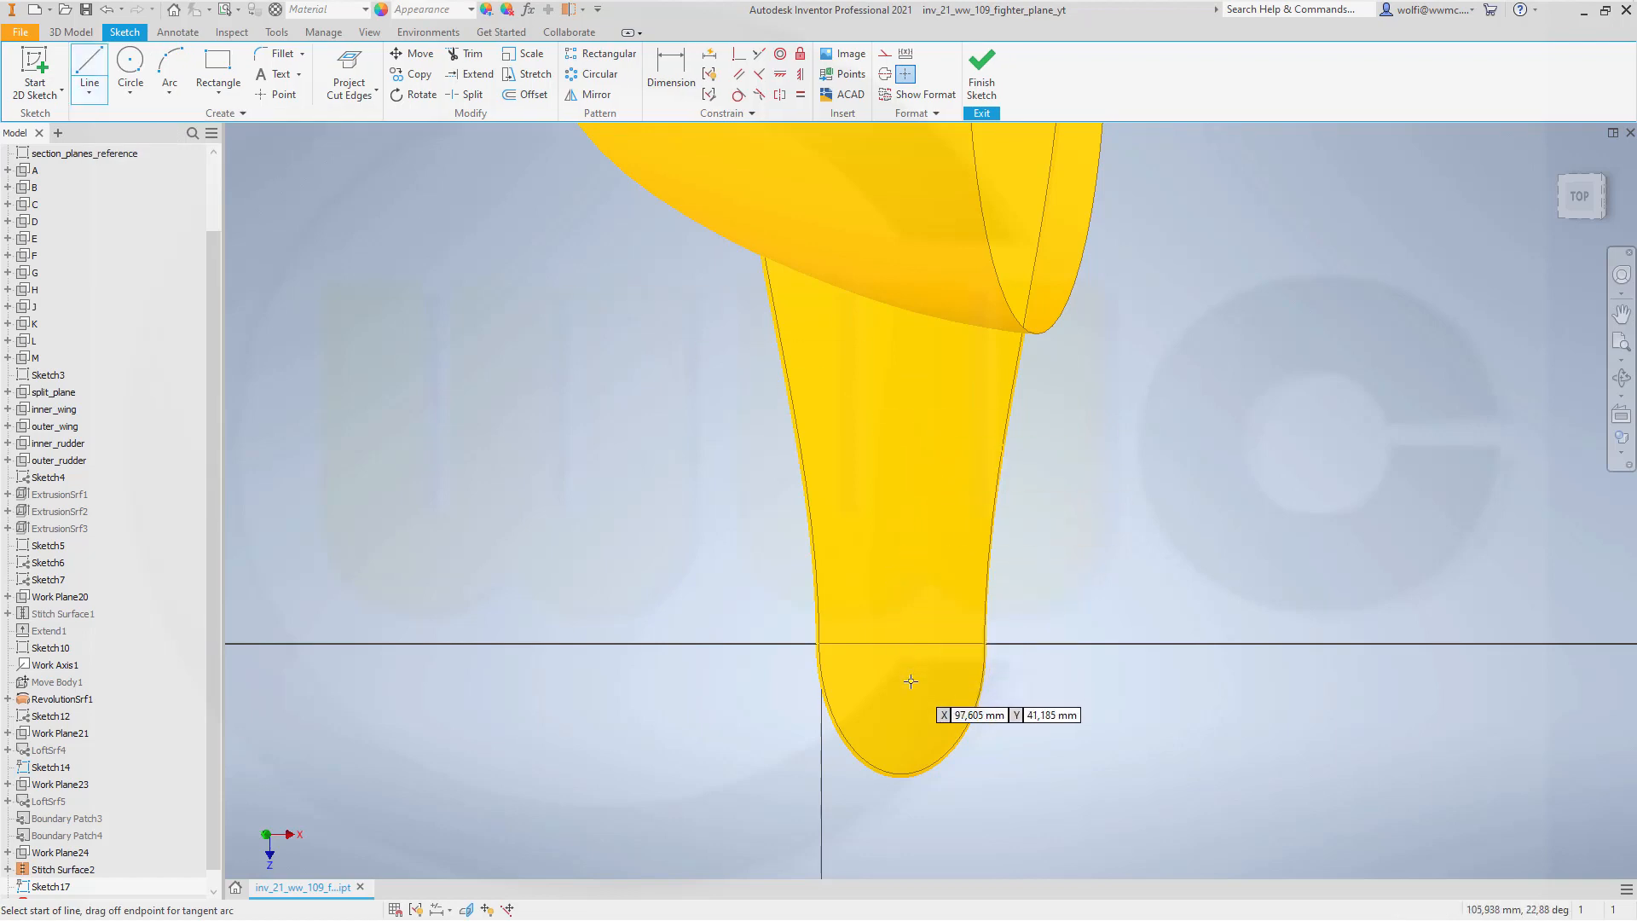
{"action": "left_click", "coordinate": [904, 641]}
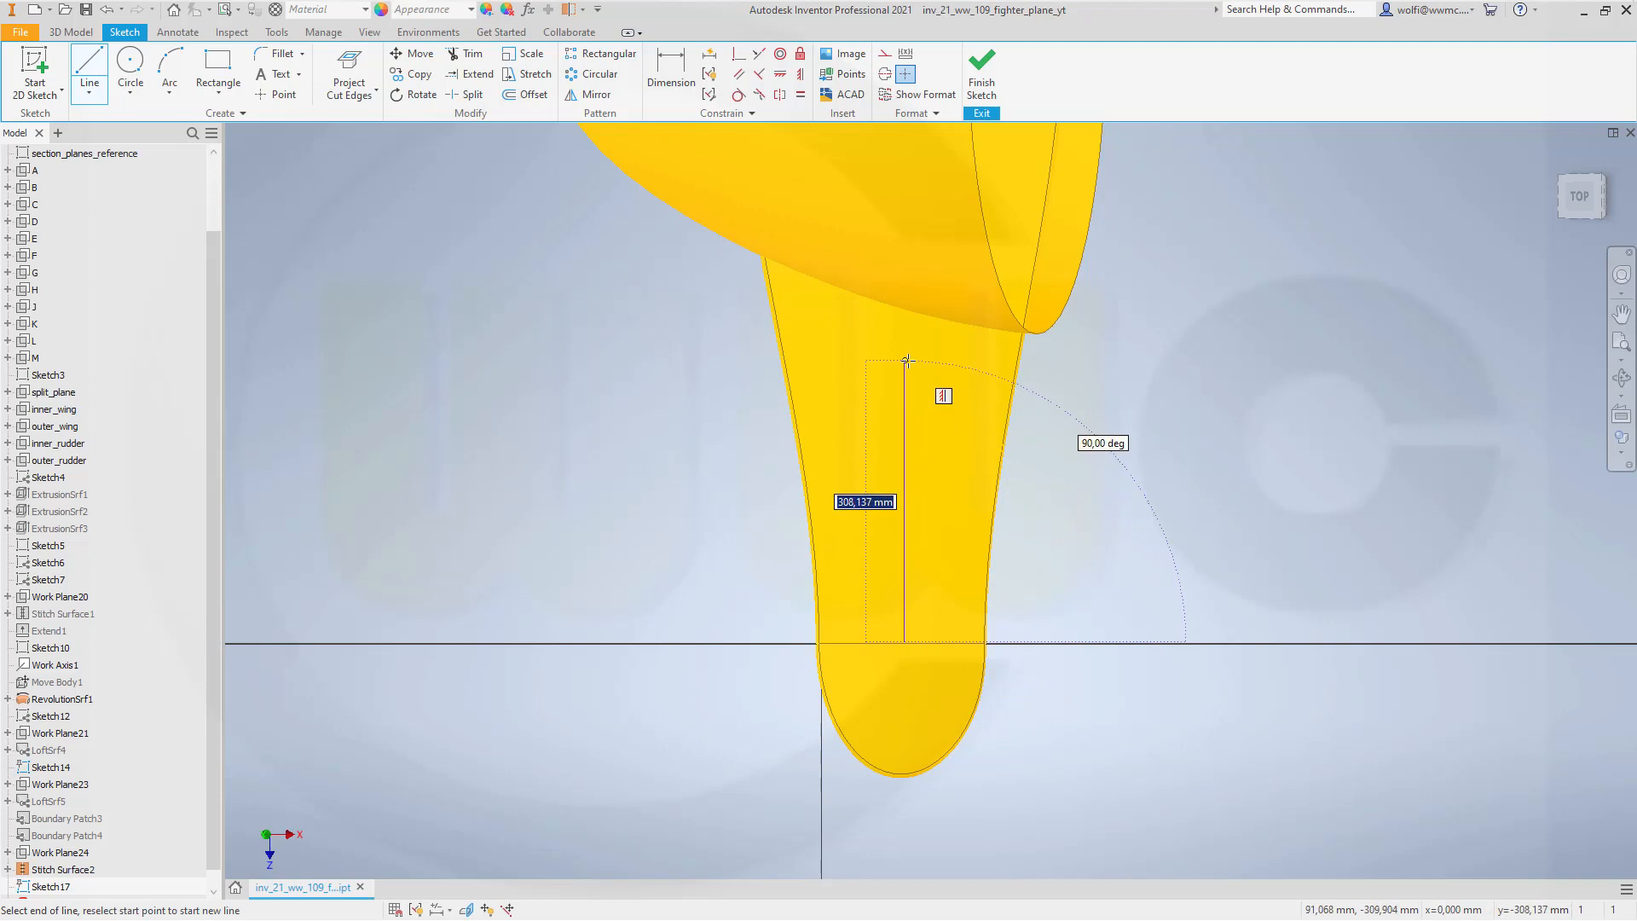
{"action": "left_click", "coordinate": [907, 361]}
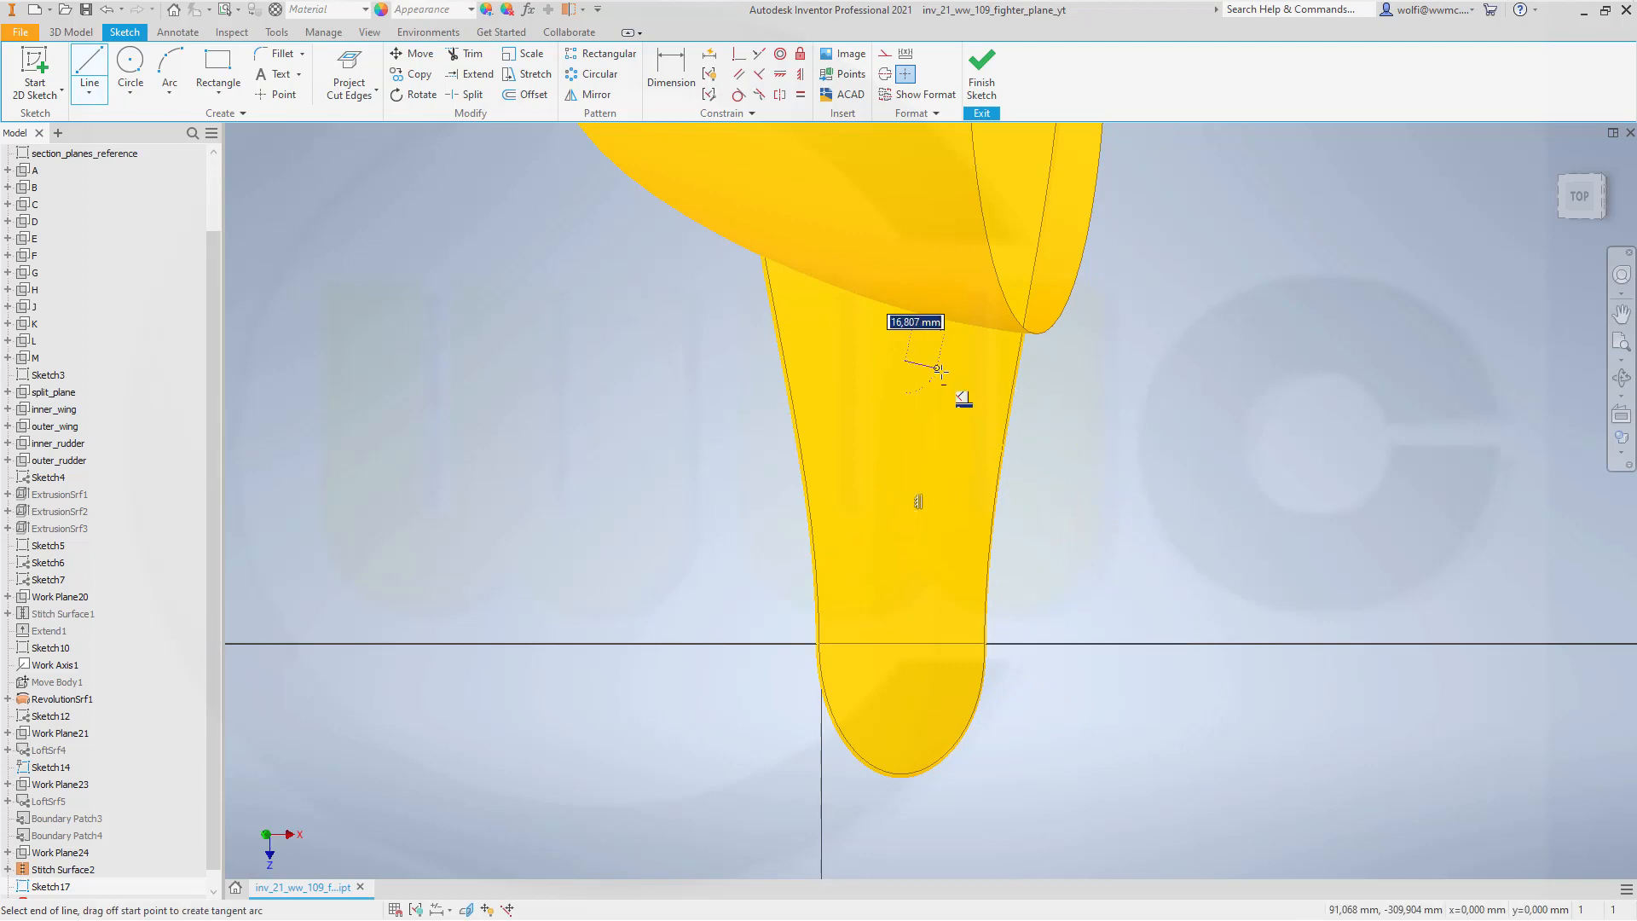
{"action": "right_click", "coordinate": [1249, 418]}
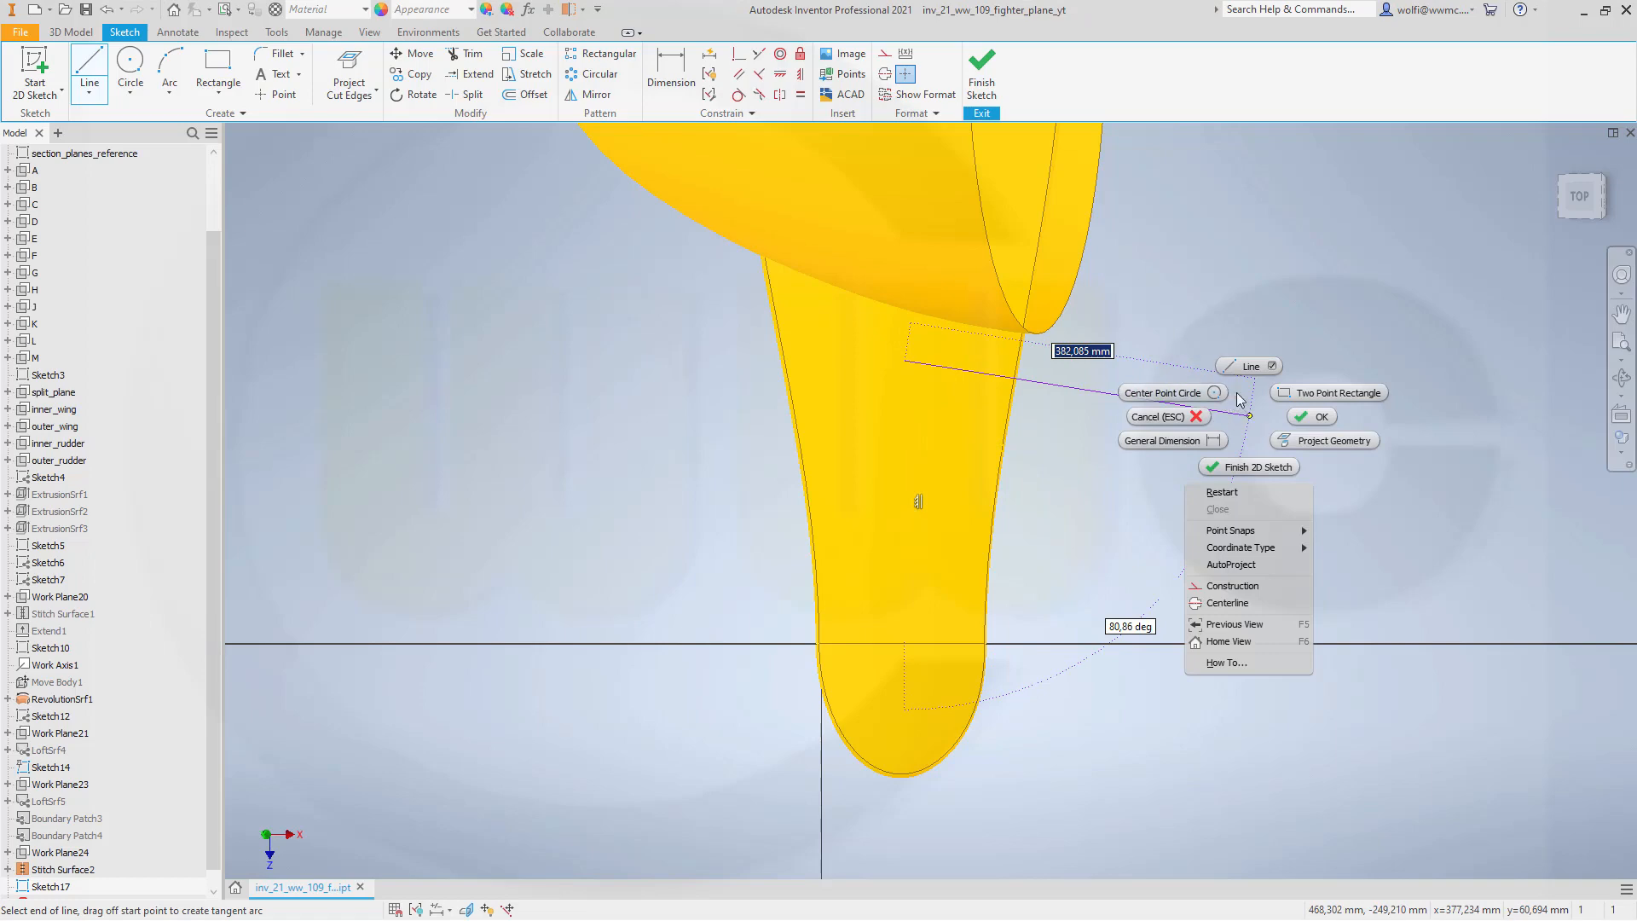
{"action": "left_click", "coordinate": [1310, 415]}
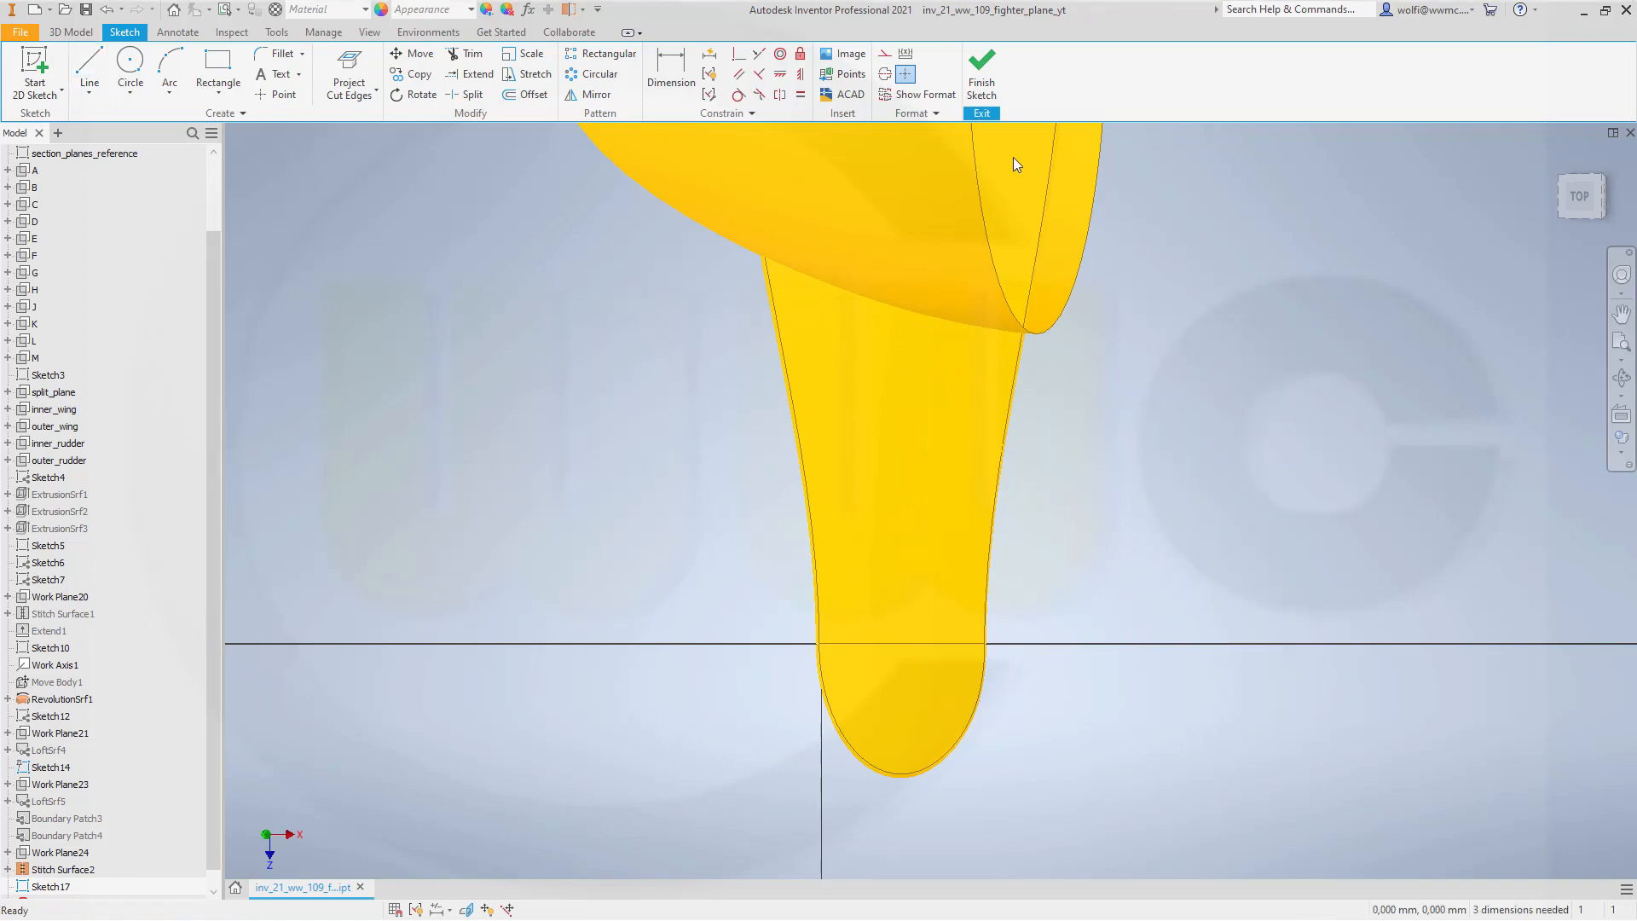
{"action": "left_click", "coordinate": [981, 72]}
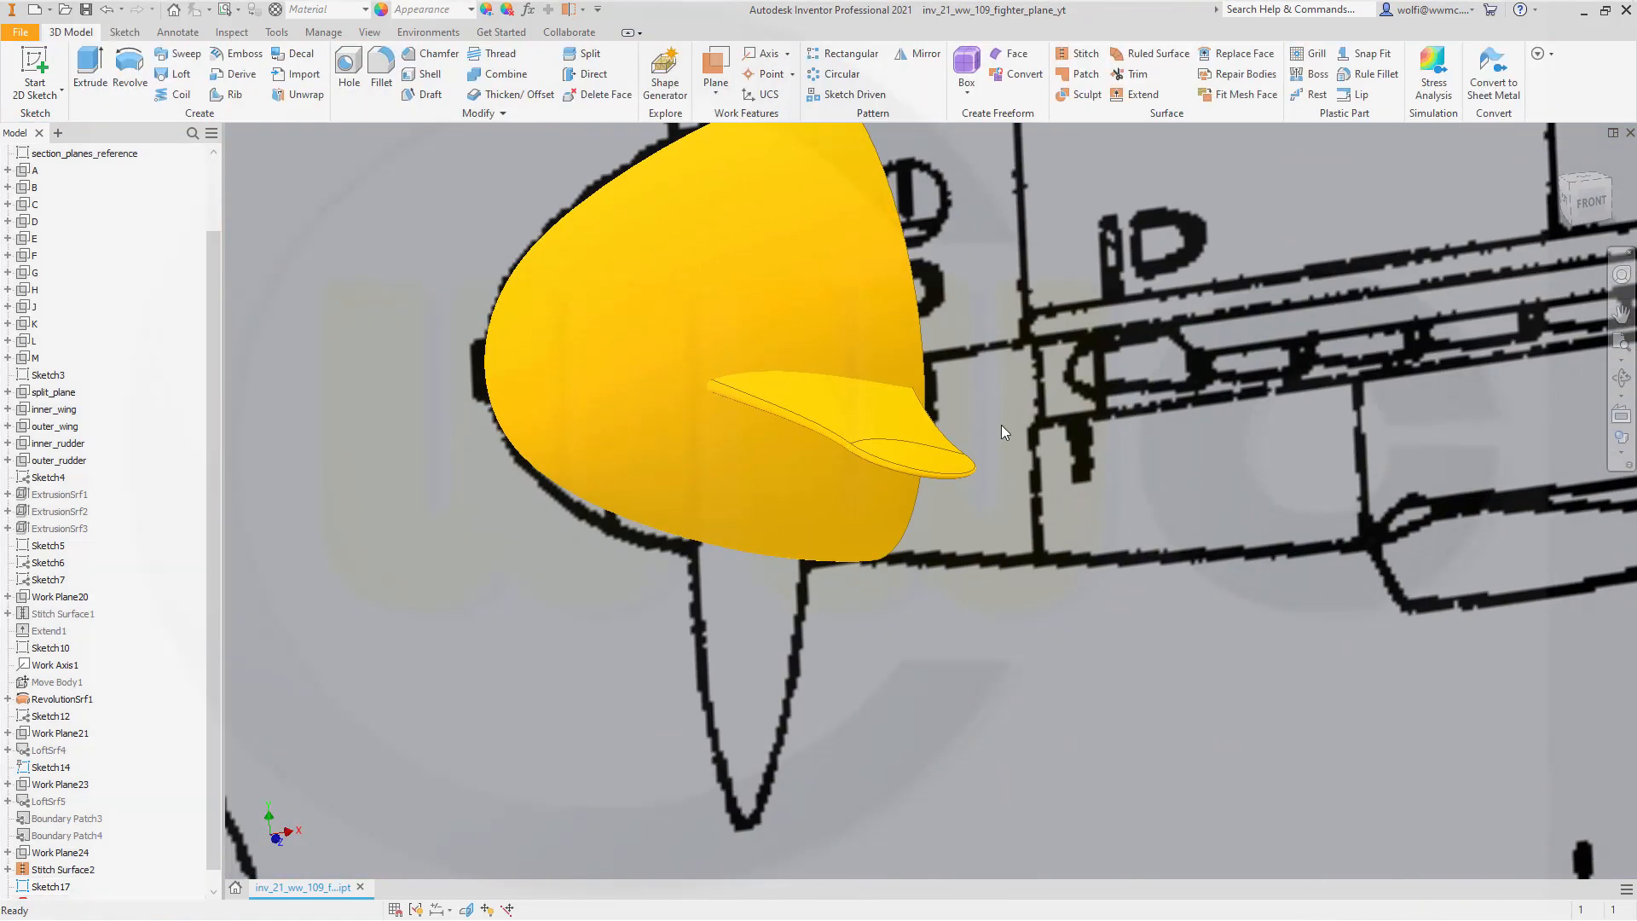
Hide the blade surface body Srf16 to expose the sketched line.
{"action": "middle_click_drag", "start_coordinate": [843, 501], "coordinate": [808, 483], "text": "shift"}
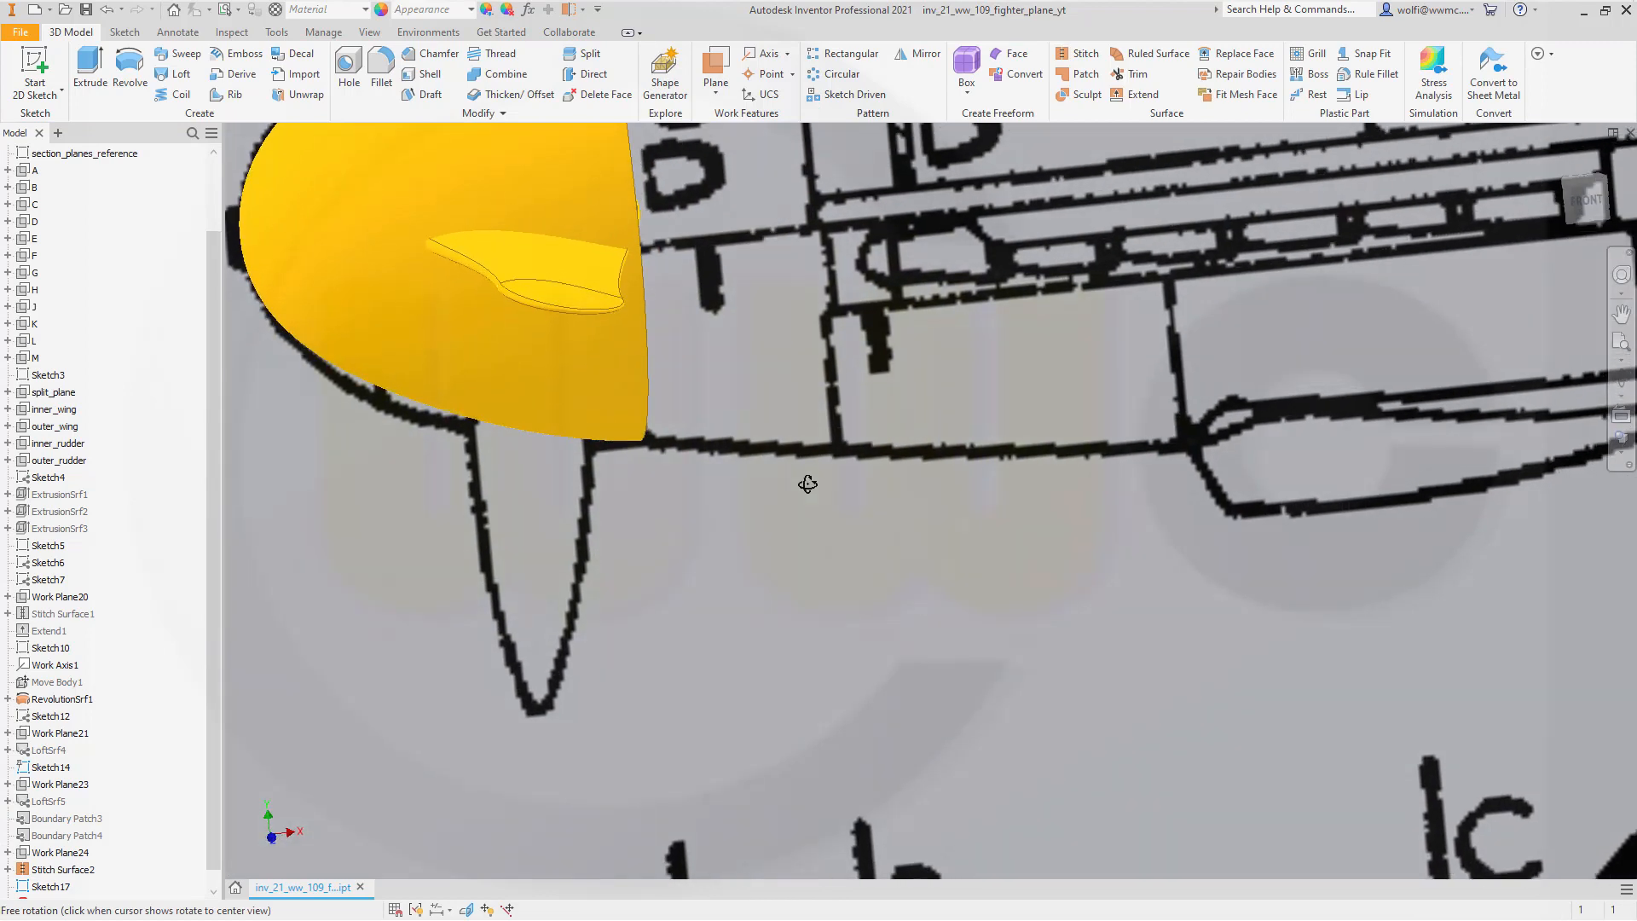
{"action": "left_click", "coordinate": [594, 279]}
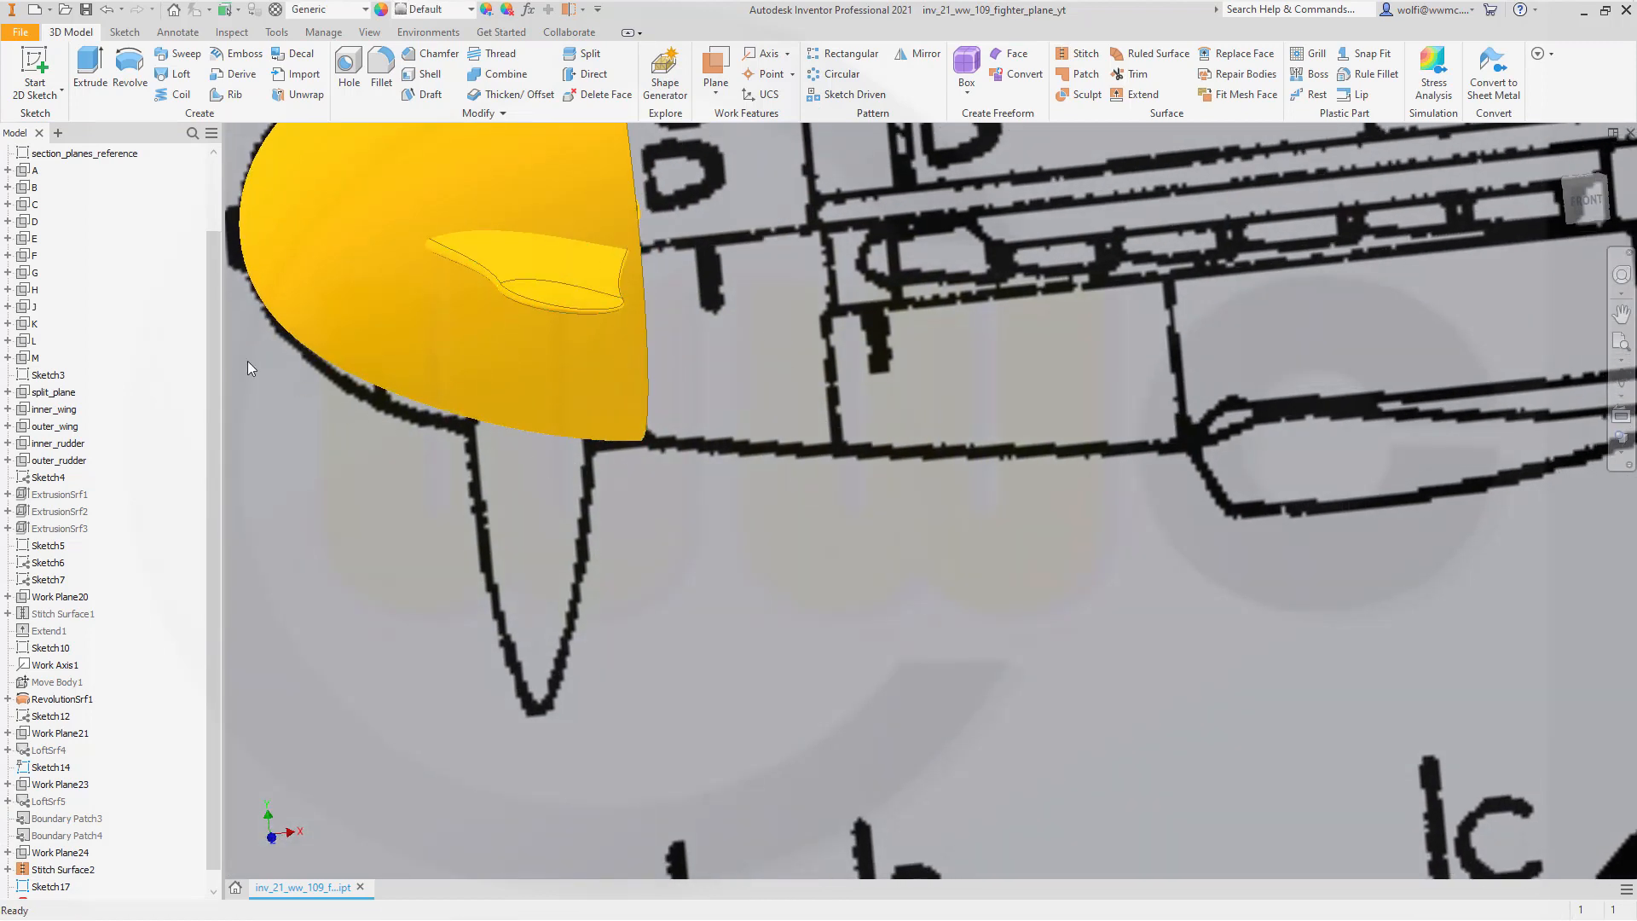
{"action": "scroll", "coordinate": [128, 324], "scroll_direction": "up", "scroll_amount": 3}
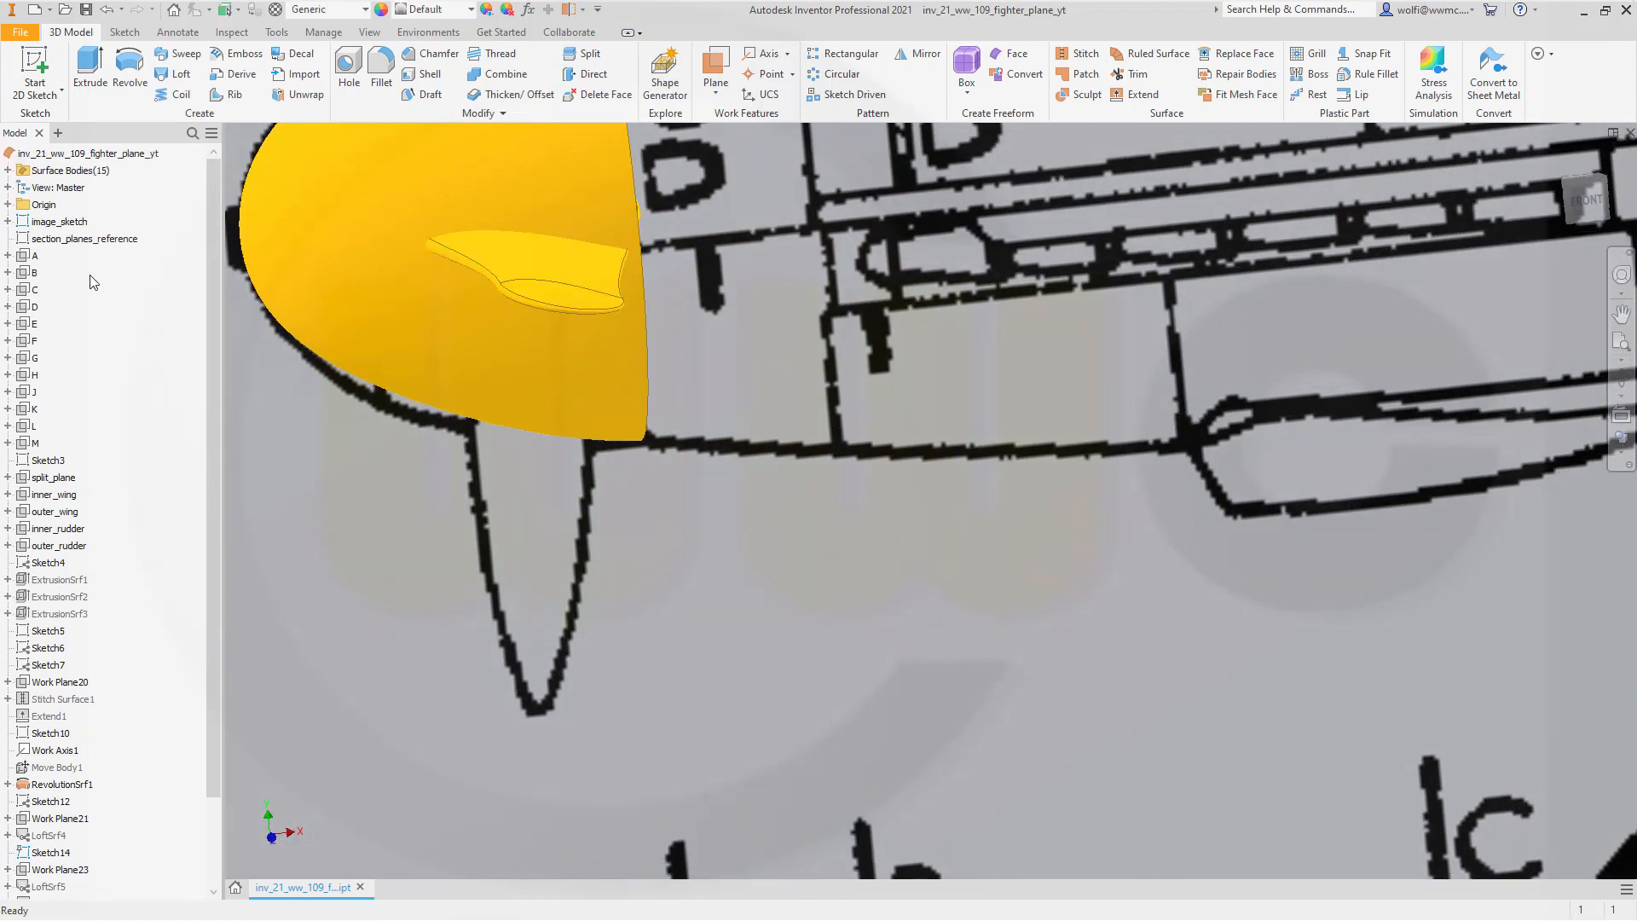
{"action": "left_click", "coordinate": [8, 170]}
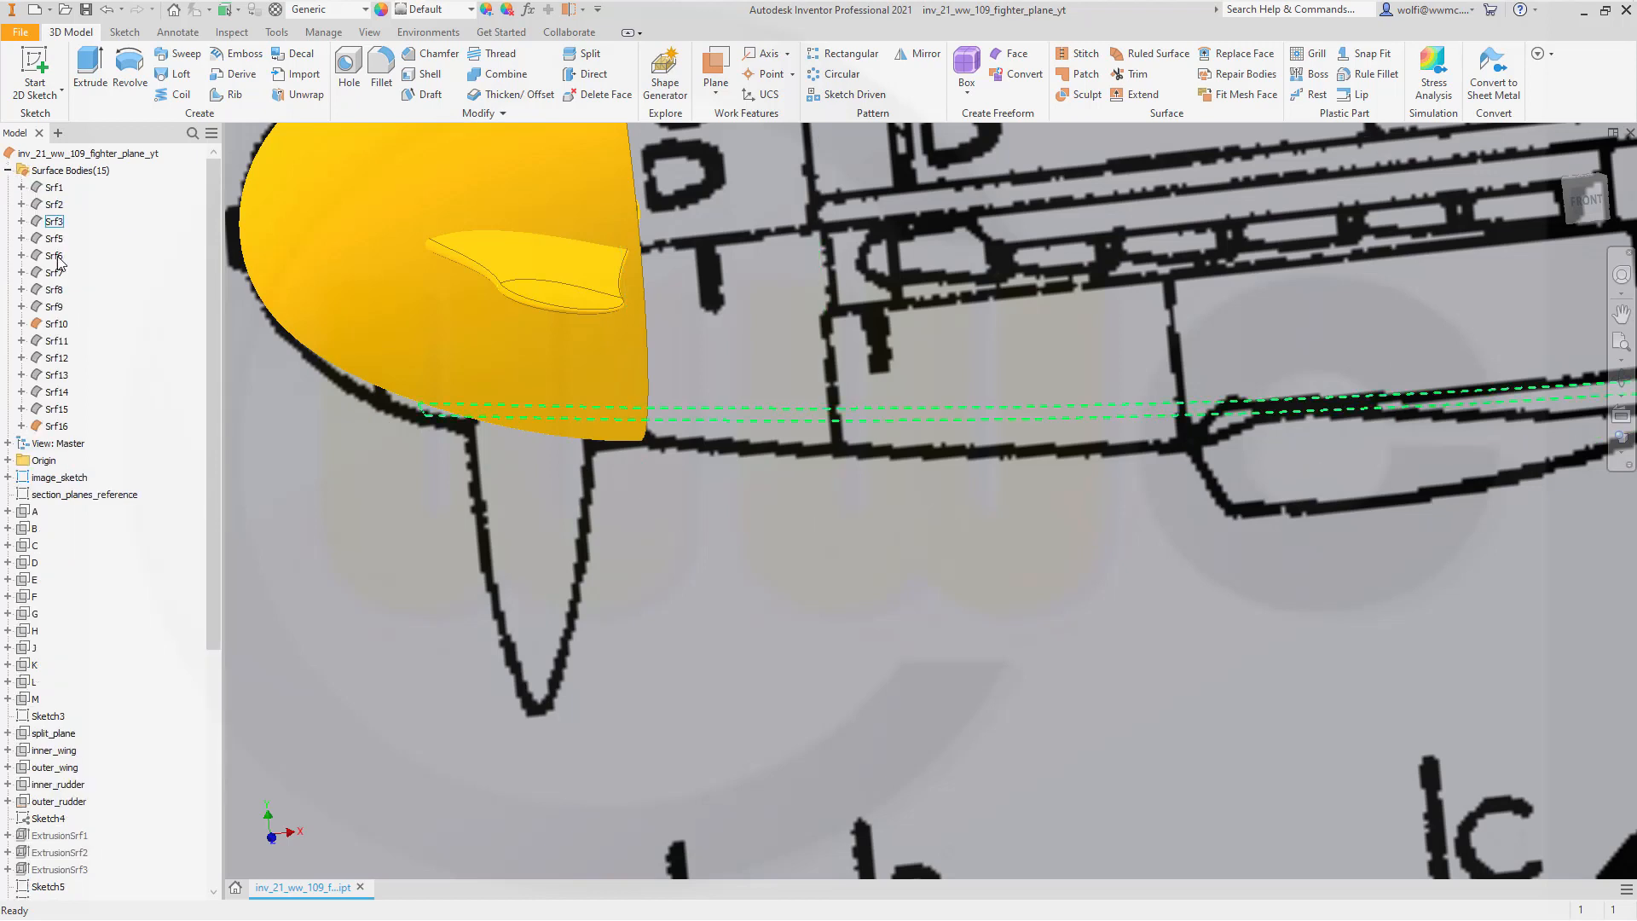
{"action": "right_click", "coordinate": [56, 426]}
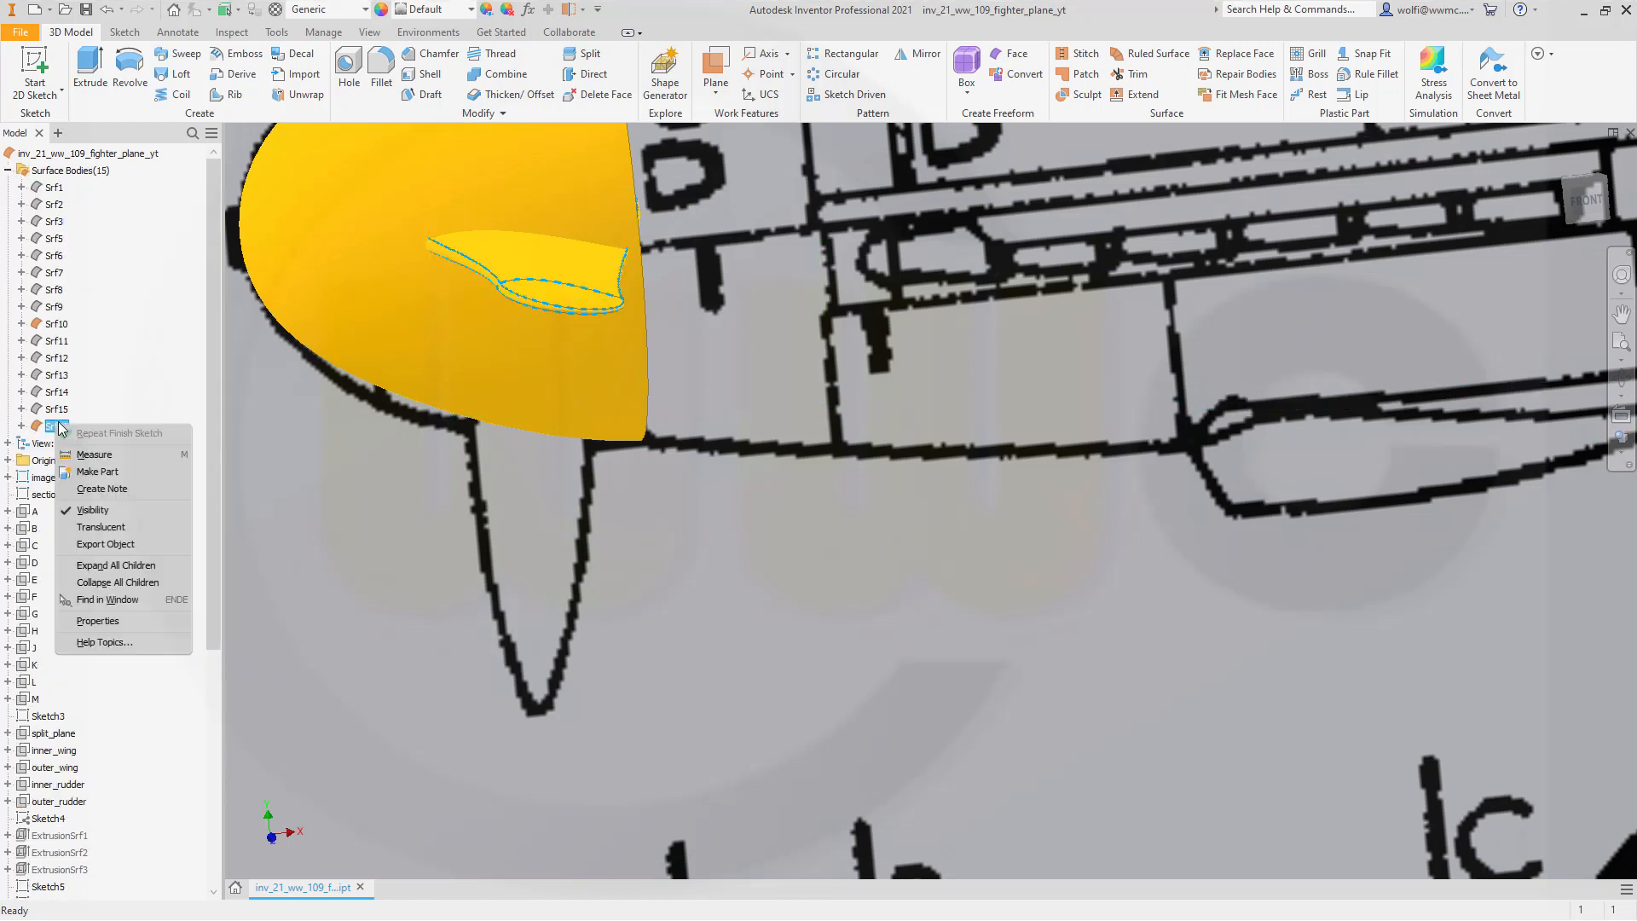
{"action": "left_click", "coordinate": [92, 509]}
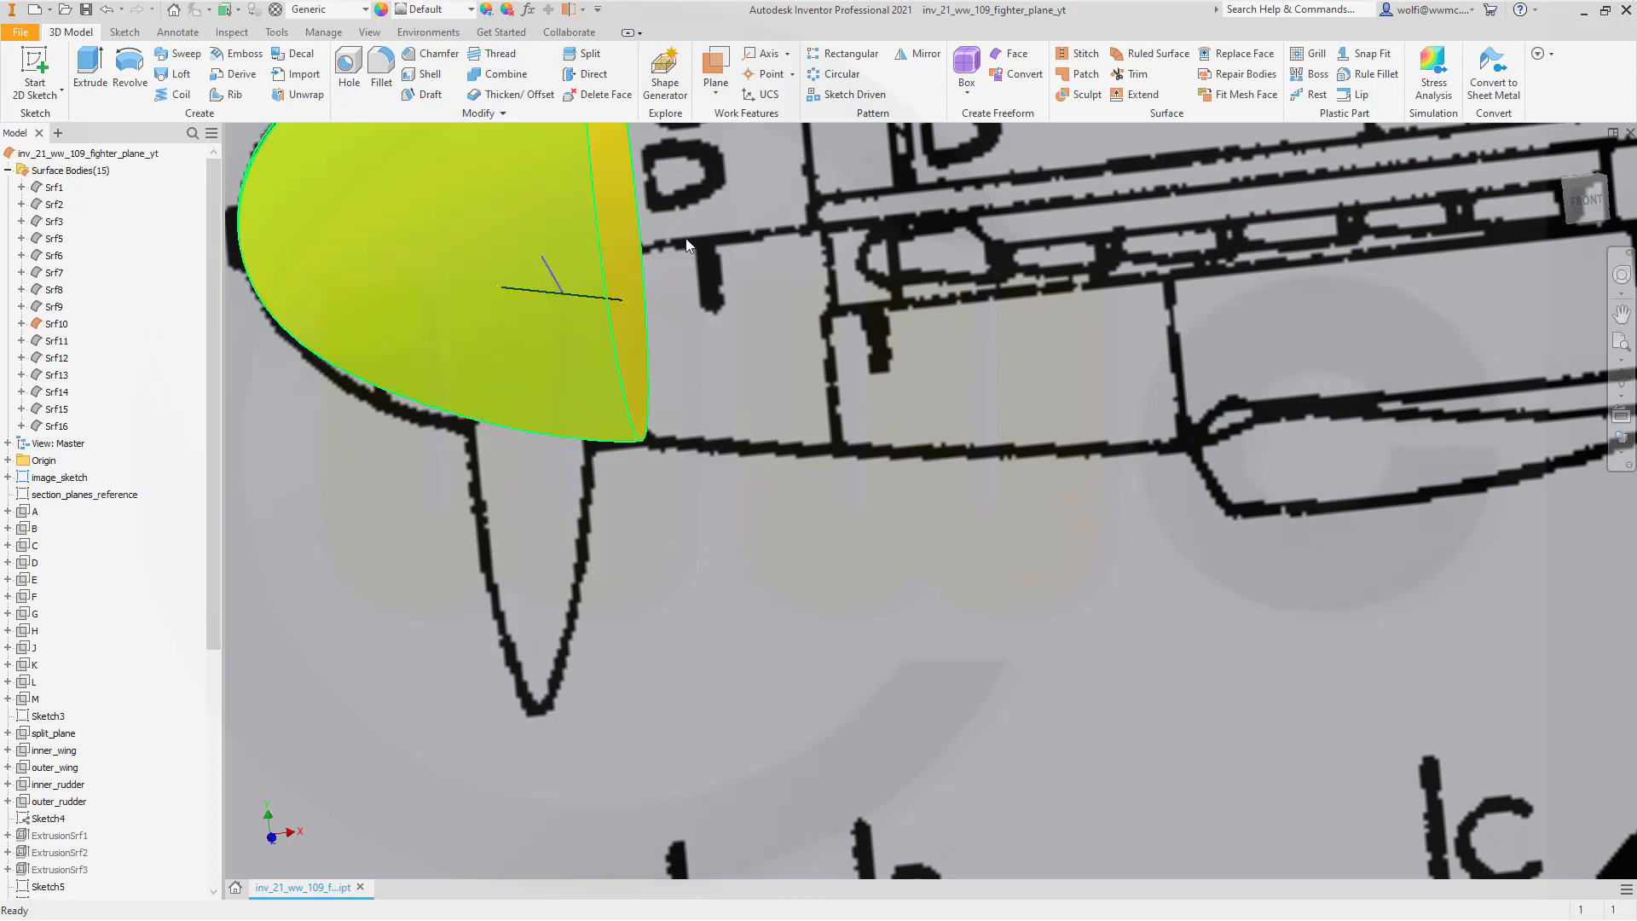
Create a work axis along the sketched line and make the blade surface body Srf16 visible again.
{"action": "left_click", "coordinate": [763, 54]}
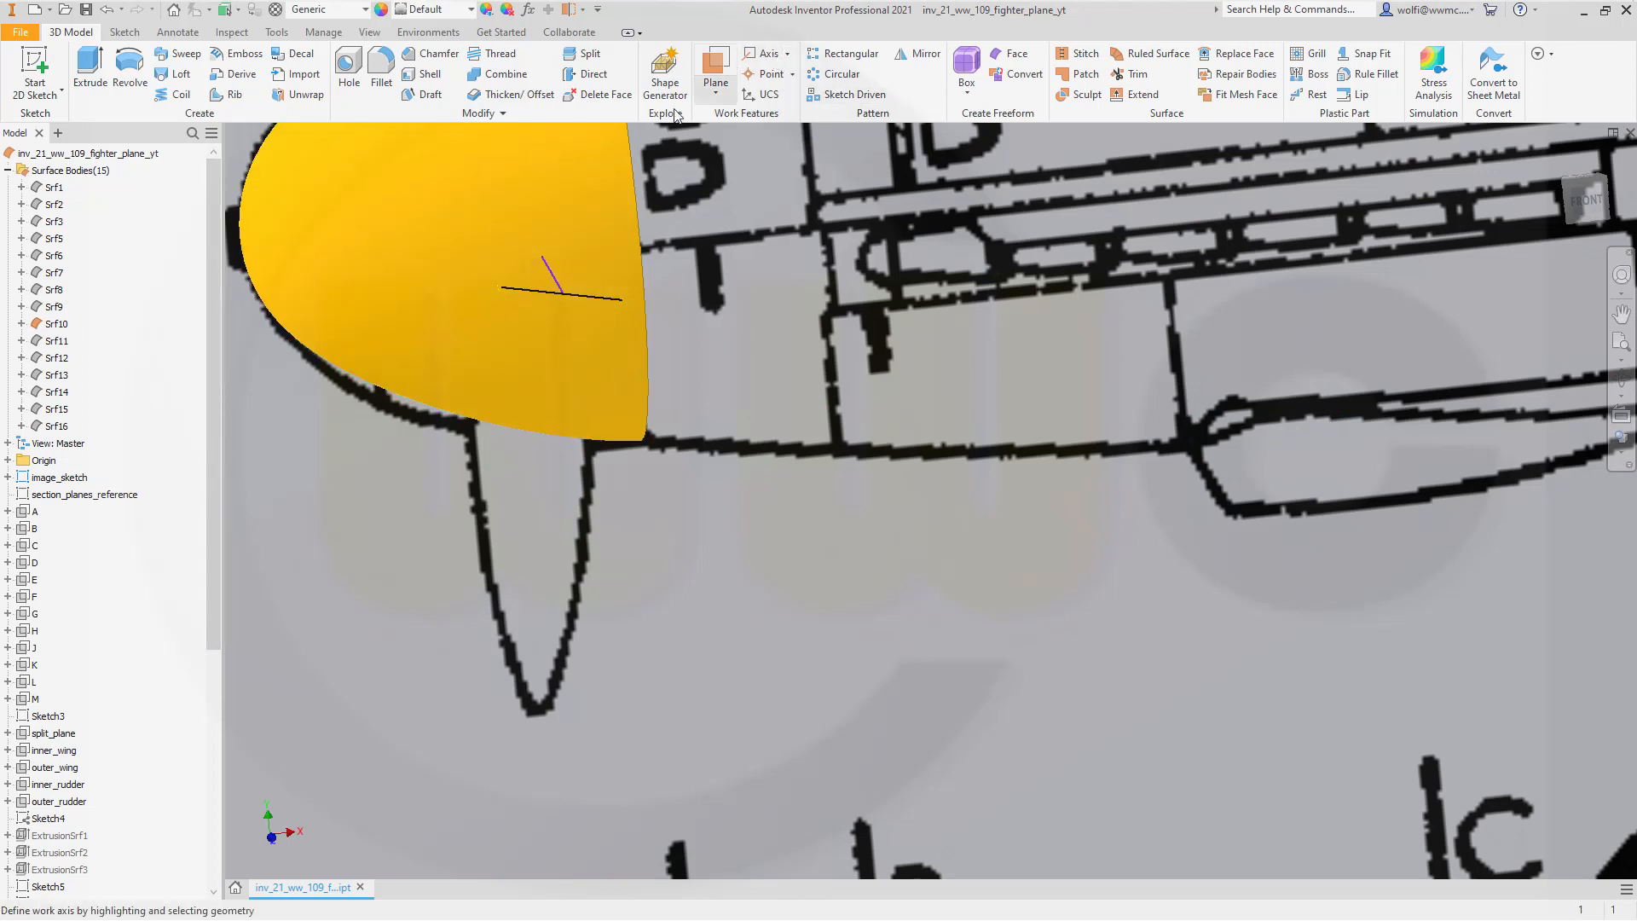
{"action": "left_click", "coordinate": [559, 294]}
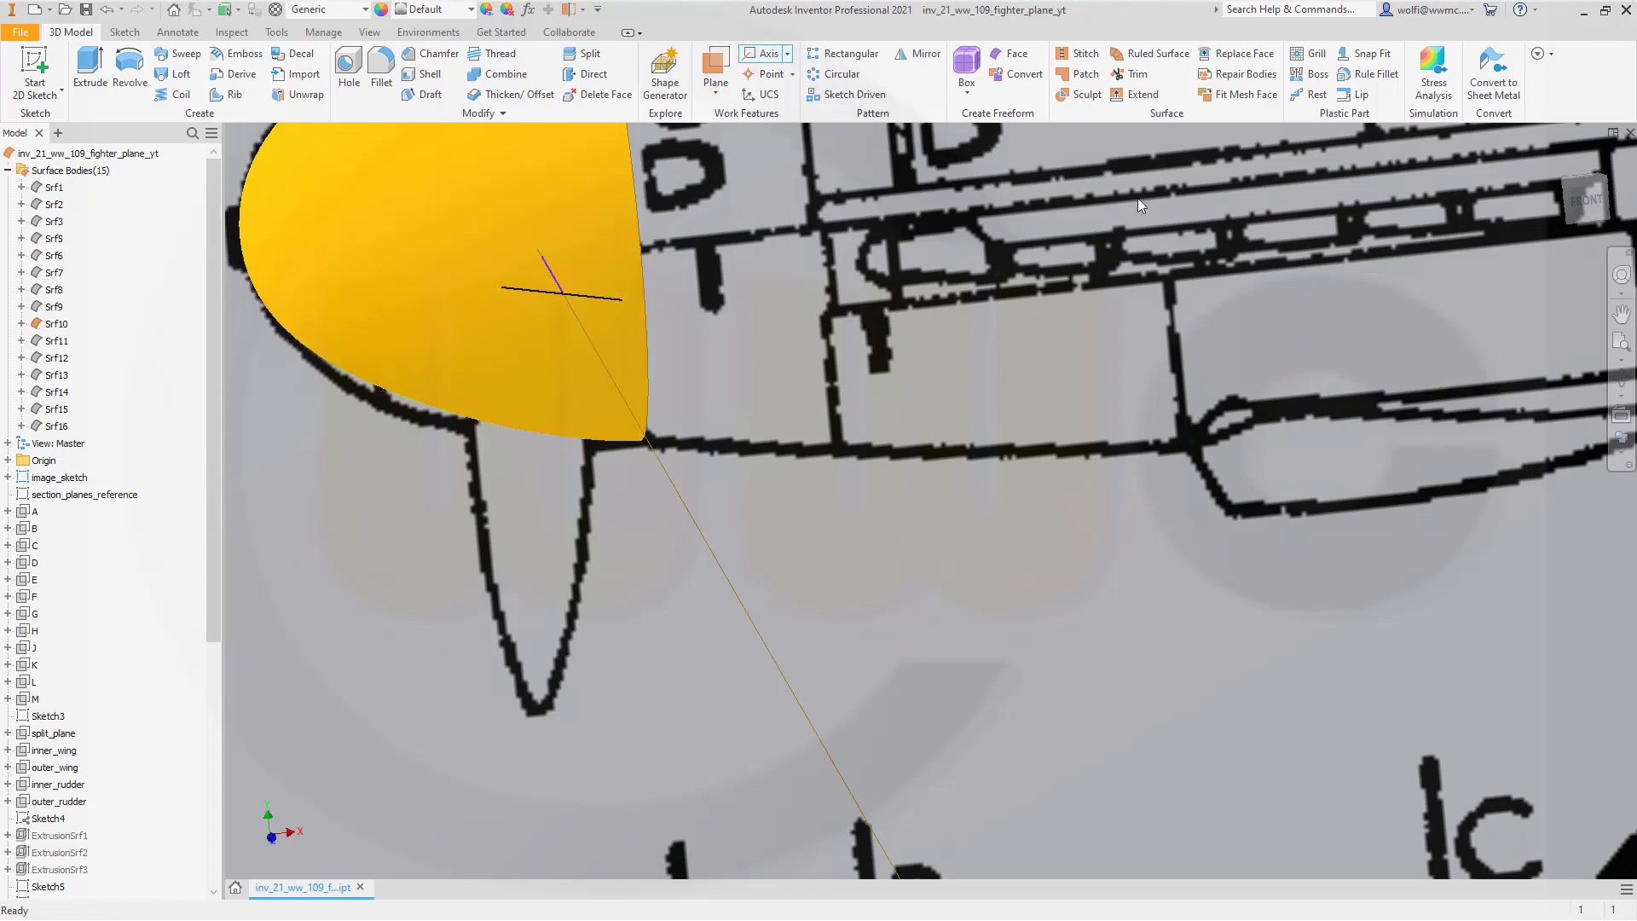
{"action": "right_click", "coordinate": [48, 426]}
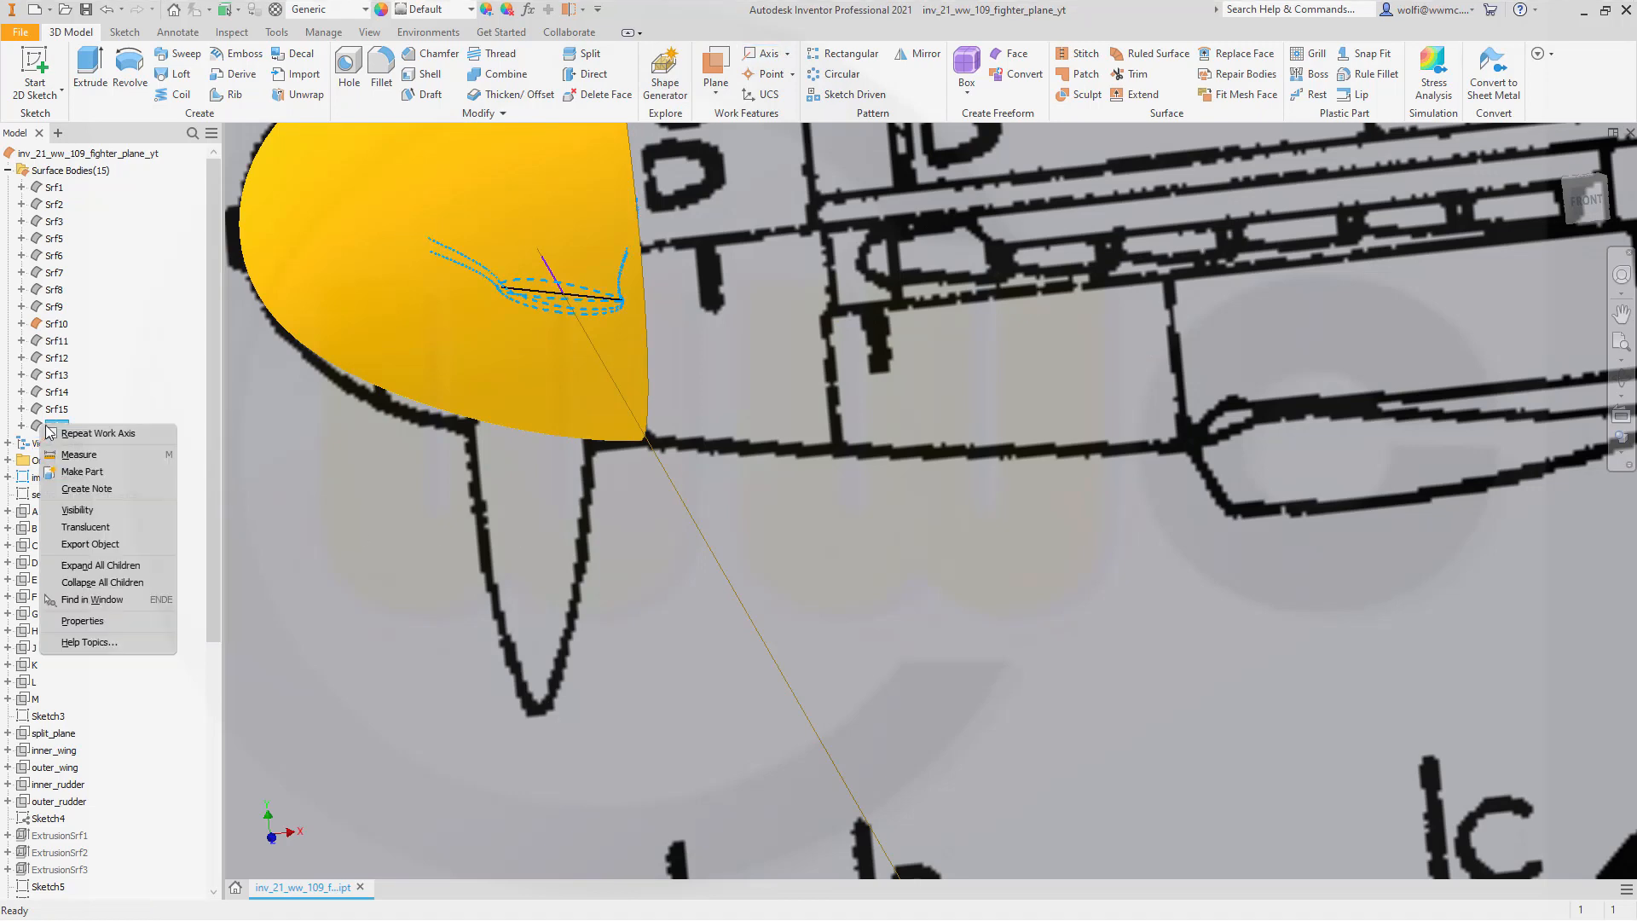
{"action": "left_click", "coordinate": [121, 523]}
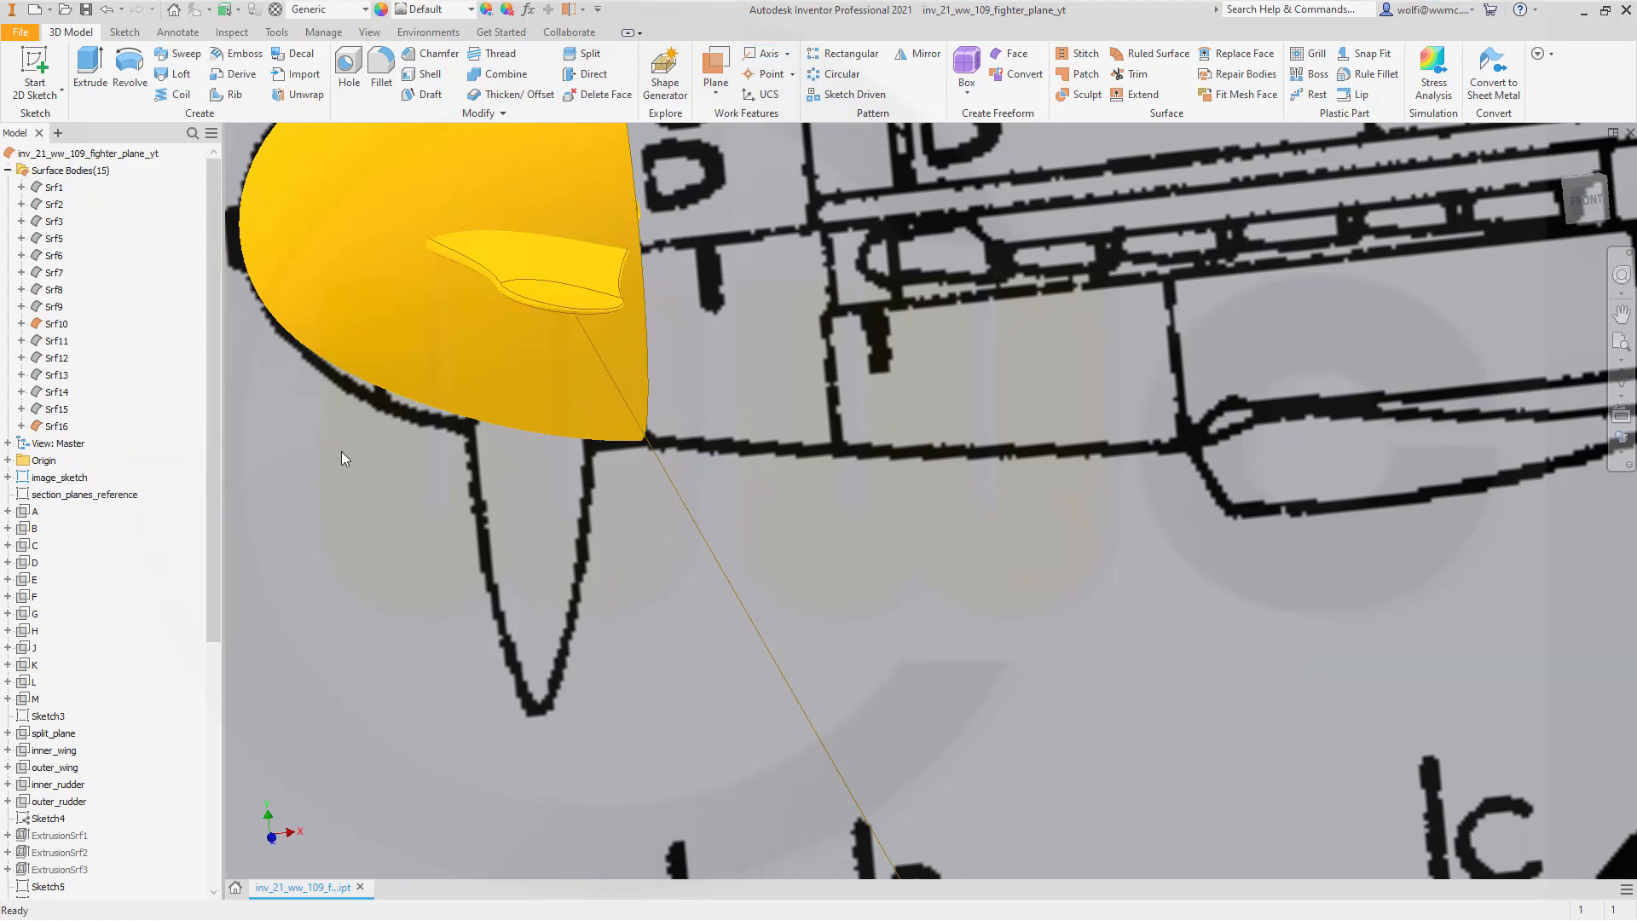
Rotate the blade surface body by 80 degrees about the new work axis with Move Bodies.
{"action": "scroll", "coordinate": [366, 457], "scroll_direction": "up", "scroll_amount": 5}
{"action": "middle_click_drag", "start_coordinate": [481, 506], "coordinate": [498, 506], "text": "shift"}
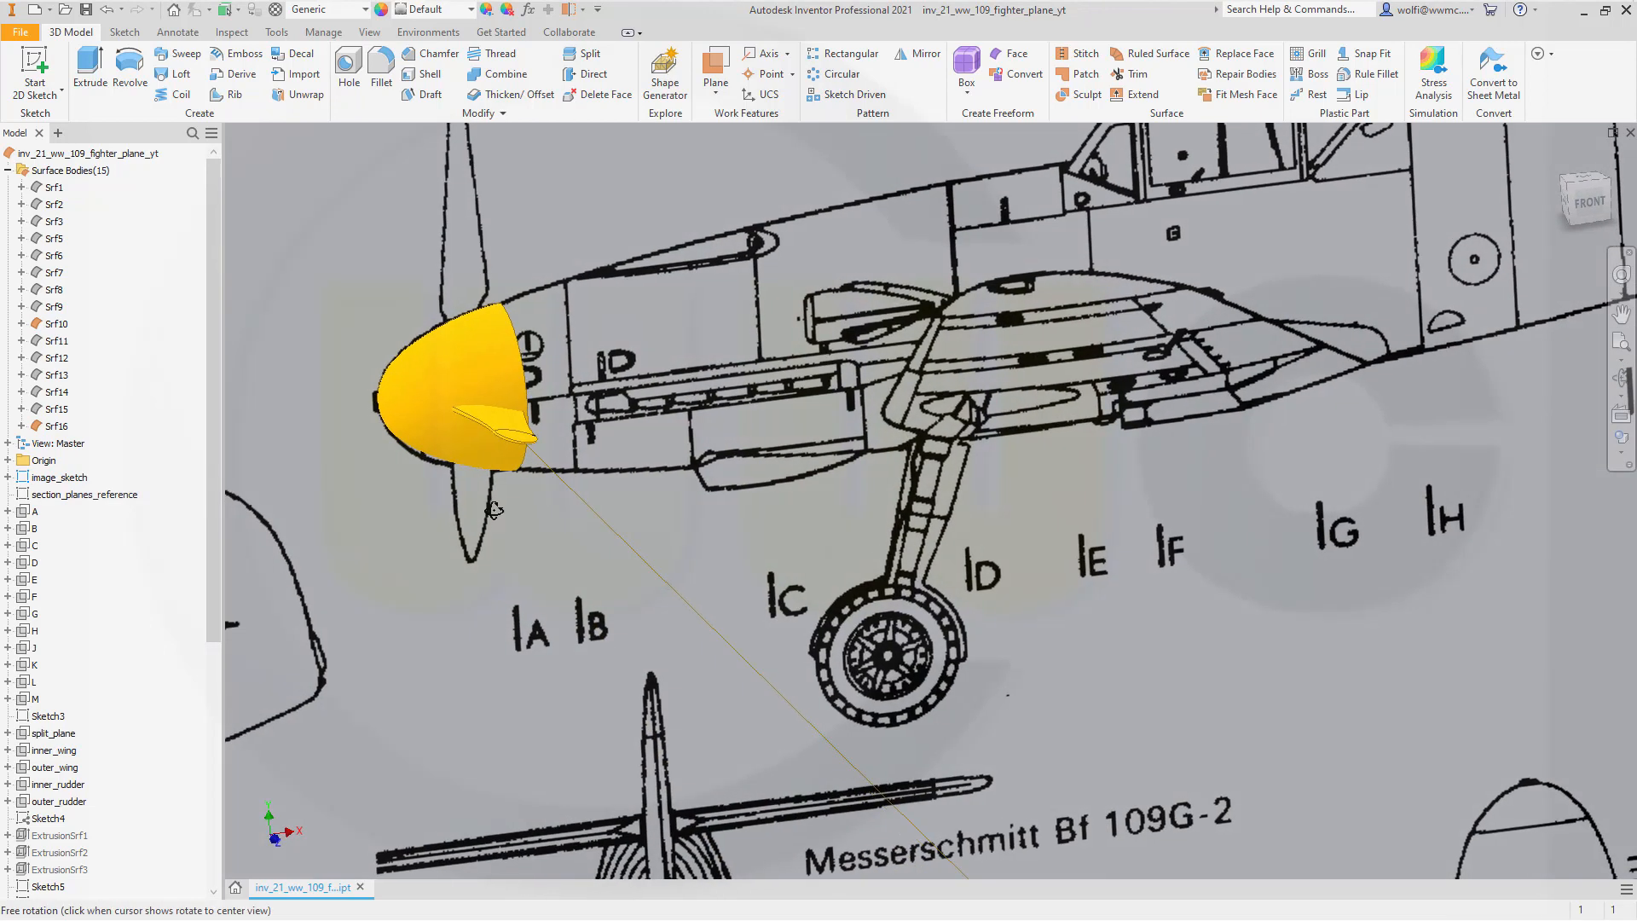
{"action": "left_click", "coordinate": [502, 113]}
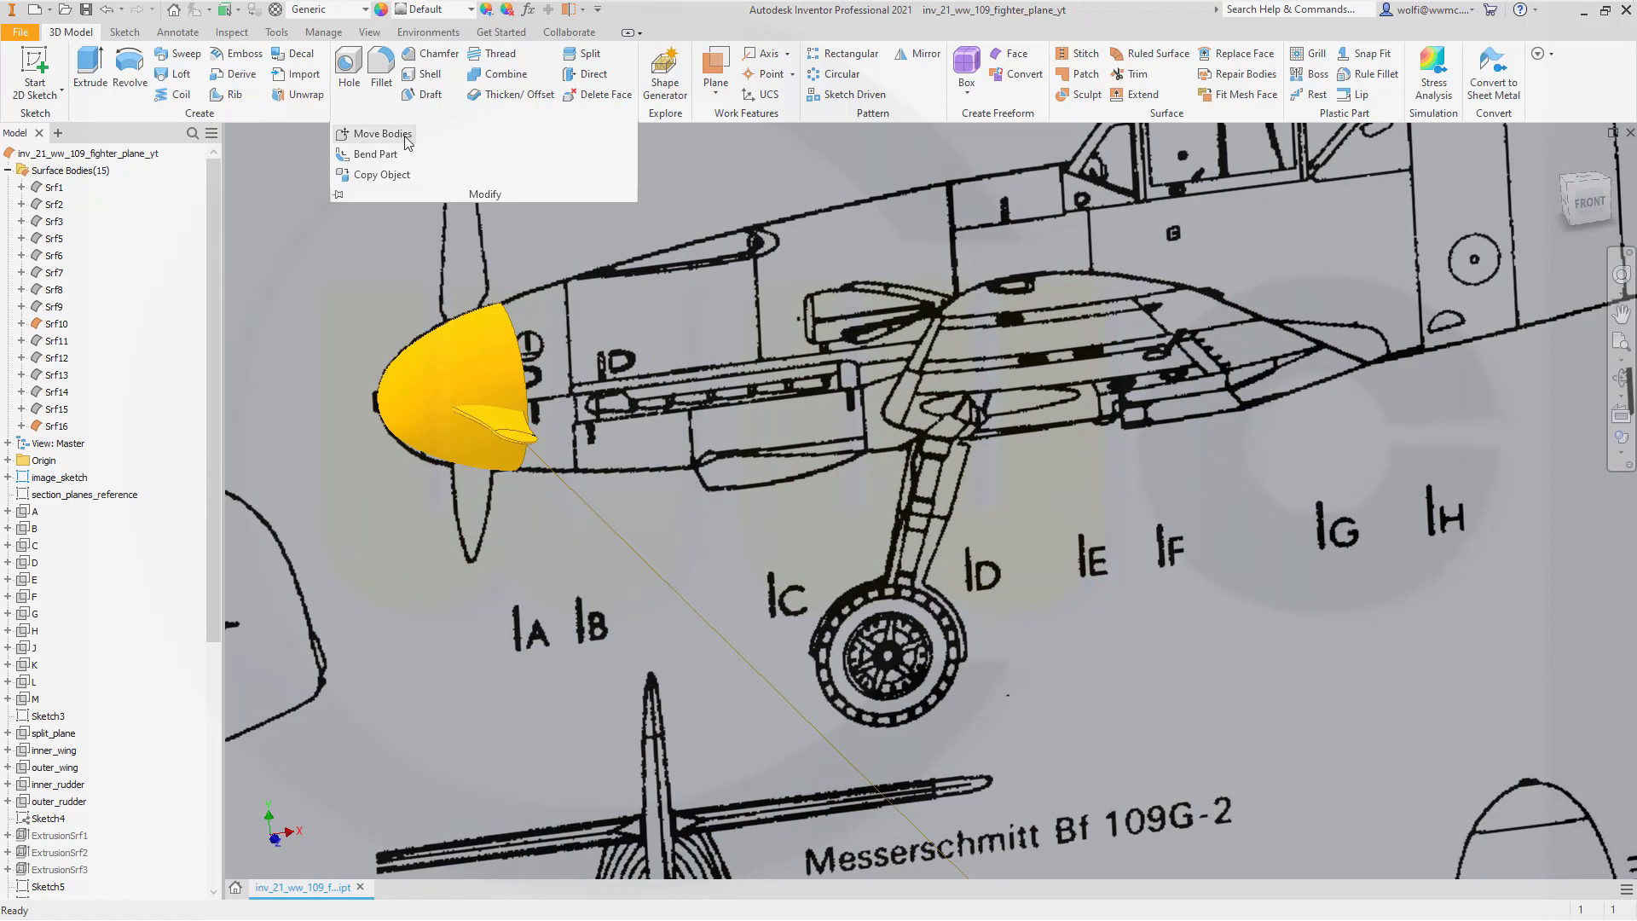
{"action": "left_click", "coordinate": [407, 135]}
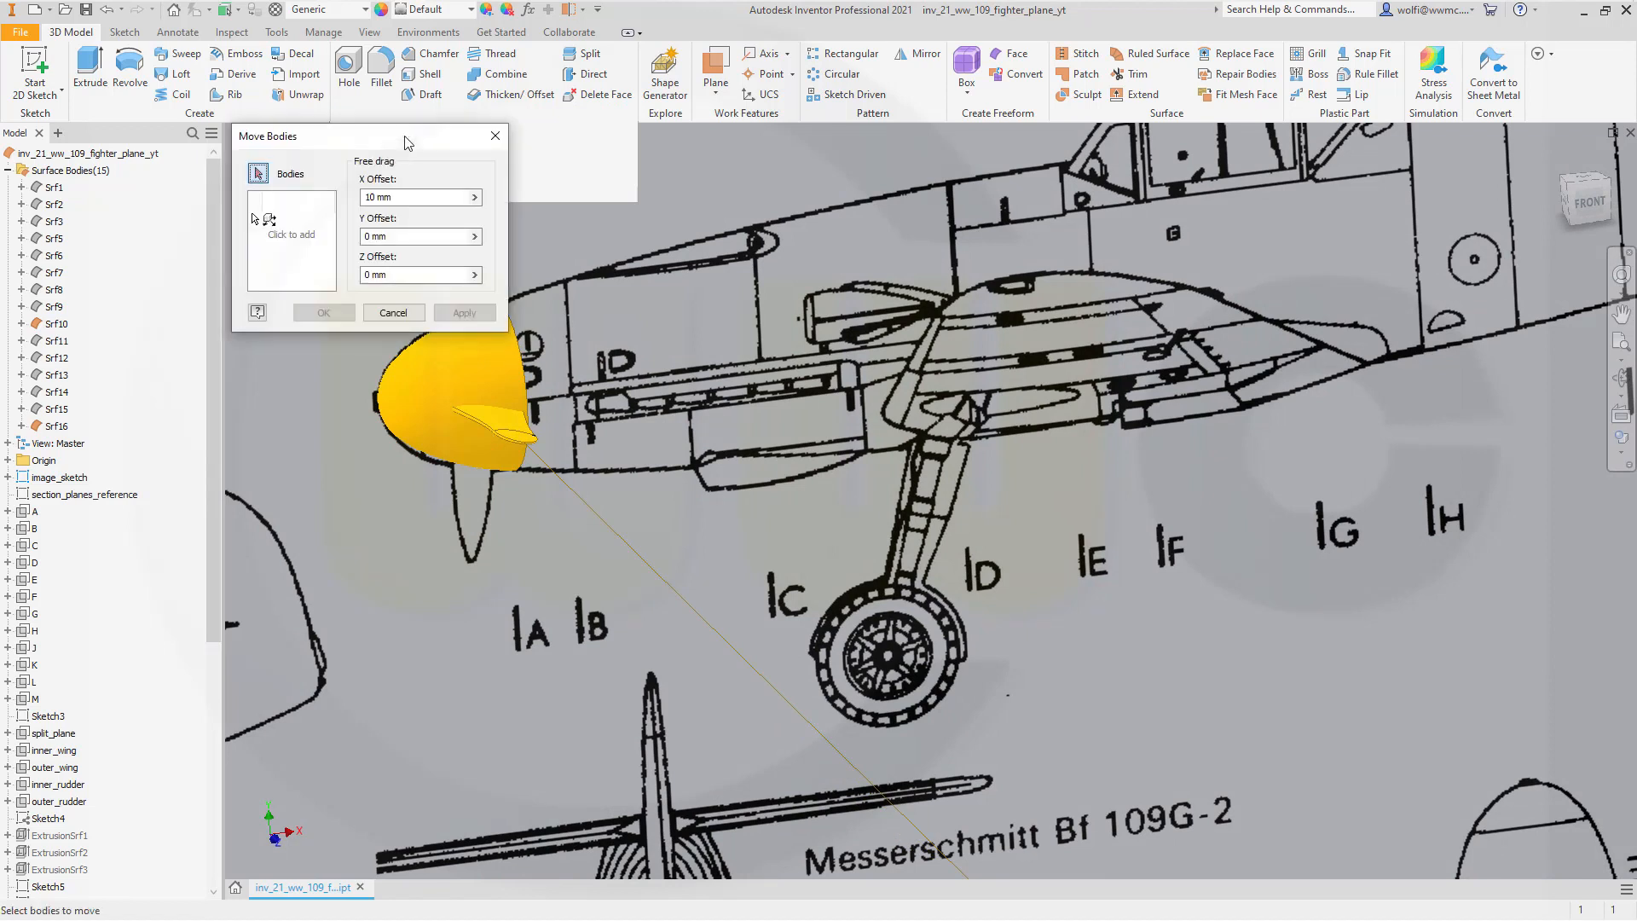
{"action": "left_click", "coordinate": [298, 220]}
{"action": "left_click", "coordinate": [327, 224]}
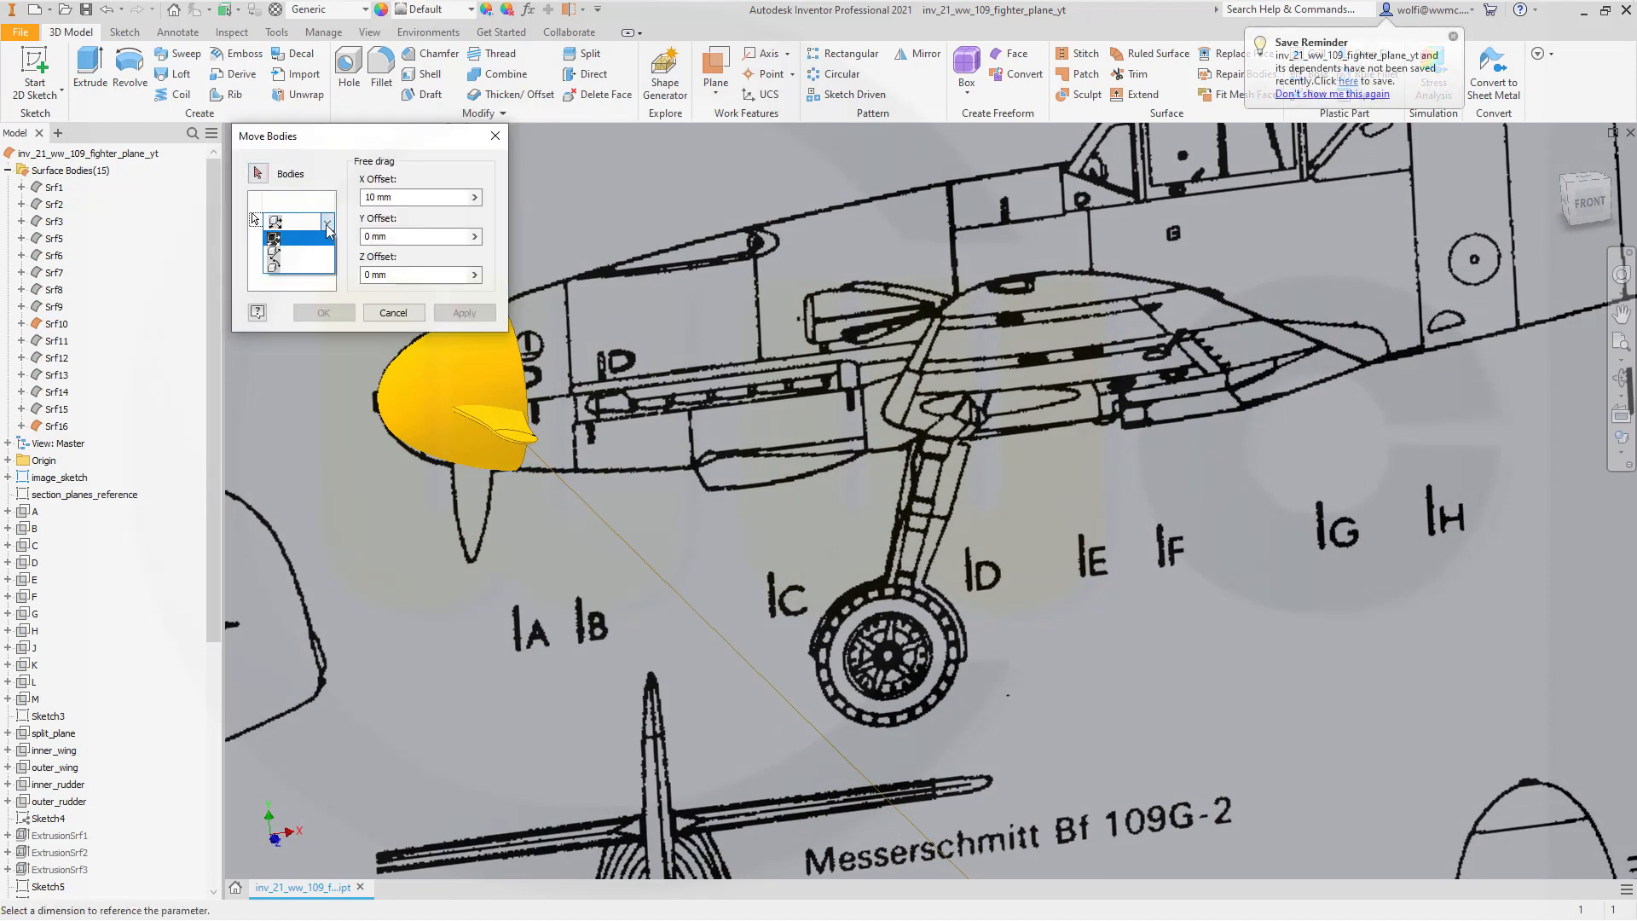
{"action": "left_click", "coordinate": [300, 270]}
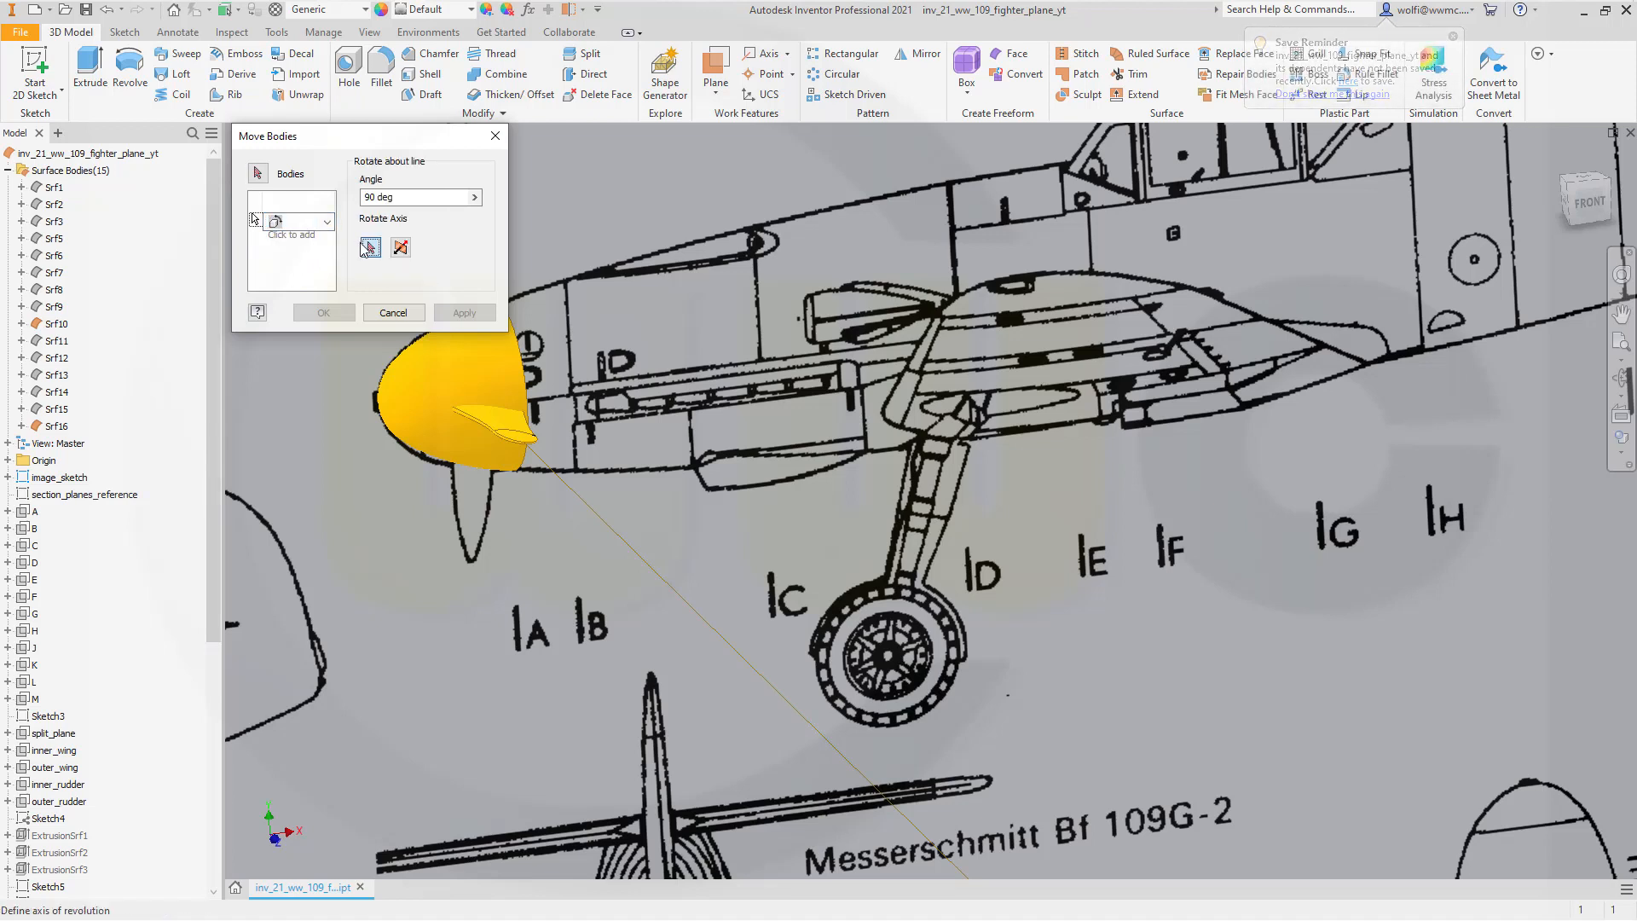
{"action": "left_click", "coordinate": [602, 524]}
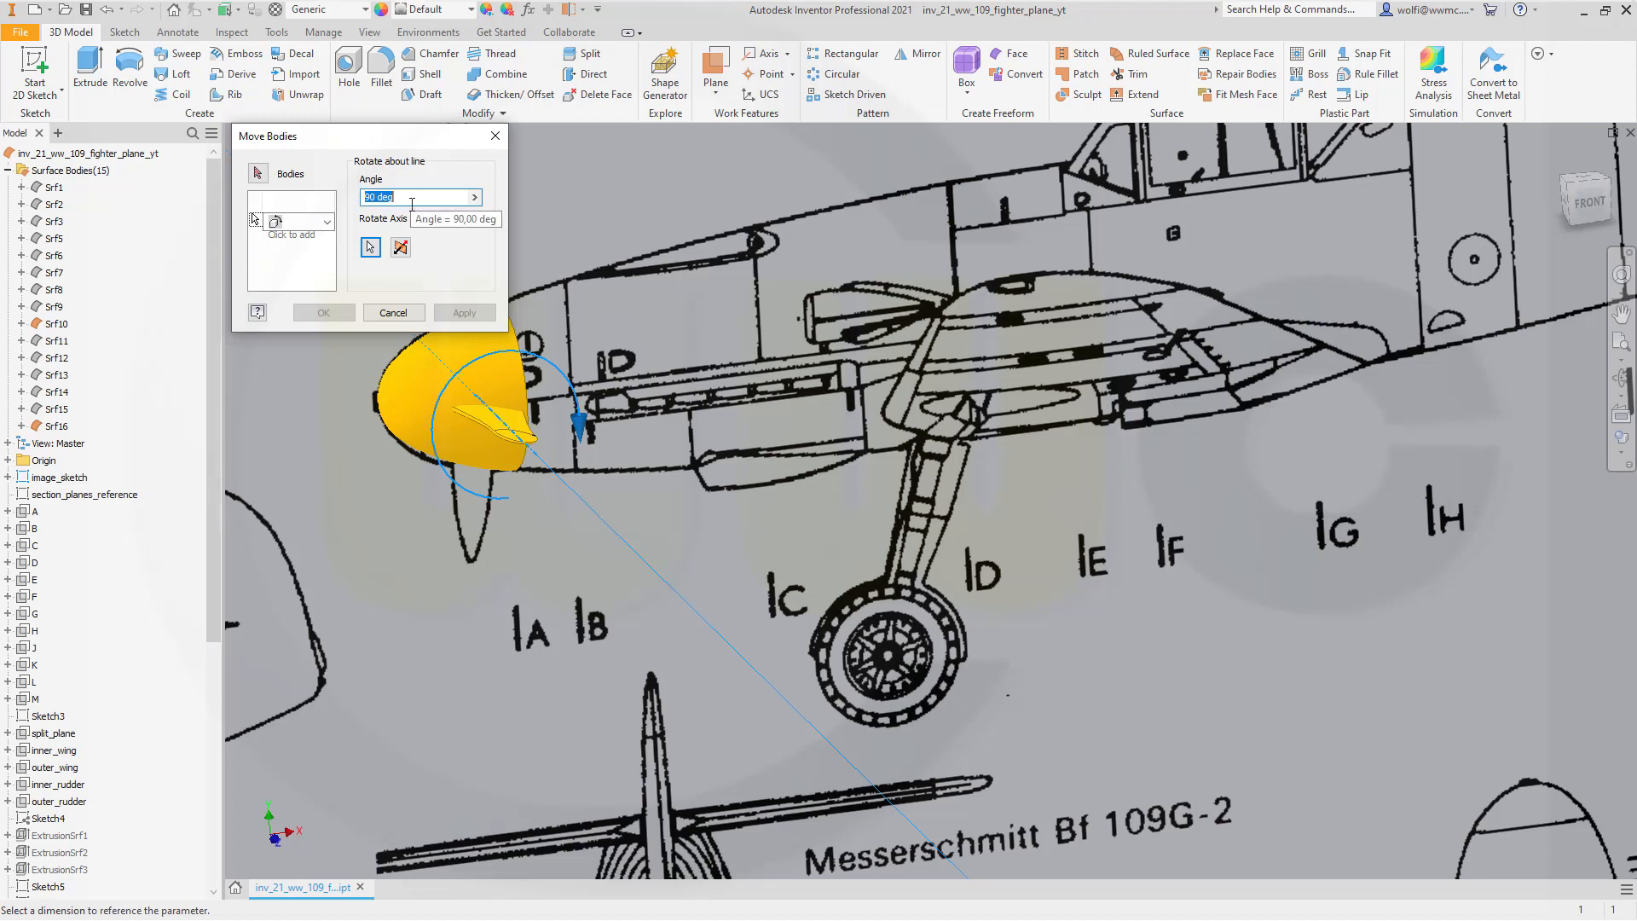
{"action": "type", "text": "80"}
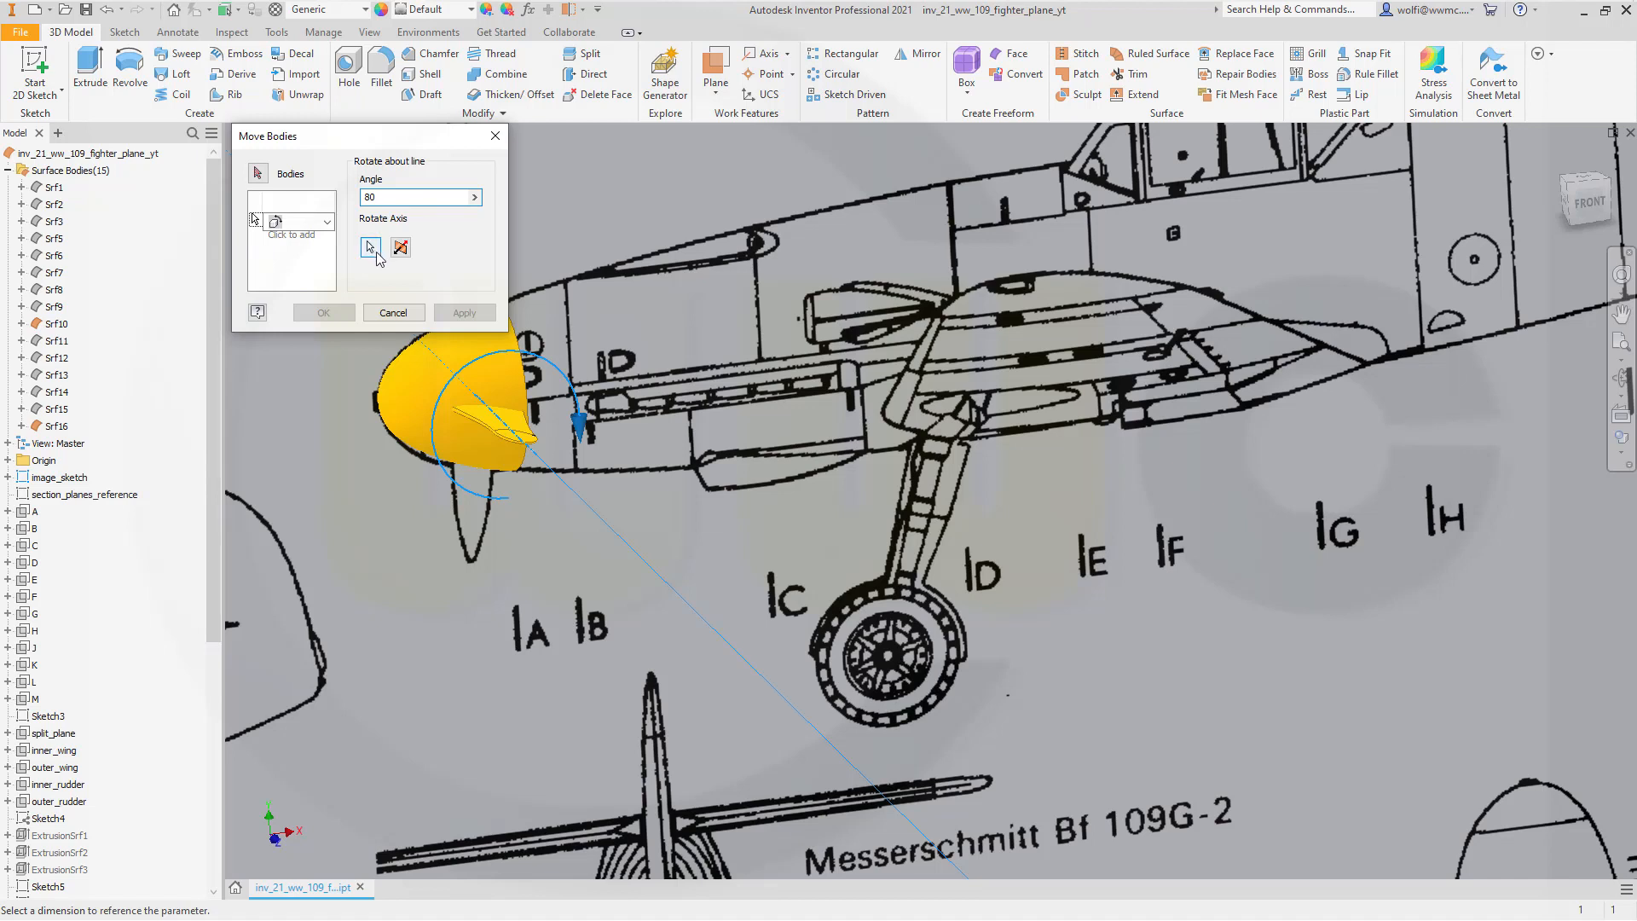
{"action": "left_click", "coordinate": [258, 173]}
{"action": "left_click", "coordinate": [521, 433]}
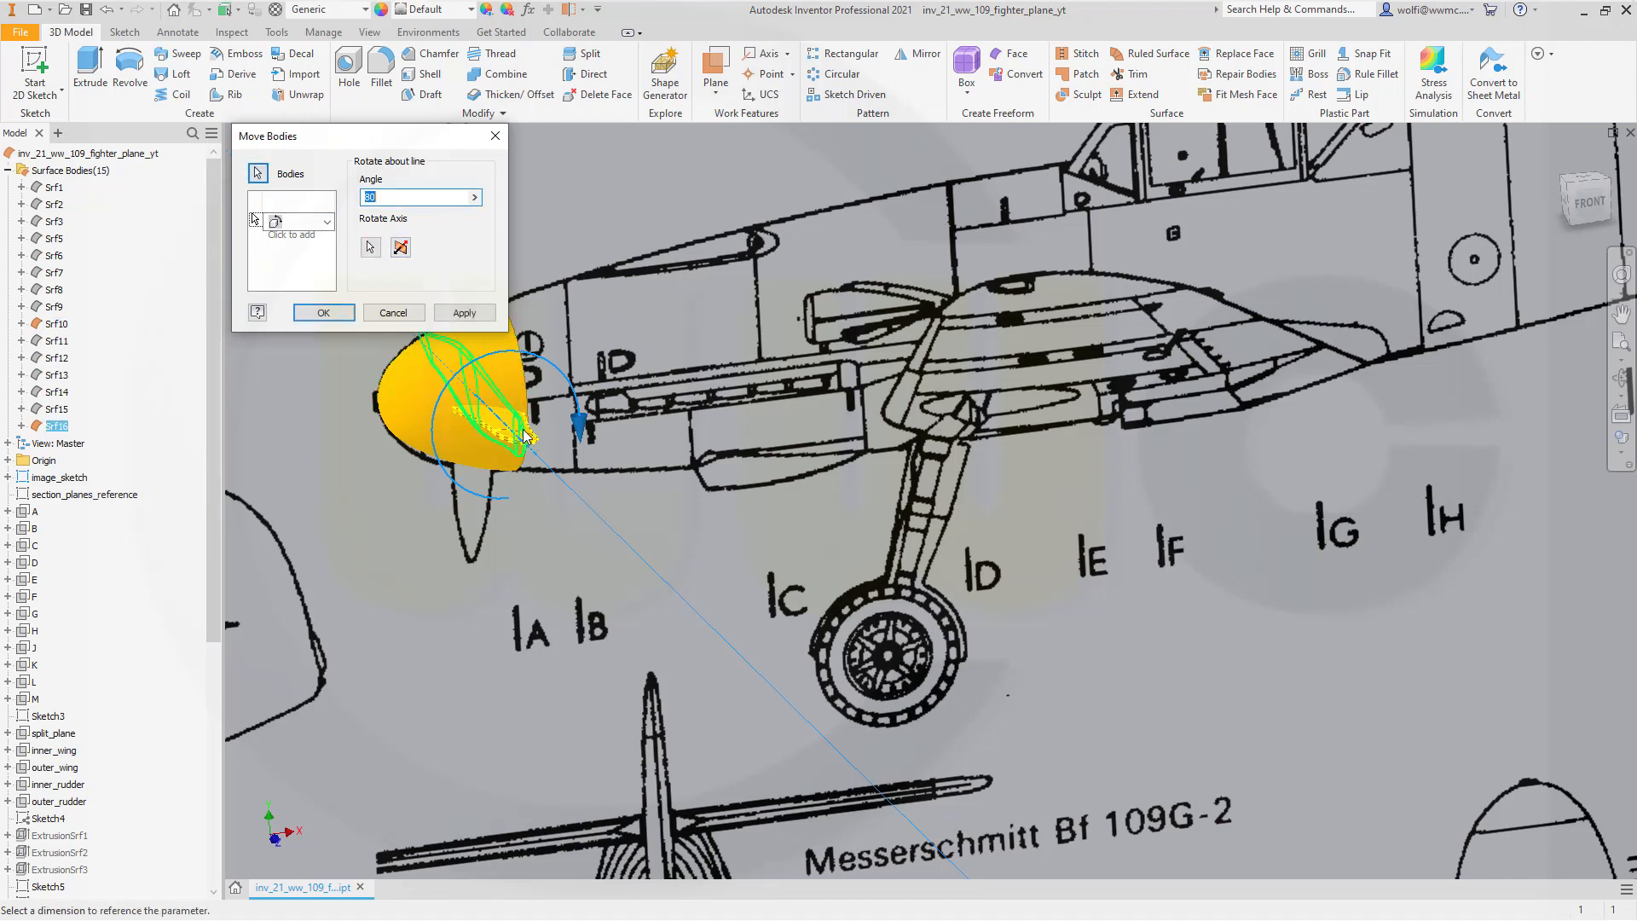
{"action": "left_click", "coordinate": [324, 312]}
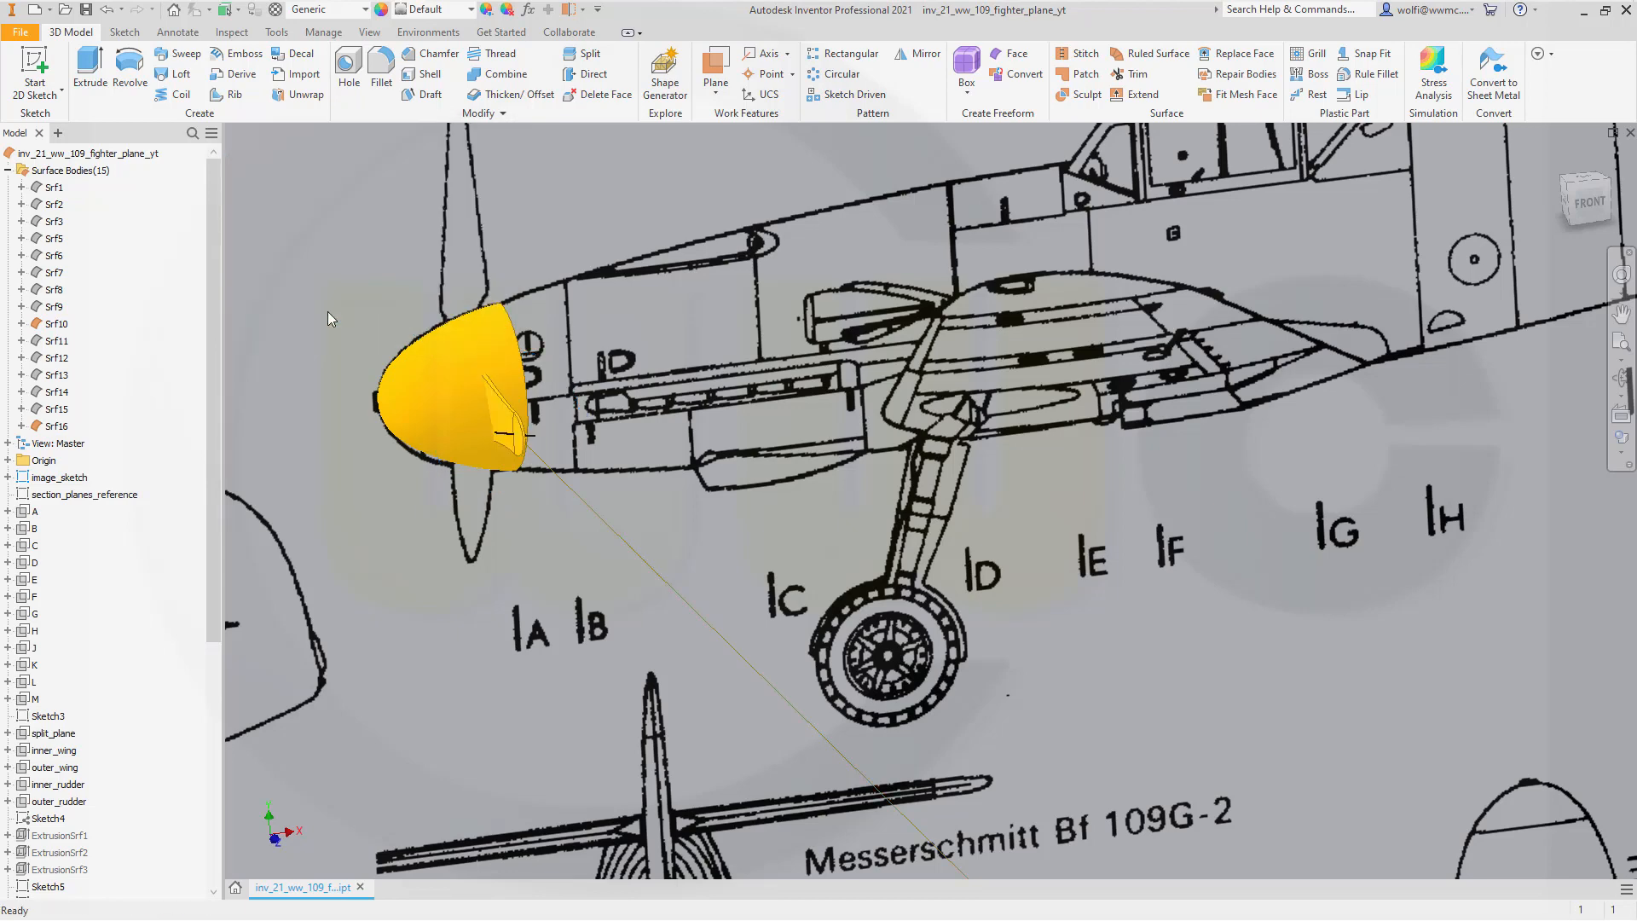
Examine the rotated blade's position against the spinner and the side-view blueprint from several directions.
{"action": "scroll", "coordinate": [391, 448], "scroll_direction": "up", "scroll_amount": 3}
{"action": "scroll", "coordinate": [384, 458], "scroll_direction": "down", "scroll_amount": 3}
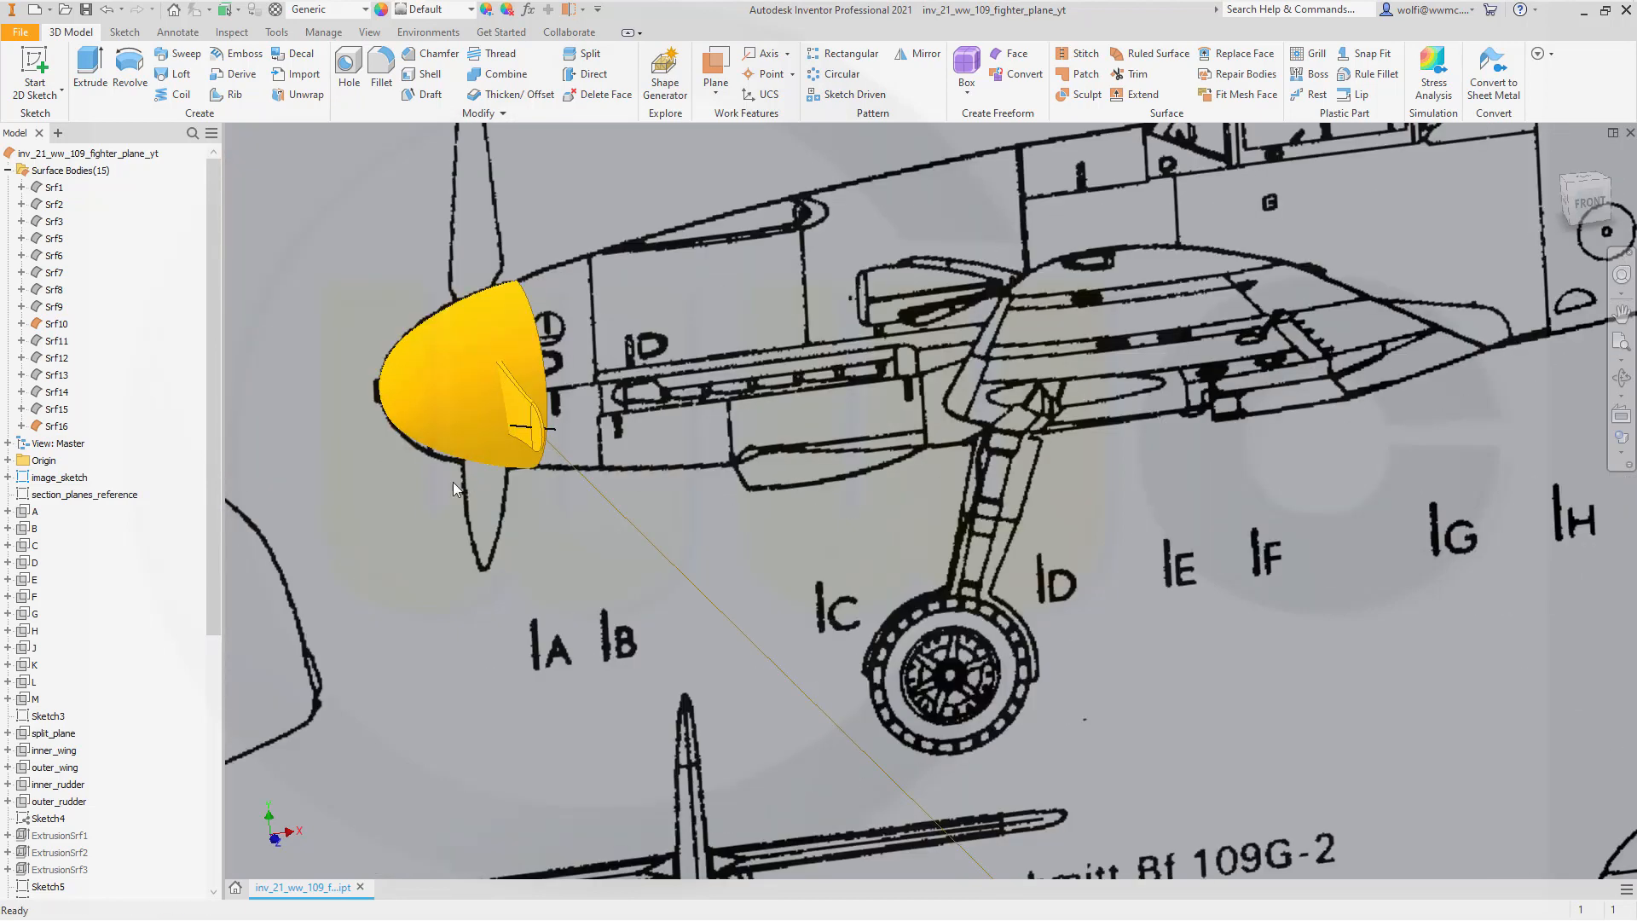
{"action": "middle_click_drag", "start_coordinate": [453, 482], "coordinate": [651, 505], "text": "shift"}
{"action": "scroll", "coordinate": [966, 501], "scroll_direction": "down", "scroll_amount": 3}
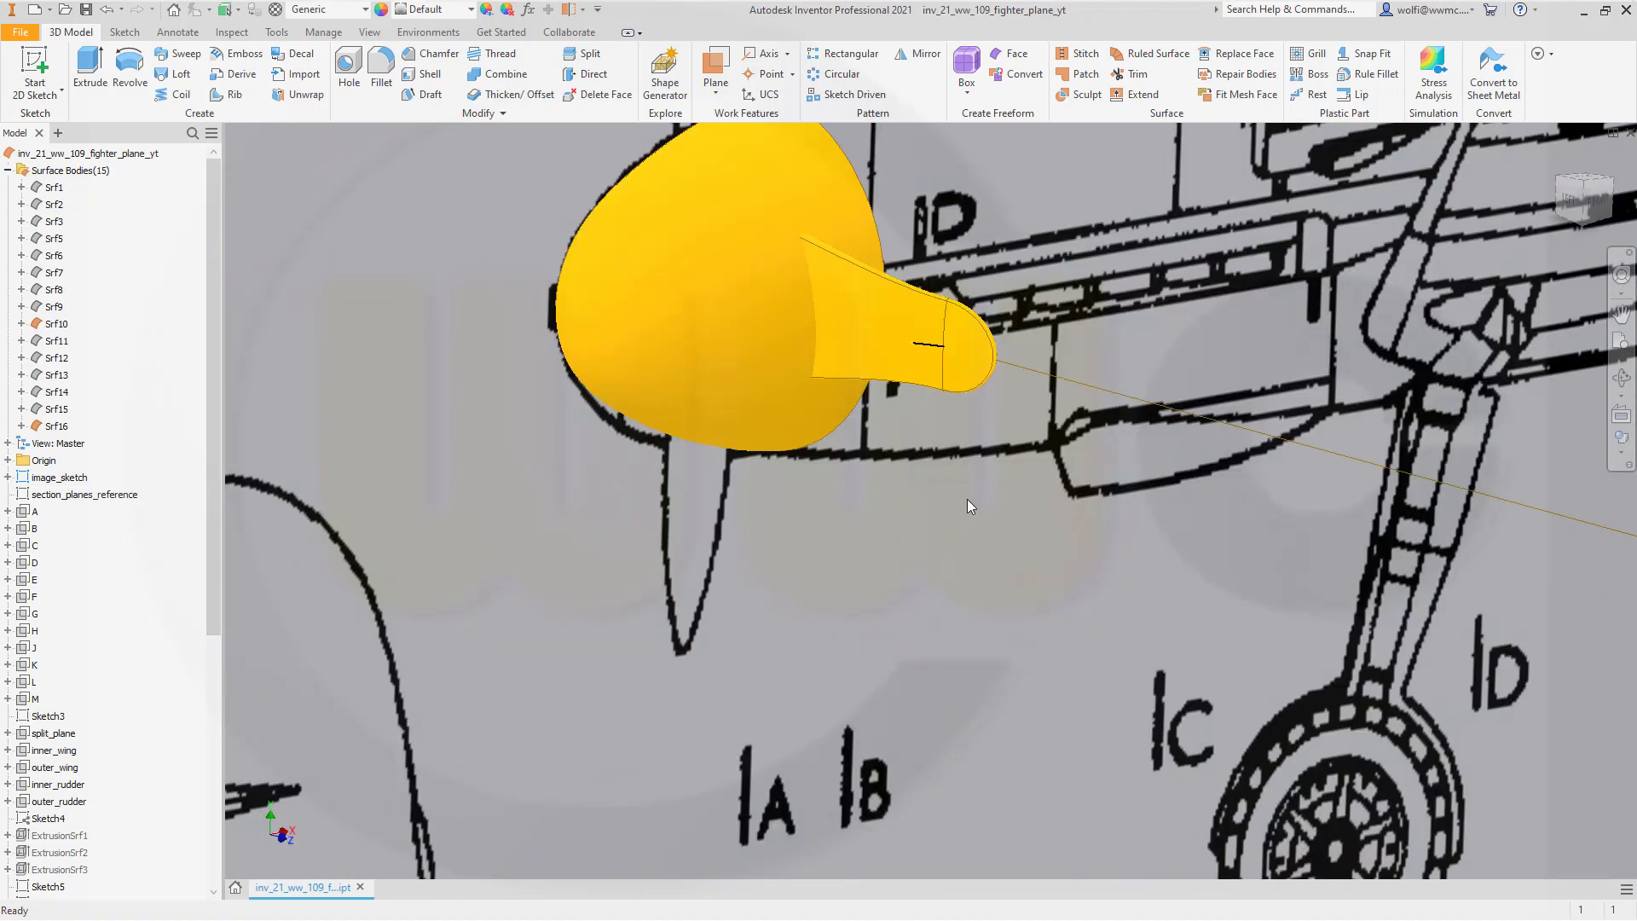
{"action": "scroll", "coordinate": [967, 511], "scroll_direction": "up", "scroll_amount": 2}
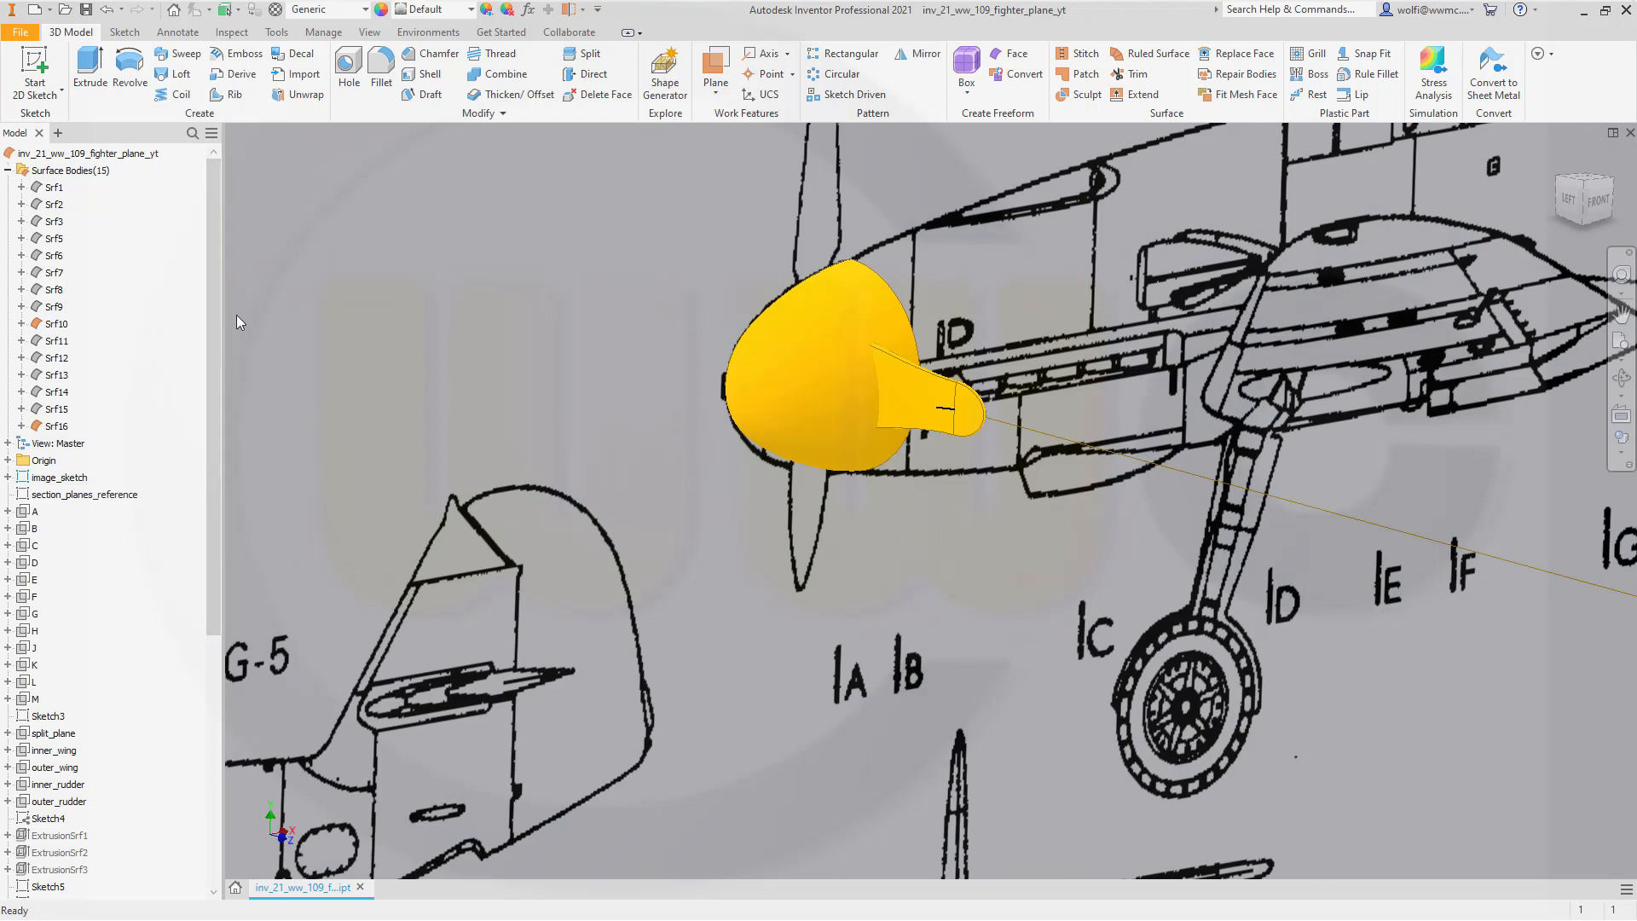
{"action": "scroll", "coordinate": [1125, 384], "scroll_direction": "up", "scroll_amount": 3}
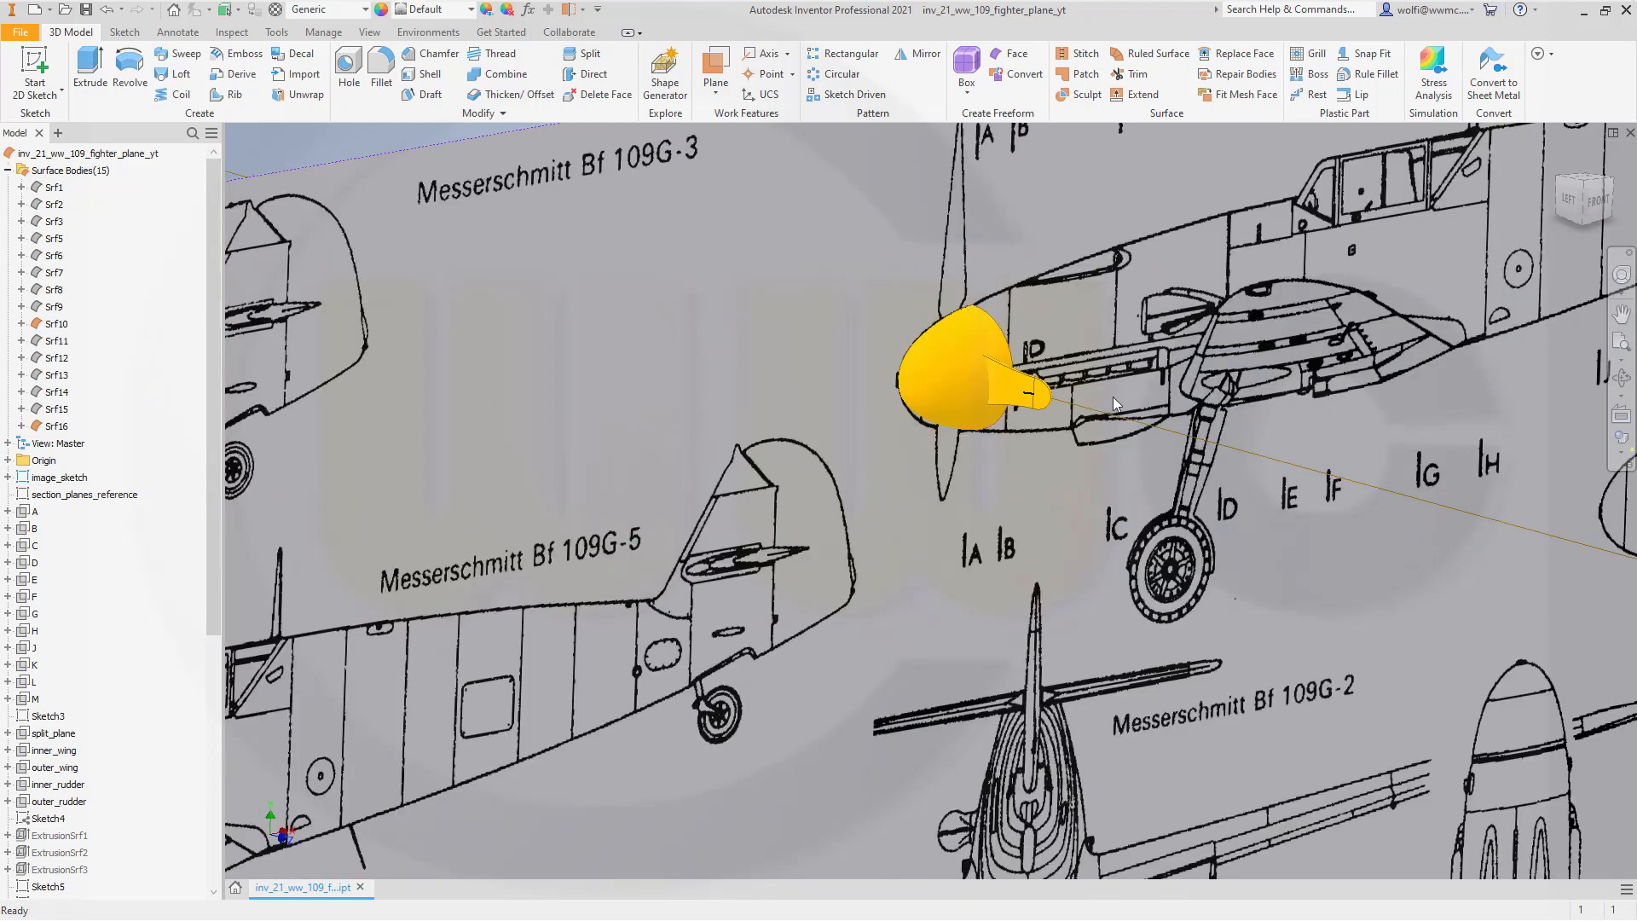
{"action": "scroll", "coordinate": [1108, 402], "scroll_direction": "down", "scroll_amount": 4}
{"action": "scroll", "coordinate": [900, 457], "scroll_direction": "up", "scroll_amount": 3}
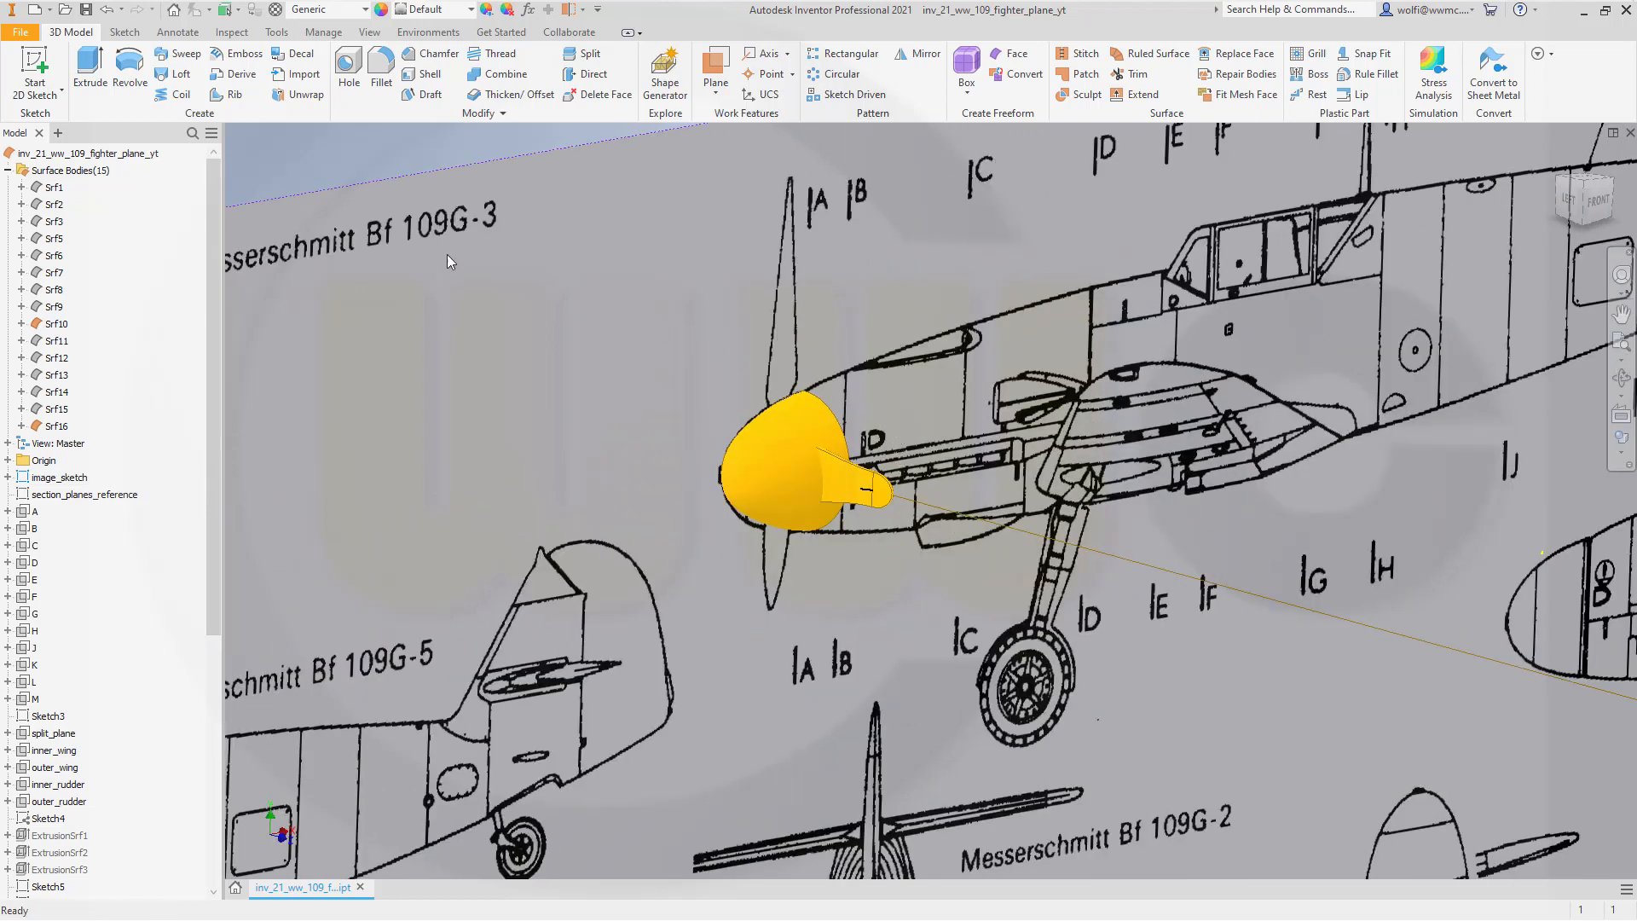
Move the blade surface body Srf16 by 10 mm in X and 750 mm in Z with Move Bodies.
{"action": "left_click", "coordinate": [501, 113]}
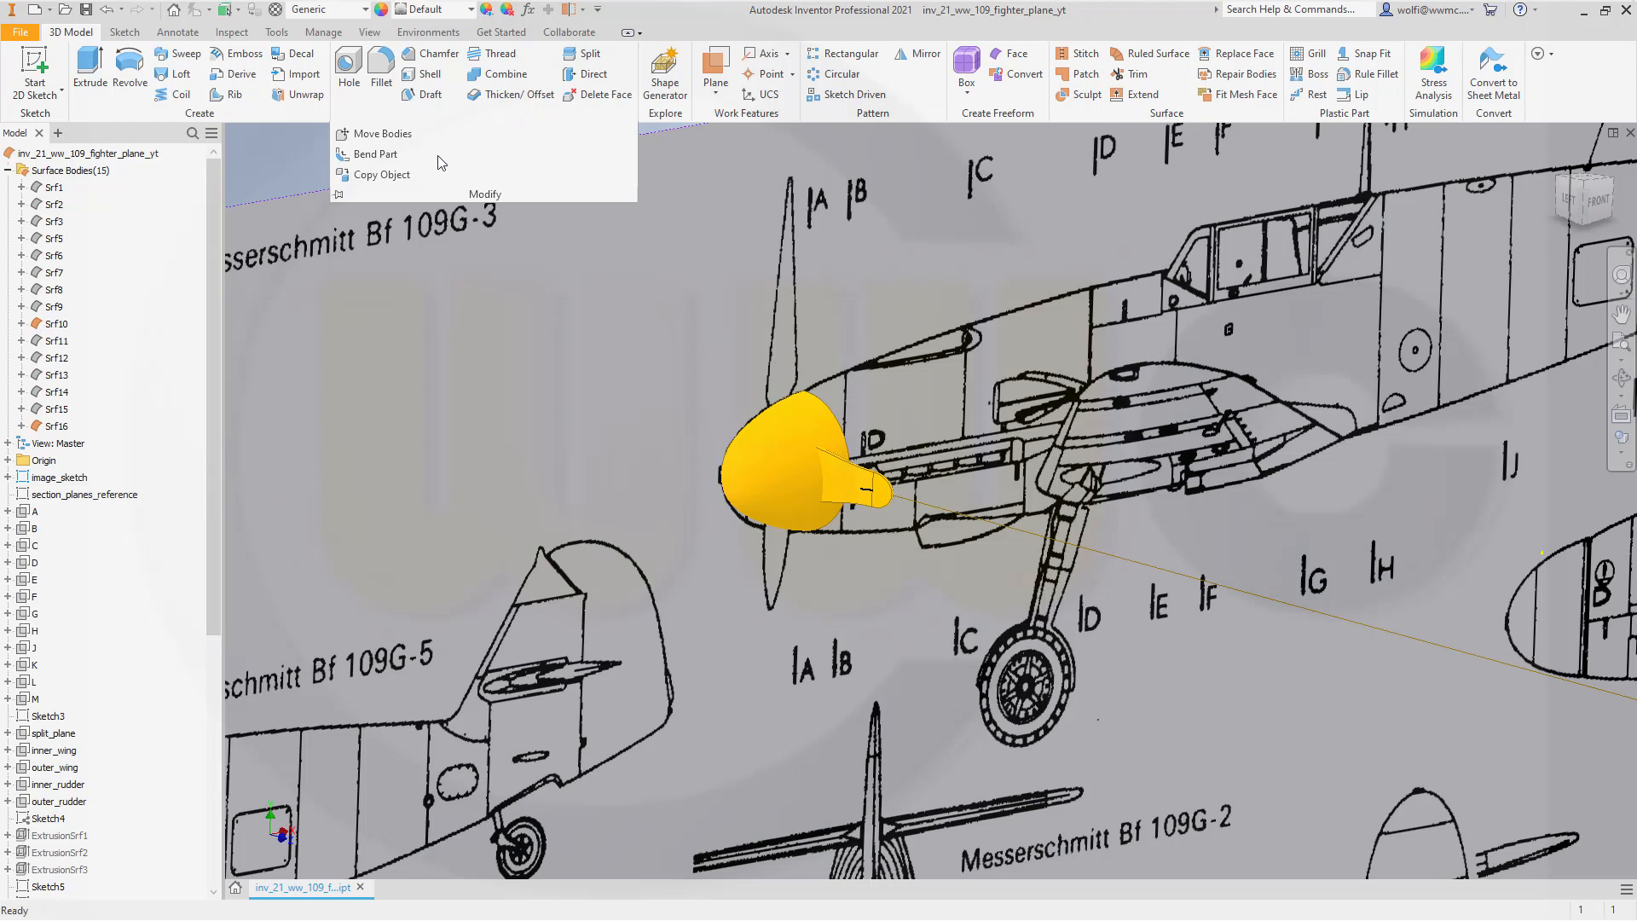
{"action": "left_click", "coordinate": [381, 133]}
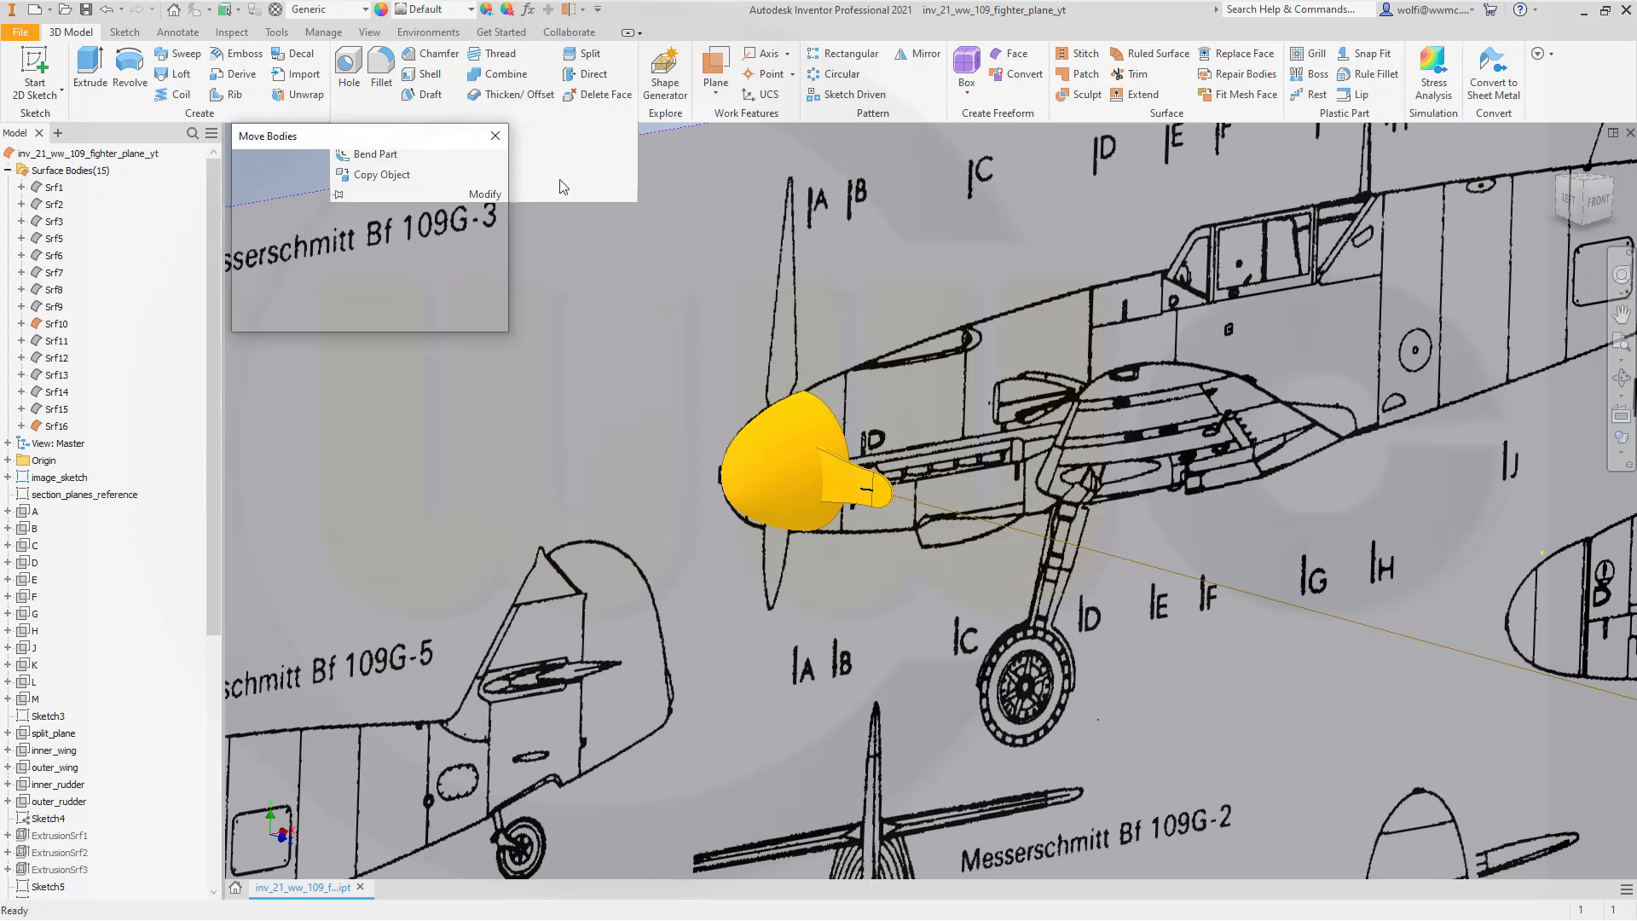
{"action": "left_click", "coordinate": [834, 481]}
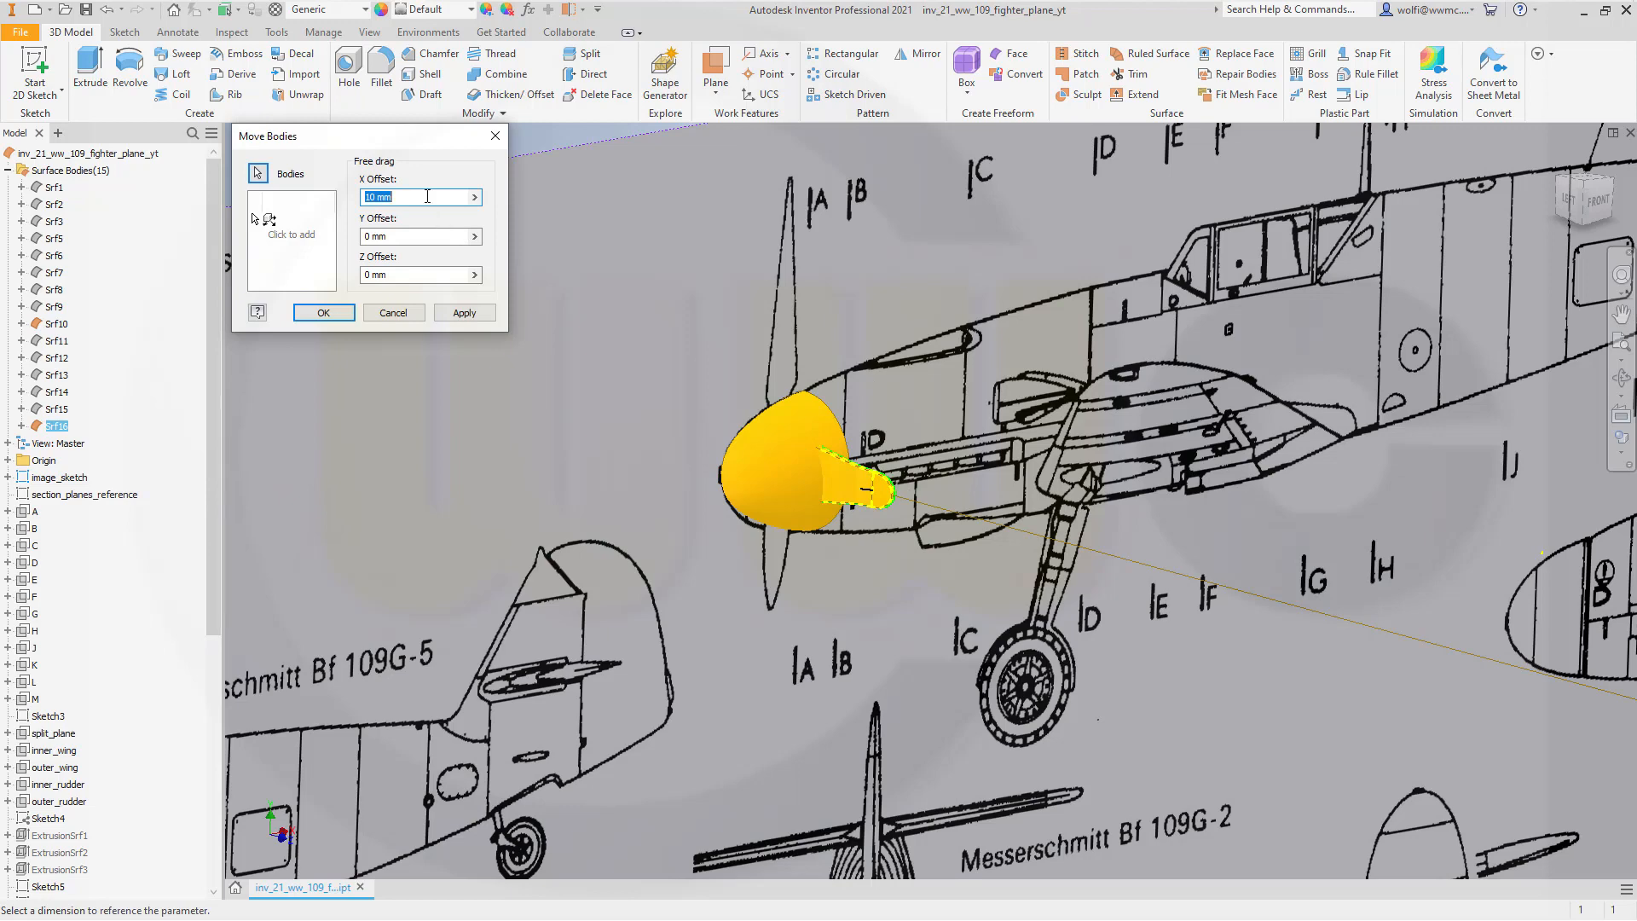
{"action": "mouse_move", "coordinate": [497, 393]}
{"action": "middle_mouse_down", "text": "shift"}
{"action": "mouse_move", "coordinate": [419, 403]}
{"action": "mouse_move", "coordinate": [370, 341]}
{"action": "middle_mouse_up", "text": "shift"}
{"action": "left_click", "coordinate": [401, 281]}
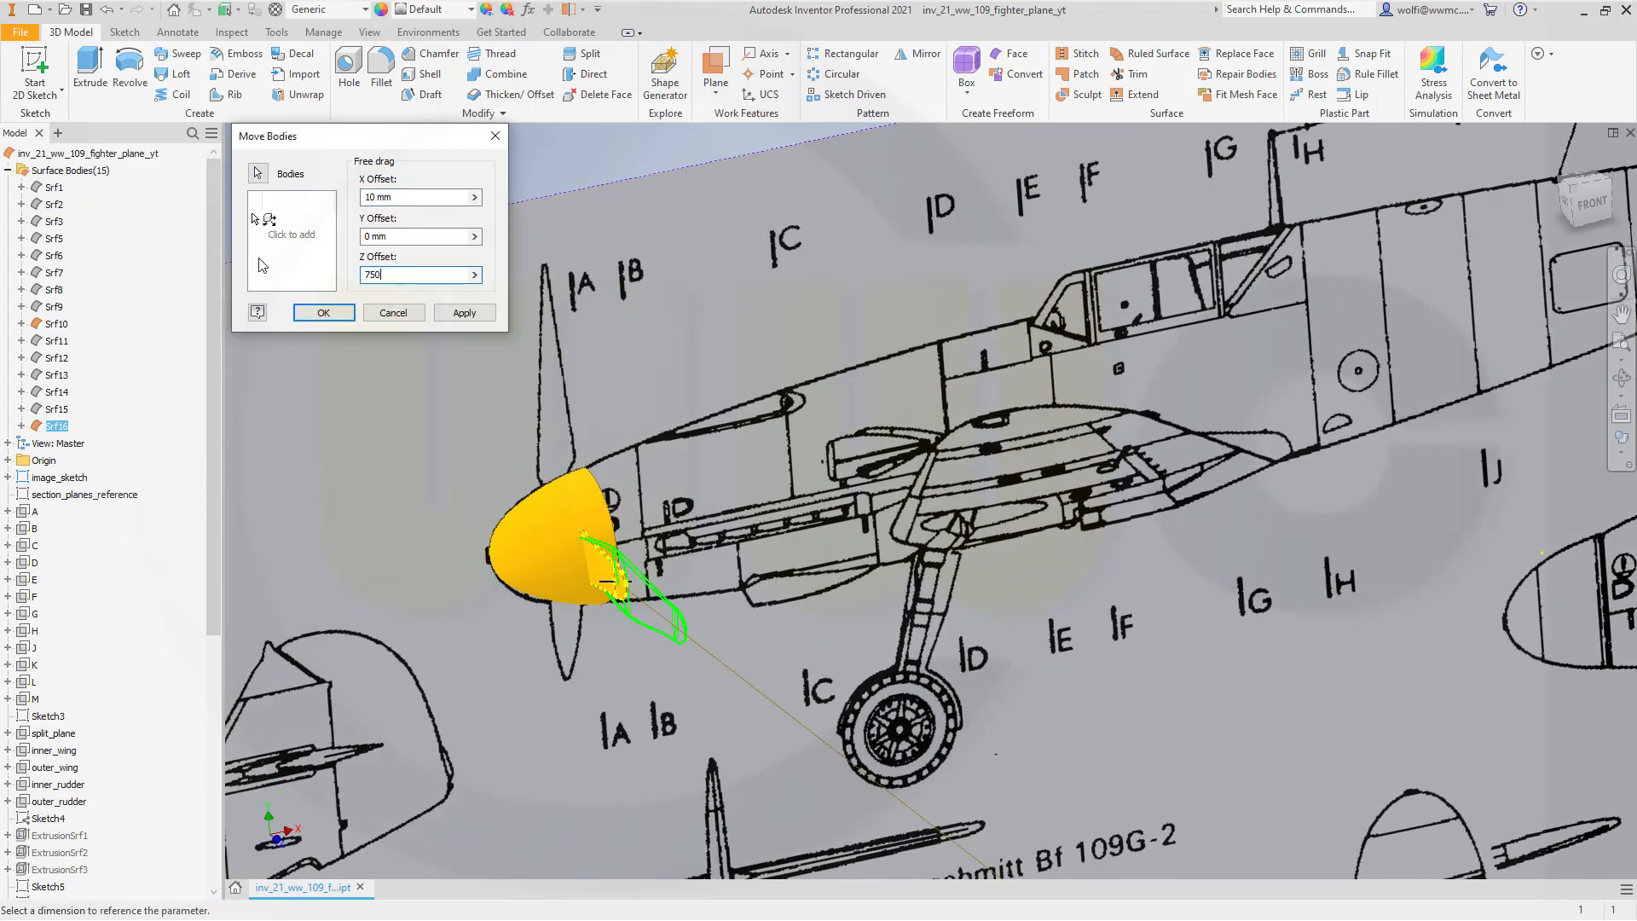
{"action": "key", "text": "Return"}
Trim away the blade's root end inside the spinner, using the spinner surface as the cutting tool.
{"action": "mouse_move", "coordinate": [402, 401]}
{"action": "middle_mouse_down", "text": "shift"}
{"action": "mouse_move", "coordinate": [632, 520]}
{"action": "mouse_move", "coordinate": [387, 514]}
{"action": "mouse_move", "coordinate": [720, 474]}
{"action": "middle_mouse_up", "text": "shift"}
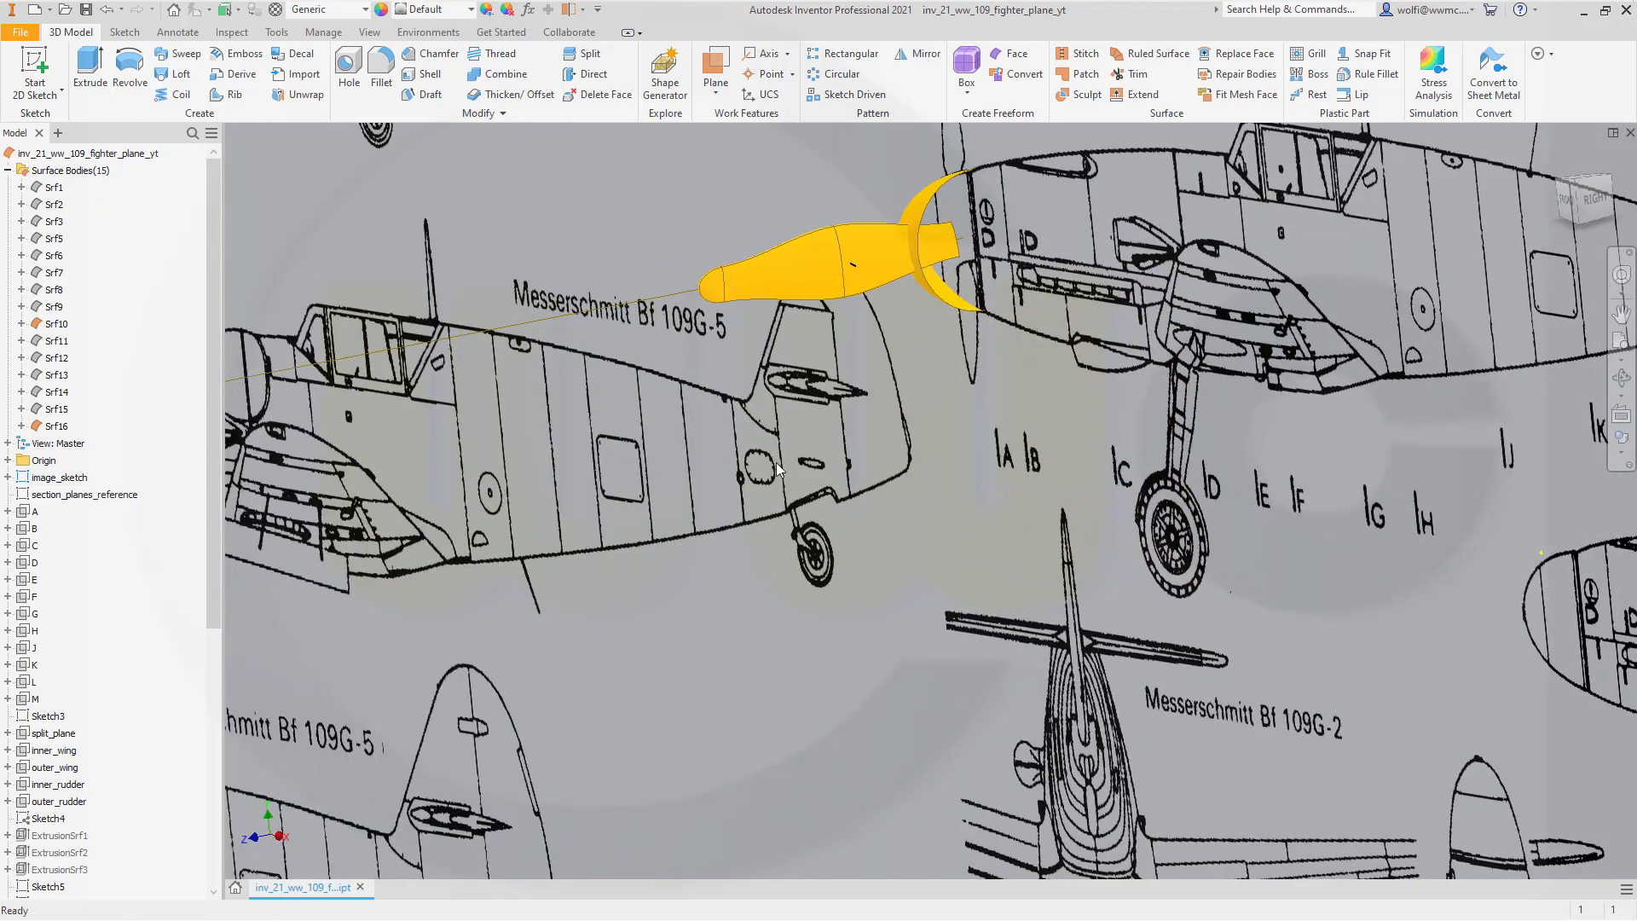
{"action": "middle_click_drag", "start_coordinate": [976, 209], "coordinate": [777, 466]}
{"action": "scroll", "coordinate": [749, 490], "scroll_direction": "up", "scroll_amount": 3}
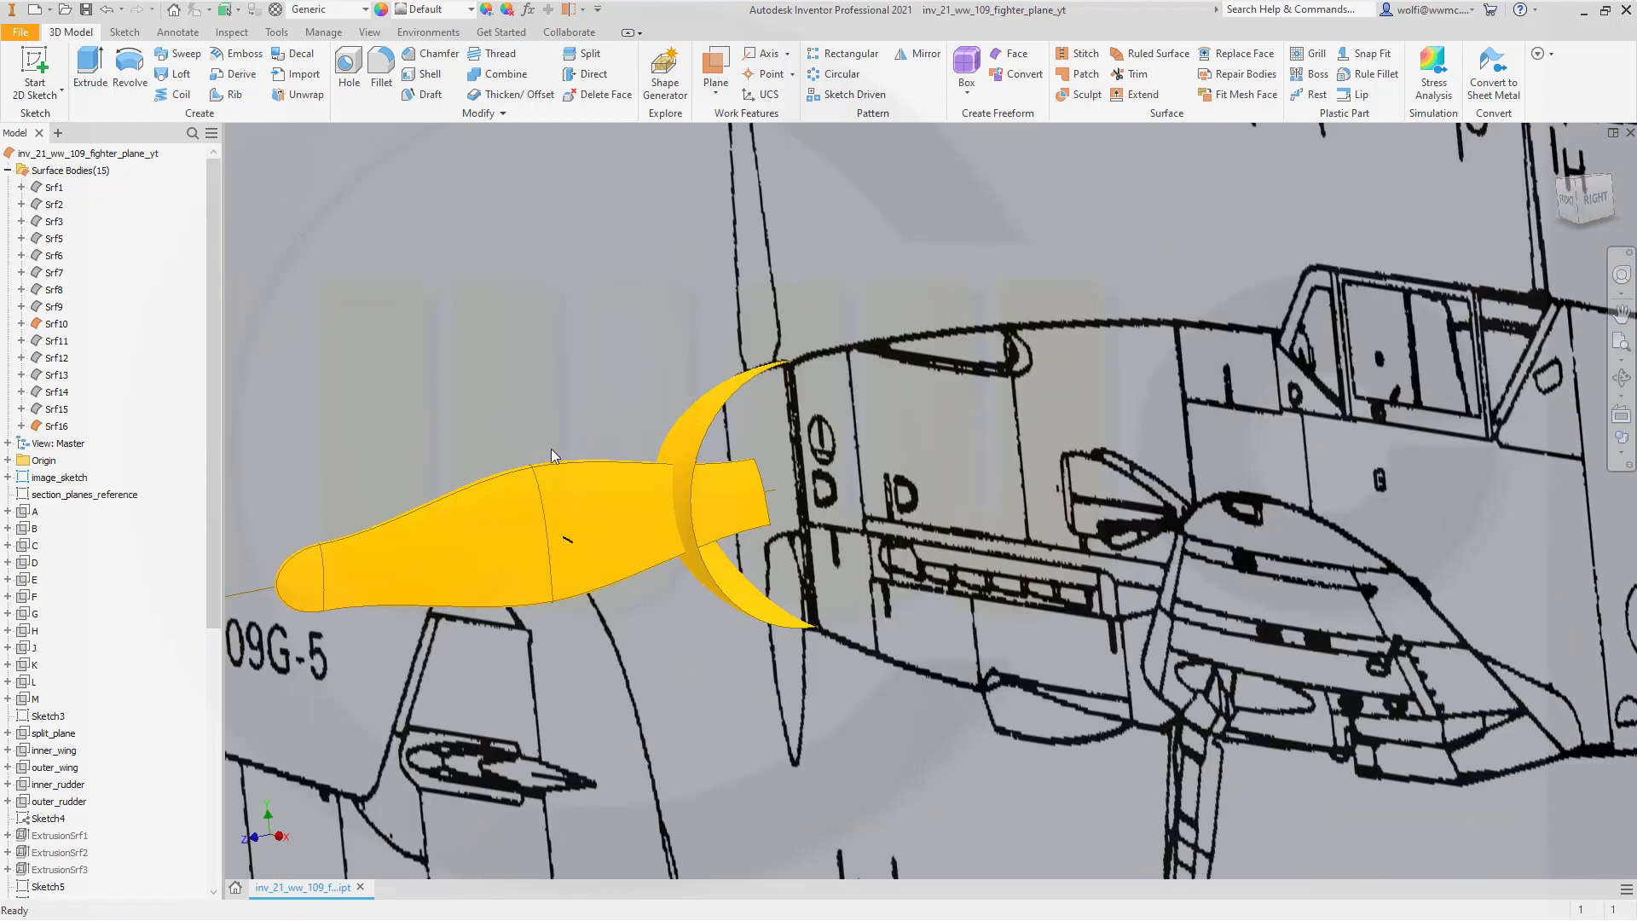
{"action": "scroll", "coordinate": [611, 714], "scroll_direction": "down", "scroll_amount": 3}
{"action": "scroll", "coordinate": [616, 716], "scroll_direction": "up", "scroll_amount": 3}
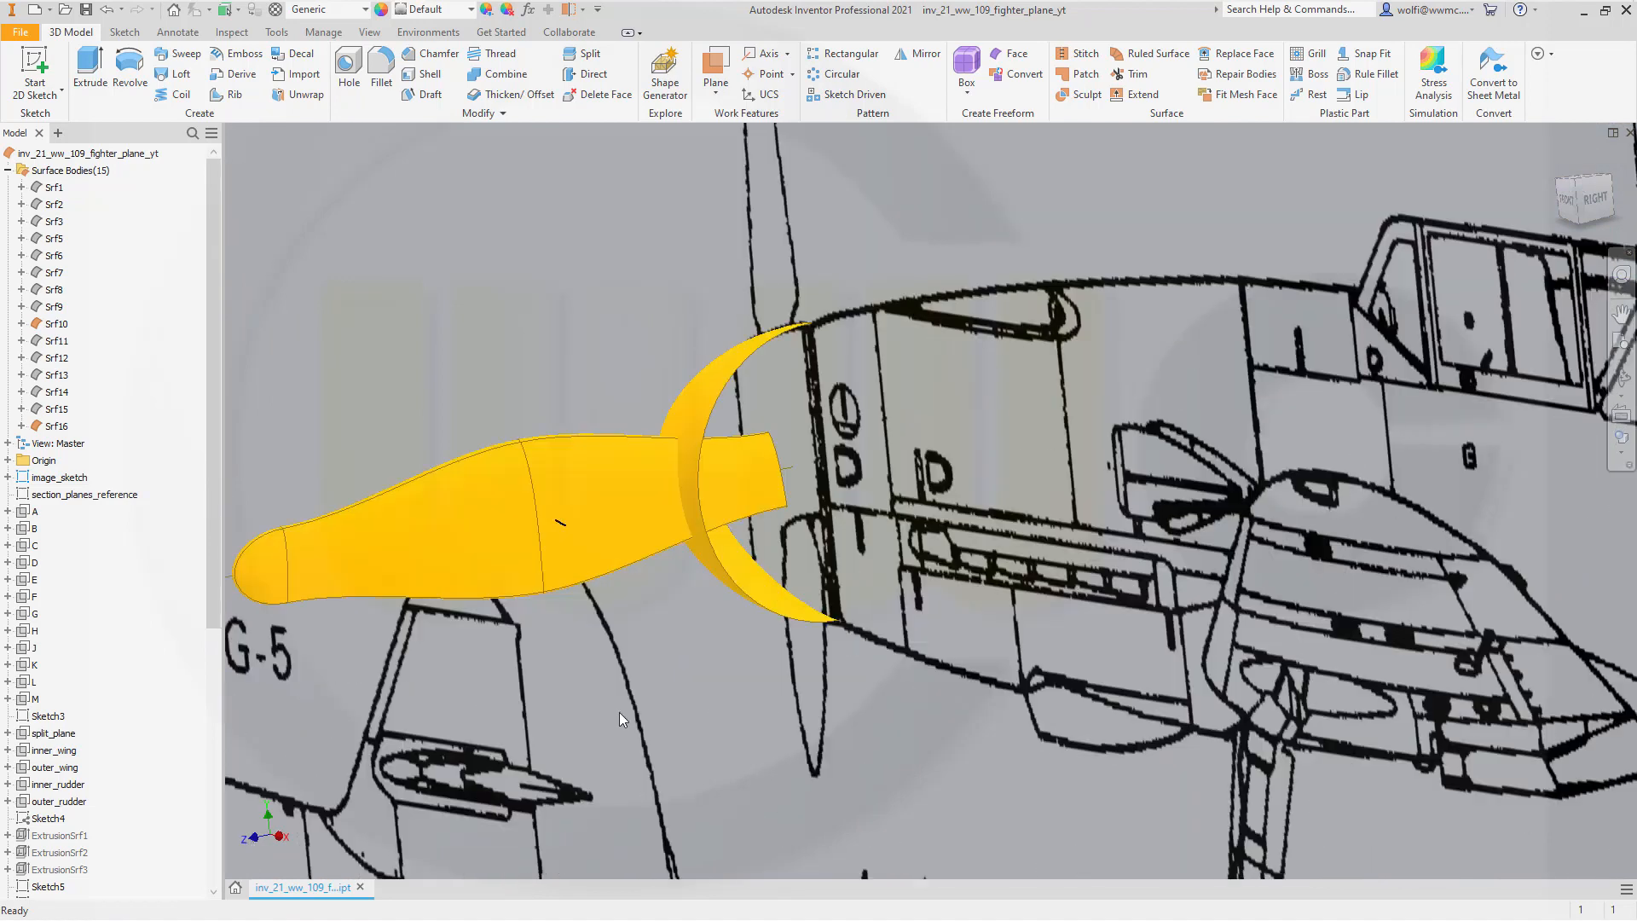
{"action": "middle_click_drag", "start_coordinate": [641, 677], "coordinate": [658, 630]}
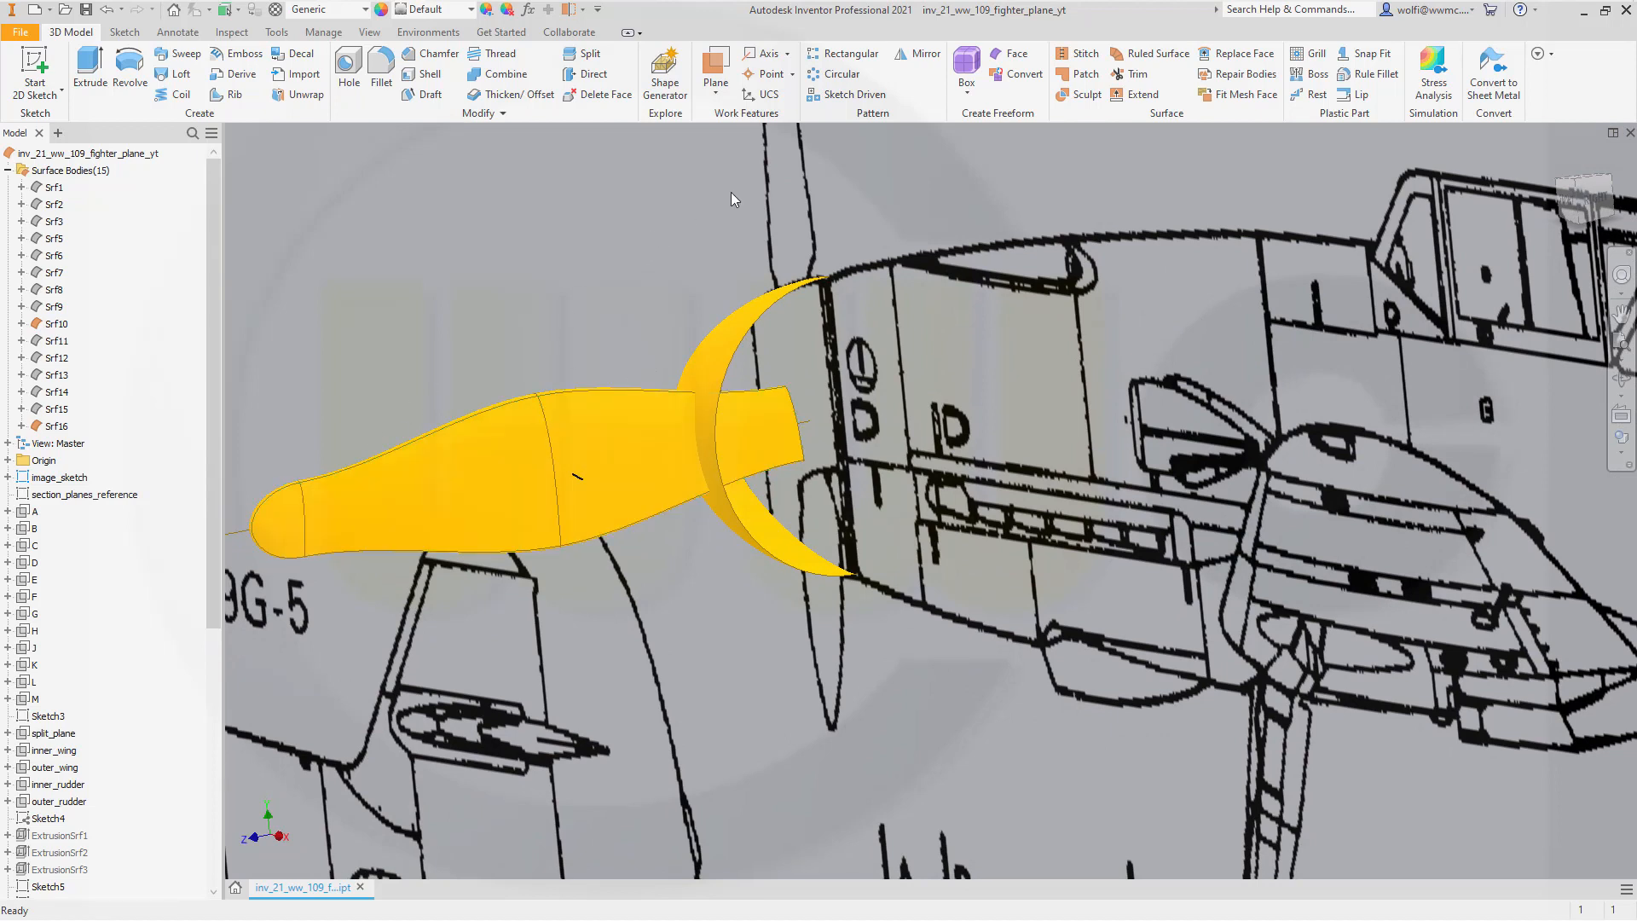
{"action": "left_click", "coordinate": [1131, 74]}
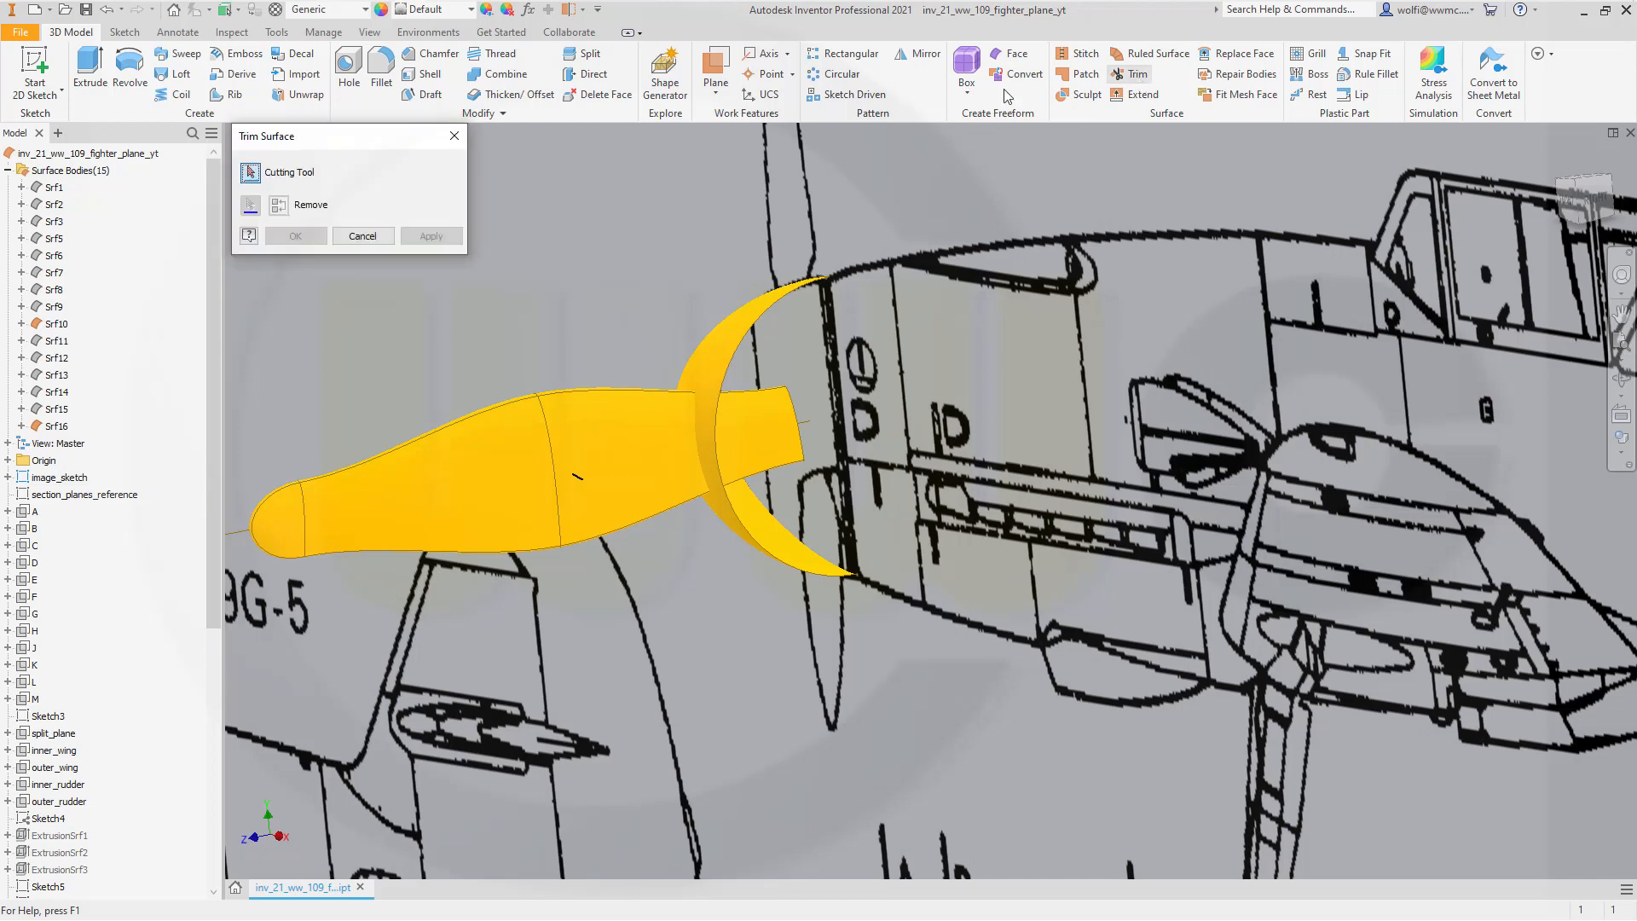
{"action": "left_click", "coordinate": [716, 343]}
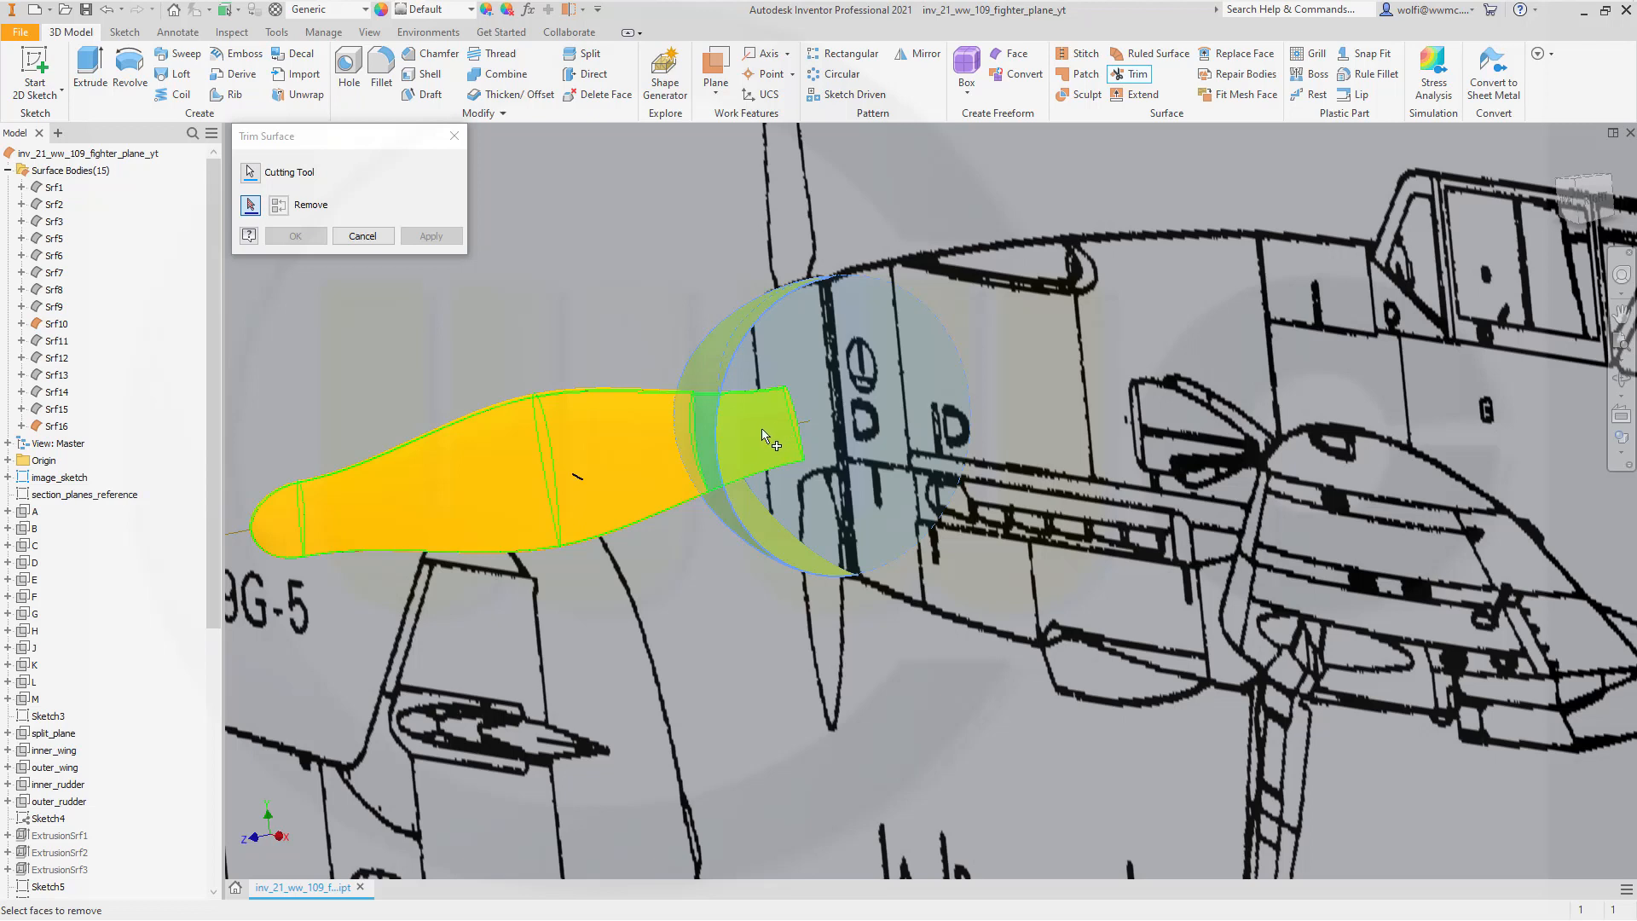
{"action": "left_click", "coordinate": [250, 173]}
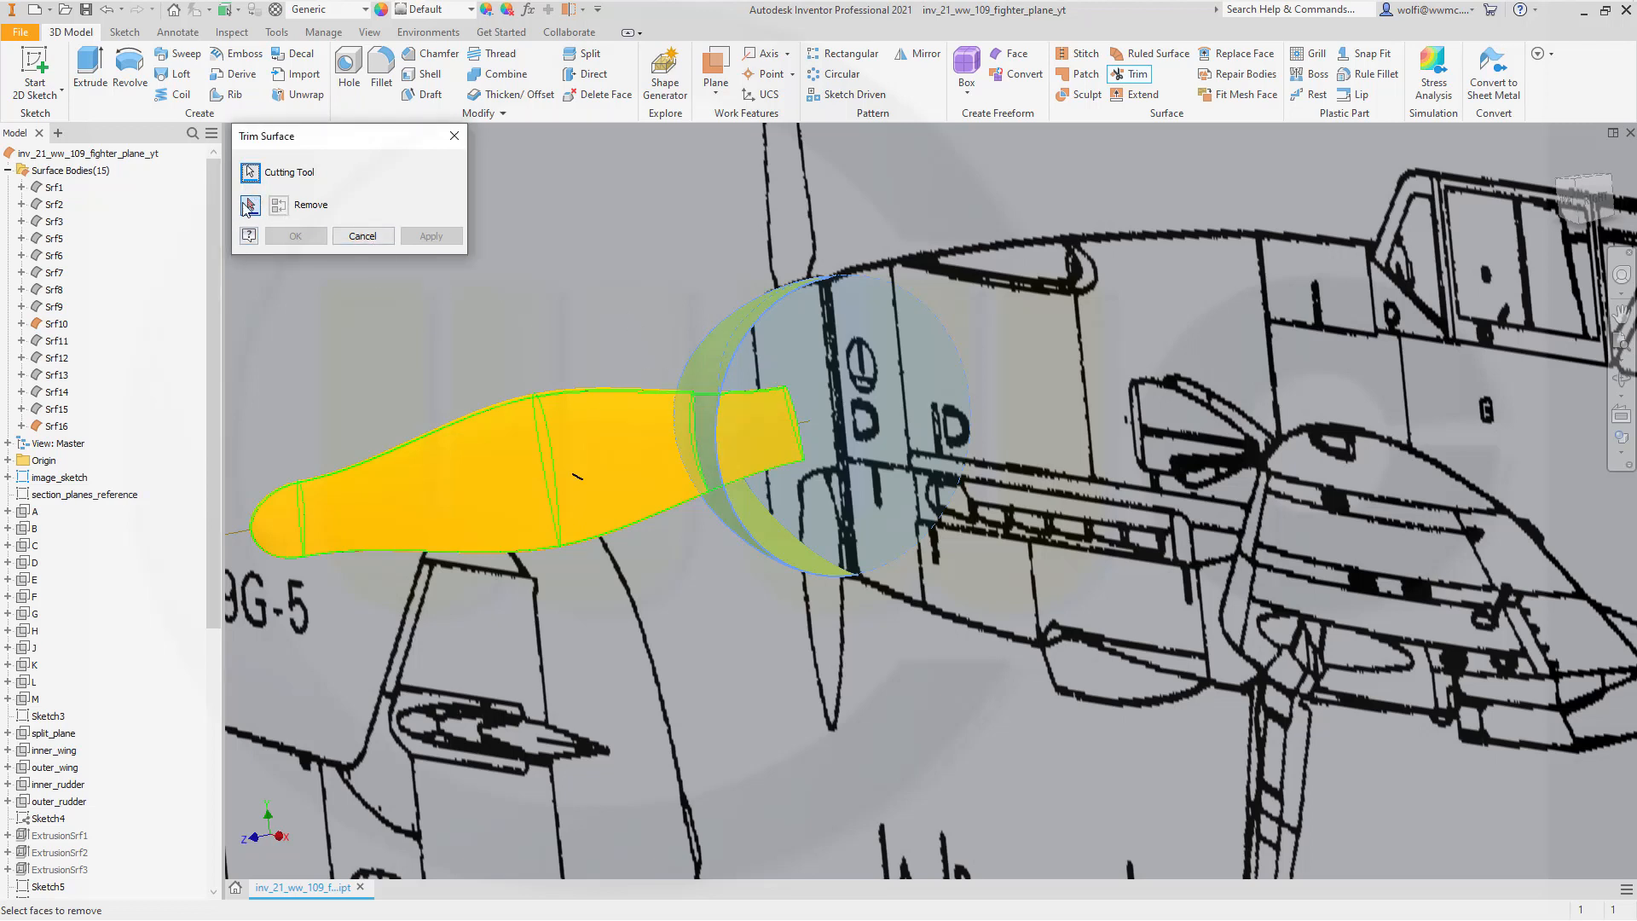
{"action": "left_click", "coordinate": [251, 207]}
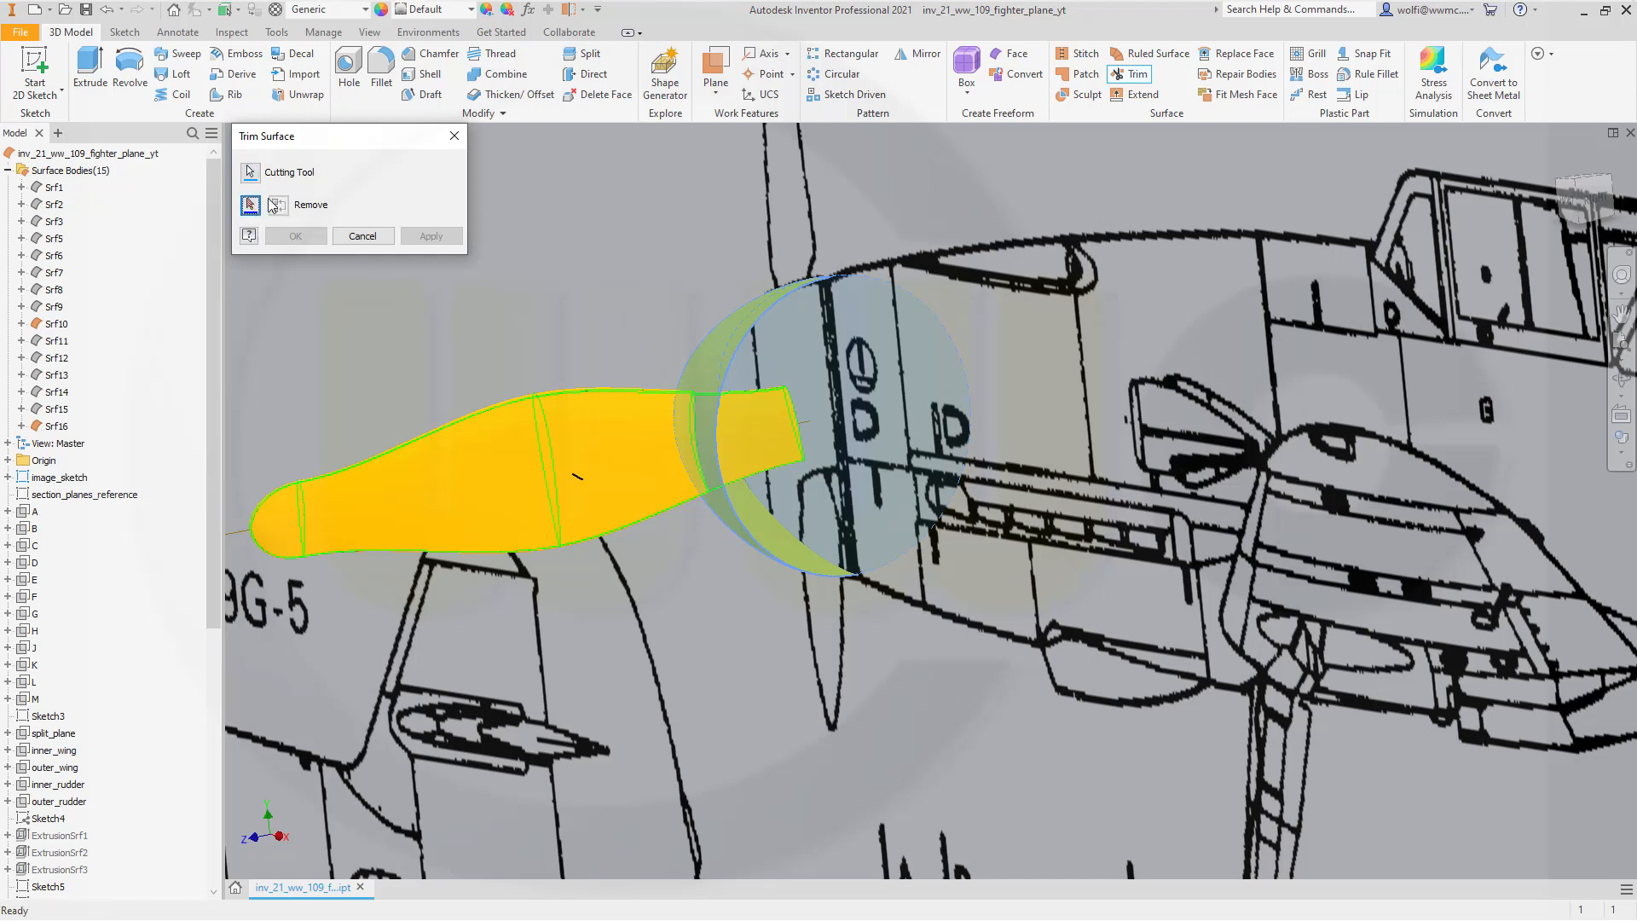
{"action": "left_click", "coordinate": [772, 440]}
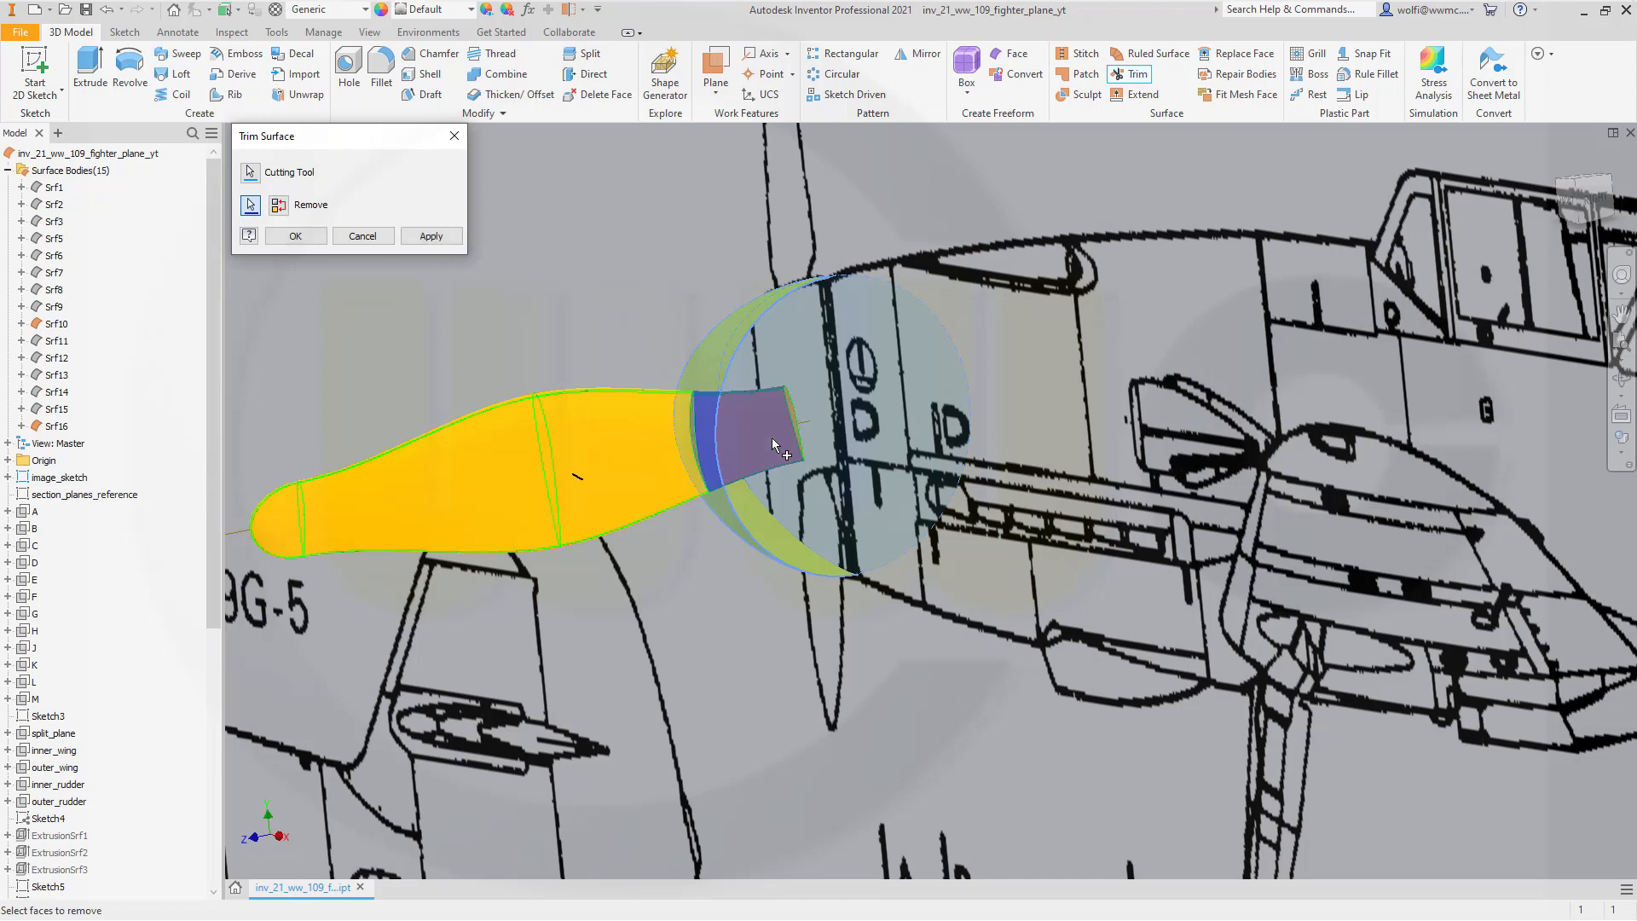
{"action": "left_click", "coordinate": [426, 239]}
Trim the spinner with the blade surface as cutting tool, removing the narrow spinner area enclosed by the blade root.
{"action": "left_click", "coordinate": [589, 451]}
{"action": "middle_click_drag", "start_coordinate": [696, 492], "coordinate": [953, 479], "text": "shift"}
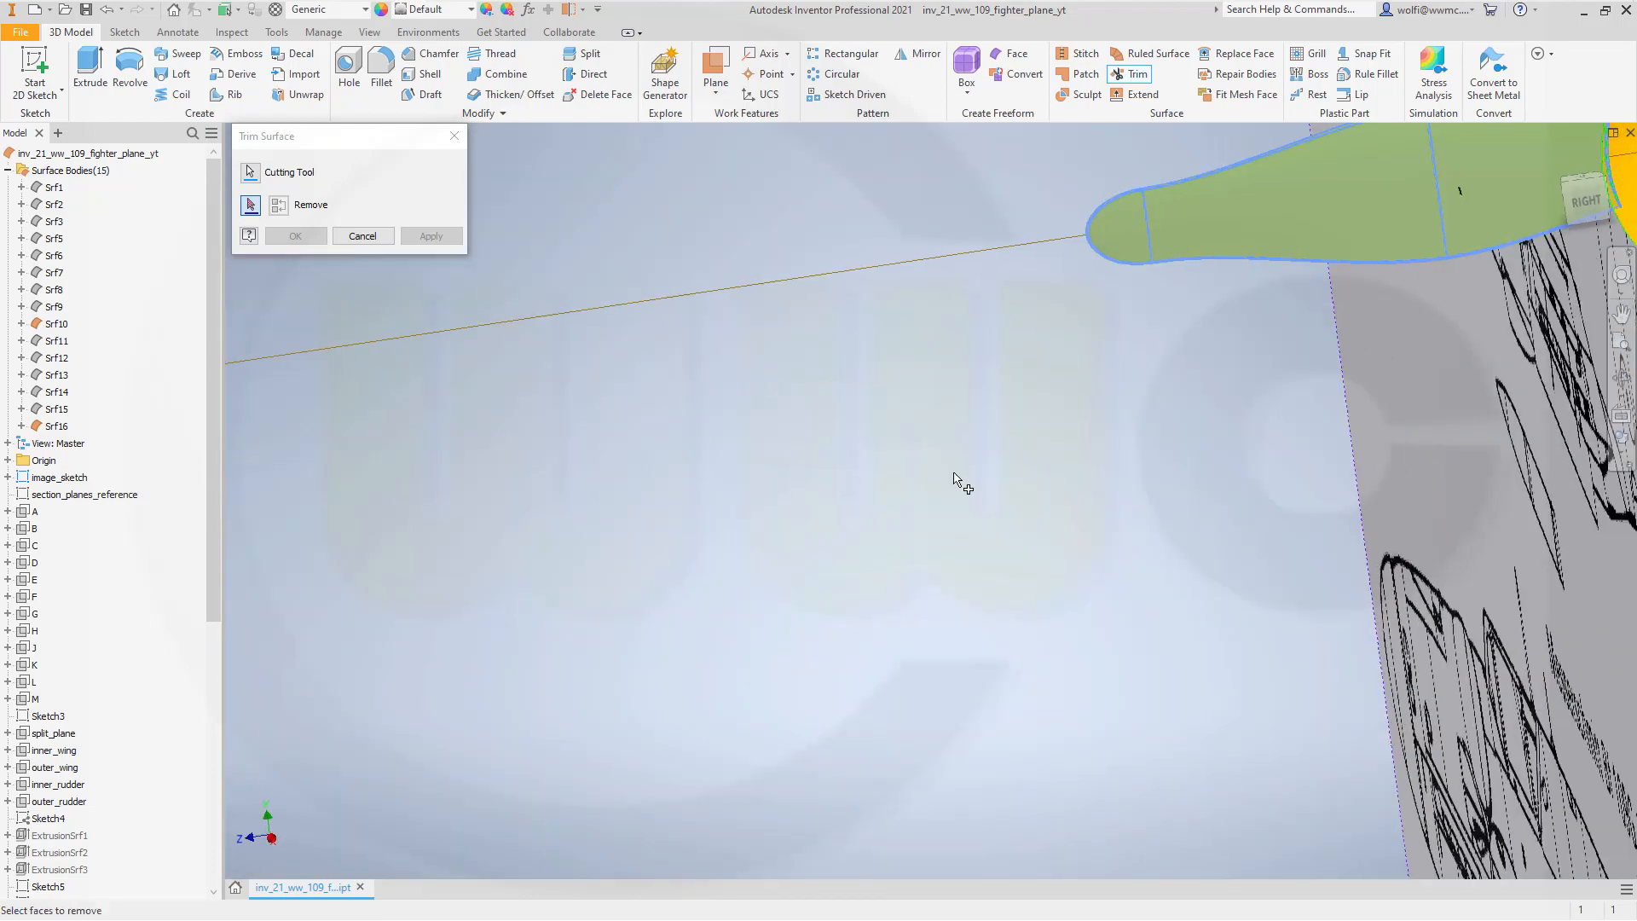
{"action": "middle_click_drag", "start_coordinate": [1405, 402], "coordinate": [724, 647]}
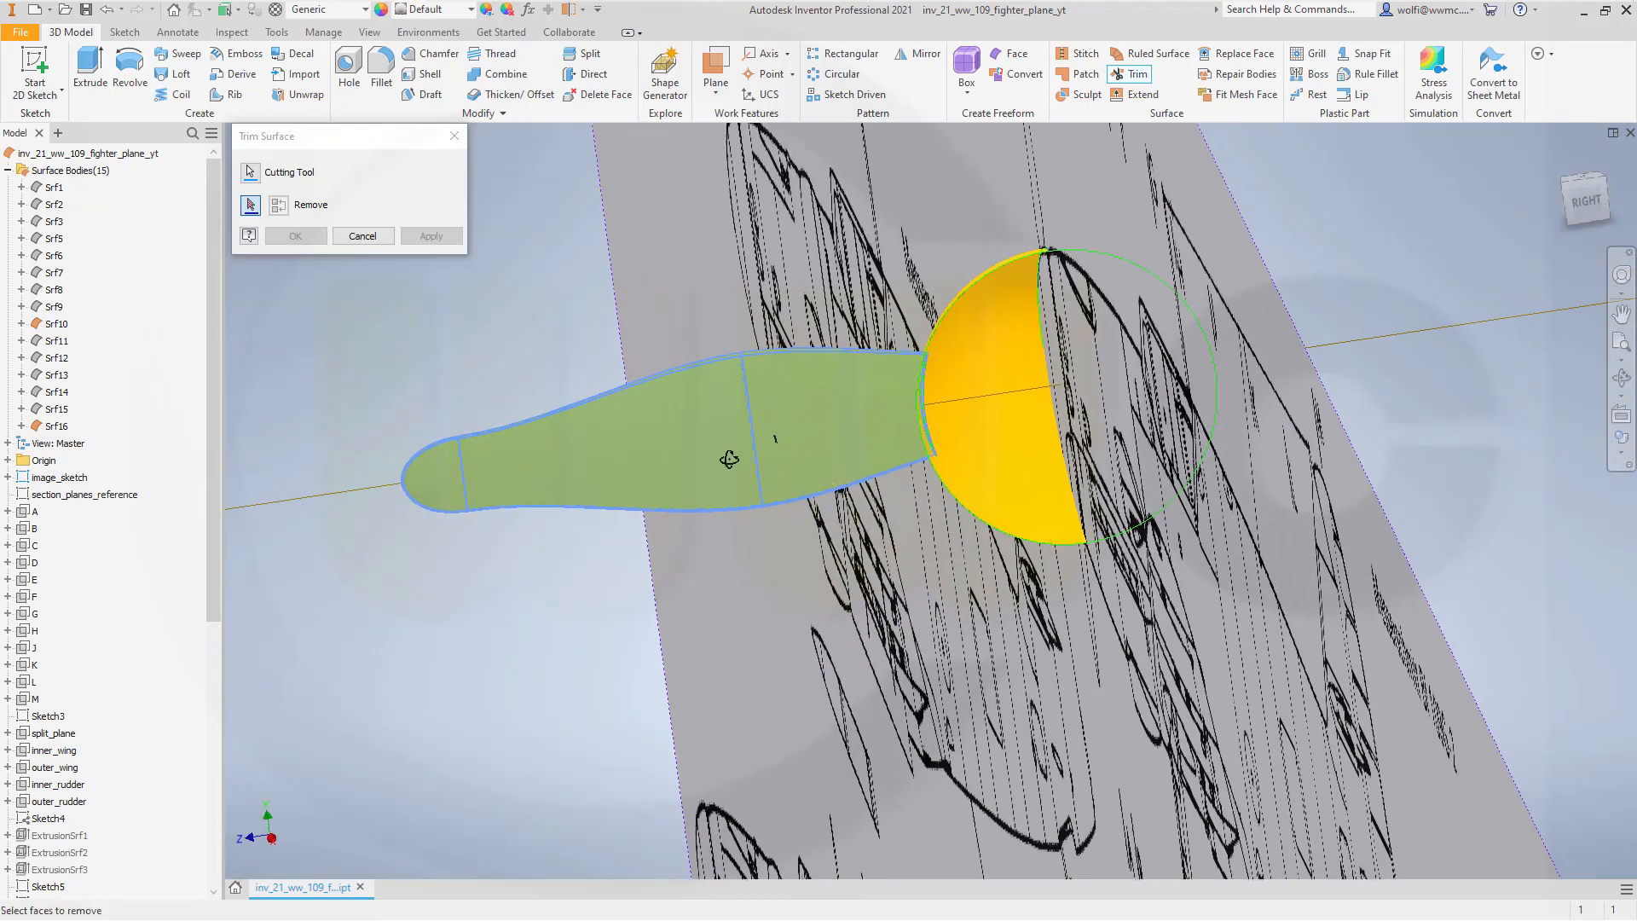
{"action": "middle_click_drag", "start_coordinate": [729, 458], "coordinate": [713, 468], "text": "shift"}
{"action": "middle_click_drag", "start_coordinate": [1098, 390], "coordinate": [723, 759]}
{"action": "scroll", "coordinate": [880, 568], "scroll_direction": "down", "scroll_amount": 5}
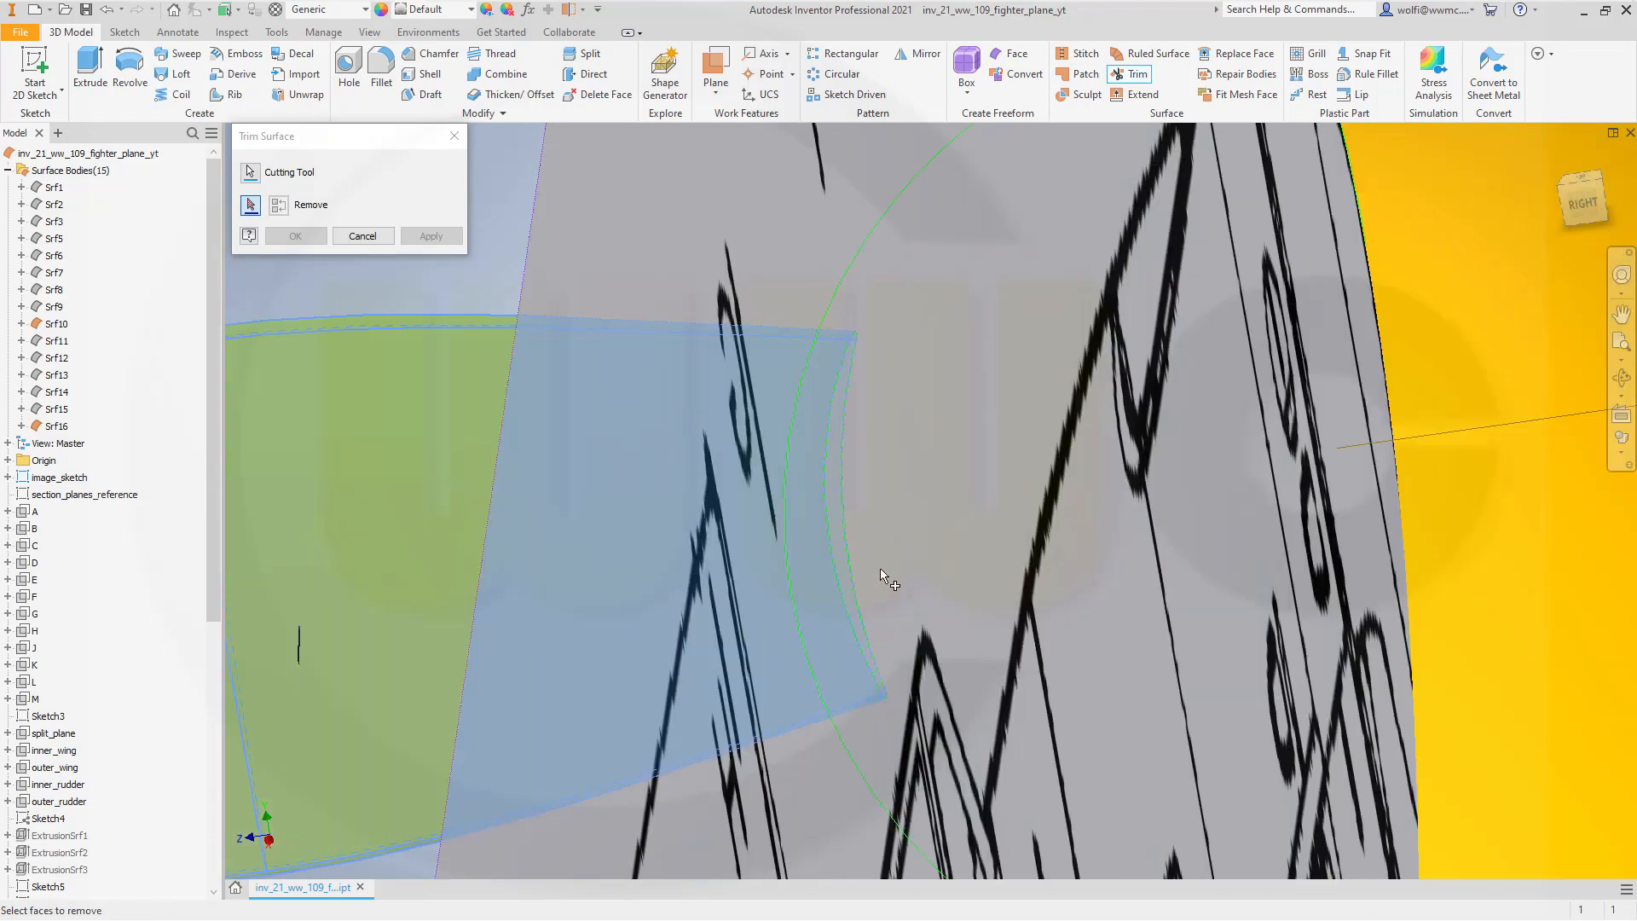
{"action": "scroll", "coordinate": [840, 537], "scroll_direction": "down", "scroll_amount": 3}
{"action": "left_click", "coordinate": [802, 516]}
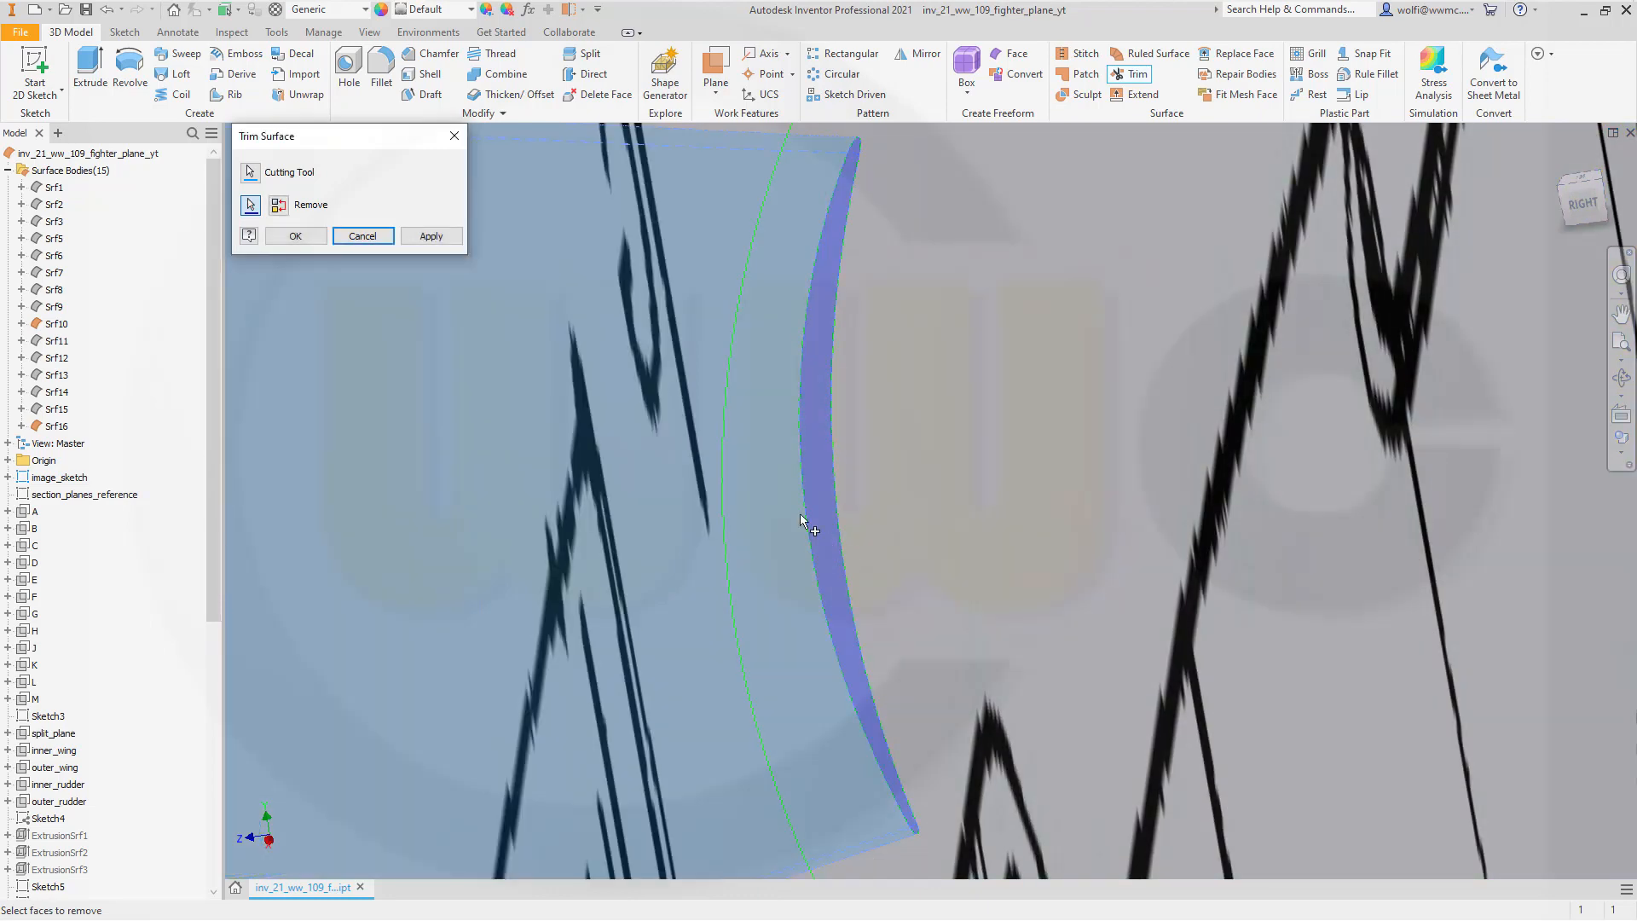
{"action": "left_click", "coordinate": [295, 236]}
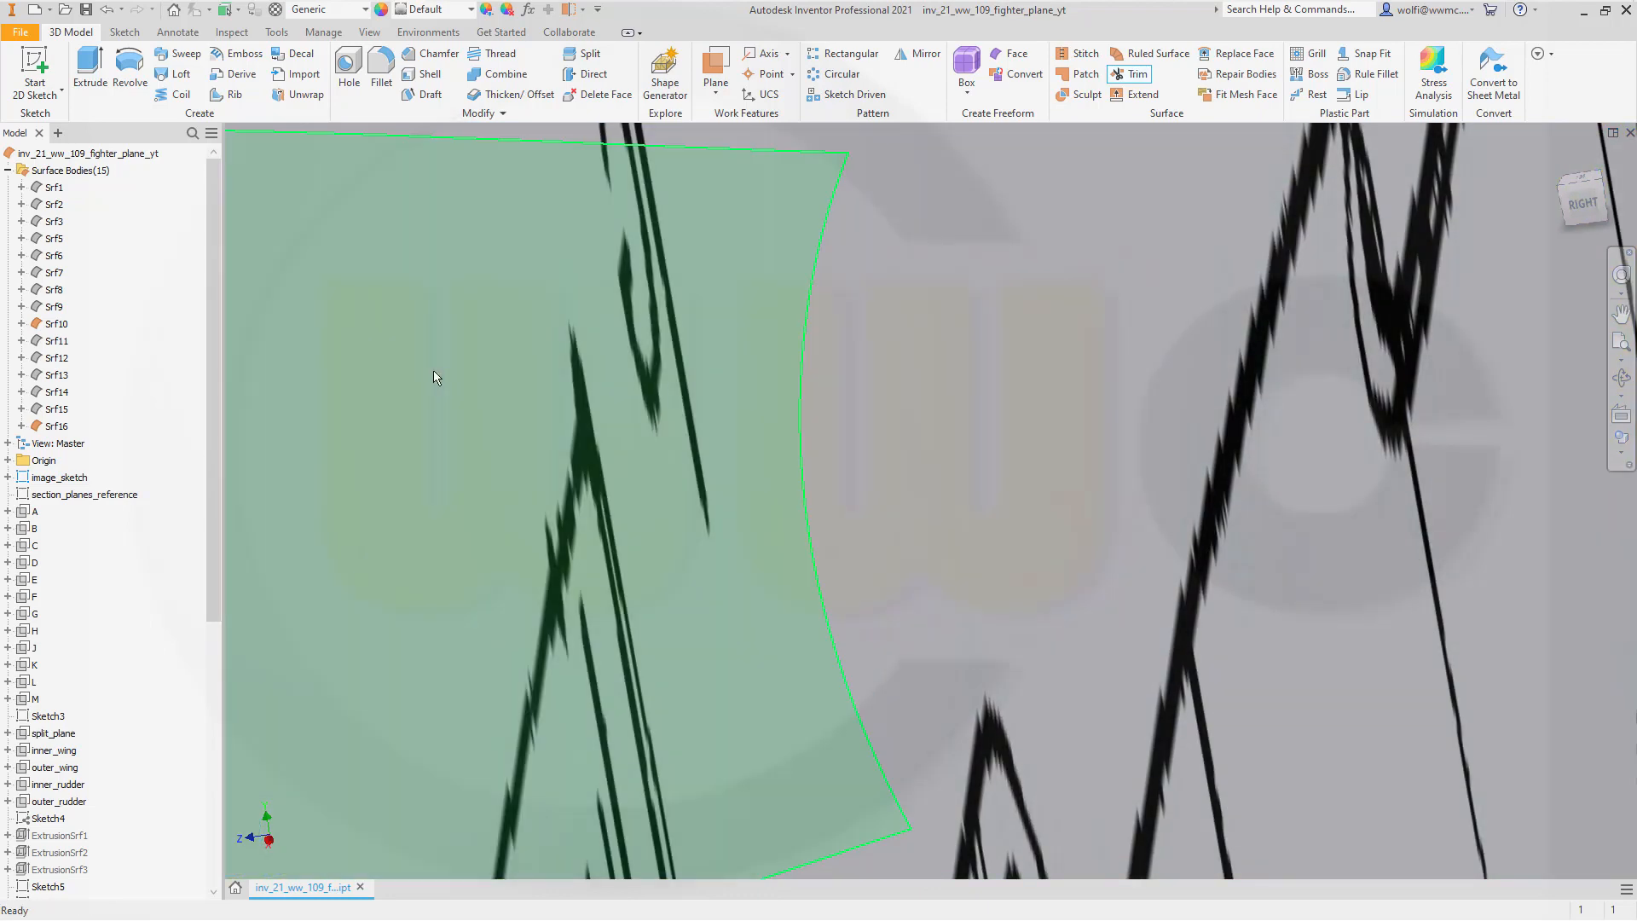
Hide the blueprint sketch image_sketch so that only the spinner, blade and work axis are shown.
{"action": "scroll", "coordinate": [452, 380], "scroll_direction": "up", "scroll_amount": 10}
{"action": "mouse_move", "coordinate": [560, 506]}
{"action": "middle_mouse_down", "text": "shift"}
{"action": "mouse_move", "coordinate": [651, 566]}
{"action": "mouse_move", "coordinate": [591, 570]}
{"action": "middle_mouse_up", "text": "shift"}
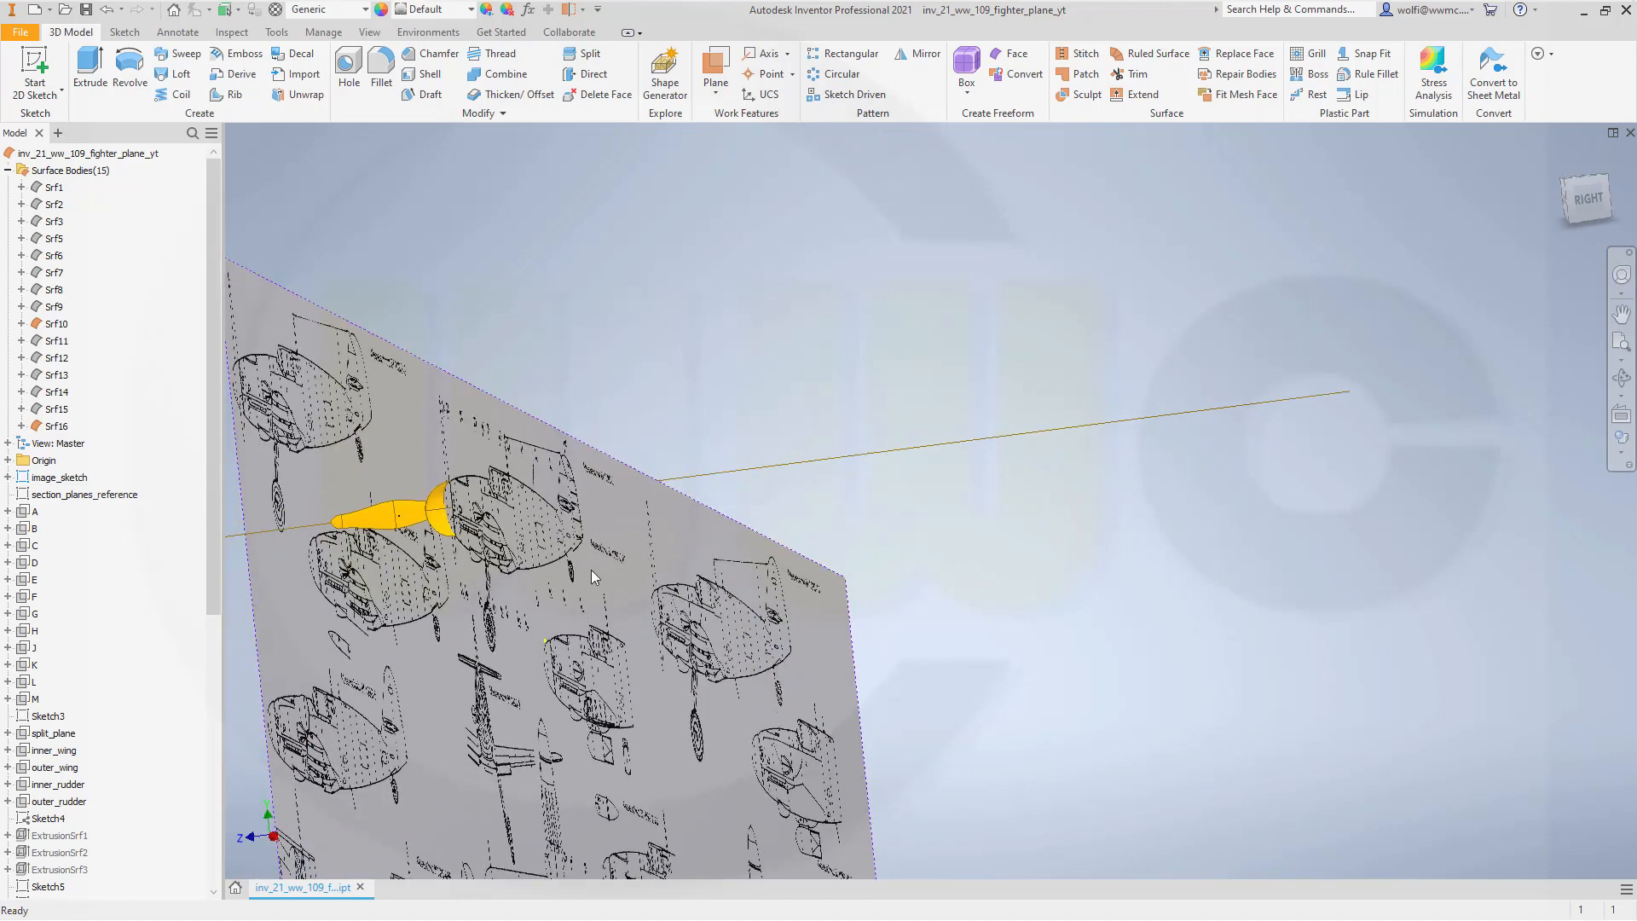
{"action": "right_click", "coordinate": [75, 478]}
{"action": "left_click", "coordinate": [112, 706]}
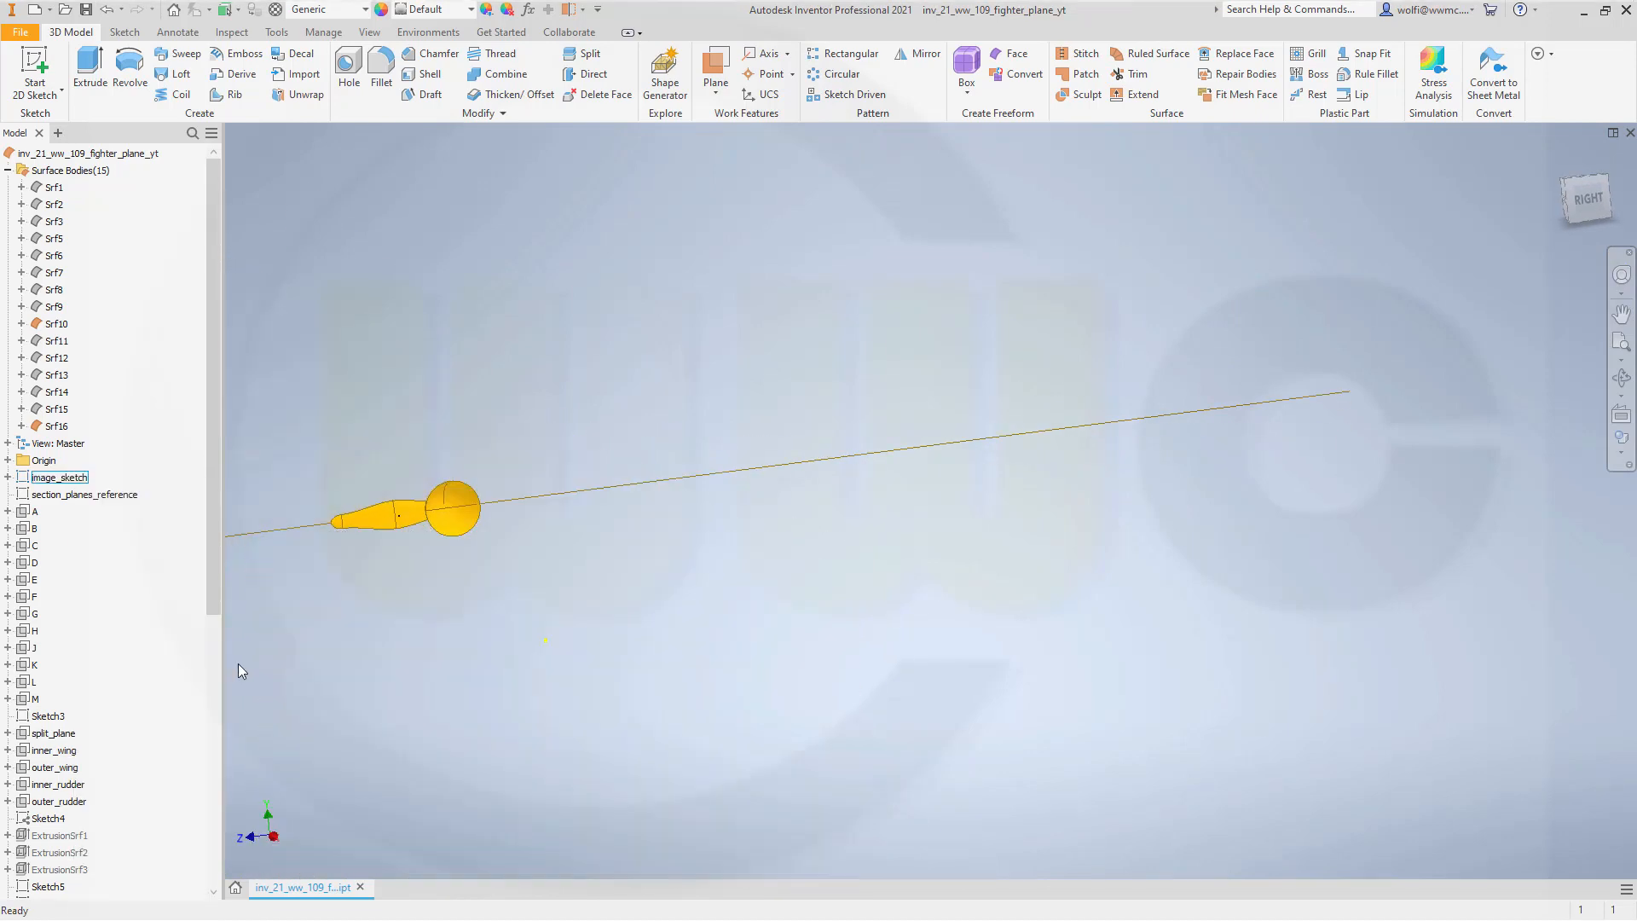
{"action": "middle_click_drag", "start_coordinate": [426, 612], "coordinate": [683, 566], "text": "shift"}
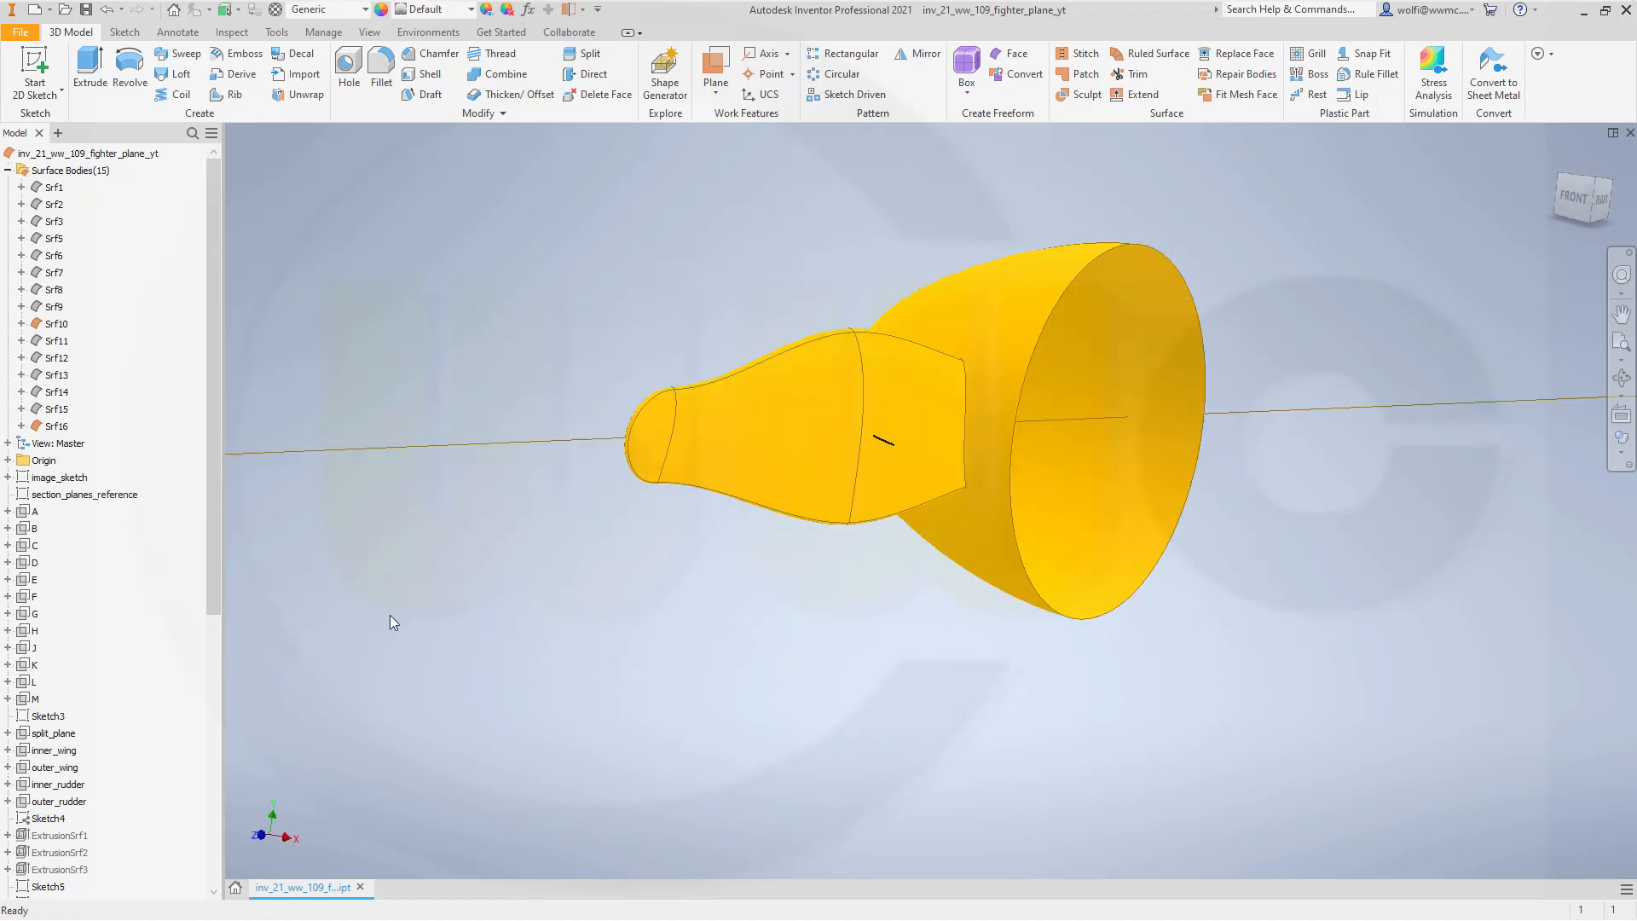
Edit Move Body3 and try larger X offsets for the blade, up to 40 mm.
{"action": "left_click_drag", "start_coordinate": [217, 598], "coordinate": [171, 902]}
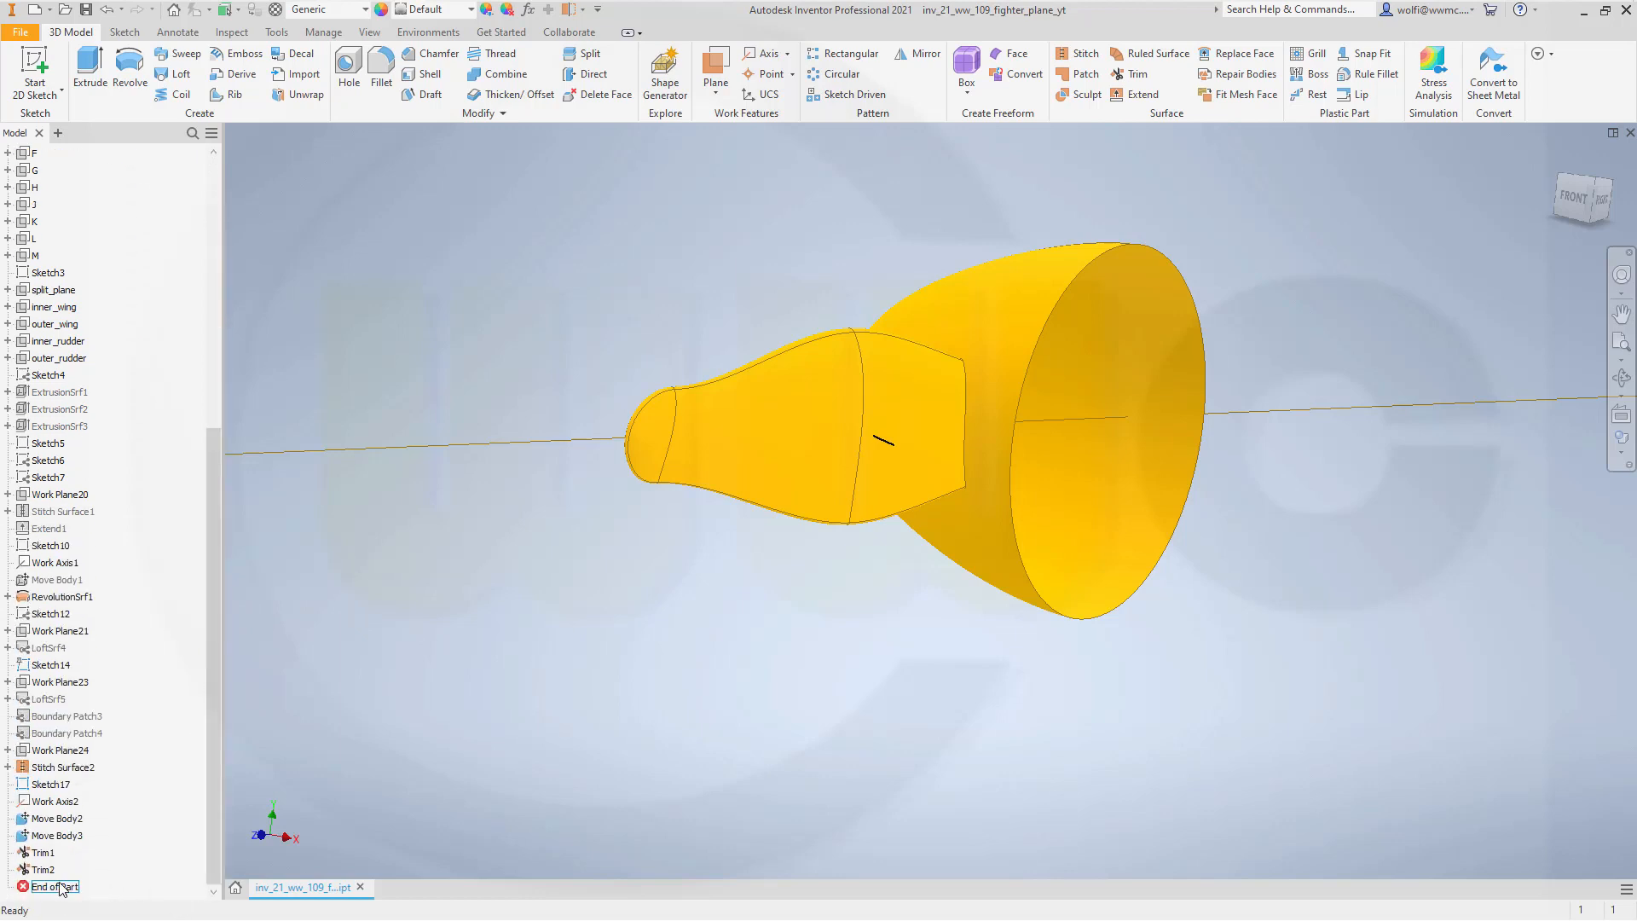
{"action": "double_click", "coordinate": [57, 835]}
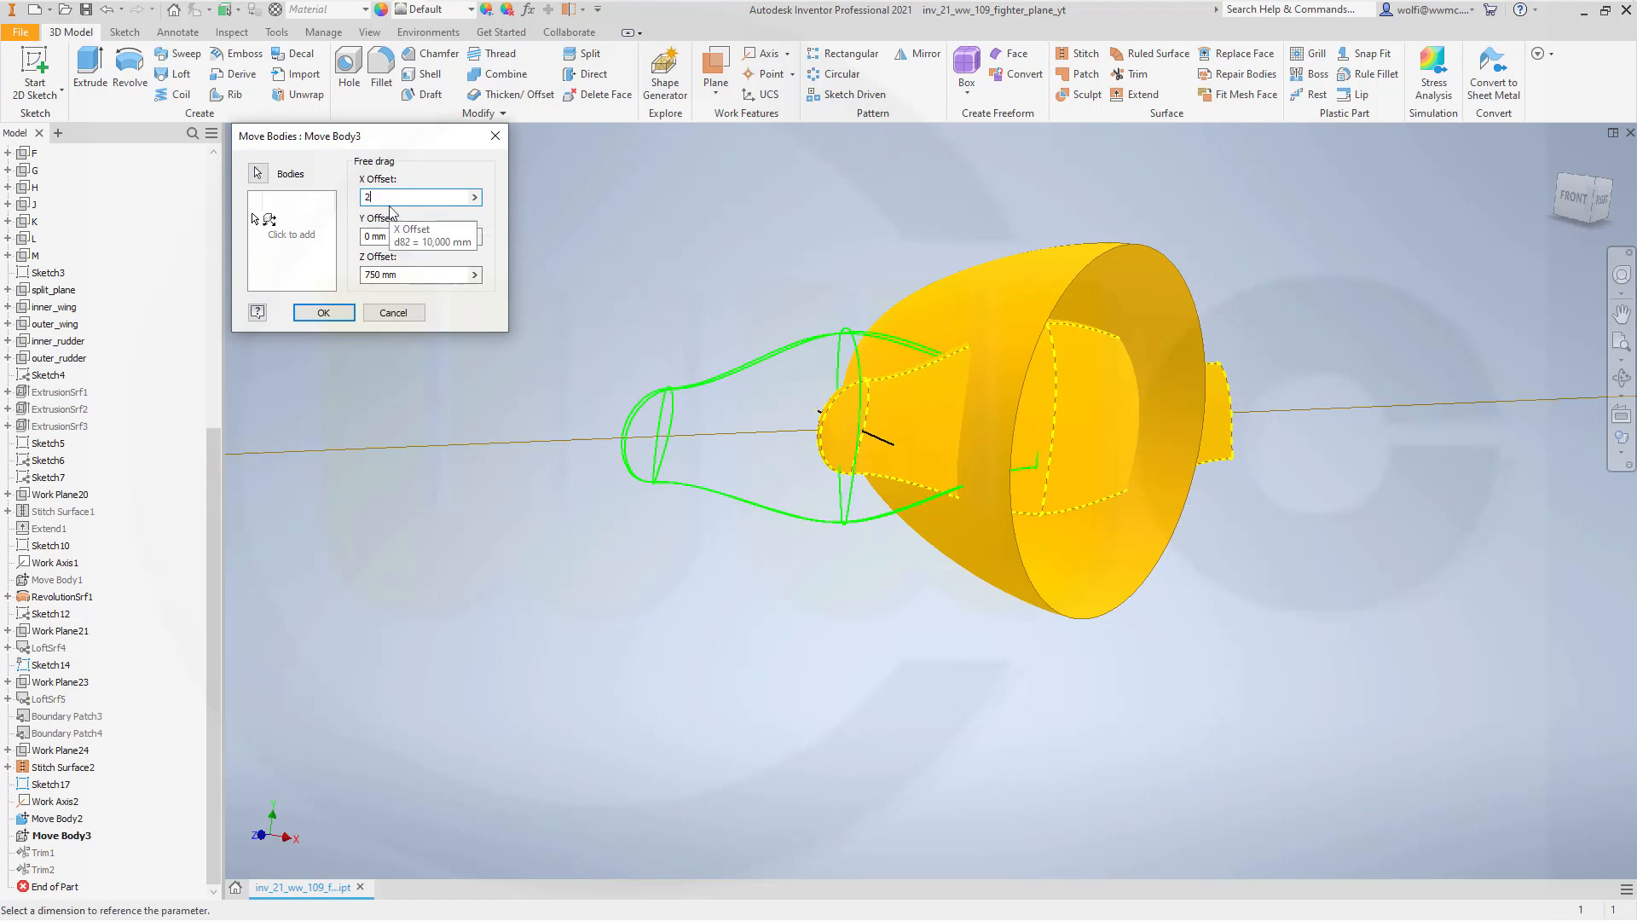
{"action": "key", "text": "Return"}
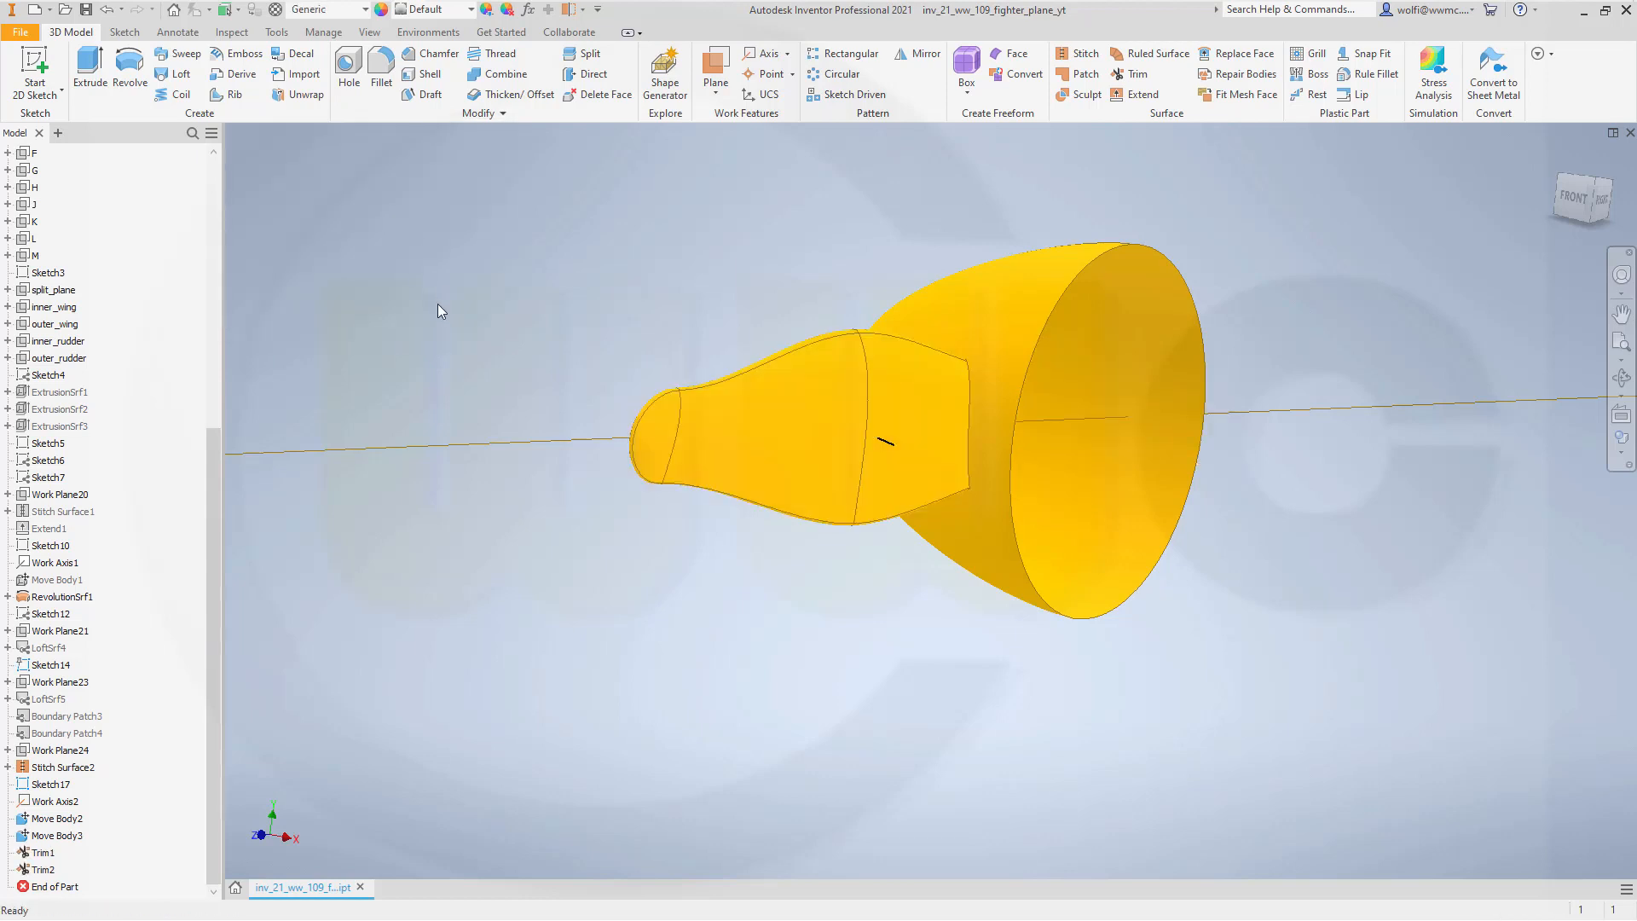
{"action": "middle_click_drag", "start_coordinate": [544, 346], "coordinate": [645, 349], "text": "shift"}
{"action": "middle_click_drag", "start_coordinate": [621, 249], "coordinate": [630, 364]}
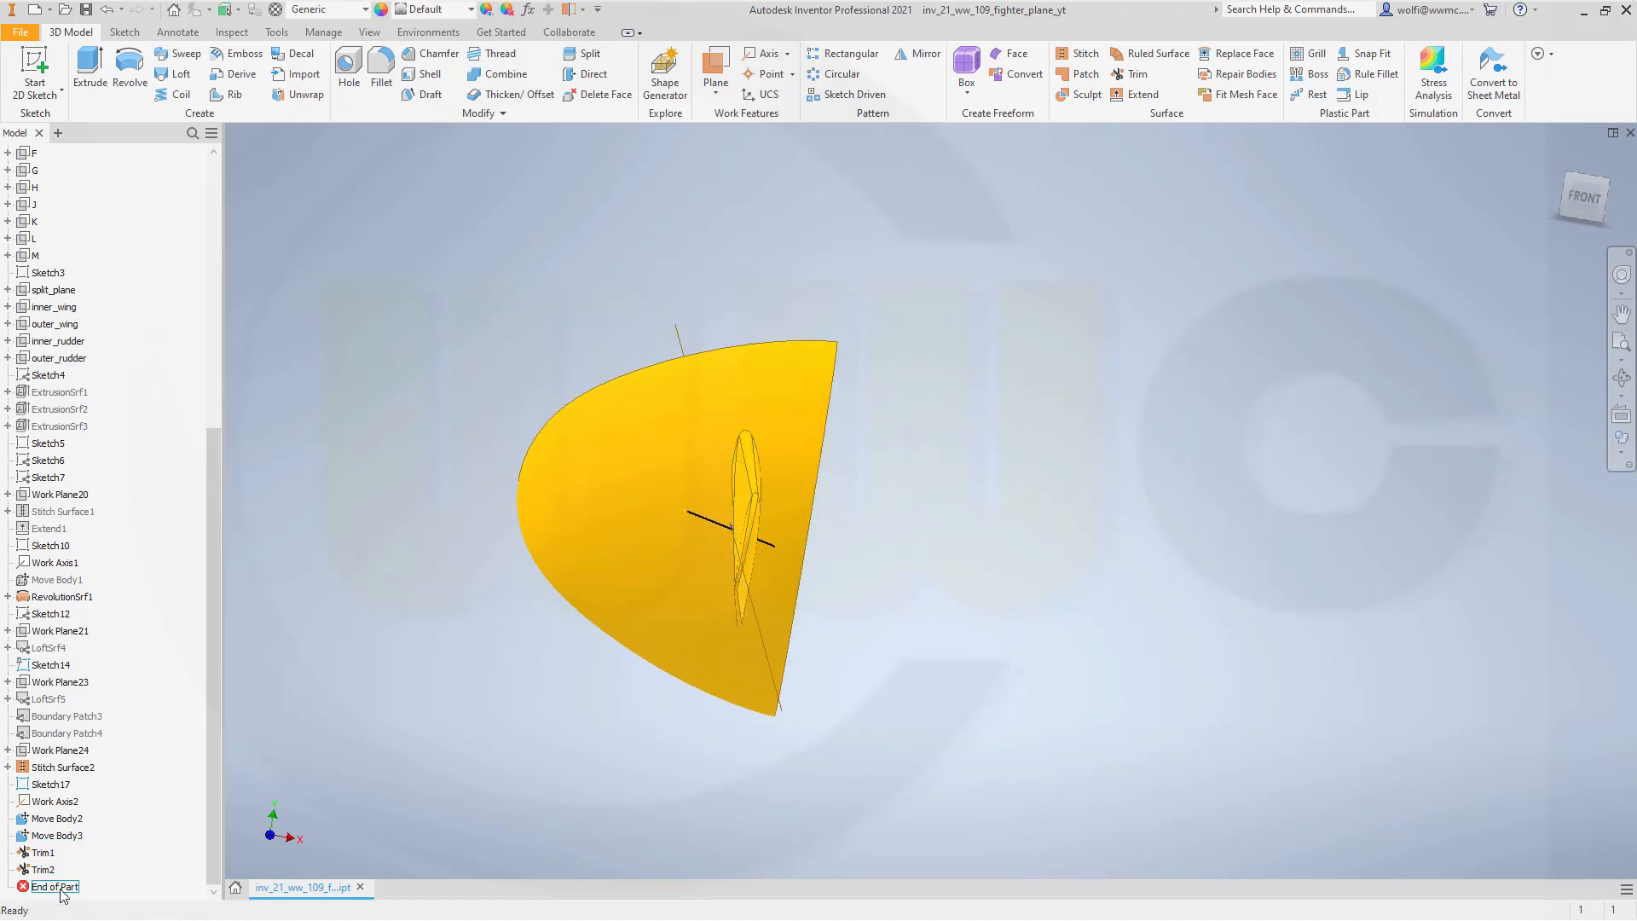
{"action": "double_click", "coordinate": [40, 837]}
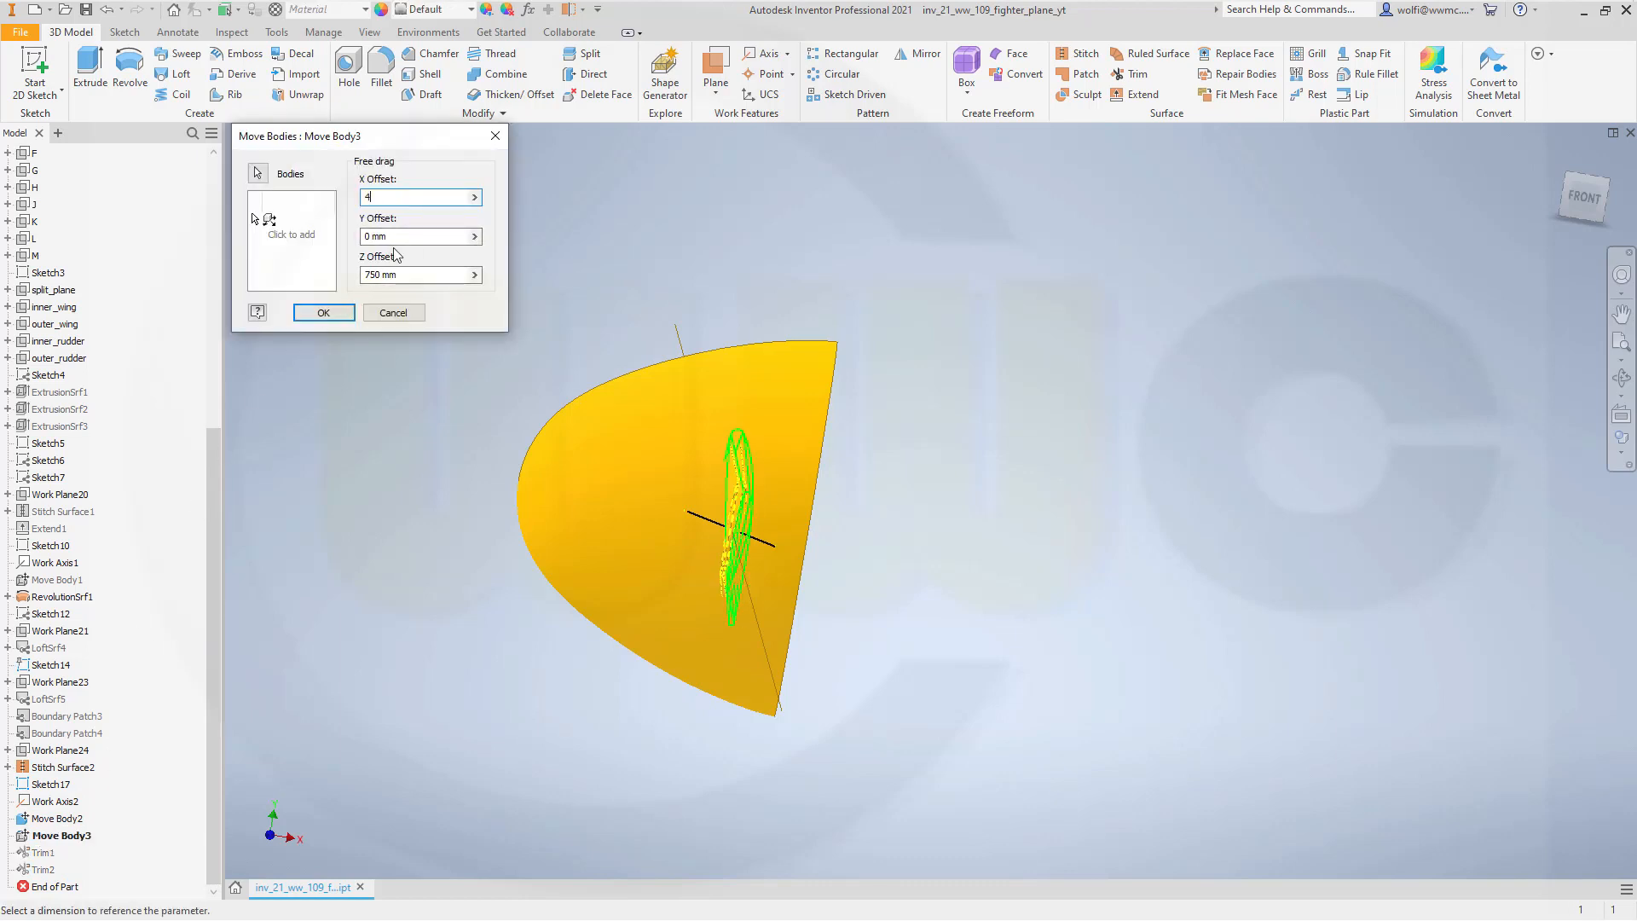
{"action": "key", "text": "Return"}
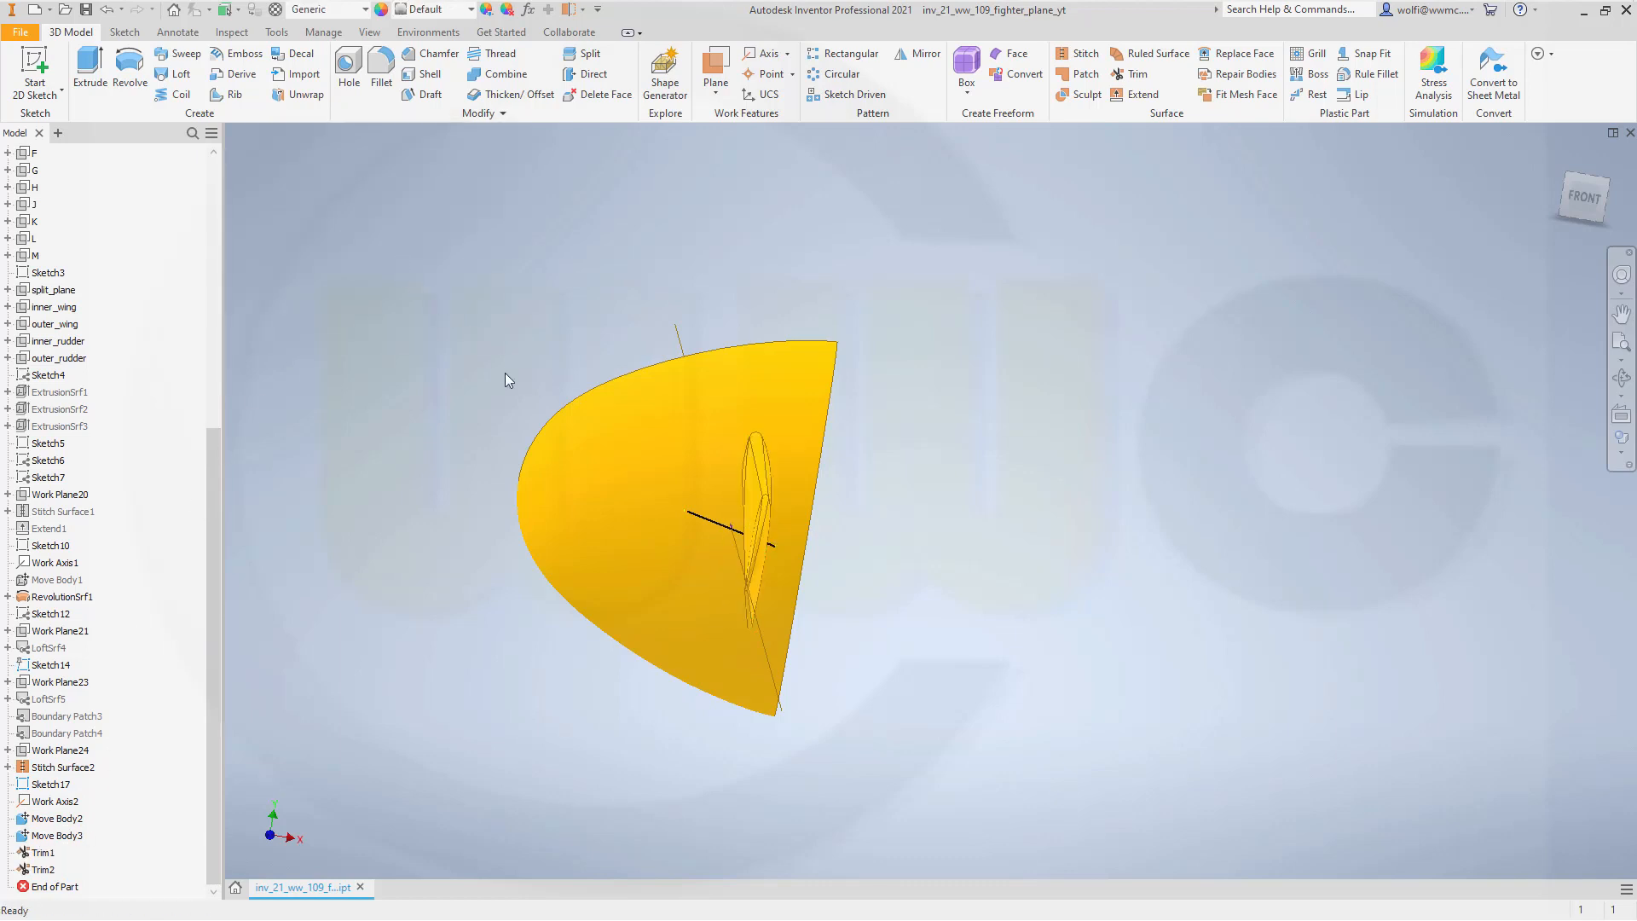
Set the blade's X offset in Move Body3 to 50 mm.
{"action": "middle_click_drag", "start_coordinate": [504, 379], "coordinate": [458, 451], "text": "shift"}
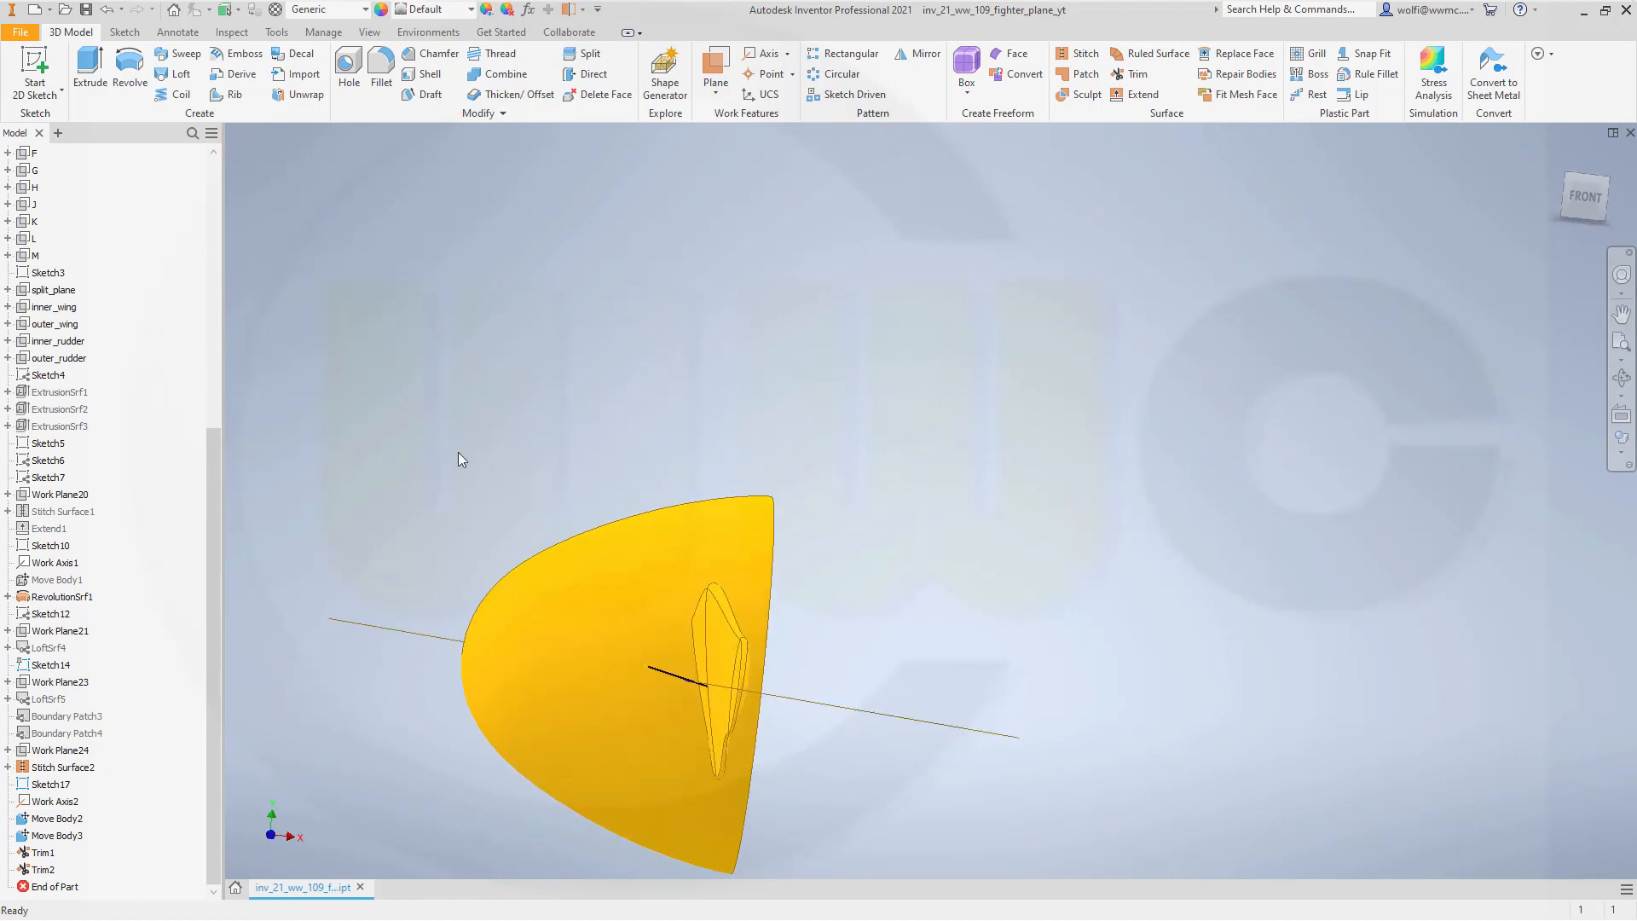
{"action": "double_click", "coordinate": [36, 837]}
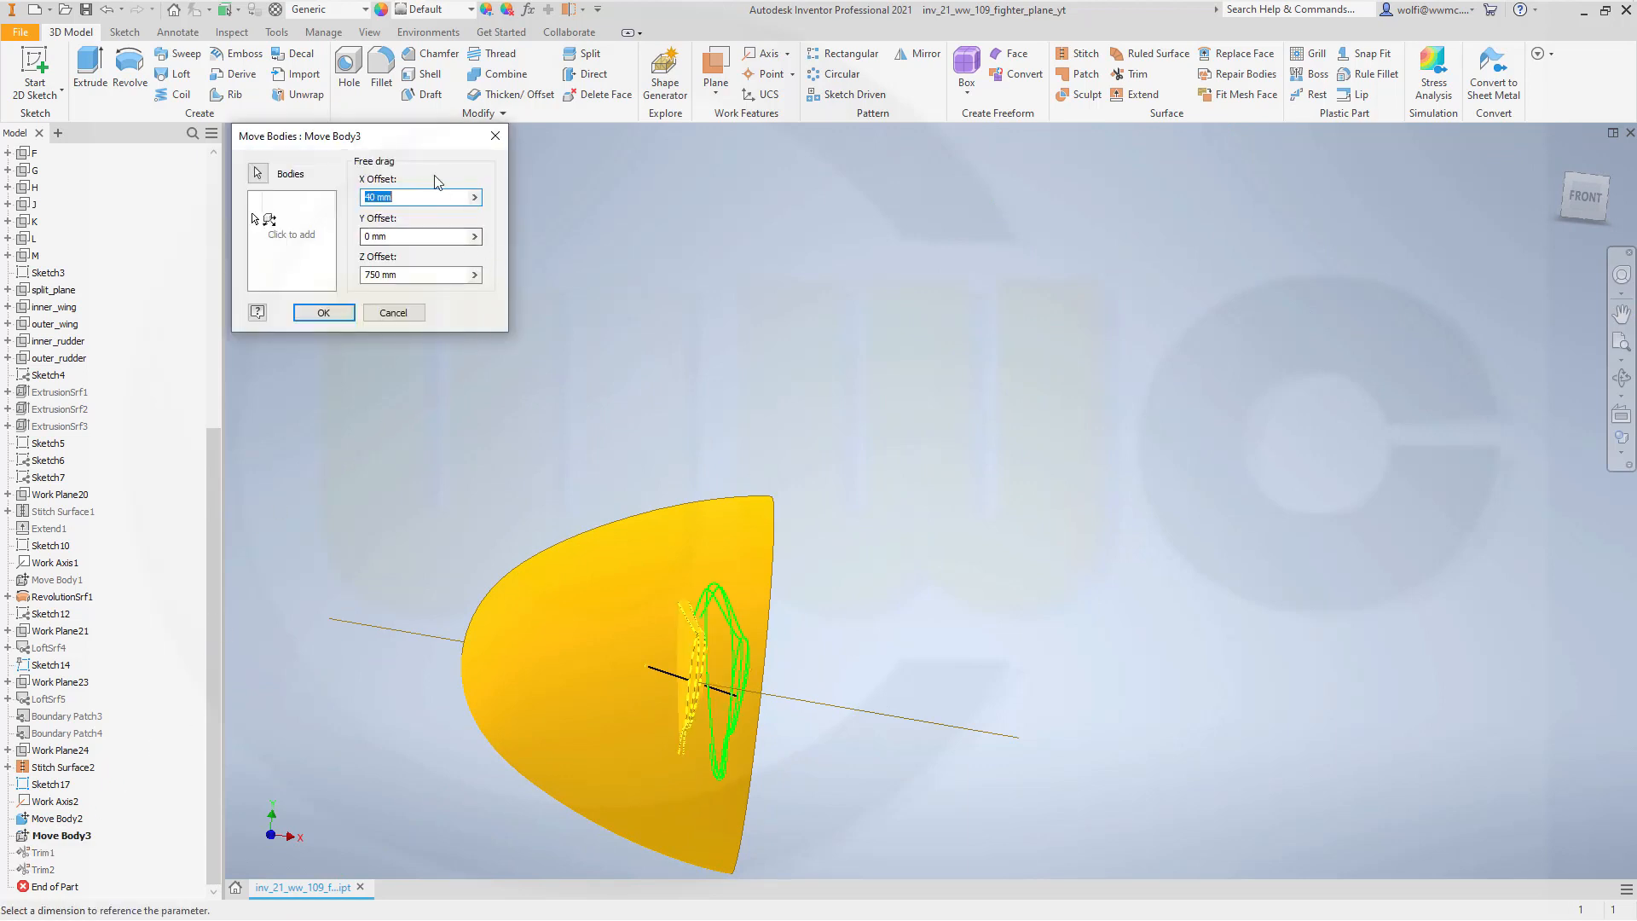
{"action": "type", "text": "50"}
{"action": "key", "text": "Return"}
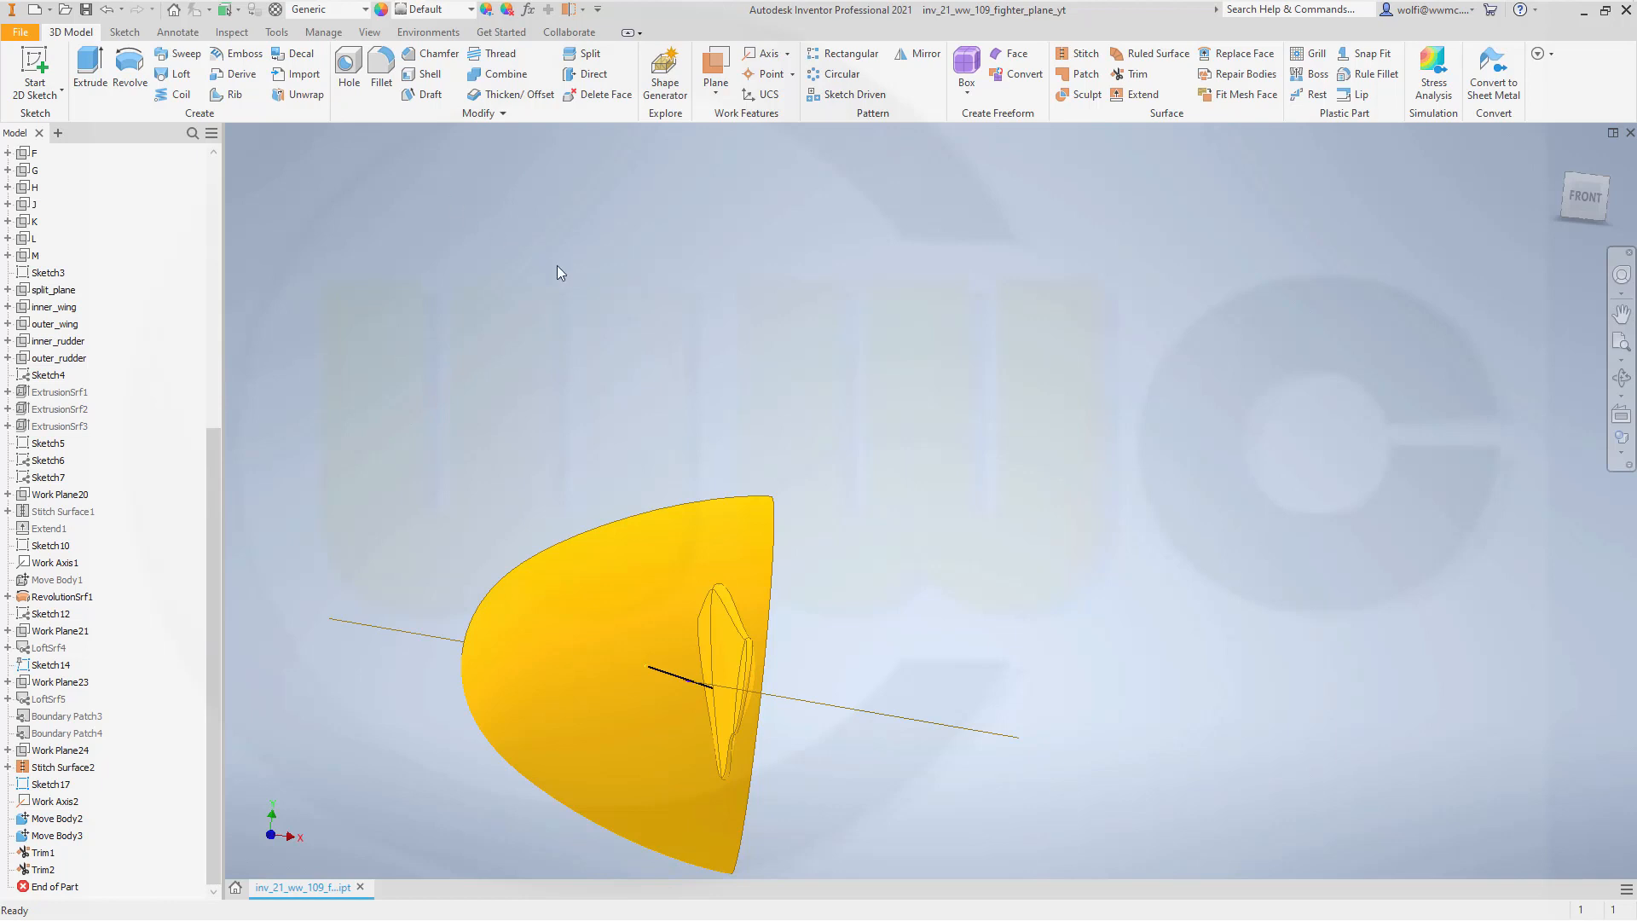
Copy all blade faces, excluding the spinner face, as a new composite with Copy Object, turning off Delete Original.
{"action": "mouse_move", "coordinate": [617, 409]}
{"action": "middle_mouse_down", "text": "shift"}
{"action": "mouse_move", "coordinate": [471, 442]}
{"action": "mouse_move", "coordinate": [716, 522]}
{"action": "mouse_move", "coordinate": [697, 410]}
{"action": "mouse_move", "coordinate": [639, 427]}
{"action": "middle_mouse_up", "text": "shift"}
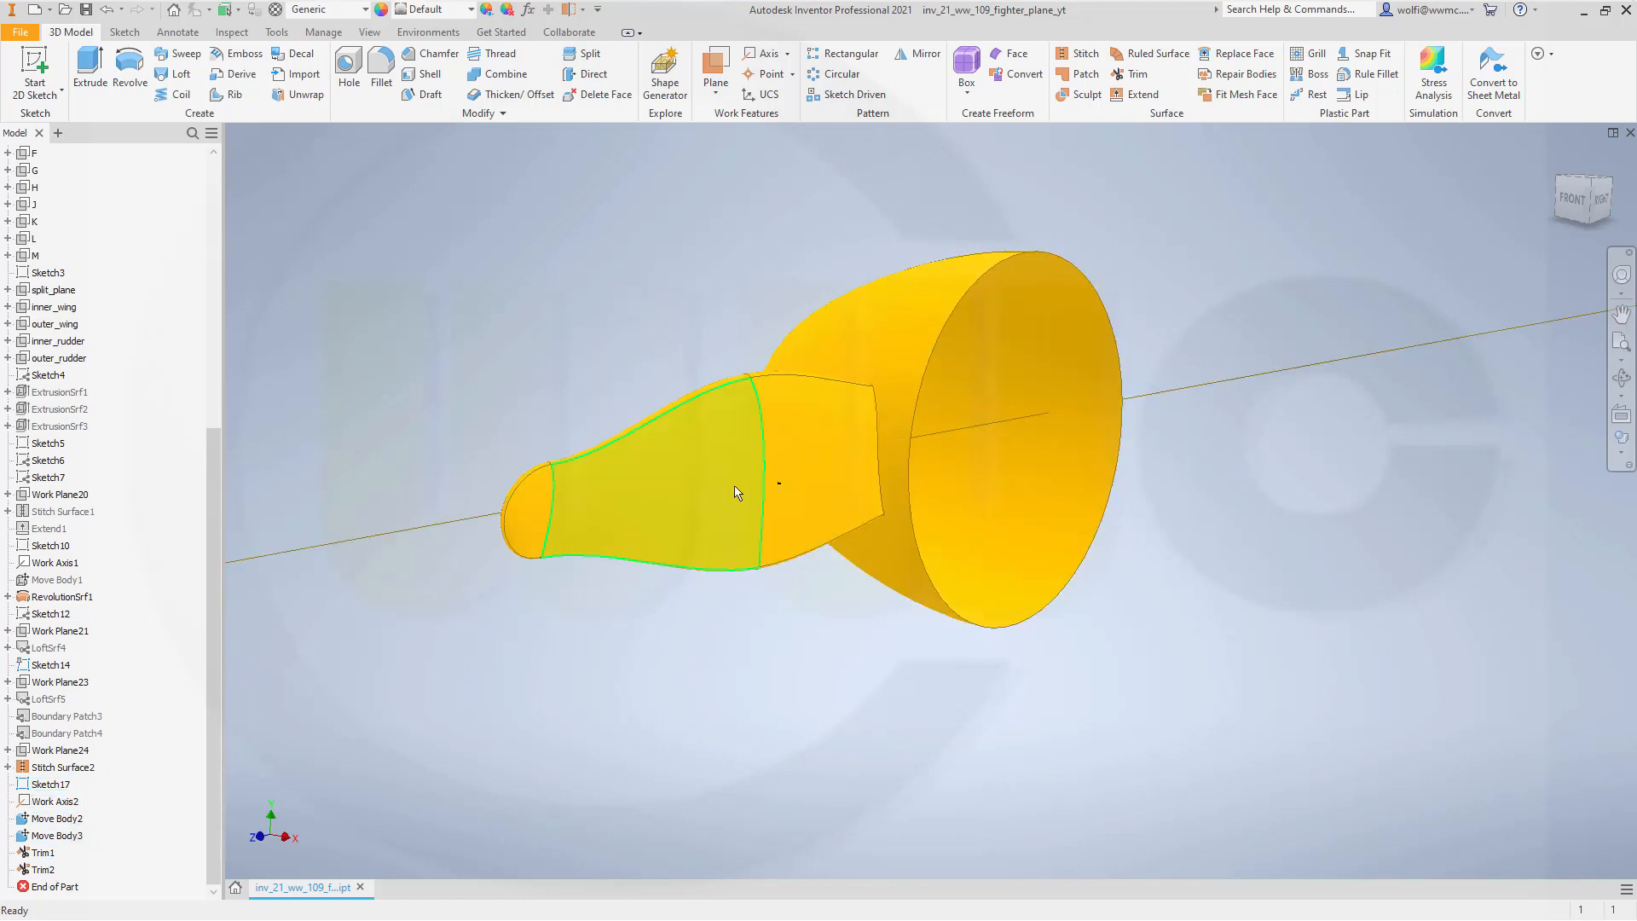
{"action": "left_click", "coordinate": [504, 112]}
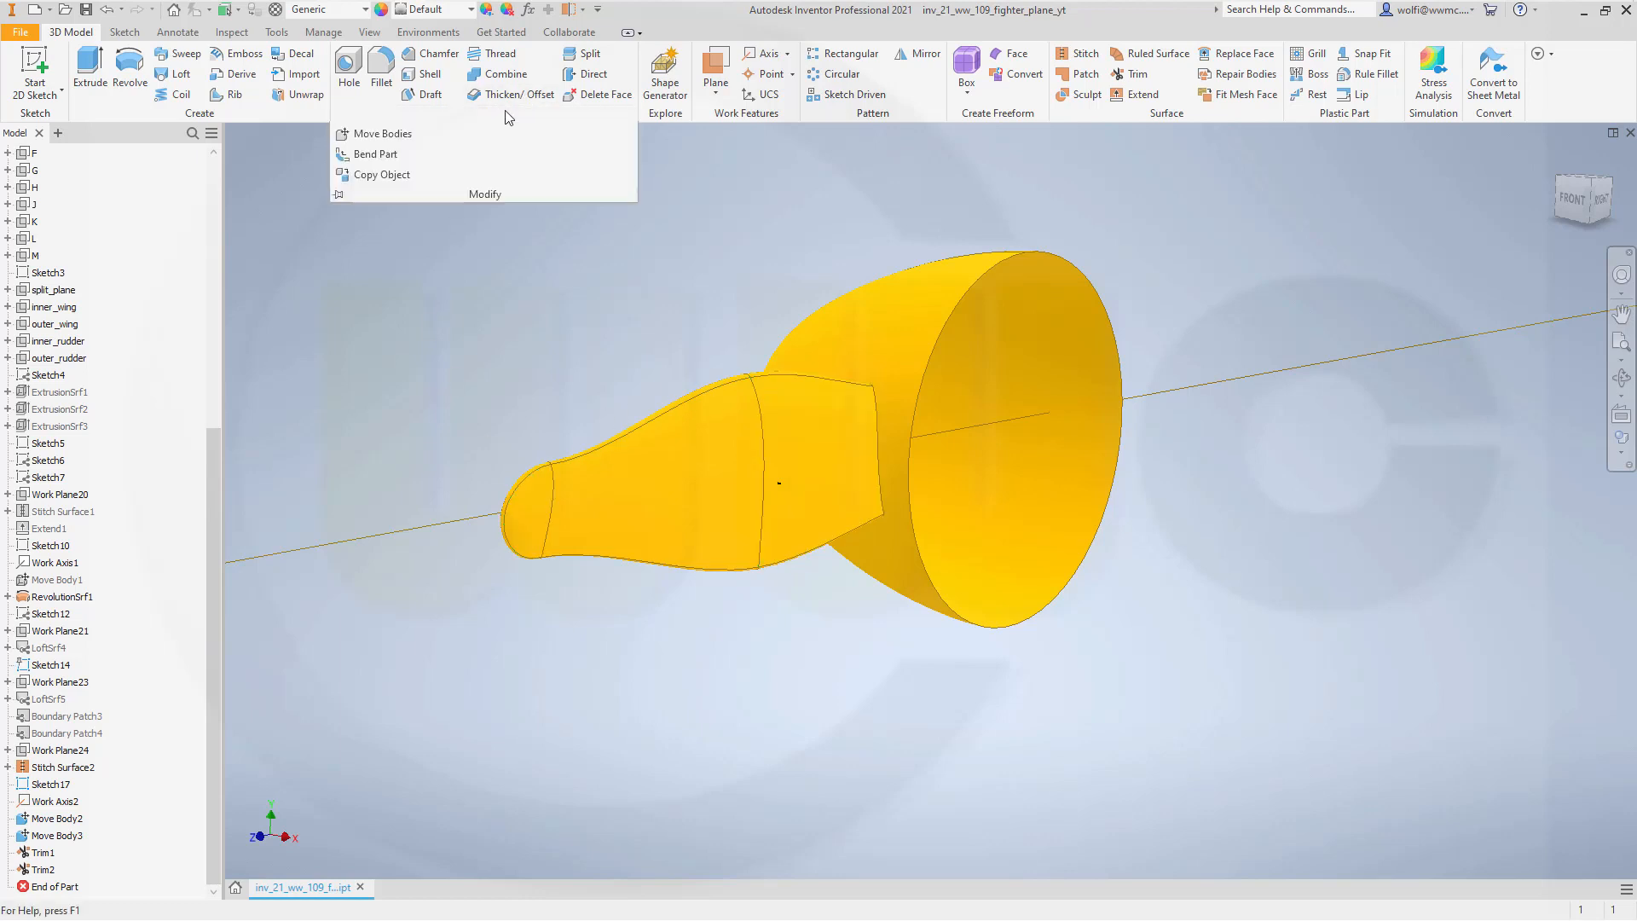
{"action": "left_click", "coordinate": [381, 175]}
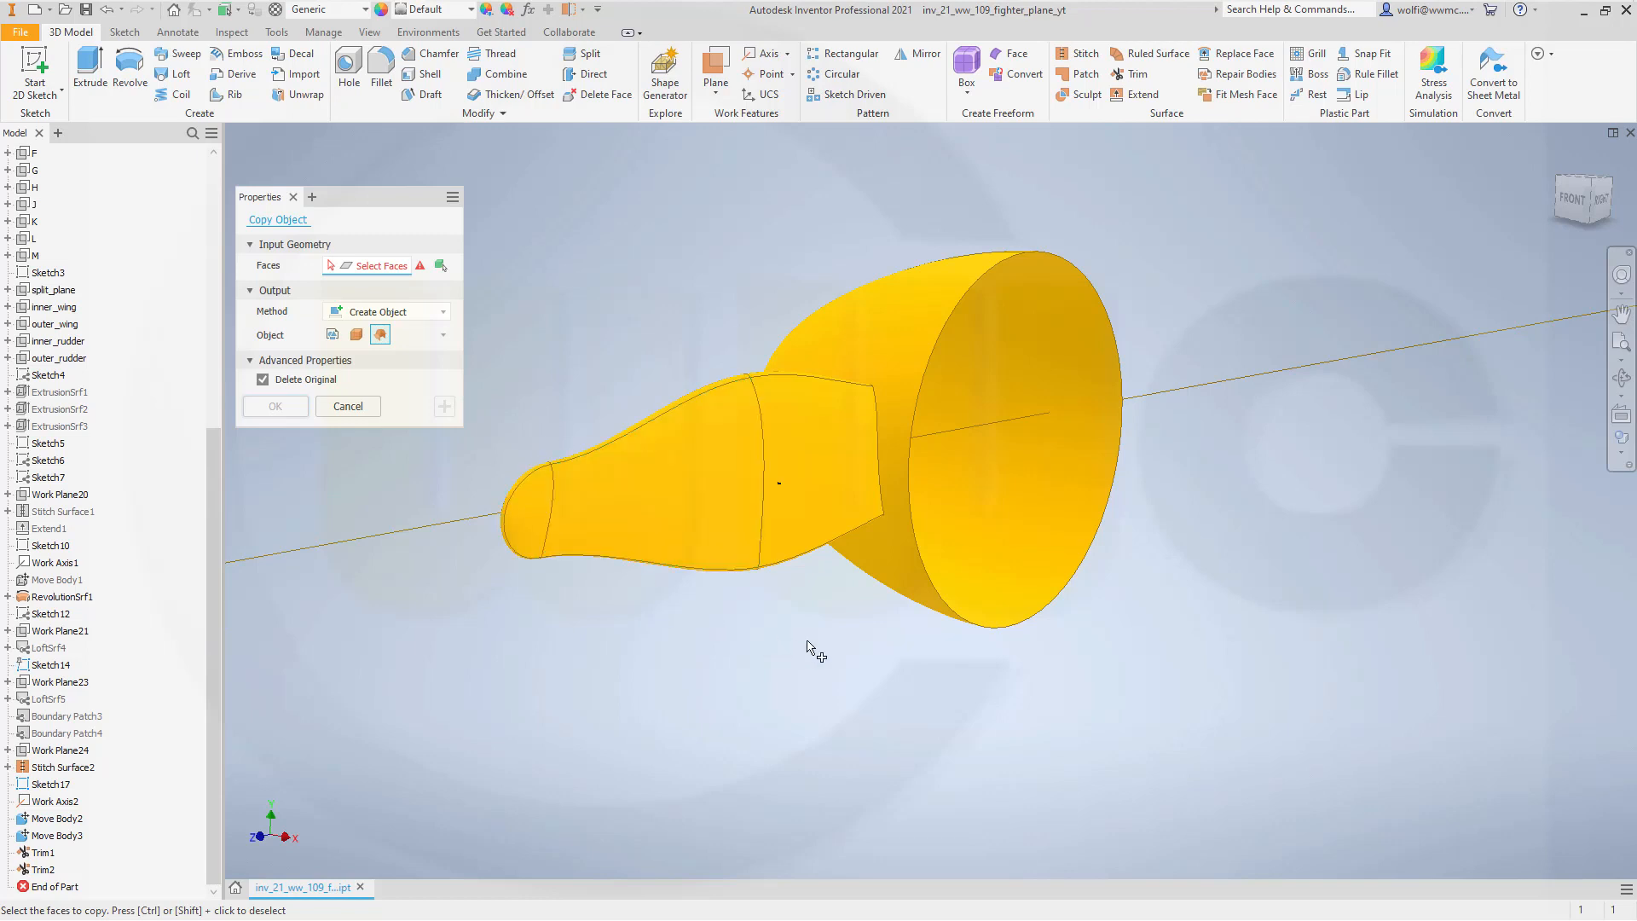
{"action": "left_click_drag", "start_coordinate": [876, 654], "coordinate": [544, 431]}
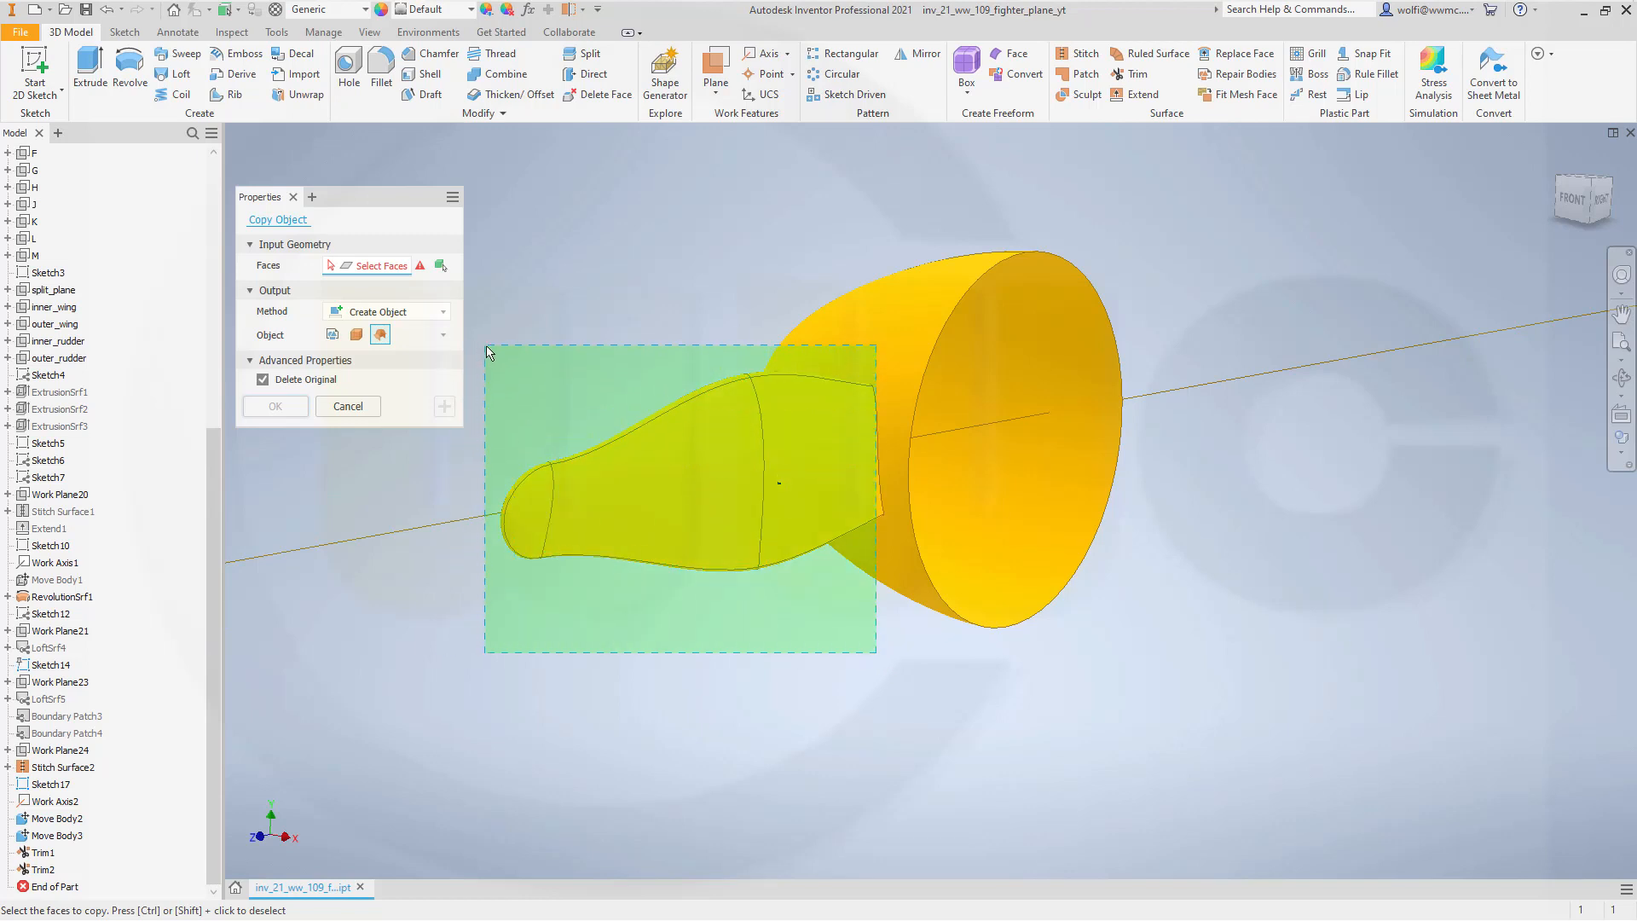
{"action": "left_click_drag", "start_coordinate": [487, 351], "coordinate": [487, 351]}
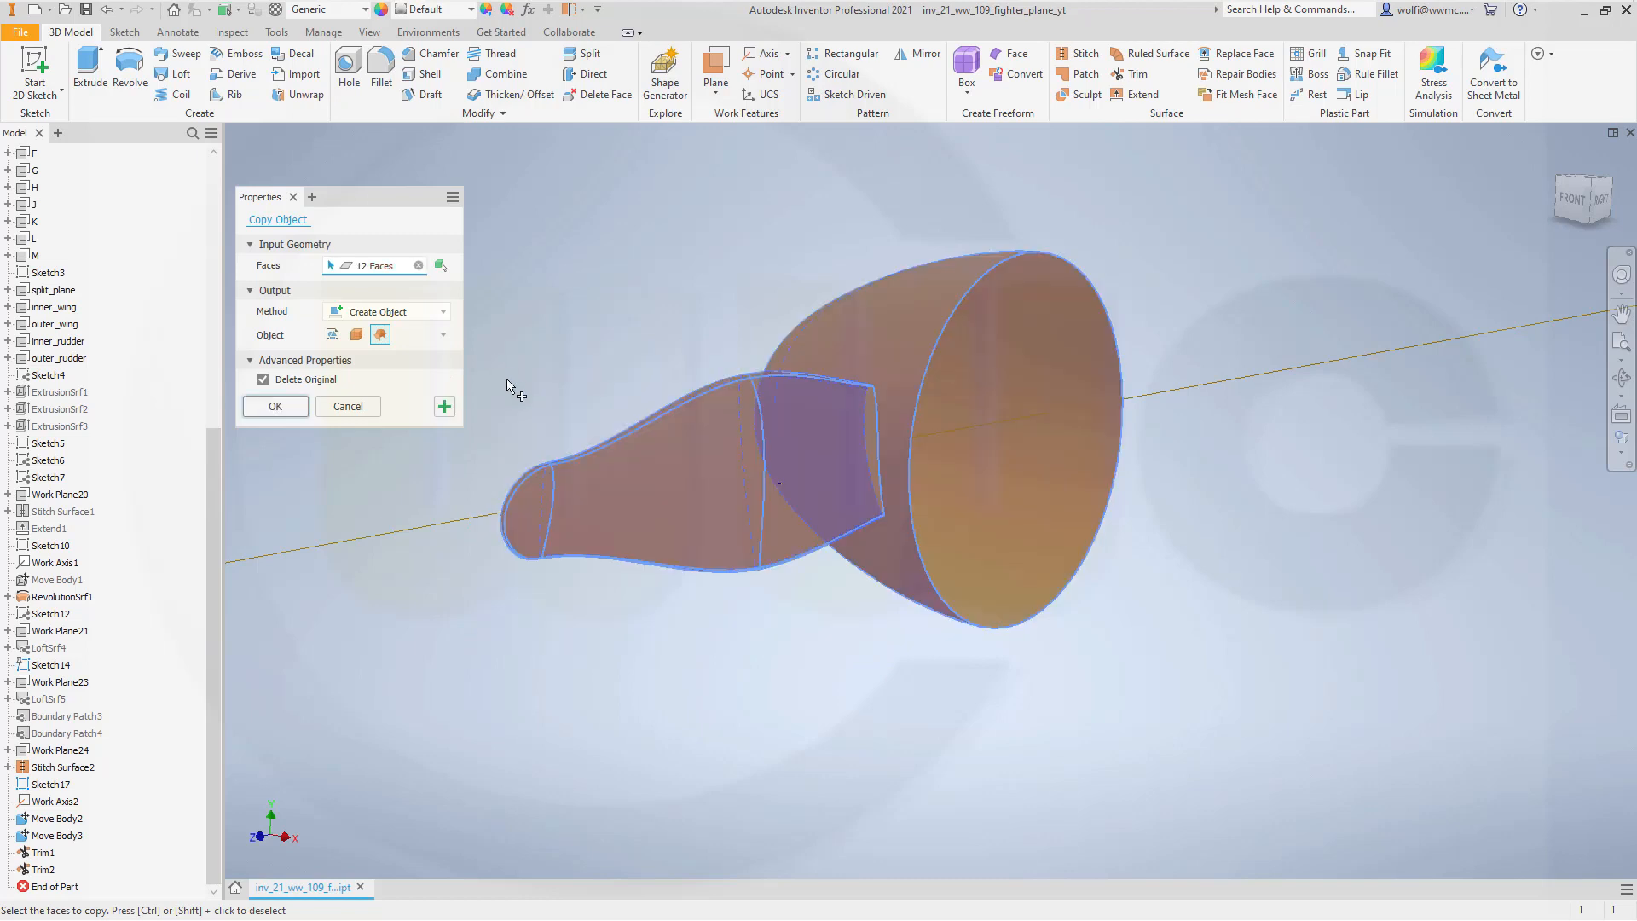
{"action": "left_click", "coordinate": [913, 321], "text": "ctrl"}
{"action": "middle_click_drag", "start_coordinate": [755, 644], "coordinate": [853, 622], "text": "shift"}
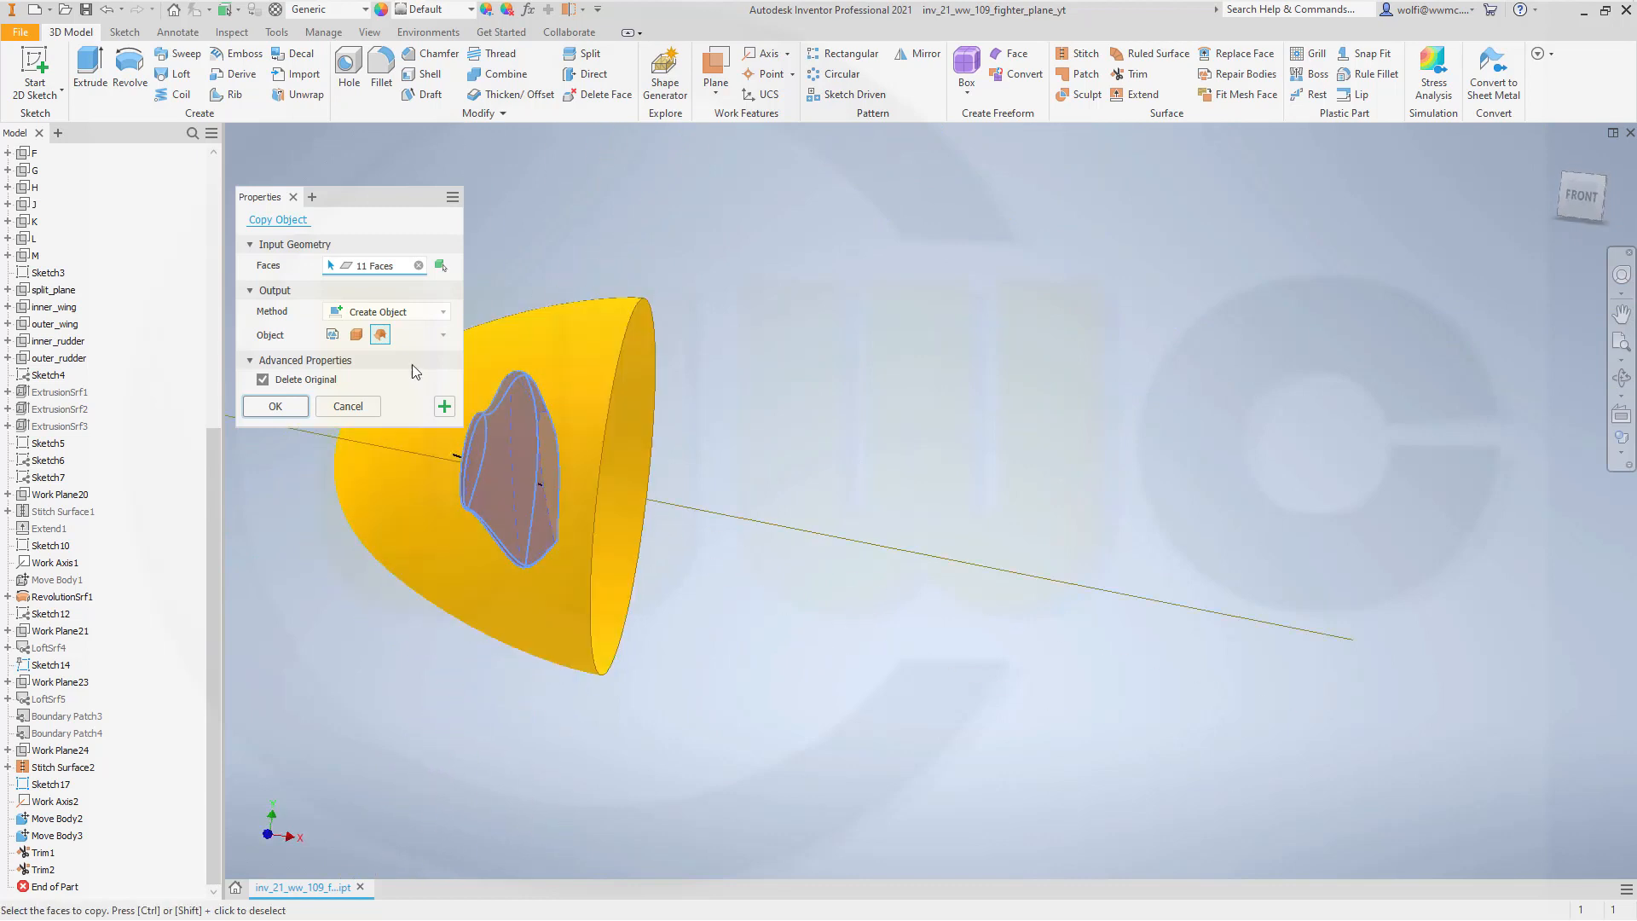
{"action": "left_click", "coordinate": [260, 380]}
{"action": "left_click", "coordinate": [275, 407]}
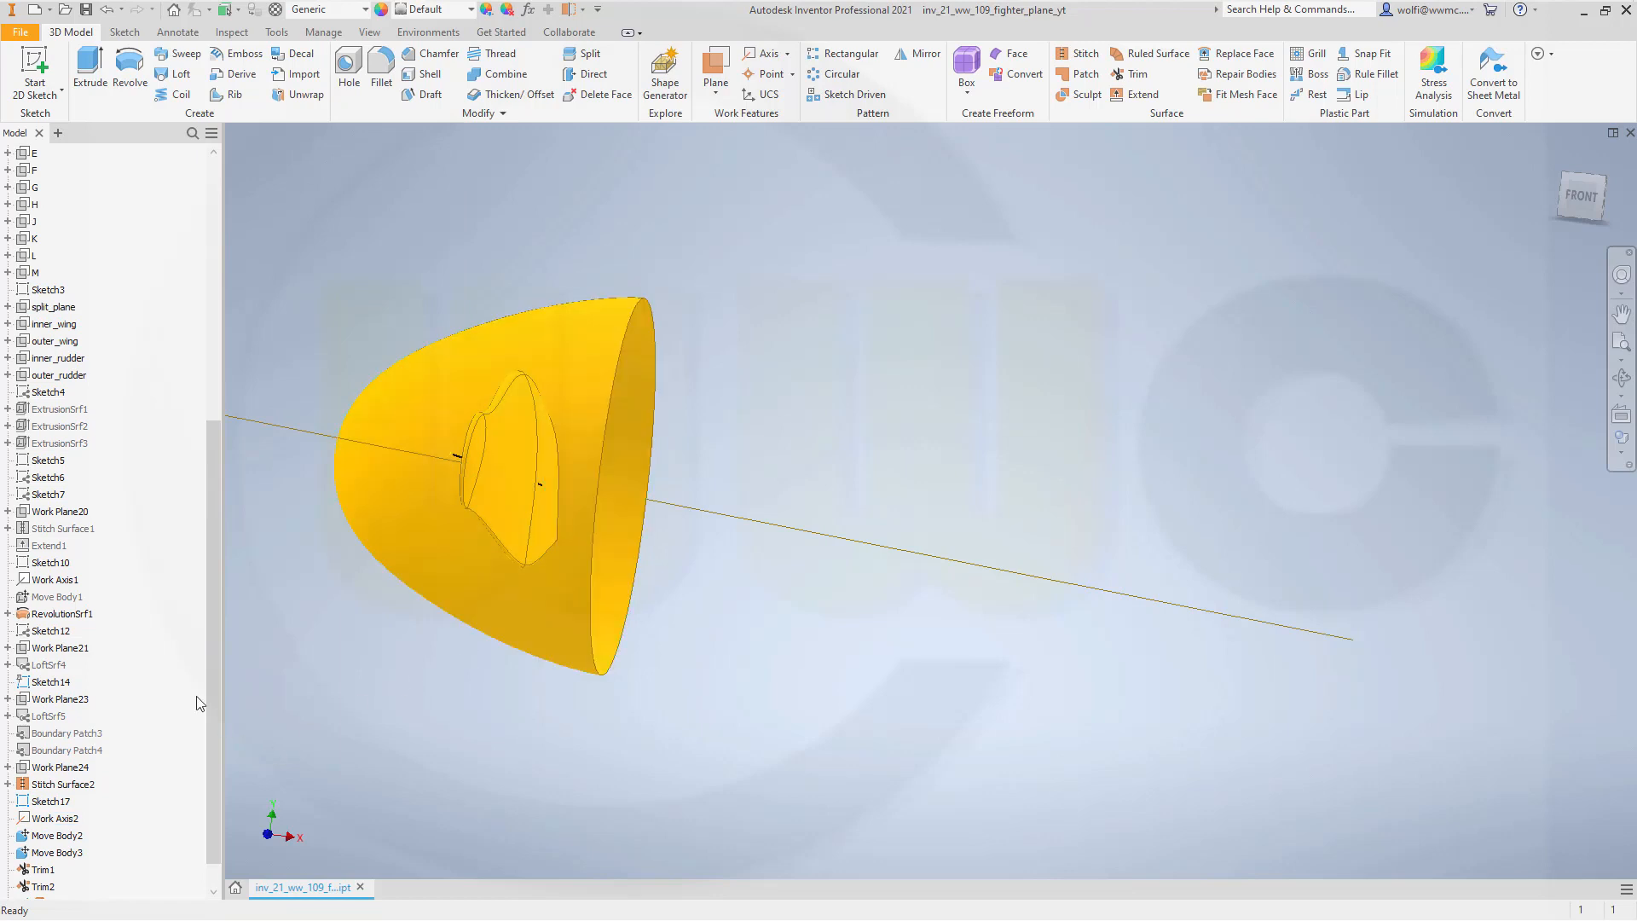
Highlight the copied blade composite and inspect its shape and position relative to the spinner from several sides.
{"action": "scroll", "coordinate": [83, 530], "scroll_direction": "down", "scroll_amount": 1}
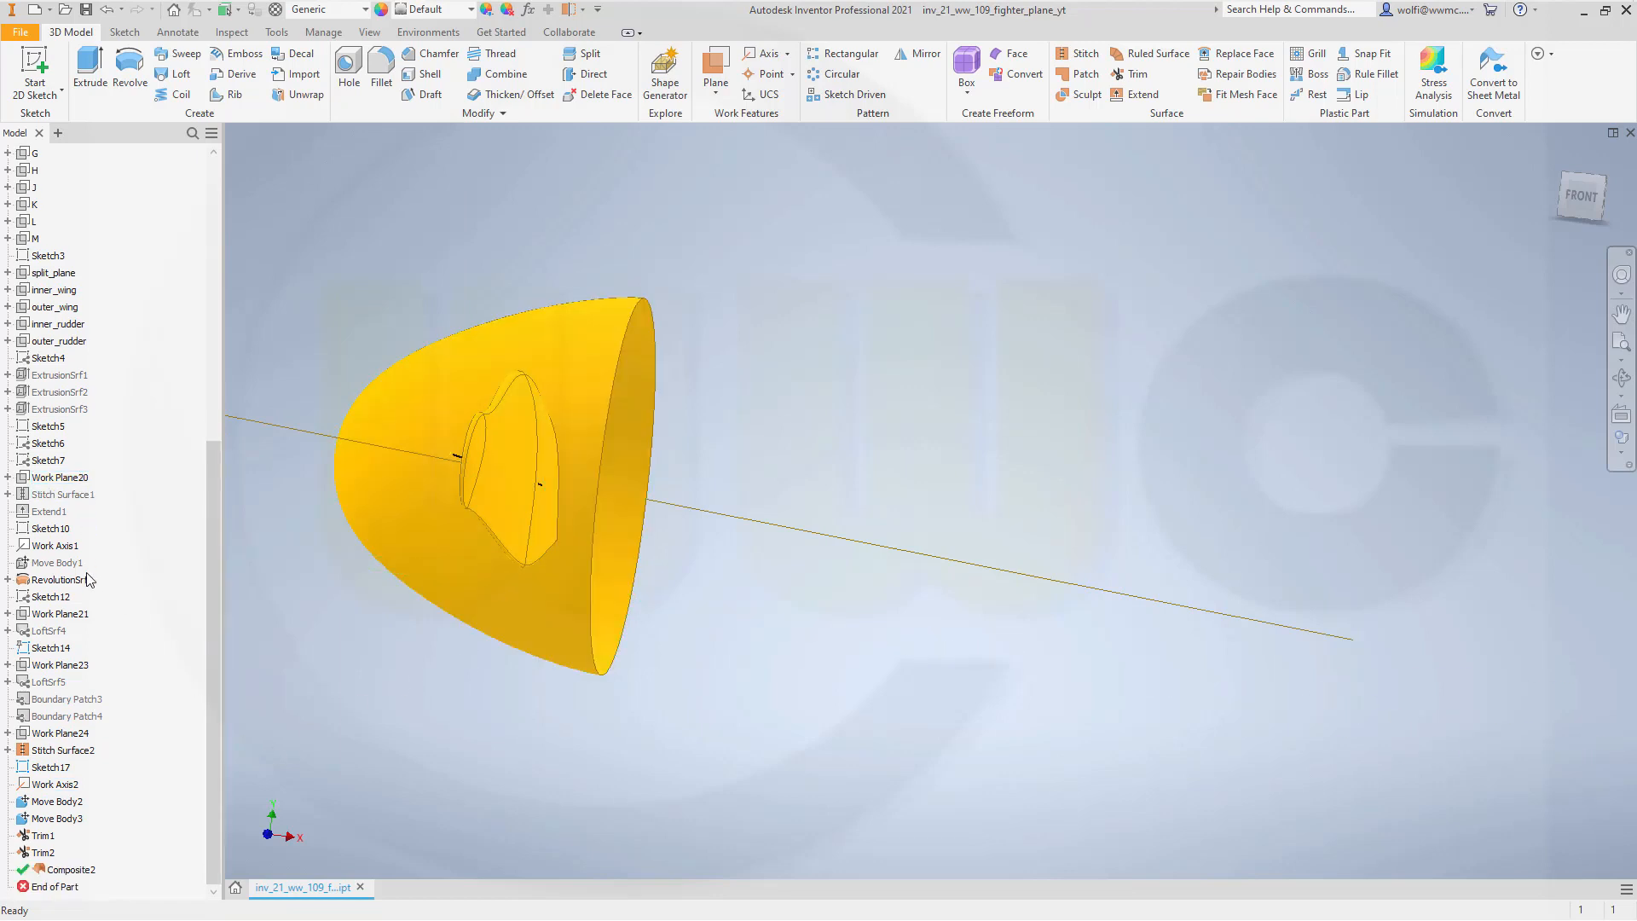
{"action": "left_click", "coordinate": [77, 870]}
{"action": "scroll", "coordinate": [275, 801], "scroll_direction": "up", "scroll_amount": 5}
{"action": "scroll", "coordinate": [329, 805], "scroll_direction": "down", "scroll_amount": 6}
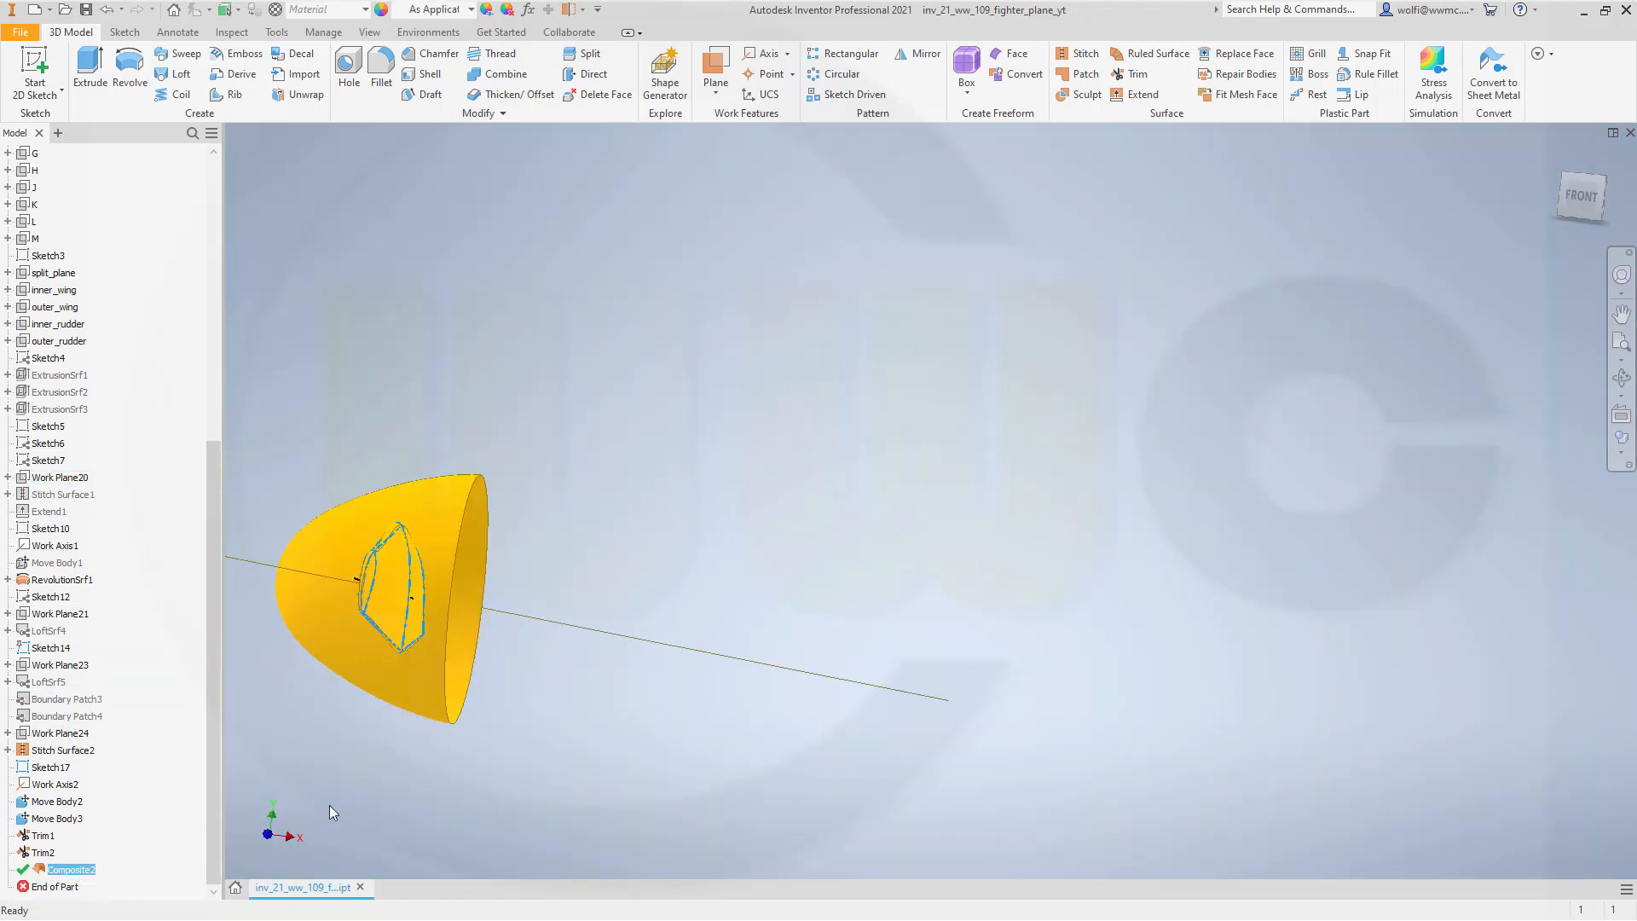
{"action": "middle_click_drag", "start_coordinate": [426, 661], "coordinate": [895, 590], "text": "shift"}
{"action": "middle_click_drag", "start_coordinate": [753, 577], "coordinate": [678, 767], "text": "shift"}
{"action": "scroll", "coordinate": [523, 399], "scroll_direction": "down", "scroll_amount": 3}
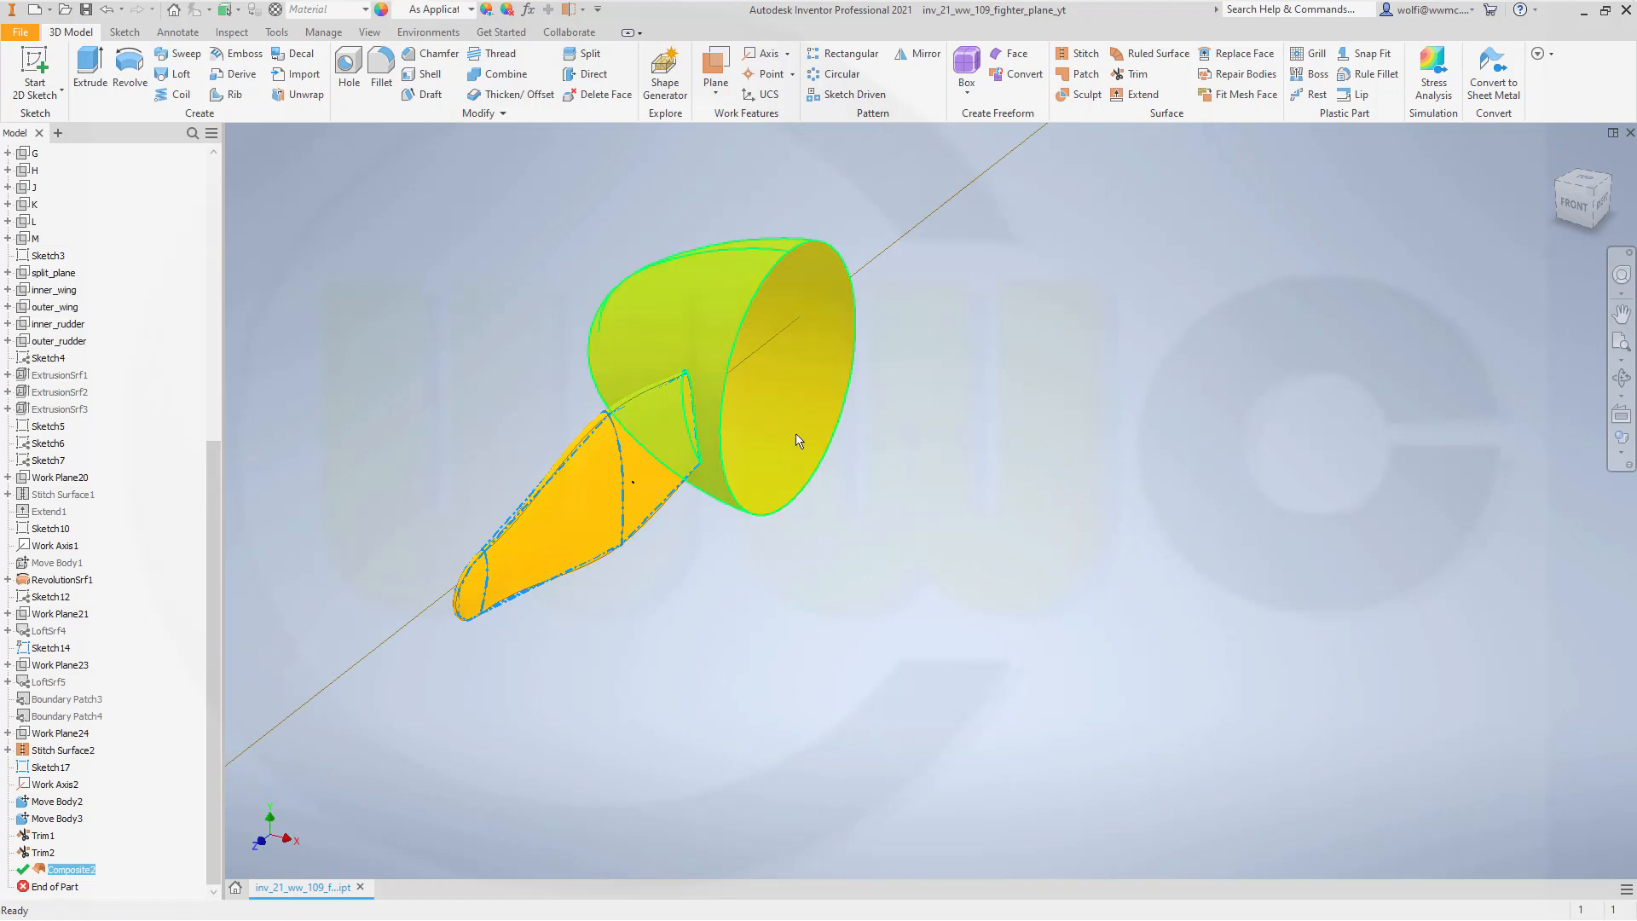
{"action": "middle_click_drag", "start_coordinate": [555, 376], "coordinate": [490, 375], "text": "shift"}
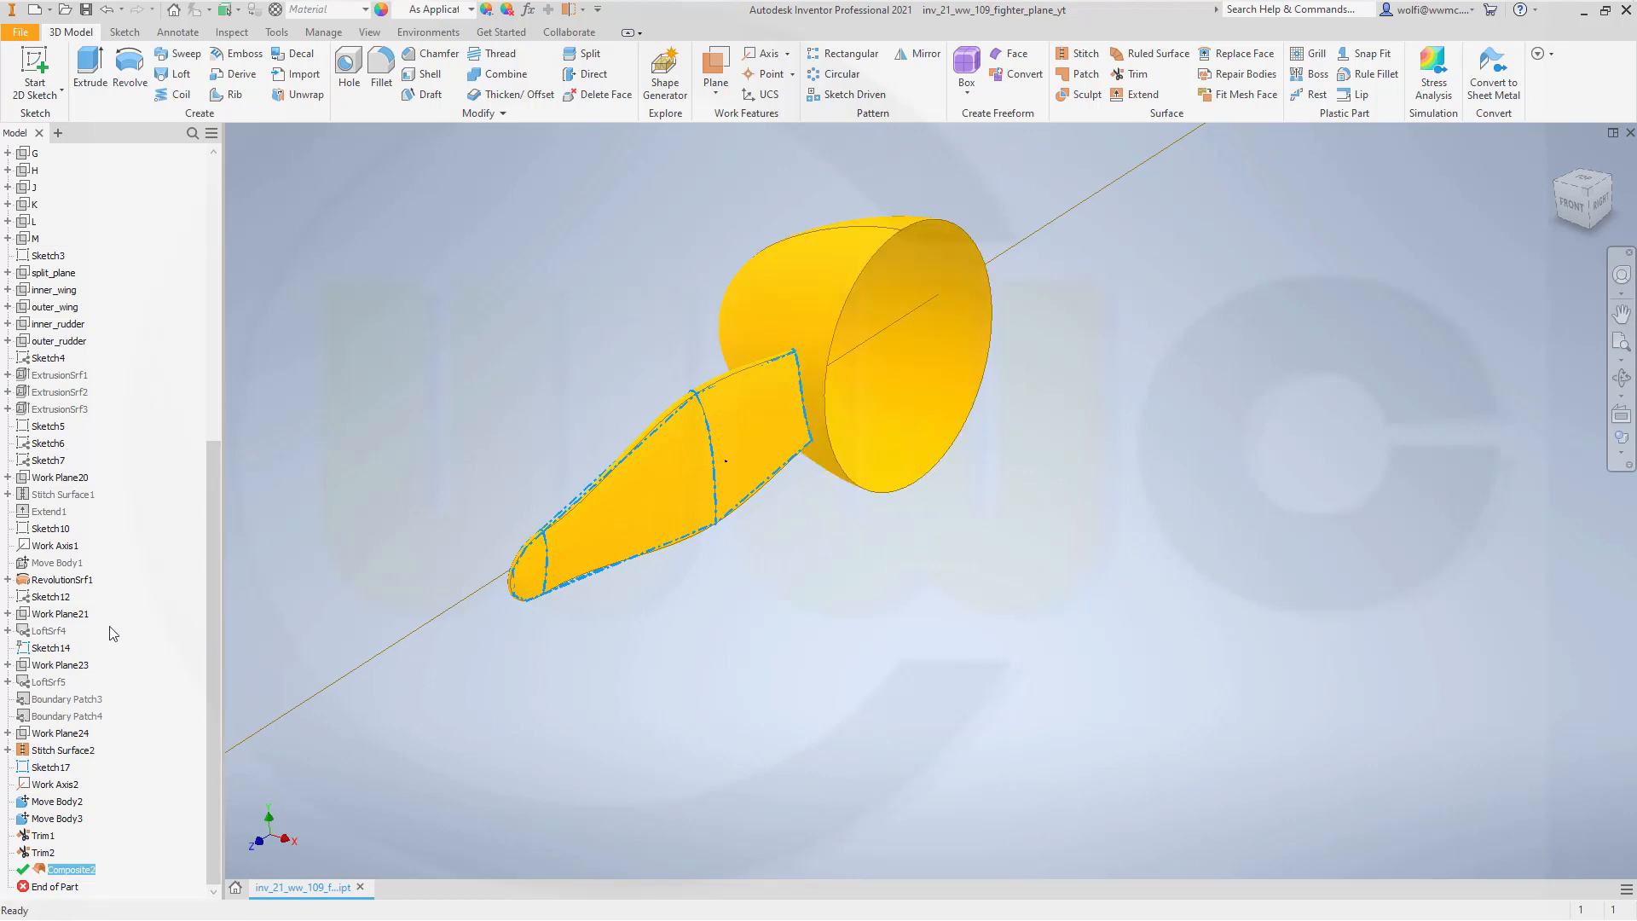
Show the spinner's profile sketch Sketch11 and create a work axis along its centerline.
{"action": "left_click", "coordinate": [8, 578]}
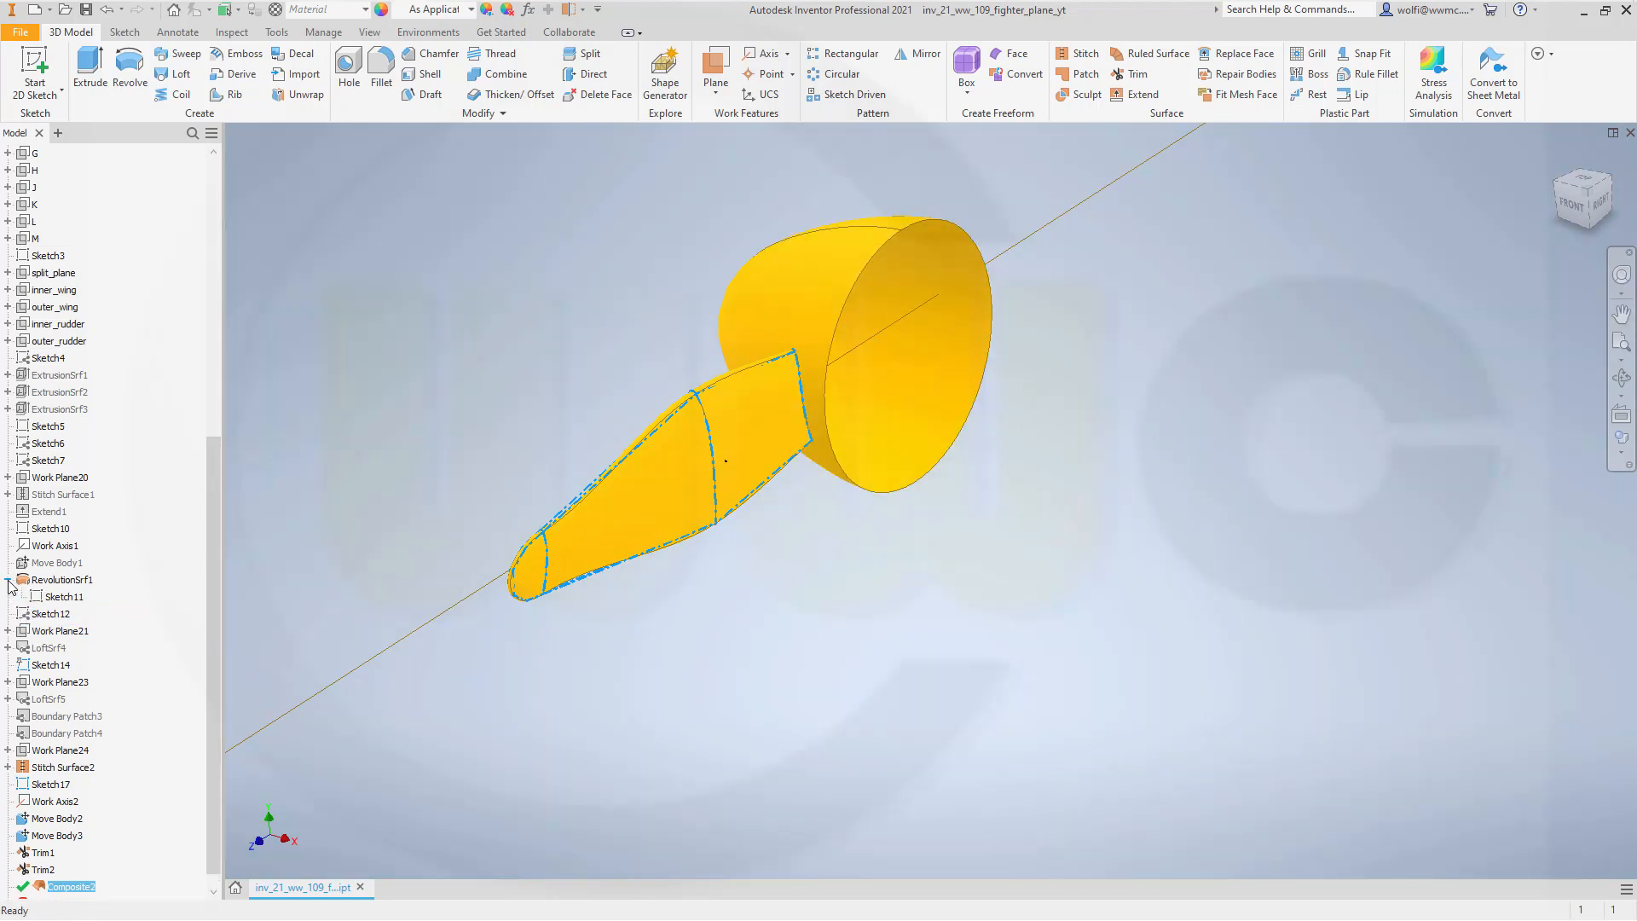
{"action": "left_click", "coordinate": [56, 597]}
{"action": "right_click", "coordinate": [56, 596]}
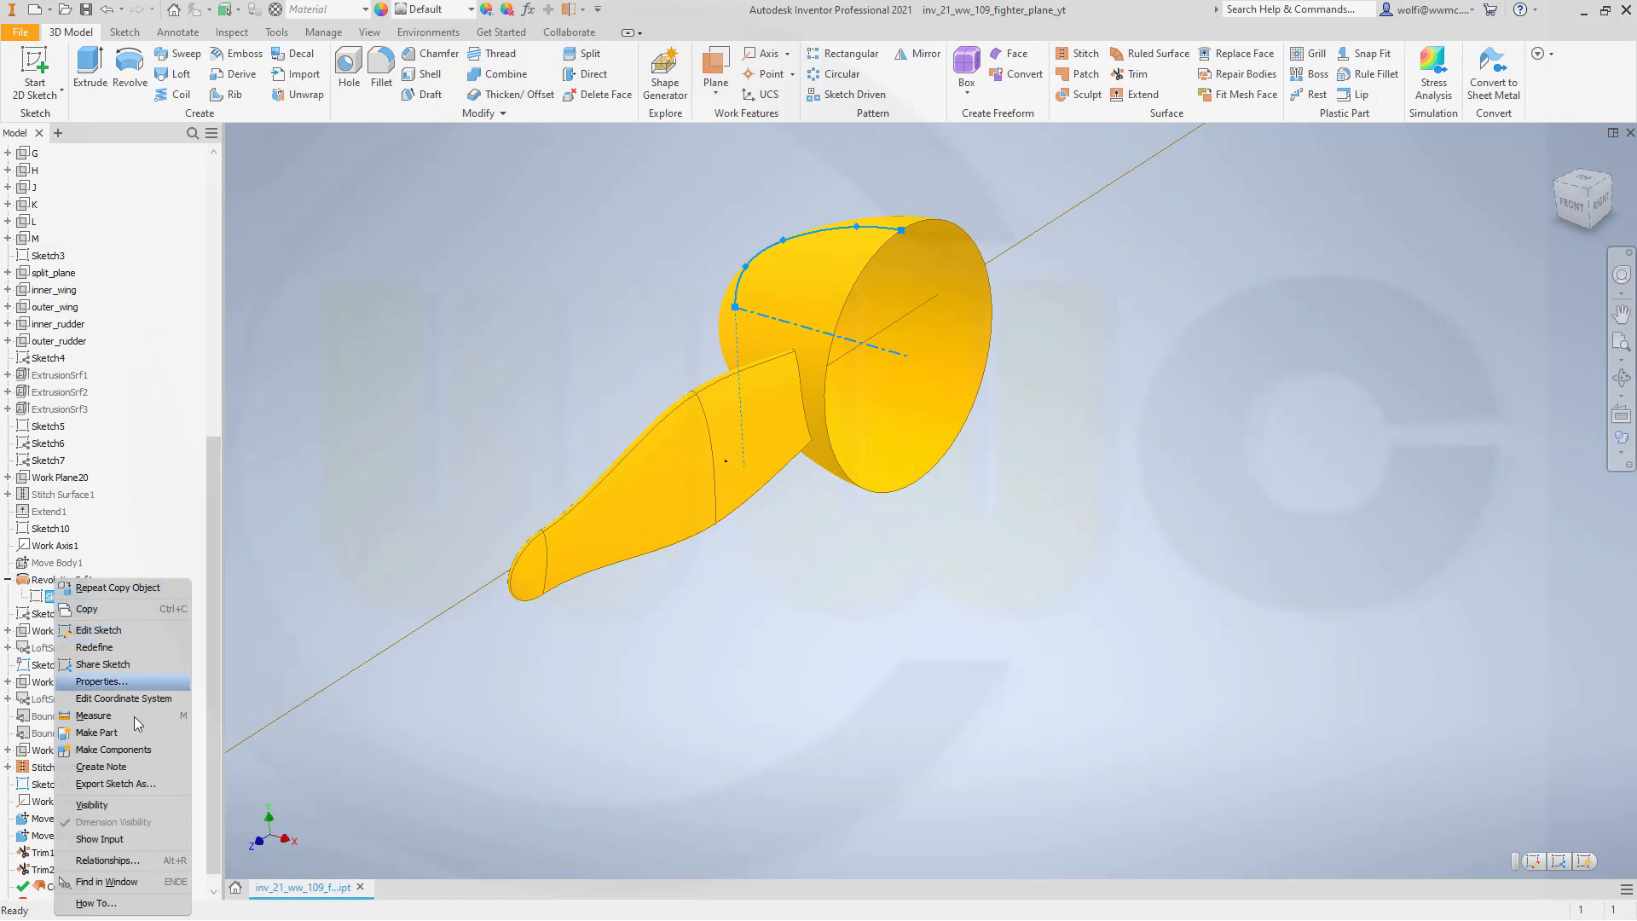
{"action": "left_click", "coordinate": [115, 803]}
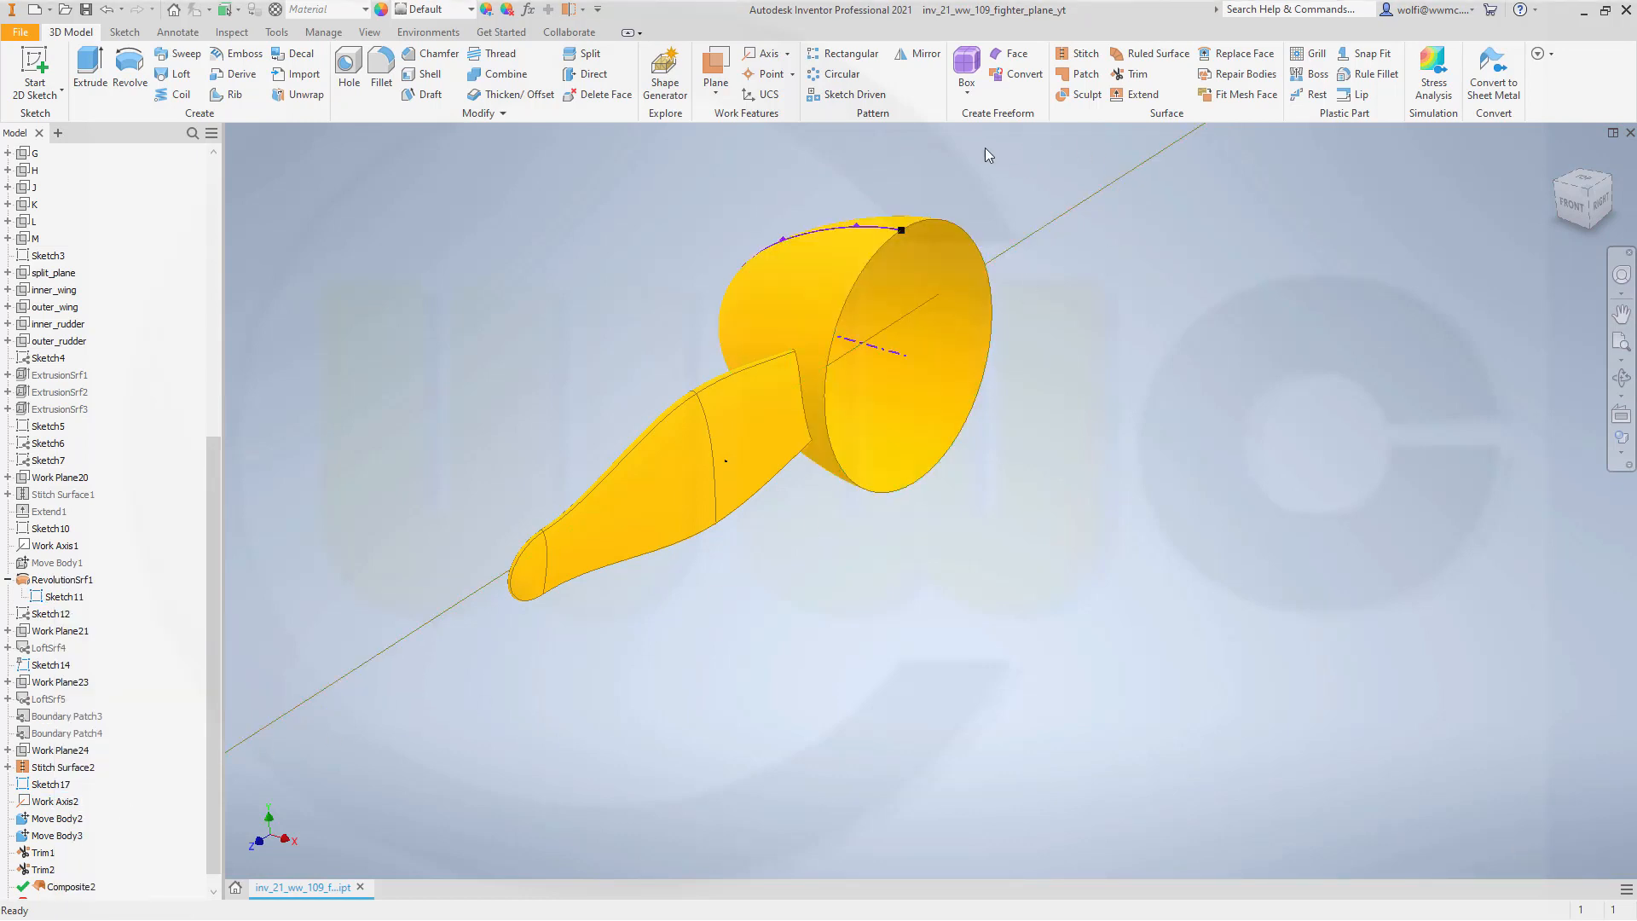
{"action": "left_click", "coordinate": [763, 53]}
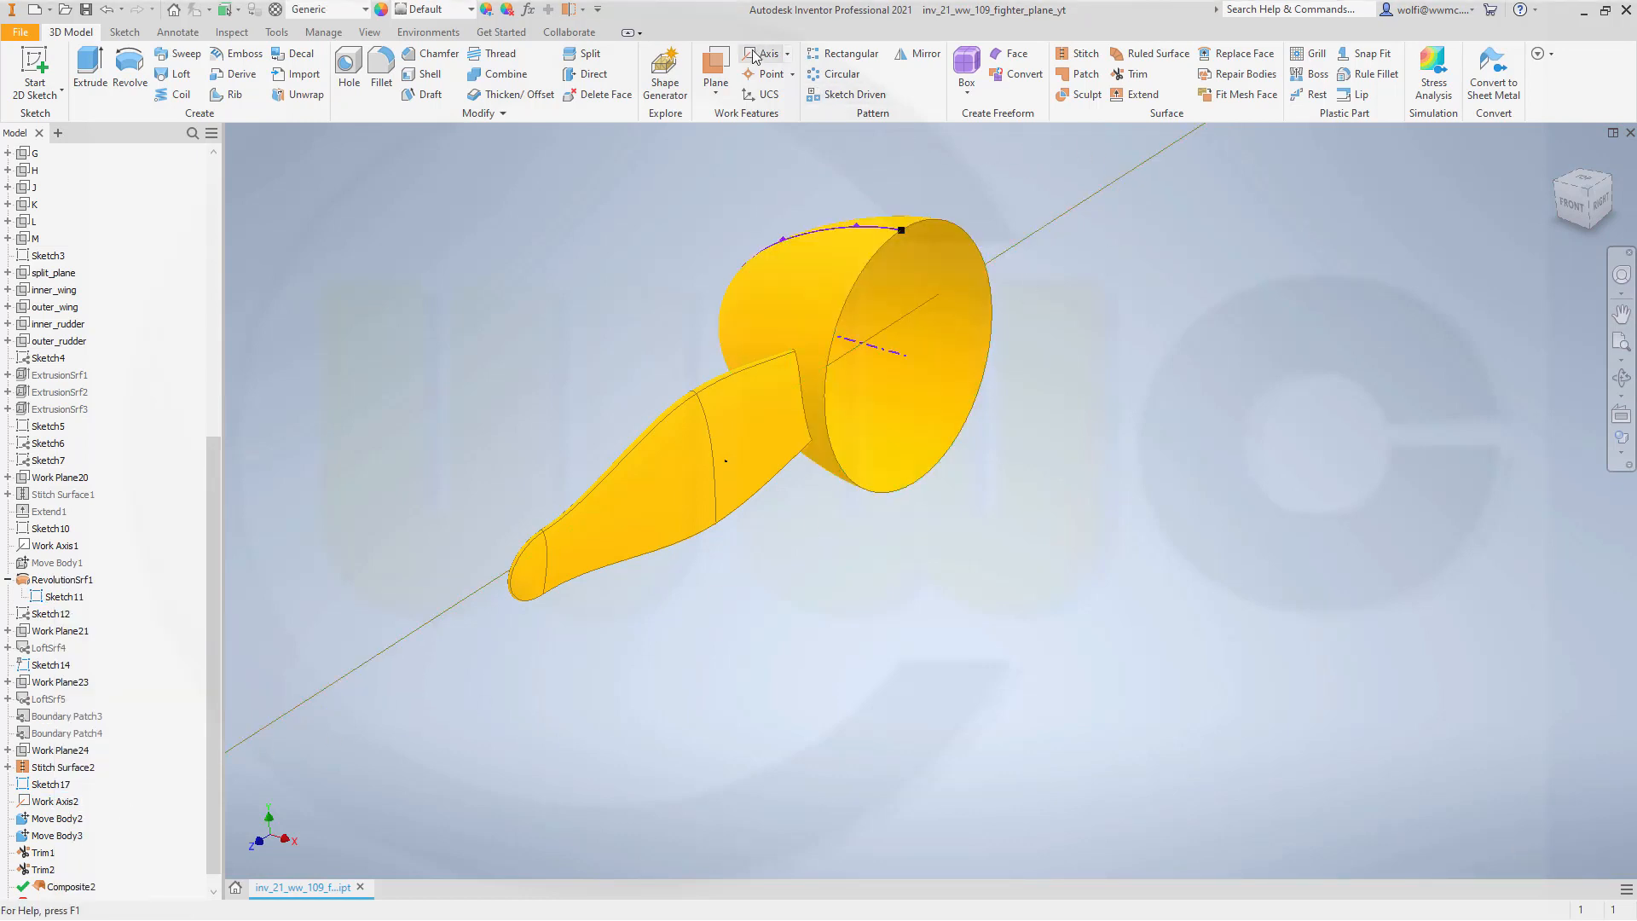
{"action": "left_click", "coordinate": [895, 362]}
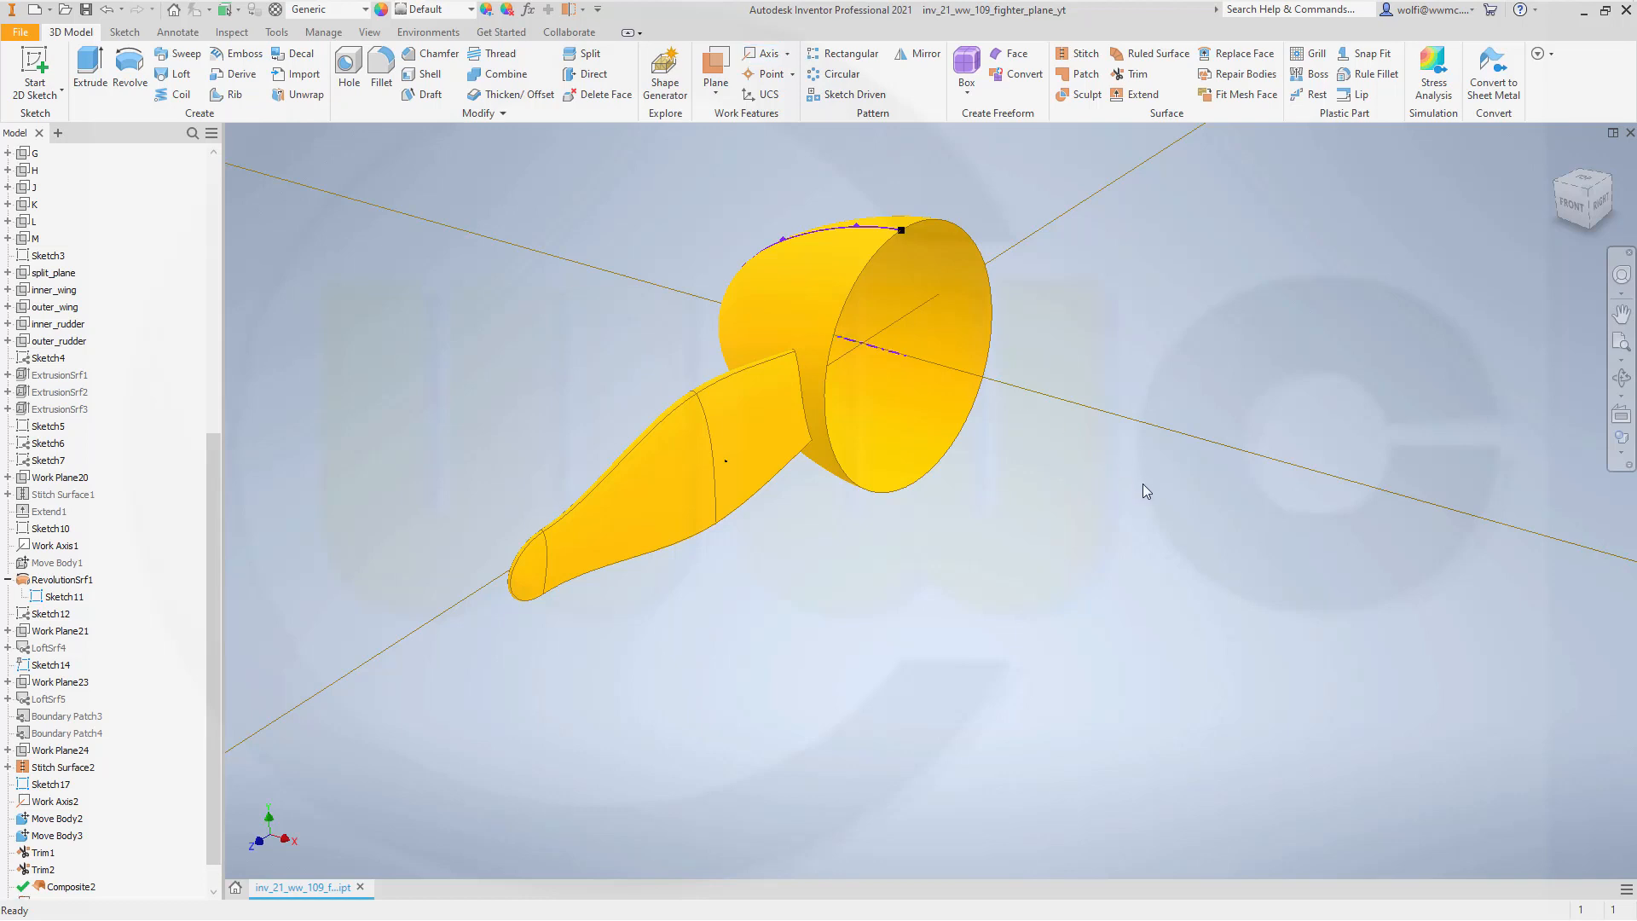
Hide the spinner's profile sketch Sketch11.
{"action": "left_click_drag", "start_coordinate": [215, 632], "coordinate": [216, 712]}
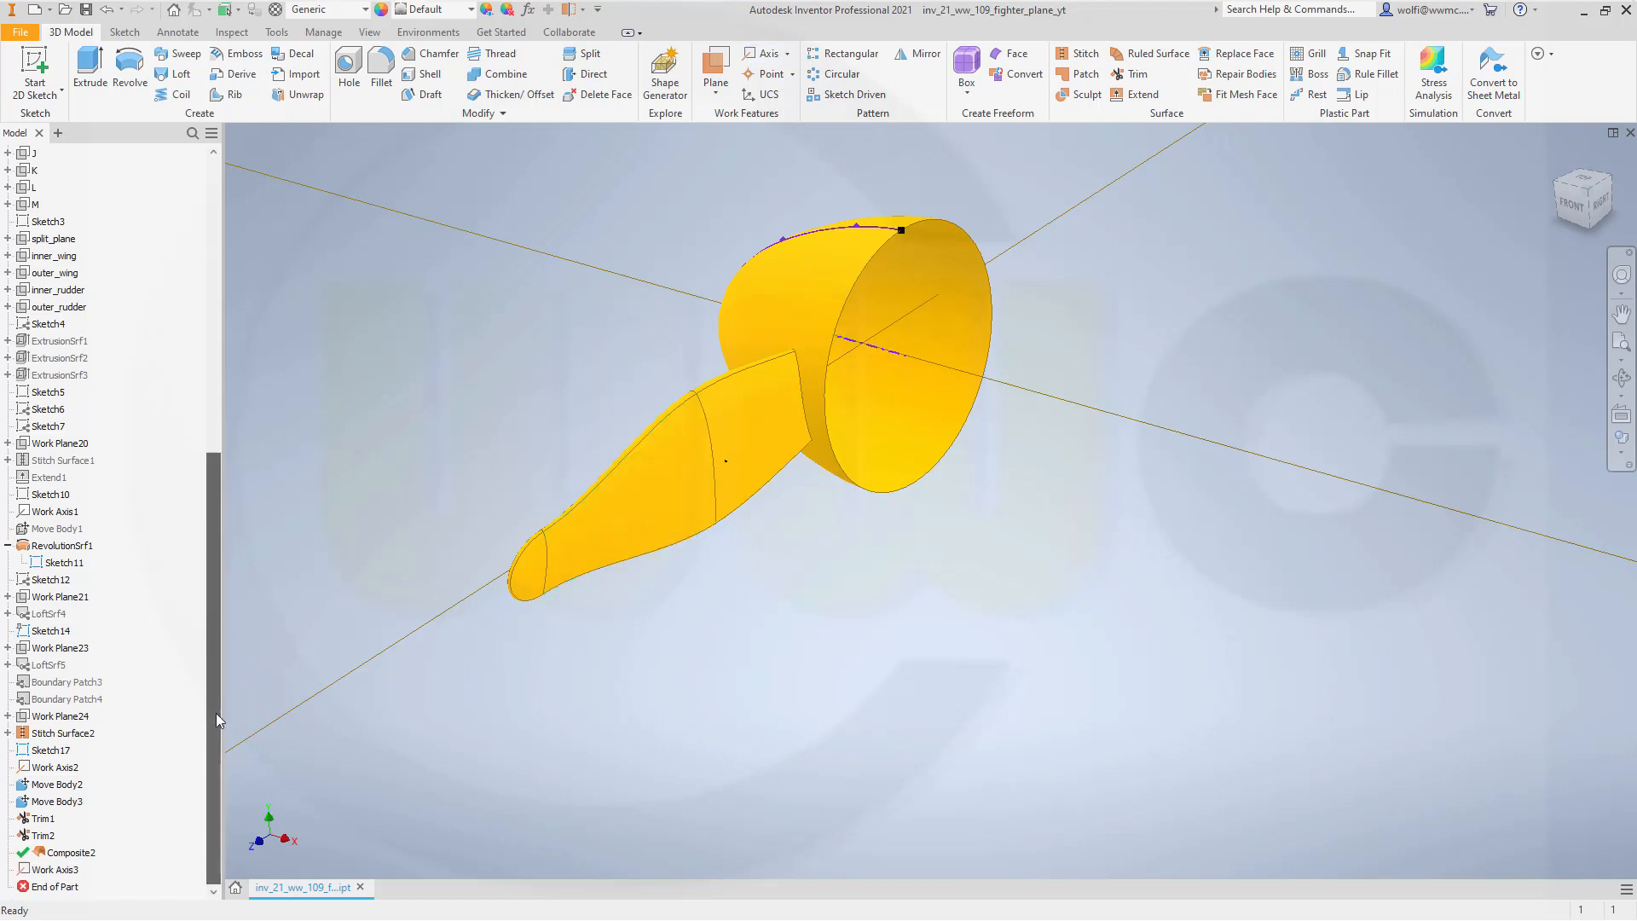
{"action": "right_click", "coordinate": [68, 563]}
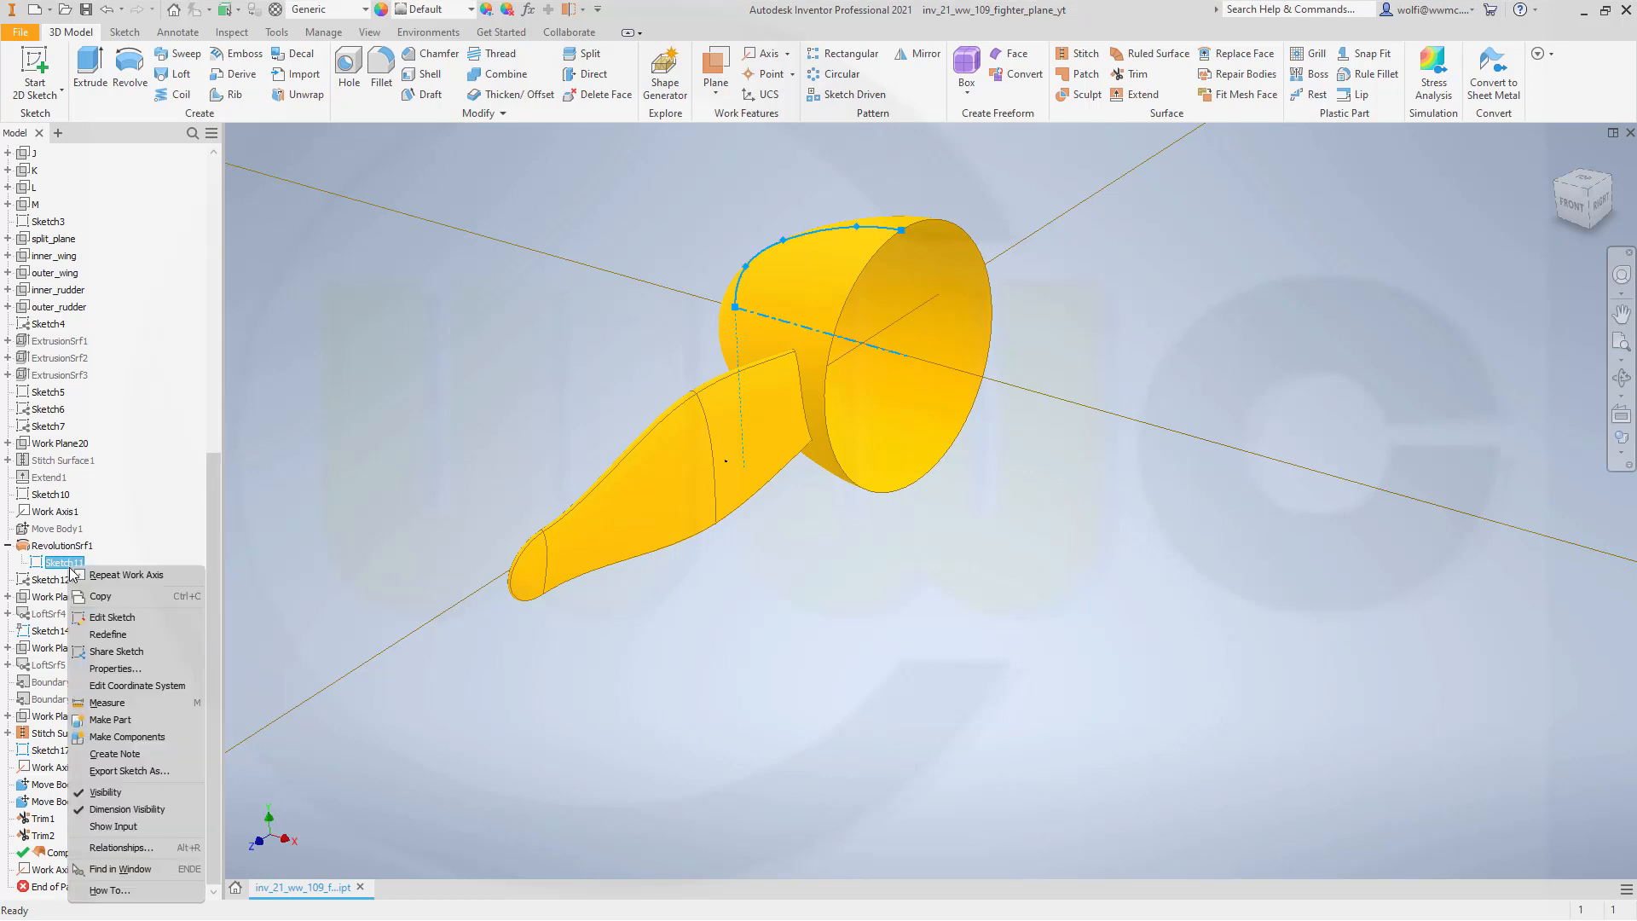
{"action": "left_click", "coordinate": [122, 793]}
Rotate the blade 120 degrees about the spinner's center work axis using Move Bodies with the Rotate about line option.
{"action": "scroll", "coordinate": [482, 451], "scroll_direction": "down", "scroll_amount": 3}
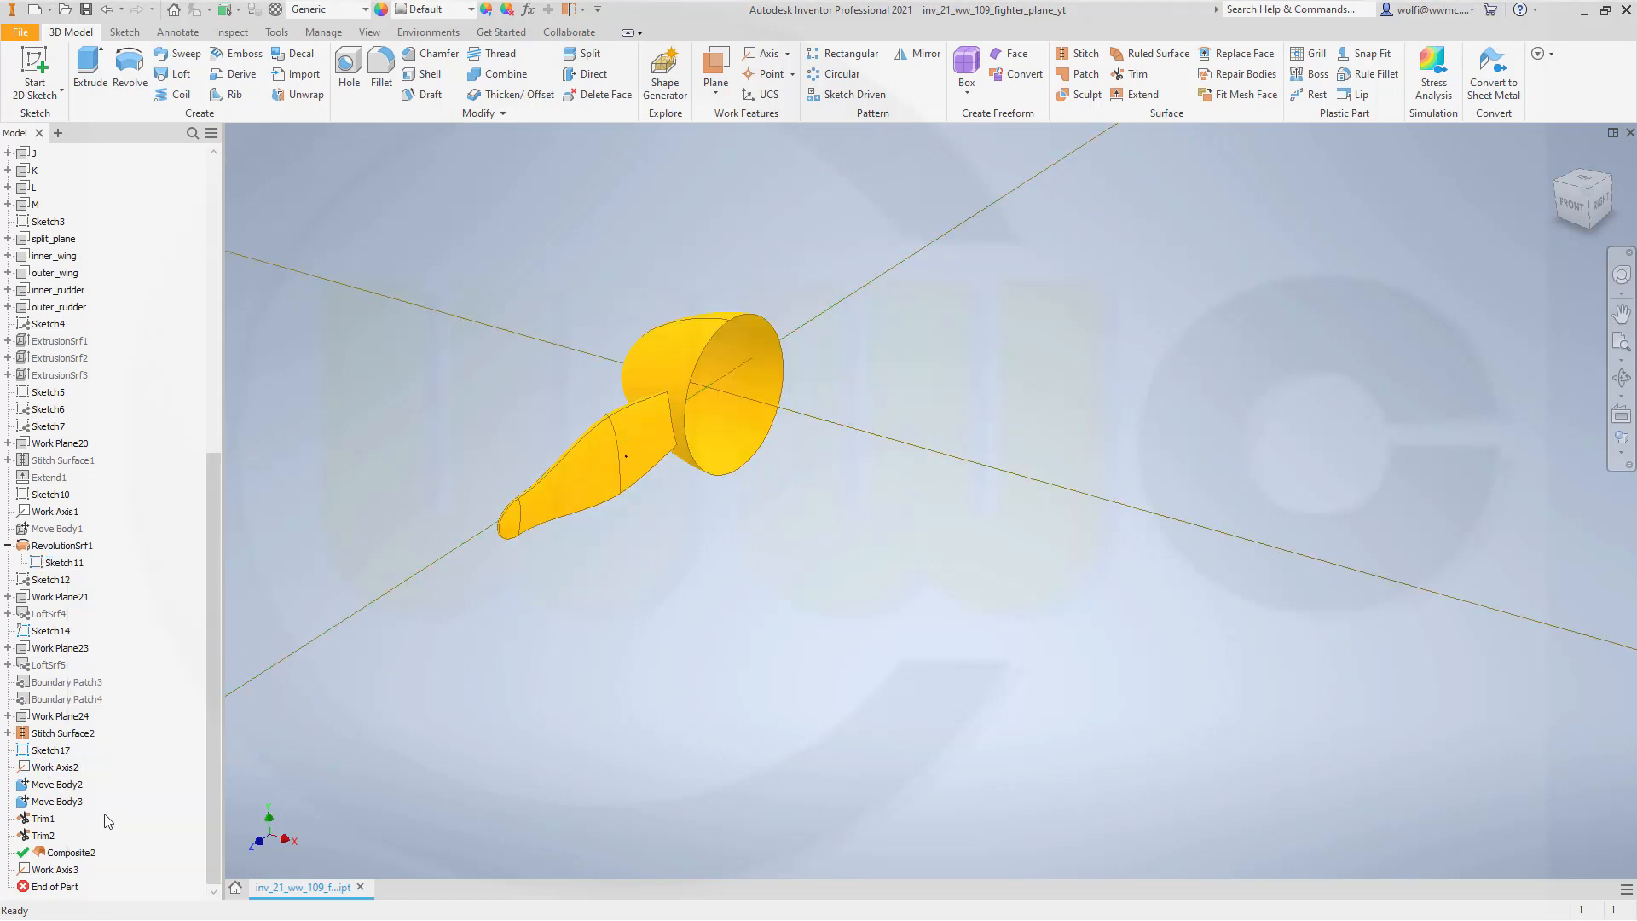
{"action": "left_click", "coordinate": [68, 853]}
{"action": "left_click", "coordinate": [503, 113]}
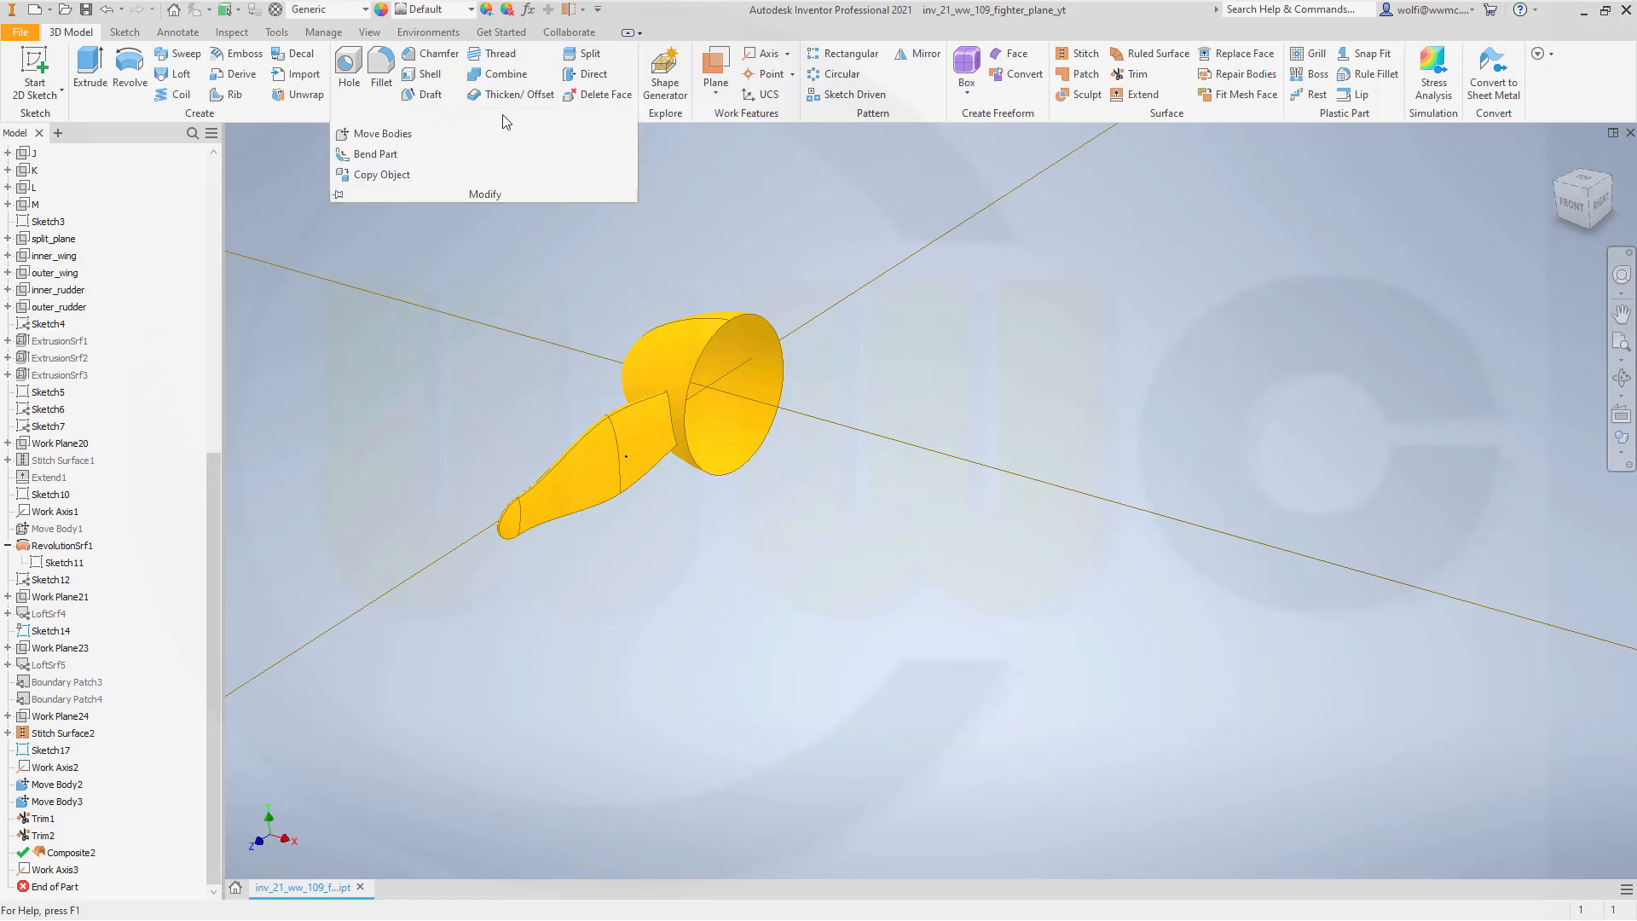
{"action": "left_click", "coordinate": [402, 135]}
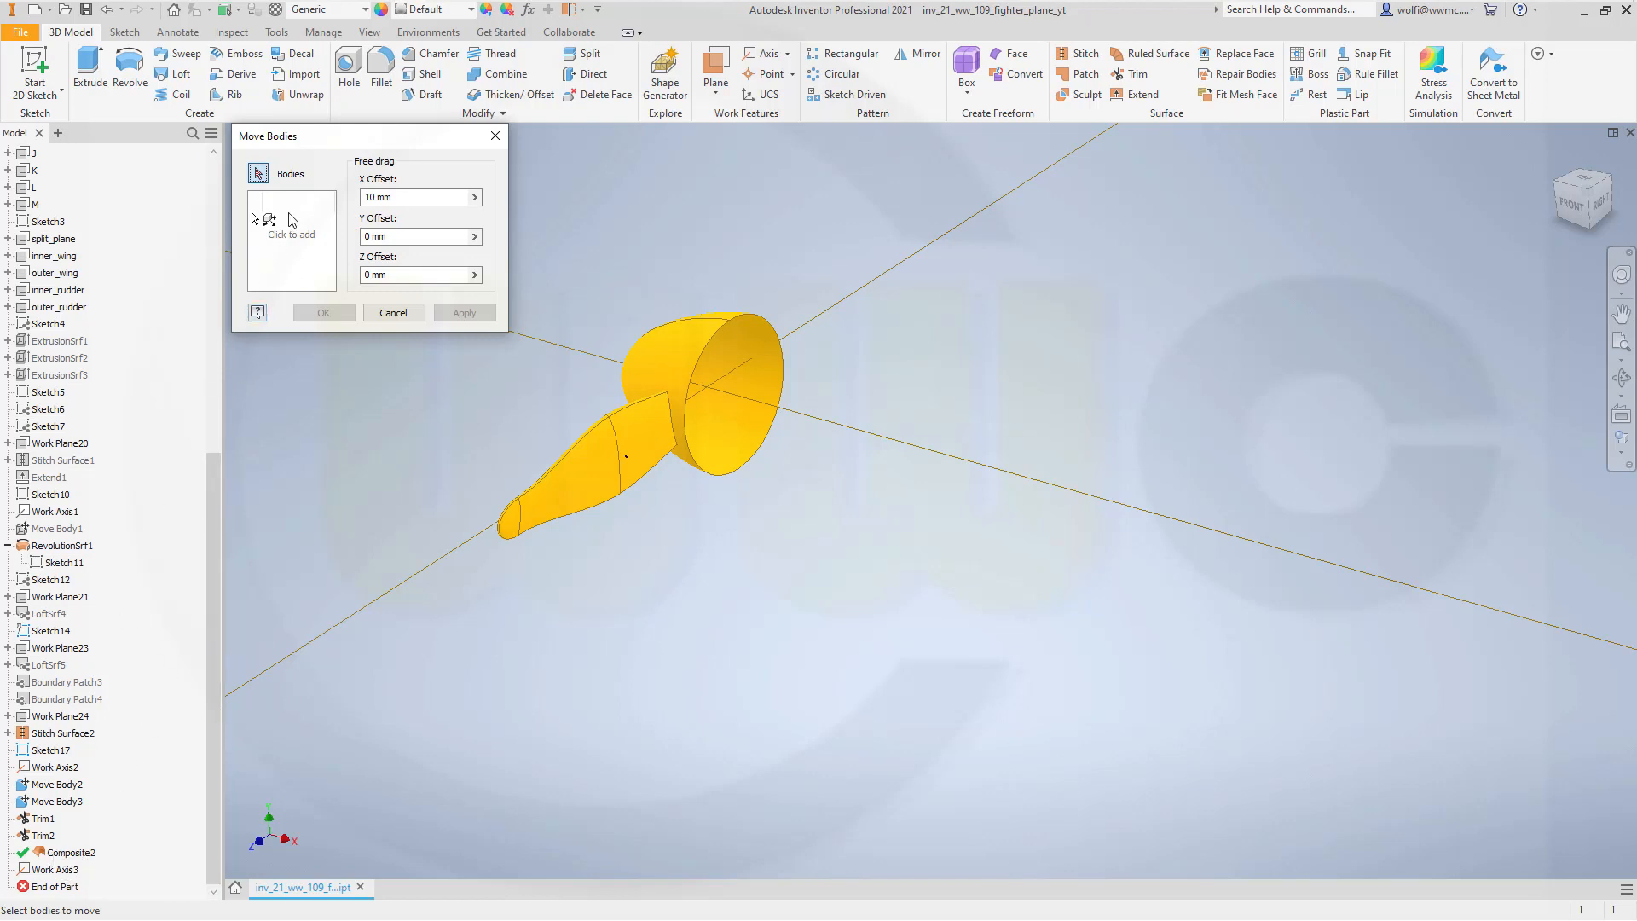
{"action": "left_click", "coordinate": [298, 236]}
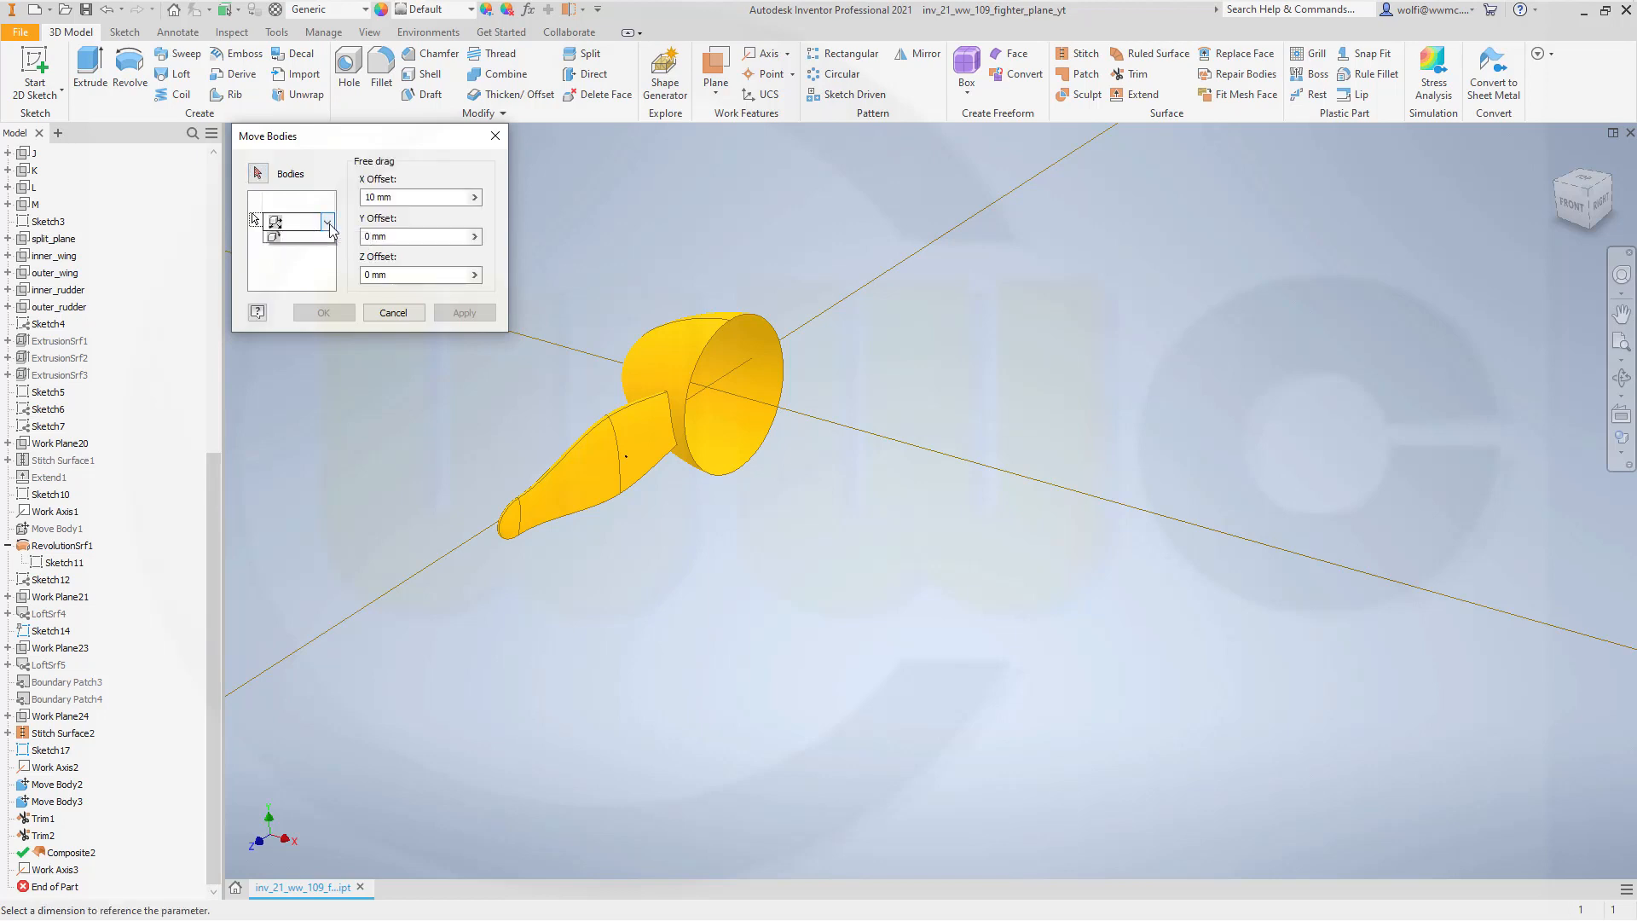
{"action": "left_click", "coordinate": [294, 222]}
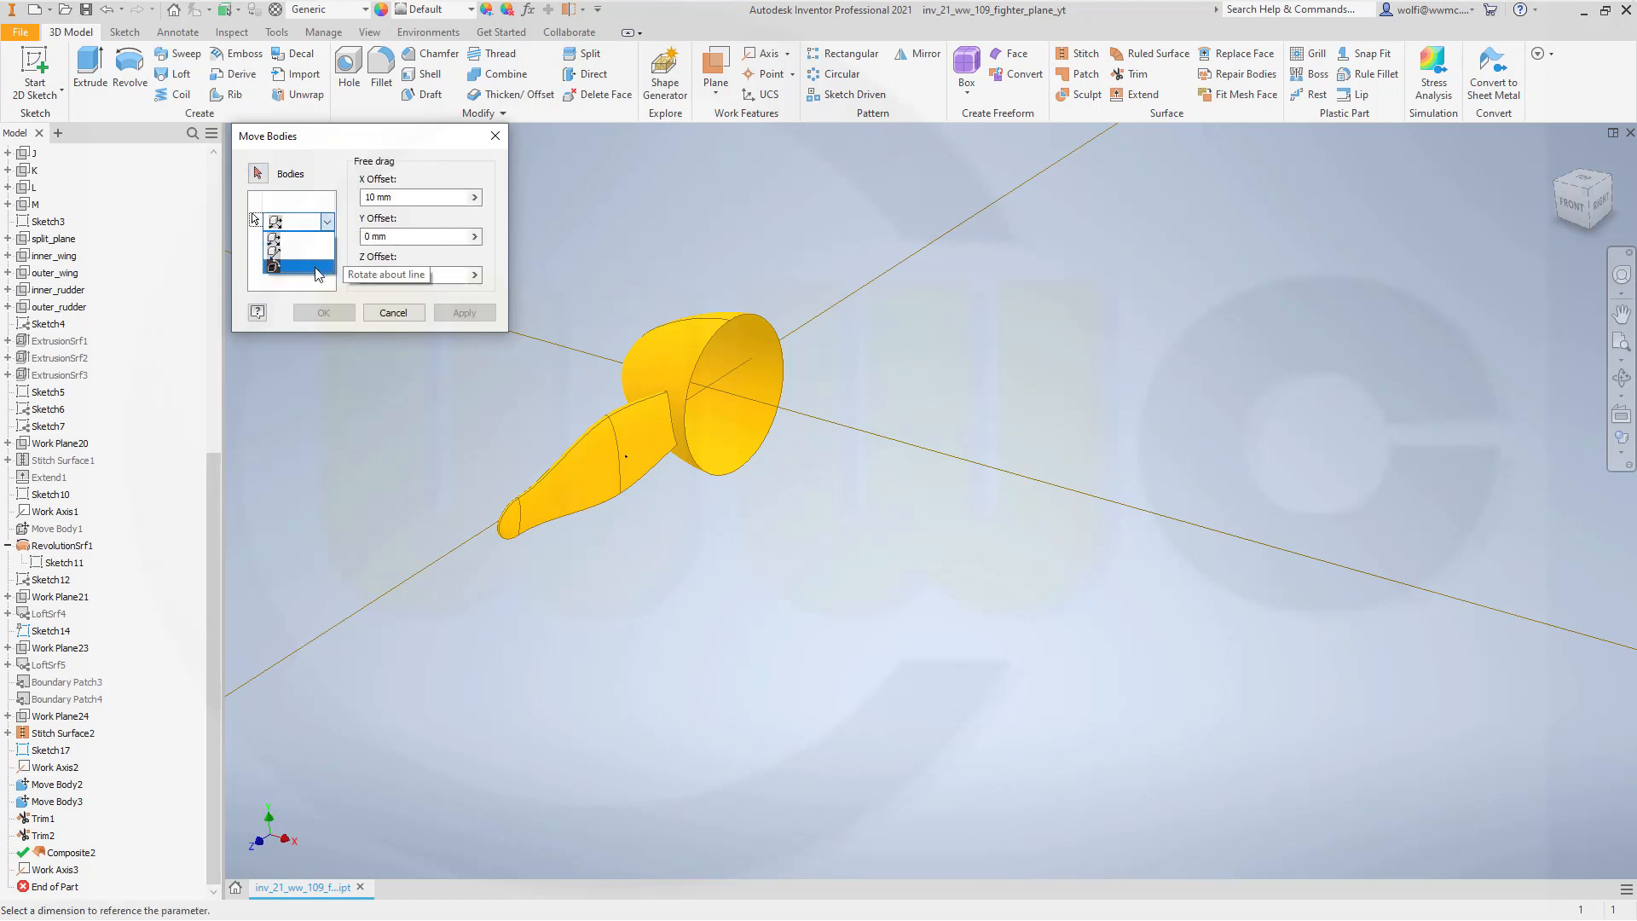
{"action": "left_click", "coordinate": [321, 267]}
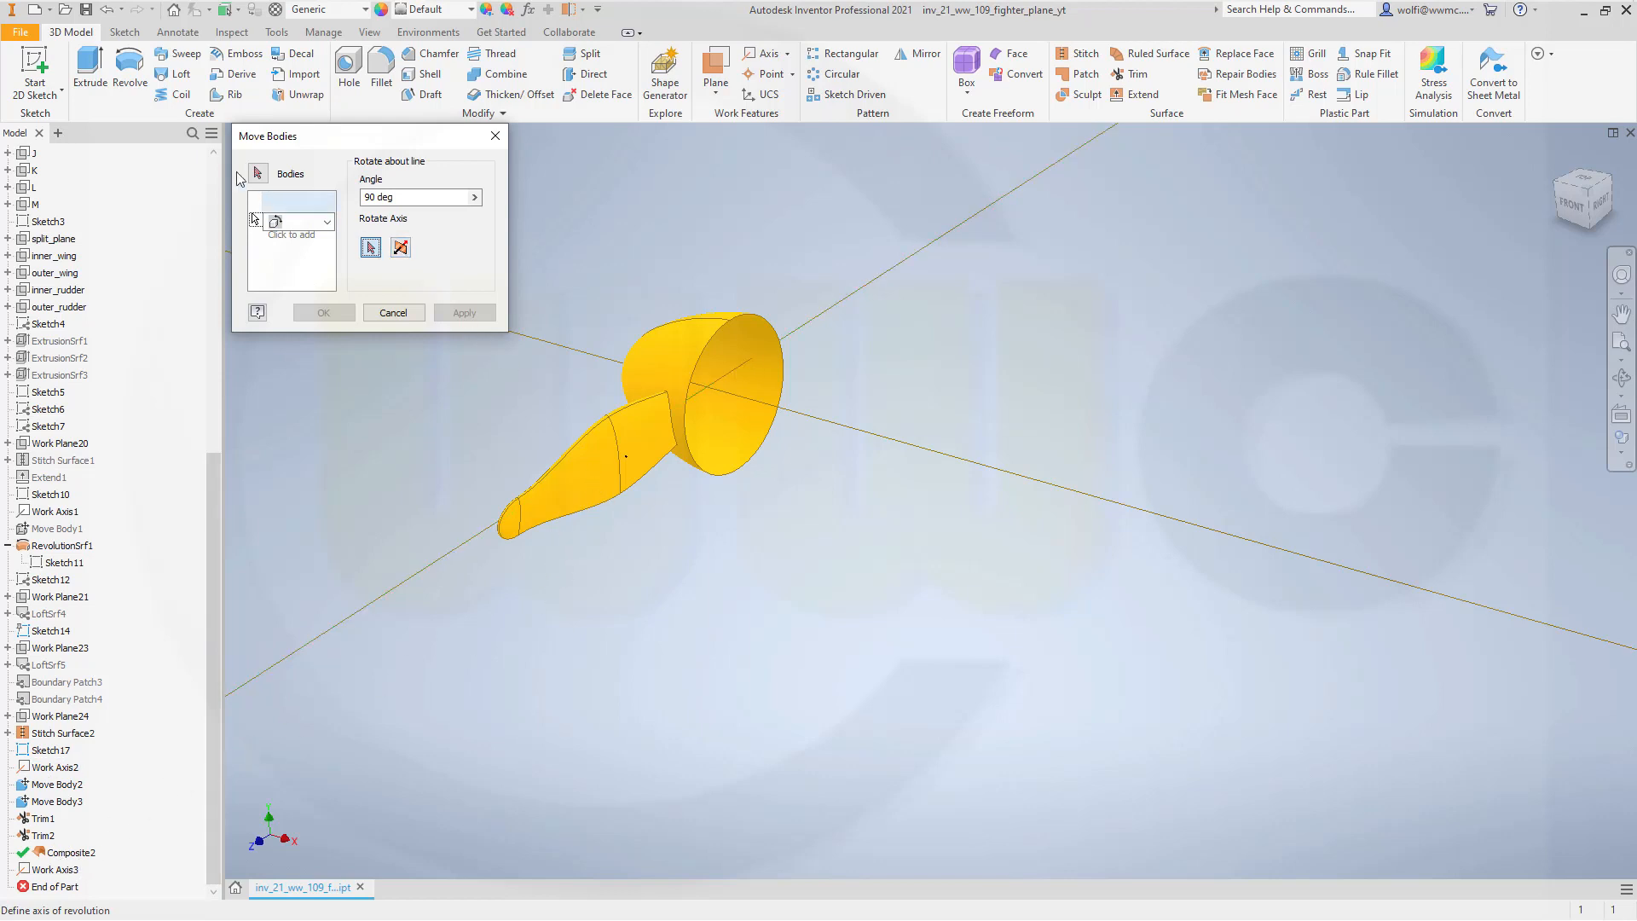
{"action": "left_click", "coordinate": [257, 173]}
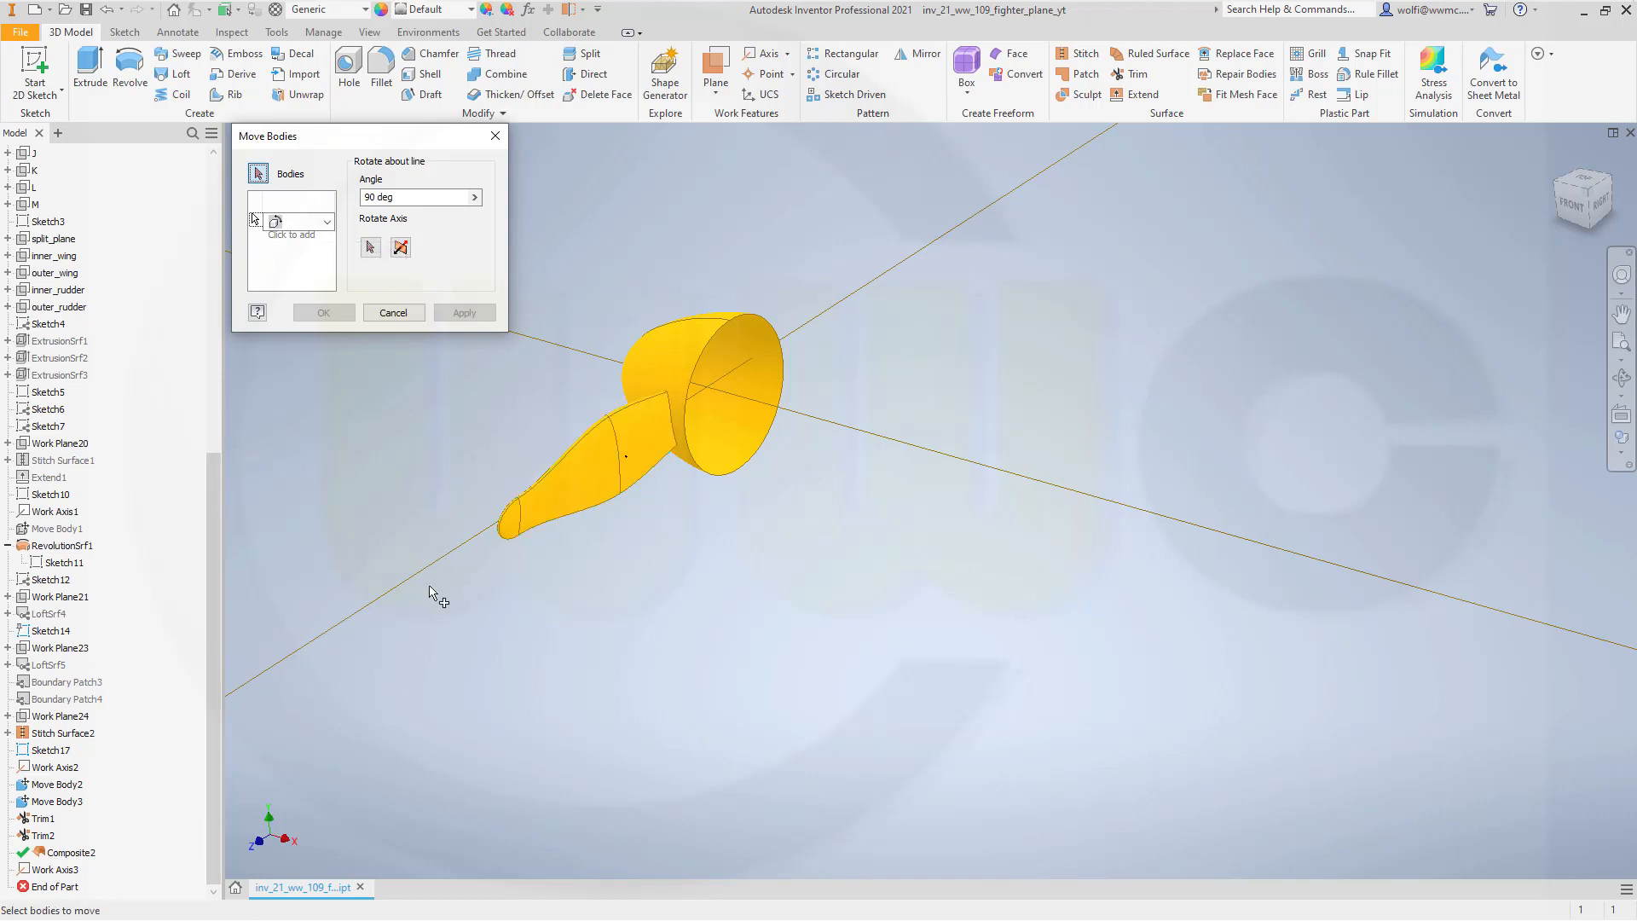
{"action": "left_click", "coordinate": [556, 496]}
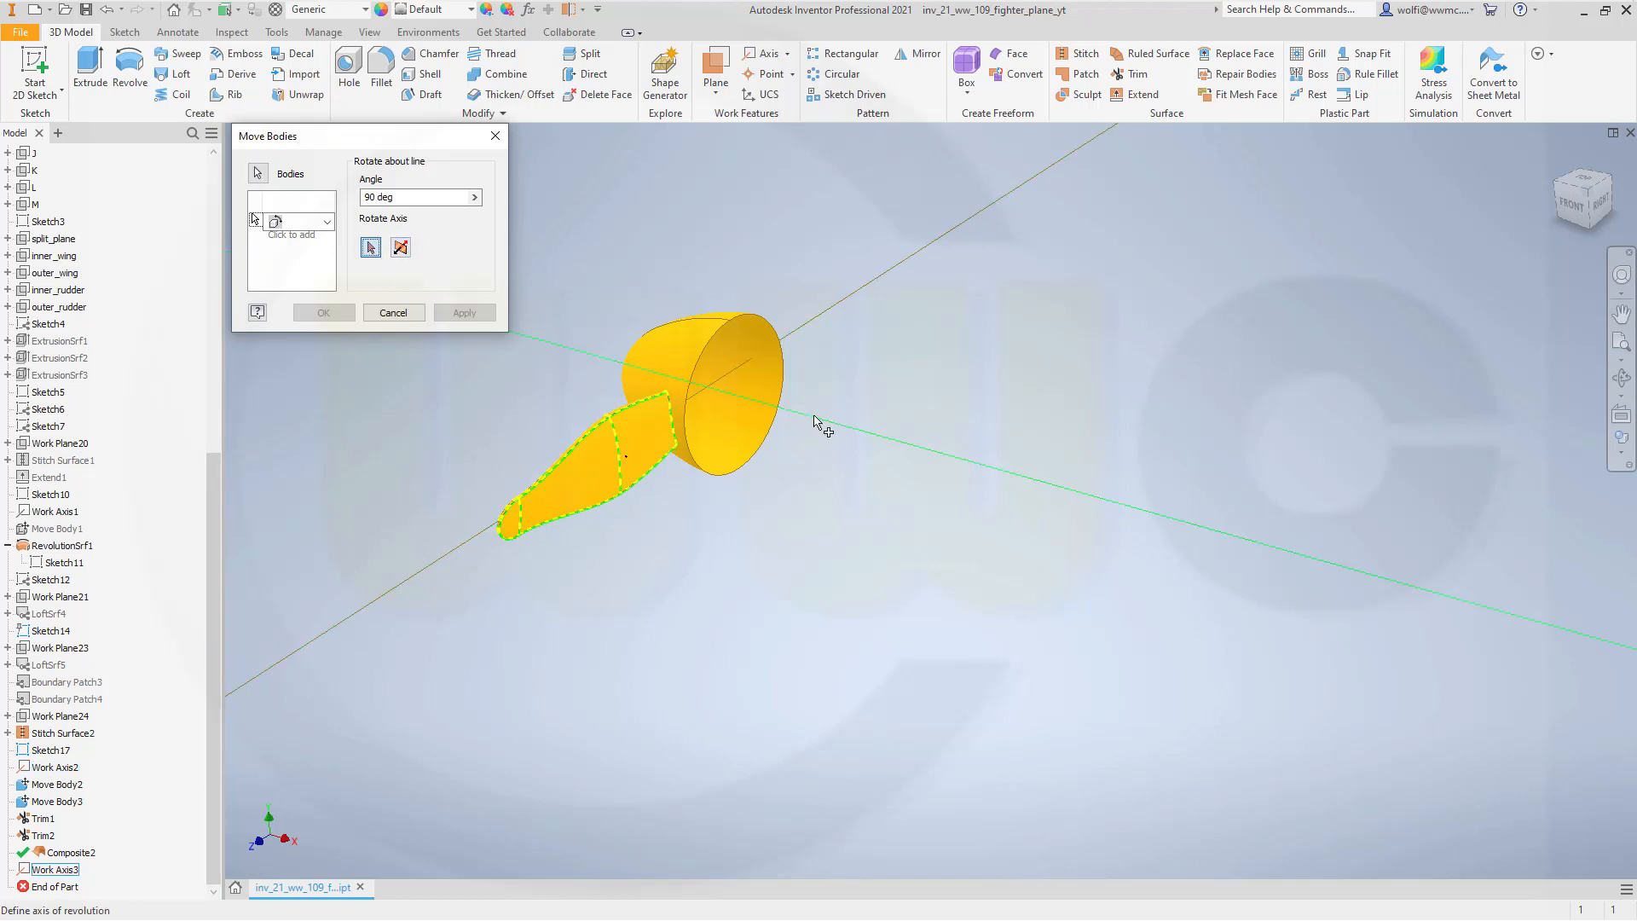
{"action": "left_click", "coordinate": [814, 418]}
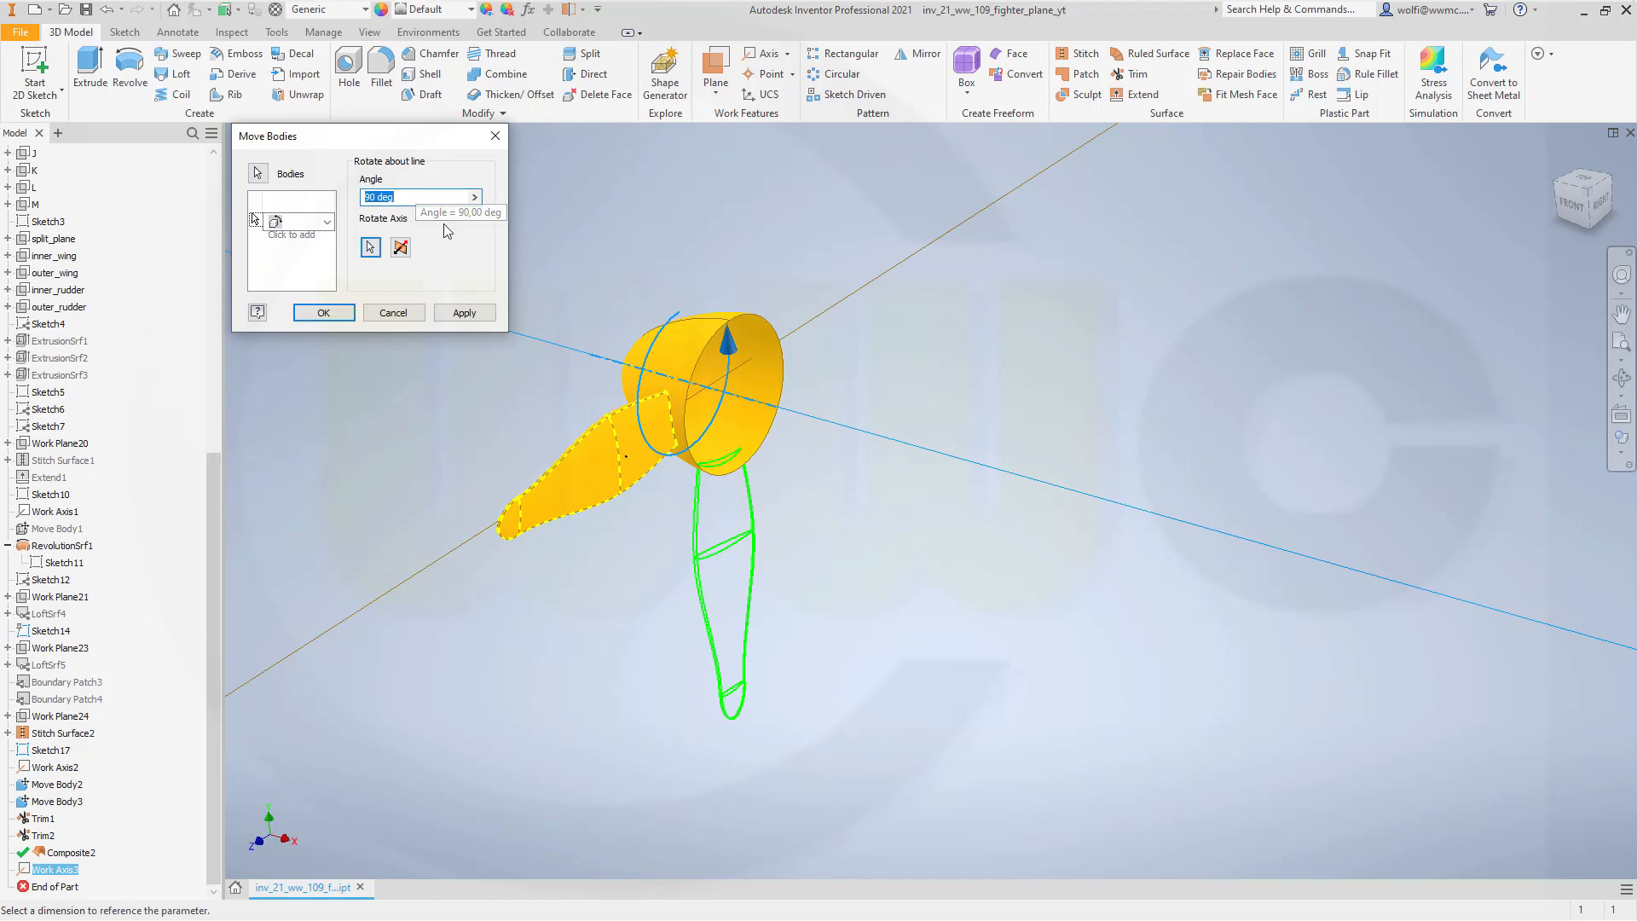
{"action": "type", "text": "120"}
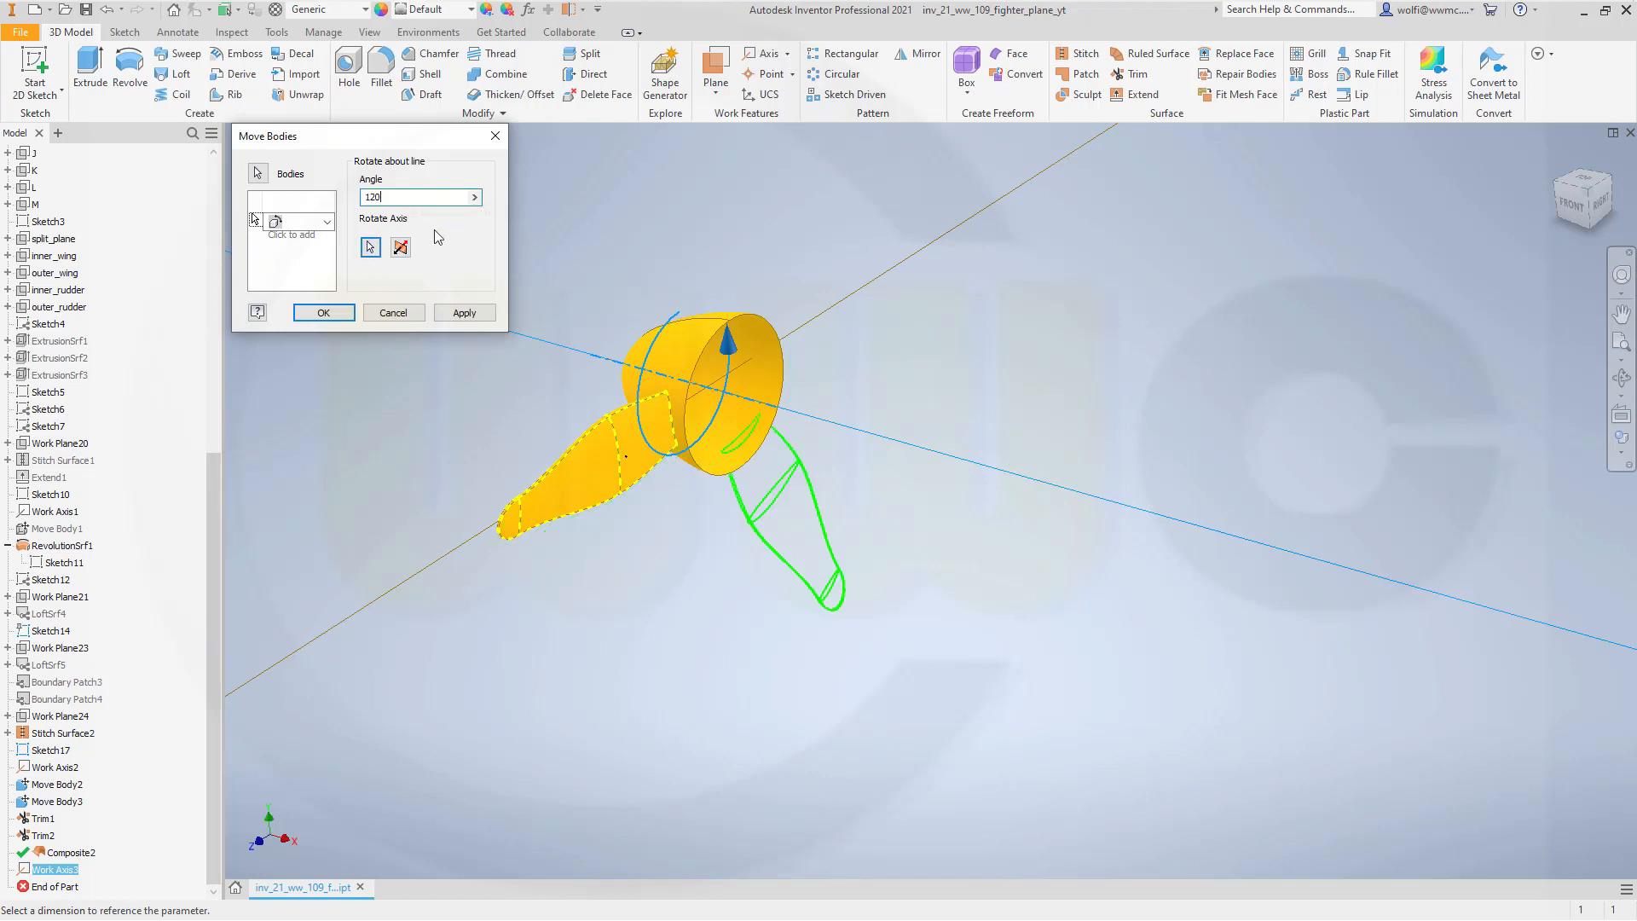
{"action": "key", "text": "Return"}
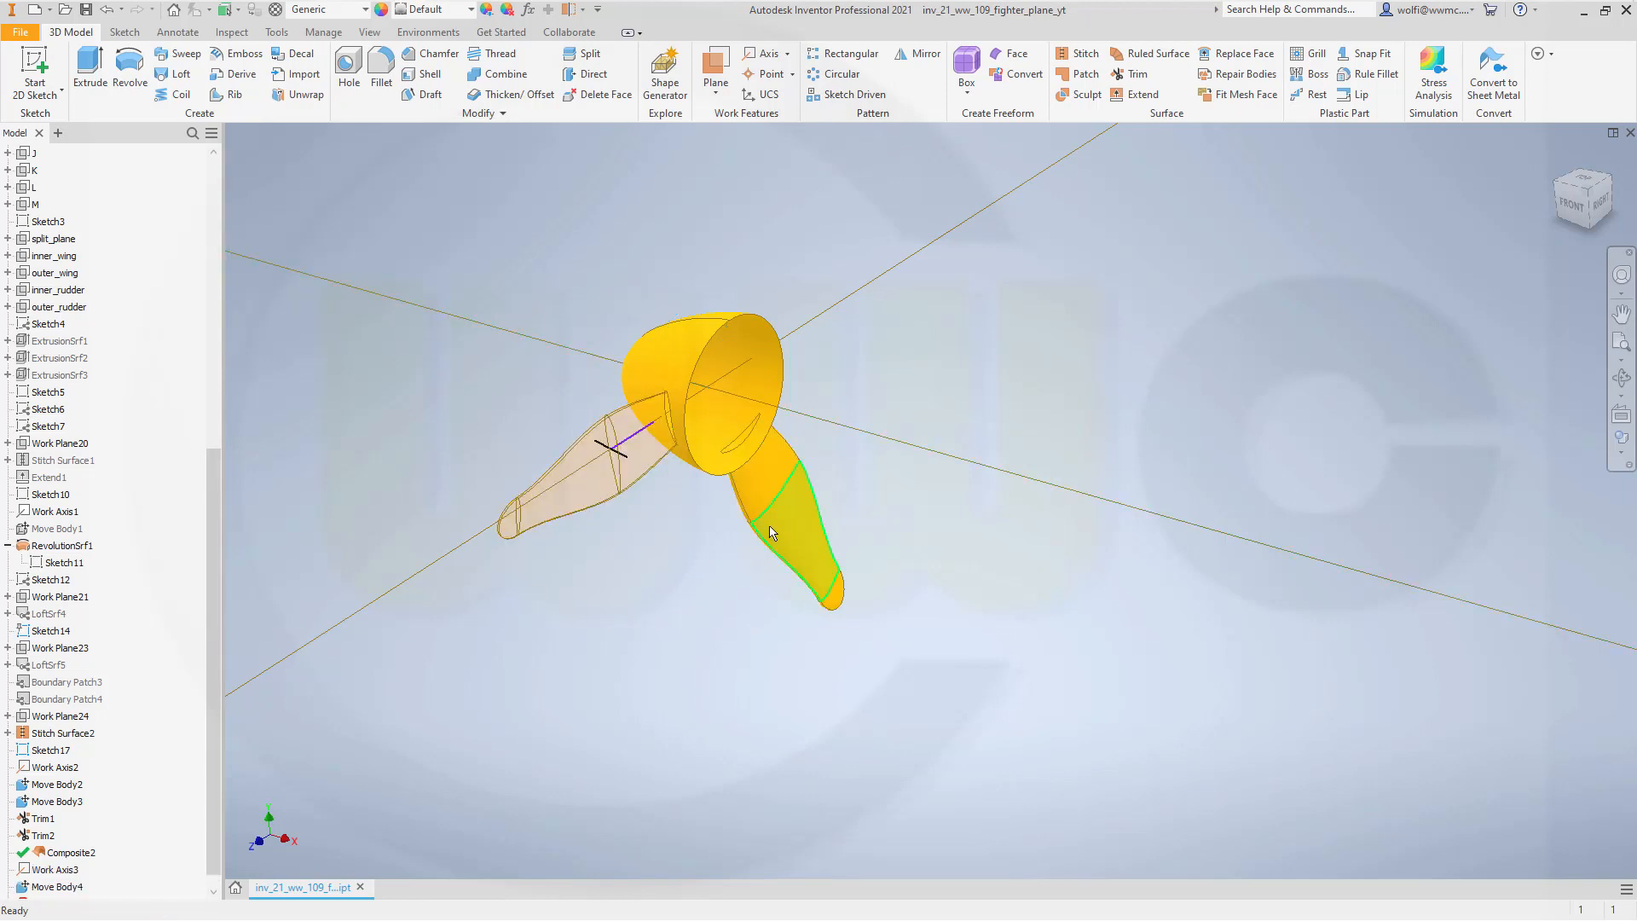
Turn off translucency for Composite2, the blade copy at the original position.
{"action": "left_click", "coordinate": [65, 853]}
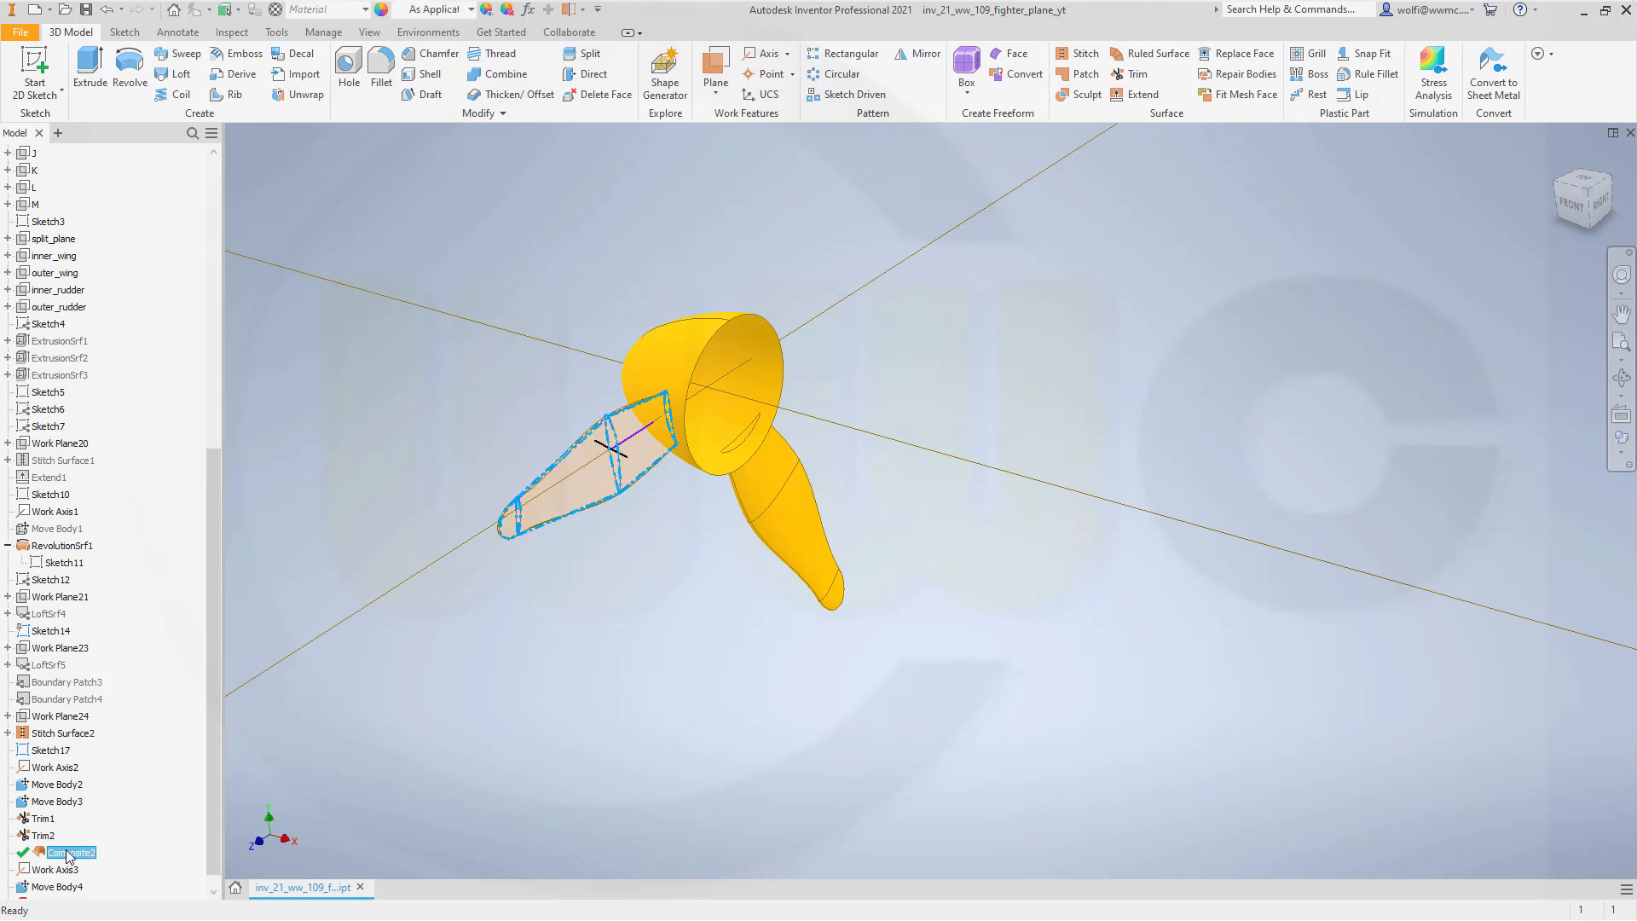
{"action": "right_click", "coordinate": [67, 852]}
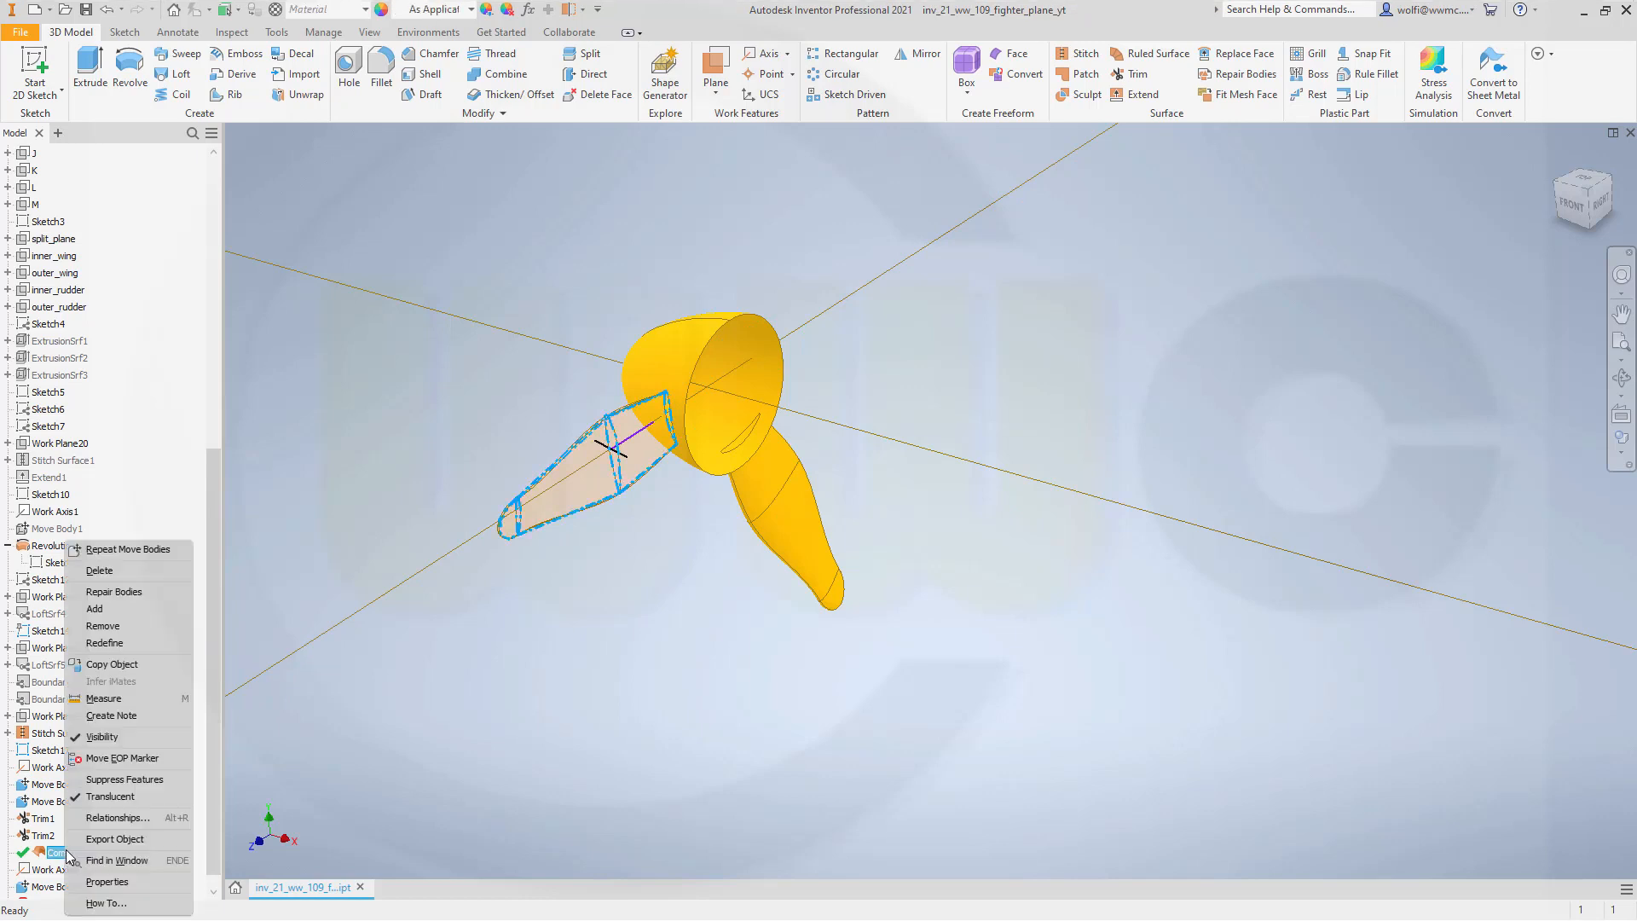
{"action": "left_click", "coordinate": [104, 798]}
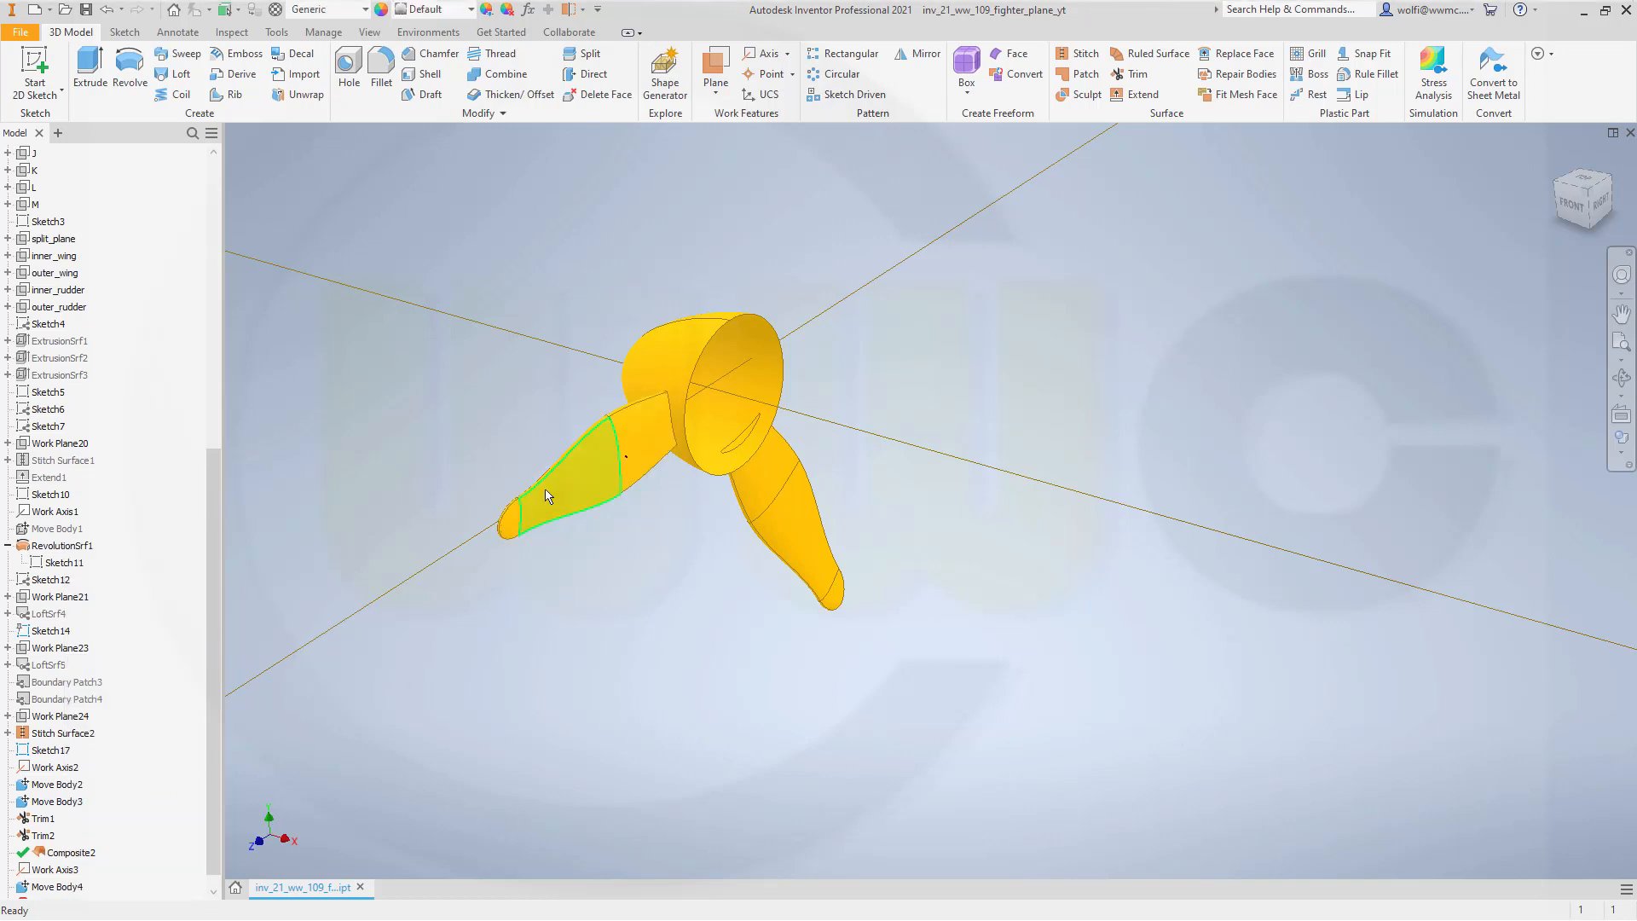
Trim the spinner surface with the rotated second blade as cutting tool, removing the spinner face inside the blade root.
{"action": "middle_click_drag", "start_coordinate": [547, 496], "coordinate": [892, 488], "text": "shift"}
{"action": "middle_click_drag", "start_coordinate": [1224, 384], "coordinate": [851, 658]}
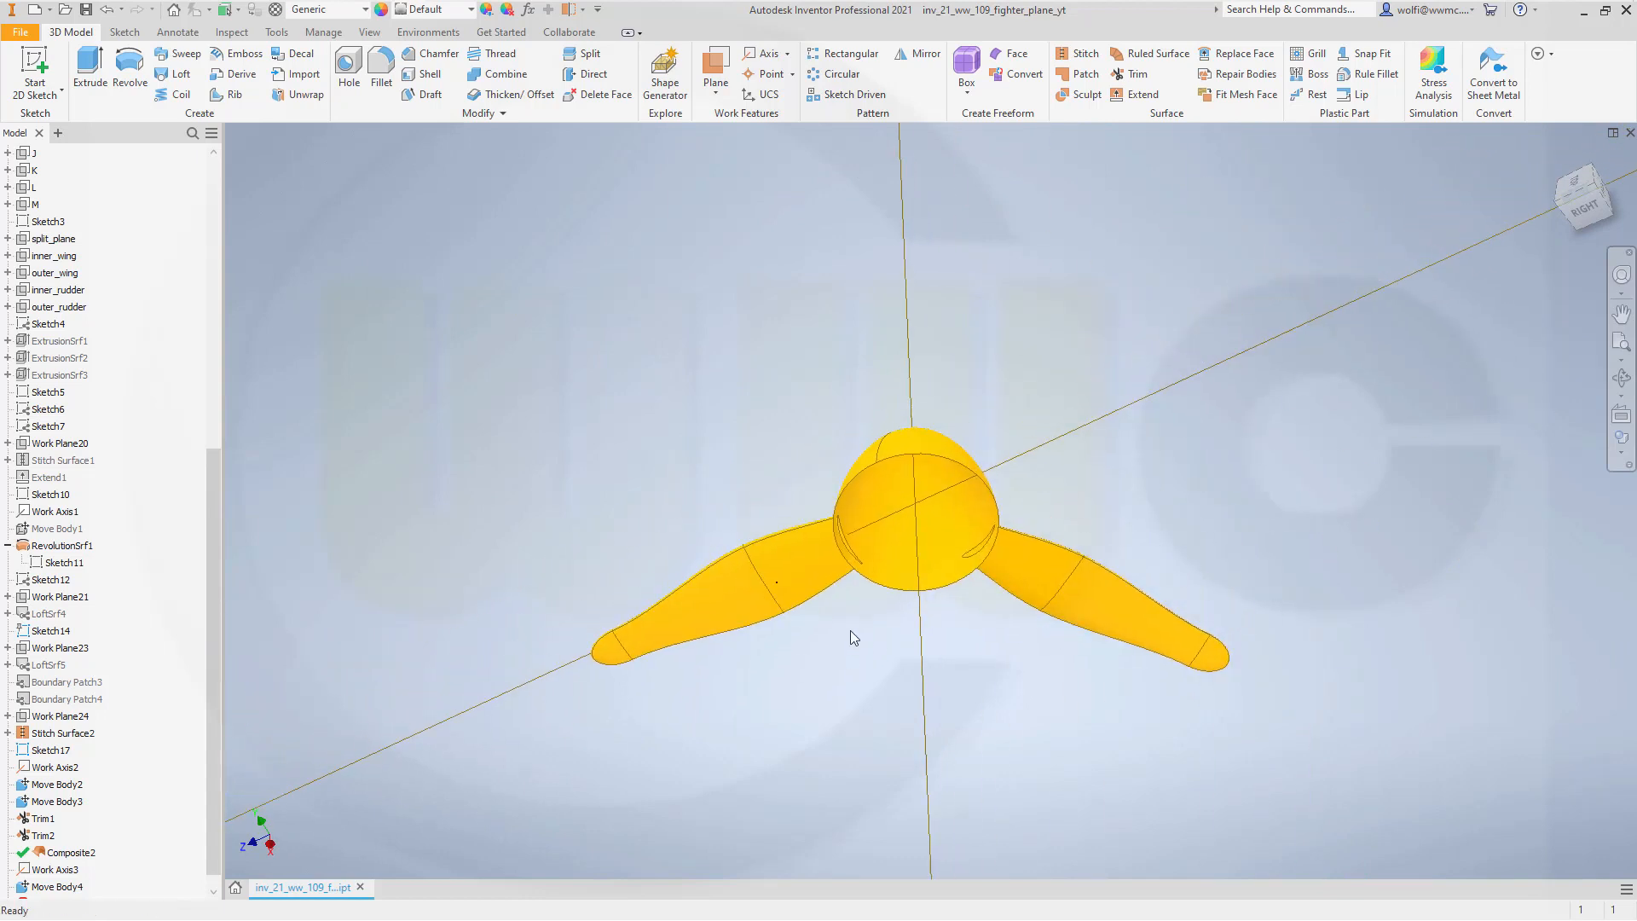
{"action": "scroll", "coordinate": [849, 627], "scroll_direction": "up", "scroll_amount": 4}
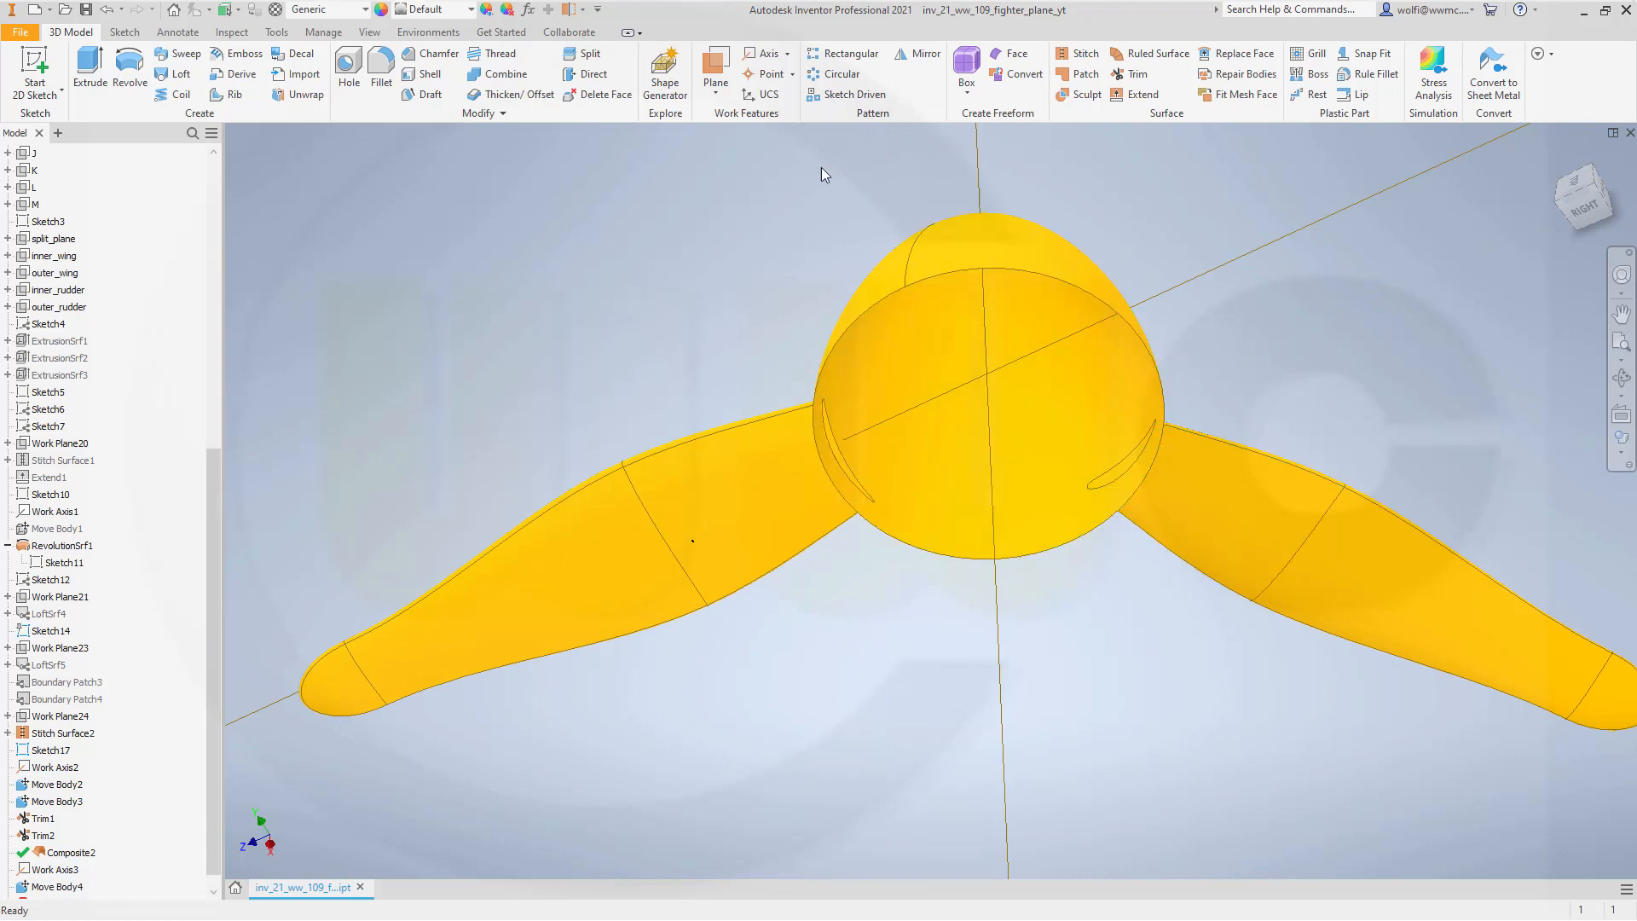
{"action": "left_click", "coordinate": [1131, 75]}
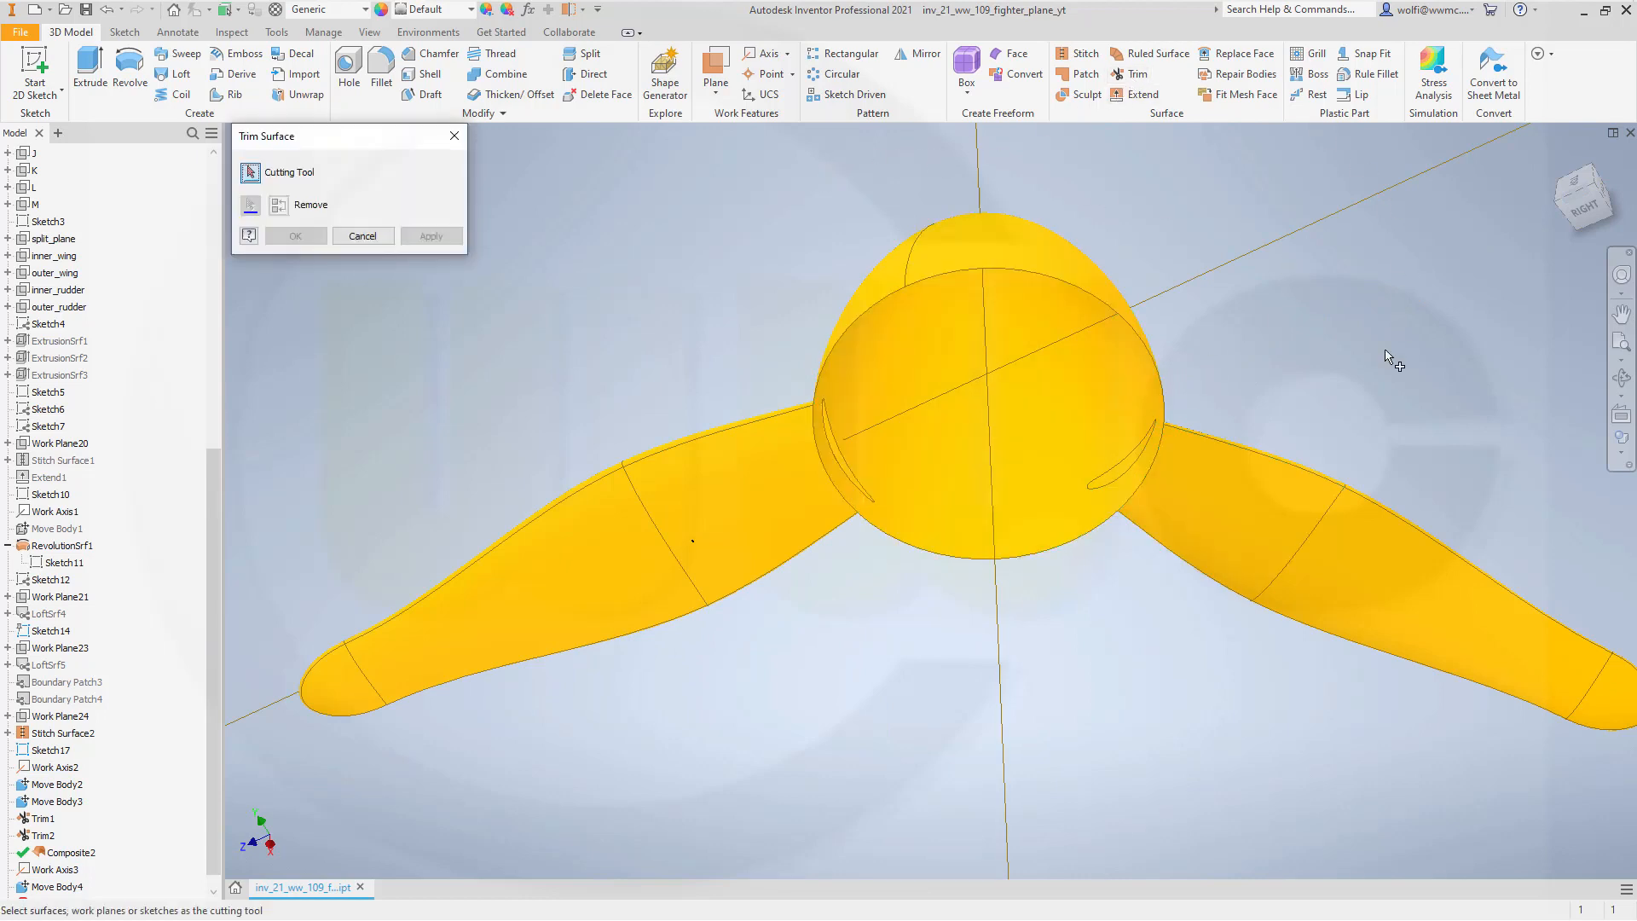
{"action": "left_click", "coordinate": [1244, 474]}
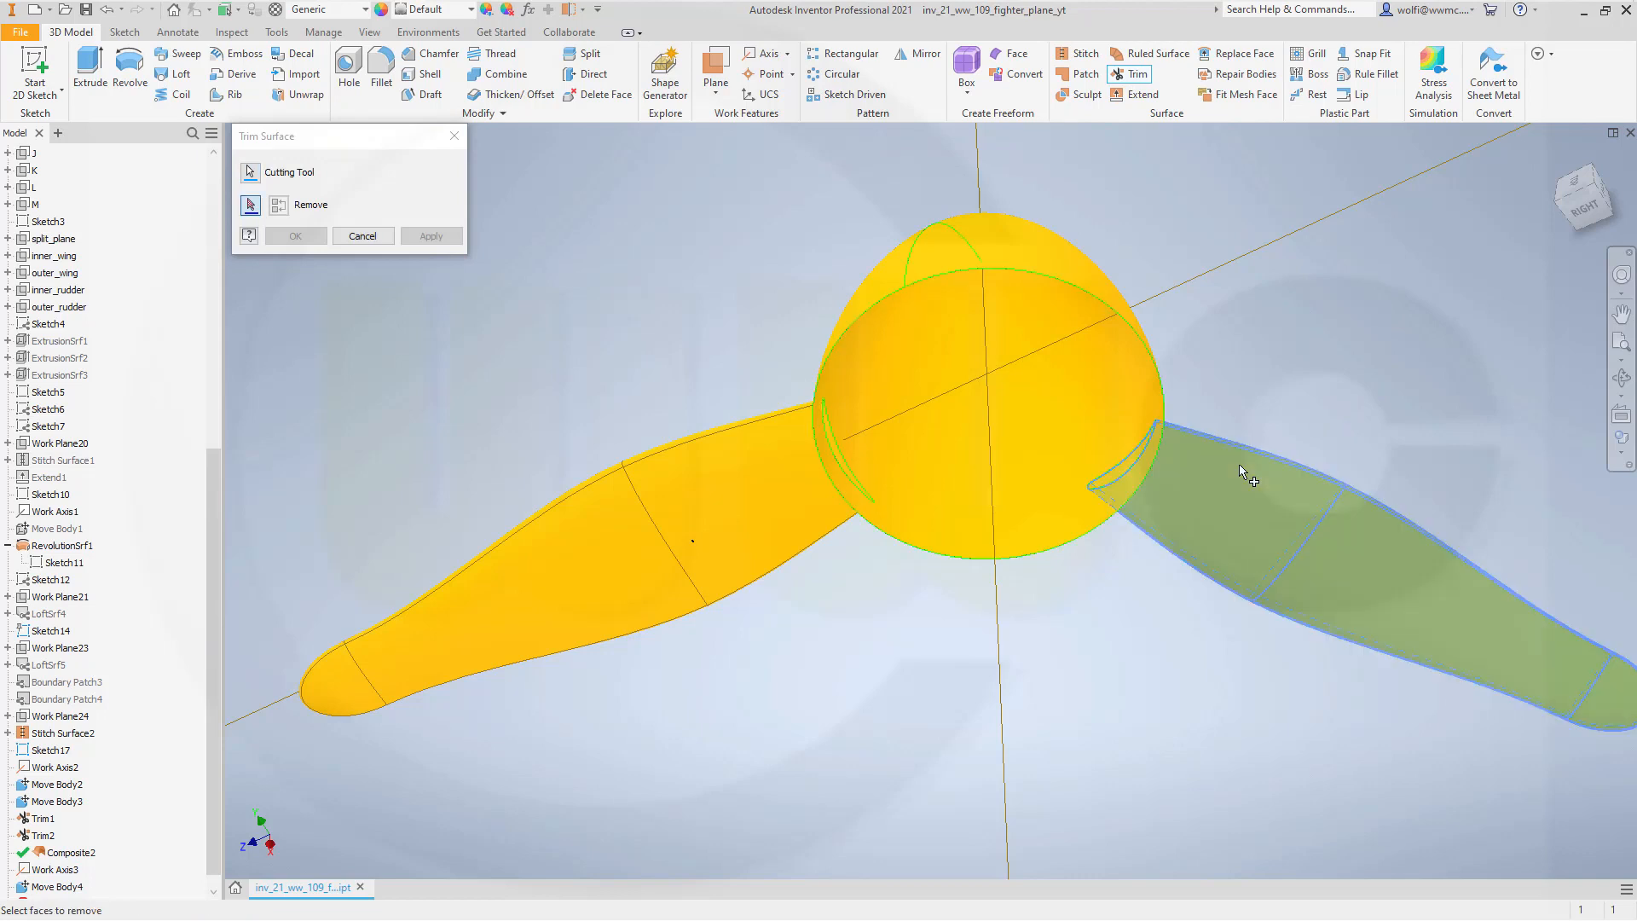
{"action": "left_click", "coordinate": [1108, 480]}
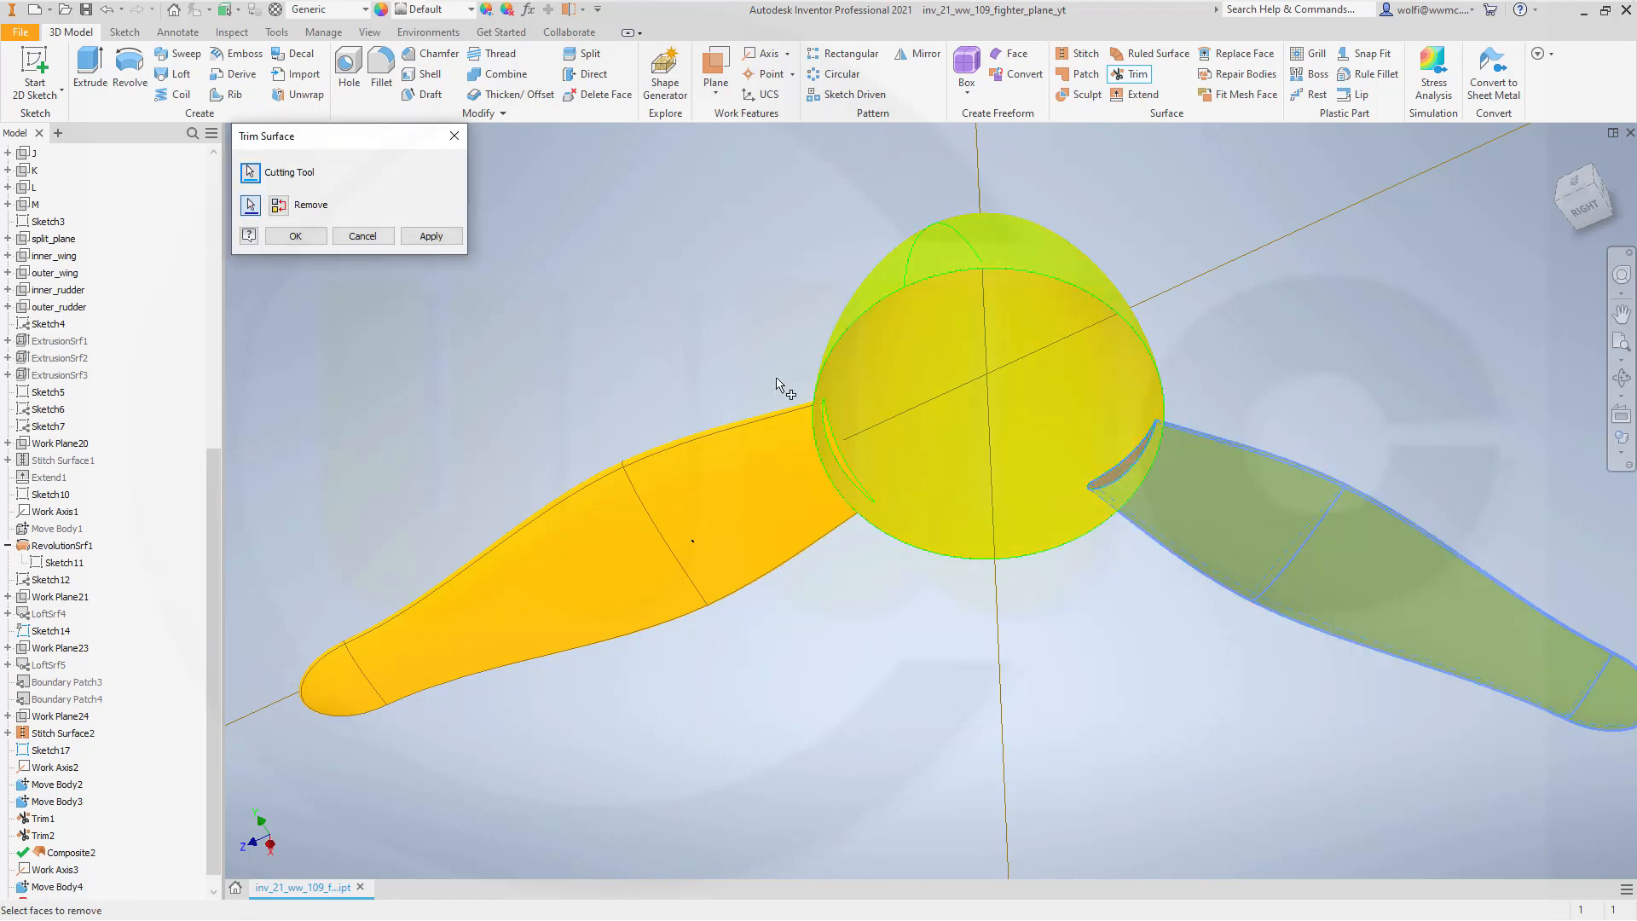
{"action": "left_click", "coordinate": [297, 236]}
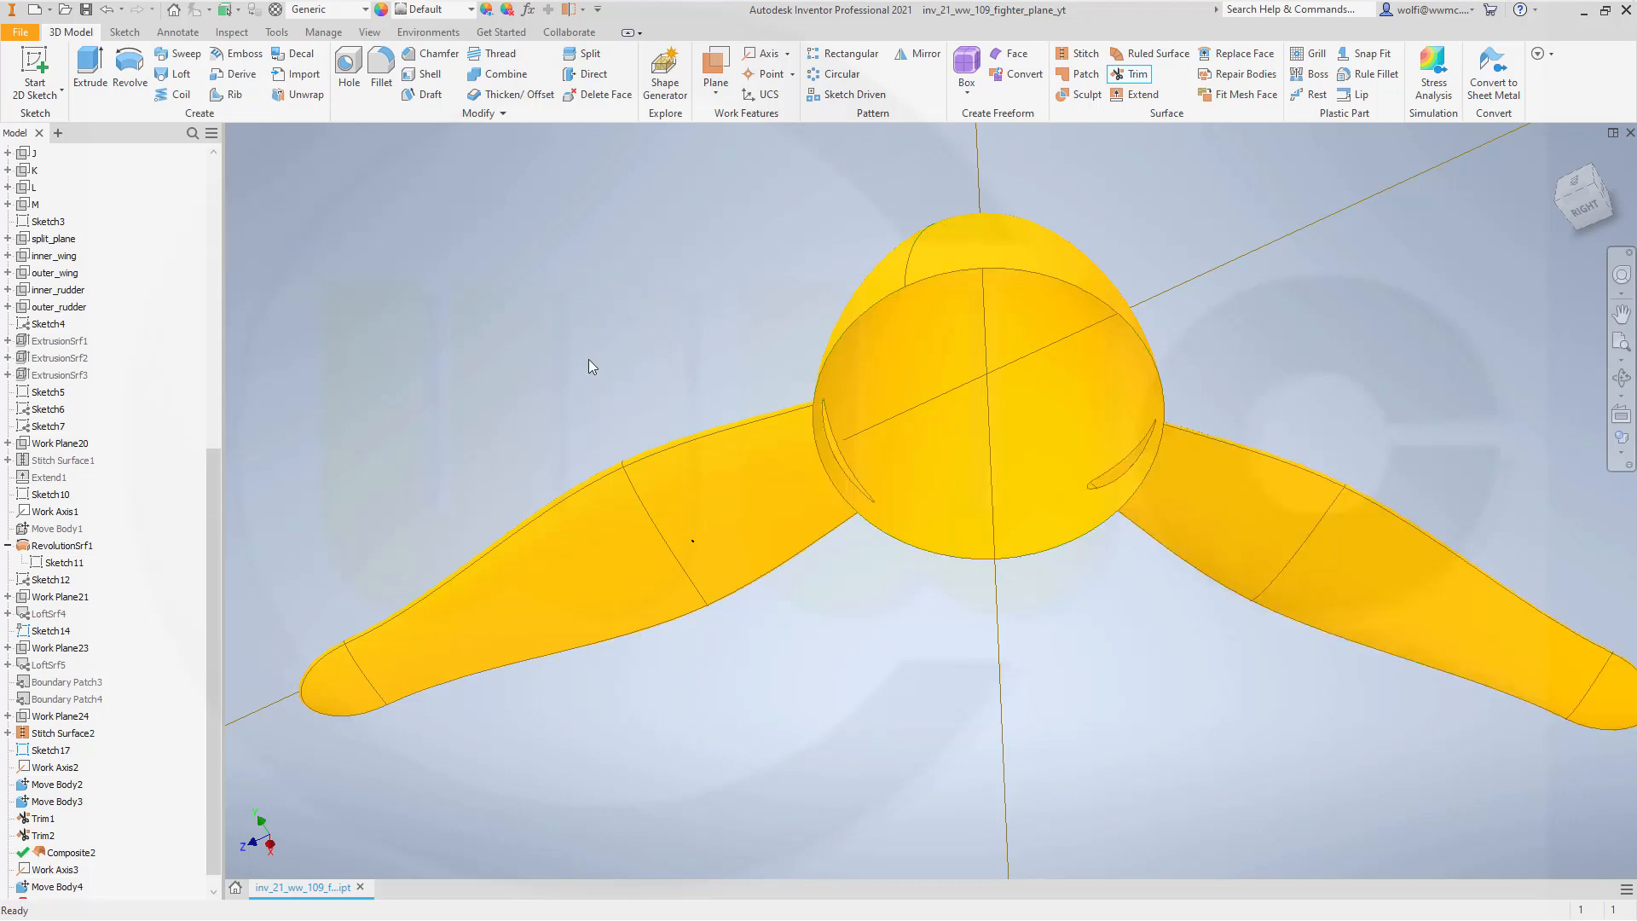
{"action": "scroll", "coordinate": [962, 564], "scroll_direction": "down", "scroll_amount": 5}
{"action": "scroll", "coordinate": [772, 465], "scroll_direction": "up", "scroll_amount": 4}
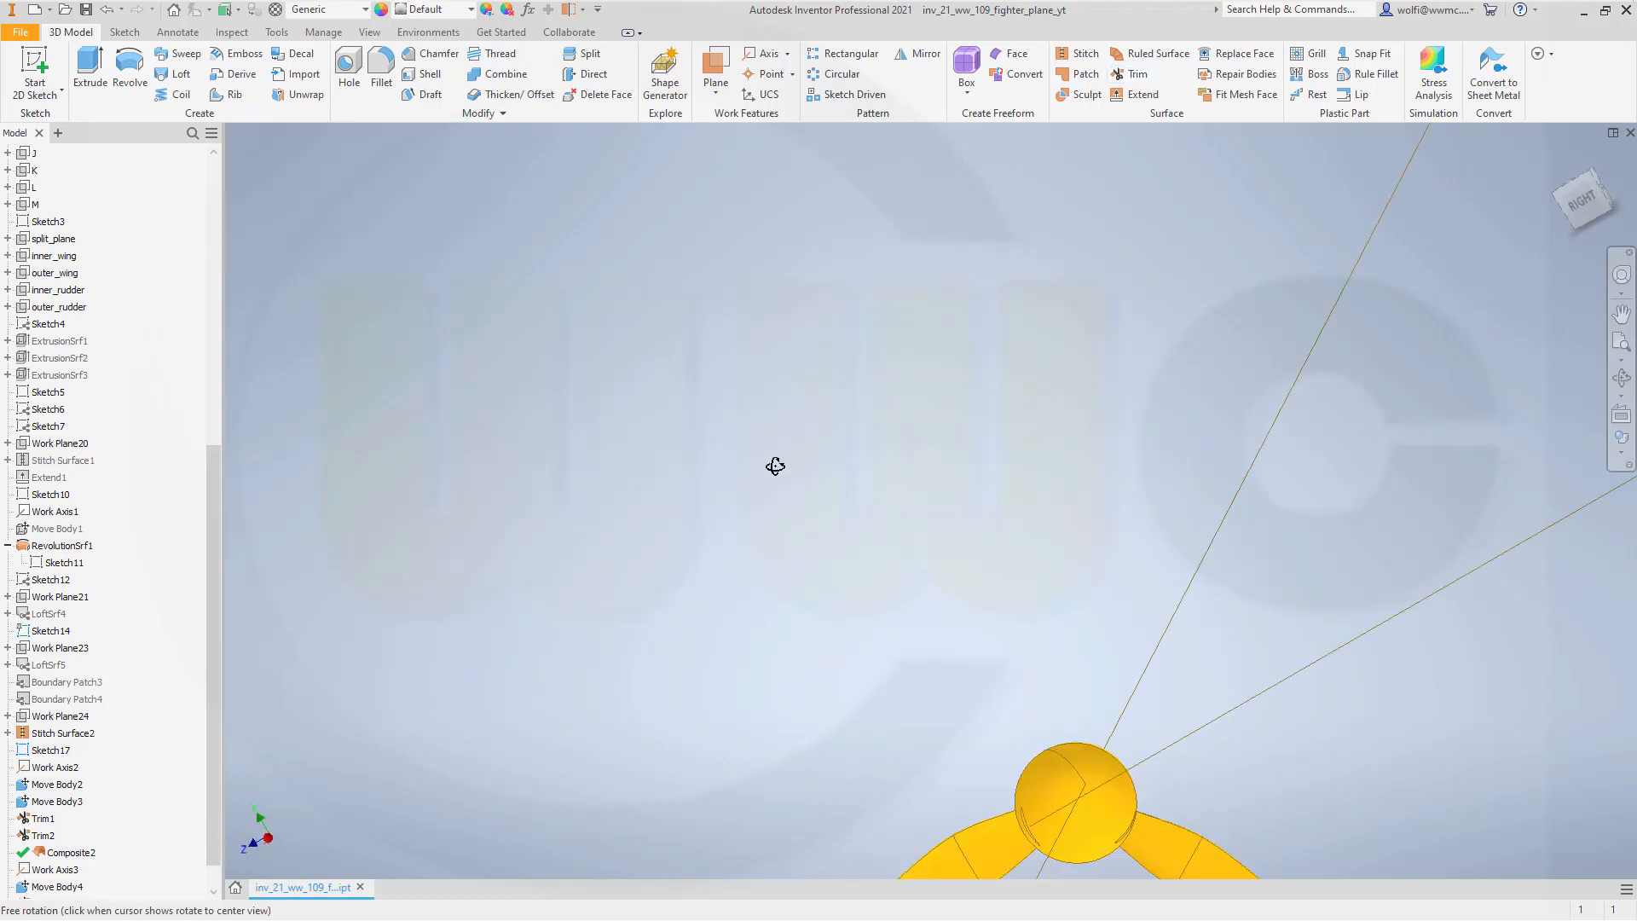
{"action": "scroll", "coordinate": [822, 493], "scroll_direction": "down", "scroll_amount": 2}
{"action": "middle_click_drag", "start_coordinate": [823, 487], "coordinate": [805, 480]}
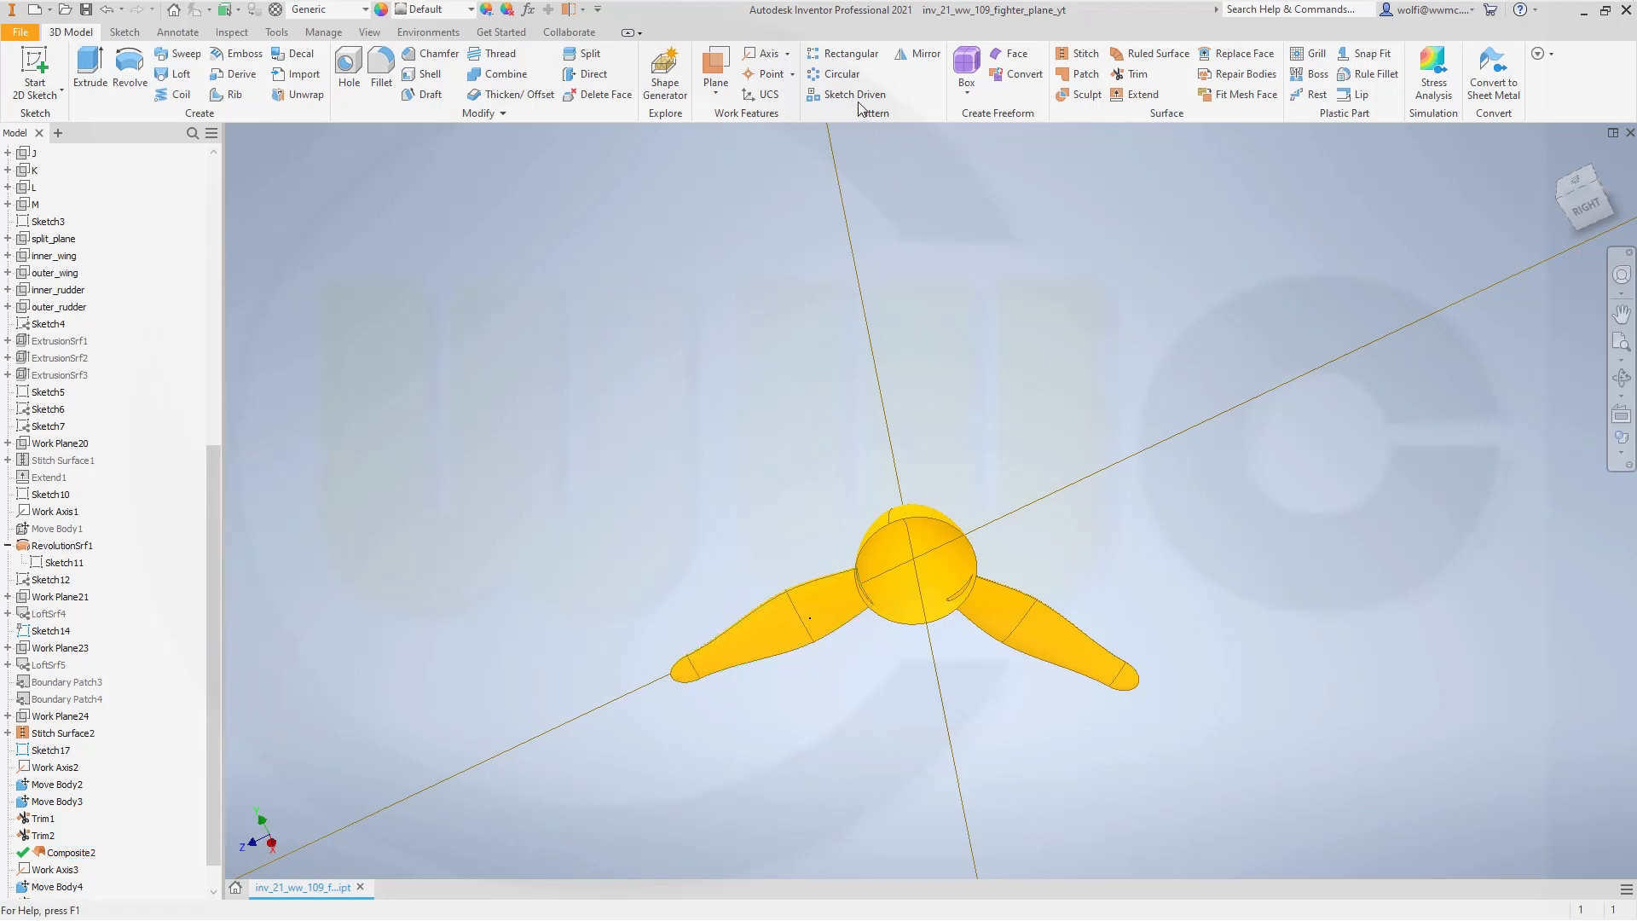
{"action": "left_click", "coordinate": [836, 74]}
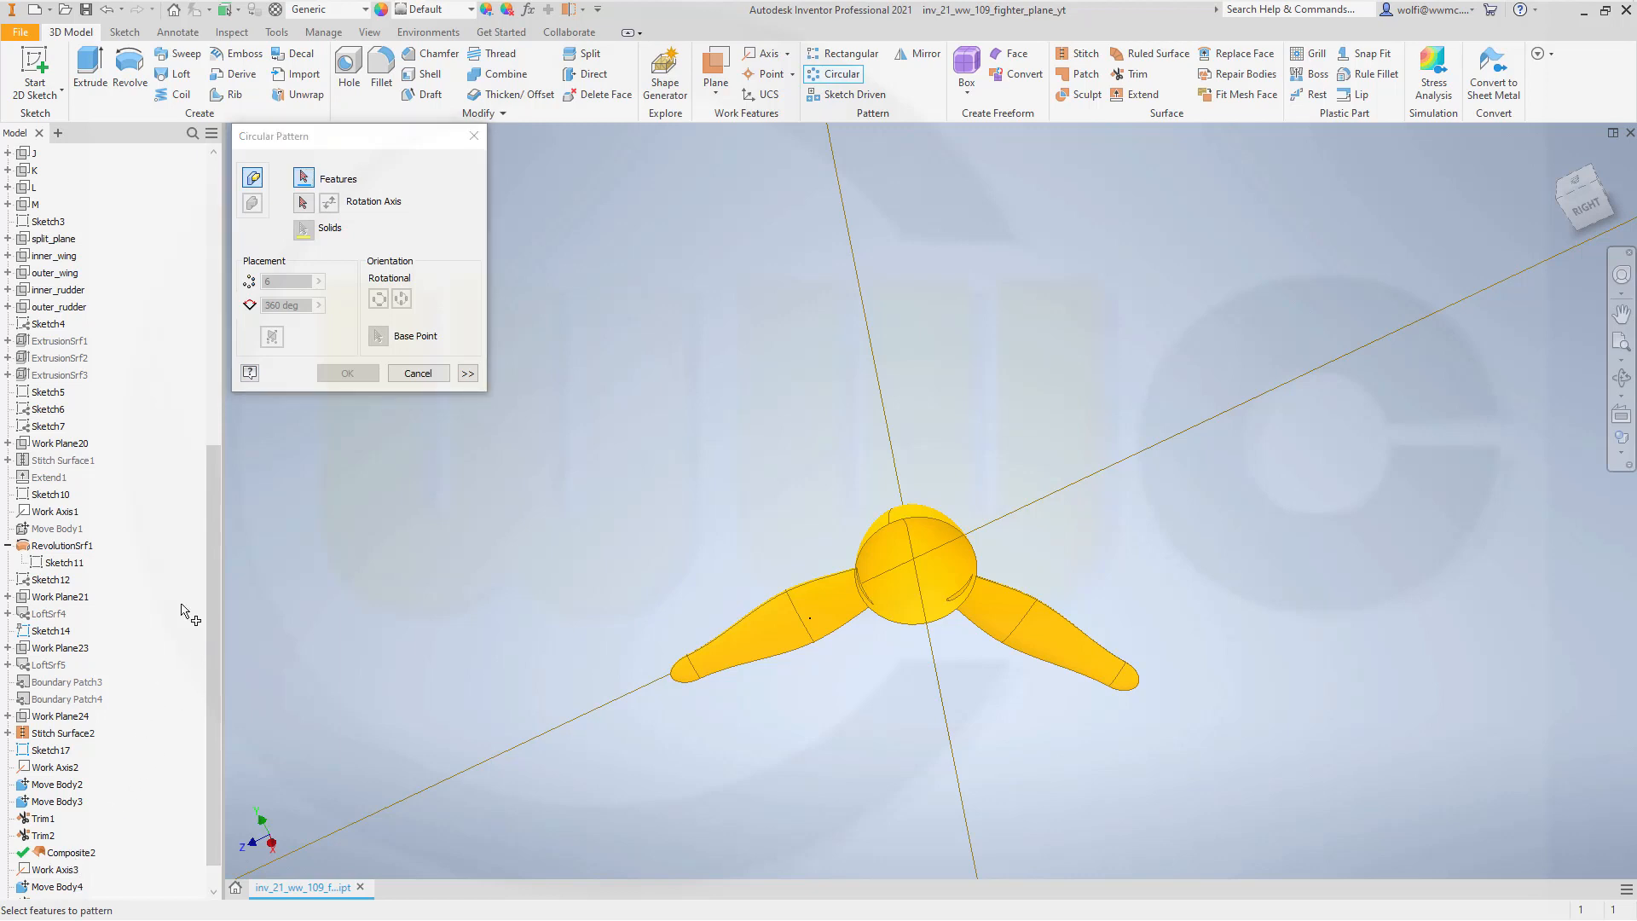
{"action": "left_click", "coordinate": [418, 374]}
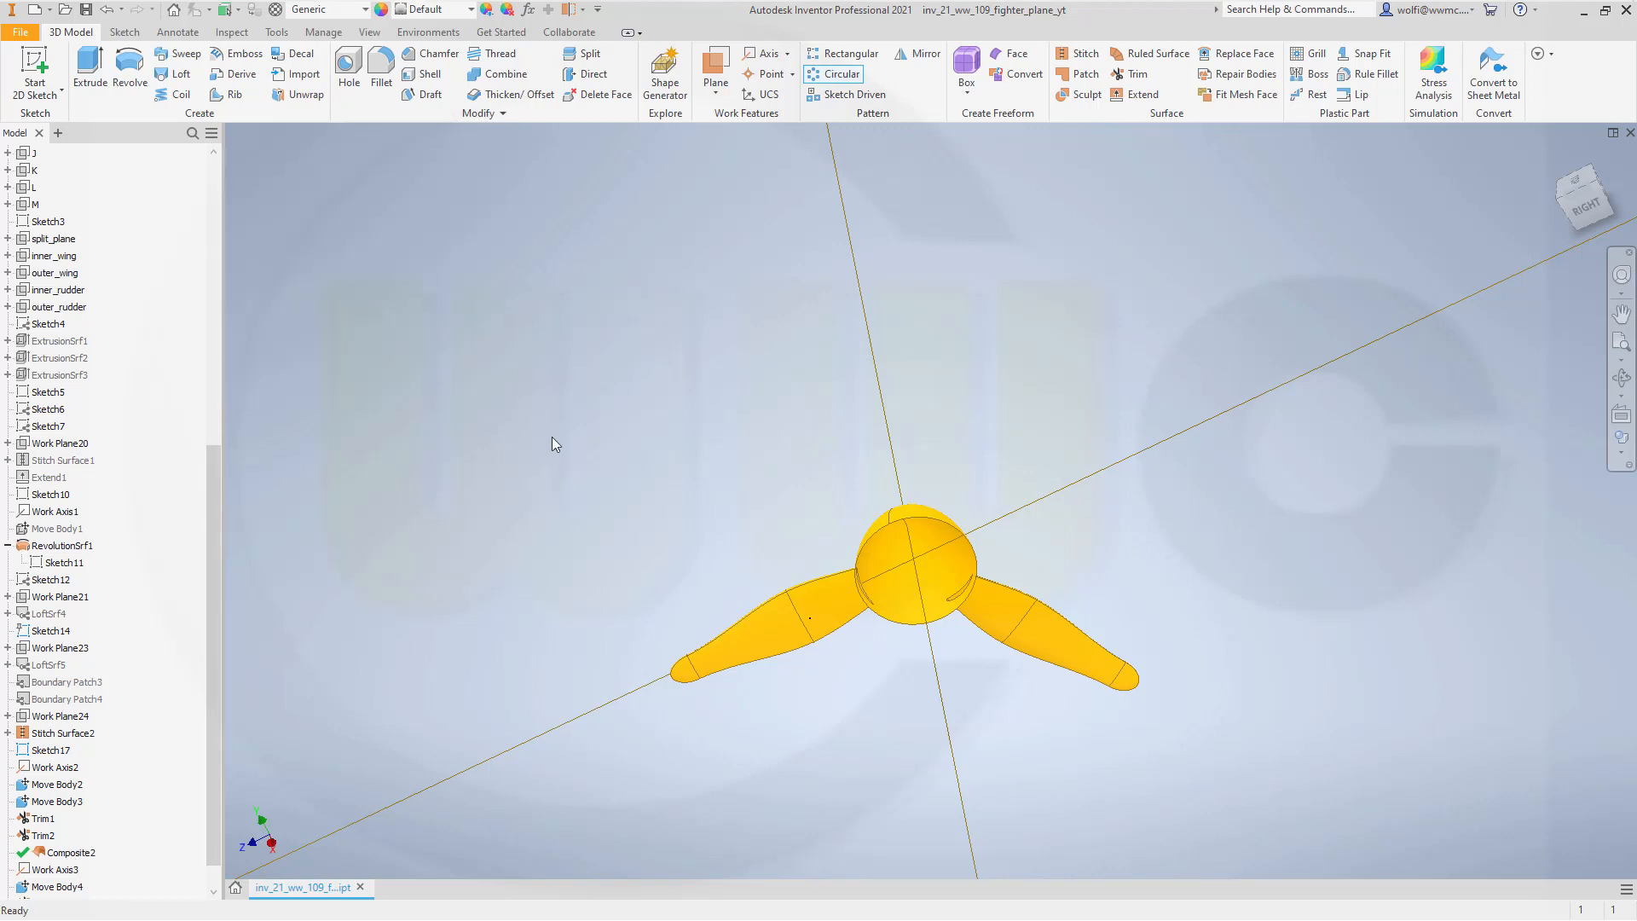
Copy the second blade's faces without the spinner as a new composite object, with Delete Original turned off.
{"action": "middle_click_drag", "start_coordinate": [642, 503], "coordinate": [629, 500], "text": "shift"}
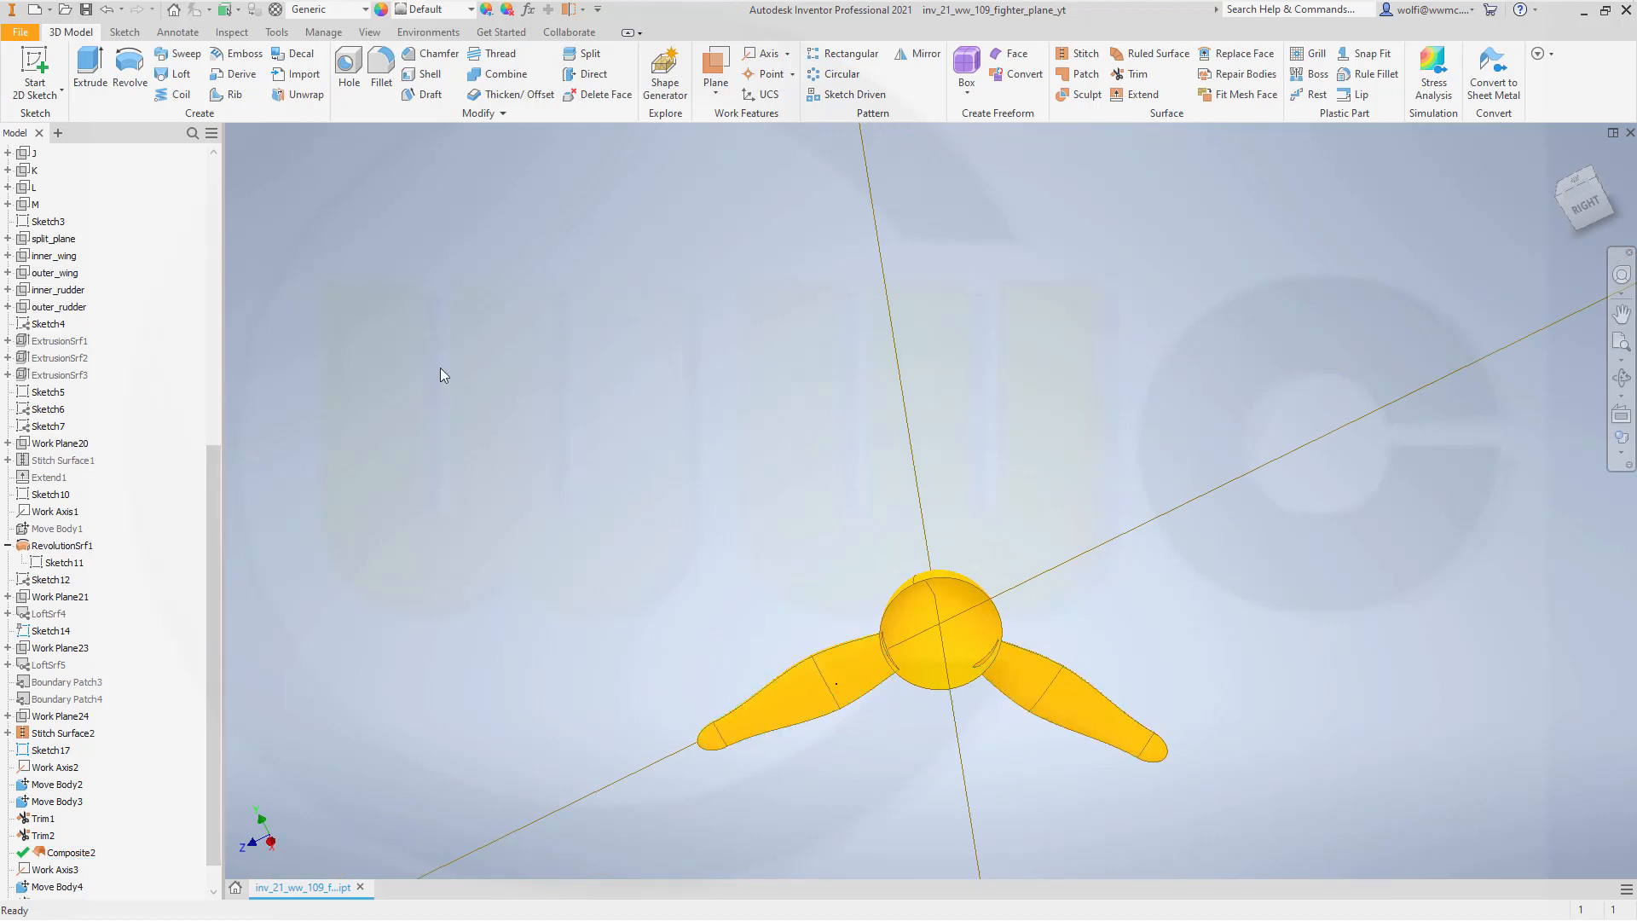
{"action": "left_click", "coordinate": [502, 114]}
{"action": "left_click", "coordinate": [391, 174]}
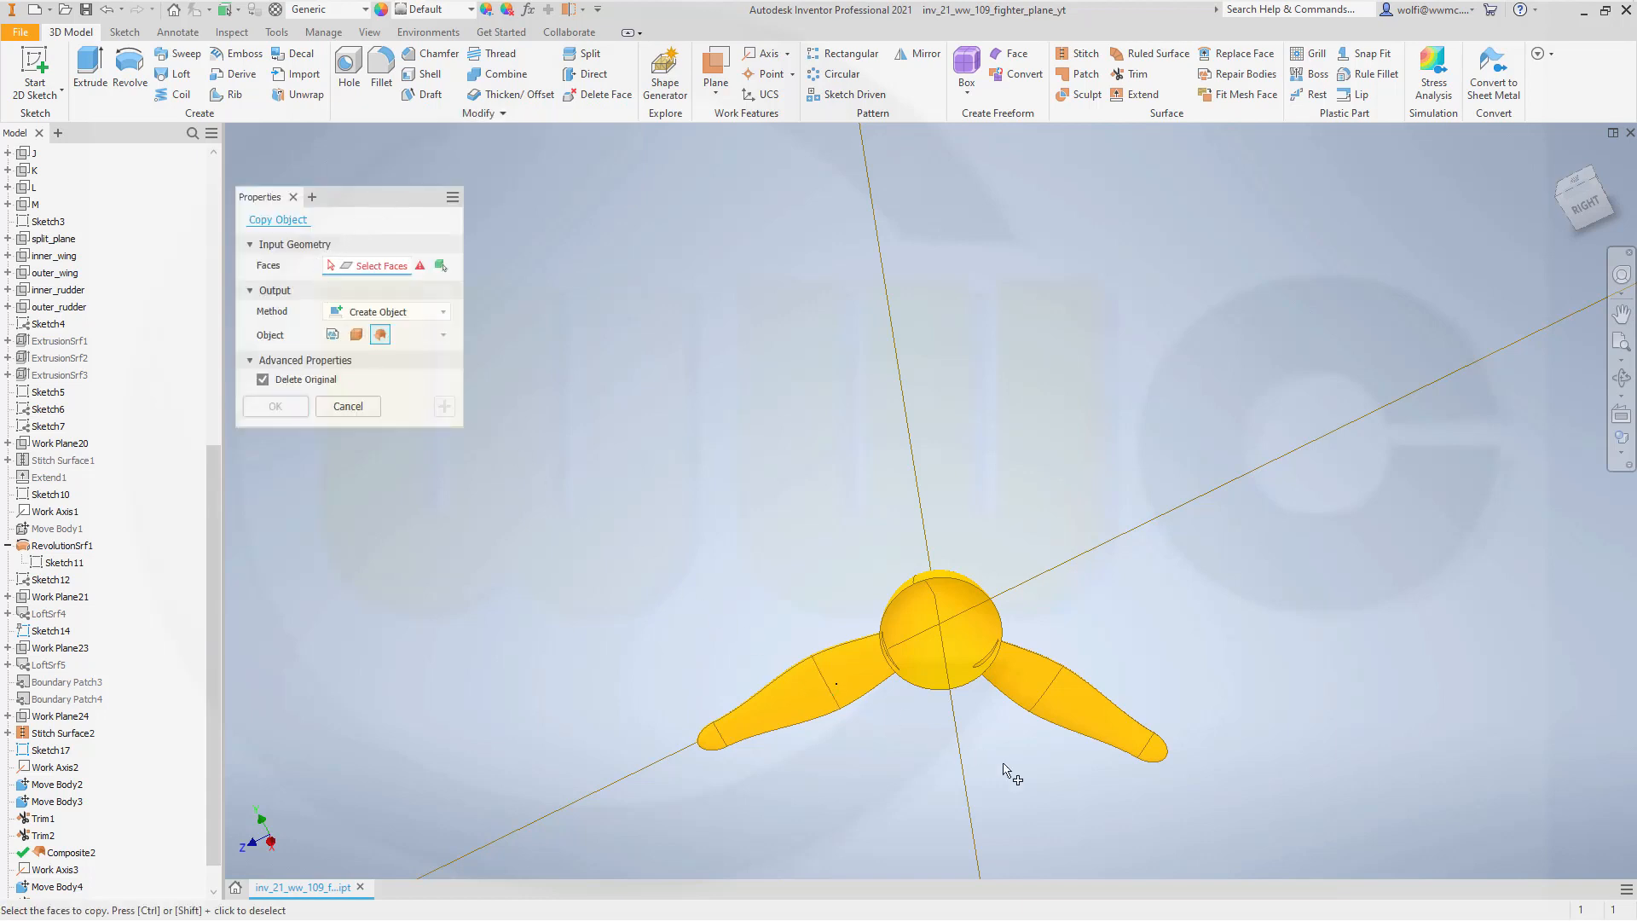
{"action": "left_click_drag", "start_coordinate": [1205, 807], "coordinate": [1013, 631]}
{"action": "left_click", "coordinate": [975, 609], "text": "ctrl"}
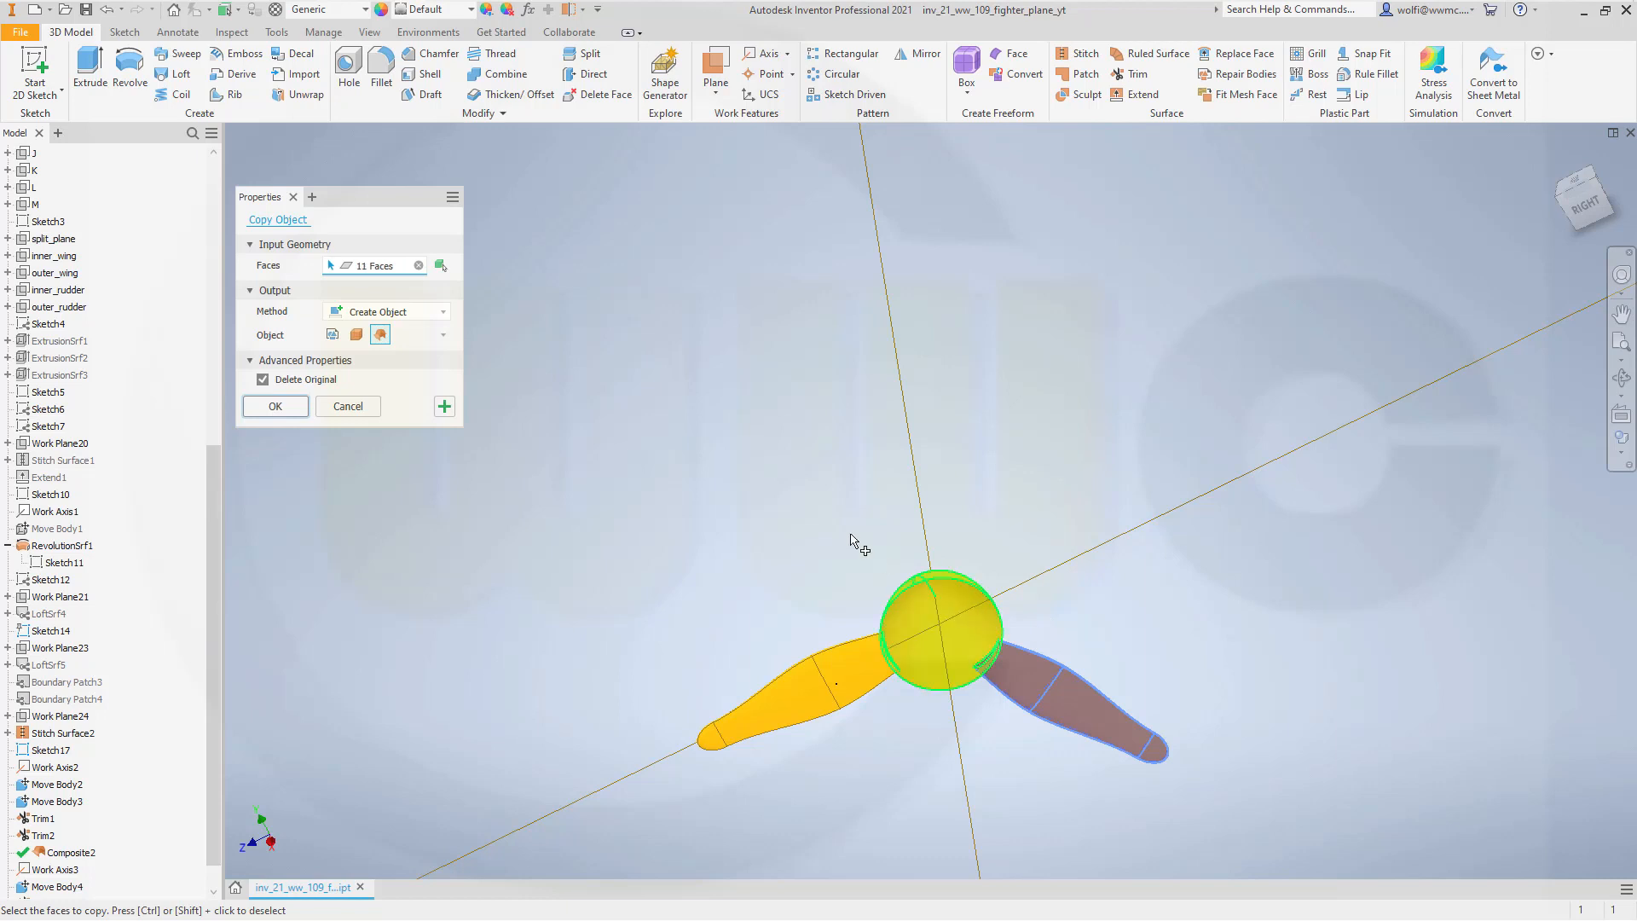
{"action": "left_click", "coordinate": [262, 380]}
{"action": "left_click", "coordinate": [276, 407]}
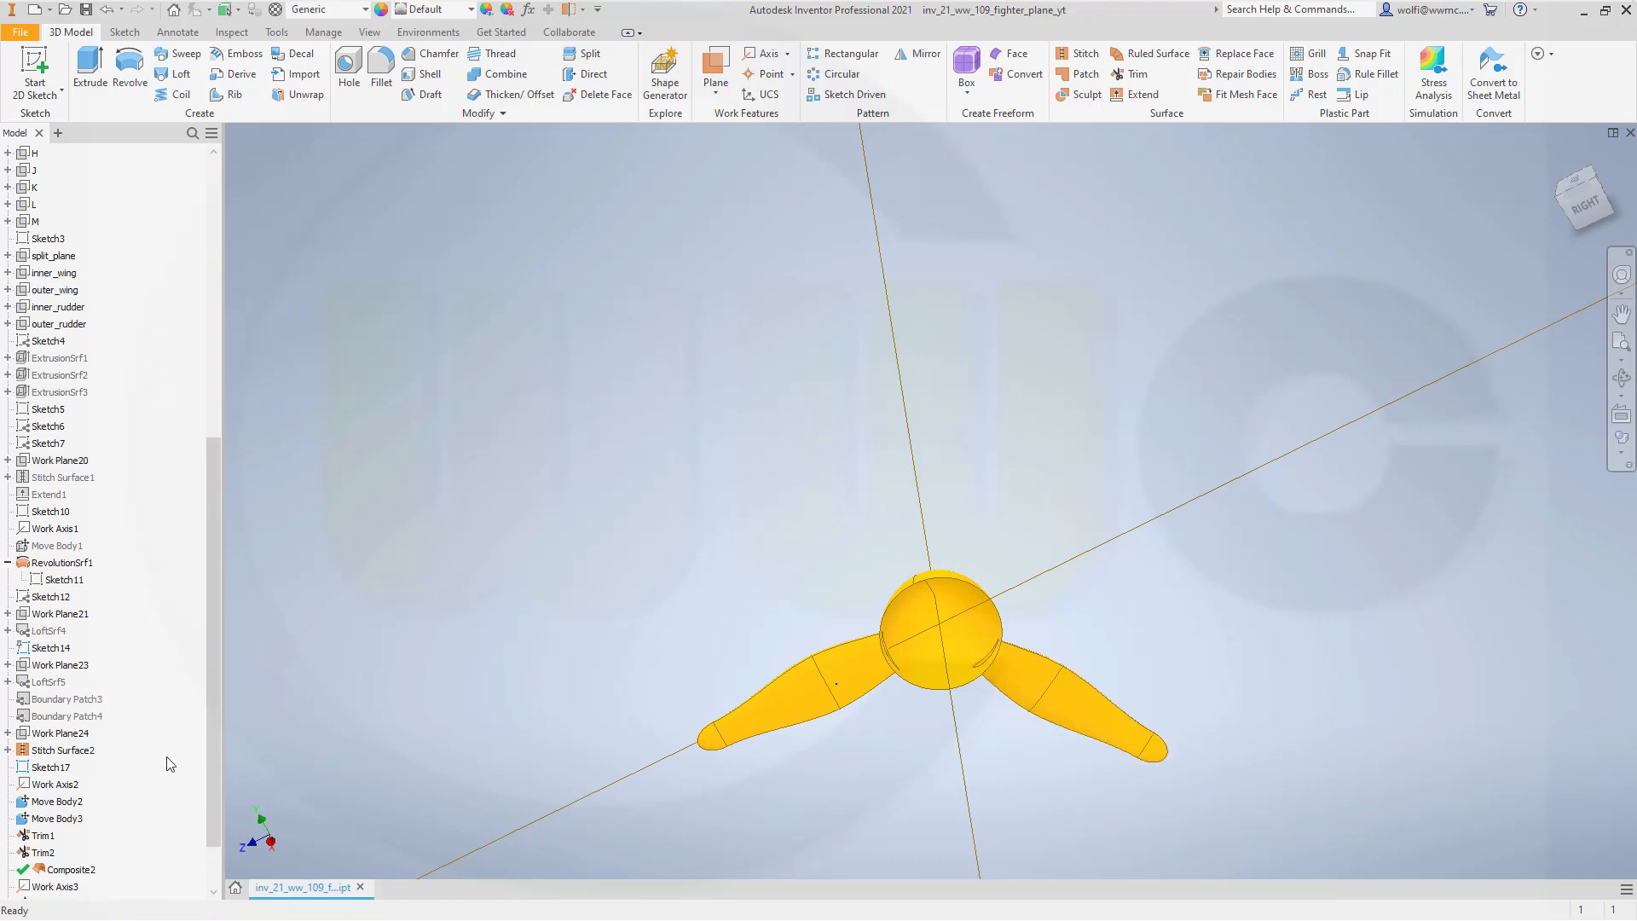
Rotate the second blade body 120 degrees about the spinner's center work axis using Move Bodies with the Rotate about line option.
{"action": "scroll", "coordinate": [68, 894], "scroll_direction": "down", "scroll_amount": 2}
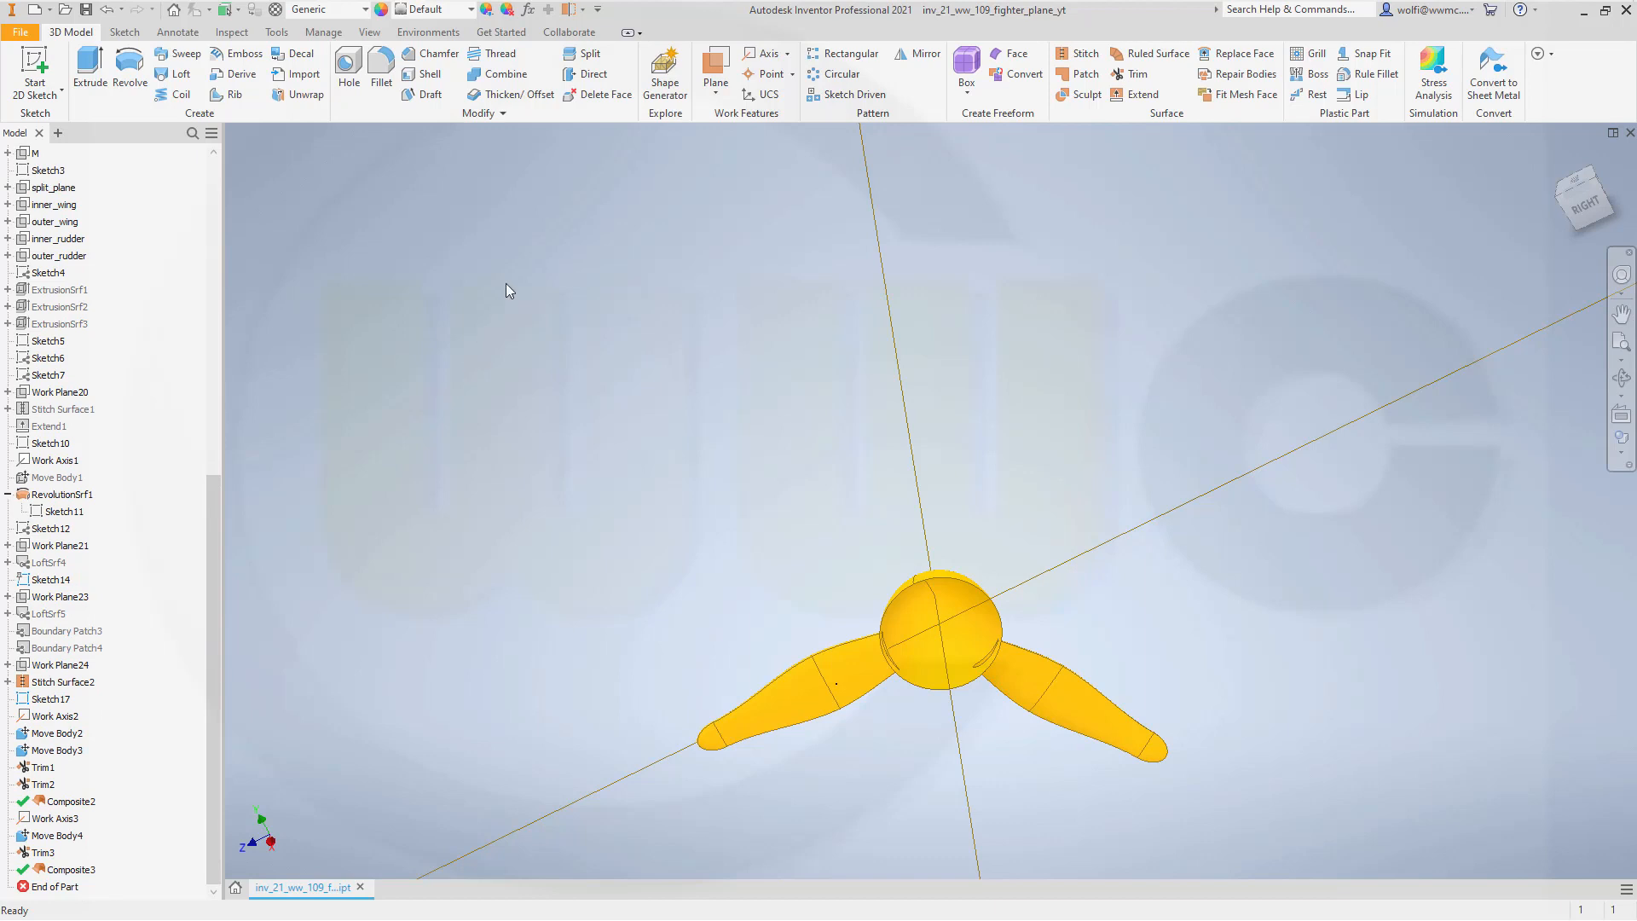
{"action": "left_click", "coordinate": [507, 114]}
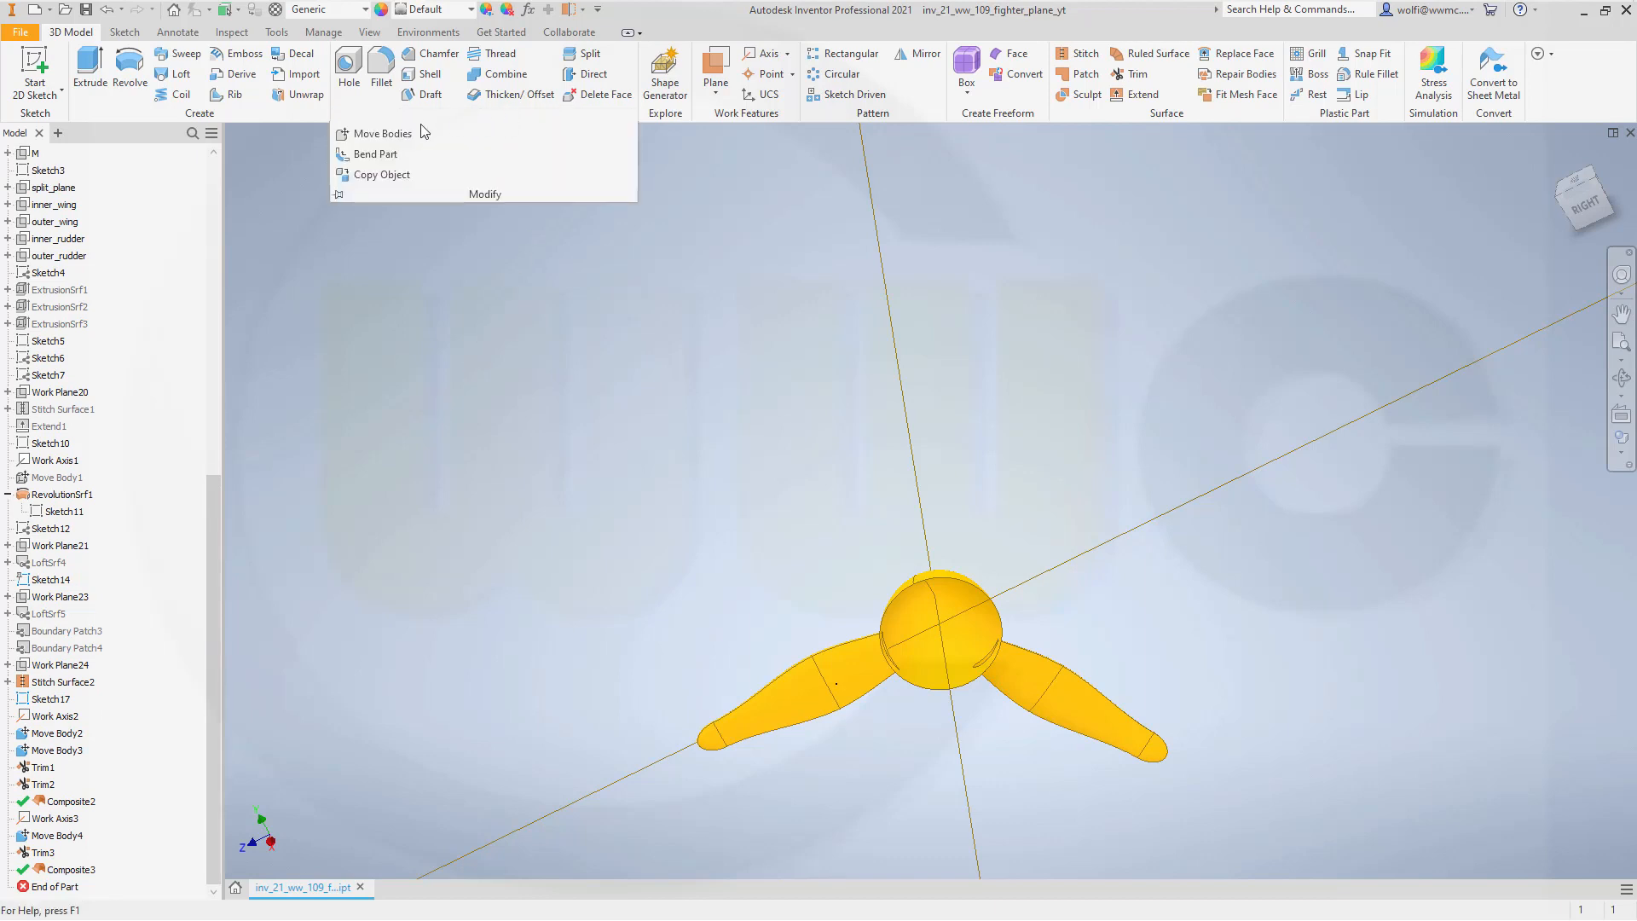
{"action": "left_click", "coordinate": [382, 135]}
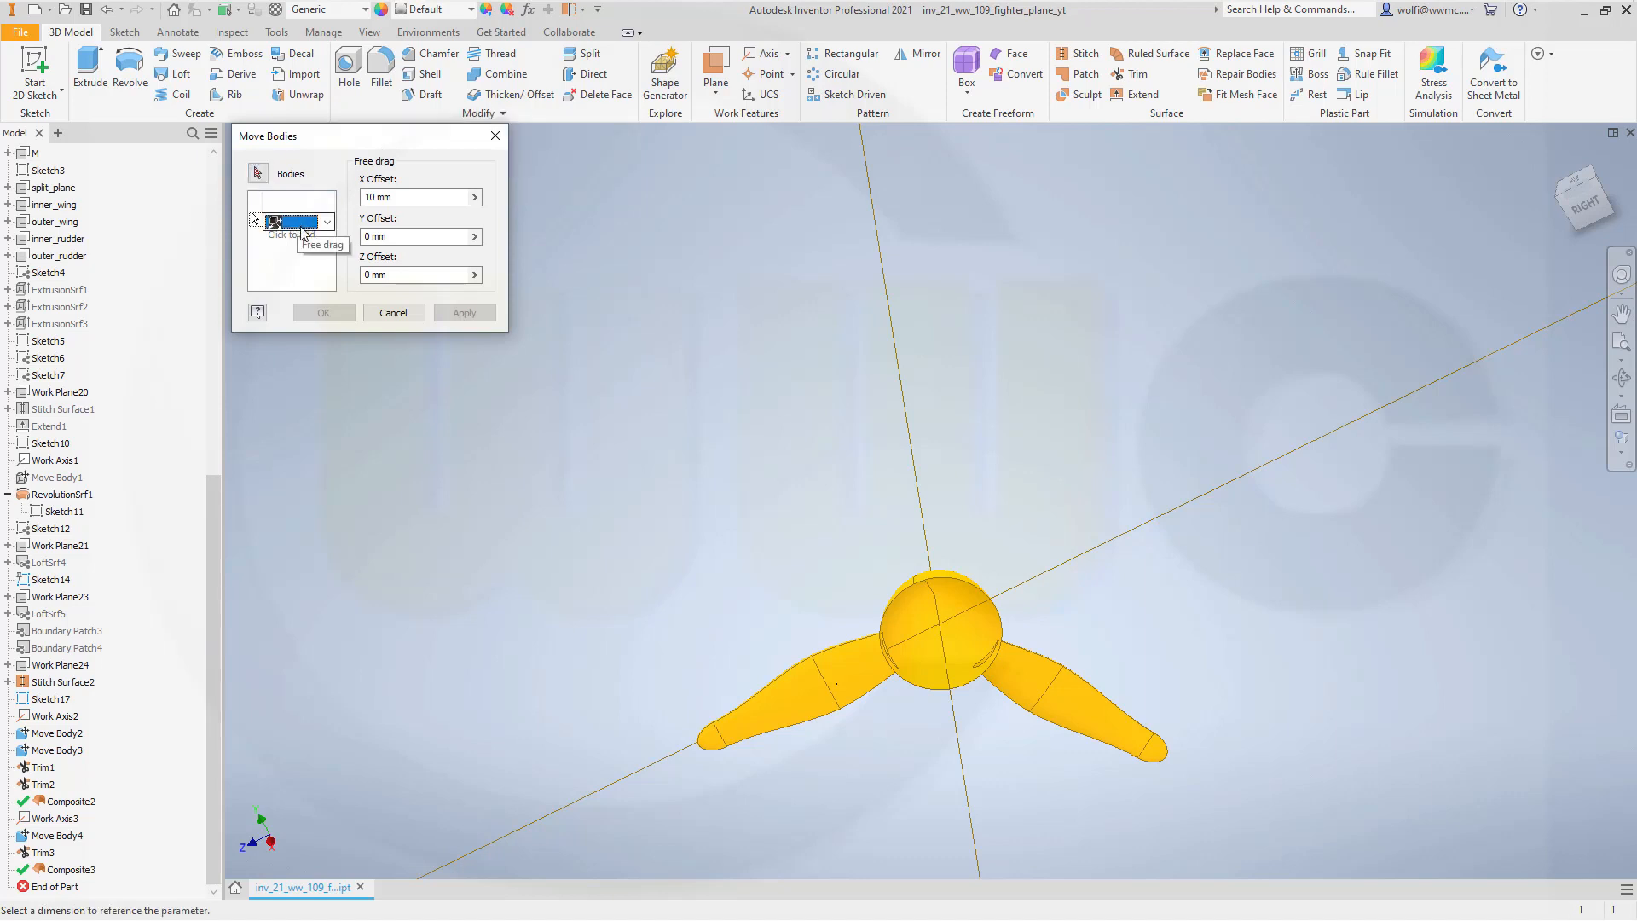
{"action": "left_click", "coordinate": [327, 222]}
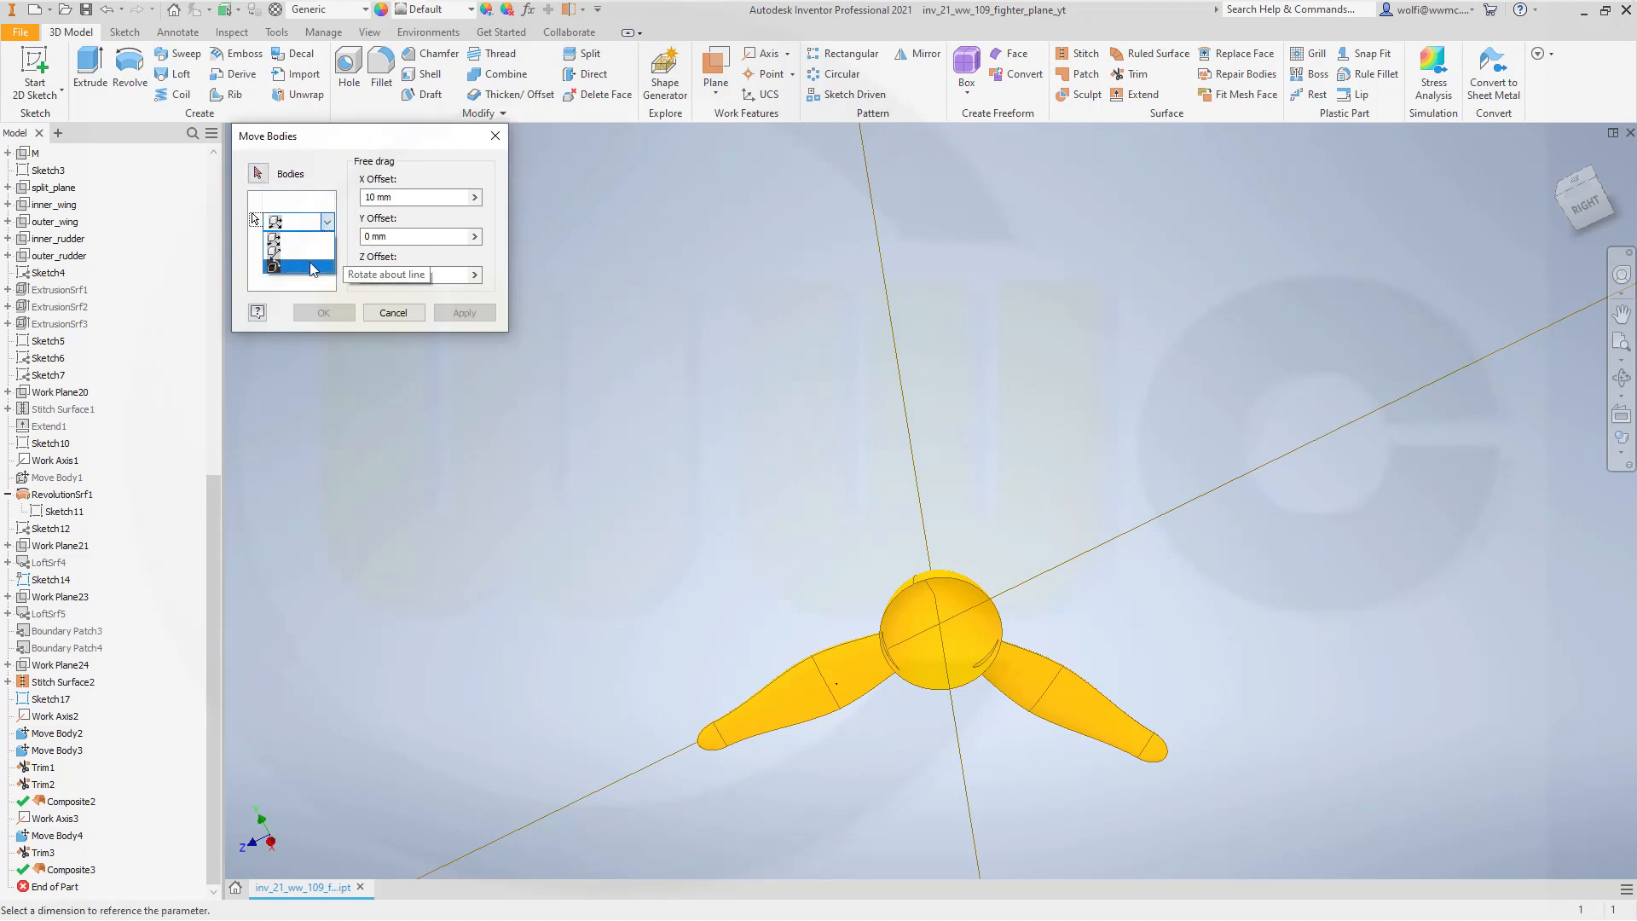
{"action": "left_click", "coordinate": [313, 270]}
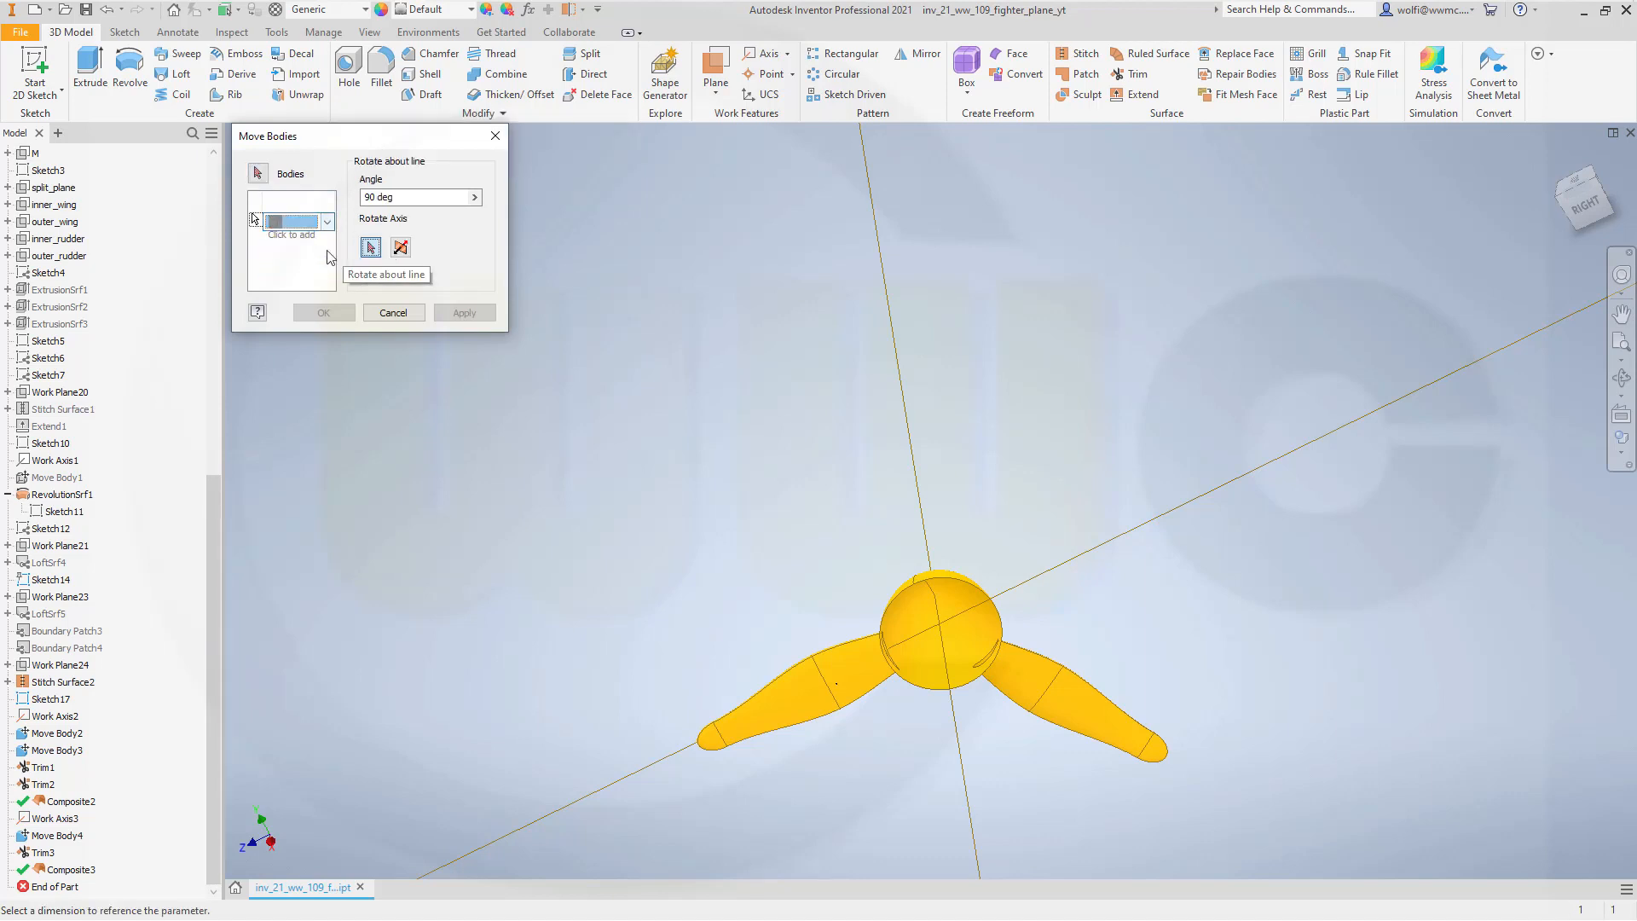
{"action": "left_click", "coordinate": [400, 196]}
{"action": "type", "text": "120"}
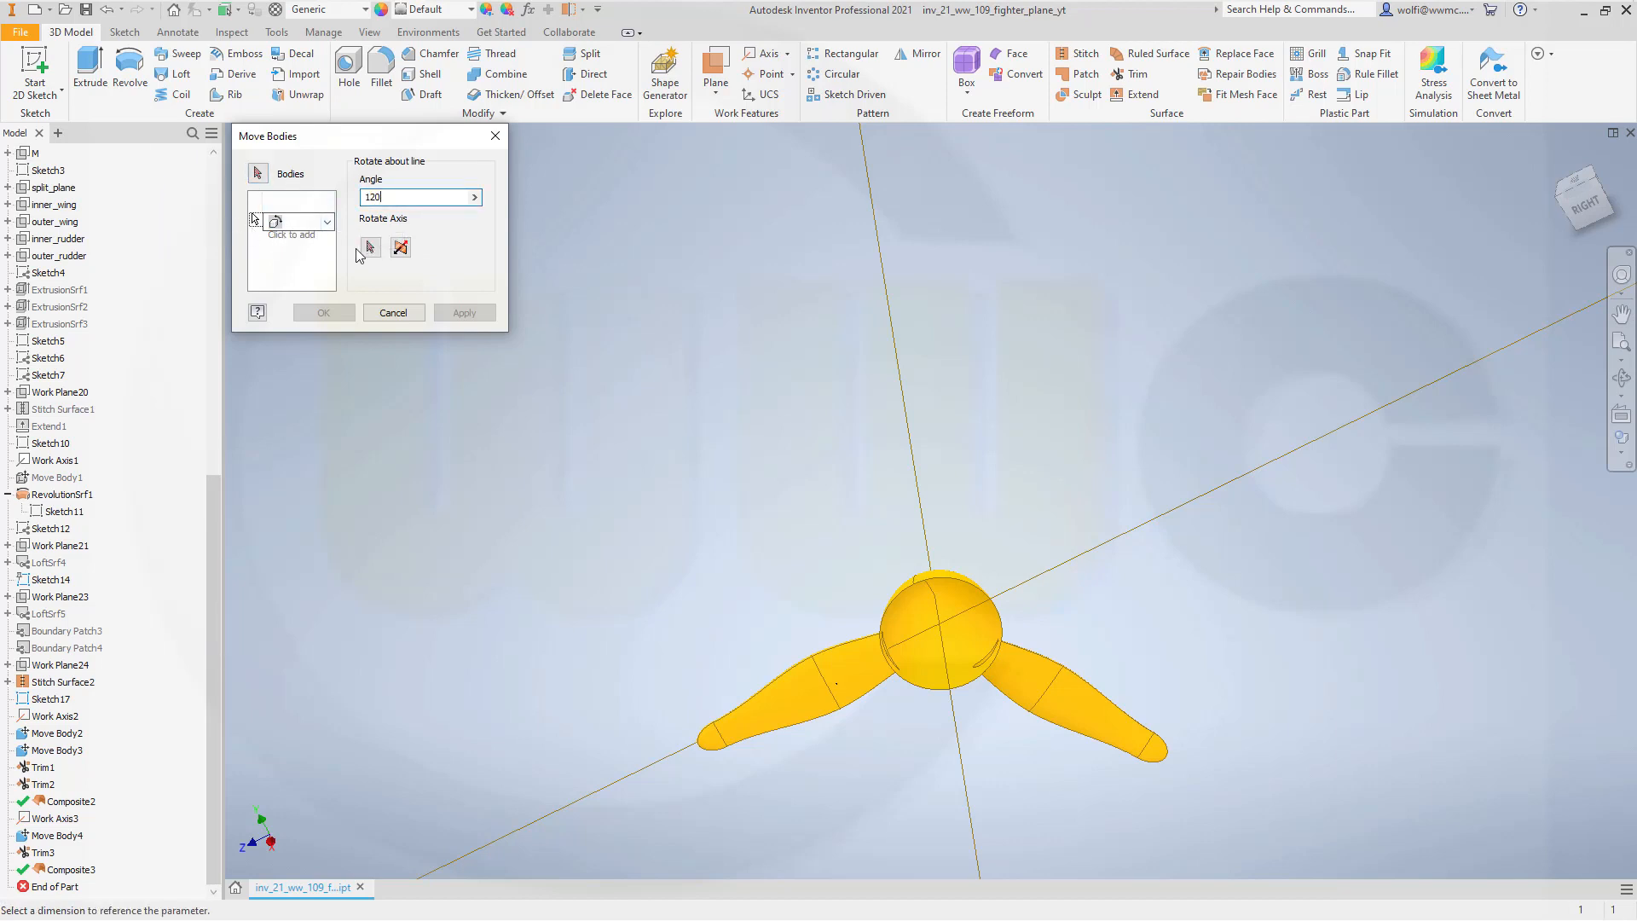
{"action": "left_click", "coordinate": [959, 744]}
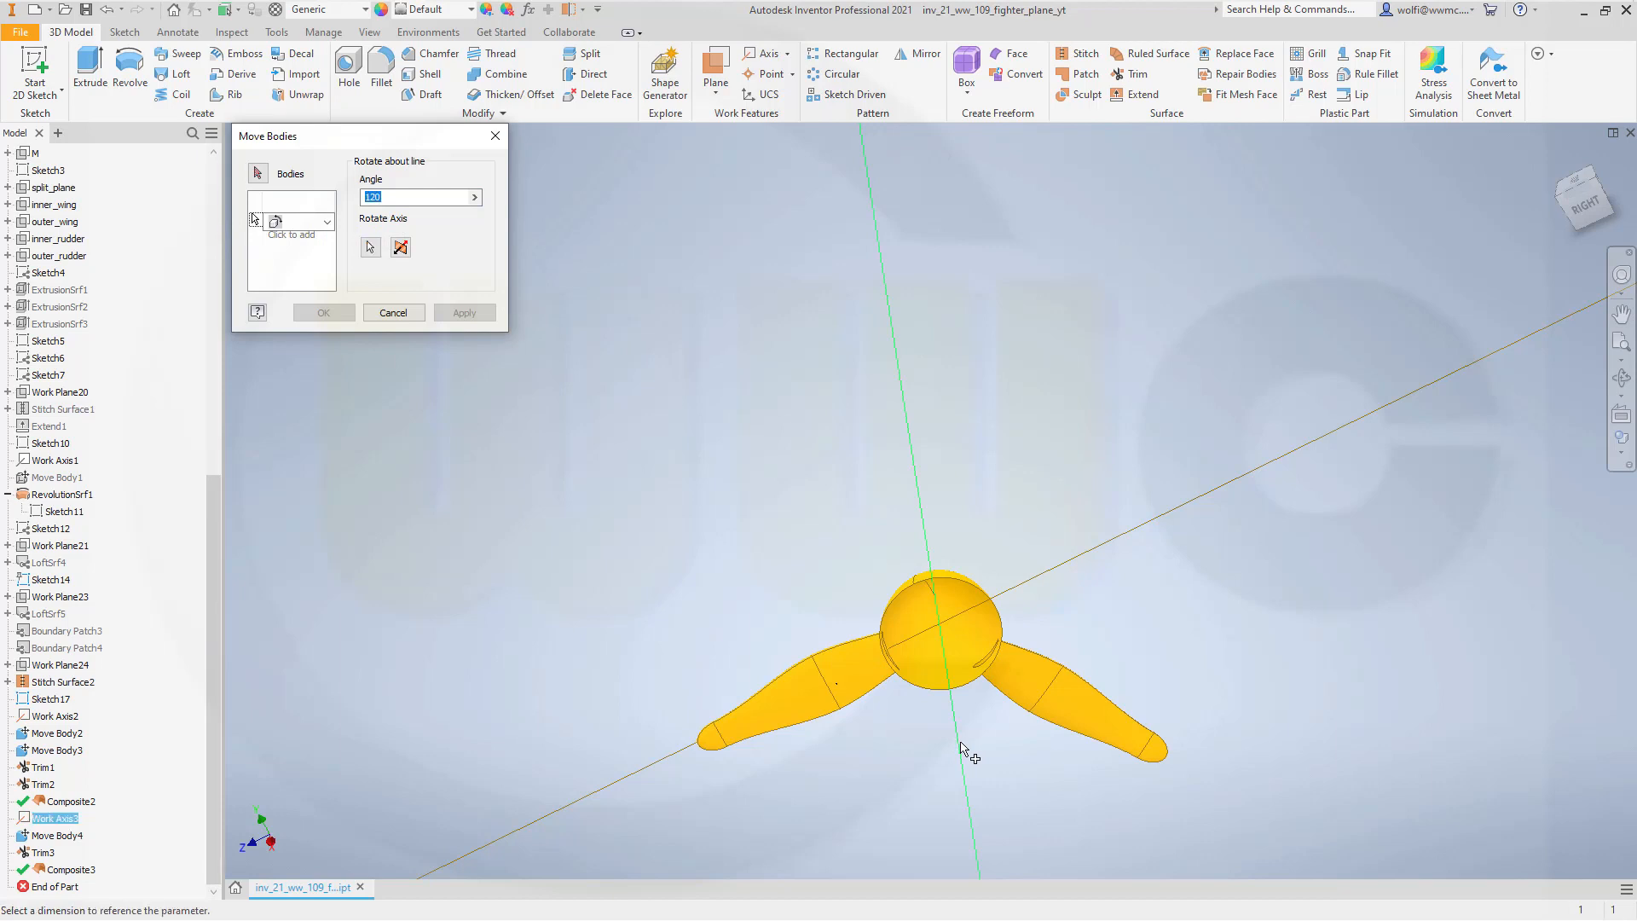
{"action": "left_click", "coordinate": [260, 173]}
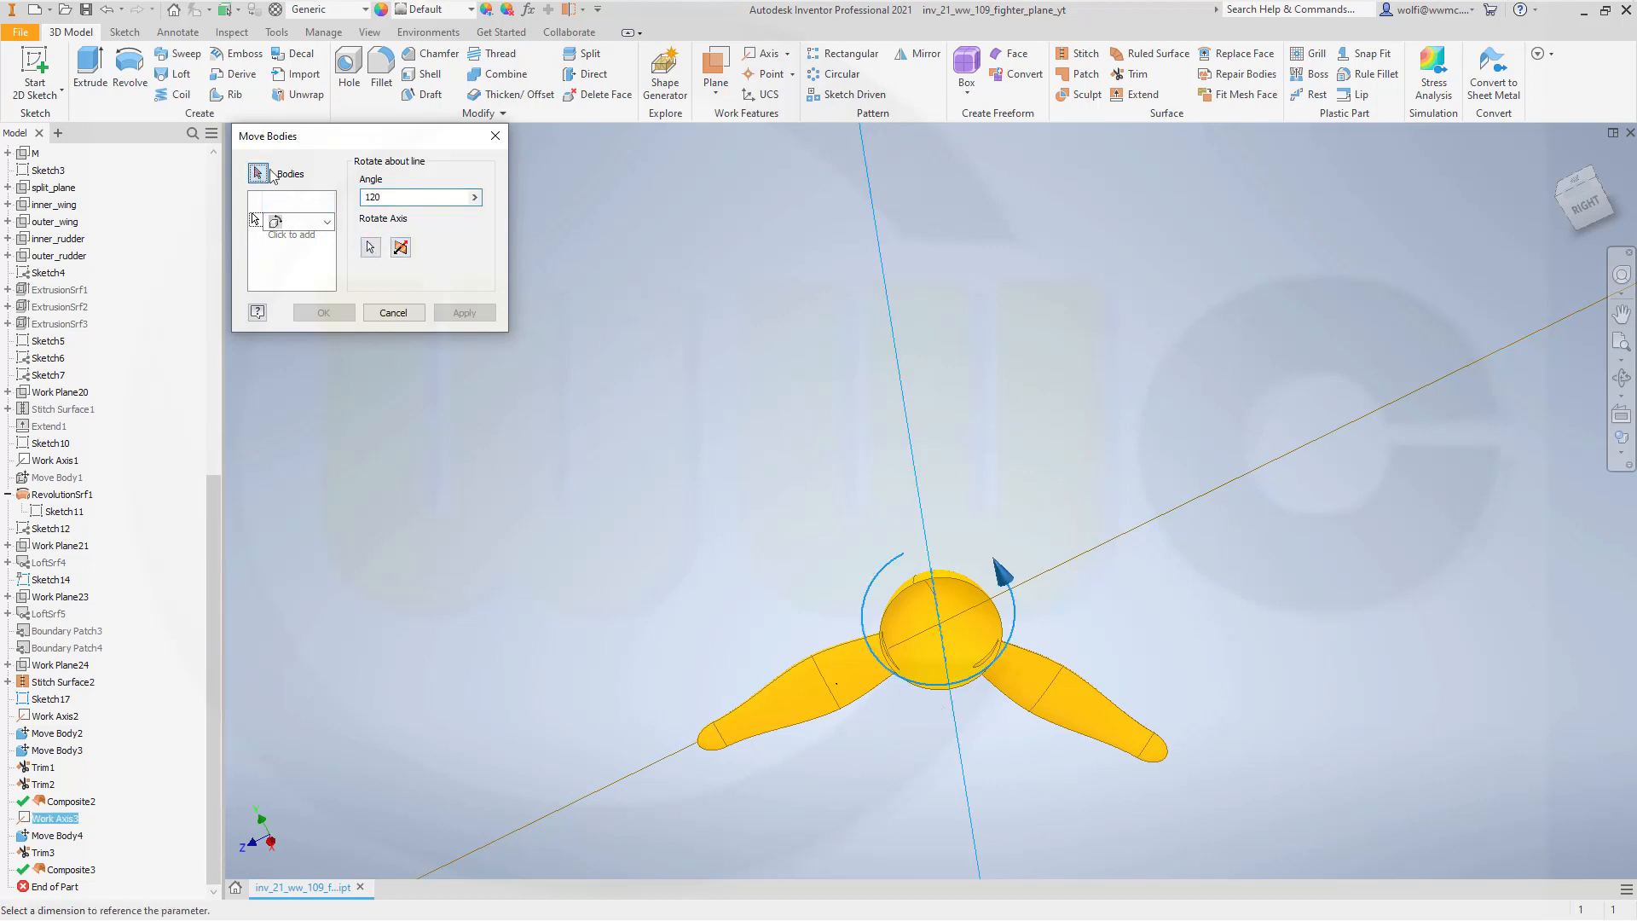
{"action": "left_click", "coordinate": [1068, 666]}
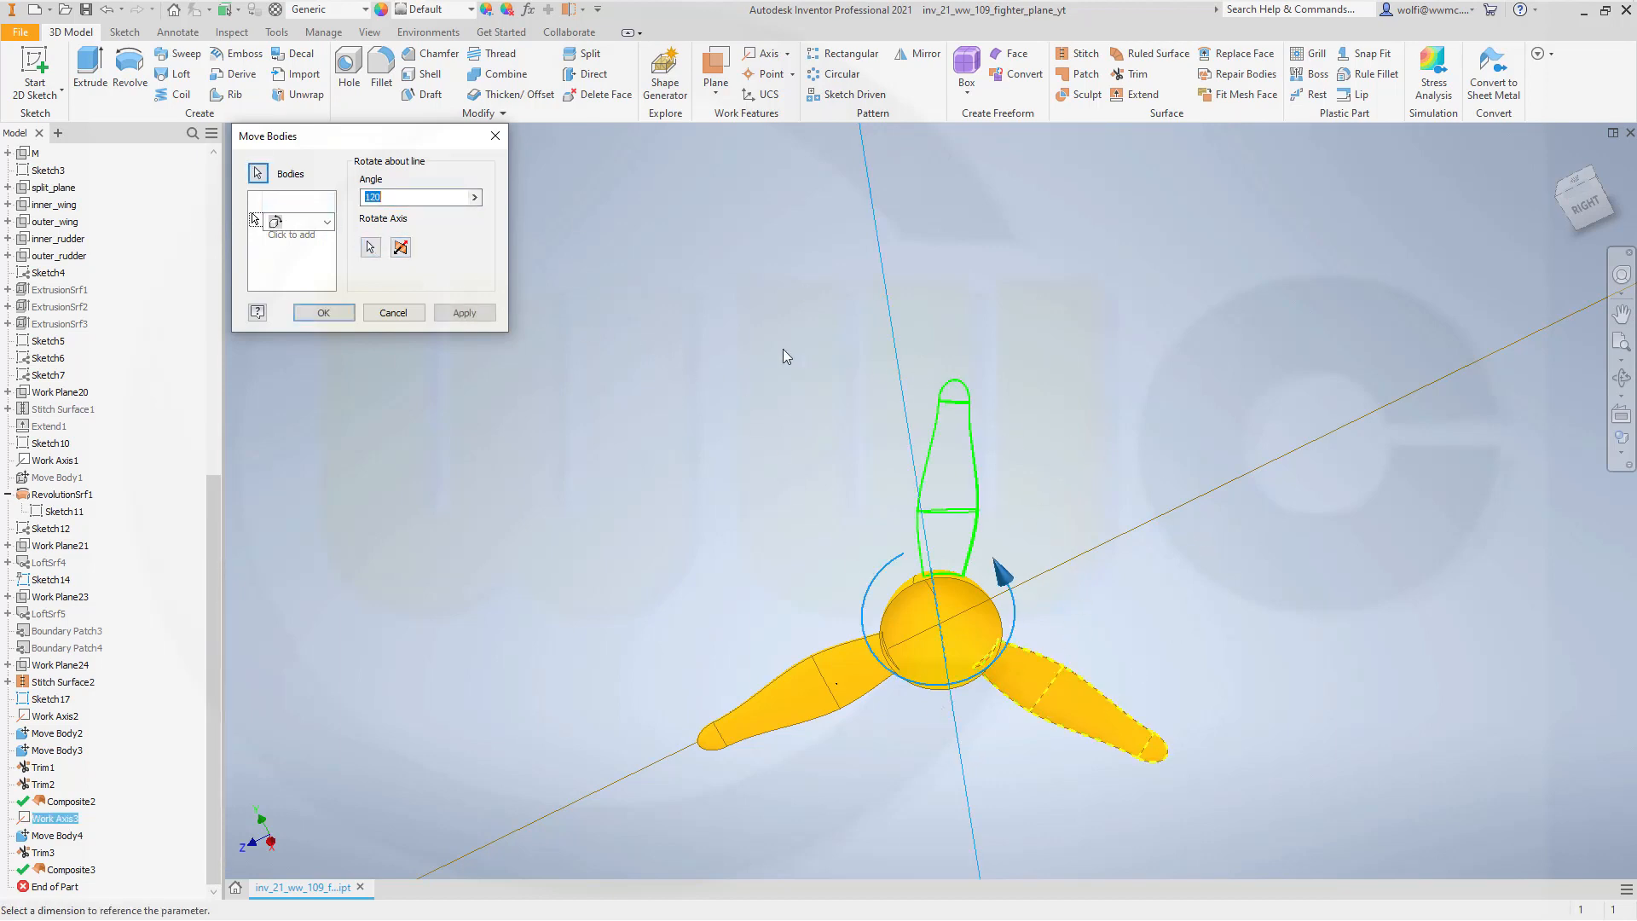
{"action": "left_click", "coordinate": [324, 313]}
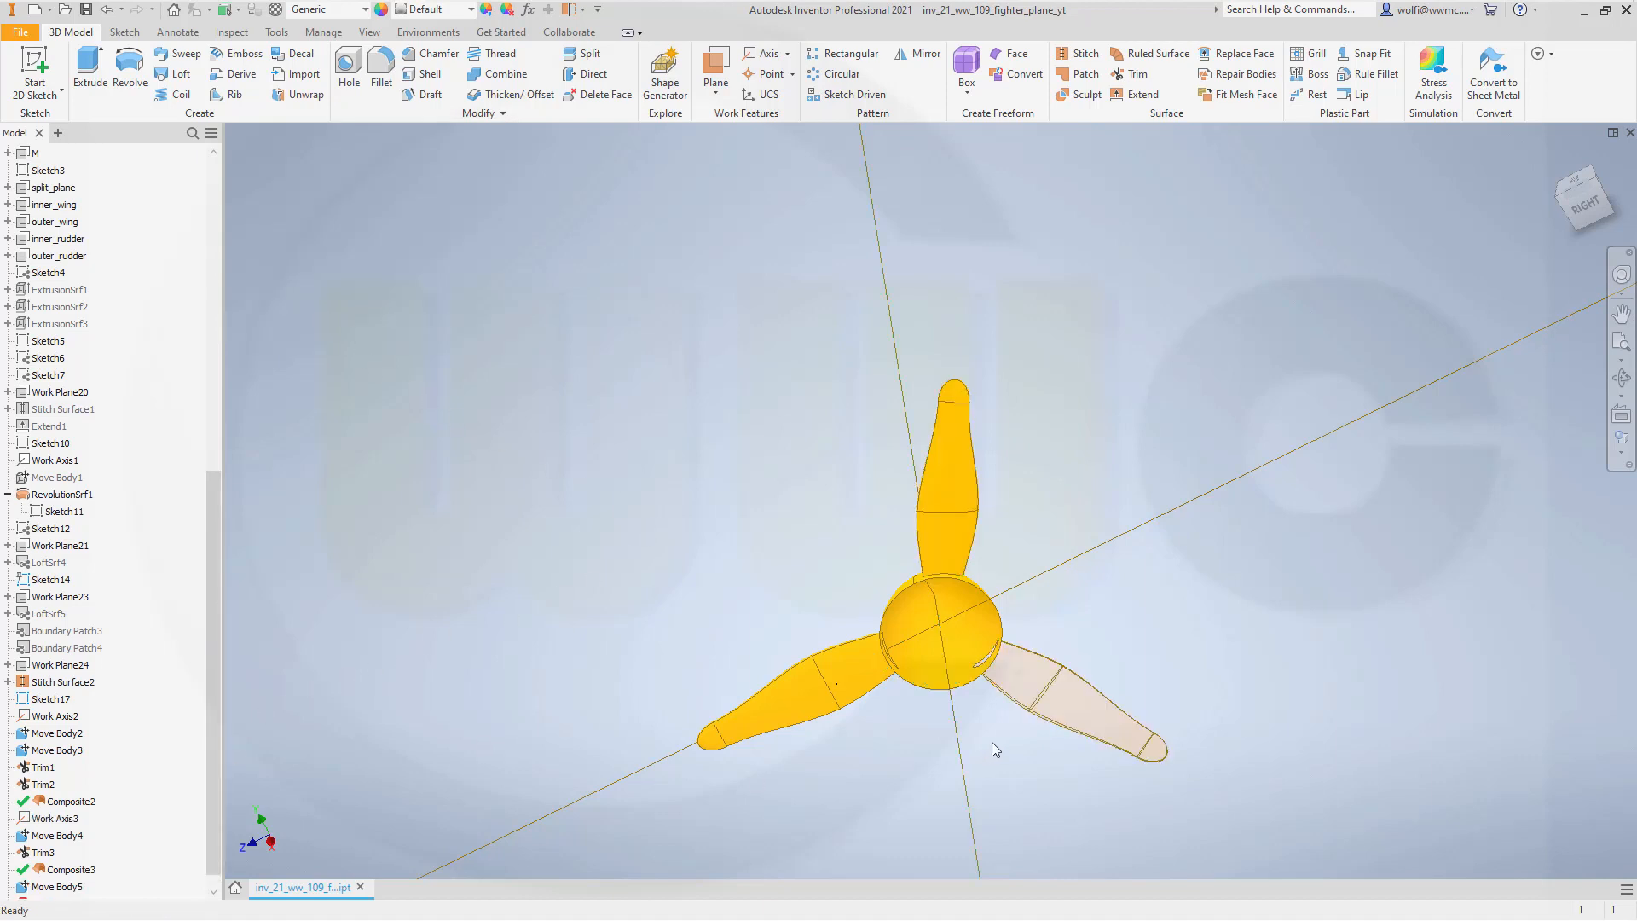
Turn off translucency for Composite3, the blade copy at the second blade's position.
{"action": "scroll", "coordinate": [68, 874], "scroll_direction": "down", "scroll_amount": 1}
{"action": "left_click", "coordinate": [62, 854]}
{"action": "right_click", "coordinate": [62, 856]}
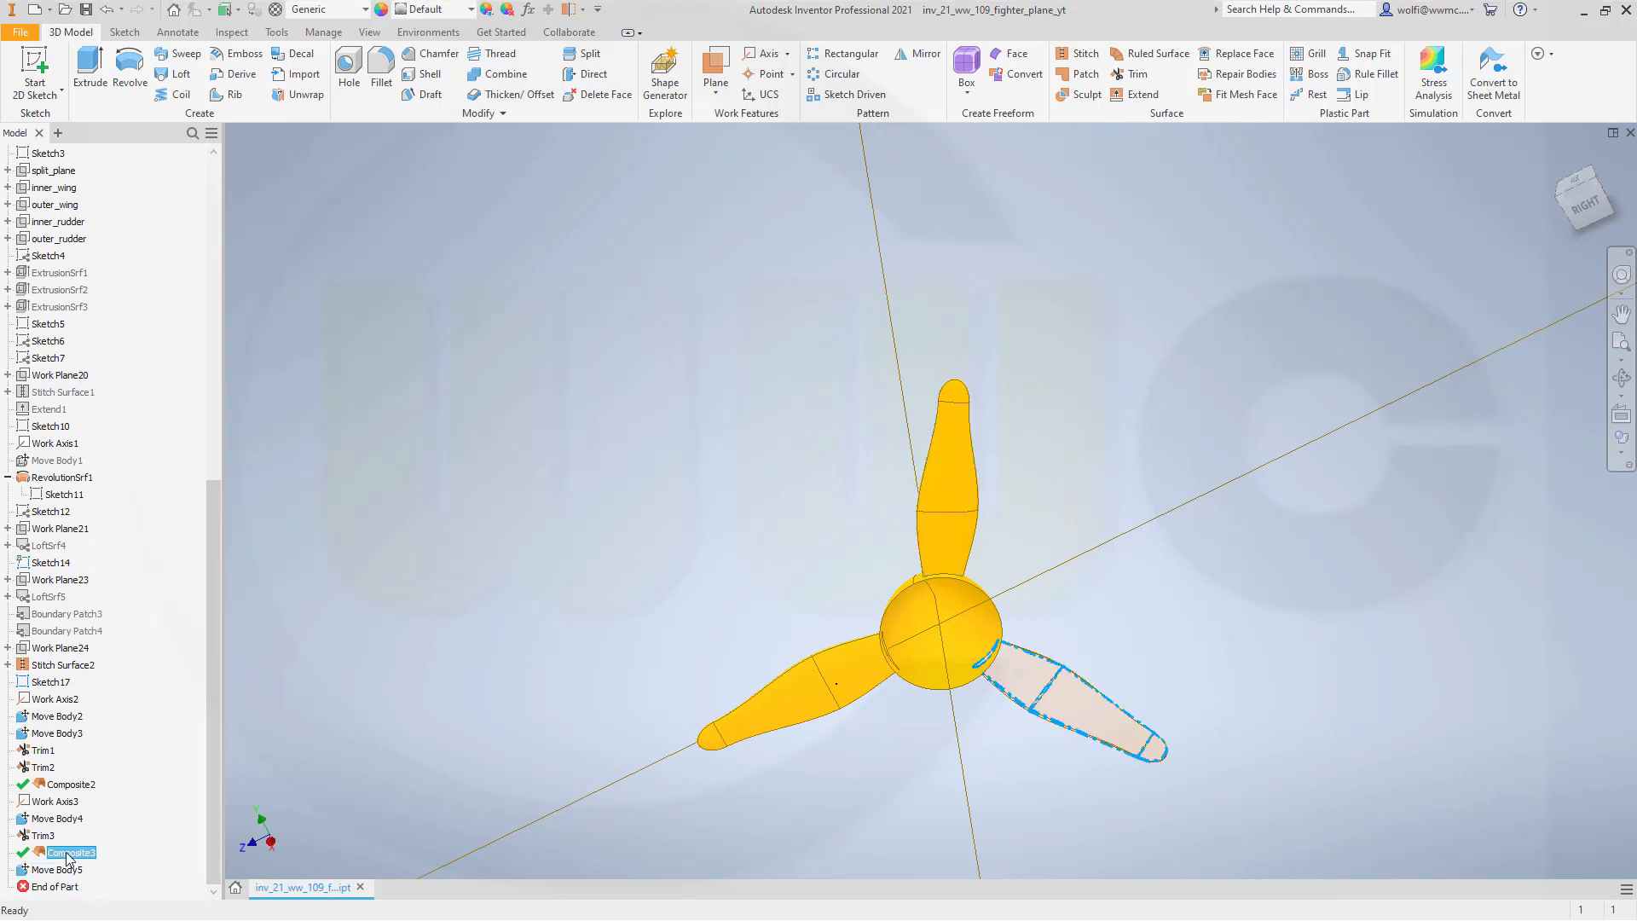
{"action": "left_click", "coordinate": [94, 797]}
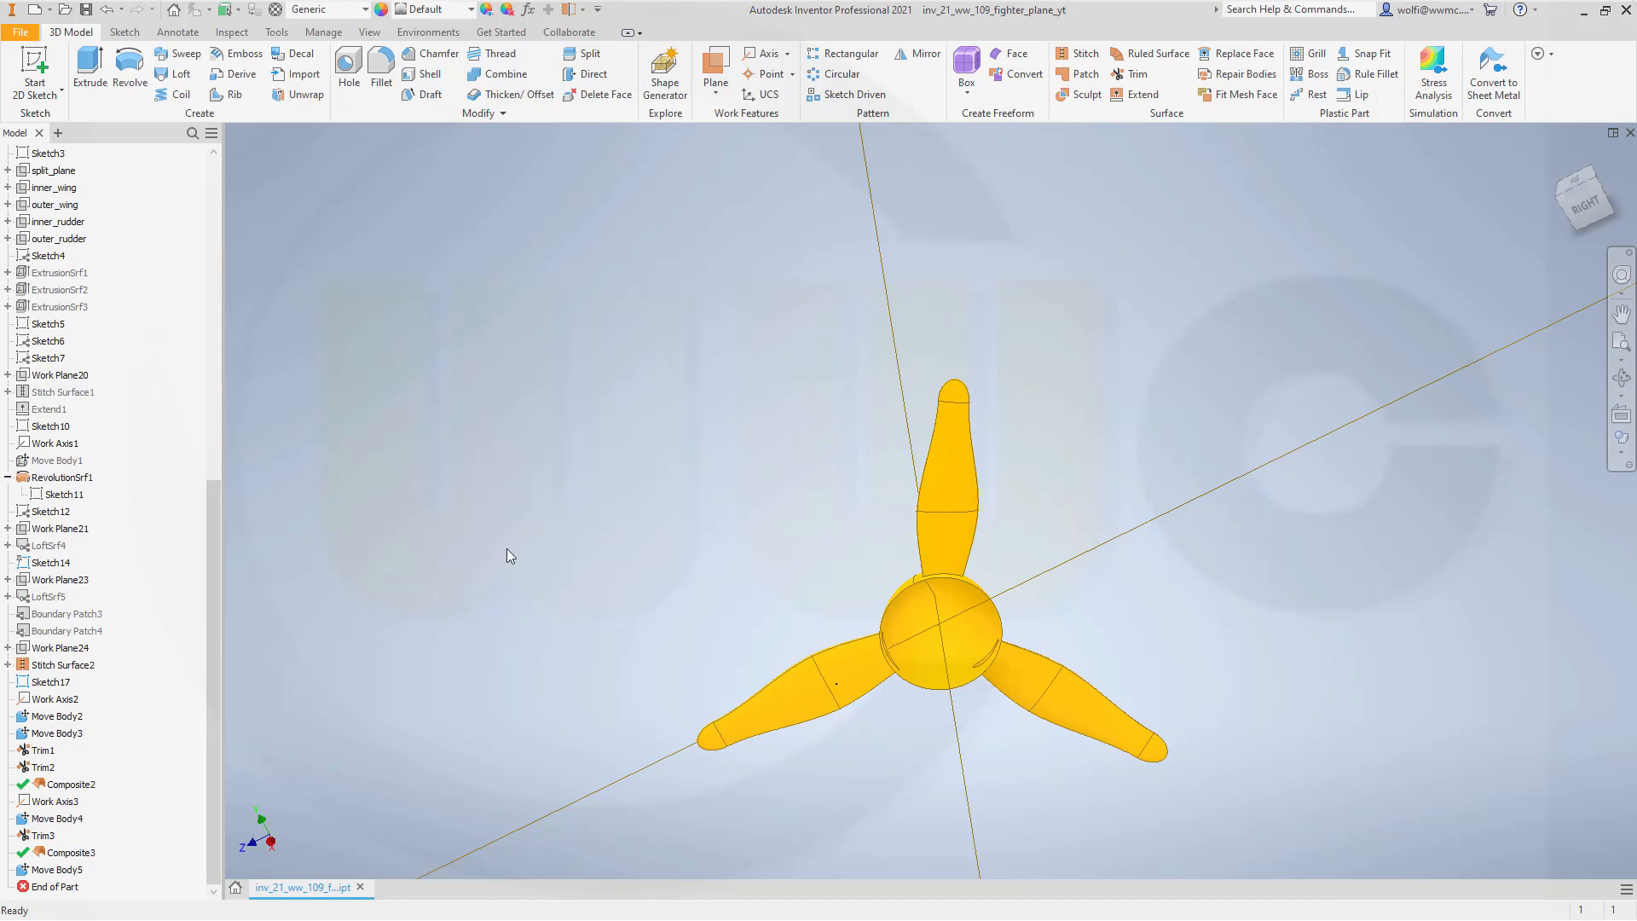
Trim the spinner surface with the upright third blade as cutting tool, removing the spinner face inside the blade root.
{"action": "middle_click_drag", "start_coordinate": [638, 542], "coordinate": [658, 512], "text": "shift"}
{"action": "scroll", "coordinate": [754, 687], "scroll_direction": "down", "scroll_amount": 5}
{"action": "scroll", "coordinate": [607, 467], "scroll_direction": "up", "scroll_amount": 6}
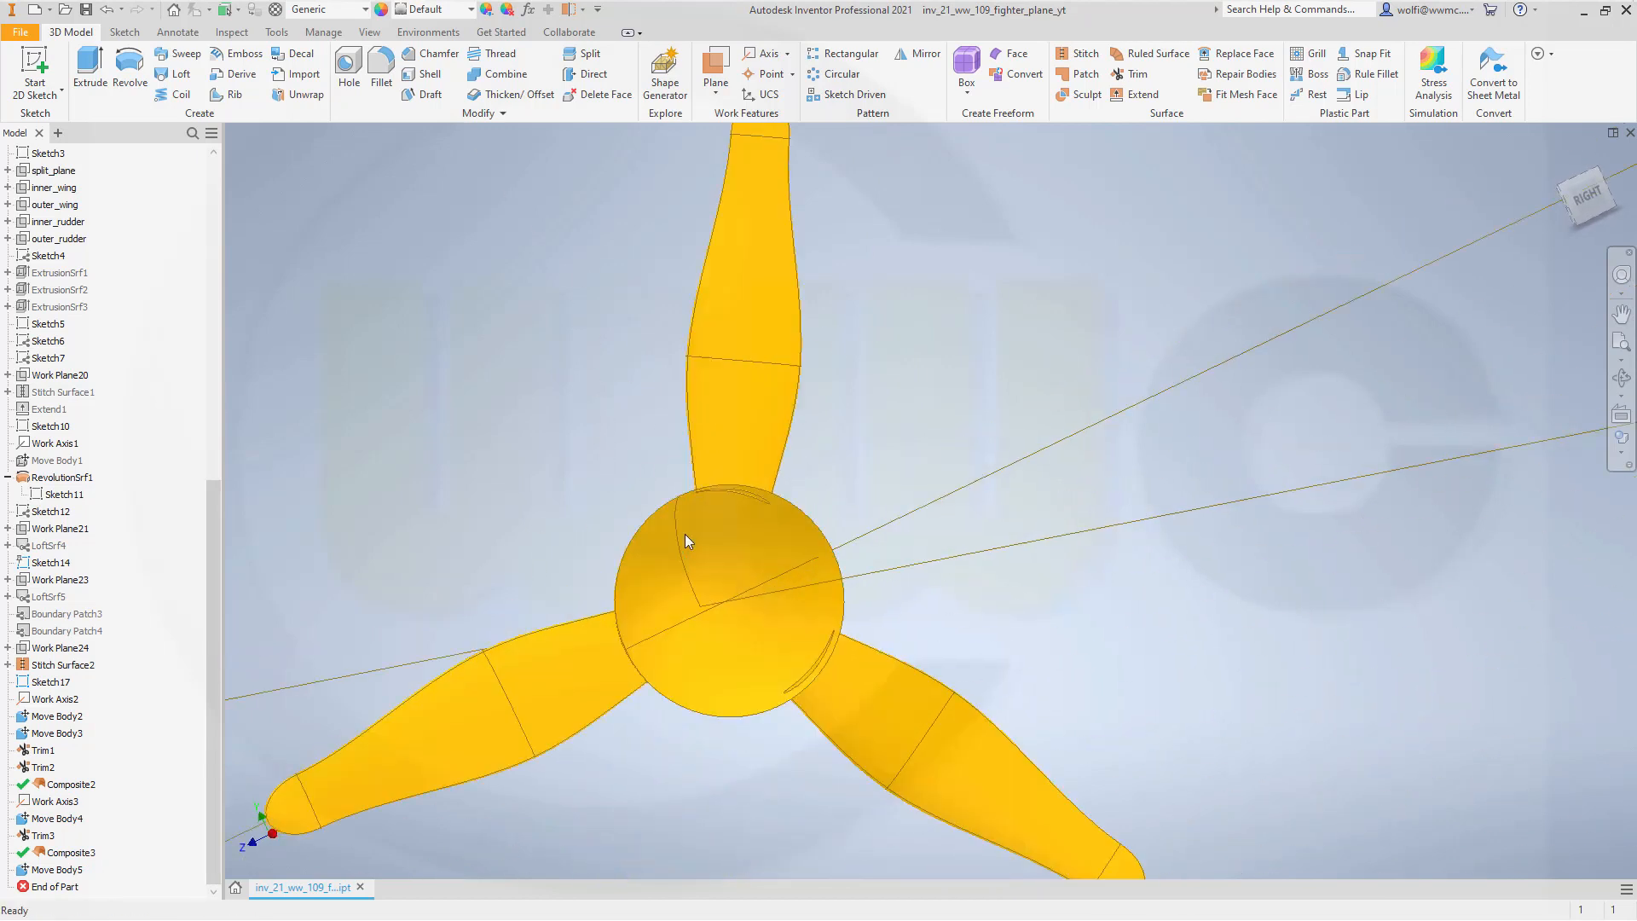
{"action": "scroll", "coordinate": [661, 518], "scroll_direction": "down", "scroll_amount": 3}
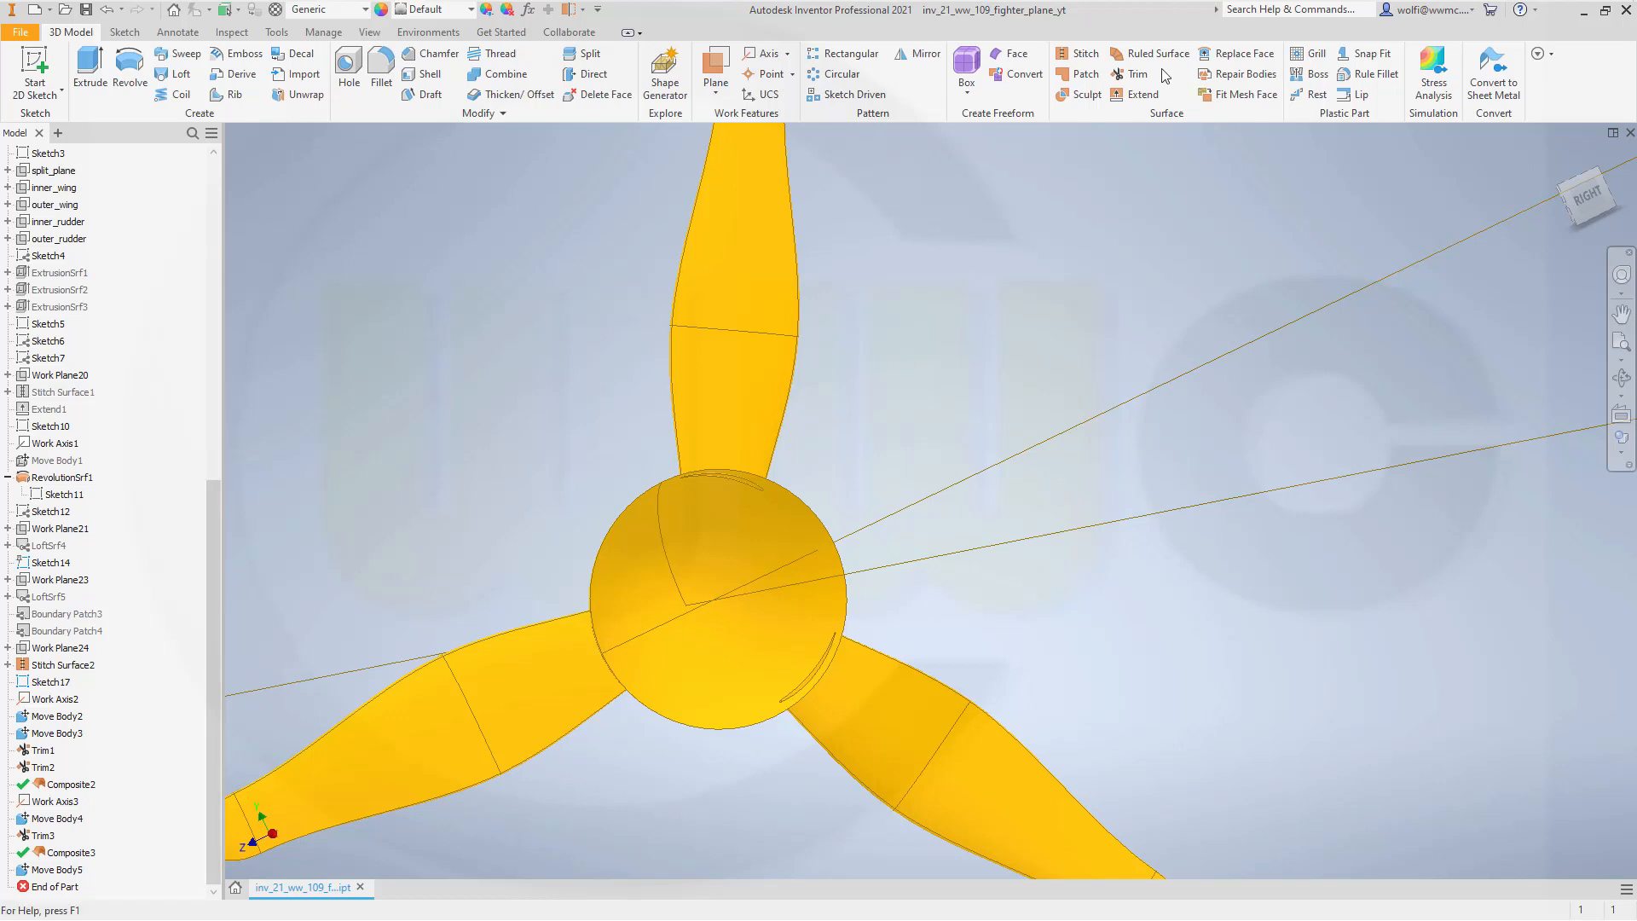
{"action": "left_click", "coordinate": [1134, 74]}
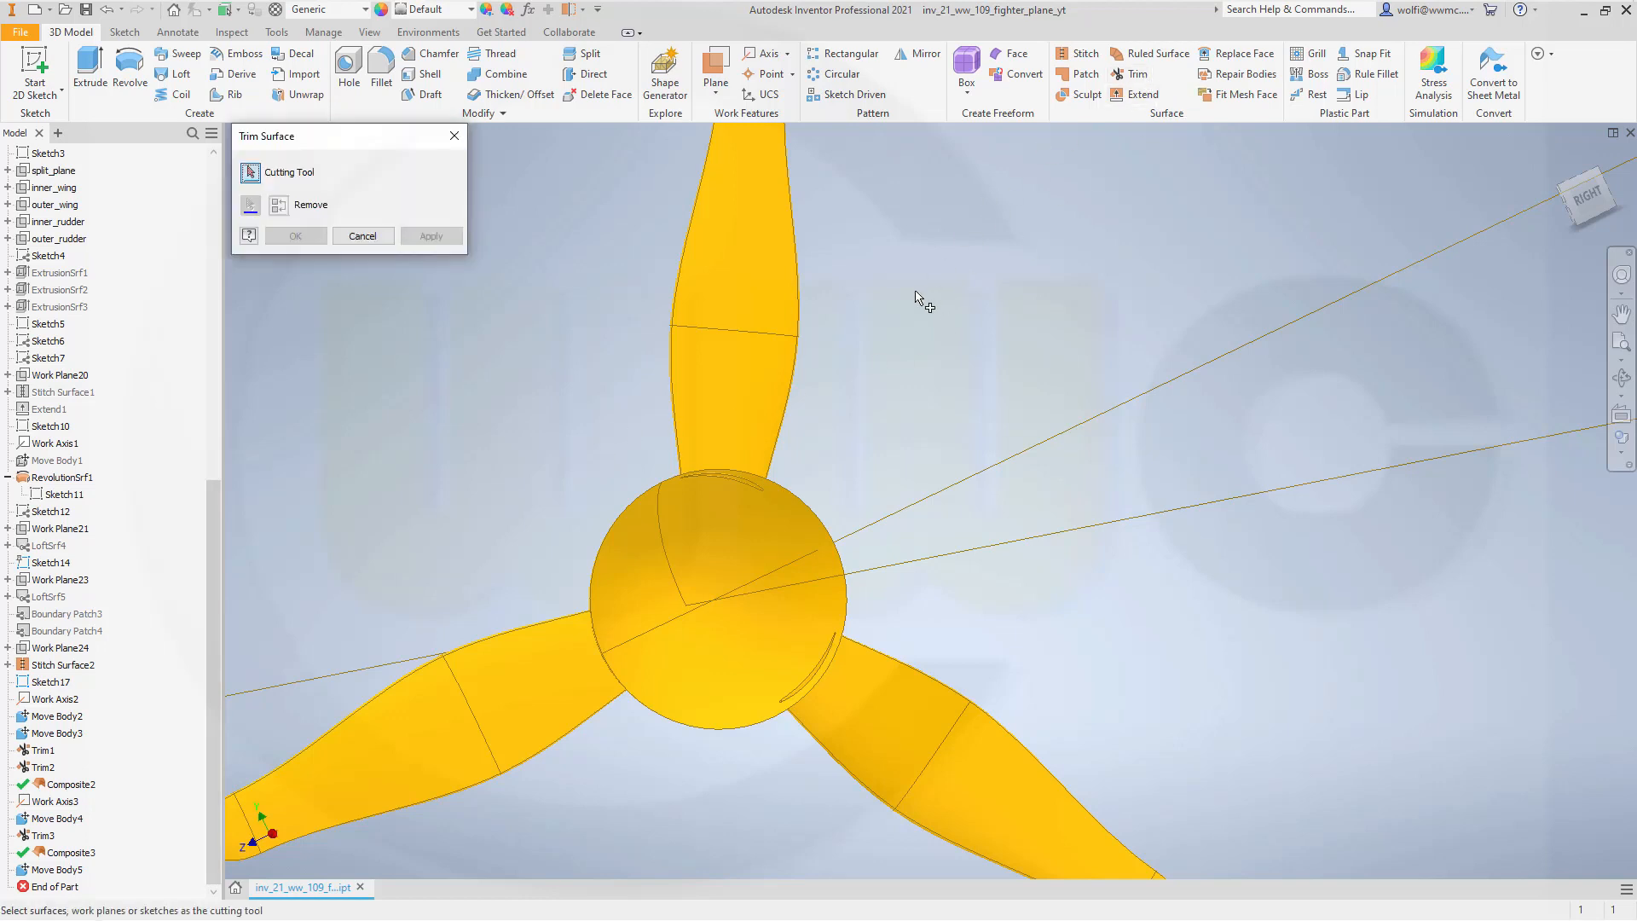
{"action": "left_click", "coordinate": [741, 409]}
{"action": "scroll", "coordinate": [699, 521], "scroll_direction": "up", "scroll_amount": 5}
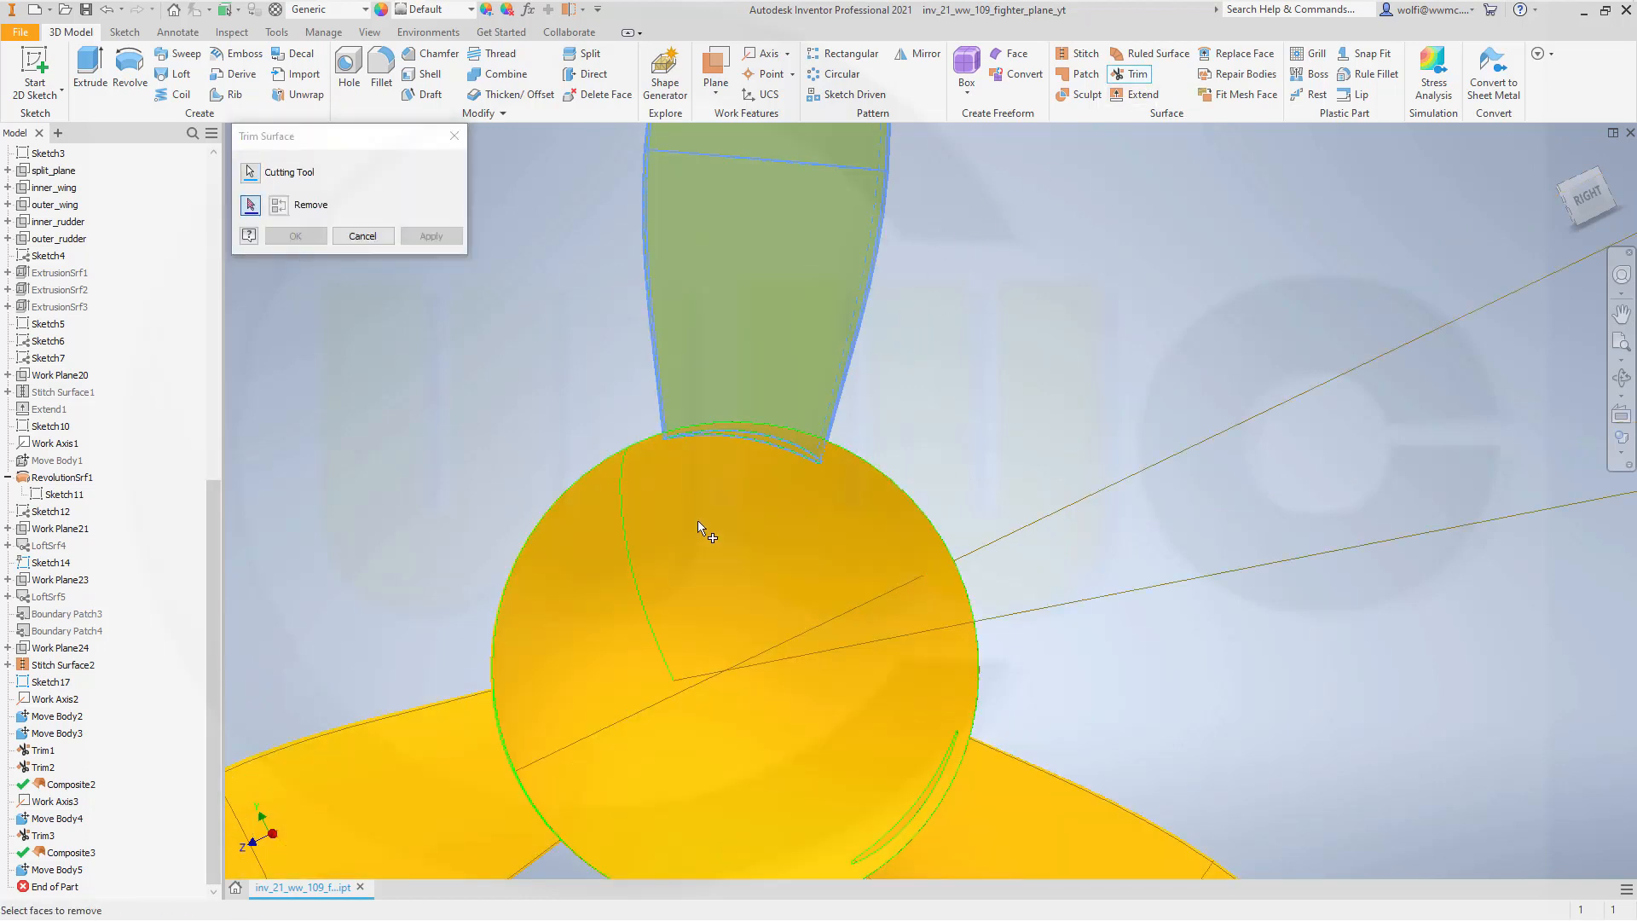
{"action": "left_click", "coordinate": [851, 373]}
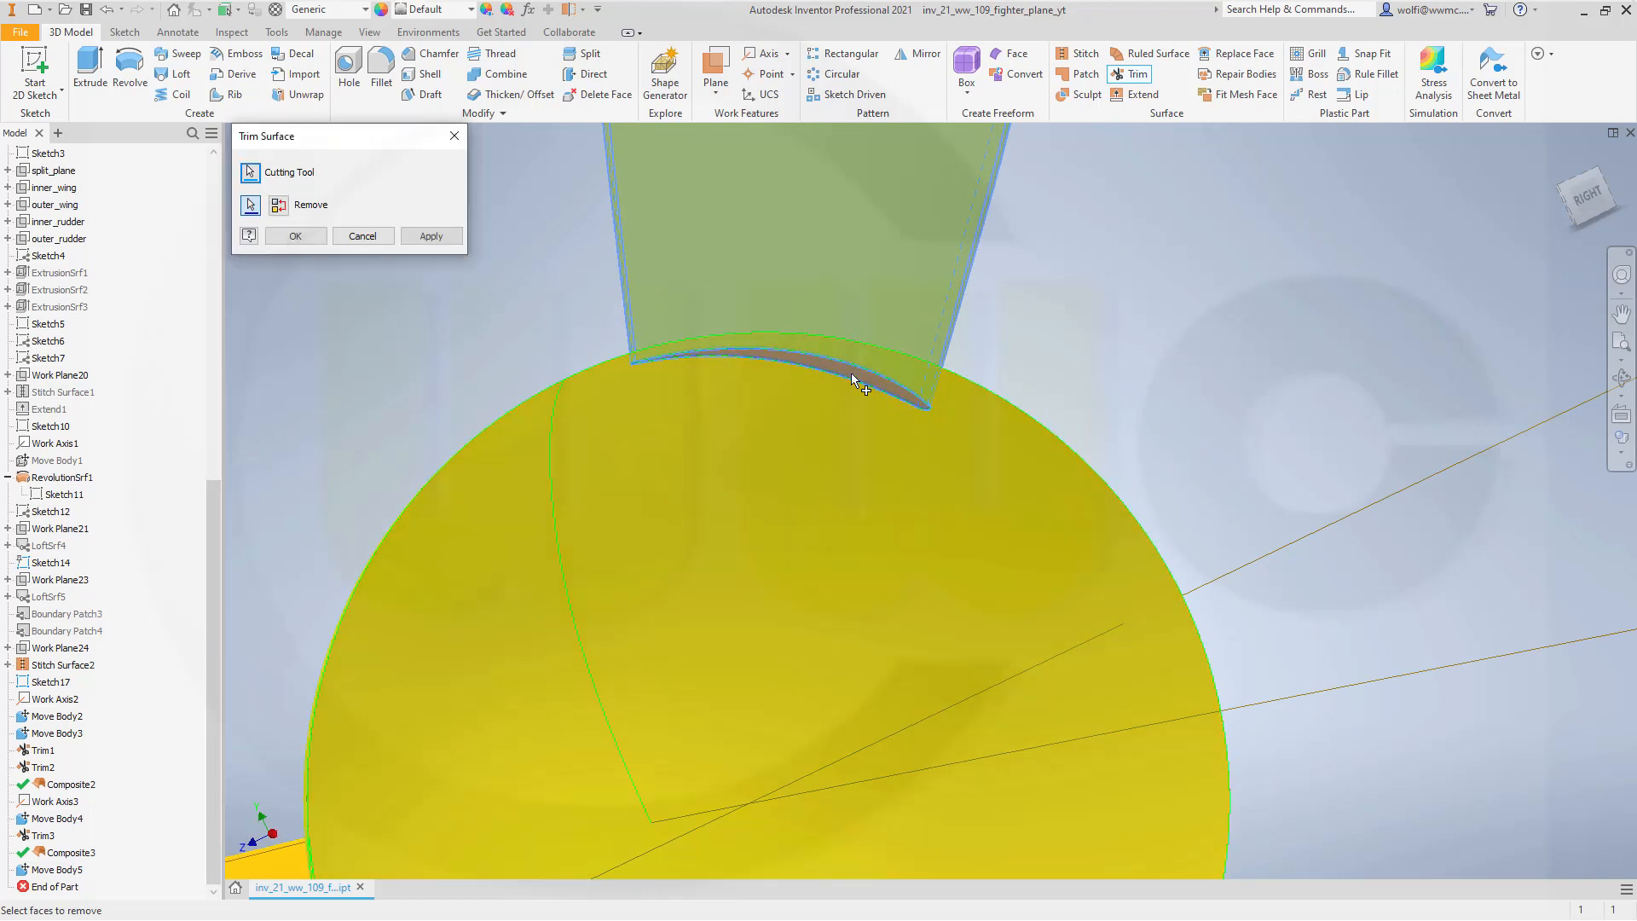
{"action": "left_click", "coordinate": [295, 236]}
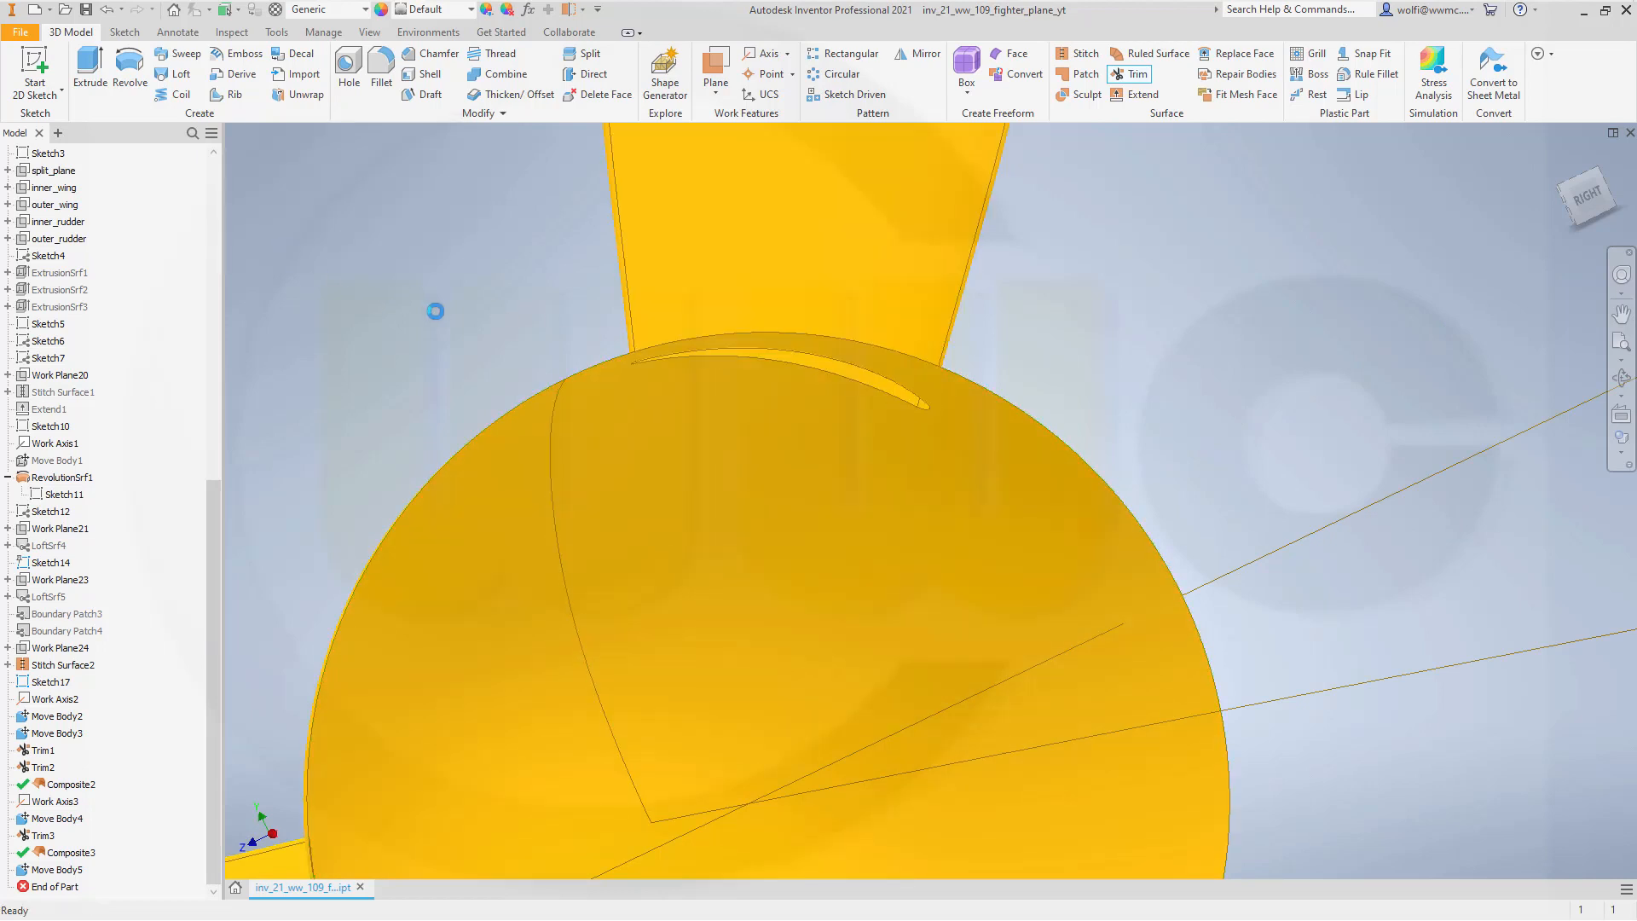
Hide Work Axis3, the spinner's center work axis.
{"action": "scroll", "coordinate": [483, 314], "scroll_direction": "down", "scroll_amount": 8}
{"action": "scroll", "coordinate": [561, 403], "scroll_direction": "up", "scroll_amount": 3}
{"action": "middle_click_drag", "start_coordinate": [561, 402], "coordinate": [981, 634], "text": "shift"}
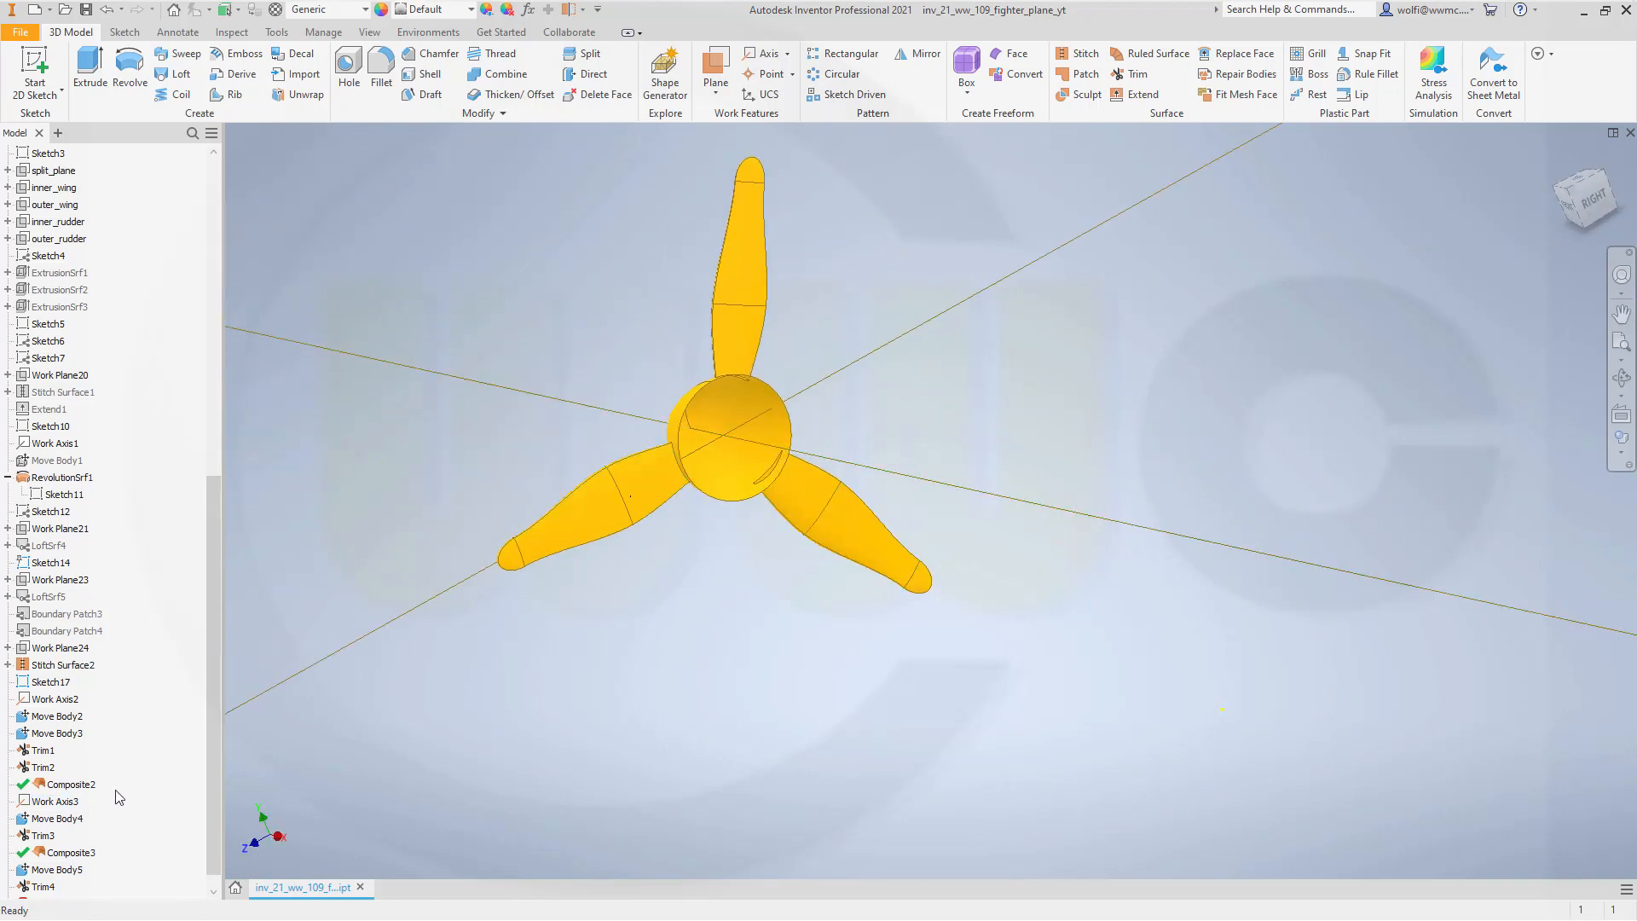
{"action": "right_click", "coordinate": [75, 808]}
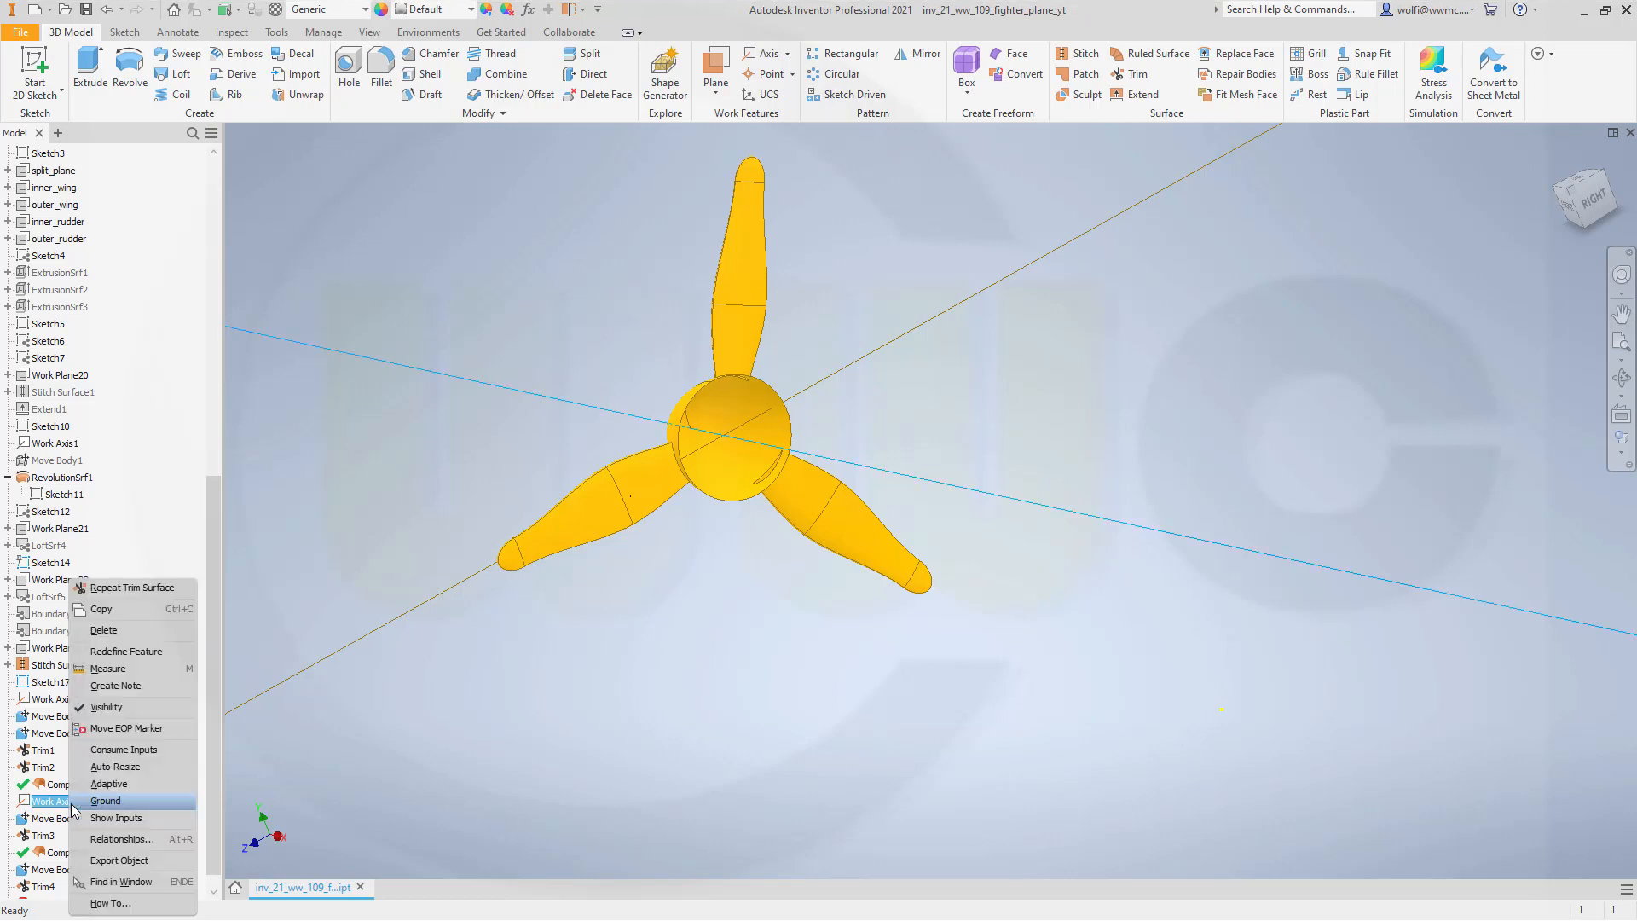
{"action": "left_click", "coordinate": [100, 712]}
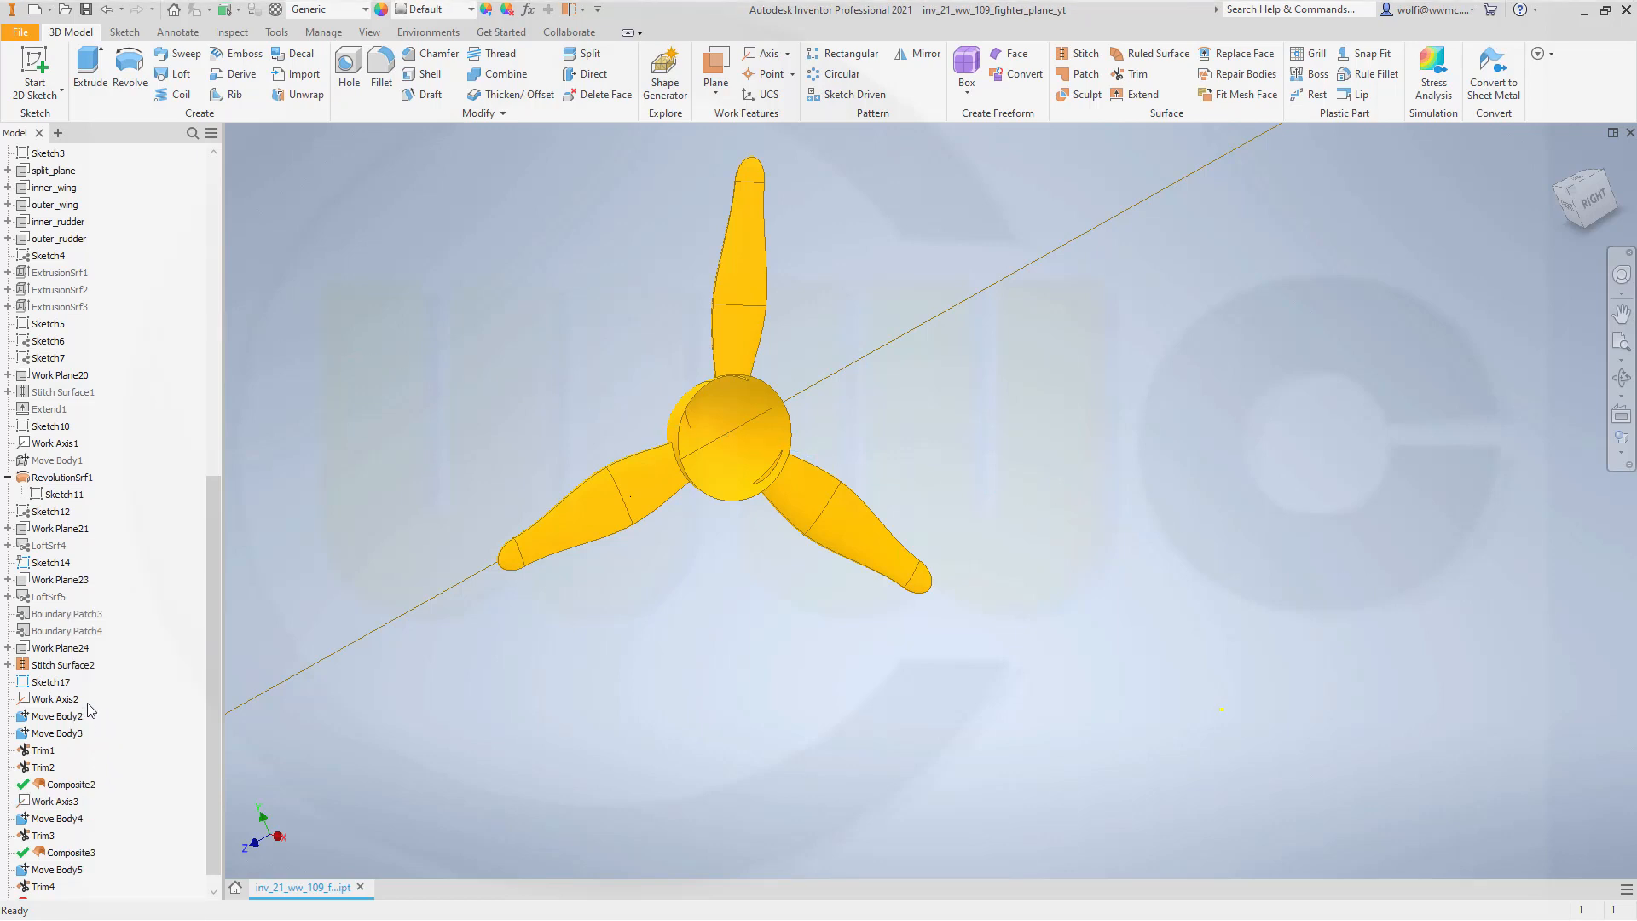
{"action": "right_click", "coordinate": [59, 449]}
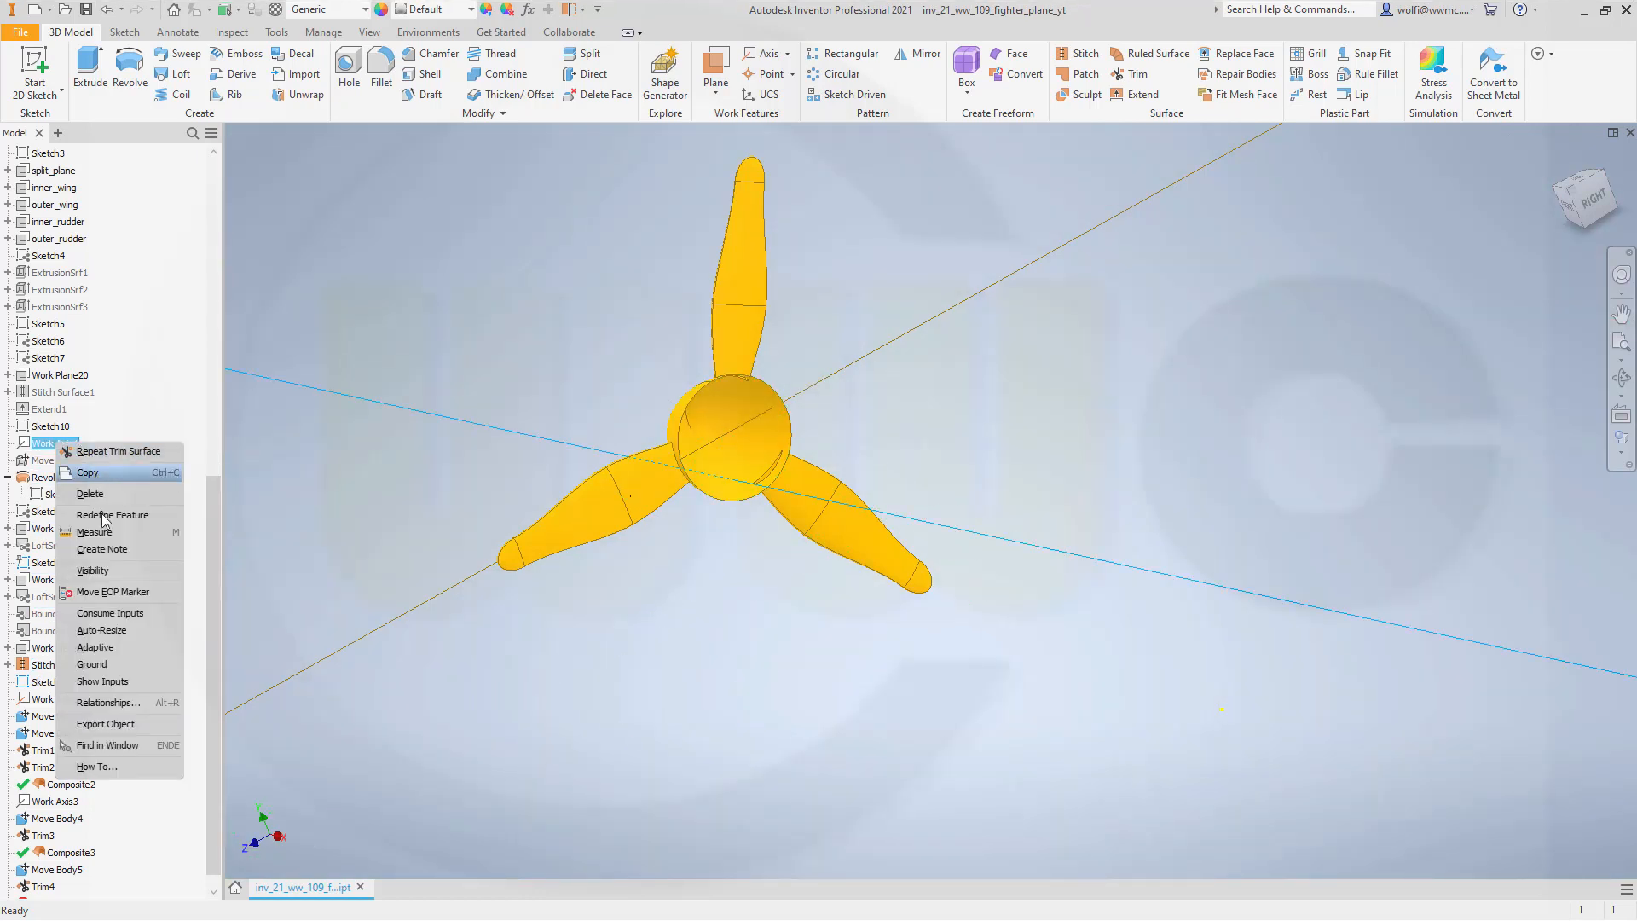
{"action": "left_click", "coordinate": [100, 574]}
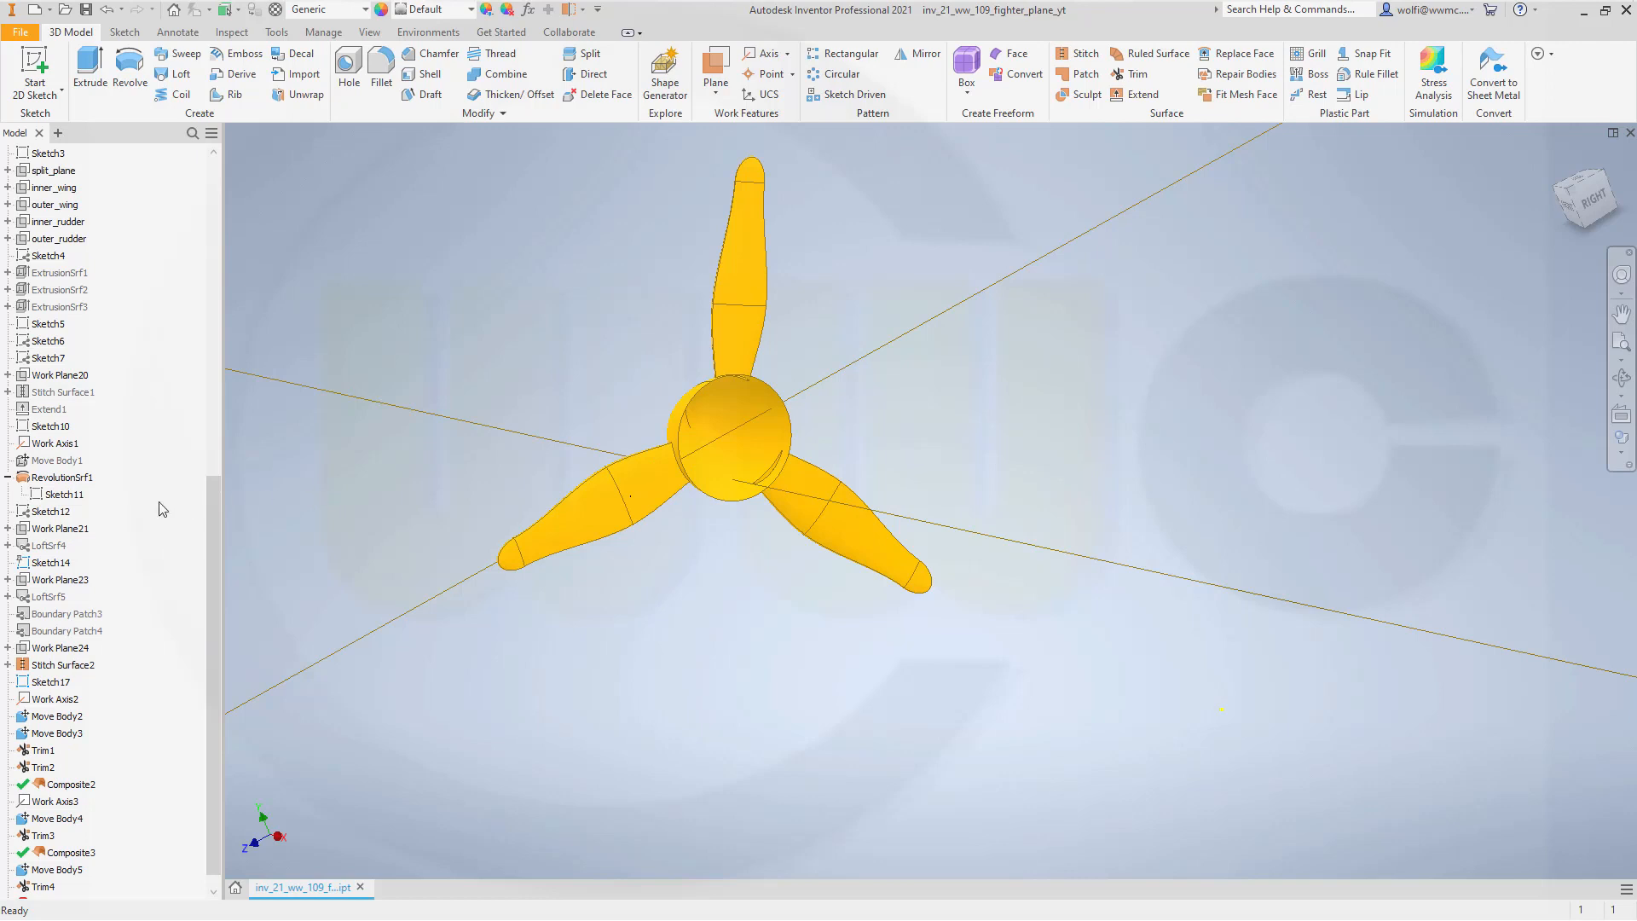
{"action": "right_click", "coordinate": [570, 450]}
{"action": "left_click", "coordinate": [617, 474]}
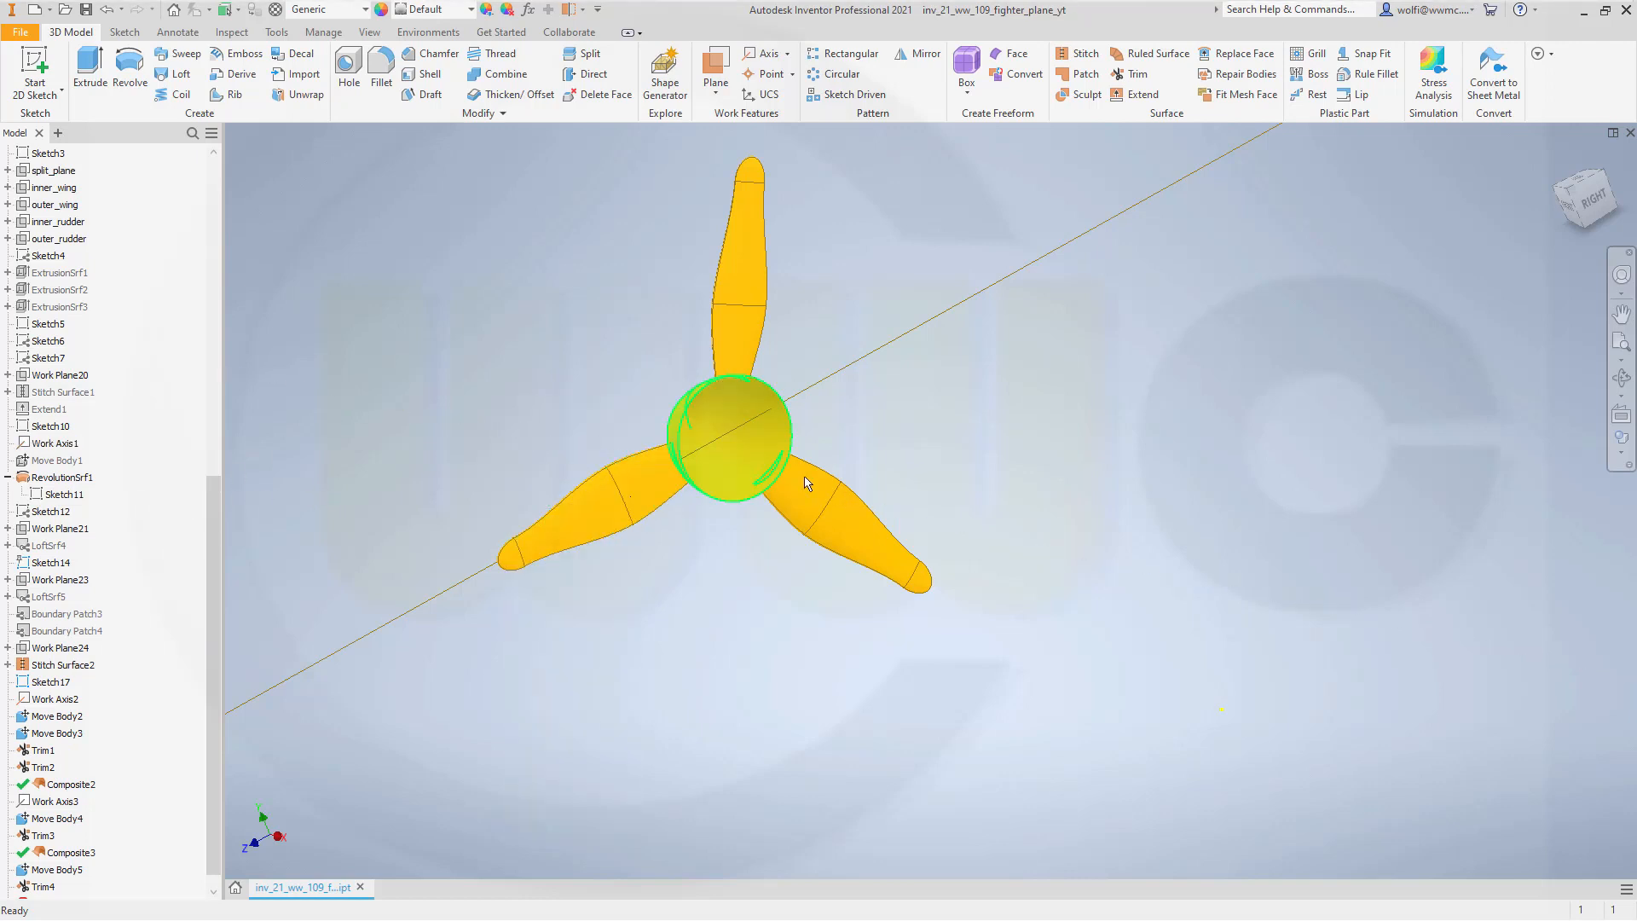
Hide Work Axis2, the axis running diagonally through the propeller, and hide Sketch17.
{"action": "right_click", "coordinate": [851, 372]}
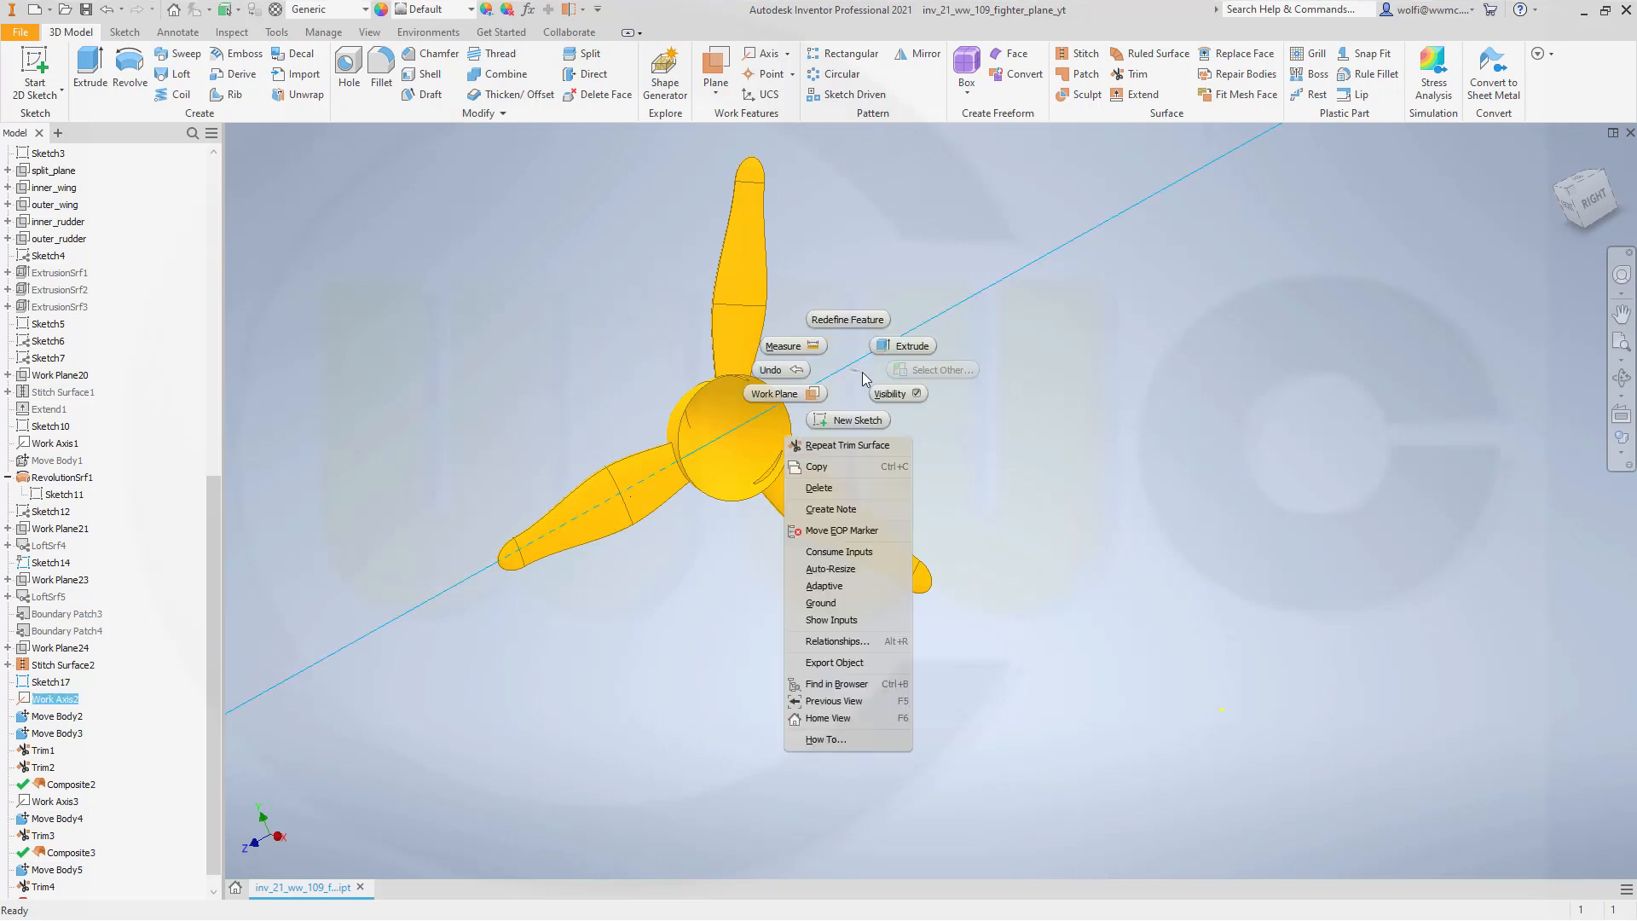
{"action": "left_click", "coordinate": [890, 392]}
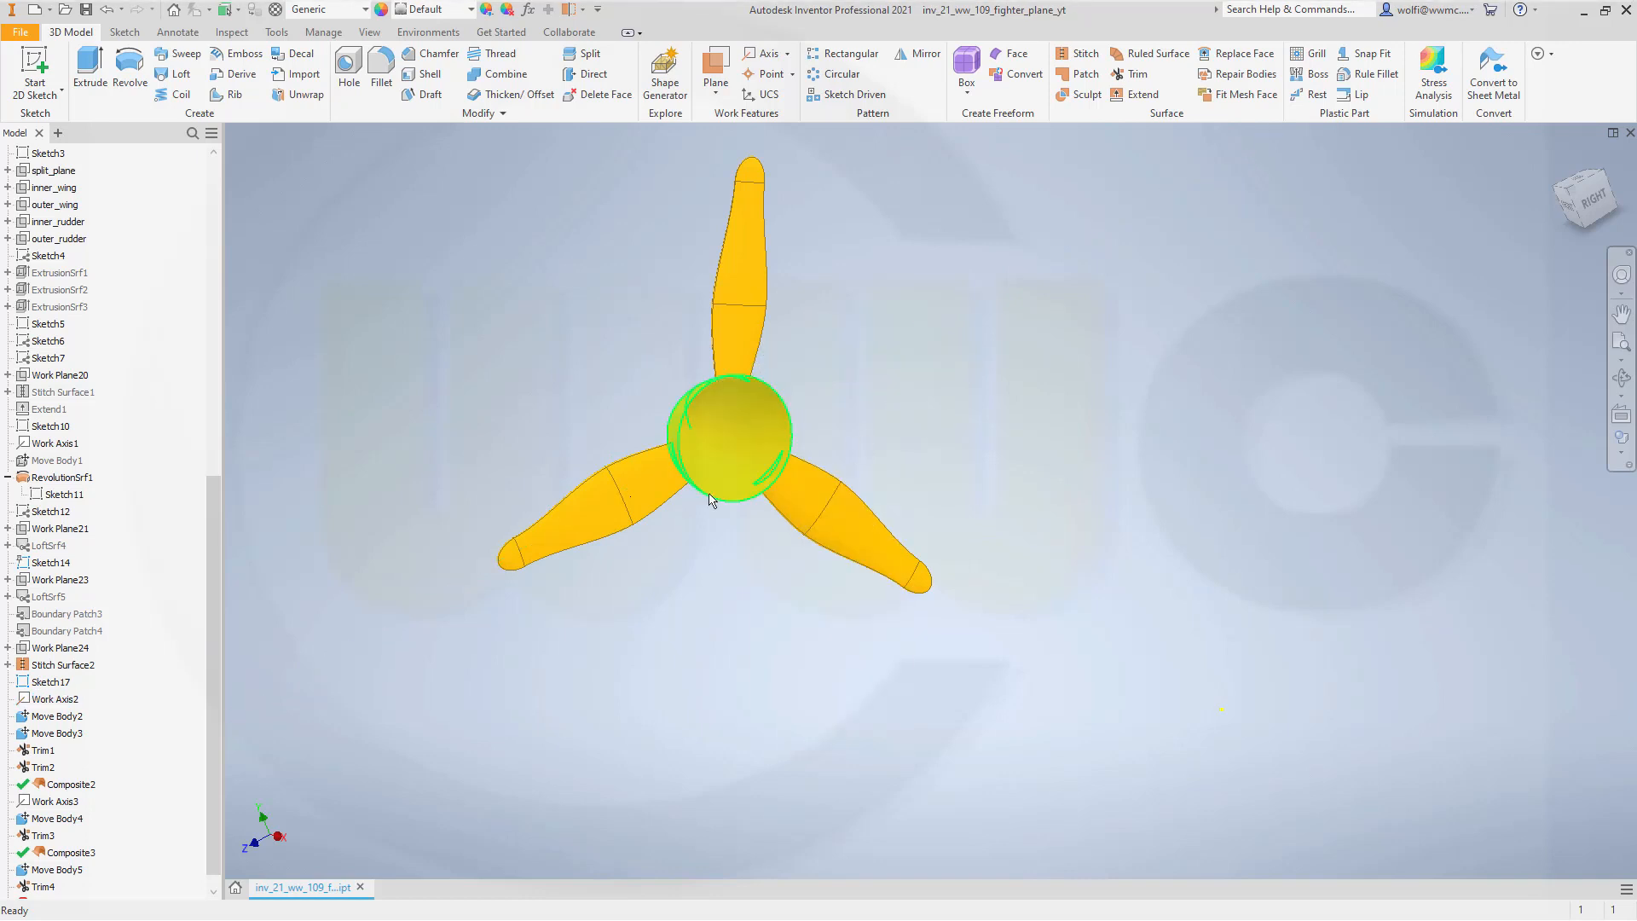
{"action": "middle_click_drag", "start_coordinate": [712, 498], "coordinate": [940, 539], "text": "shift"}
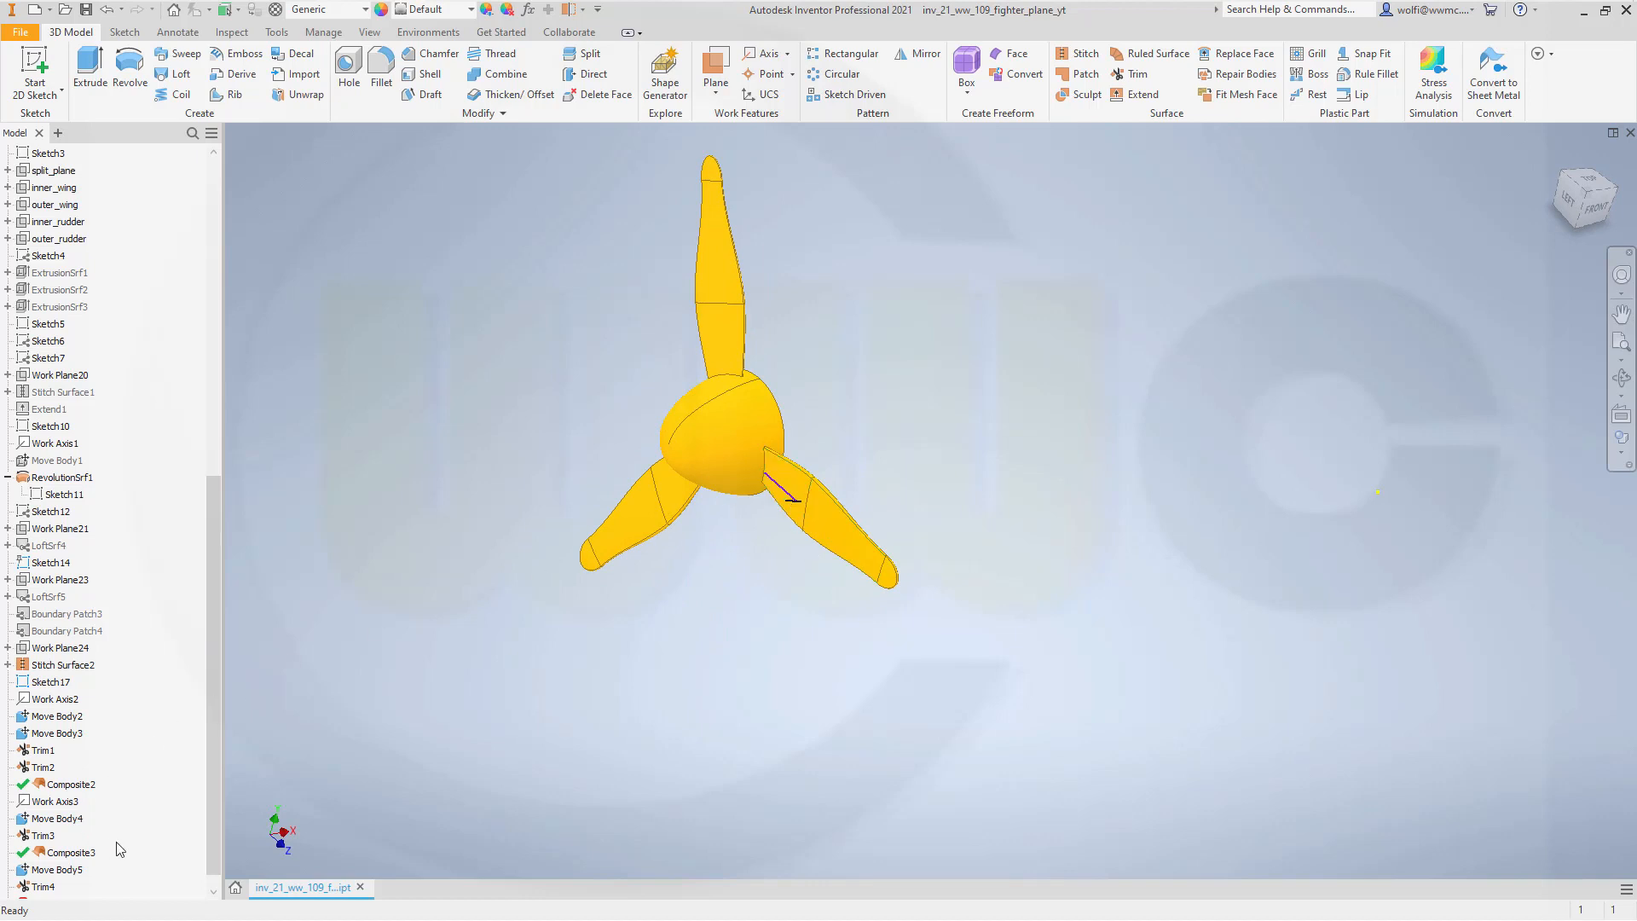
{"action": "right_click", "coordinate": [57, 689]}
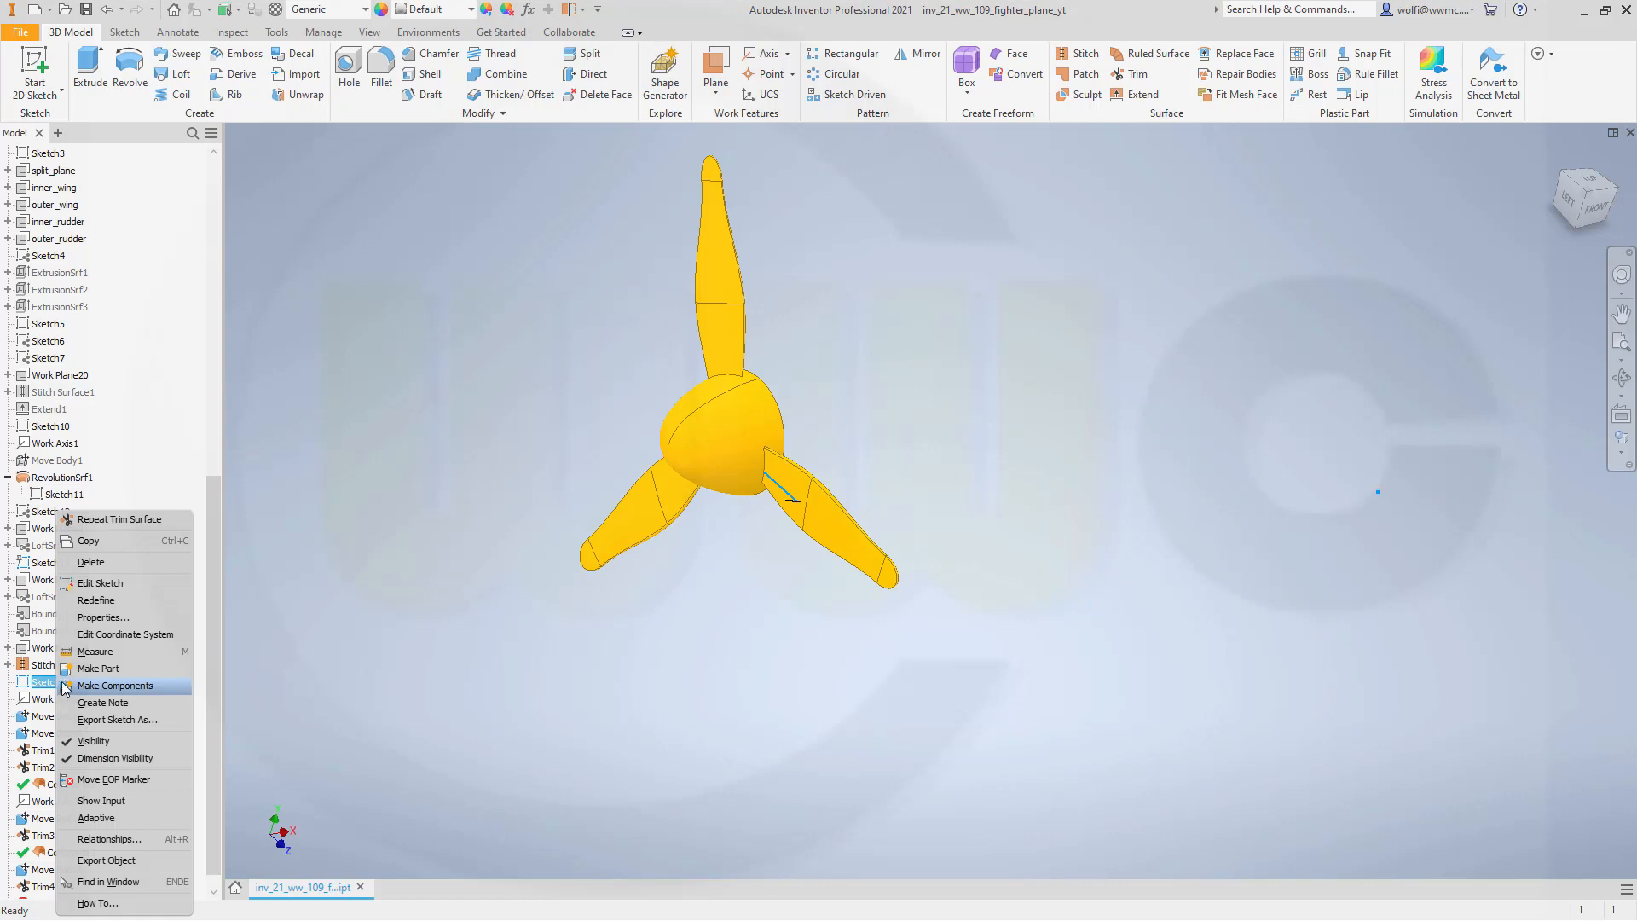
{"action": "left_click", "coordinate": [187, 716]}
{"action": "scroll", "coordinate": [800, 498], "scroll_direction": "down", "scroll_amount": 10}
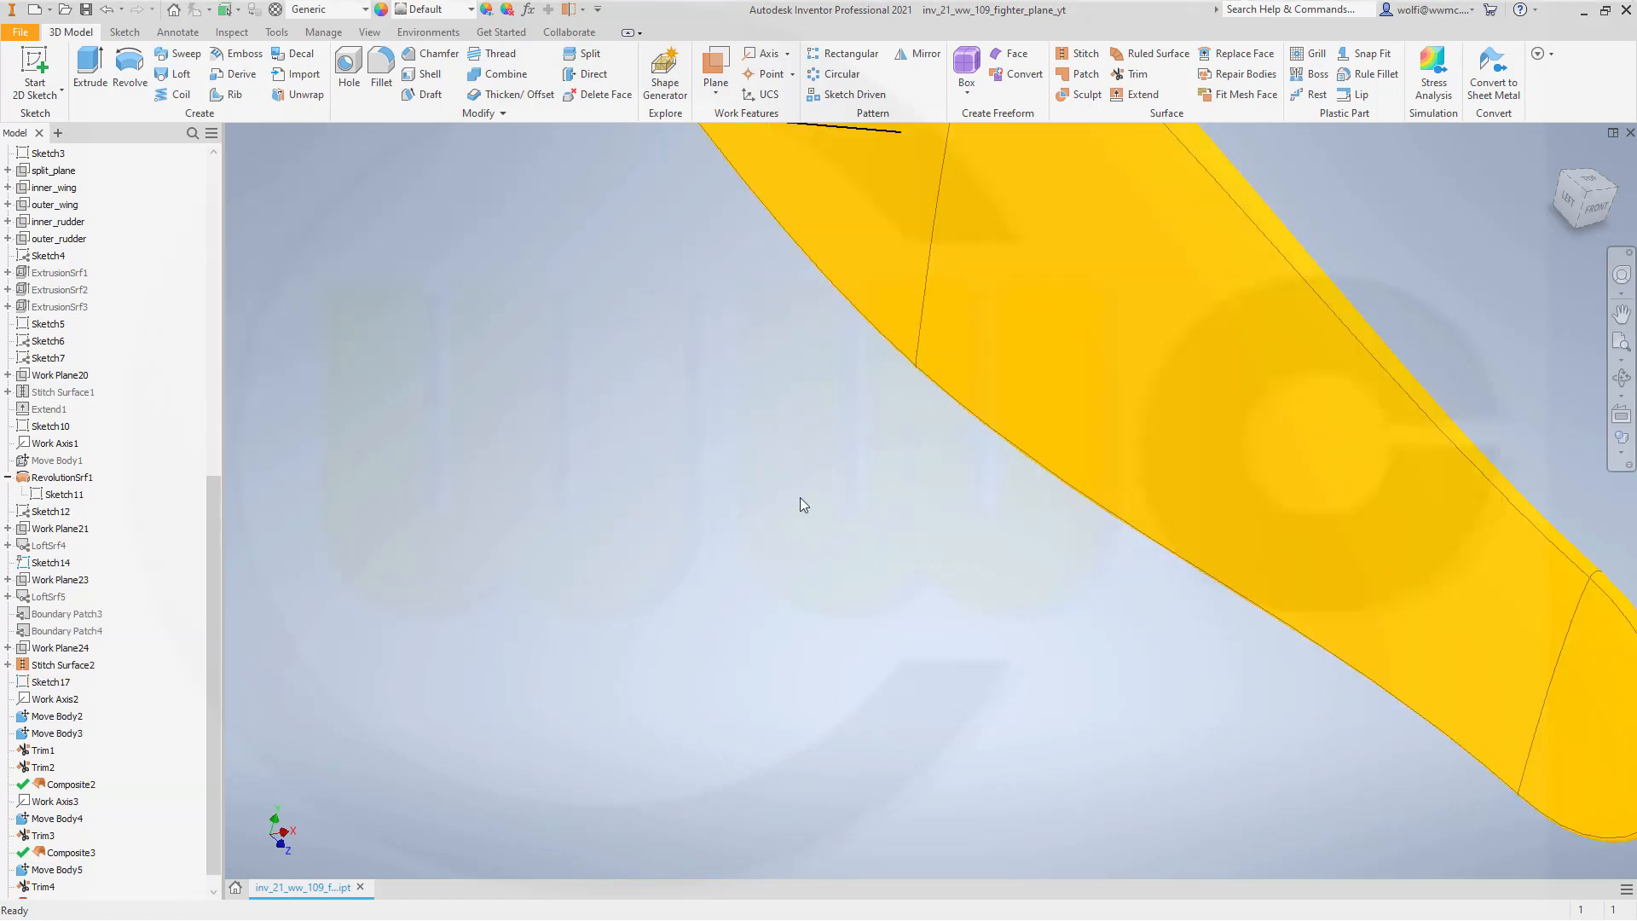
{"action": "scroll", "coordinate": [858, 143], "scroll_direction": "up", "scroll_amount": 5}
{"action": "right_click", "coordinate": [856, 142]}
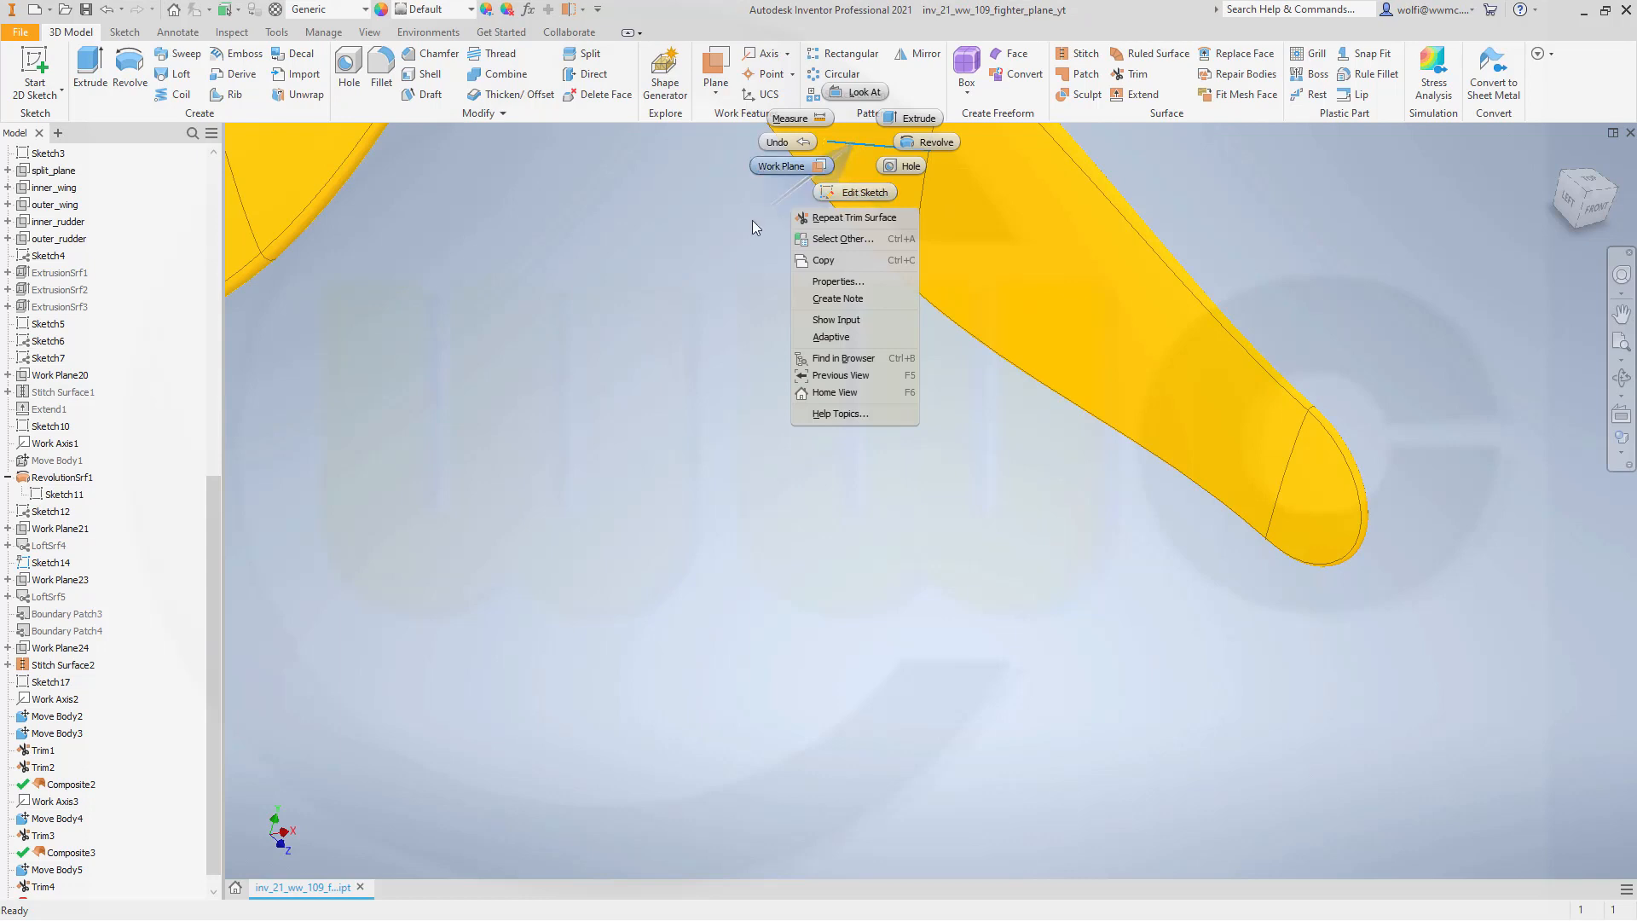
{"action": "mouse_move", "coordinate": [719, 263]}
{"action": "middle_mouse_down", "text": "shift"}
{"action": "mouse_move", "coordinate": [767, 427]}
{"action": "mouse_move", "coordinate": [775, 317]}
{"action": "middle_mouse_up", "text": "shift"}
{"action": "key", "text": "Escape"}
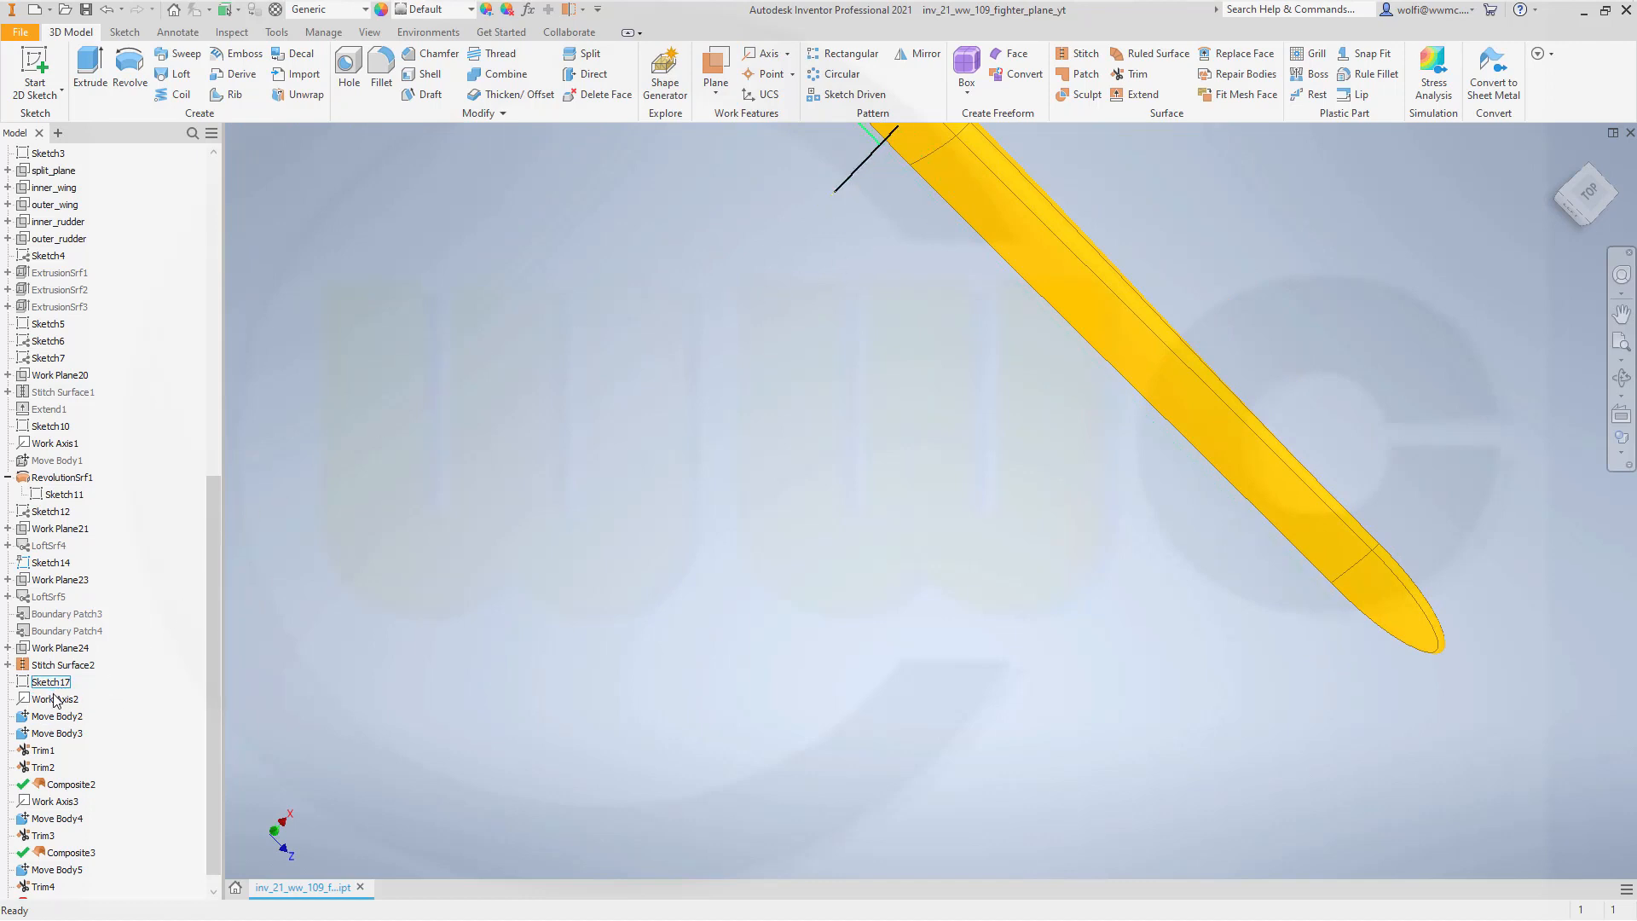
Hide Sketch14, the leftover sketch line beside the blade root.
{"action": "right_click", "coordinate": [58, 567]}
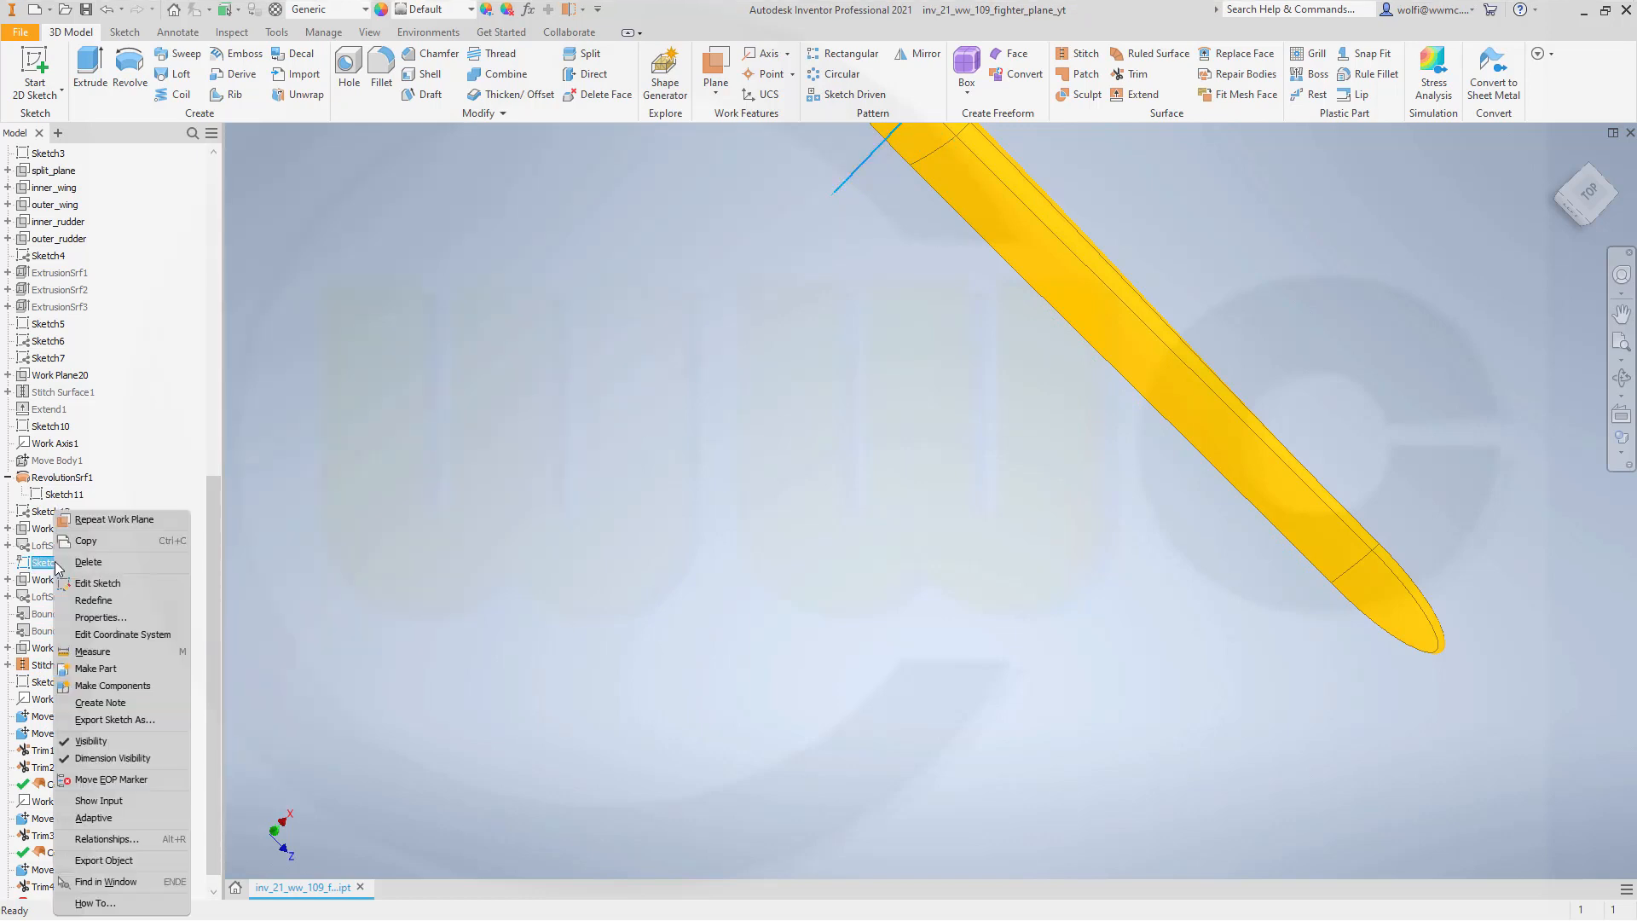
{"action": "left_click", "coordinate": [116, 742]}
{"action": "scroll", "coordinate": [663, 450], "scroll_direction": "up", "scroll_amount": 5}
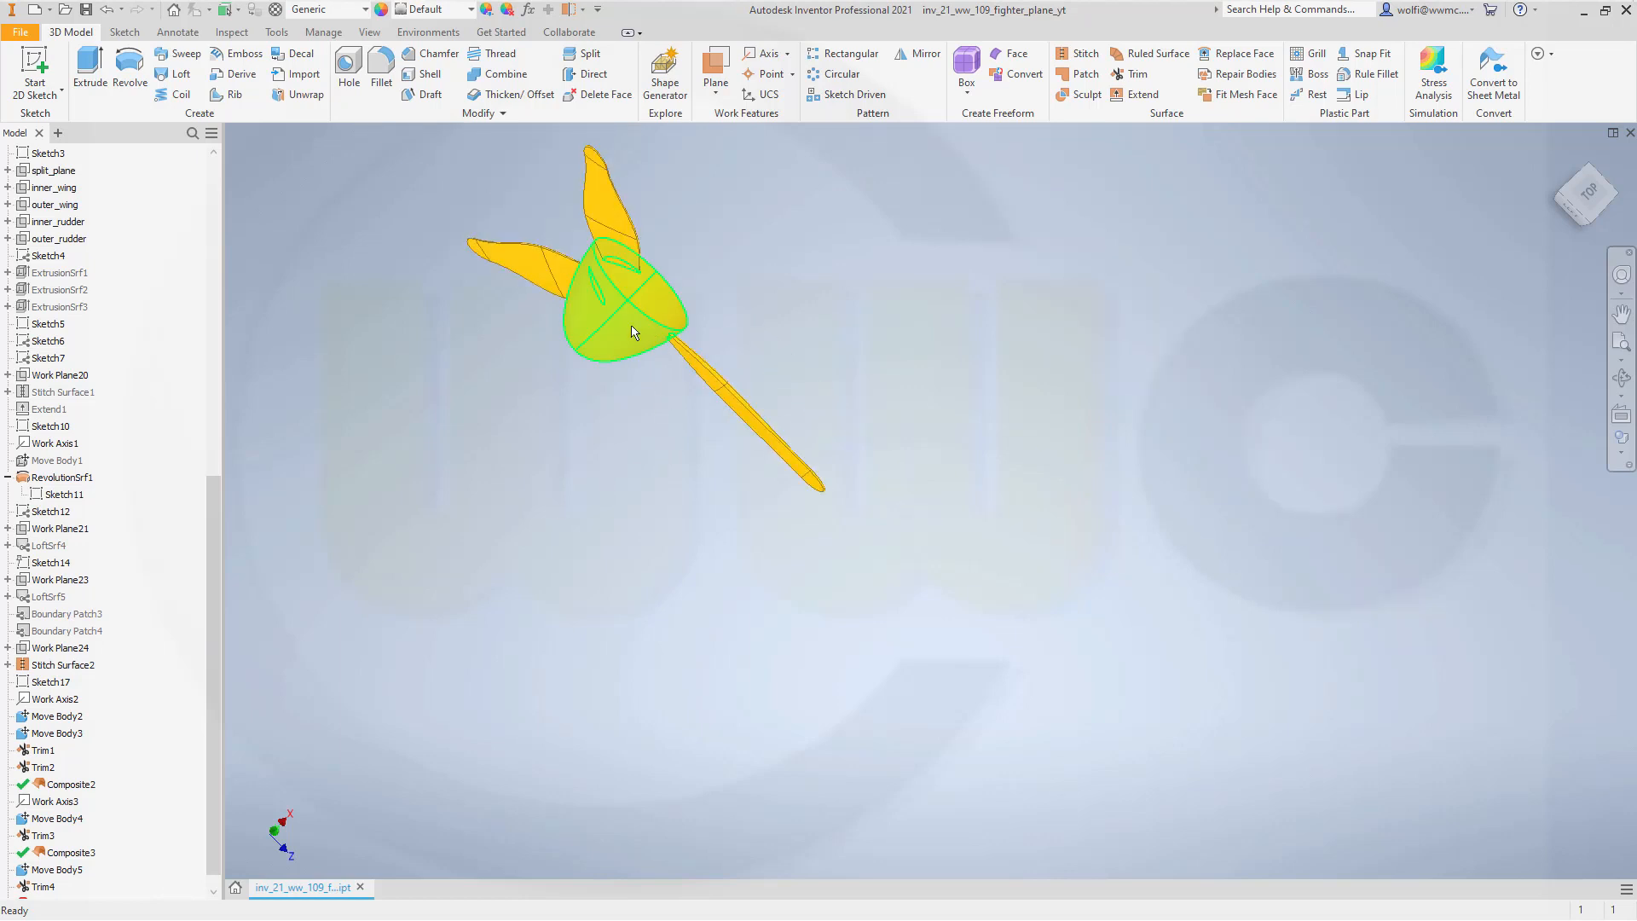
Stitch the spinner surface and all three propeller blades together into one surface body.
{"action": "middle_click_drag", "start_coordinate": [629, 337], "coordinate": [616, 207], "text": "shift"}
{"action": "middle_click_drag", "start_coordinate": [786, 256], "coordinate": [814, 471]}
{"action": "left_click", "coordinate": [1085, 56]}
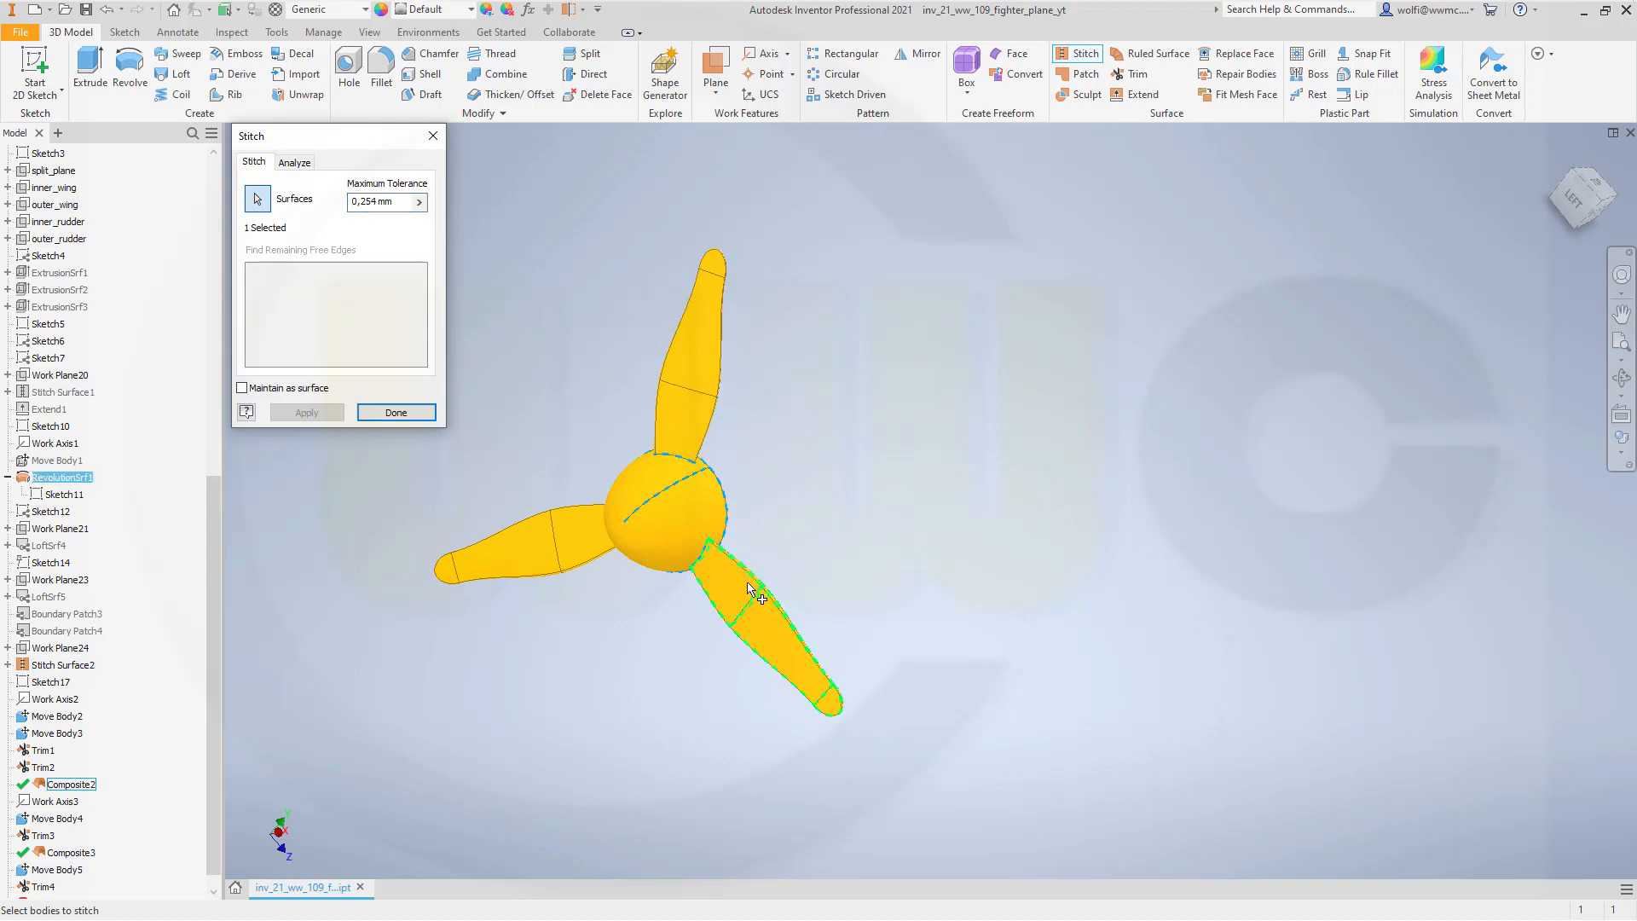
{"action": "left_click", "coordinate": [695, 408]}
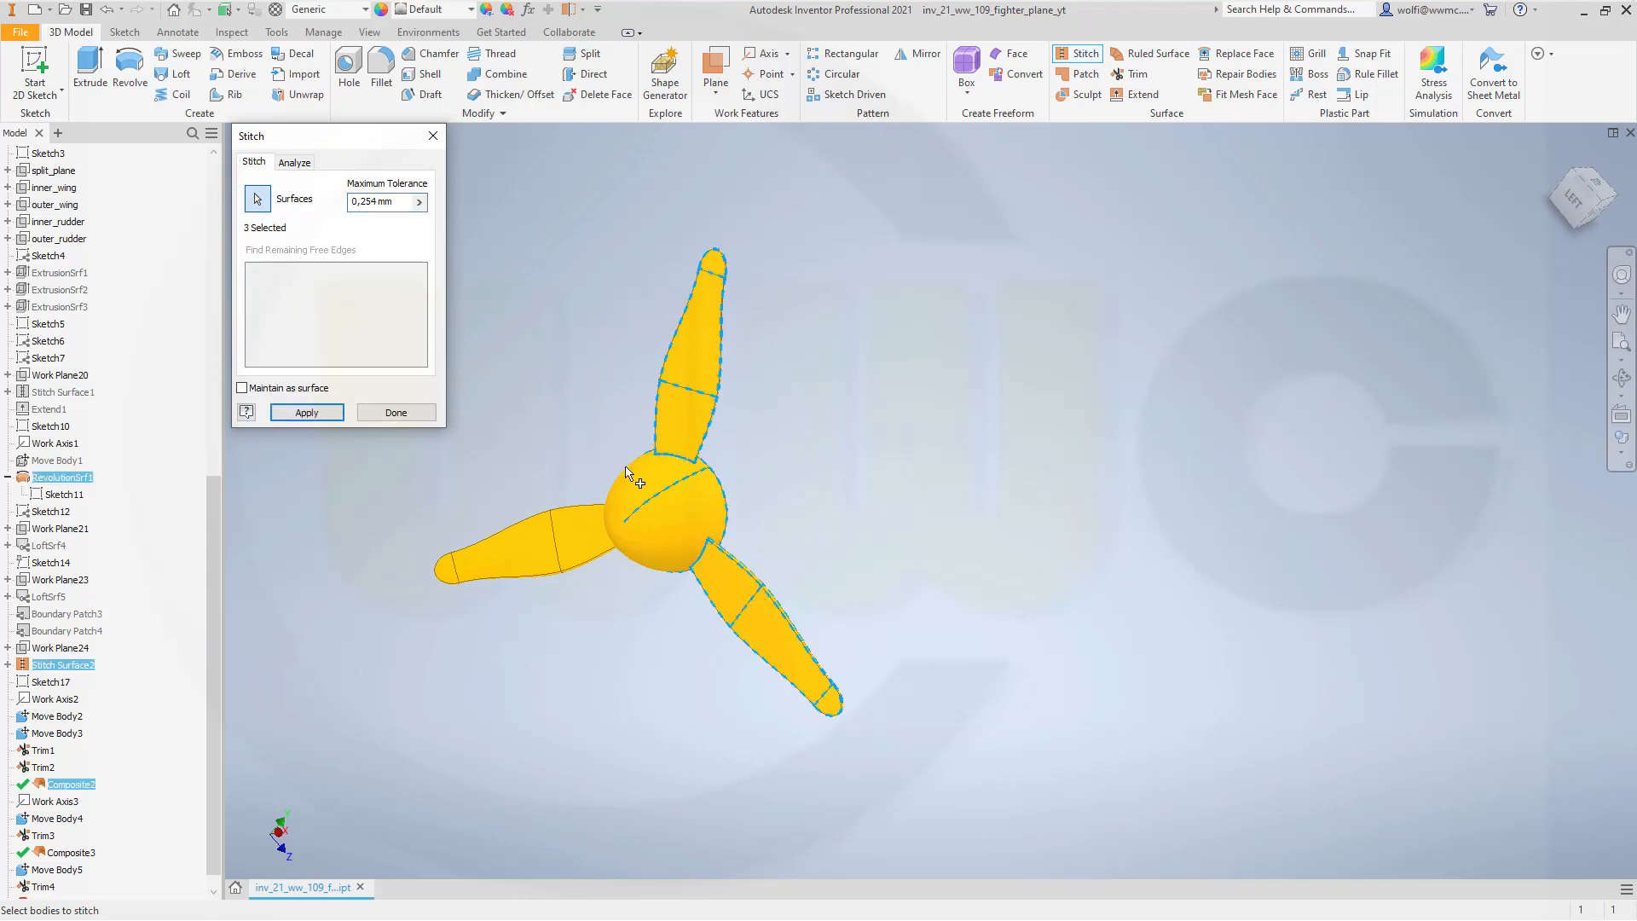
{"action": "left_click", "coordinate": [578, 545]}
{"action": "left_click", "coordinate": [305, 413]}
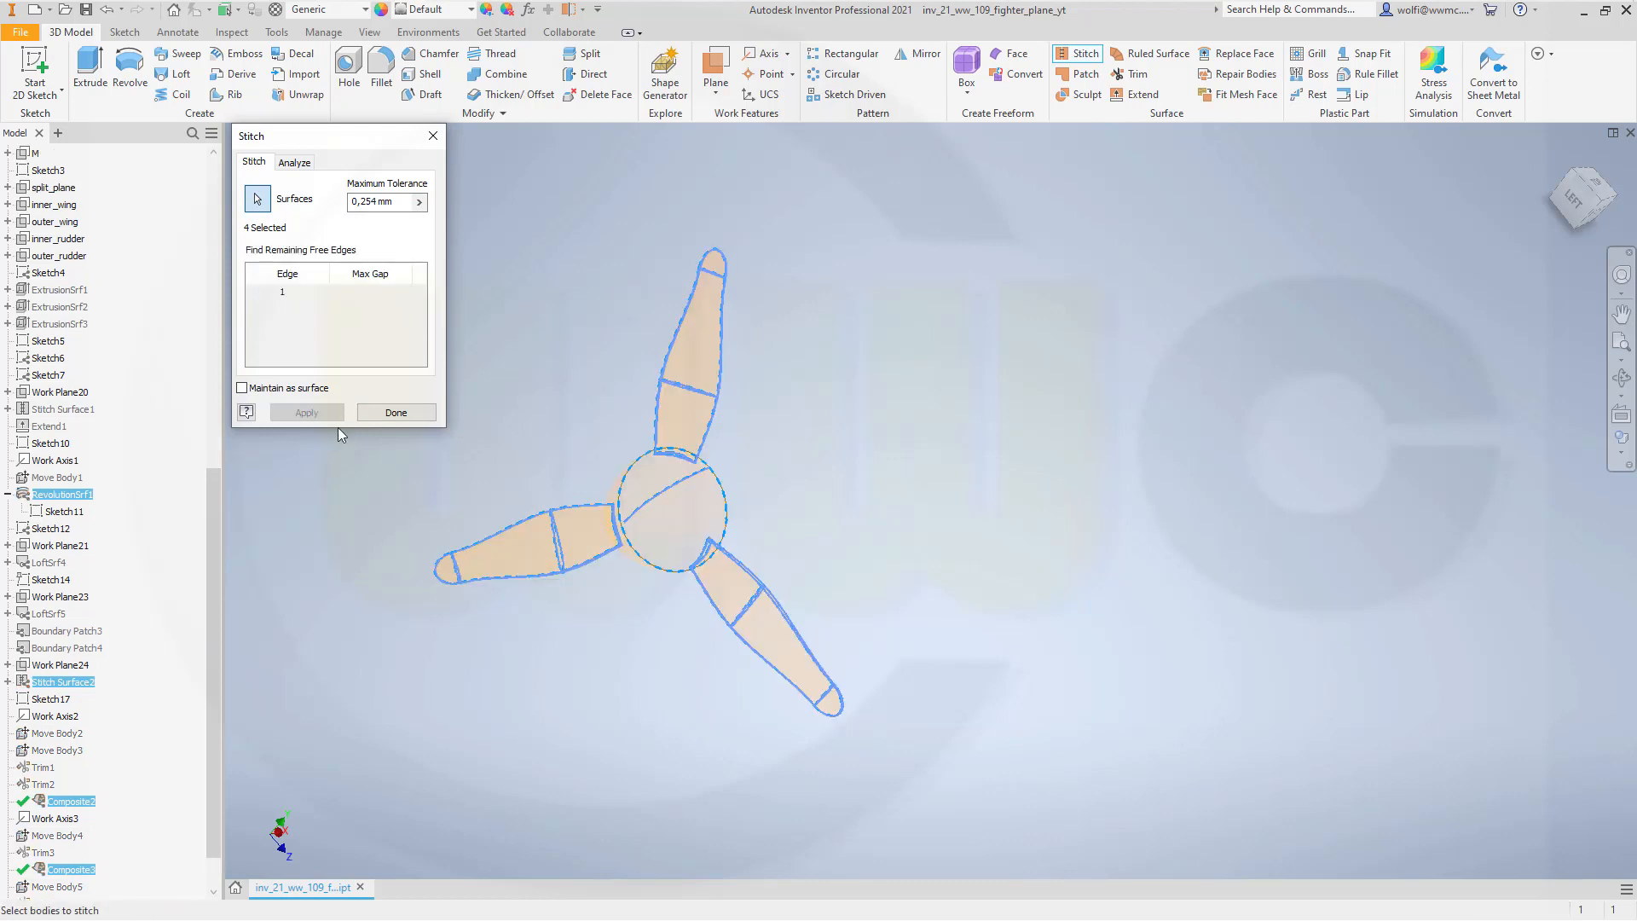
{"action": "left_click", "coordinate": [394, 414]}
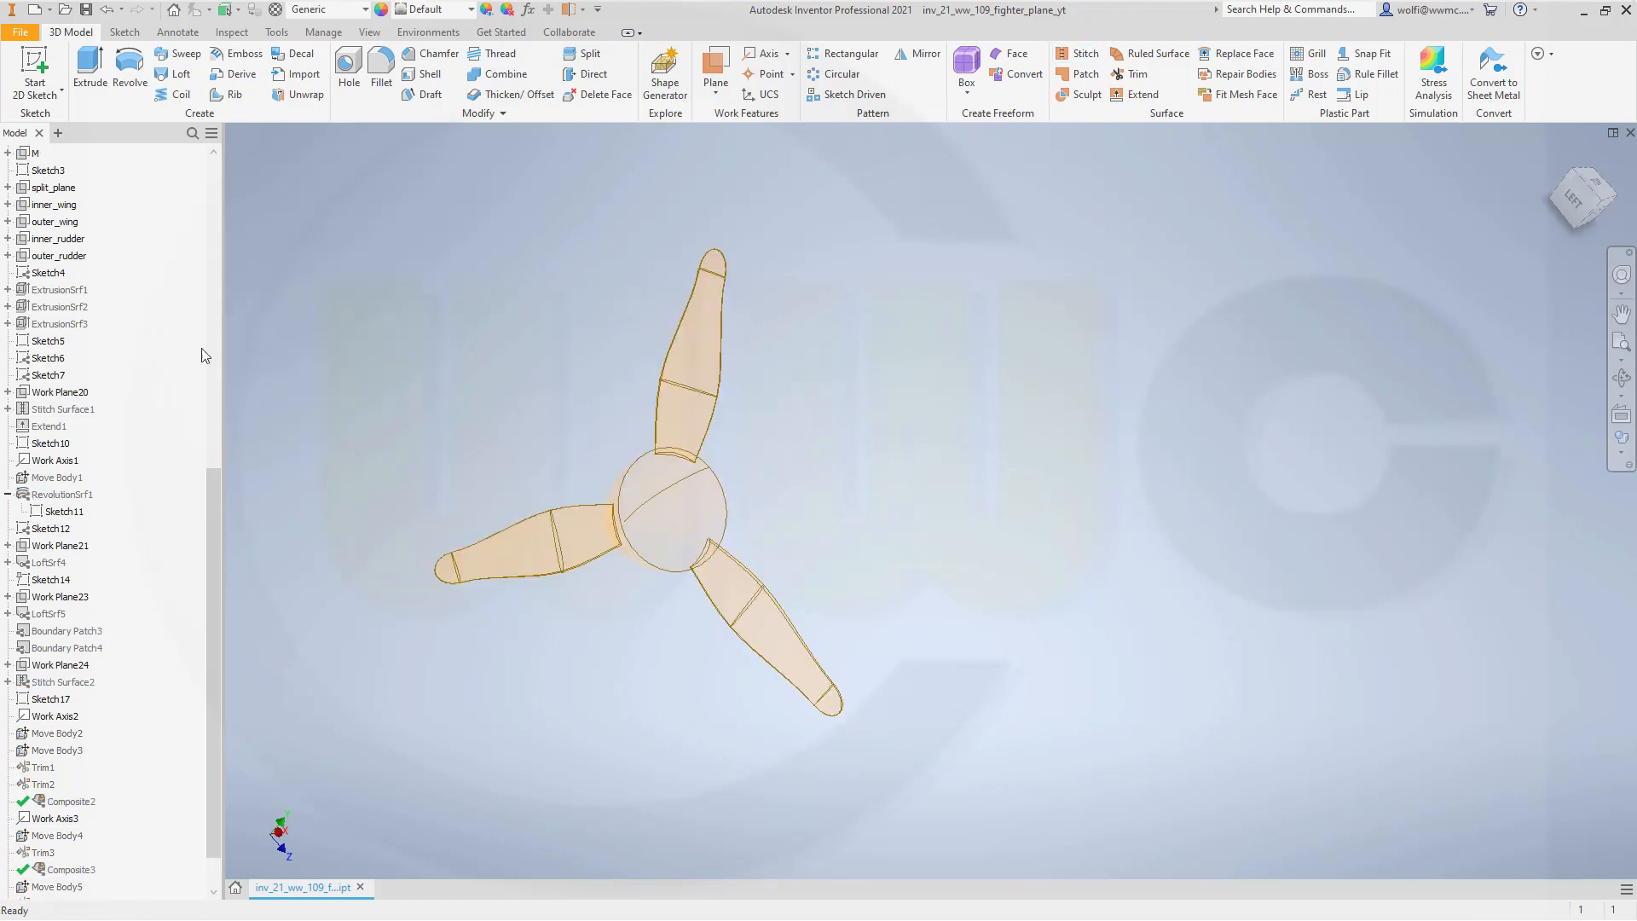
Turn off translucency for the stitched propeller surface body and rename it propeller.
{"action": "scroll", "coordinate": [123, 305], "scroll_direction": "up", "scroll_amount": 10}
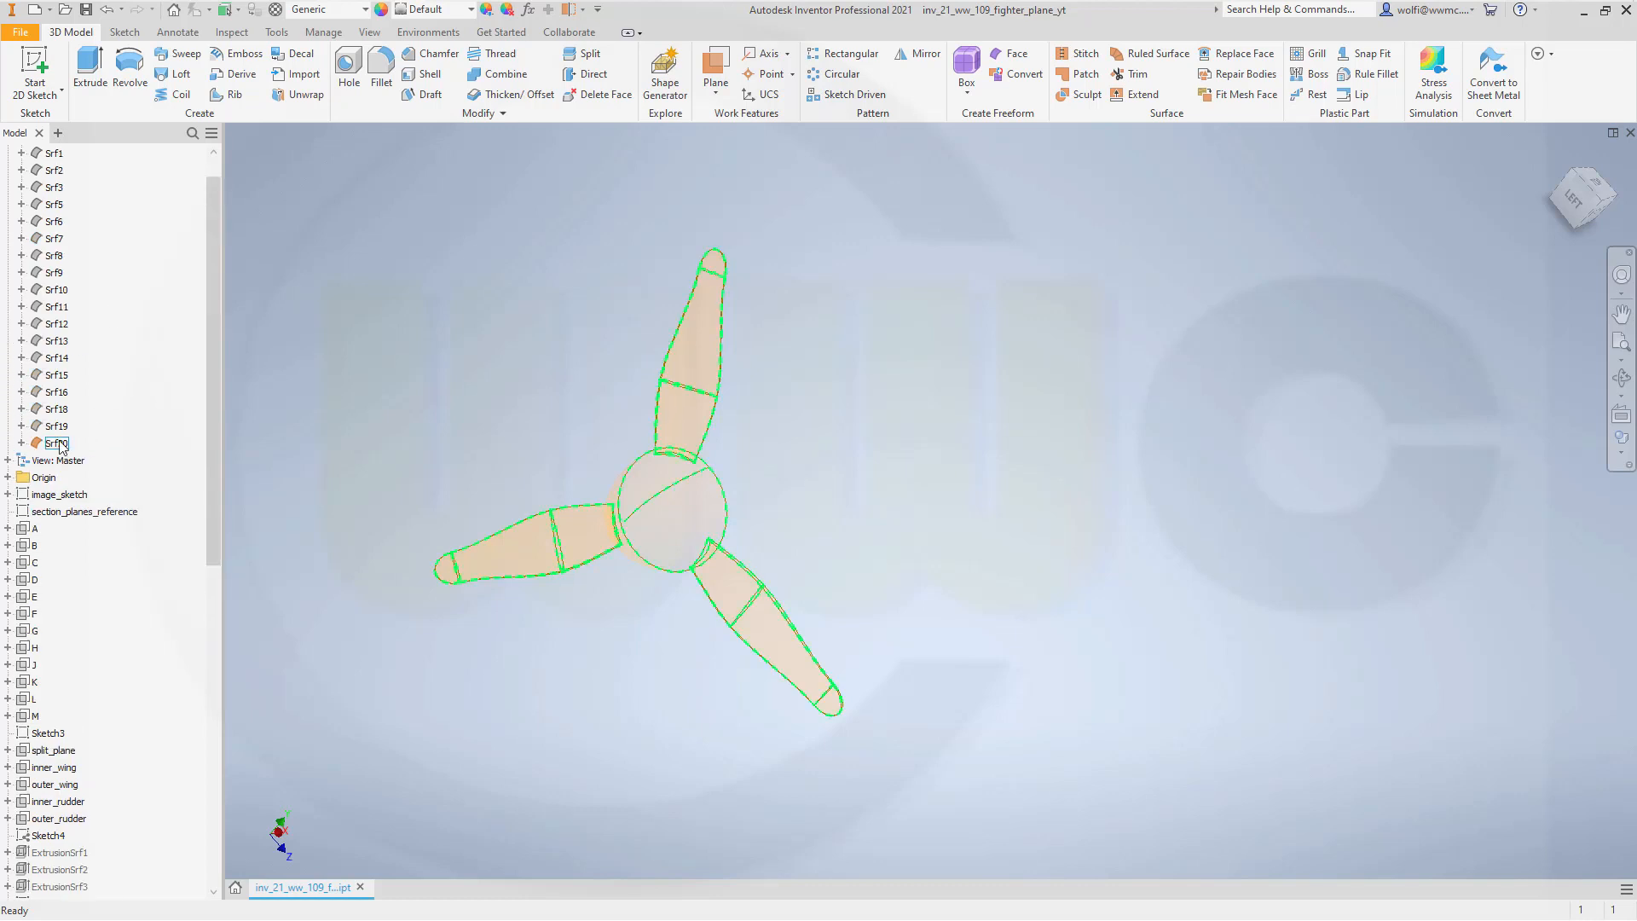
{"action": "right_click", "coordinate": [60, 445]}
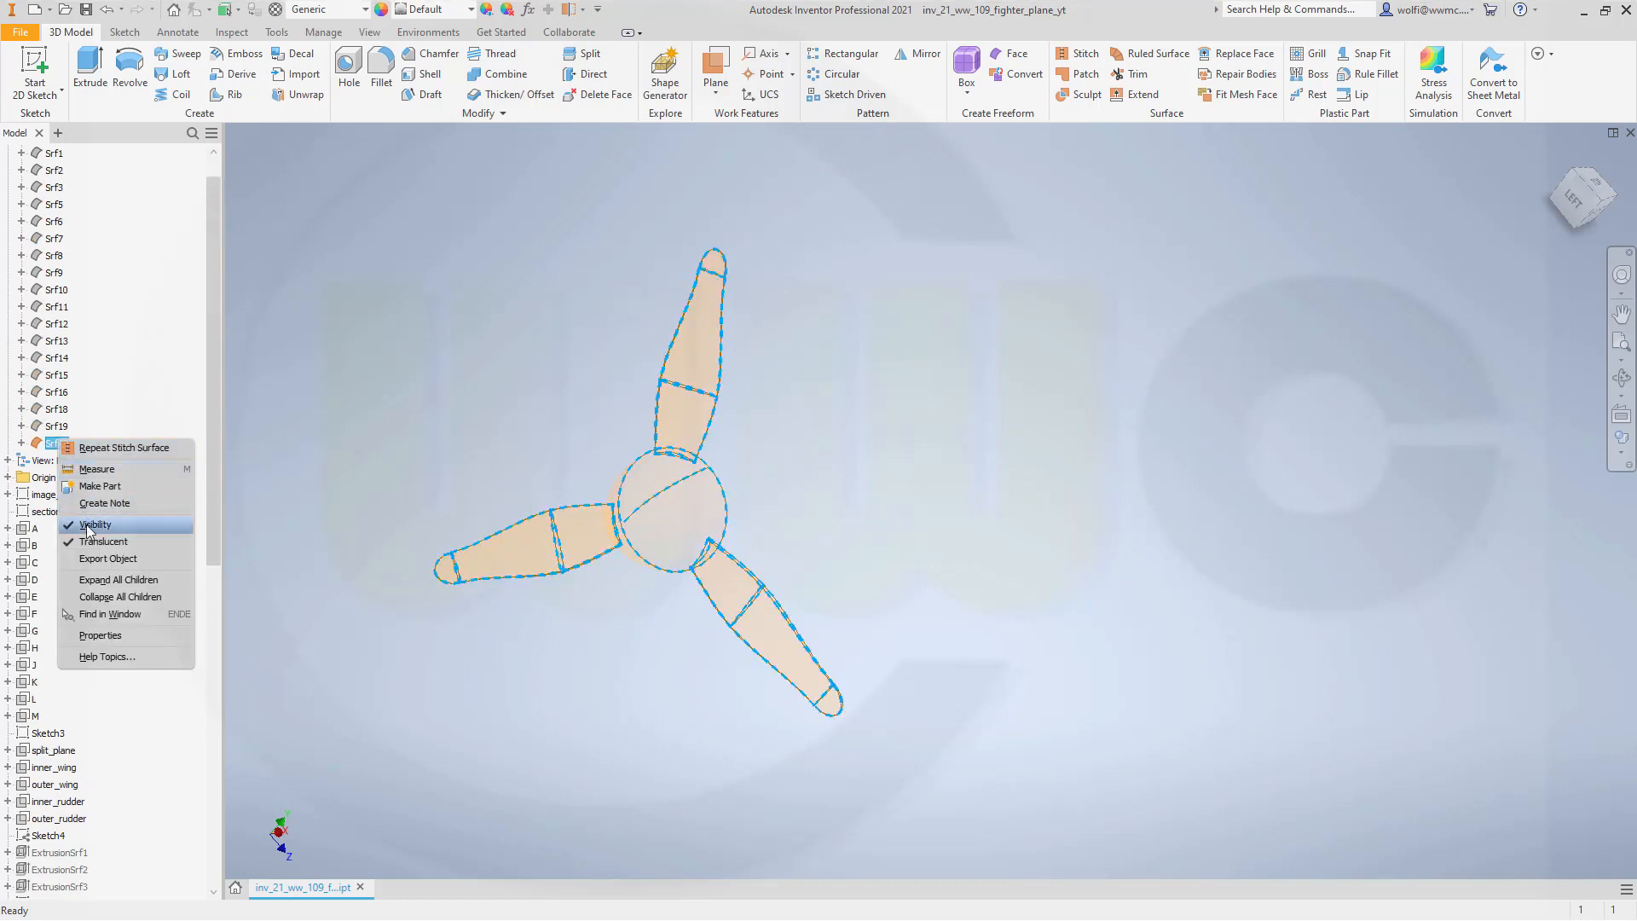
{"action": "left_click", "coordinate": [90, 538]}
{"action": "left_click", "coordinate": [58, 444]}
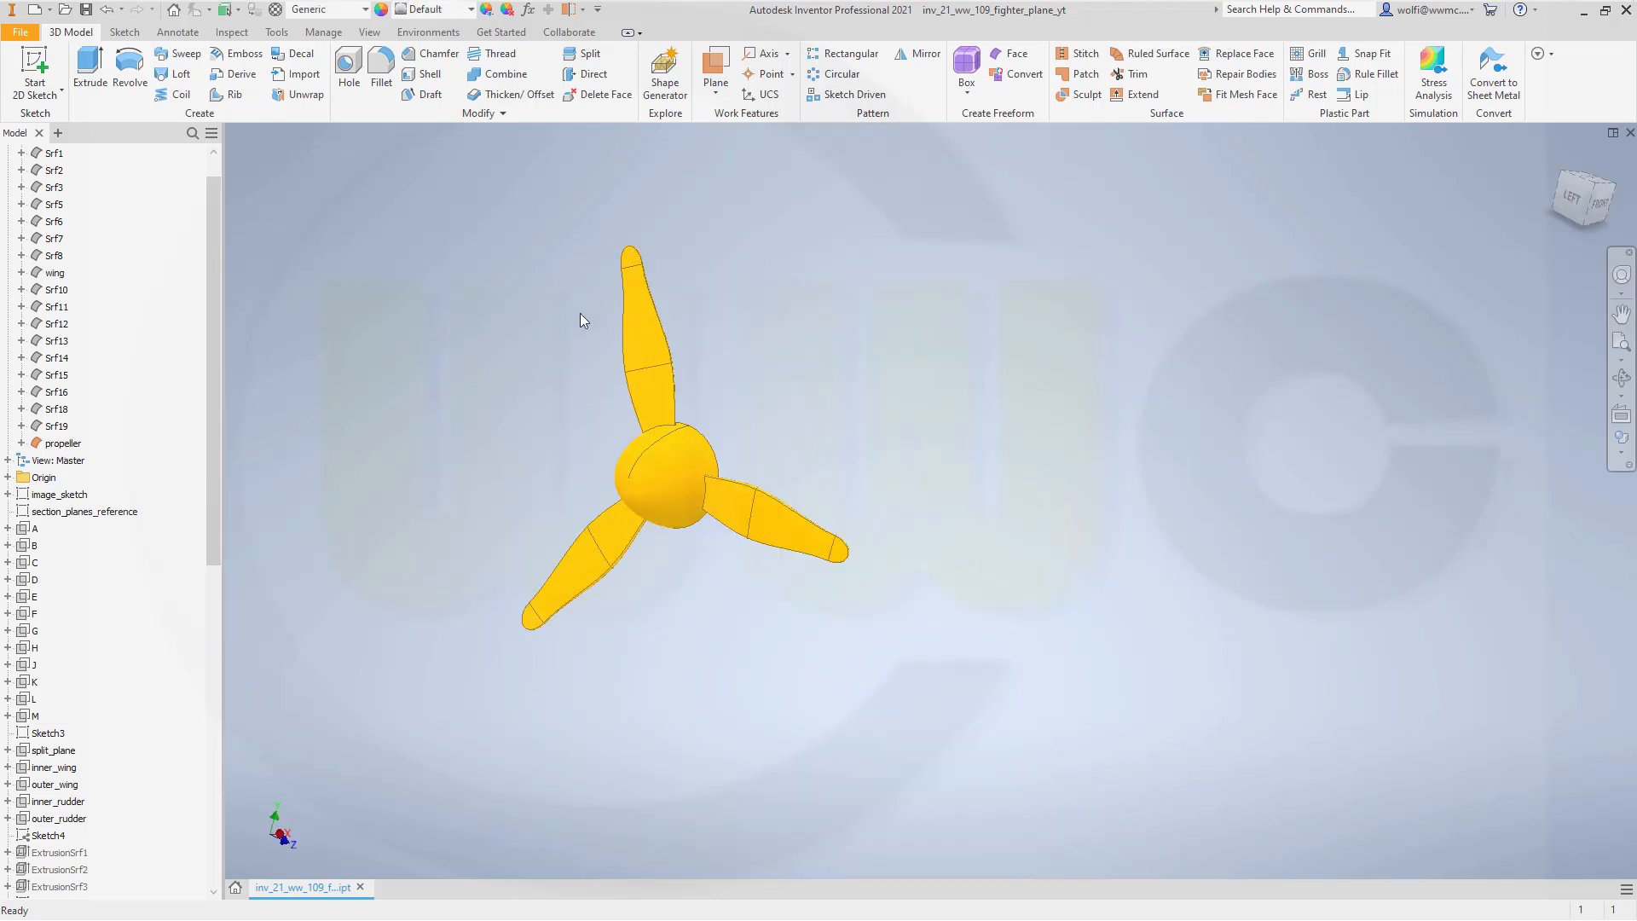
Make the wing surface body visible alongside the propeller.
{"action": "right_click", "coordinate": [53, 274]}
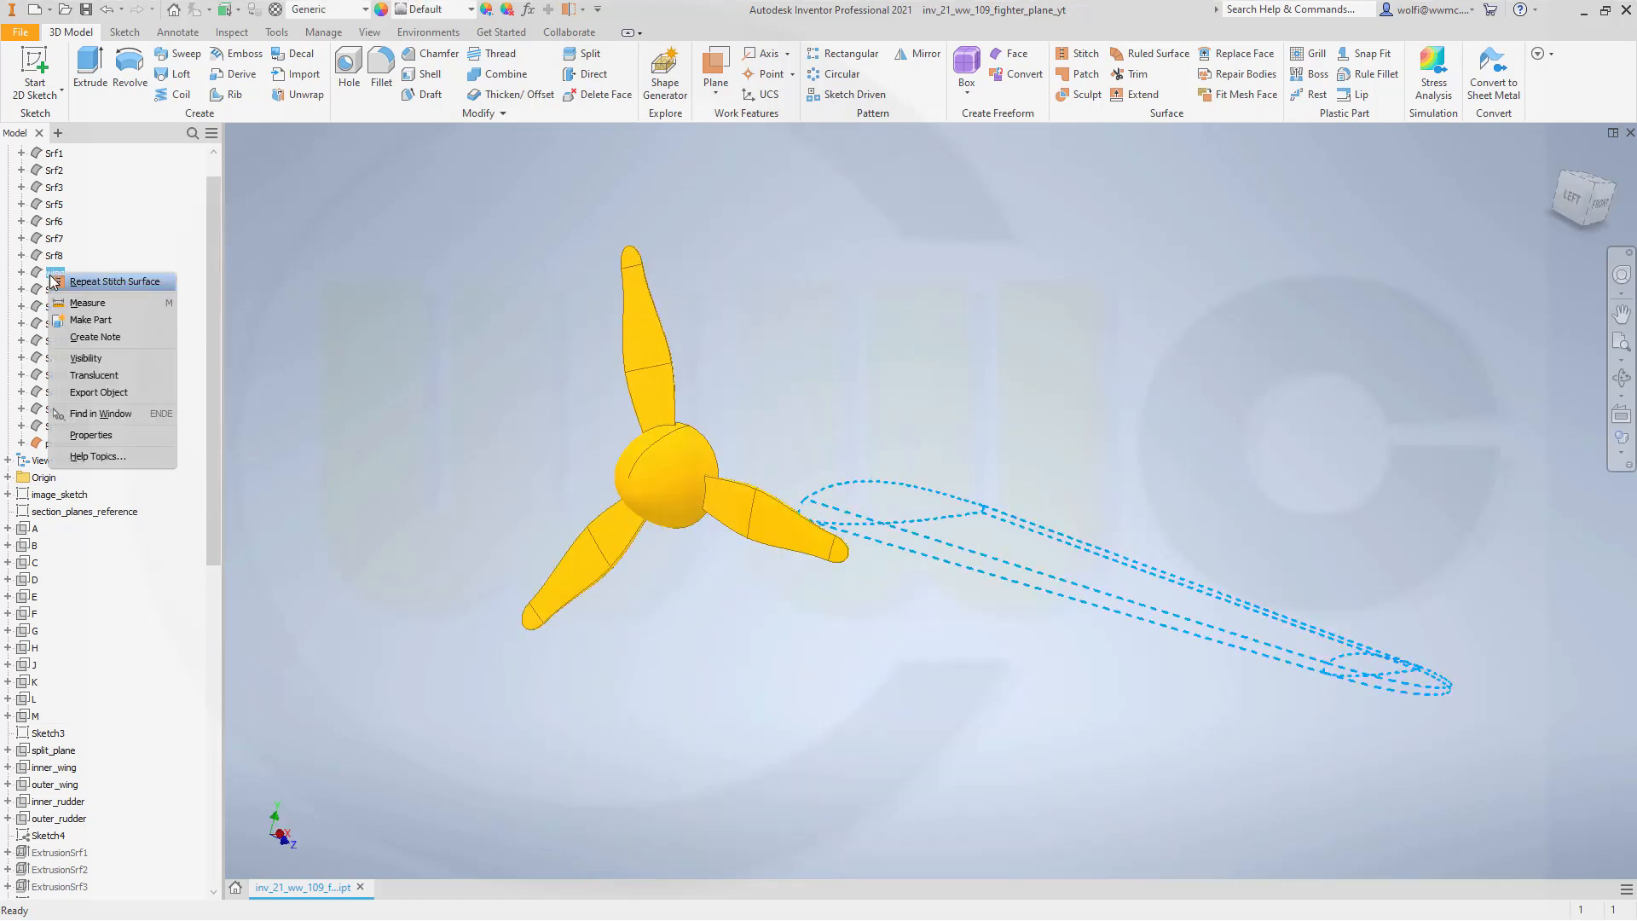
{"action": "left_click", "coordinate": [97, 359]}
{"action": "scroll", "coordinate": [871, 658], "scroll_direction": "down", "scroll_amount": 3}
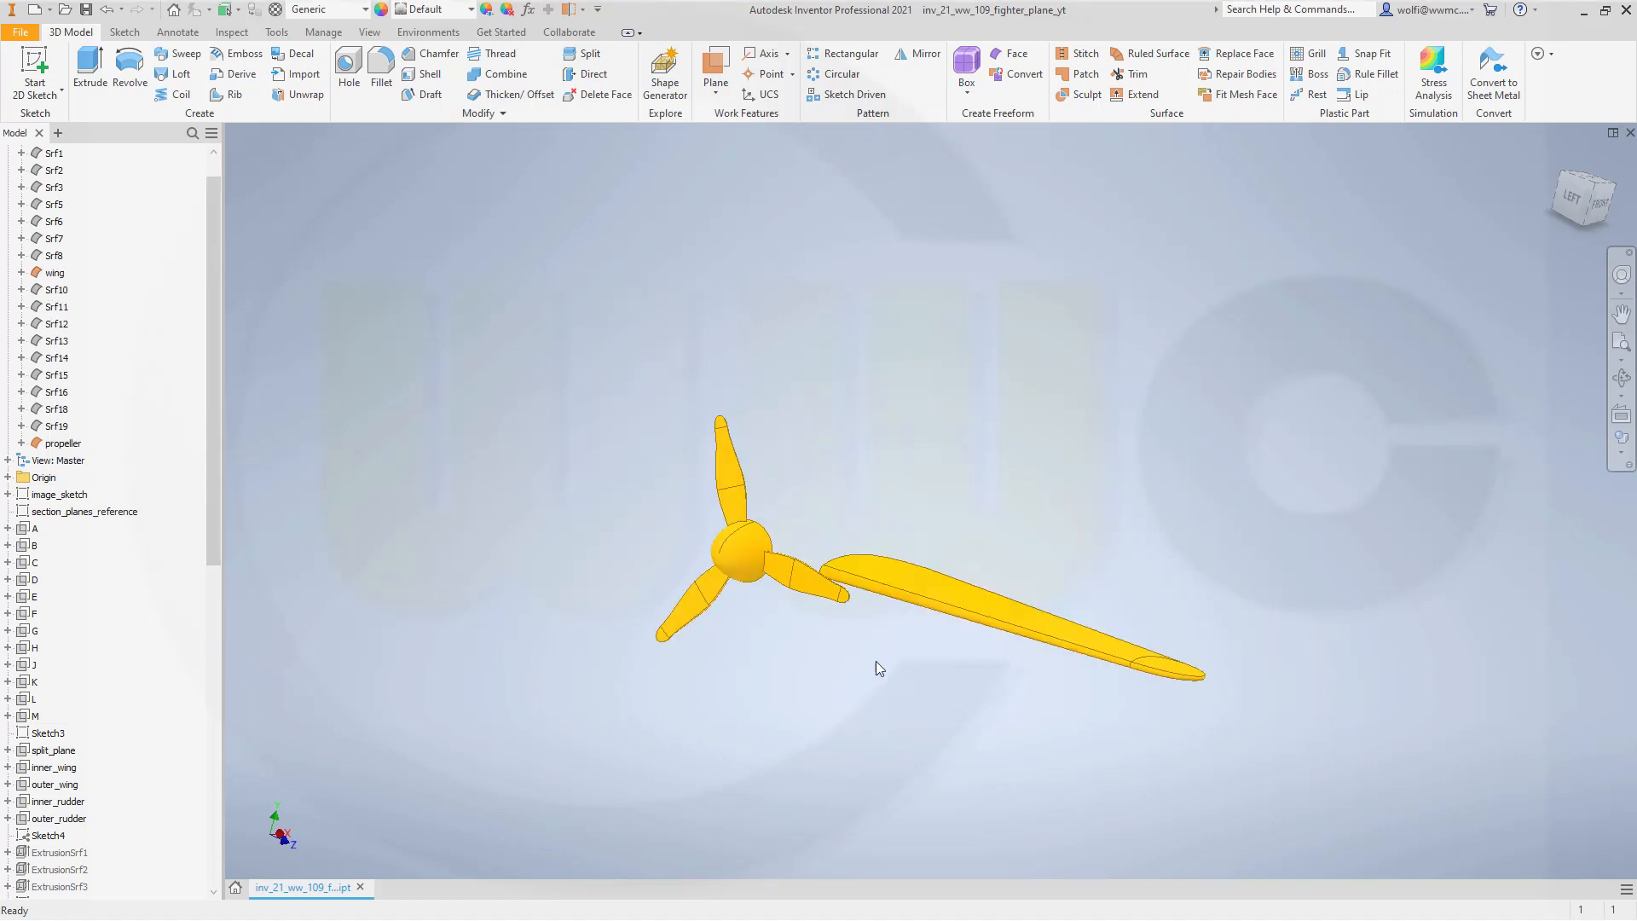
Show image_sketch with the aircraft reference drawings behind the propeller and wing.
{"action": "left_click", "coordinate": [122, 511]}
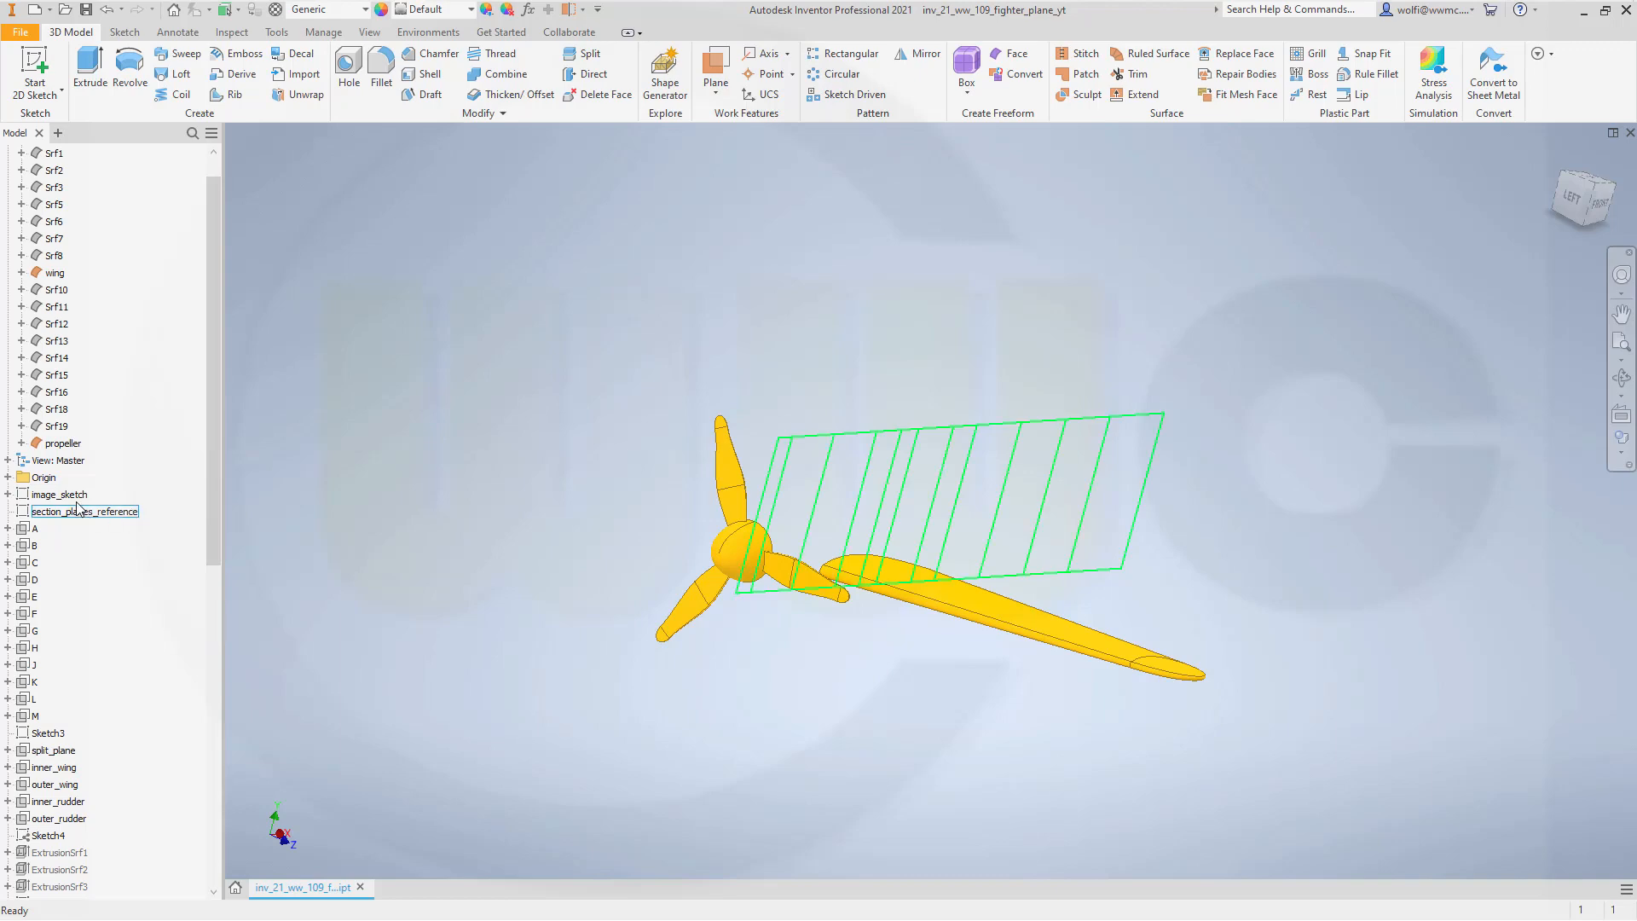
{"action": "right_click", "coordinate": [81, 497]}
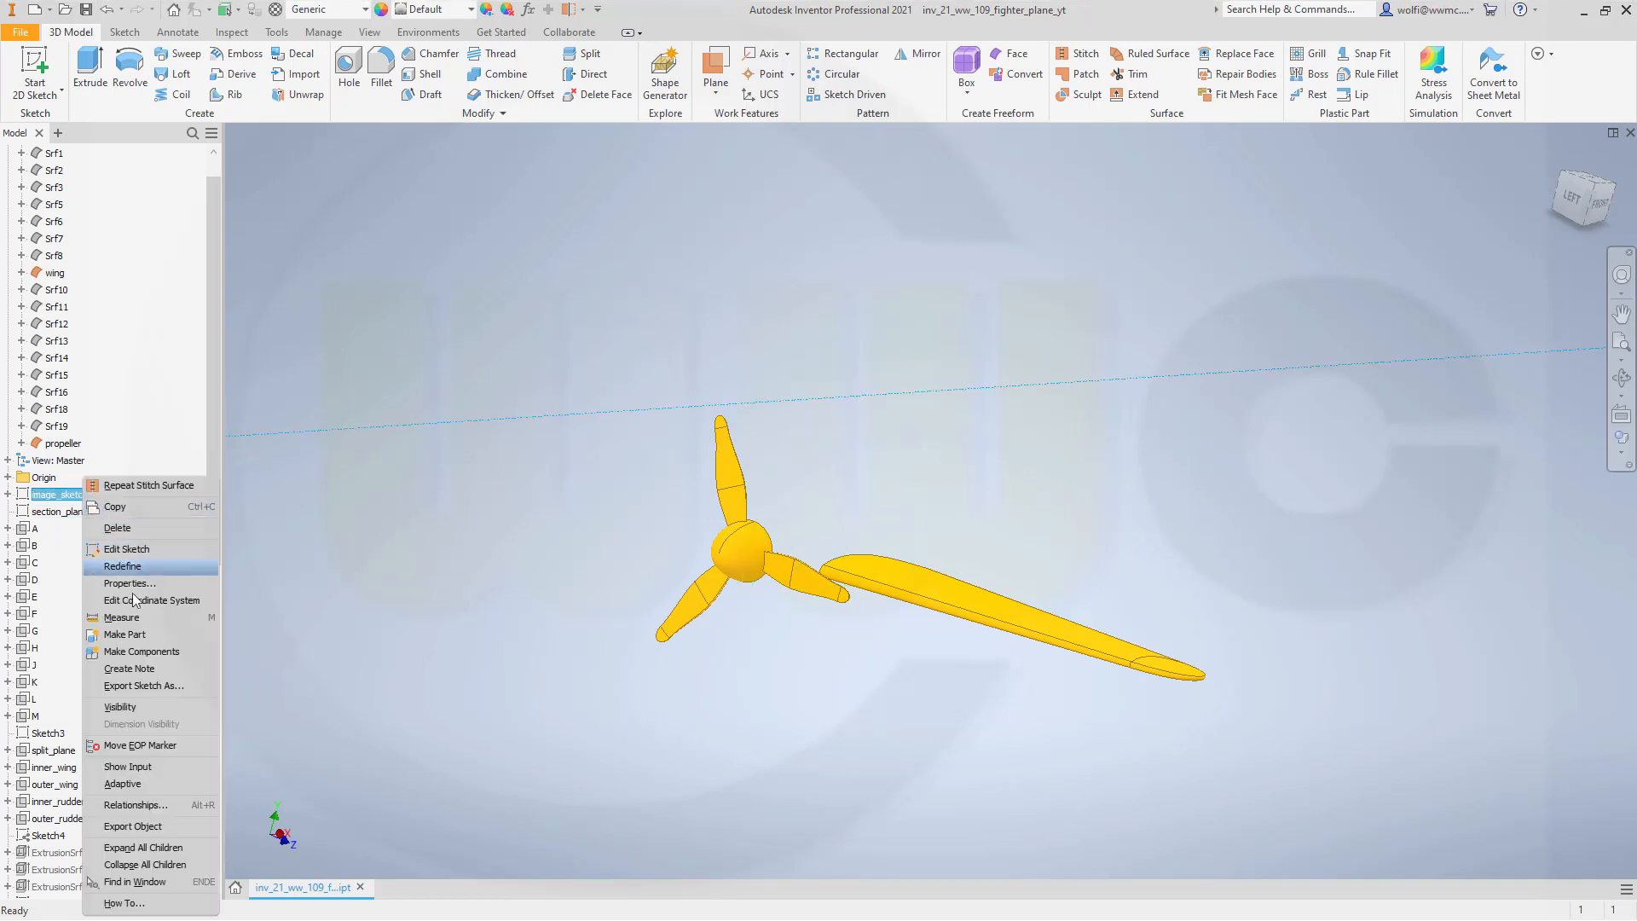
{"action": "left_click", "coordinate": [147, 710]}
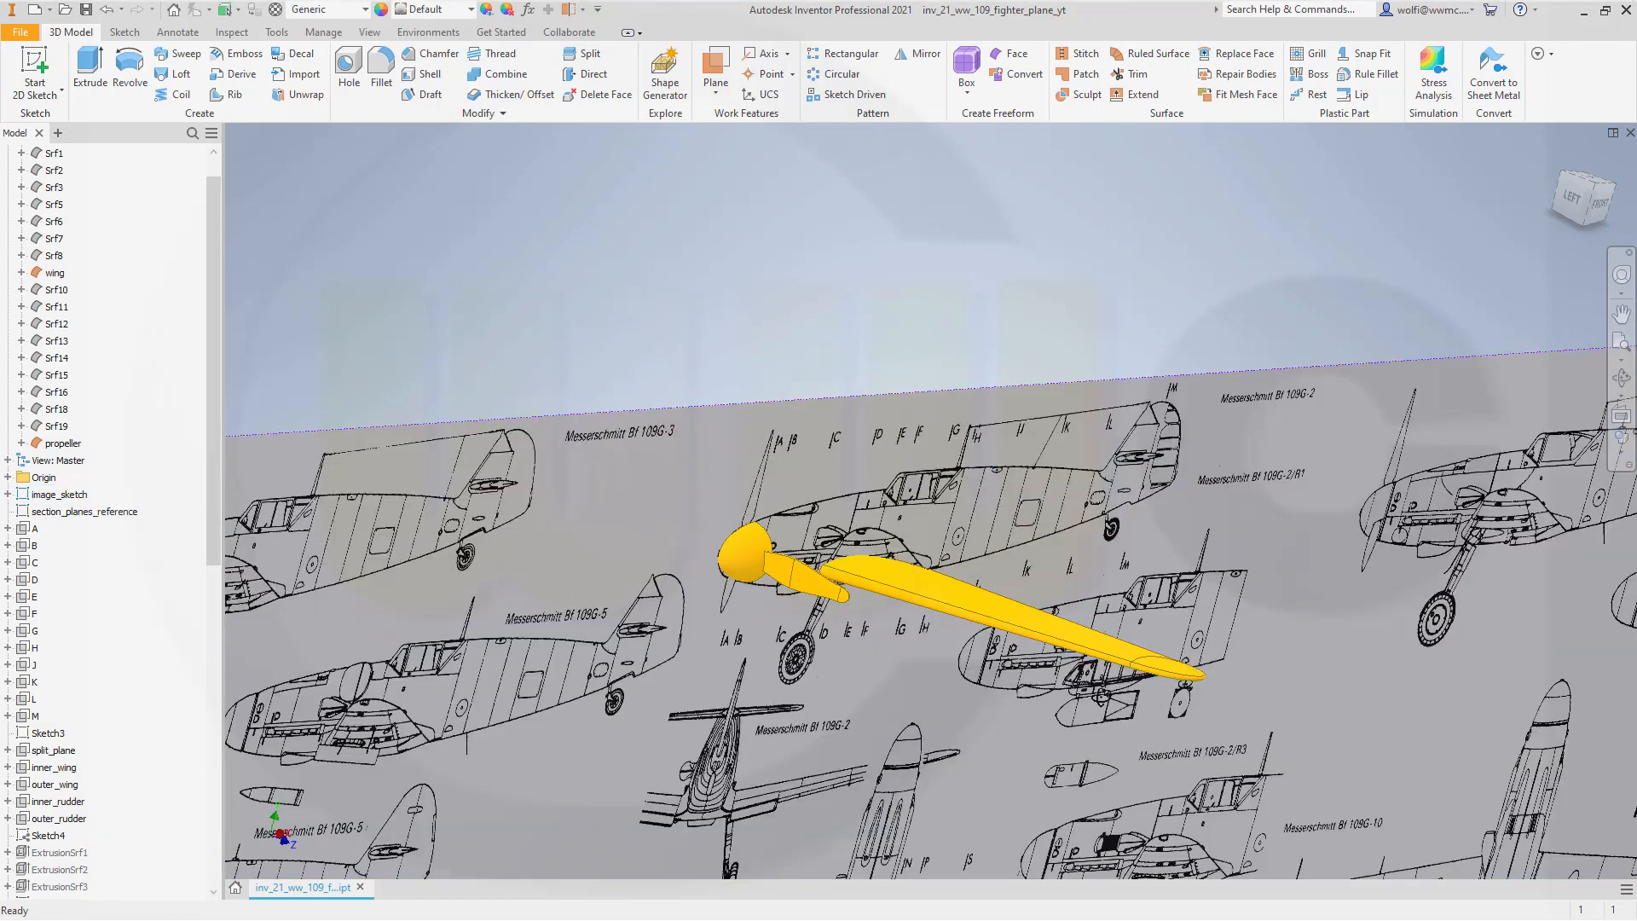
{"action": "middle_click_drag", "start_coordinate": [1100, 720], "coordinate": [897, 755], "text": "shift"}
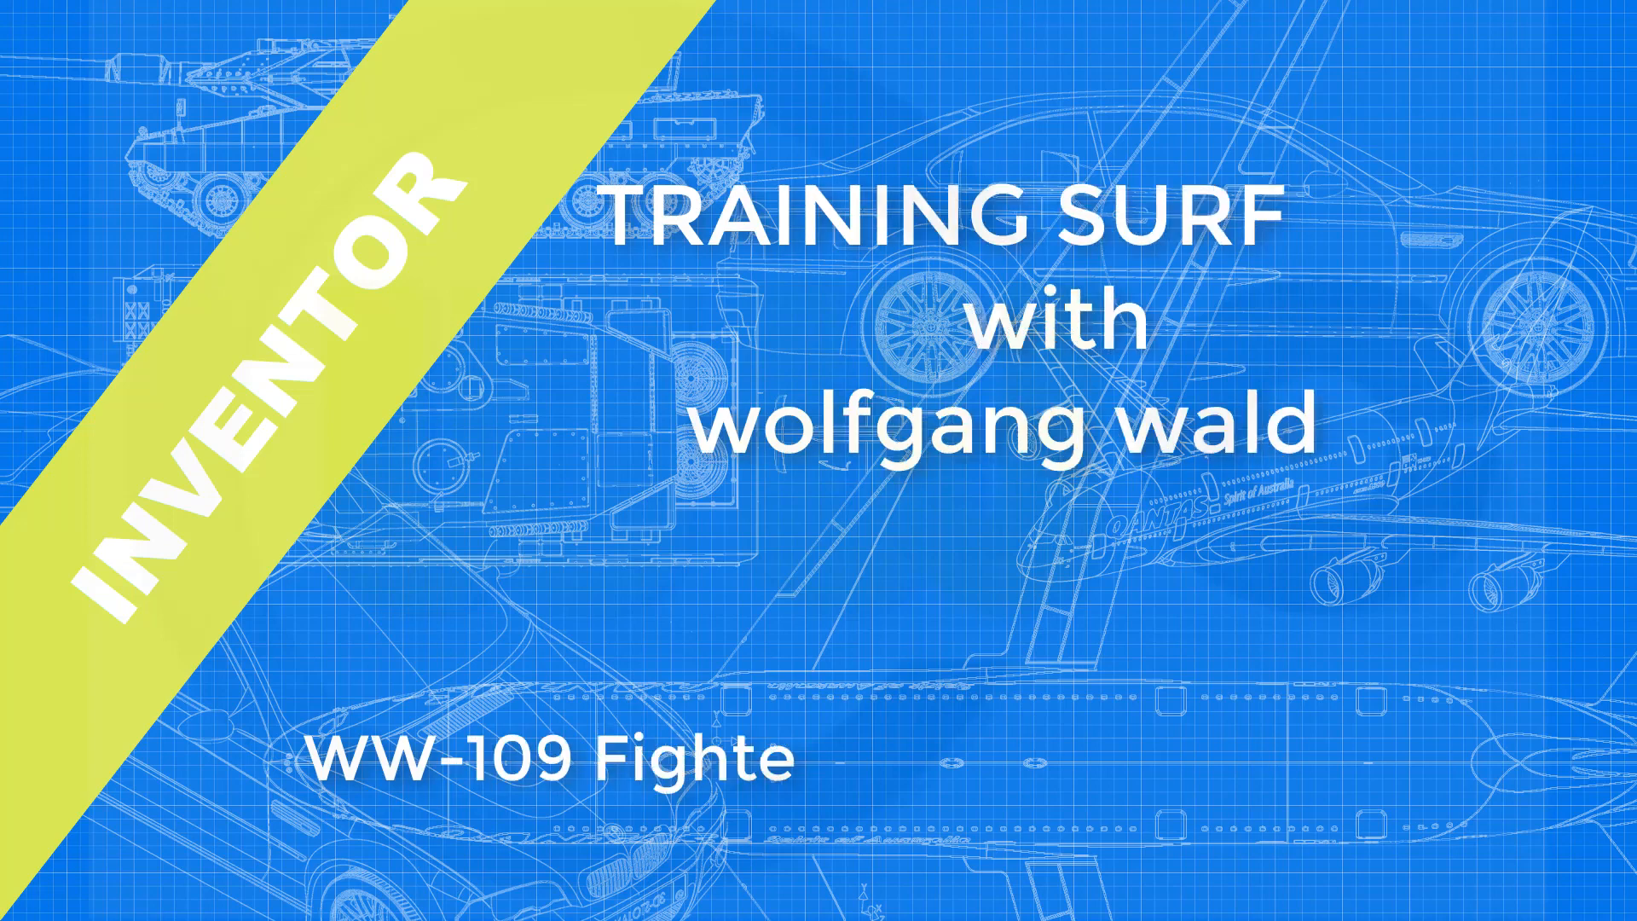